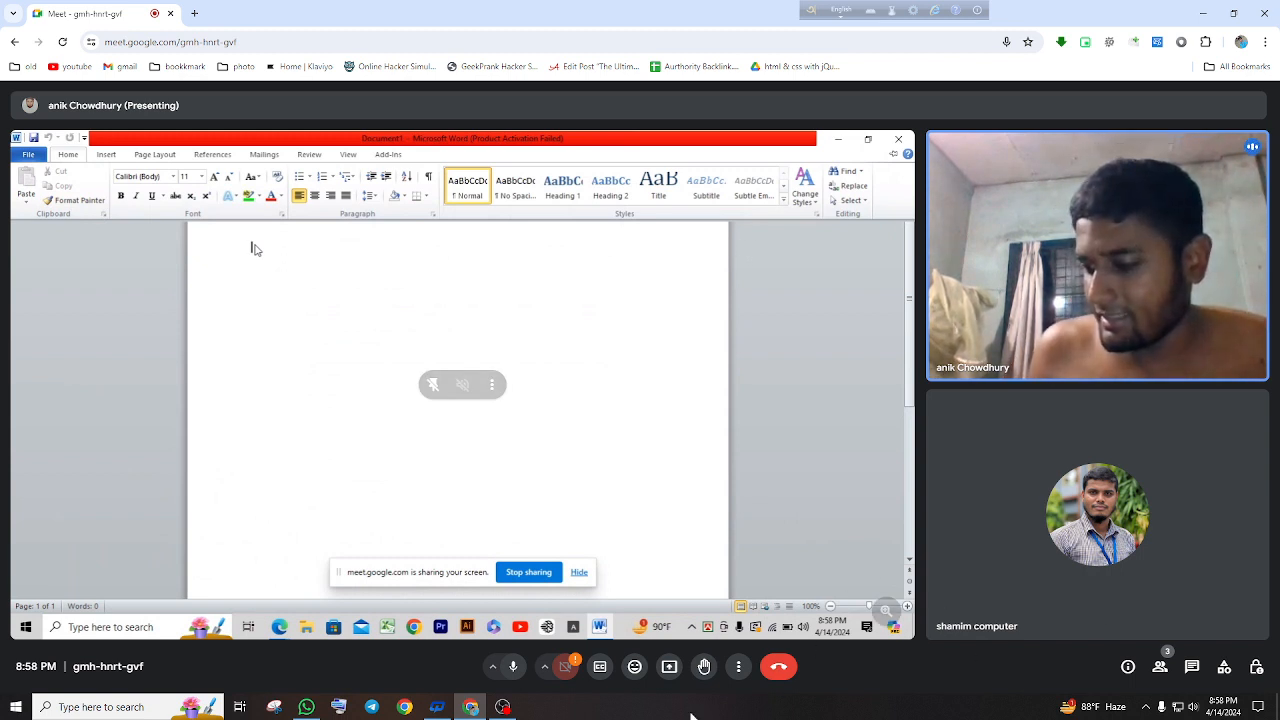
Alternate the meeting microphone between on and off during the conversation, leave it muted, and dismiss the push-to-talk tip
{"action": "key", "text": "ctrl+d"}
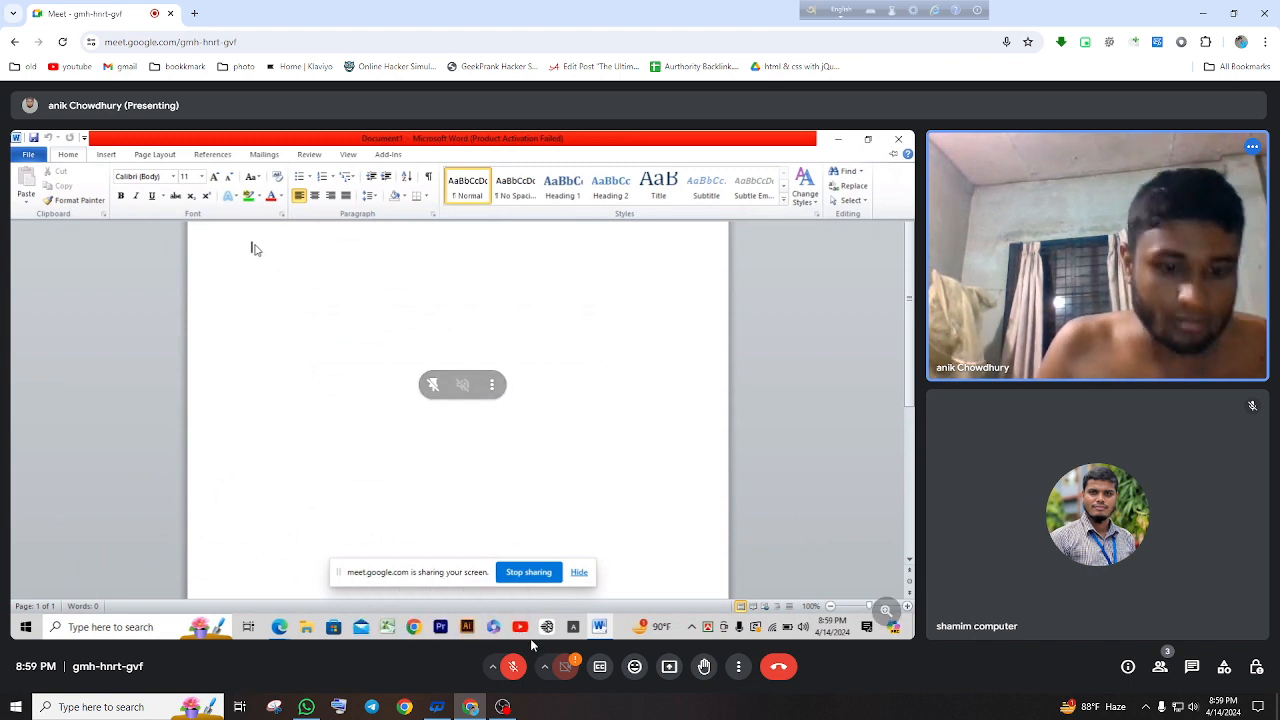
{"action": "key", "text": "ctrl+d"}
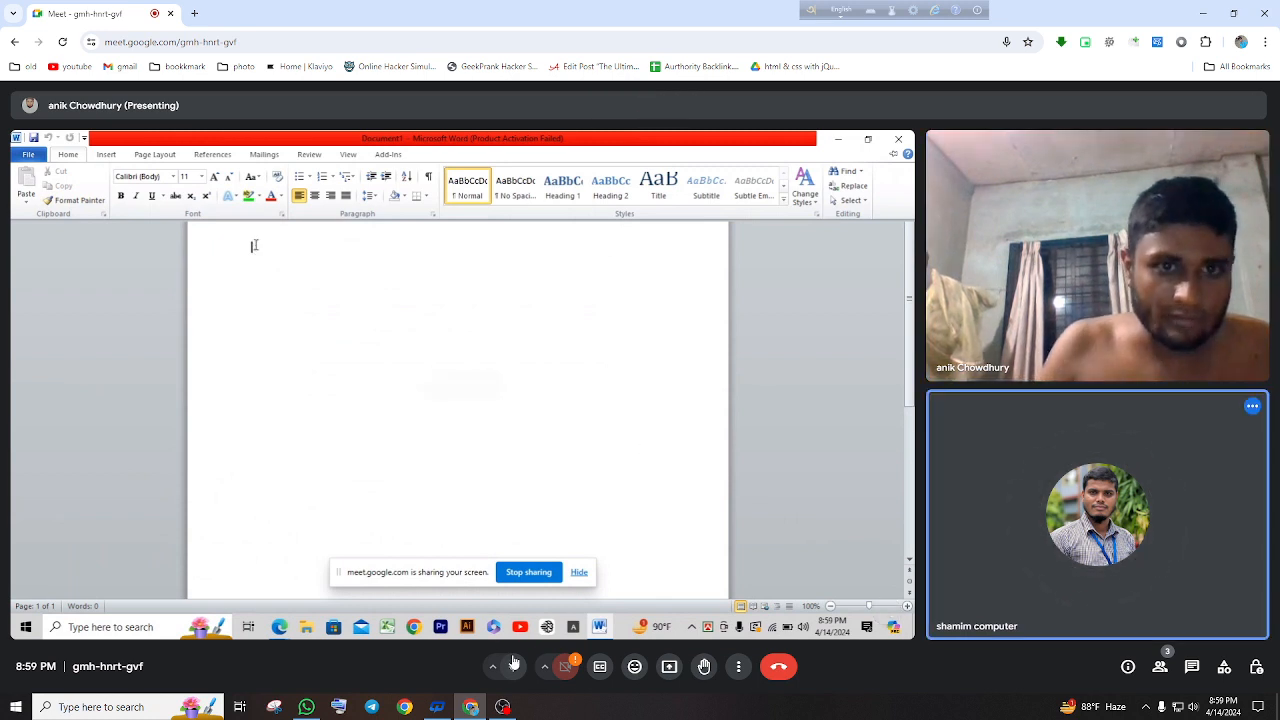
{"action": "key", "text": "ctrl+d"}
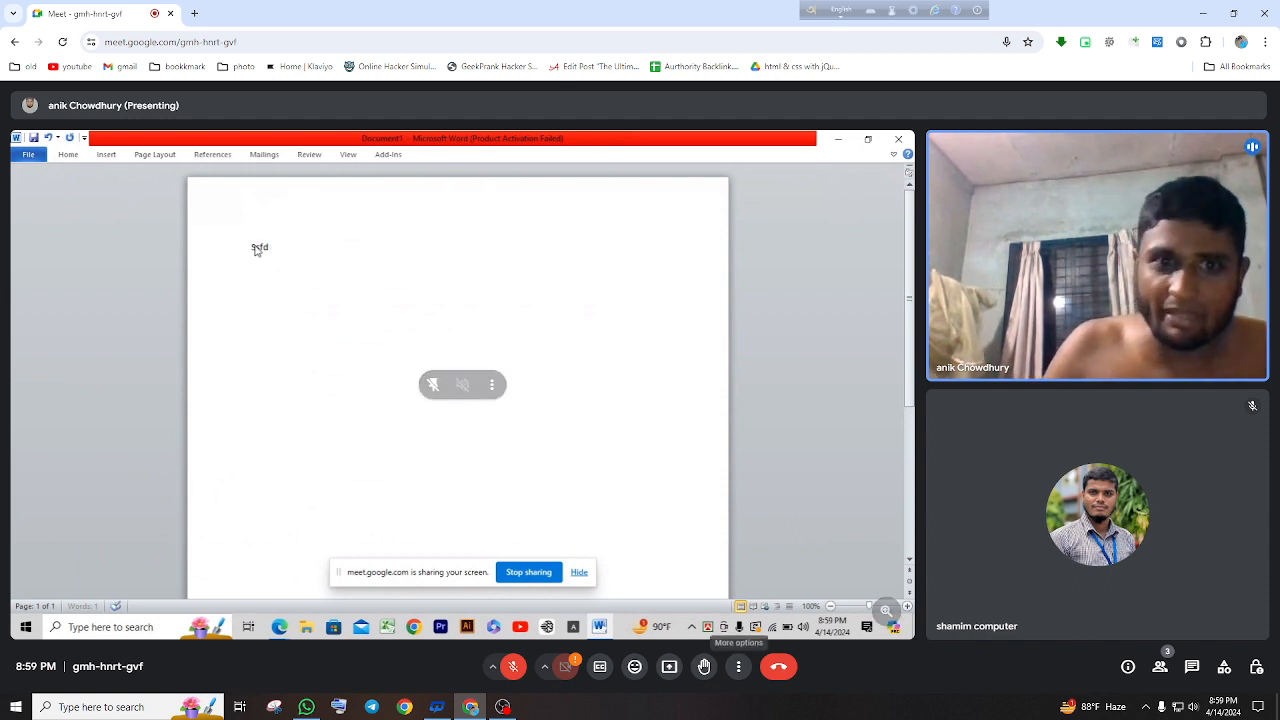
{"action": "key", "text": "ctrl+d"}
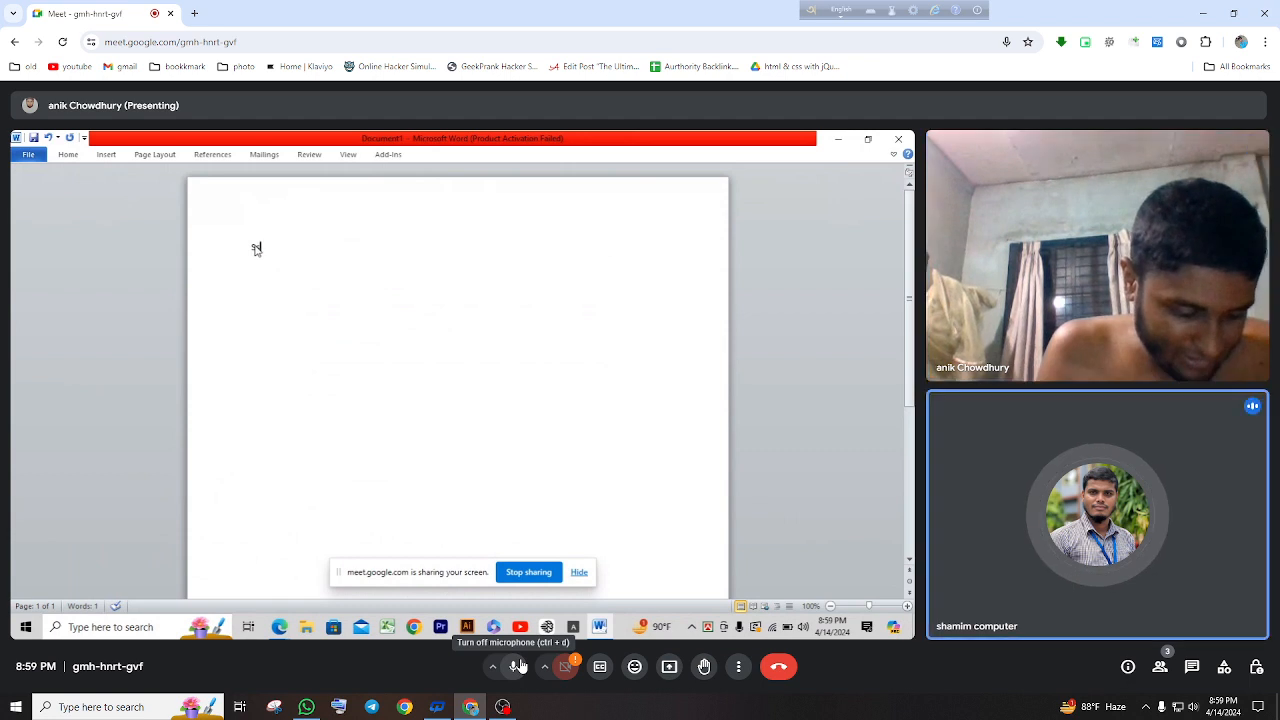
{"action": "left_click", "coordinate": [517, 665]}
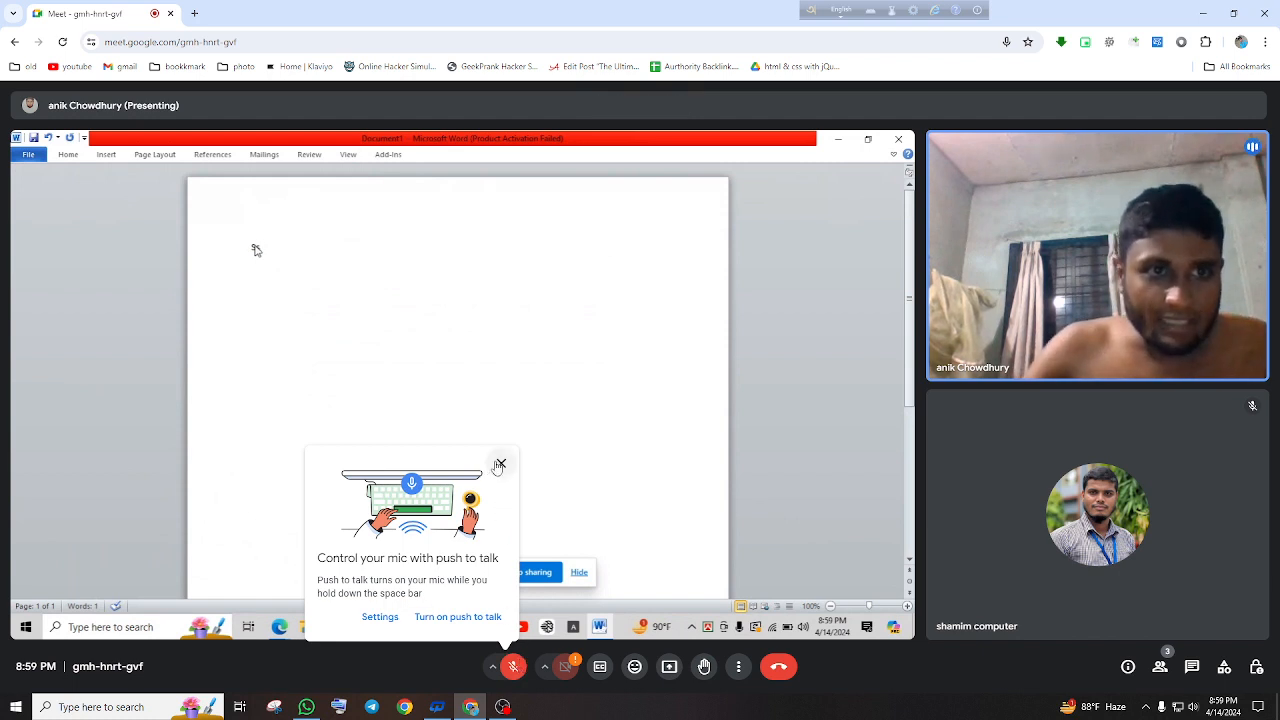
{"action": "left_click", "coordinate": [499, 465]}
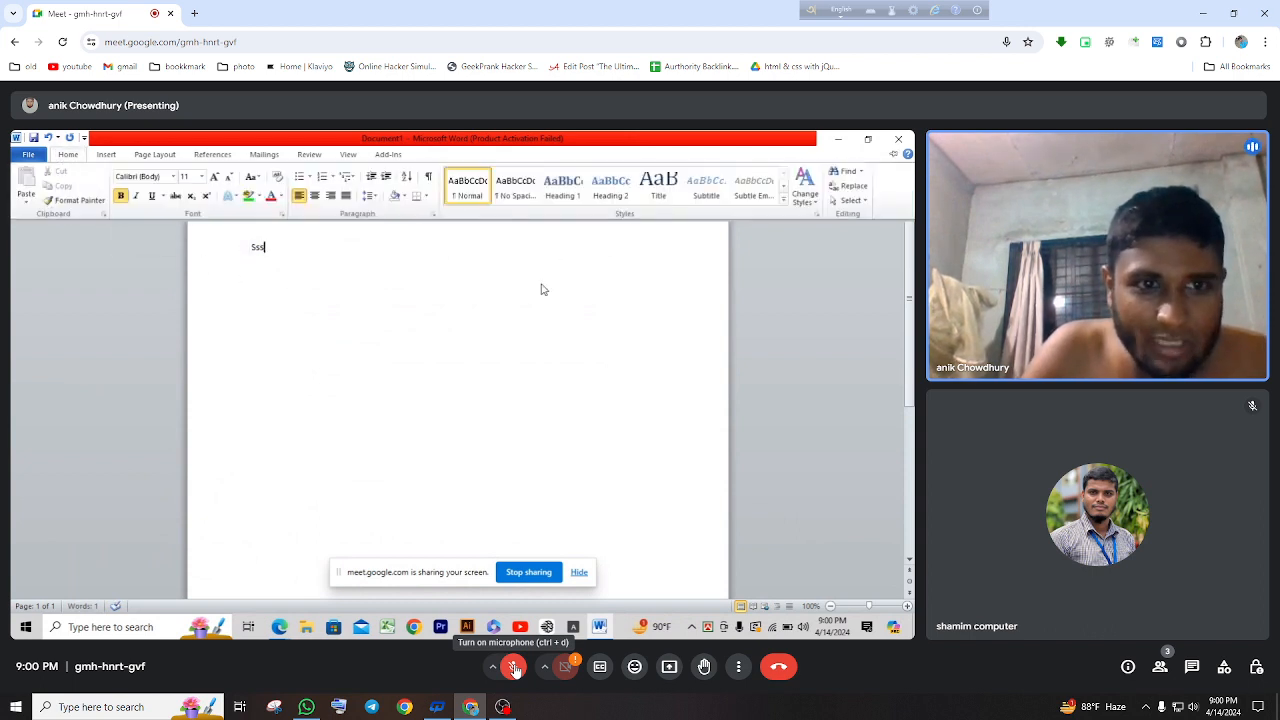
Switch the meeting microphone on for speaking and off for listening while guiding the presenter, and leave it on
{"action": "left_click", "coordinate": [513, 669]}
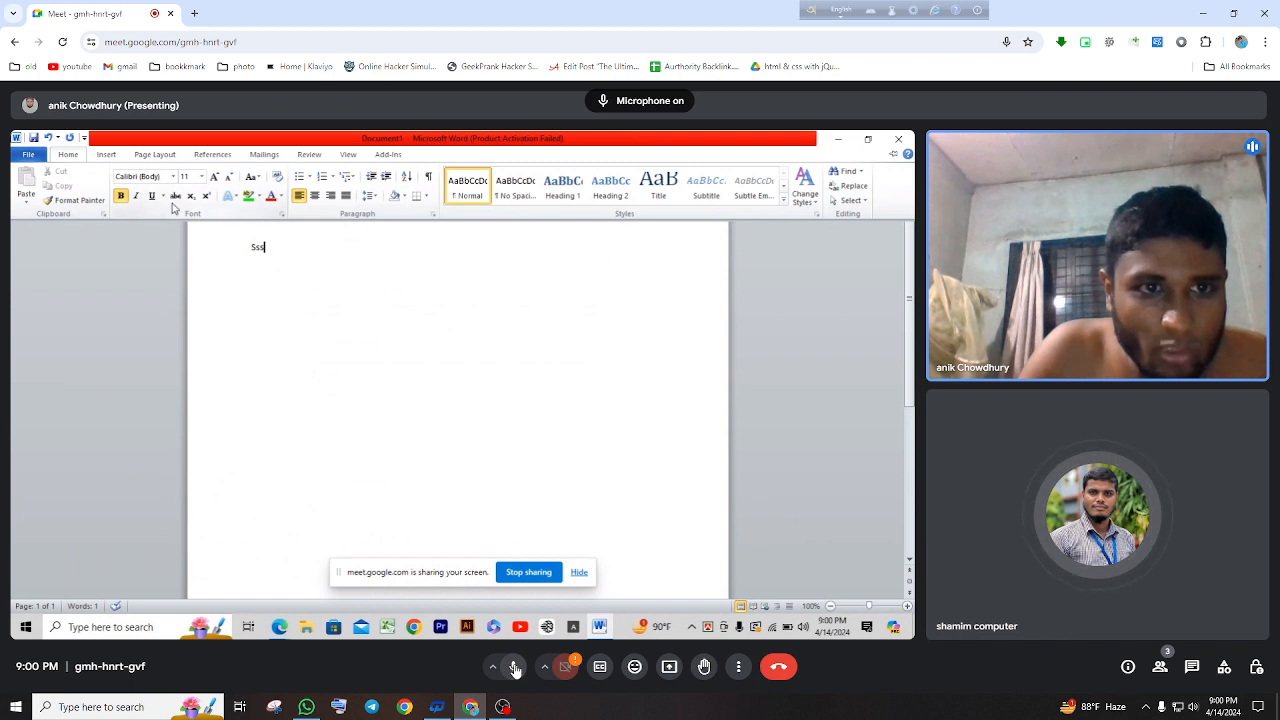
{"action": "left_click", "coordinate": [514, 669]}
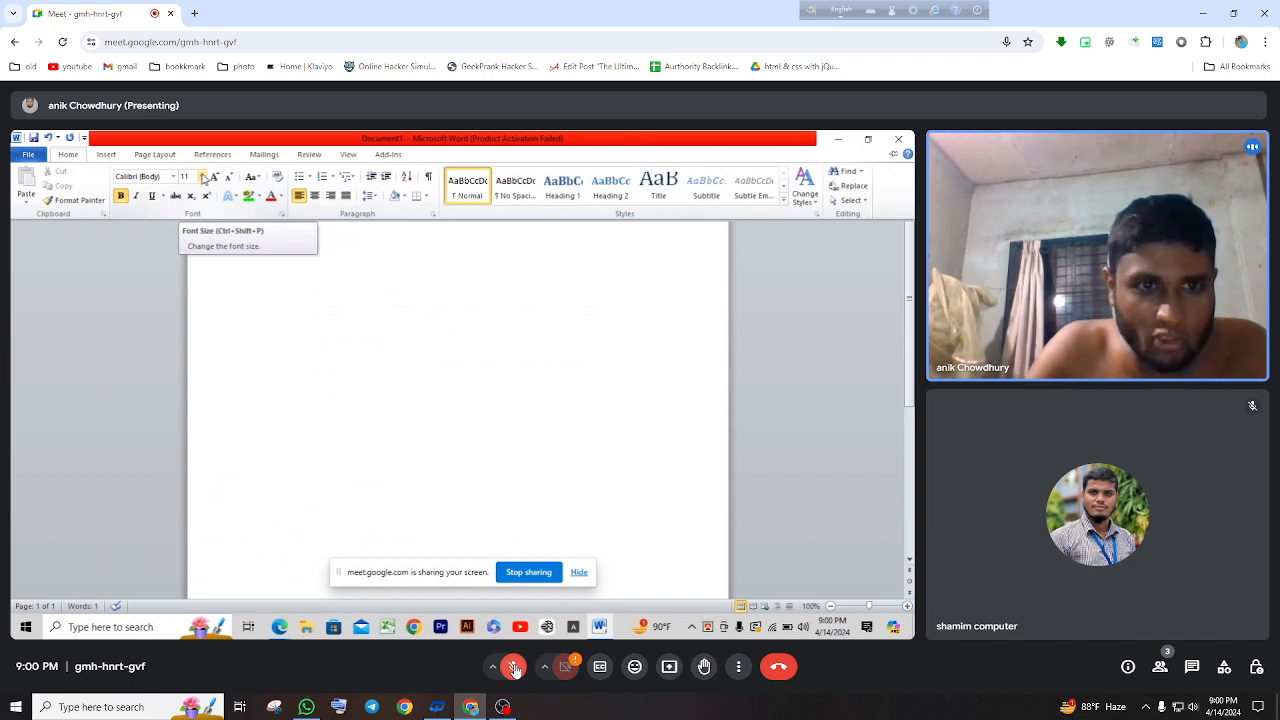
{"action": "left_click", "coordinate": [514, 668]}
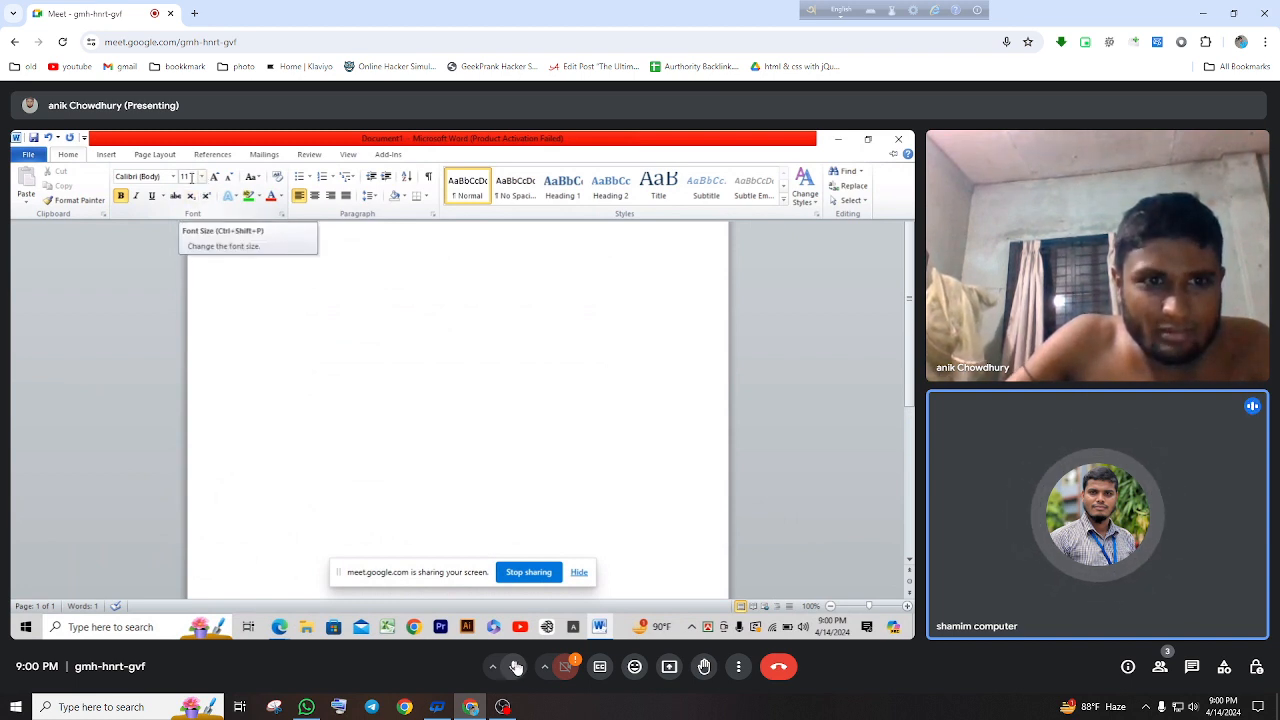
{"action": "left_click", "coordinate": [515, 667]}
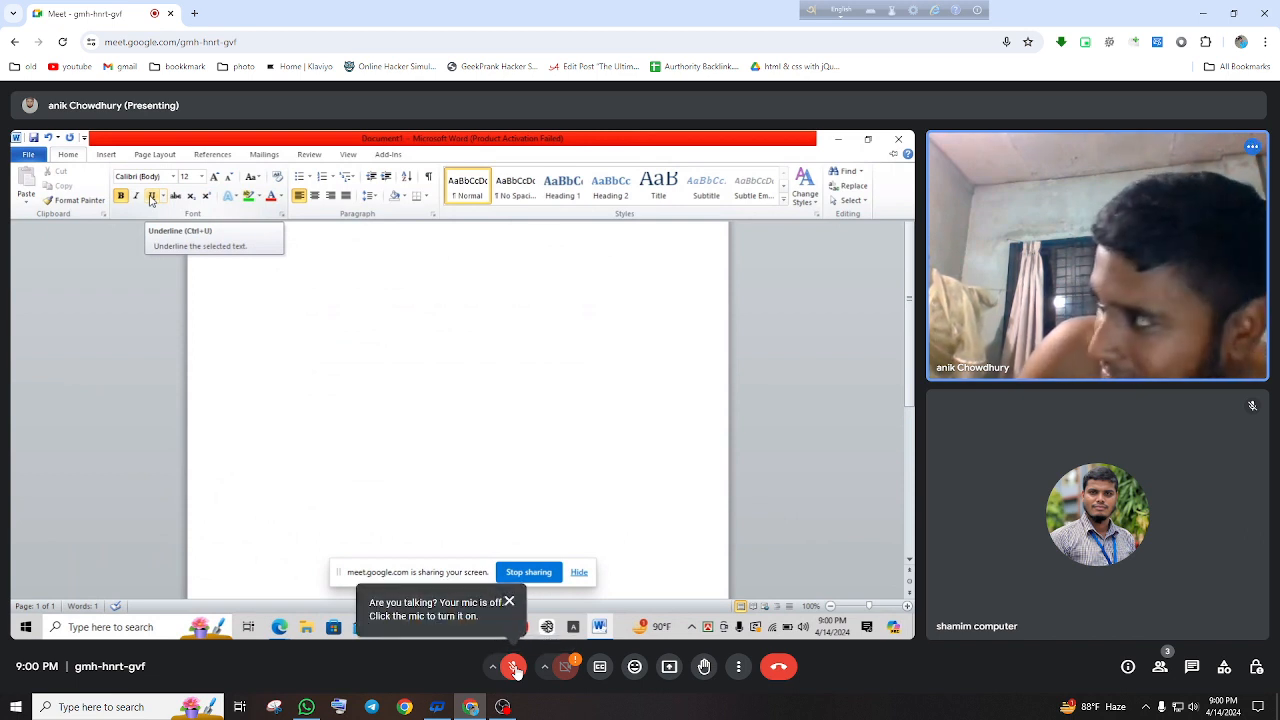
{"action": "left_click", "coordinate": [512, 668]}
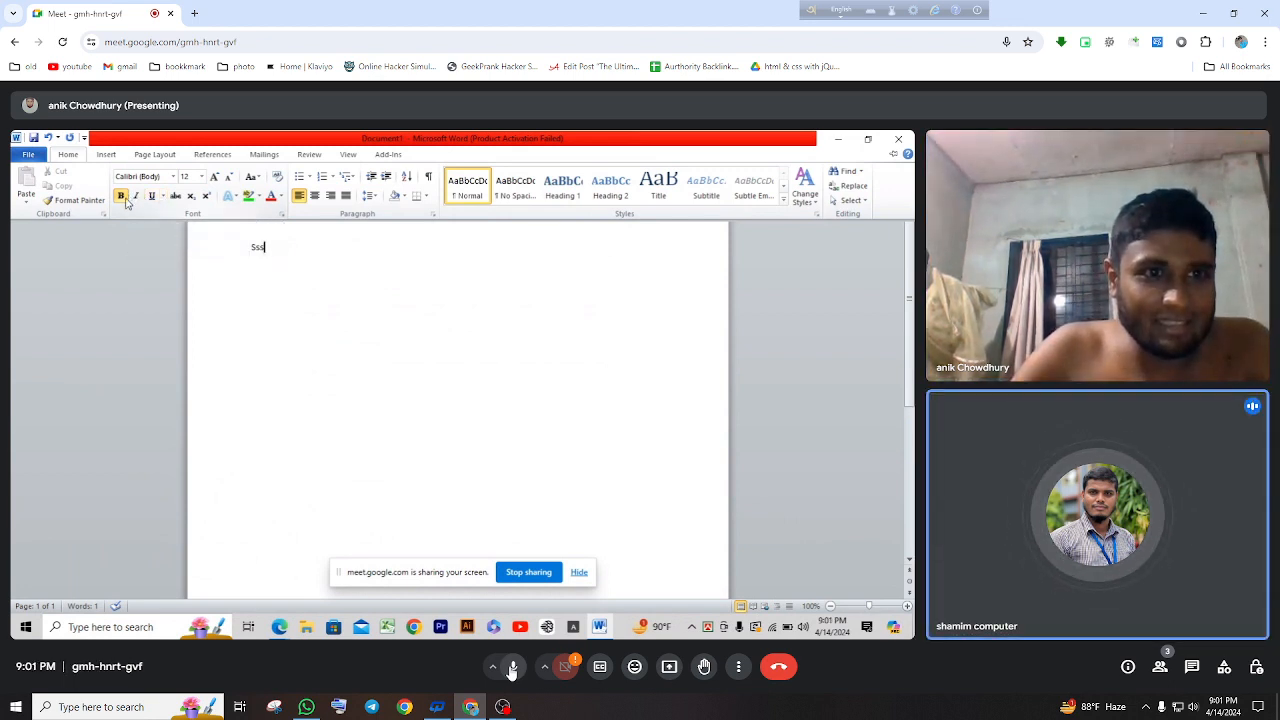
{"action": "left_click", "coordinate": [502, 707]}
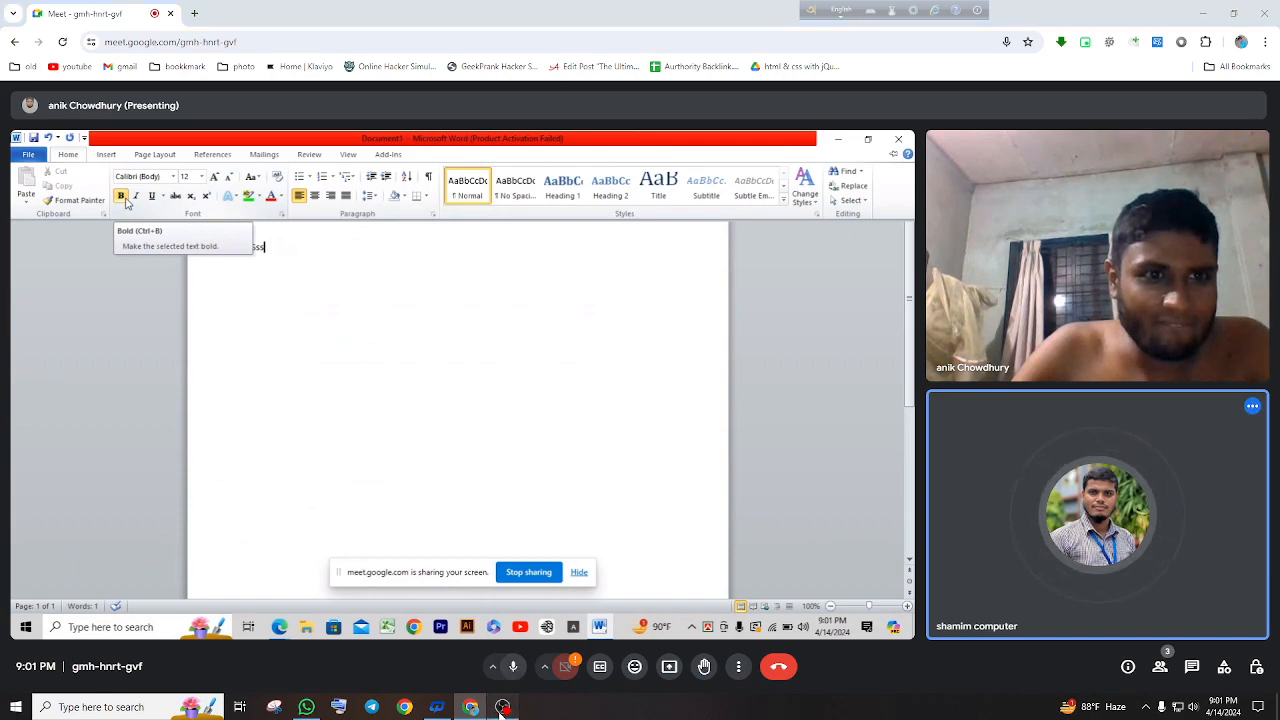
{"action": "left_click", "coordinate": [502, 707]}
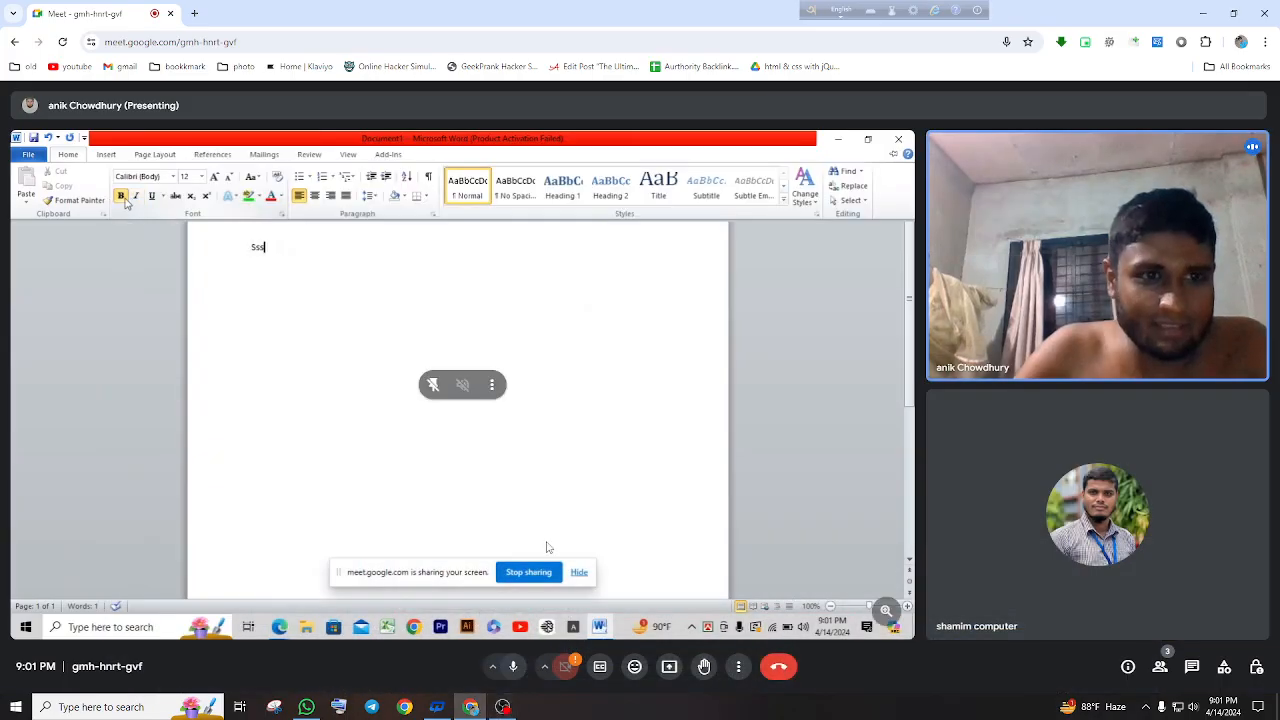
{"action": "left_click", "coordinate": [513, 666]}
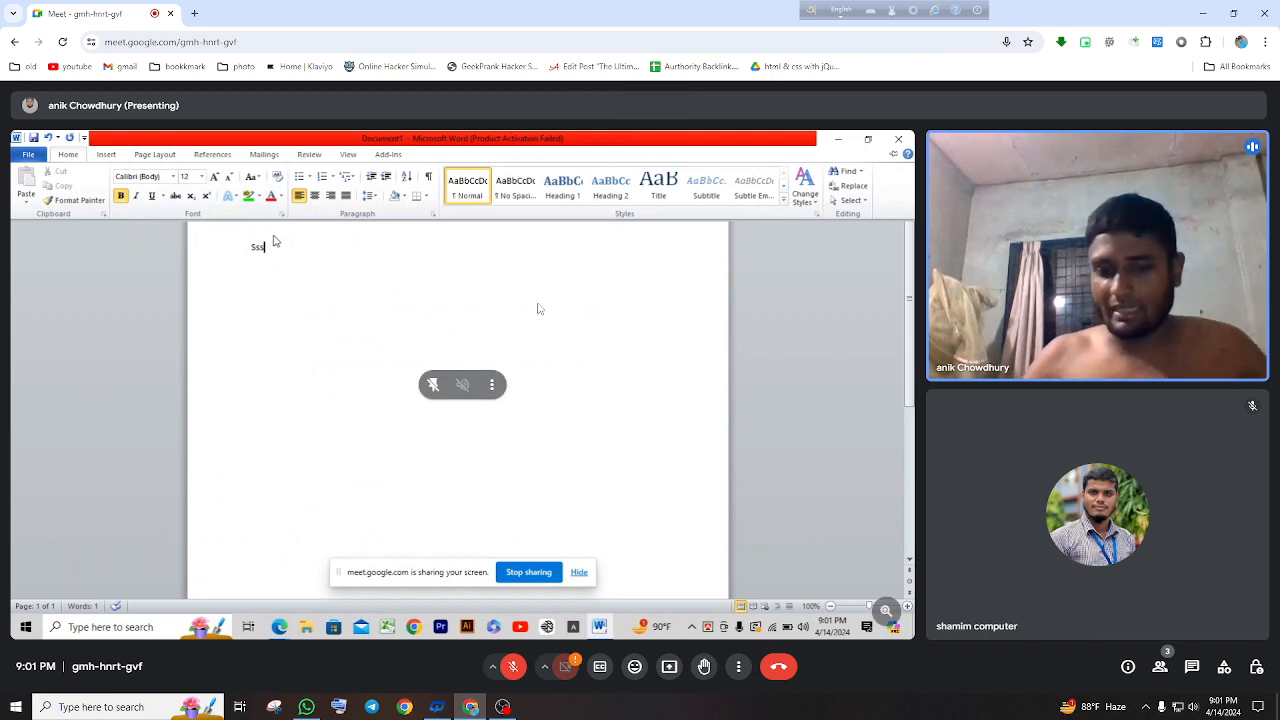
{"action": "left_click", "coordinate": [512, 667]}
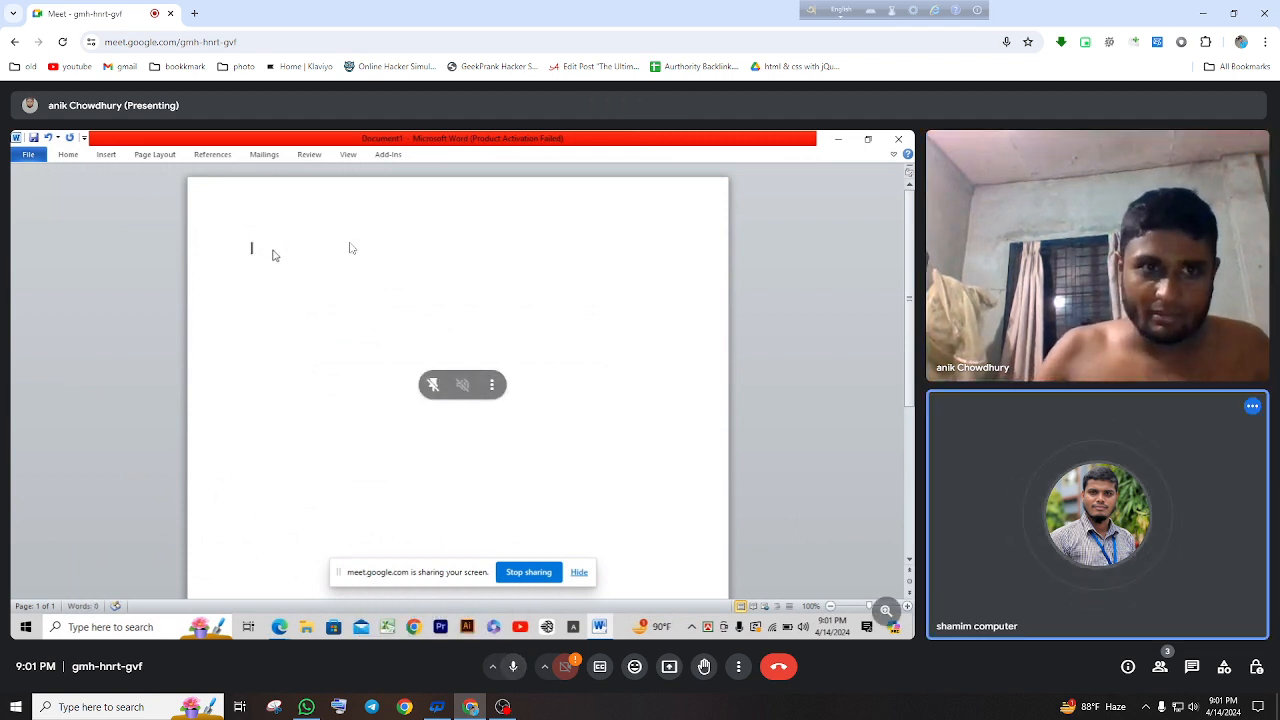
Take over as the main presenter in the meeting by sharing the entire screen
{"action": "left_click", "coordinate": [670, 668]}
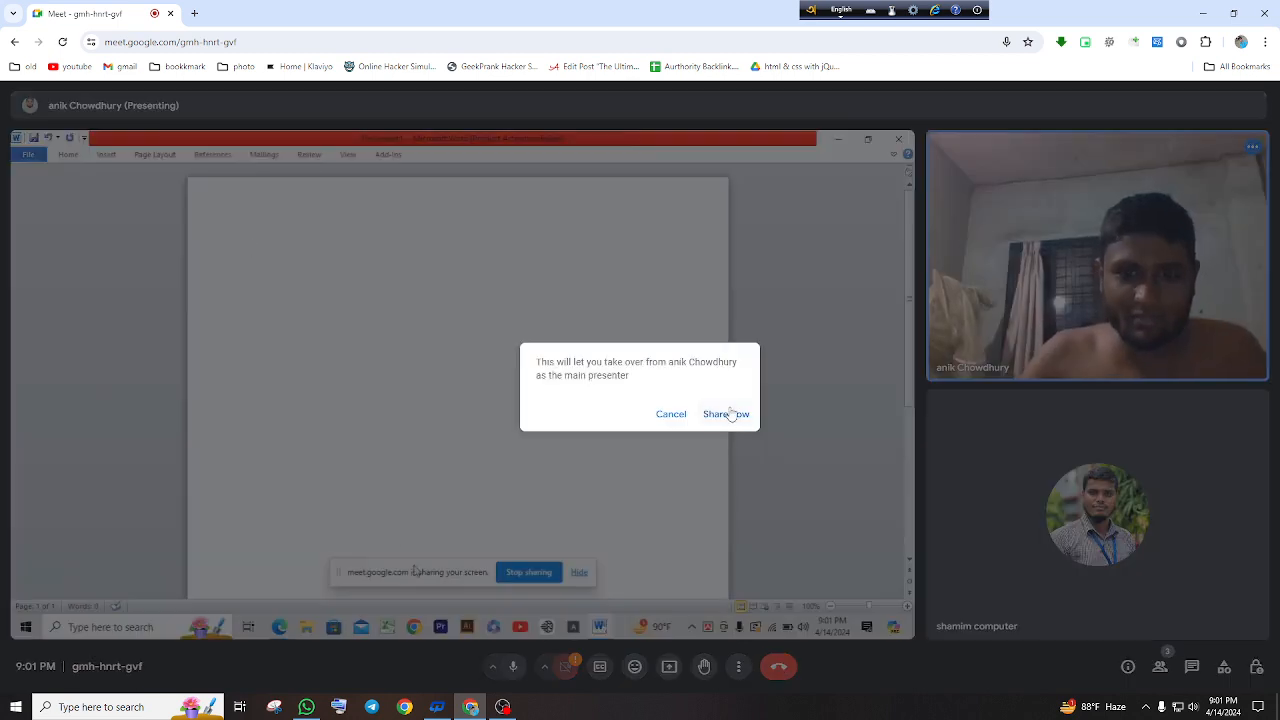
{"action": "left_click", "coordinate": [726, 414]}
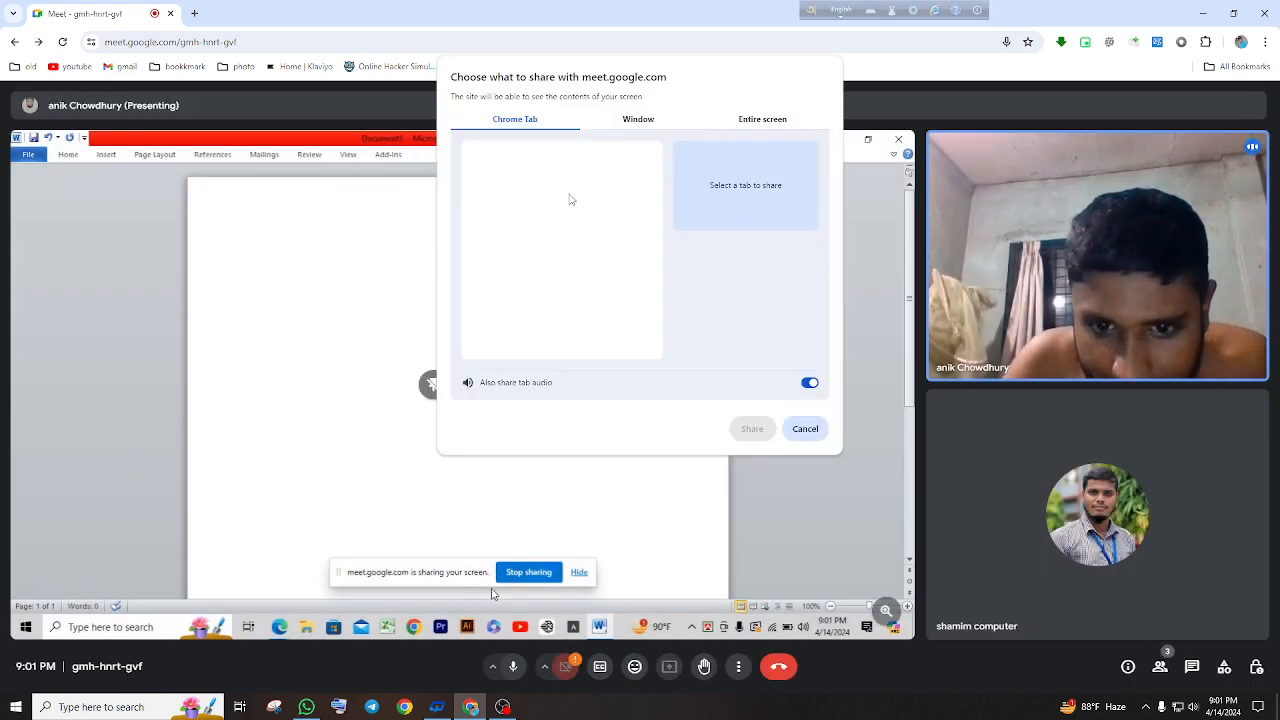
{"action": "left_click", "coordinate": [763, 119]}
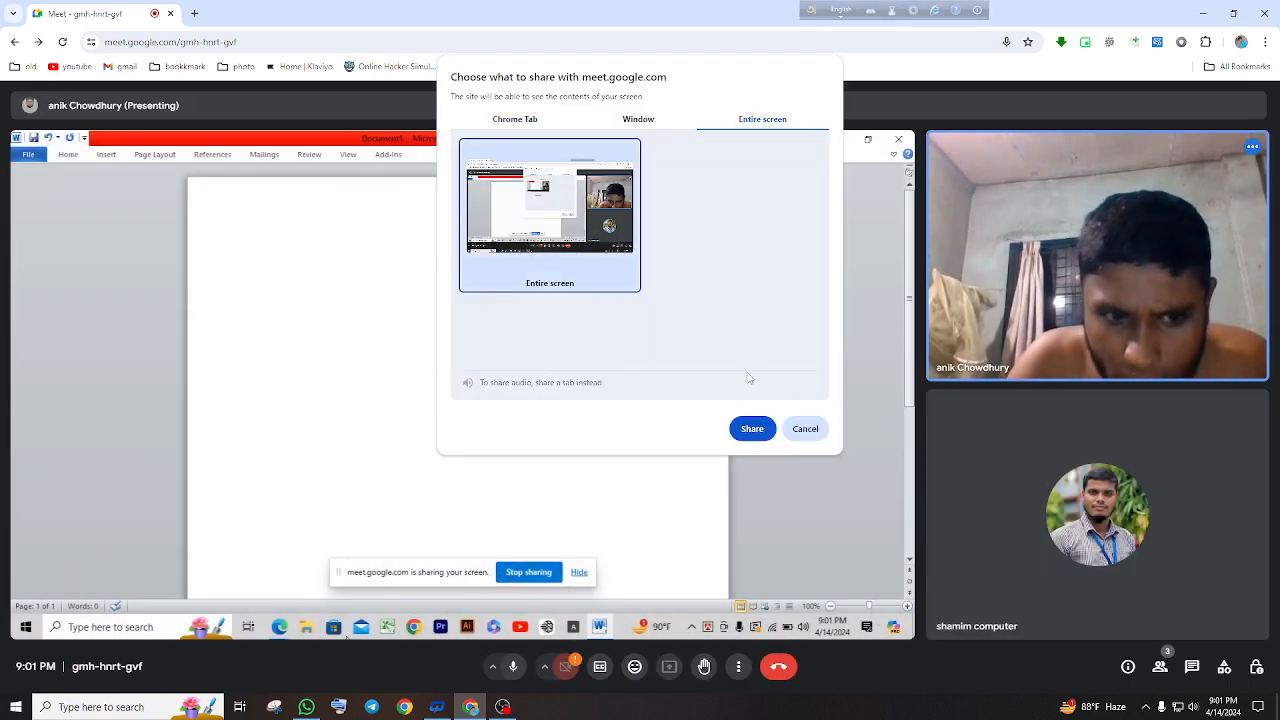
{"action": "left_click", "coordinate": [750, 429]}
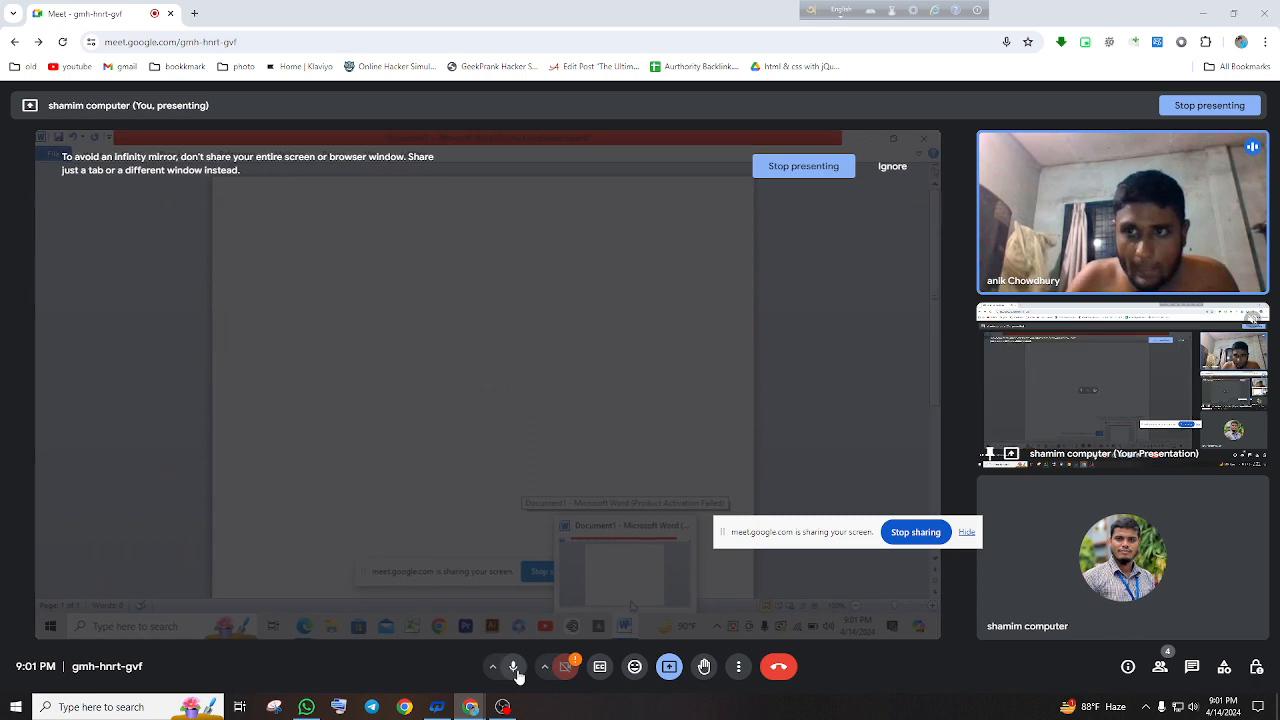
Mute the microphone, check the pin options of the other participant's presentation, and turn the microphone back on
{"action": "left_click", "coordinate": [515, 669]}
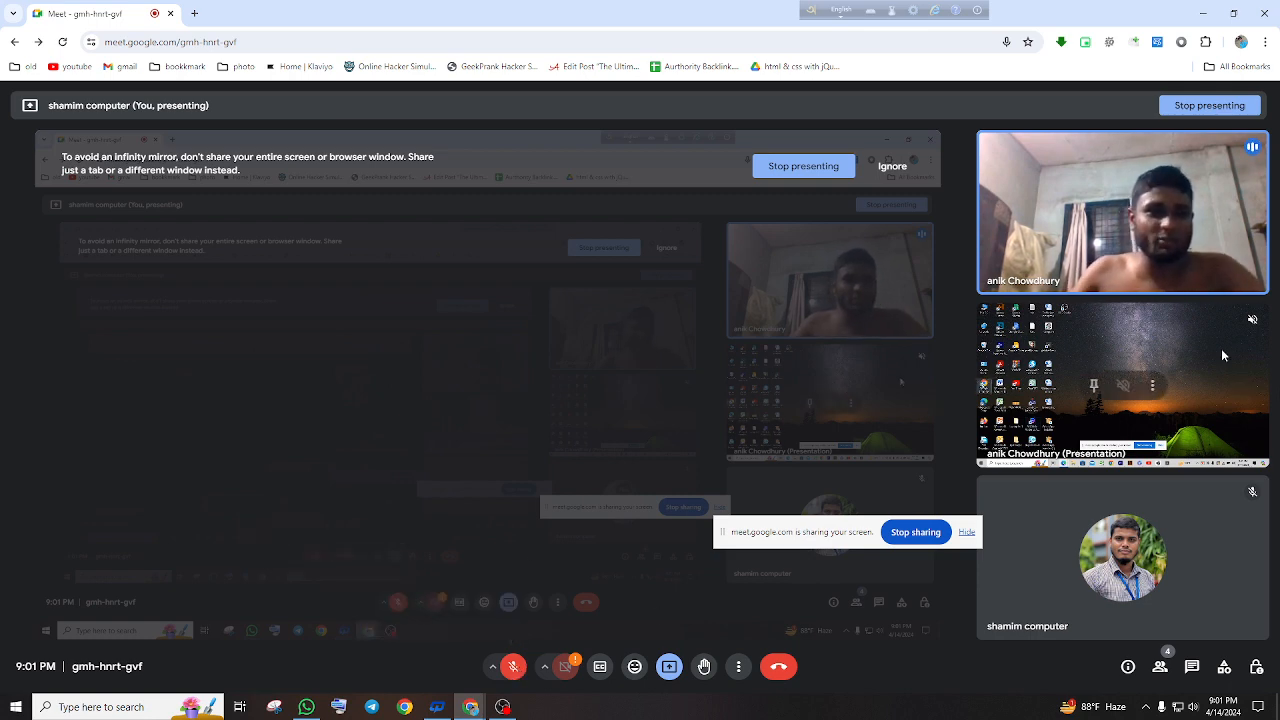
{"action": "left_click", "coordinate": [1094, 385]}
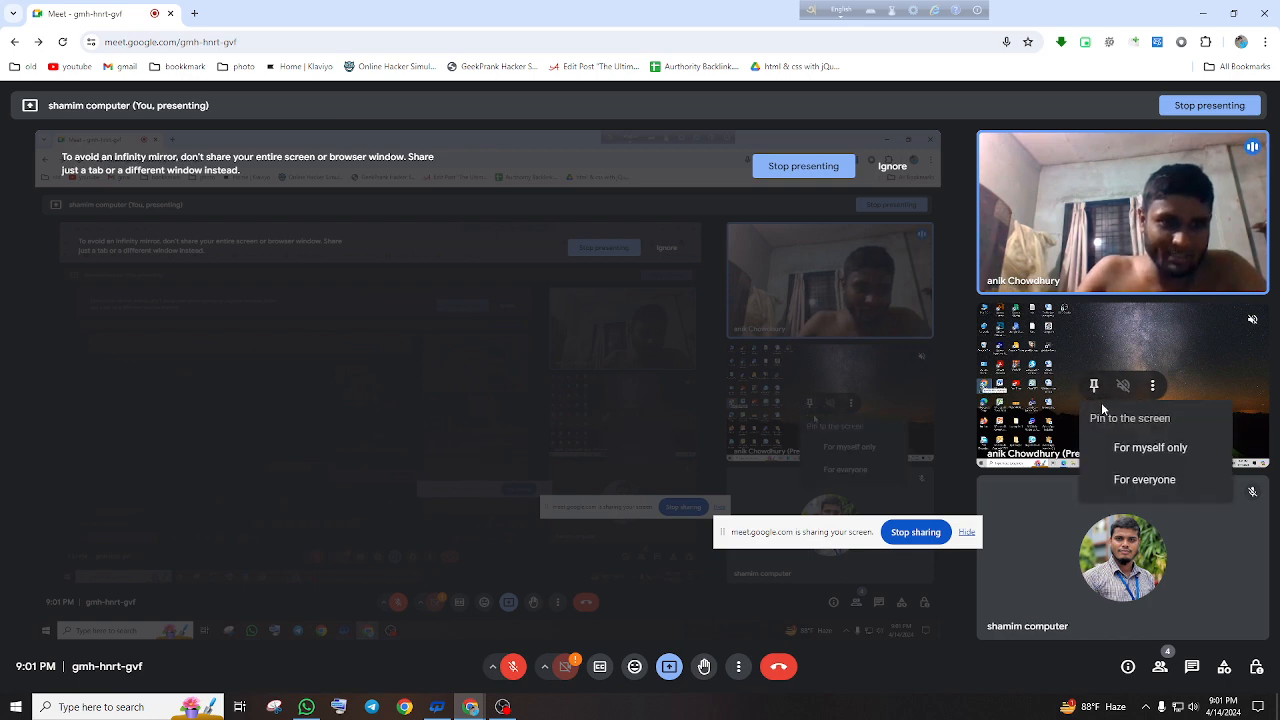
{"action": "left_click", "coordinate": [1193, 374]}
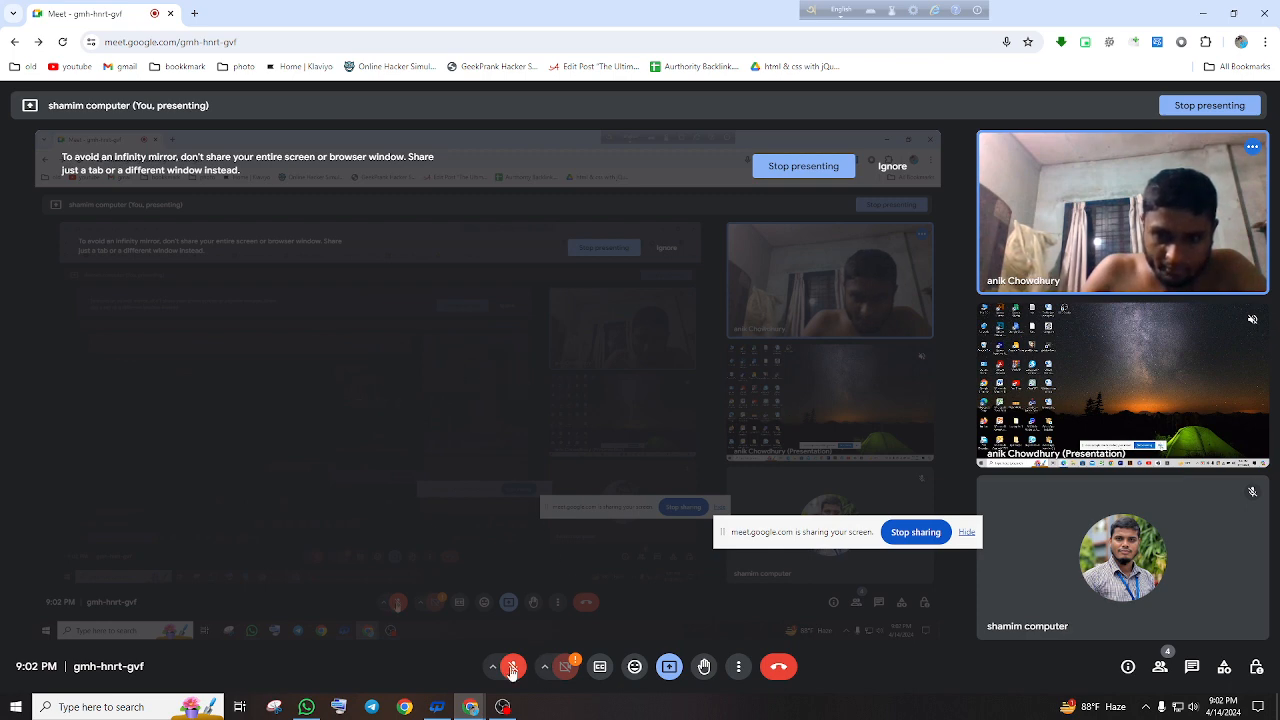
{"action": "key", "text": "ctrl+d"}
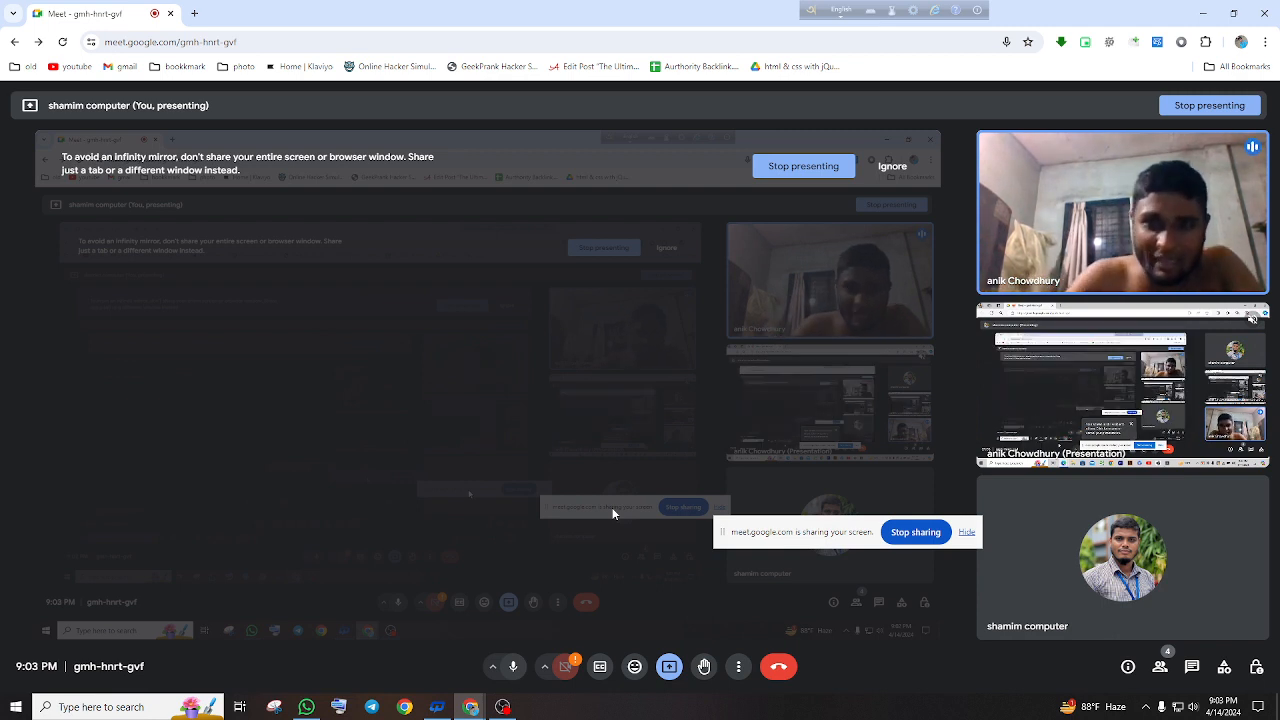
Minimize the meeting and WhatsApp windows and open New Microsoft Word Document (2) from the desktop
{"action": "left_click", "coordinate": [1204, 13]}
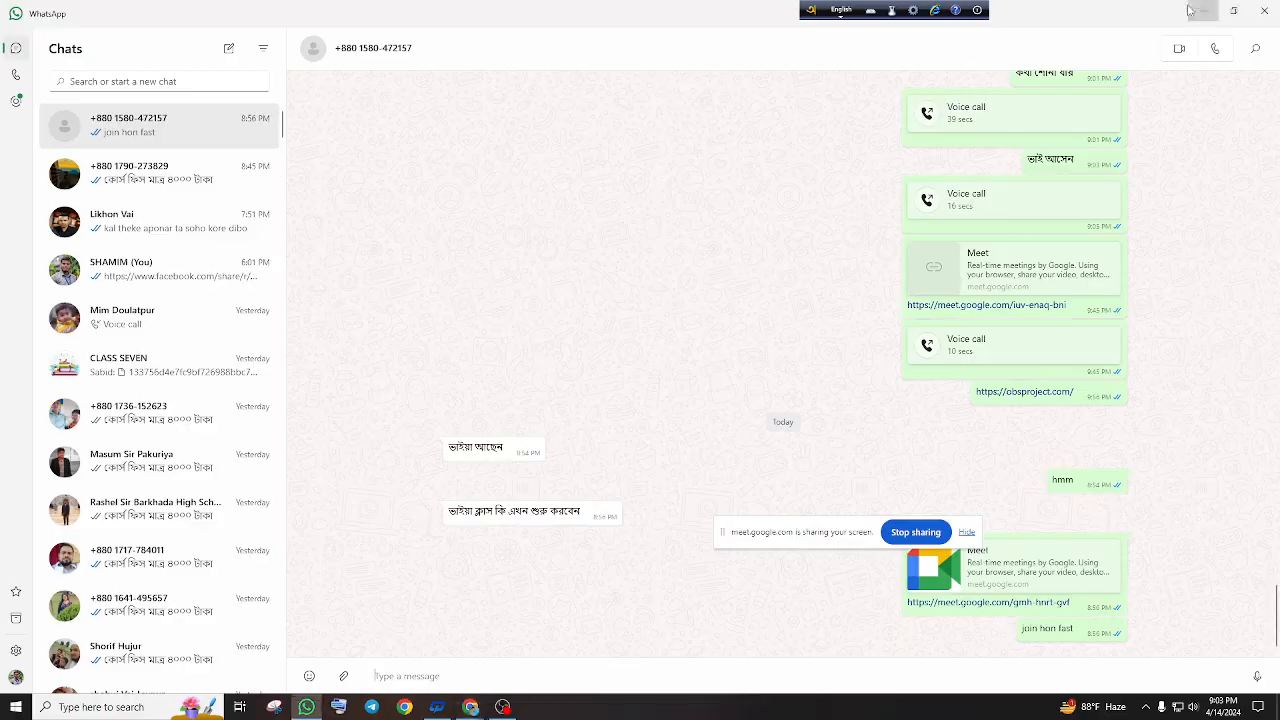
{"action": "left_click", "coordinate": [1203, 11]}
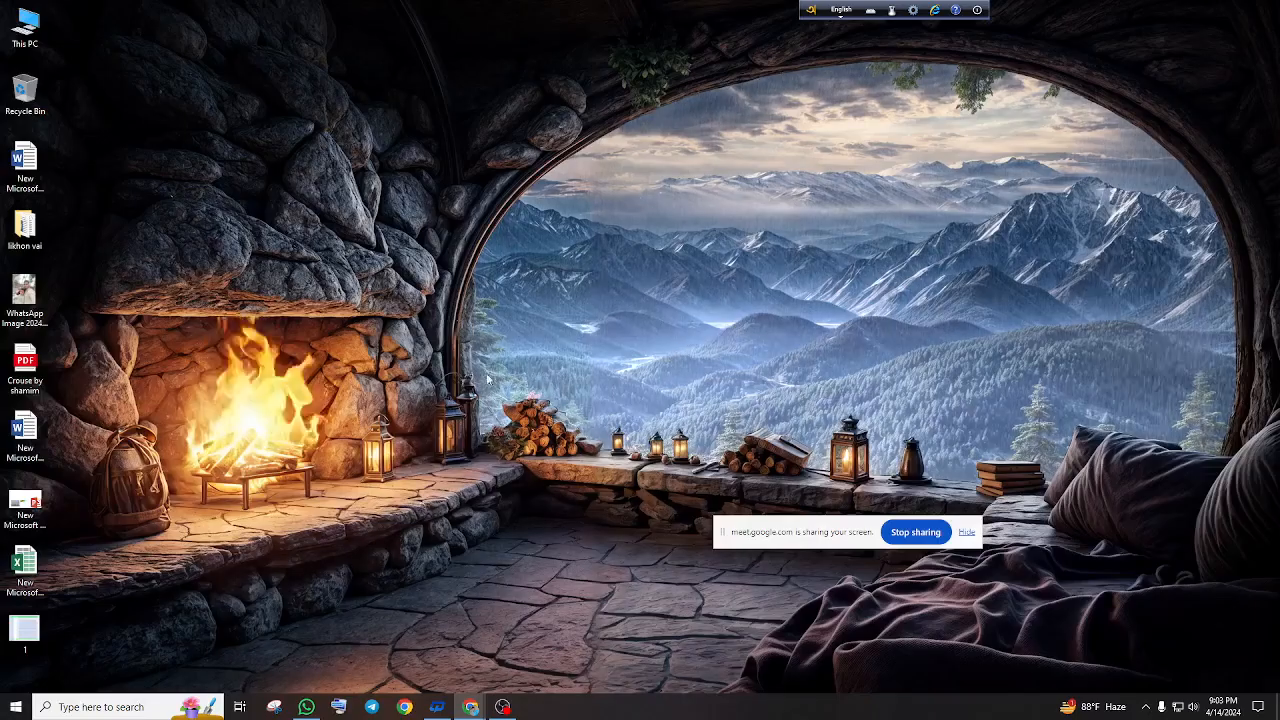
{"action": "double_click", "coordinate": [13, 432]}
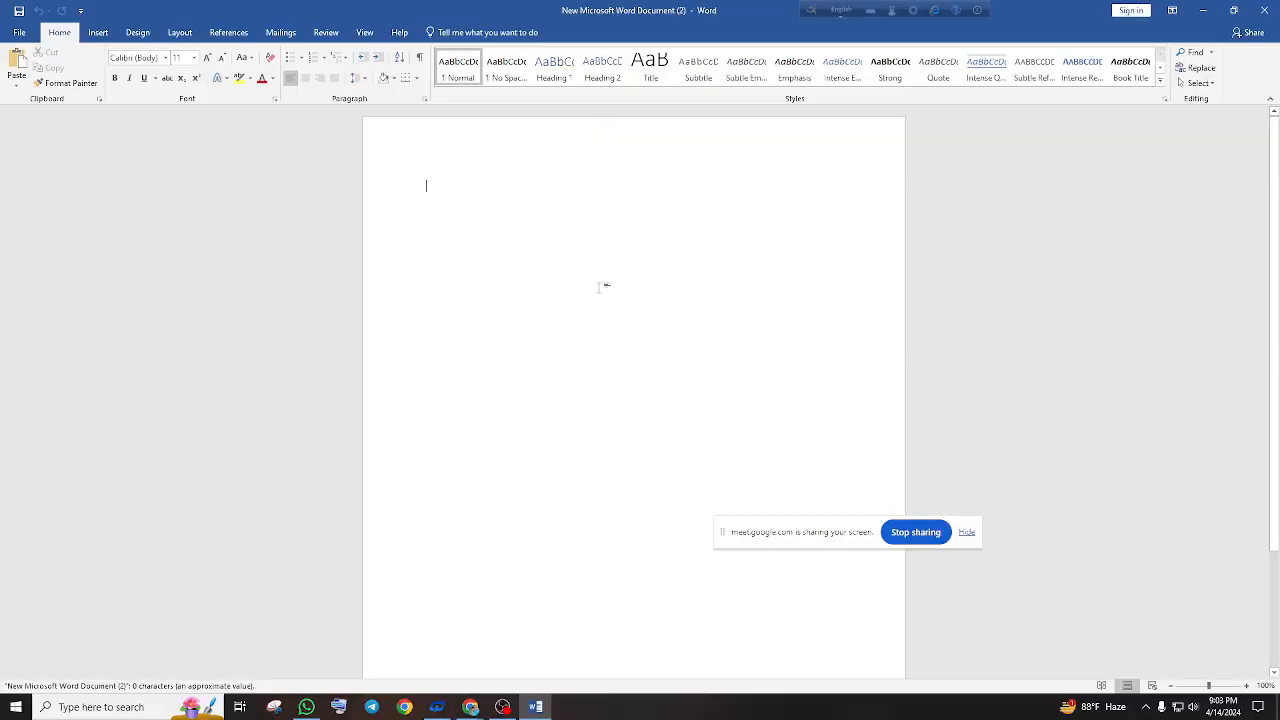
Write a test letter r on the first line of the blank document and replace it with the word "dhapa"
{"action": "type", "text": "r"}
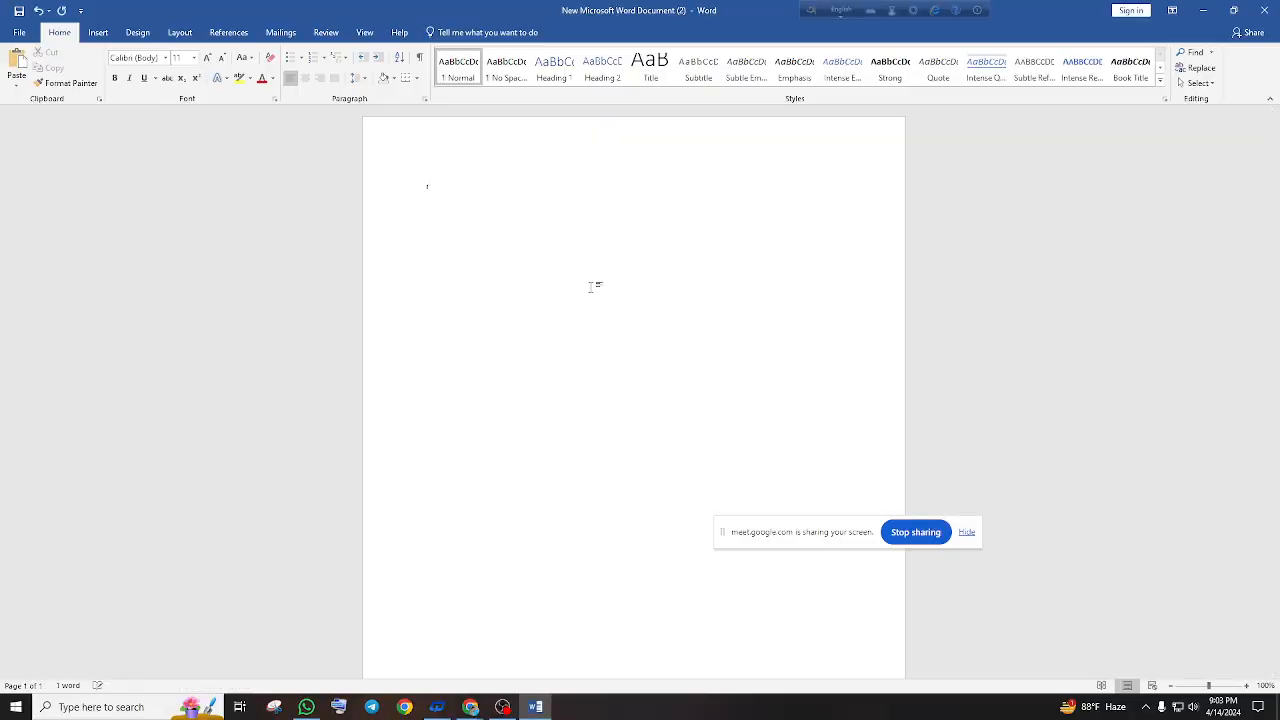
{"action": "scroll", "coordinate": [728, 371], "scroll_direction": "up", "scroll_amount": 20}
{"action": "scroll", "coordinate": [683, 393], "scroll_direction": "up", "scroll_amount": 1}
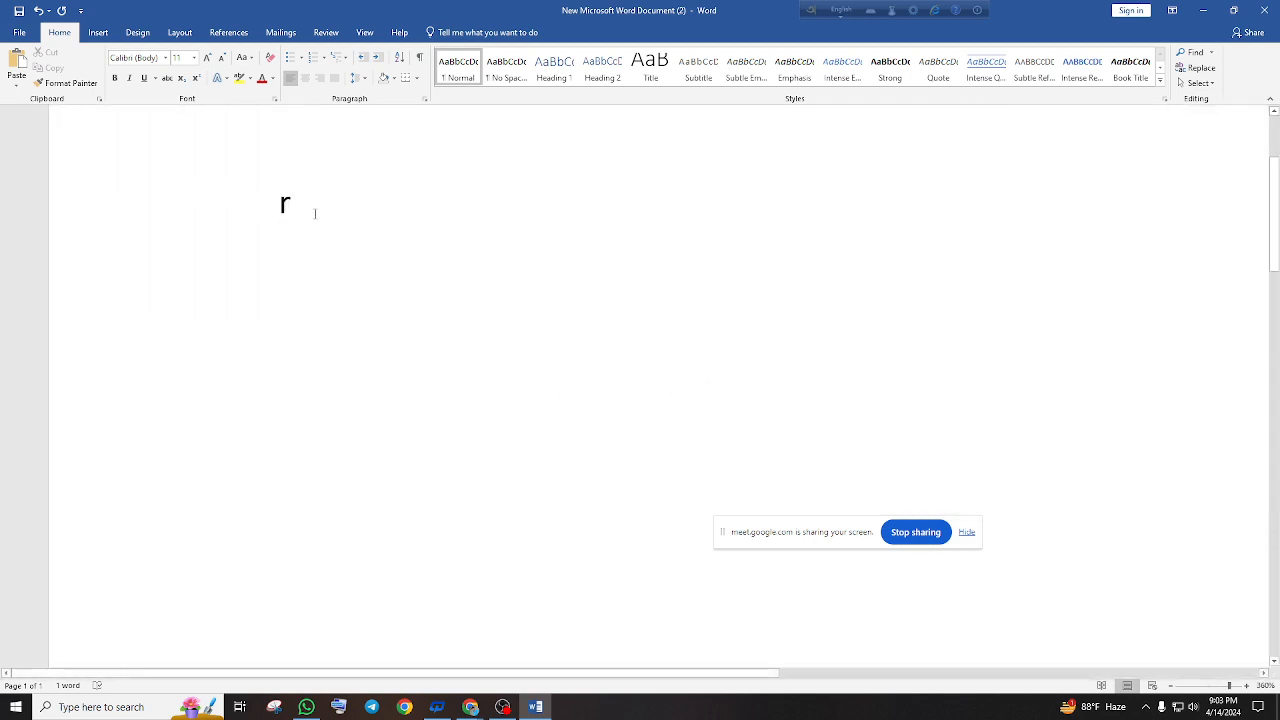
{"action": "key", "text": "ctrl"}
{"action": "key", "text": "ctrl"}
{"action": "key", "text": "ctrl"}
{"action": "key", "text": "ctrl"}
{"action": "key", "text": "ctrl"}
{"action": "key", "text": "ctrl"}
{"action": "key", "text": "ctrl"}
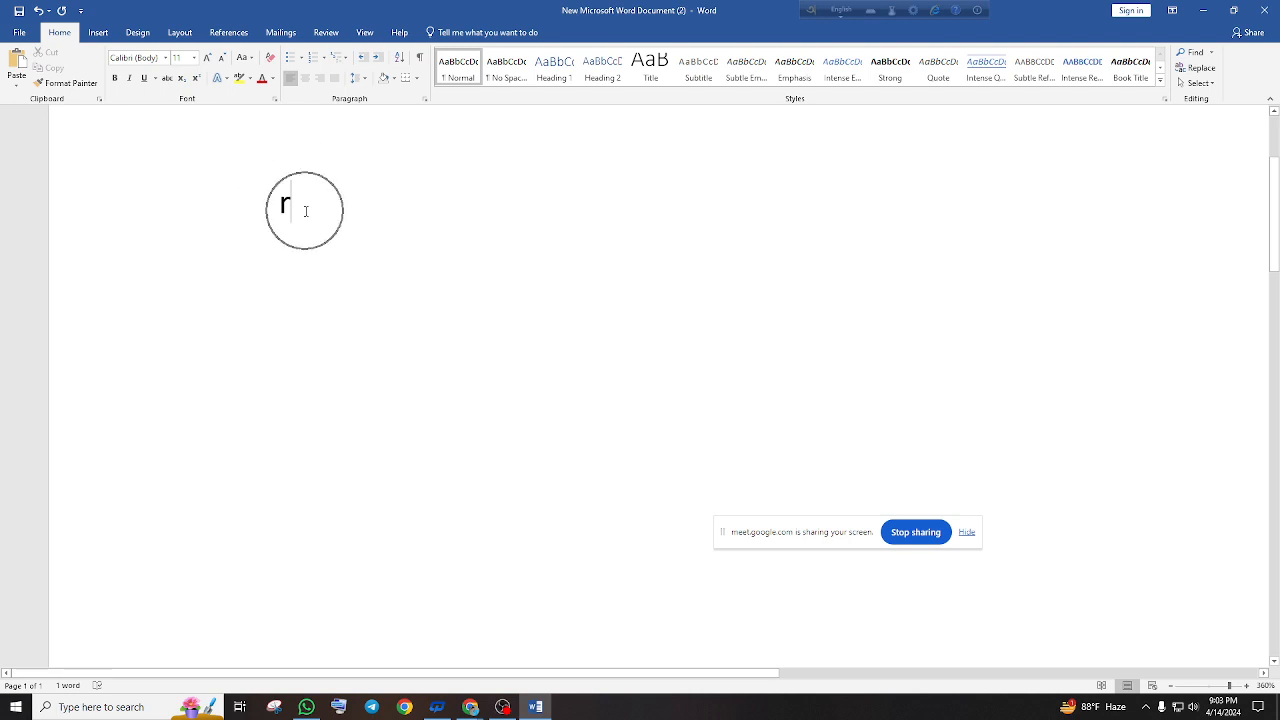
{"action": "key", "text": "BackSpace"}
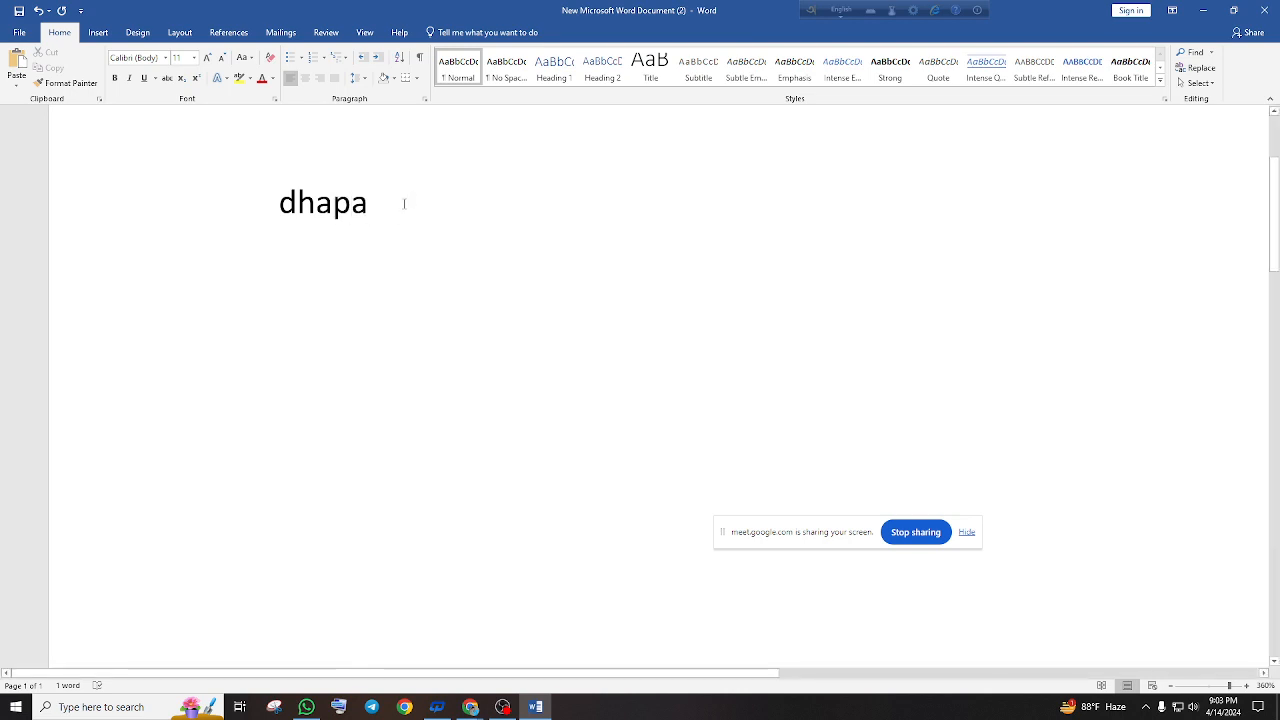
Bring up the On-Screen Keyboard just below the word "dhapa" and demonstrate its Ctrl and Up arrow keys
{"action": "left_click", "coordinate": [341, 707]}
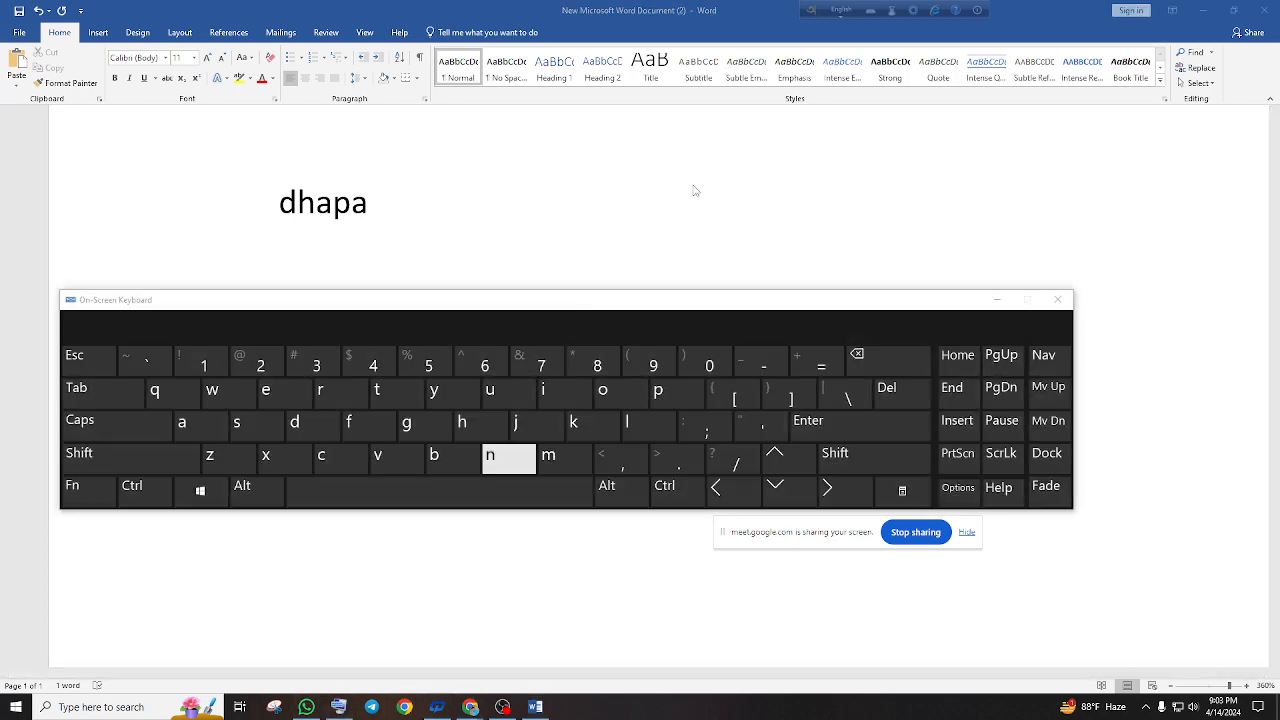
{"action": "left_click_drag", "start_coordinate": [779, 292], "coordinate": [839, 272]}
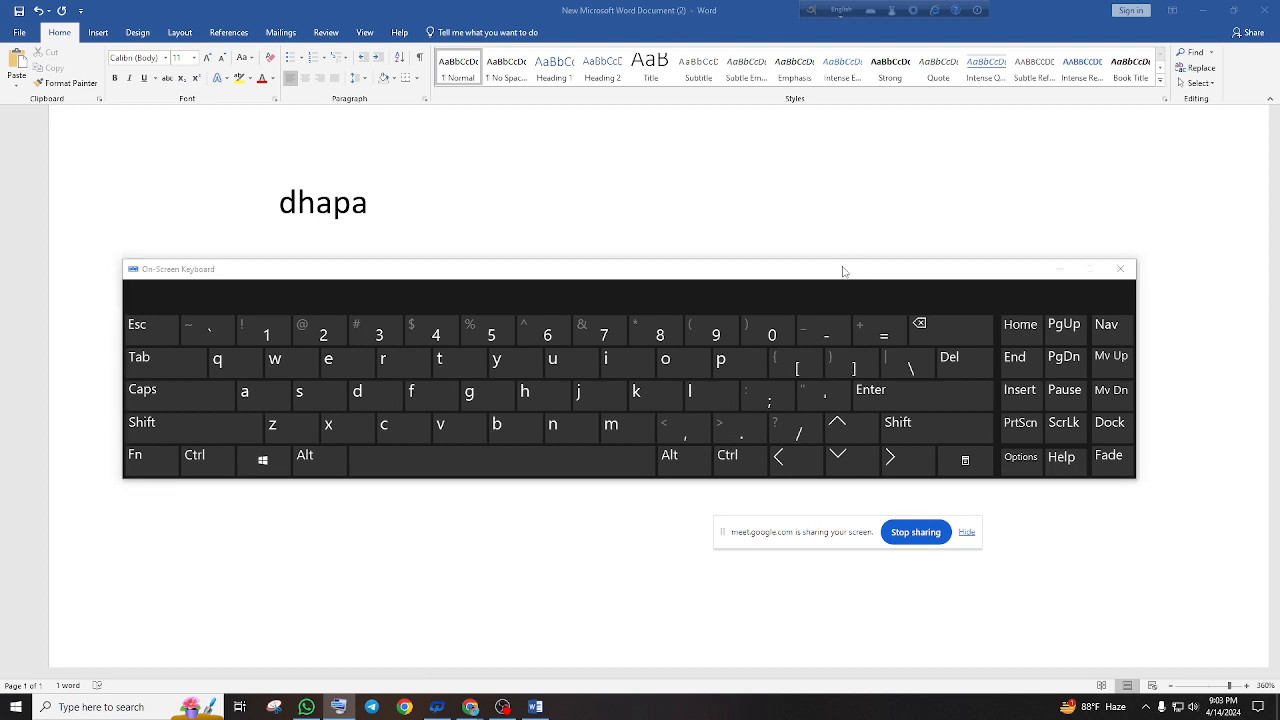
{"action": "key", "text": "ctrl"}
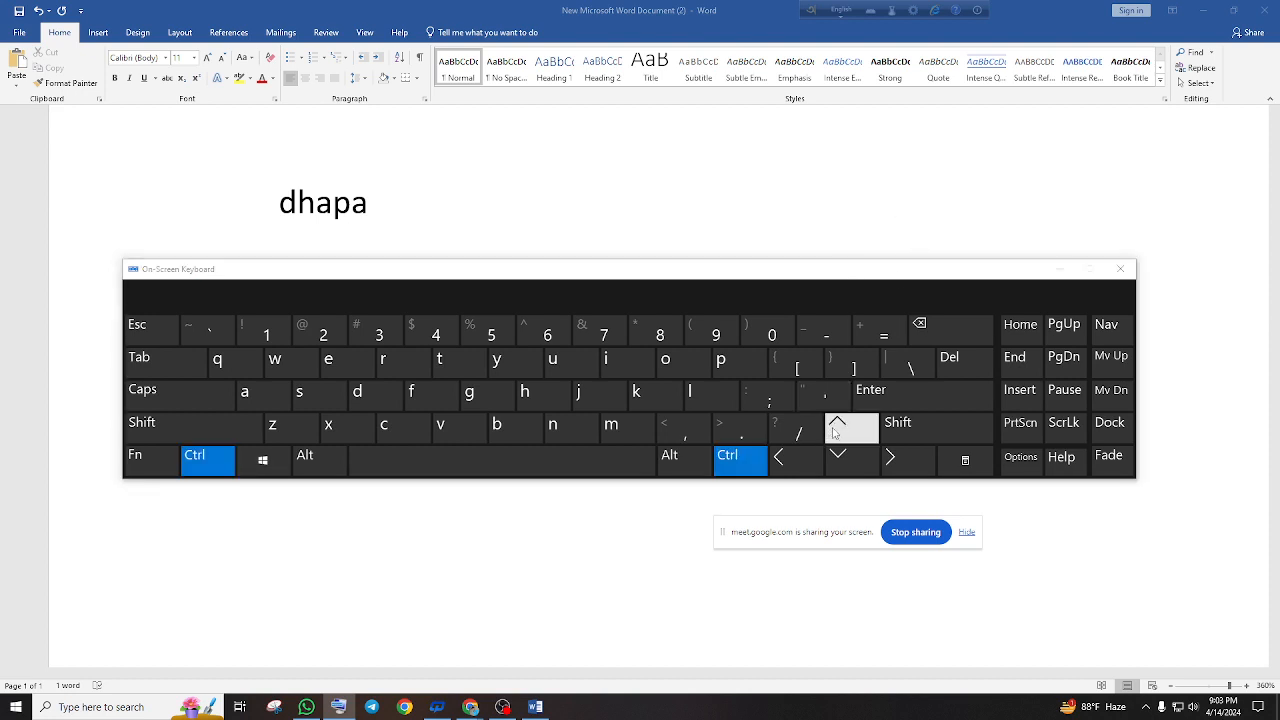
{"action": "left_click", "coordinate": [842, 432]}
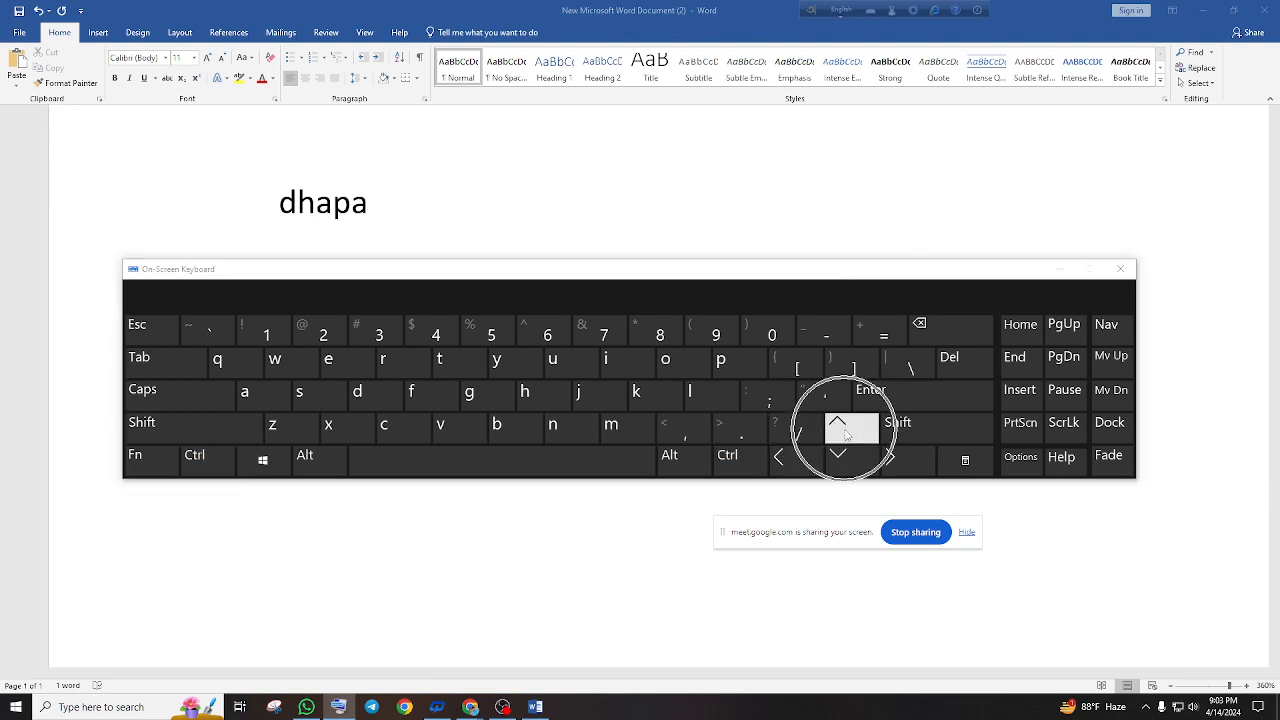
{"action": "left_click", "coordinate": [845, 433]}
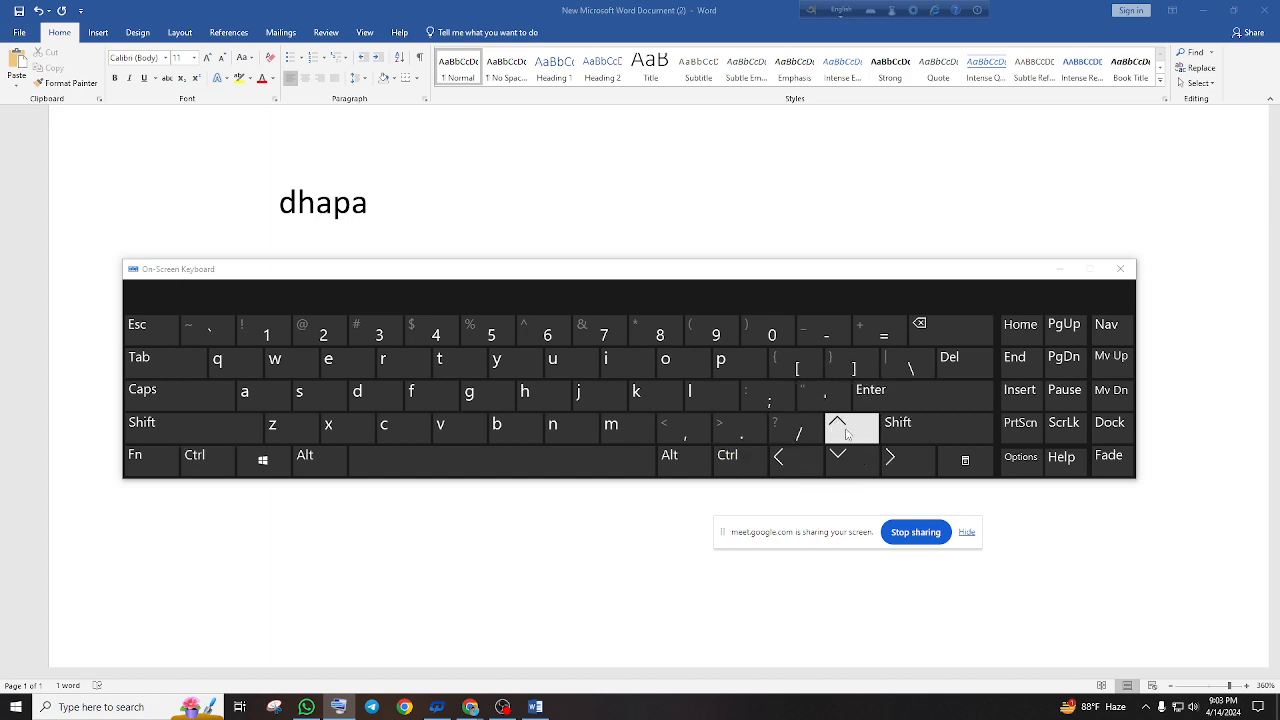
Demonstrate repeated use of the Ctrl key on the On-Screen Keyboard while pointing out its Up and Down arrow keys
{"action": "key", "text": "ctrl"}
{"action": "key", "text": "ctrl"}
{"action": "key", "text": "ctrl"}
{"action": "key", "text": "ctrl"}
{"action": "key", "text": "ctrl"}
{"action": "key", "text": "ctrl"}
{"action": "key", "text": "ctrl"}
{"action": "key", "text": "ctrl"}
{"action": "key", "text": "ctrl"}
{"action": "key", "text": "ctrl"}
{"action": "key", "text": "ctrl"}
{"action": "key", "text": "ctrl"}
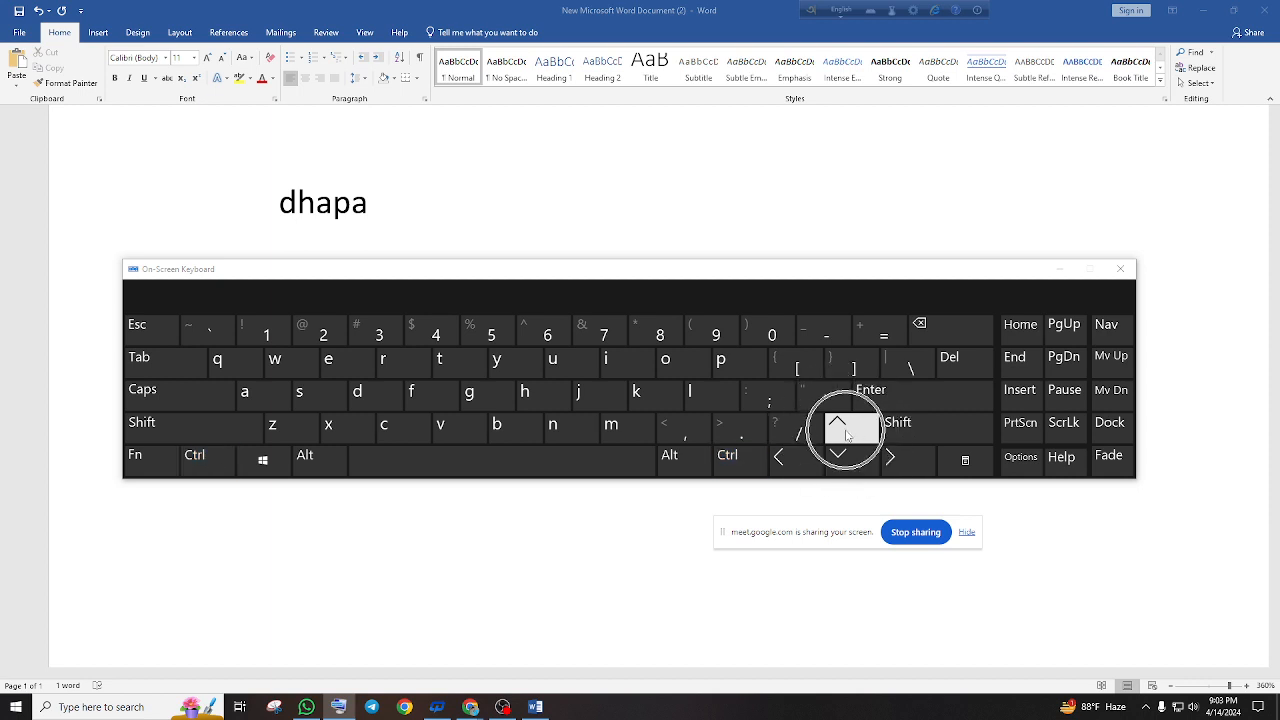
{"action": "key", "text": "ctrl"}
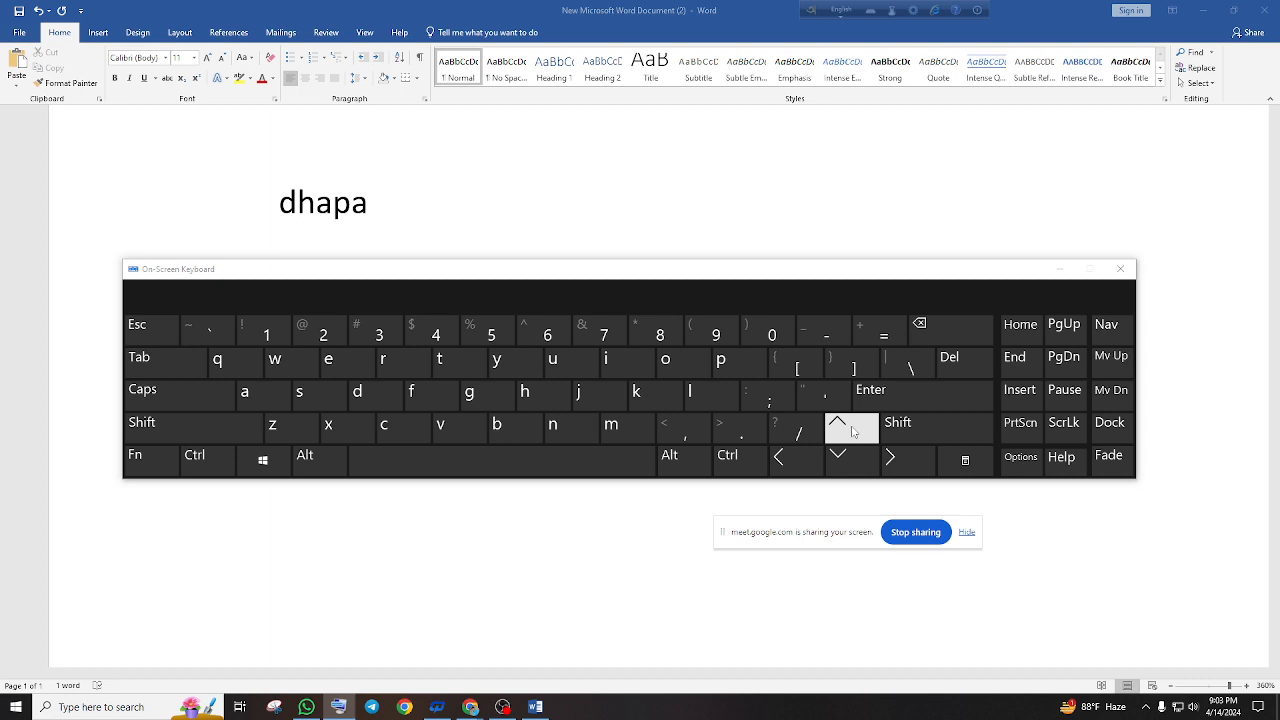
{"action": "key", "text": "ctrl"}
{"action": "key", "text": "ctrl"}
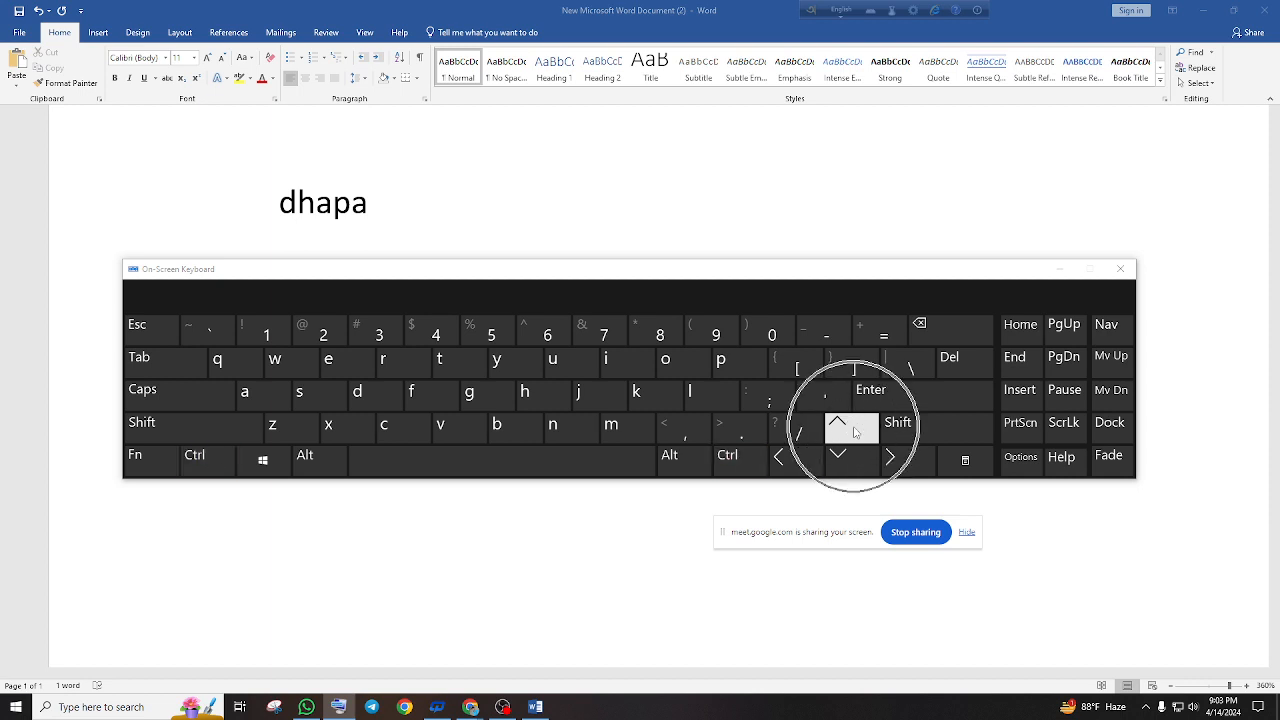
{"action": "key", "text": "ctrl"}
{"action": "key", "text": "ctrl"}
{"action": "key", "text": "ctrl"}
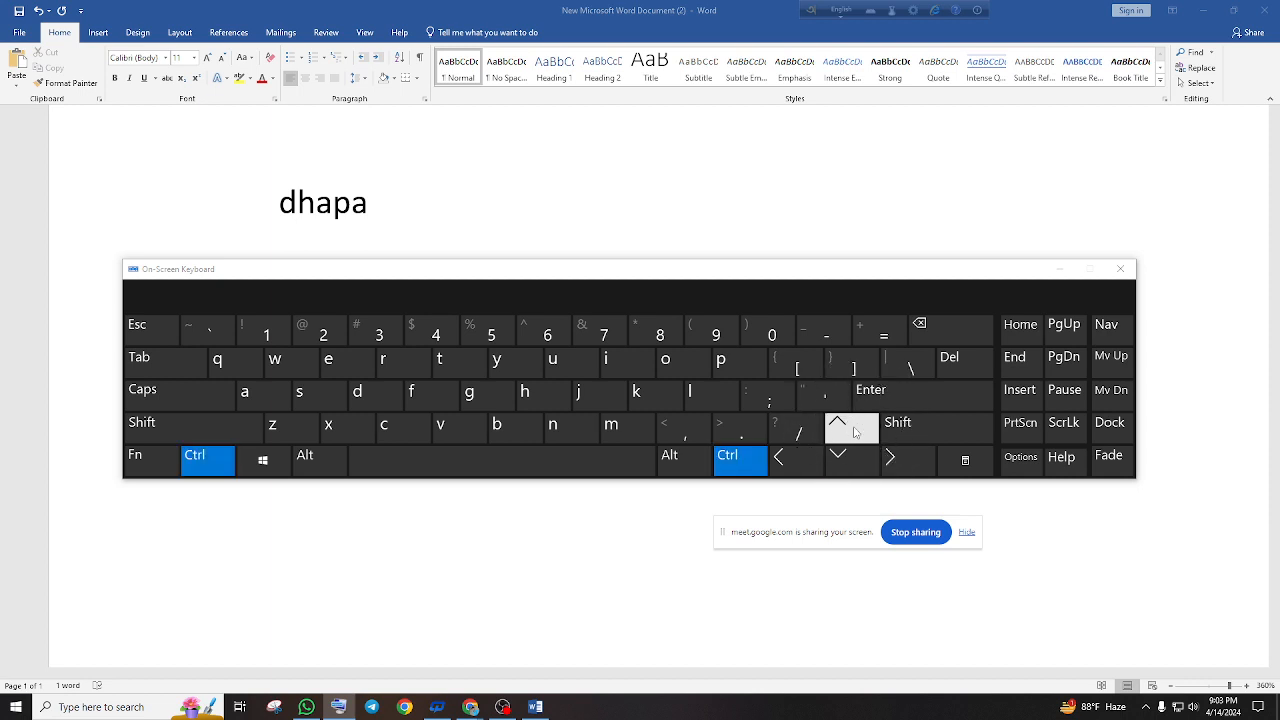
{"action": "key", "text": "ctrl"}
{"action": "key", "text": "ctrl"}
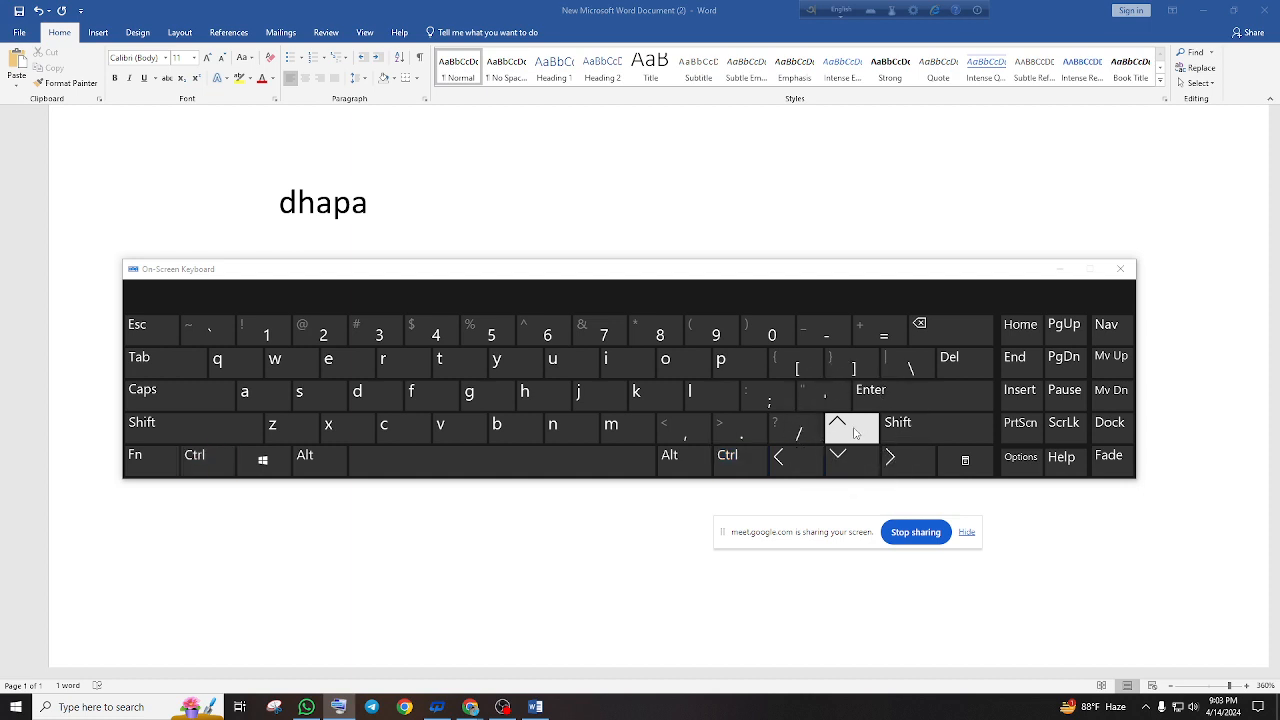
{"action": "key", "text": "ctrl"}
{"action": "key", "text": "ctrl"}
{"action": "key", "text": "ctrl"}
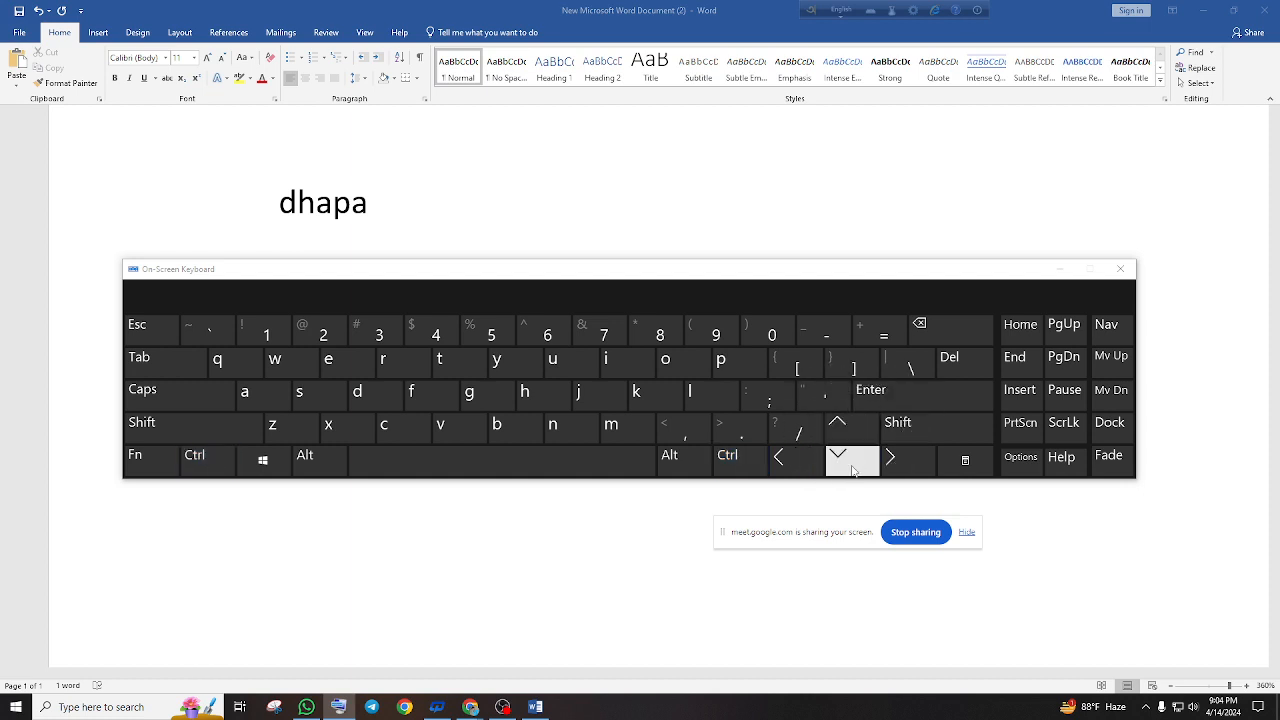
Close the On-Screen Keyboard and change the word "dhapa" to "dhaka" by replacing its p with k
{"action": "left_click", "coordinate": [1120, 268]}
{"action": "left_click", "coordinate": [389, 202]}
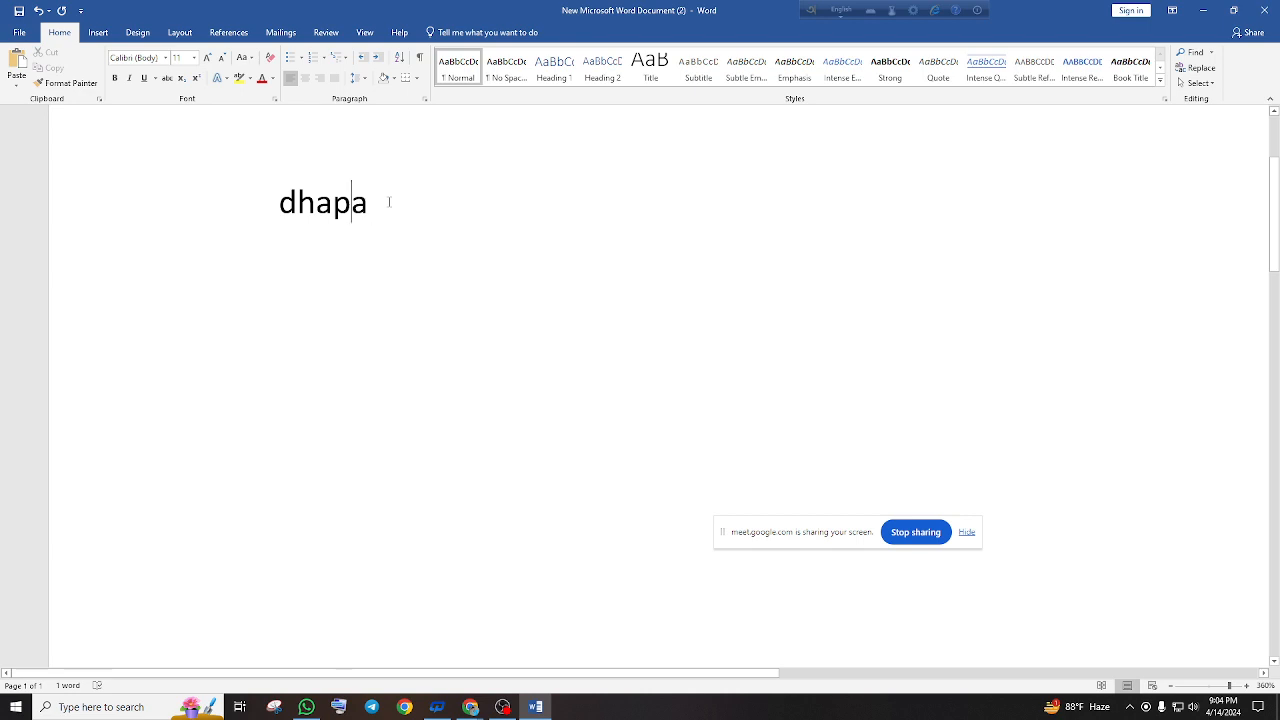
{"action": "key", "text": "Left"}
{"action": "key", "text": "Left"}
{"action": "key", "text": "Left"}
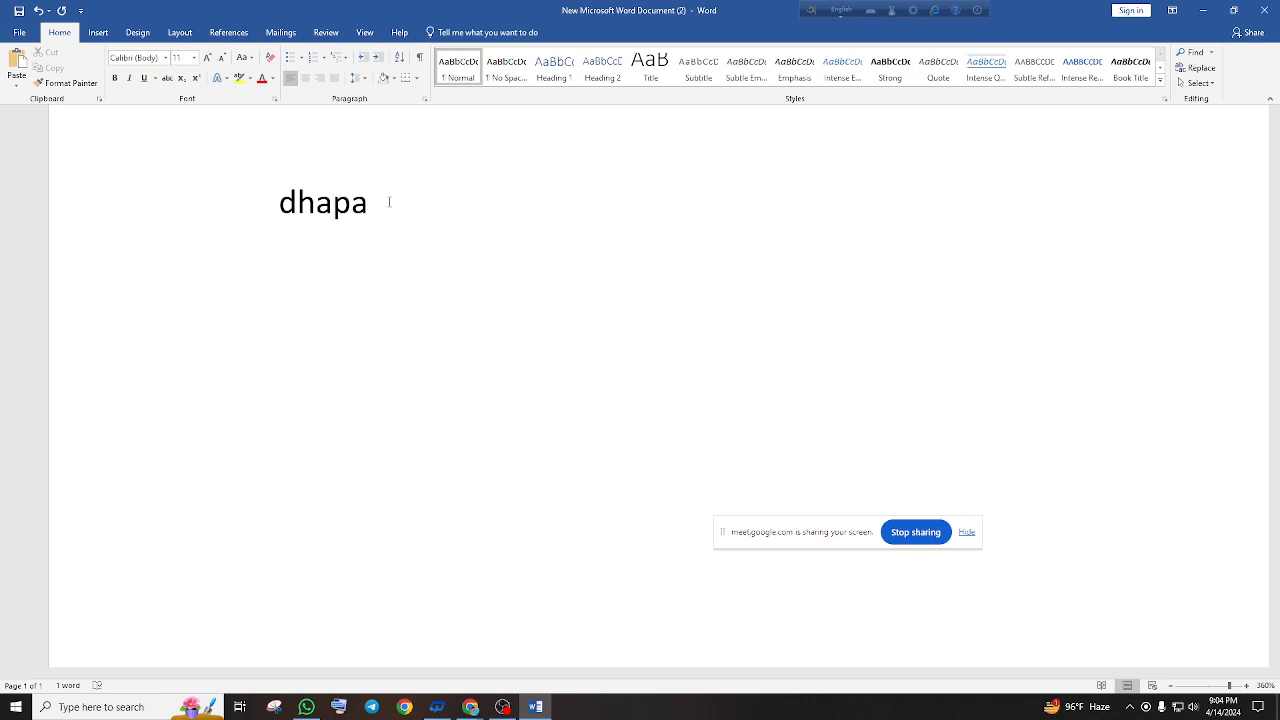
{"action": "key", "text": "BackSpace"}
{"action": "type", "text": "p"}
{"action": "key", "text": "BackSpace"}
{"action": "type", "text": "k"}
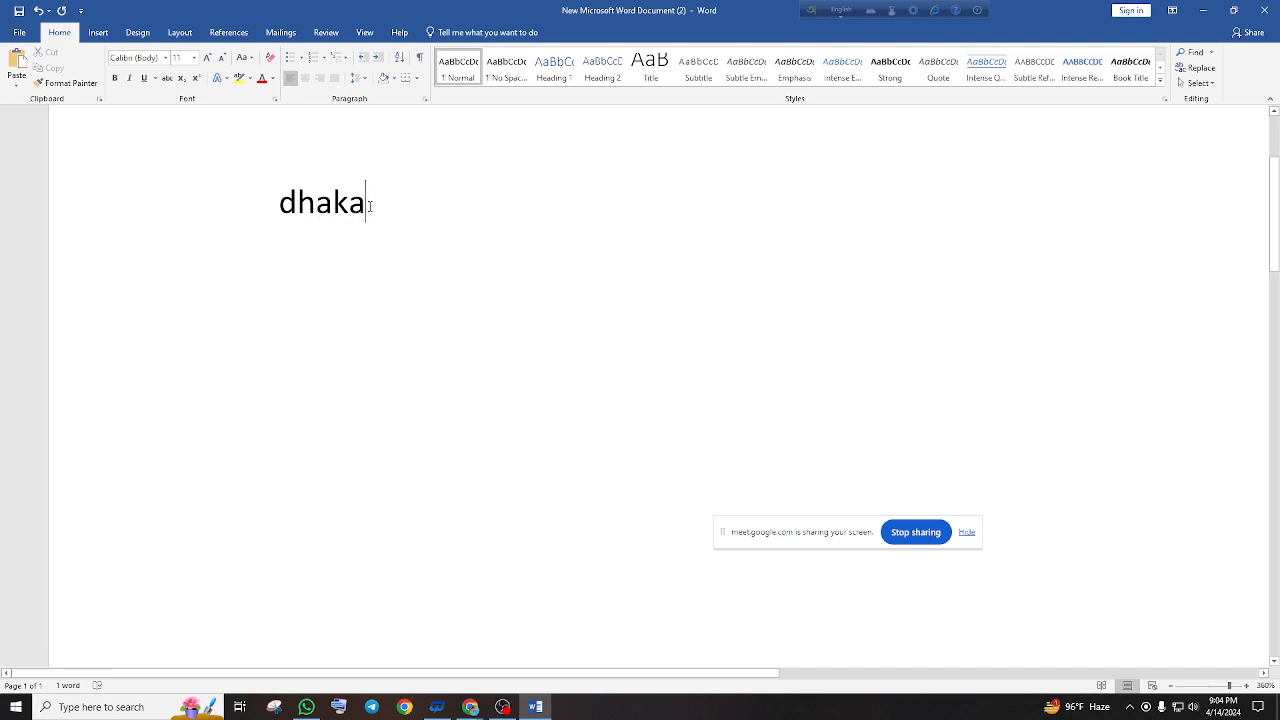
Replace "dhaka" with the word "some" and change its o to a so that it reads "same"
{"action": "left_click", "coordinate": [244, 228]}
{"action": "key", "text": "BackSpace"}
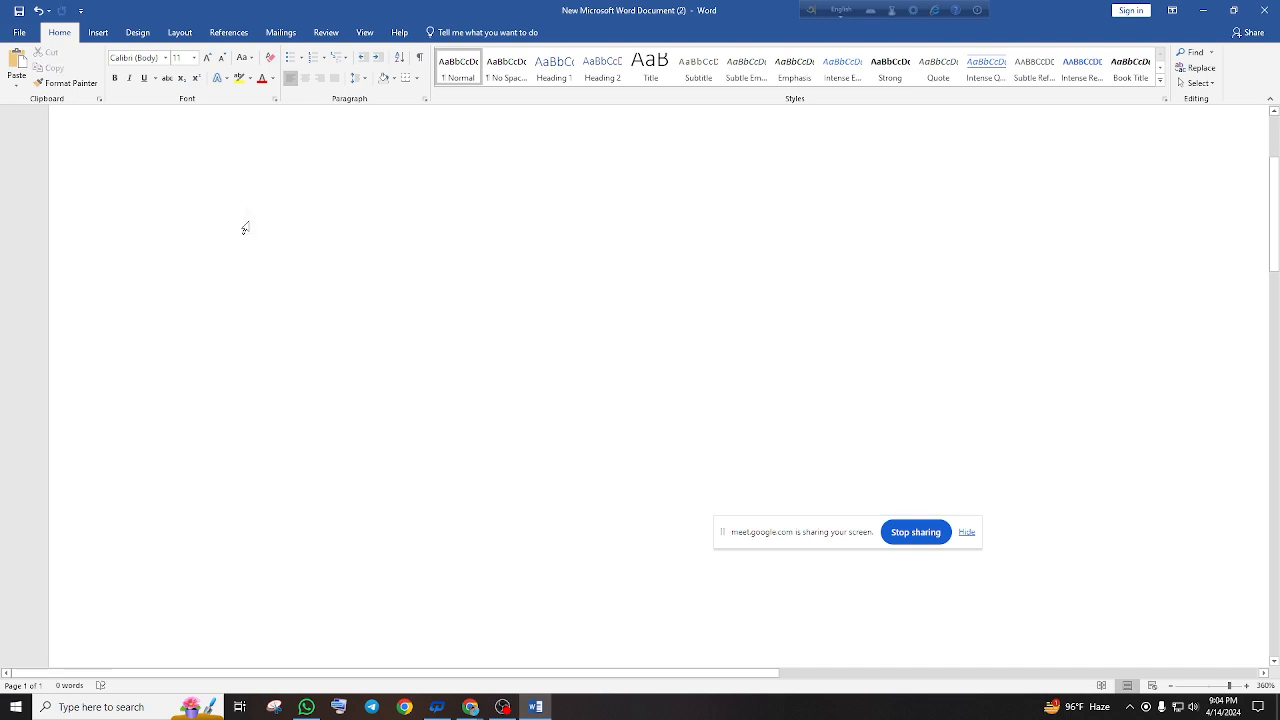
{"action": "type", "text": "some"}
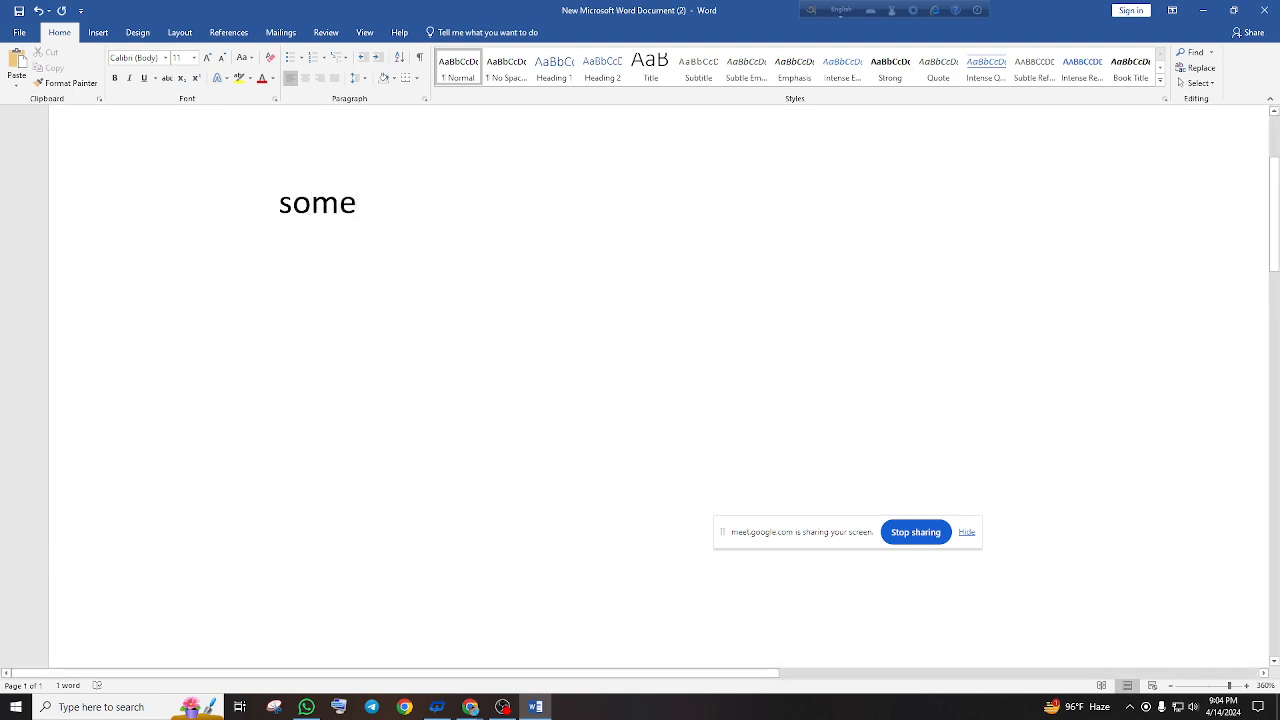
{"action": "key", "text": "Left"}
{"action": "key", "text": "Left"}
{"action": "key", "text": "BackSpace"}
{"action": "type", "text": "a"}
{"action": "left_click", "coordinate": [348, 208]}
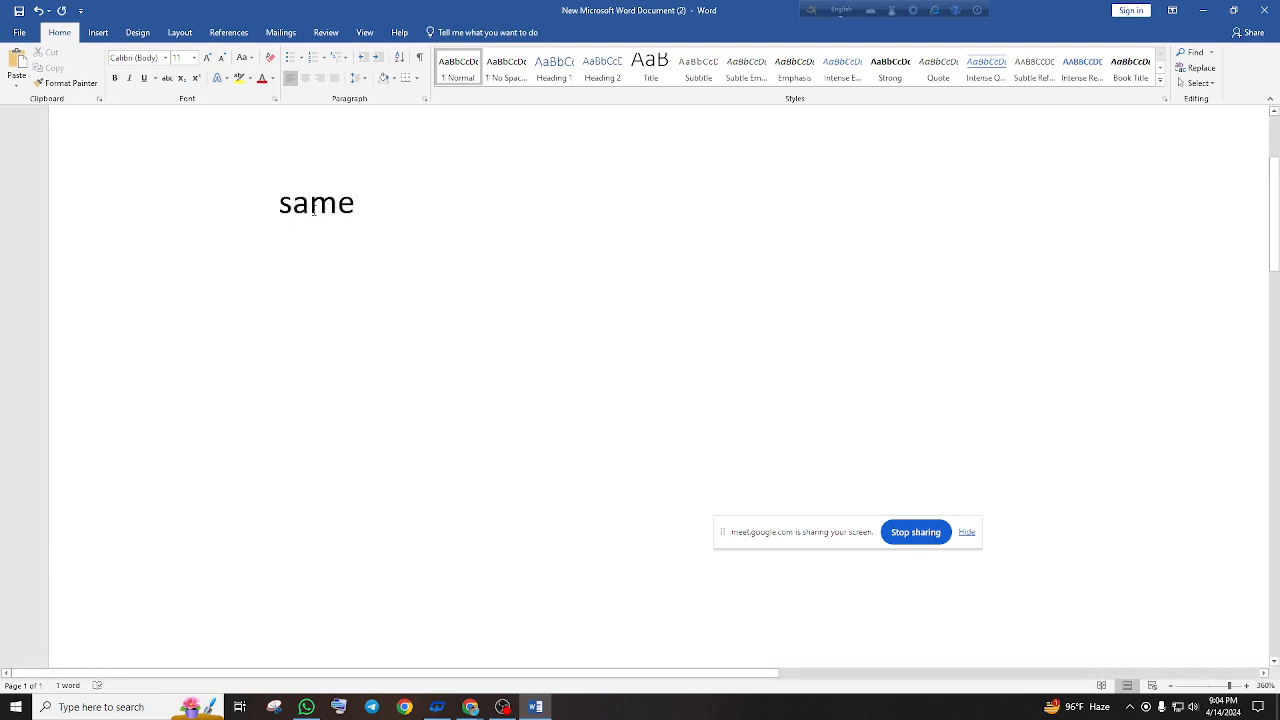
Replace the a in "same" with n to misspell the word, and view its spelling suggestions
{"action": "left_click_drag", "start_coordinate": [304, 210], "coordinate": [292, 210]}
{"action": "type", "text": "n"}
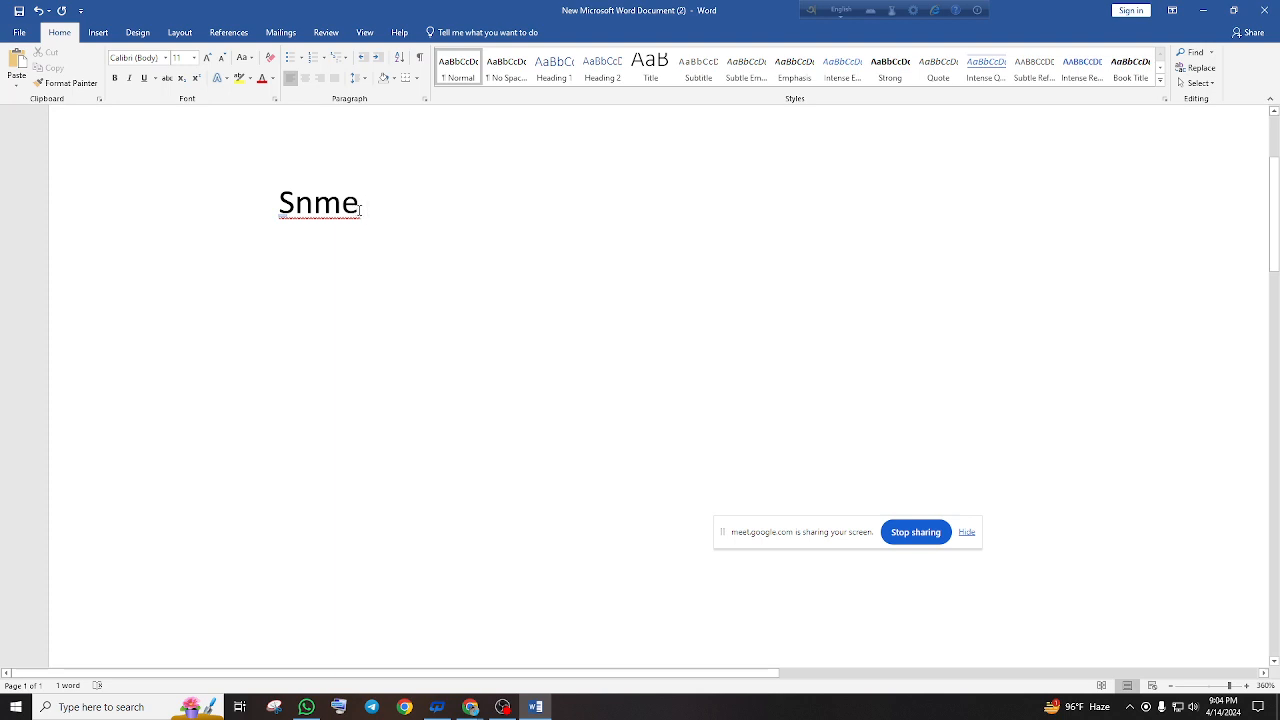
{"action": "right_click", "coordinate": [313, 205]}
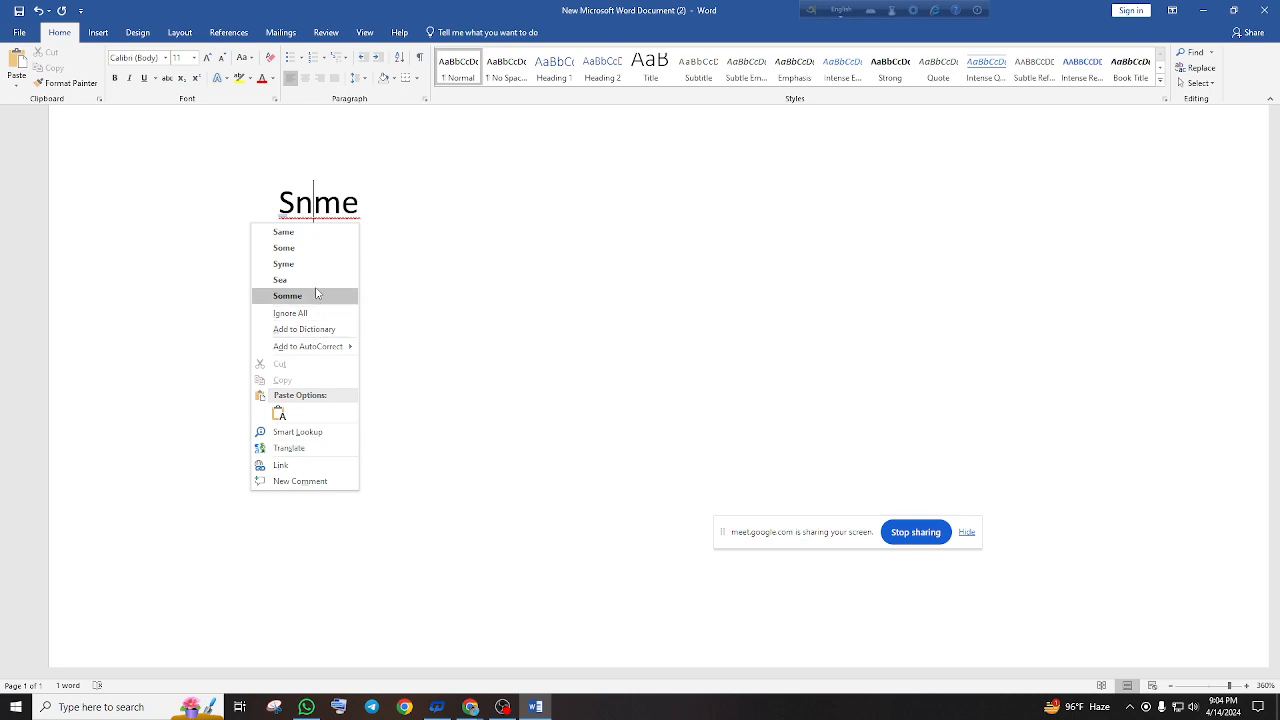
{"action": "left_click", "coordinate": [409, 223]}
{"action": "scroll", "coordinate": [400, 220], "scroll_direction": "up", "scroll_amount": 14, "text": "ctrl"}
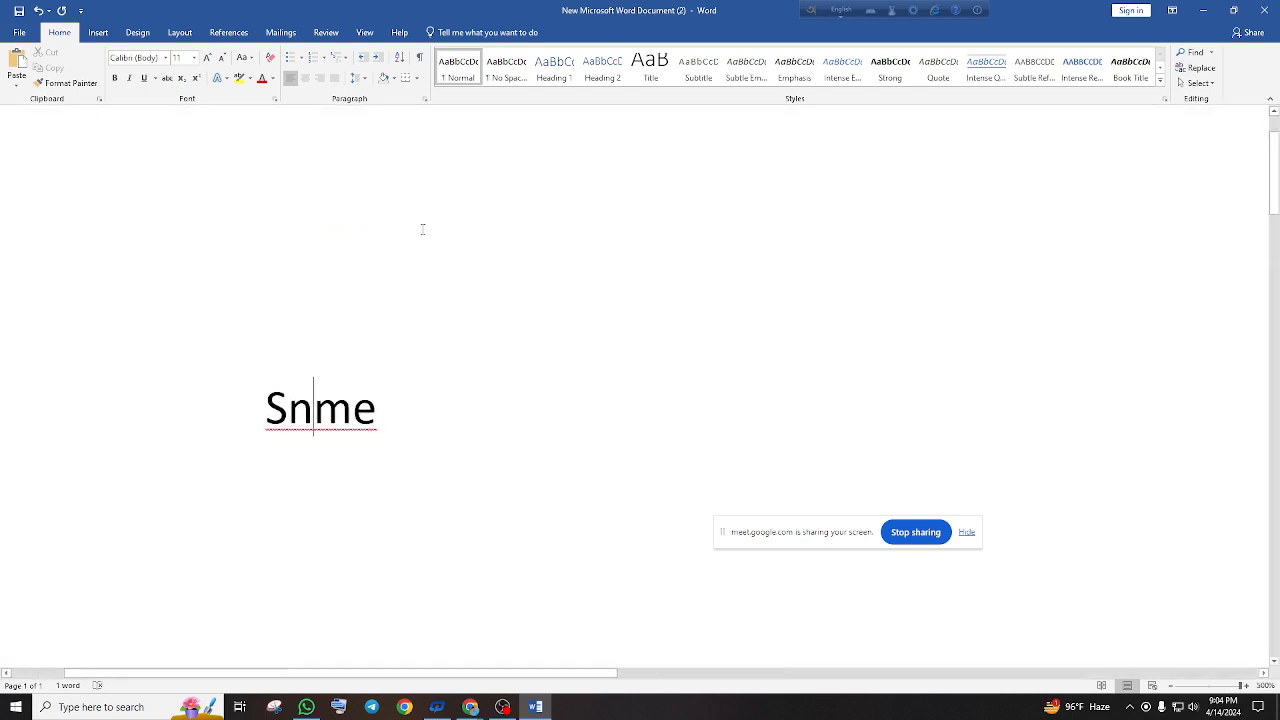
Correct the misspelled word "Snme" to "Same" using its spelling suggestions
{"action": "left_click", "coordinate": [374, 408]}
{"action": "scroll", "coordinate": [378, 394], "scroll_direction": "down", "scroll_amount": 3}
{"action": "scroll", "coordinate": [378, 394], "scroll_direction": "up", "scroll_amount": 3}
{"action": "scroll", "coordinate": [370, 392], "scroll_direction": "down", "scroll_amount": 2}
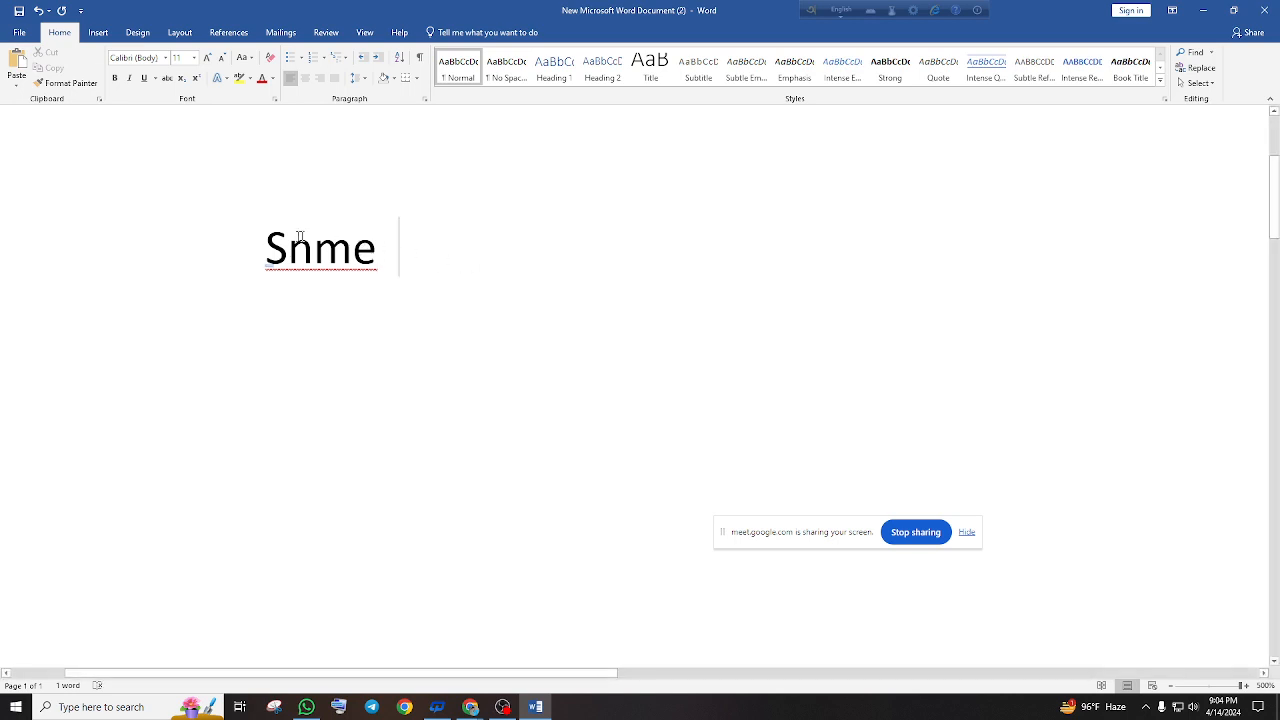
{"action": "right_click", "coordinate": [356, 252]}
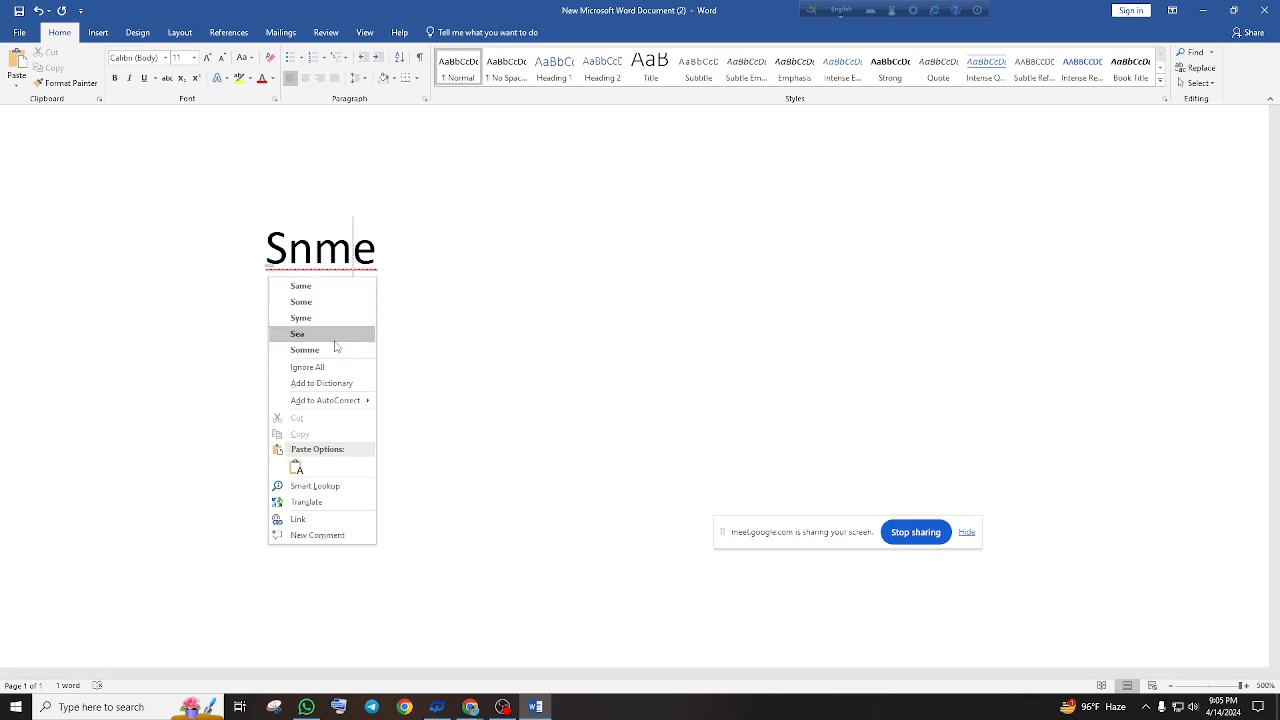
{"action": "left_click", "coordinate": [325, 287]}
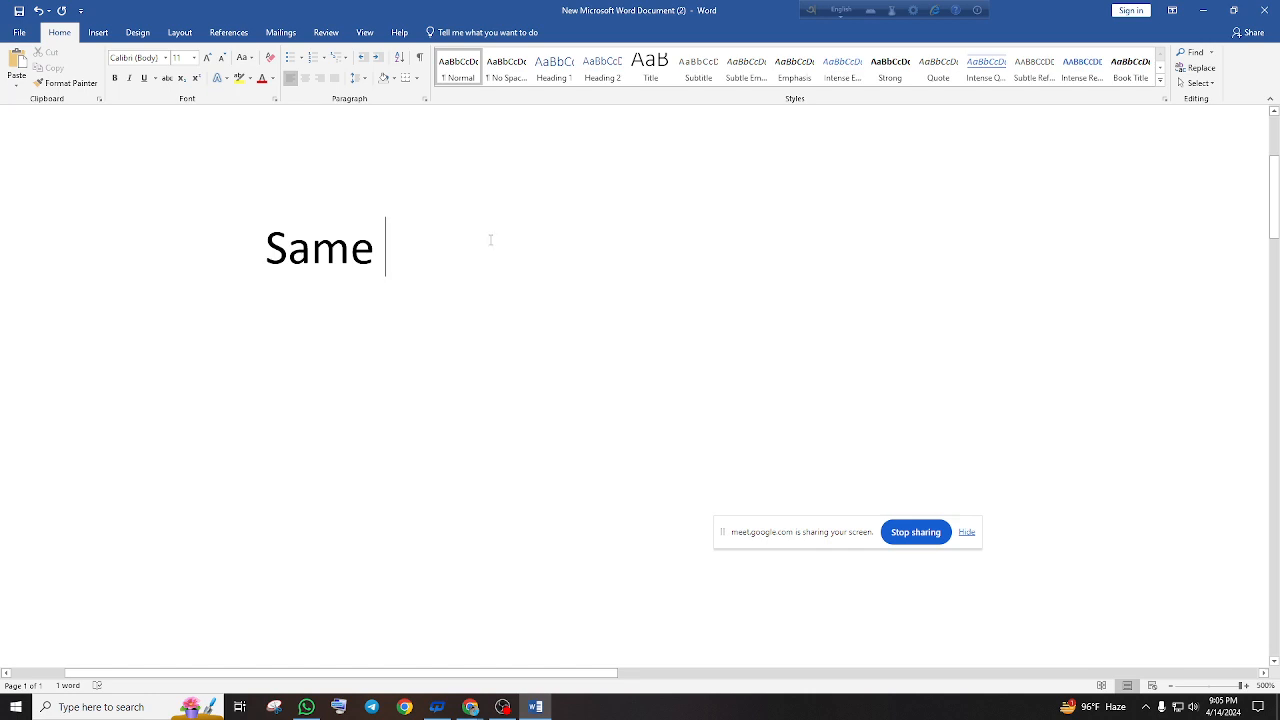
{"action": "left_click_drag", "start_coordinate": [423, 229], "coordinate": [200, 231]}
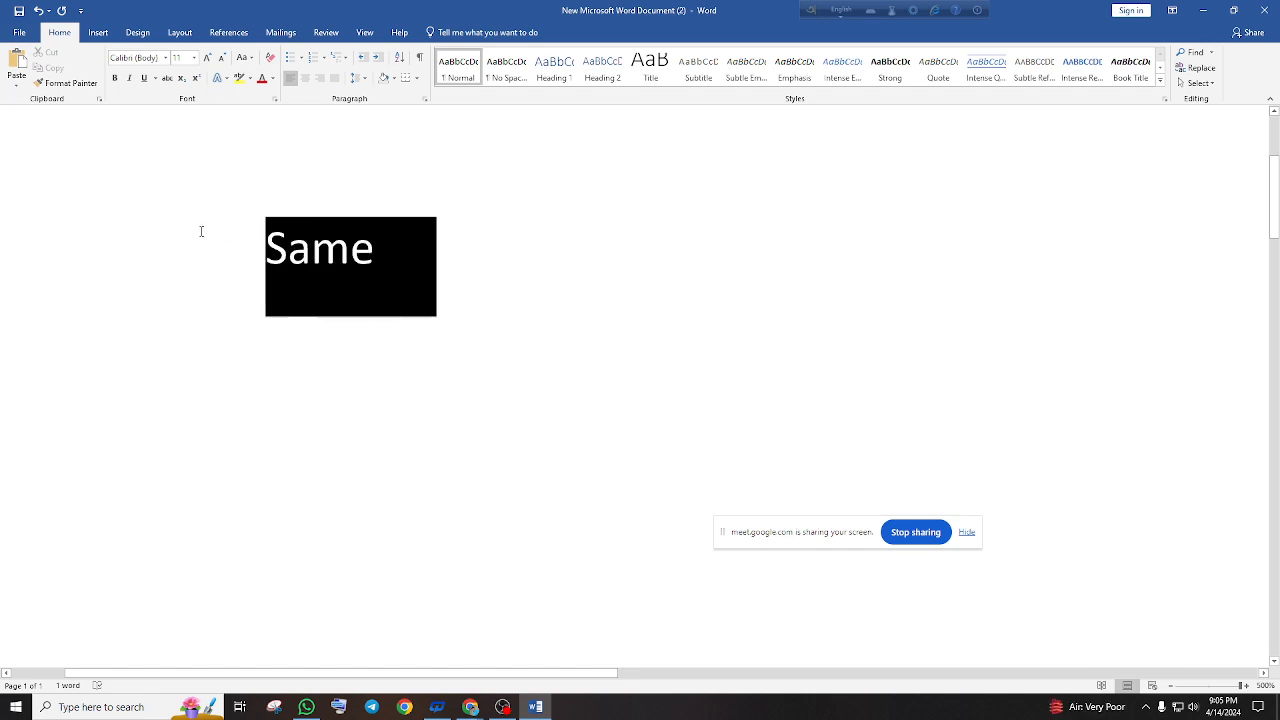
{"action": "left_click", "coordinate": [561, 255]}
{"action": "left_click_drag", "start_coordinate": [557, 255], "coordinate": [137, 249]}
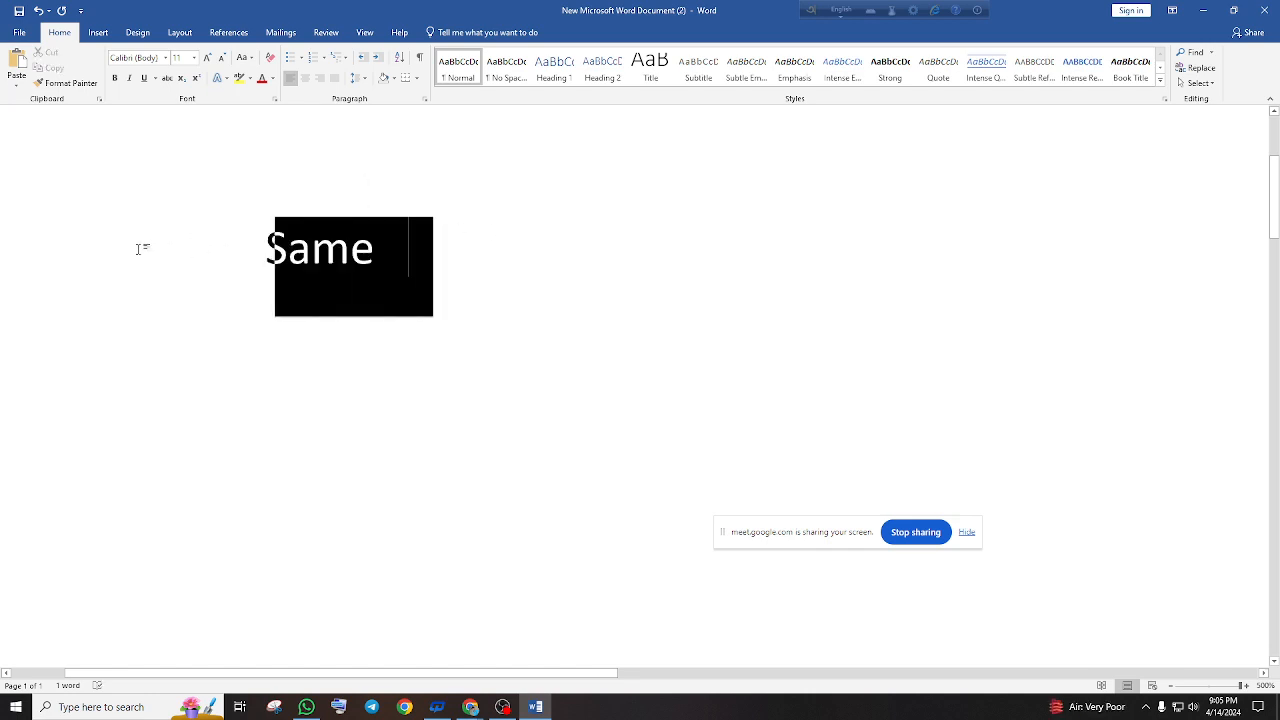
Write the misspelled word "supar" after "Same" on the same line
{"action": "left_click", "coordinate": [574, 271]}
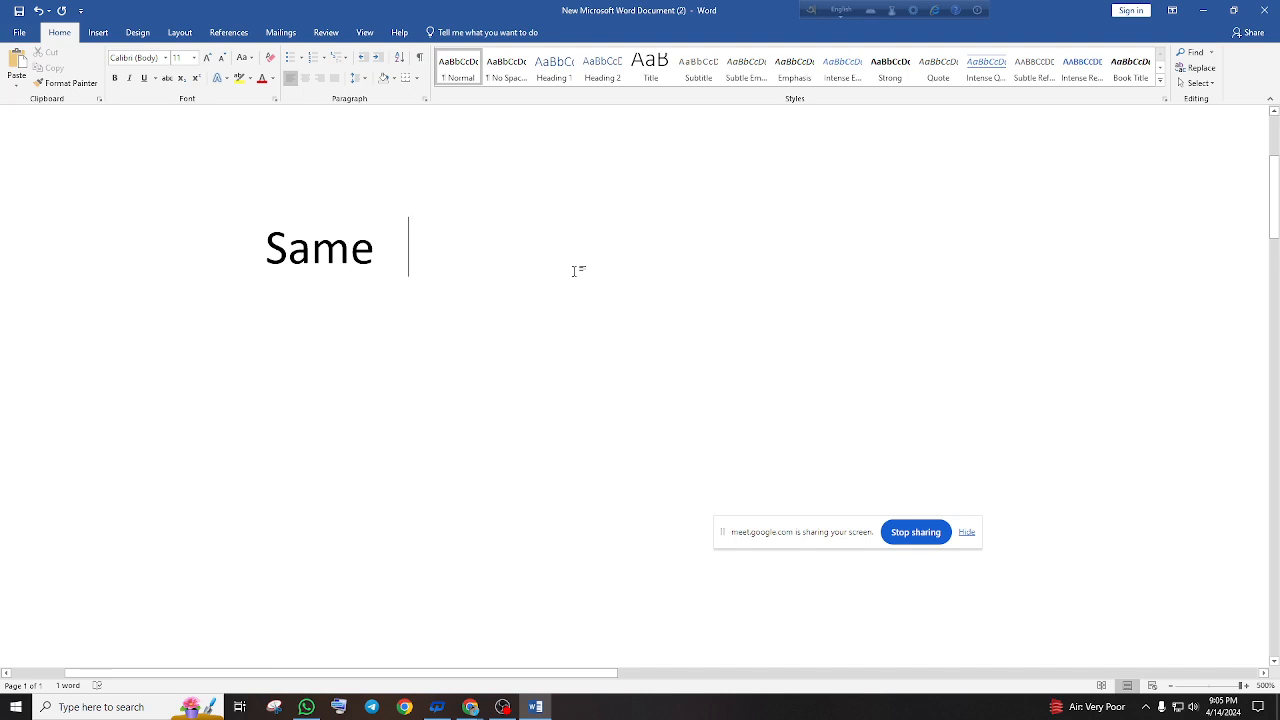
{"action": "type", "text": "s"}
{"action": "key", "text": "BackSpace"}
{"action": "type", "text": "s"}
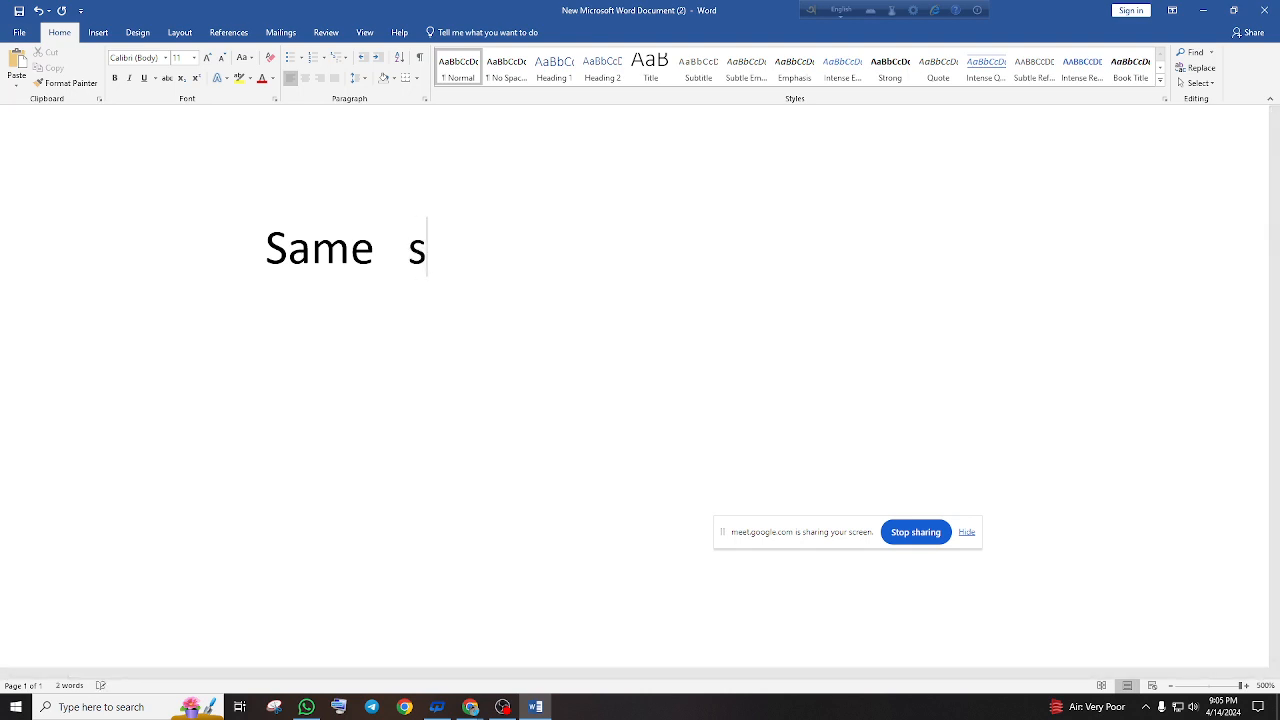
{"action": "type", "text": "upar"}
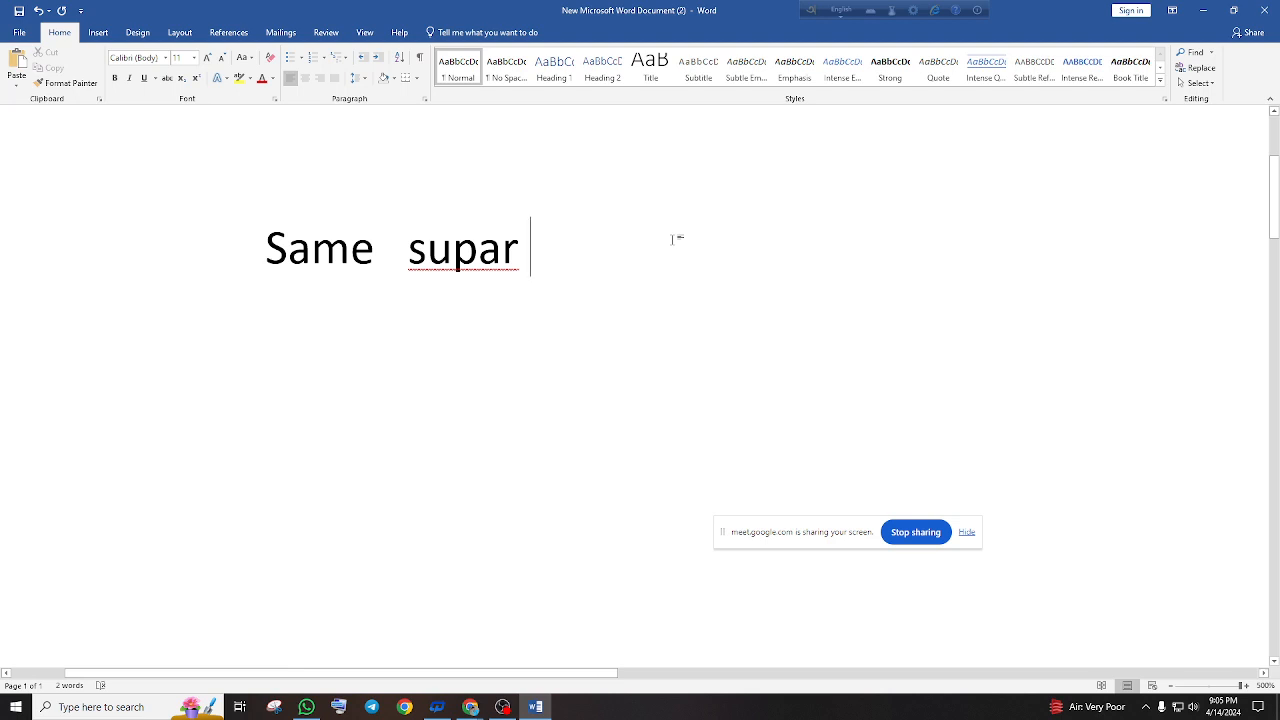
Correct the misspelled word "supar" to "super" using its spelling suggestions
{"action": "right_click", "coordinate": [477, 262]}
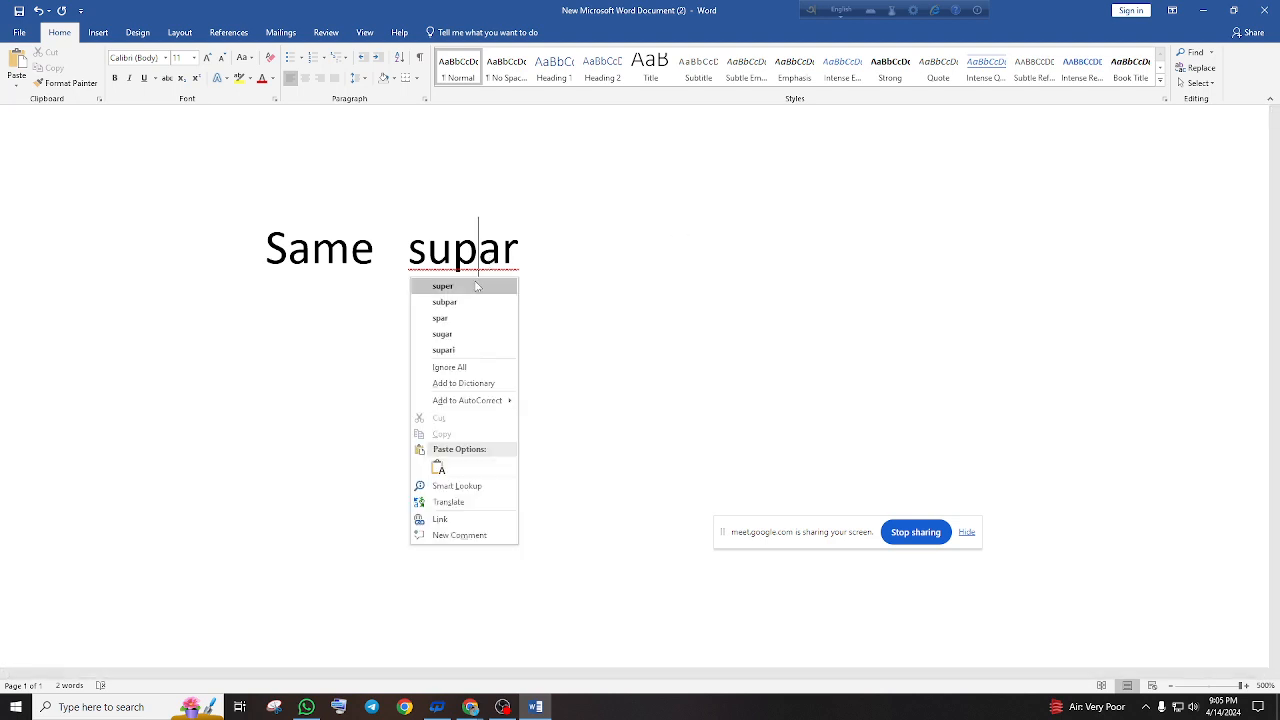
{"action": "left_click", "coordinate": [501, 250]}
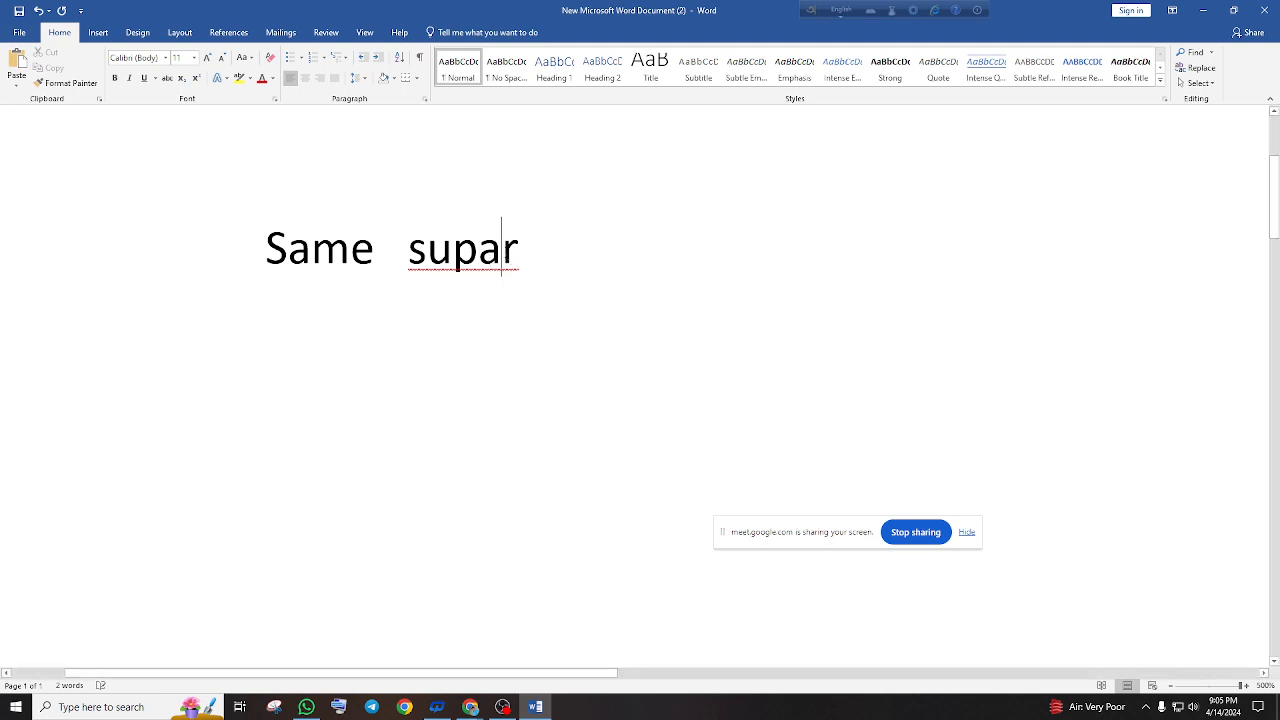
{"action": "right_click", "coordinate": [501, 250]}
{"action": "left_click", "coordinate": [463, 287]}
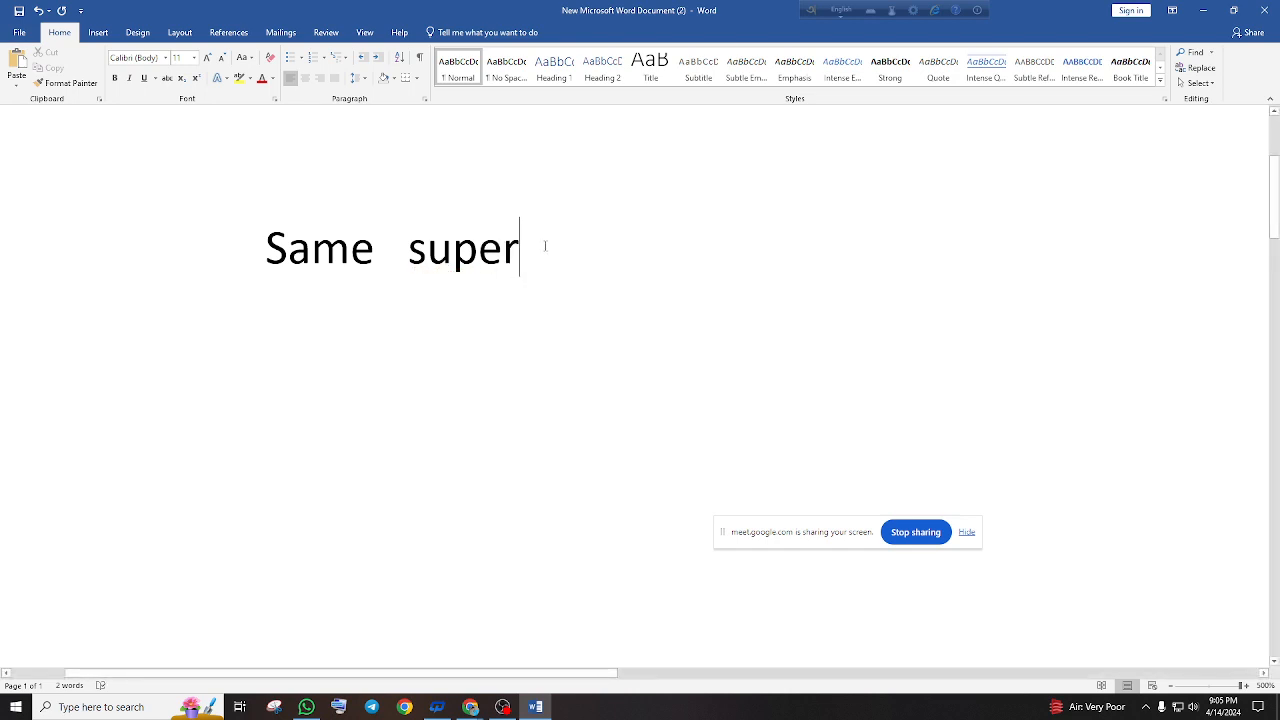
Delete the whole line "Same super" from the document
{"action": "left_click", "coordinate": [2, 280]}
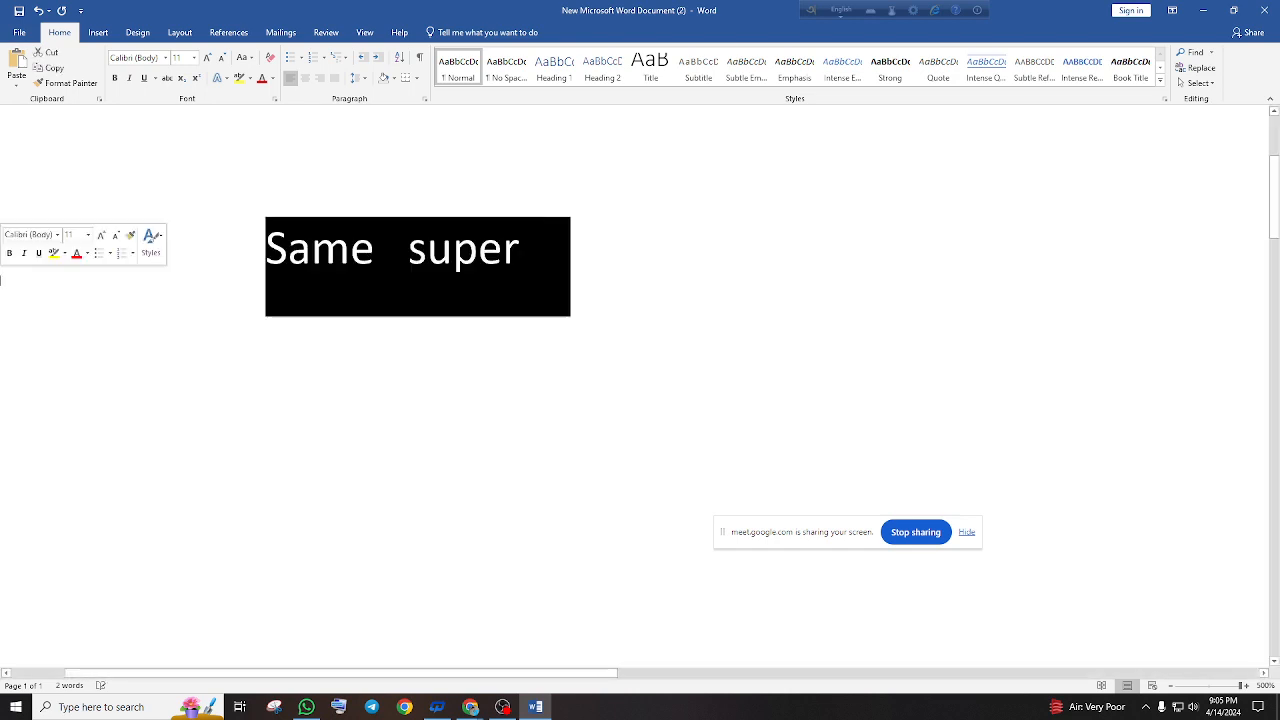
{"action": "key", "text": "BackSpace"}
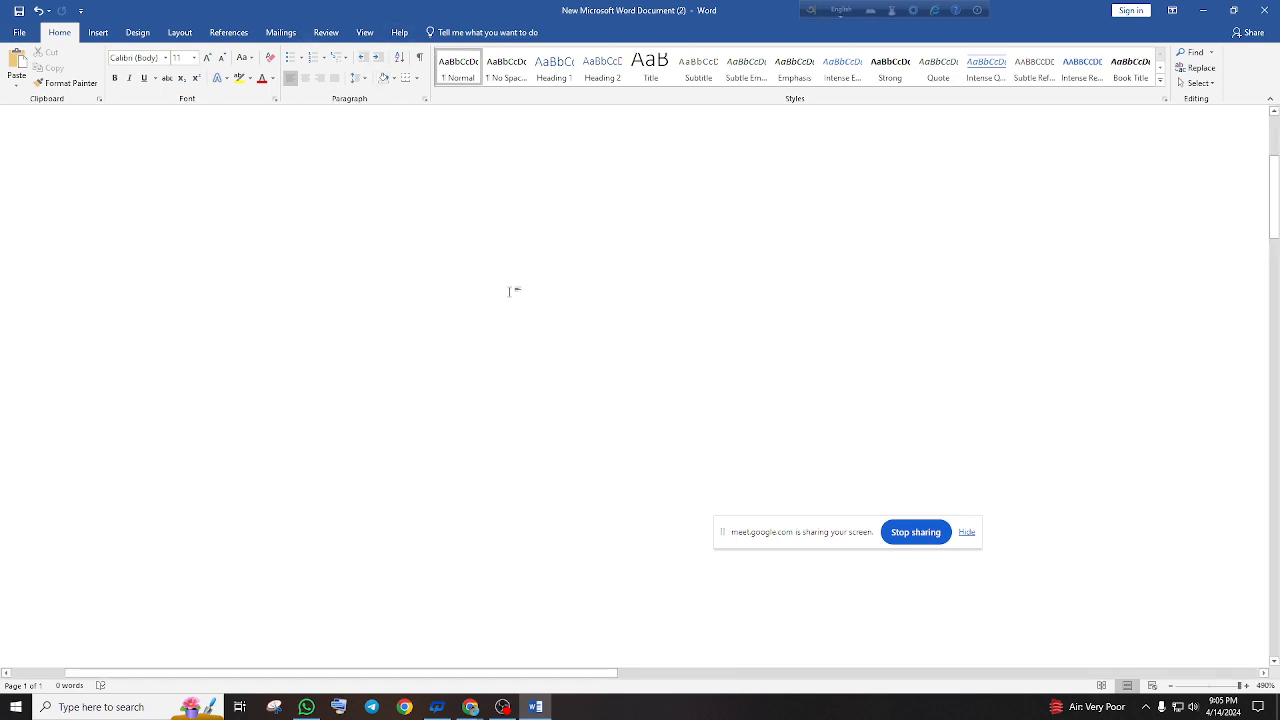
{"action": "scroll", "coordinate": [443, 271], "scroll_direction": "down", "scroll_amount": 1}
{"action": "scroll", "coordinate": [443, 271], "scroll_direction": "up", "scroll_amount": 3}
{"action": "scroll", "coordinate": [414, 334], "scroll_direction": "down", "scroll_amount": 3}
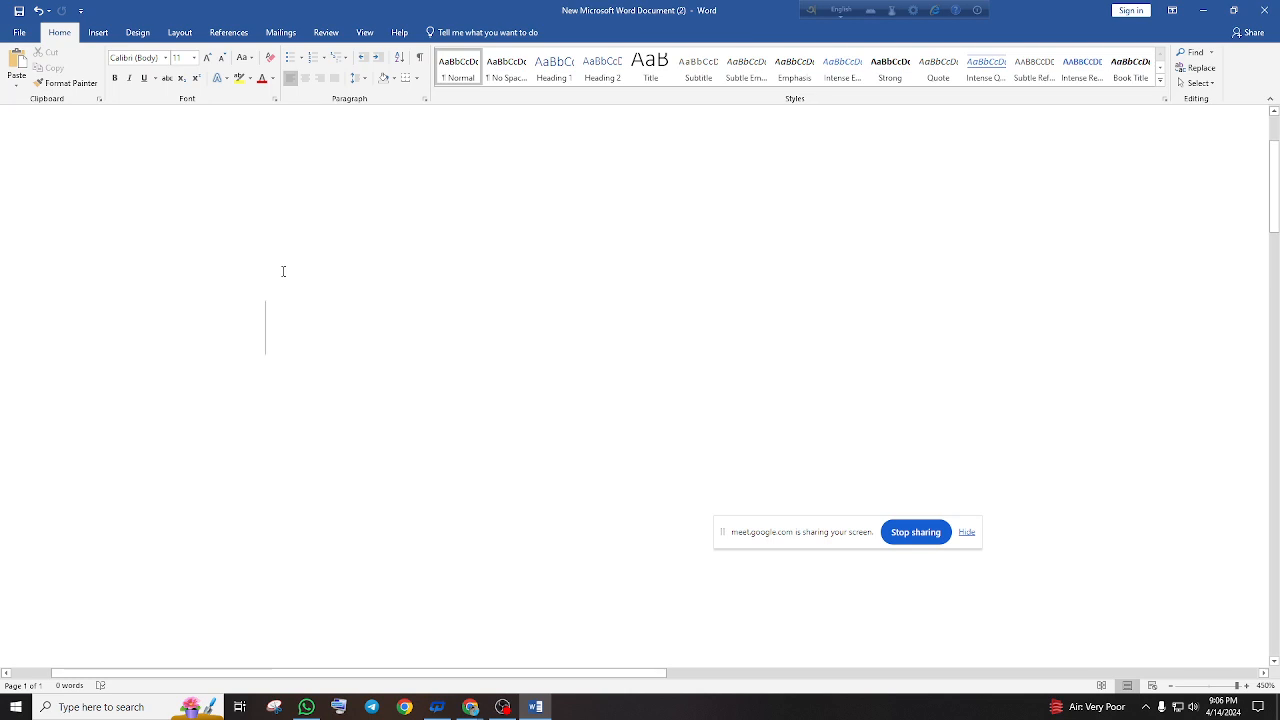
{"action": "right_click", "coordinate": [470, 707]}
{"action": "left_click", "coordinate": [471, 704]}
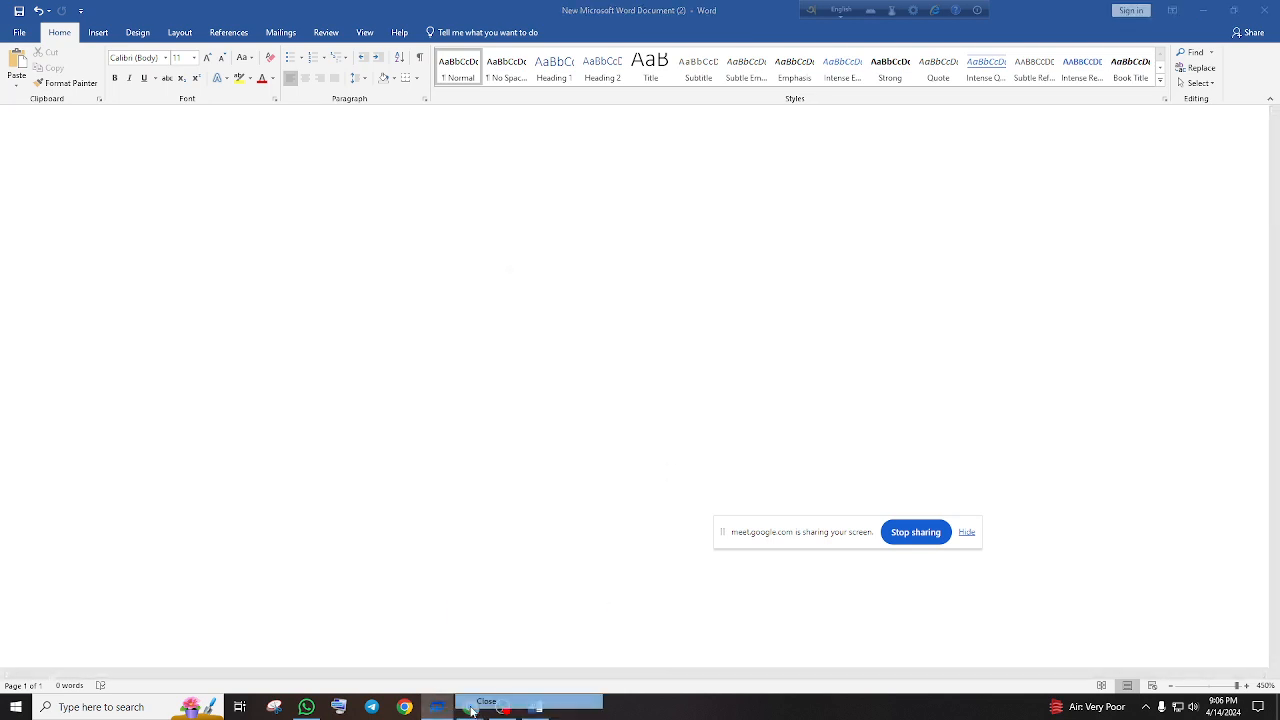
{"action": "key", "text": "Return"}
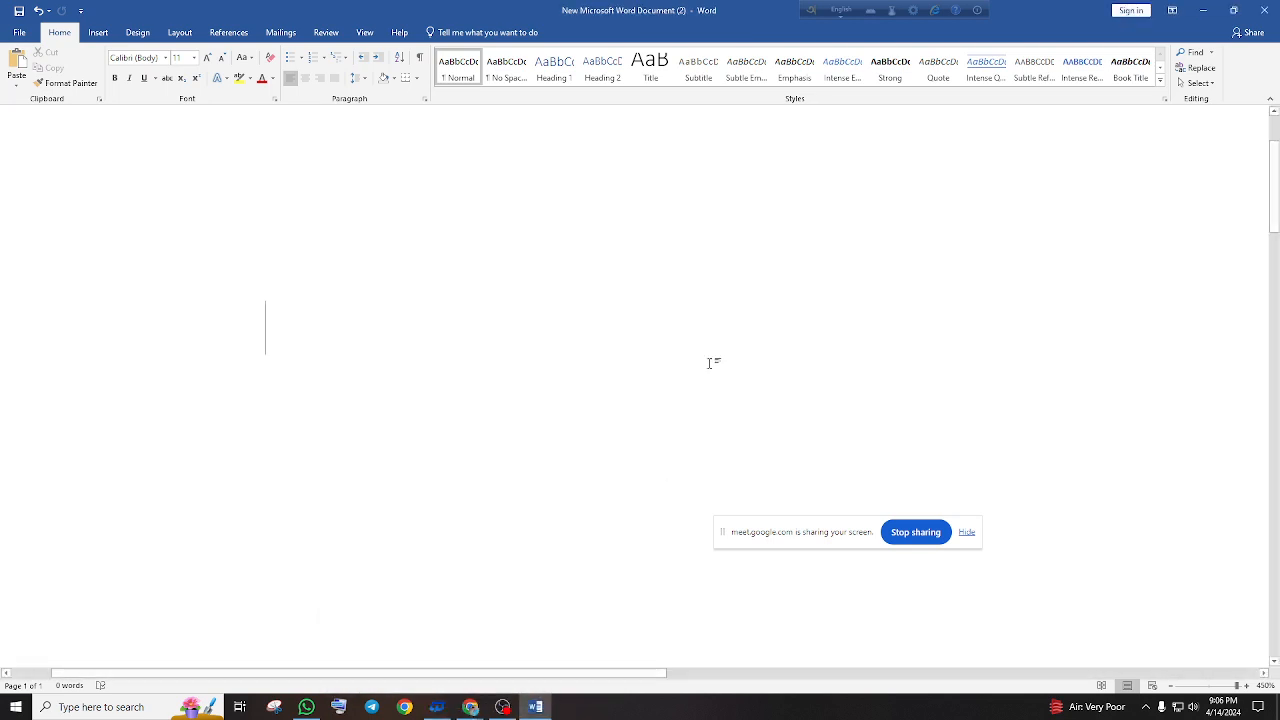
Switch to the Chrome window with the meeting and search Google for "the cow" in a new tab
{"action": "left_click", "coordinate": [470, 707]}
{"action": "left_click", "coordinate": [432, 645]}
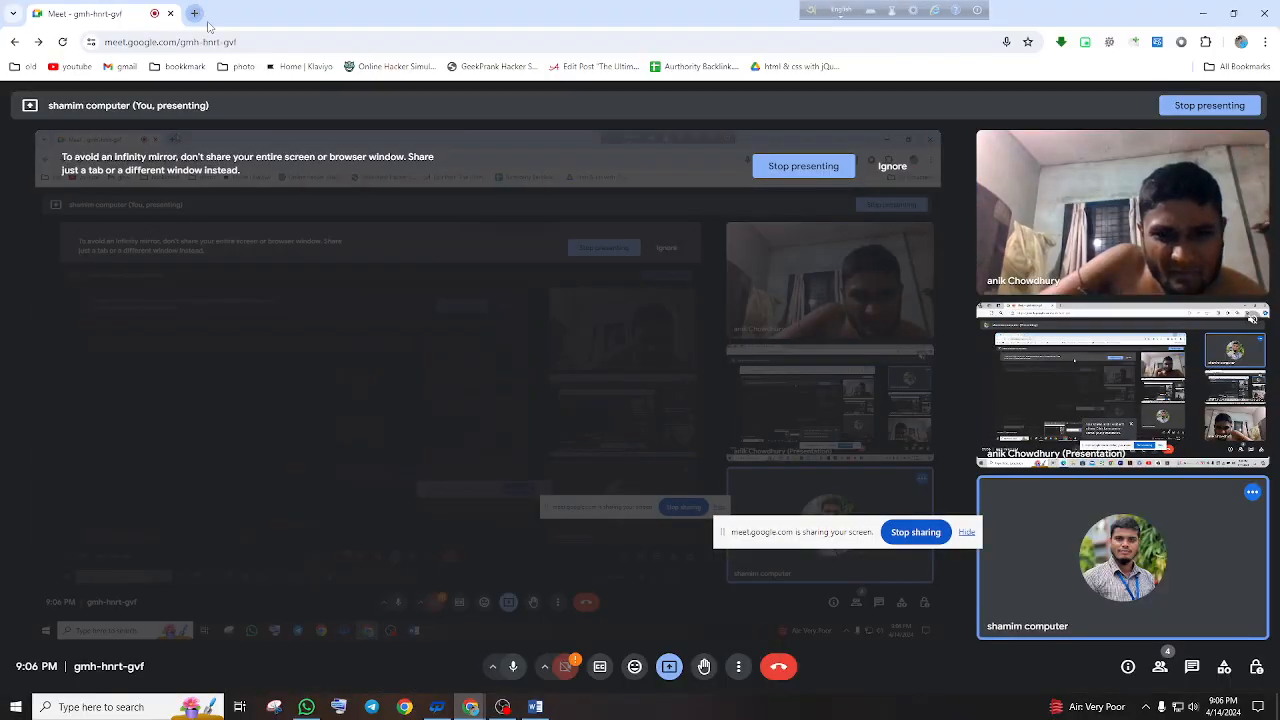
{"action": "left_click", "coordinate": [194, 13]}
{"action": "left_click", "coordinate": [552, 296]}
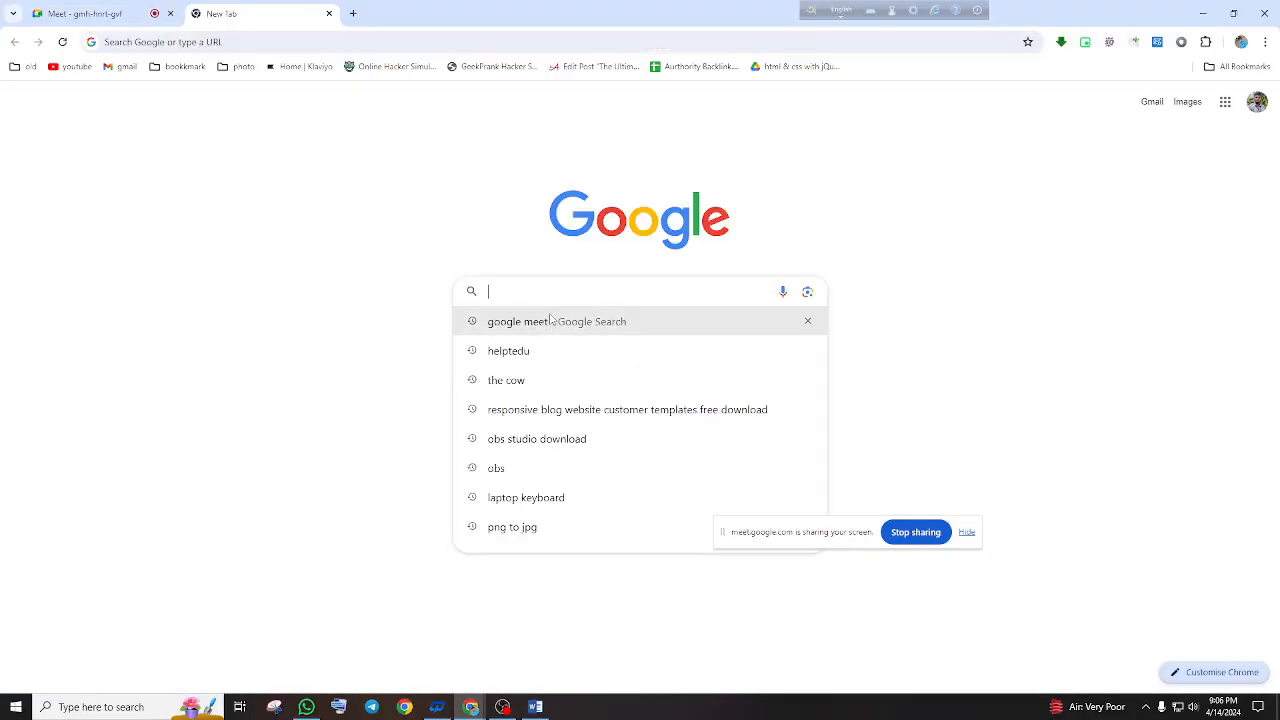
{"action": "left_click", "coordinate": [557, 378]}
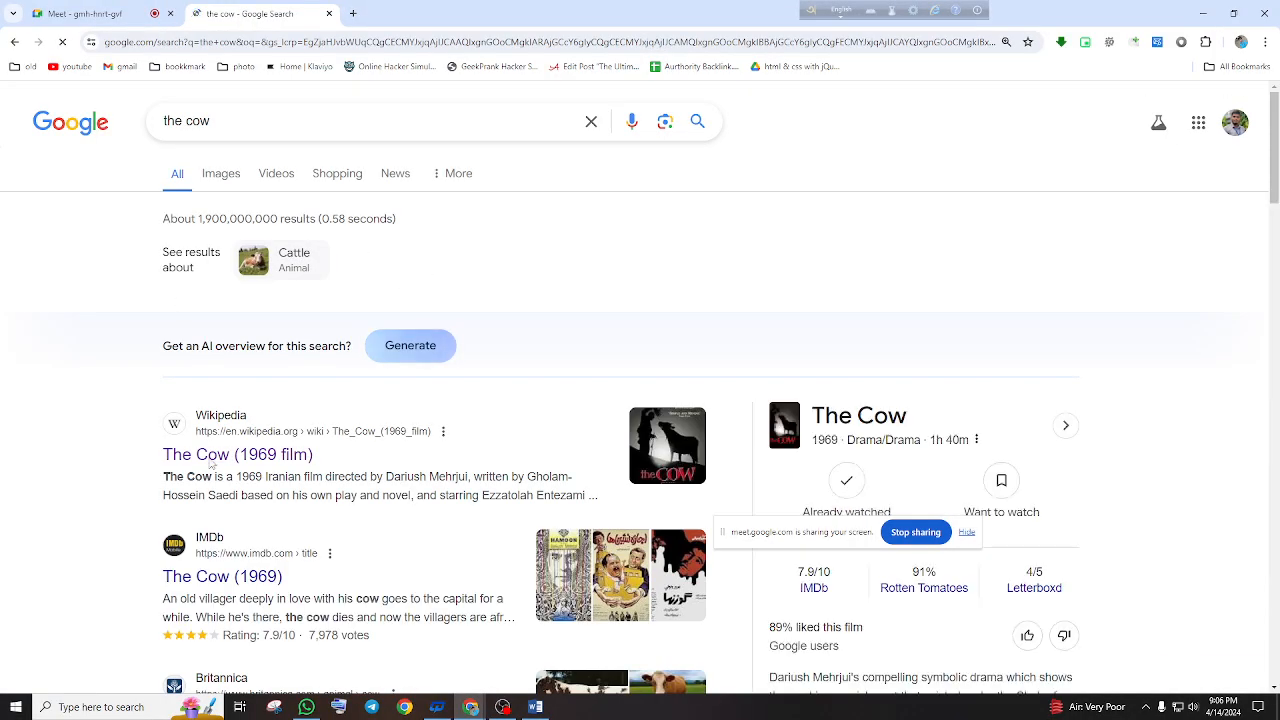
Open the Wikipedia article "The Cow (1969 film)" from the search results and copy its whole Plot paragraph
{"action": "left_click_drag", "start_coordinate": [164, 476], "coordinate": [518, 493]}
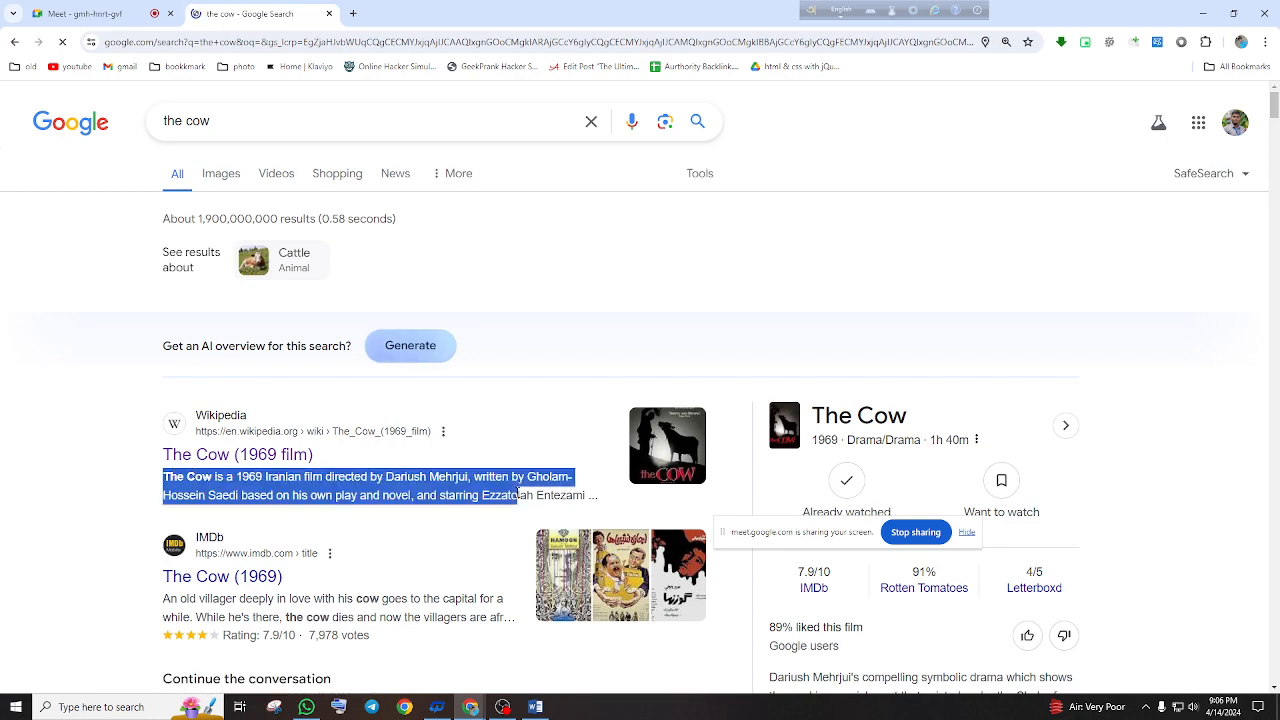
{"action": "left_click", "coordinate": [518, 493]}
{"action": "left_click", "coordinate": [303, 464]}
{"action": "scroll", "coordinate": [303, 464], "scroll_direction": "down", "scroll_amount": 1}
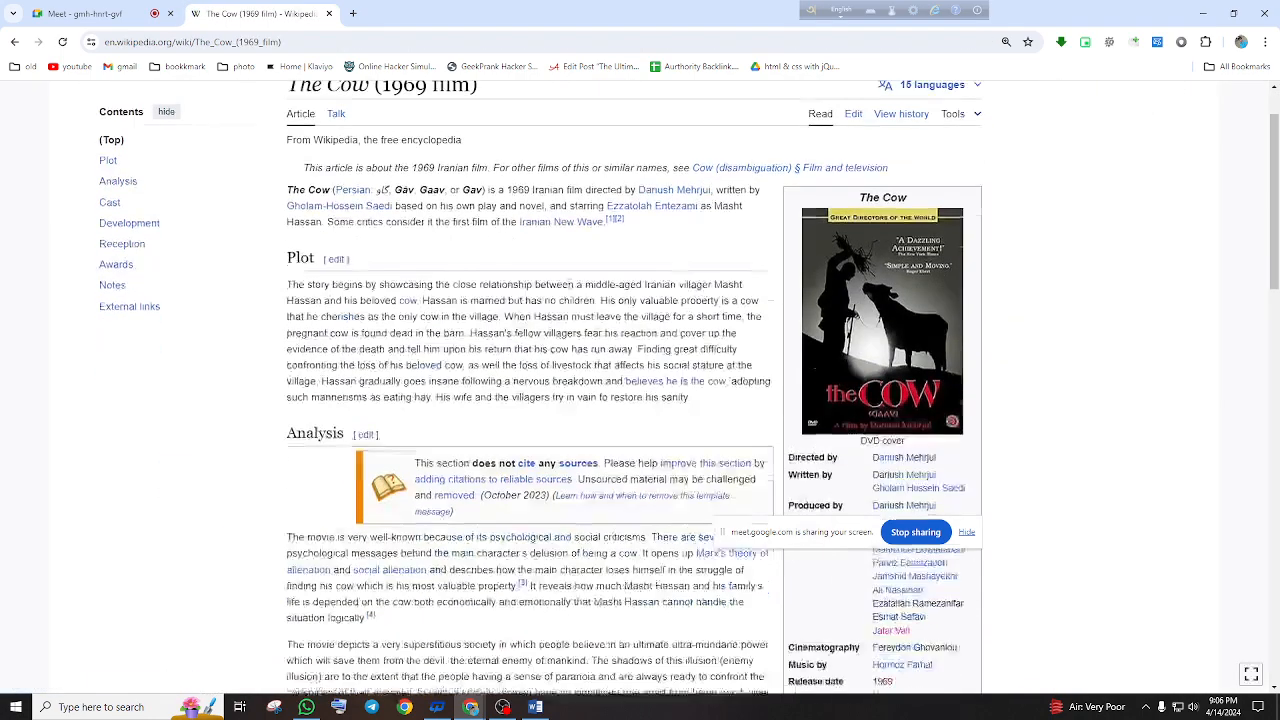
{"action": "scroll", "coordinate": [634, 387], "scroll_direction": "up", "scroll_amount": 1}
{"action": "left_click_drag", "start_coordinate": [283, 293], "coordinate": [700, 414]}
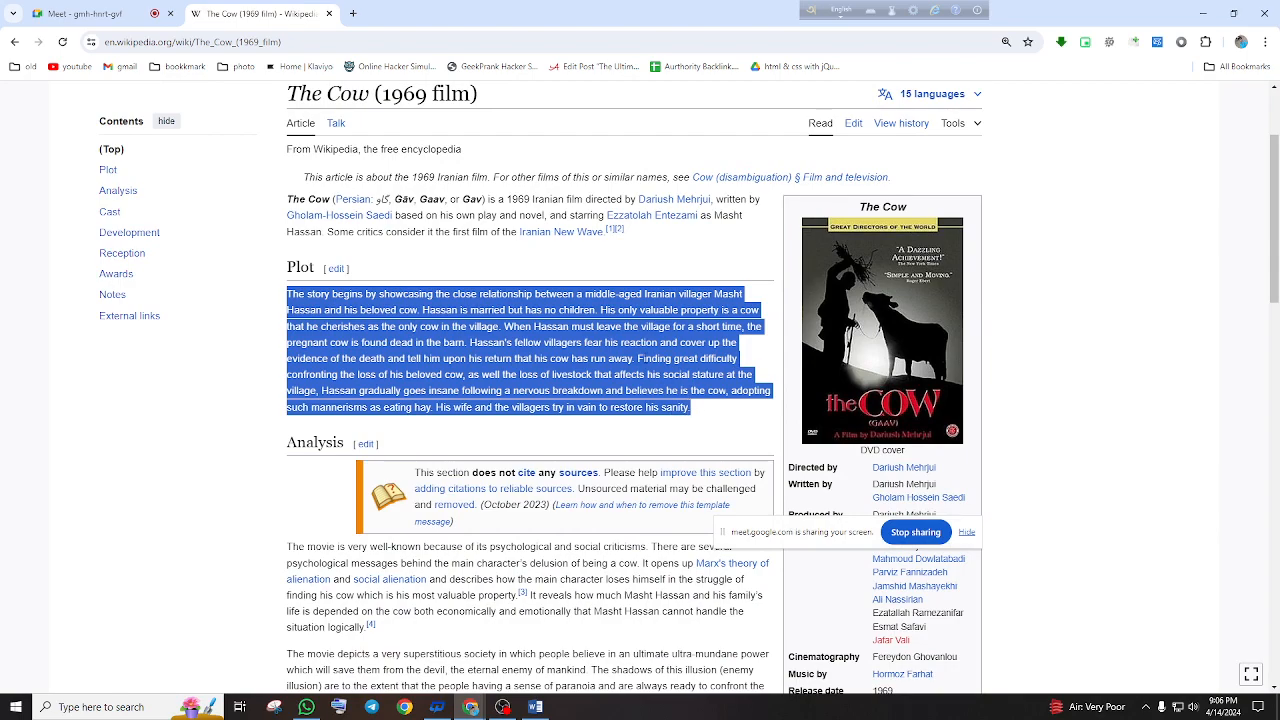
{"action": "right_click", "coordinate": [722, 358]}
{"action": "left_click", "coordinate": [745, 370]}
Switch to Word and paste the copied Plot paragraph into the blank document
{"action": "left_click", "coordinate": [535, 707]}
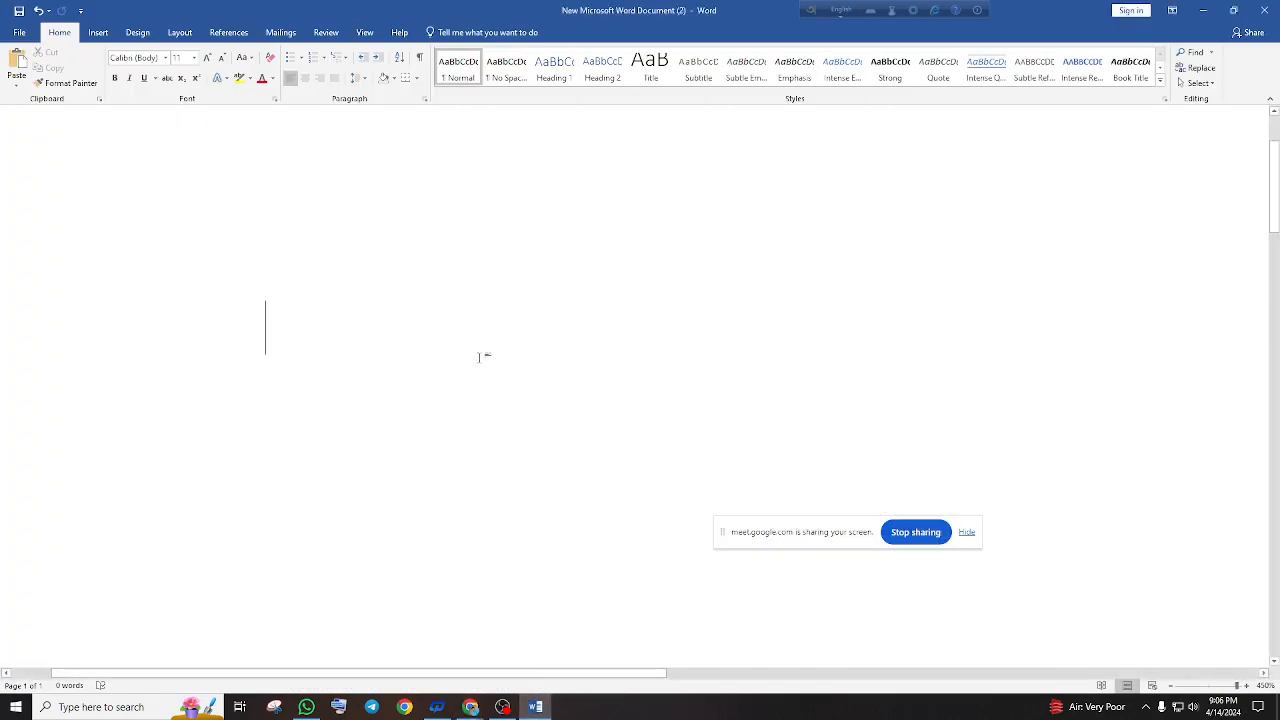
{"action": "key", "text": "ctrl+v"}
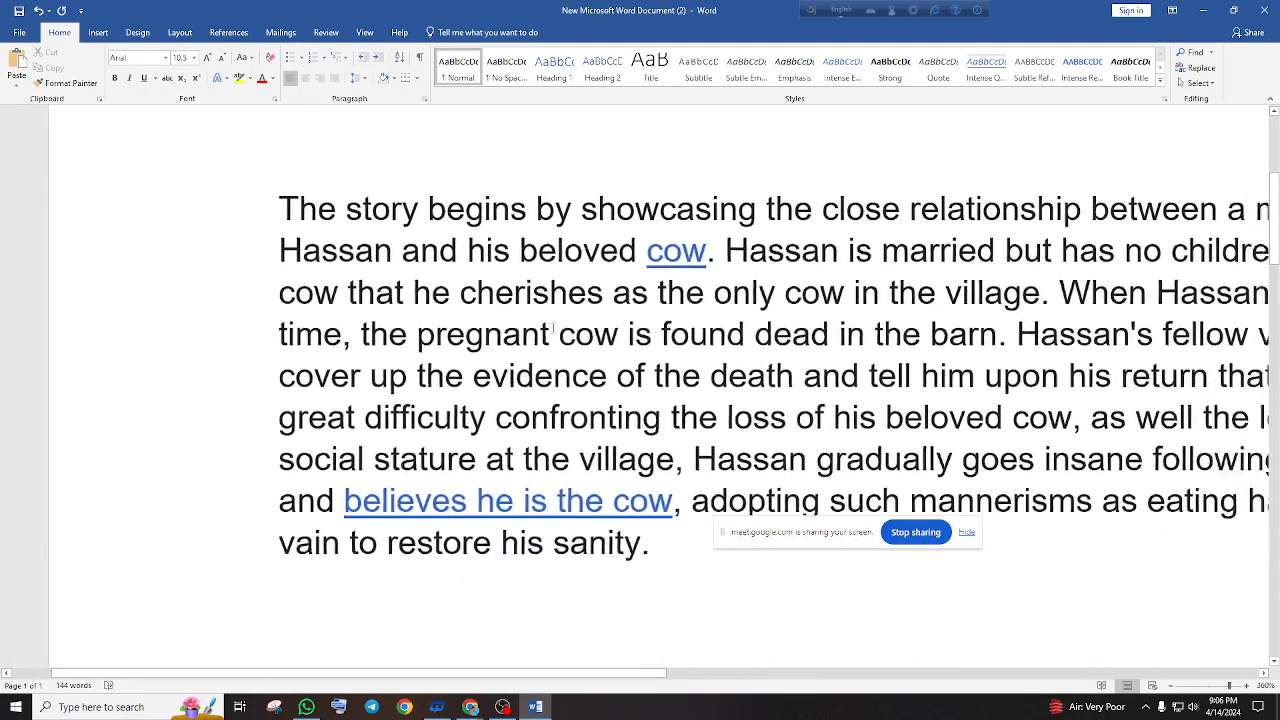
{"action": "left_click", "coordinate": [535, 492]}
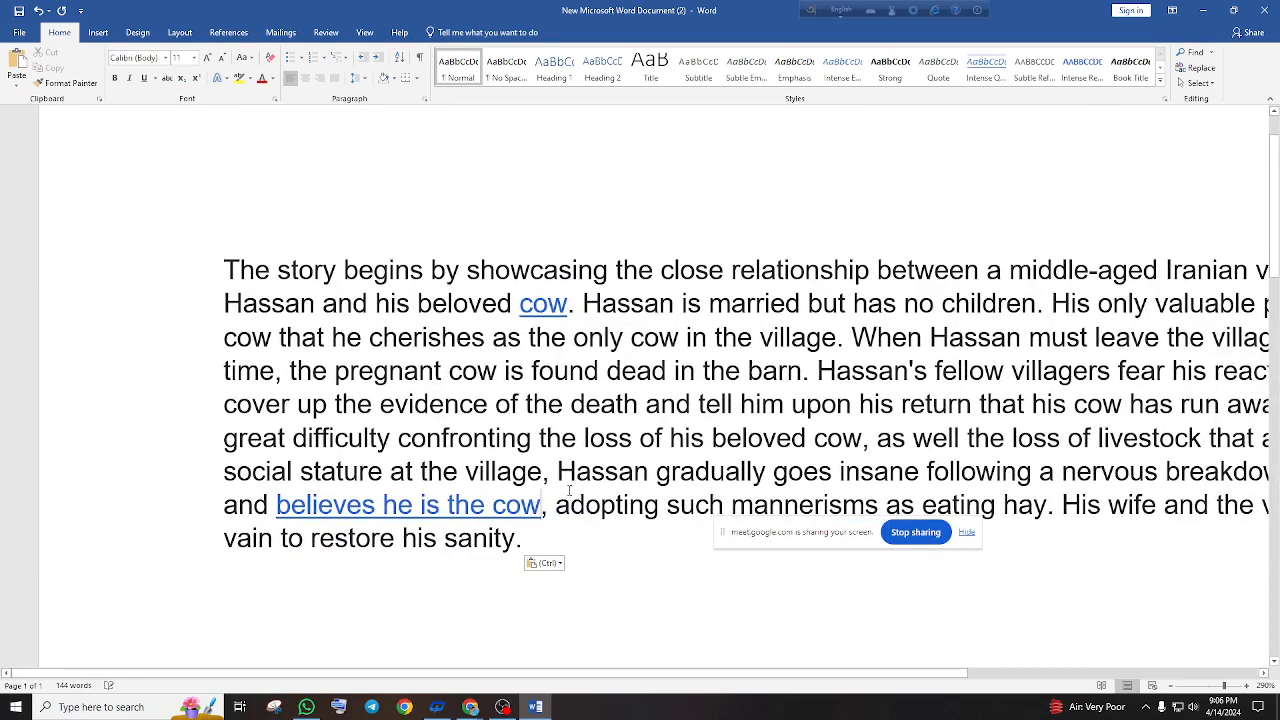
{"action": "scroll", "coordinate": [580, 455], "scroll_direction": "down", "scroll_amount": 3}
{"action": "scroll", "coordinate": [590, 418], "scroll_direction": "up", "scroll_amount": 3}
{"action": "scroll", "coordinate": [644, 428], "scroll_direction": "down", "scroll_amount": 3}
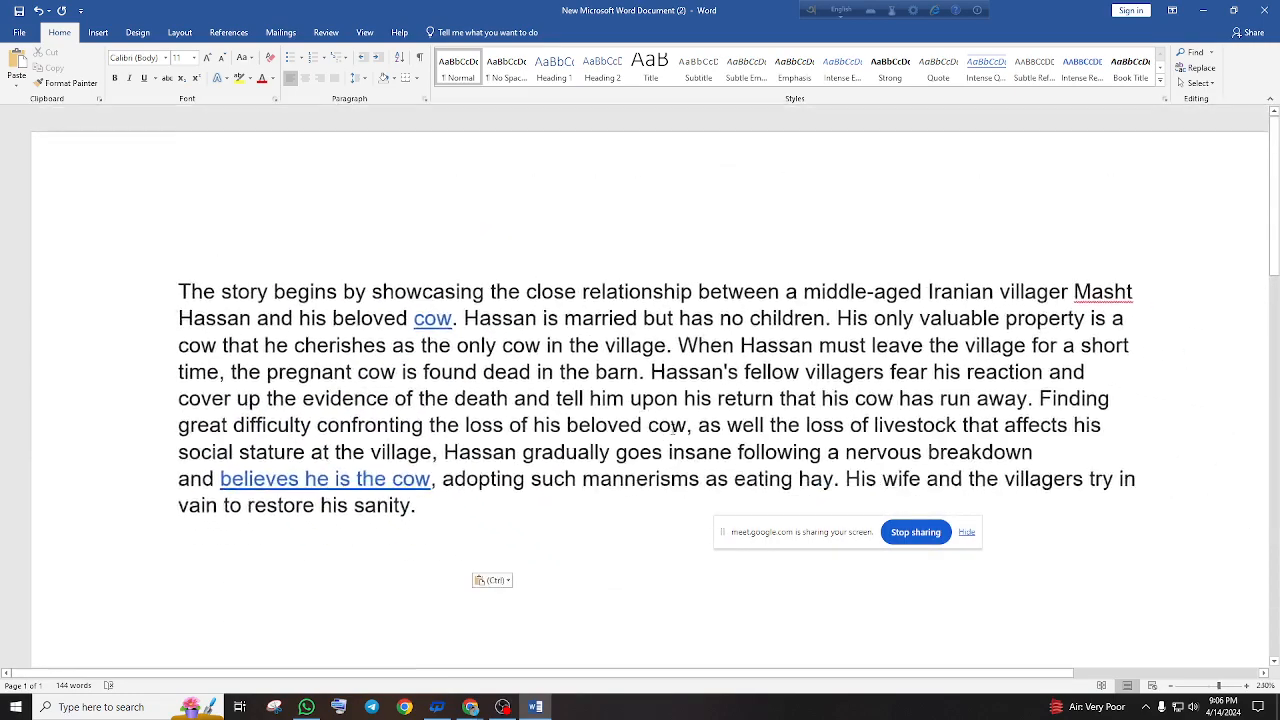
{"action": "left_click_drag", "start_coordinate": [441, 517], "coordinate": [117, 286]}
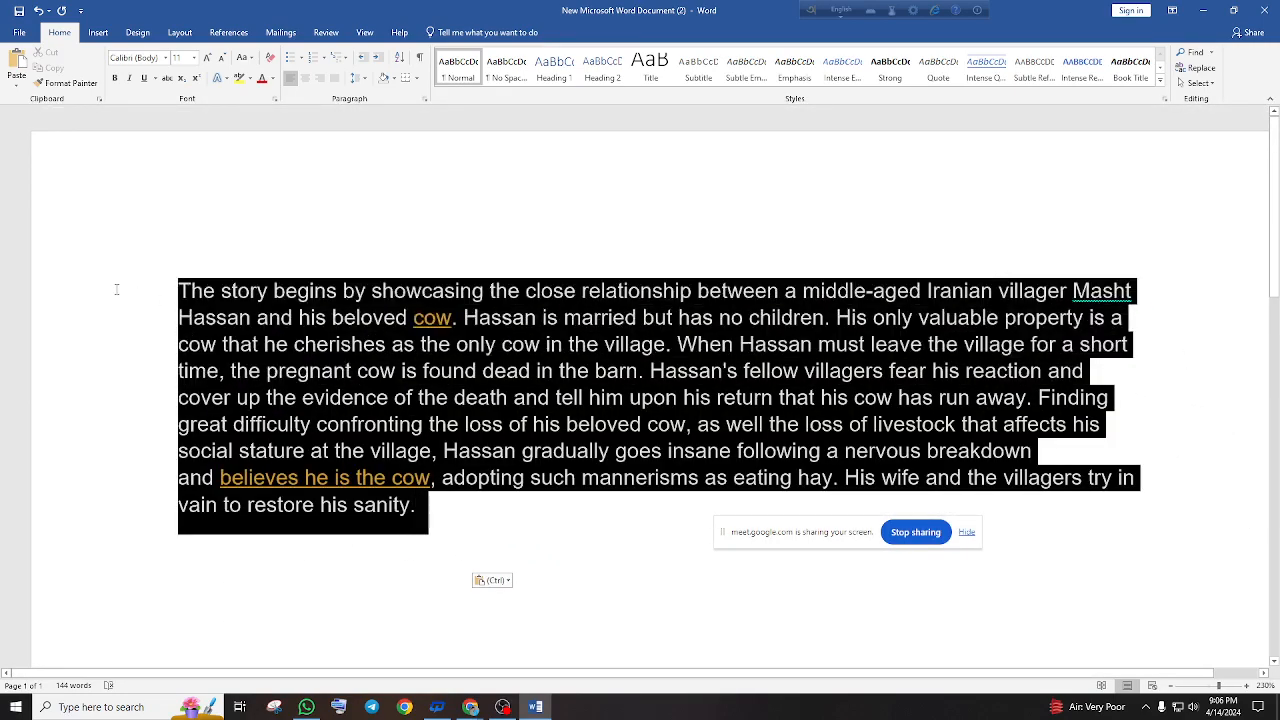
{"action": "left_click", "coordinate": [824, 197]}
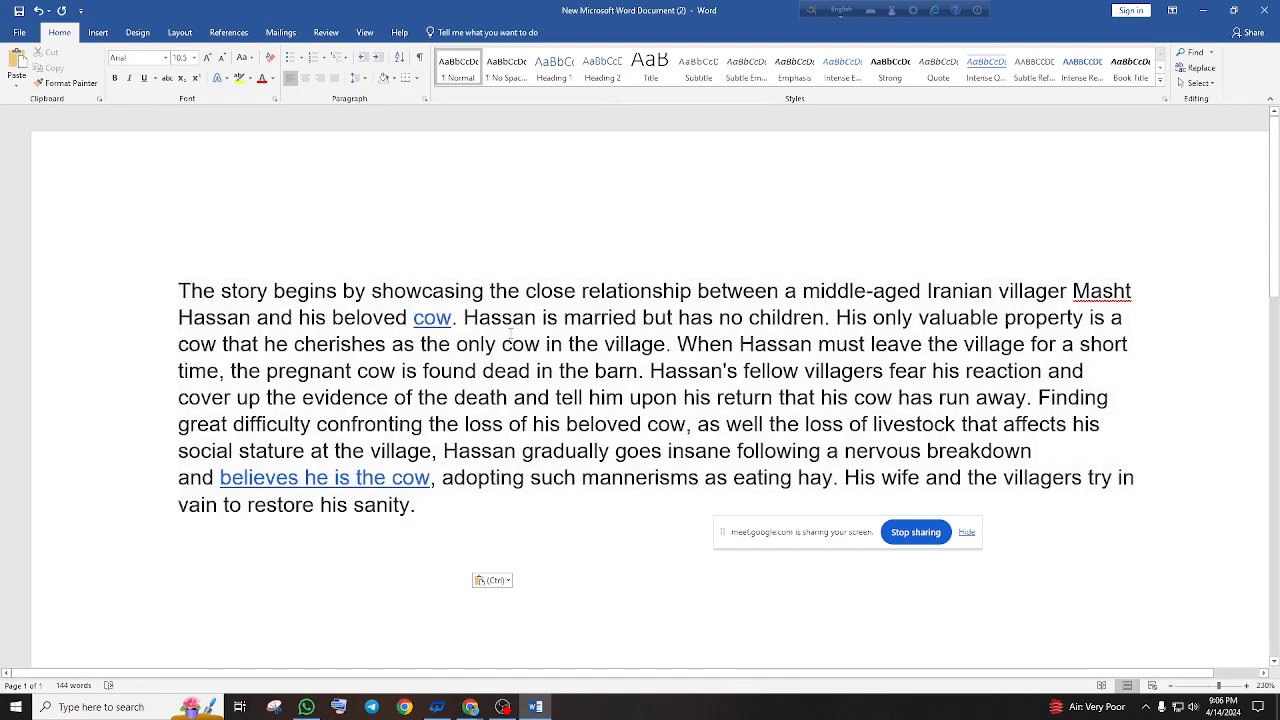
Remove the hyperlinks from "cow" and "believes he is the cow" in the pasted paragraph
{"action": "right_click", "coordinate": [425, 317]}
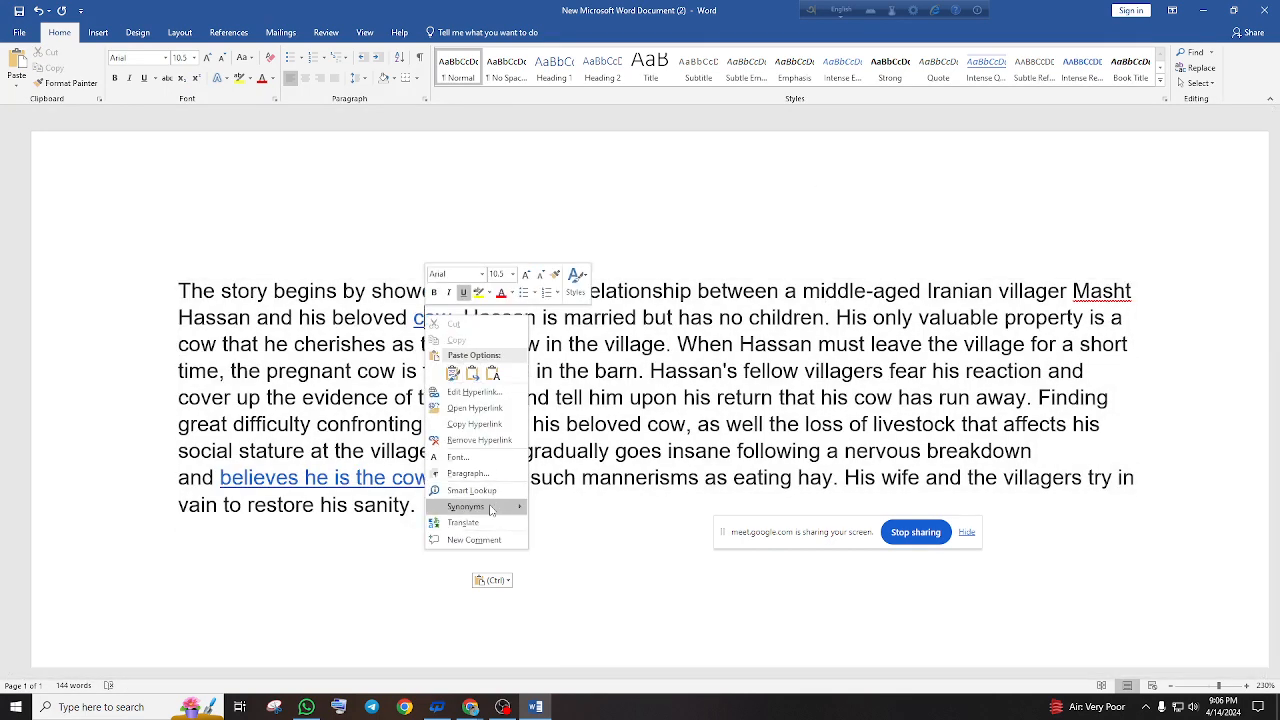
{"action": "left_click", "coordinate": [491, 440]}
{"action": "right_click", "coordinate": [383, 478]}
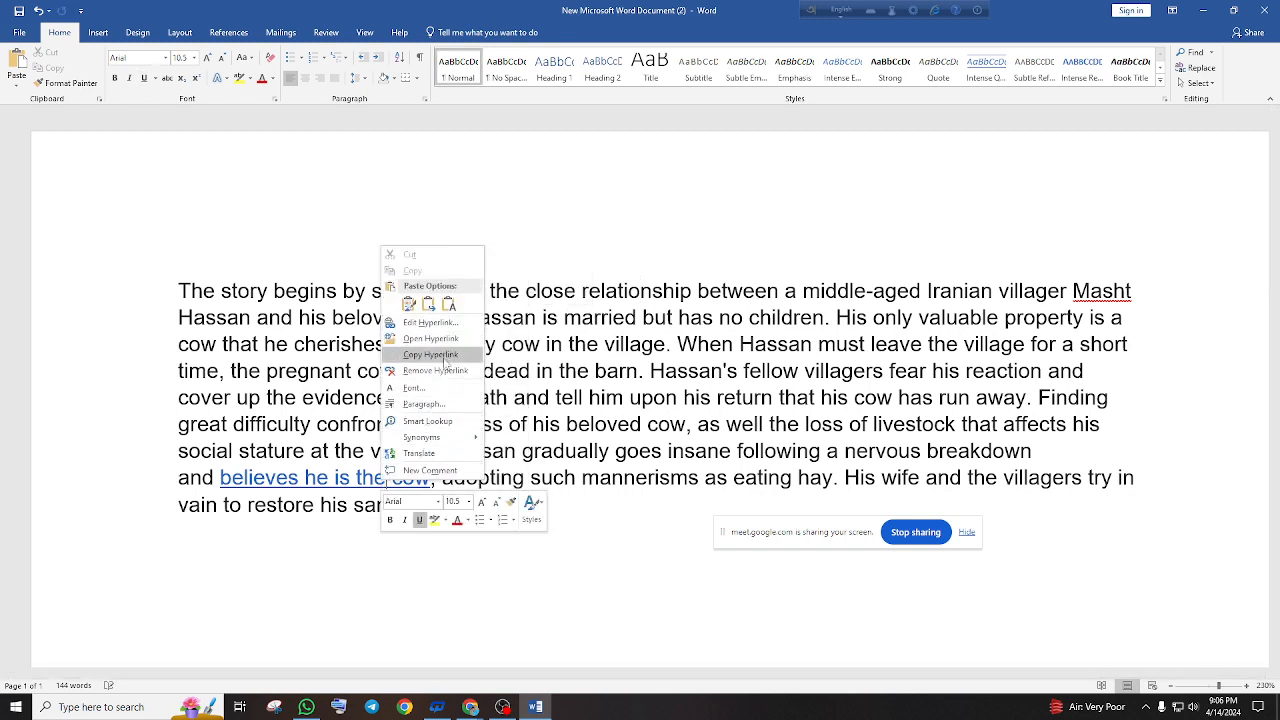
{"action": "left_click", "coordinate": [440, 370]}
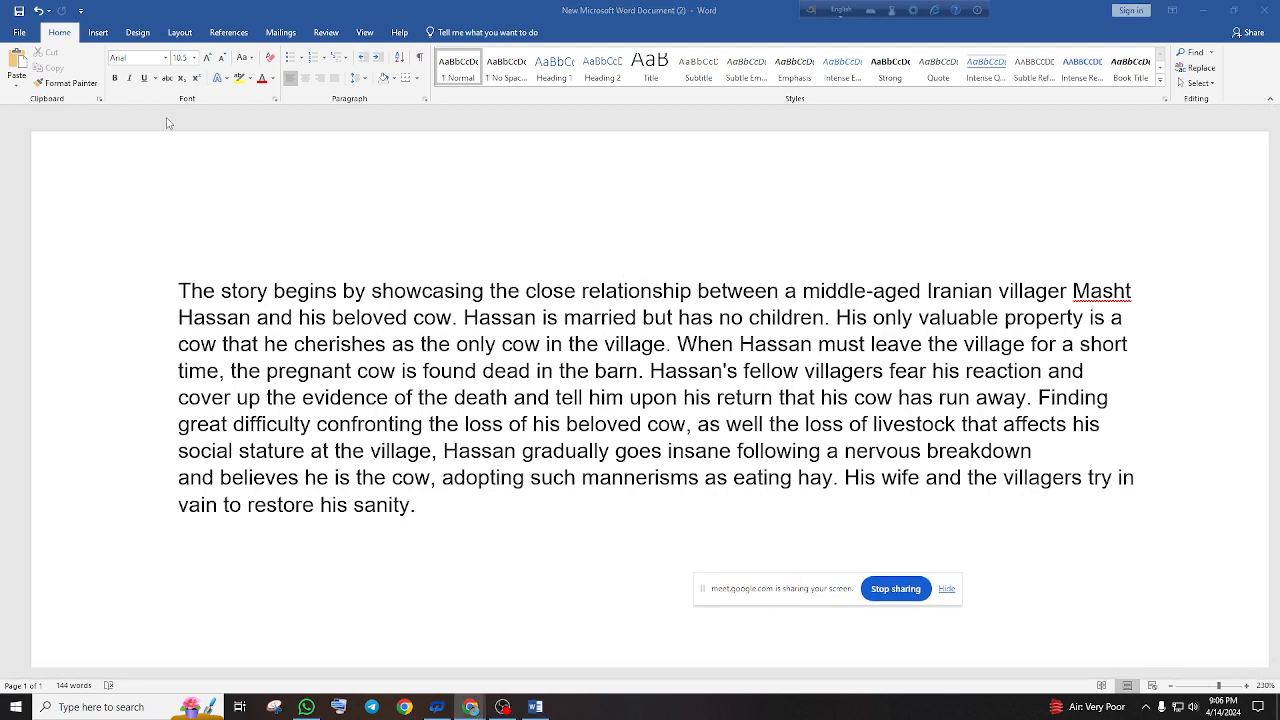
{"action": "left_click", "coordinate": [190, 102]}
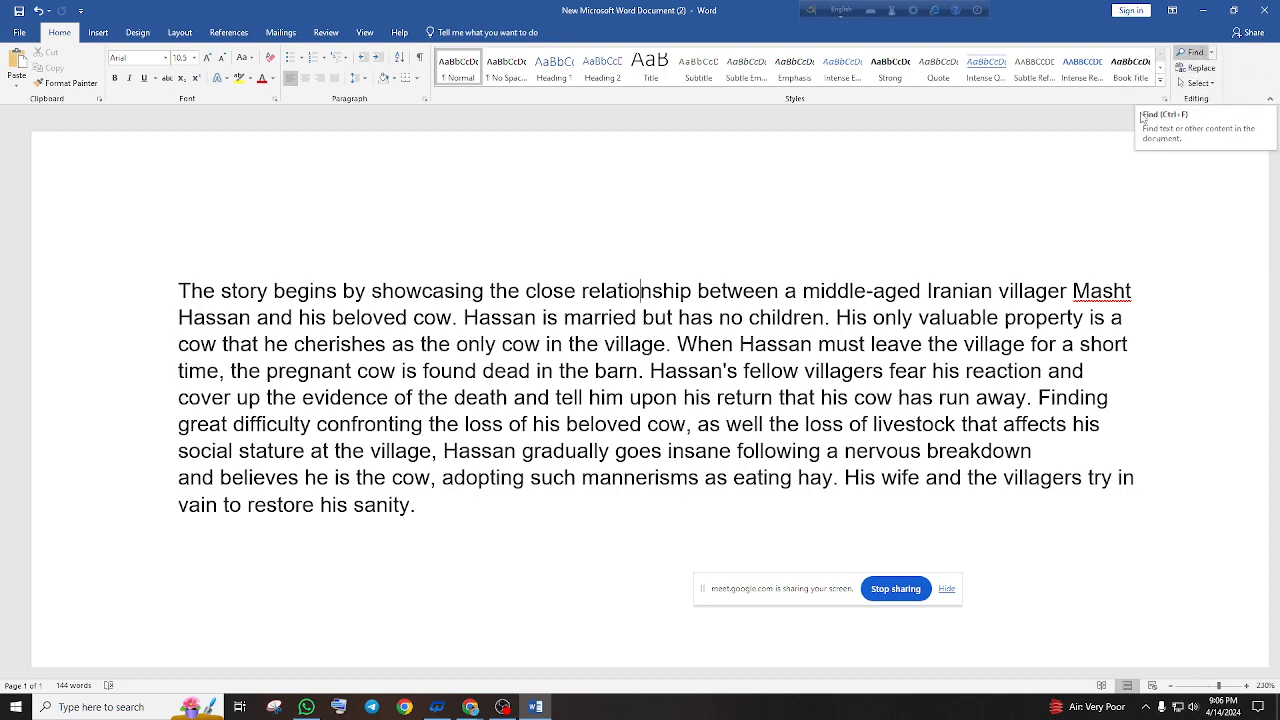
{"action": "left_click", "coordinate": [471, 707]}
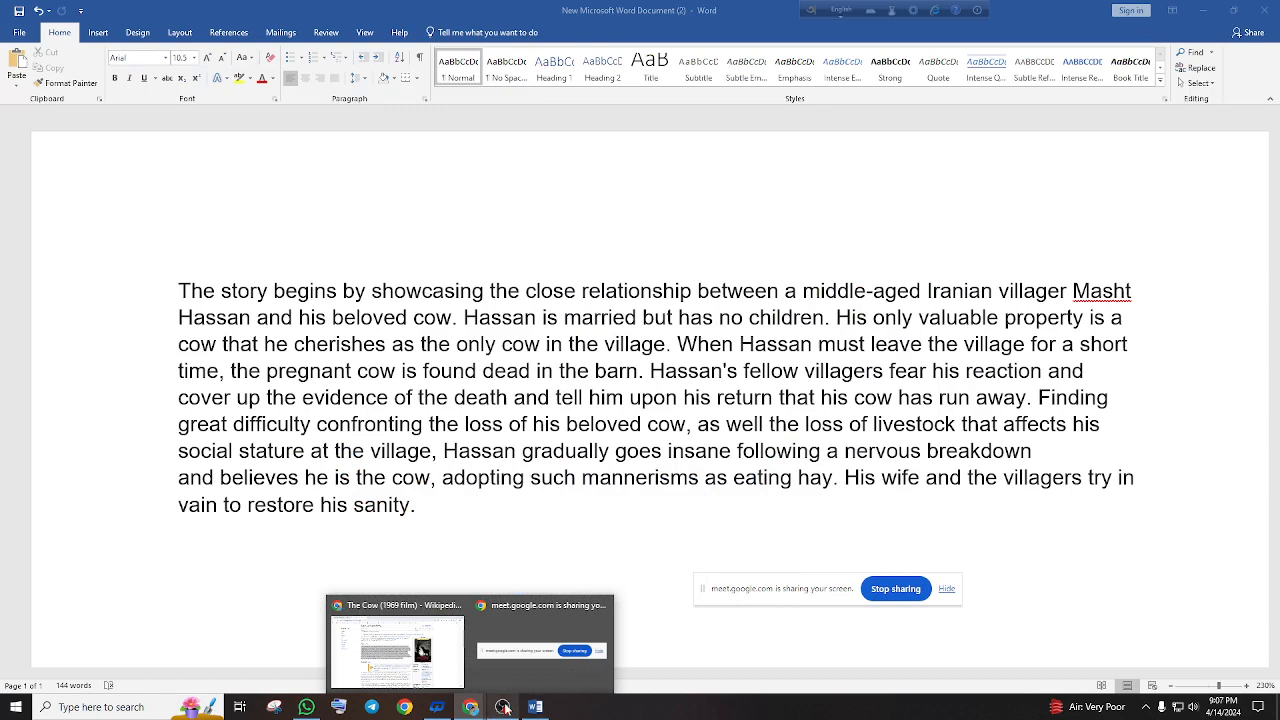
{"action": "left_click", "coordinate": [843, 435]}
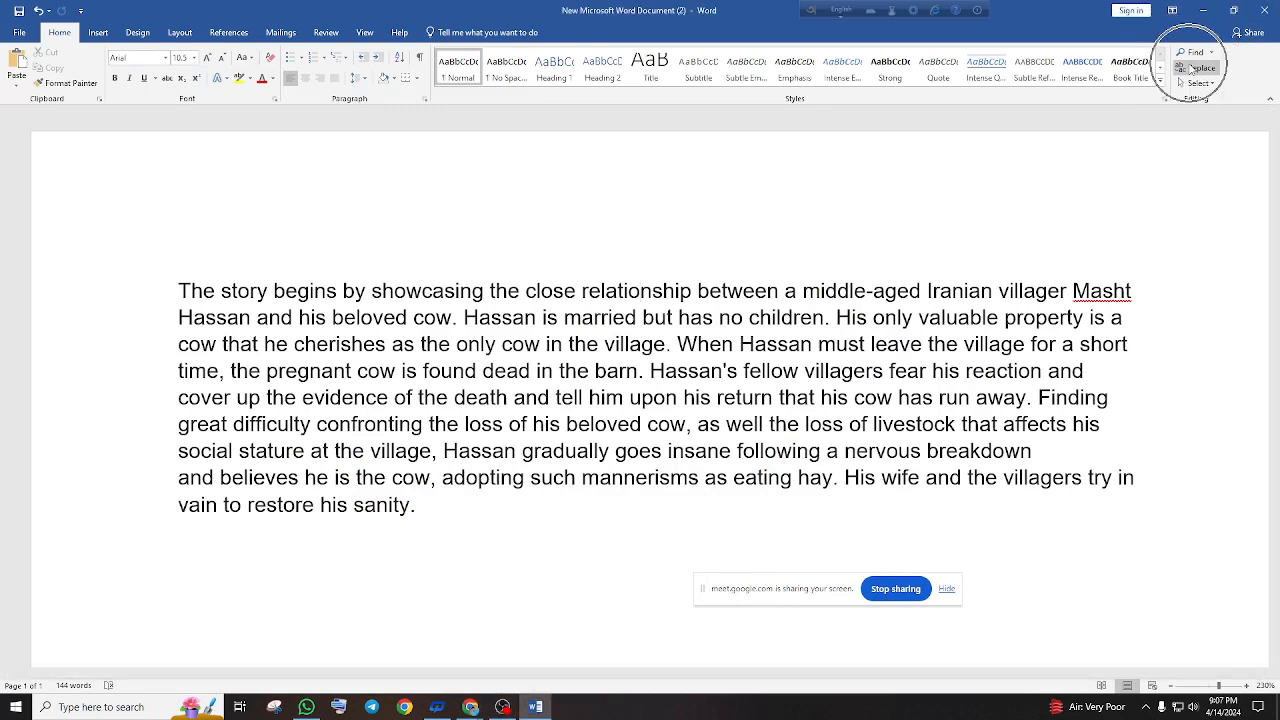
Search Windows for "magnifier" and open the Magnifier
{"action": "left_click", "coordinate": [168, 707]}
{"action": "type", "text": "ma"}
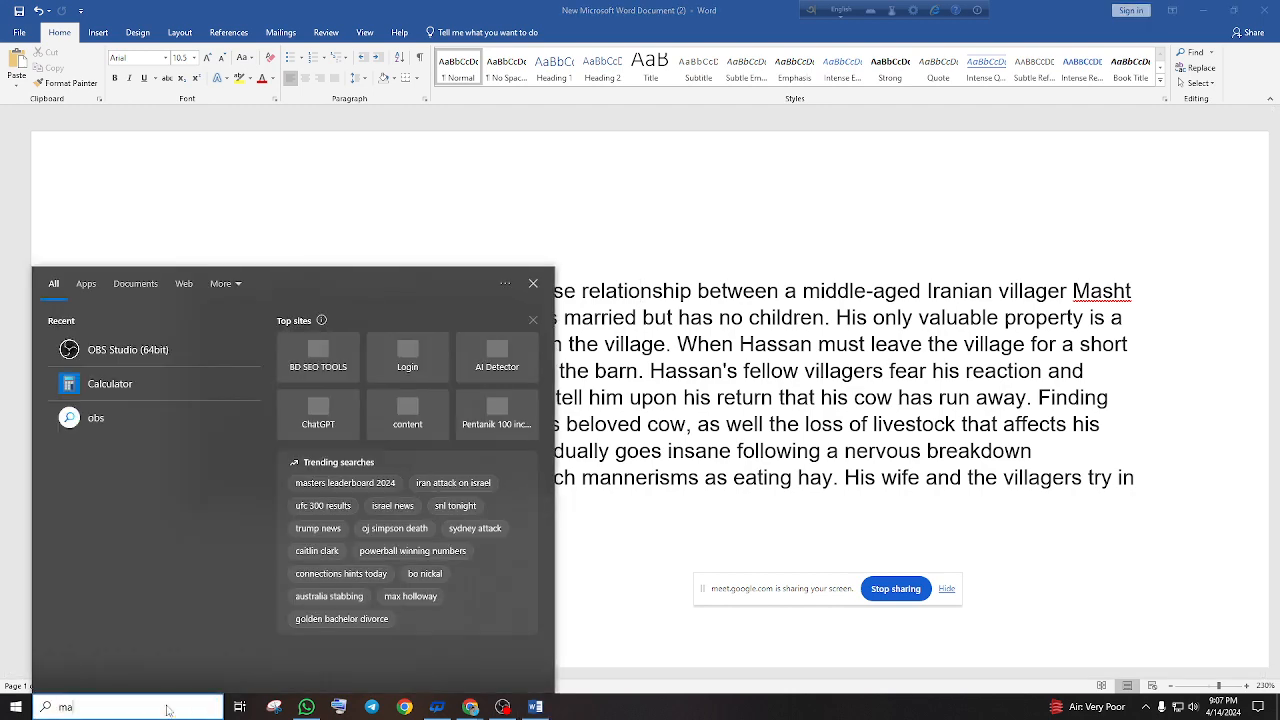
{"action": "type", "text": "gnifier"}
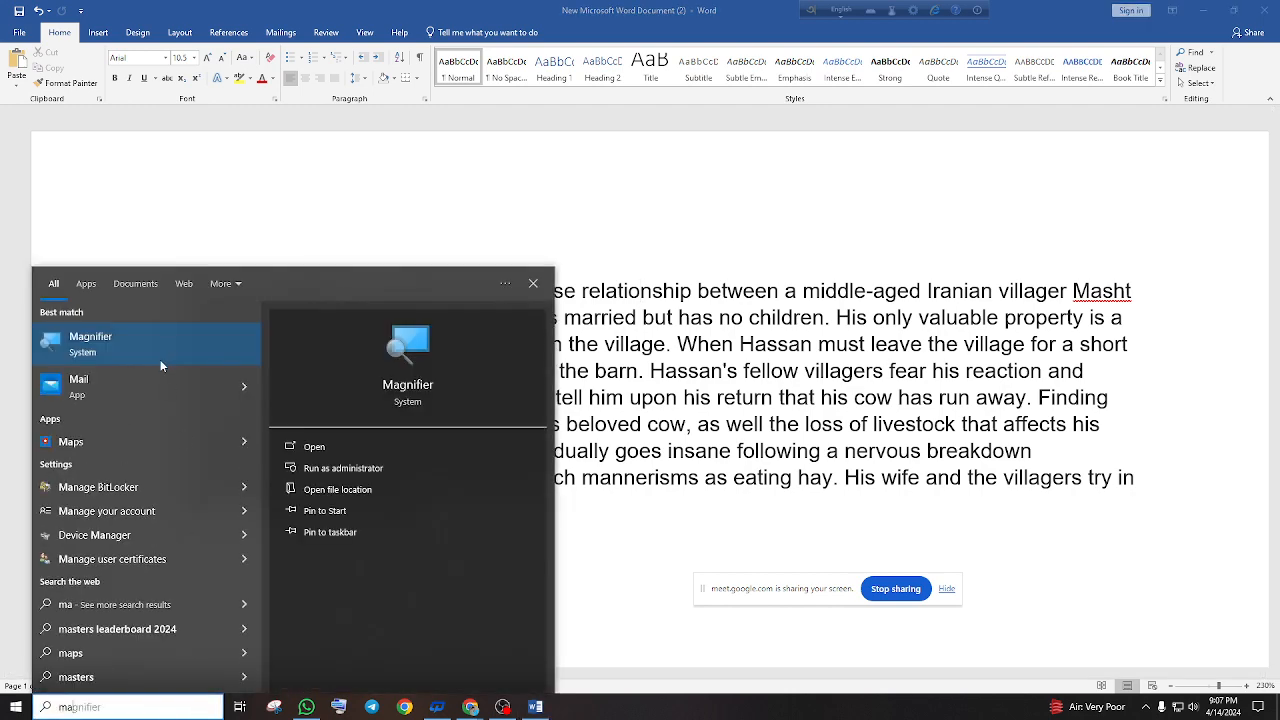
{"action": "left_click", "coordinate": [160, 364]}
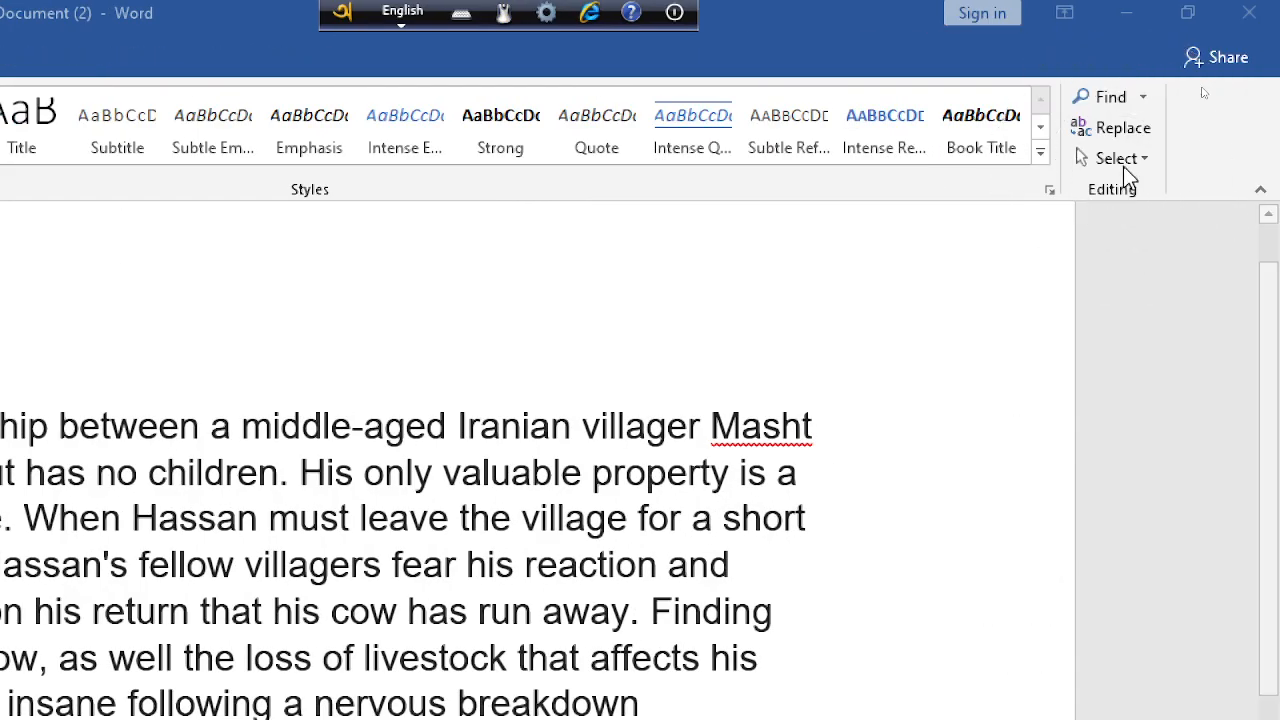
Examine the magnified Find, Replace and Select commands, then return magnification to 100% and minimize the Magnifier
{"action": "key", "text": "ctrl"}
{"action": "key", "text": "ctrl"}
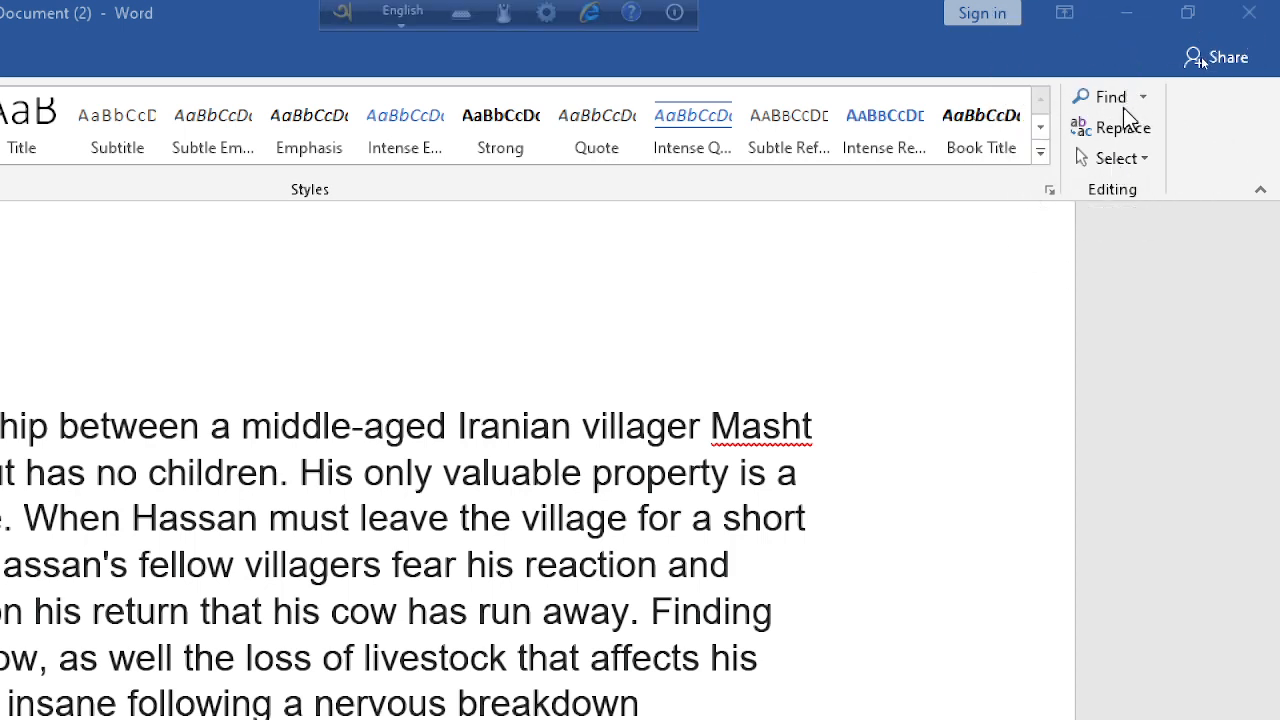
{"action": "key", "text": "ctrl"}
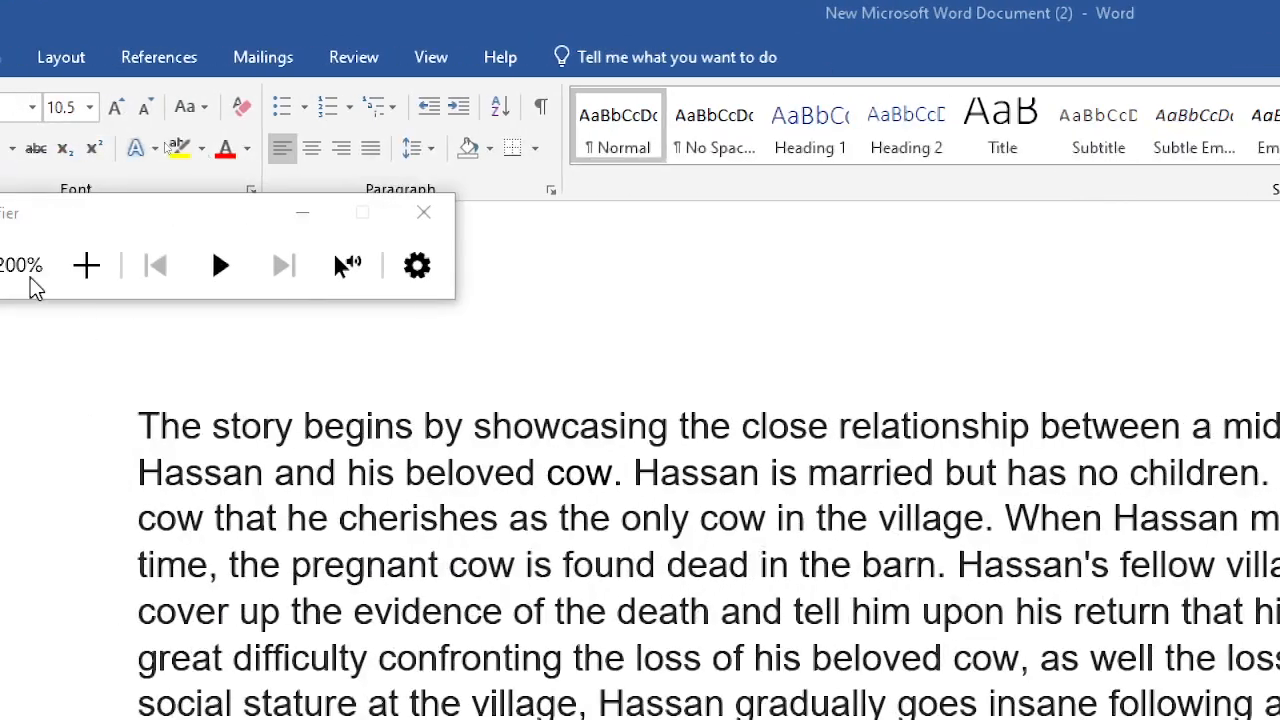
{"action": "left_click", "coordinate": [64, 145]}
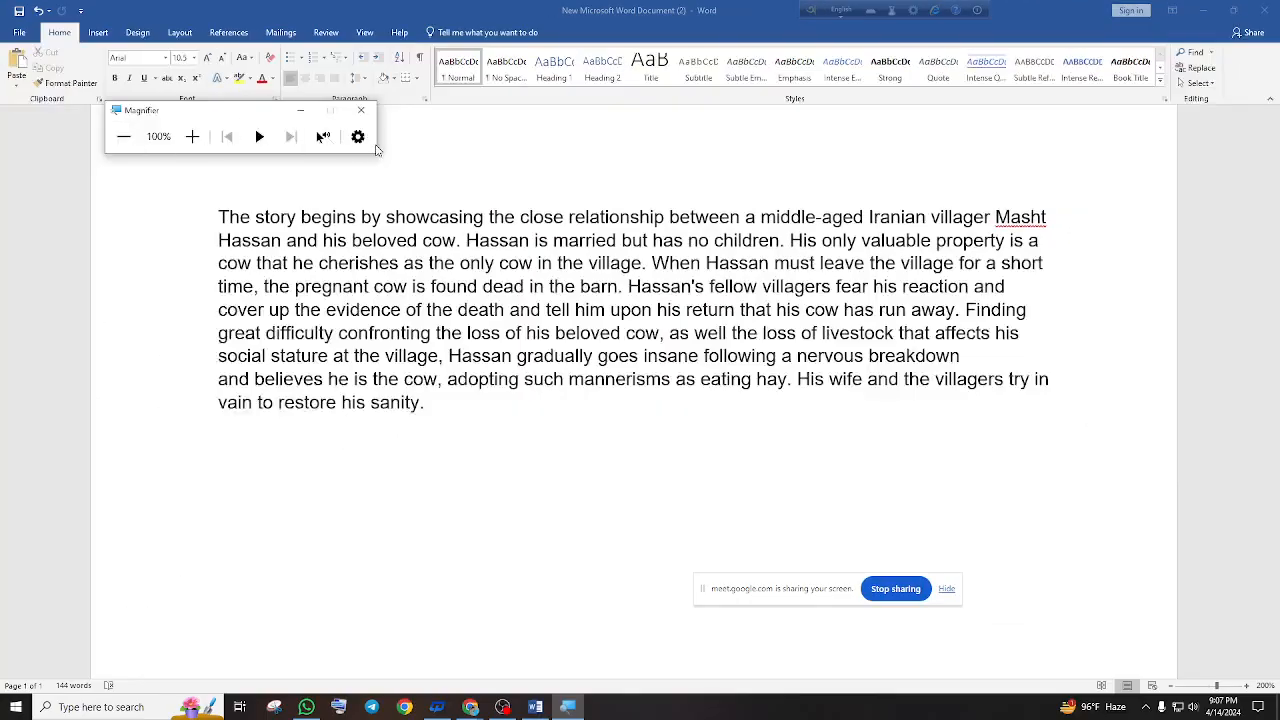
{"action": "left_click", "coordinate": [311, 113]}
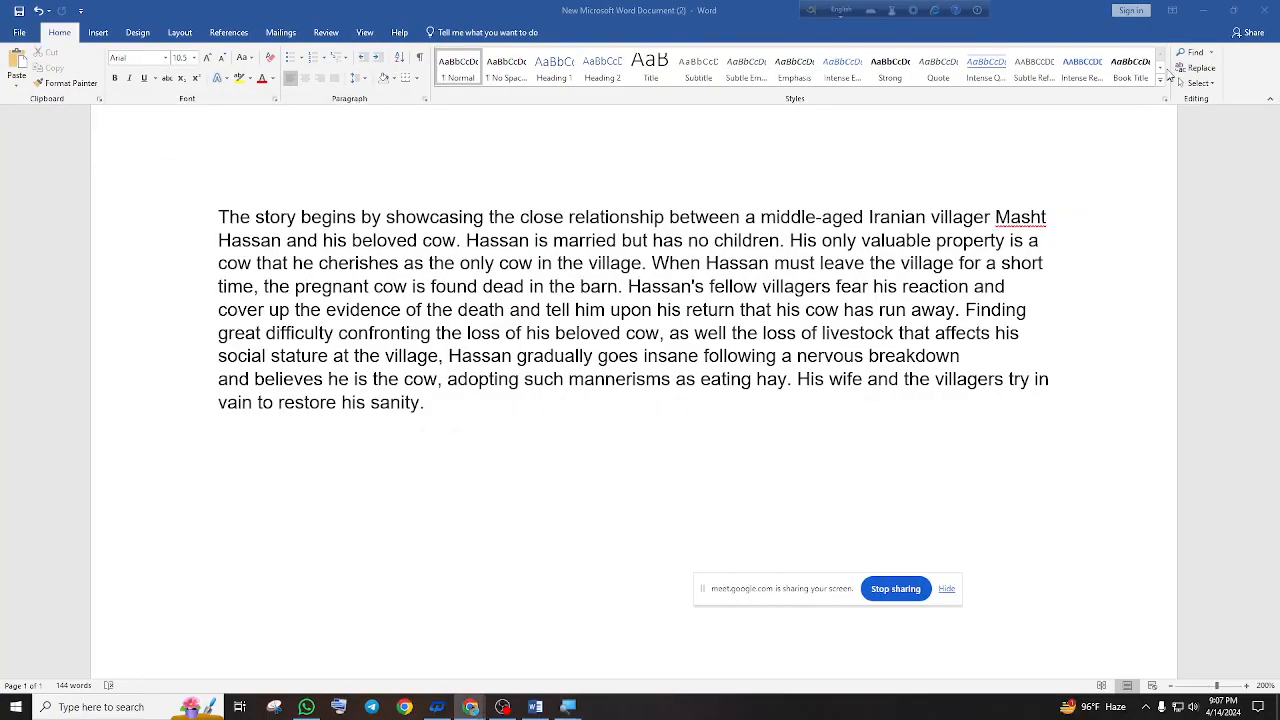
Search the Word document for every occurrence of "cow" and bring the Magnifier window back up
{"action": "left_click", "coordinate": [1188, 56]}
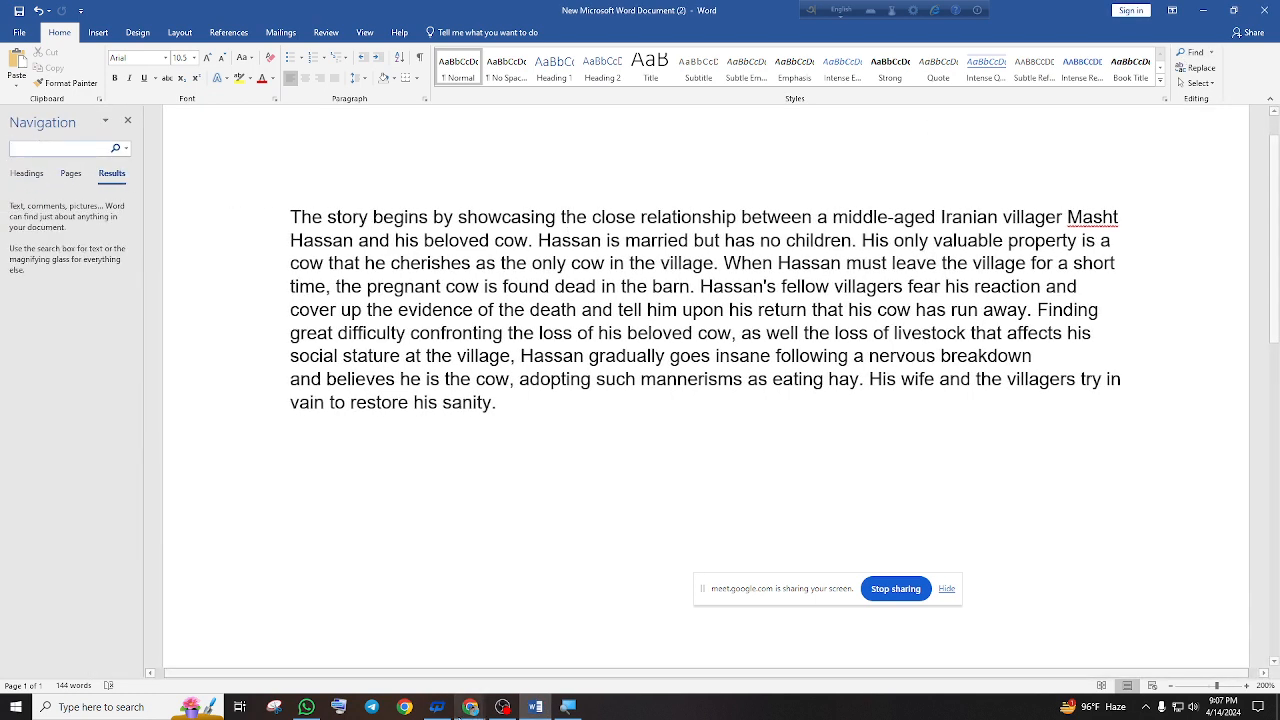
{"action": "left_click", "coordinate": [567, 707]}
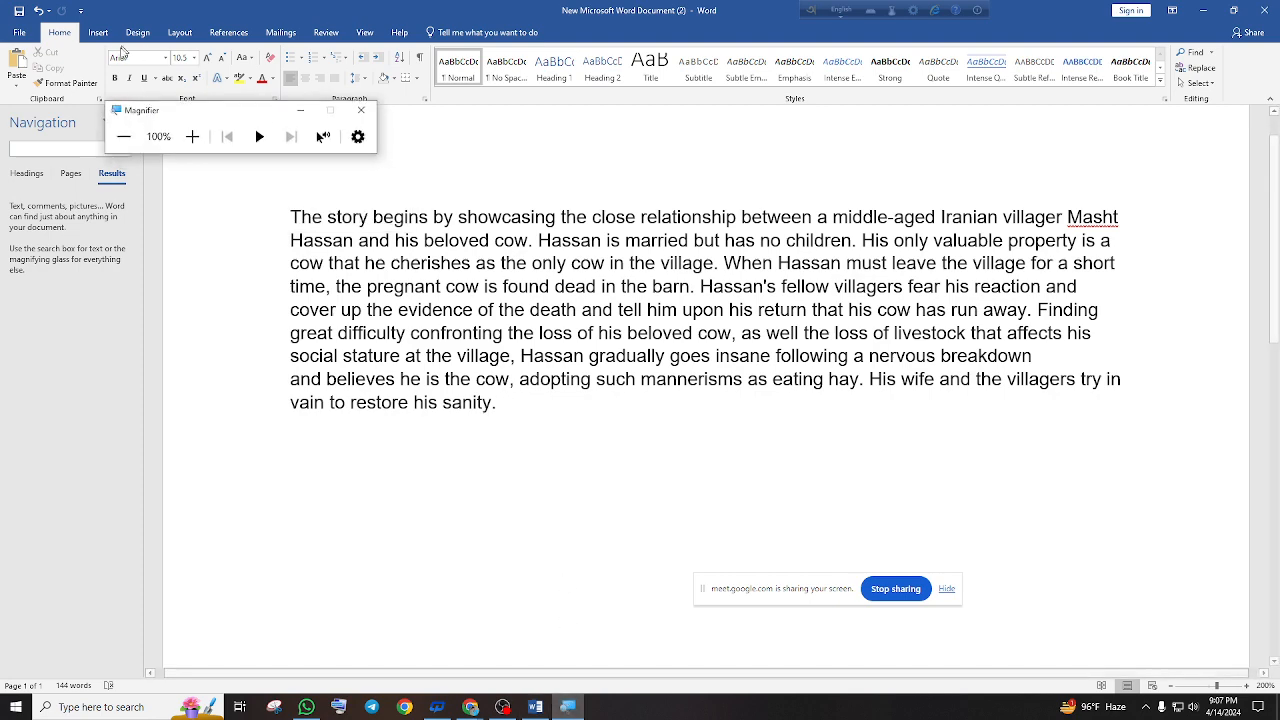
{"action": "left_click", "coordinate": [79, 147]}
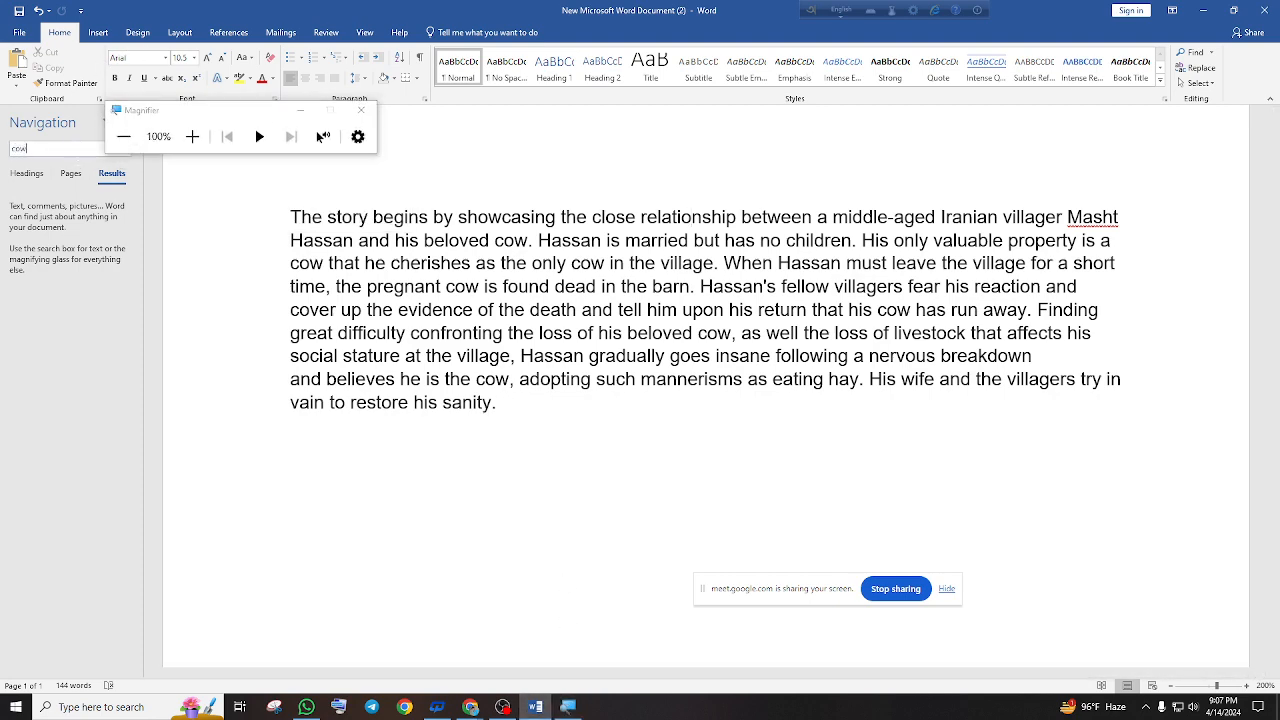
{"action": "key", "text": "Return"}
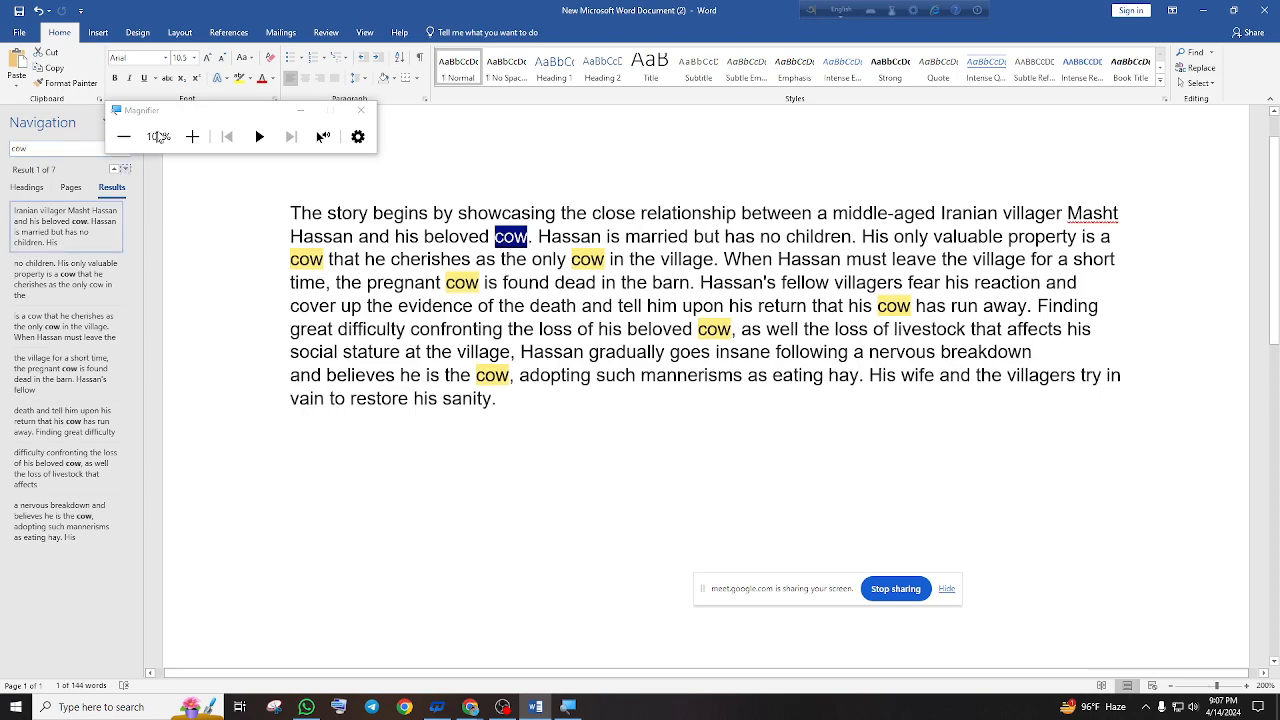
Move the Magnifier window away from the search results and magnify the screen to examine the highlighted "cow" matches
{"action": "left_click_drag", "start_coordinate": [177, 116], "coordinate": [972, 539]}
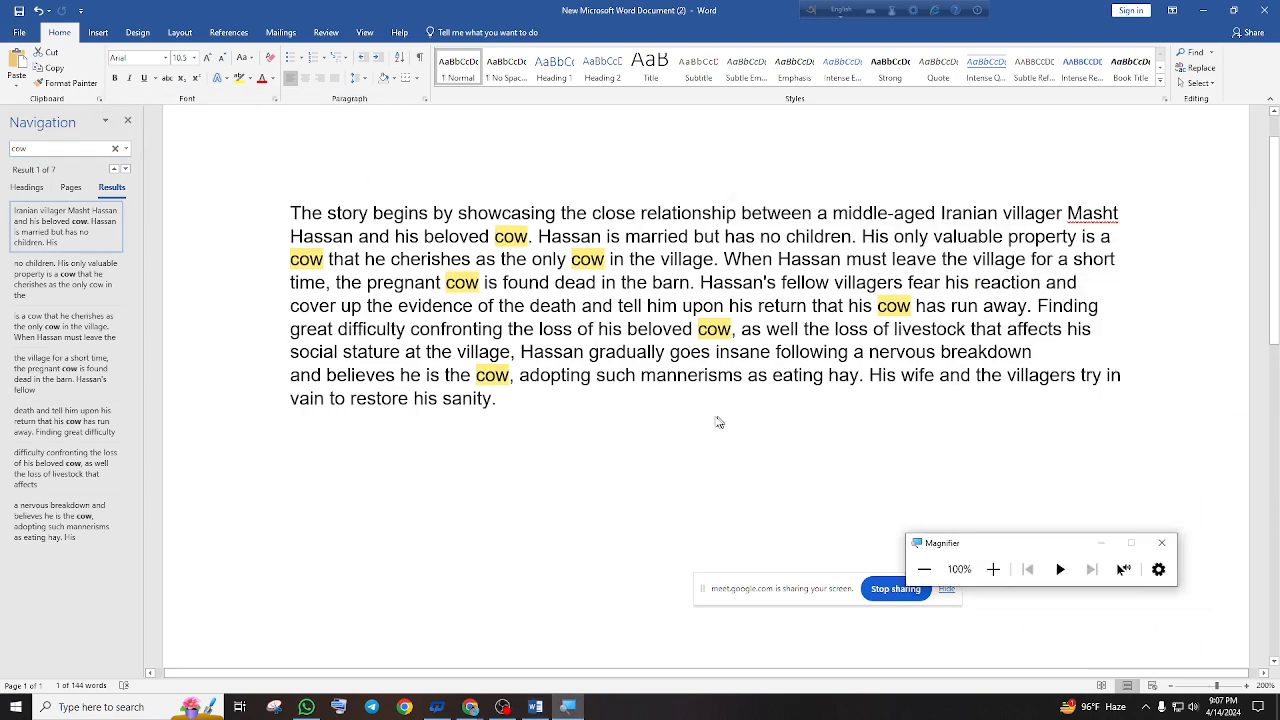
{"action": "left_click", "coordinate": [716, 421]}
{"action": "scroll", "coordinate": [716, 421], "scroll_direction": "up", "scroll_amount": 4}
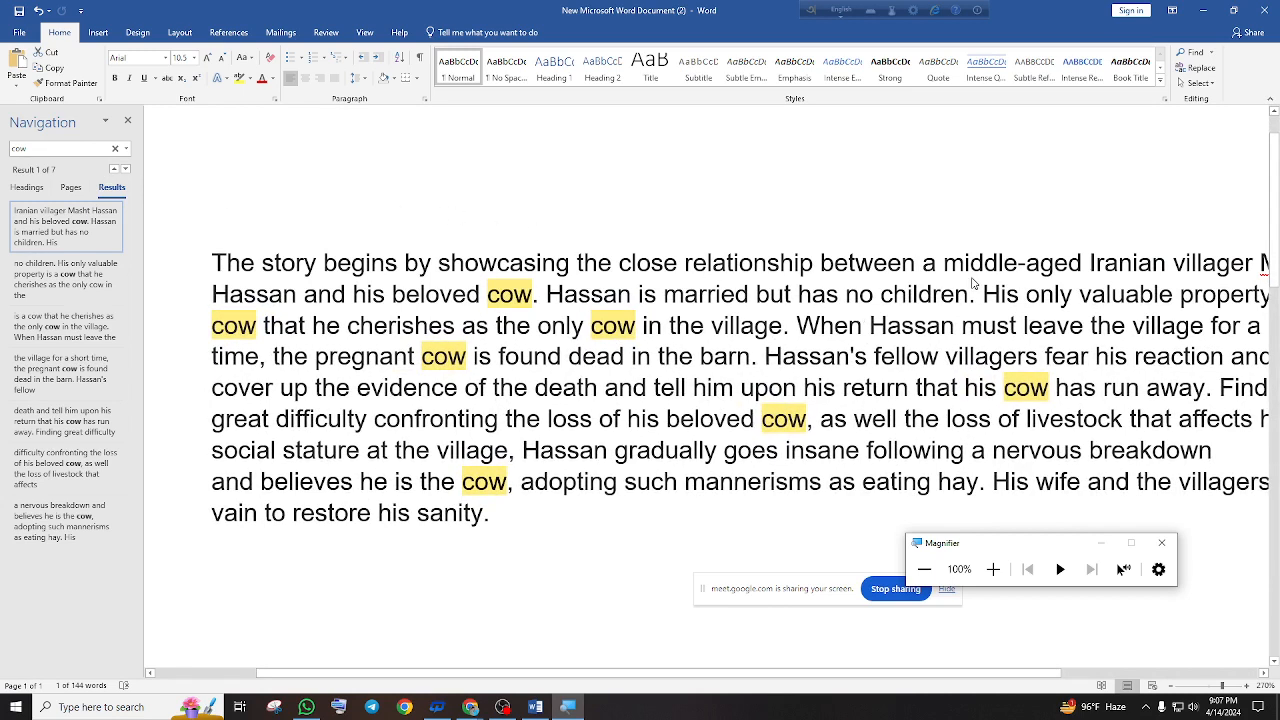
{"action": "left_click", "coordinate": [993, 569]}
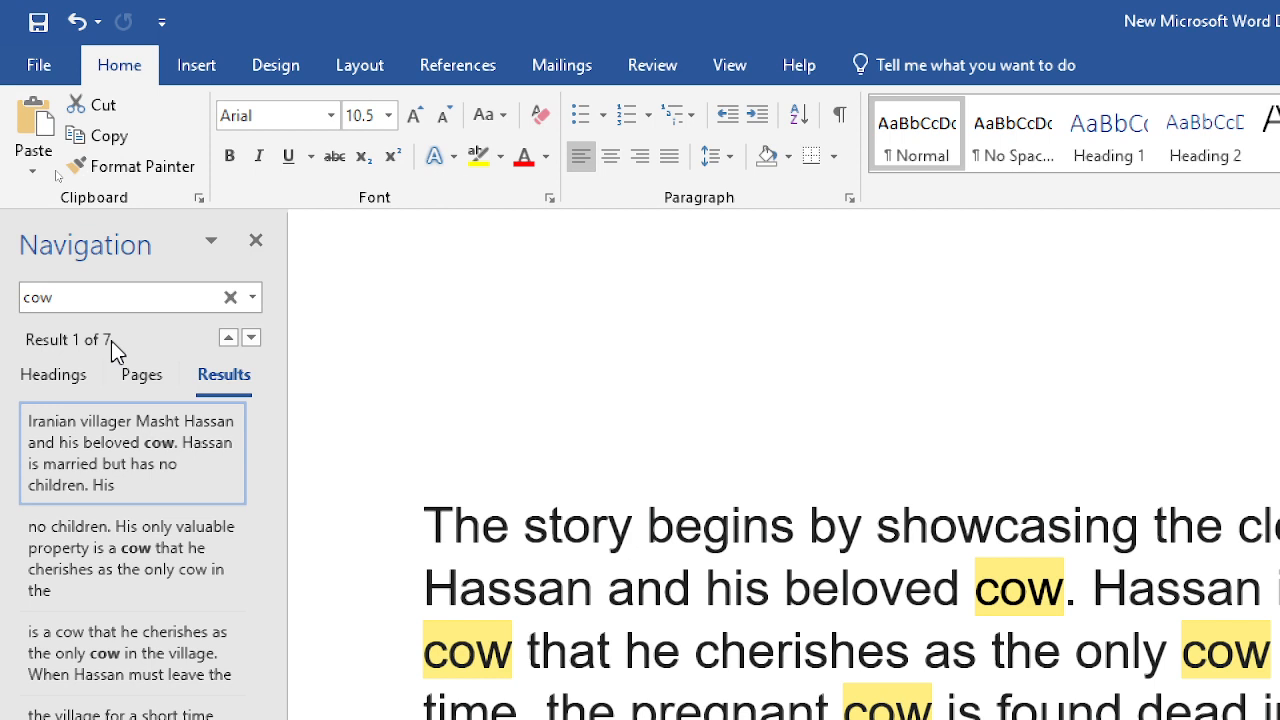
Search the document for "and" and look over the listed matches
{"action": "left_click", "coordinate": [97, 298]}
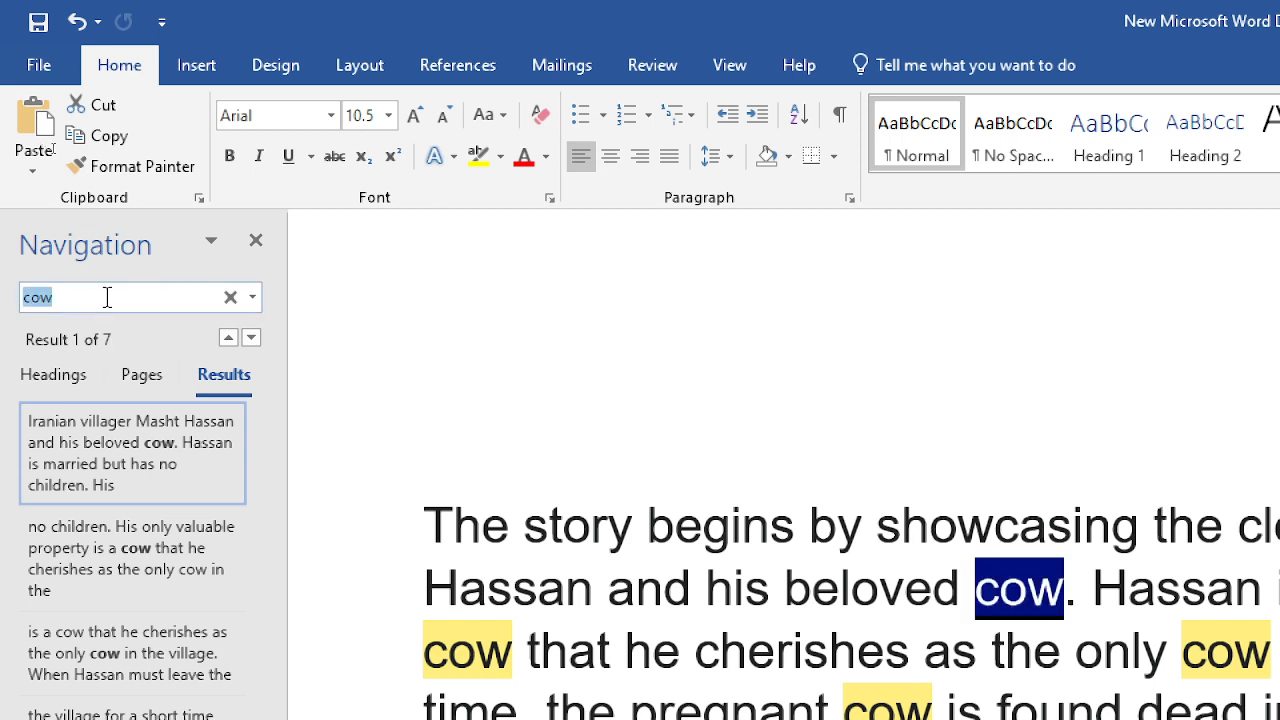
{"action": "type", "text": "and"}
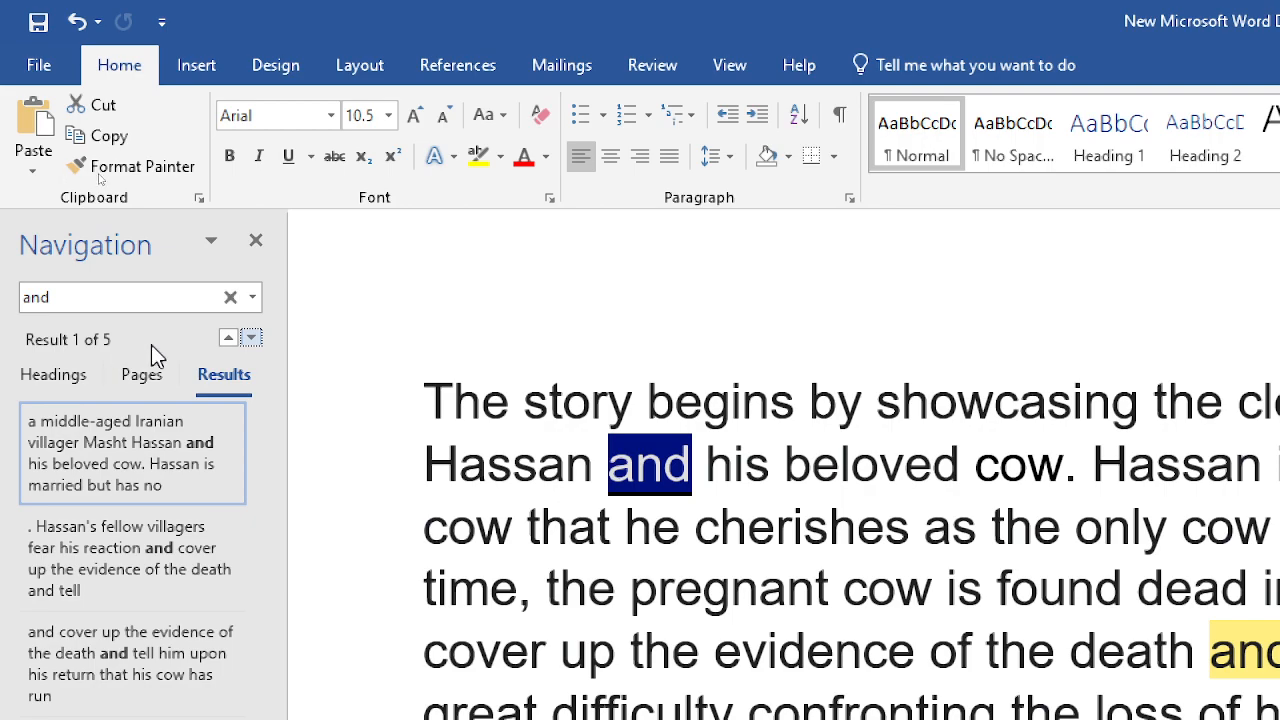
{"action": "scroll", "coordinate": [903, 380], "scroll_direction": "down", "scroll_amount": 3}
{"action": "scroll", "coordinate": [840, 460], "scroll_direction": "down", "scroll_amount": 4}
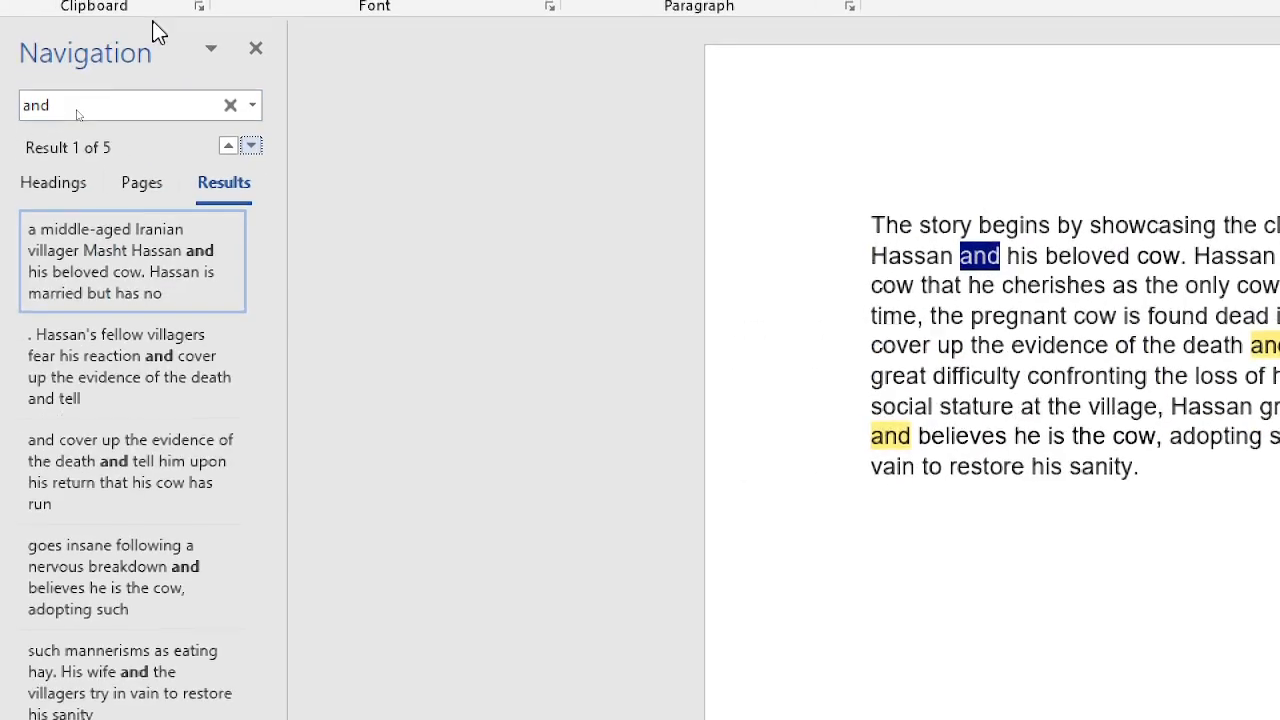
Search the document for "the" and review the highlighted matches in the paragraph
{"action": "left_click", "coordinate": [93, 106]}
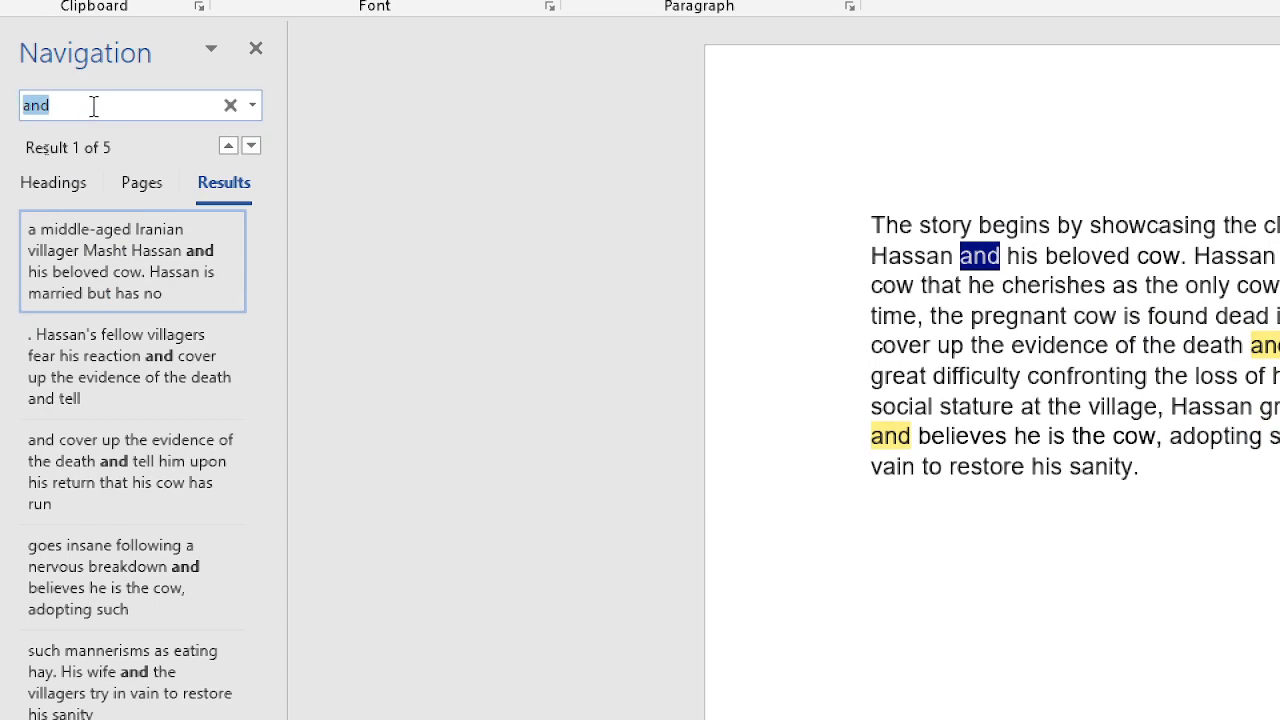
{"action": "type", "text": "the"}
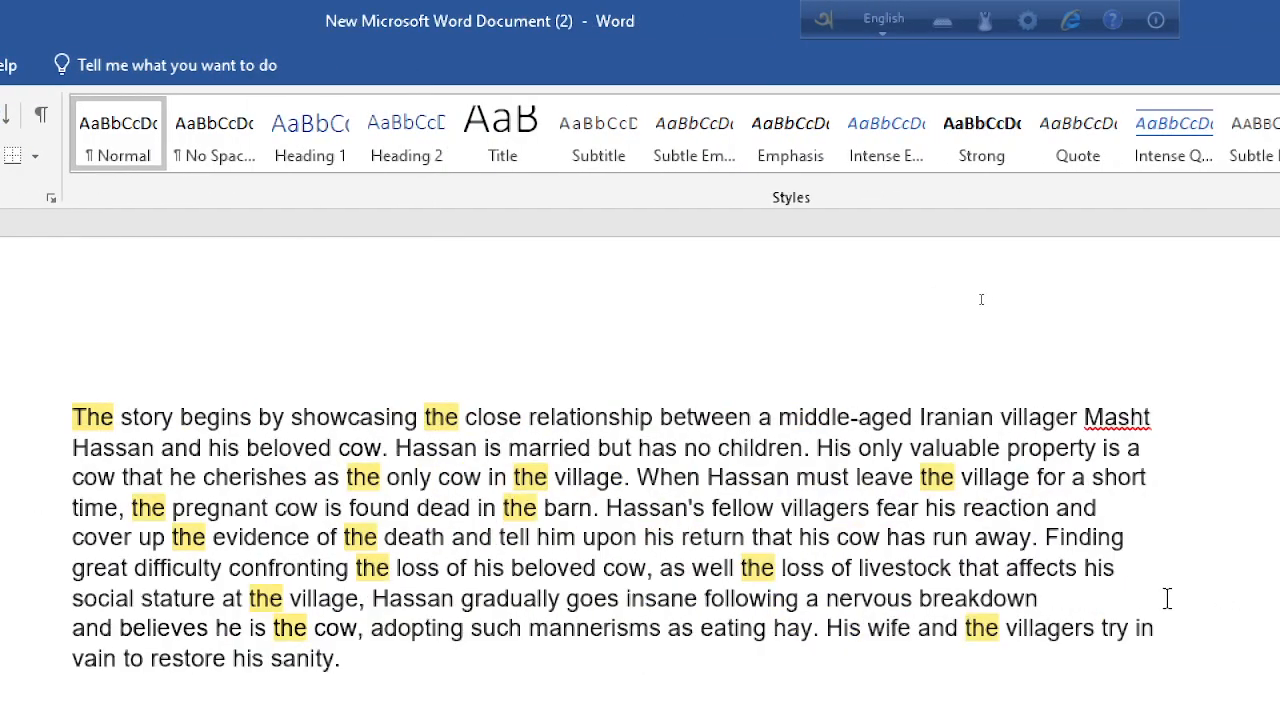
{"action": "scroll", "coordinate": [1166, 597], "scroll_direction": "down", "scroll_amount": 2}
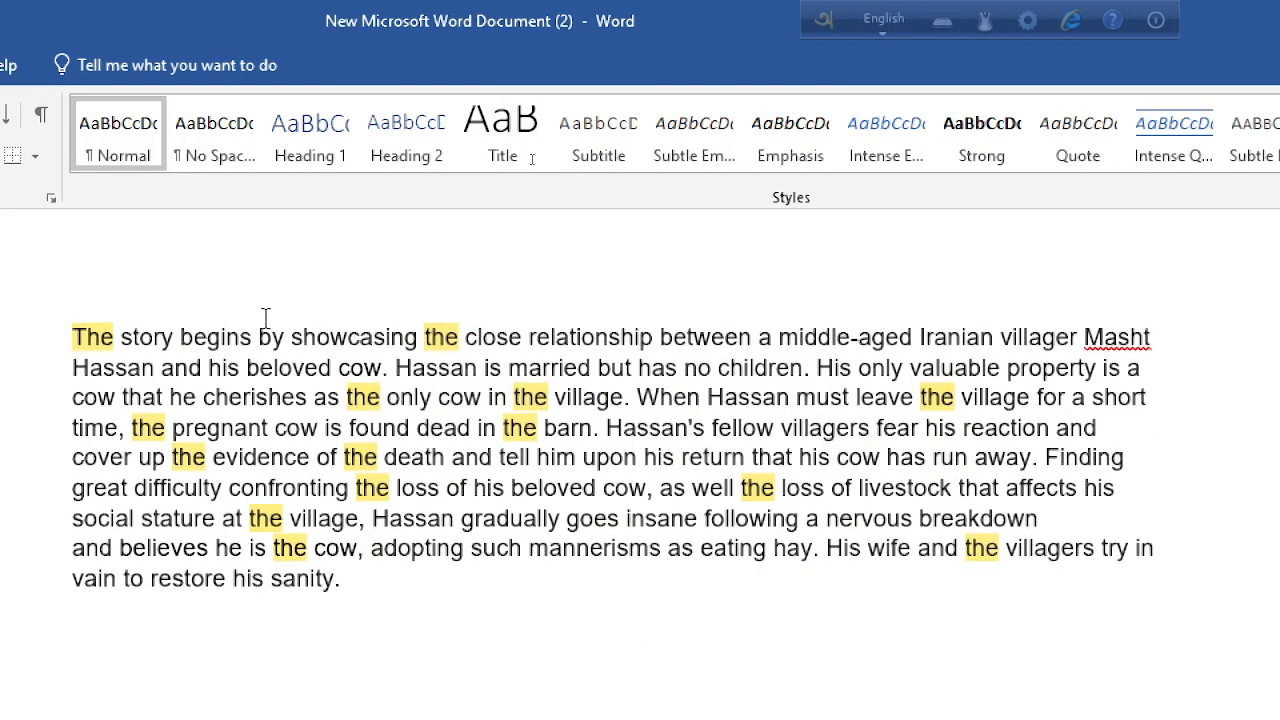
Move the Magnifier window over the document, reduce the magnification to 100%, and raise it back to 200%
{"action": "scroll", "coordinate": [766, 294], "scroll_direction": "down", "scroll_amount": 3, "text": "ctrl"}
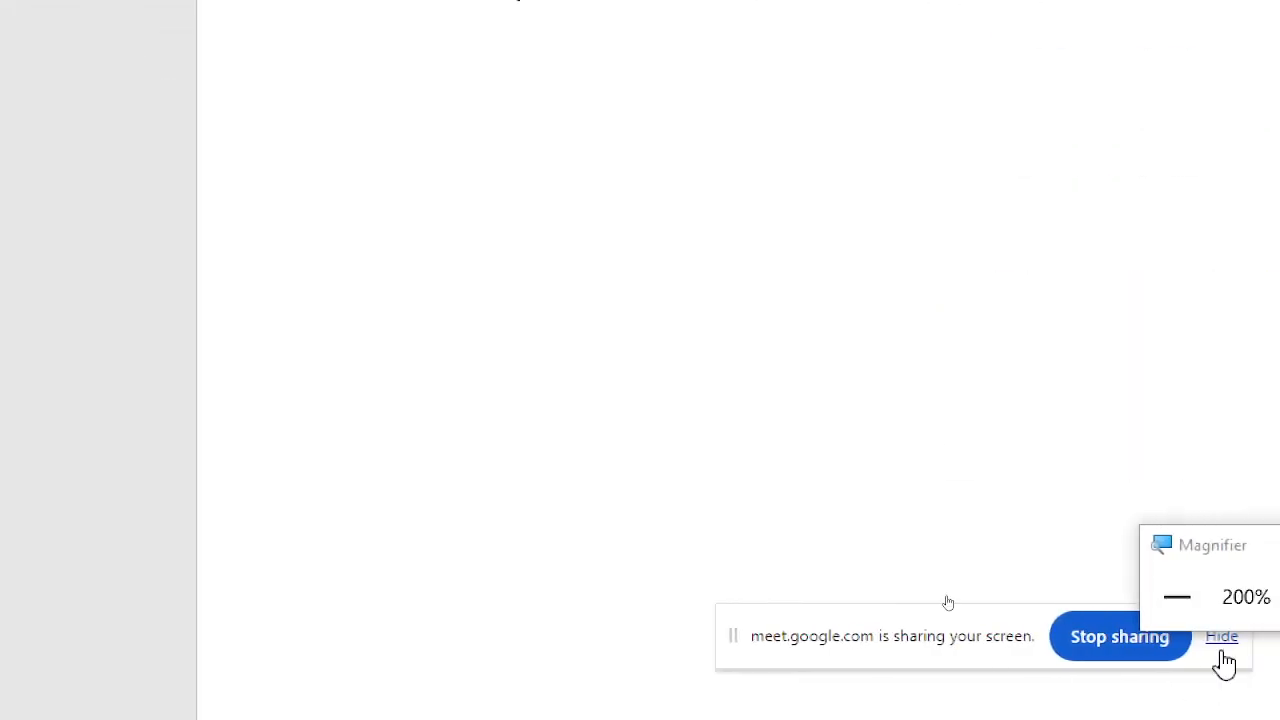
{"action": "left_click_drag", "start_coordinate": [1186, 534], "coordinate": [46, 57]}
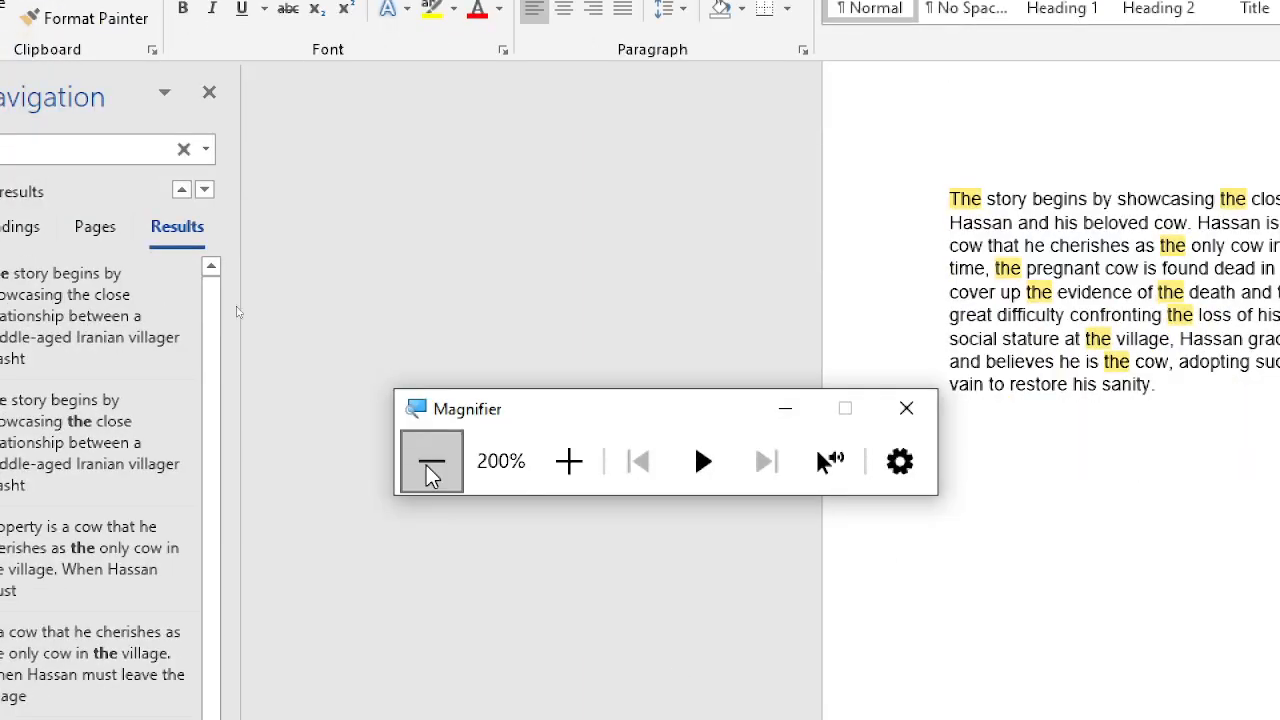
{"action": "left_click", "coordinate": [430, 470]}
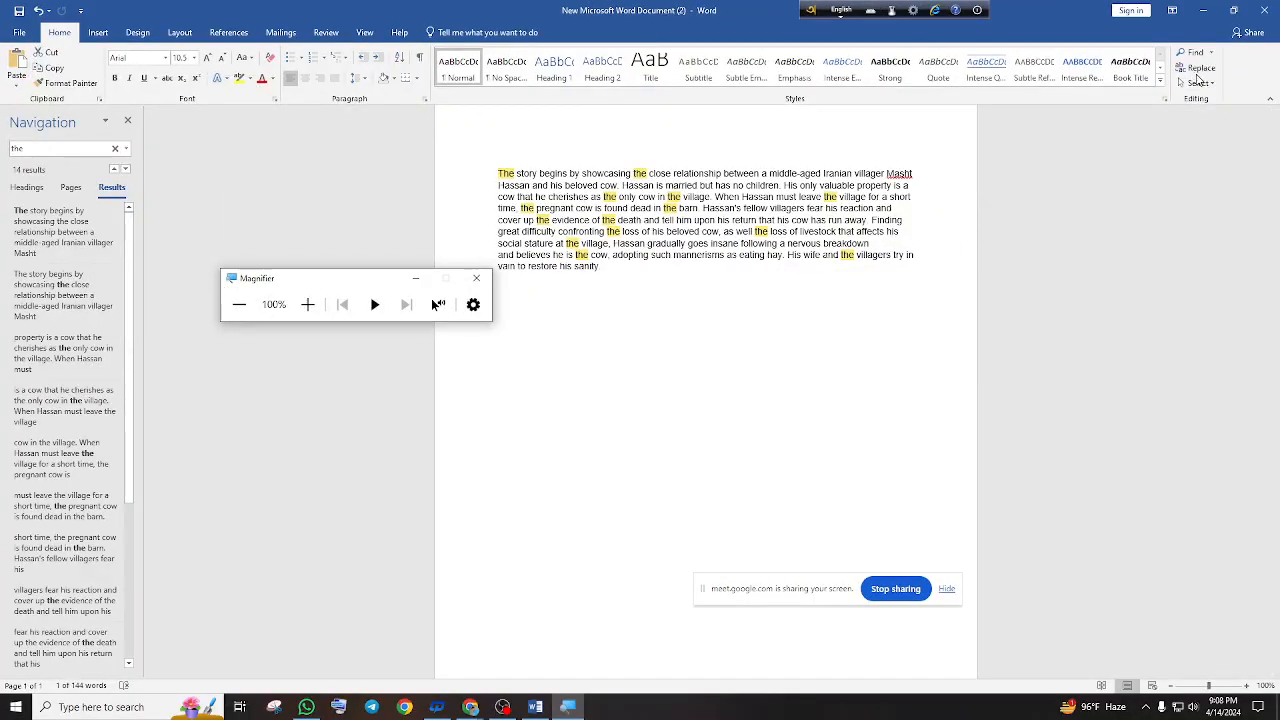
{"action": "left_click", "coordinate": [307, 304]}
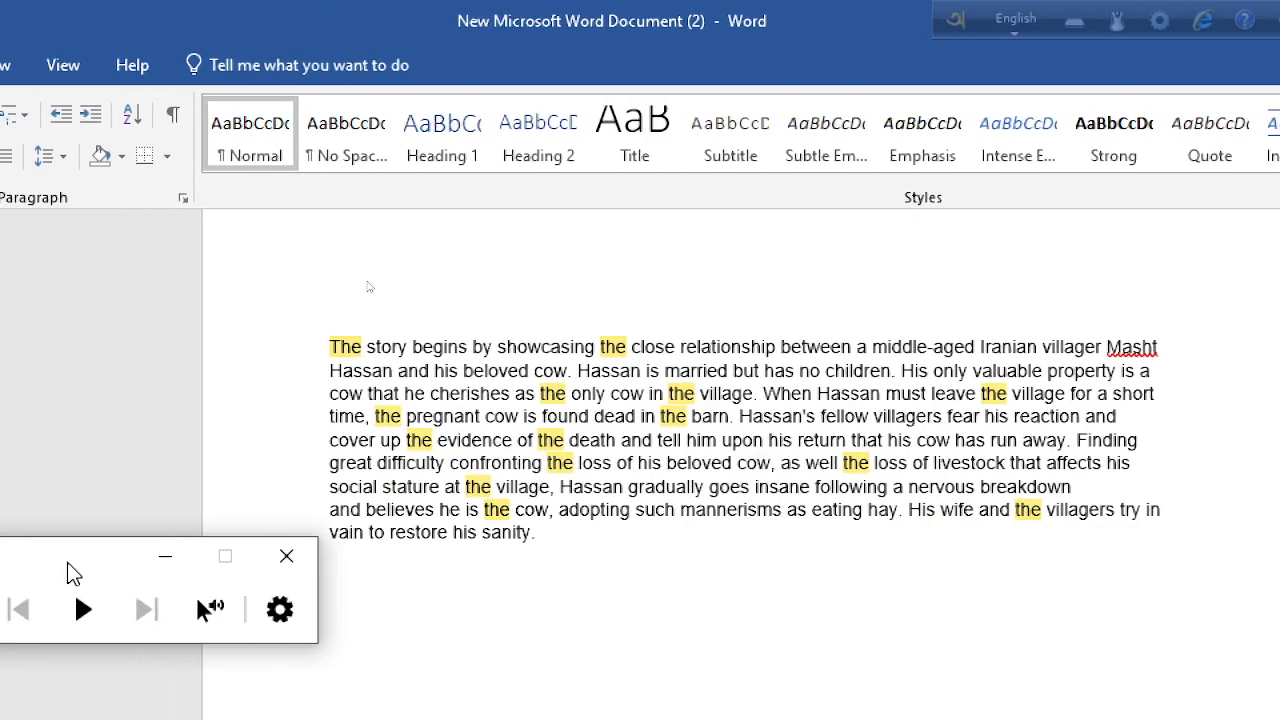
{"action": "left_click_drag", "start_coordinate": [72, 573], "coordinate": [628, 478]}
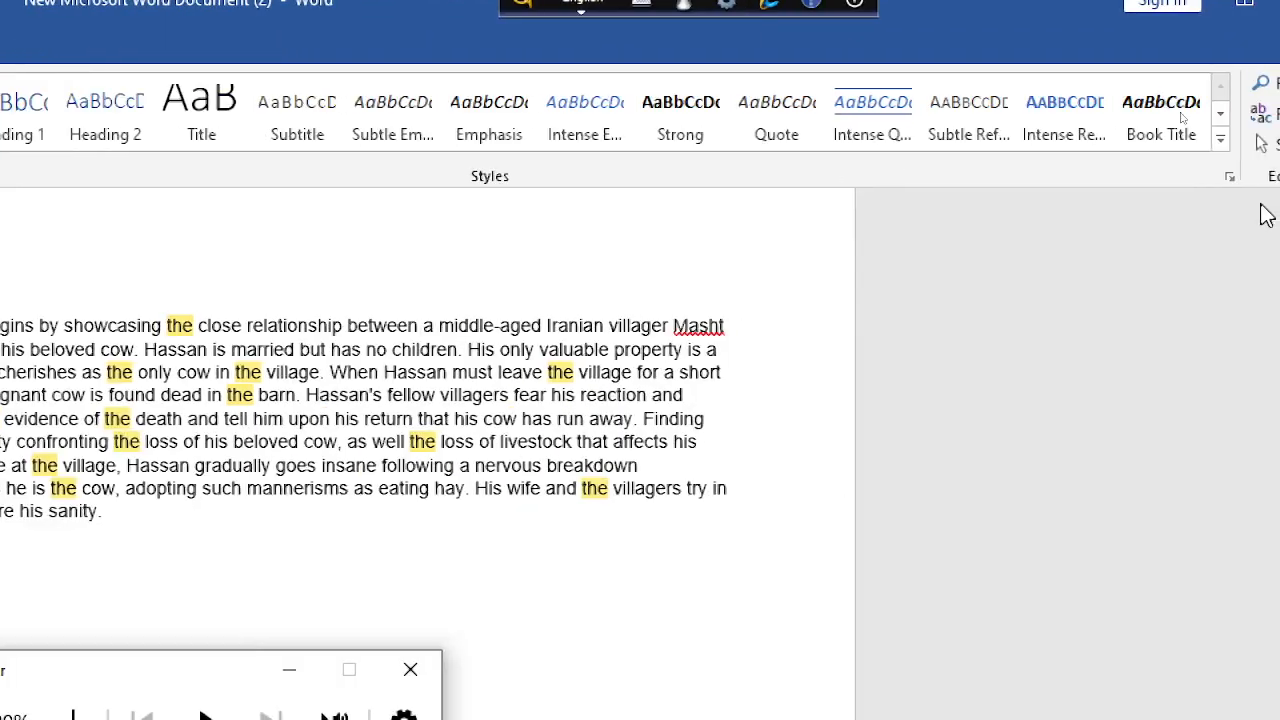
Open Find and Replace and enter "cow" as the text to find and "Elephent" as the replacement
{"action": "left_click", "coordinate": [1262, 114]}
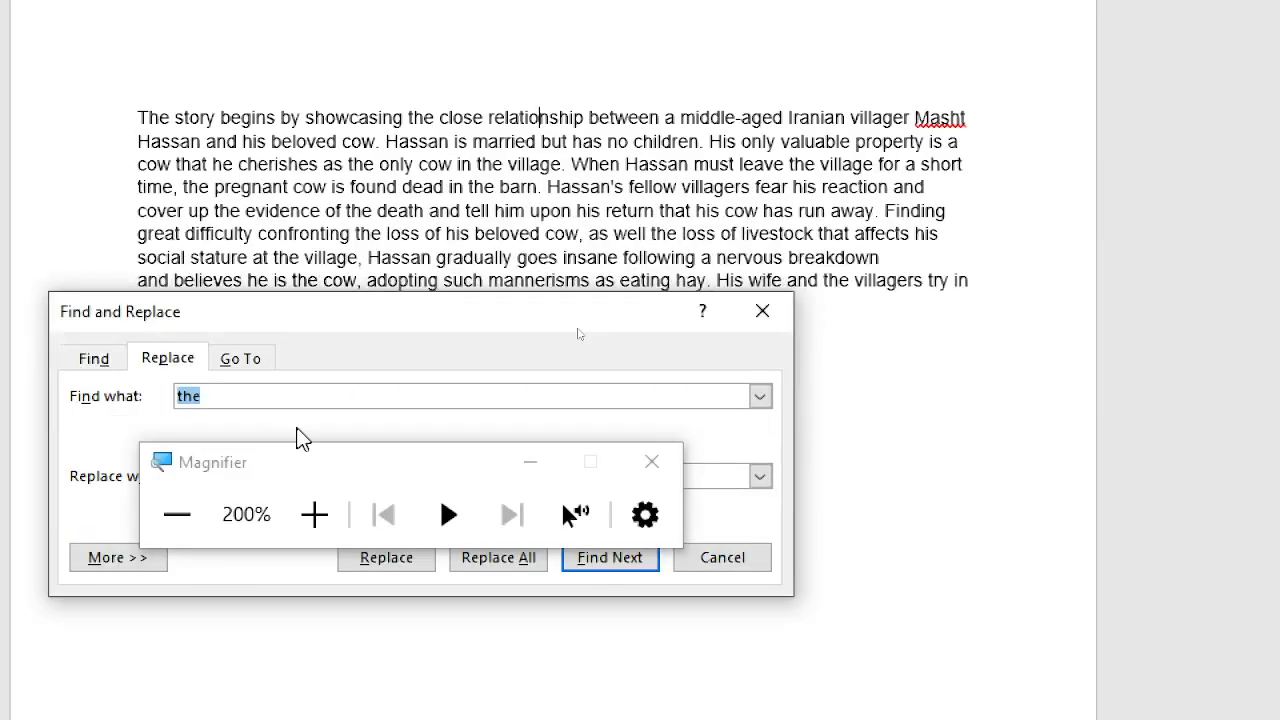
{"action": "left_click_drag", "start_coordinate": [333, 470], "coordinate": [446, 677]}
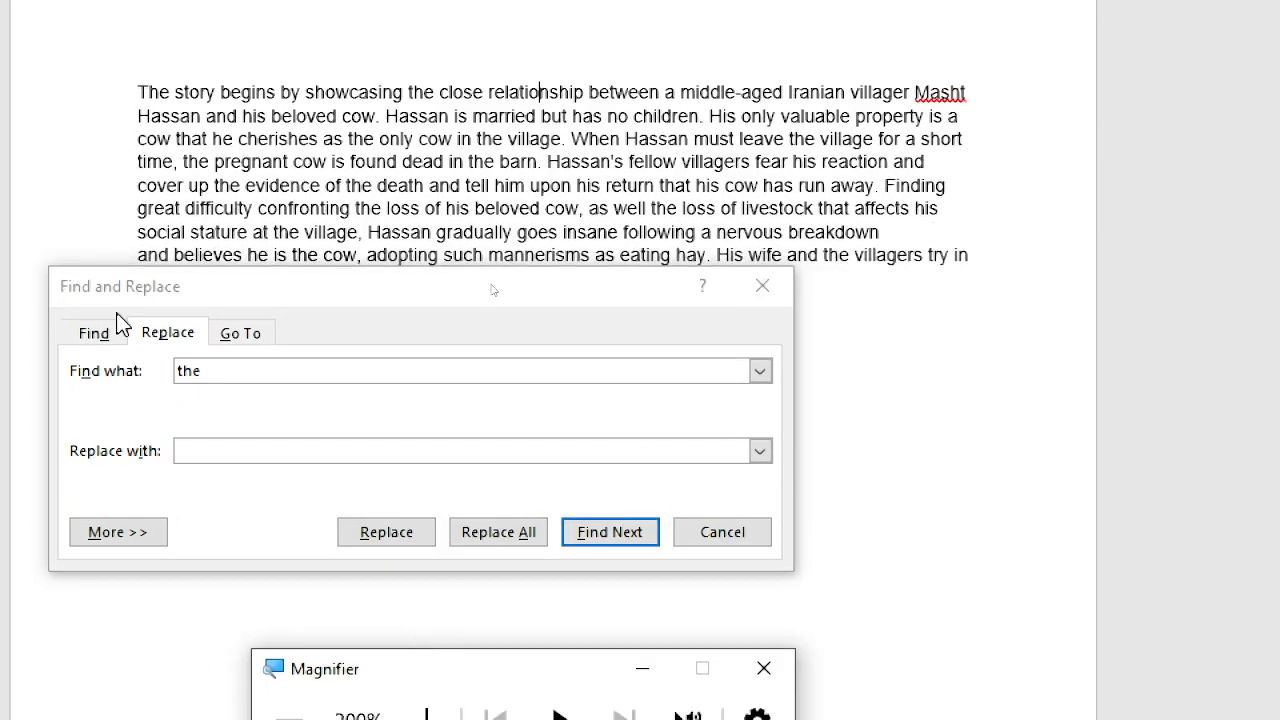
{"action": "double_click", "coordinate": [230, 368]}
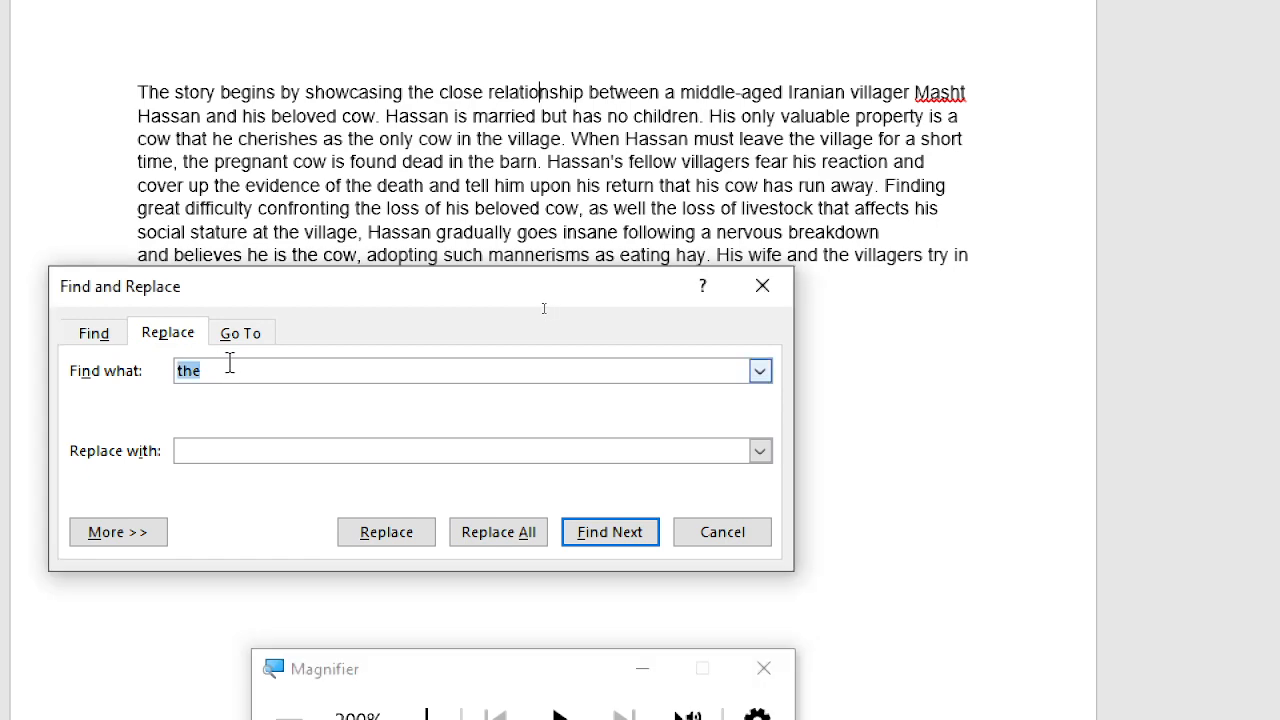
{"action": "type", "text": "c"}
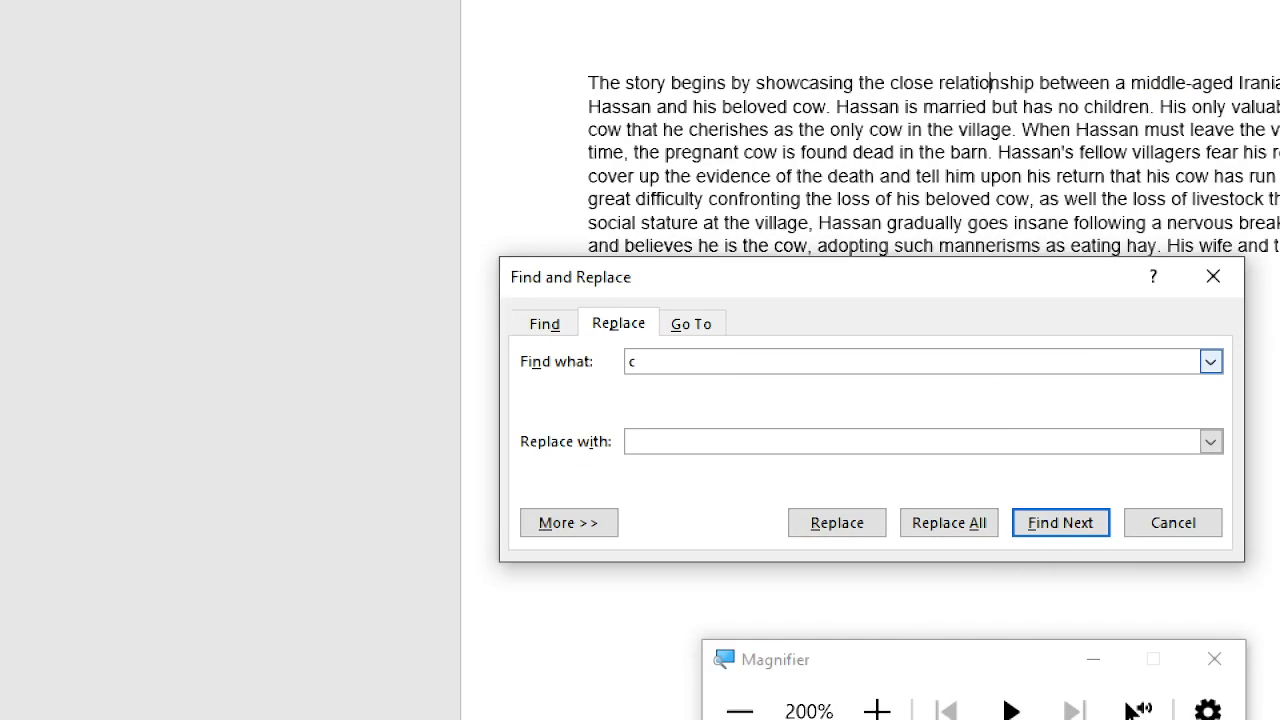
{"action": "type", "text": "ow"}
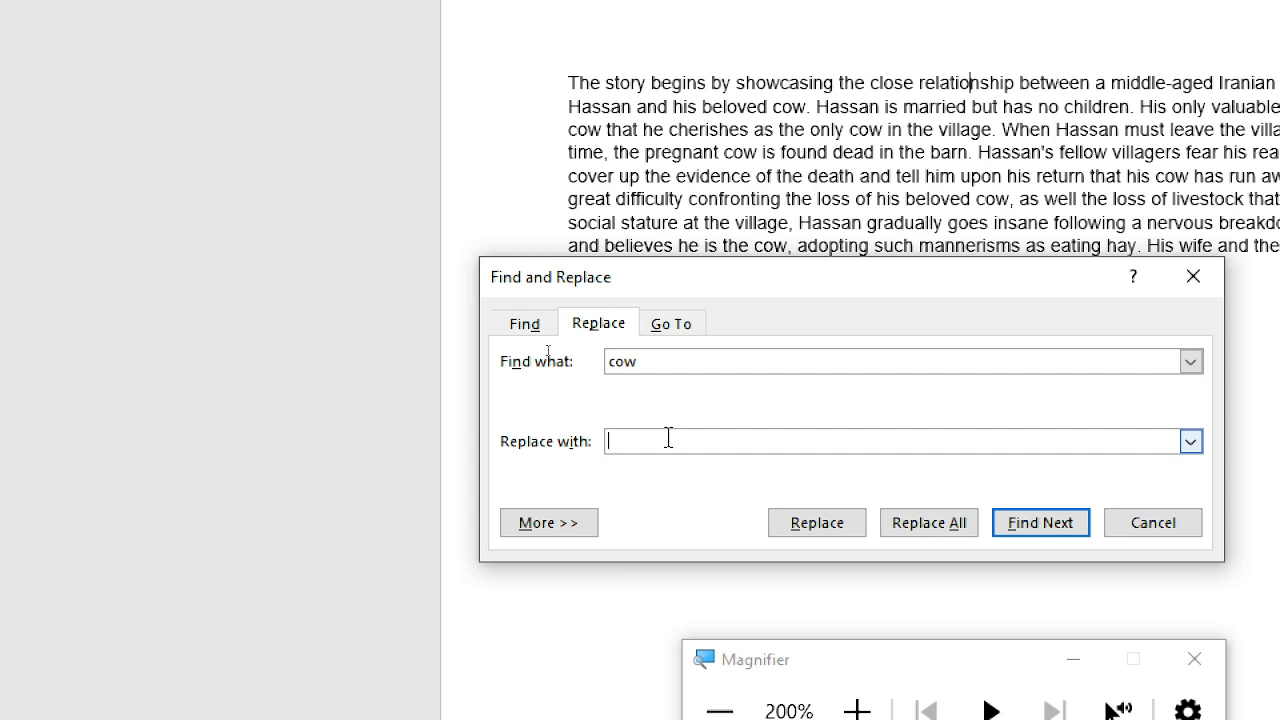
{"action": "type", "text": "Elep"}
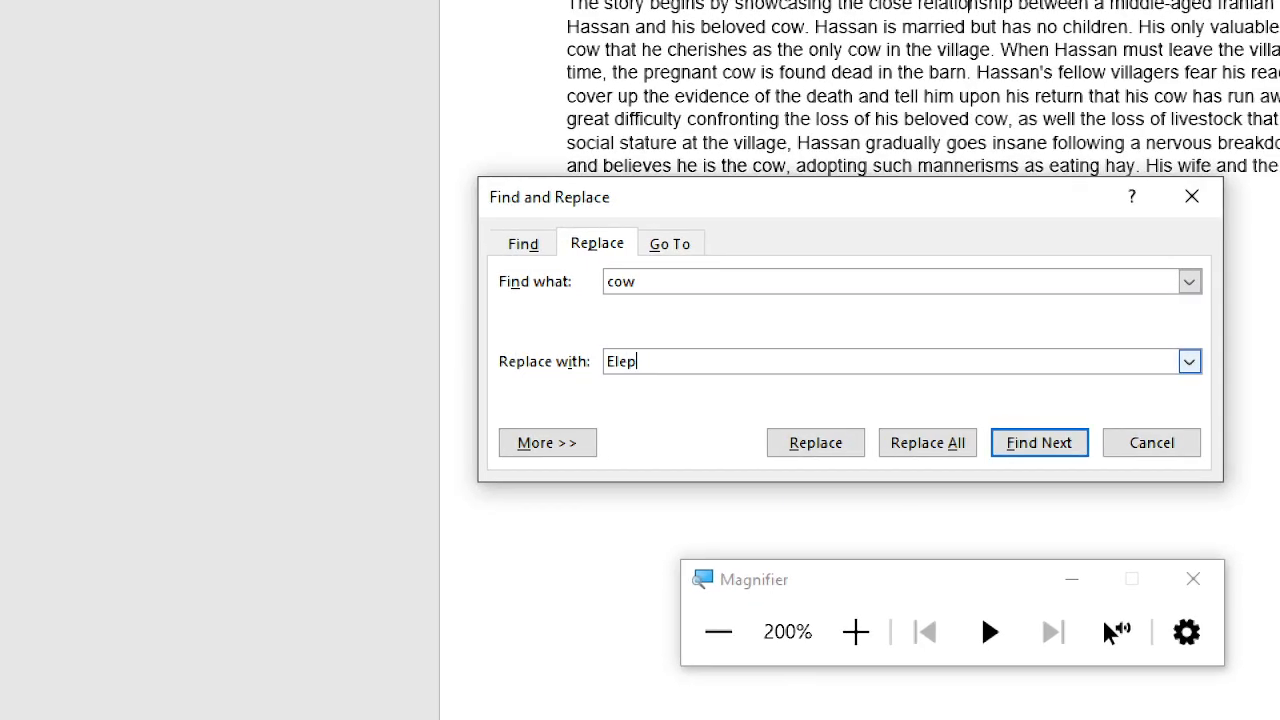
{"action": "type", "text": "hent"}
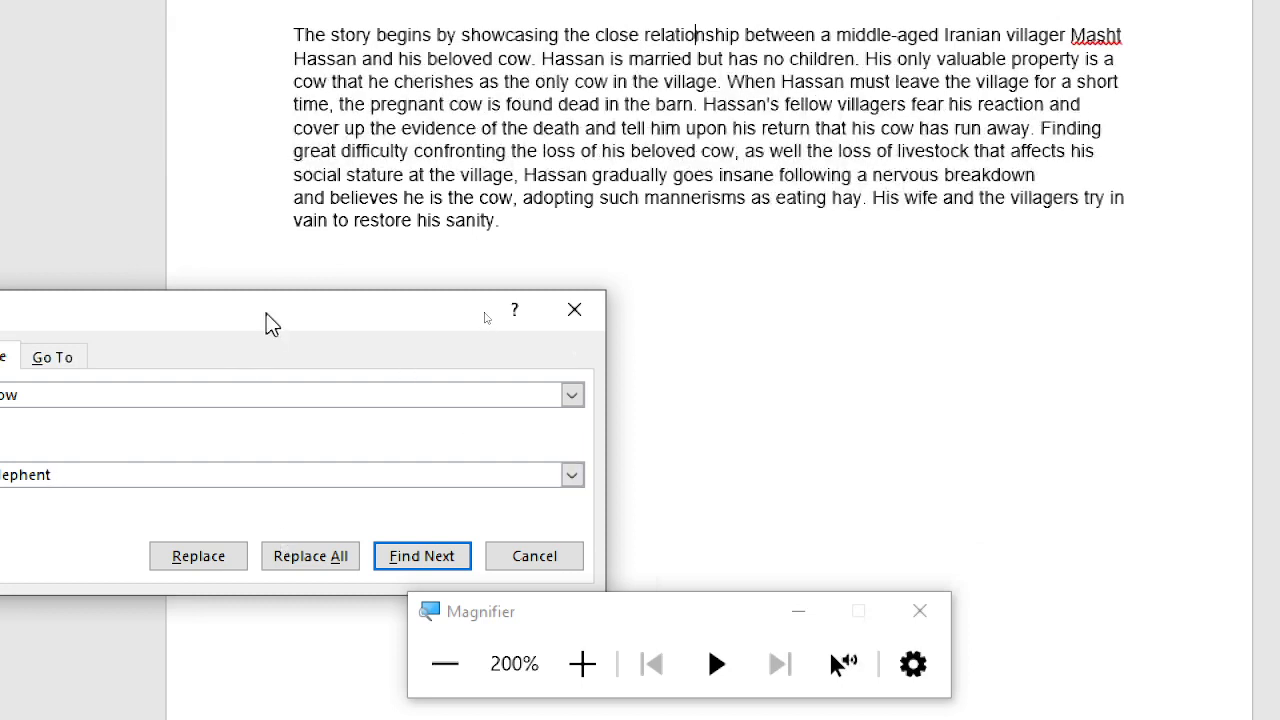
Reposition the Find and Replace dialog over the paragraph and return the screen magnification to 100%
{"action": "left_click_drag", "start_coordinate": [266, 313], "coordinate": [698, 180]}
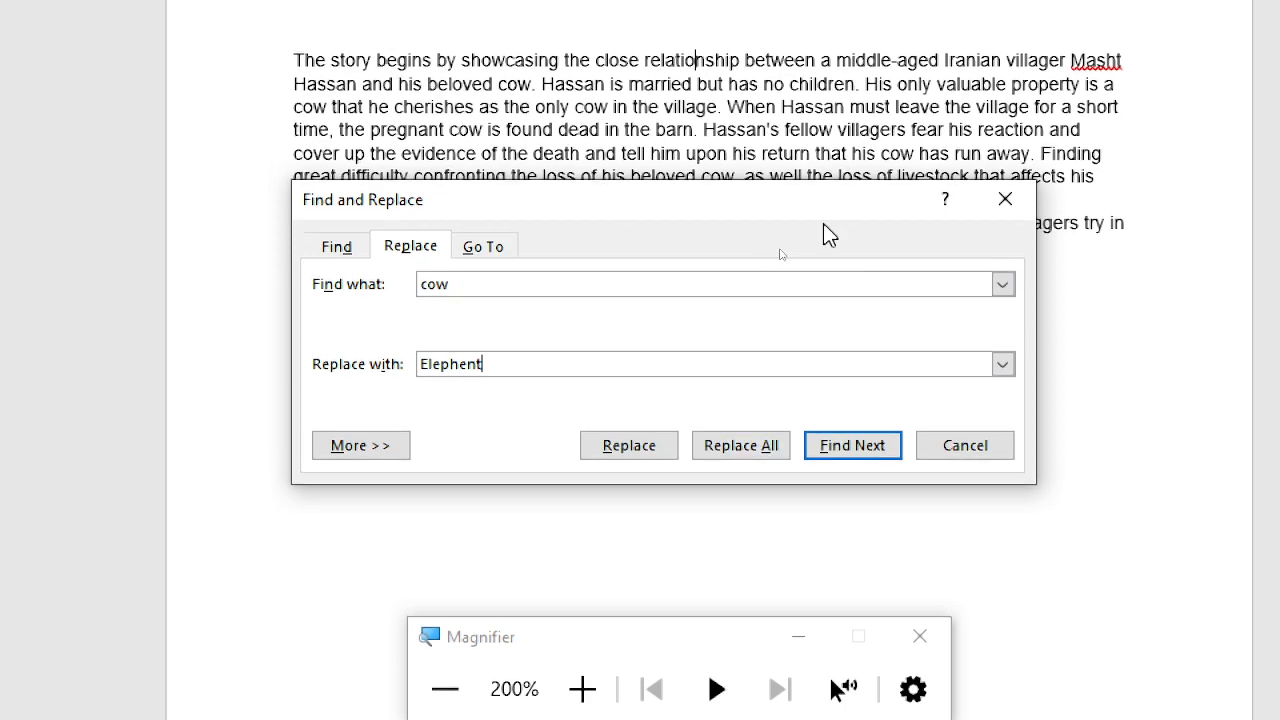
{"action": "left_click_drag", "start_coordinate": [823, 190], "coordinate": [888, 219]}
{"action": "left_click", "coordinate": [447, 603]}
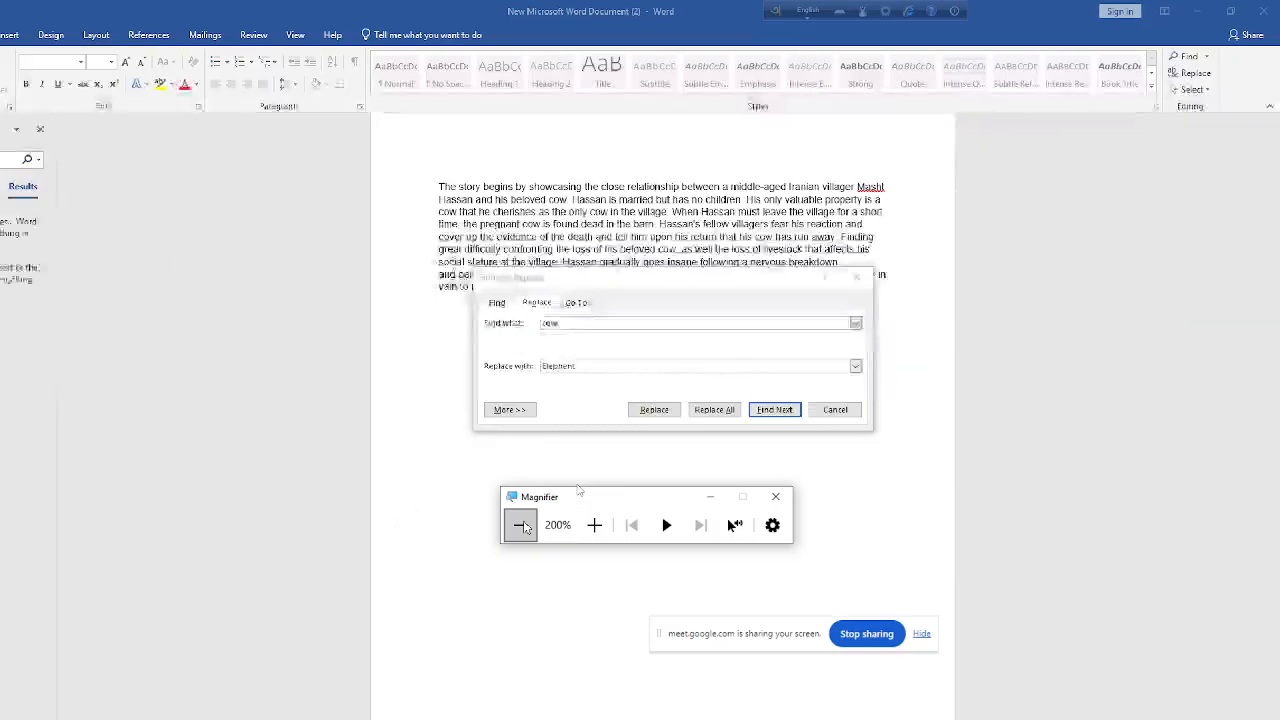
Search the document for "cow" to examine its highlighted occurrences in the paragraph
{"action": "left_click", "coordinate": [85, 148]}
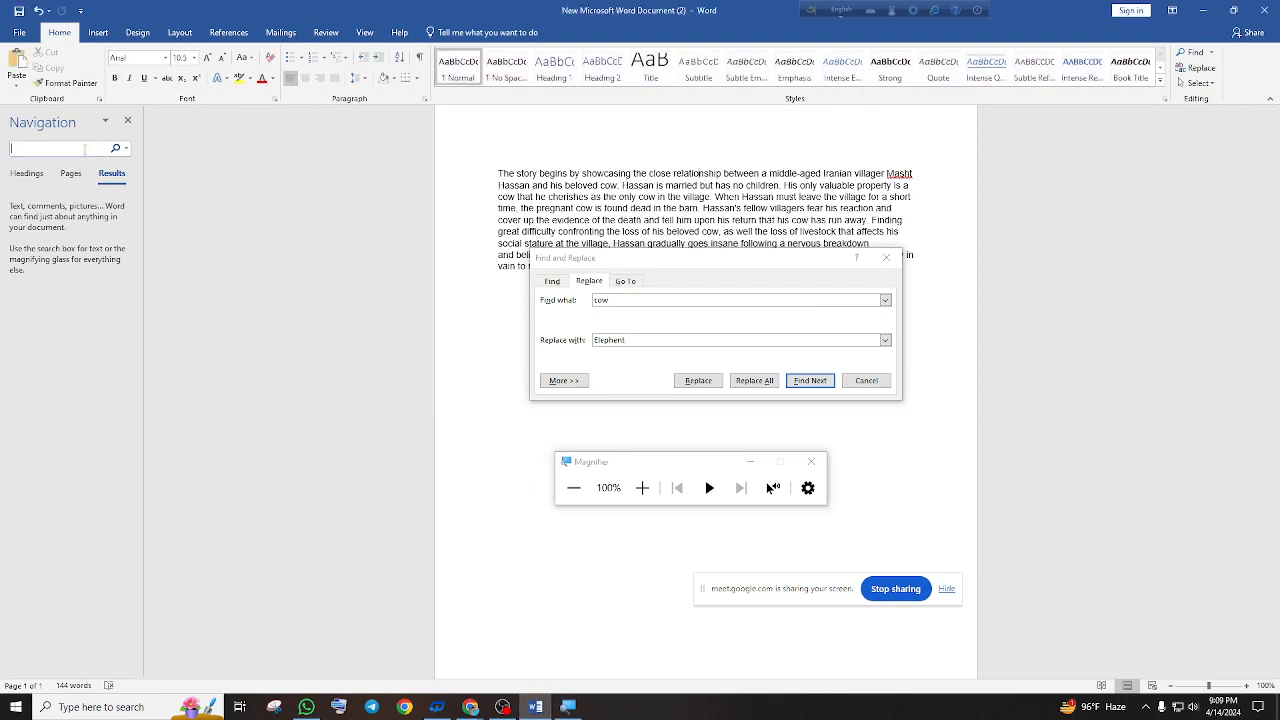
{"action": "type", "text": "cow"}
{"action": "key", "text": "Return"}
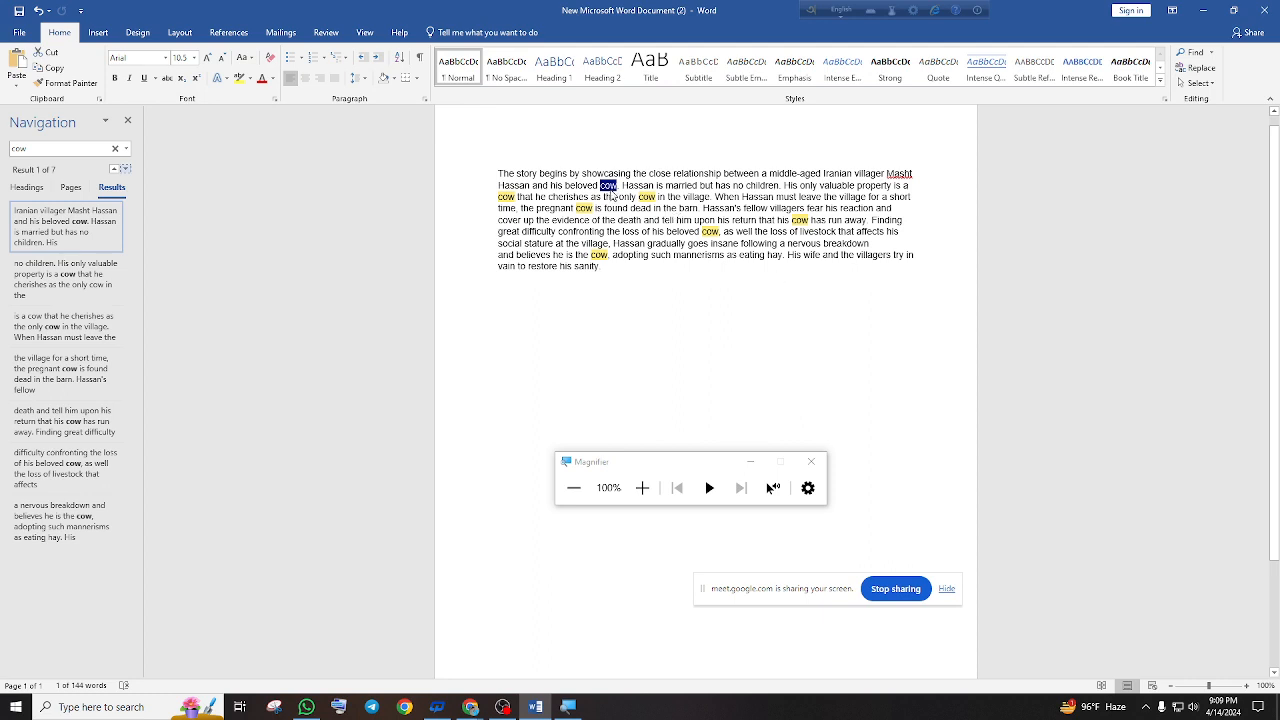
Replace every "cow" in the document with "elephant" and close the Find and Replace dialog
{"action": "key", "text": "ctrl+h"}
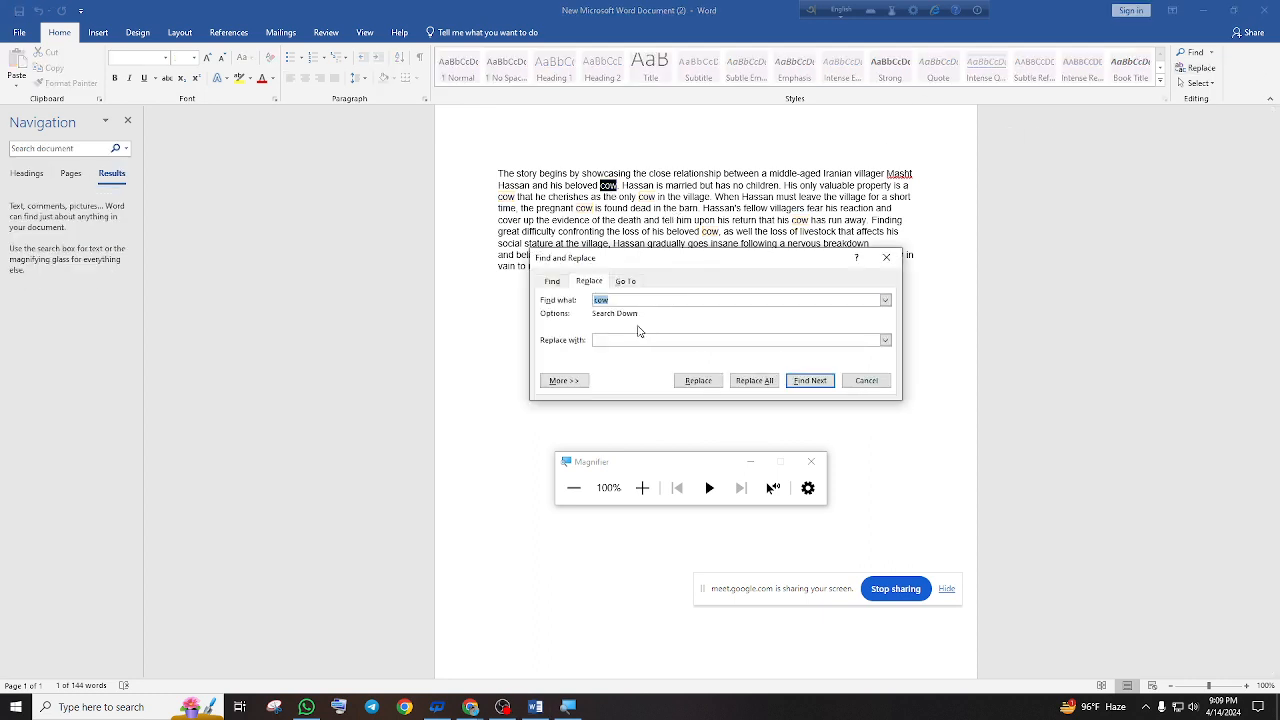
{"action": "left_click", "coordinate": [626, 338]}
{"action": "type", "text": "elephant"}
{"action": "left_click", "coordinate": [754, 380]}
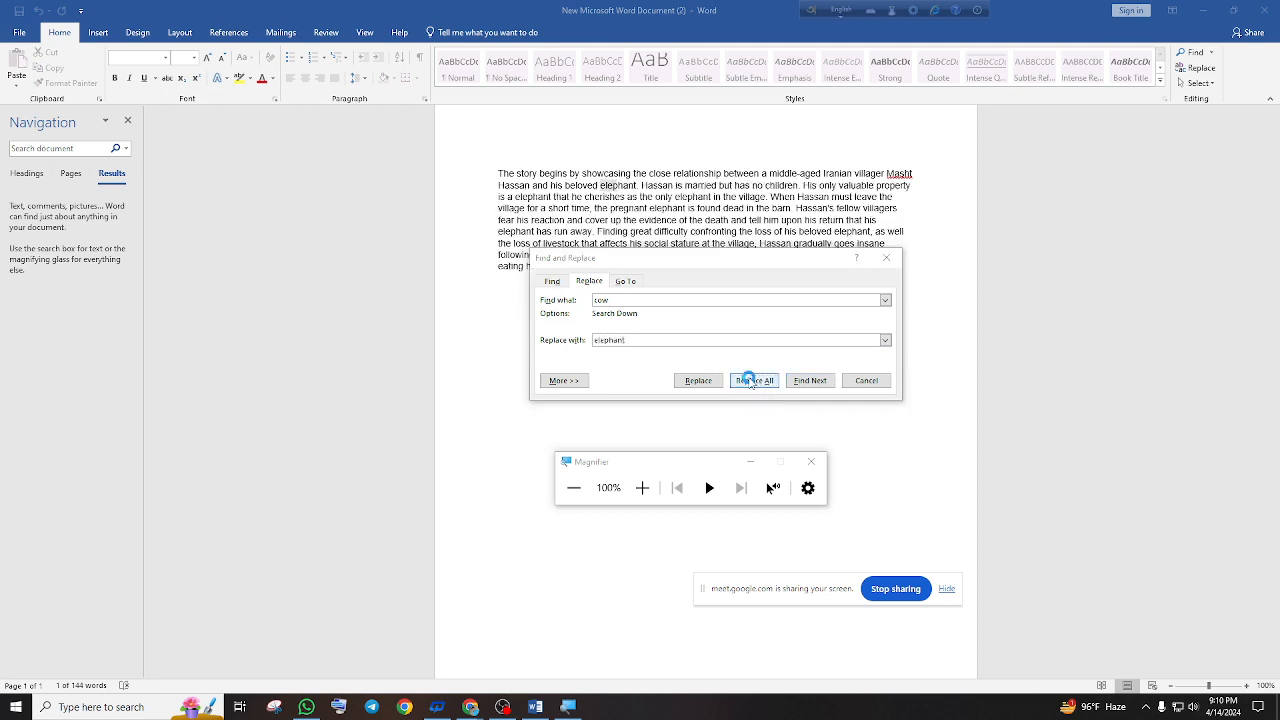
{"action": "left_click", "coordinate": [673, 391]}
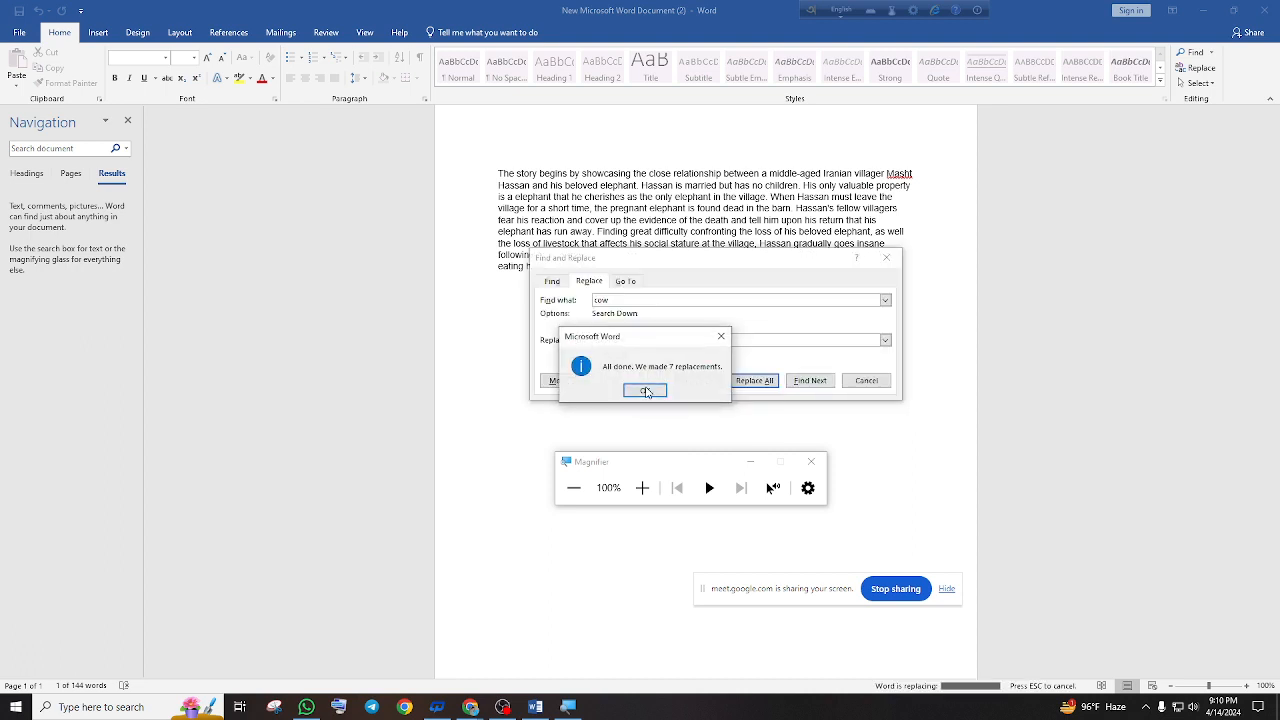
{"action": "left_click", "coordinate": [651, 391]}
{"action": "left_click", "coordinate": [886, 257]}
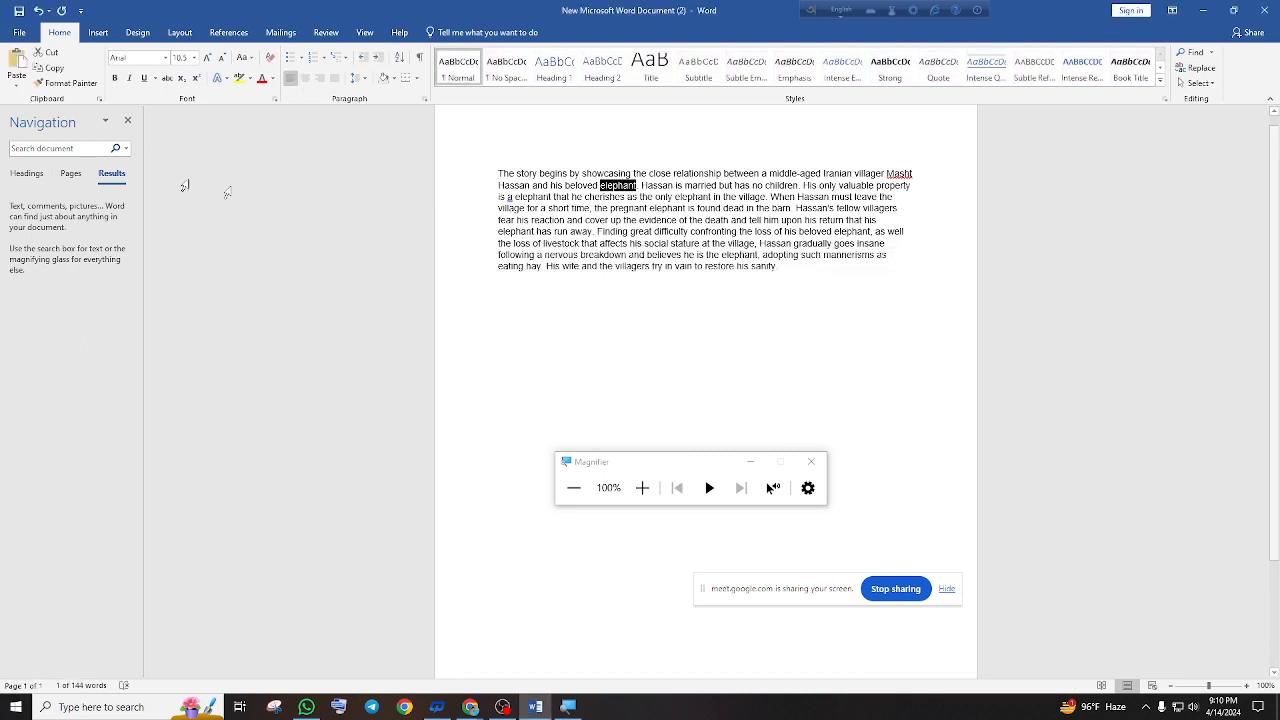
Search the document for "elephant" to check the replaced words, and close the Navigation pane
{"action": "right_click", "coordinate": [620, 188]}
{"action": "left_click", "coordinate": [643, 212]}
{"action": "left_click", "coordinate": [68, 148]}
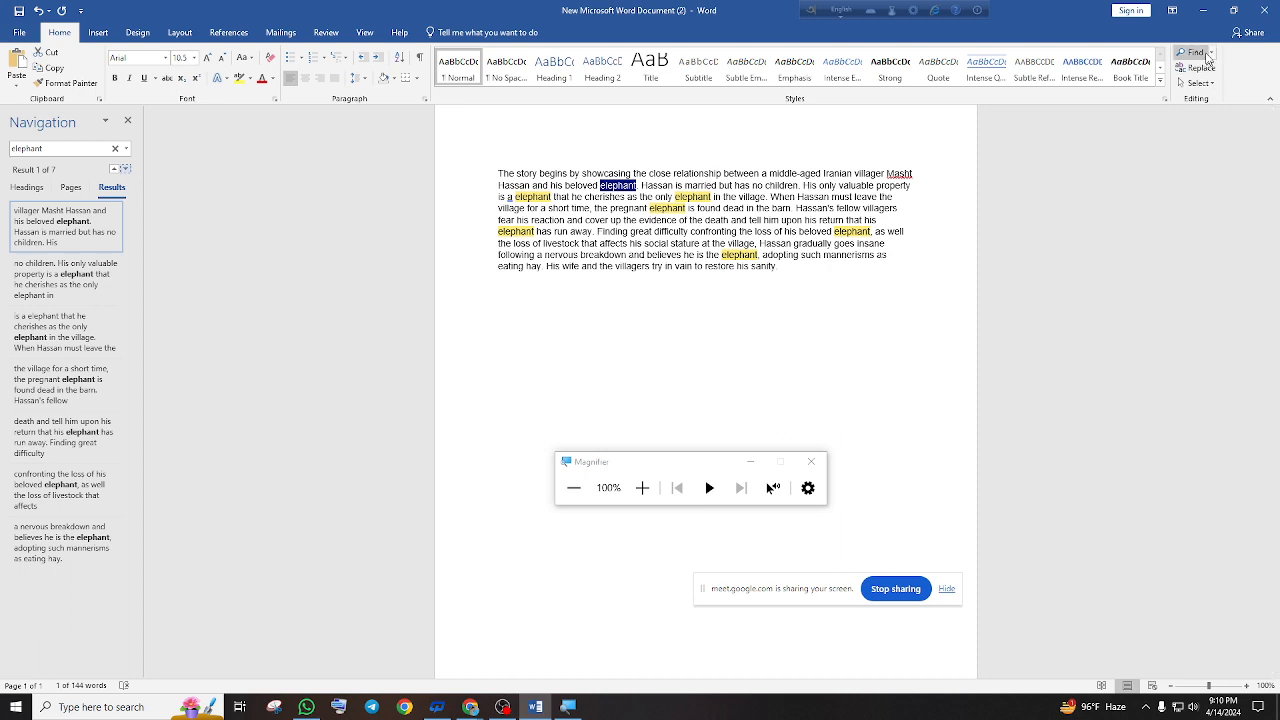
{"action": "left_click", "coordinate": [743, 266]}
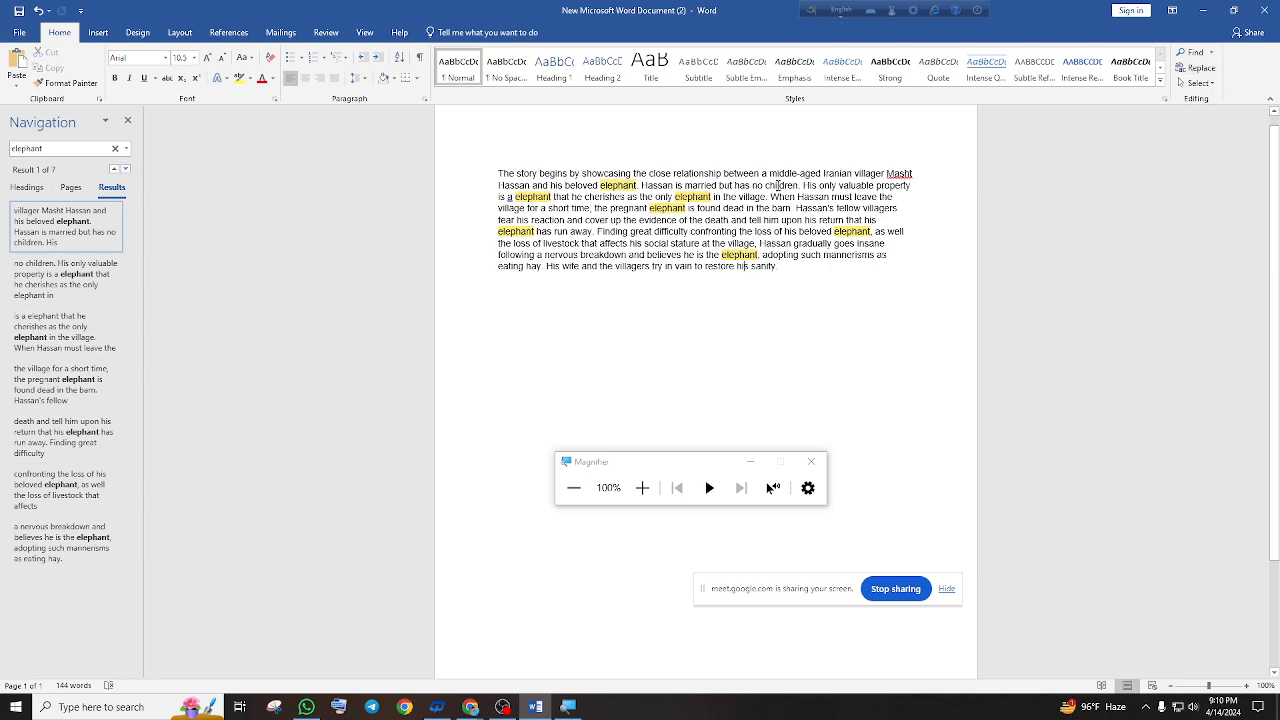
{"action": "left_click", "coordinate": [127, 120]}
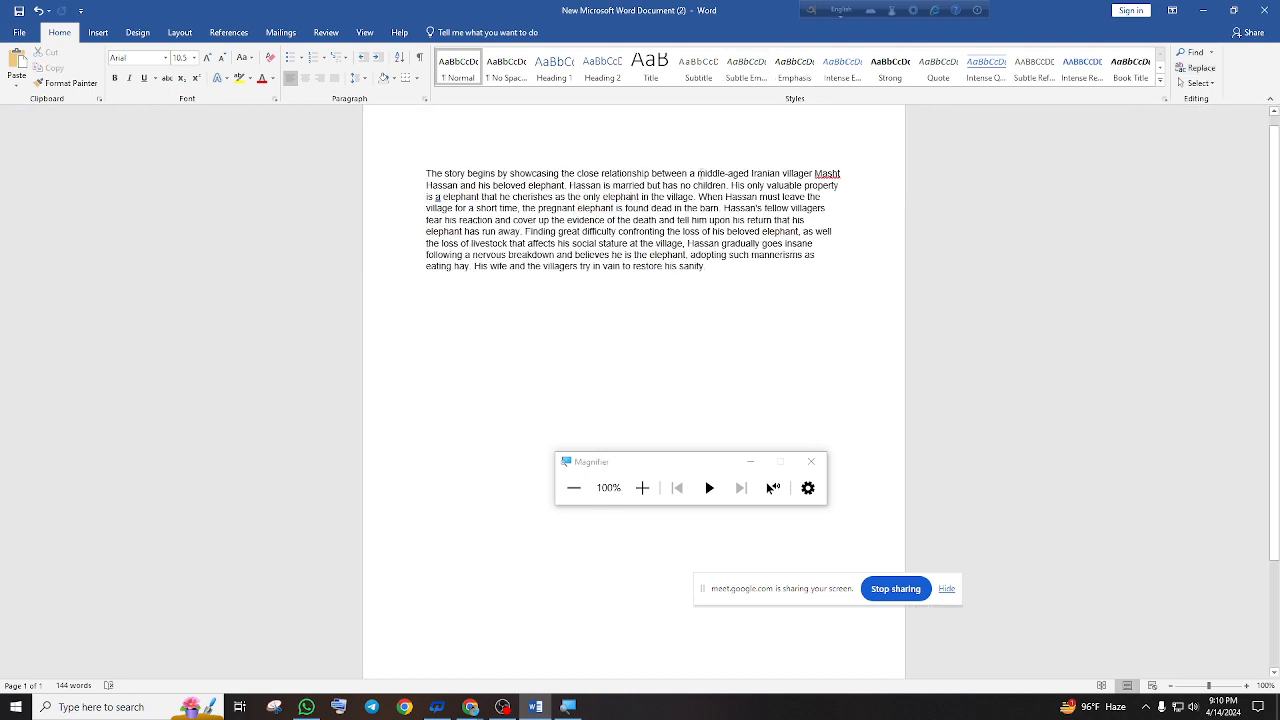
Switch to Chrome, search Google for "ponnobd" in a new tab and open the Ponnobd Electronics website
{"action": "mouse_move", "coordinate": [470, 707]}
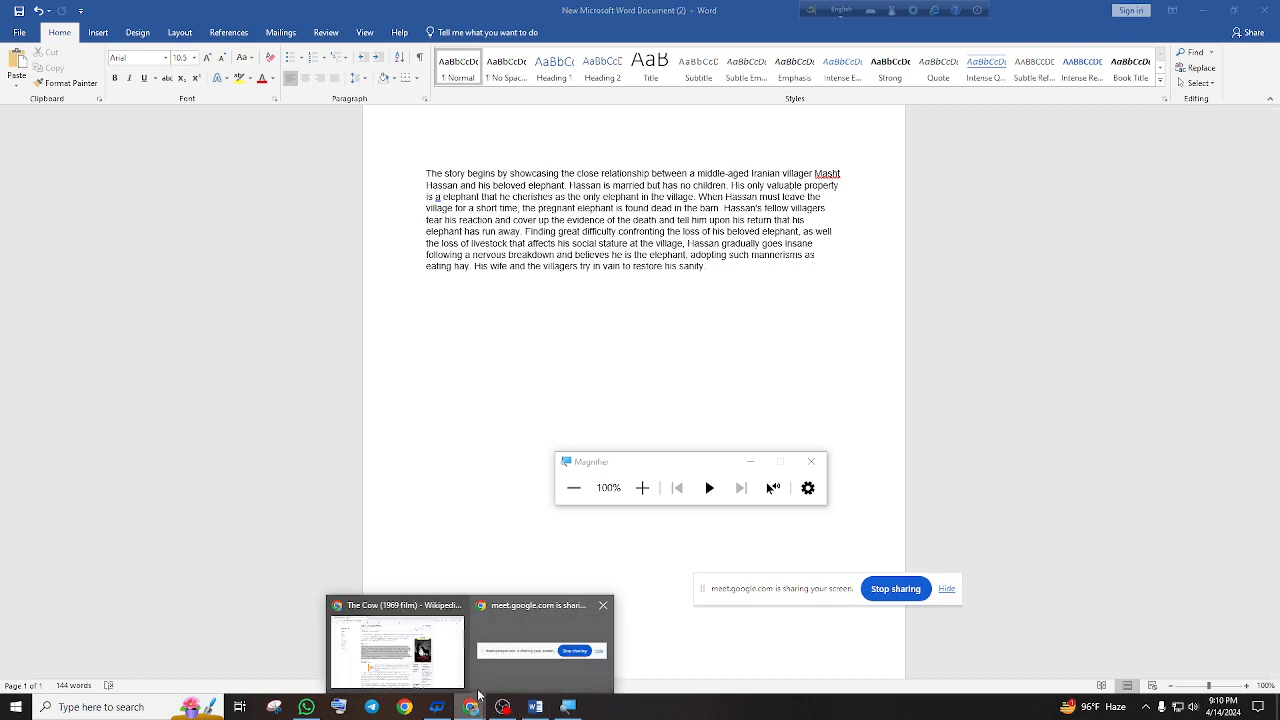
{"action": "left_click", "coordinate": [418, 668]}
{"action": "key", "text": "ctrl+t"}
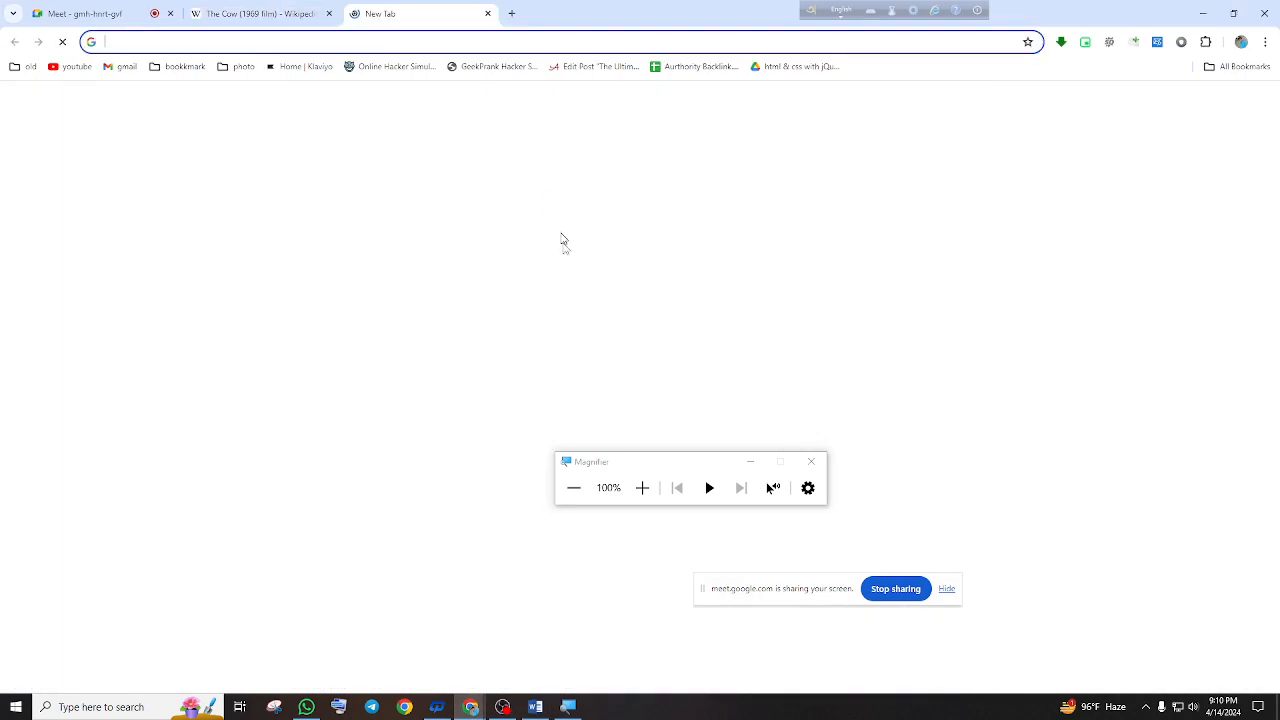
{"action": "left_click", "coordinate": [594, 300]}
{"action": "type", "text": "p"}
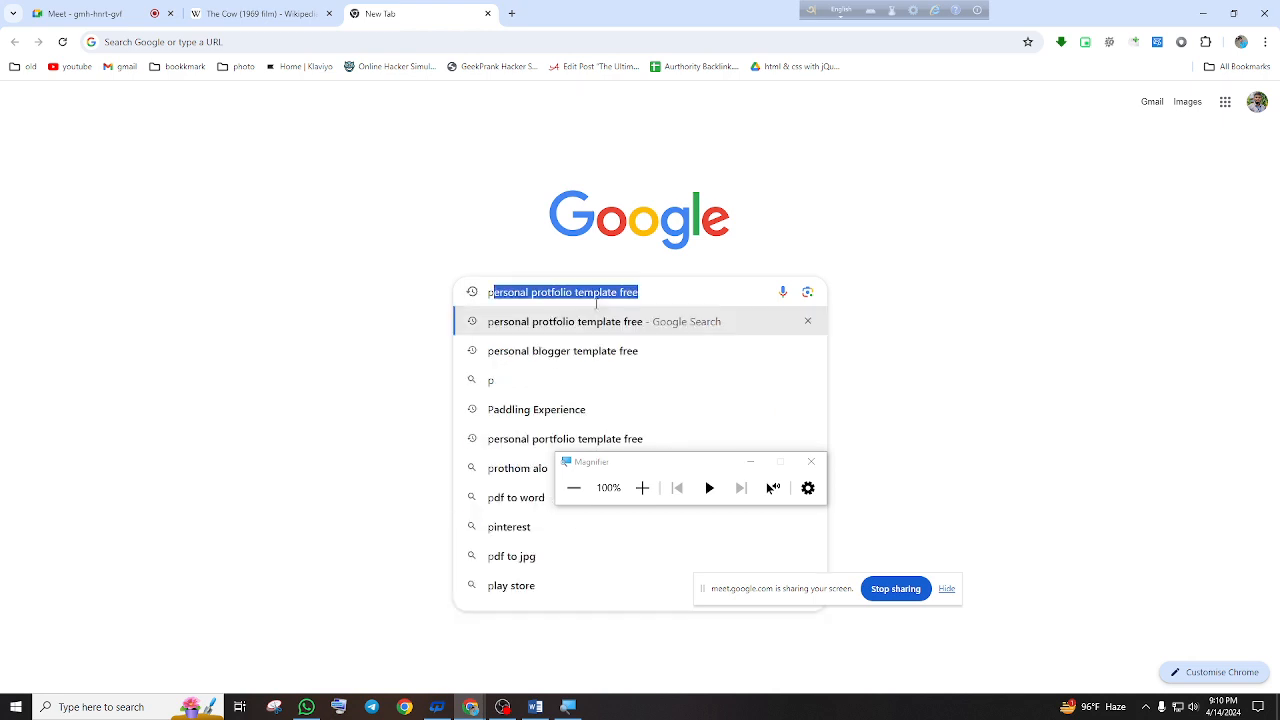
{"action": "type", "text": "onnobd"}
{"action": "key", "text": "Return"}
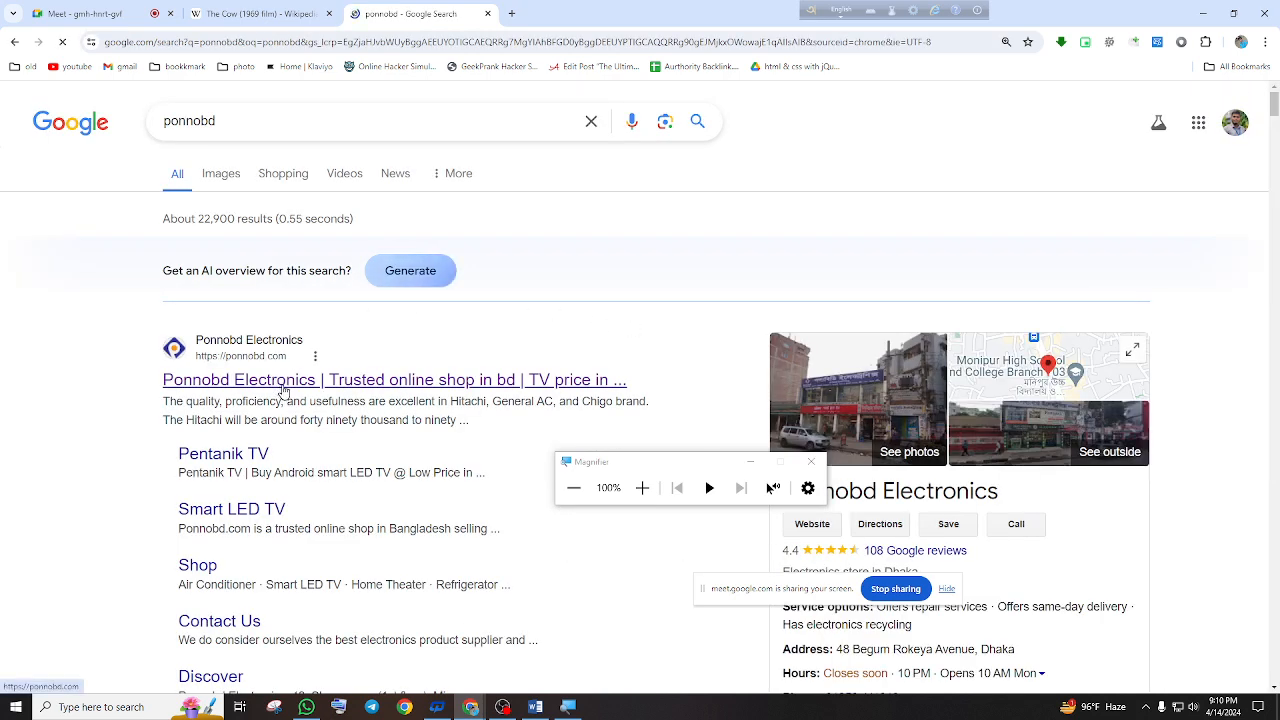
{"action": "left_click", "coordinate": [283, 391]}
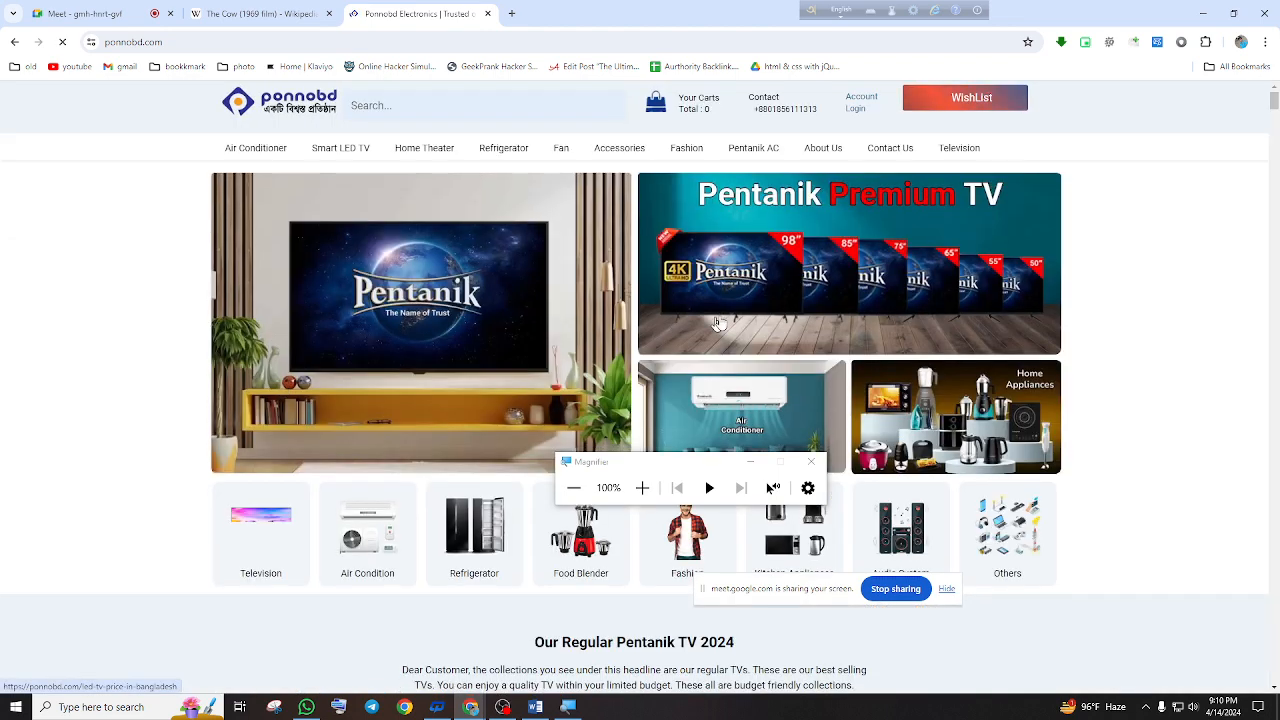
Browse the Ponnobd home page's TV listings and open the Kitchen Appliances page to look through its products
{"action": "scroll", "coordinate": [680, 328], "scroll_direction": "down", "scroll_amount": 10}
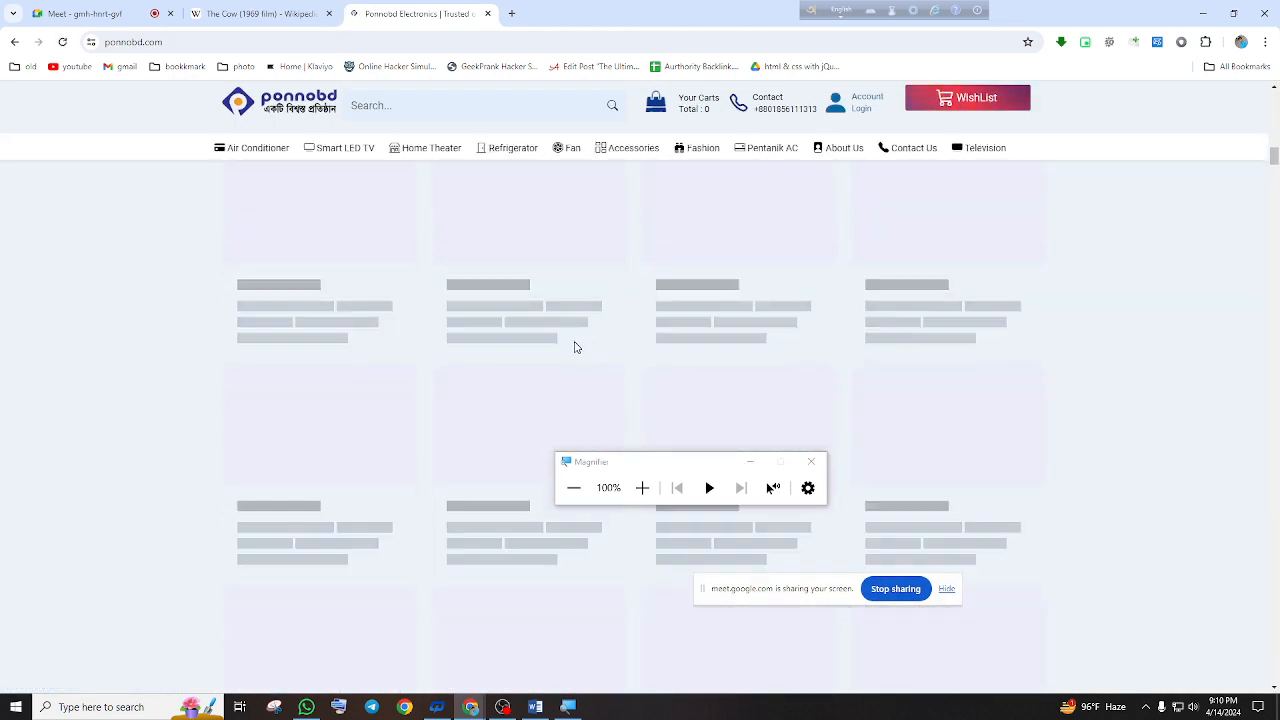
{"action": "scroll", "coordinate": [577, 347], "scroll_direction": "down", "scroll_amount": 15}
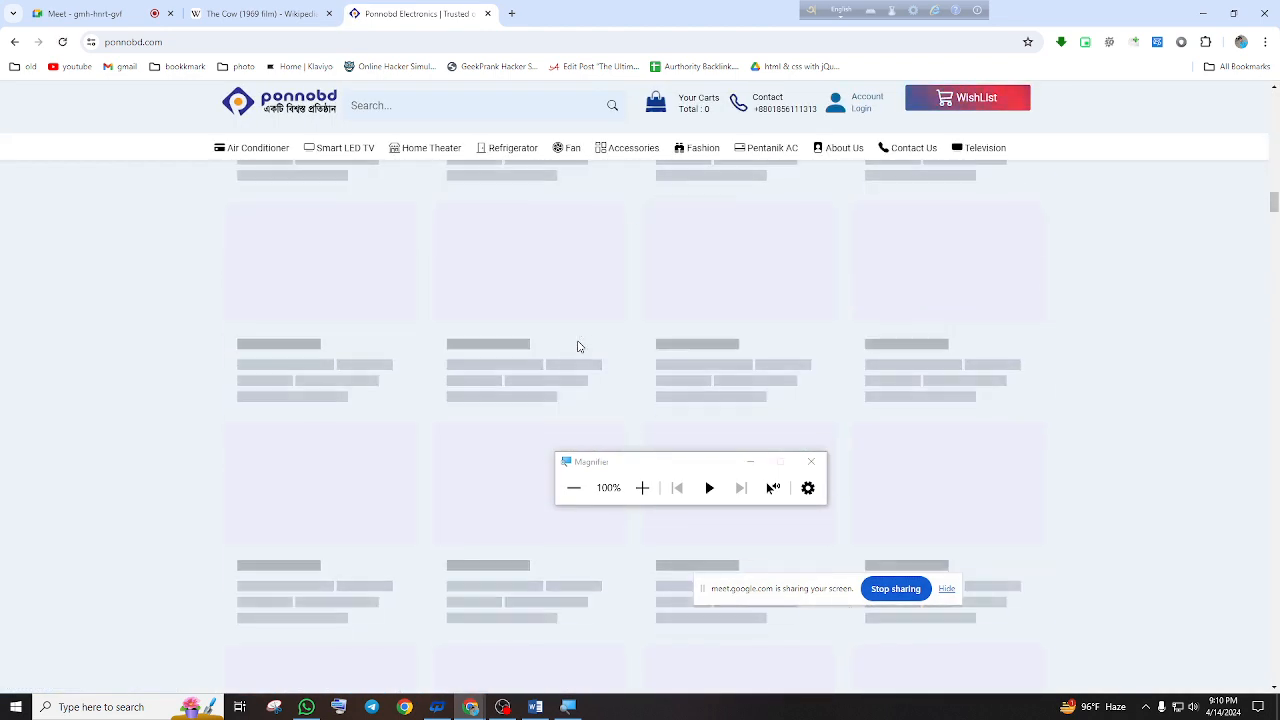
{"action": "mouse_move", "coordinate": [447, 153]}
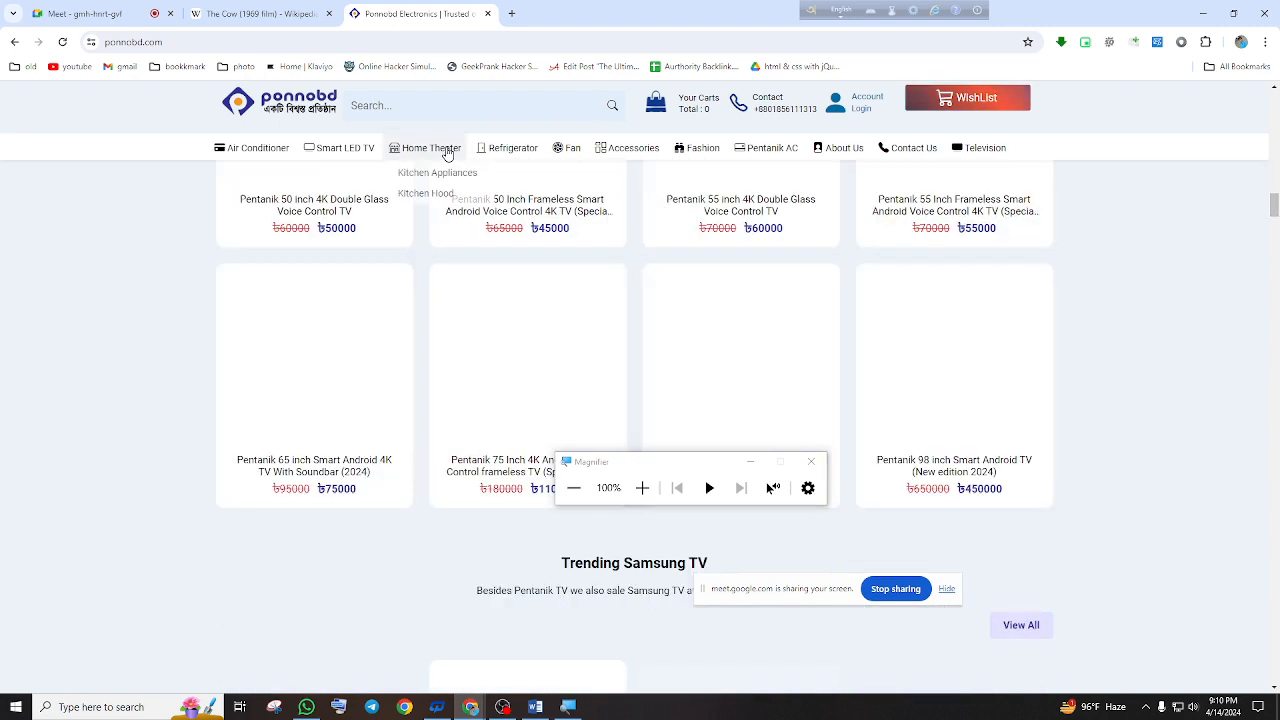
{"action": "left_click", "coordinate": [486, 150]}
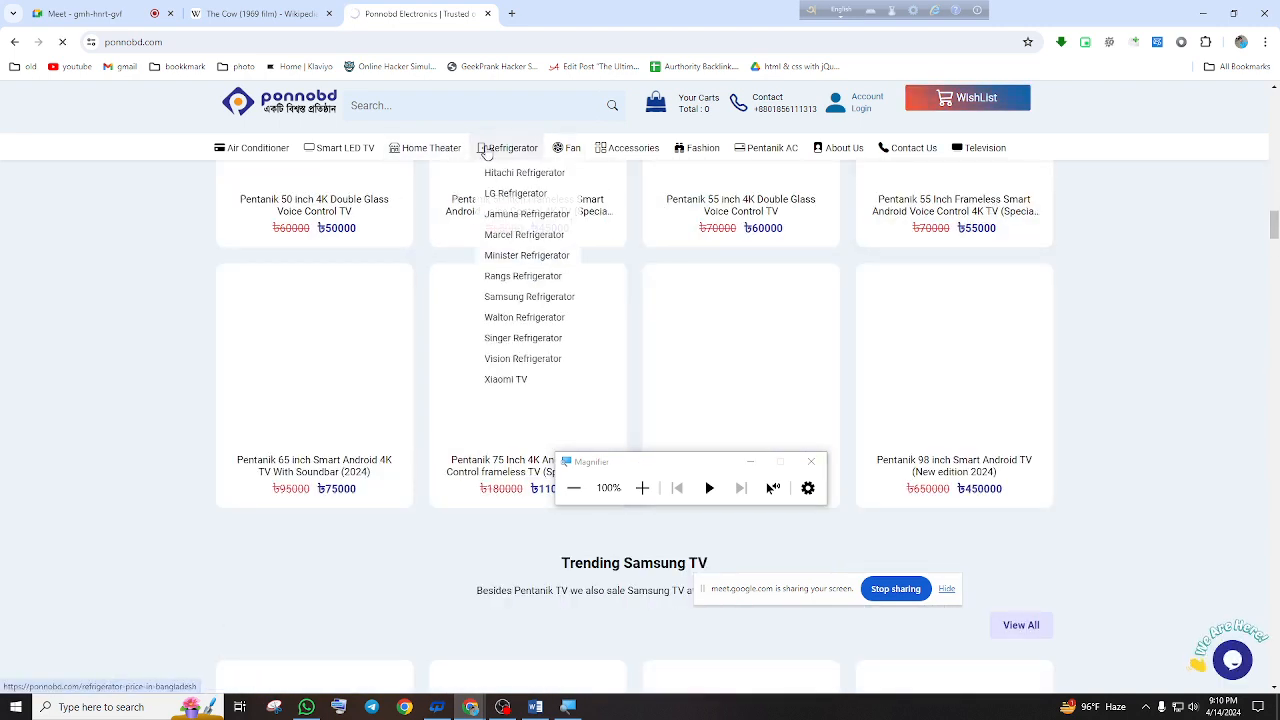
{"action": "scroll", "coordinate": [450, 303], "scroll_direction": "down", "scroll_amount": 3}
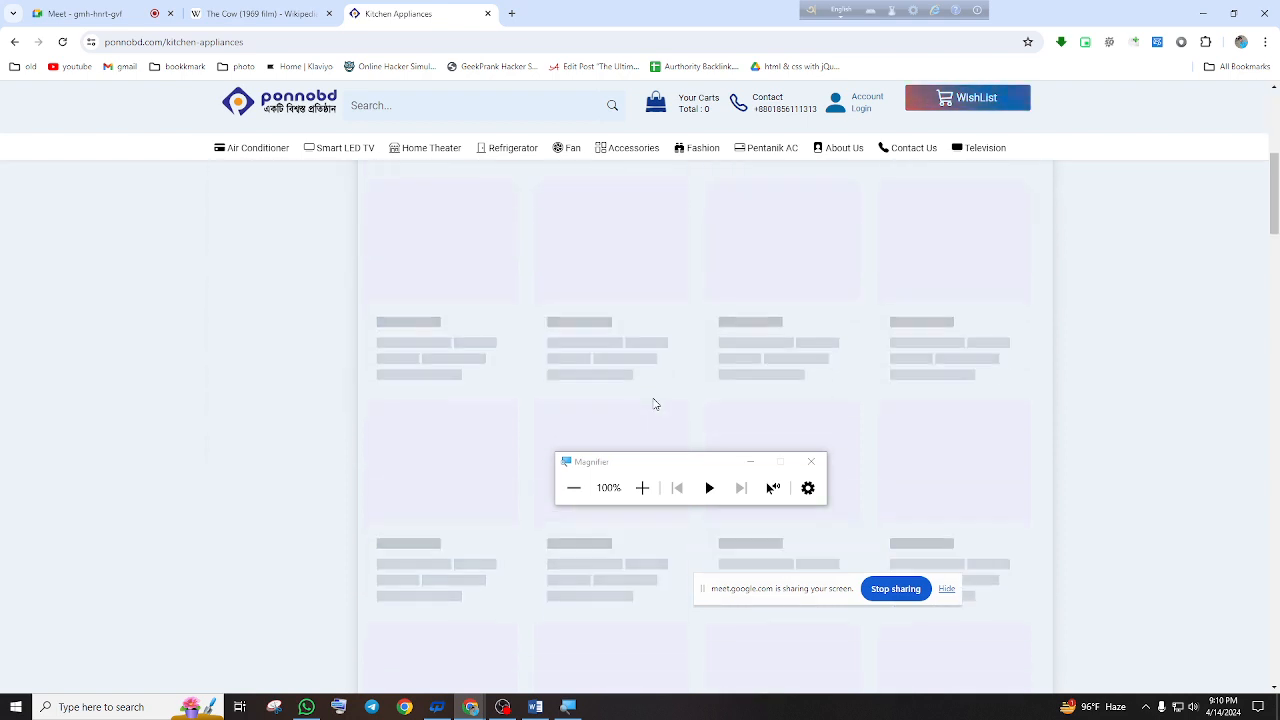
Open the Pentanik 24 Inch TV page, examine its products and description, and move the Magnifier window aside
{"action": "mouse_move", "coordinate": [336, 146]}
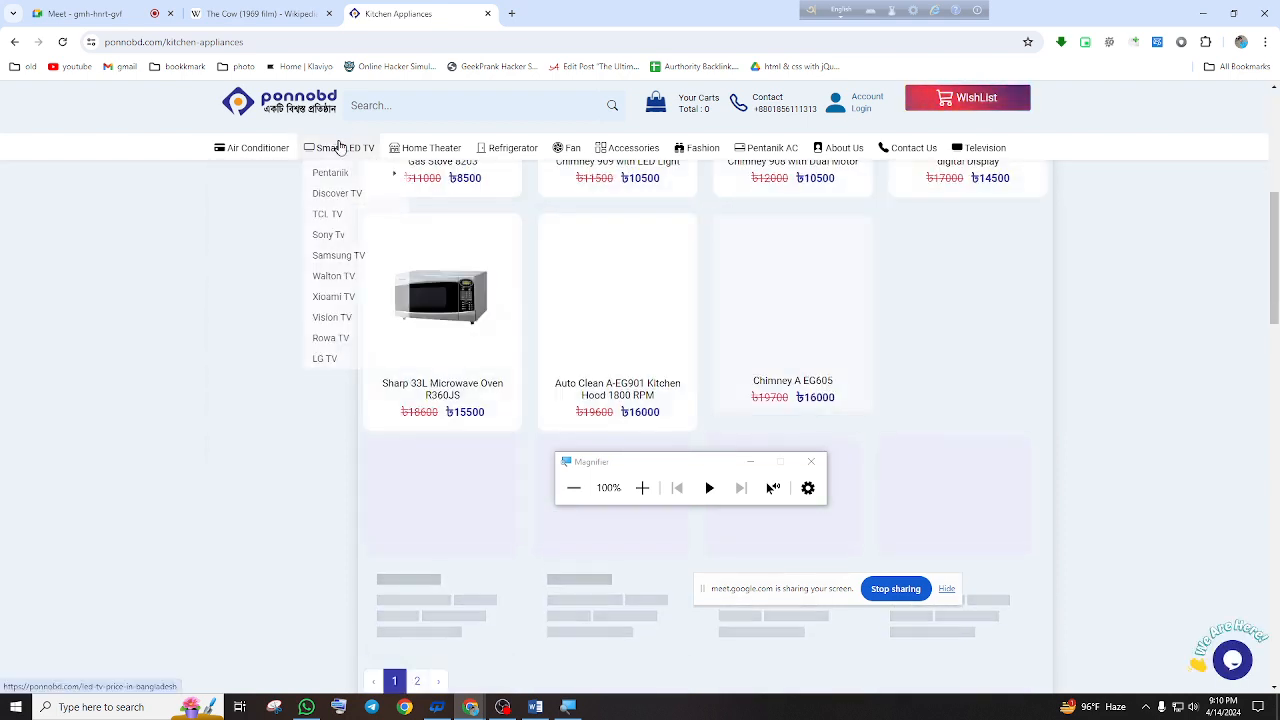
{"action": "mouse_move", "coordinate": [366, 176]}
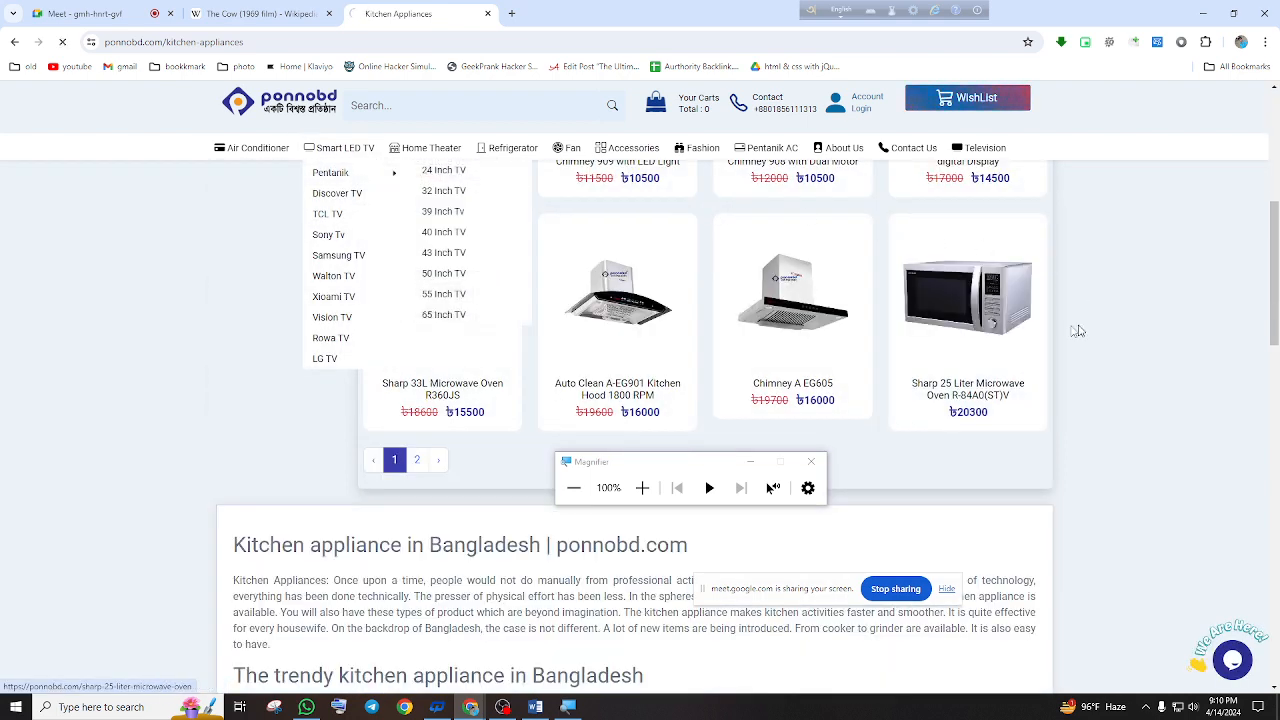
{"action": "scroll", "coordinate": [641, 336], "scroll_direction": "down", "scroll_amount": 4}
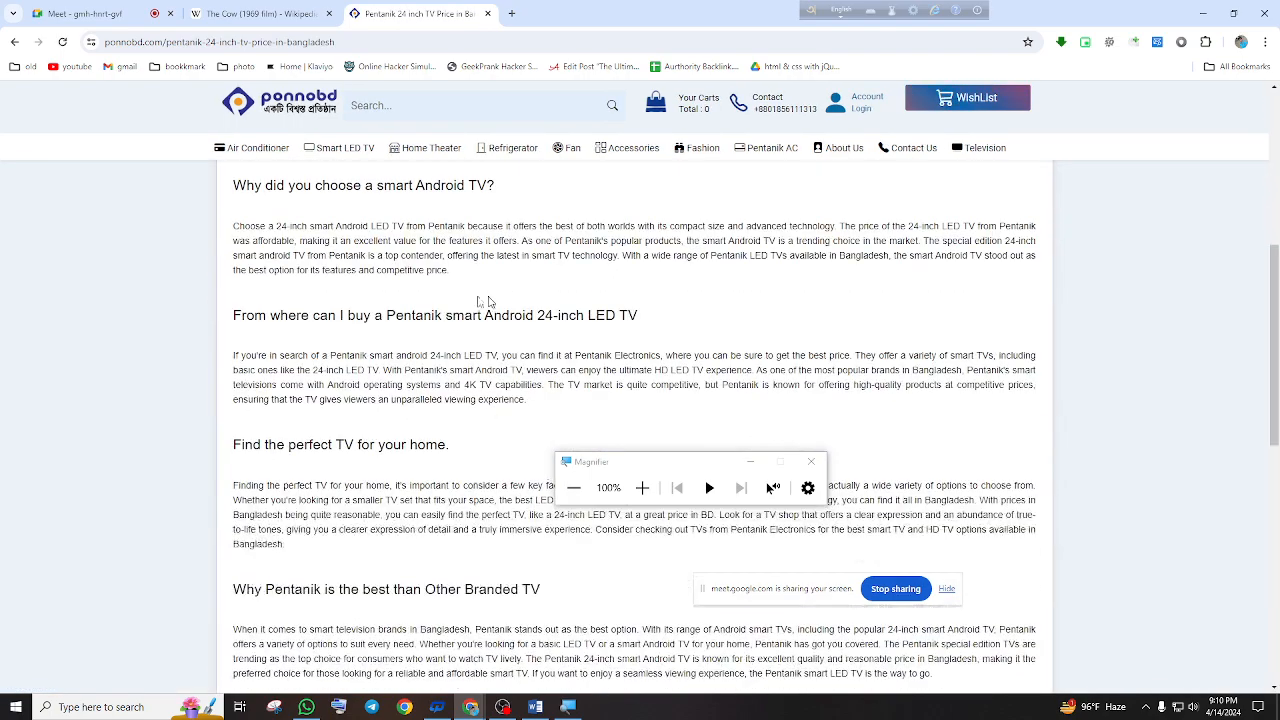
{"action": "left_click_drag", "start_coordinate": [705, 461], "coordinate": [1057, 327]}
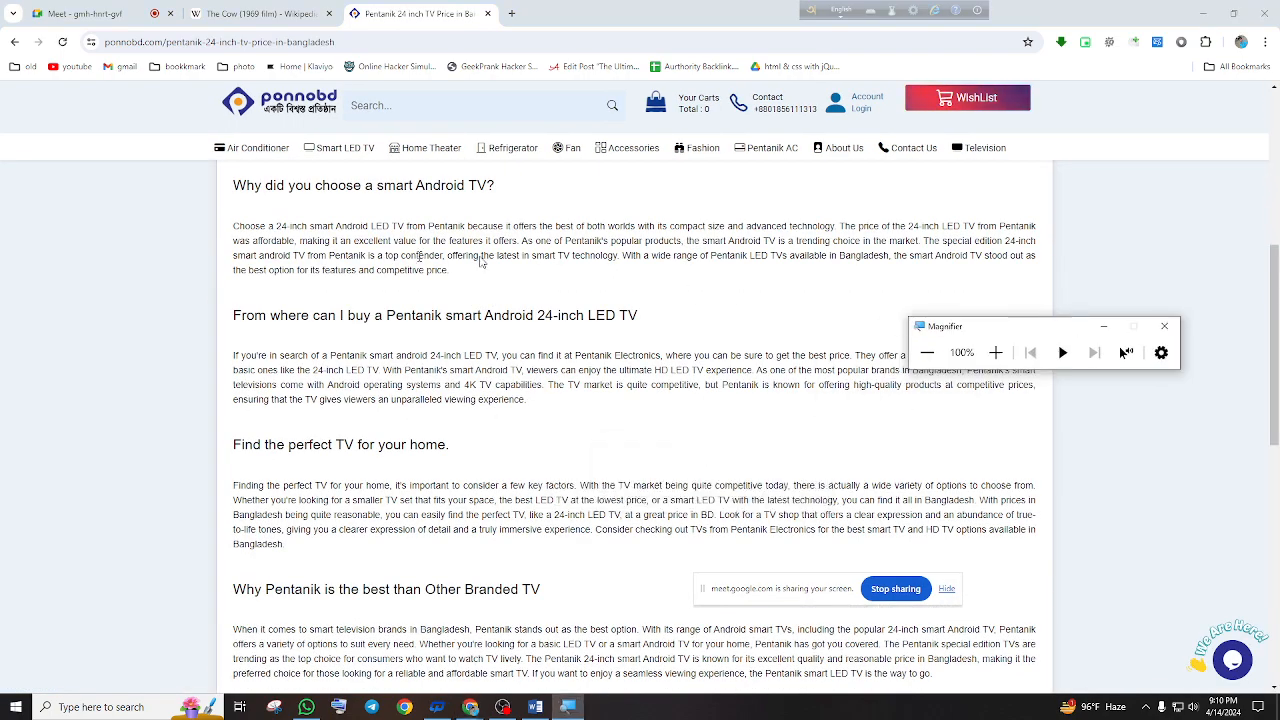
{"action": "scroll", "coordinate": [414, 258], "scroll_direction": "up", "scroll_amount": 4}
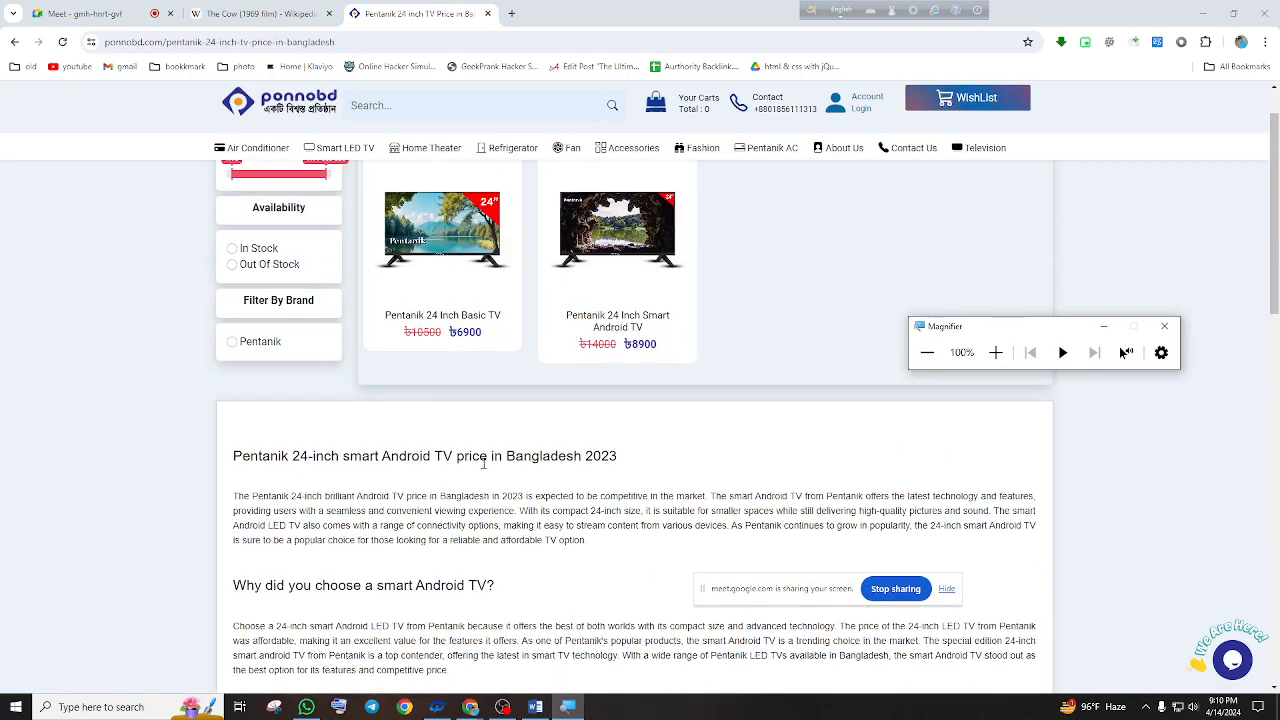
{"action": "scroll", "coordinate": [487, 459], "scroll_direction": "down", "scroll_amount": 1}
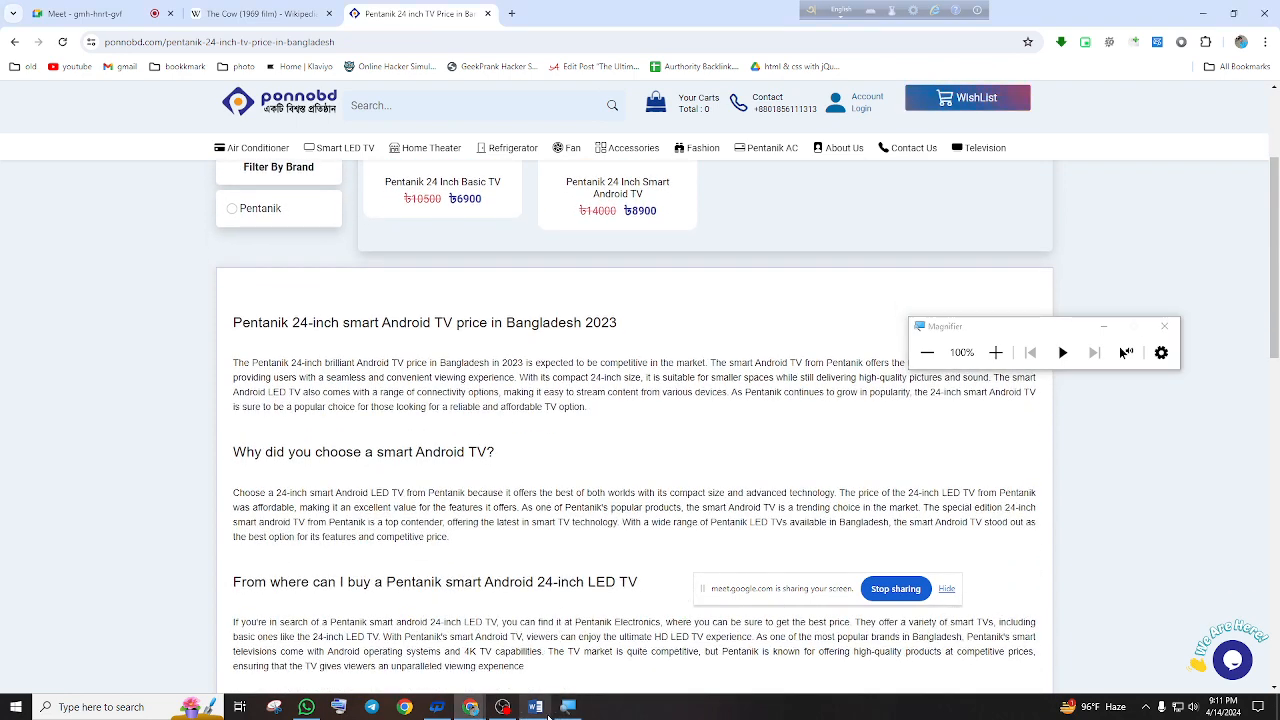
Switch to Word and break the paragraph into separate paragraphs after "relationship between" and after "Hassan is married but has"
{"action": "left_click", "coordinate": [535, 707]}
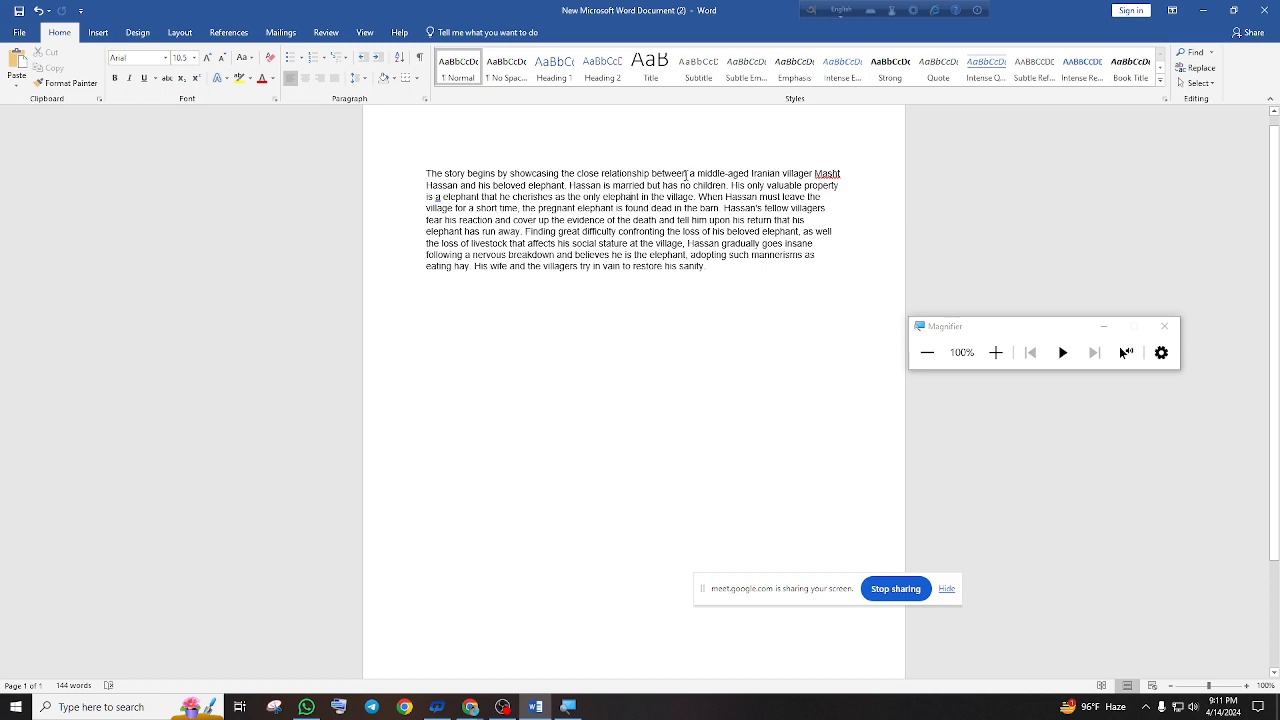
{"action": "key", "text": "Return"}
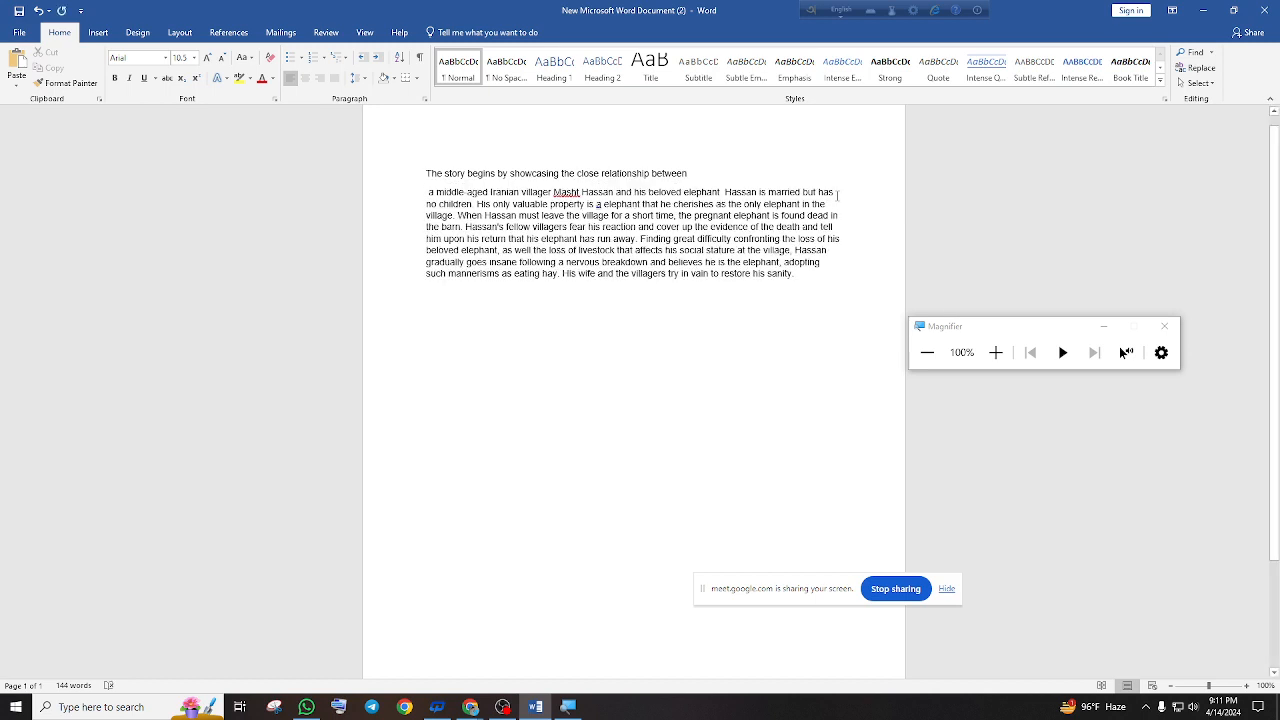
{"action": "key", "text": "Return"}
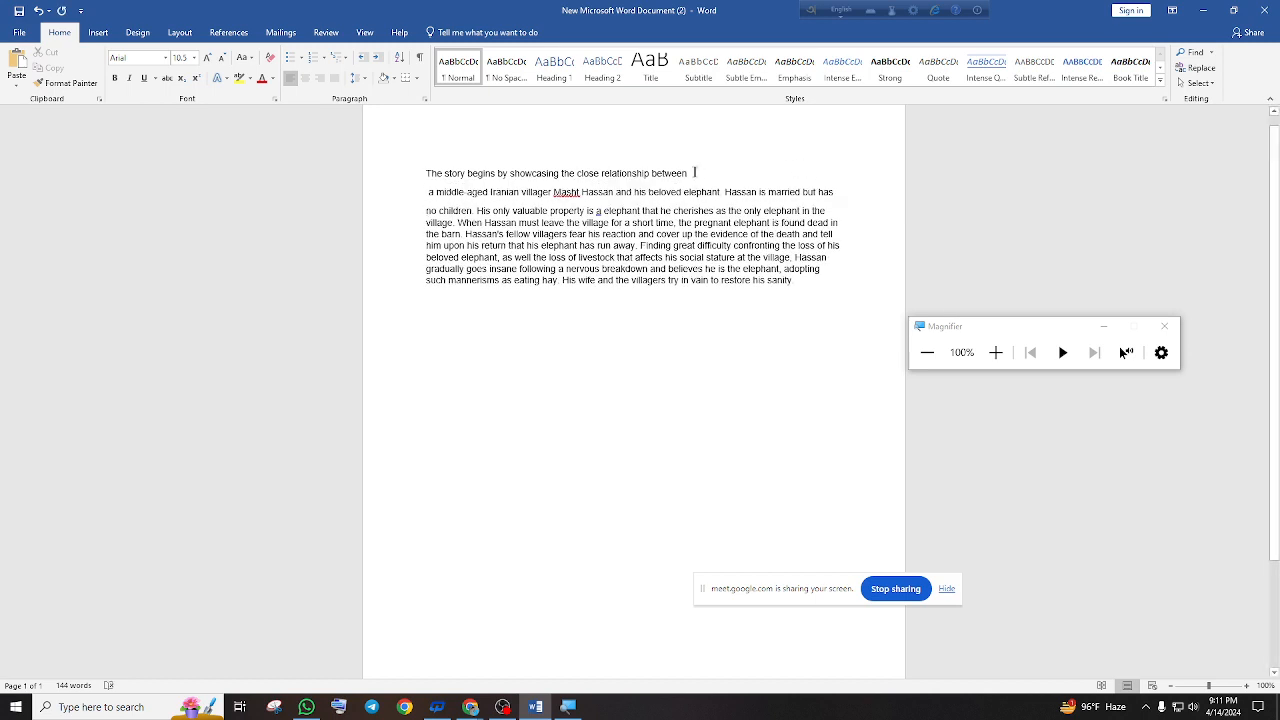
Apply the Heading 1 style to the first line and Heading 2 to the second paragraph
{"action": "left_click", "coordinate": [558, 78]}
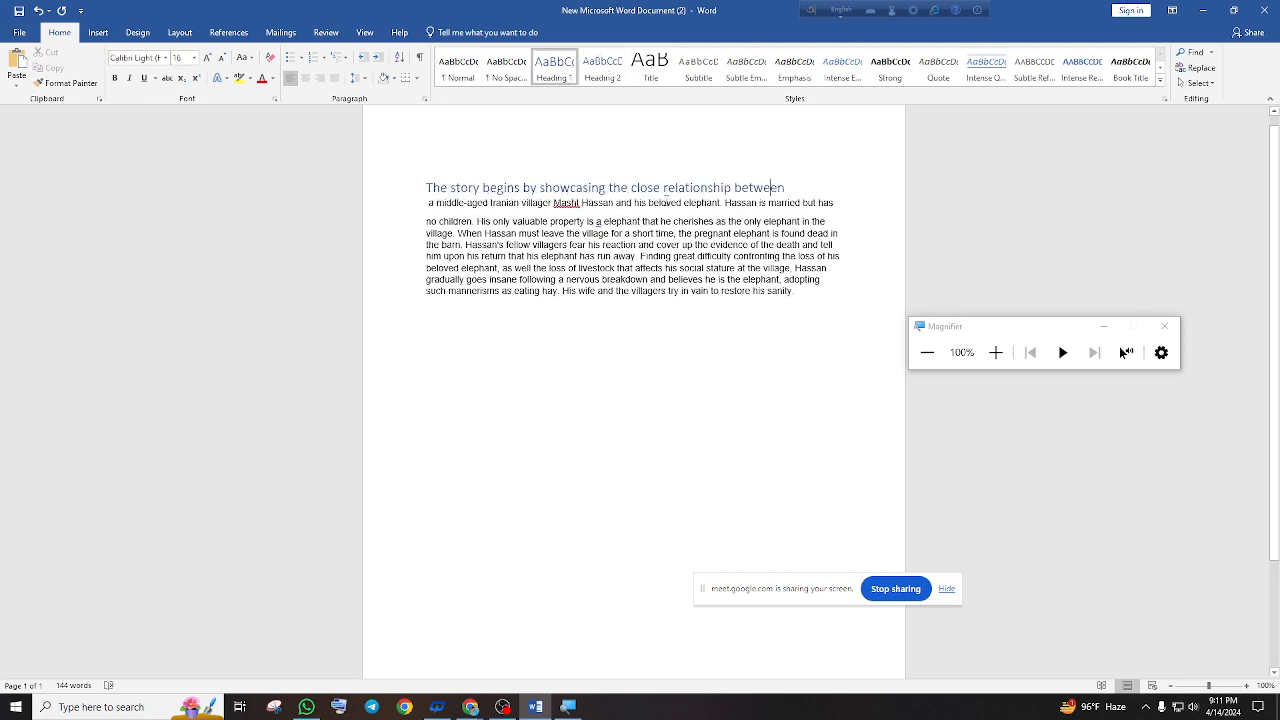
{"action": "left_click", "coordinate": [668, 203]}
{"action": "left_click", "coordinate": [603, 76]}
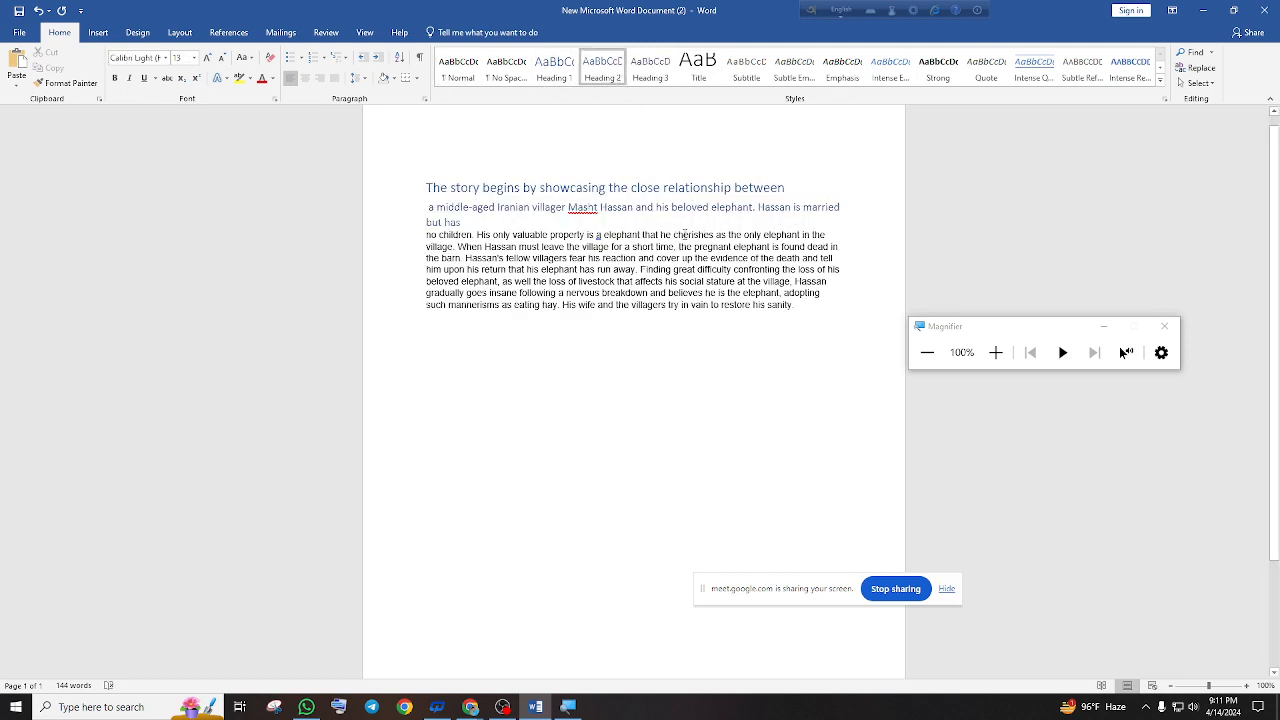
{"action": "left_click", "coordinate": [684, 234]}
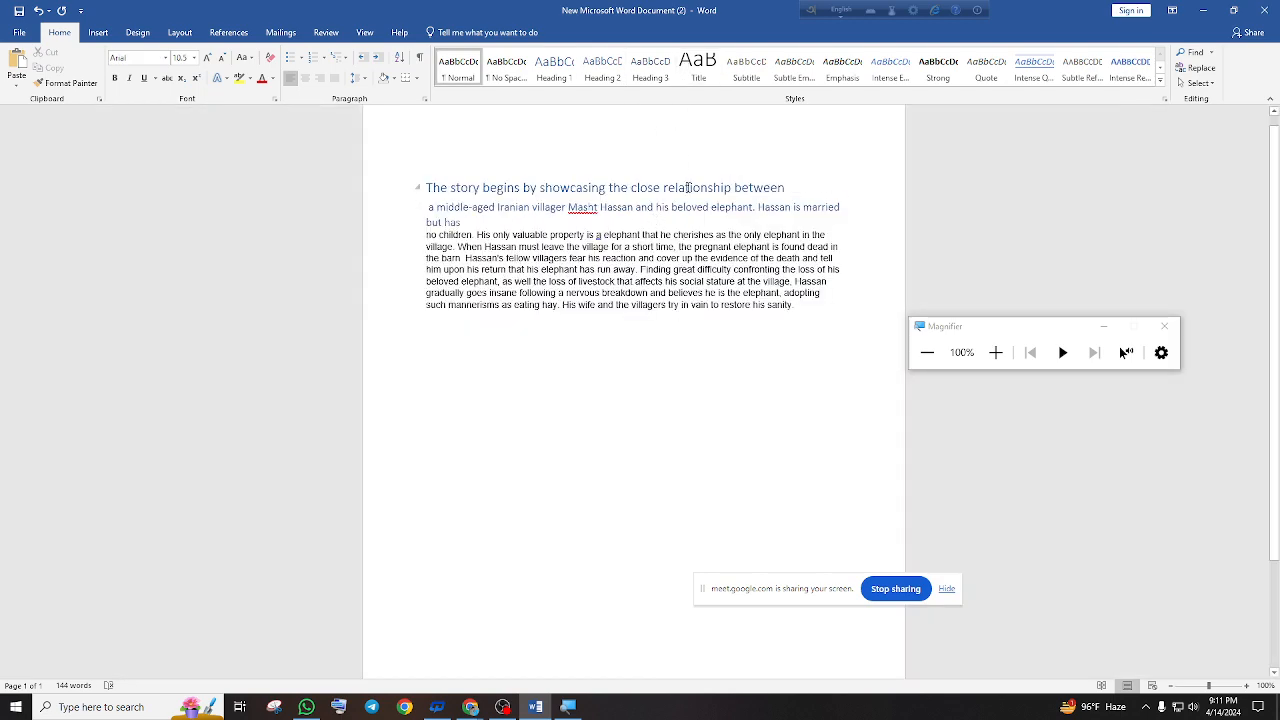
Try the Title, Subtitle, Heading 3, Heading 2 and Heading 4 styles on the first line
{"action": "left_click", "coordinate": [688, 187]}
{"action": "left_click", "coordinate": [698, 68]}
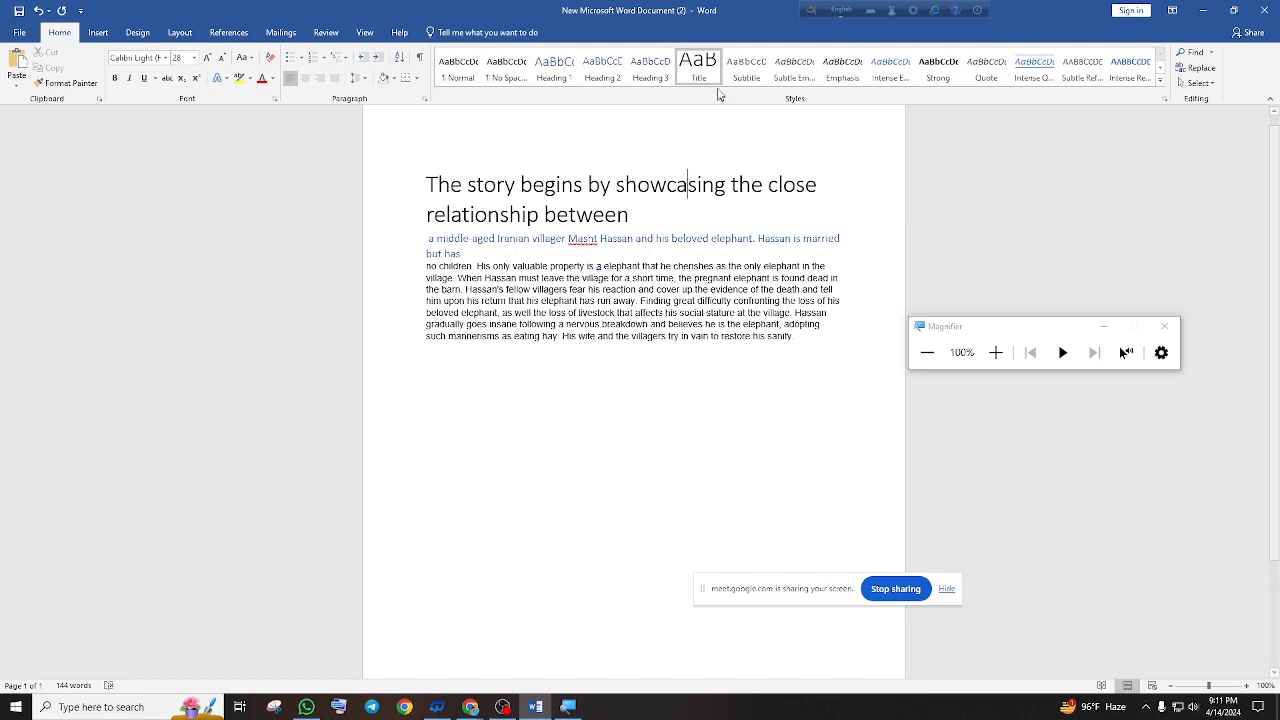
{"action": "left_click", "coordinate": [746, 70]}
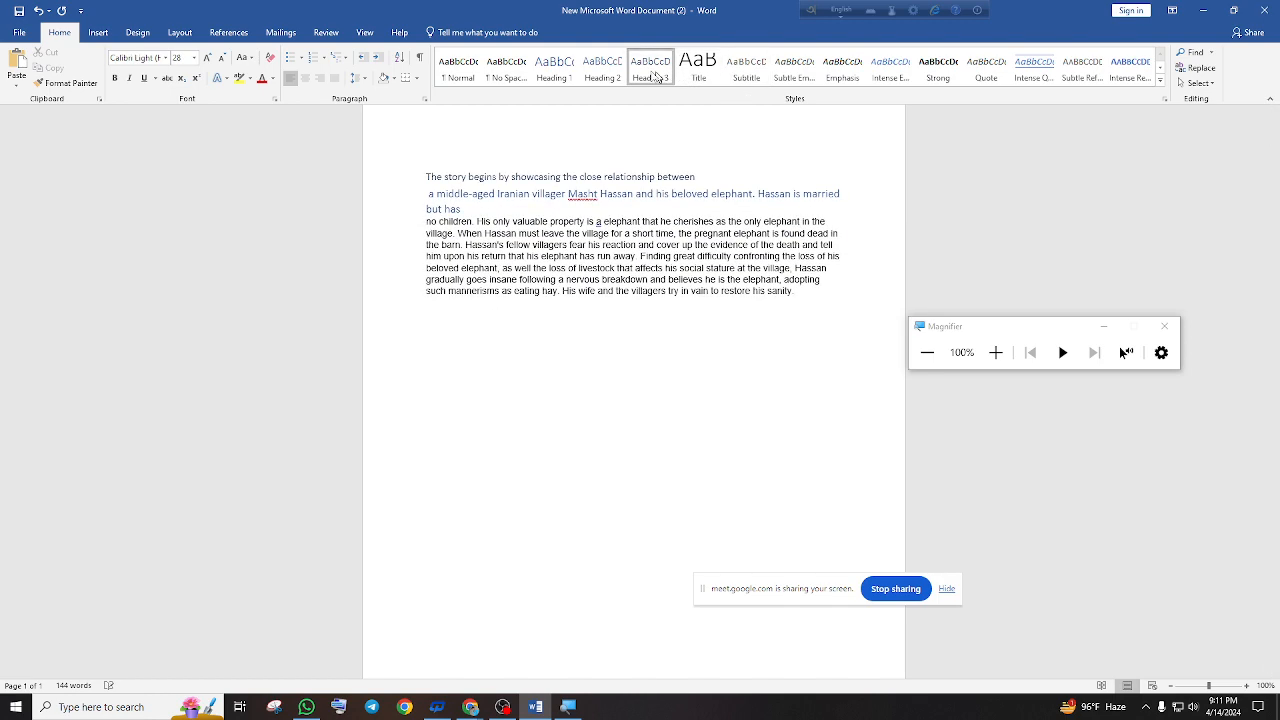
{"action": "left_click", "coordinate": [656, 79]}
{"action": "left_click", "coordinate": [608, 78]}
{"action": "left_click", "coordinate": [698, 78]}
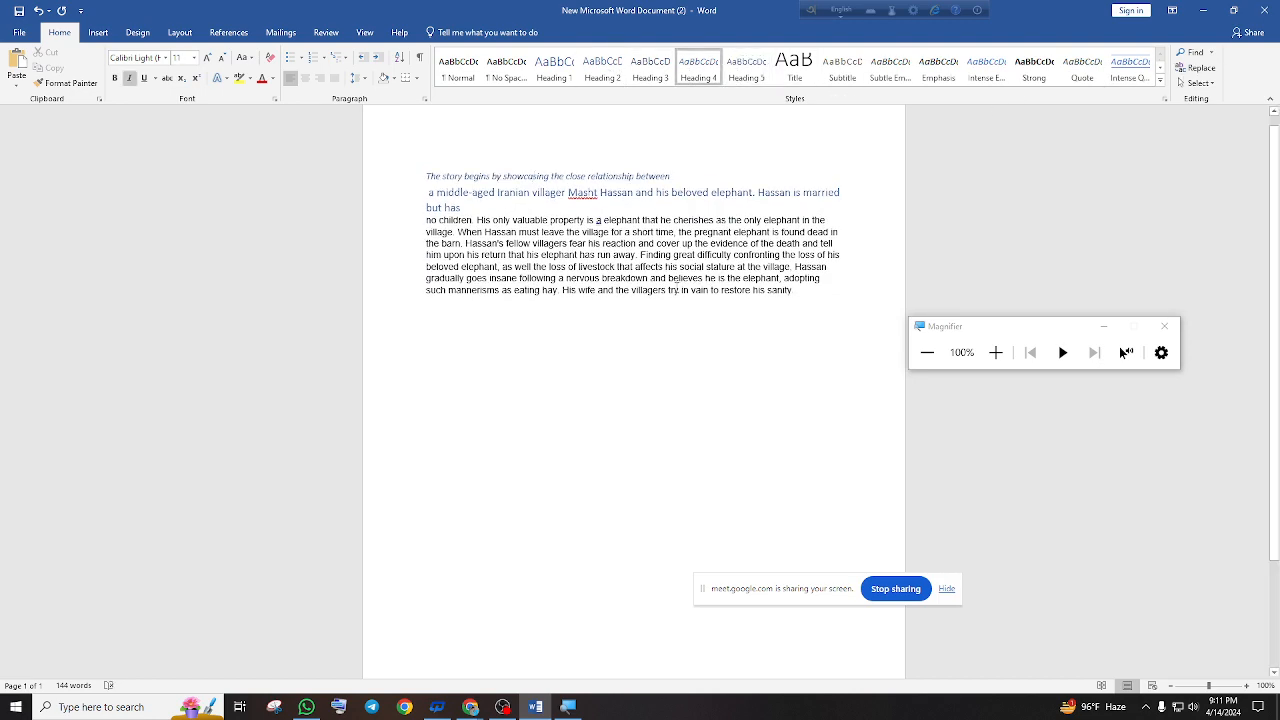
Undo all the heading and title style changes in the document
{"action": "key", "text": "ctrl+z"}
{"action": "key", "text": "ctrl+z"}
{"action": "key", "text": "ctrl+z"}
{"action": "key", "text": "ctrl+z"}
{"action": "key", "text": "ctrl+z"}
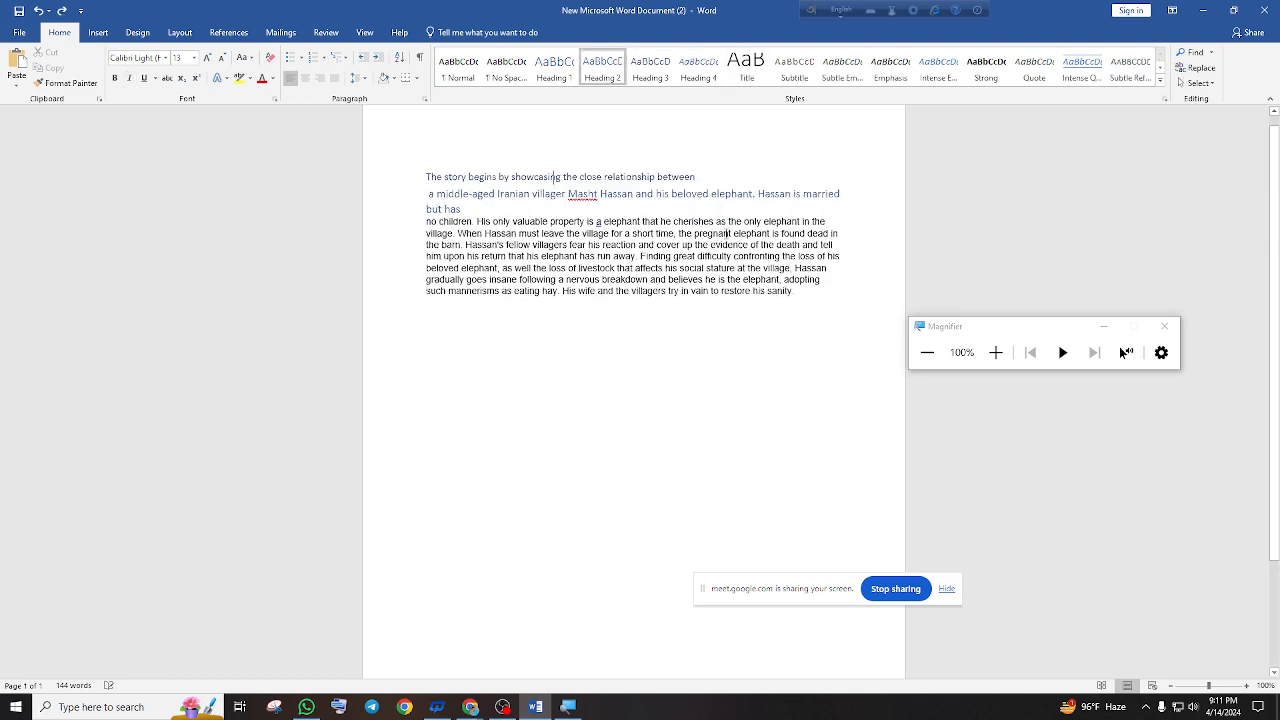
{"action": "key", "text": "ctrl+z"}
{"action": "key", "text": "ctrl+z"}
{"action": "key", "text": "ctrl+z"}
{"action": "key", "text": "ctrl+z"}
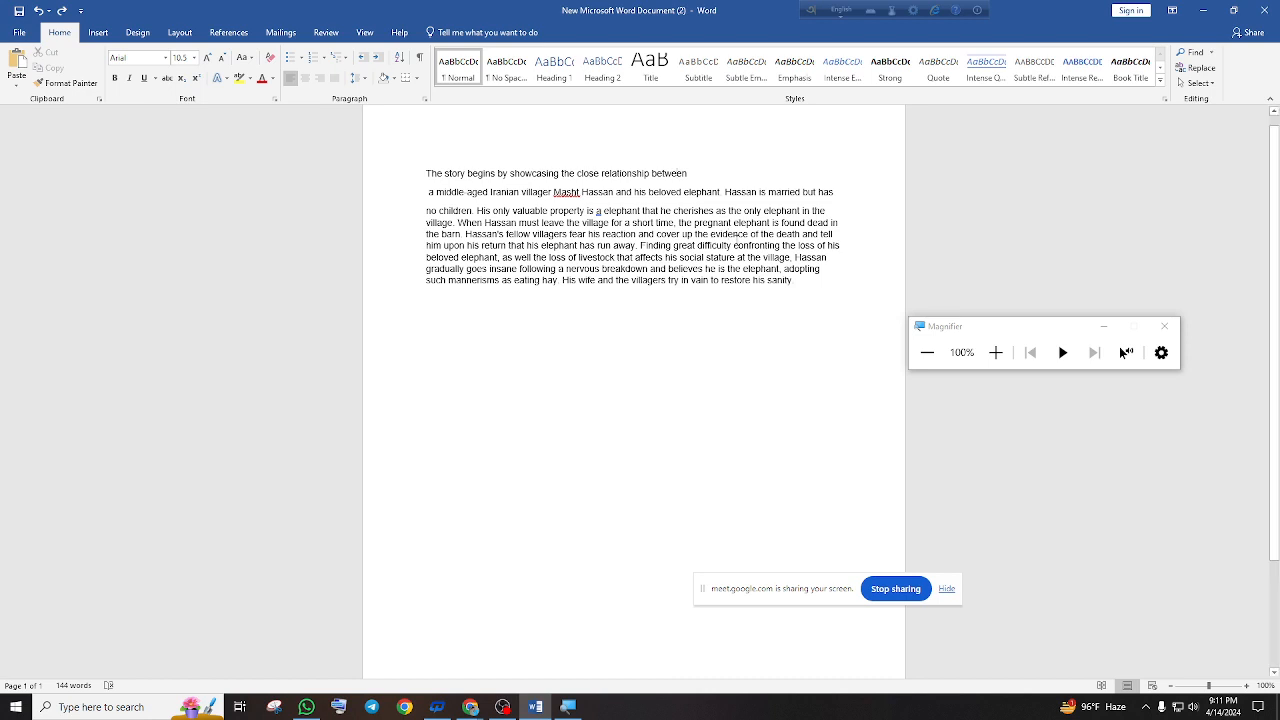
Select all the text in the document, switch to Chrome to view the Pentanik TV page, and return to Word
{"action": "key", "text": "ctrl+a"}
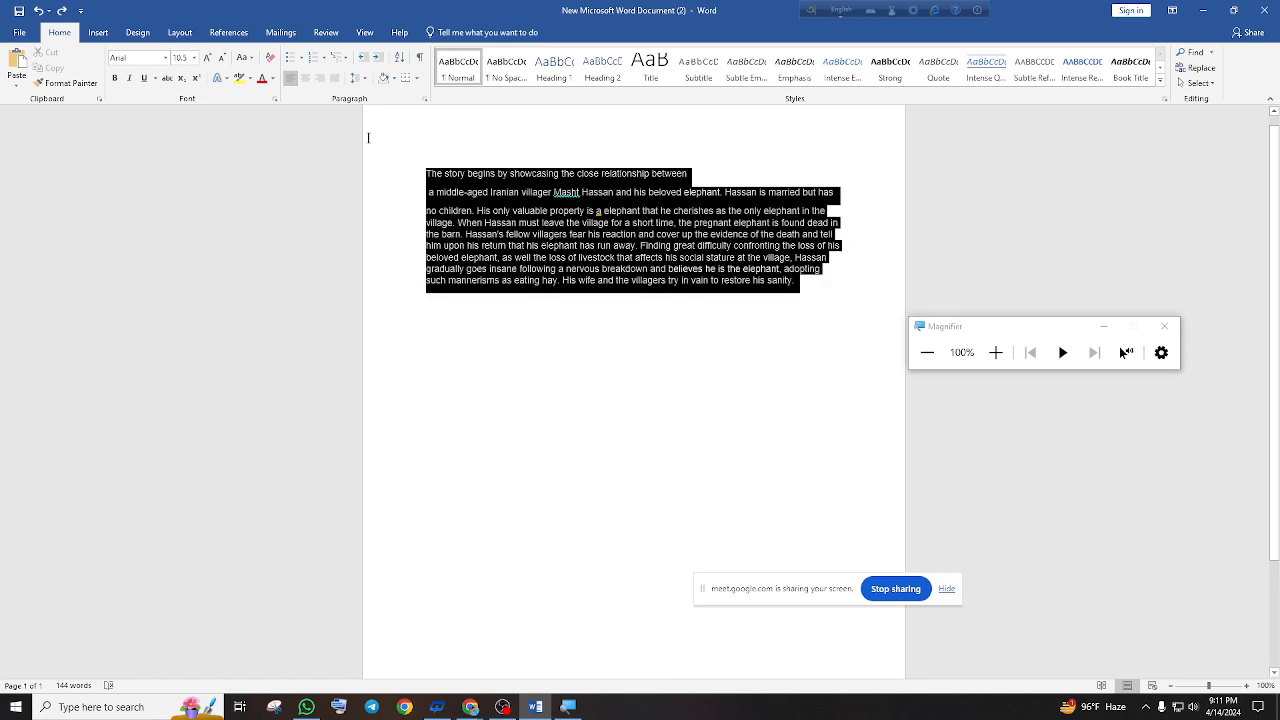
{"action": "left_click", "coordinate": [474, 708]}
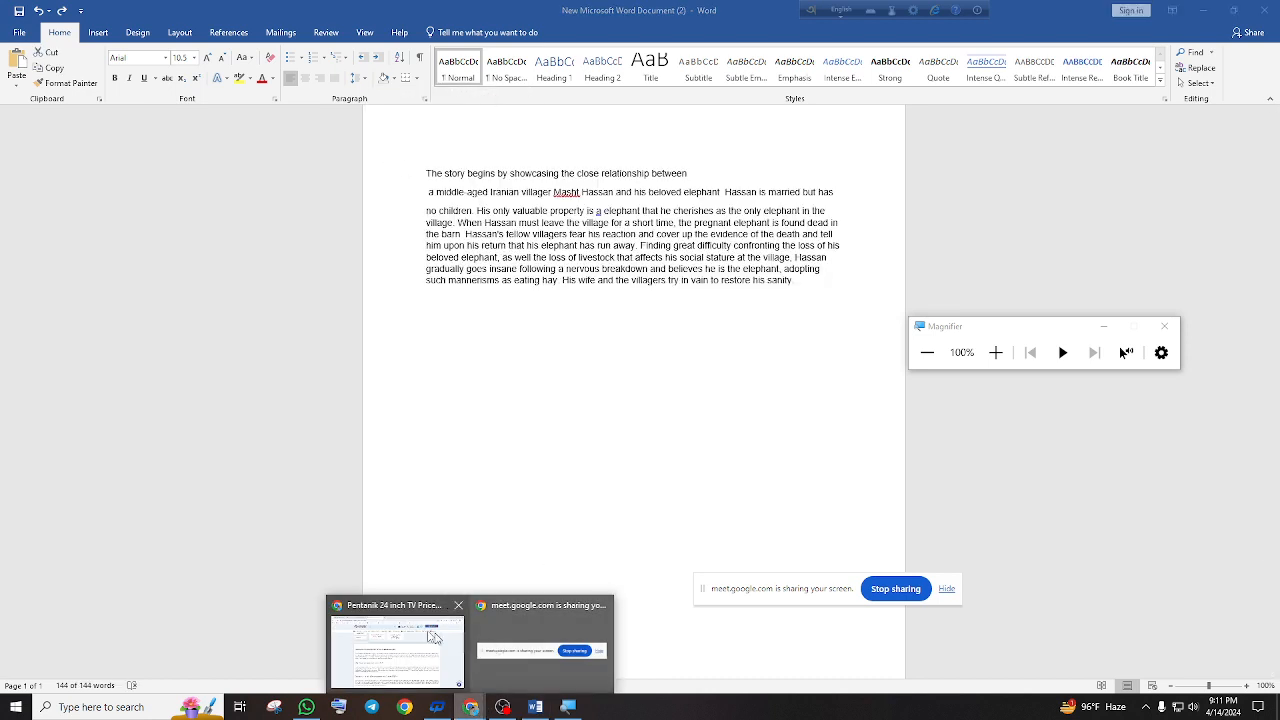
{"action": "left_click", "coordinate": [434, 640]}
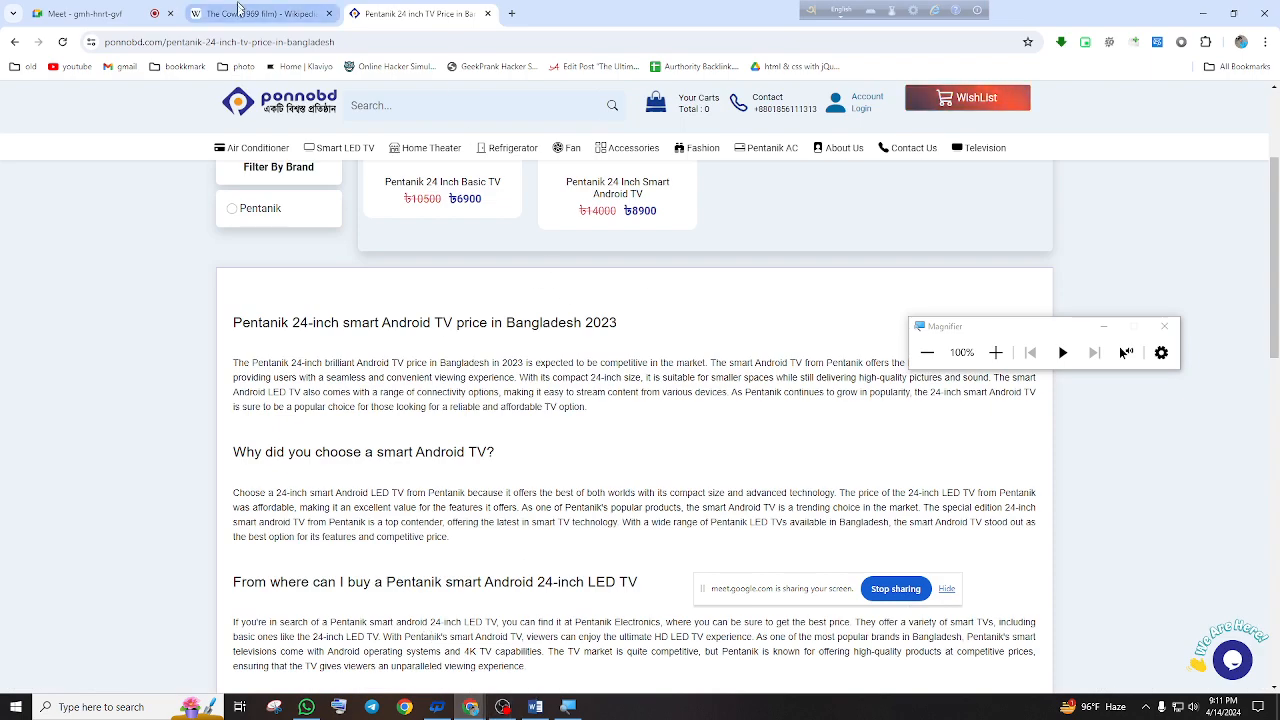
{"action": "left_click", "coordinate": [536, 708]}
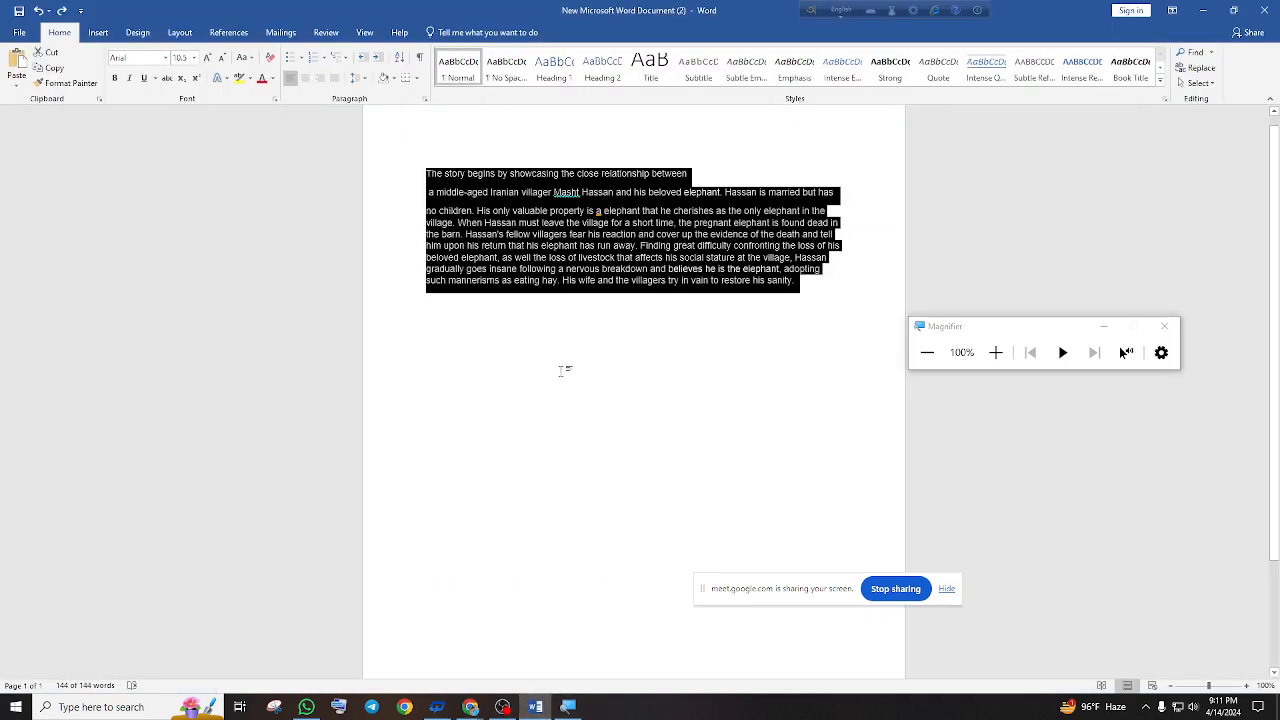
Select the whole text from the page margin and again from its end back to its beginning, and clear the selection
{"action": "left_click", "coordinate": [563, 371]}
{"action": "triple_click", "coordinate": [385, 133]}
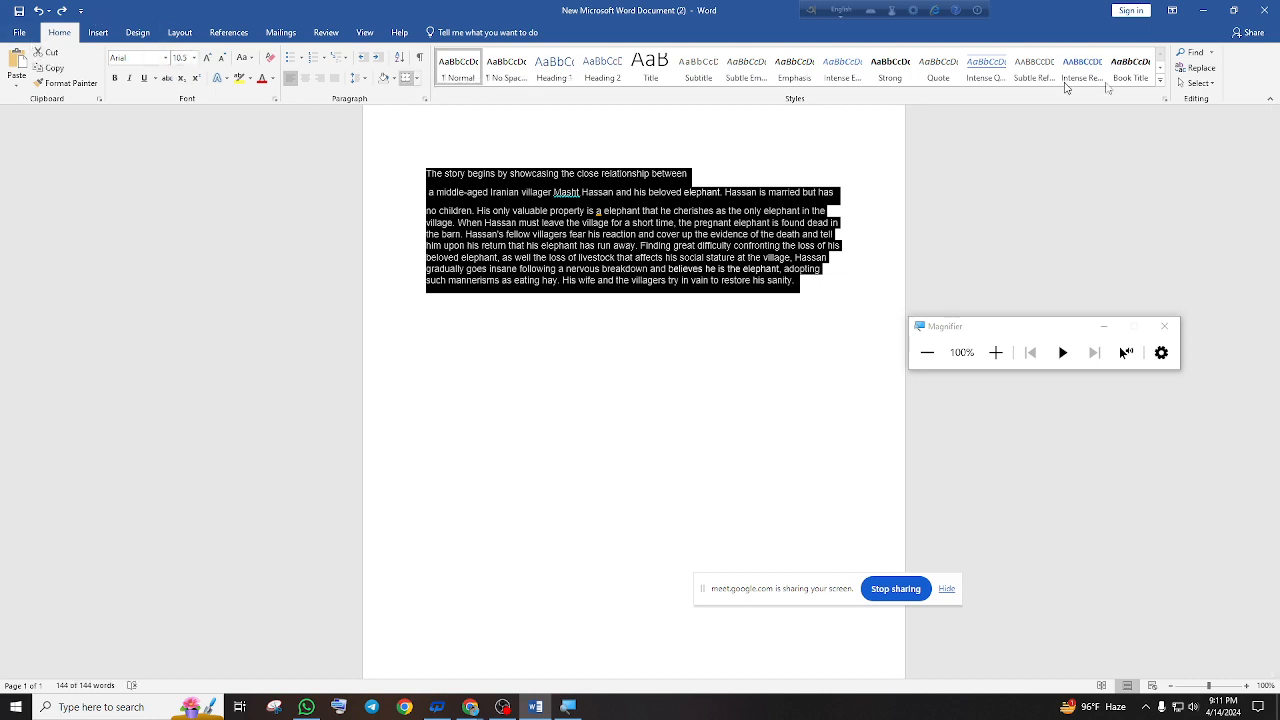
{"action": "left_click", "coordinate": [797, 281]}
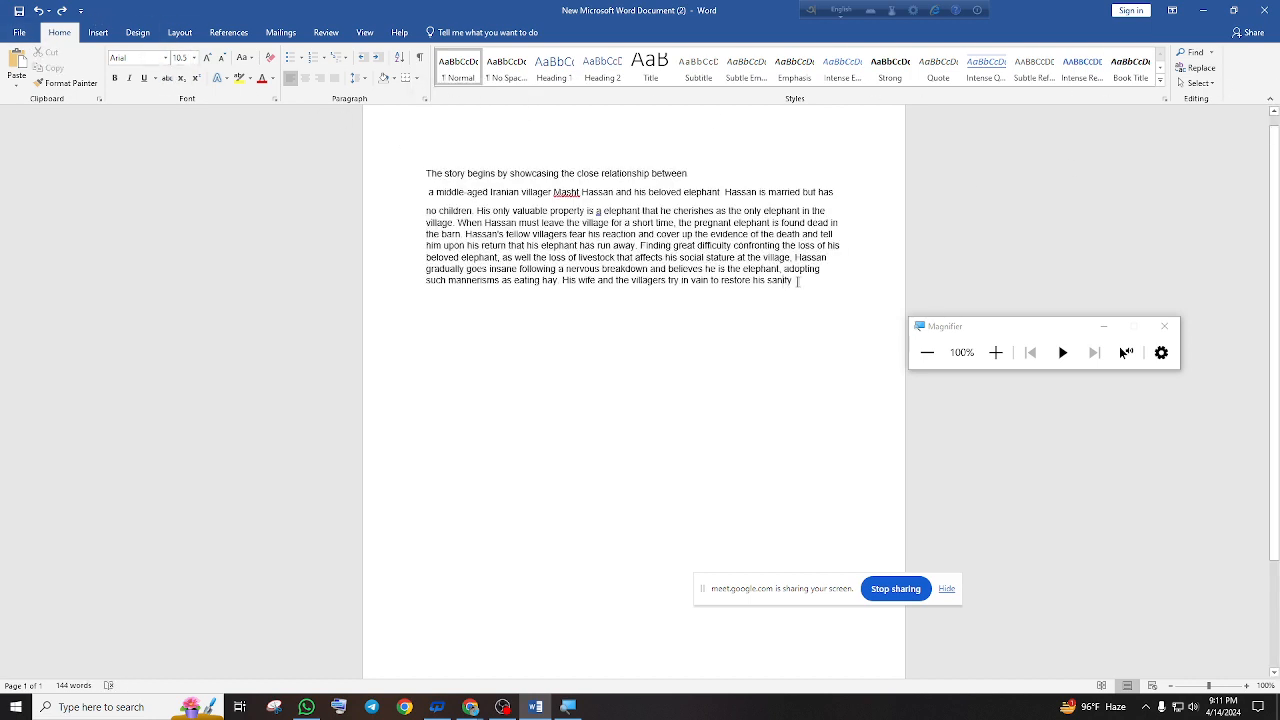
{"action": "left_click_drag", "start_coordinate": [808, 282], "coordinate": [421, 168]}
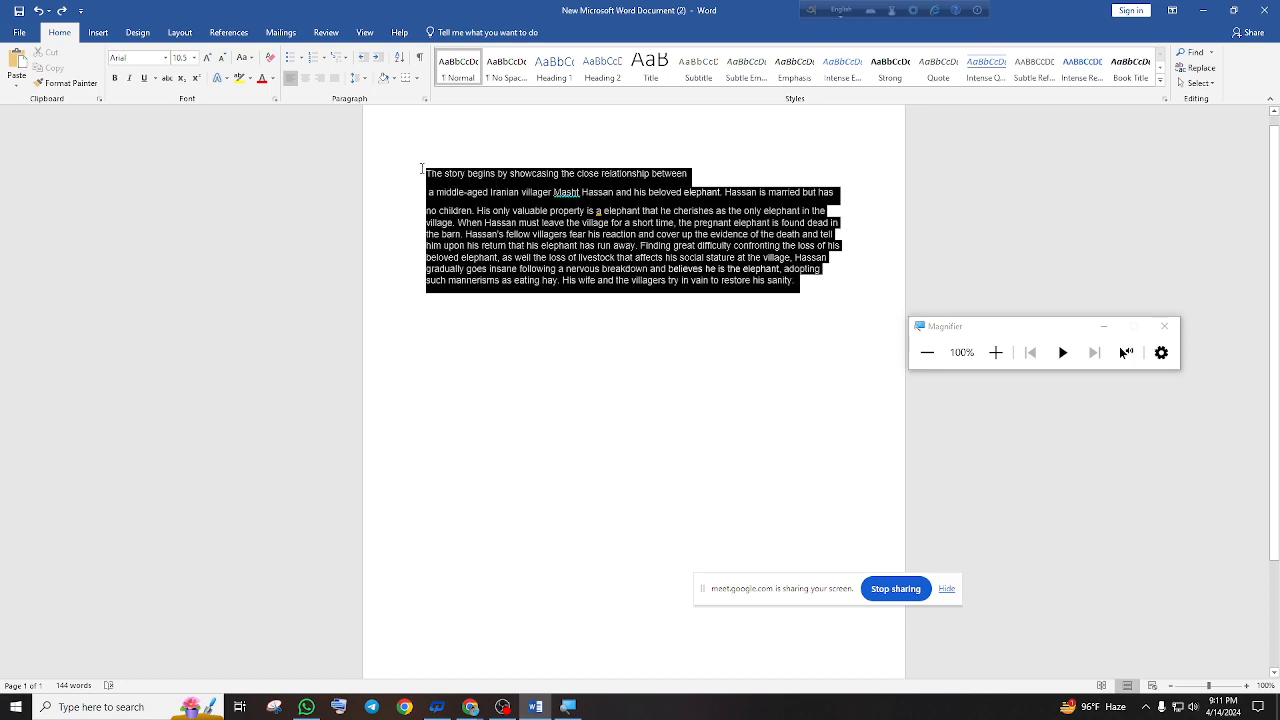
{"action": "left_click", "coordinate": [758, 180]}
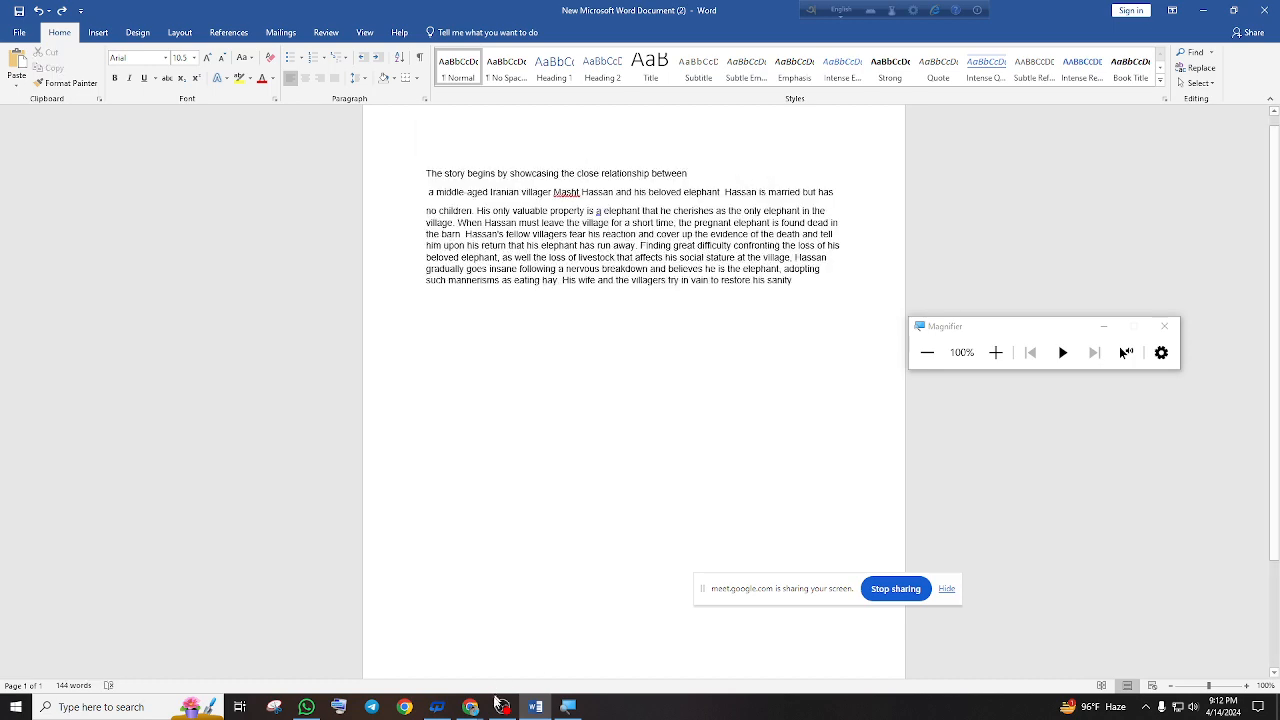
Switch to Chrome and bring up the ongoing Google Meet call
{"action": "mouse_move", "coordinate": [470, 706]}
{"action": "left_click", "coordinate": [408, 628]}
{"action": "mouse_move", "coordinate": [470, 706]}
{"action": "left_click", "coordinate": [404, 633]}
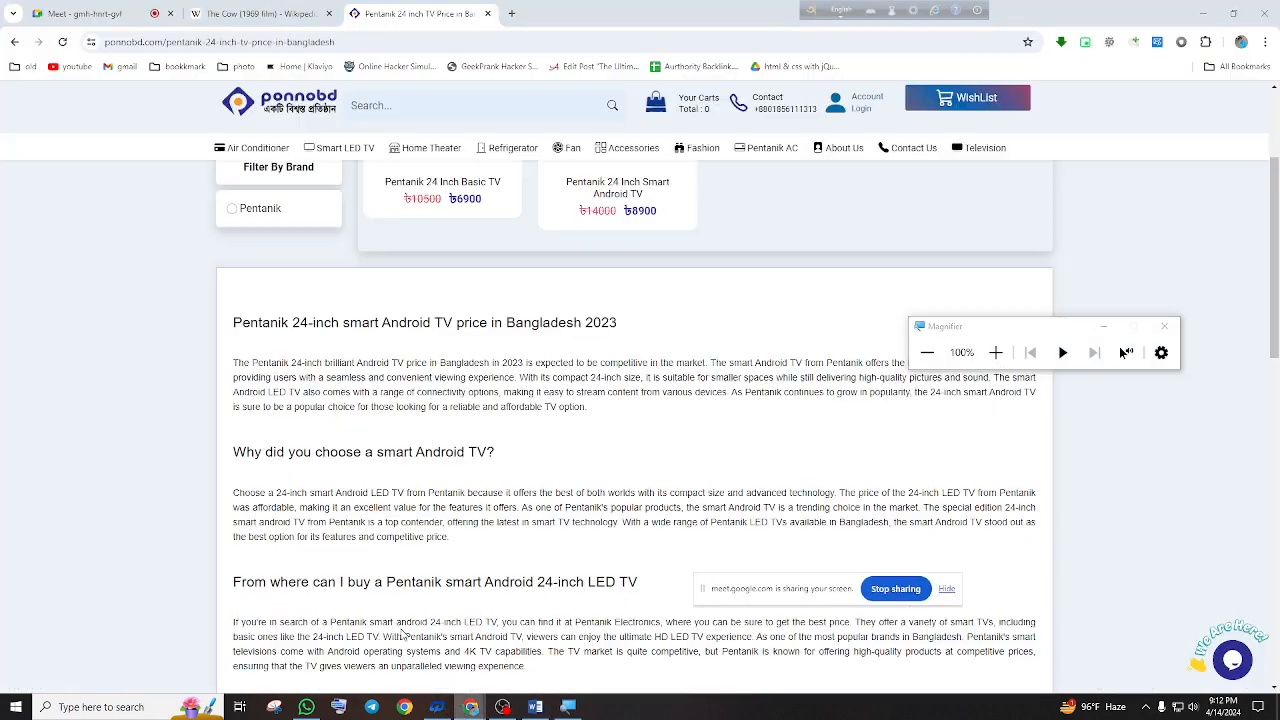
{"action": "left_click", "coordinate": [80, 13]}
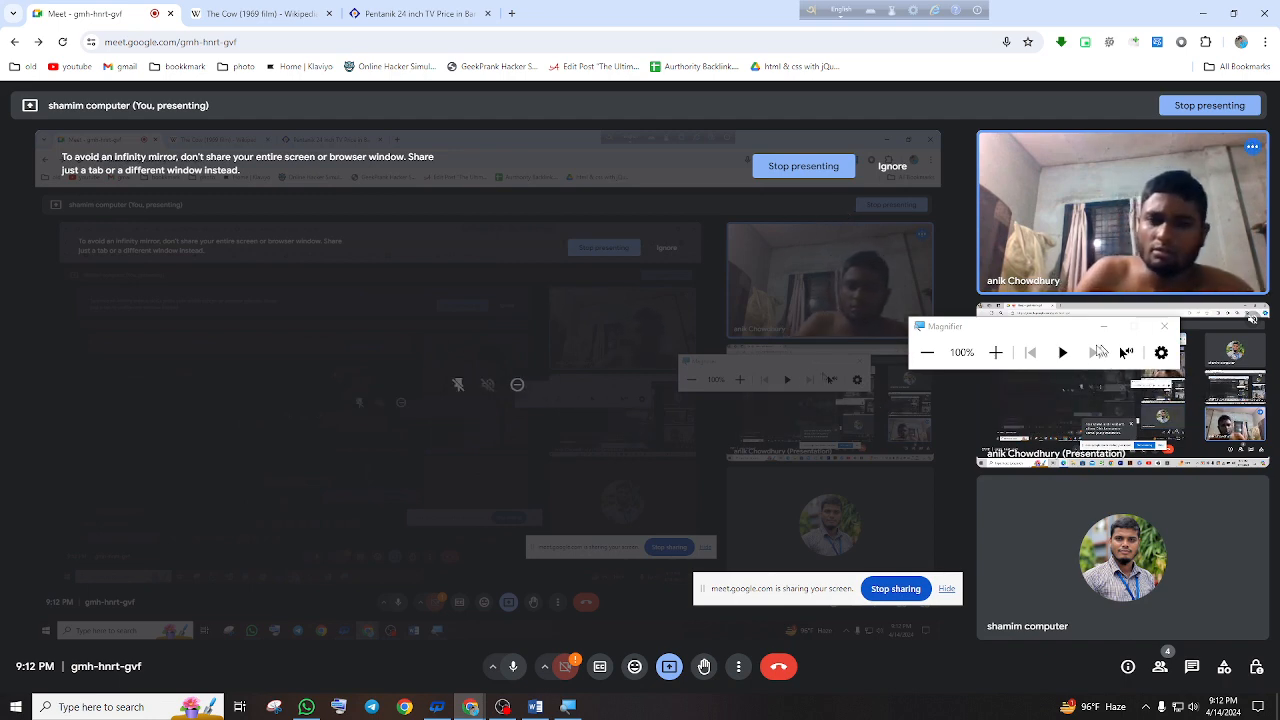
Move the Magnifier window off the participant tiles and over the presentation preview
{"action": "left_click_drag", "start_coordinate": [1055, 333], "coordinate": [643, 279]}
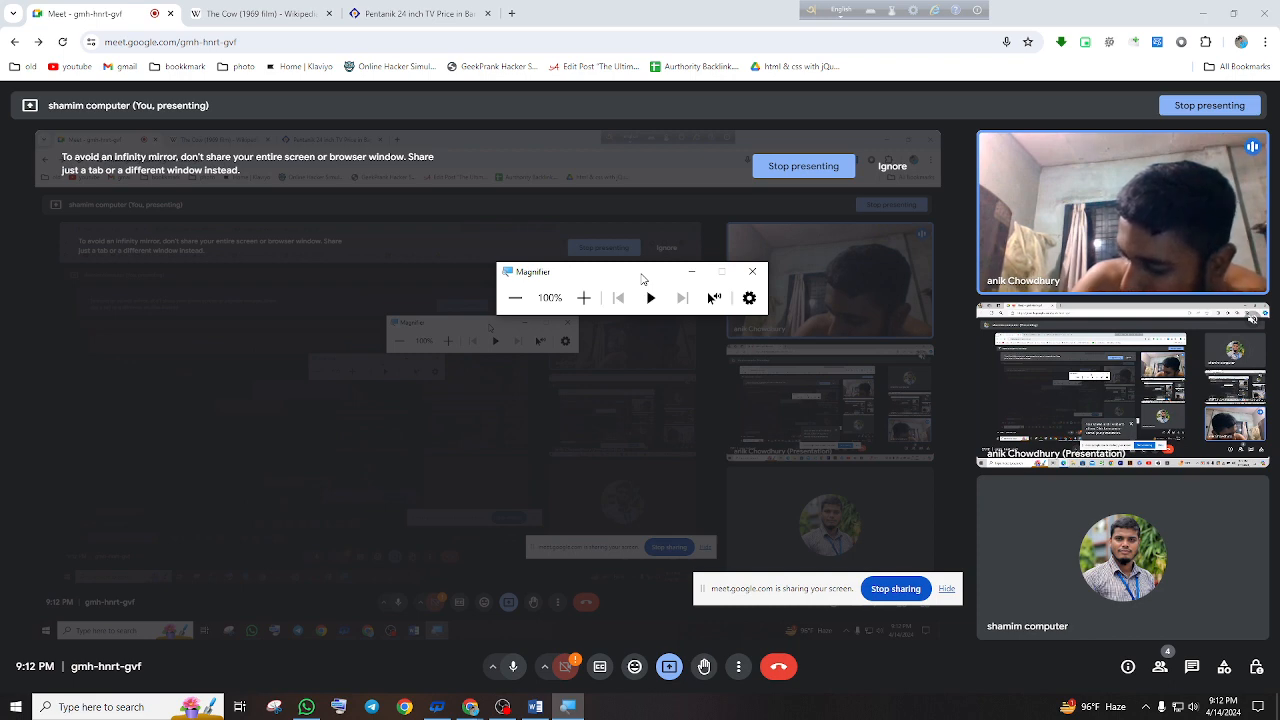
{"action": "left_click_drag", "start_coordinate": [643, 279], "coordinate": [701, 287]}
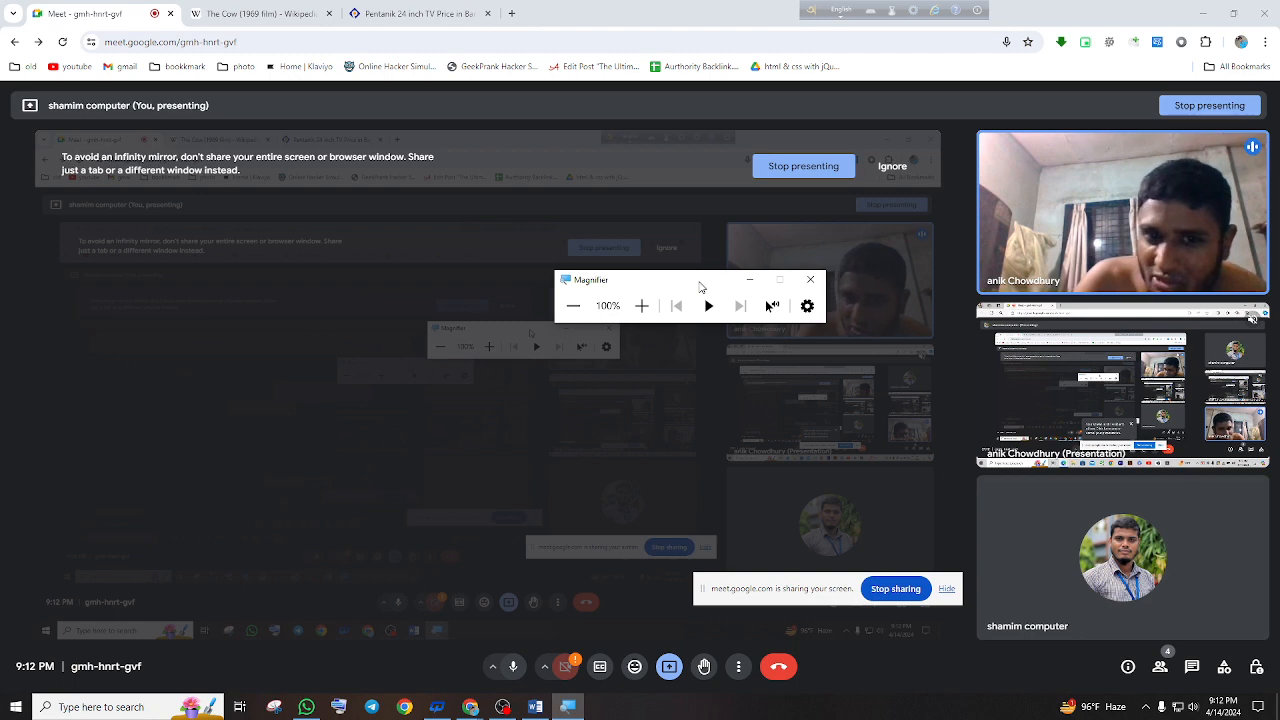
{"action": "left_click_drag", "start_coordinate": [701, 287], "coordinate": [737, 291]}
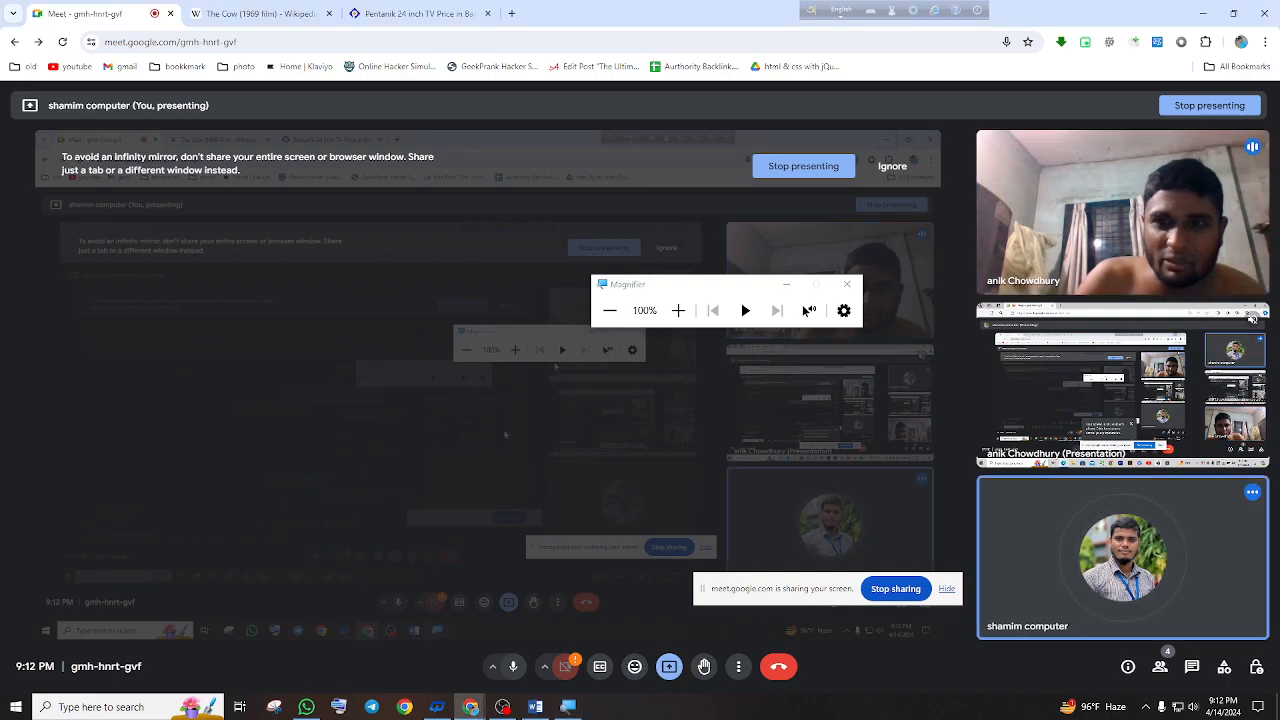
Switch to the Word document and join the three broken pieces of the story text into a single paragraph
{"action": "left_click", "coordinate": [502, 707]}
{"action": "left_click", "coordinate": [536, 707]}
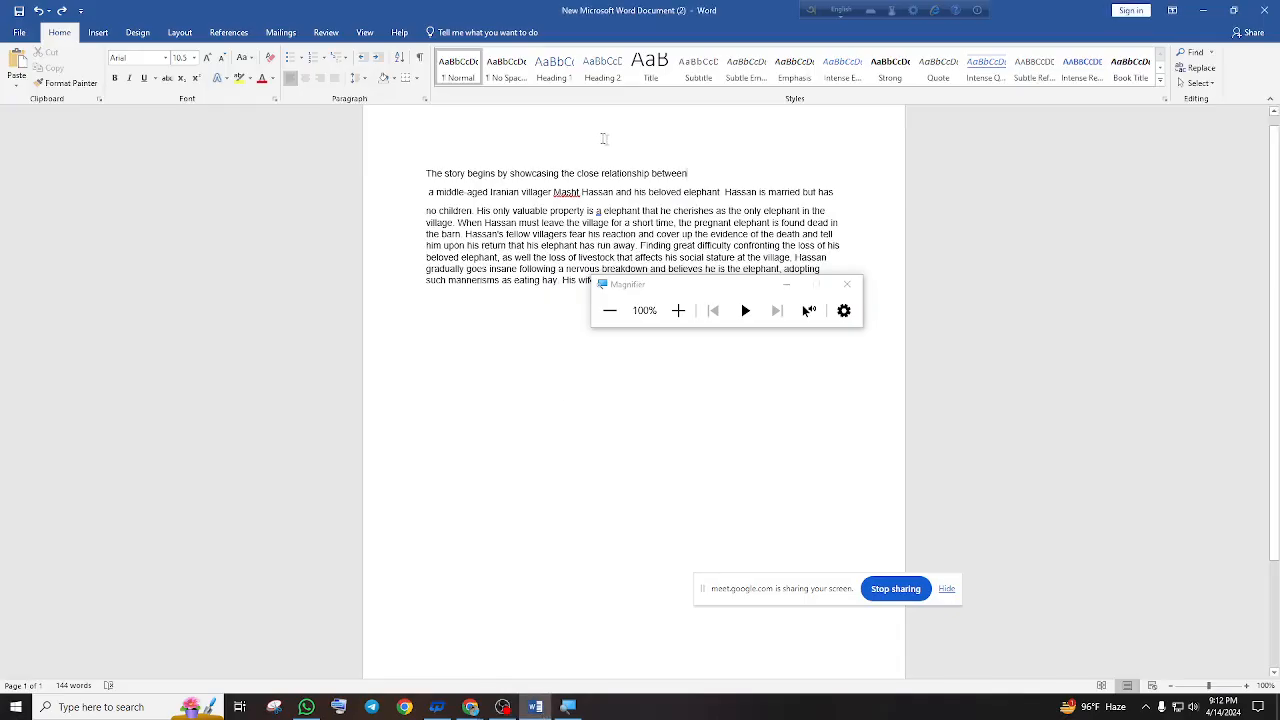
{"action": "left_click", "coordinate": [429, 191]}
{"action": "key", "text": "BackSpace"}
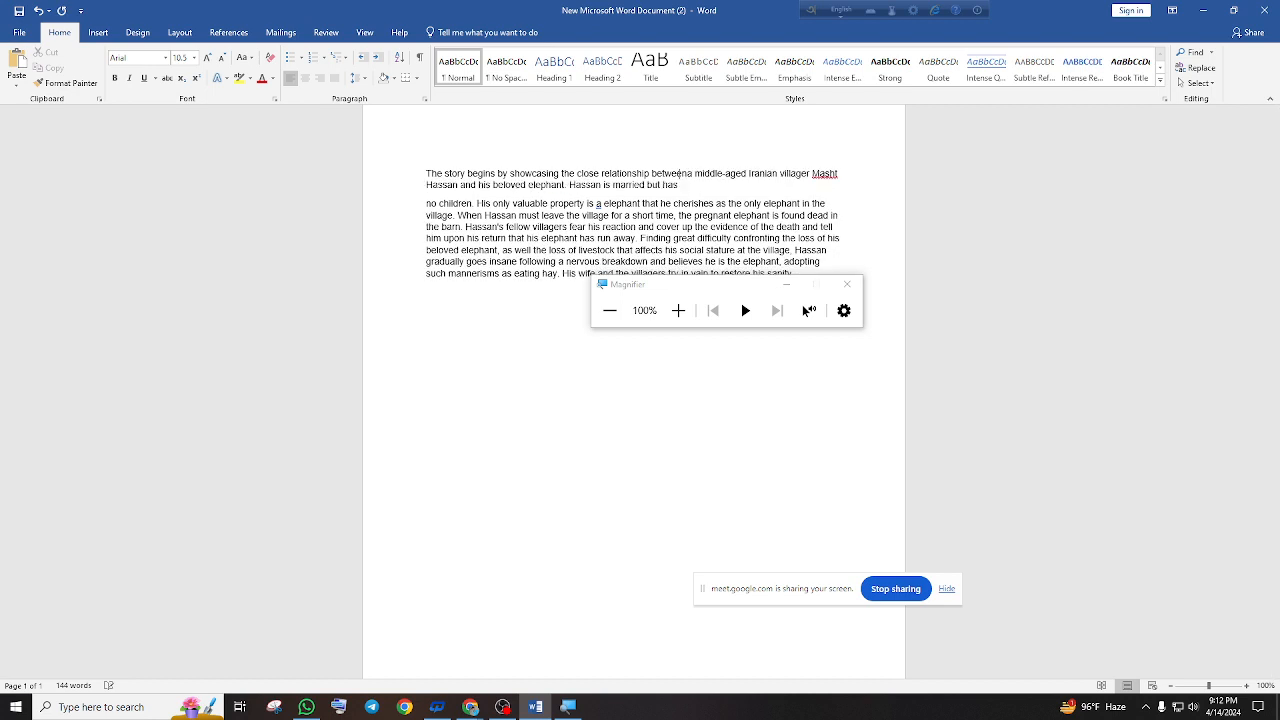
{"action": "left_click", "coordinate": [426, 204]}
{"action": "key", "text": "BackSpace"}
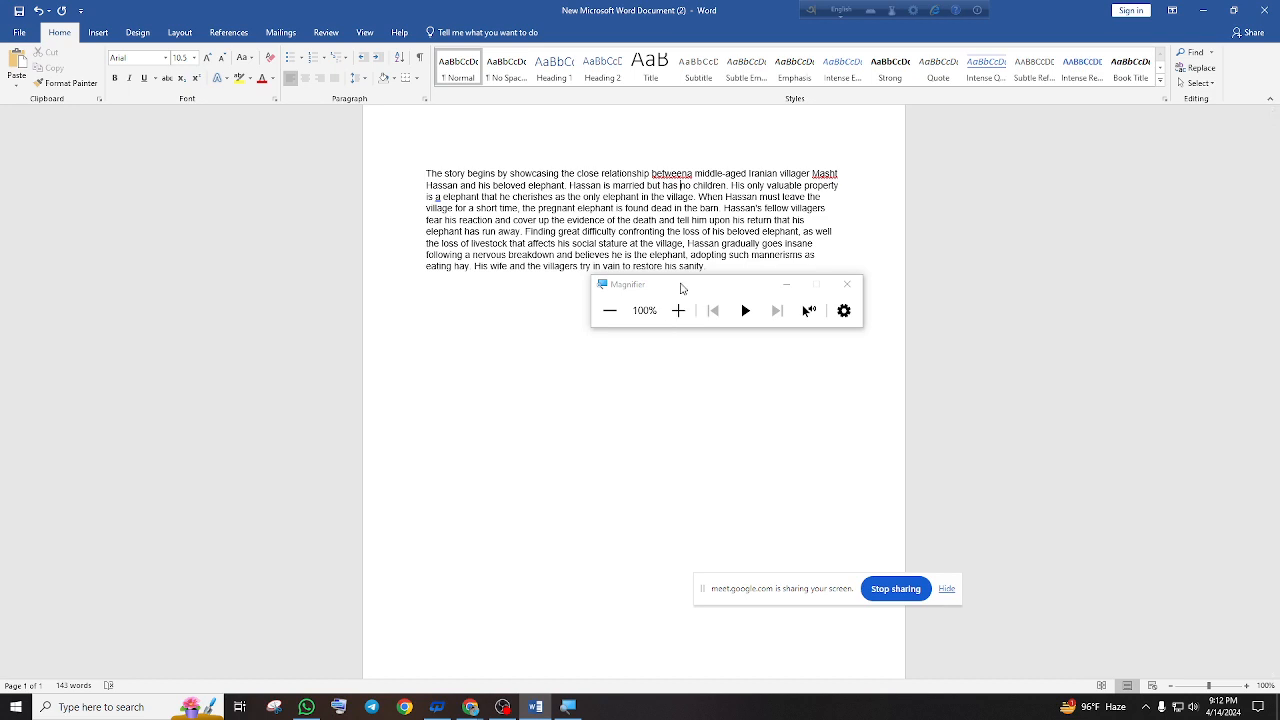
Move the Magnifier window off the page, copy the whole paragraph and paste three copies of it below the original
{"action": "left_click_drag", "start_coordinate": [680, 286], "coordinate": [1178, 397]}
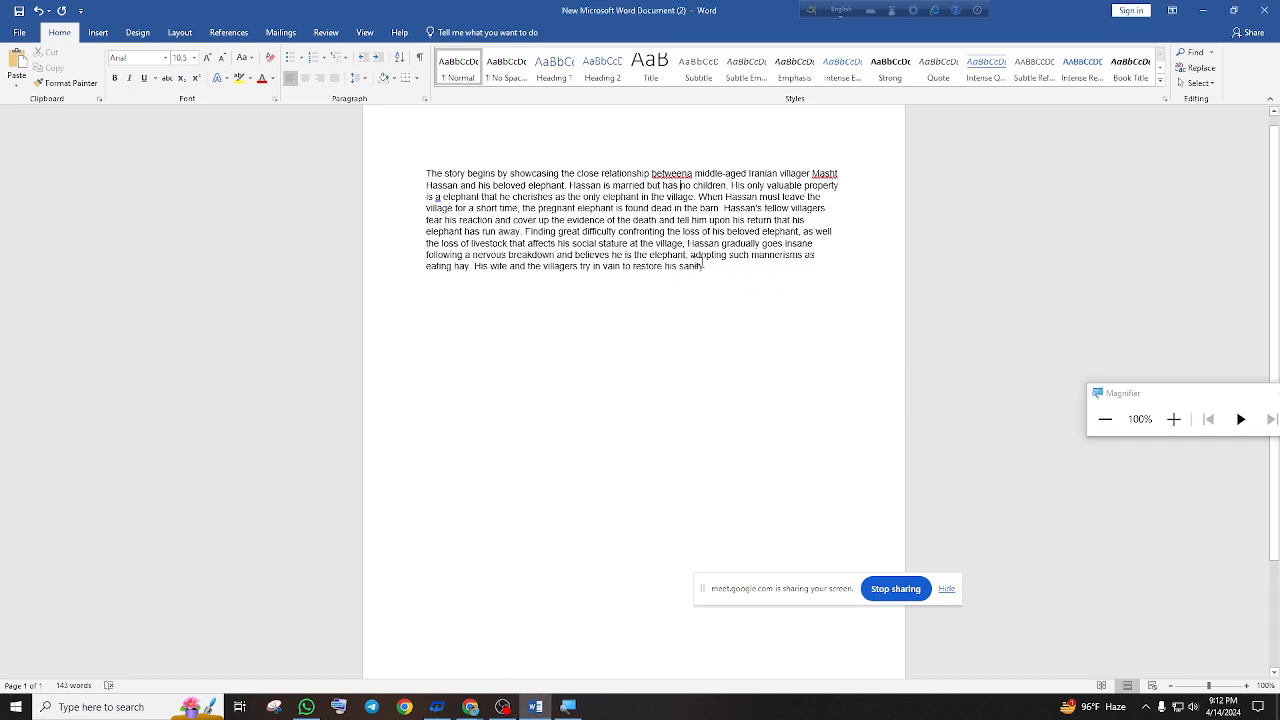
{"action": "left_click_drag", "start_coordinate": [710, 270], "coordinate": [428, 168]}
{"action": "key", "text": "ctrl+c"}
{"action": "right_click", "coordinate": [537, 188]}
{"action": "key", "text": "Escape"}
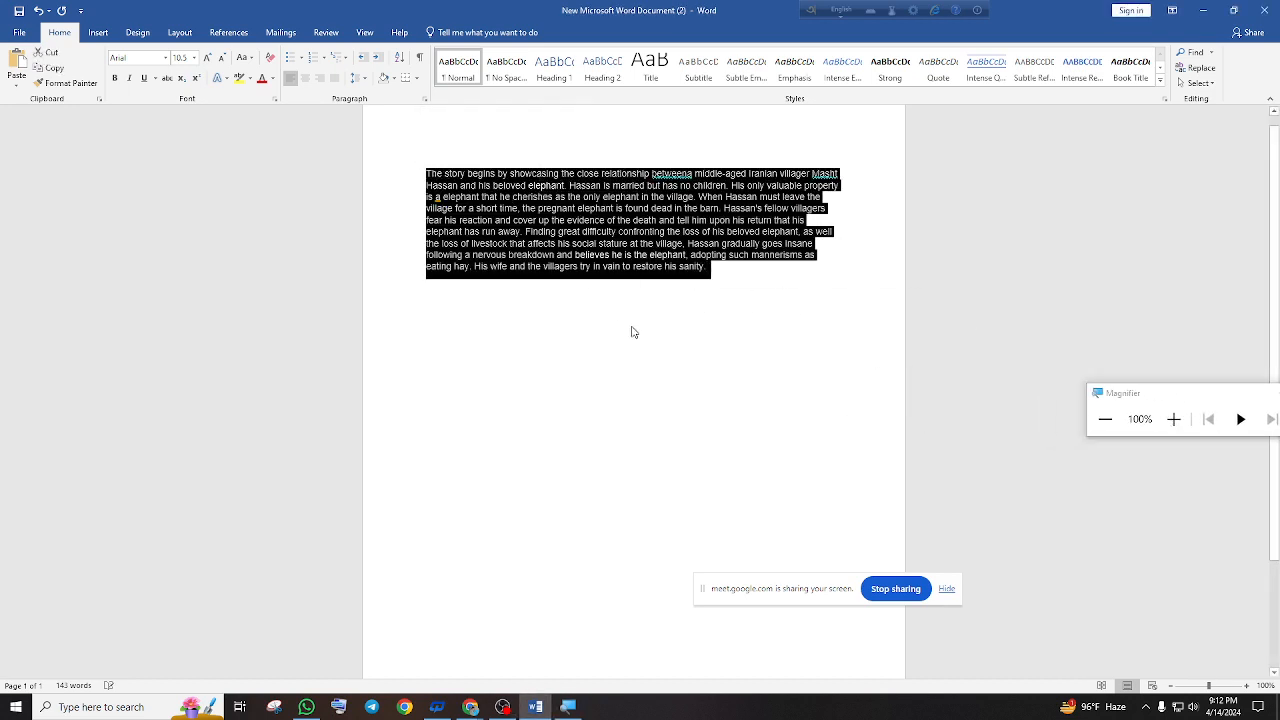
{"action": "left_click", "coordinate": [733, 269]}
{"action": "key", "text": "Return"}
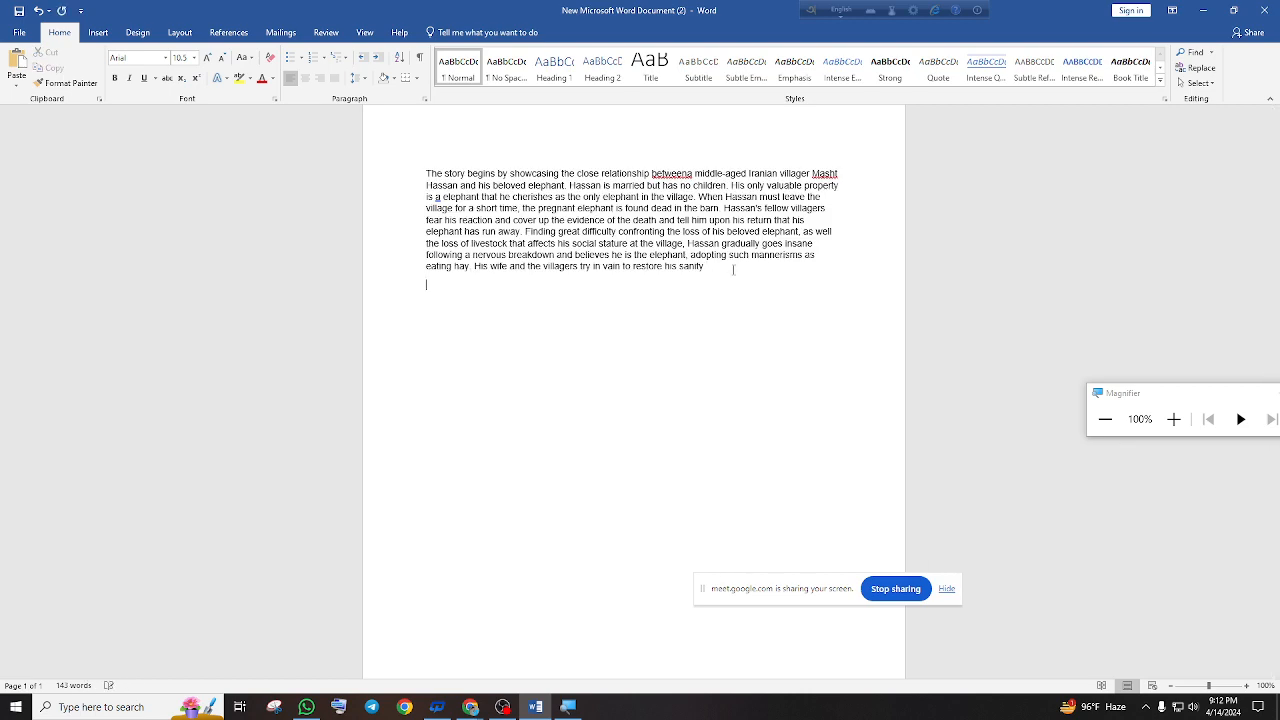
{"action": "key", "text": "ctrl+v"}
{"action": "key", "text": "ctrl+v"}
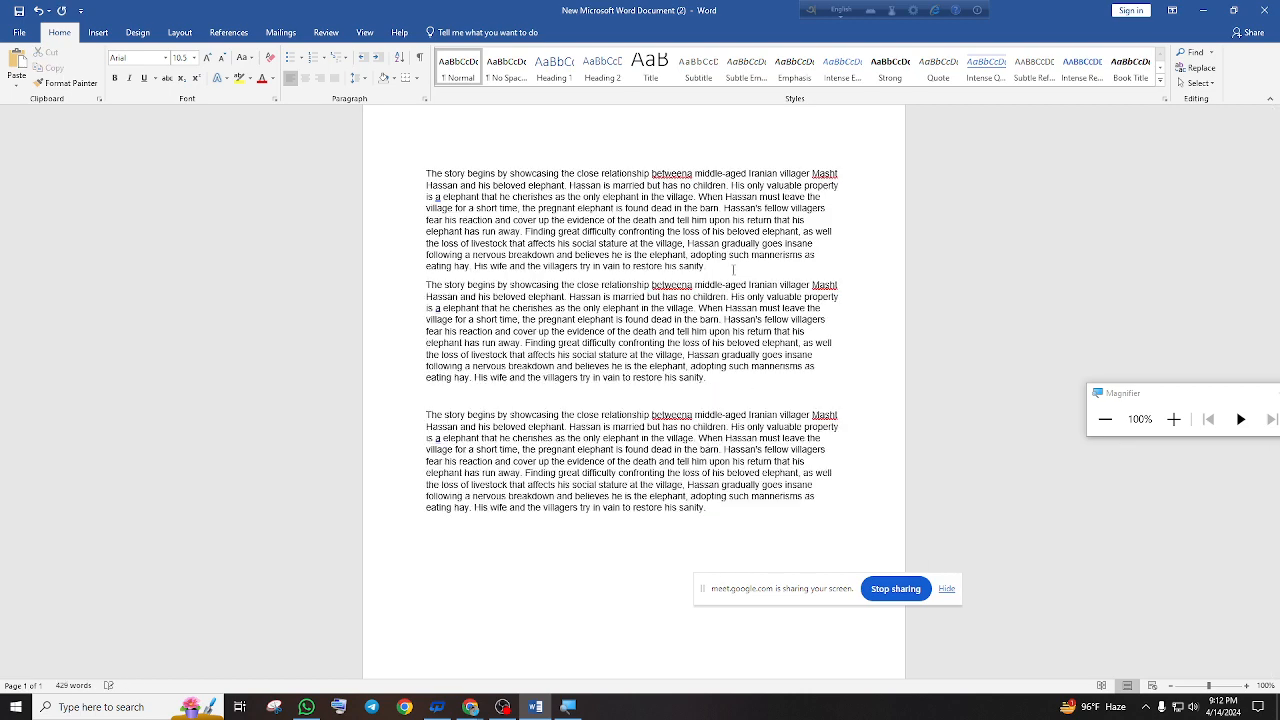
{"action": "key", "text": "ctrl+v"}
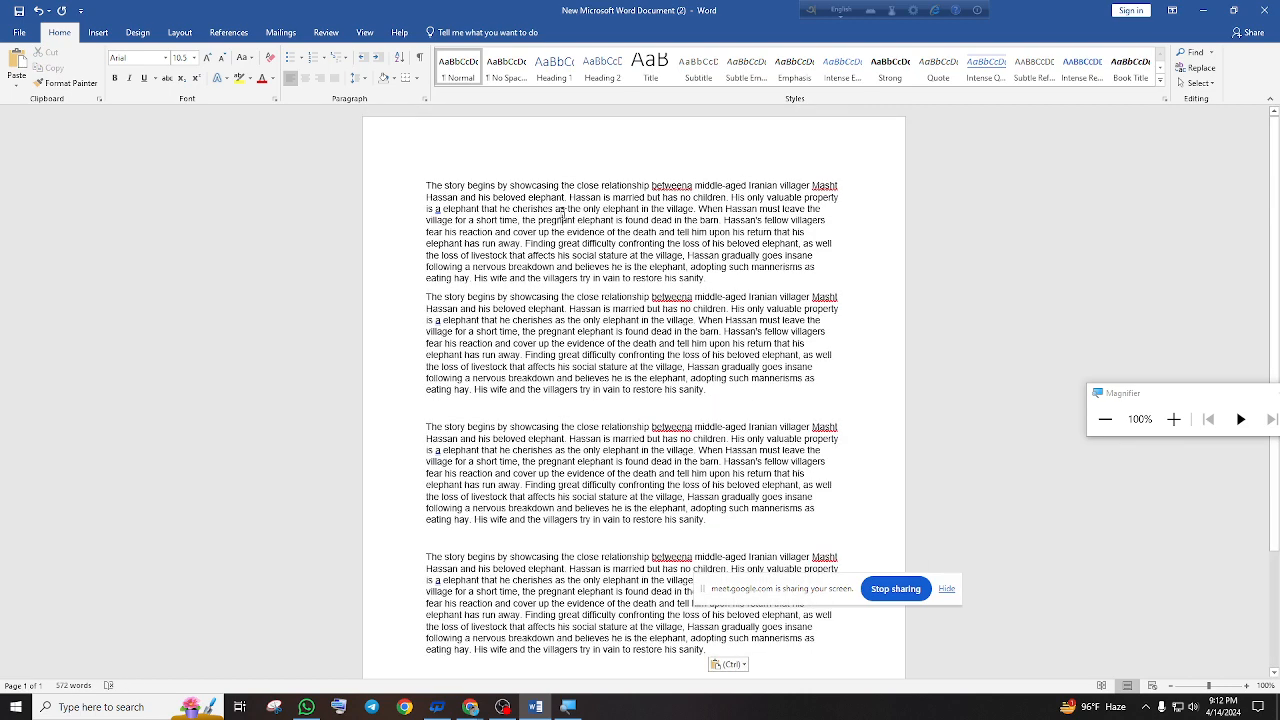
Justify the first paragraph and indent the second paragraph from the left by nearly half the text width
{"action": "left_click", "coordinate": [563, 214]}
{"action": "key", "text": "ctrl+j"}
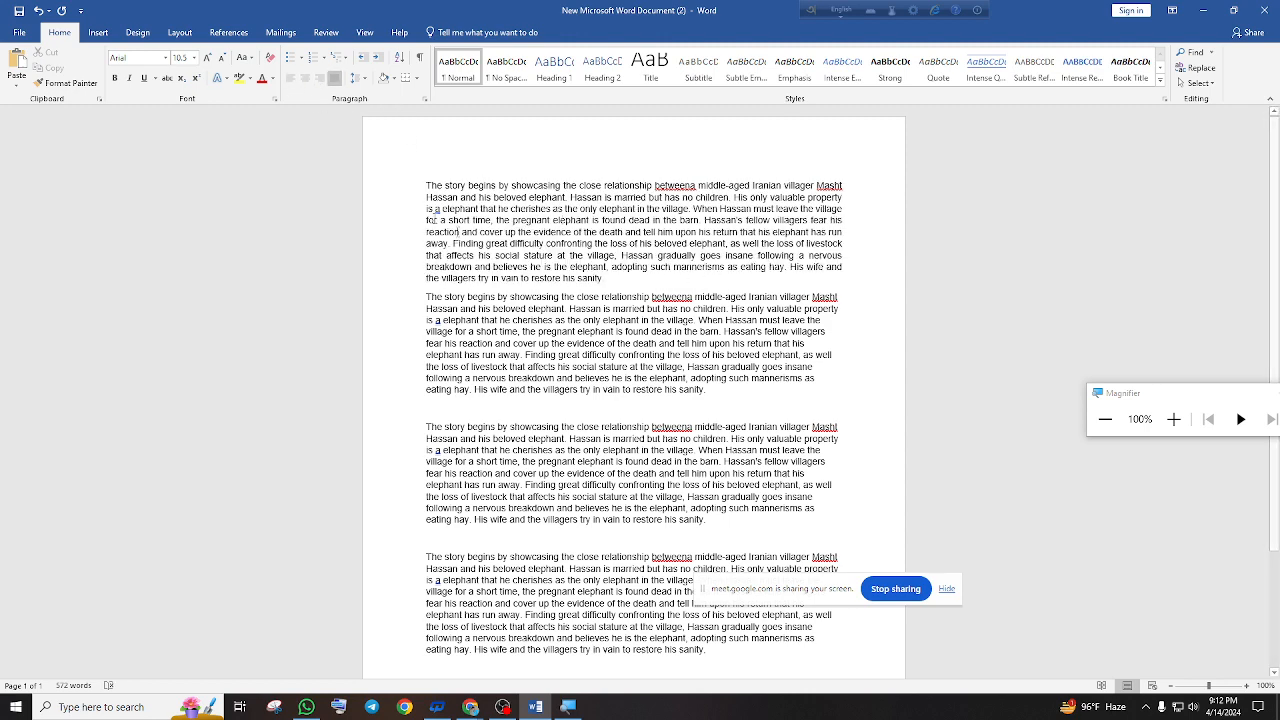
{"action": "left_click", "coordinate": [377, 58]}
{"action": "left_click", "coordinate": [377, 58]}
{"action": "left_click", "coordinate": [377, 58]}
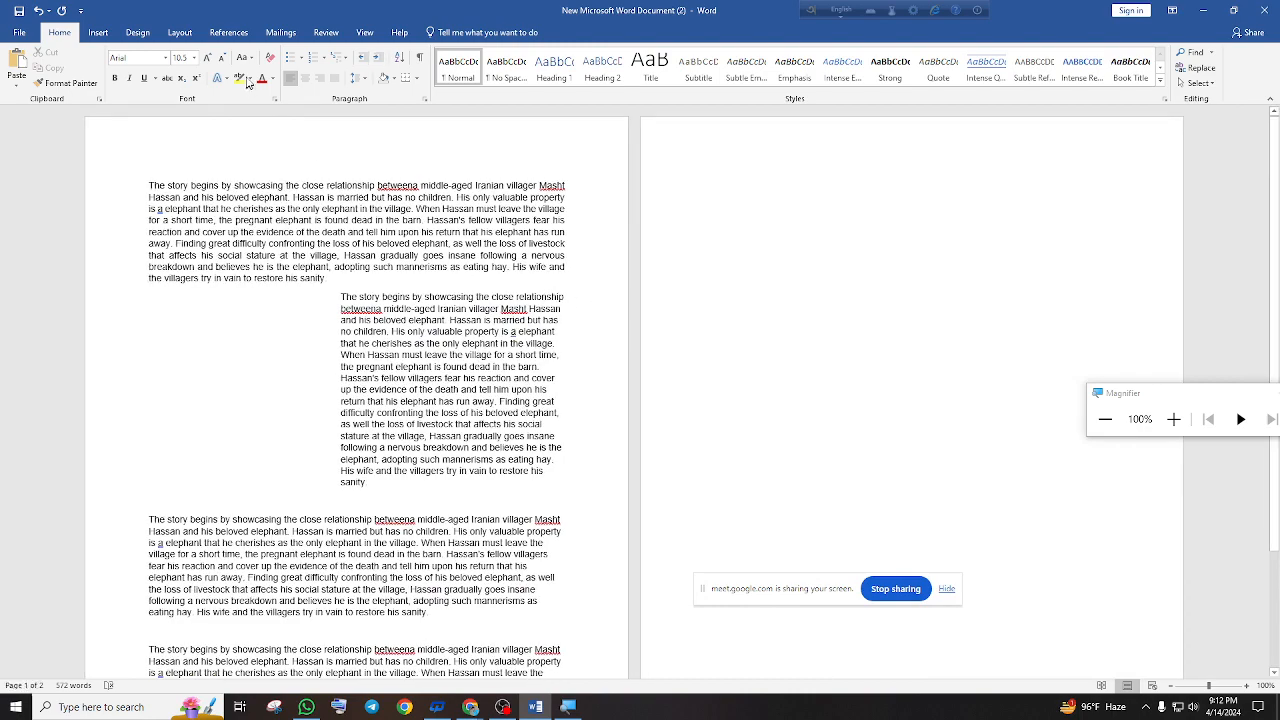
{"action": "left_click", "coordinate": [362, 58]}
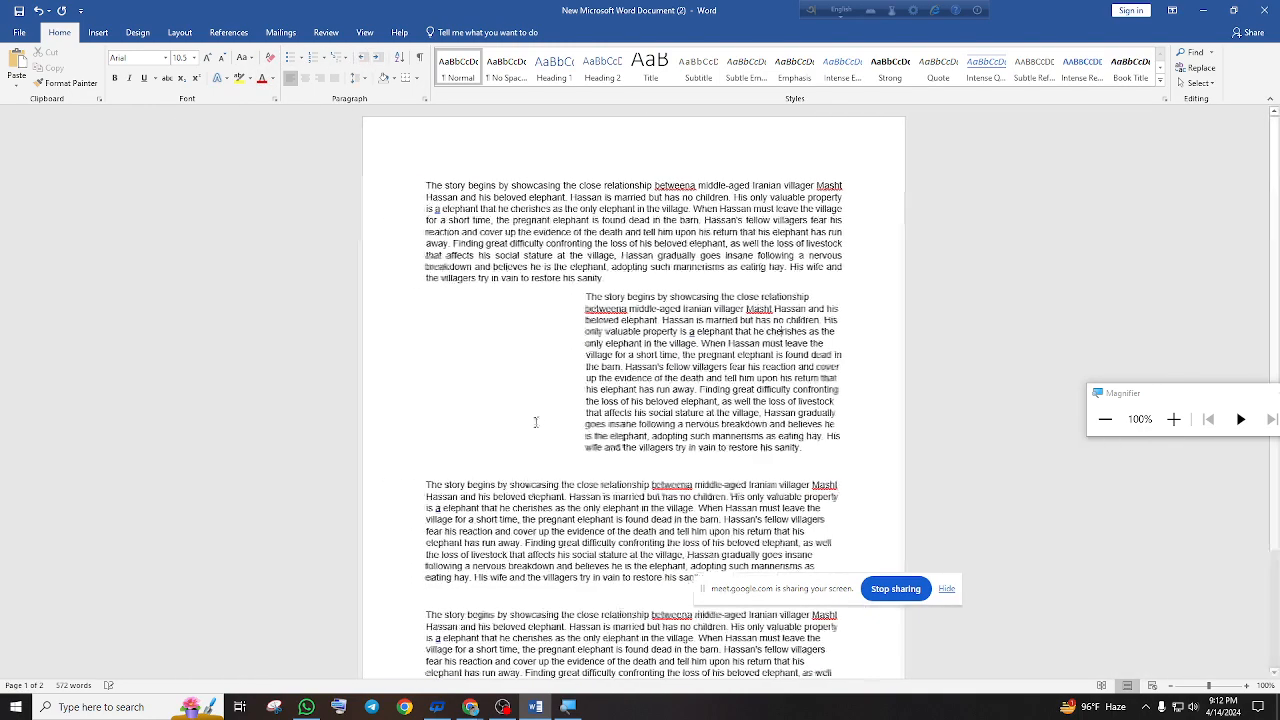
Break the third paragraph onto new lines after "betweena", "his beloved elephant." and "the only elephant in the village."
{"action": "scroll", "coordinate": [534, 420], "scroll_direction": "down", "scroll_amount": 3}
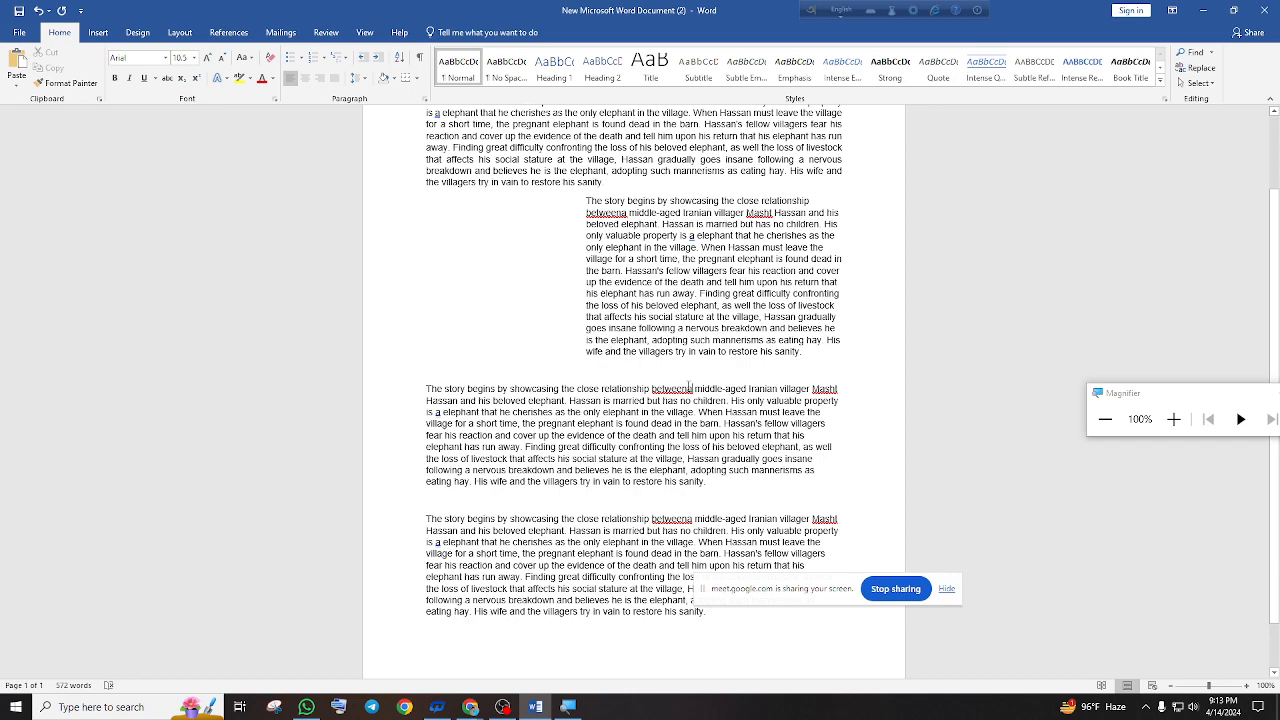
{"action": "key", "text": "Return"}
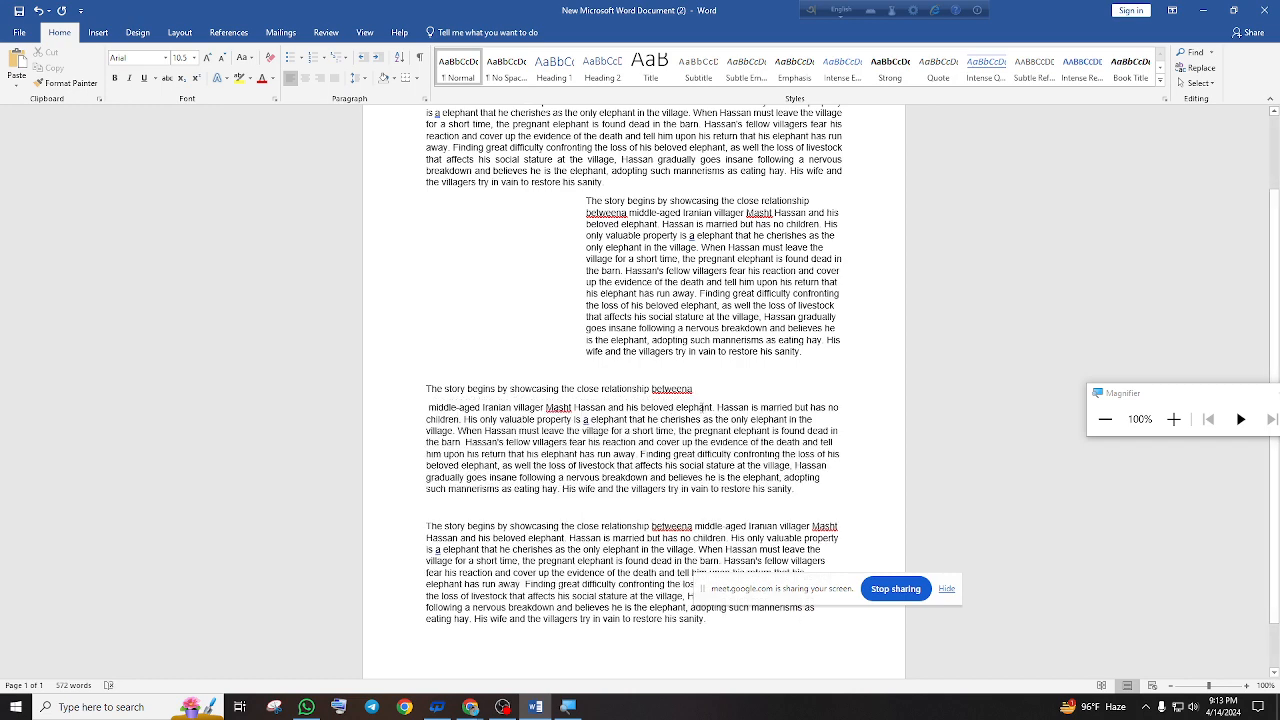
{"action": "left_click", "coordinate": [716, 407]}
{"action": "key", "text": "Return"}
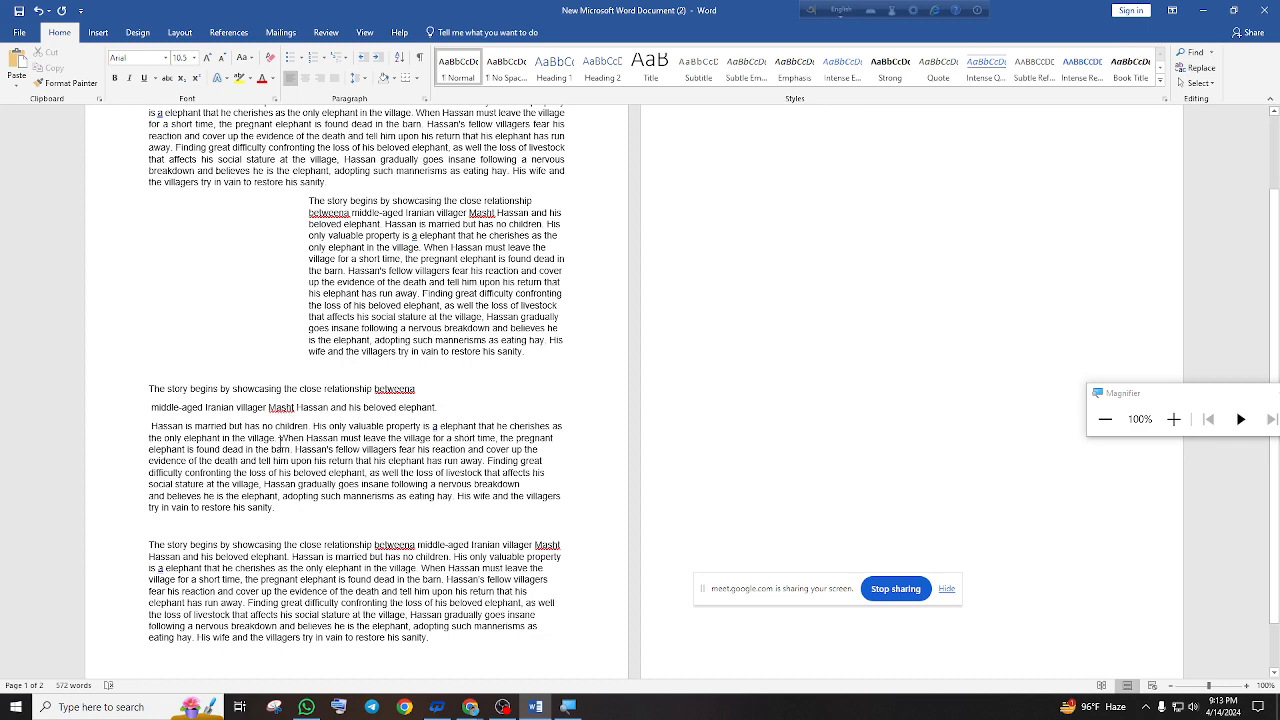
{"action": "left_click", "coordinate": [279, 438]}
{"action": "key", "text": "Return"}
Split the rest of the third paragraph after "for a short time,", "in the barn.", "his reaction and cover" and "upon his return that"
{"action": "scroll", "coordinate": [350, 436], "scroll_direction": "down", "scroll_amount": 1}
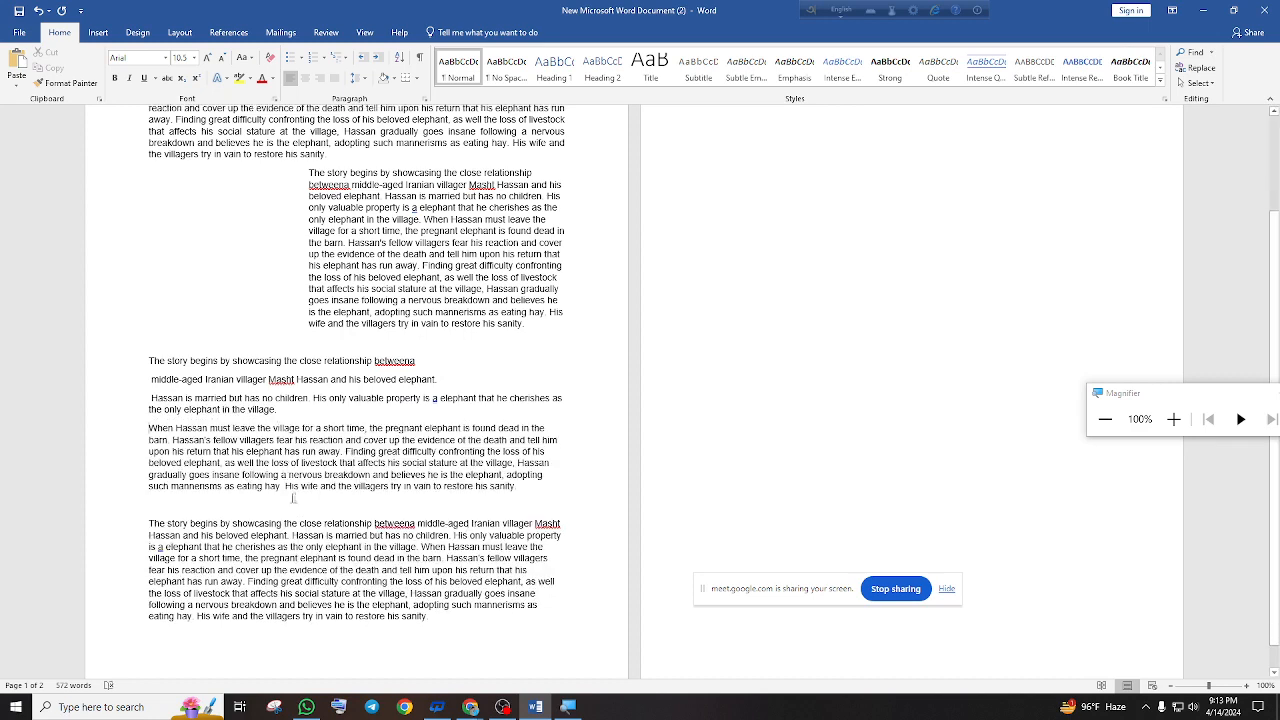
{"action": "left_click", "coordinate": [368, 424]}
{"action": "key", "text": "Return"}
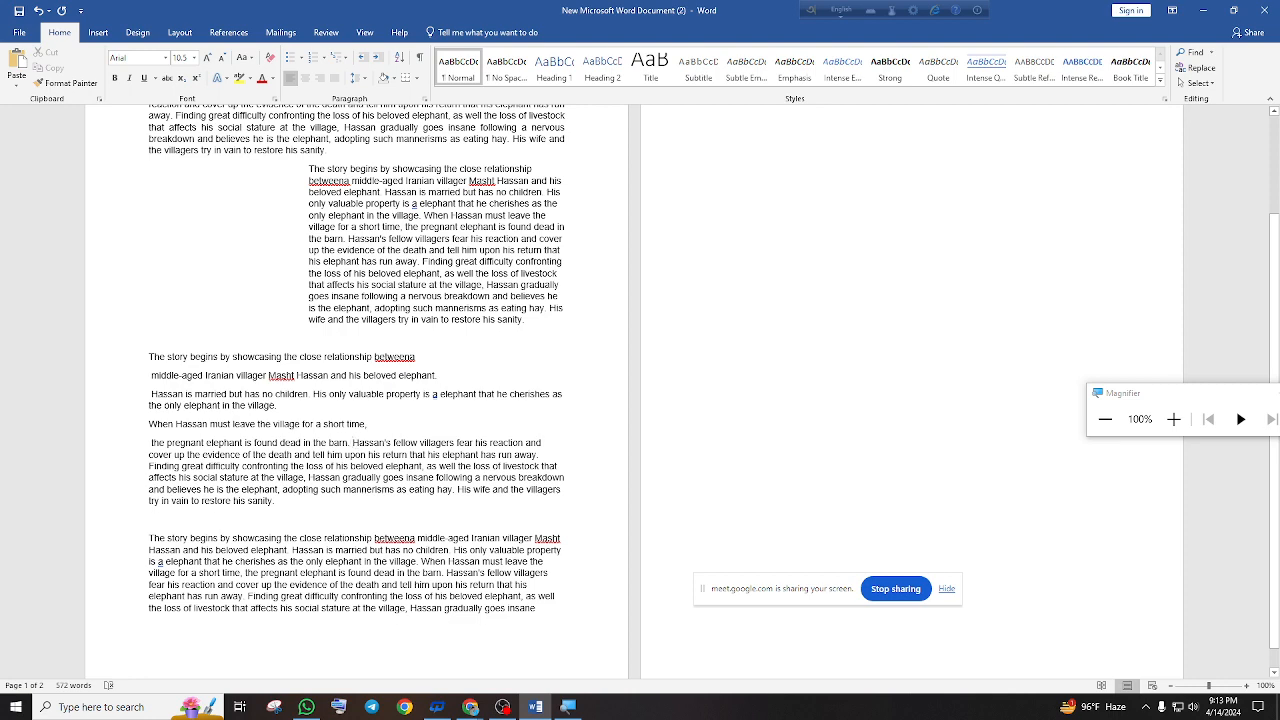
{"action": "left_click", "coordinate": [343, 442]}
{"action": "key", "text": "Return"}
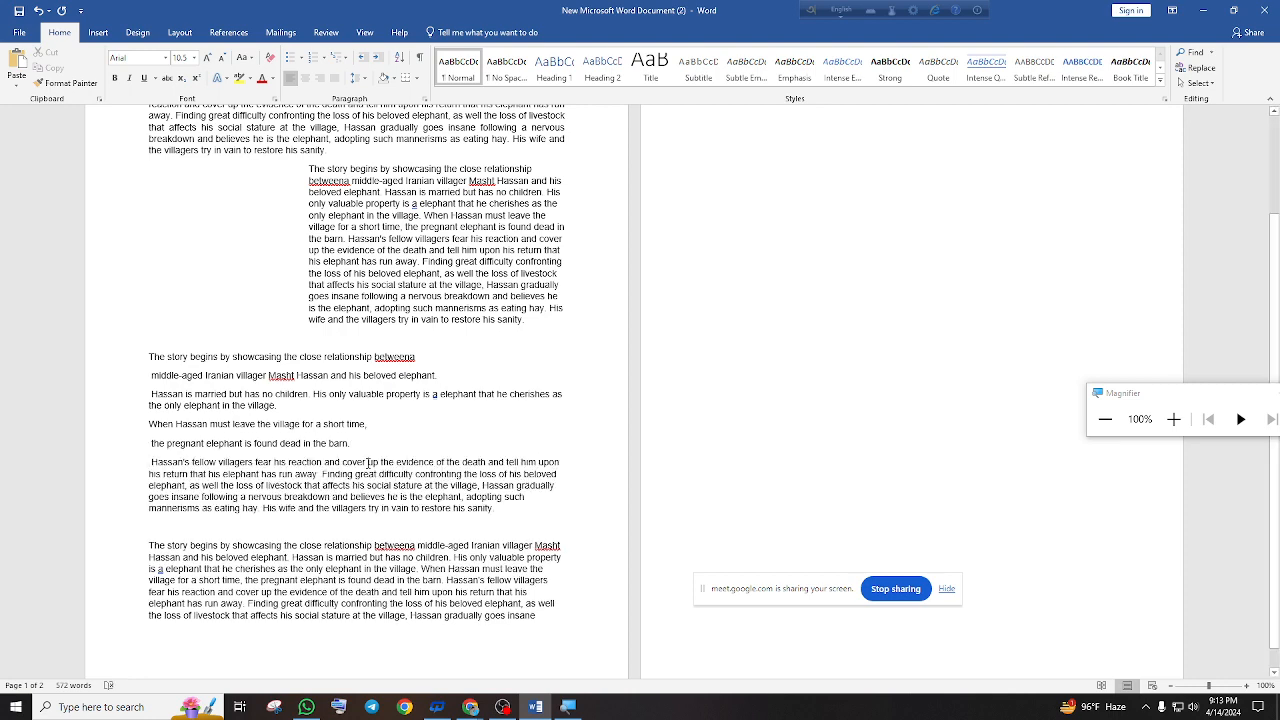
{"action": "left_click", "coordinate": [368, 463]}
{"action": "key", "text": "Return"}
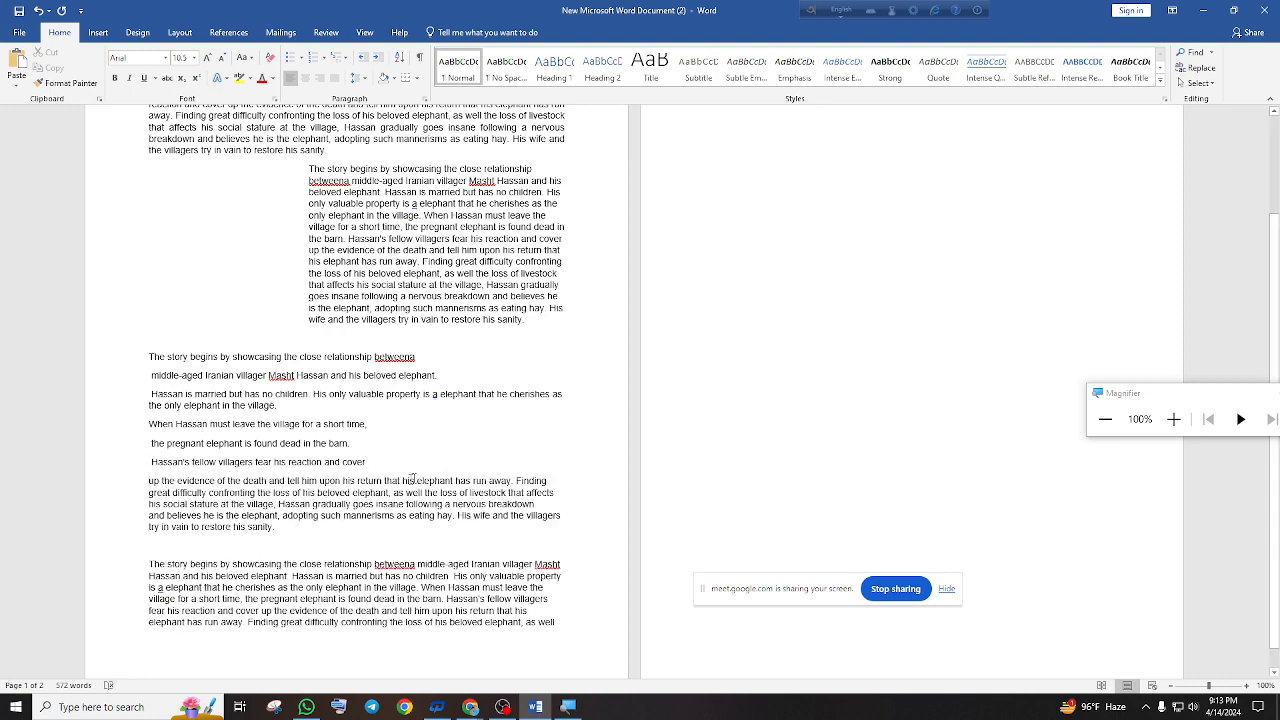
{"action": "left_click", "coordinate": [402, 481]}
{"action": "key", "text": "Return"}
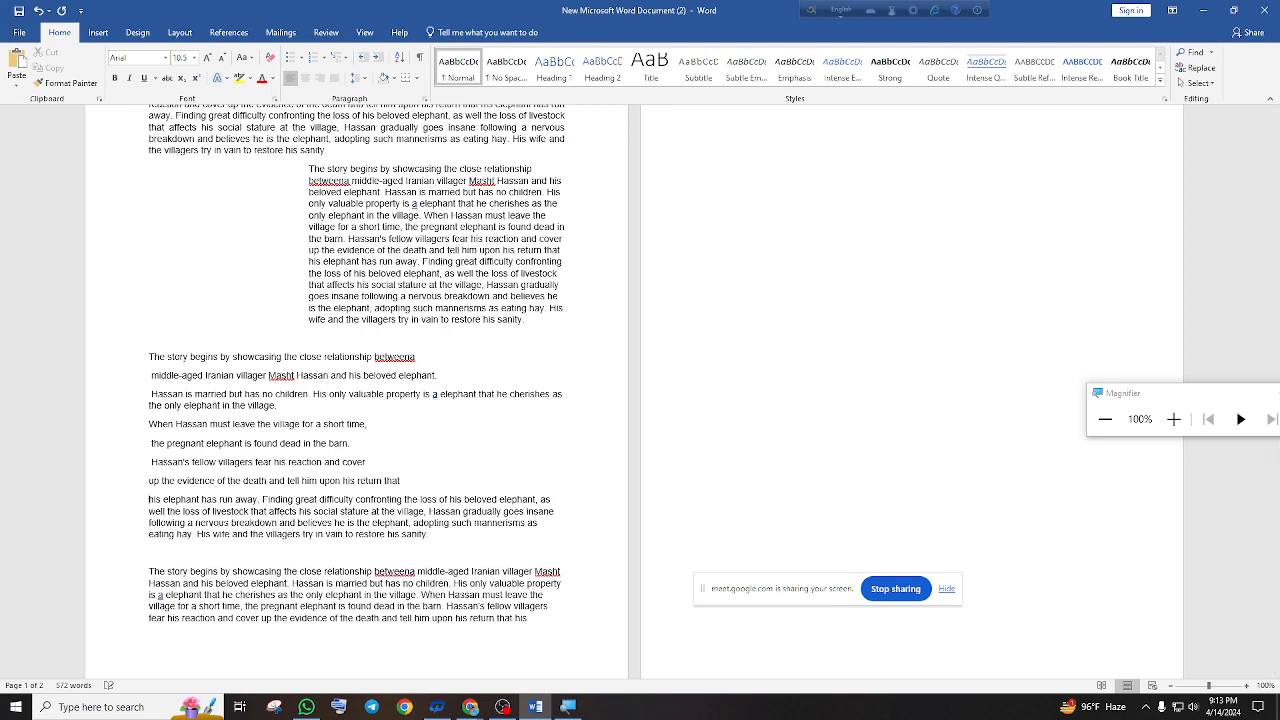
Delete the third paragraph's text from "up the evidence" onward, and paste a copy of its remaining short lines directly below them
{"action": "left_click_drag", "start_coordinate": [458, 537], "coordinate": [68, 497]}
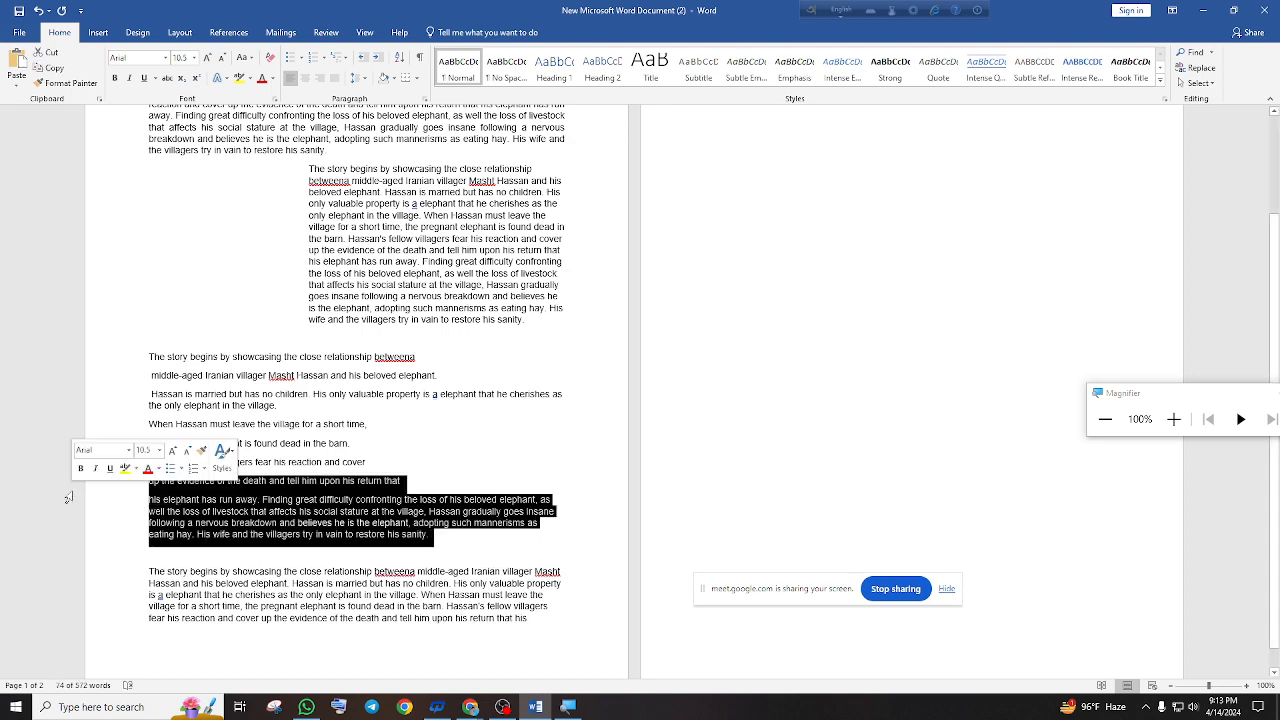
{"action": "key", "text": "Delete"}
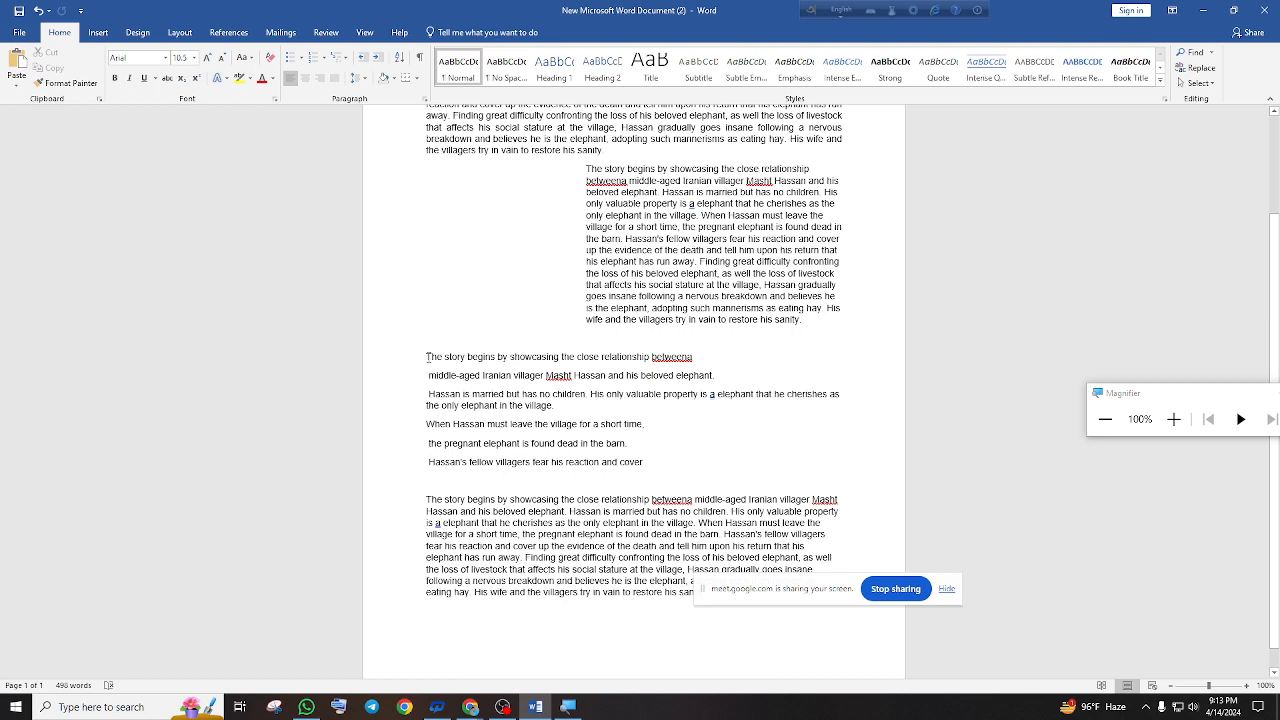
{"action": "left_click_drag", "start_coordinate": [426, 356], "coordinate": [650, 468]}
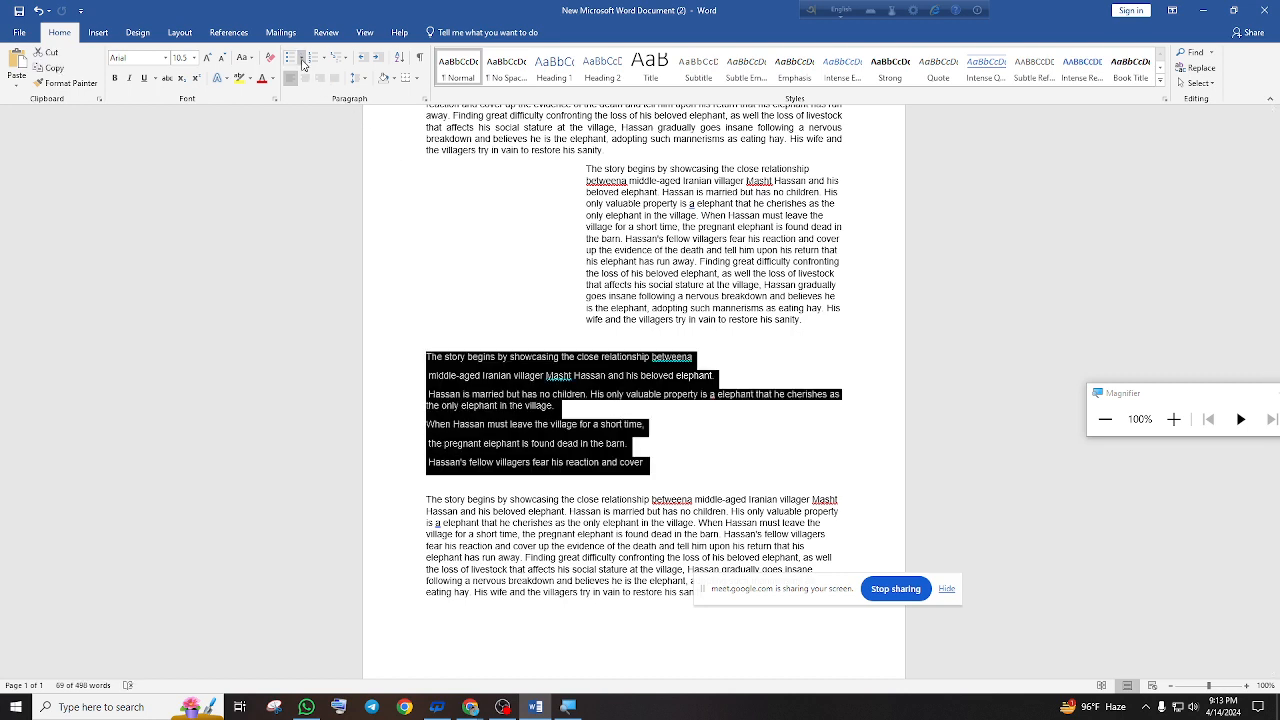
{"action": "left_click", "coordinate": [302, 62]}
{"action": "left_click", "coordinate": [686, 452]}
{"action": "right_click", "coordinate": [544, 397]}
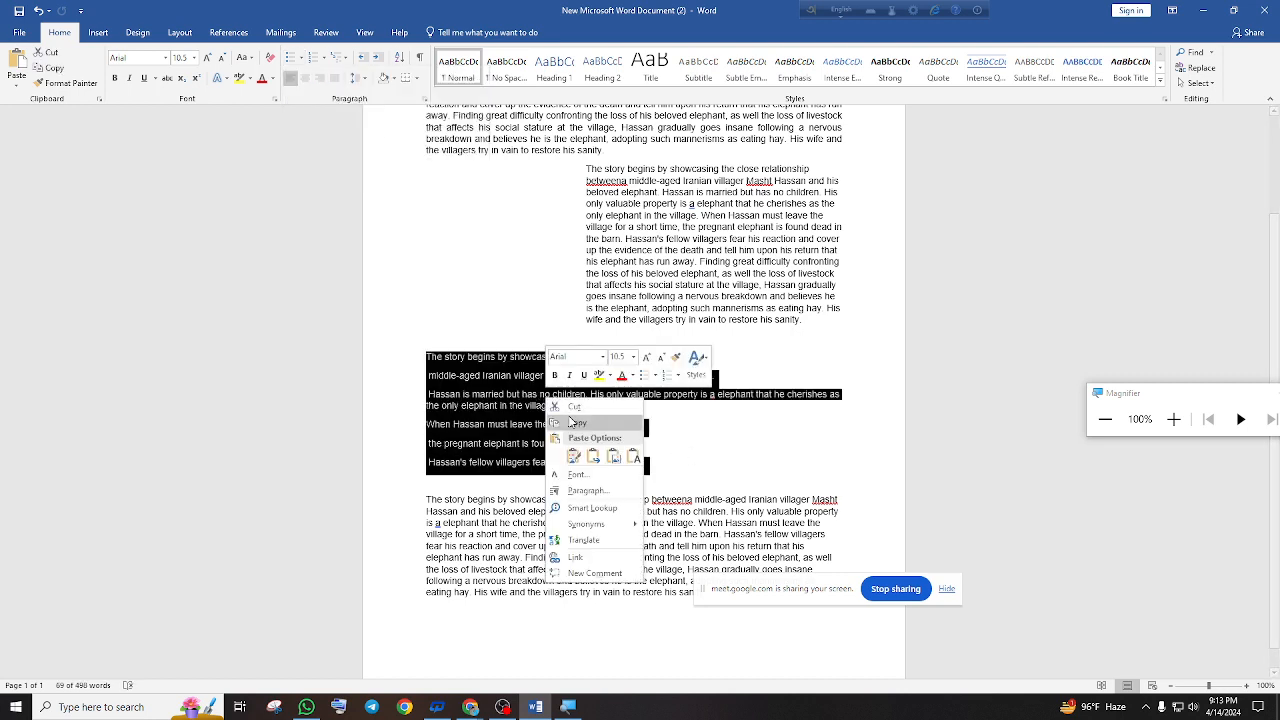
{"action": "left_click", "coordinate": [572, 422]}
{"action": "left_click", "coordinate": [660, 474]}
{"action": "key", "text": "Return"}
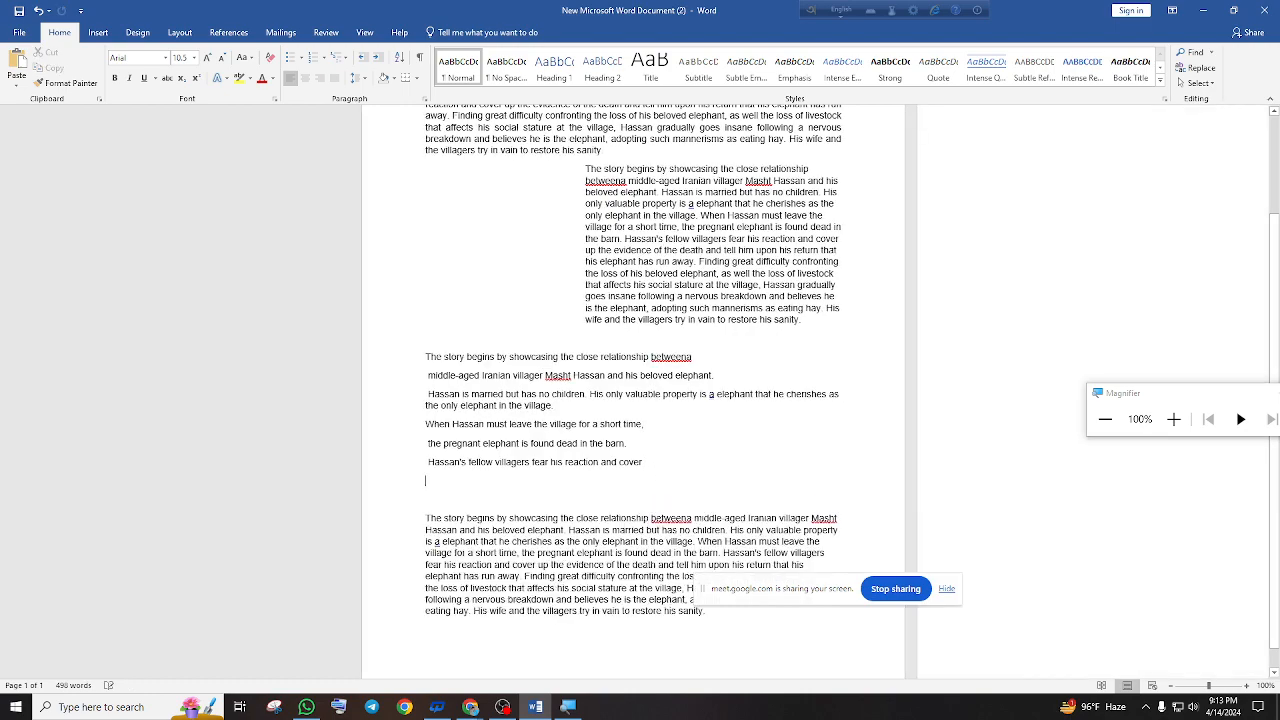
{"action": "key", "text": "ctrl+v"}
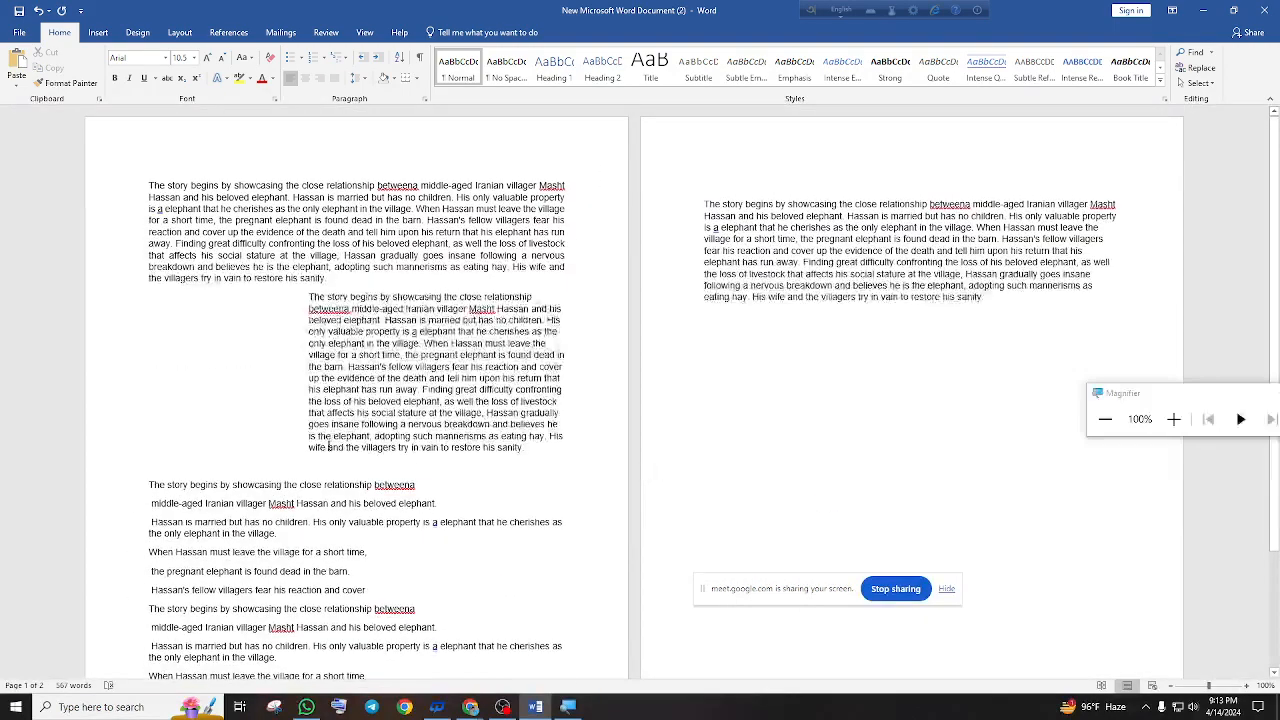
Insert an empty line after the repeated opening line, and number the seven lines above it in the 1. 2. 3. format
{"action": "scroll", "coordinate": [328, 447], "scroll_direction": "down", "scroll_amount": 3}
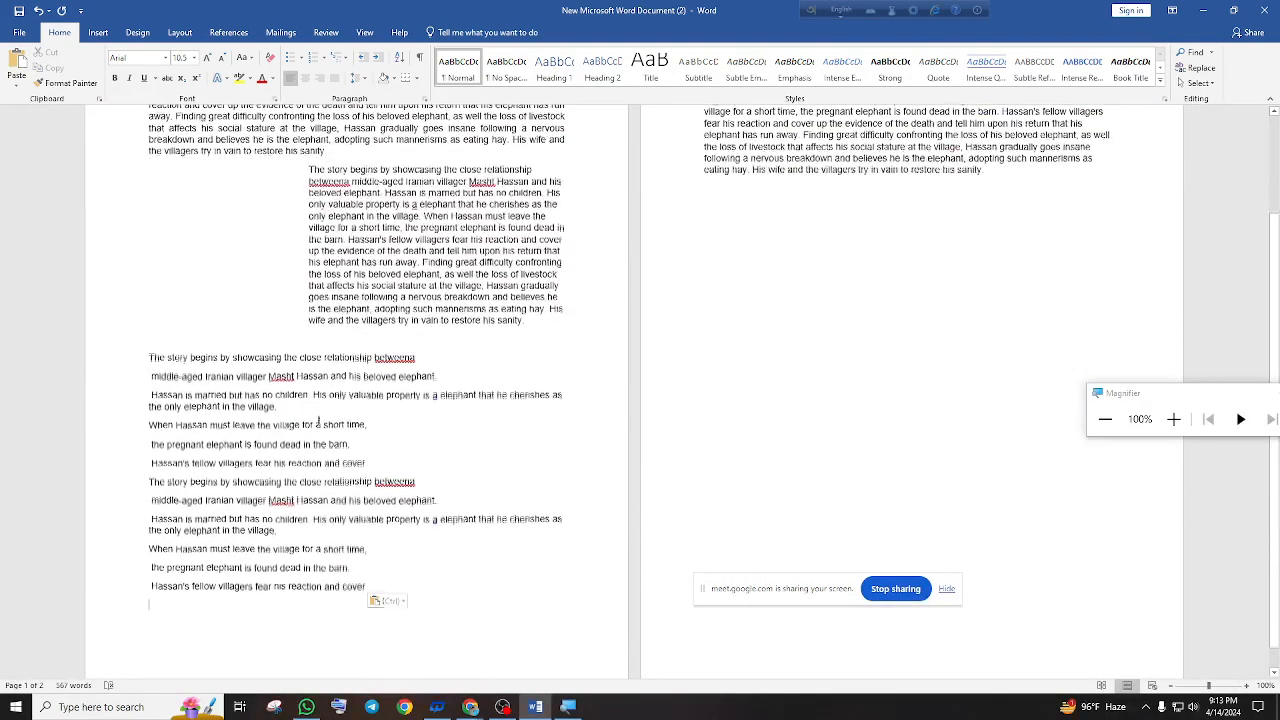
{"action": "left_click", "coordinate": [440, 483]}
{"action": "key", "text": "Return"}
{"action": "scroll", "coordinate": [200, 460], "scroll_direction": "up", "scroll_amount": 1}
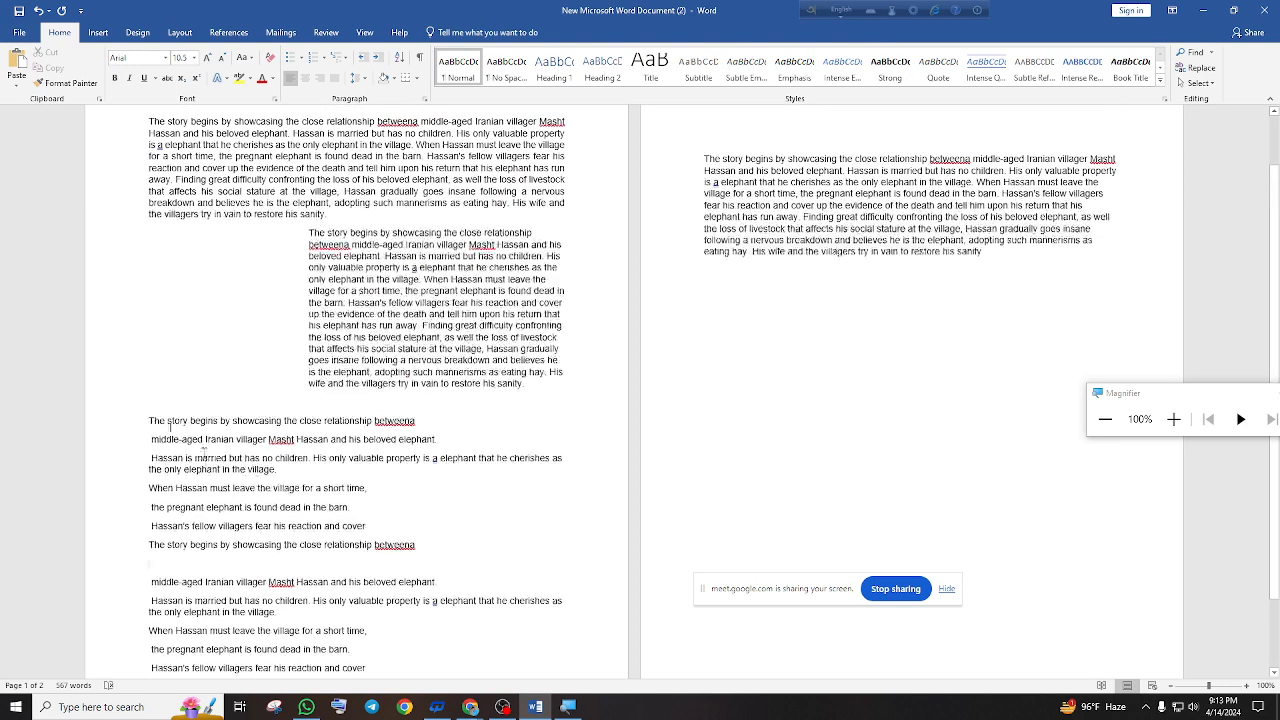
{"action": "left_click_drag", "start_coordinate": [145, 420], "coordinate": [539, 546]}
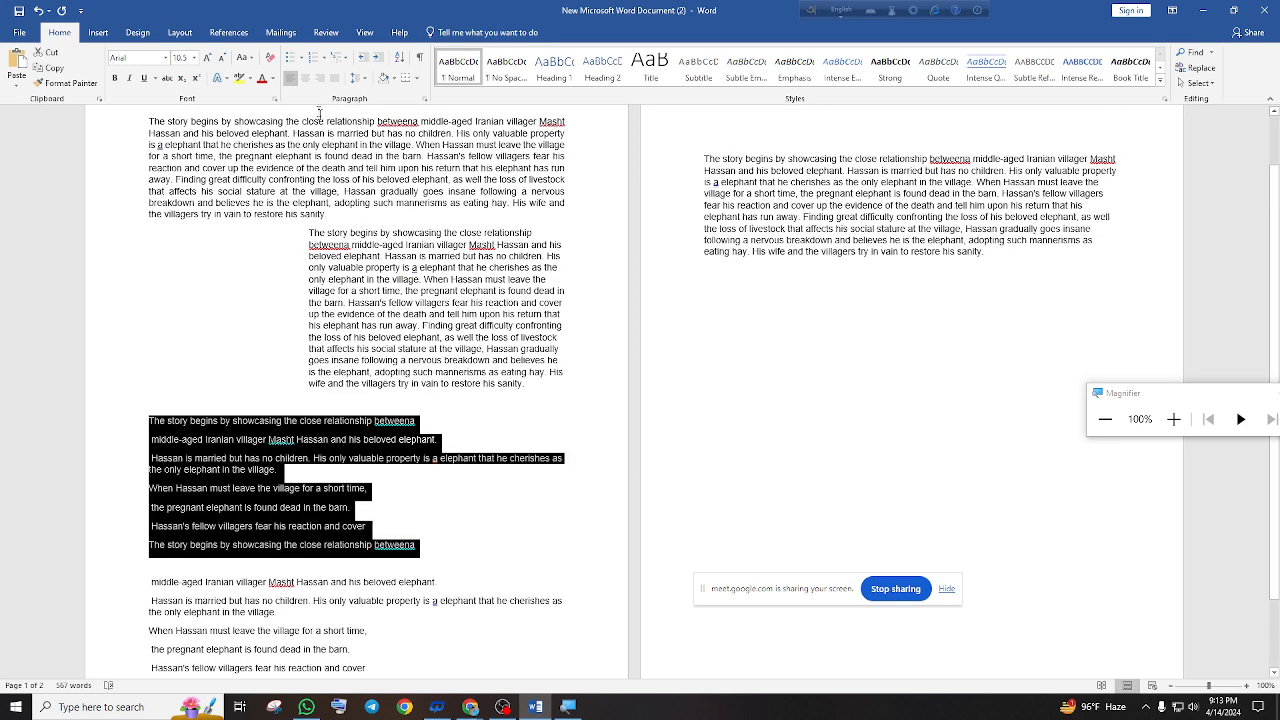
{"action": "left_click", "coordinate": [326, 60]}
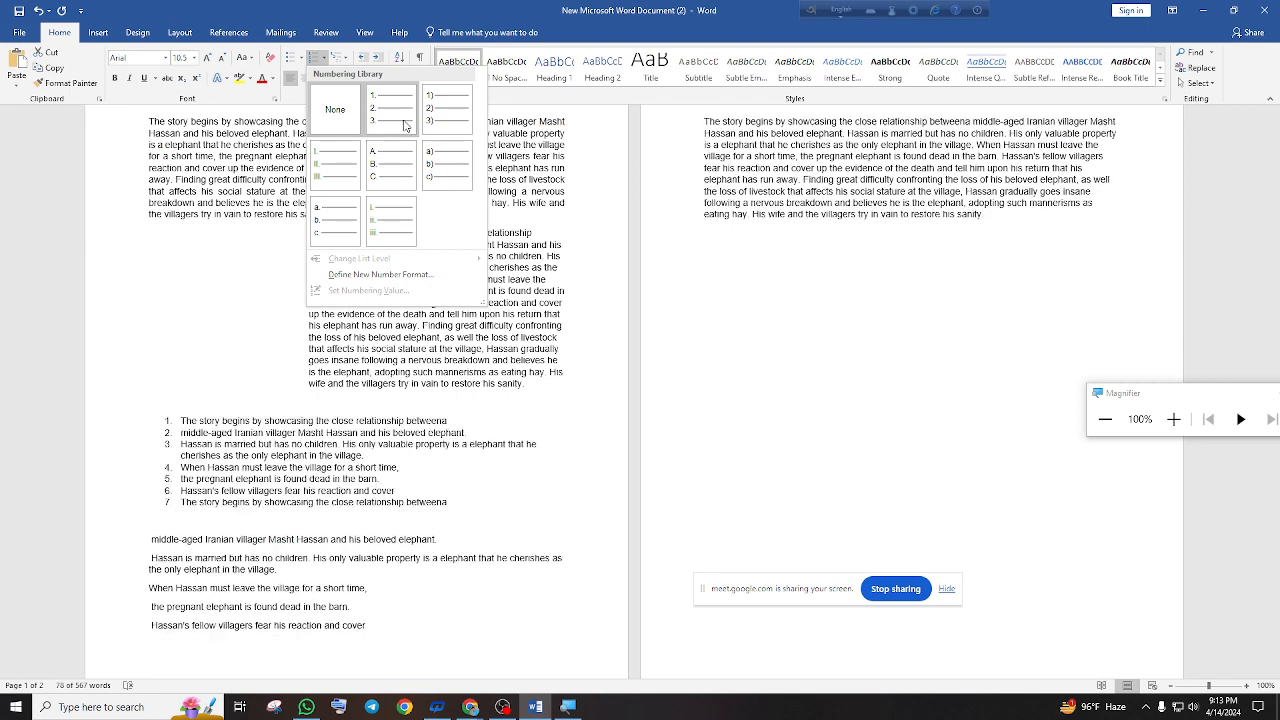
{"action": "left_click", "coordinate": [392, 110]}
Apply the four-diamond bullet to the five short lines below the numbered list and clear the selection
{"action": "scroll", "coordinate": [207, 482], "scroll_direction": "down", "scroll_amount": 1}
{"action": "scroll", "coordinate": [207, 482], "scroll_direction": "down", "scroll_amount": 1}
{"action": "left_click", "coordinate": [157, 463]}
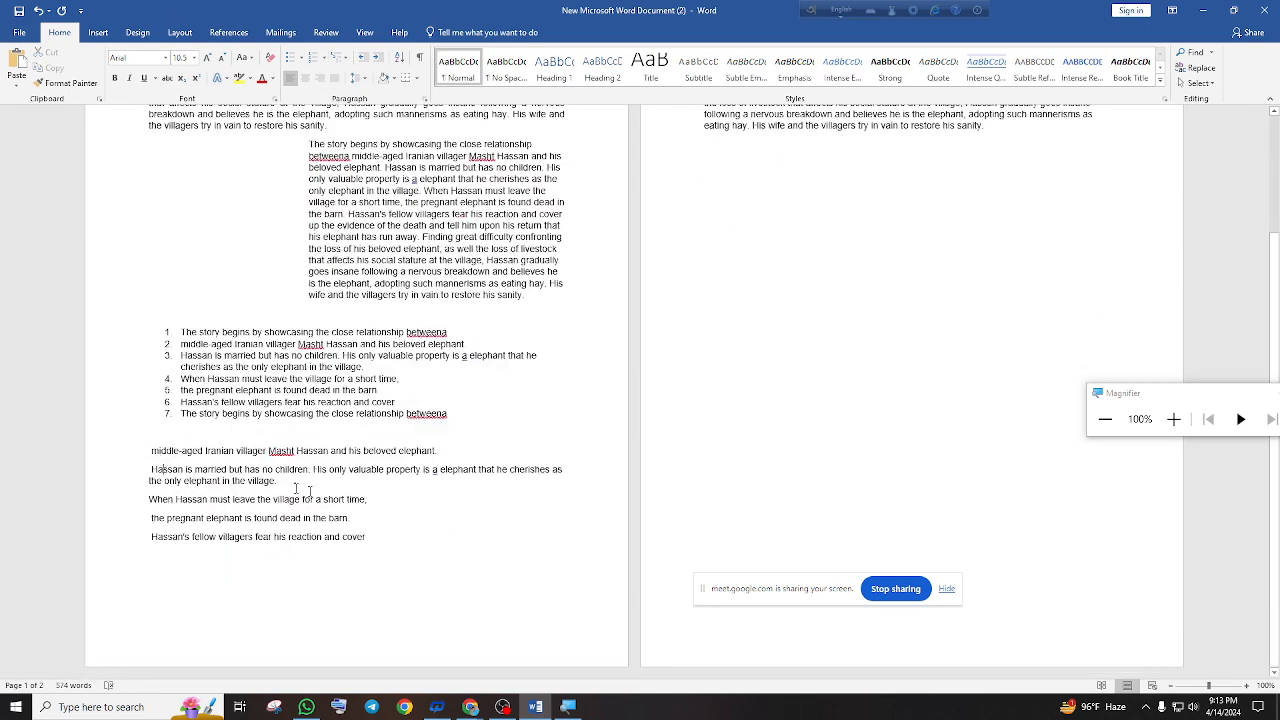
{"action": "left_click_drag", "start_coordinate": [150, 450], "coordinate": [372, 540]}
{"action": "left_click", "coordinate": [299, 57]}
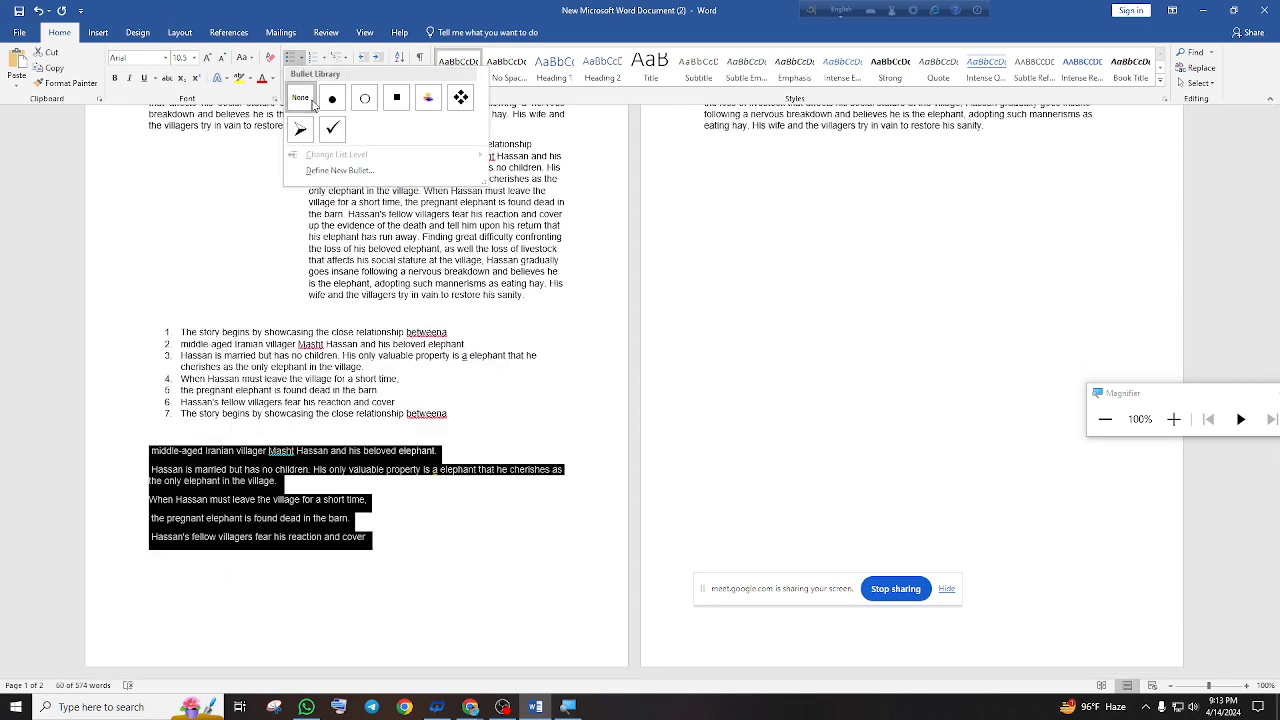
{"action": "left_click", "coordinate": [460, 97]}
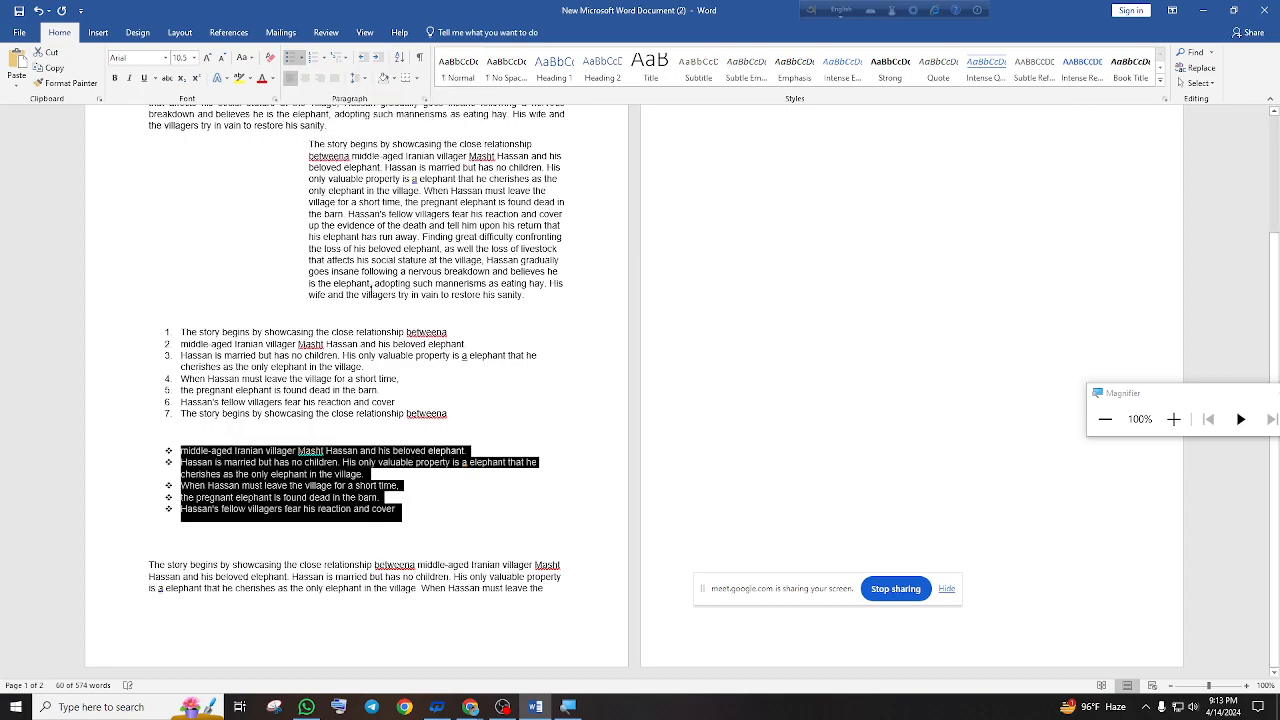
{"action": "scroll", "coordinate": [371, 290], "scroll_direction": "up", "scroll_amount": 3}
{"action": "scroll", "coordinate": [490, 370], "scroll_direction": "down", "scroll_amount": 3}
{"action": "left_click", "coordinate": [506, 403]}
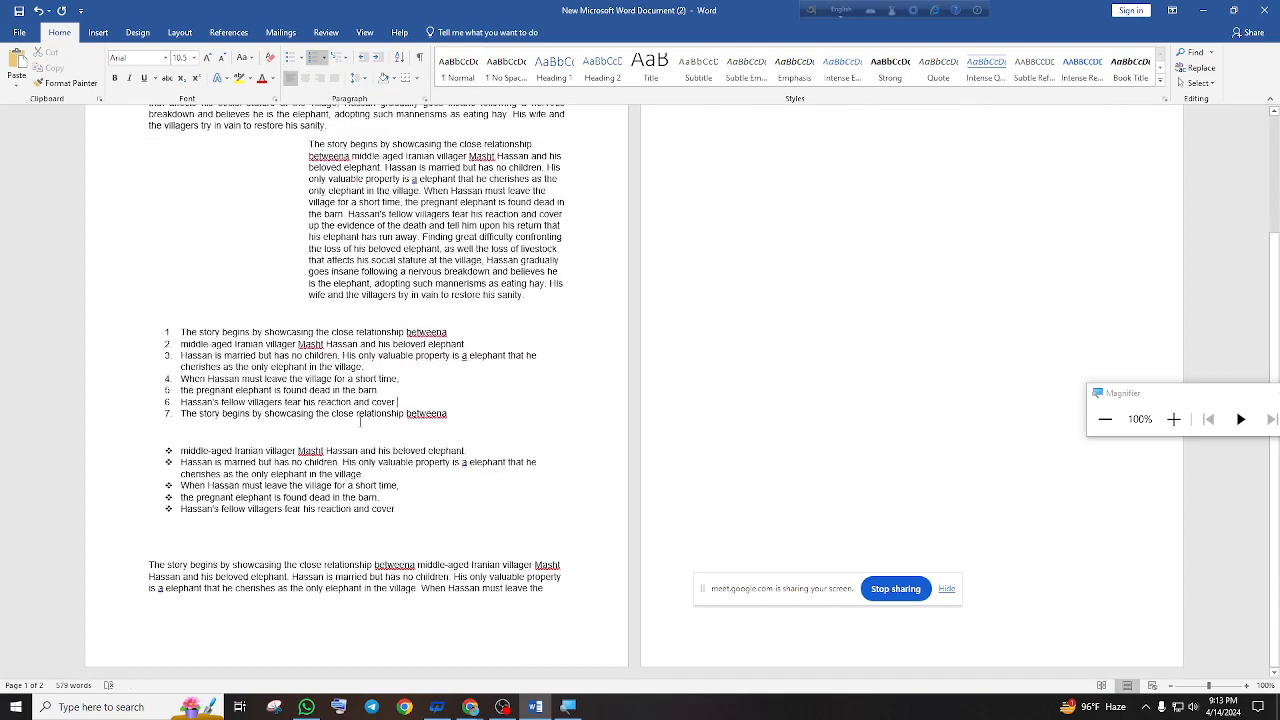
Set the line spacing of the last paragraph, below the bulleted list, to 3.0 and clear the selection
{"action": "scroll", "coordinate": [486, 434], "scroll_direction": "up", "scroll_amount": 5}
{"action": "scroll", "coordinate": [470, 440], "scroll_direction": "down", "scroll_amount": 5}
{"action": "left_click_drag", "start_coordinate": [150, 563], "coordinate": [548, 590]}
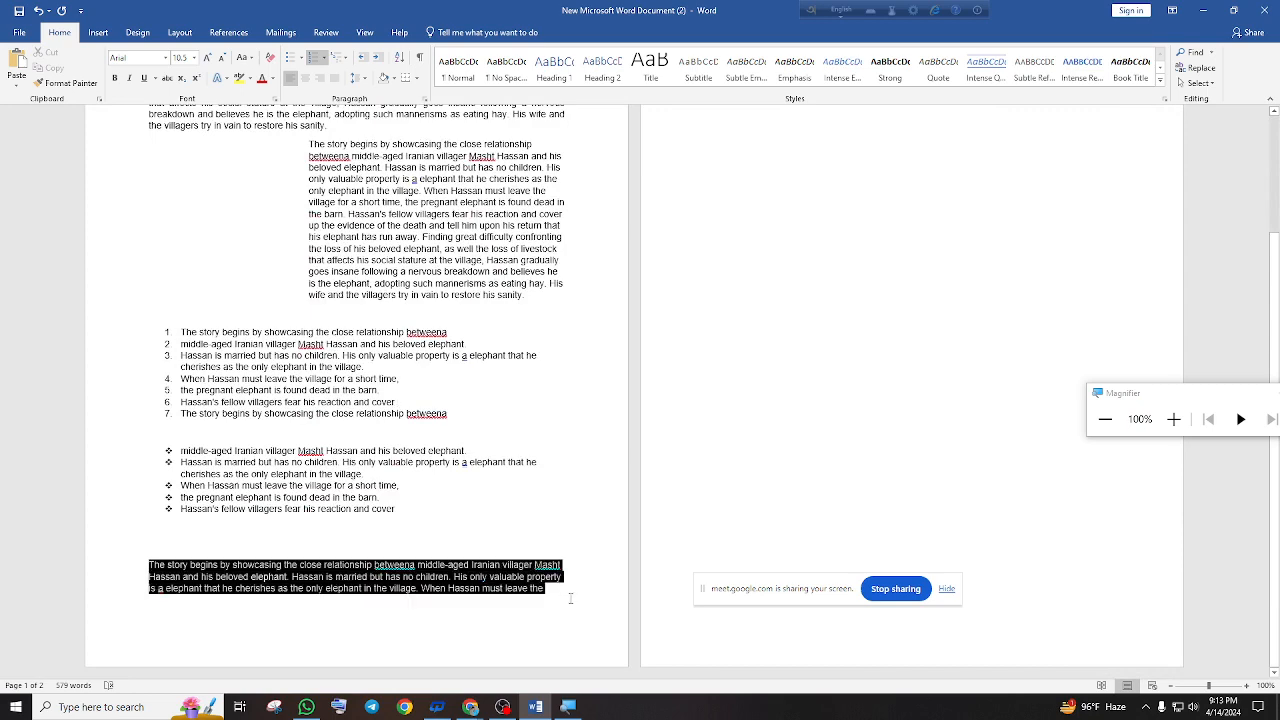
{"action": "left_click", "coordinate": [366, 78]}
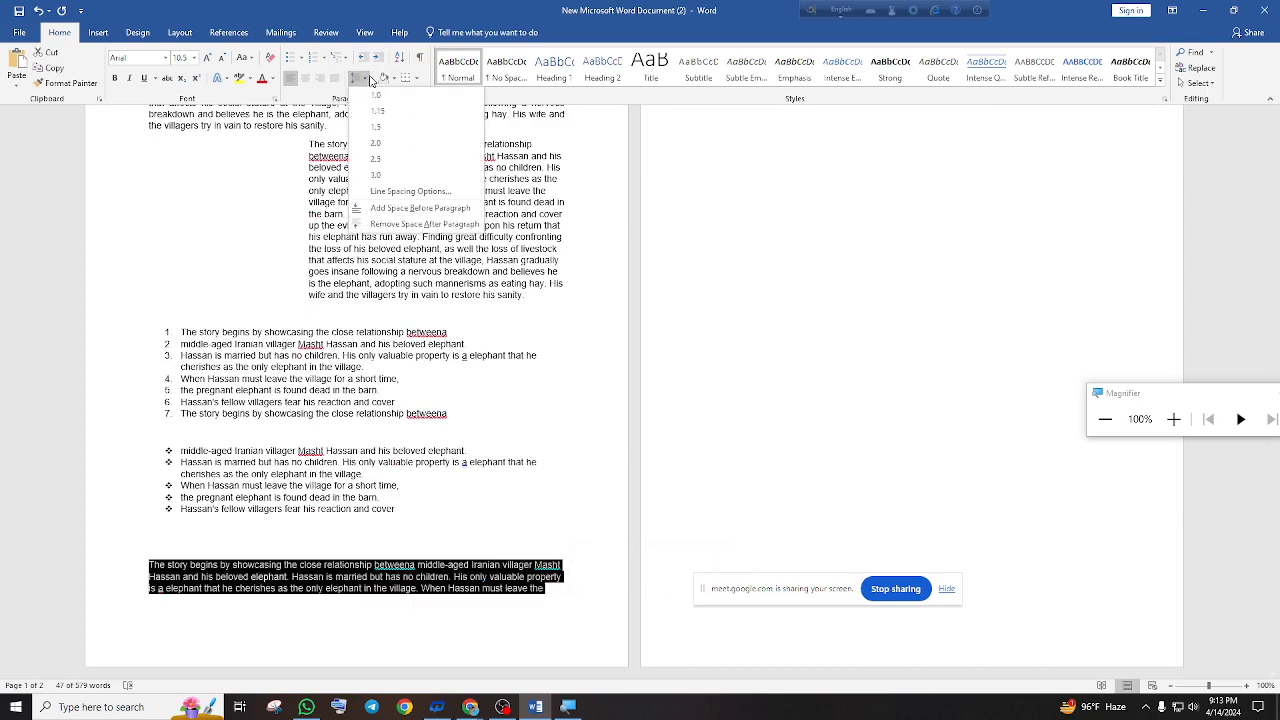
{"action": "left_click", "coordinate": [414, 175]}
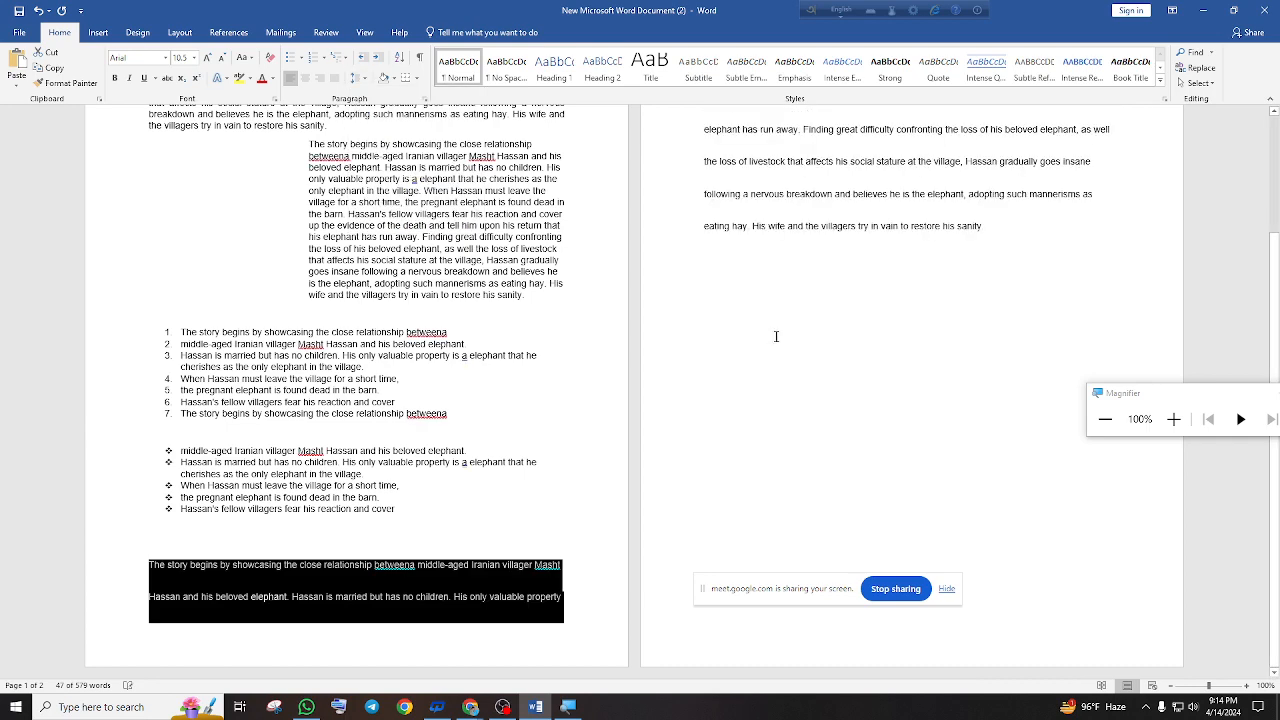
{"action": "left_click", "coordinate": [470, 340]}
Color the line "fear his reaction and cover up the evidence of the death and tell him upon his return that his" red on page 2
{"action": "scroll", "coordinate": [350, 309], "scroll_direction": "up", "scroll_amount": 3}
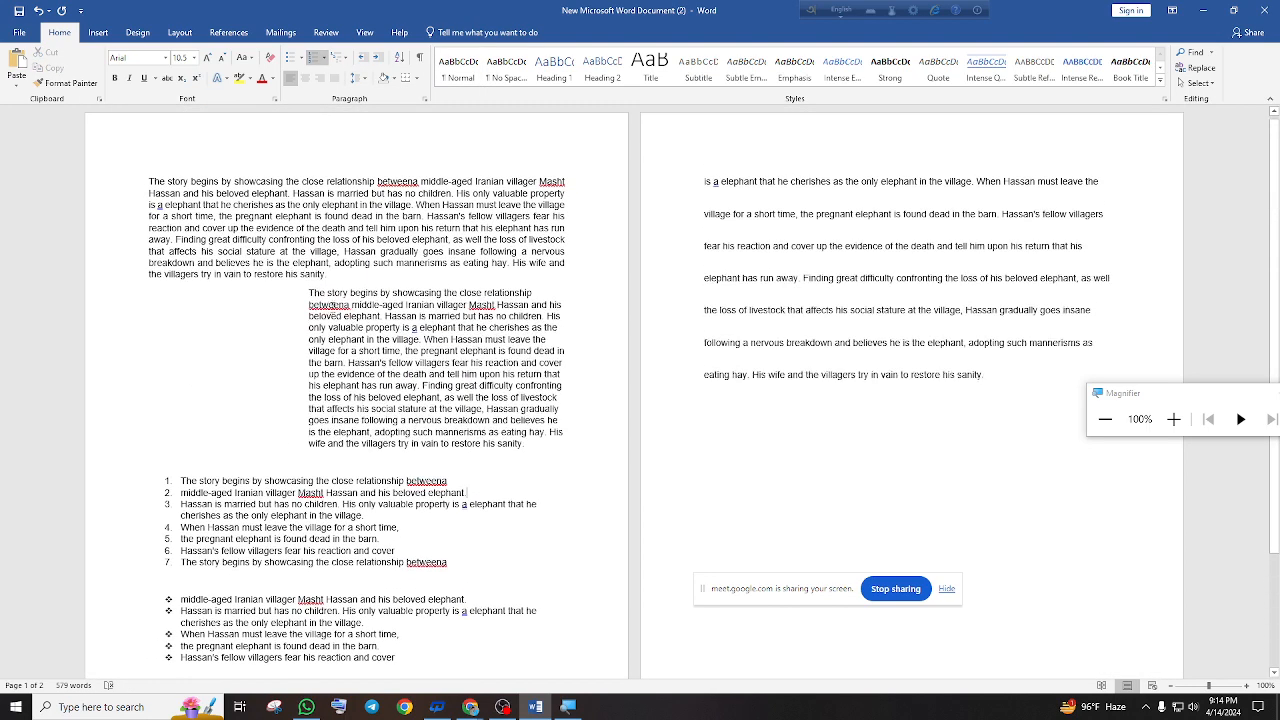
{"action": "left_click_drag", "start_coordinate": [1087, 252], "coordinate": [659, 258]}
{"action": "left_click", "coordinate": [266, 80]}
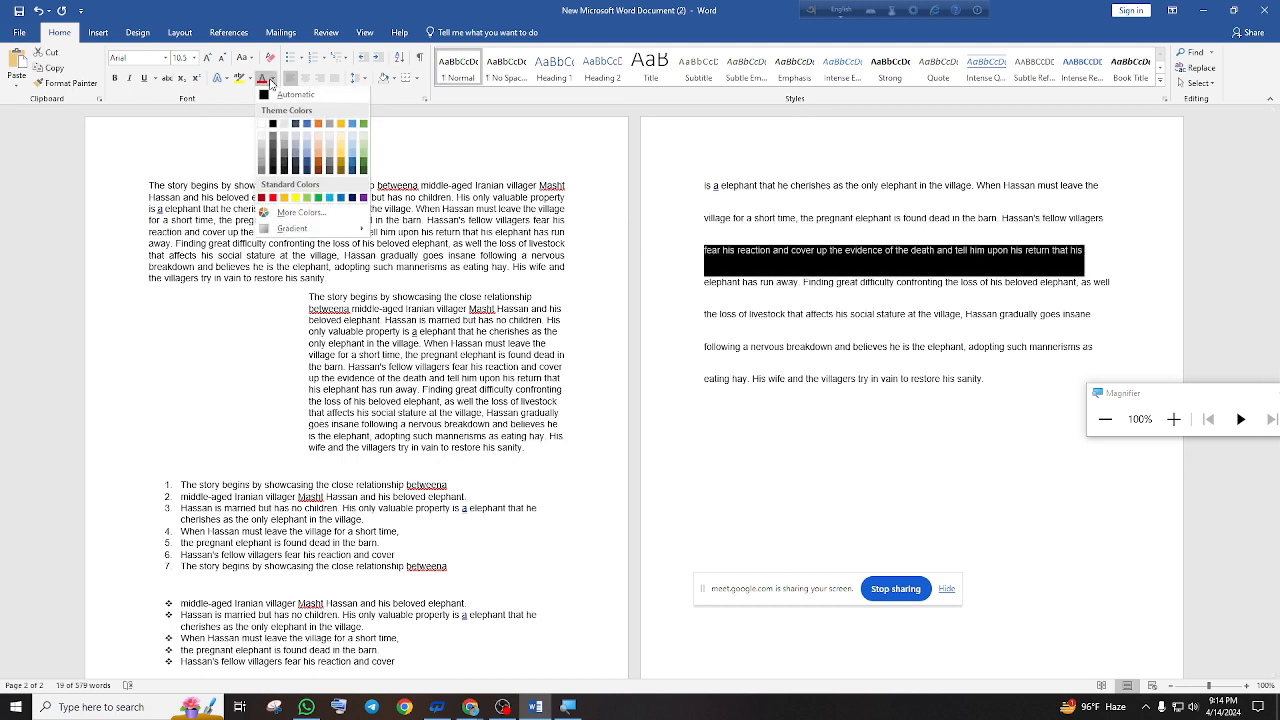
{"action": "left_click", "coordinate": [273, 199]}
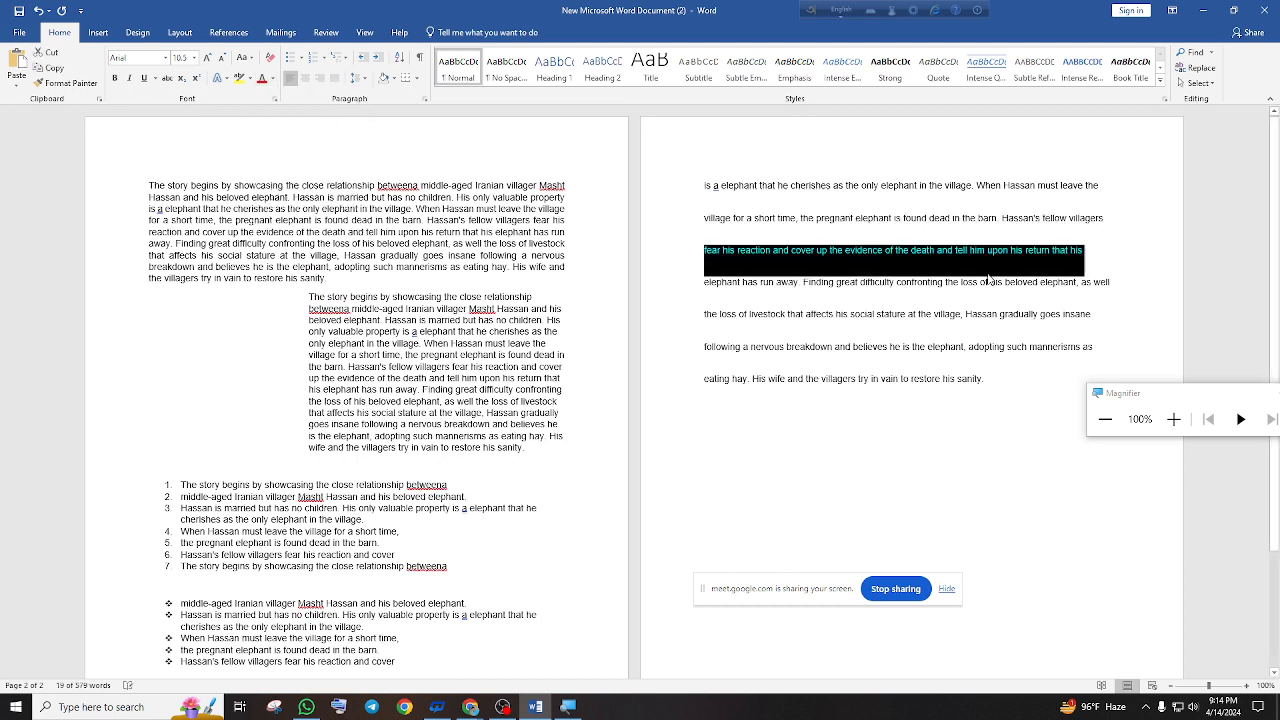
Highlight the page 2 line starting "village for a short time" and ending "Hassan's fellow villagers" in yellow
{"action": "left_click_drag", "start_coordinate": [1105, 218], "coordinate": [701, 225]}
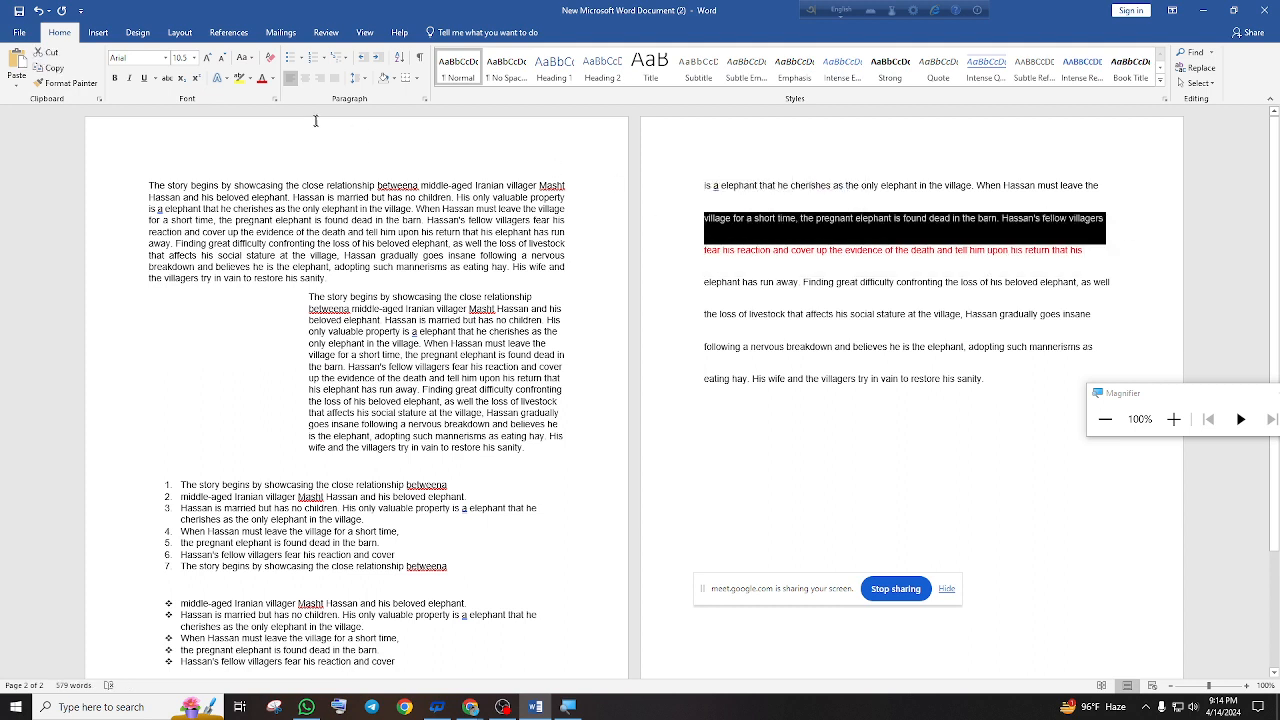
{"action": "left_click", "coordinate": [250, 78]}
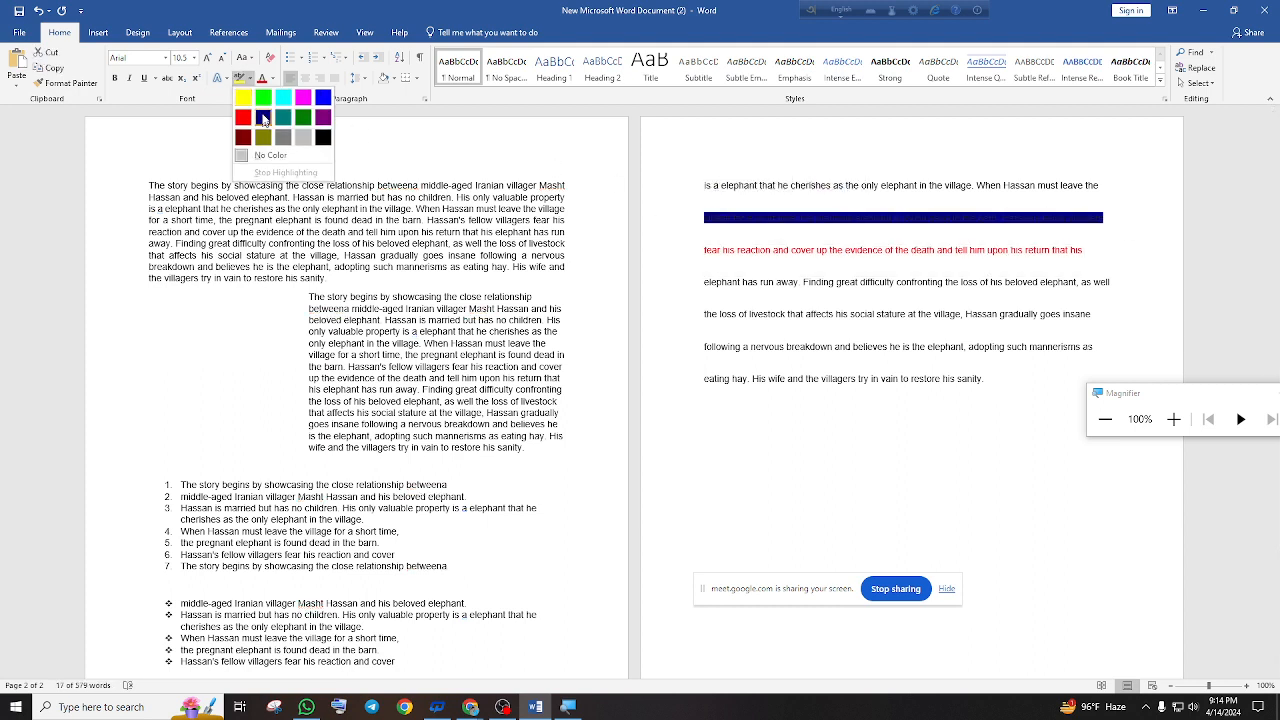
{"action": "left_click", "coordinate": [248, 101]}
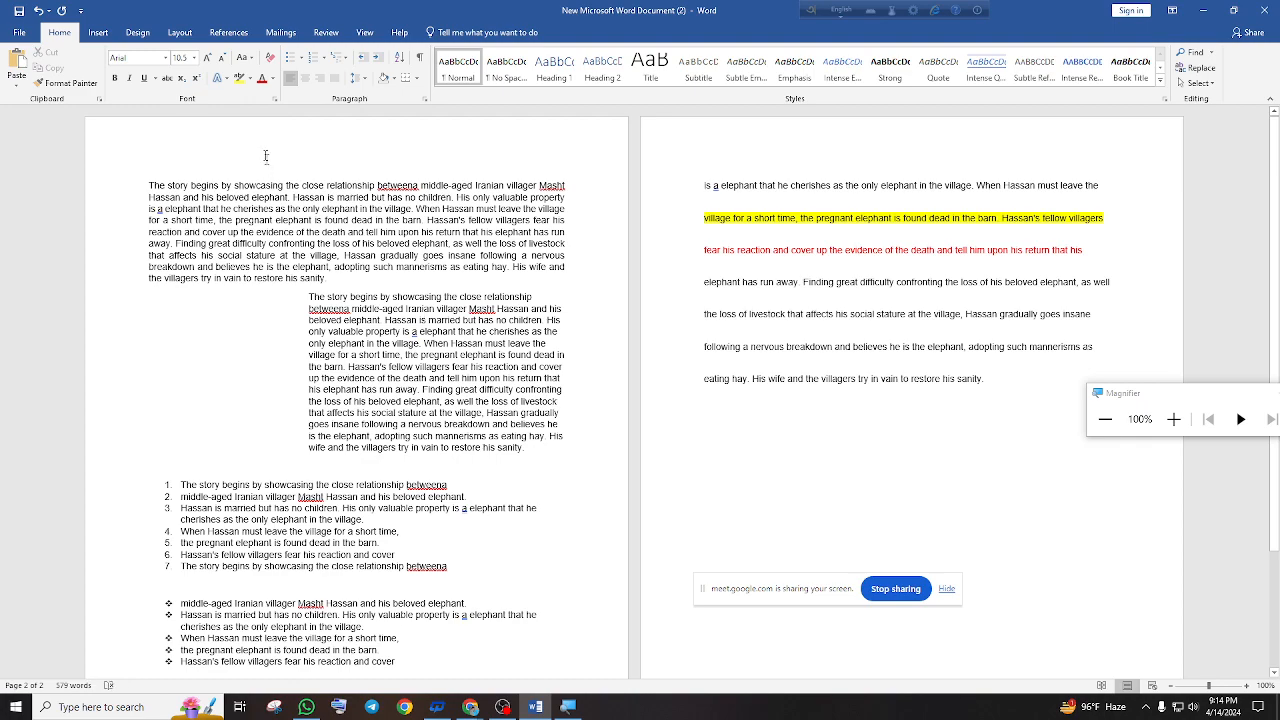
Make the seventh line of the numbered list bold and clear the selection
{"action": "scroll", "coordinate": [338, 446], "scroll_direction": "down", "scroll_amount": 2}
{"action": "scroll", "coordinate": [342, 442], "scroll_direction": "down", "scroll_amount": 1}
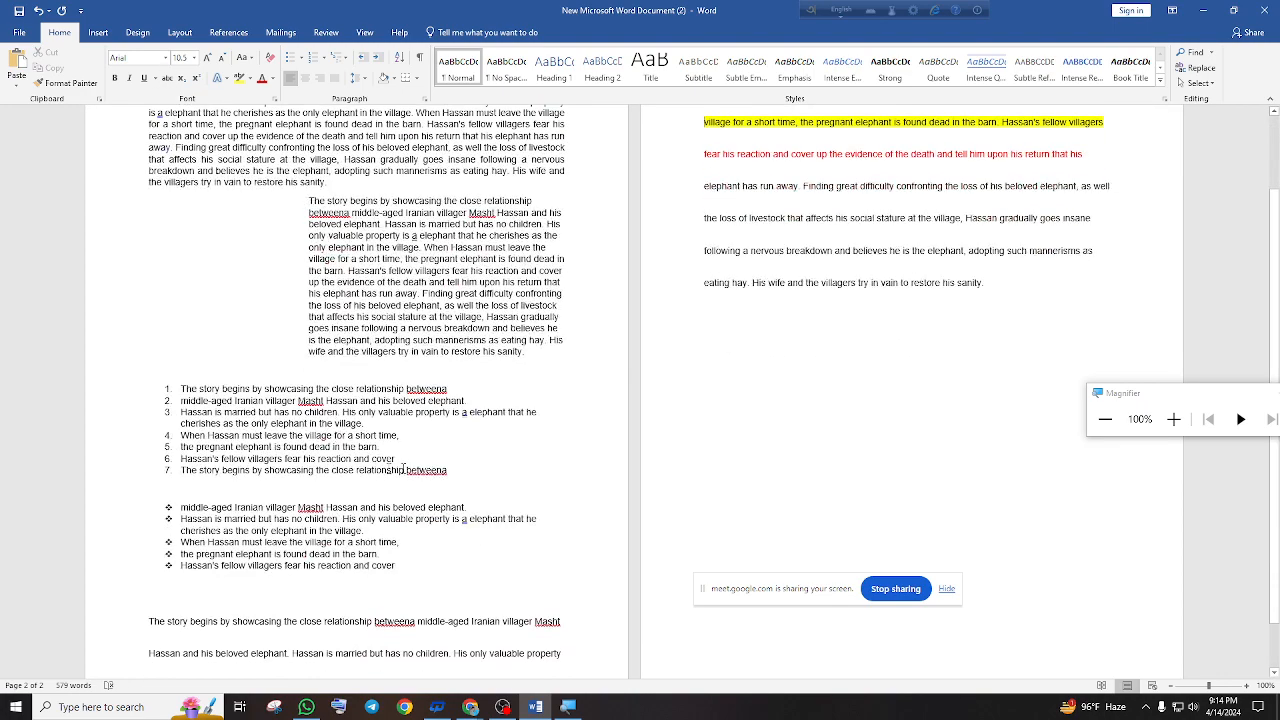
{"action": "triple_click", "coordinate": [403, 467]}
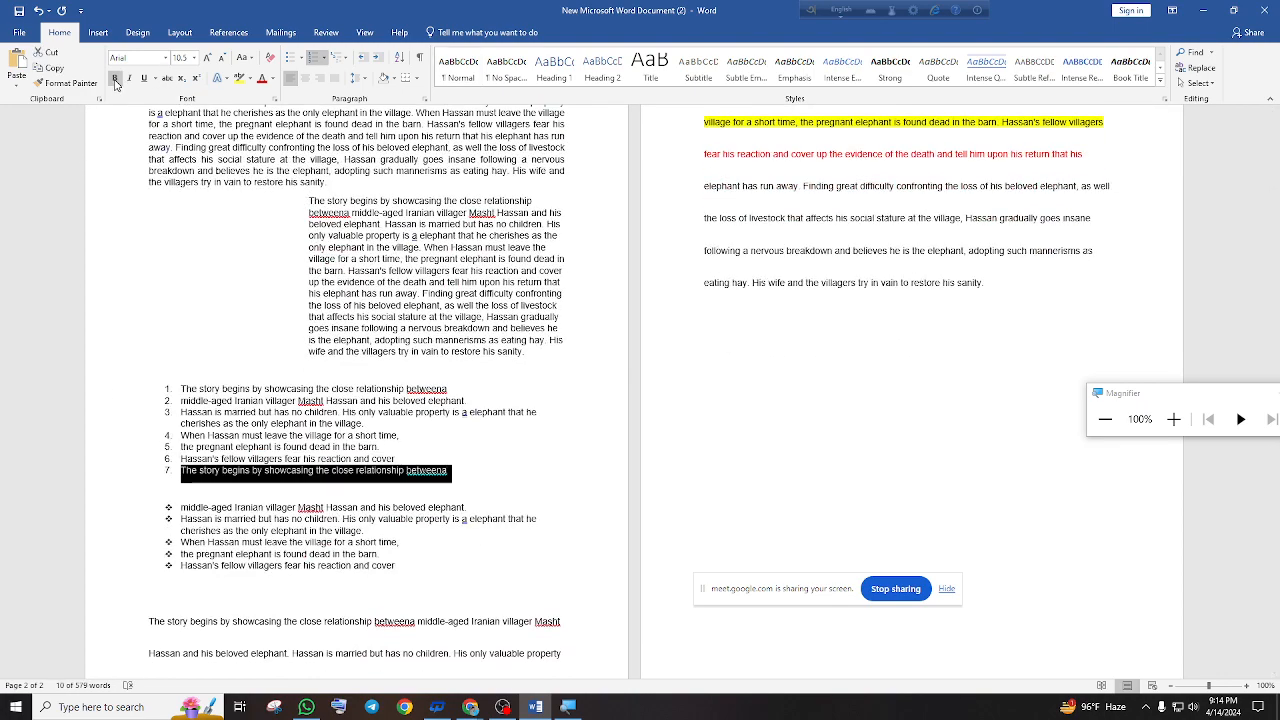
{"action": "left_click", "coordinate": [115, 80]}
{"action": "scroll", "coordinate": [400, 420], "scroll_direction": "down", "scroll_amount": 1}
{"action": "left_click", "coordinate": [577, 566]}
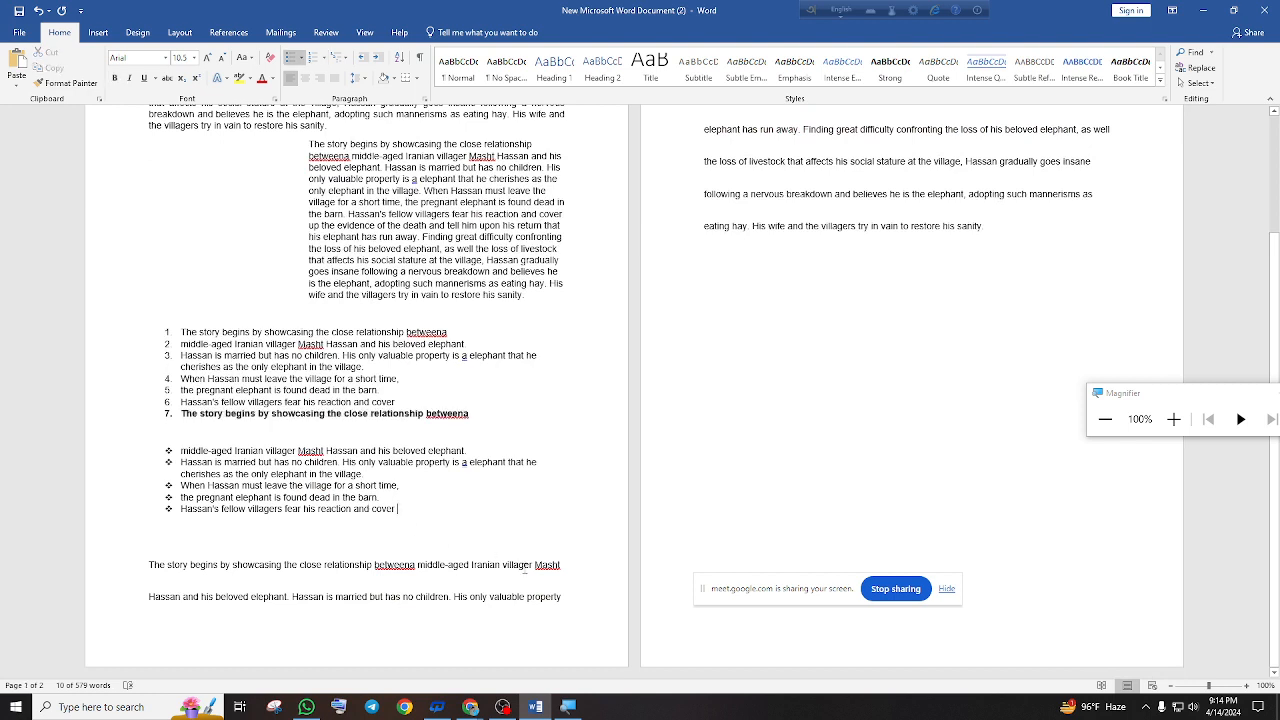
Italicize all five items of the diamond-bulleted list and clear the selection
{"action": "triple_click", "coordinate": [577, 566]}
{"action": "left_click", "coordinate": [400, 510]}
{"action": "left_click_drag", "start_coordinate": [400, 510], "coordinate": [180, 450]}
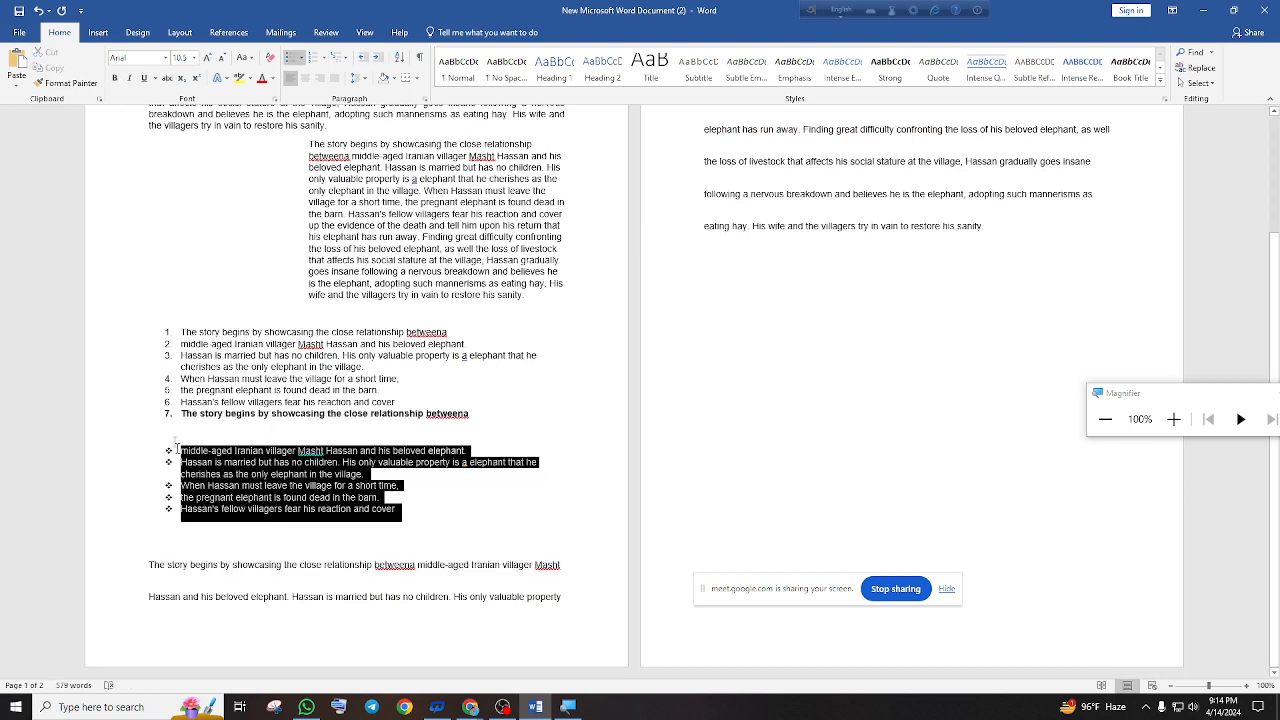
{"action": "left_click", "coordinate": [129, 79]}
{"action": "left_click", "coordinate": [476, 432]}
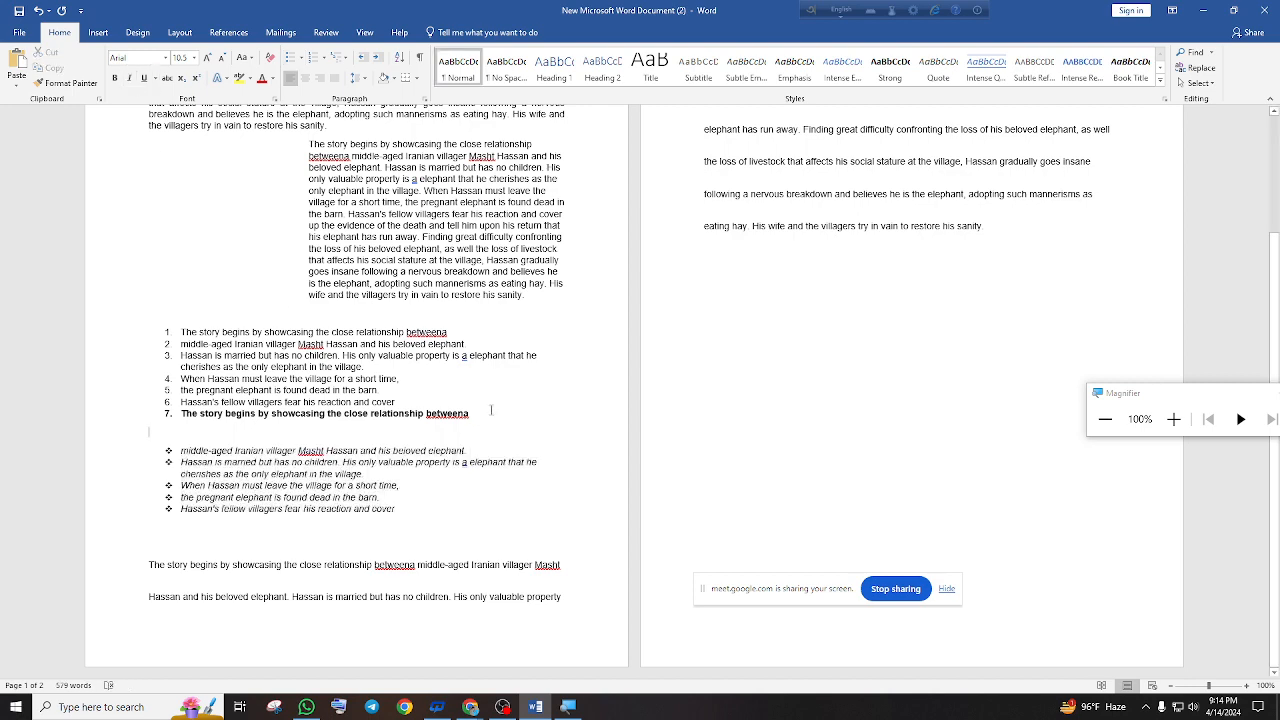
Make all seven lines of the numbered list bold and clear the selection
{"action": "left_click_drag", "start_coordinate": [491, 413], "coordinate": [180, 332]}
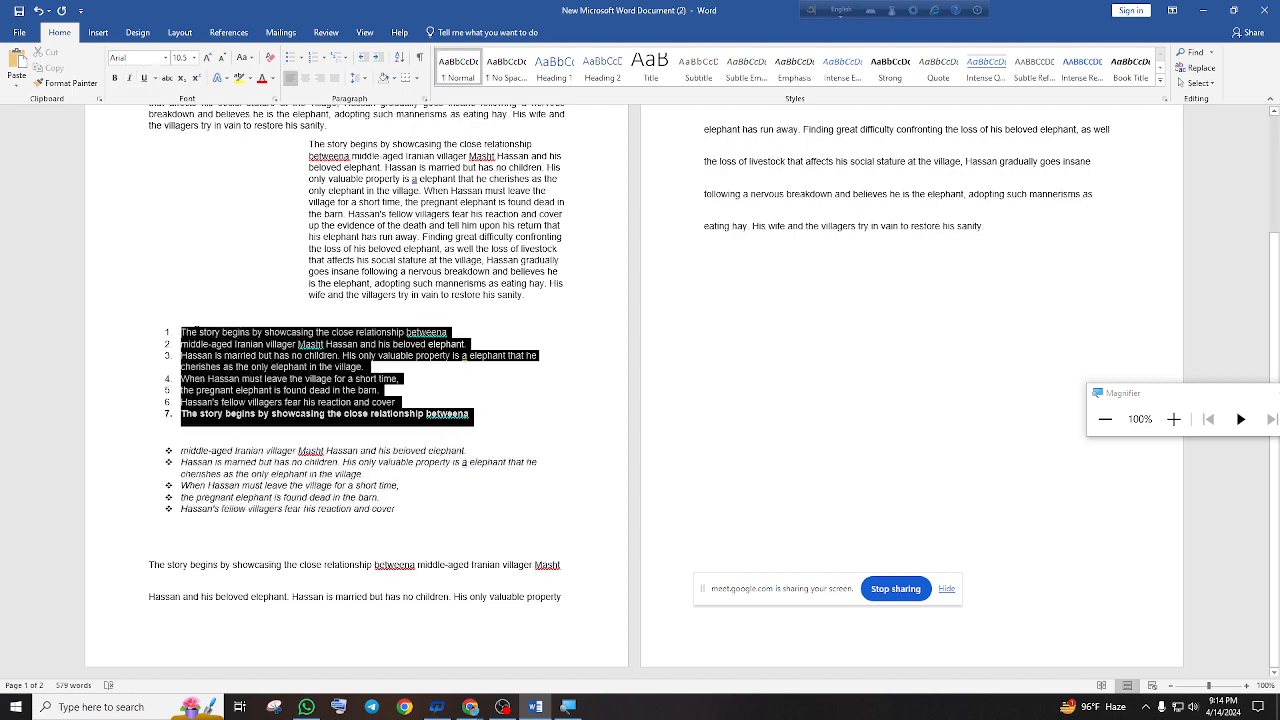
{"action": "left_click", "coordinate": [115, 79]}
{"action": "scroll", "coordinate": [640, 400], "scroll_direction": "up", "scroll_amount": 3}
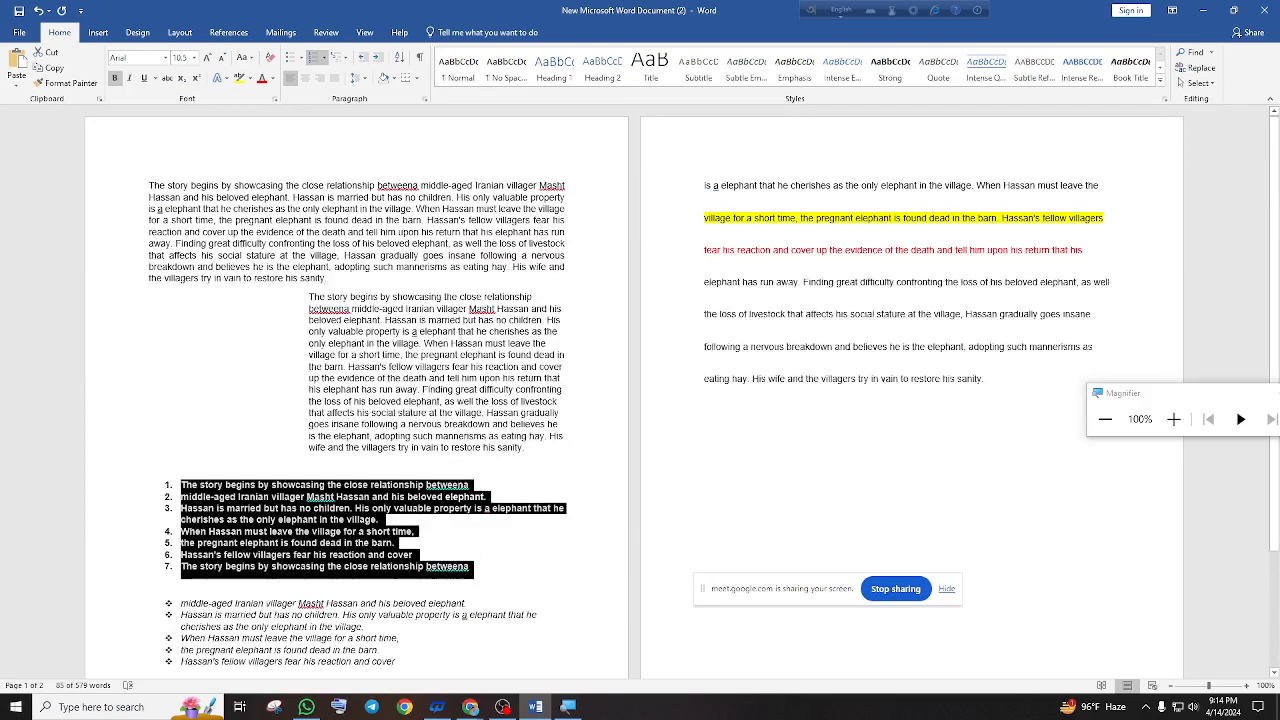
{"action": "left_click", "coordinate": [455, 343]}
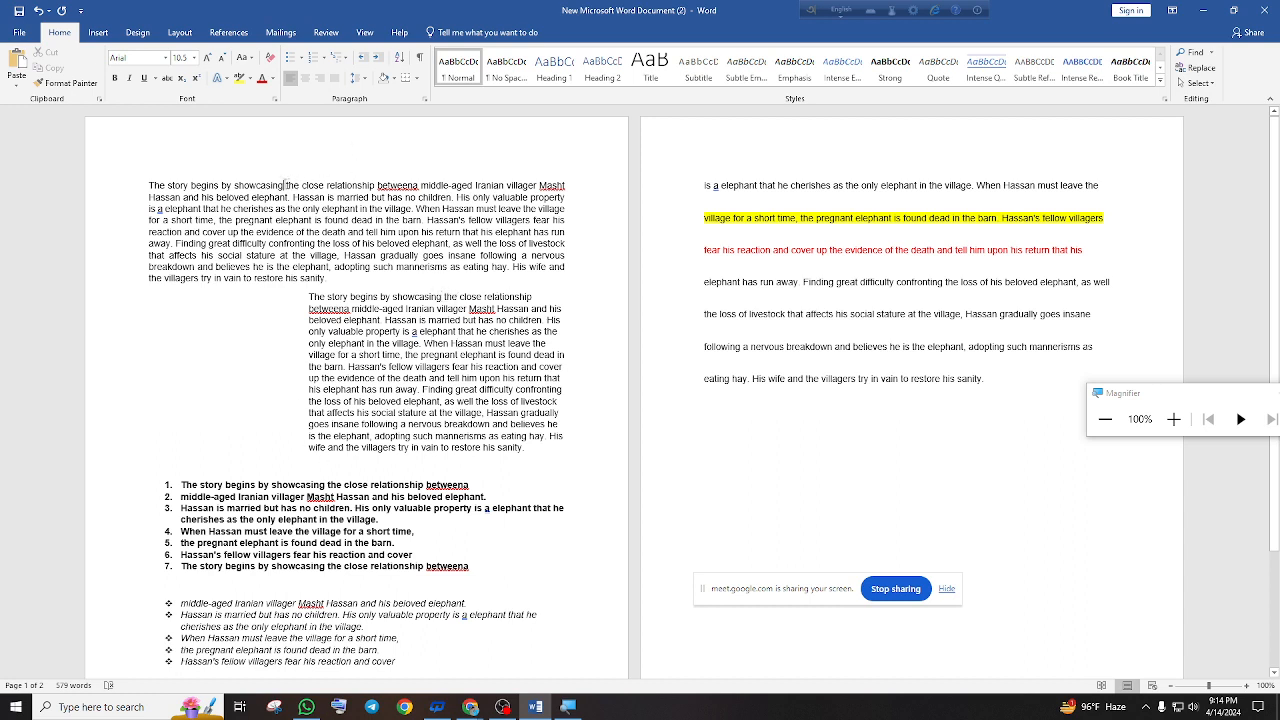
Break the first paragraph after "The story begins by showcasing" and apply a blue-outlined text effect to that new first line
{"action": "key", "text": "Return"}
{"action": "left_click", "coordinate": [124, 183]}
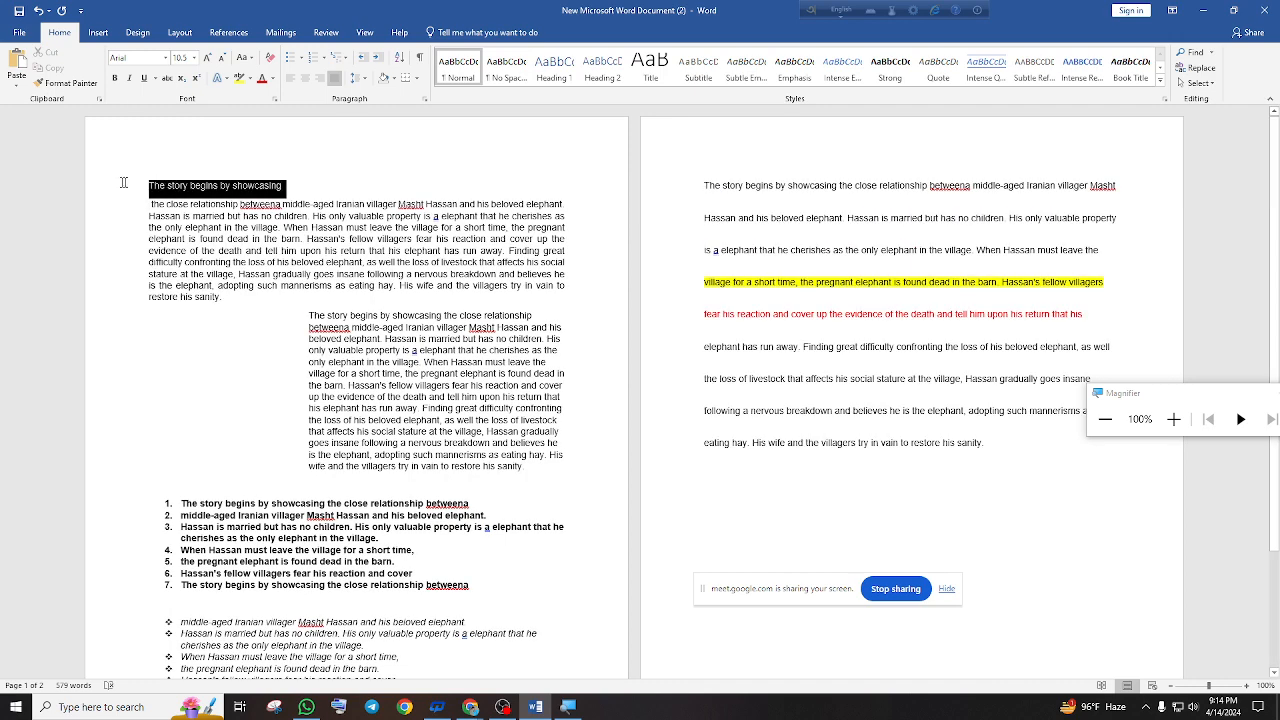
{"action": "left_click", "coordinate": [226, 78]}
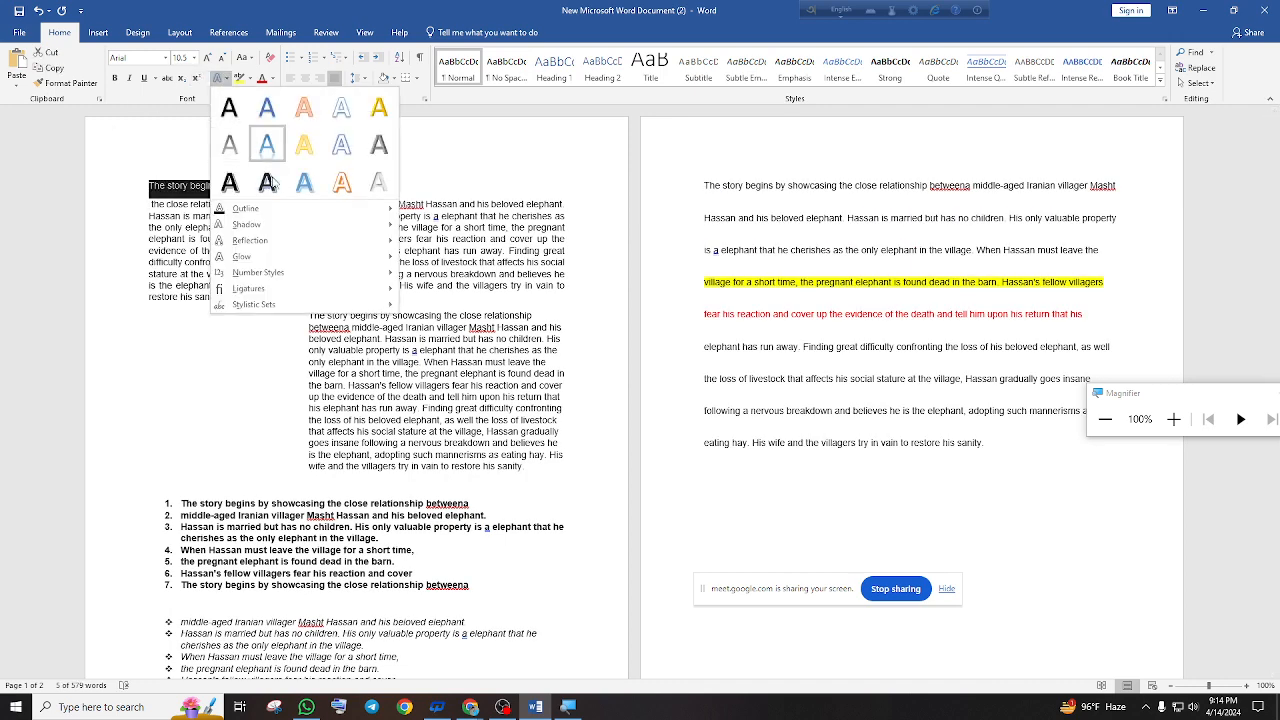
{"action": "left_click", "coordinate": [338, 183]}
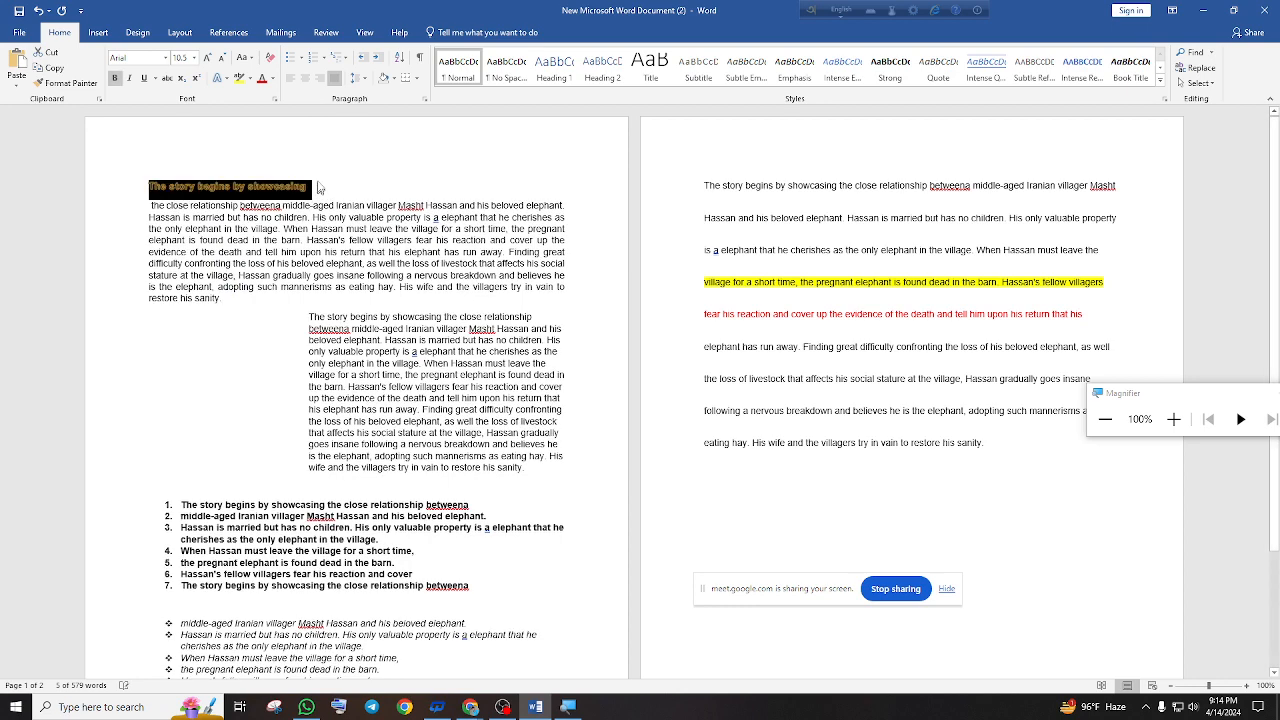
Enlarge the heading line "The story begins by showcasing" to 20 pt
{"action": "left_click", "coordinate": [209, 58]}
{"action": "left_click", "coordinate": [209, 58]}
{"action": "left_click", "coordinate": [209, 58]}
{"action": "left_click", "coordinate": [209, 58]}
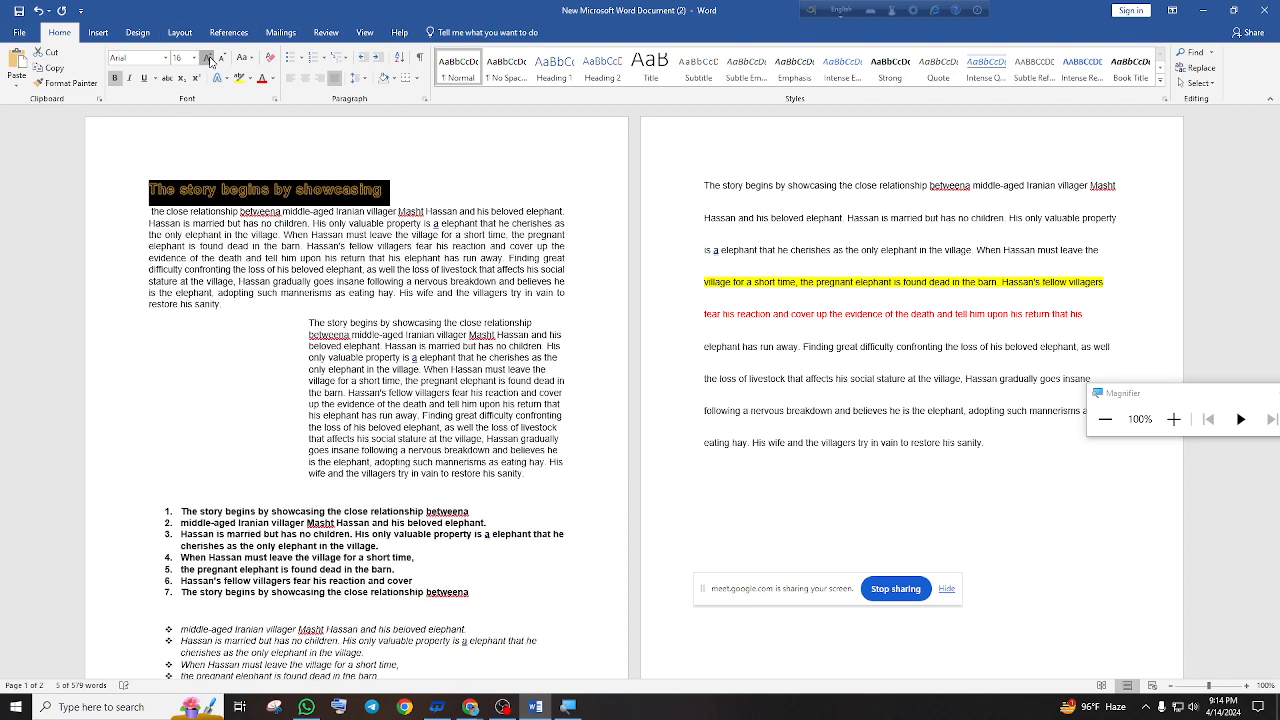
{"action": "left_click", "coordinate": [209, 58]}
{"action": "left_click", "coordinate": [209, 58]}
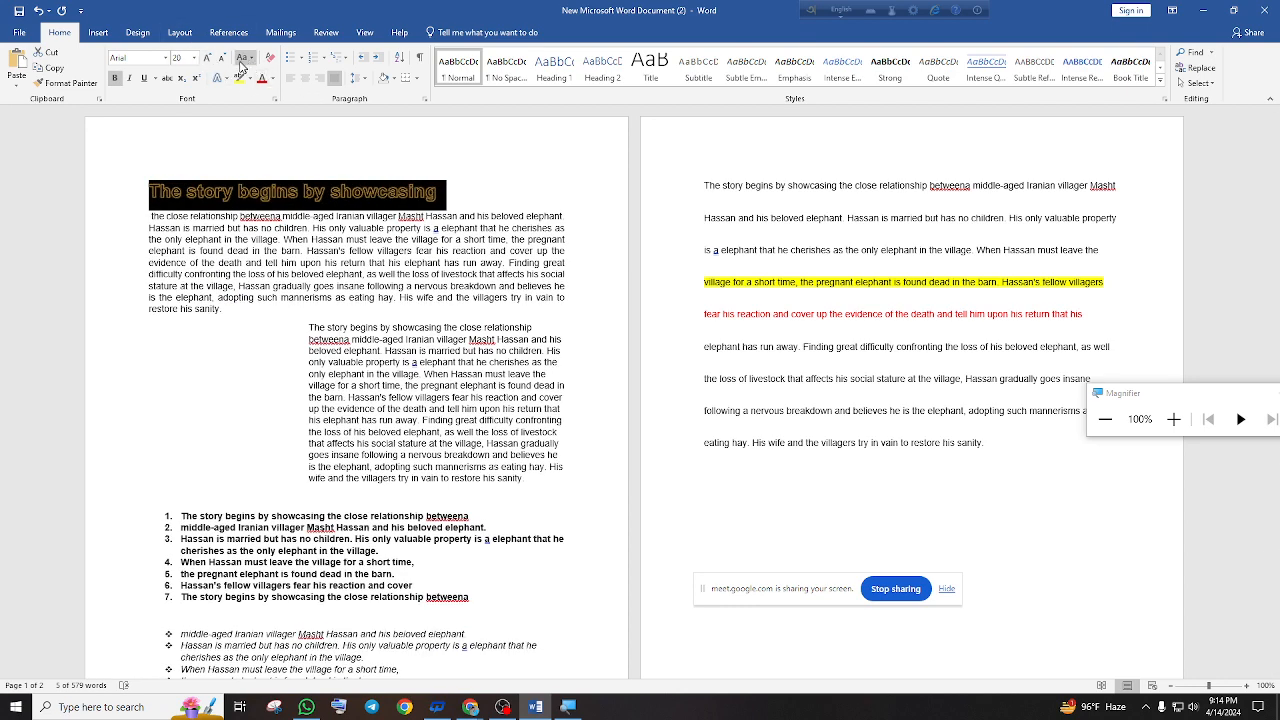
Switch the heading line to the white, orange-outlined text effect, enlarge it to 28 pt and clear the selection
{"action": "left_click", "coordinate": [226, 79]}
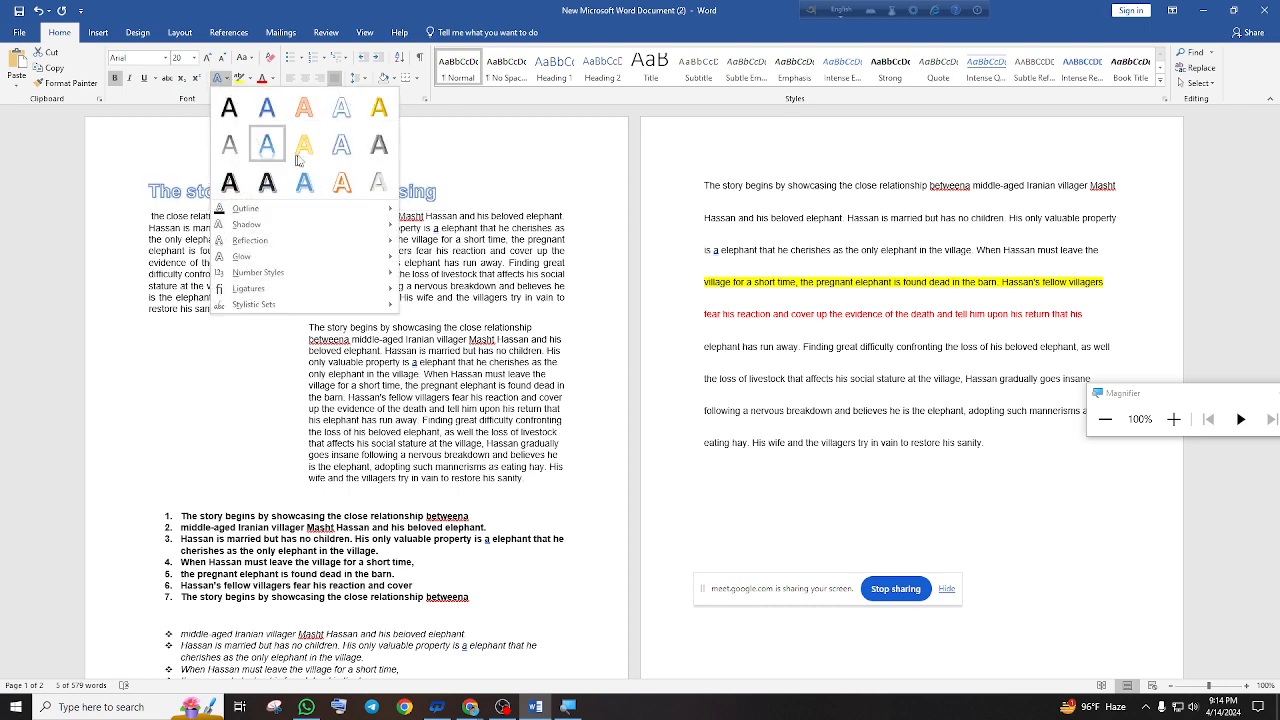
{"action": "left_click", "coordinate": [340, 181]}
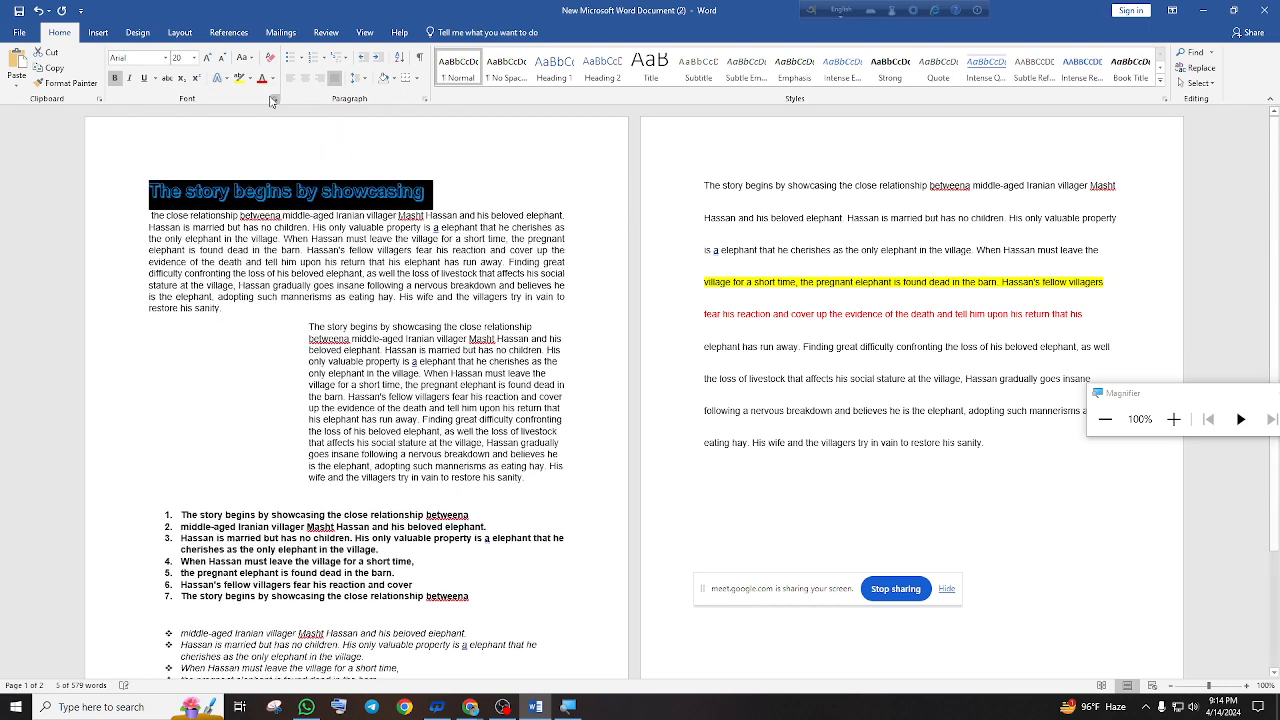
{"action": "left_click", "coordinate": [206, 58]}
{"action": "left_click", "coordinate": [206, 58]}
{"action": "left_click", "coordinate": [206, 58]}
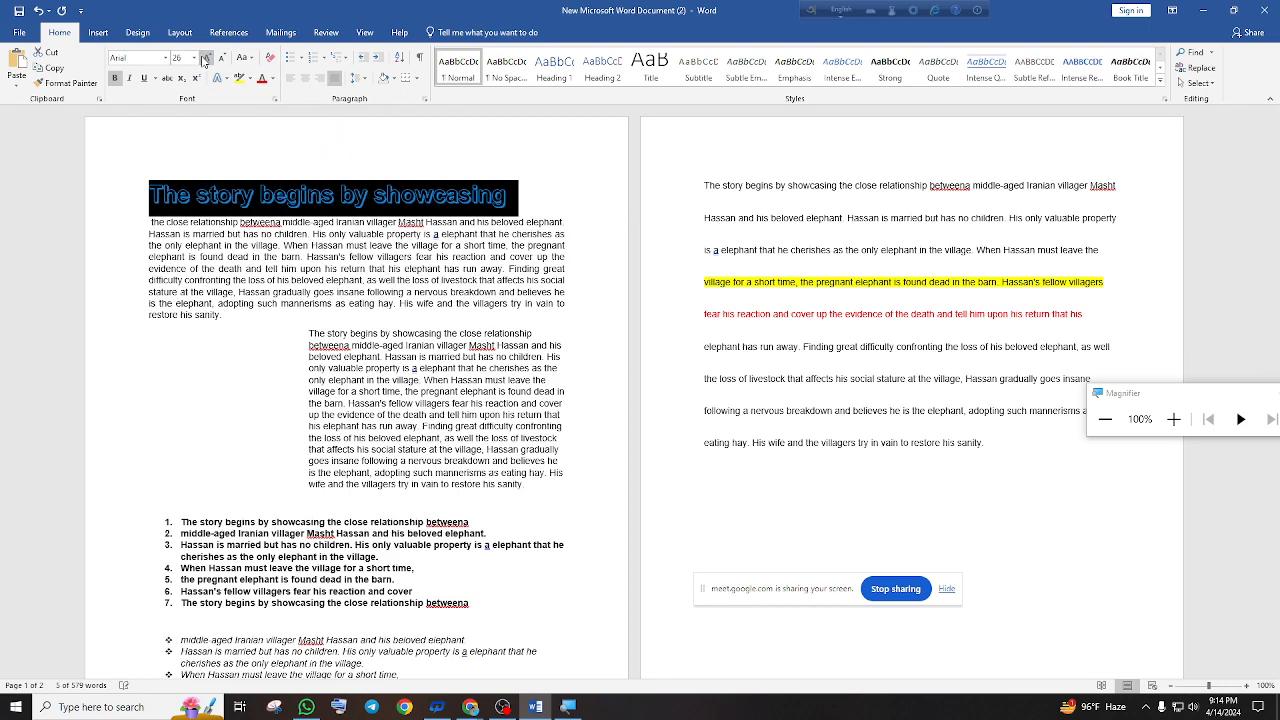
{"action": "left_click", "coordinate": [206, 58]}
{"action": "left_click", "coordinate": [577, 204]}
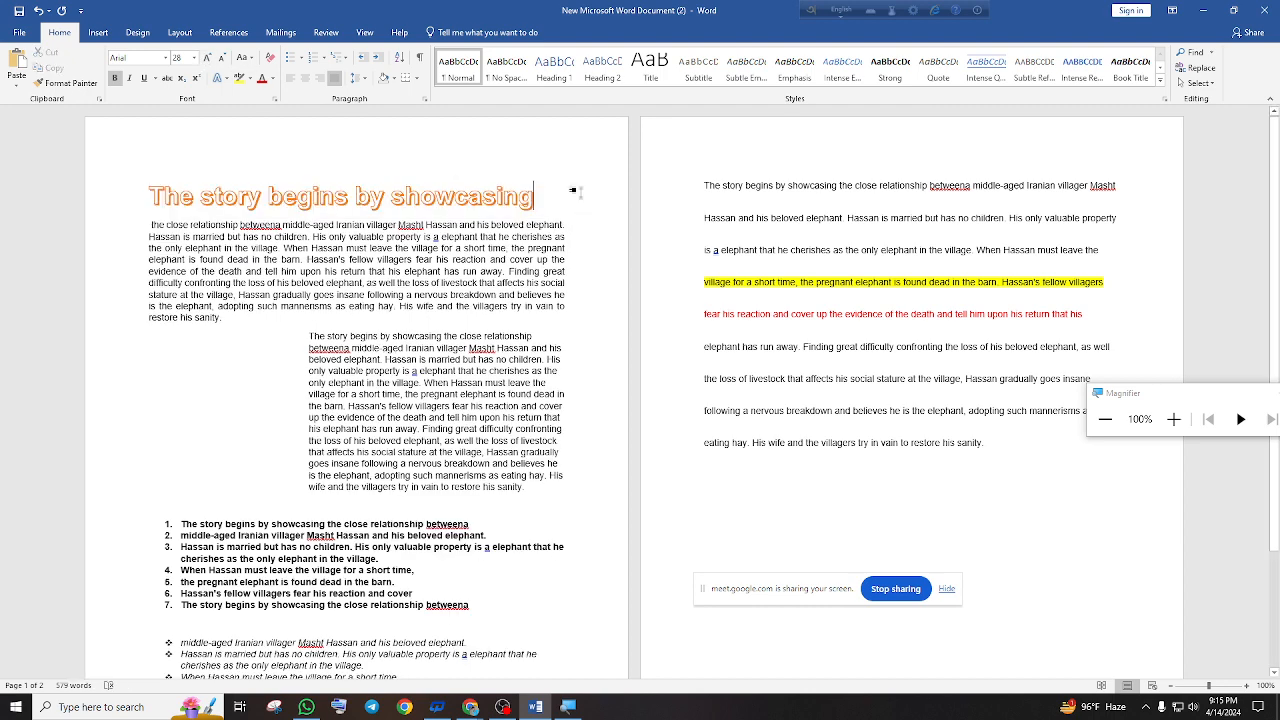
Save the document to the Desktop as a PDF named "test 1" and minimize the PDF viewer that opens
{"action": "left_click", "coordinate": [19, 32]}
{"action": "left_click", "coordinate": [57, 165]}
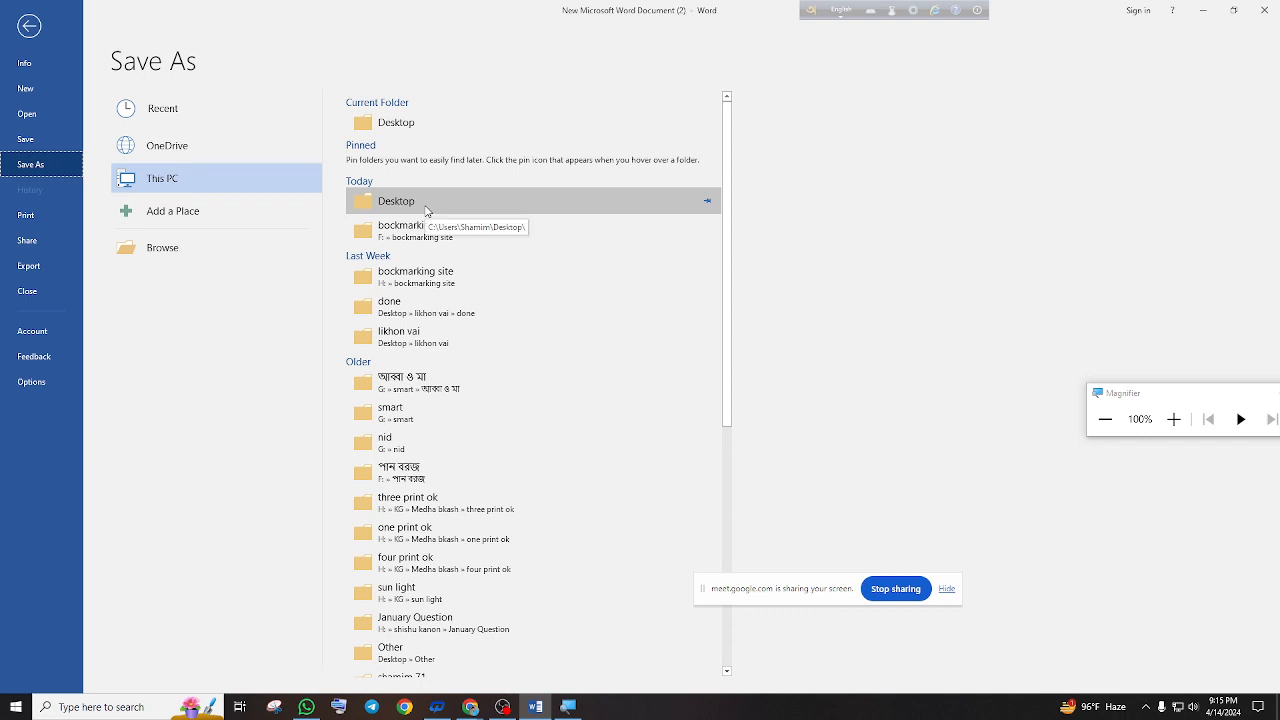
{"action": "left_click", "coordinate": [426, 203]}
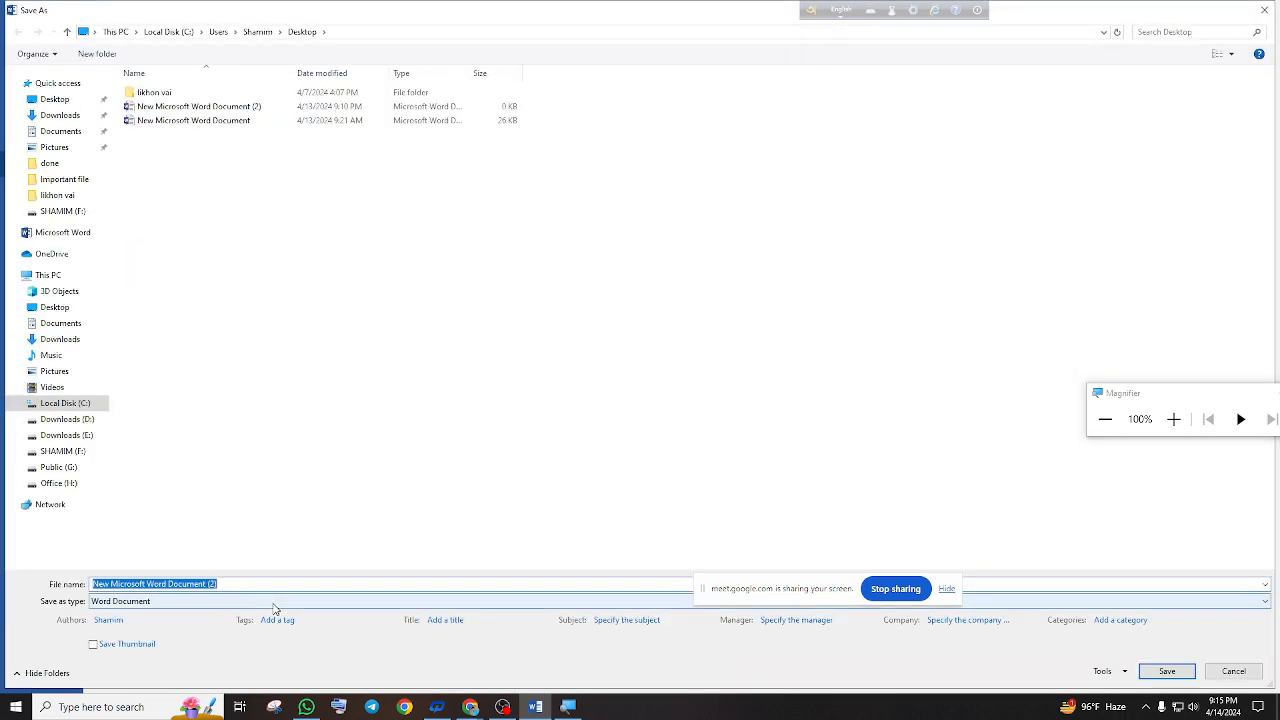
{"action": "left_click", "coordinate": [276, 603]}
{"action": "left_click", "coordinate": [215, 490]}
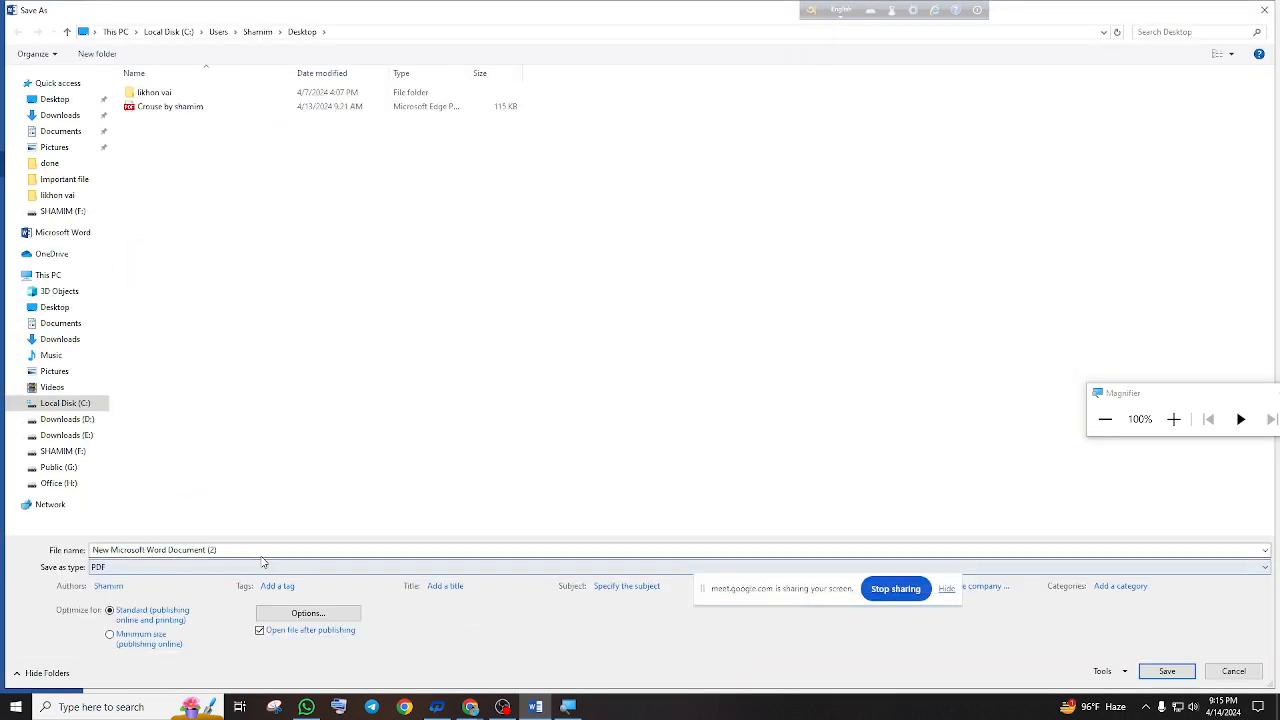
{"action": "left_click", "coordinate": [268, 549]}
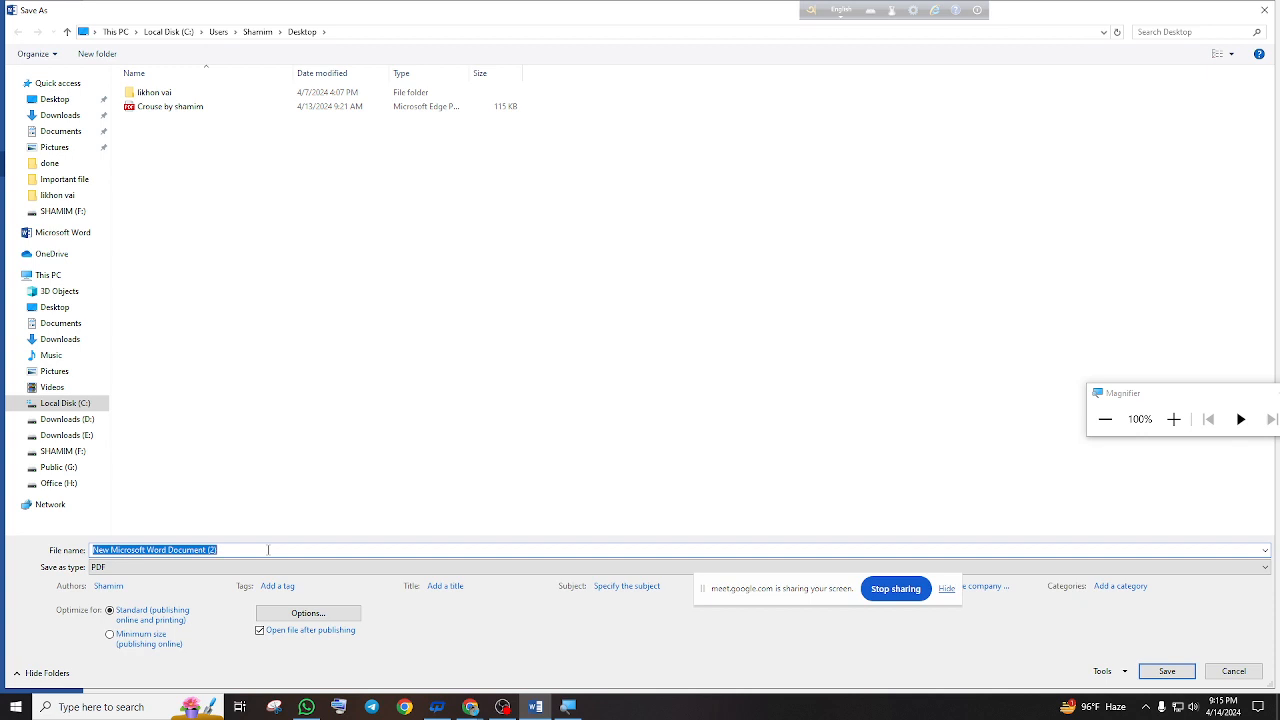
{"action": "type", "text": "l"}
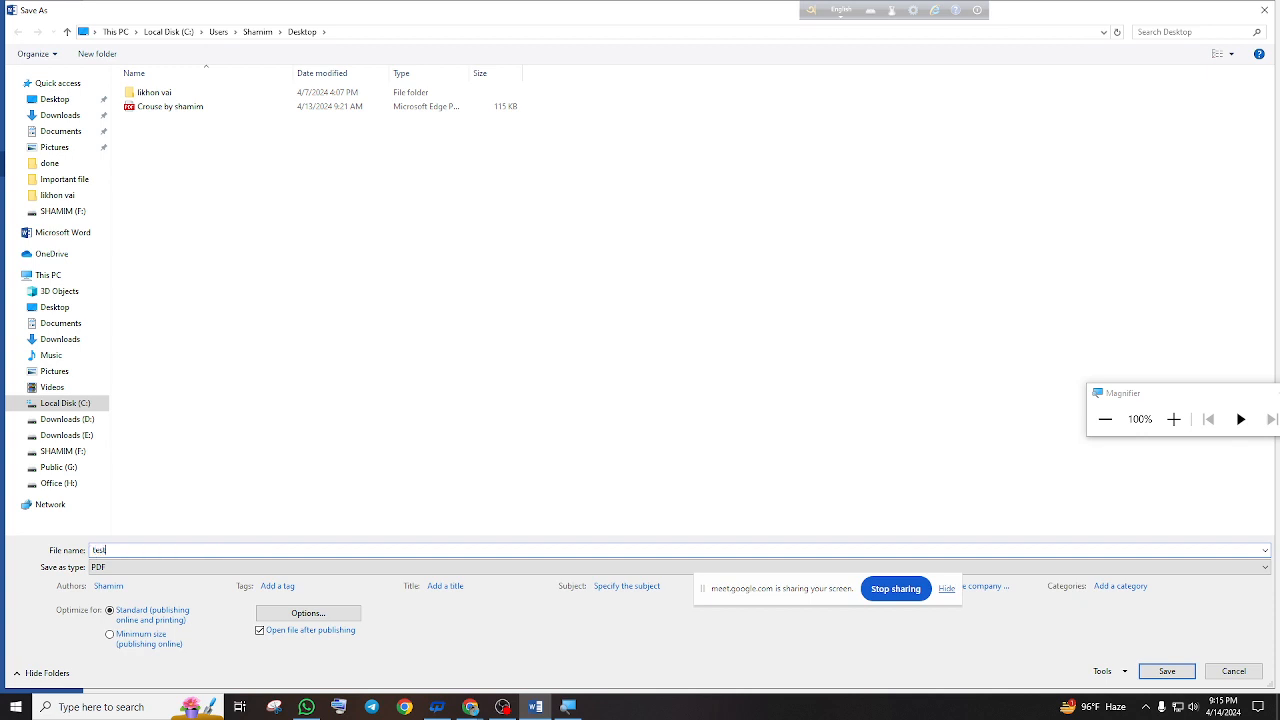
{"action": "left_click", "coordinate": [1187, 678]}
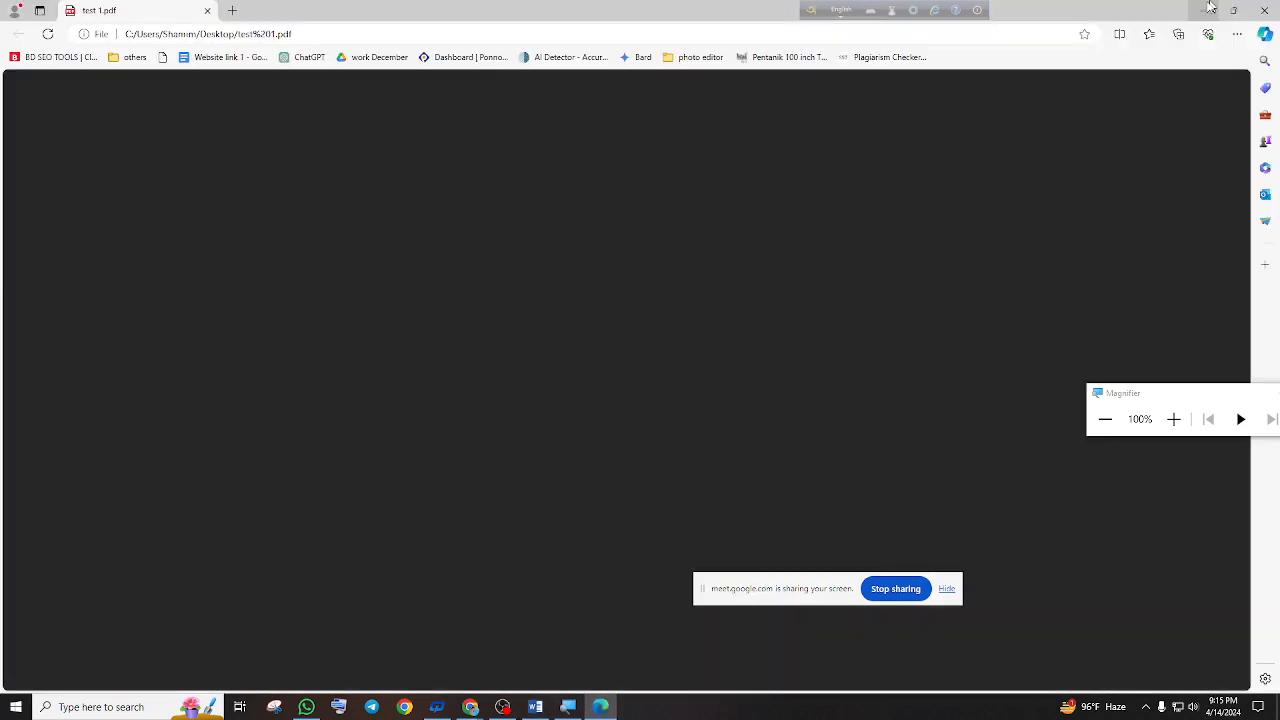
{"action": "left_click", "coordinate": [1207, 9]}
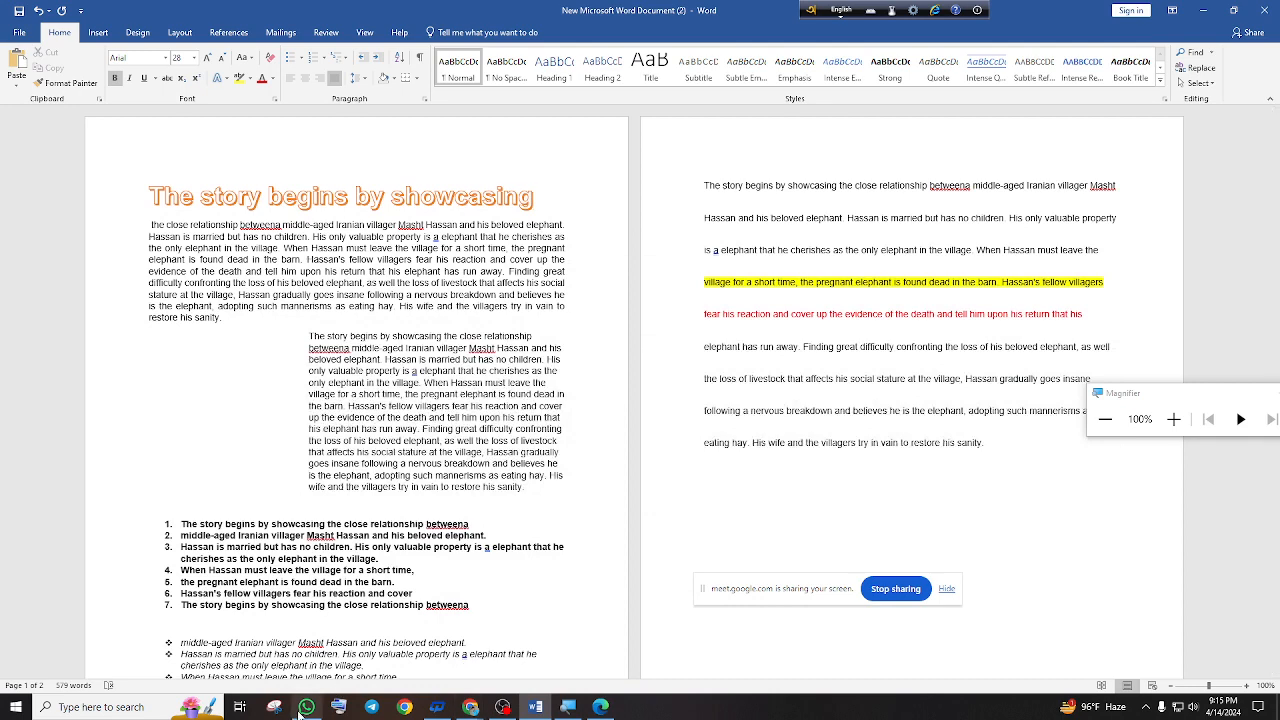
Switch to WhatsApp, send the "test 1" PDF from the Desktop to the open chat and return to the Word document
{"action": "left_click", "coordinate": [307, 707]}
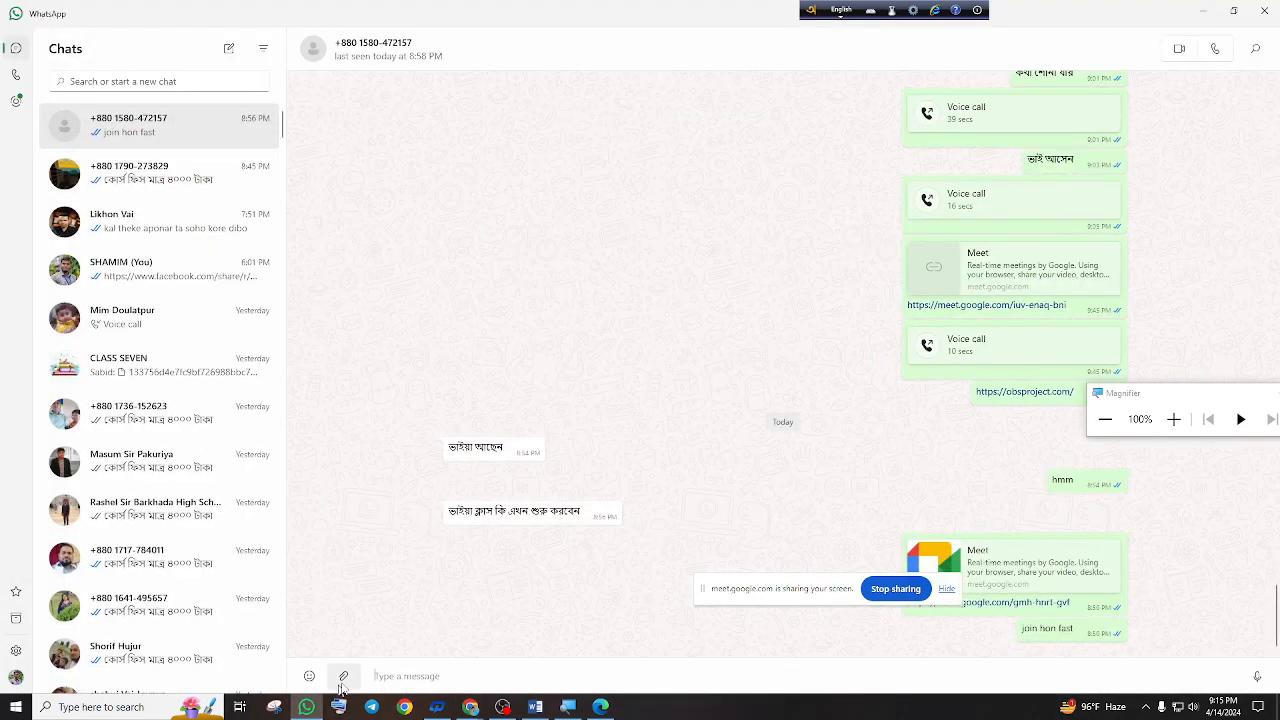
{"action": "left_click", "coordinate": [343, 676]}
{"action": "left_click", "coordinate": [342, 583]}
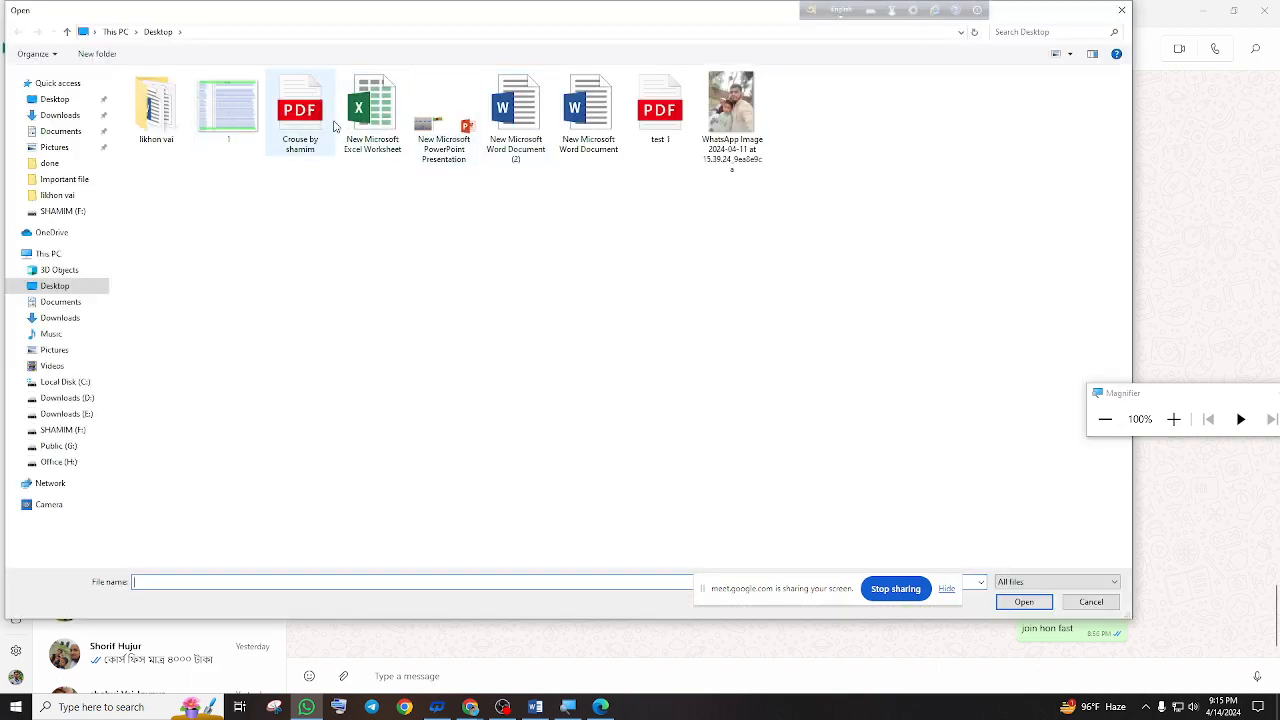
{"action": "left_click", "coordinate": [660, 108]}
{"action": "left_click", "coordinate": [1020, 606]}
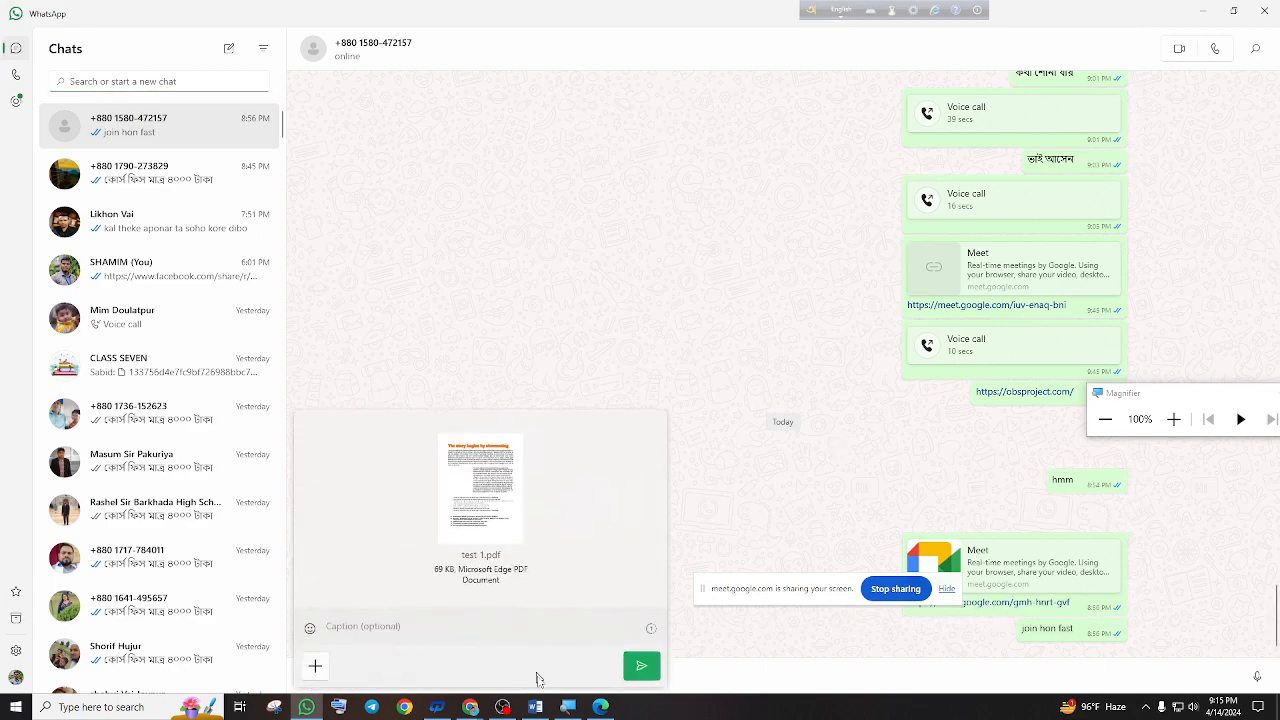
{"action": "left_click", "coordinate": [640, 667]}
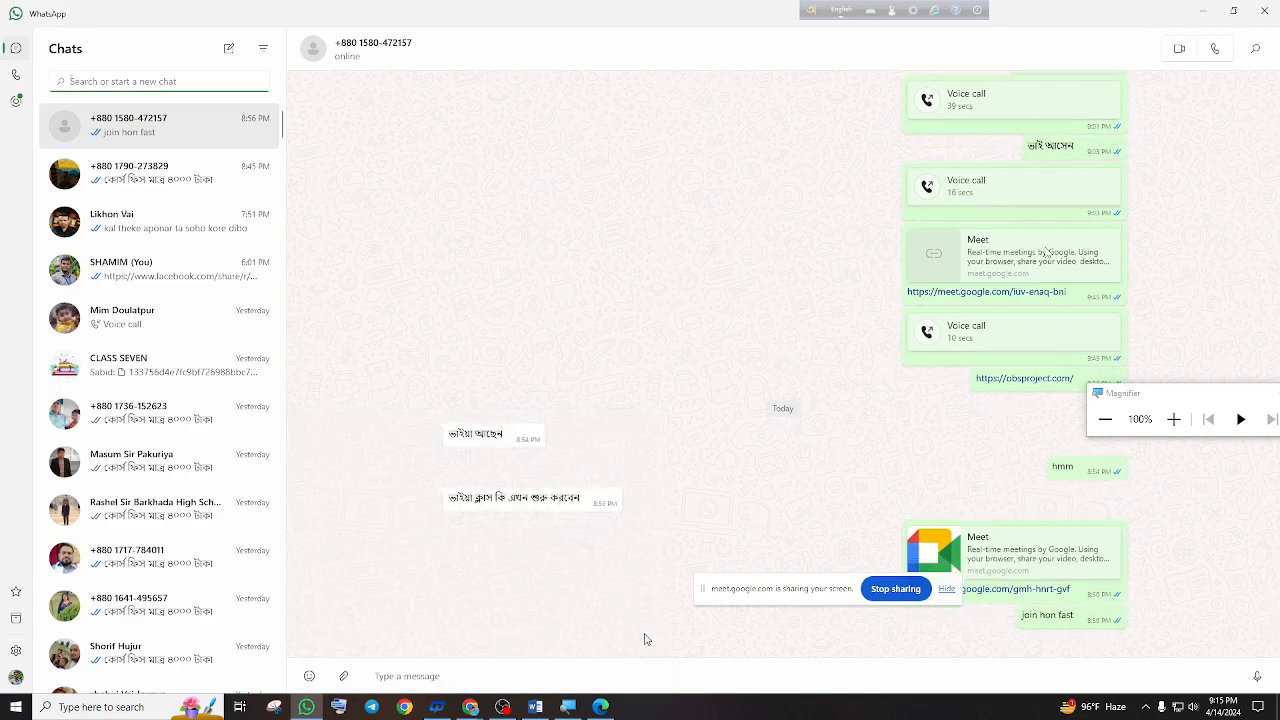
{"action": "left_click", "coordinate": [1197, 8]}
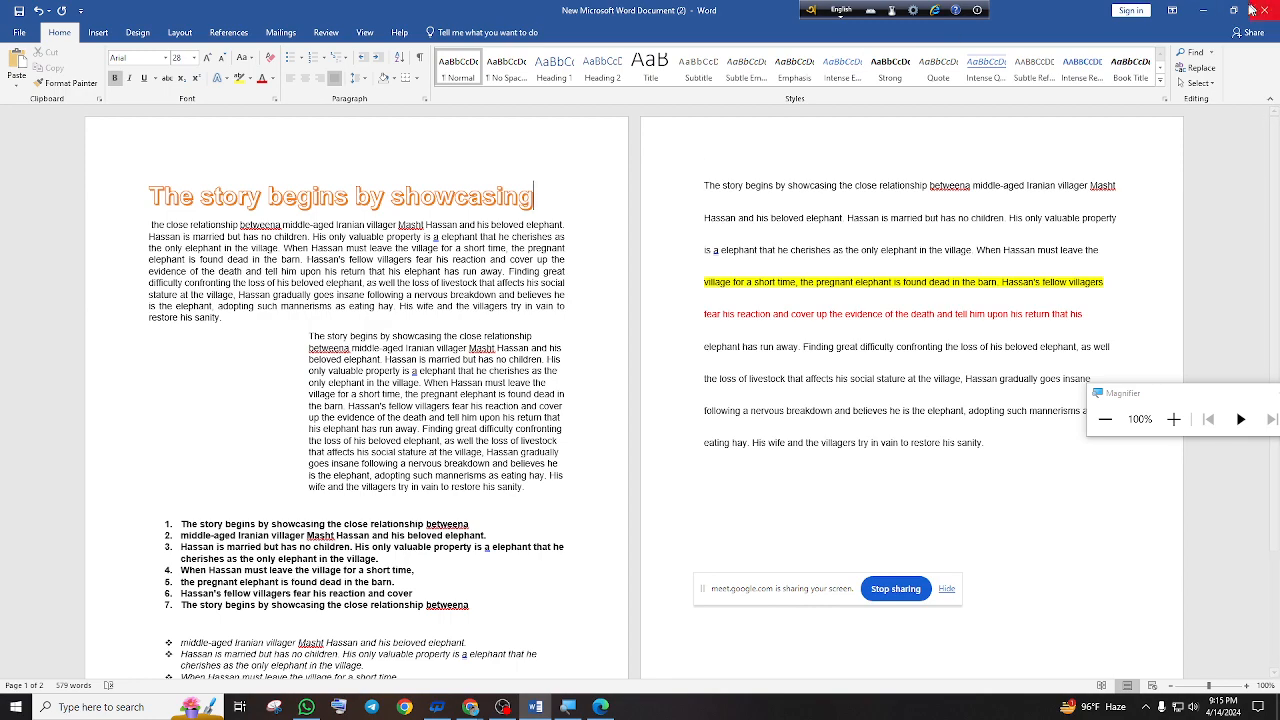
Clear all formatting from the entire document, including the yellow highlight on the second page, and deselect the text
{"action": "key", "text": "ctrl+a"}
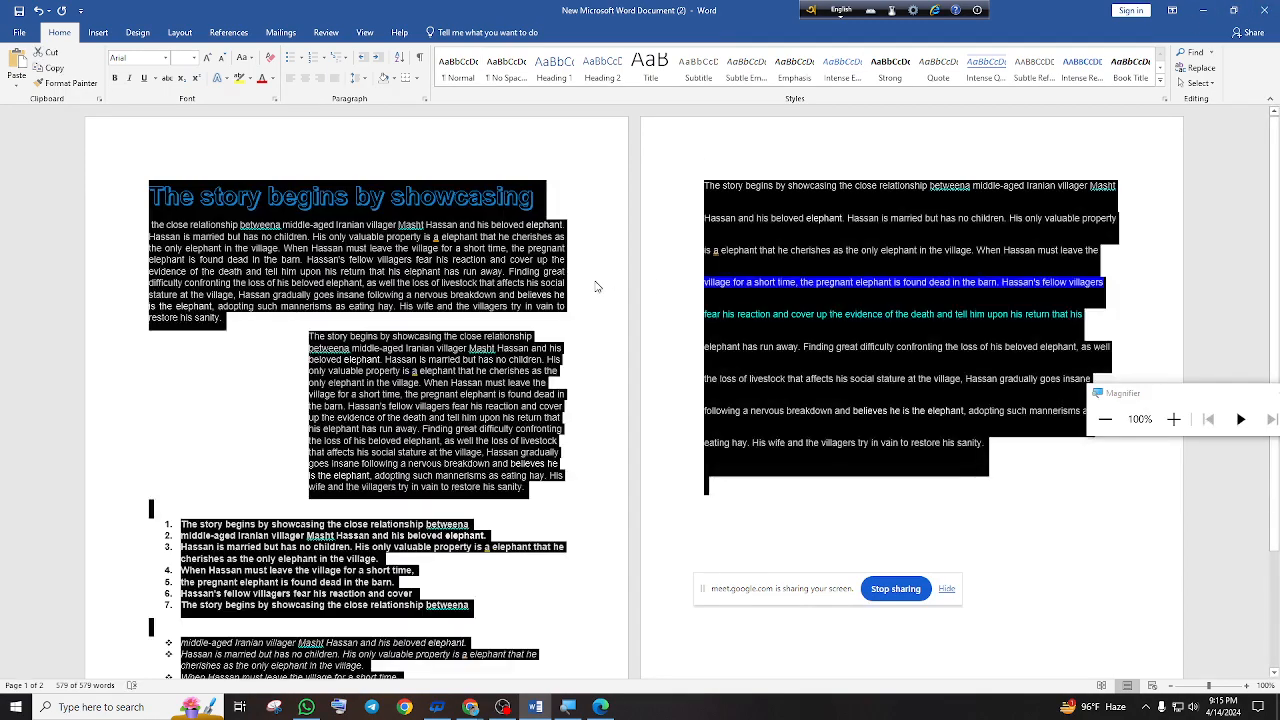
{"action": "left_click", "coordinate": [270, 62]}
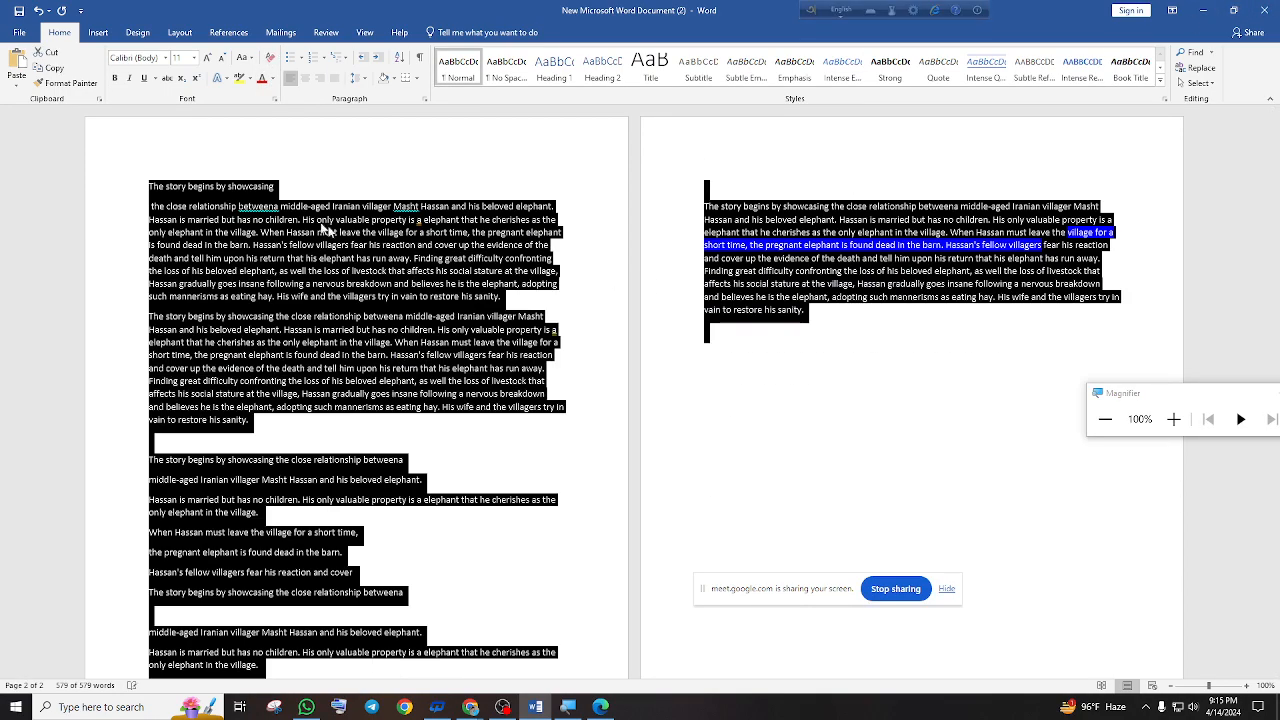
{"action": "left_click", "coordinate": [315, 232]}
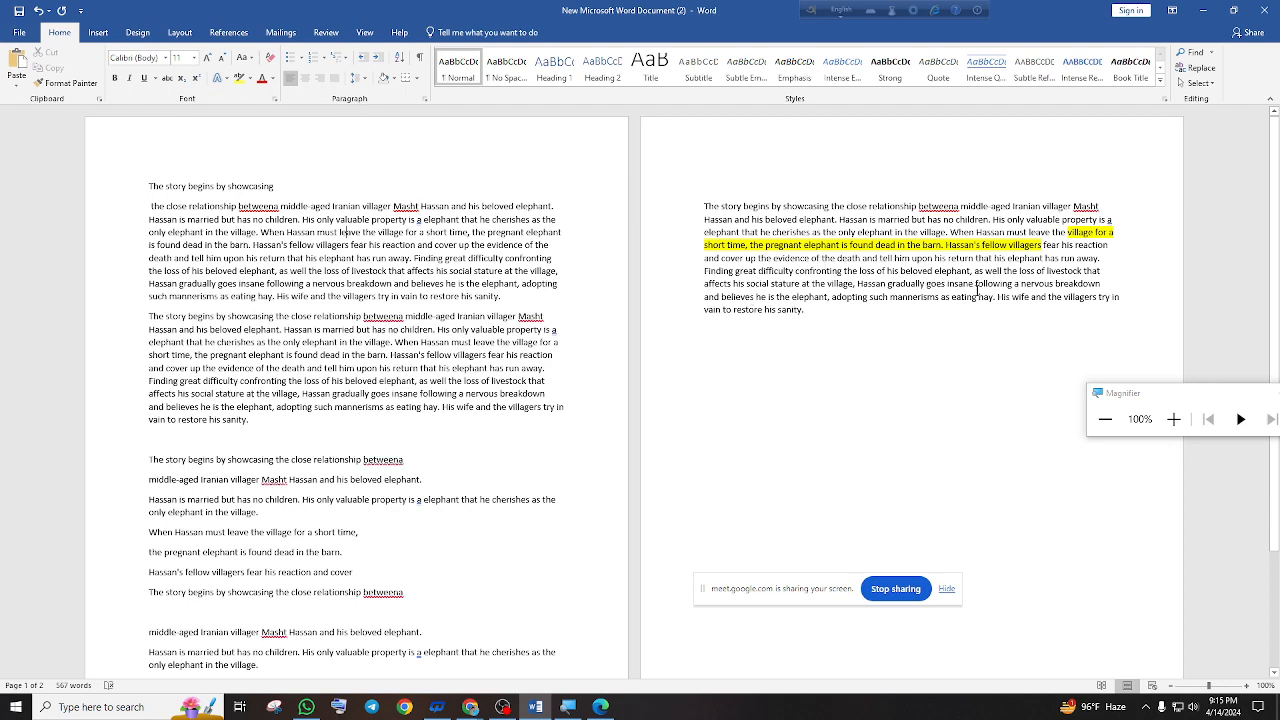
{"action": "key", "text": "ctrl+a"}
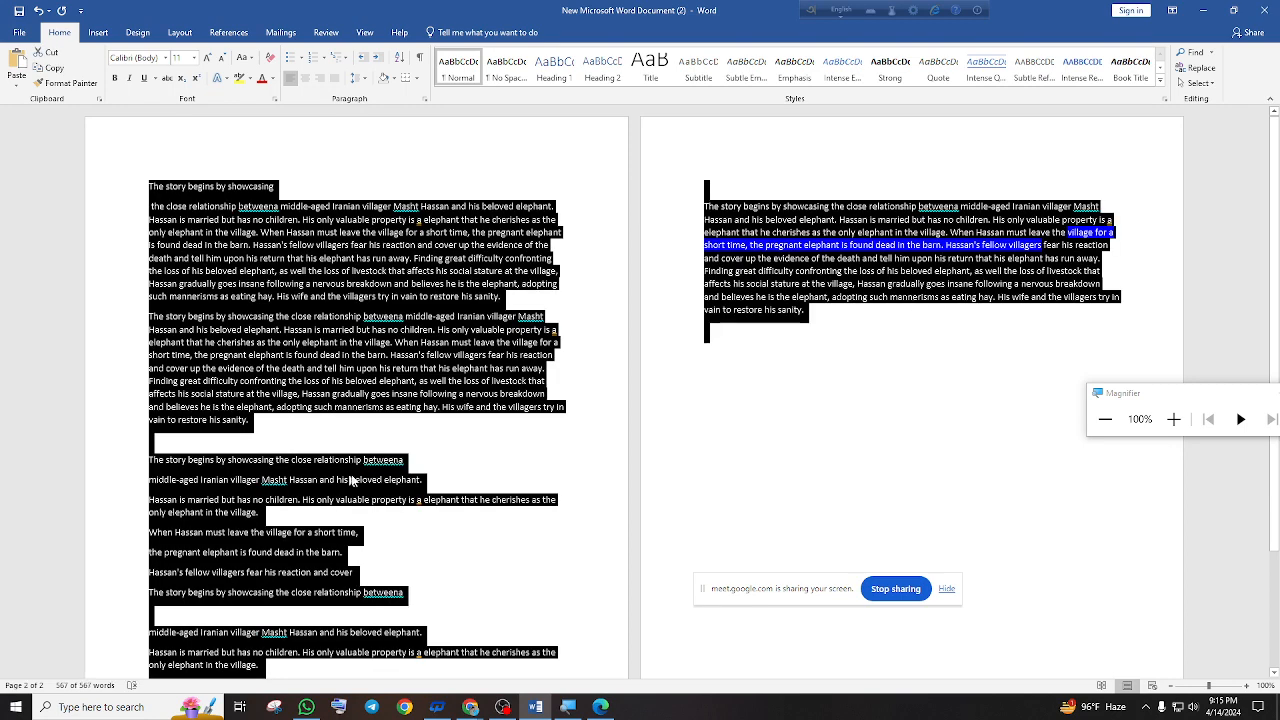
{"action": "left_click", "coordinate": [250, 78]}
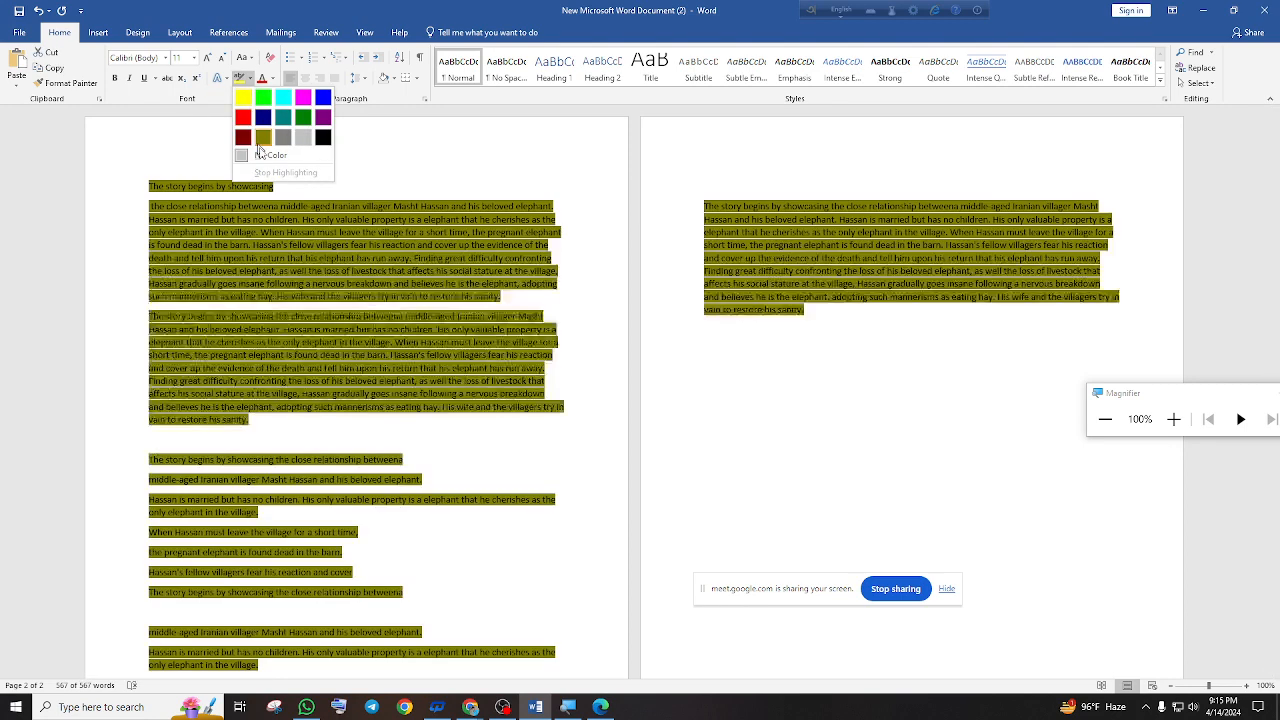
{"action": "left_click", "coordinate": [265, 155]}
{"action": "left_click", "coordinate": [381, 233]}
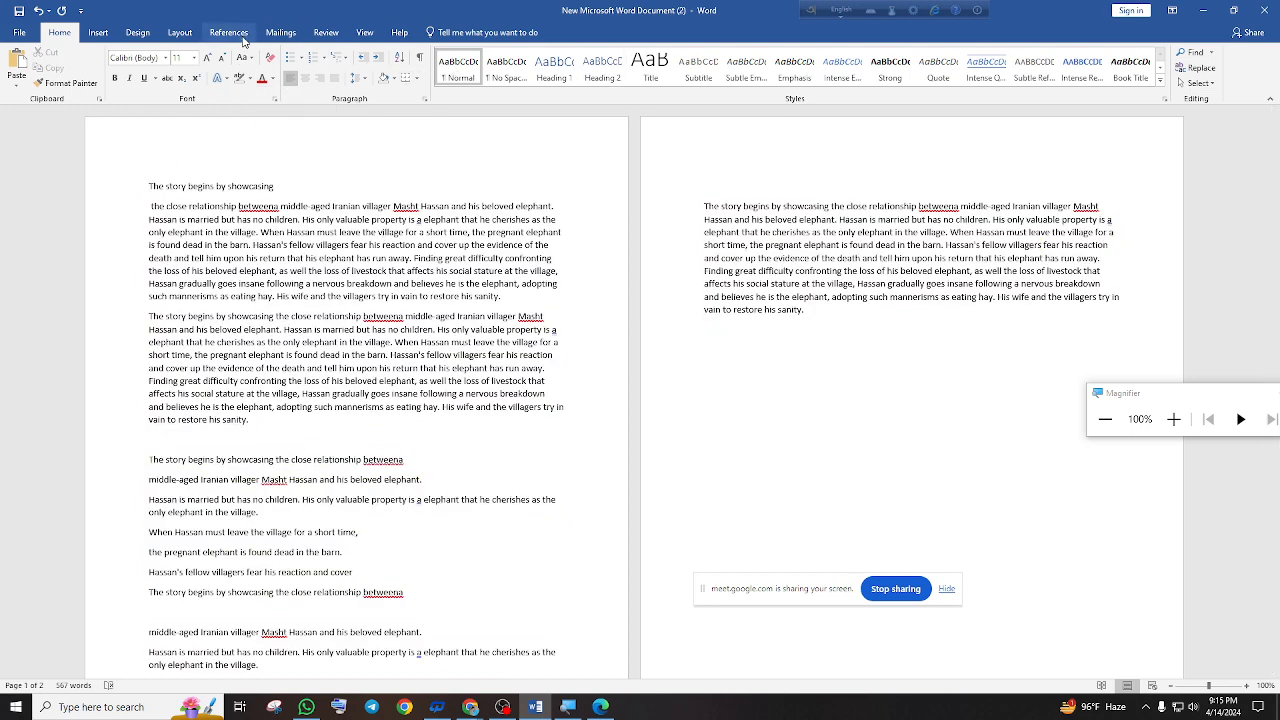
Delete the entire content of the document to leave a blank page
{"action": "left_click", "coordinate": [100, 33]}
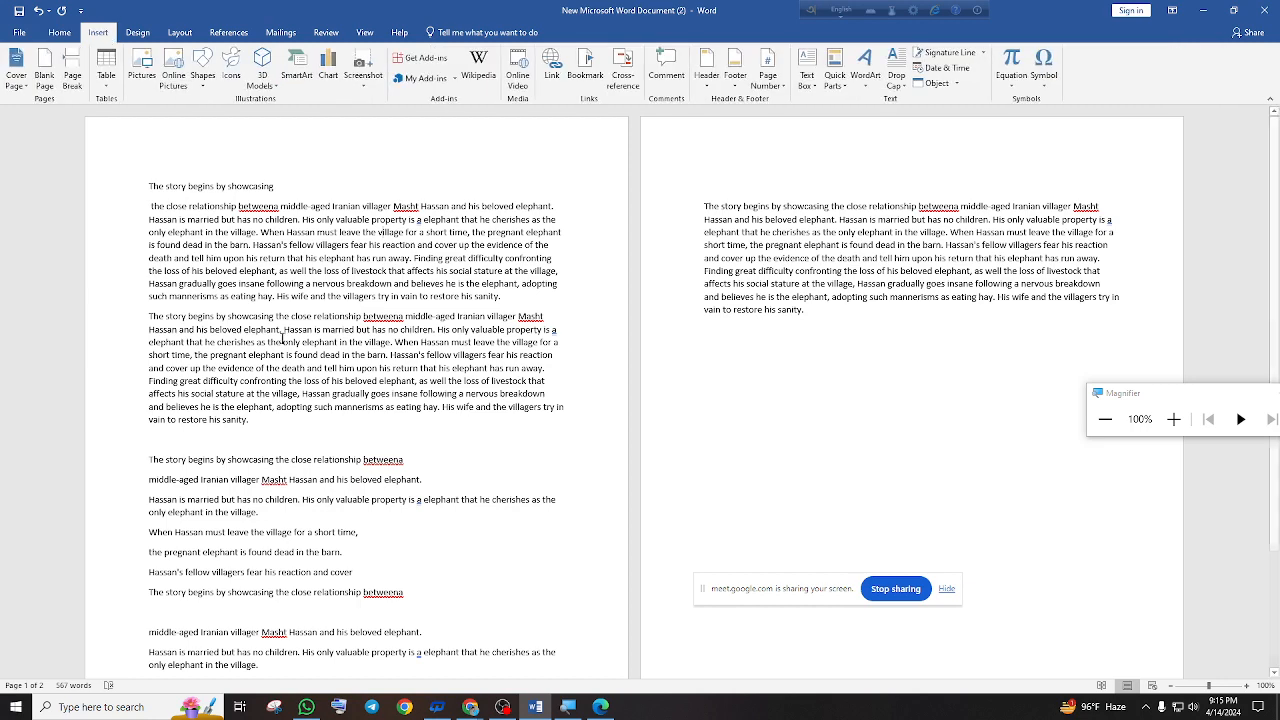
{"action": "key", "text": "ctrl+a"}
{"action": "key", "text": "Delete"}
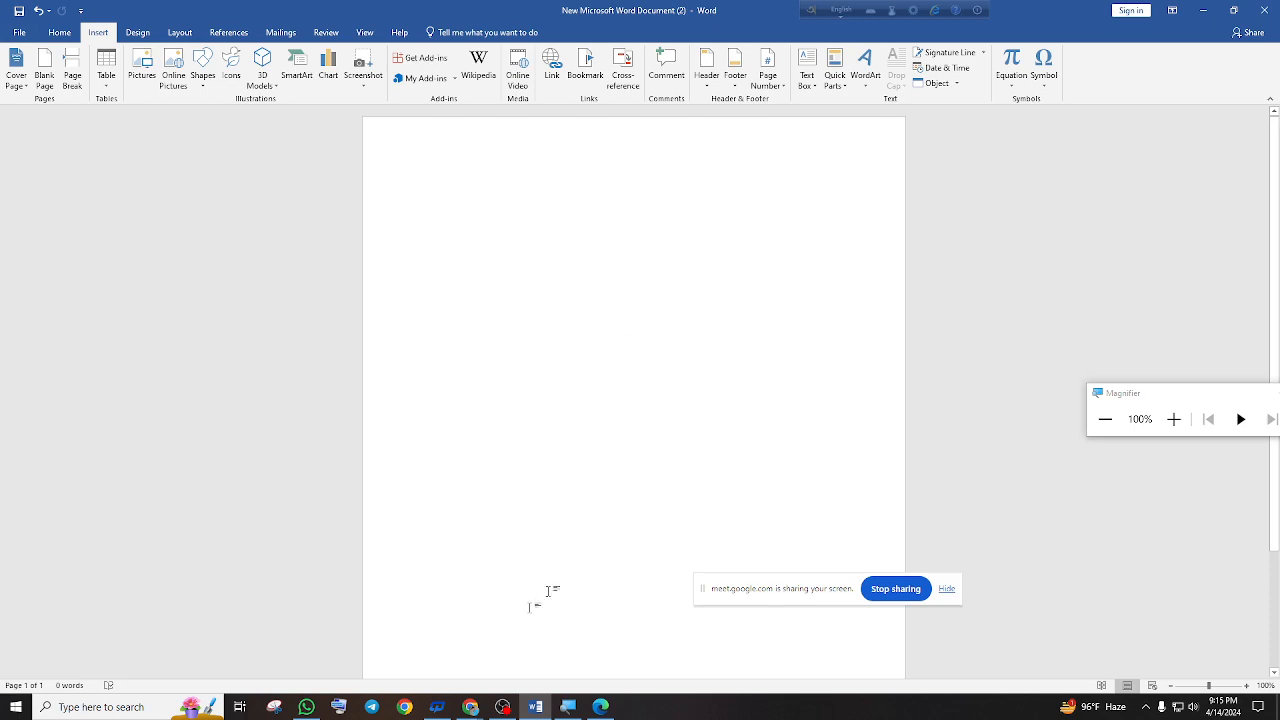
Magnify the screen to 200%, look through the built-in cover pages and insert the Filigree cover page
{"action": "left_click", "coordinate": [1174, 420]}
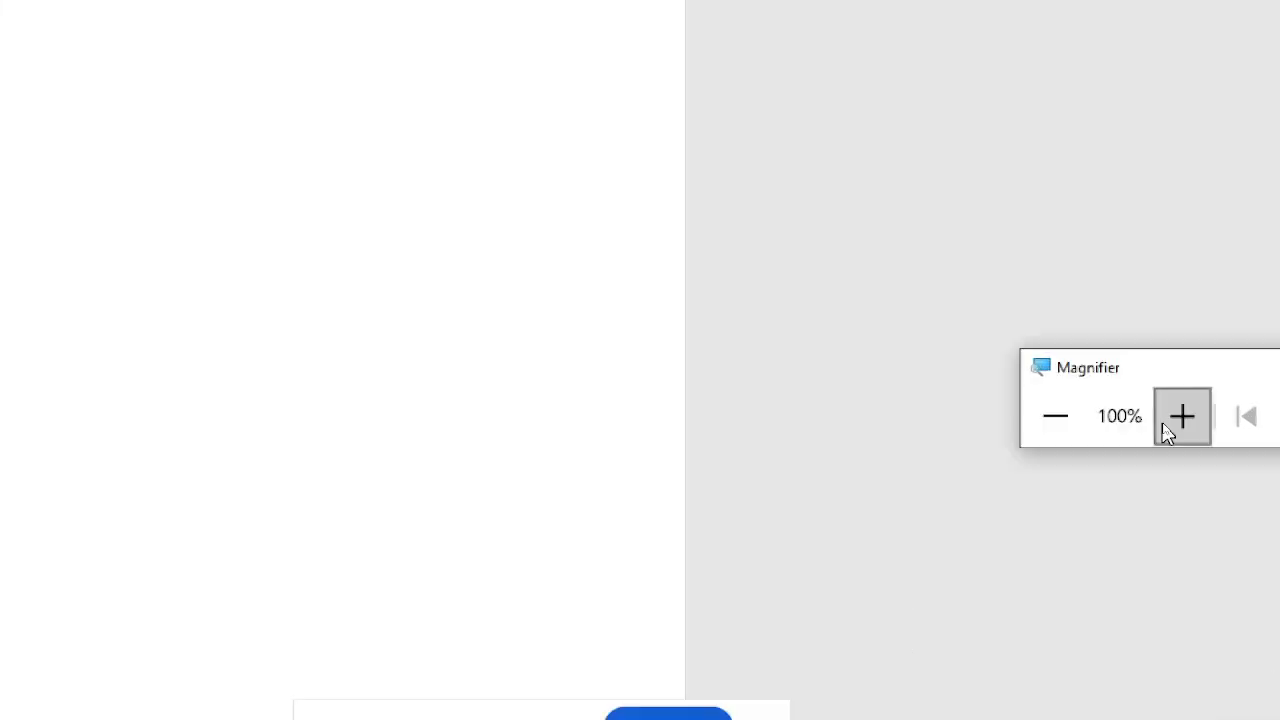
{"action": "left_click", "coordinate": [1162, 422]}
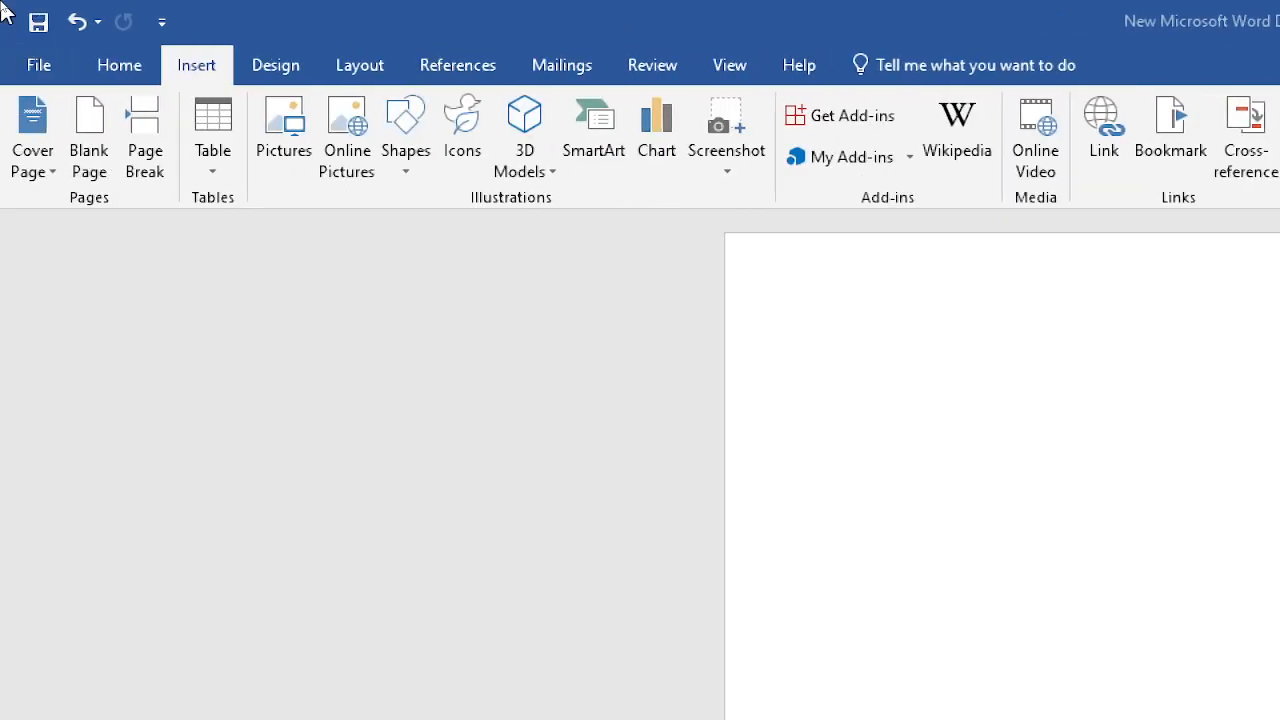
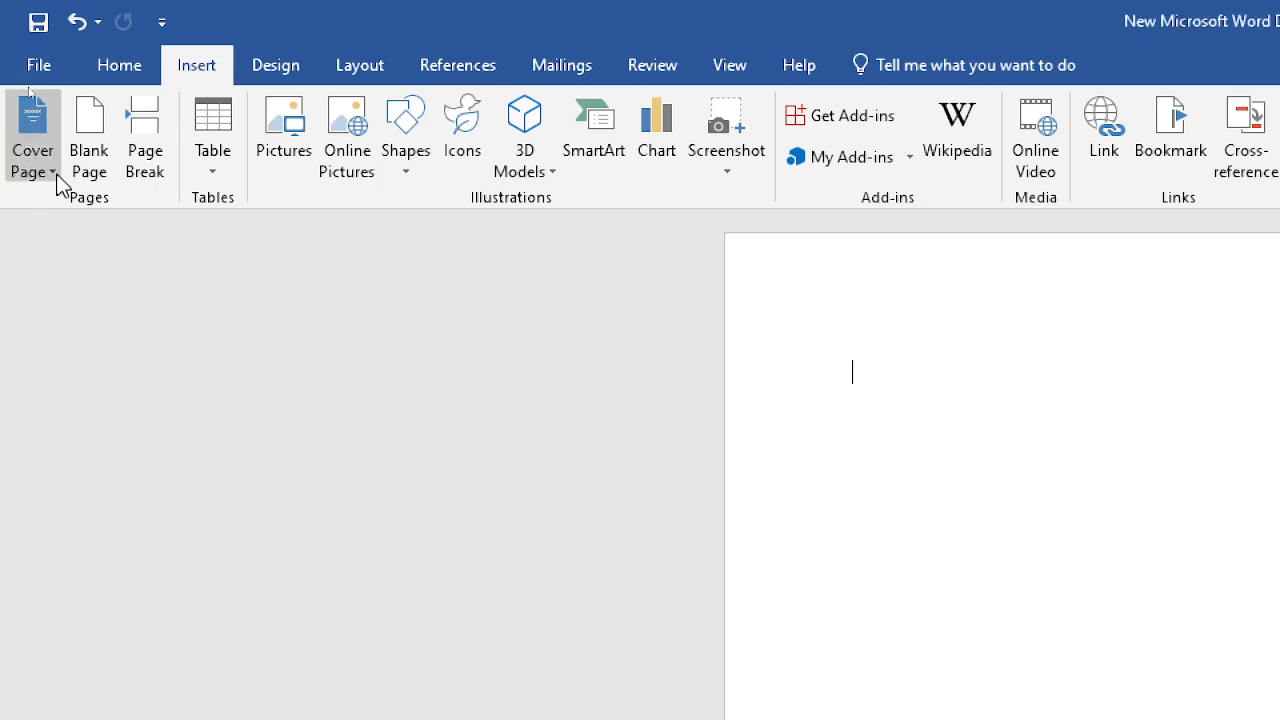
{"action": "left_click", "coordinate": [55, 172]}
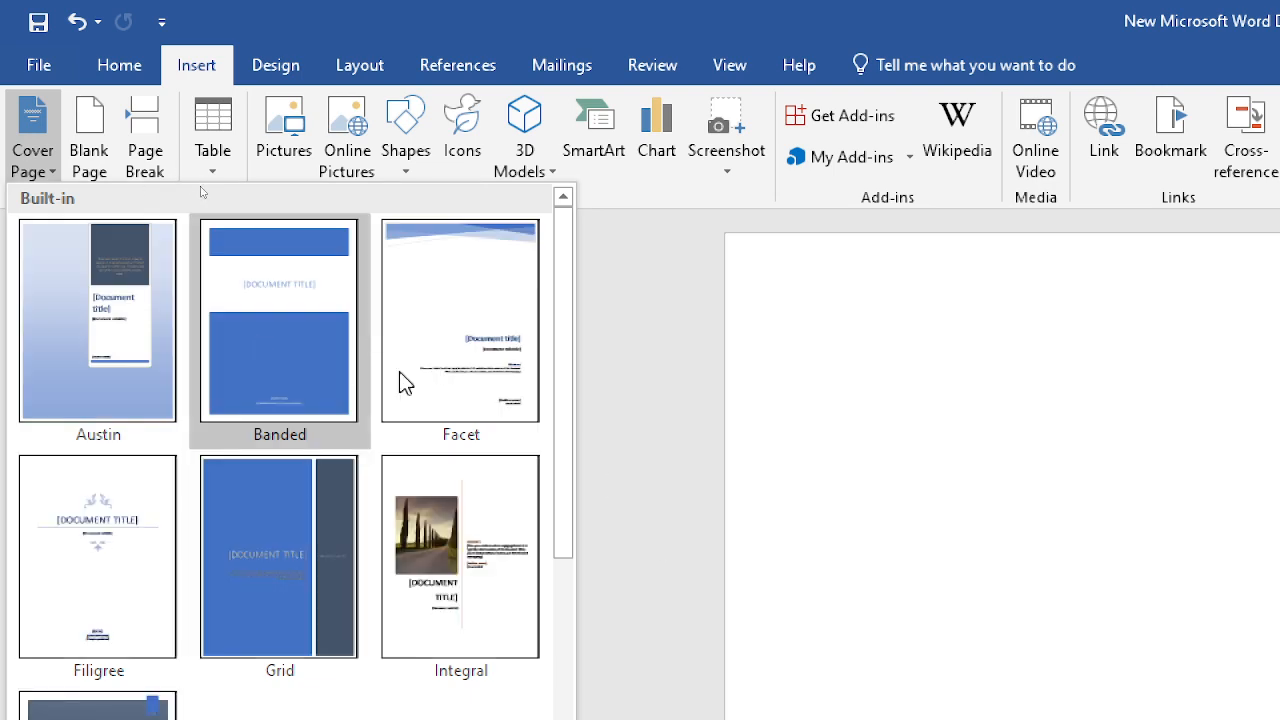
{"action": "scroll", "coordinate": [397, 375], "scroll_direction": "down", "scroll_amount": 3}
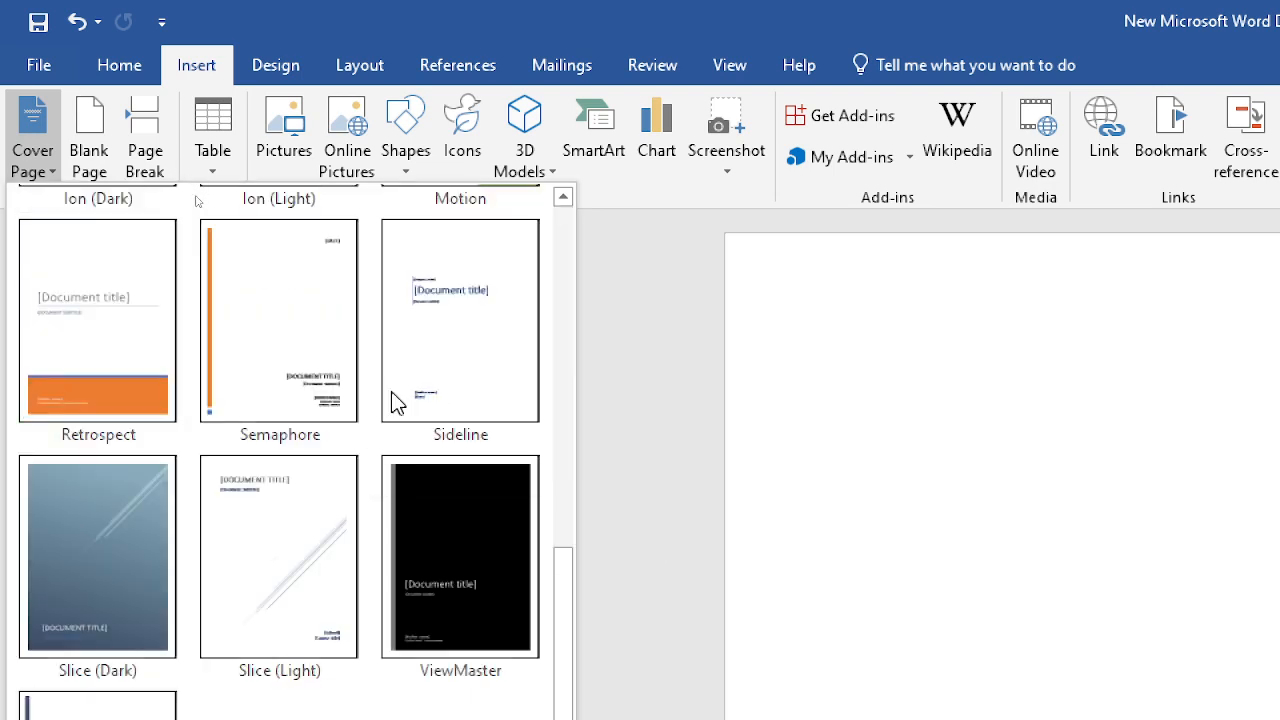
{"action": "scroll", "coordinate": [385, 395], "scroll_direction": "up", "scroll_amount": 3}
{"action": "scroll", "coordinate": [380, 375], "scroll_direction": "down", "scroll_amount": 3}
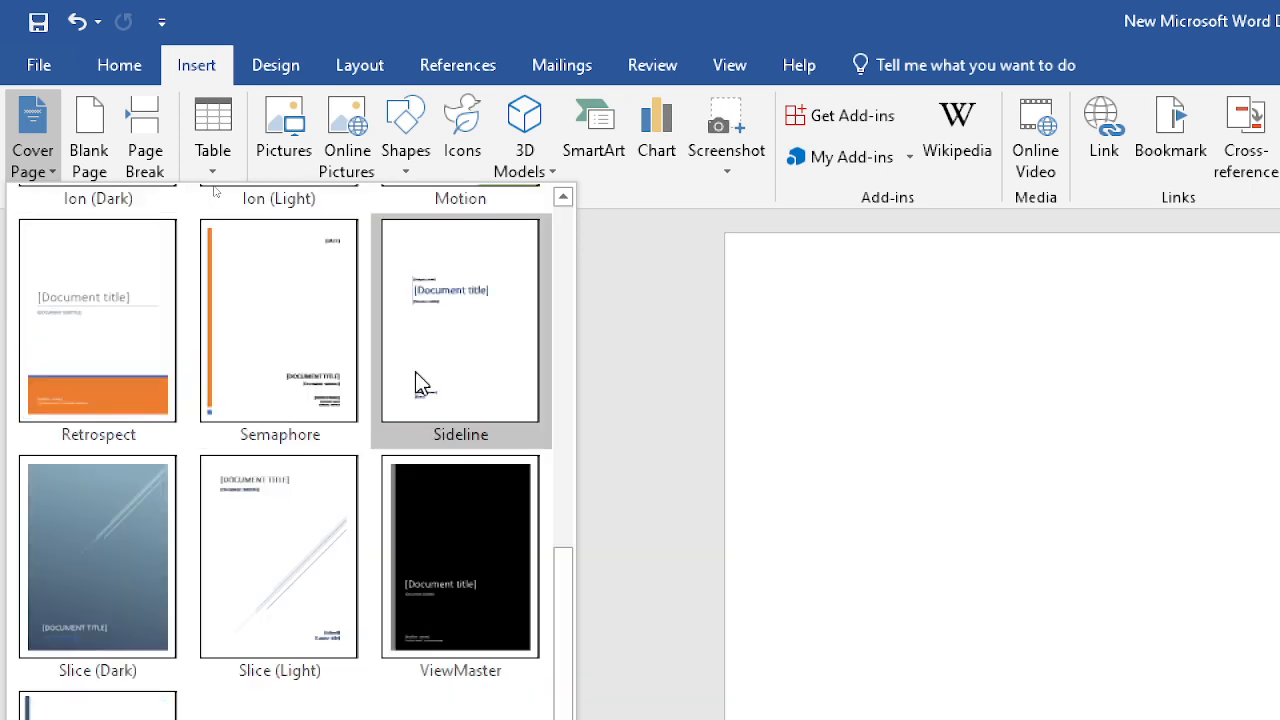
{"action": "scroll", "coordinate": [443, 386], "scroll_direction": "up", "scroll_amount": 3}
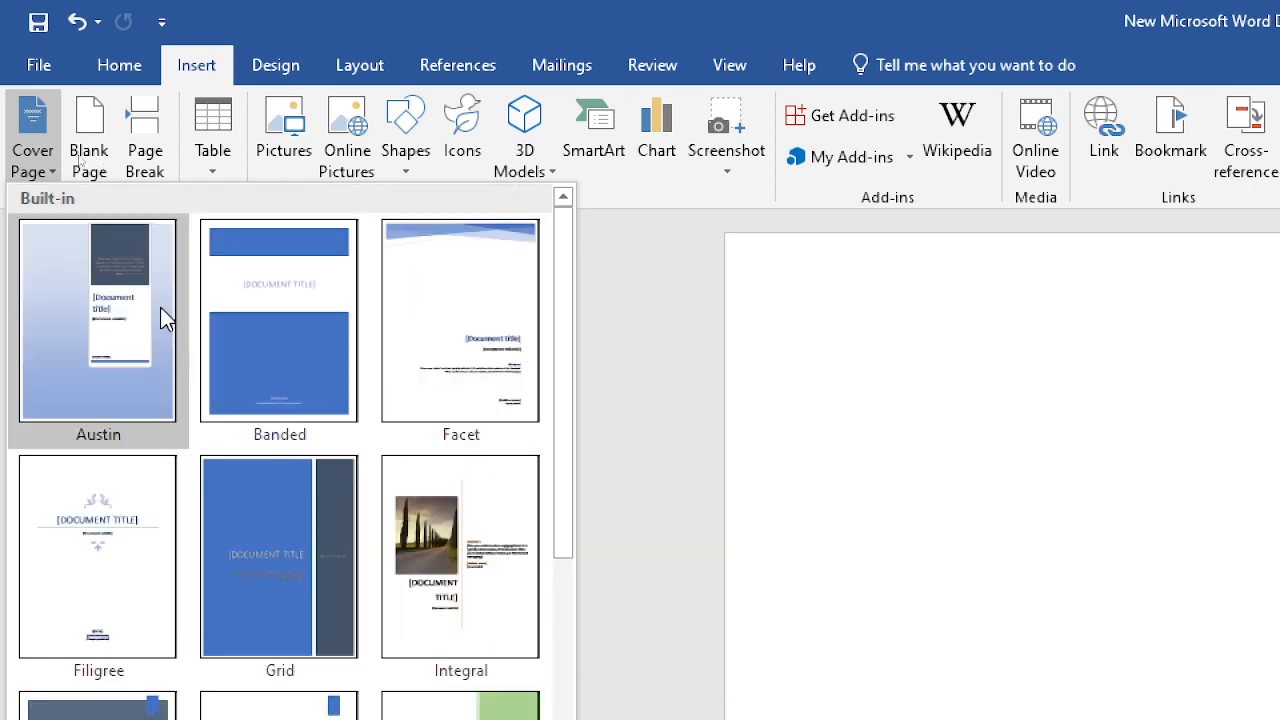
{"action": "left_click", "coordinate": [78, 610]}
{"action": "scroll", "coordinate": [728, 403], "scroll_direction": "down", "scroll_amount": 10}
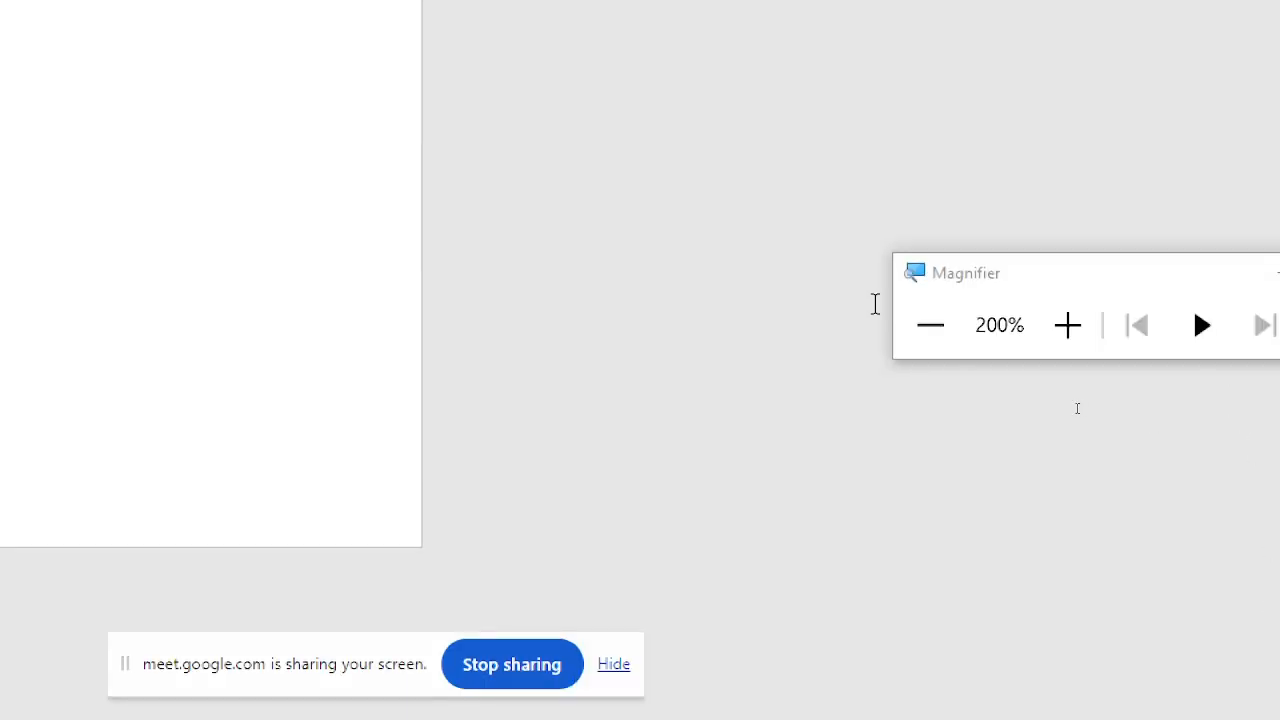
Return the screen magnification to 100% and replace the cover page's title placeholder with "BANGLADESH"
{"action": "left_click", "coordinate": [924, 328]}
{"action": "scroll", "coordinate": [555, 394], "scroll_direction": "up", "scroll_amount": 8, "text": "ctrl"}
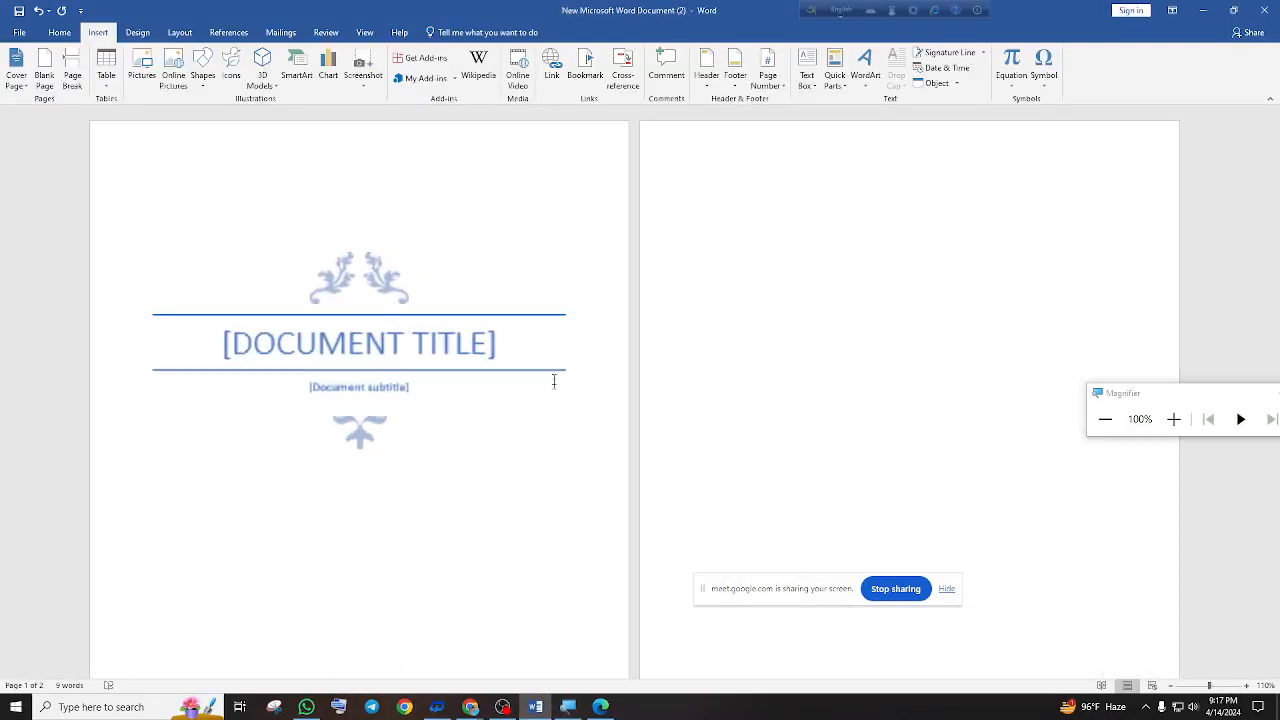
{"action": "scroll", "coordinate": [746, 322], "scroll_direction": "down", "scroll_amount": 1}
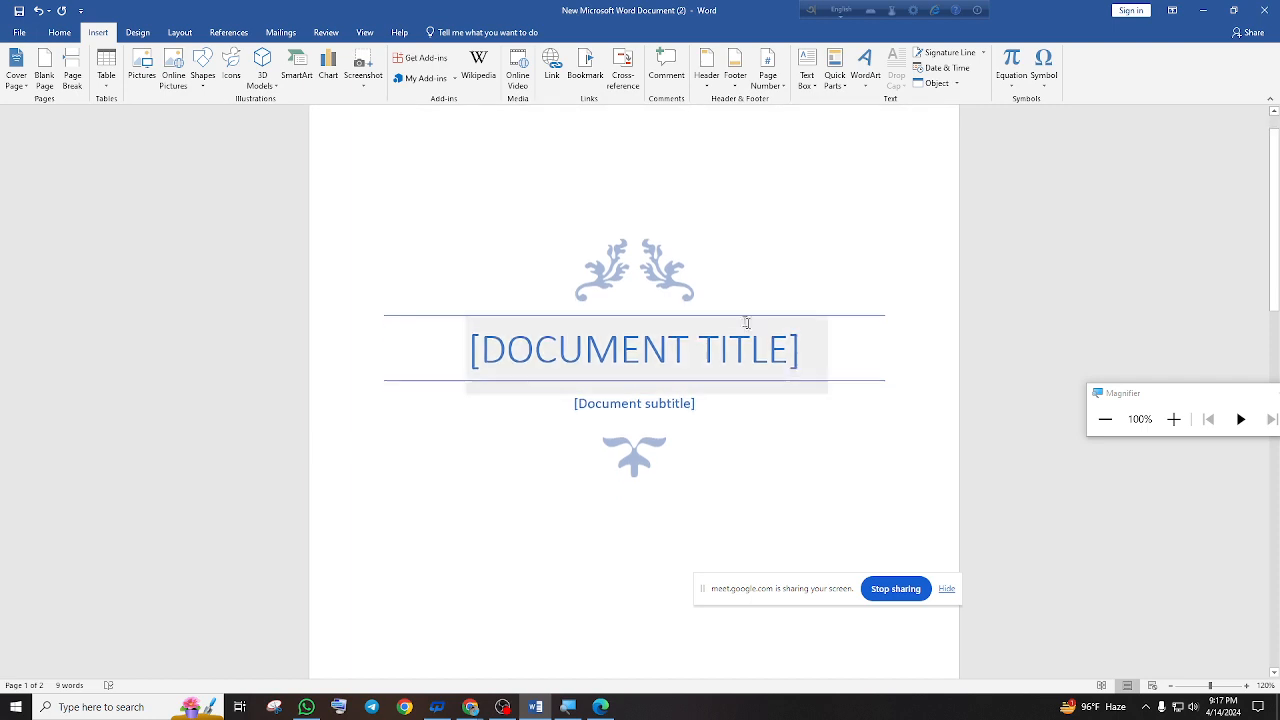
{"action": "left_click", "coordinate": [786, 346]}
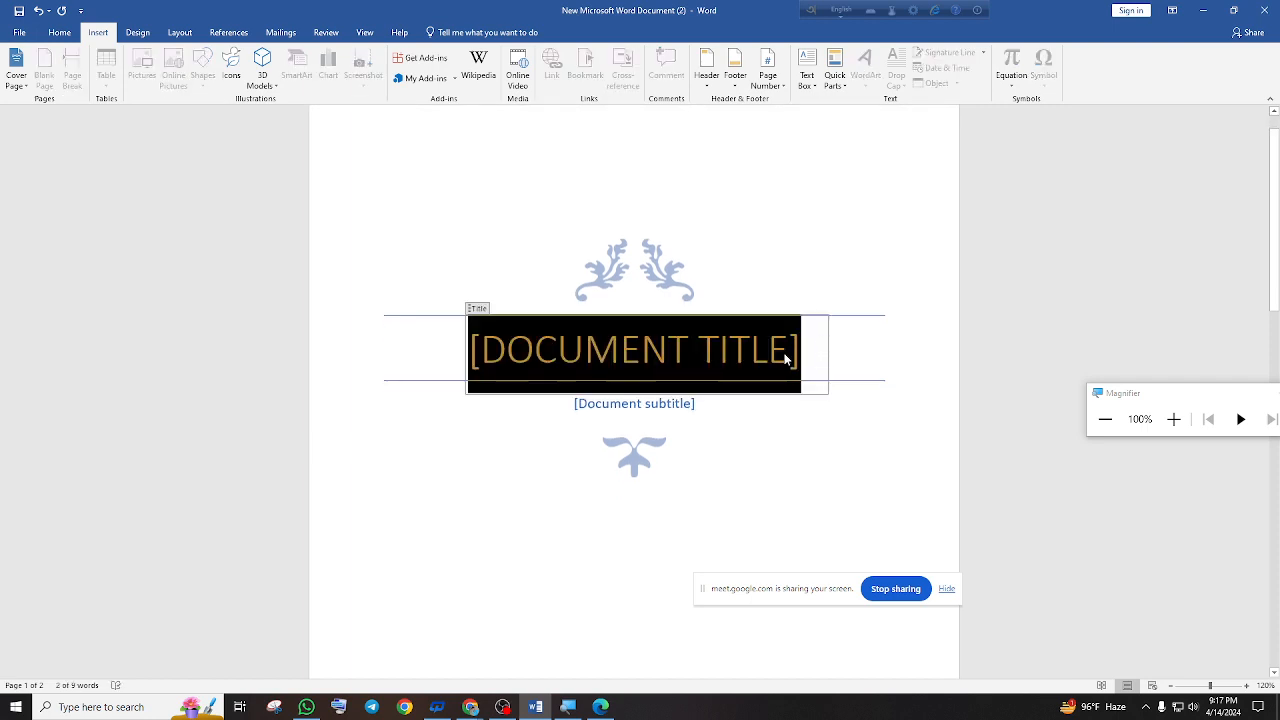
{"action": "left_click", "coordinate": [769, 307]}
{"action": "left_click", "coordinate": [779, 345]}
{"action": "type", "text": "A"}
{"action": "key", "text": "BackSpace"}
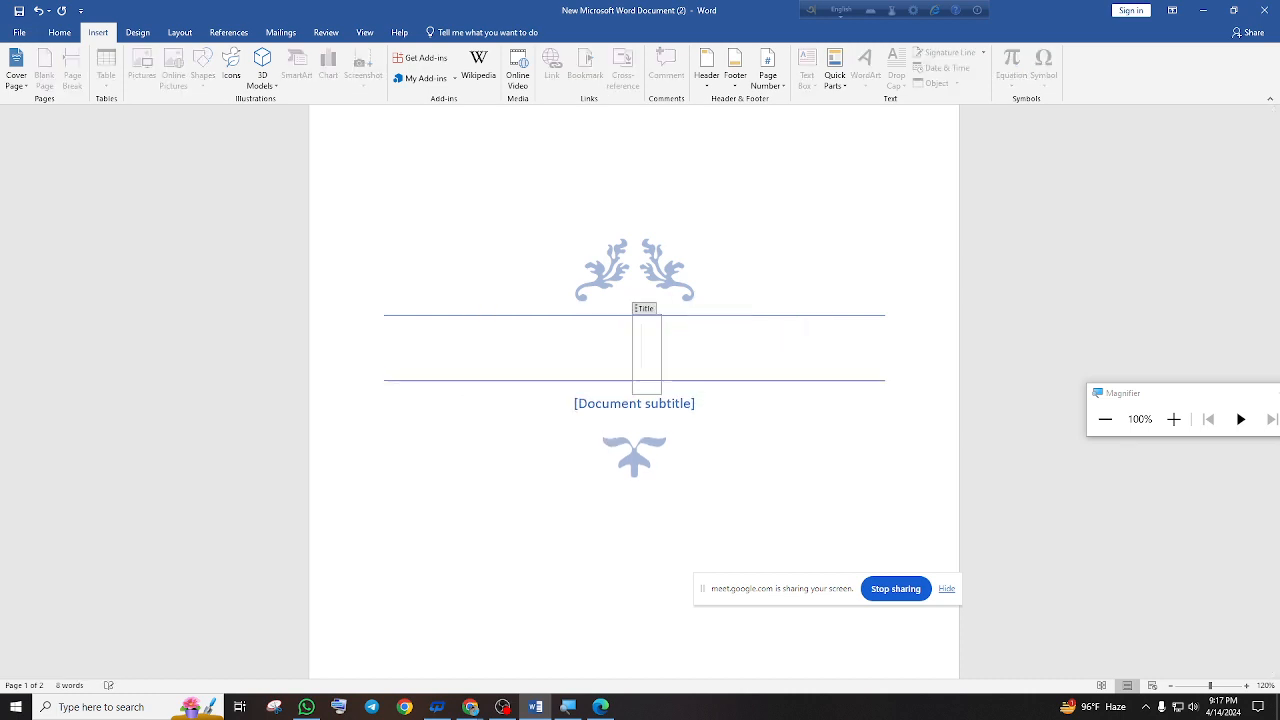
{"action": "type", "text": "BANGLA"}
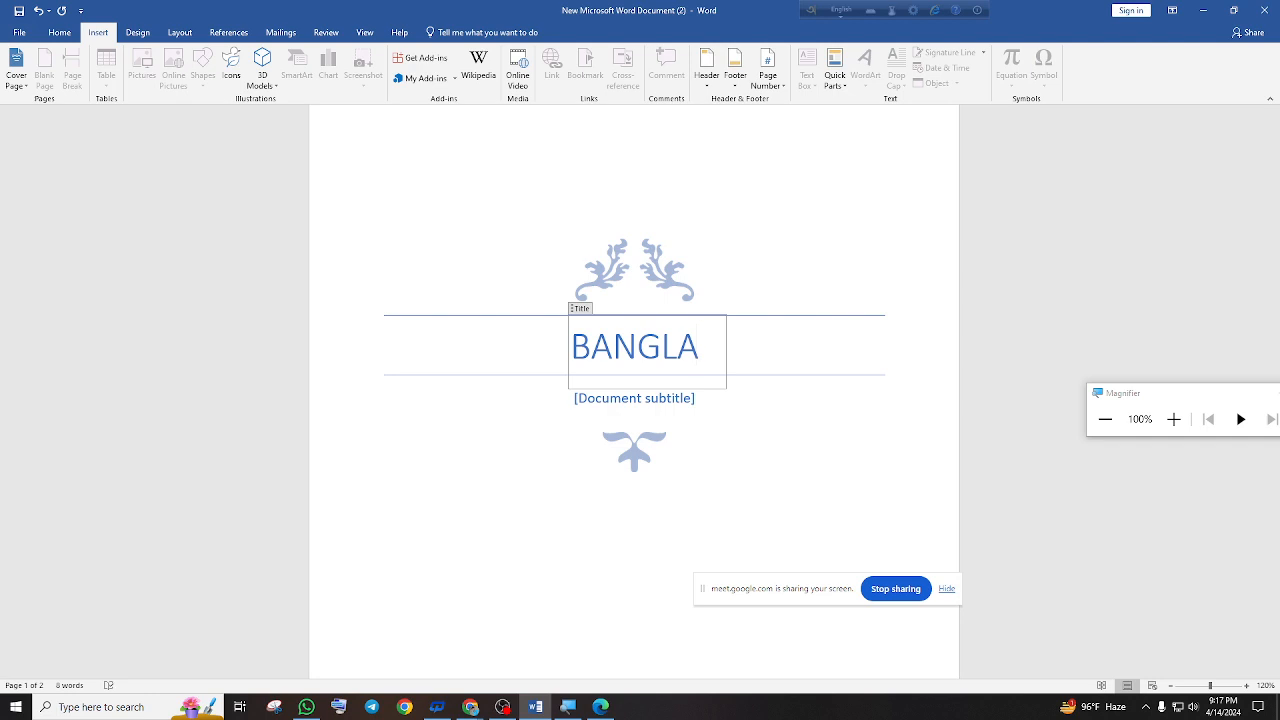
{"action": "type", "text": "DESH"}
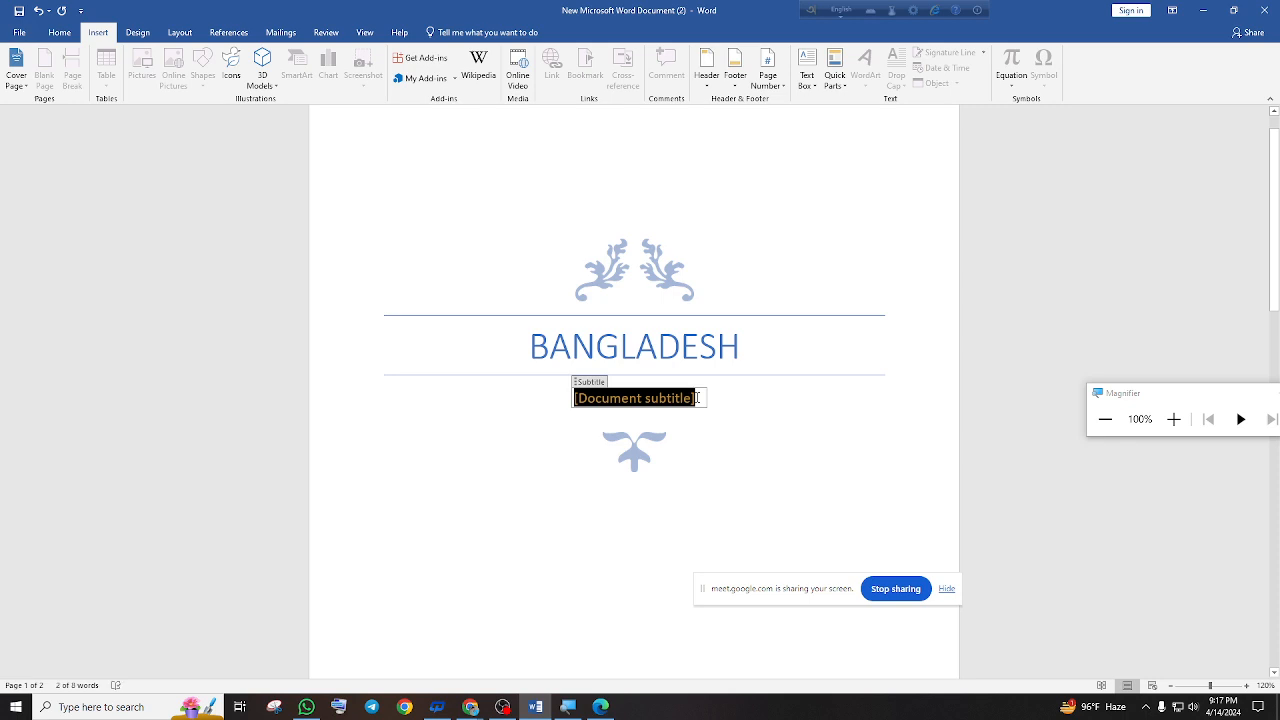
Enter "The history of 1971" as the cover page's subtitle
{"action": "type", "text": "The"}
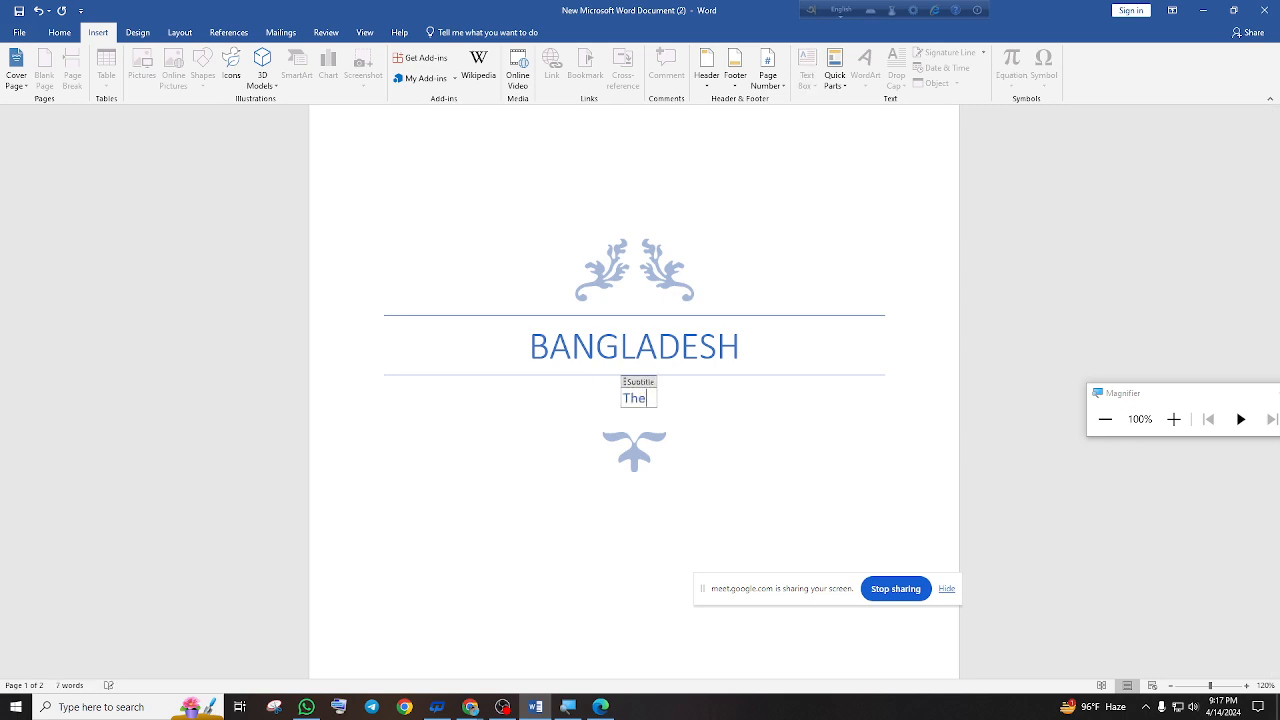
{"action": "type", "text": " hist"}
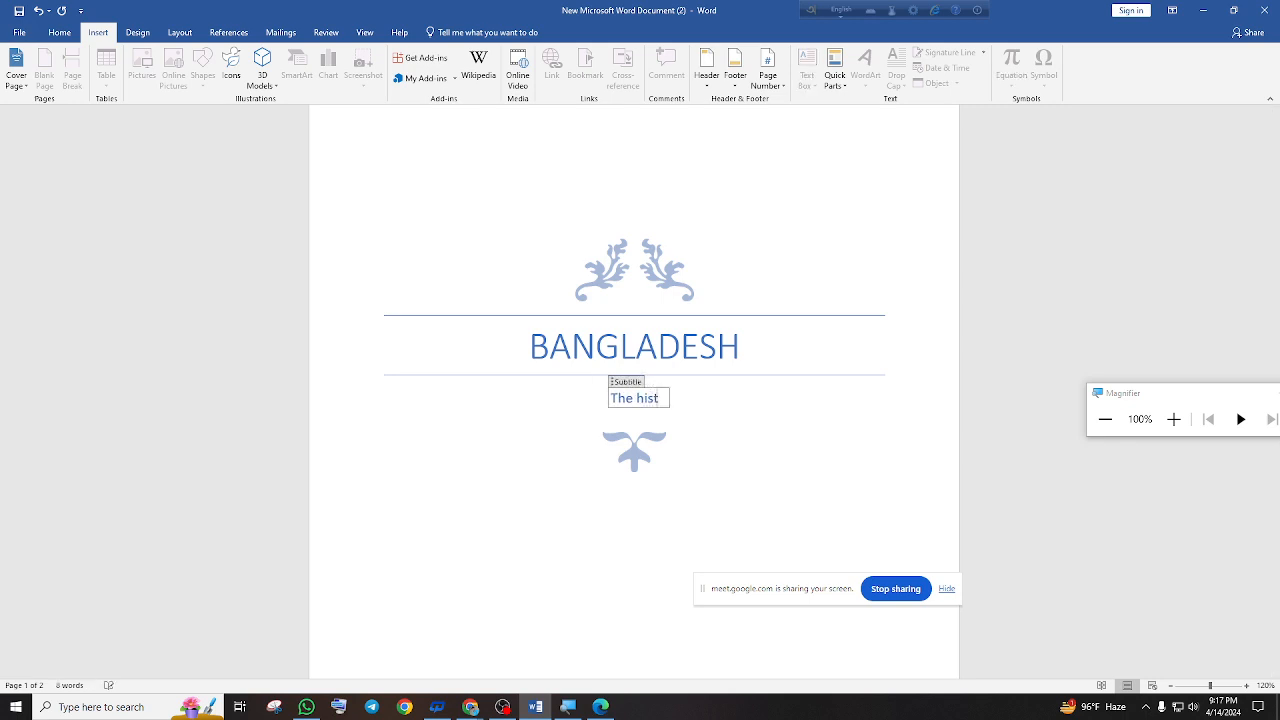
{"action": "type", "text": "ory"}
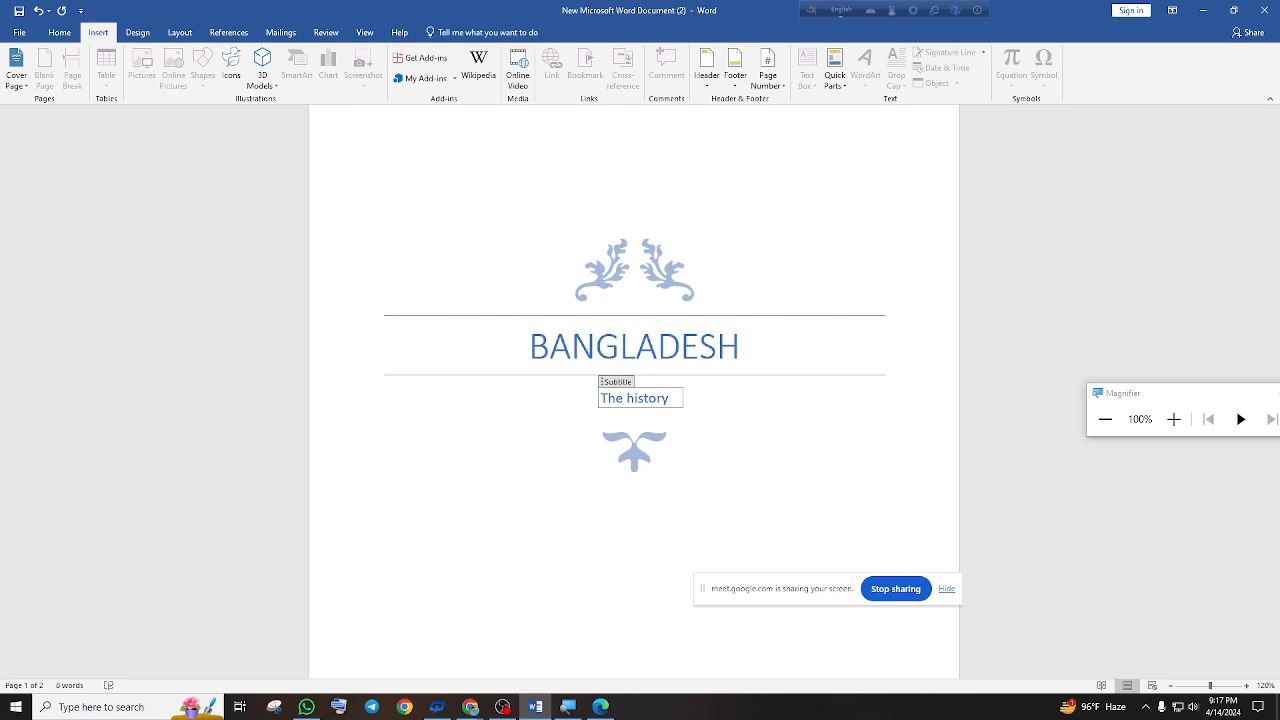
{"action": "type", "text": " of 1971"}
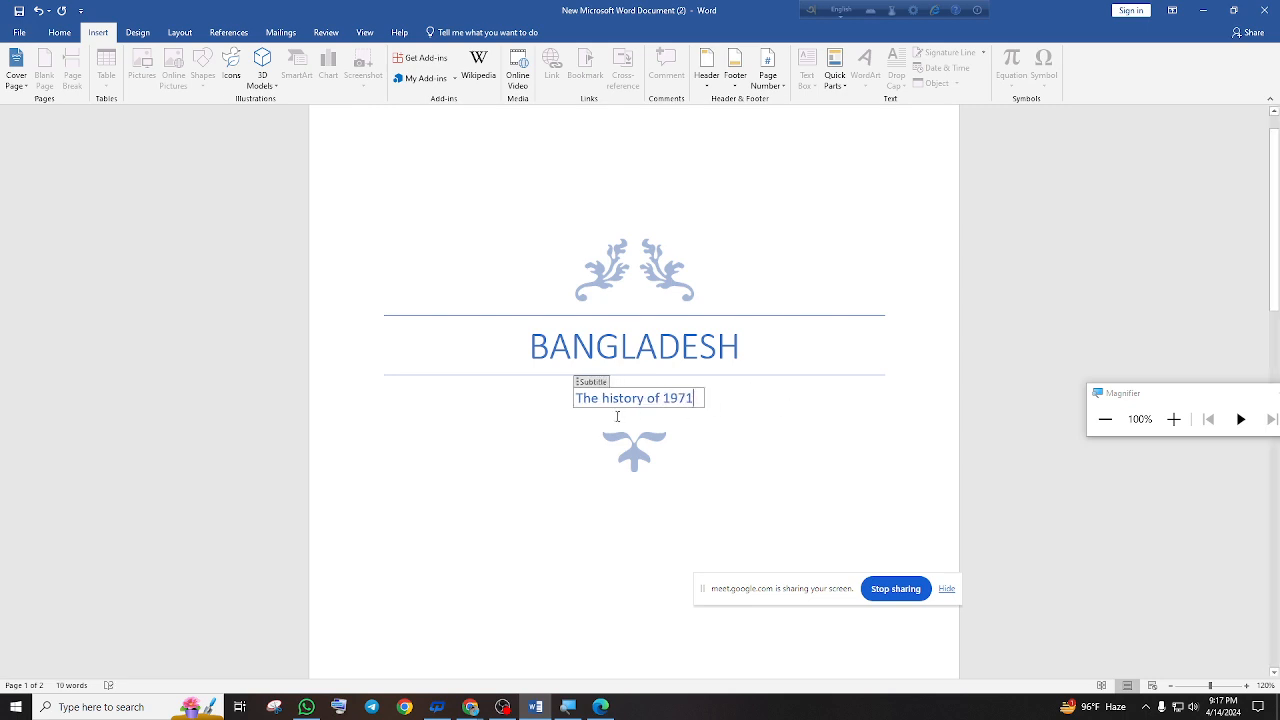
Select the date, company name and company address placeholders on the cover page one after another
{"action": "scroll", "coordinate": [680, 418], "scroll_direction": "down", "scroll_amount": 6}
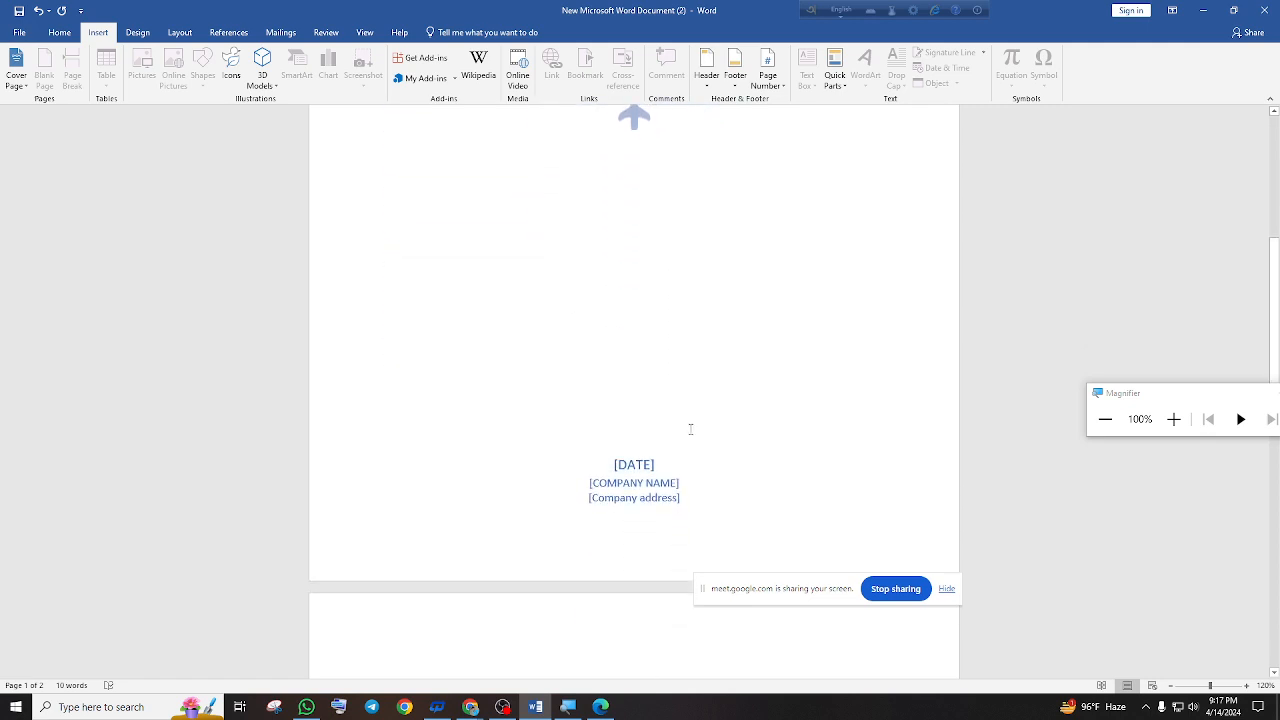
{"action": "left_click", "coordinate": [622, 393]}
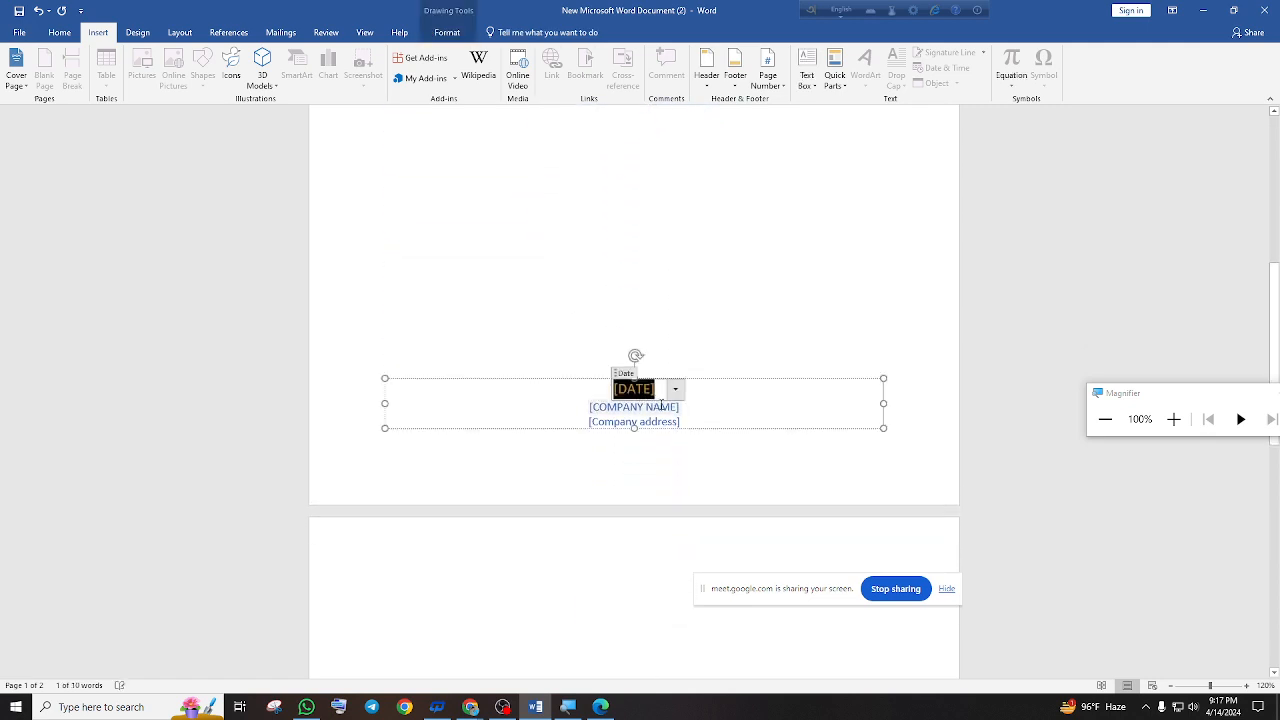
{"action": "left_click", "coordinate": [655, 408]}
{"action": "left_click", "coordinate": [671, 422]}
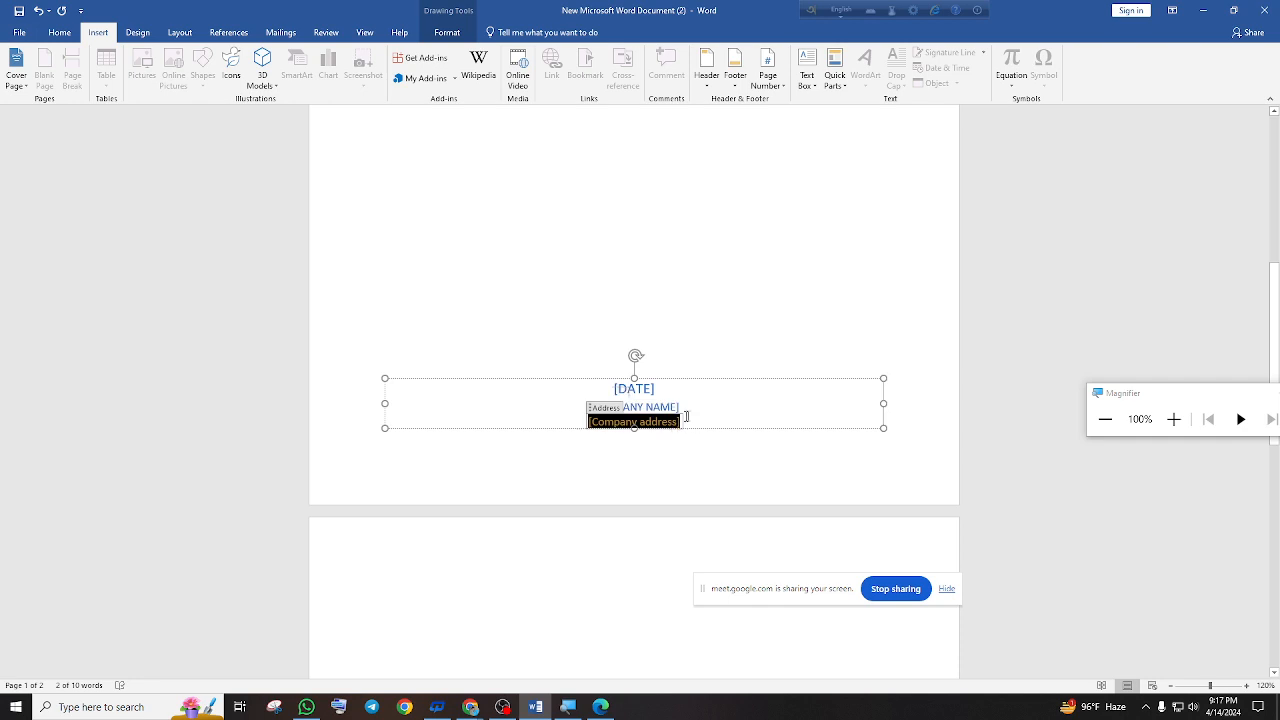
Undo the cover page together with its title and subtitle entries, and delete all of the document's story text
{"action": "scroll", "coordinate": [760, 429], "scroll_direction": "down", "scroll_amount": 2}
{"action": "scroll", "coordinate": [760, 425], "scroll_direction": "up", "scroll_amount": 5}
{"action": "scroll", "coordinate": [760, 427], "scroll_direction": "up", "scroll_amount": 3}
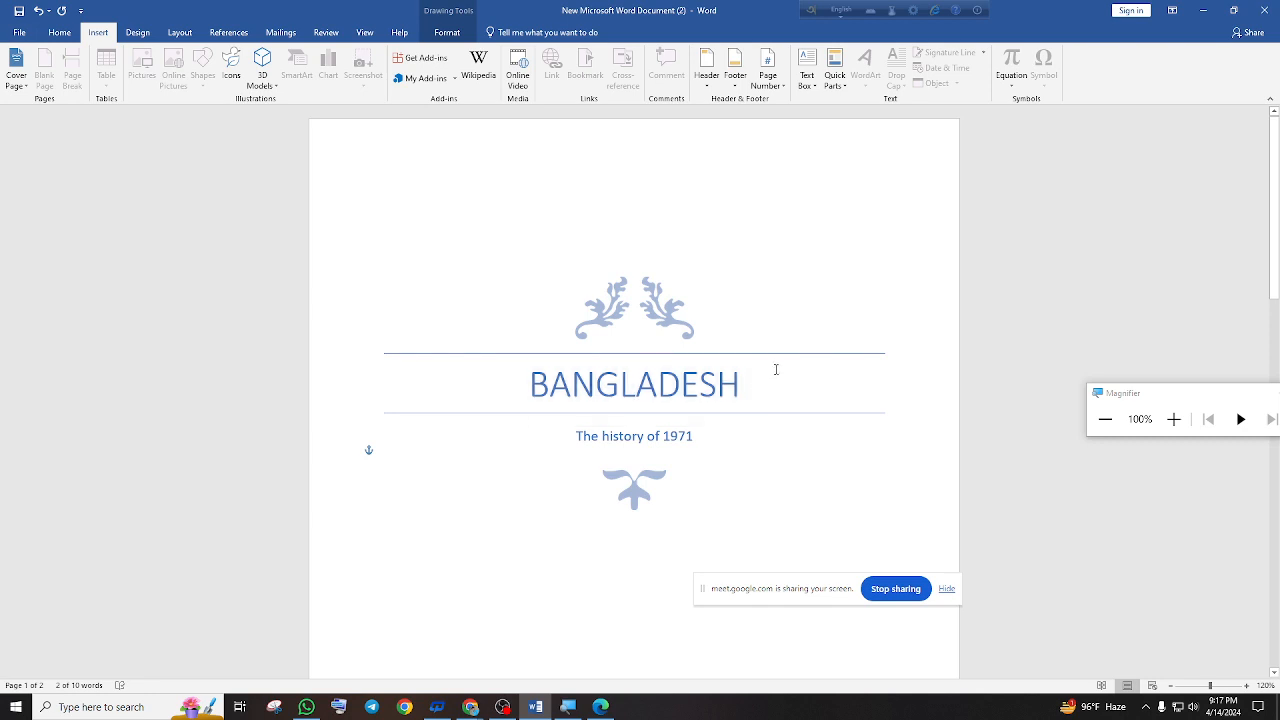
{"action": "scroll", "coordinate": [784, 338], "scroll_direction": "down", "scroll_amount": 1}
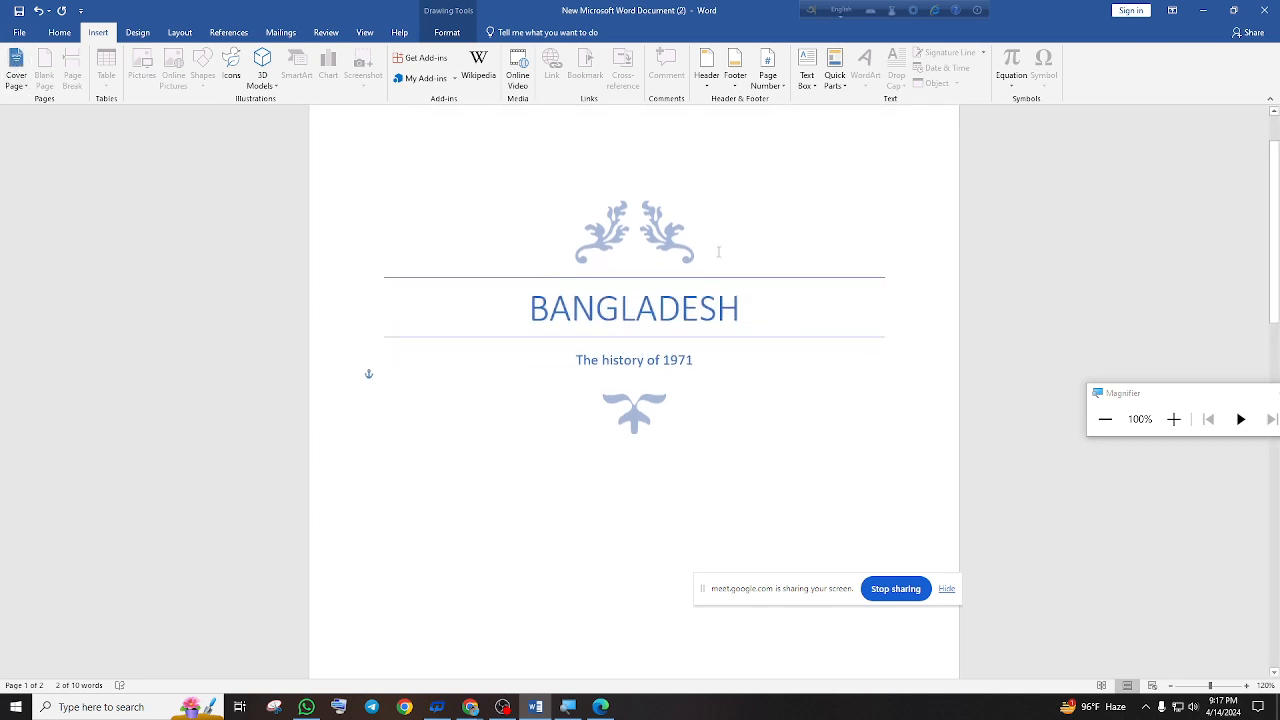
{"action": "key", "text": "ctrl+z"}
{"action": "key", "text": "ctrl+z"}
{"action": "key", "text": "ctrl+z"}
{"action": "key", "text": "ctrl+z"}
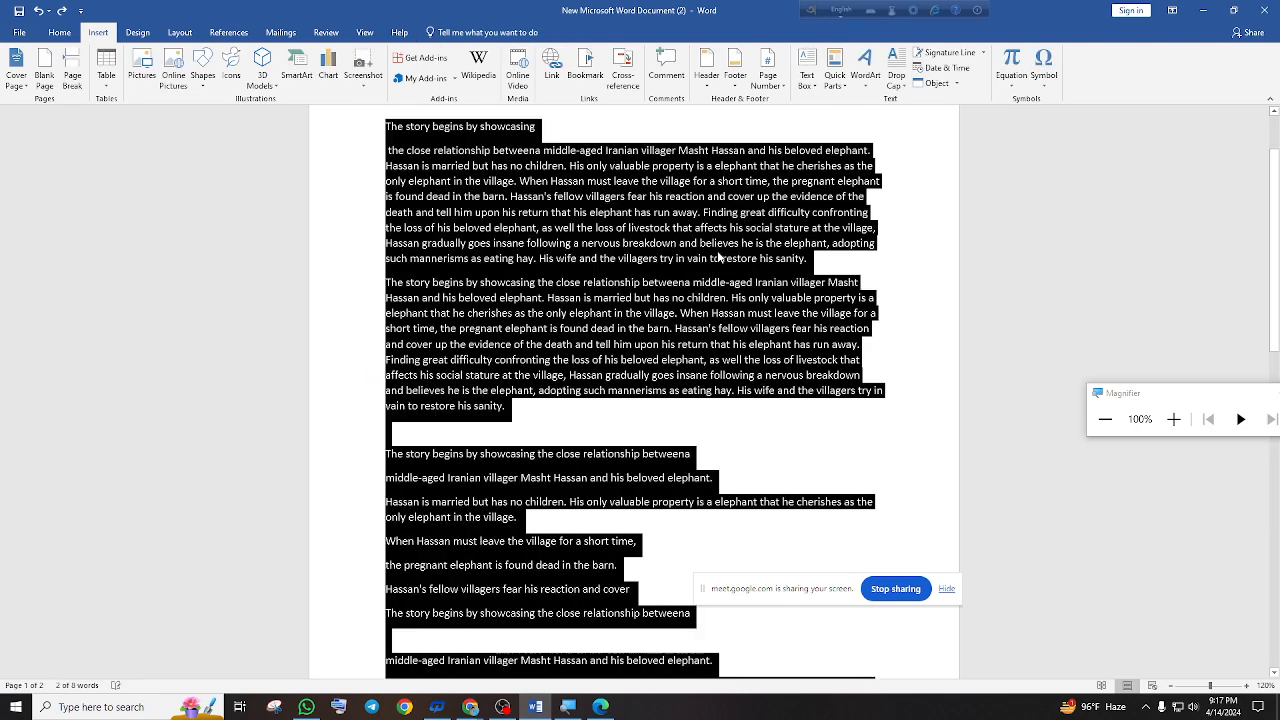
{"action": "key", "text": "Delete"}
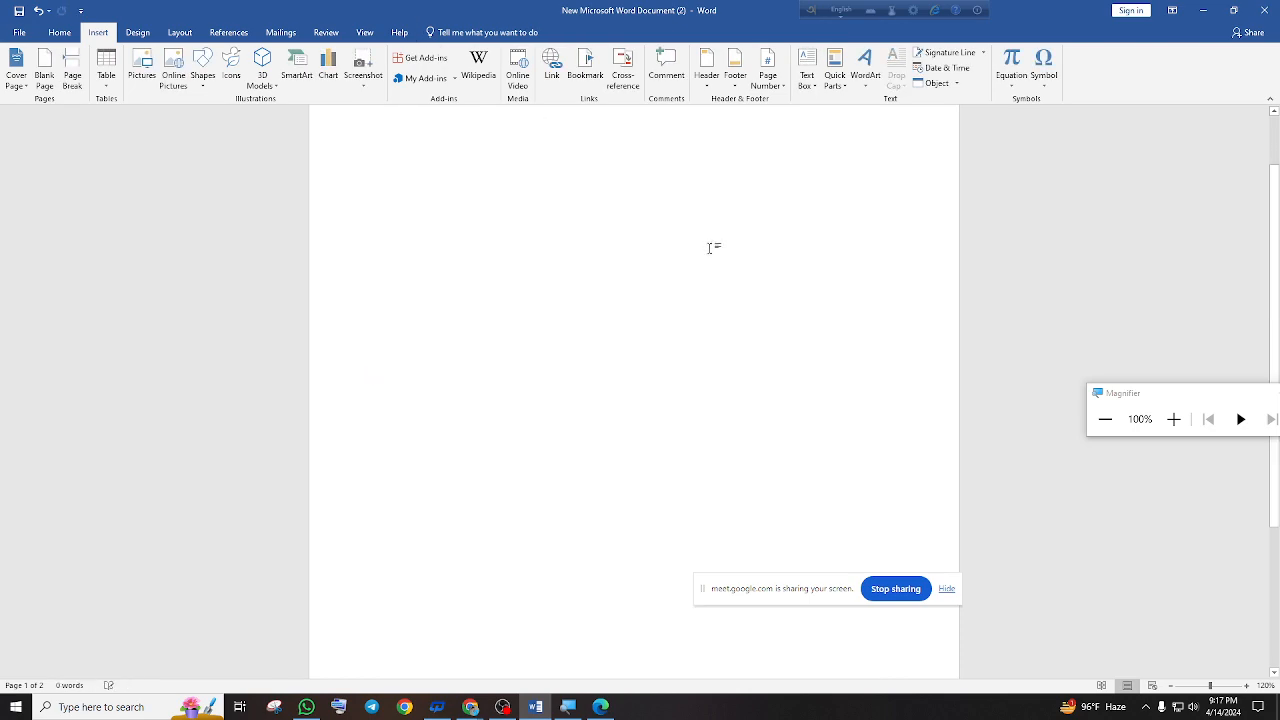
Insert the Integral cover page and enter "THE HISTORICAL PLAC" as the document title
{"action": "left_click", "coordinate": [16, 66]}
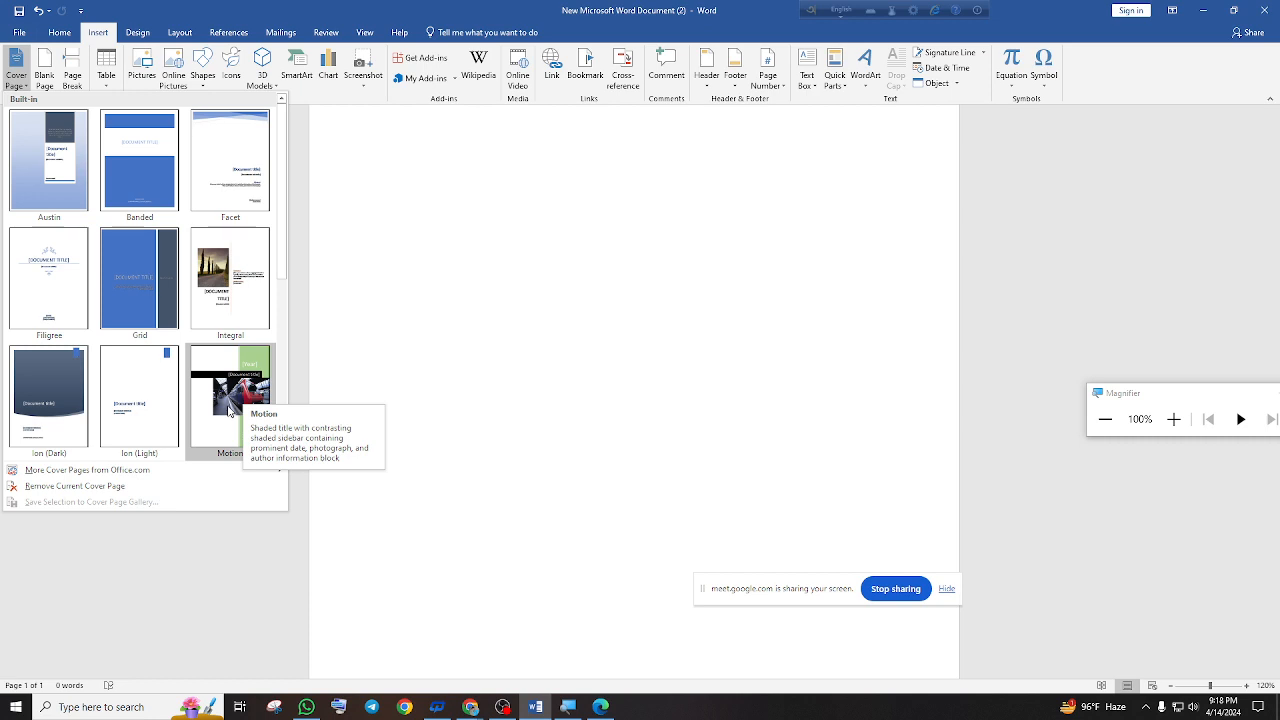
{"action": "left_click", "coordinate": [232, 300]}
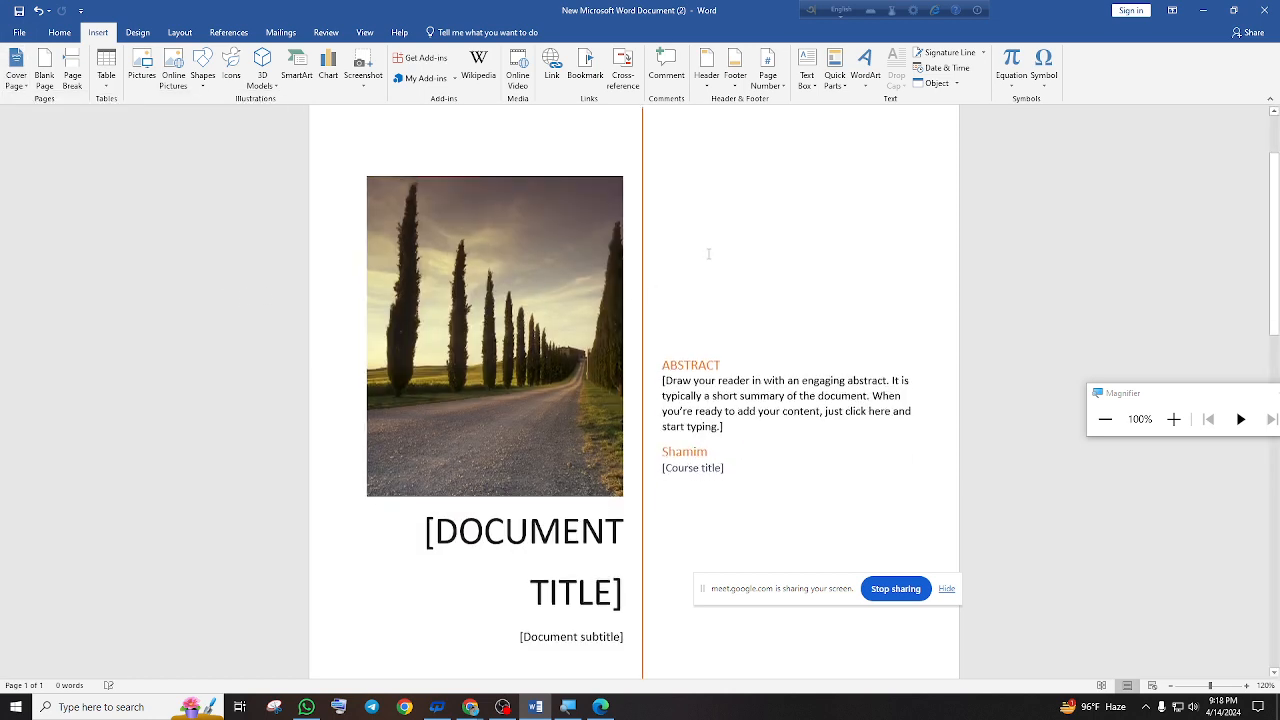
{"action": "left_click", "coordinate": [618, 592]}
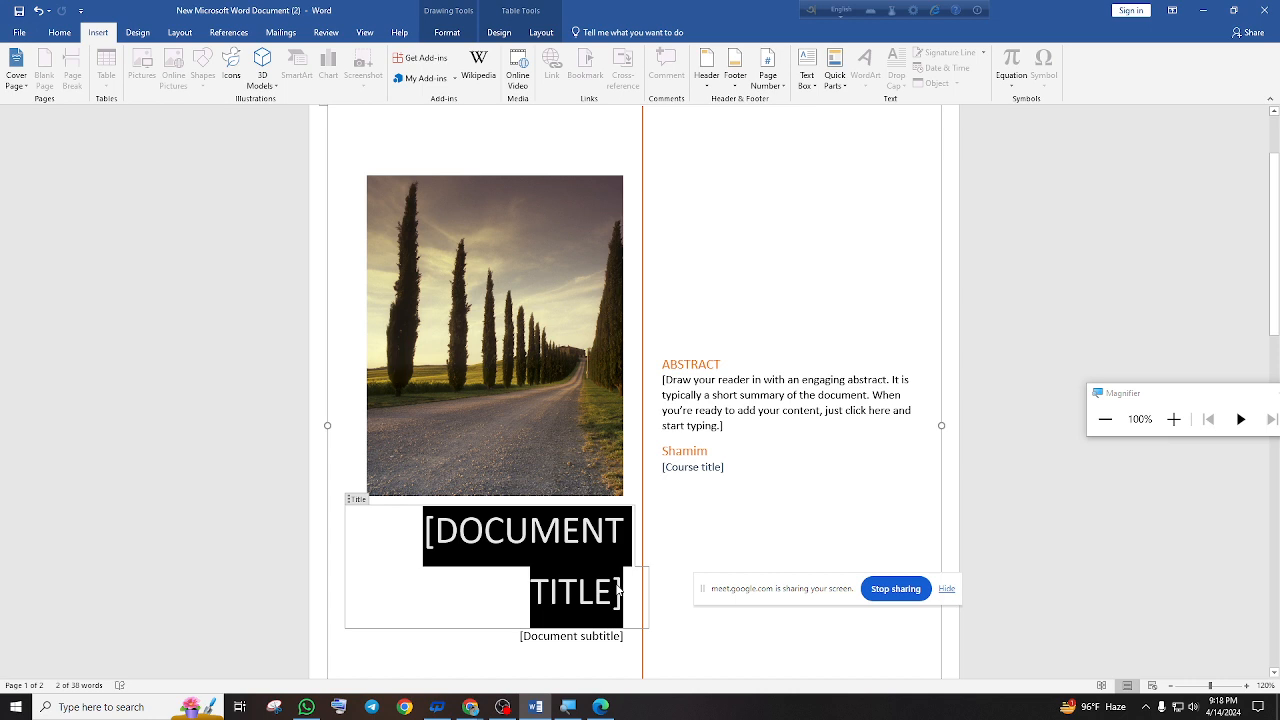
{"action": "type", "text": "TH"}
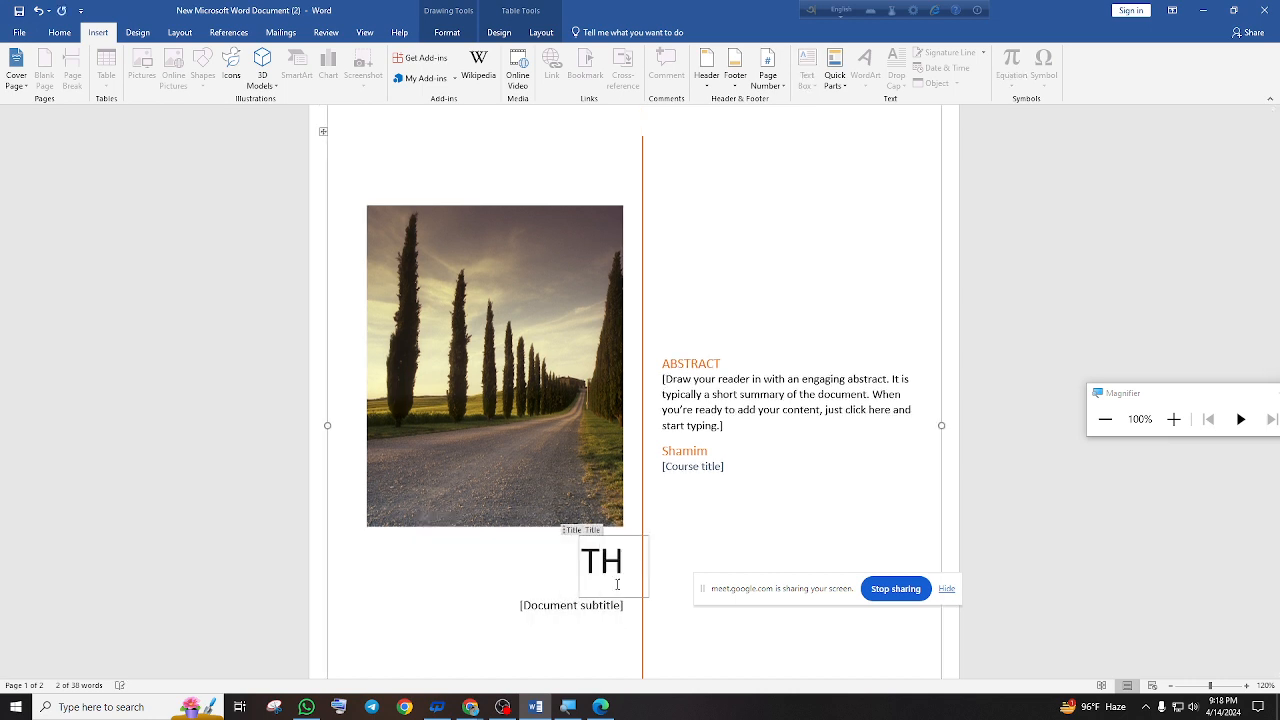
{"action": "type", "text": "E HIS"}
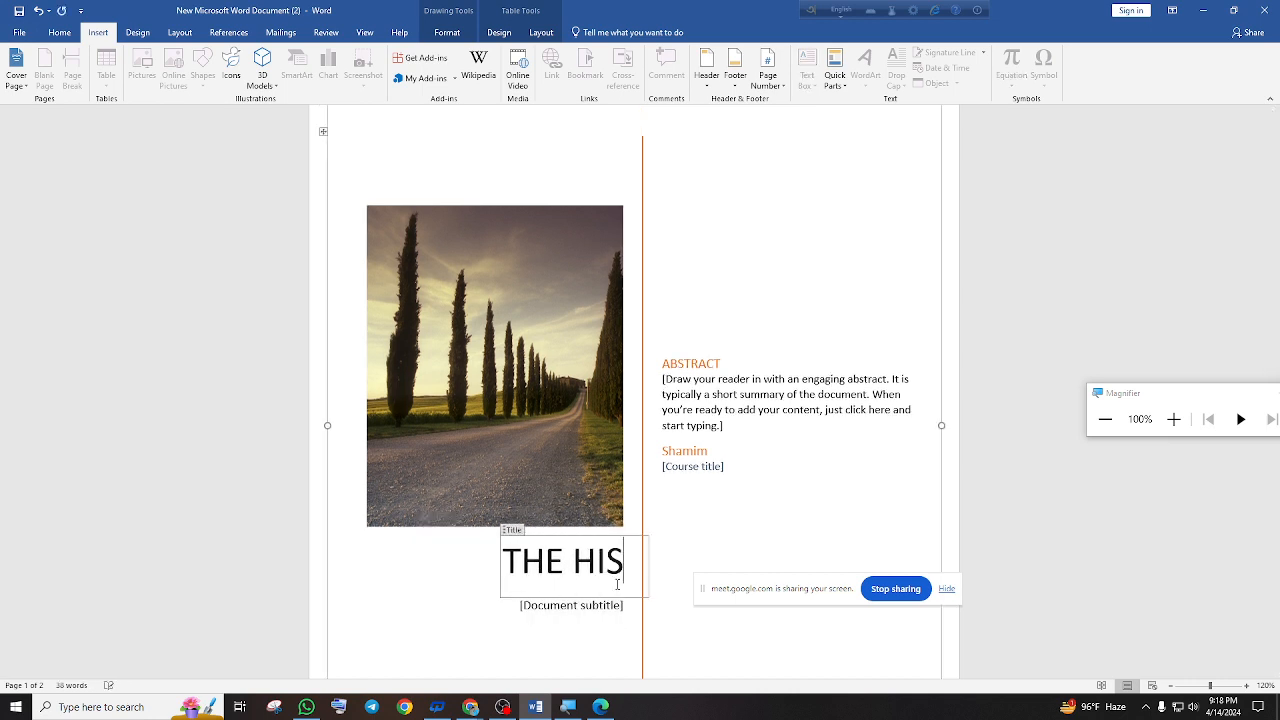
{"action": "type", "text": "TRO"}
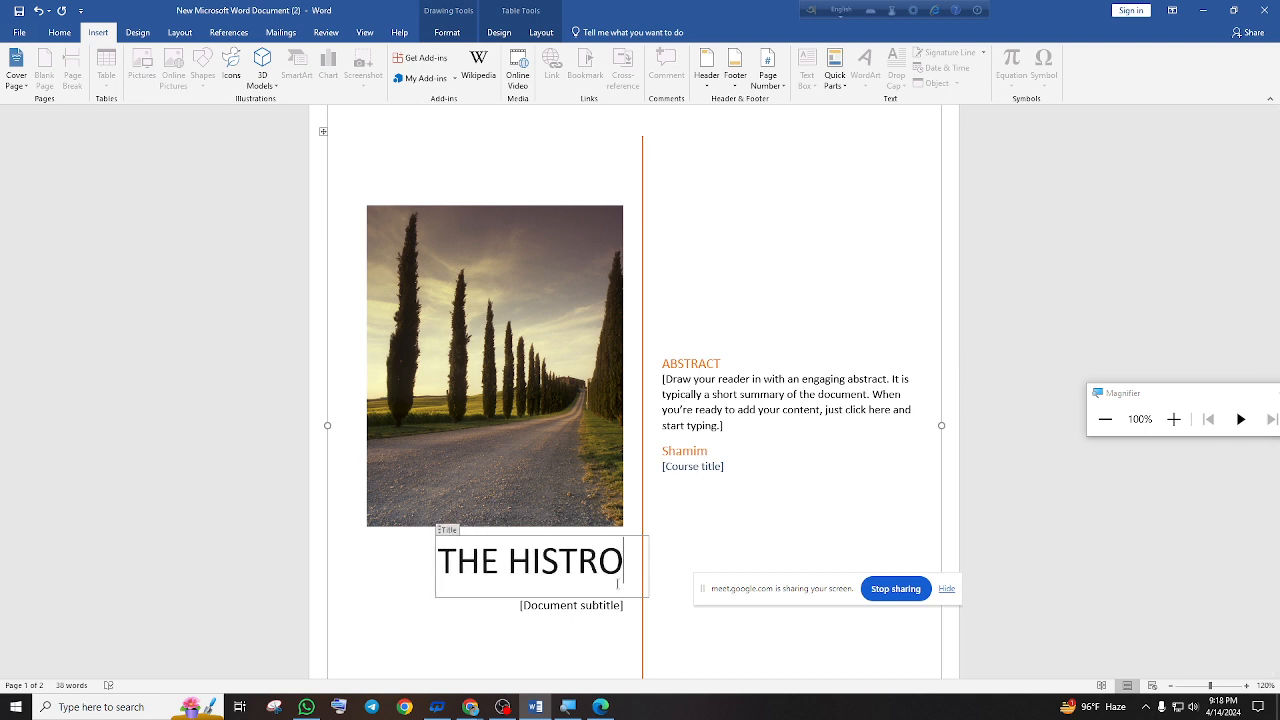
{"action": "key", "text": "BackSpace"}
{"action": "key", "text": "BackSpace"}
{"action": "type", "text": "ORICAL "}
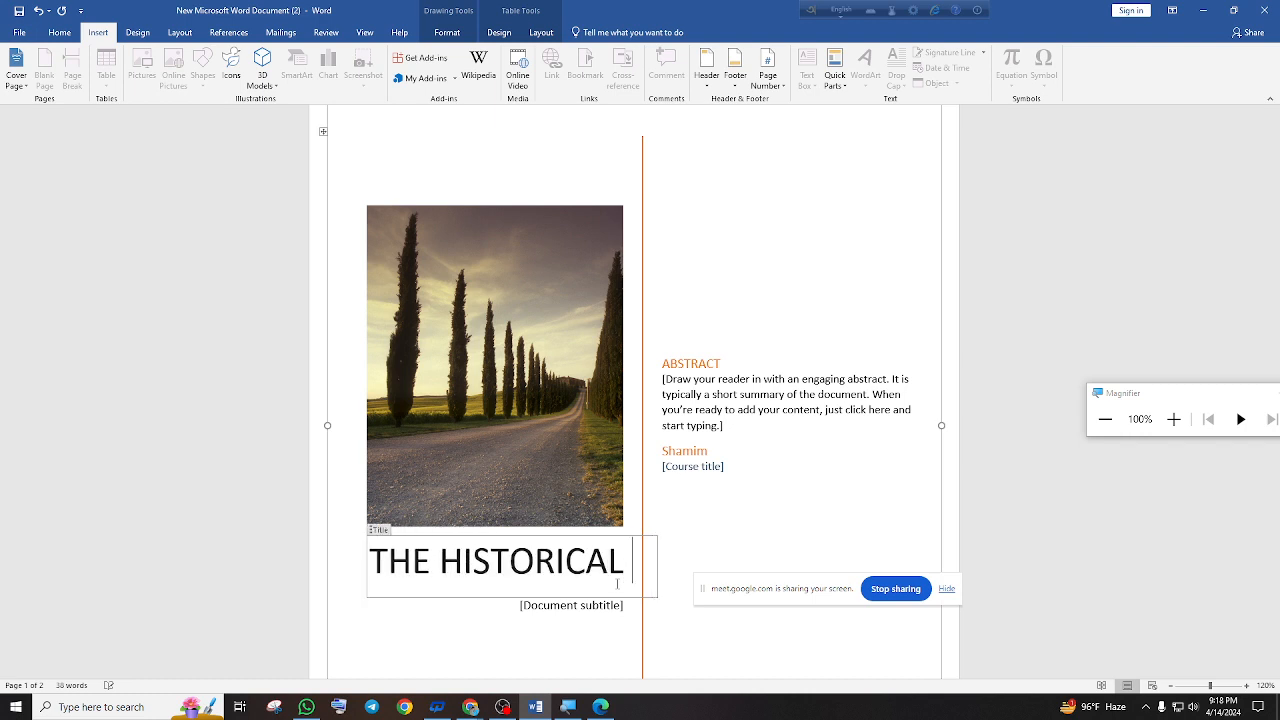
{"action": "type", "text": "PLAC"}
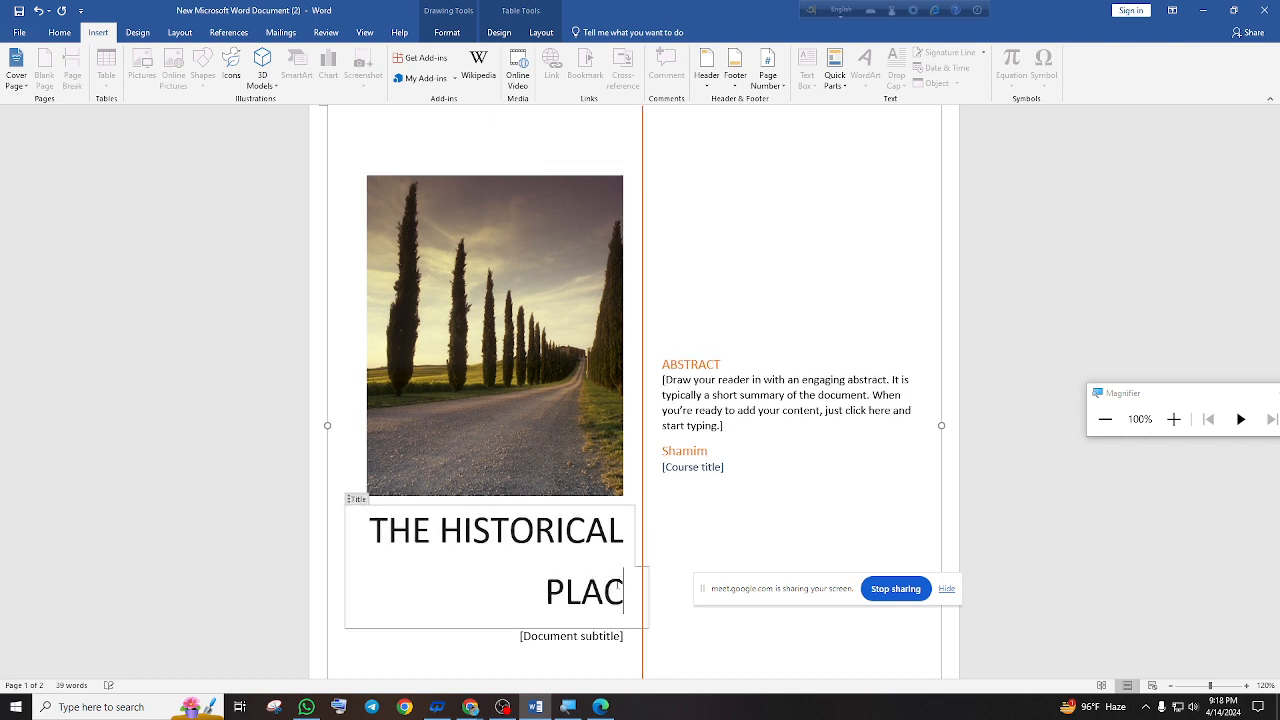
Fill in the cover page abstract with "Mujibnagar , lalbag kella , lalaon shah majar"
{"action": "left_click", "coordinate": [800, 421]}
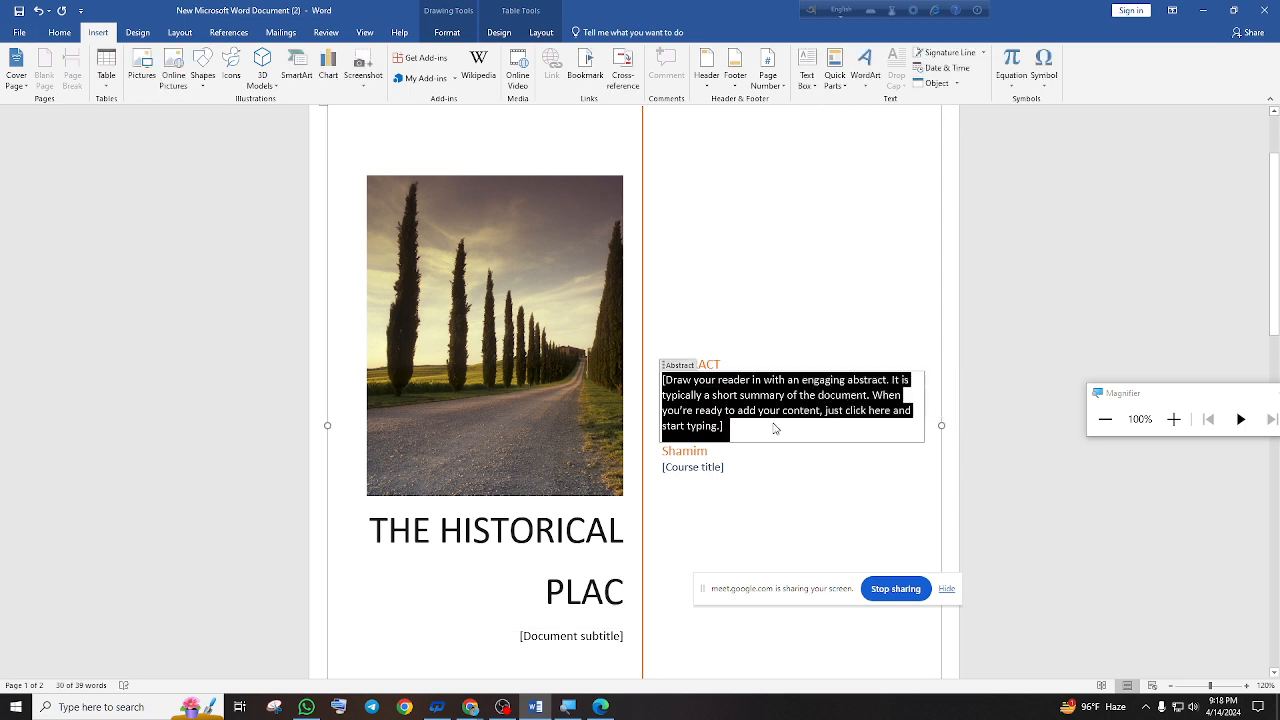
{"action": "type", "text": "mujibnagar"}
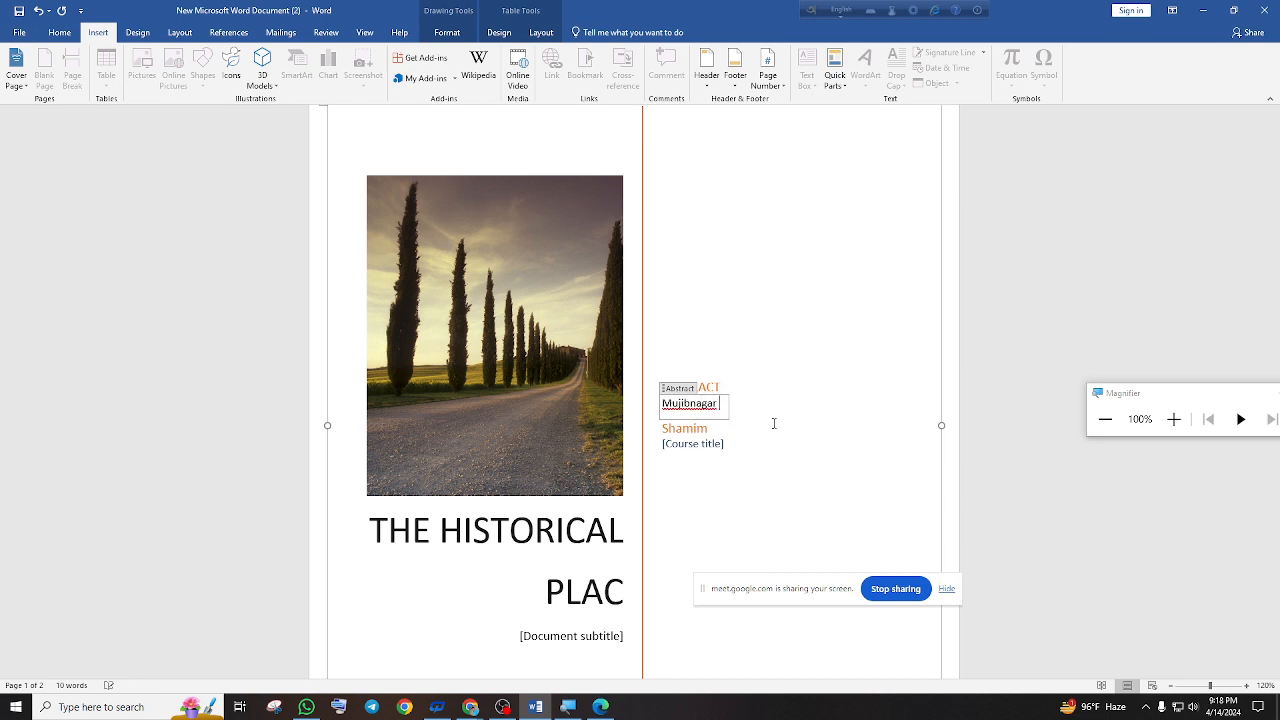
{"action": "type", "text": " , lalbag kella ,lala"}
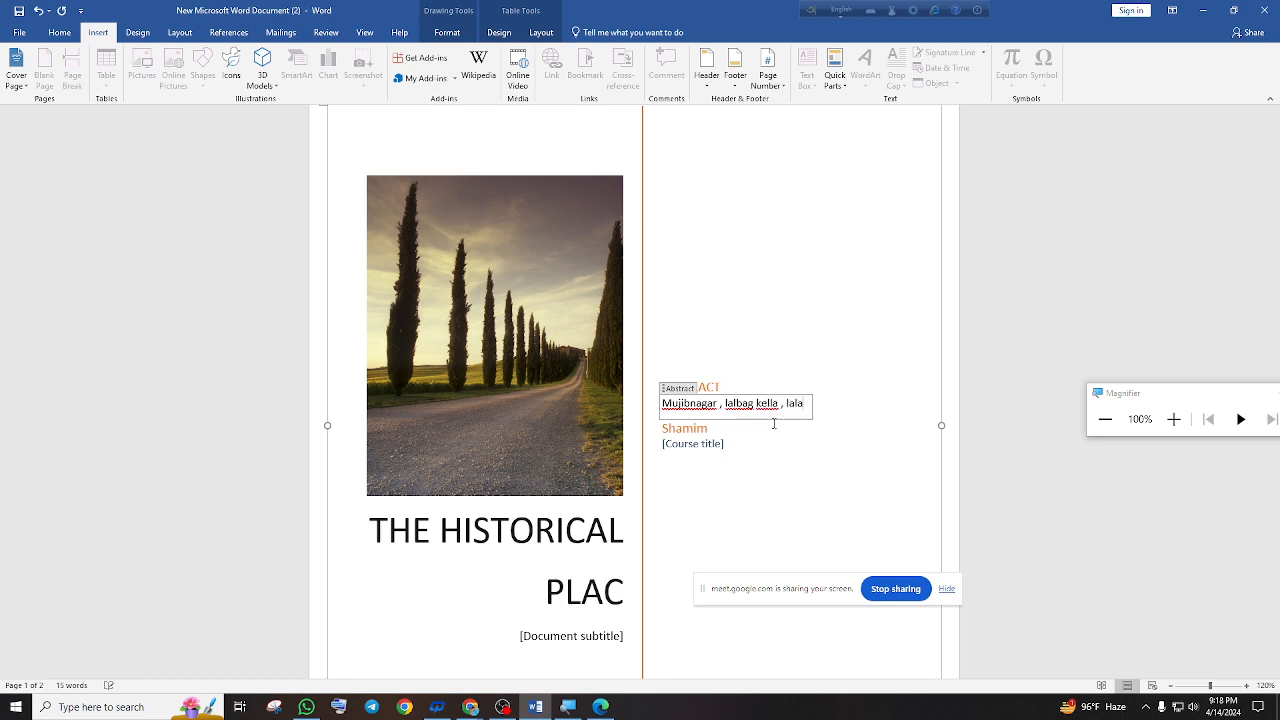
{"action": "type", "text": "on shah majar"}
{"action": "left_click", "coordinate": [791, 366]}
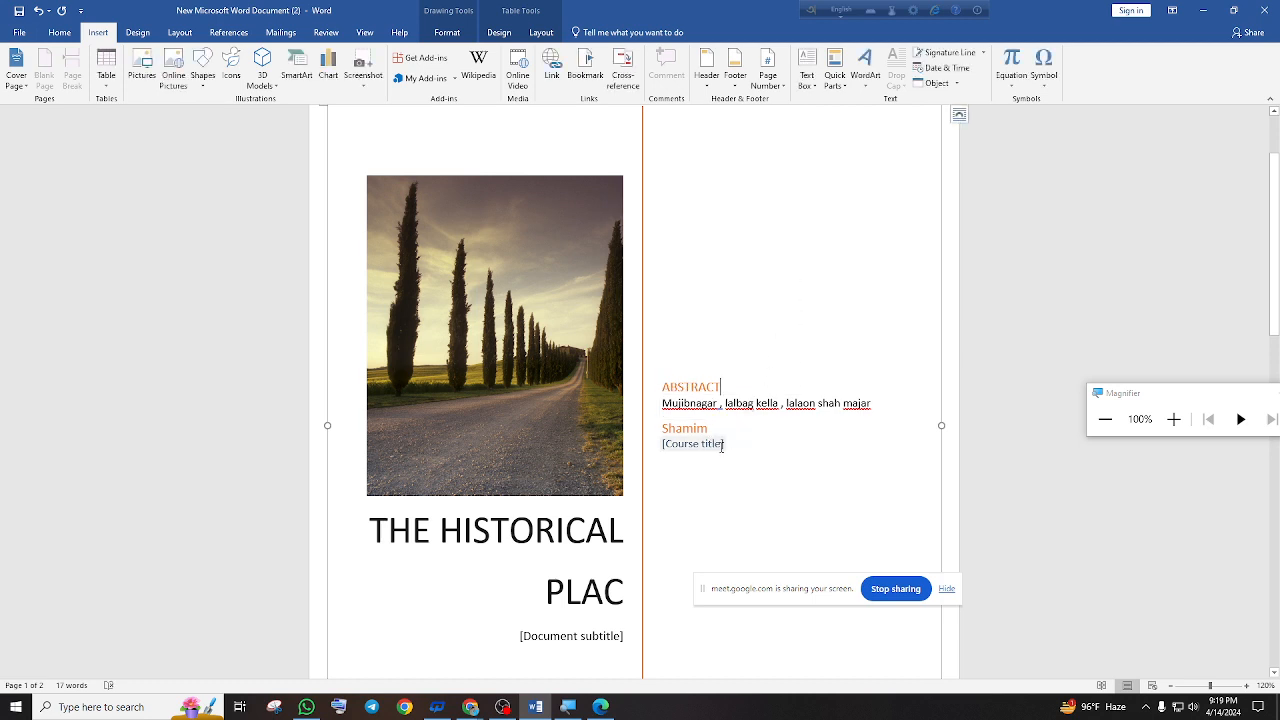
{"action": "left_click", "coordinate": [870, 404]}
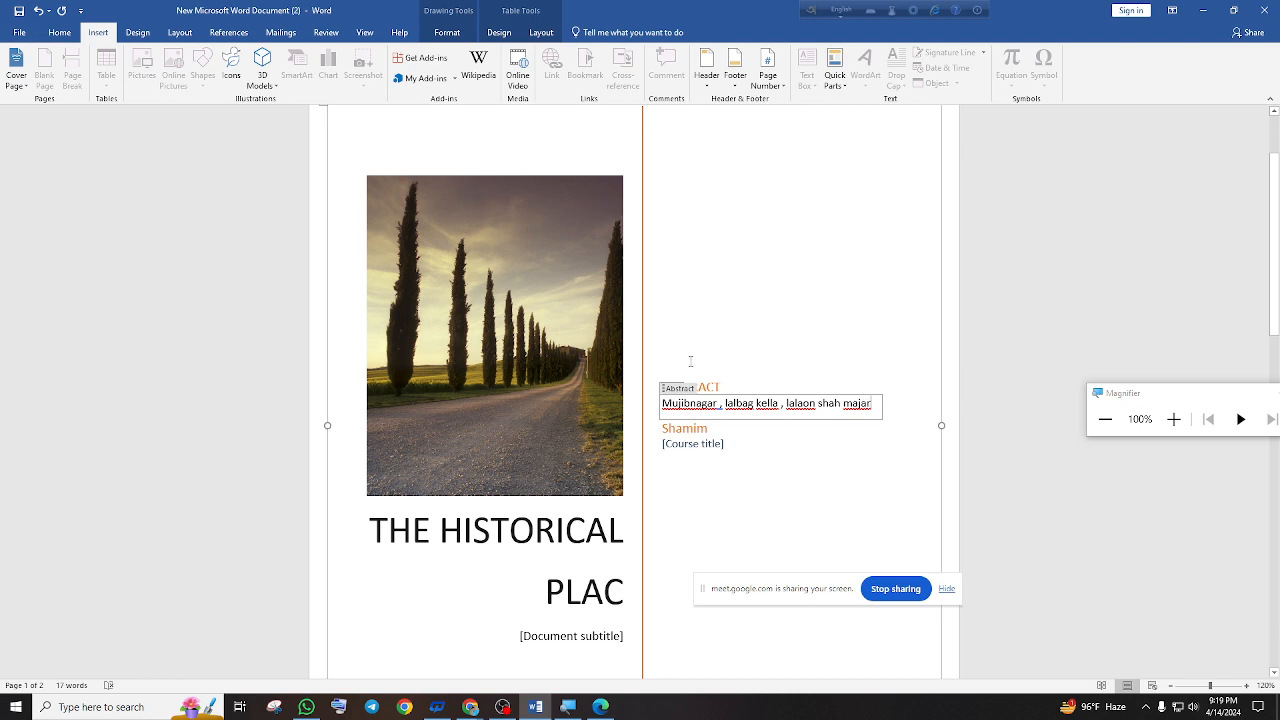
Enter "historical" as the course title on the cover page
{"action": "scroll", "coordinate": [690, 361], "scroll_direction": "down", "scroll_amount": 2}
{"action": "scroll", "coordinate": [628, 353], "scroll_direction": "down", "scroll_amount": 2}
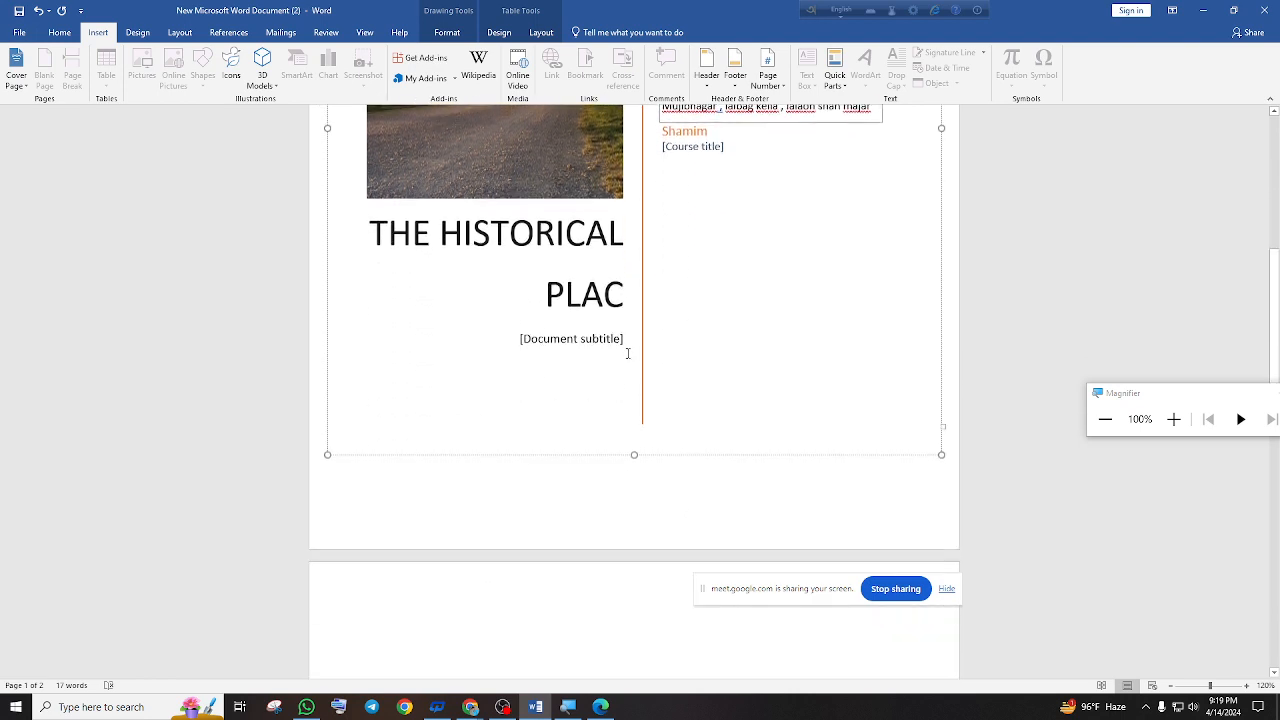
{"action": "scroll", "coordinate": [771, 323], "scroll_direction": "up", "scroll_amount": 5}
{"action": "scroll", "coordinate": [757, 463], "scroll_direction": "down", "scroll_amount": 1}
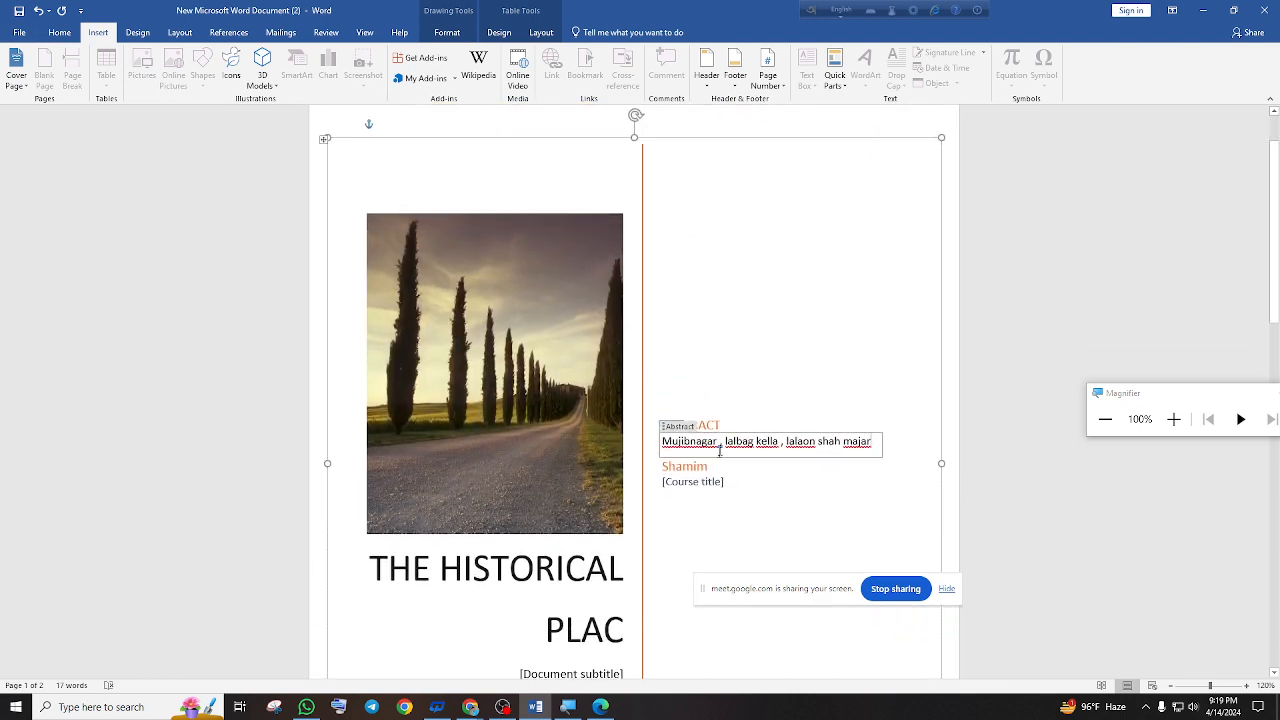
{"action": "left_click", "coordinate": [718, 481]}
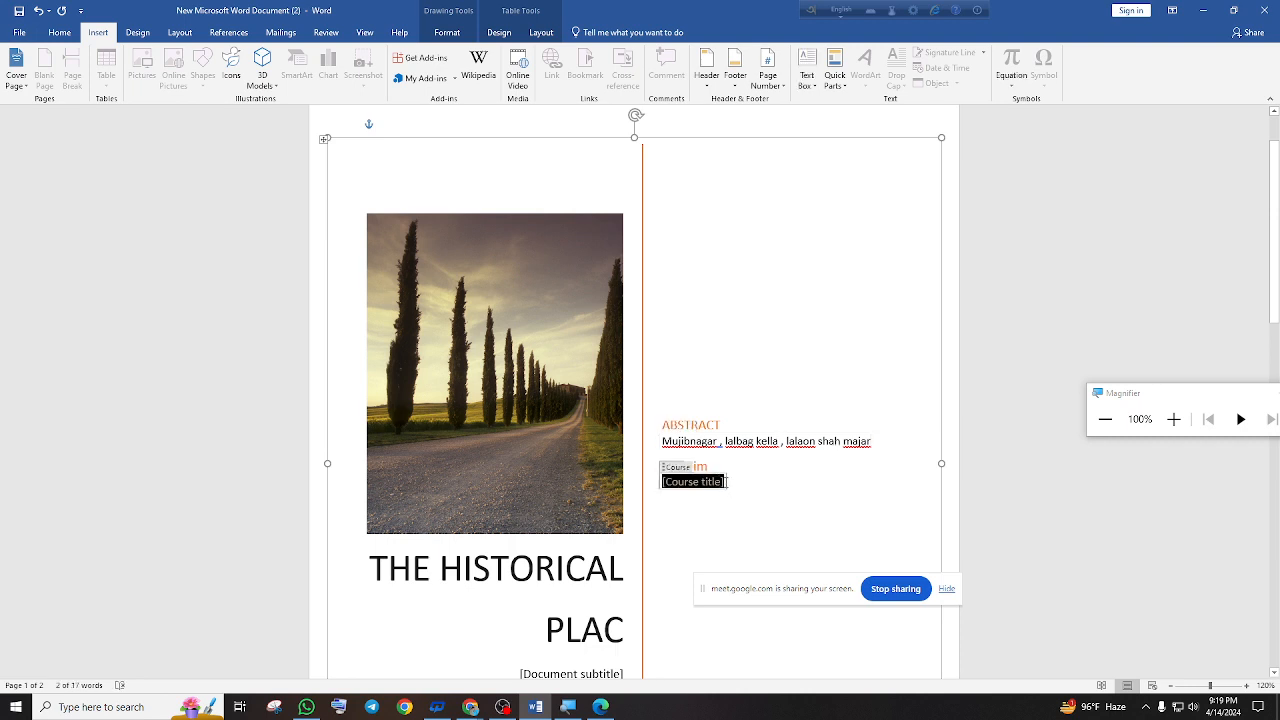
{"action": "type", "text": "hi"}
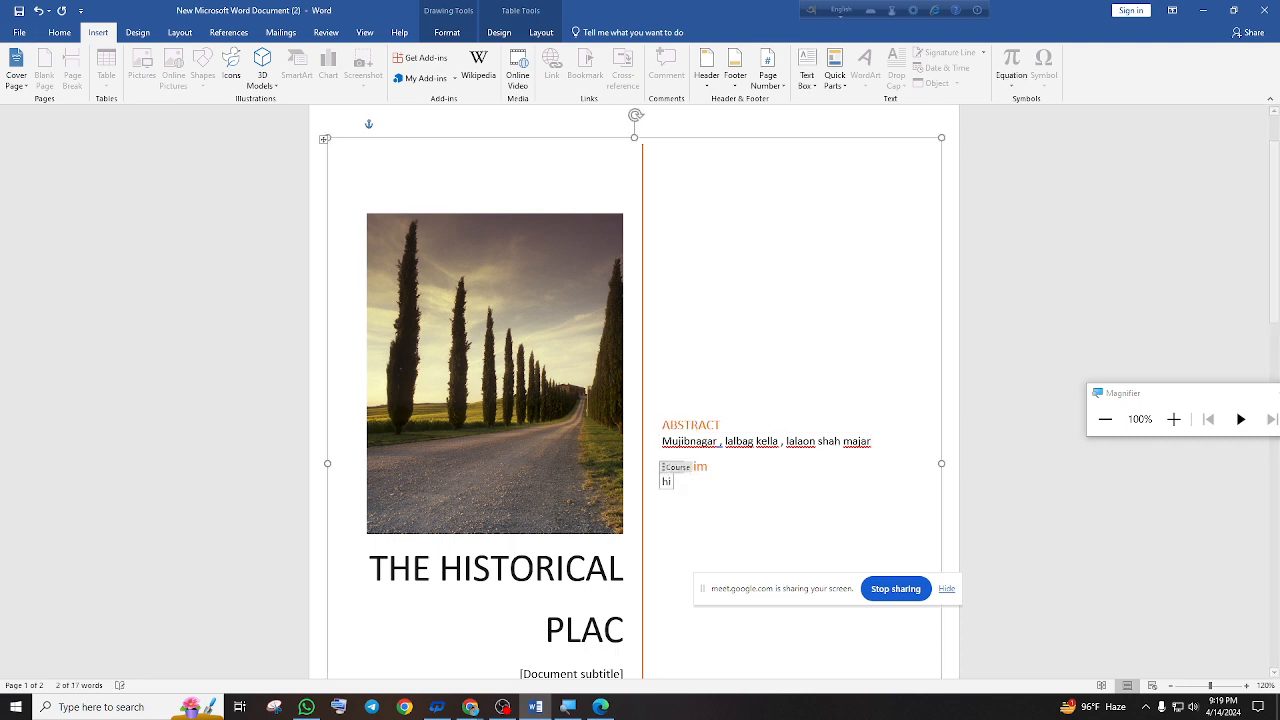
{"action": "type", "text": "stroci"}
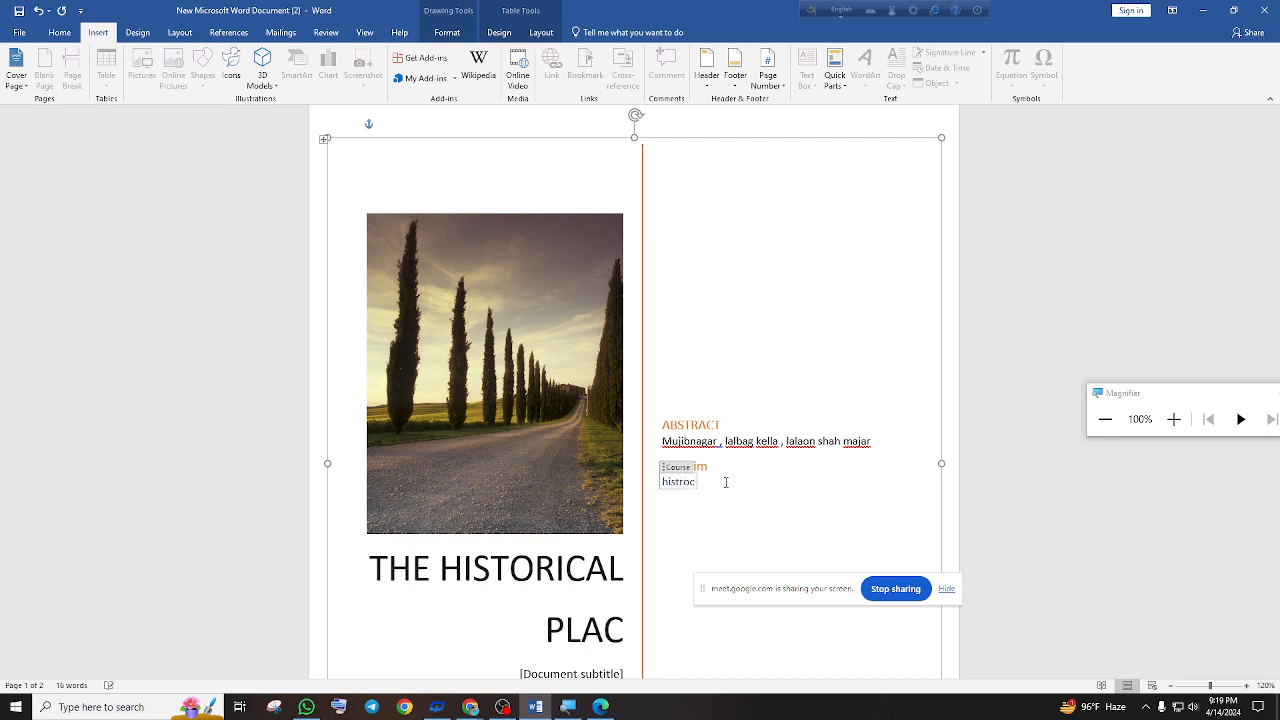
{"action": "key", "text": "BackSpace"}
{"action": "key", "text": "BackSpace"}
{"action": "key", "text": "BackSpace"}
{"action": "type", "text": "orical"}
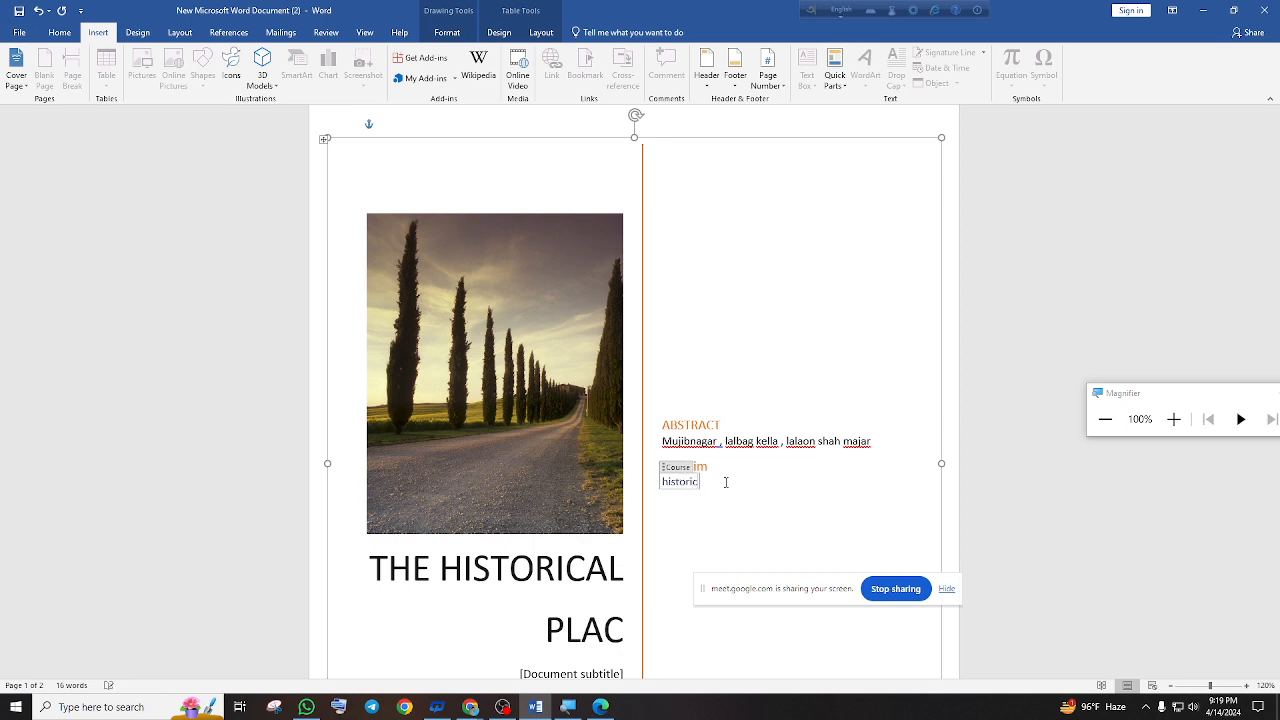
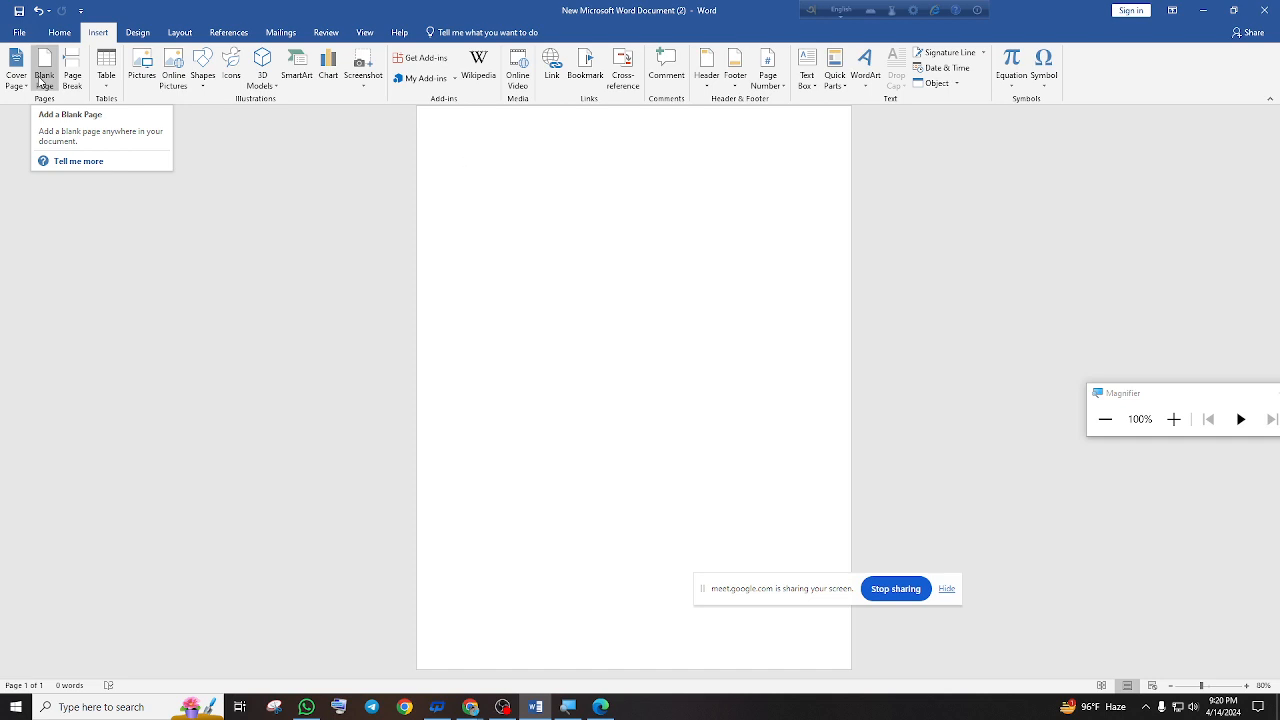
Try adding a blank page to the empty document, and undo the insertion
{"action": "scroll", "coordinate": [631, 341], "scroll_direction": "down", "scroll_amount": 6}
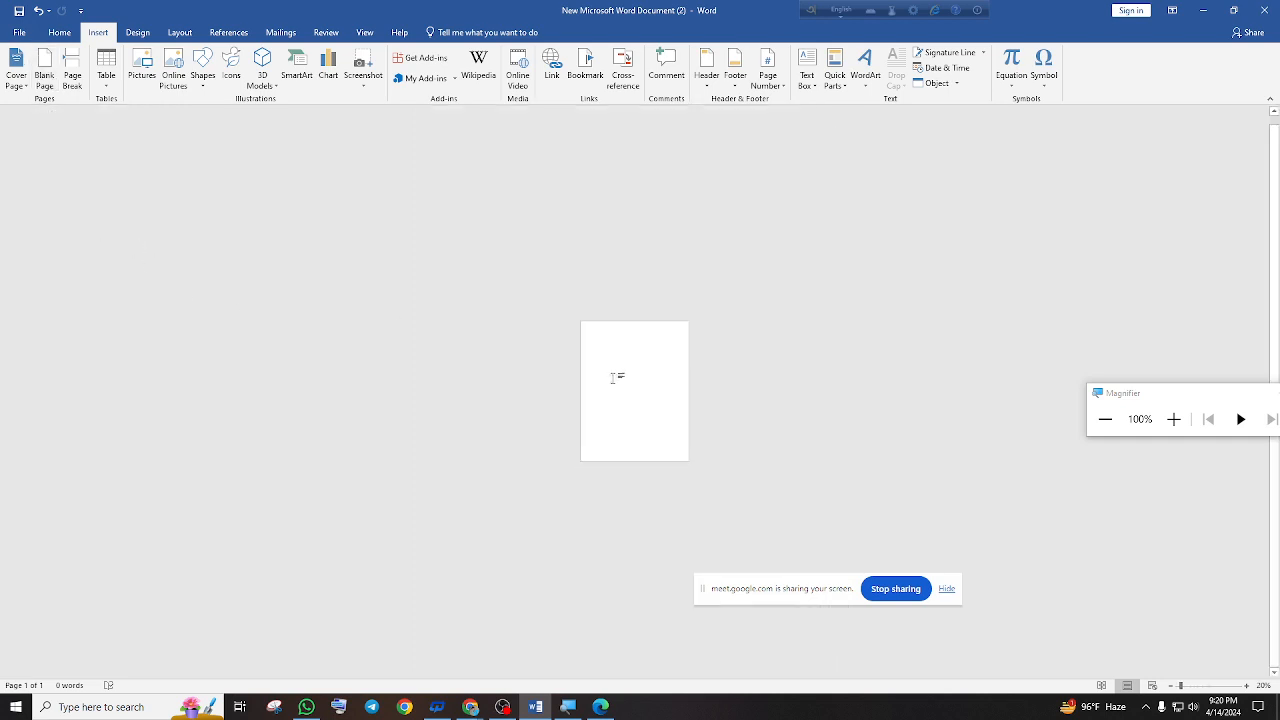
{"action": "scroll", "coordinate": [654, 370], "scroll_direction": "up", "scroll_amount": 2}
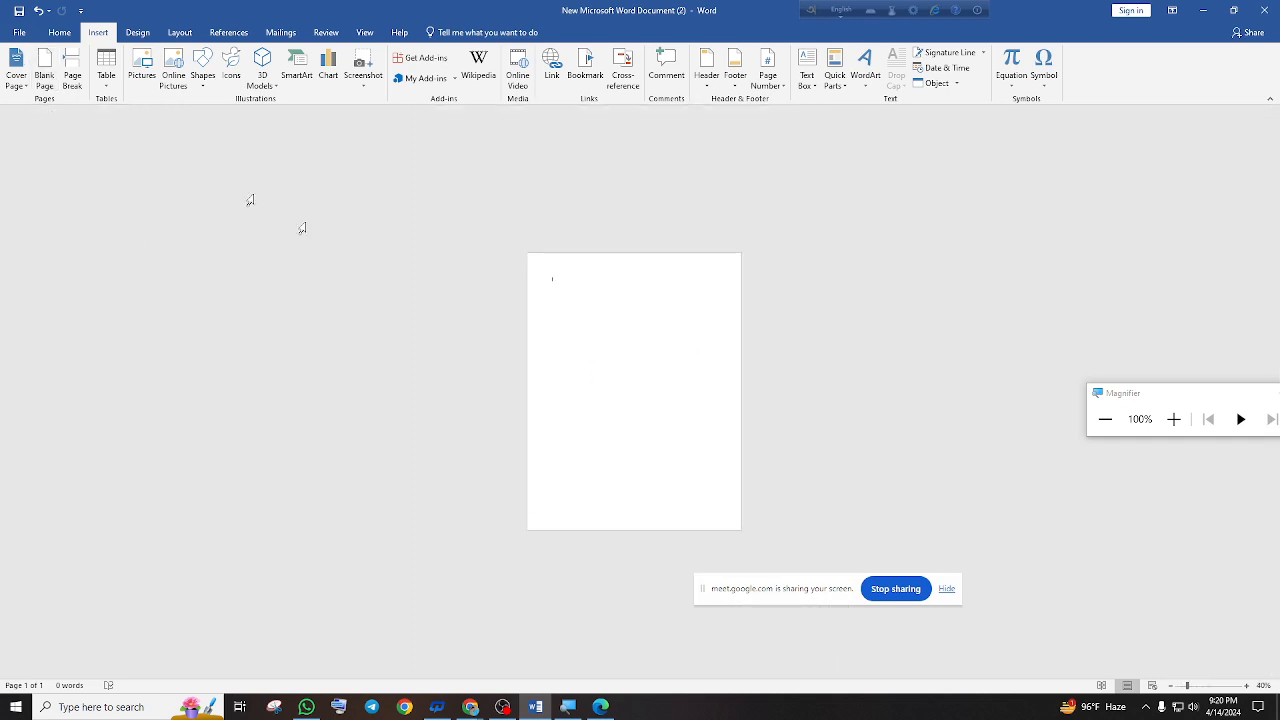
{"action": "left_click", "coordinate": [35, 74]}
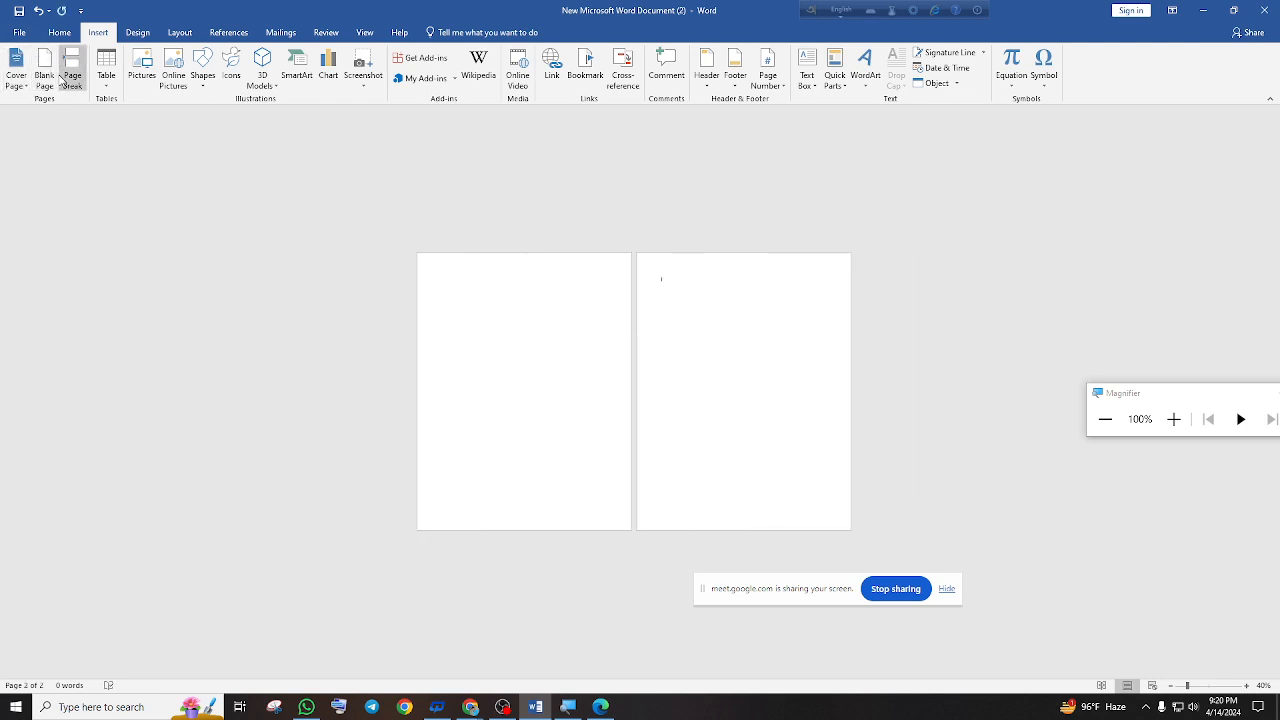
{"action": "key", "text": "ctrl+z"}
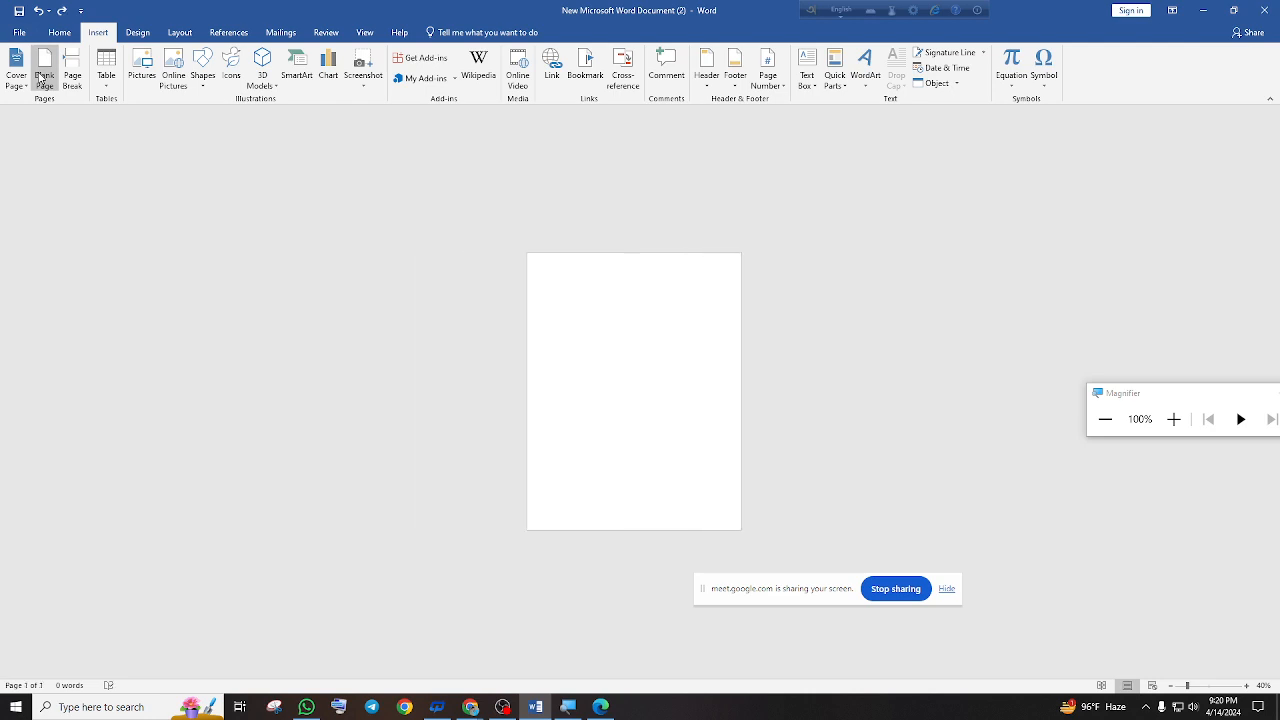
Try adding a blank page followed by a page break, and undo both insertions
{"action": "left_click", "coordinate": [44, 75]}
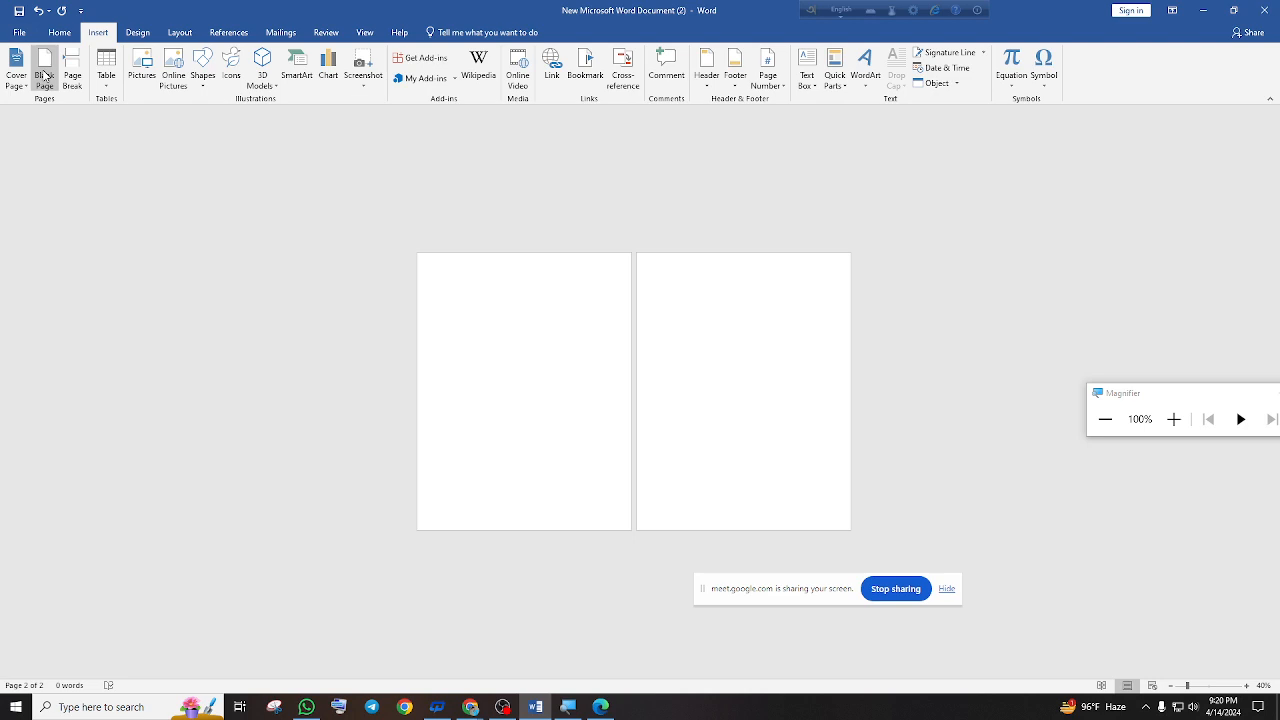
{"action": "left_click", "coordinate": [72, 78]}
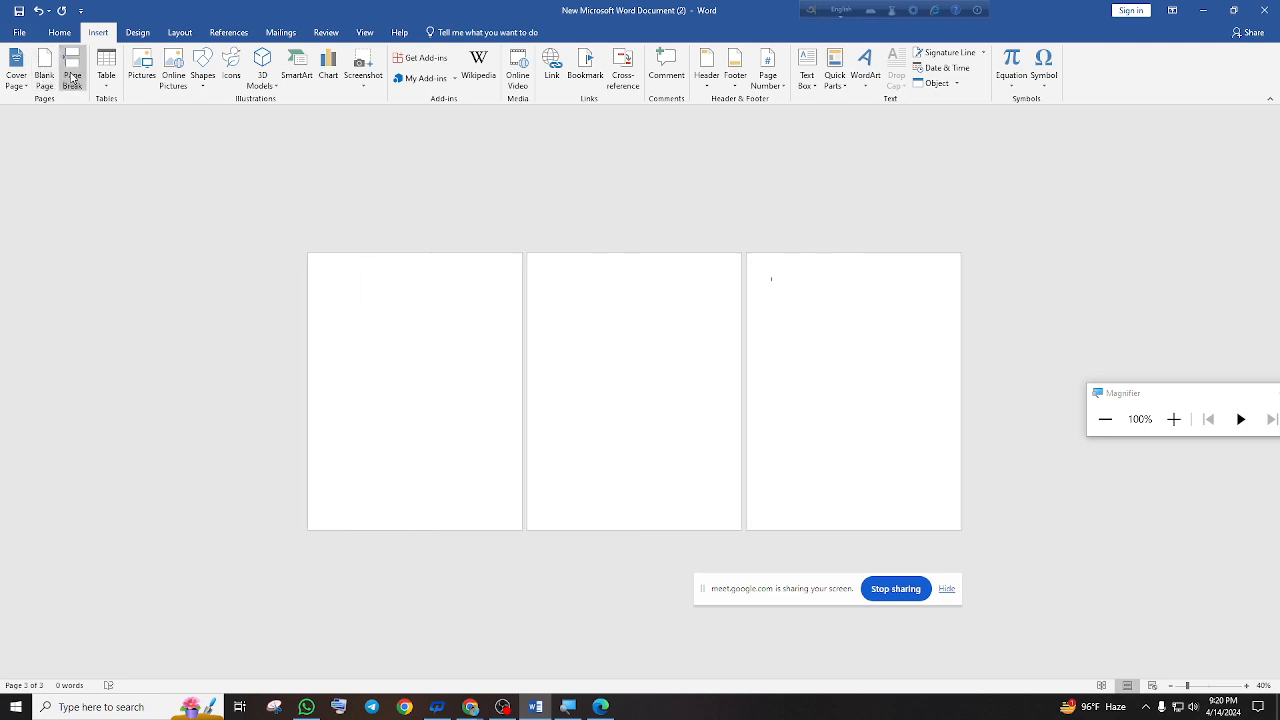
{"action": "key", "text": "ctrl+z"}
{"action": "key", "text": "ctrl+z"}
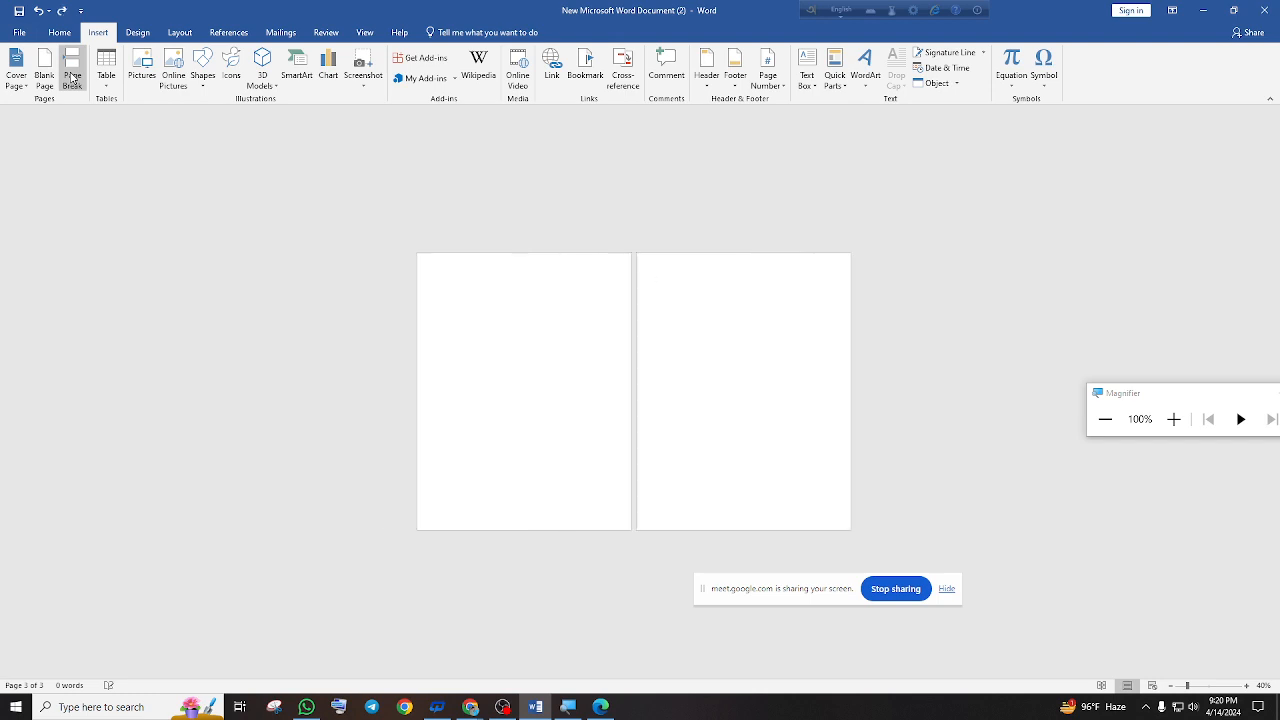
Zoom the page to 160% and magnify the screen to 200% to examine the Table command
{"action": "scroll", "coordinate": [667, 383], "scroll_direction": "up", "scroll_amount": 12, "text": "ctrl"}
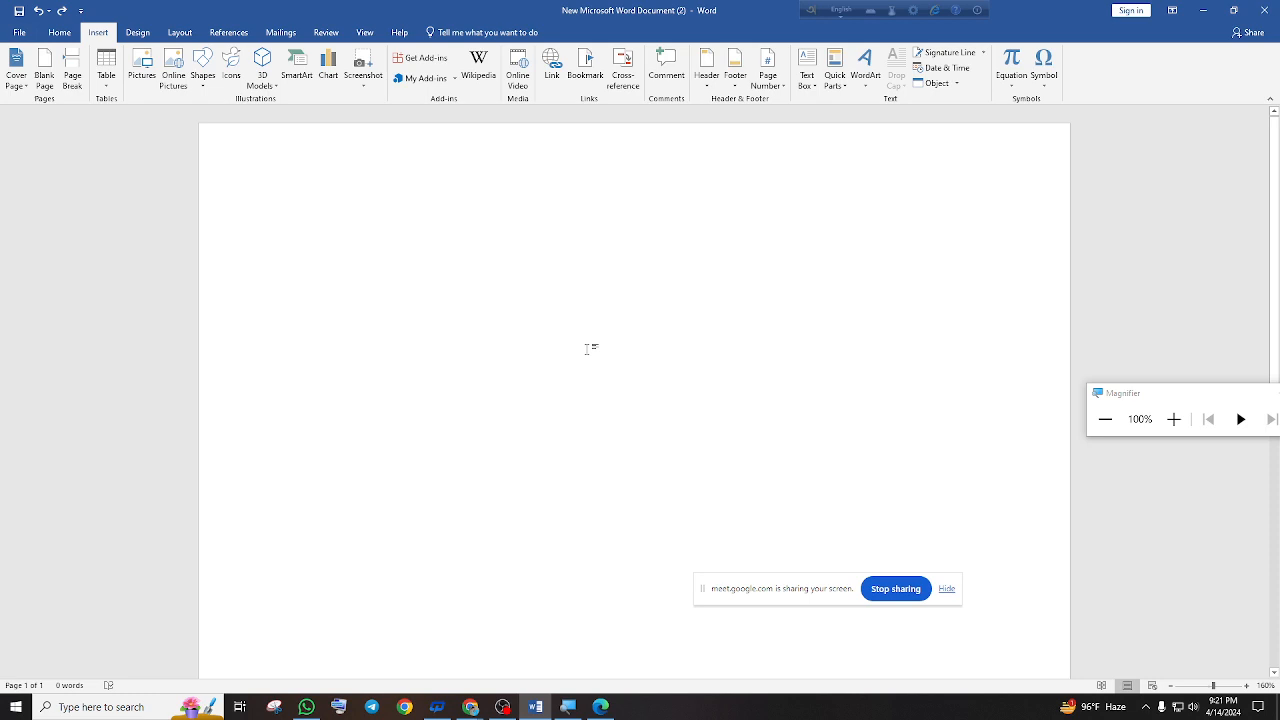
{"action": "left_click", "coordinate": [1174, 419]}
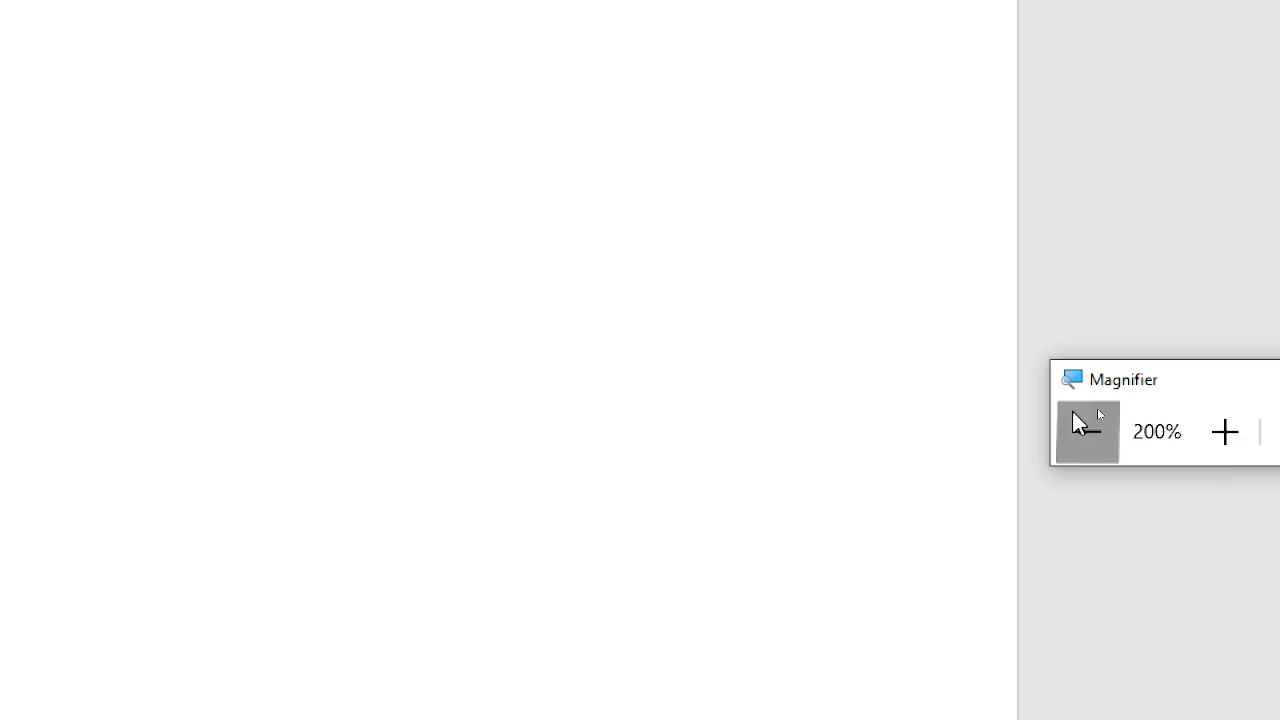
{"action": "left_click", "coordinate": [1085, 425]}
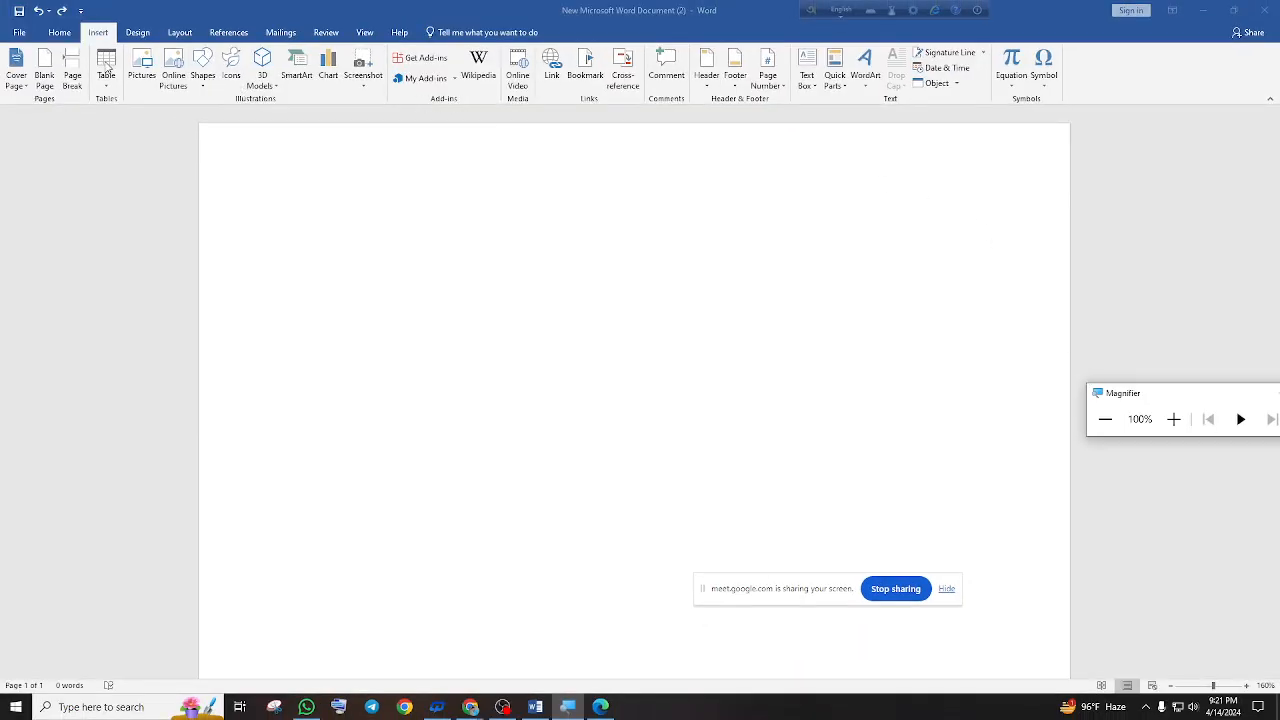
{"action": "left_click", "coordinate": [1173, 419]}
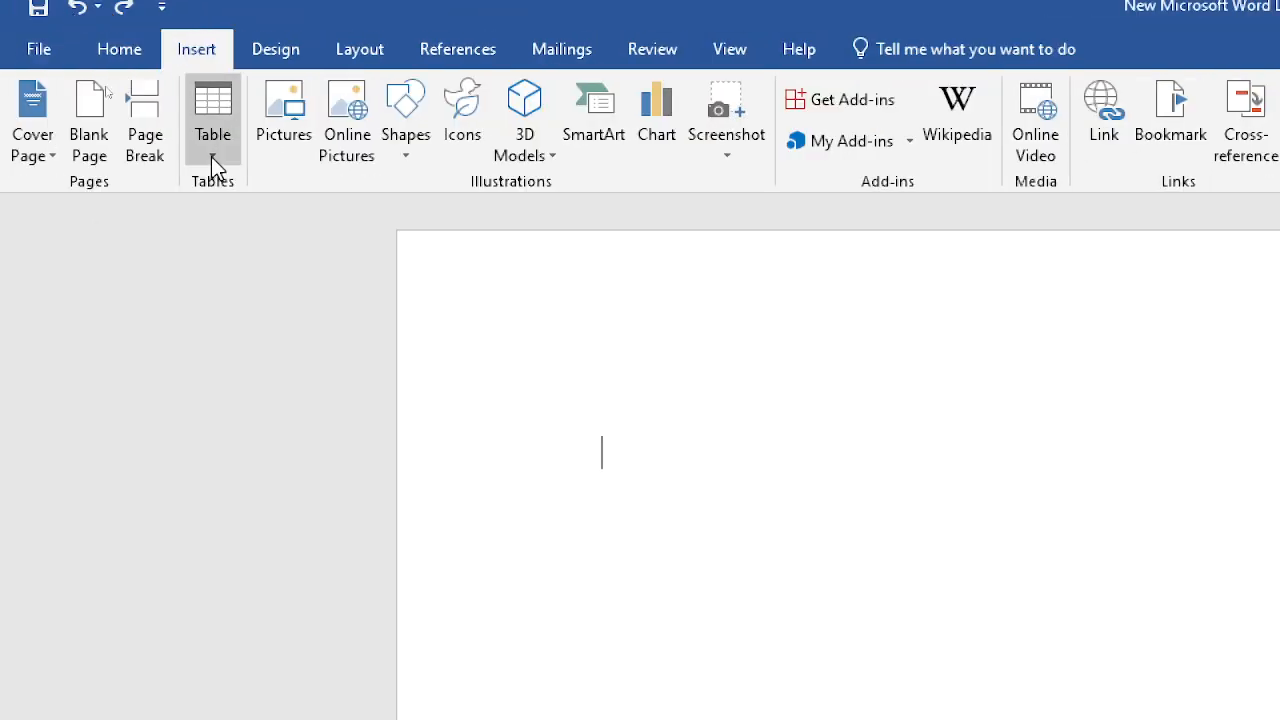
Insert a table with 2 columns and 4 rows, and return the screen magnification to 100%
{"action": "left_click", "coordinate": [211, 156]}
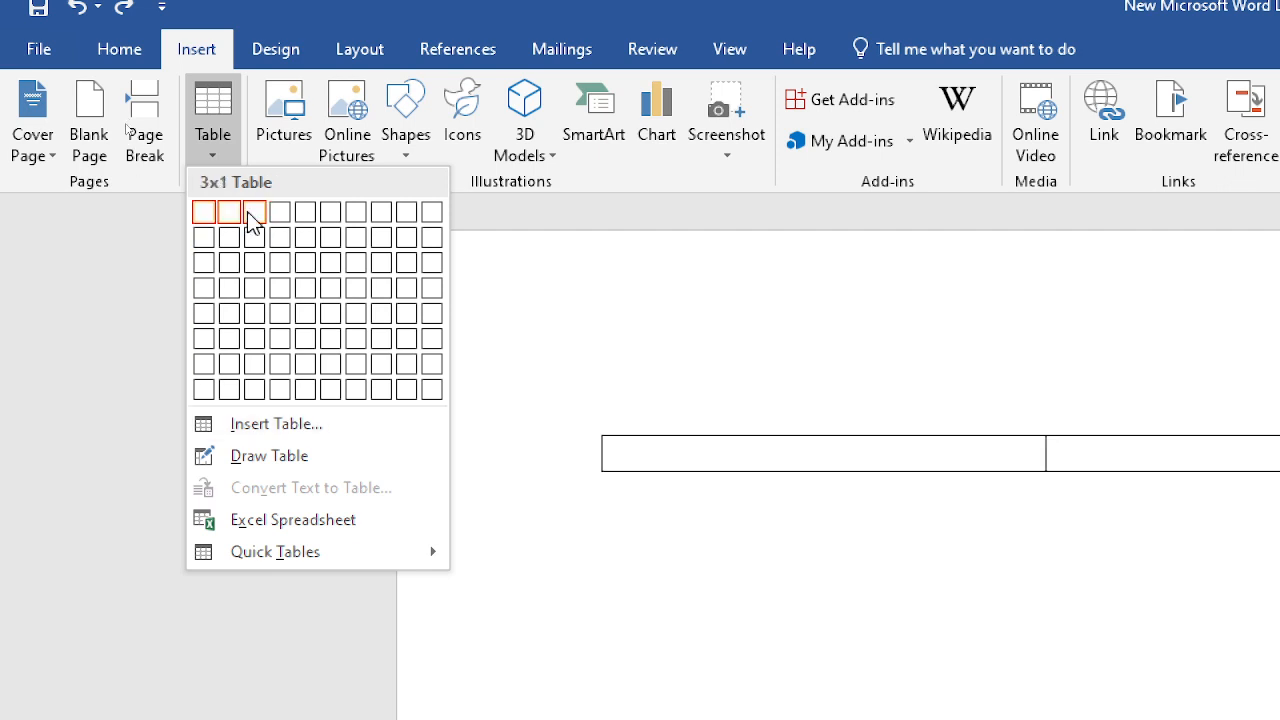
{"action": "left_click", "coordinate": [235, 289]}
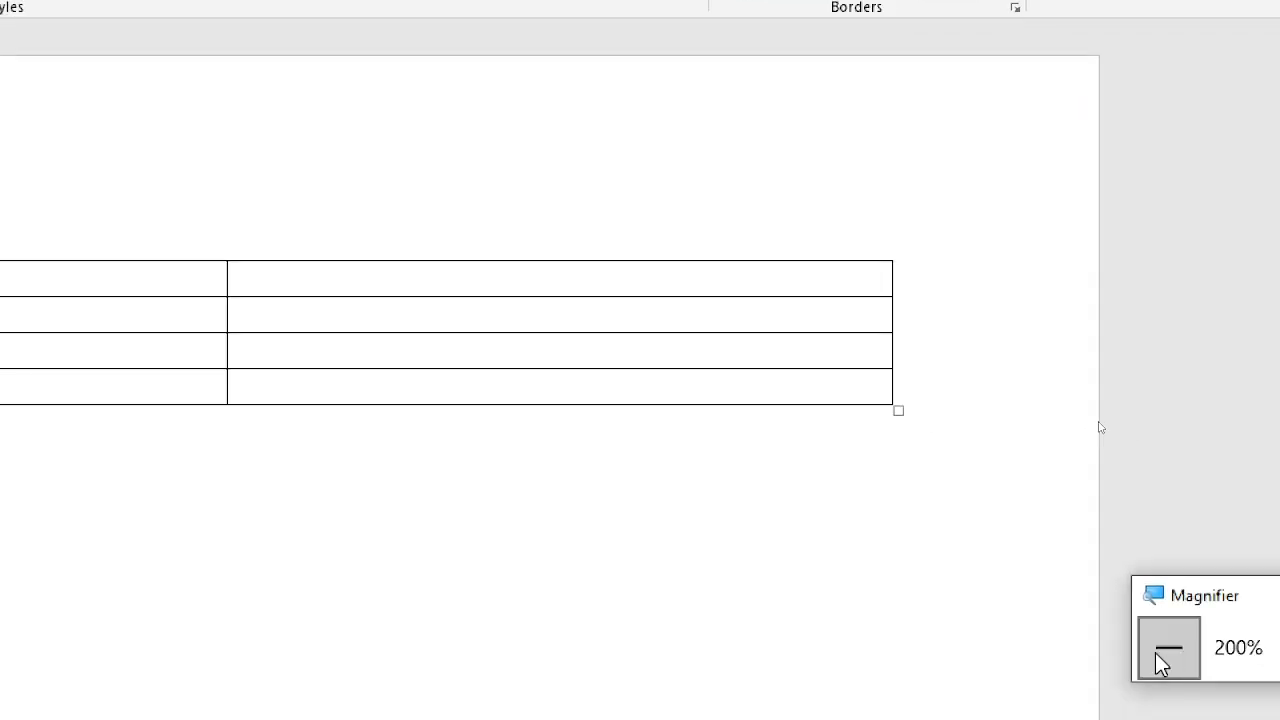
{"action": "left_click", "coordinate": [1162, 660]}
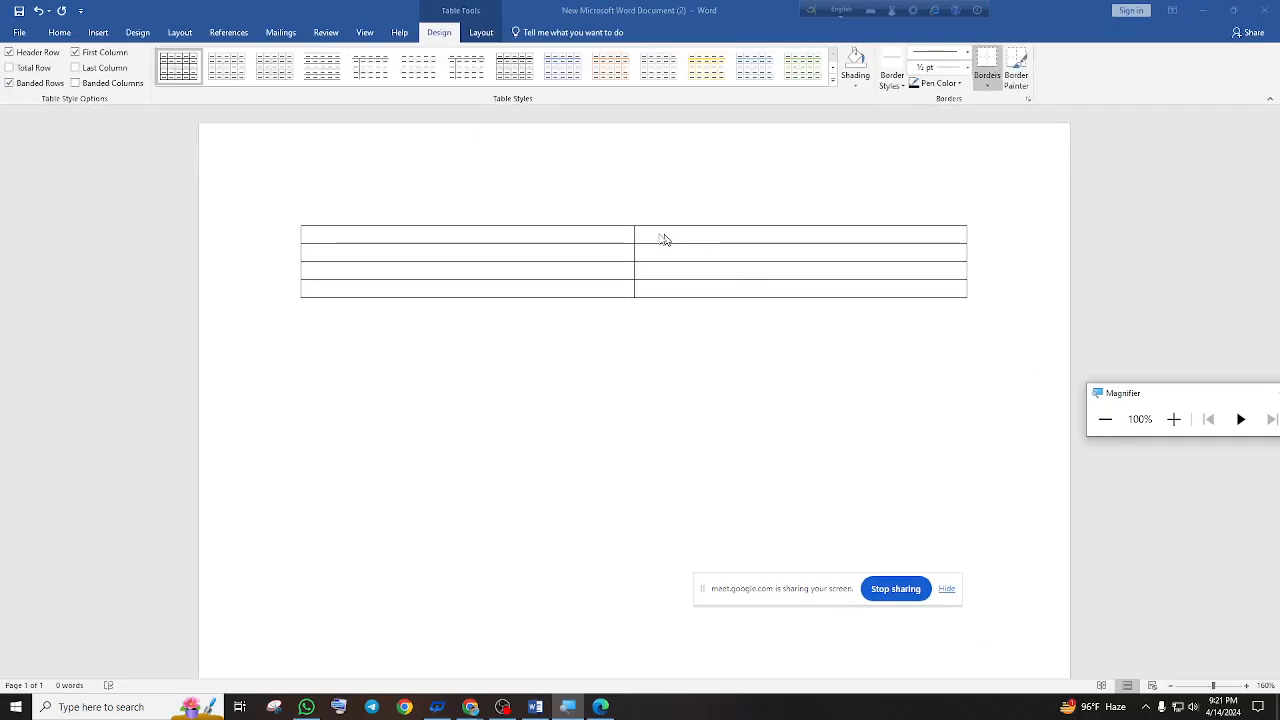
Highlight the table's first and second columns in turn to point them out, and clear the selection
{"action": "left_click", "coordinate": [606, 240]}
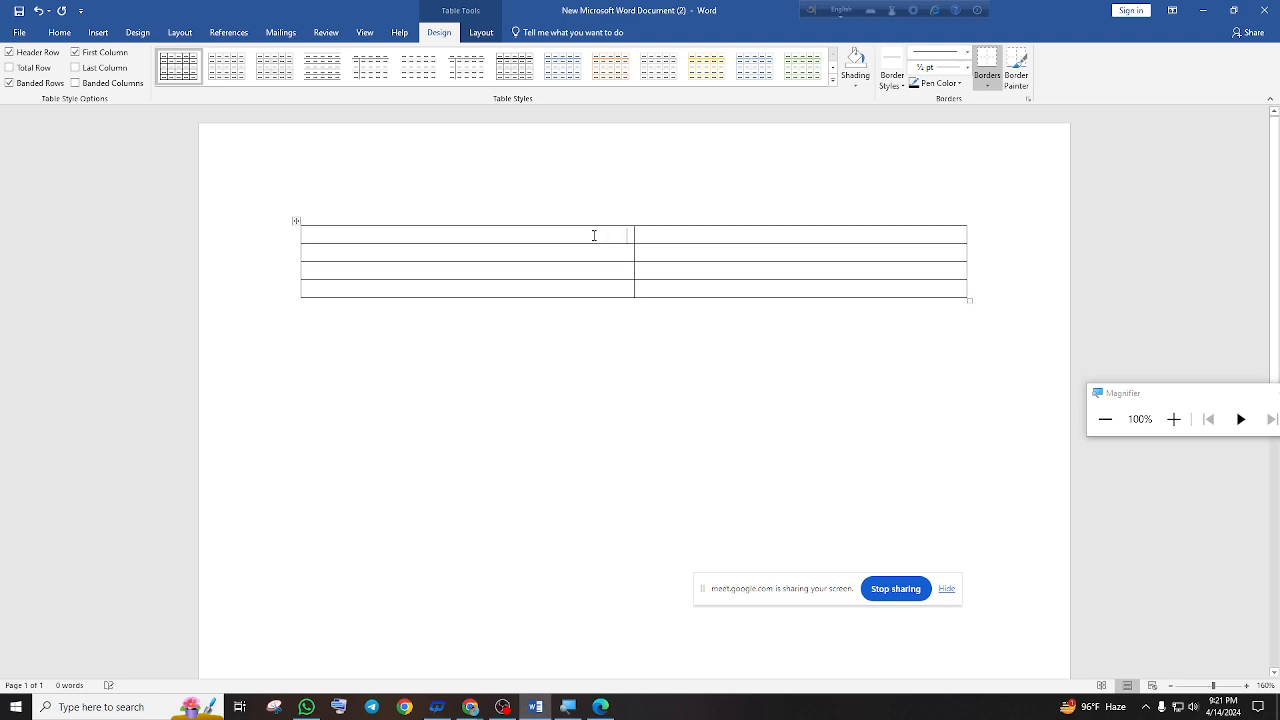
{"action": "left_click_drag", "start_coordinate": [594, 235], "coordinate": [591, 286]}
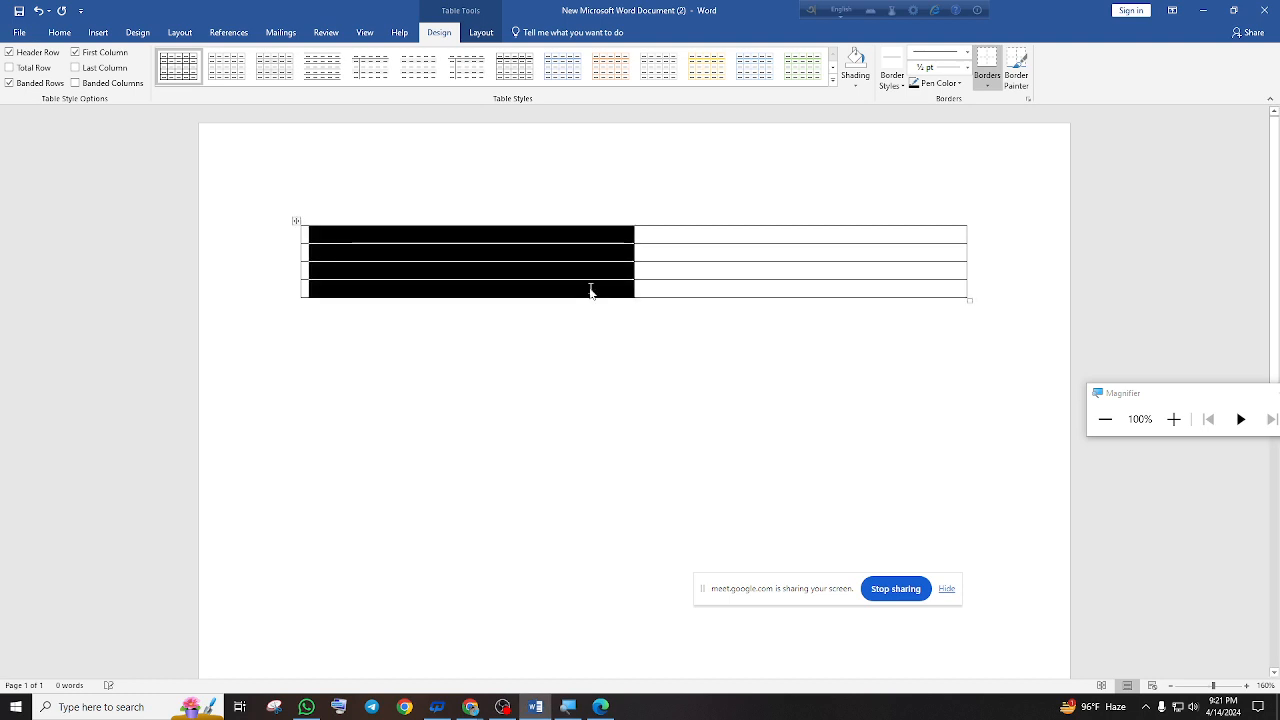
{"action": "left_click", "coordinate": [700, 222]}
{"action": "left_click", "coordinate": [762, 358]}
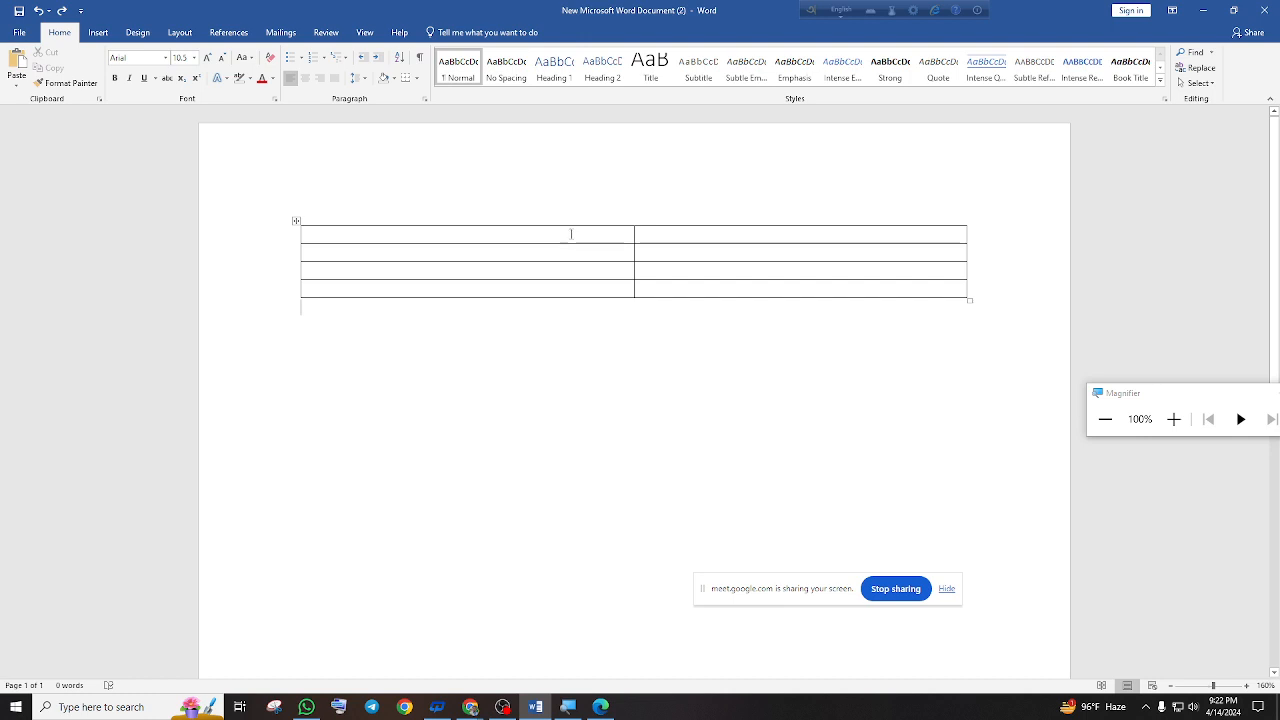
{"action": "left_click_drag", "start_coordinate": [571, 234], "coordinate": [571, 290]}
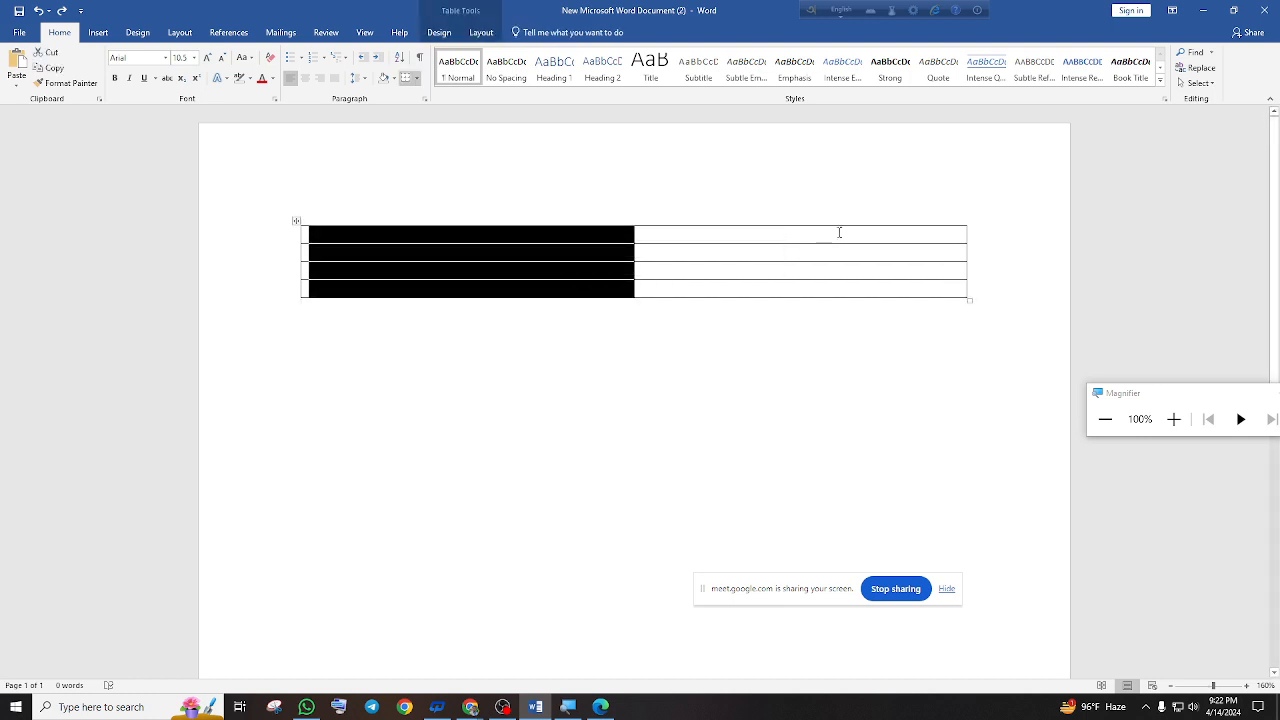
{"action": "left_click_drag", "start_coordinate": [837, 231], "coordinate": [840, 298]}
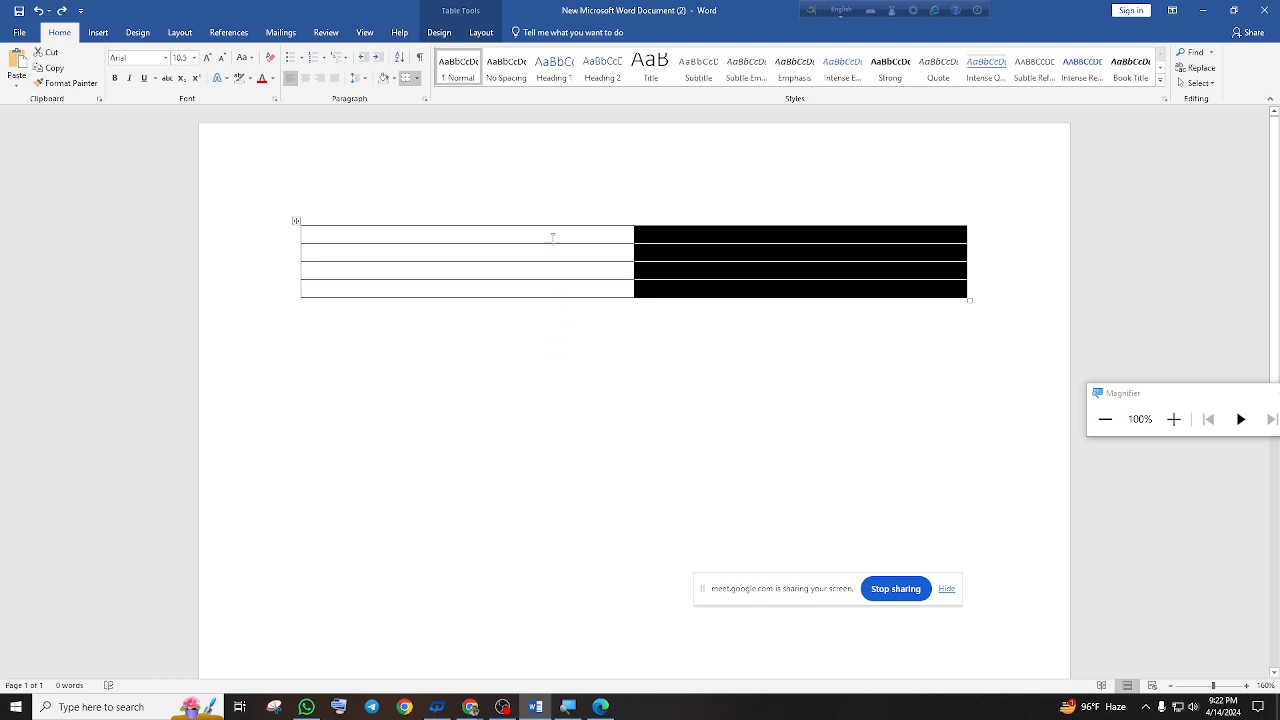
{"action": "left_click_drag", "start_coordinate": [555, 239], "coordinate": [557, 288]}
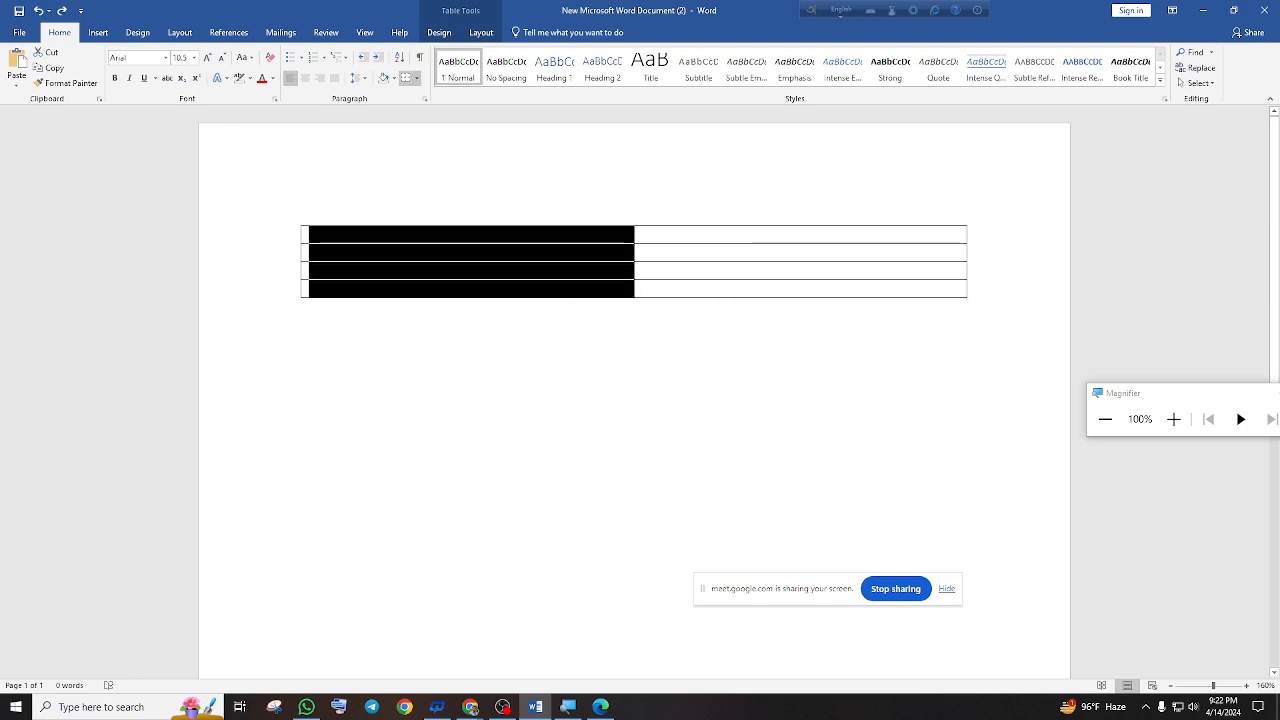
{"action": "left_click", "coordinate": [661, 383]}
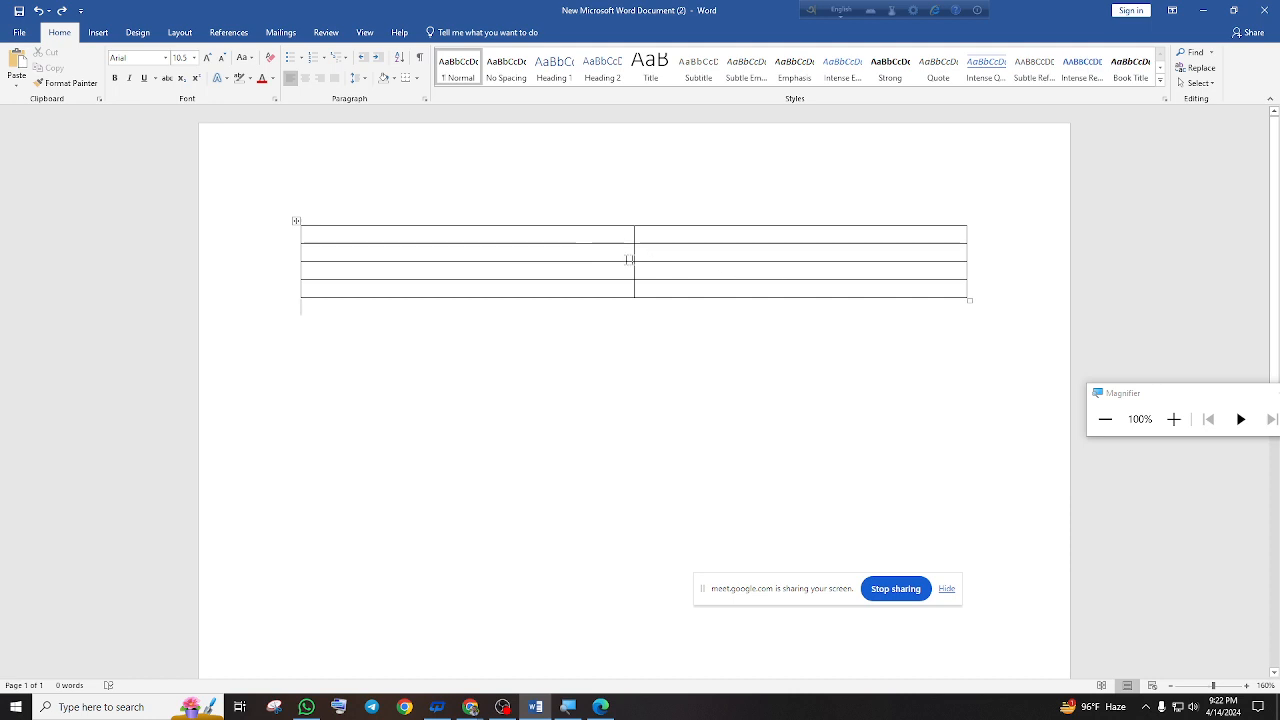
Highlight the table's first, fourth, third and second rows cumulatively to point them out, and clear the selection
{"action": "left_click", "coordinate": [756, 256]}
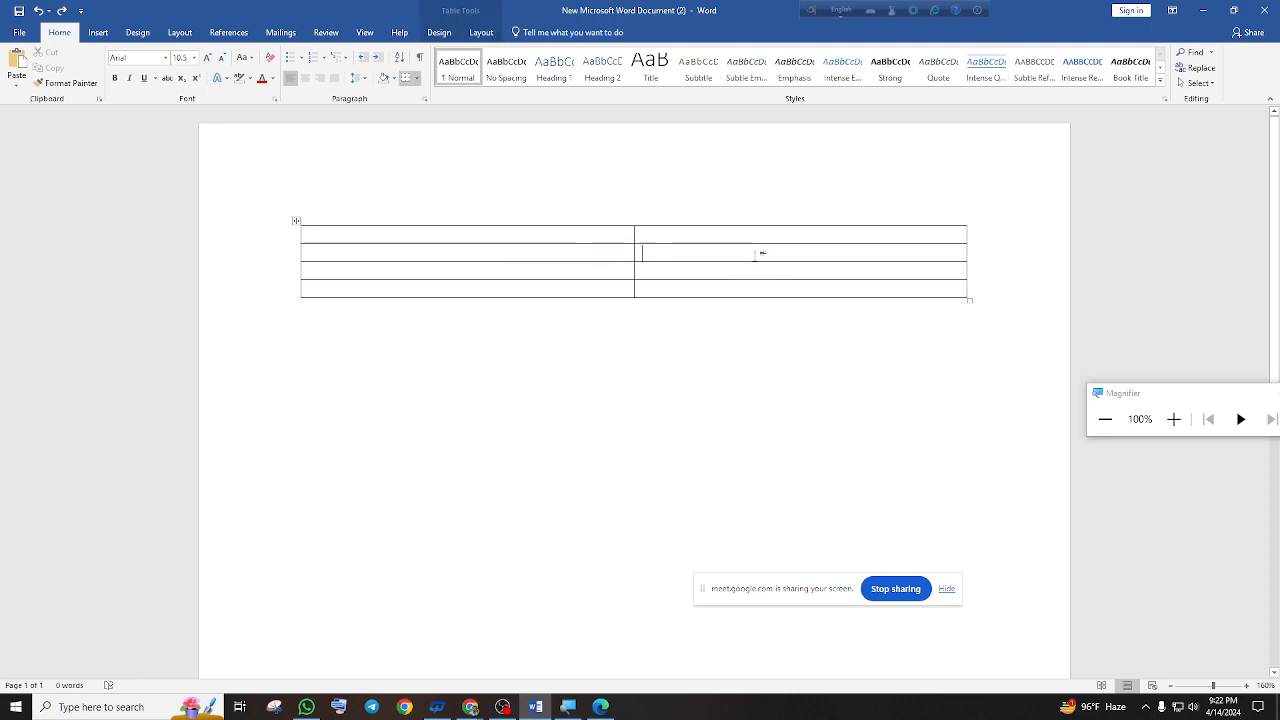
{"action": "left_click", "coordinate": [304, 234]}
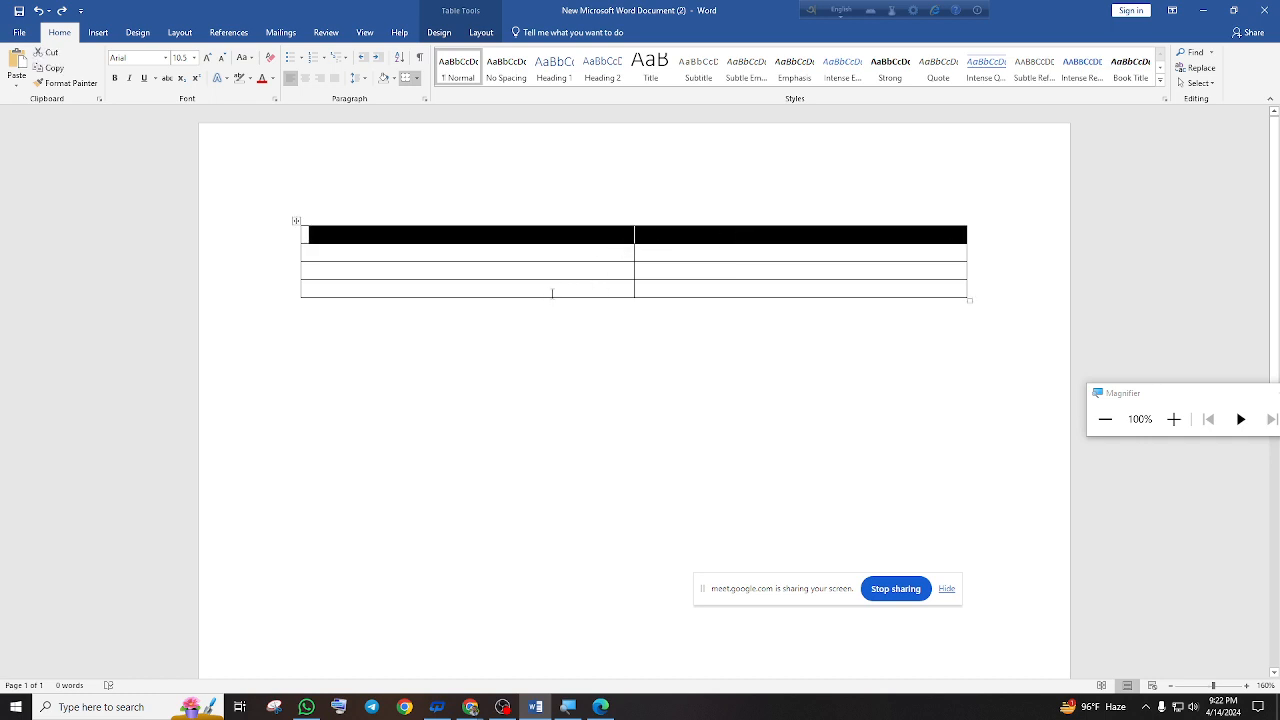
{"action": "left_click_drag", "start_coordinate": [552, 292], "coordinate": [652, 291]}
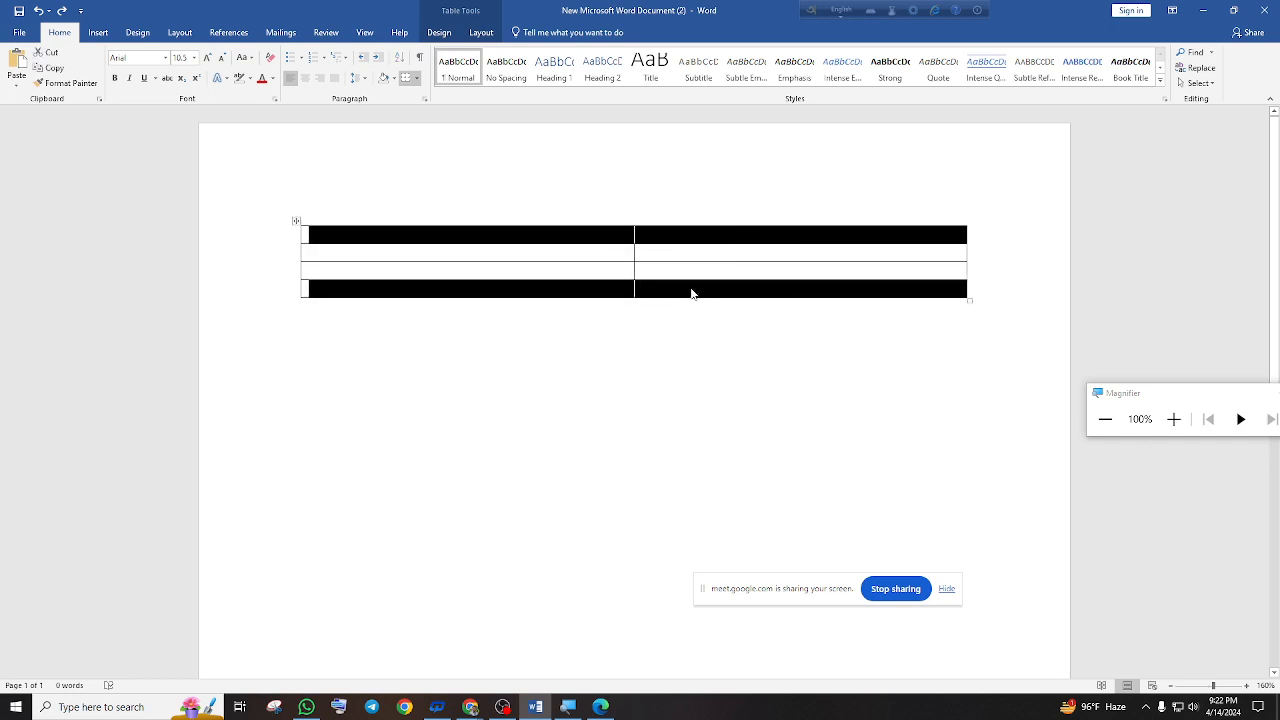
{"action": "left_click_drag", "start_coordinate": [575, 267], "coordinate": [734, 262]}
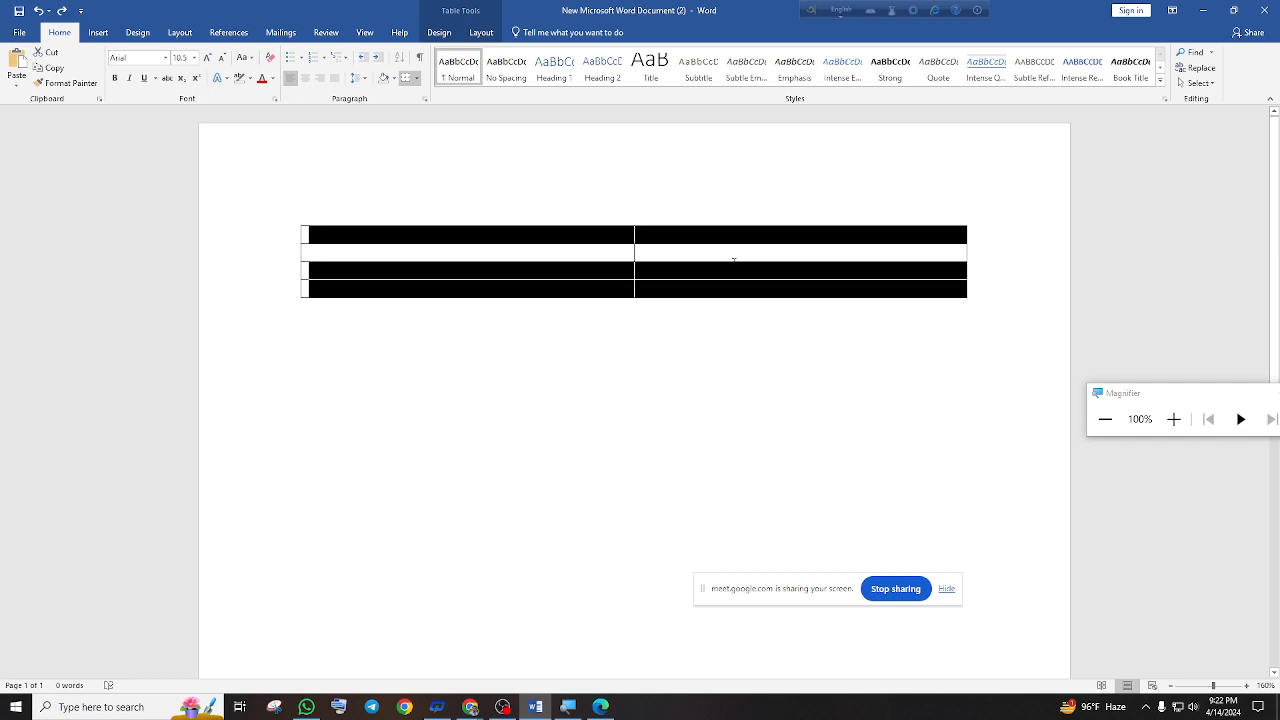
{"action": "left_click_drag", "start_coordinate": [596, 253], "coordinate": [720, 258]}
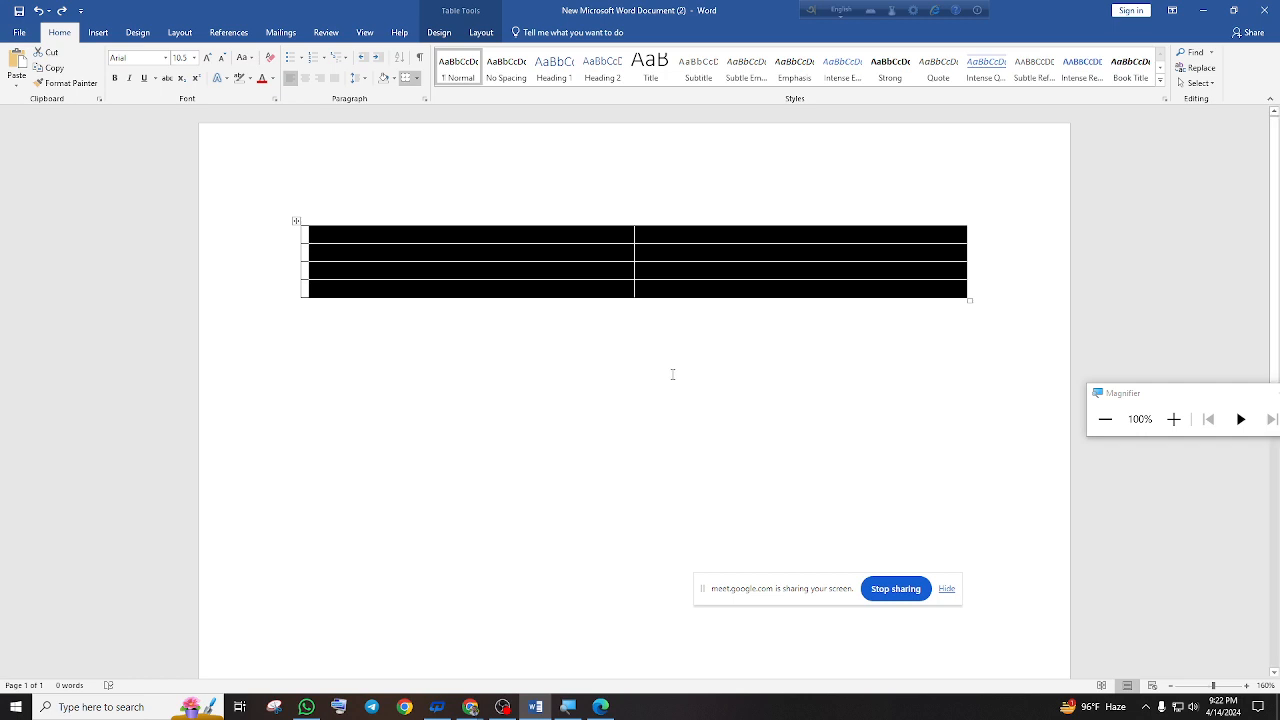
{"action": "left_click", "coordinate": [672, 374]}
Highlight the table's first column and its first two rows in turn, and undo the table insertion
{"action": "left_click", "coordinate": [387, 236]}
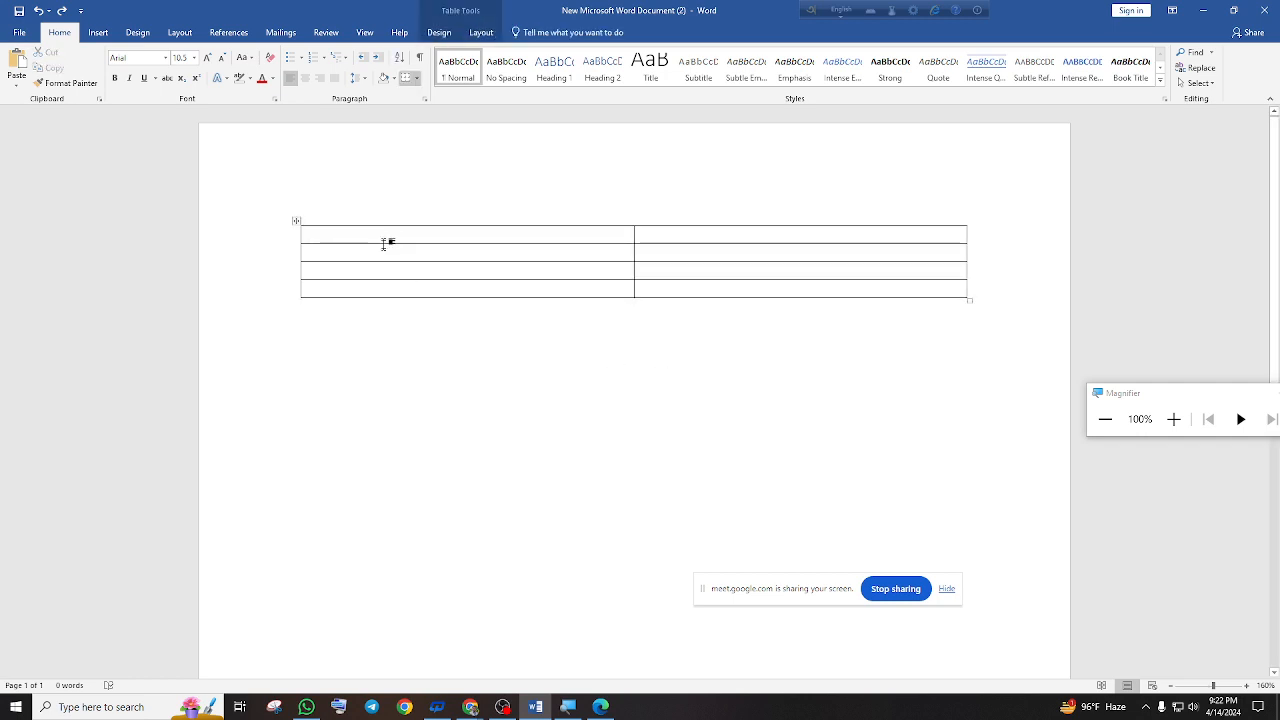
{"action": "key", "text": "shift+Down"}
{"action": "key", "text": "shift+Down"}
{"action": "key", "text": "shift+Down"}
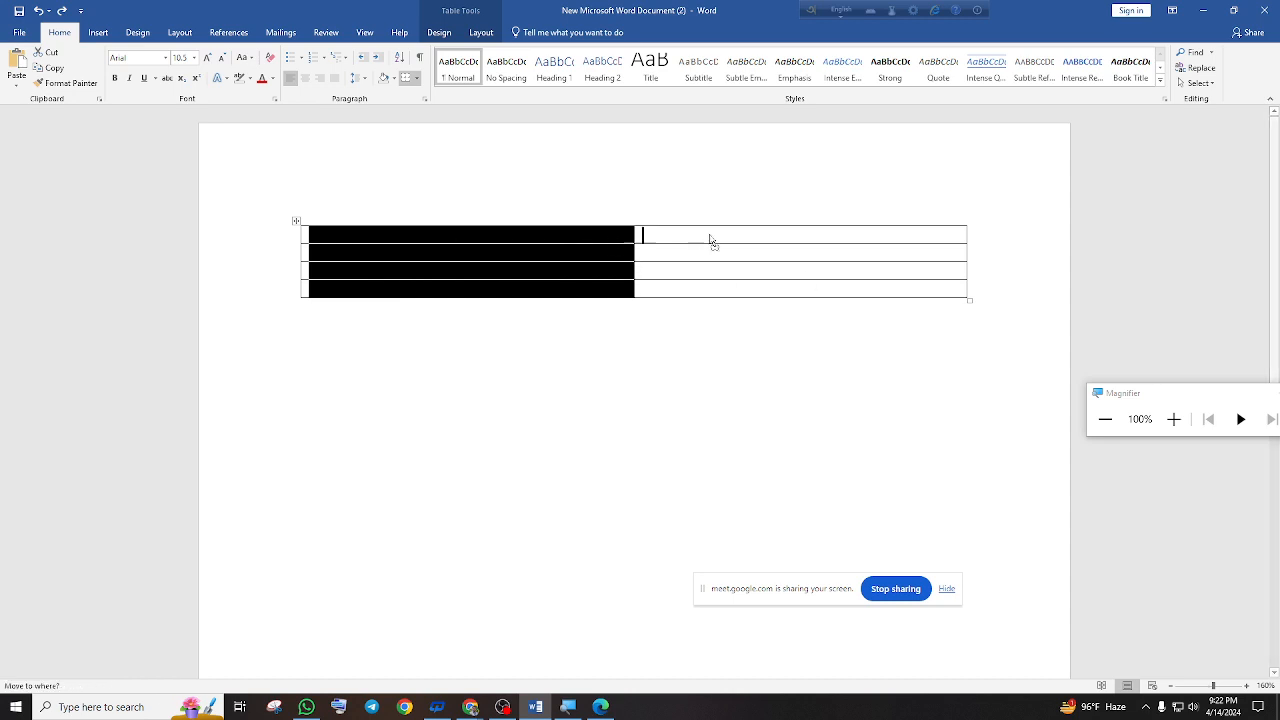
{"action": "left_click", "coordinate": [597, 233]}
{"action": "key", "text": "shift+Right"}
{"action": "key", "text": "shift+Right"}
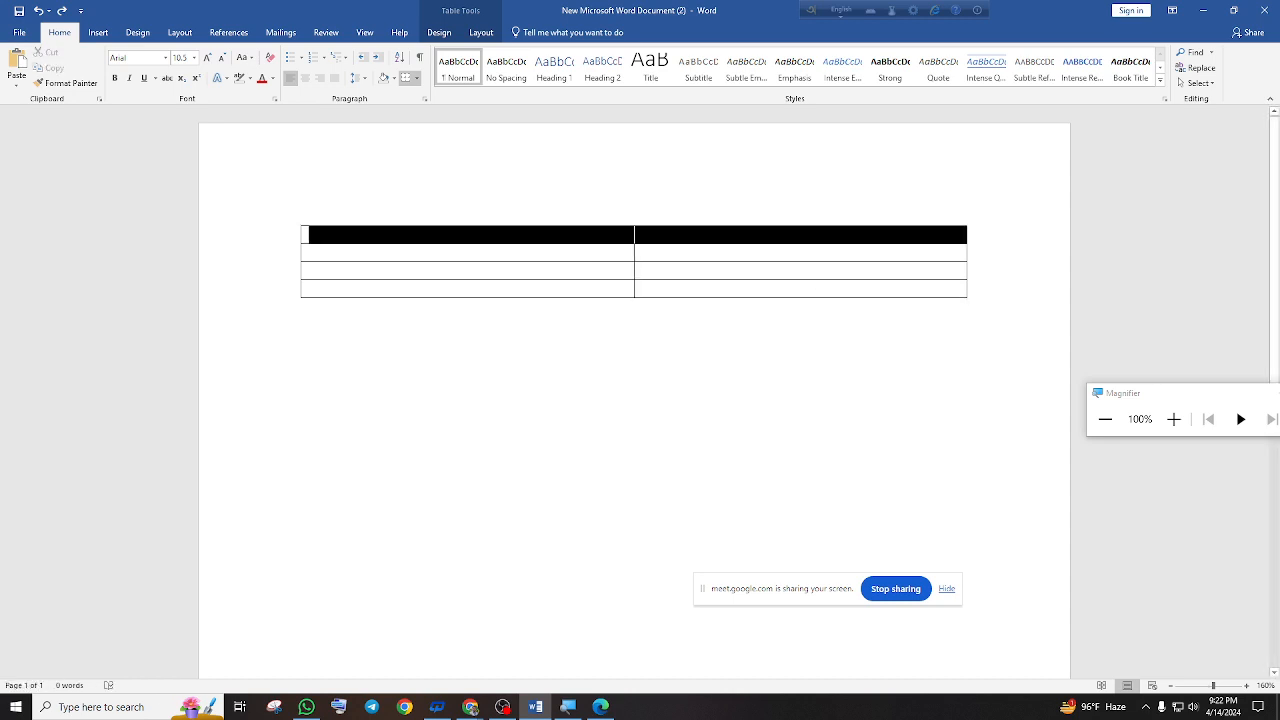
{"action": "left_click_drag", "start_coordinate": [606, 250], "coordinate": [730, 256]}
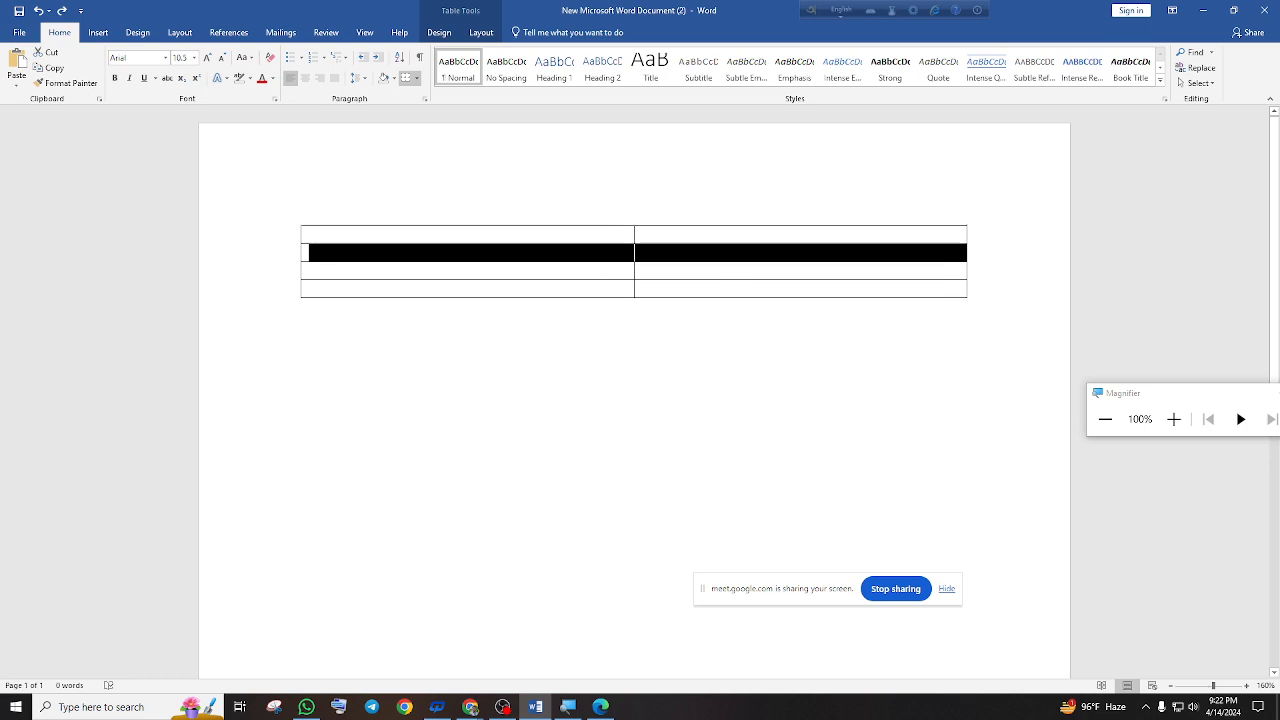
{"action": "left_click", "coordinate": [624, 271]}
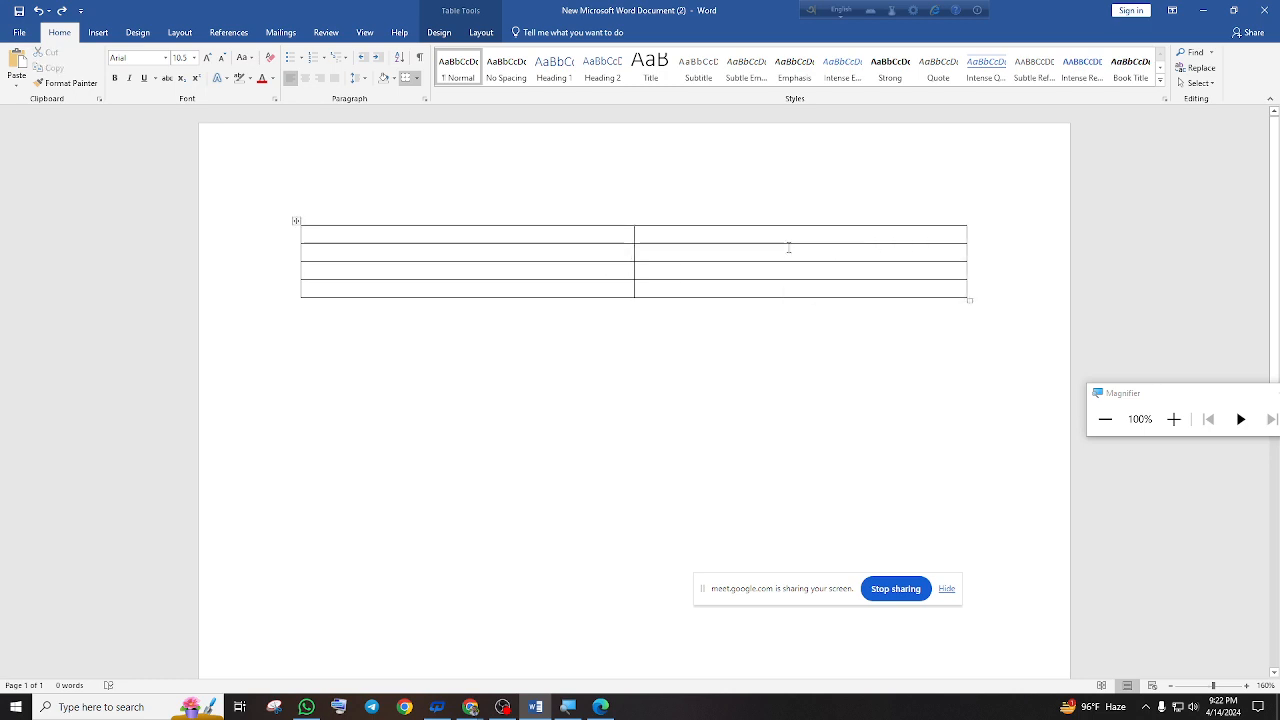
{"action": "key", "text": "ctrl+z"}
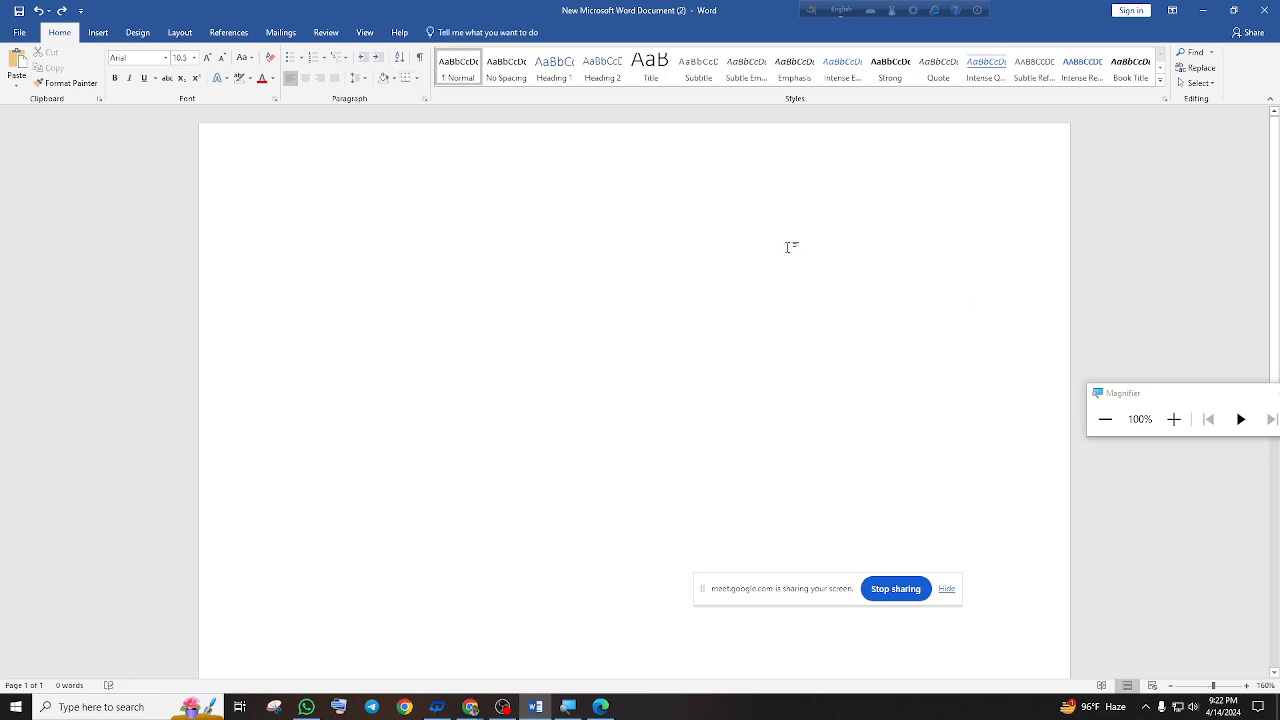
Insert a table by specifying 8 columns and 2 rows with automatic fixed column width, and return the magnification to 100%
{"action": "left_click", "coordinate": [98, 32]}
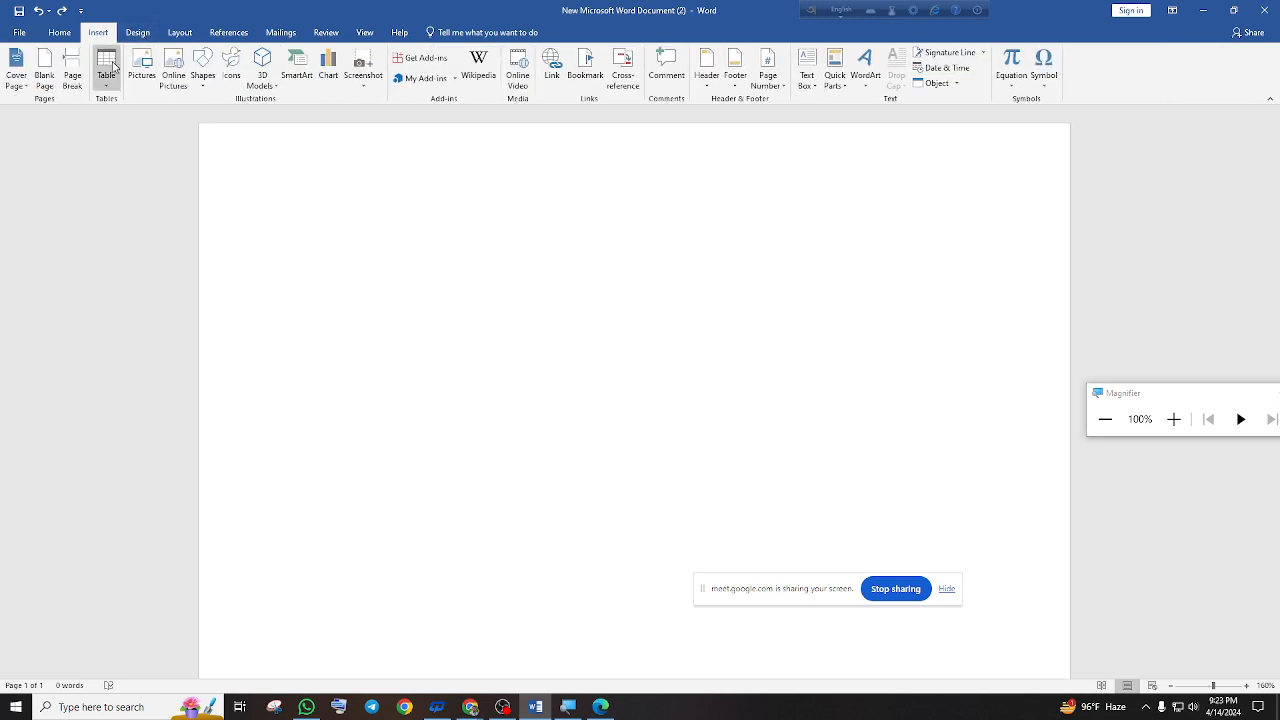
{"action": "left_click", "coordinate": [1174, 419]}
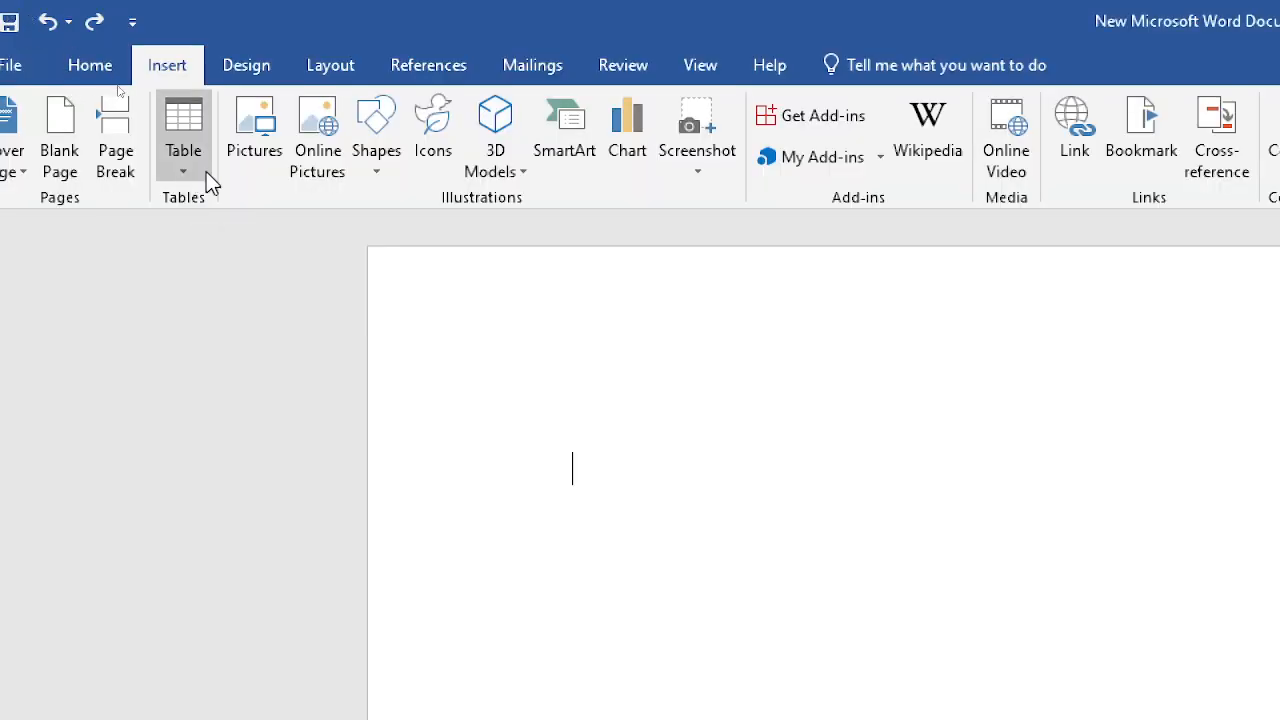
{"action": "left_click", "coordinate": [183, 172]}
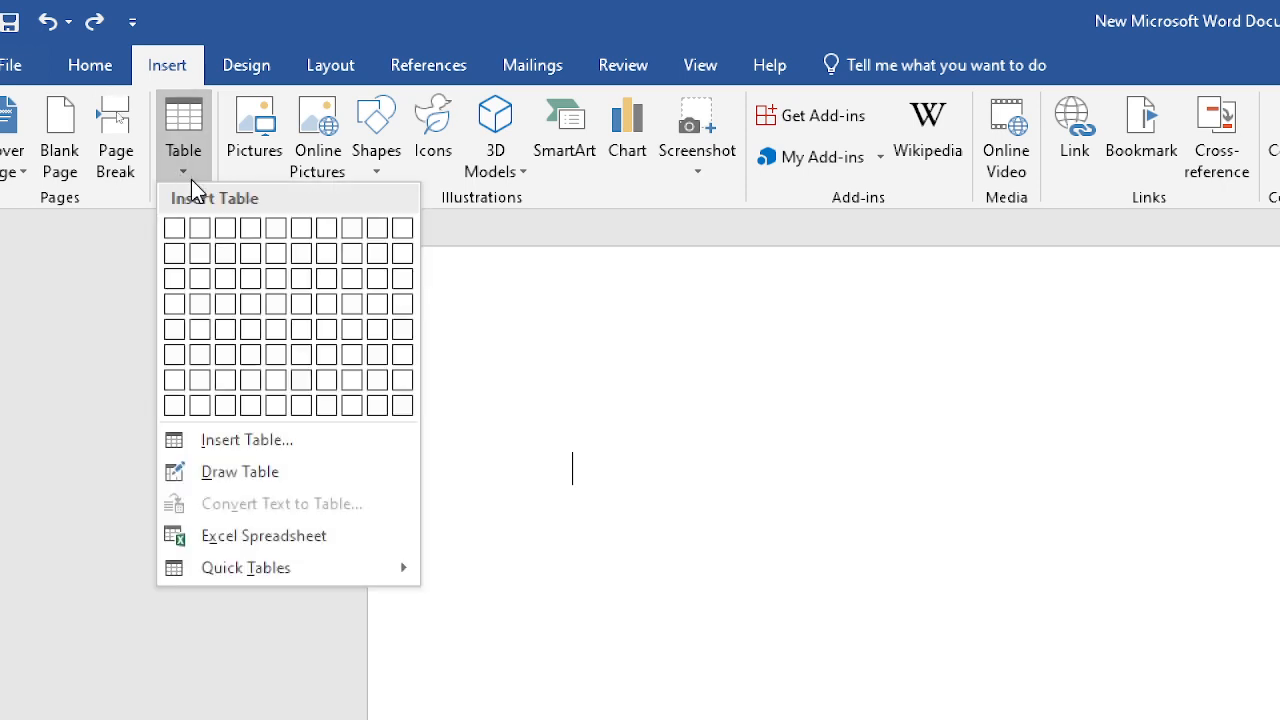
{"action": "left_click", "coordinate": [276, 443]}
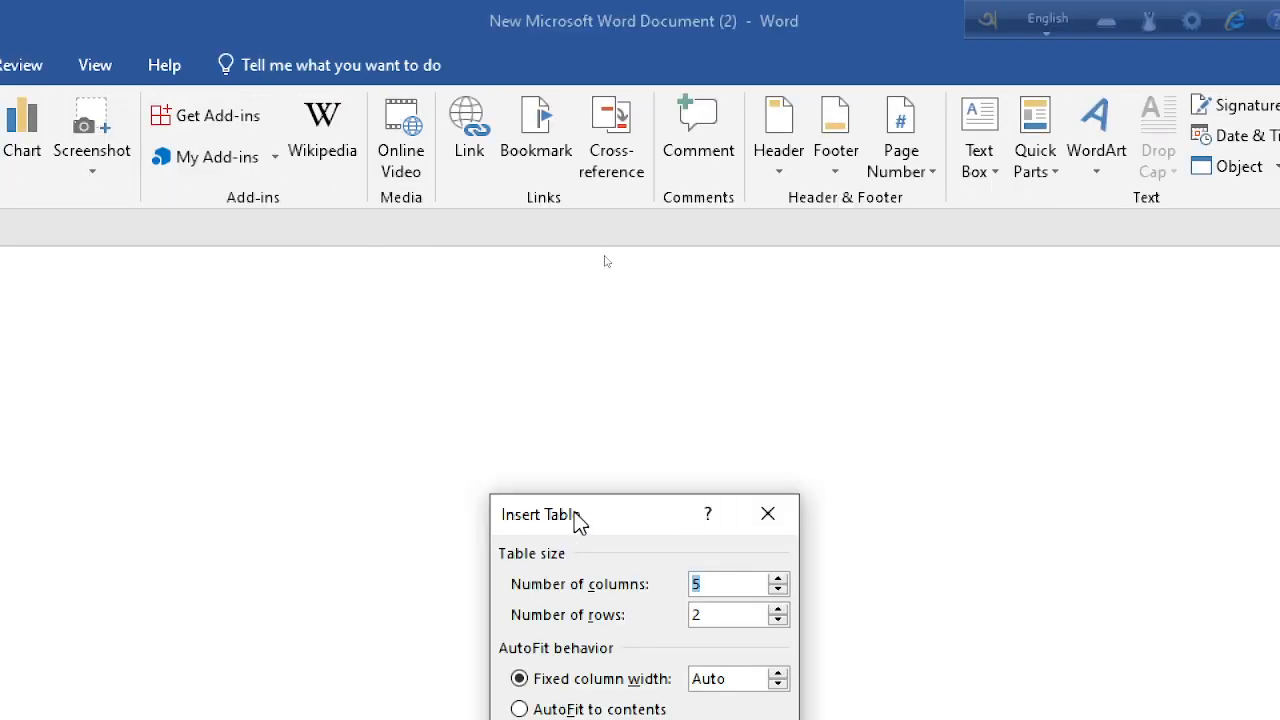
{"action": "left_click_drag", "start_coordinate": [577, 523], "coordinate": [398, 341]}
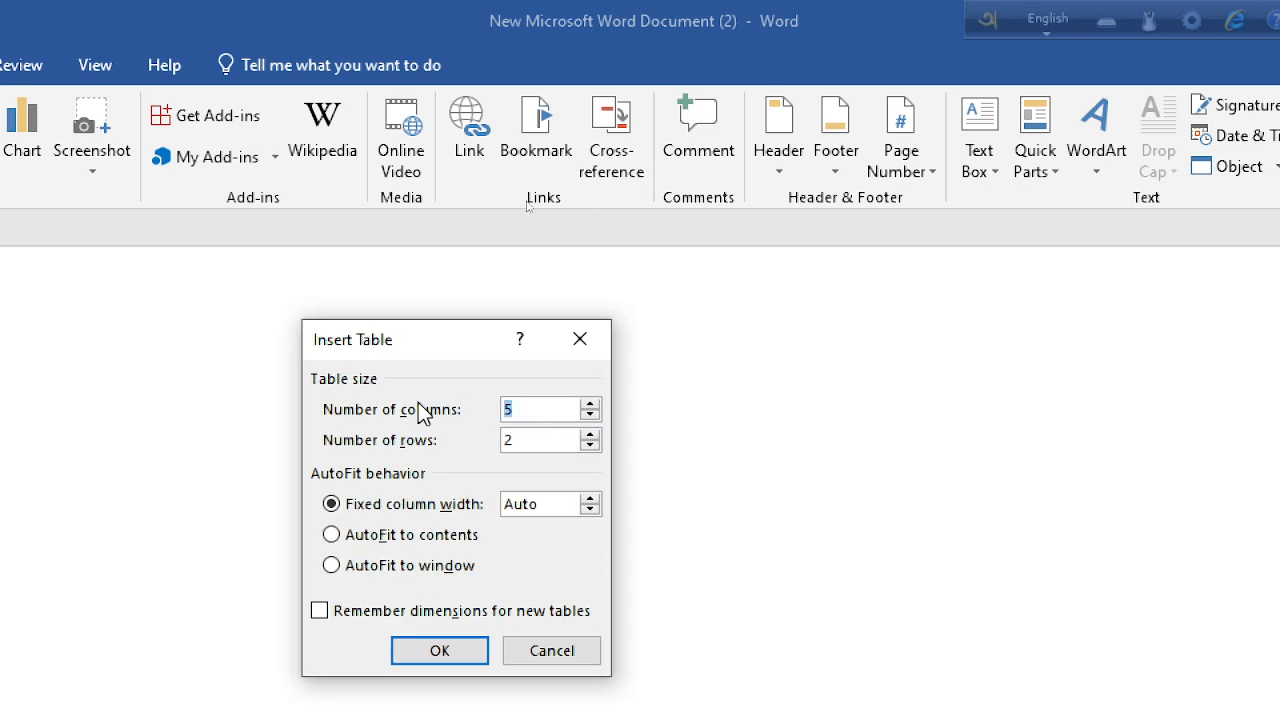
{"action": "key", "text": "BackSpace"}
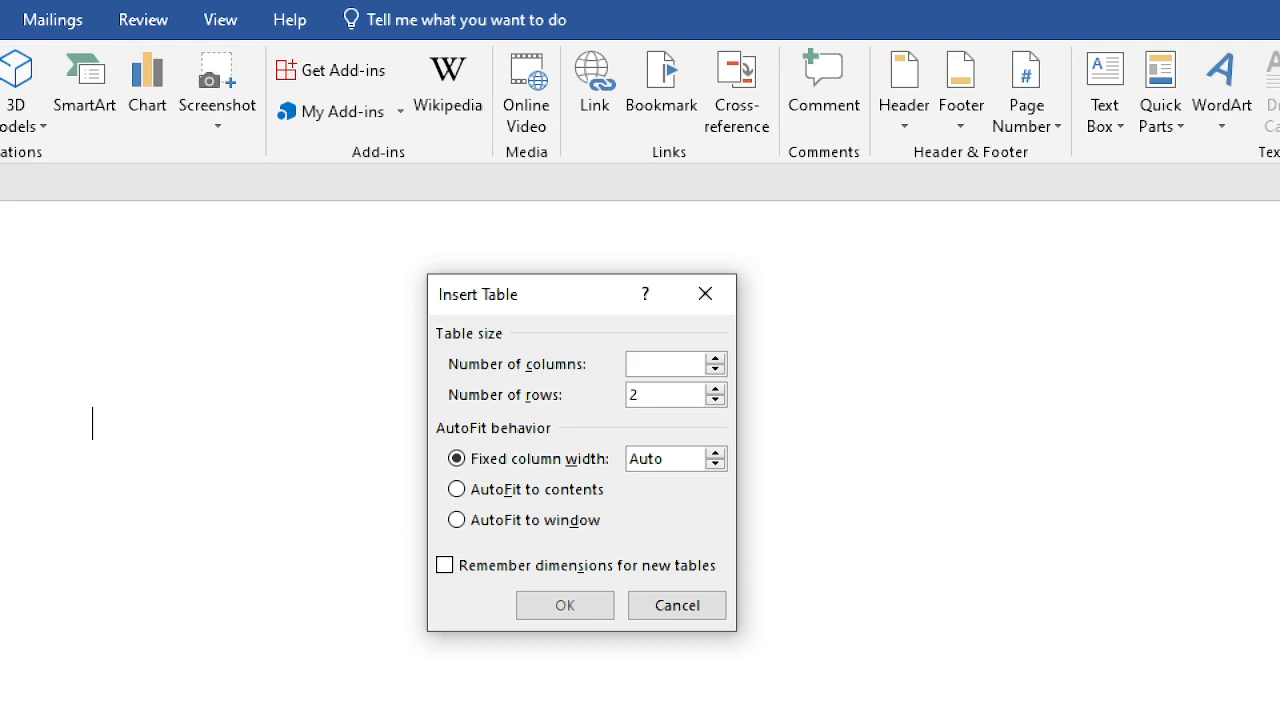
{"action": "type", "text": "4"}
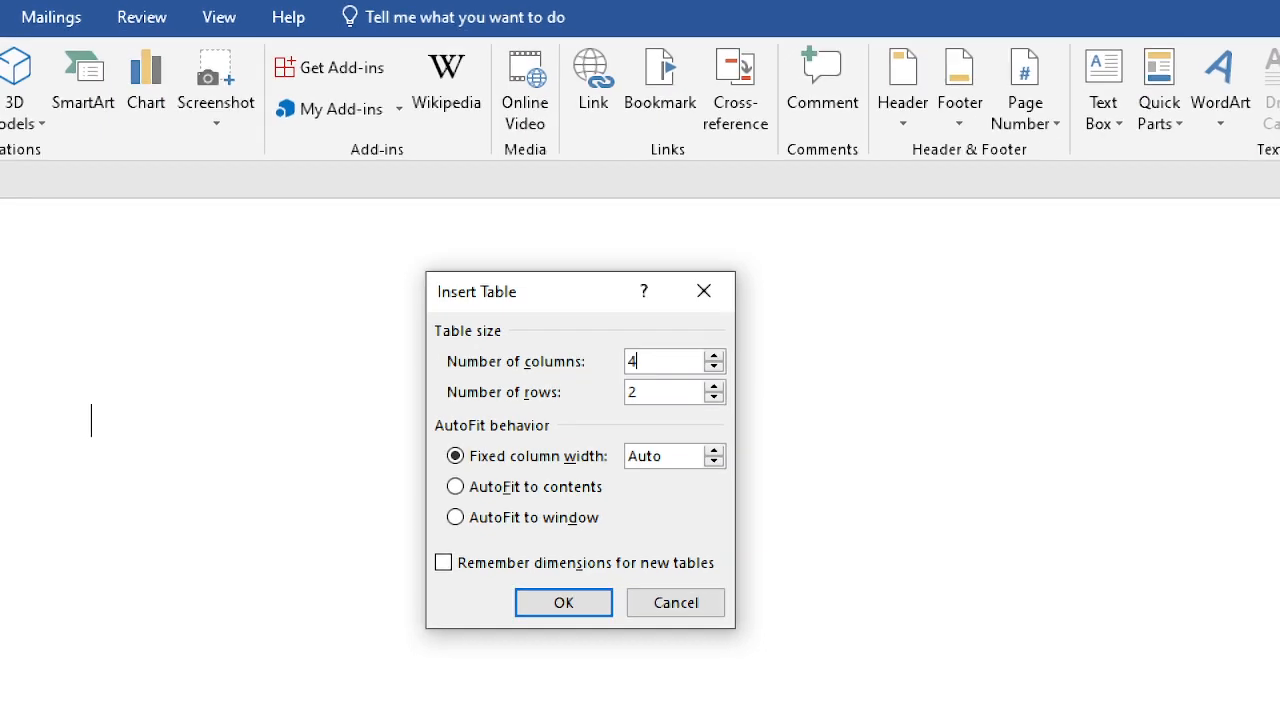
{"action": "key", "text": "BackSpace"}
{"action": "type", "text": "8"}
{"action": "key", "text": "Tab"}
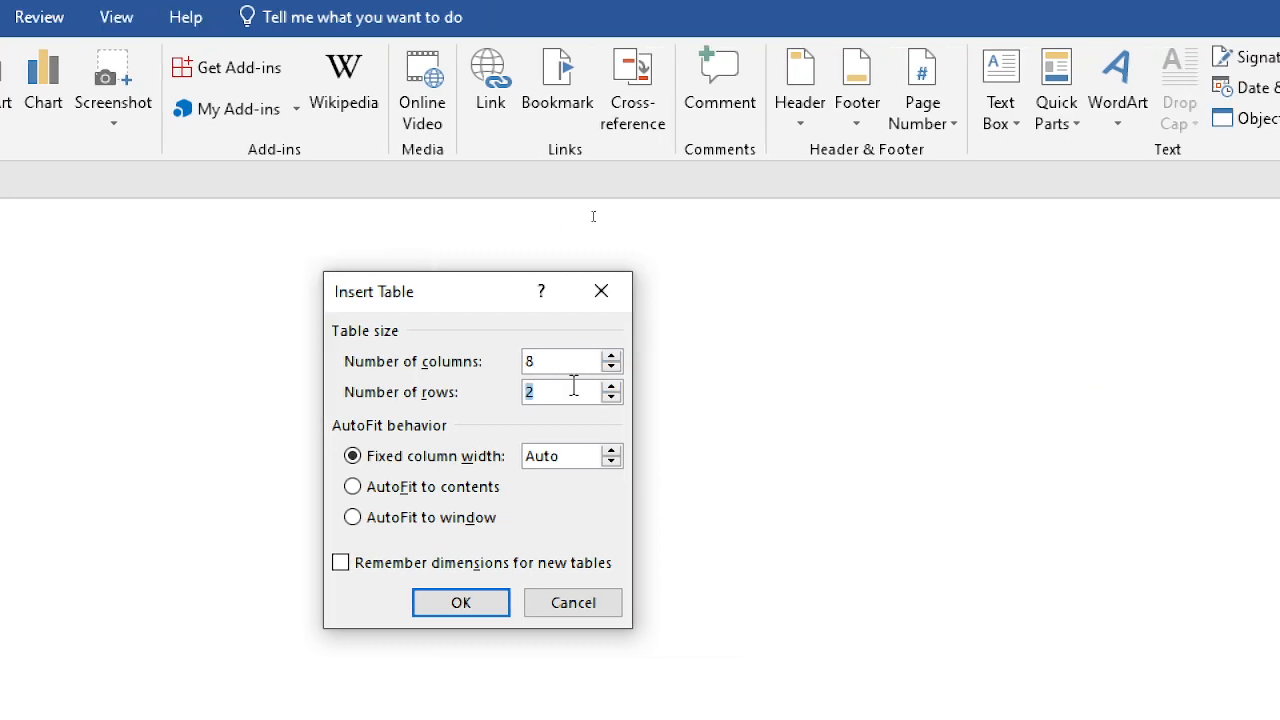
{"action": "left_click", "coordinate": [494, 602]}
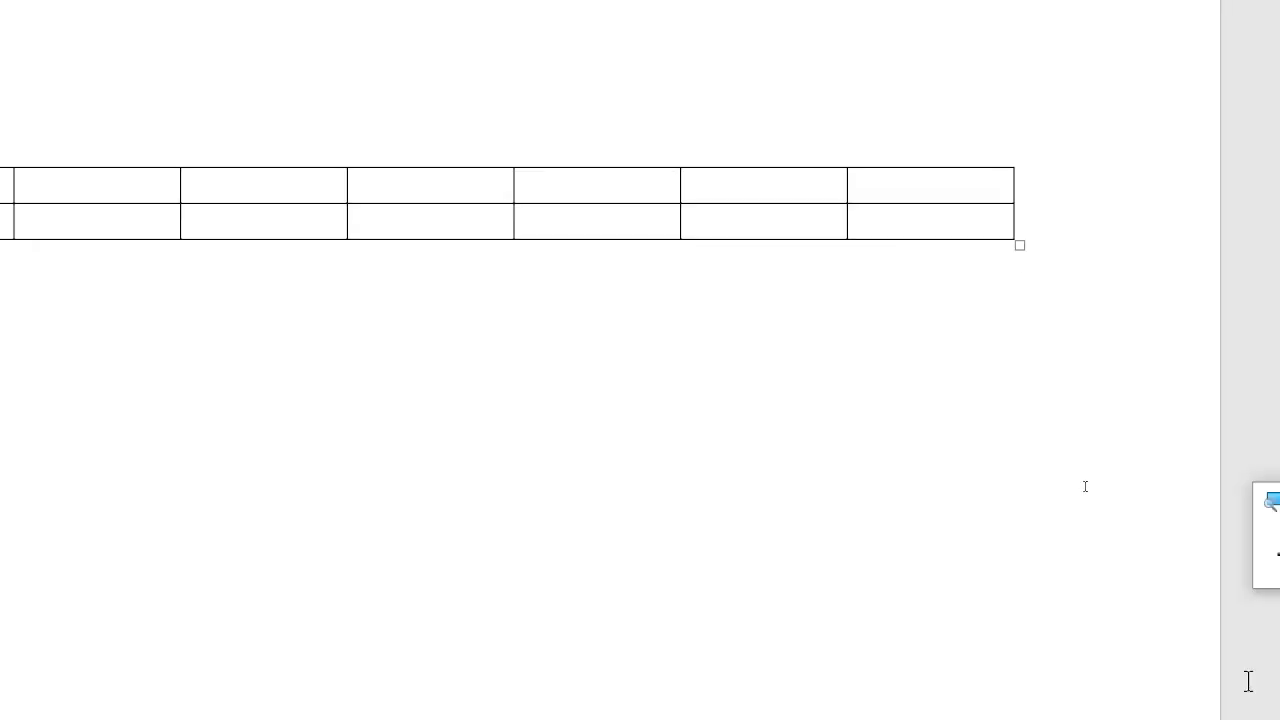
{"action": "left_click", "coordinate": [1205, 446]}
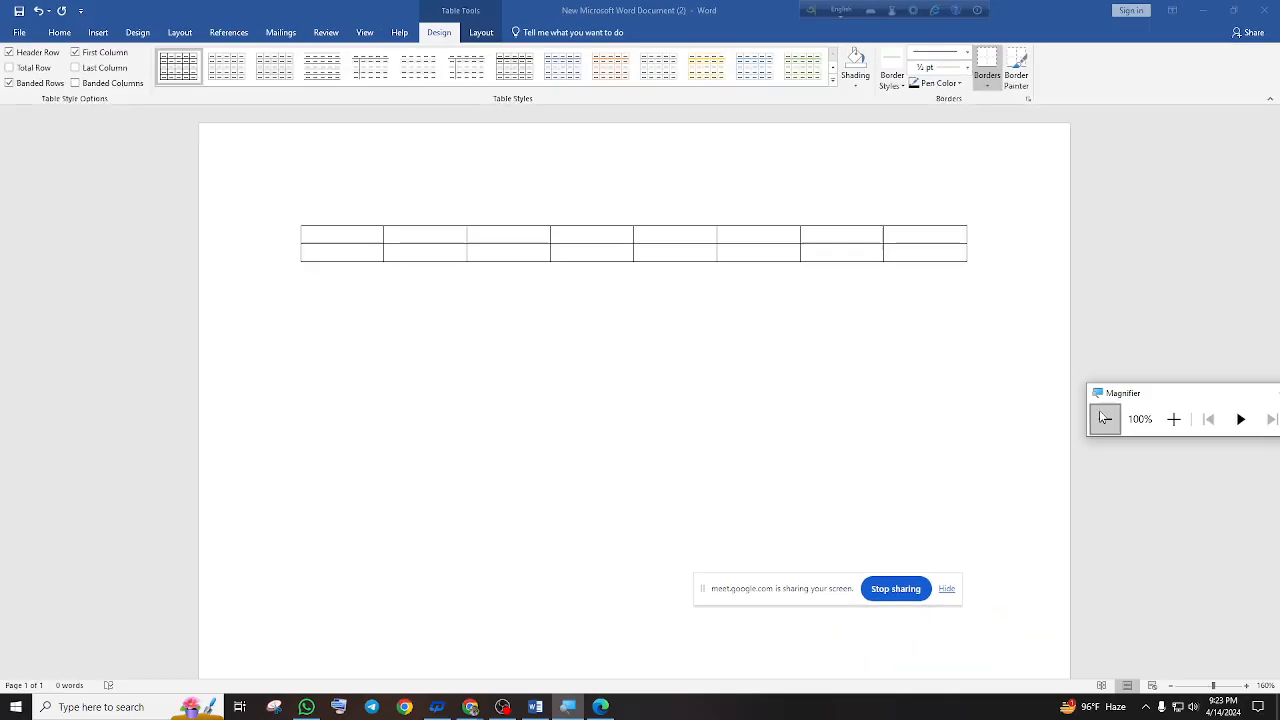
Examine the new table by visiting several first-row cells and highlighting the first column, and clear the selection
{"action": "left_click", "coordinate": [331, 233]}
{"action": "left_click", "coordinate": [405, 235]}
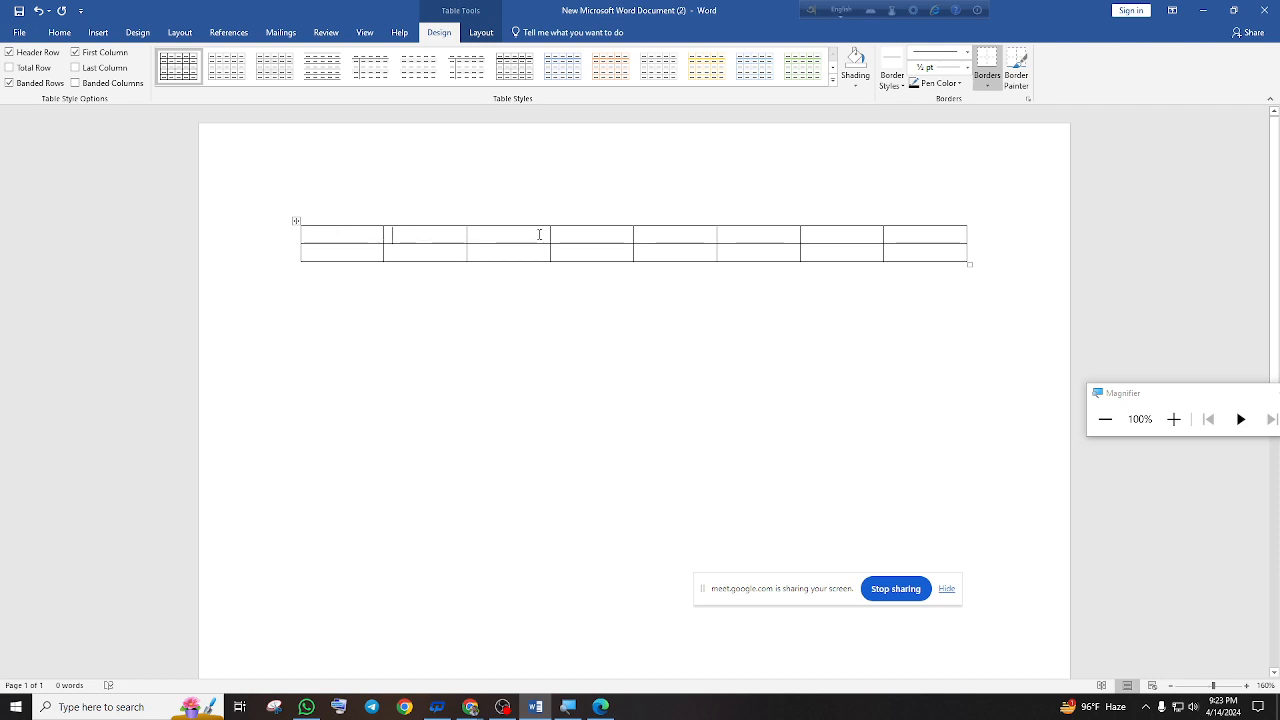
{"action": "left_click", "coordinate": [640, 234]}
{"action": "left_click", "coordinate": [758, 241]}
{"action": "left_click_drag", "start_coordinate": [368, 237], "coordinate": [360, 253]}
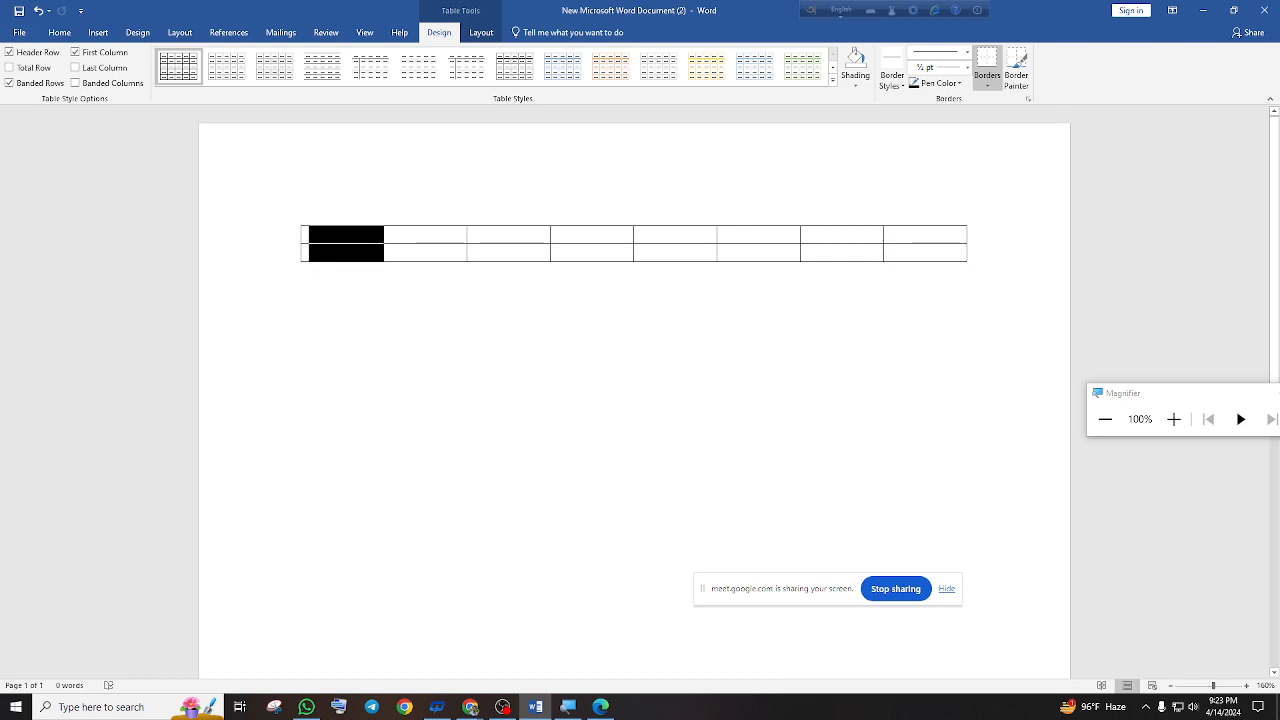
{"action": "left_click", "coordinate": [838, 307]}
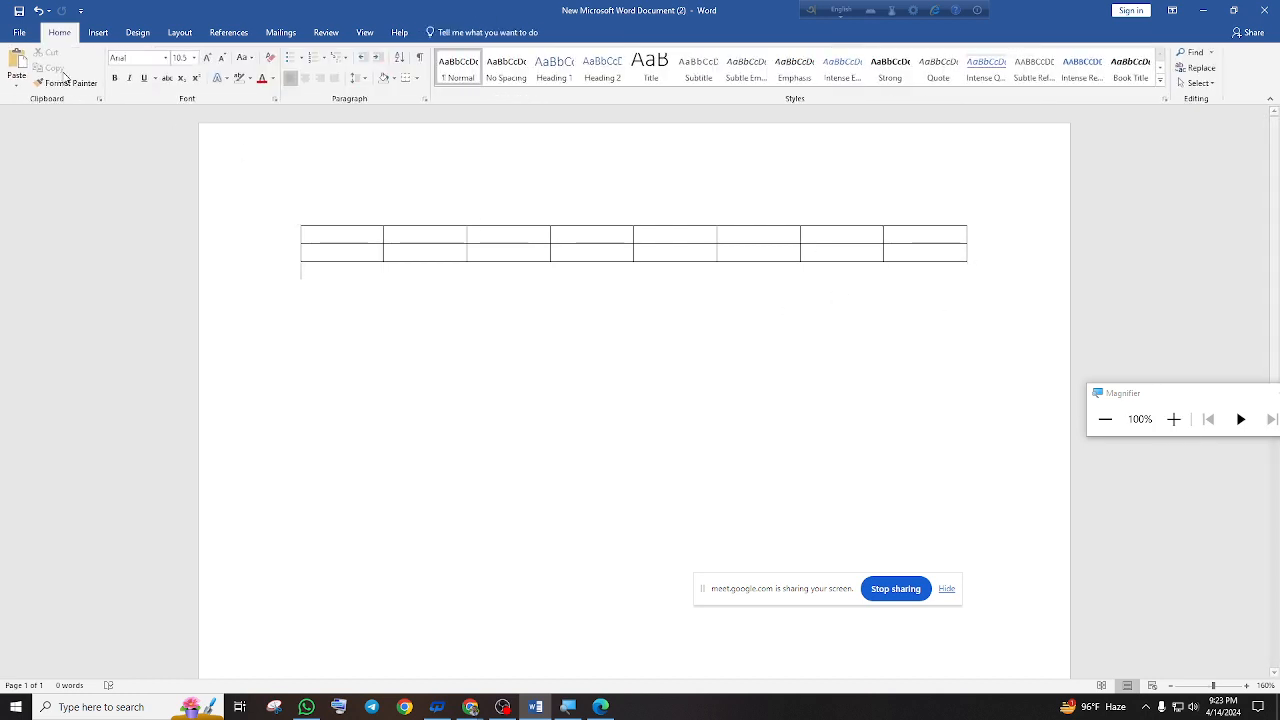
Select the entire table of 8 columns and 2 rows and delete it from the page
{"action": "left_click", "coordinate": [98, 32]}
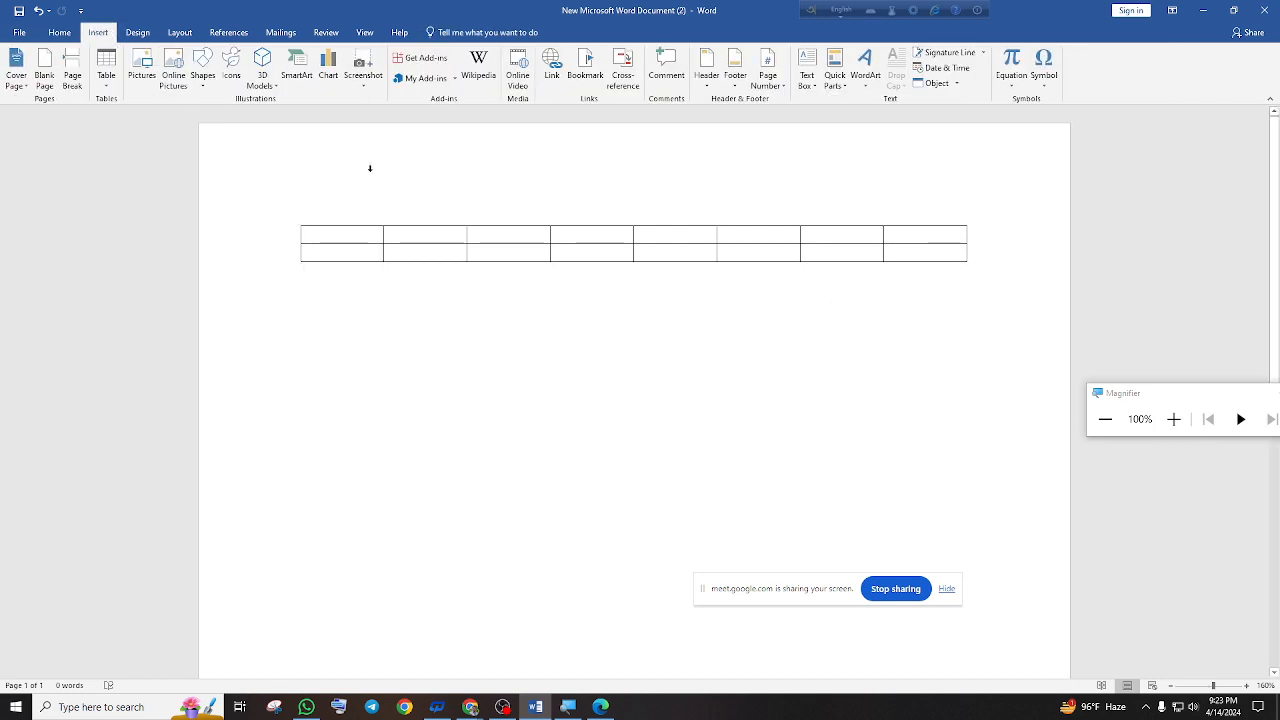
{"action": "left_click", "coordinate": [295, 220]}
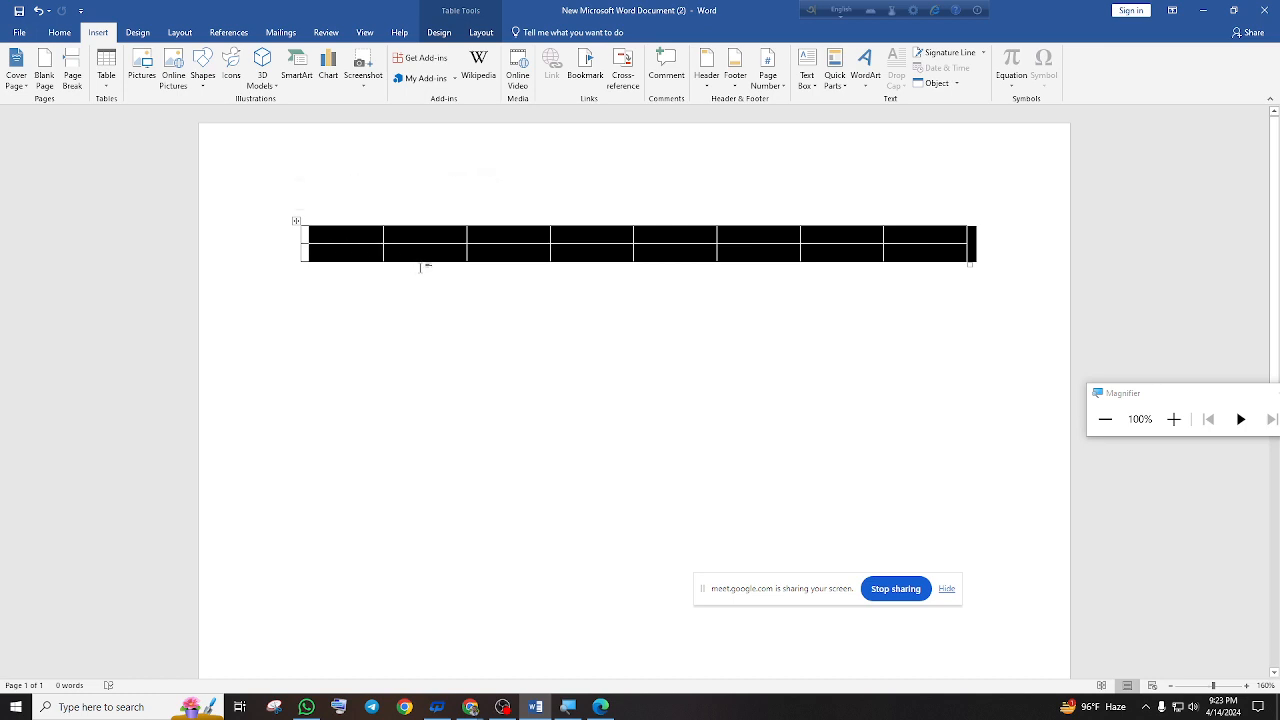
{"action": "left_click", "coordinate": [366, 240]}
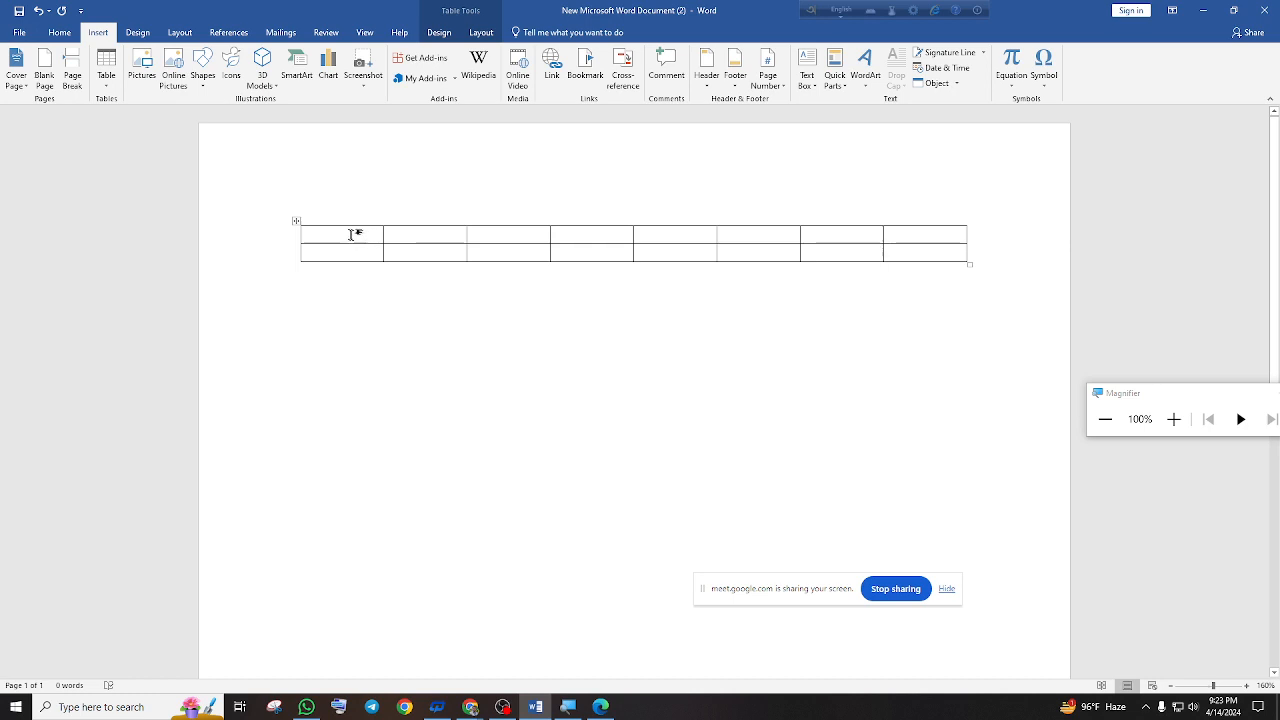
{"action": "left_click", "coordinate": [298, 222]}
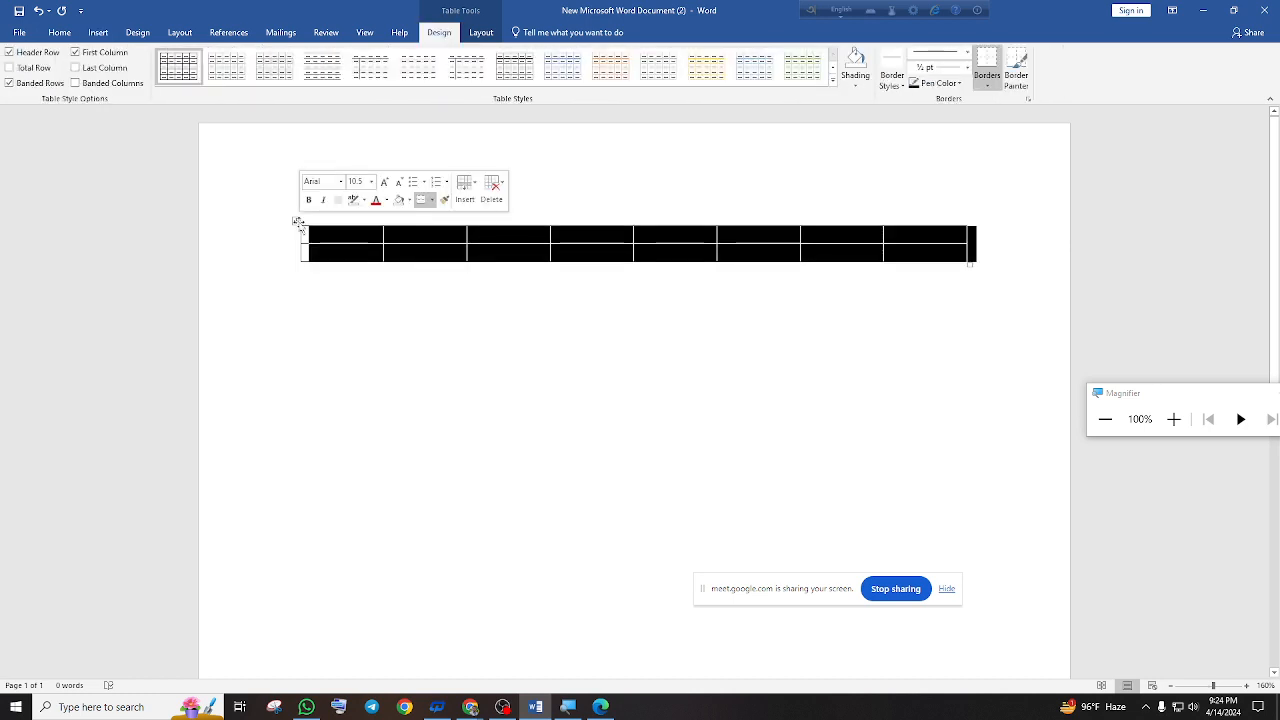
{"action": "left_click", "coordinate": [298, 222]}
{"action": "left_click", "coordinate": [491, 188]}
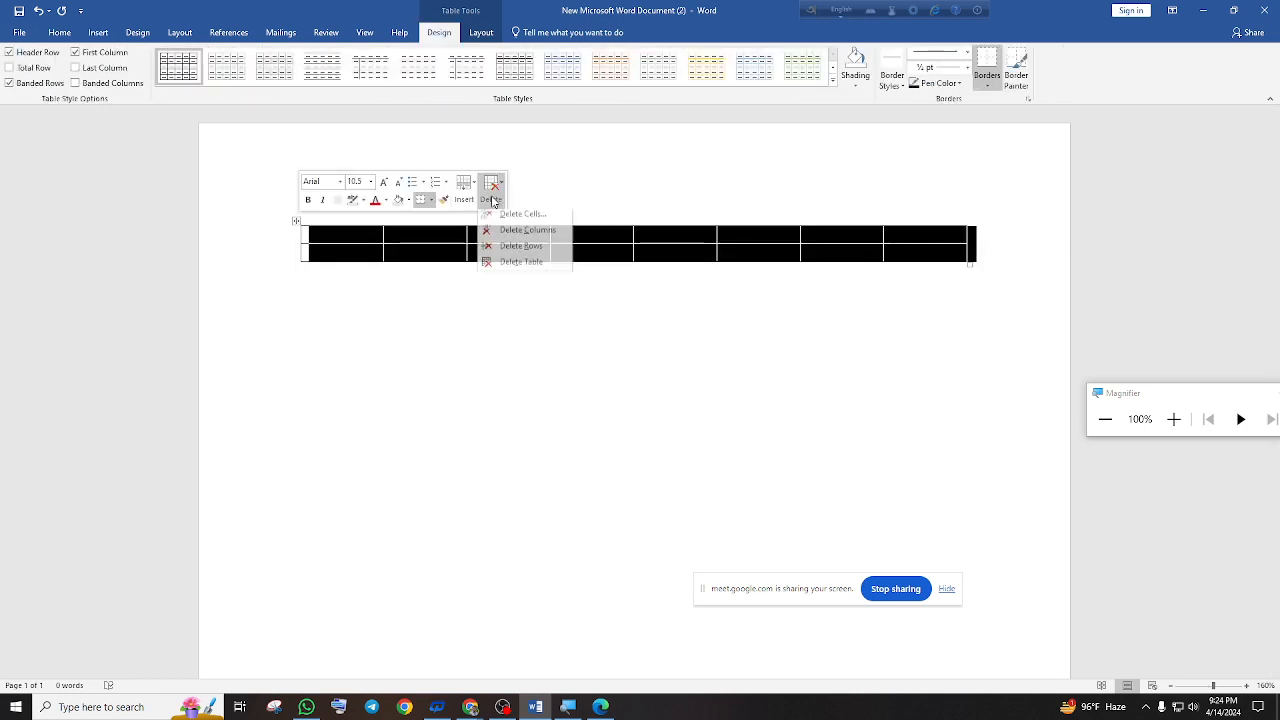
{"action": "left_click", "coordinate": [535, 251]}
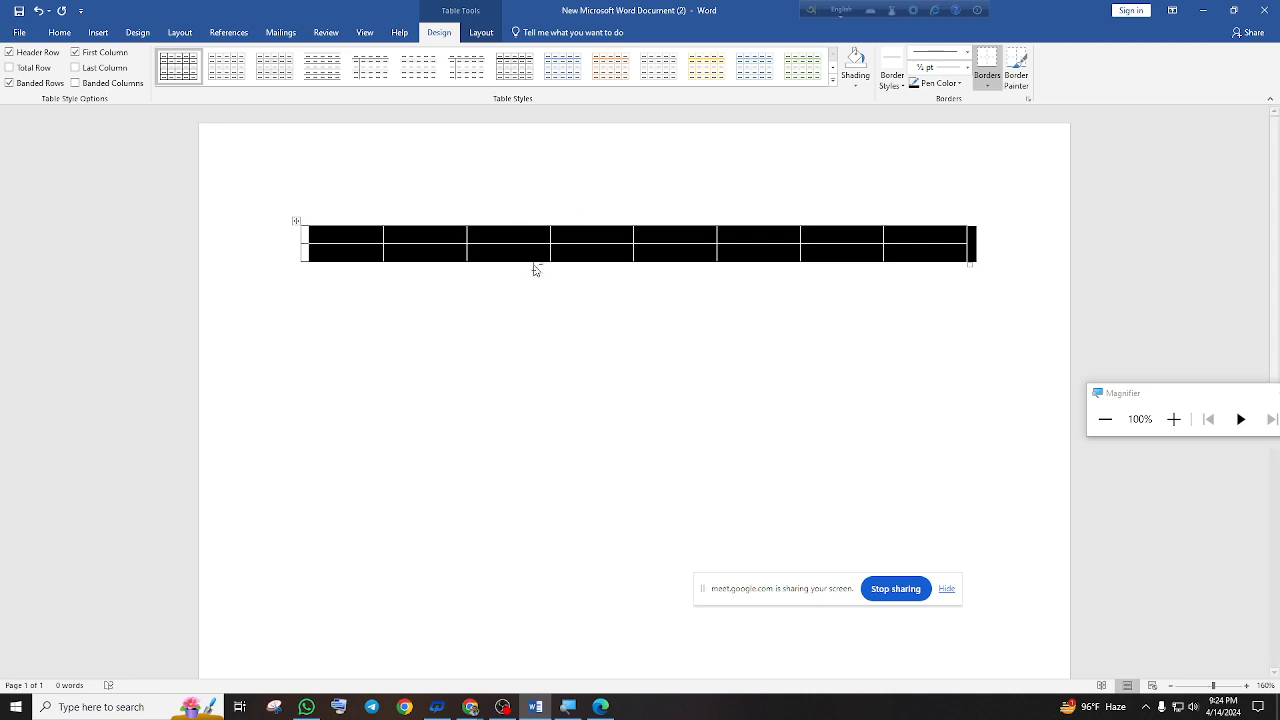
Insert a table with 10 columns and 1 row, using automatic fixed column width
{"action": "left_click", "coordinate": [99, 33]}
{"action": "left_click", "coordinate": [110, 90]}
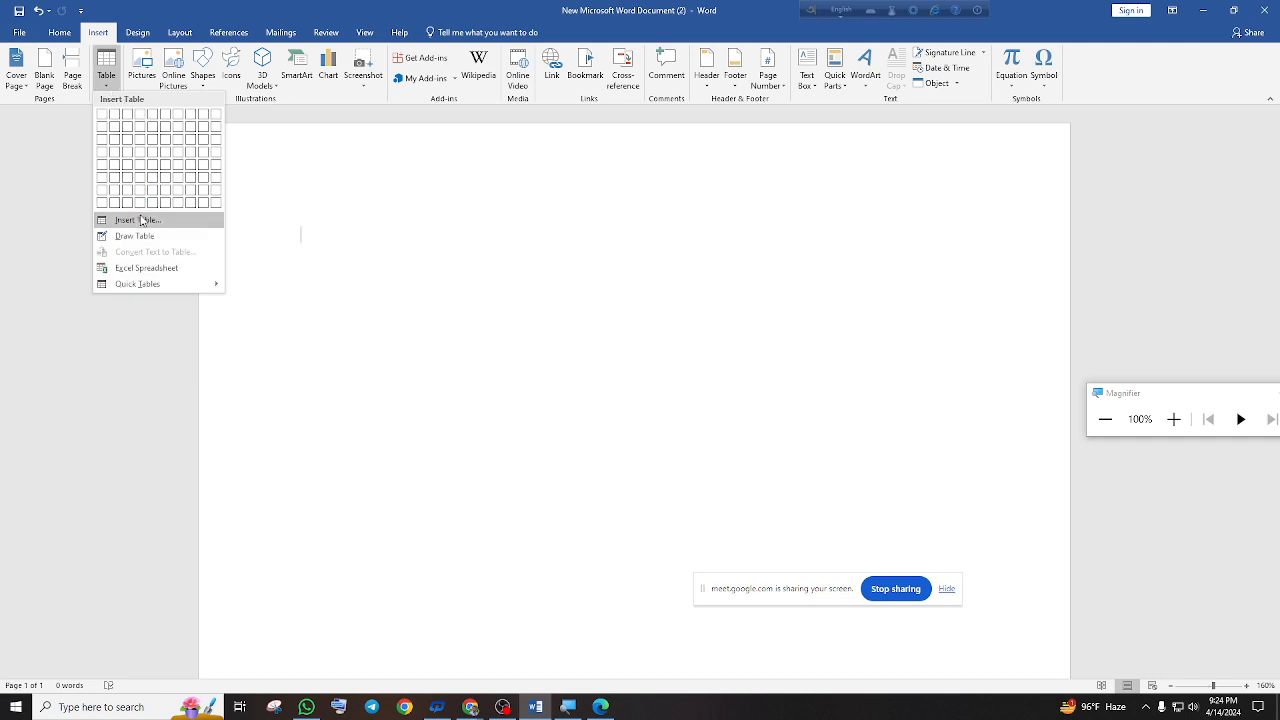
{"action": "left_click", "coordinate": [141, 220]}
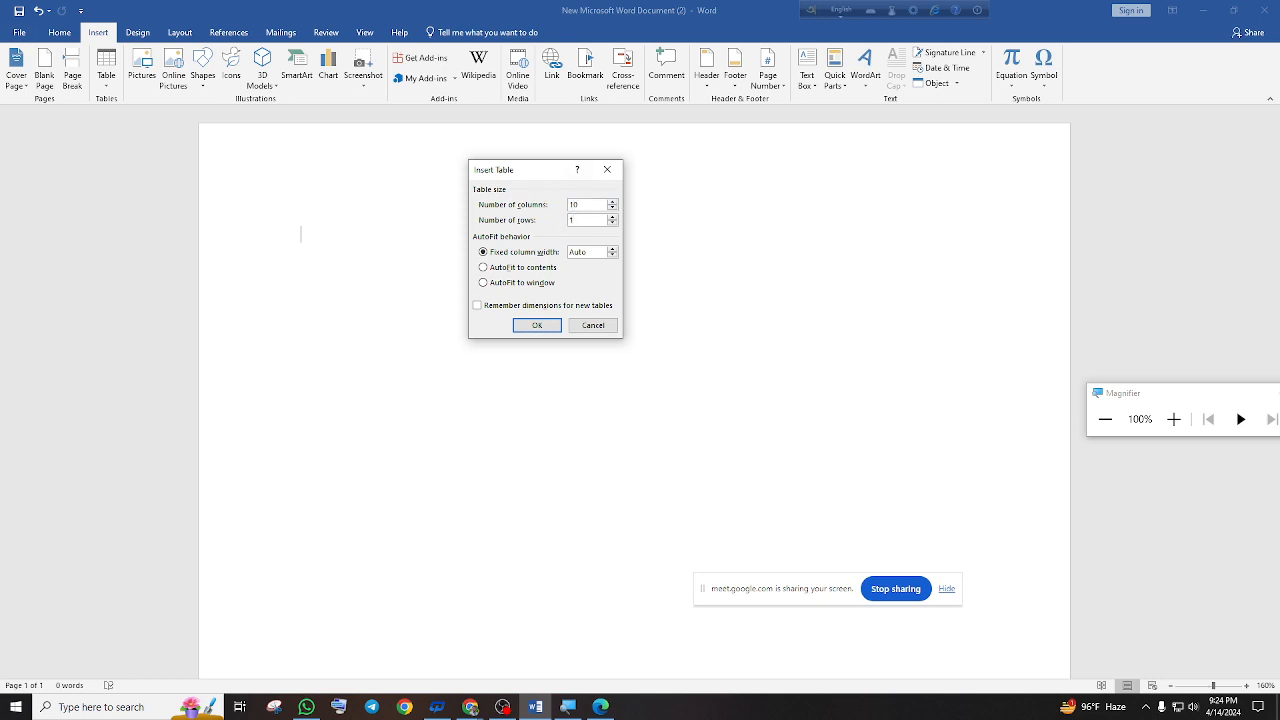
{"action": "left_click", "coordinate": [546, 330]}
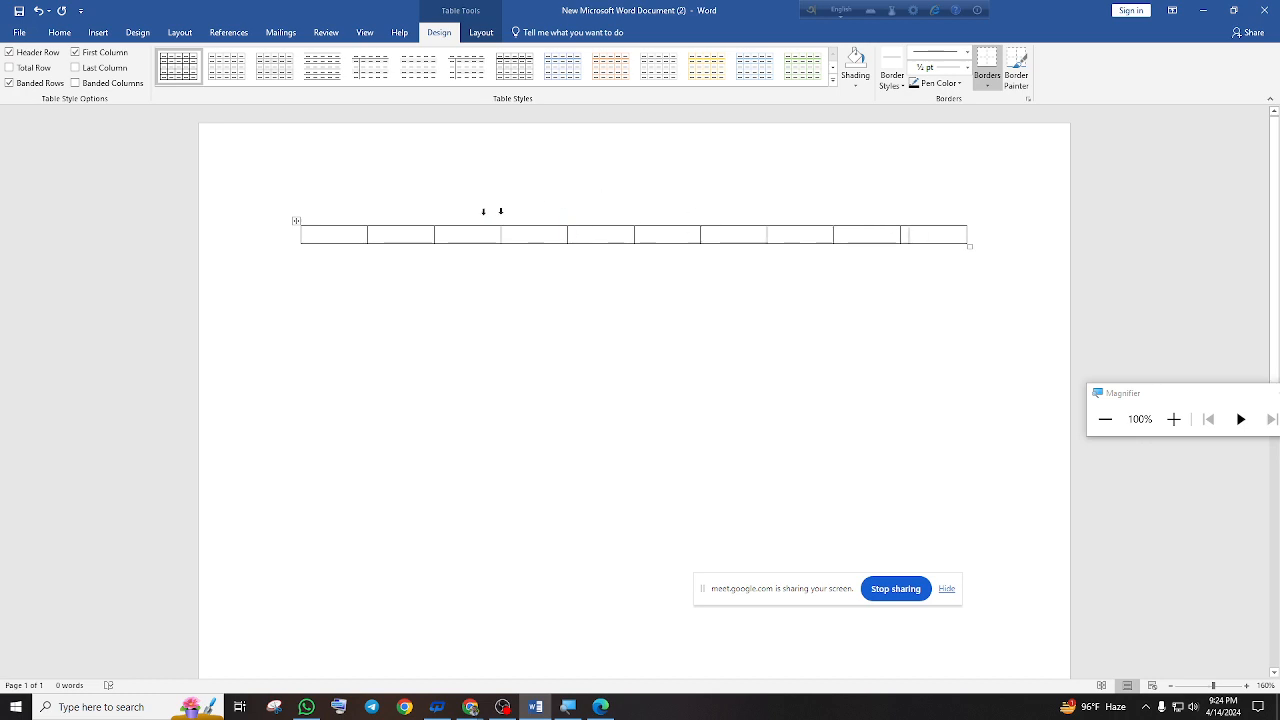
Delete the whole 10-column table from the page
{"action": "right_click", "coordinate": [296, 221]}
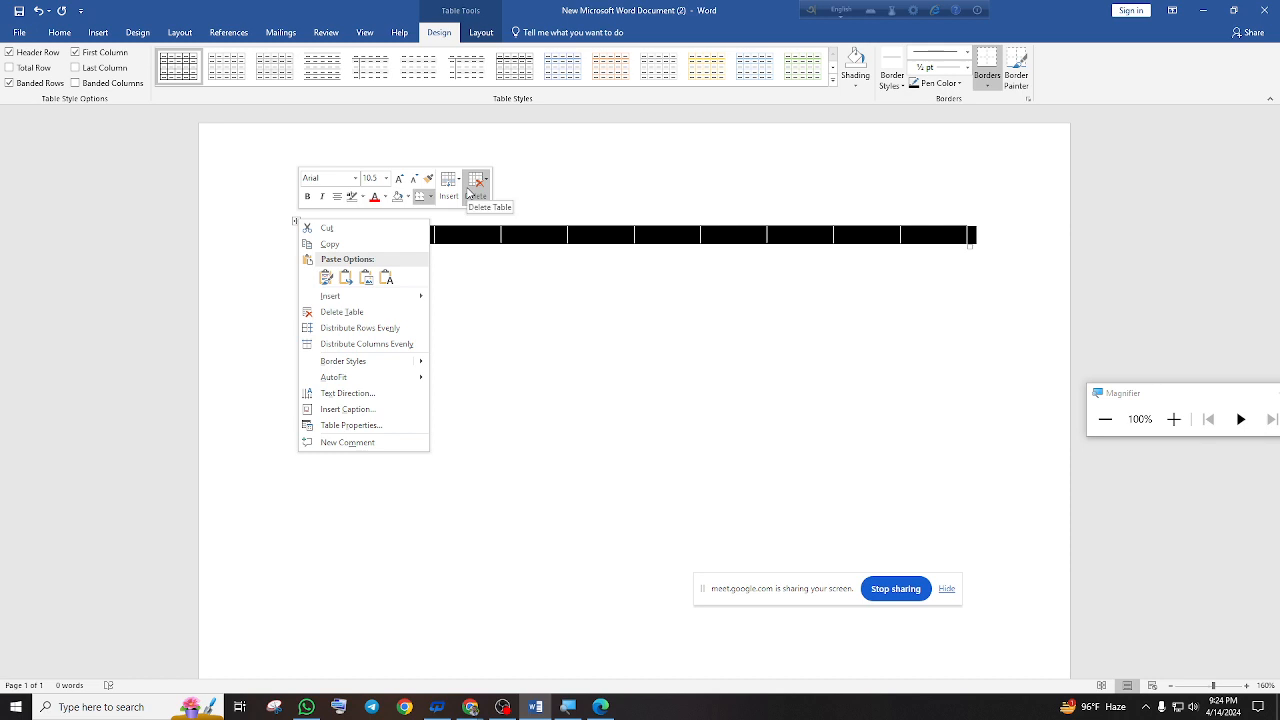
{"action": "left_click", "coordinate": [470, 190]}
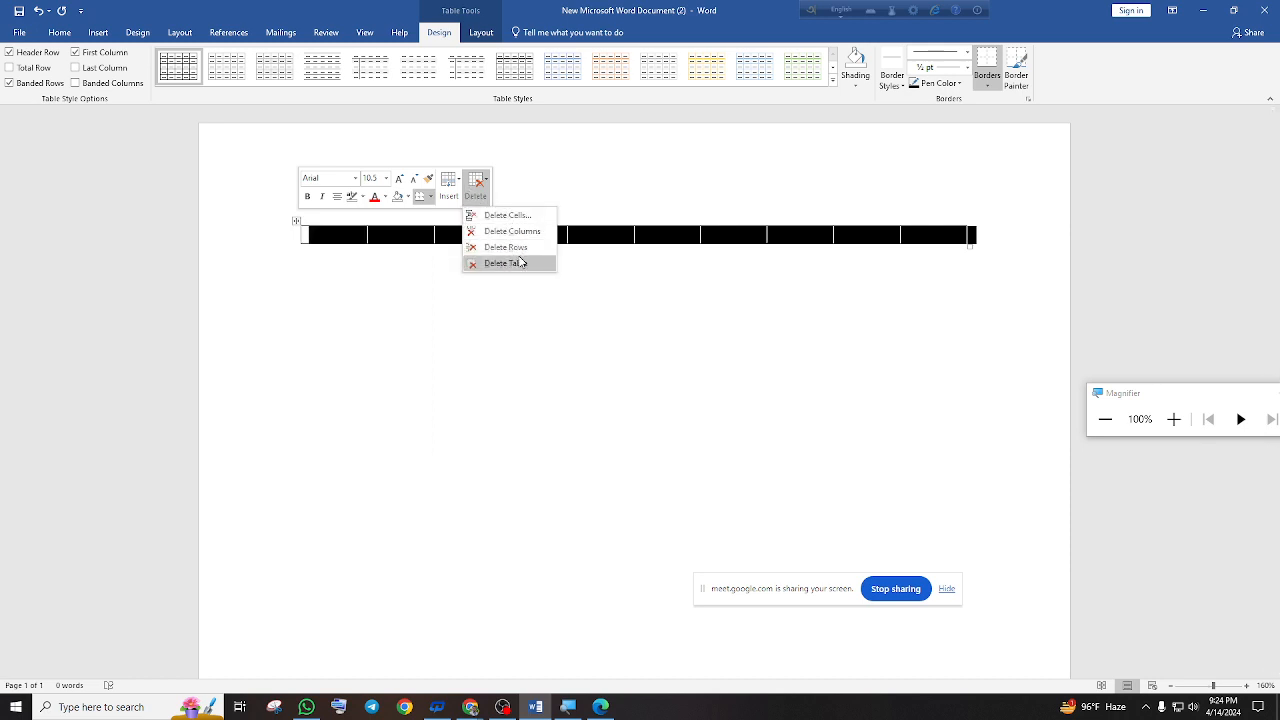
{"action": "left_click", "coordinate": [520, 262]}
Insert a table with three columns and one row using the size grid
{"action": "left_click", "coordinate": [98, 33]}
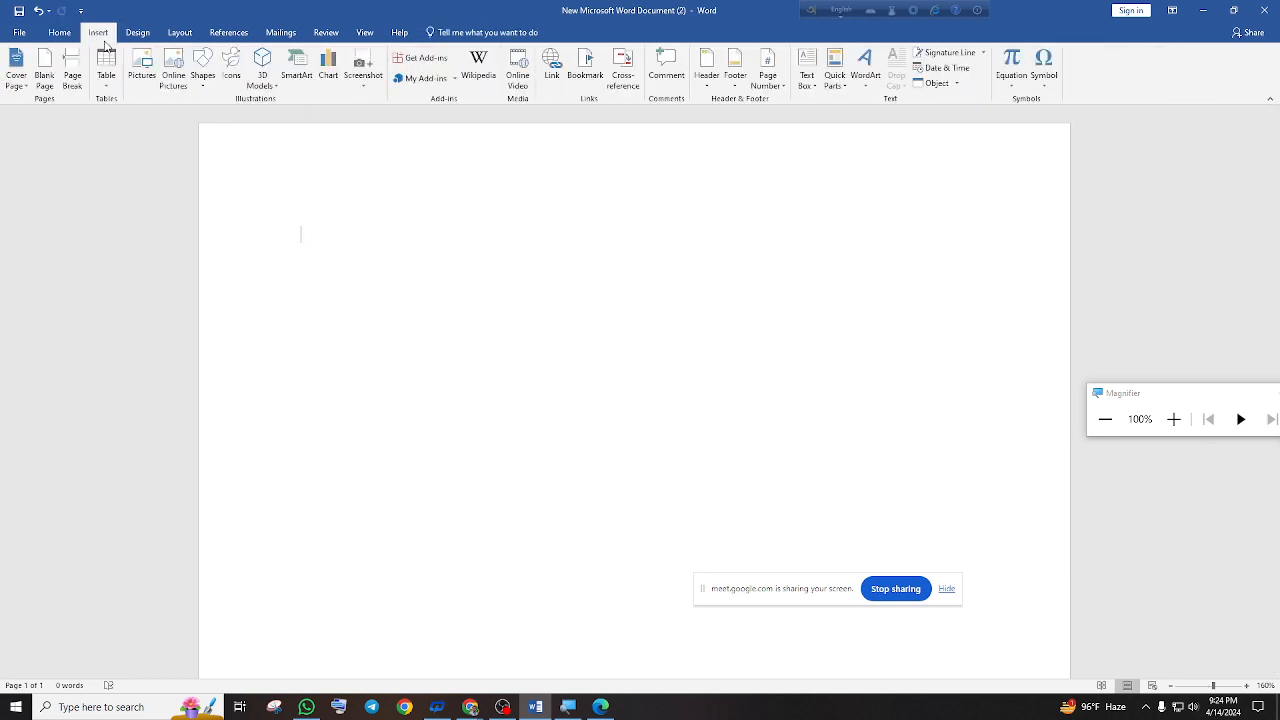
{"action": "left_click", "coordinate": [106, 68]}
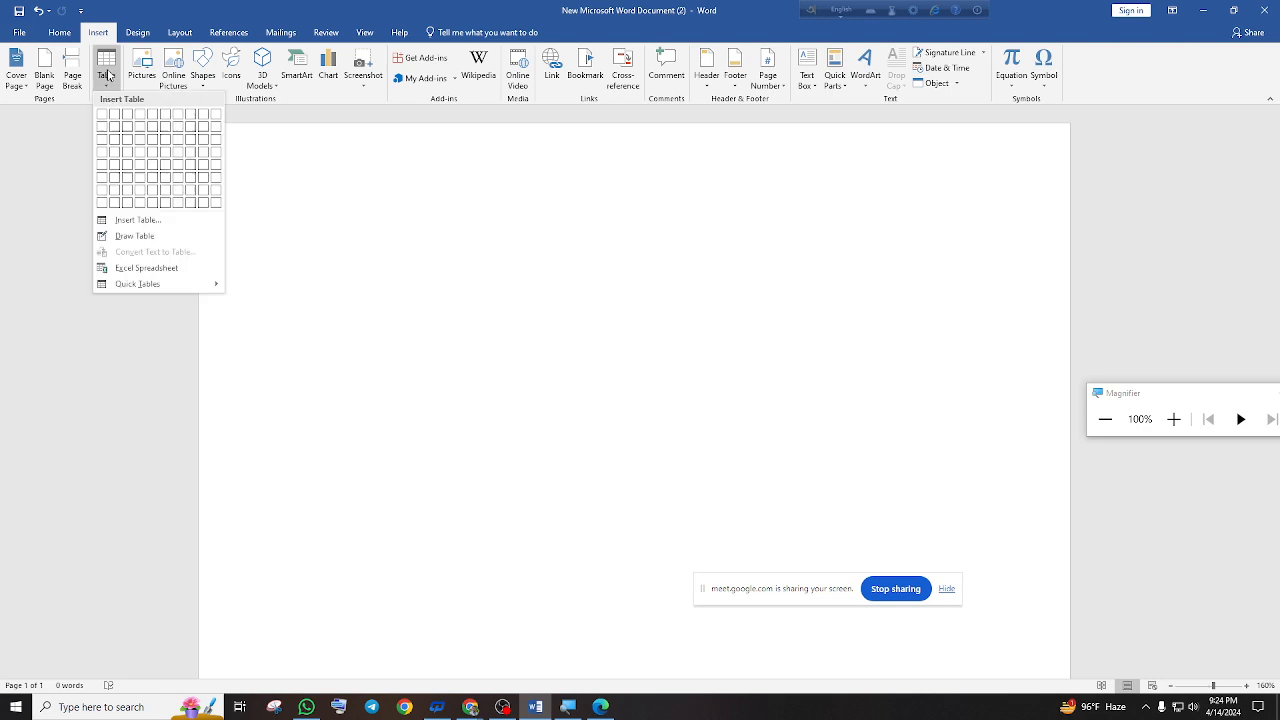
{"action": "left_click", "coordinate": [125, 119]}
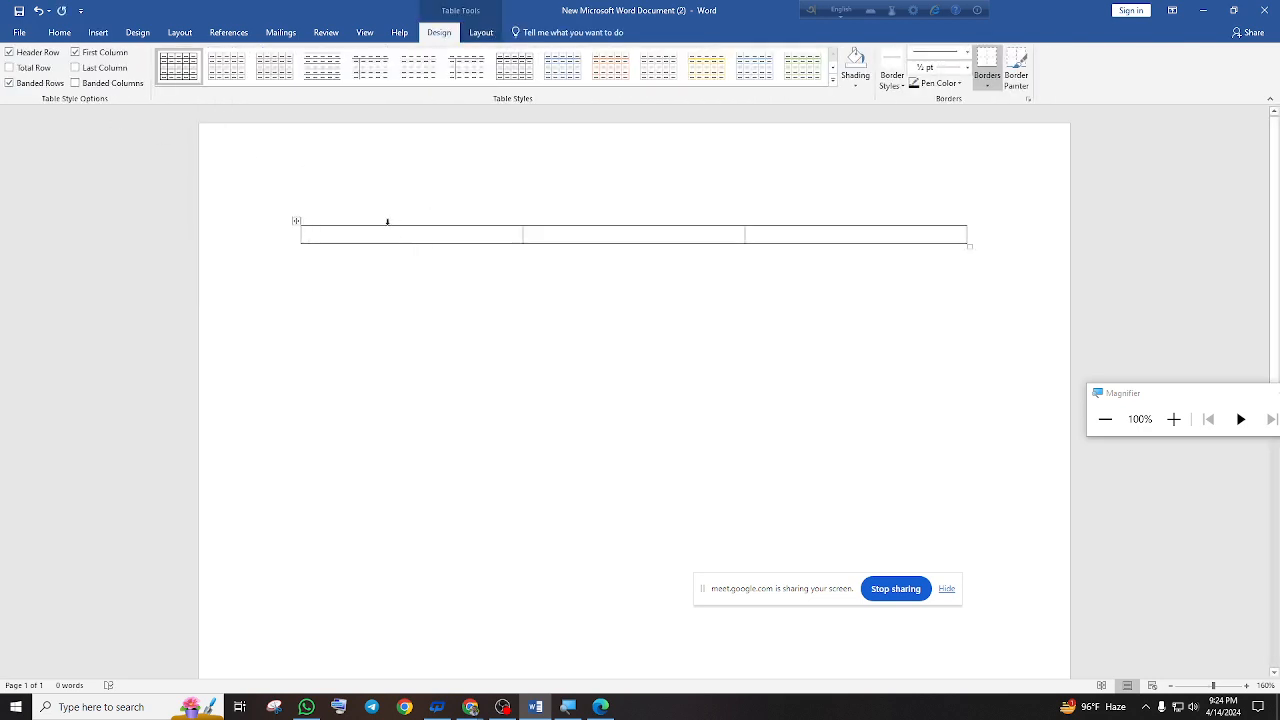
Fill the table's three cells with the headings "name", "Father name" and "District"
{"action": "type", "text": "name"}
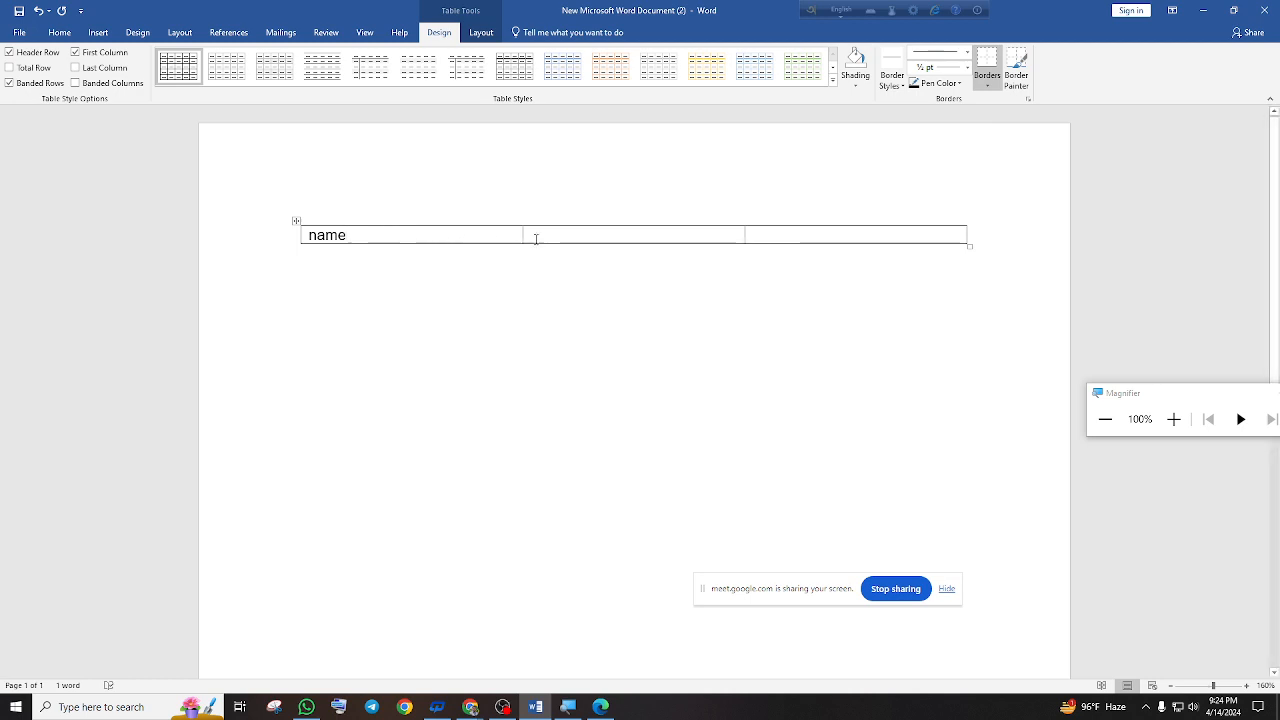
{"action": "type", "text": "fat"}
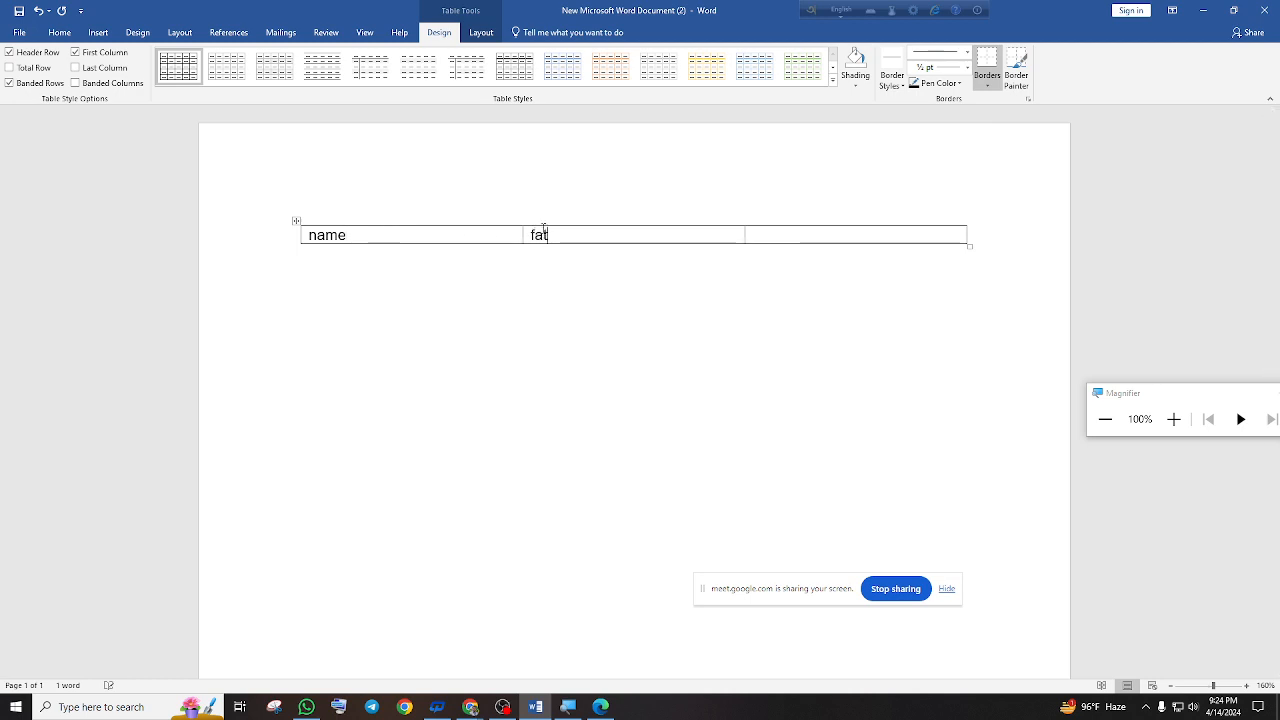
{"action": "type", "text": "her name"}
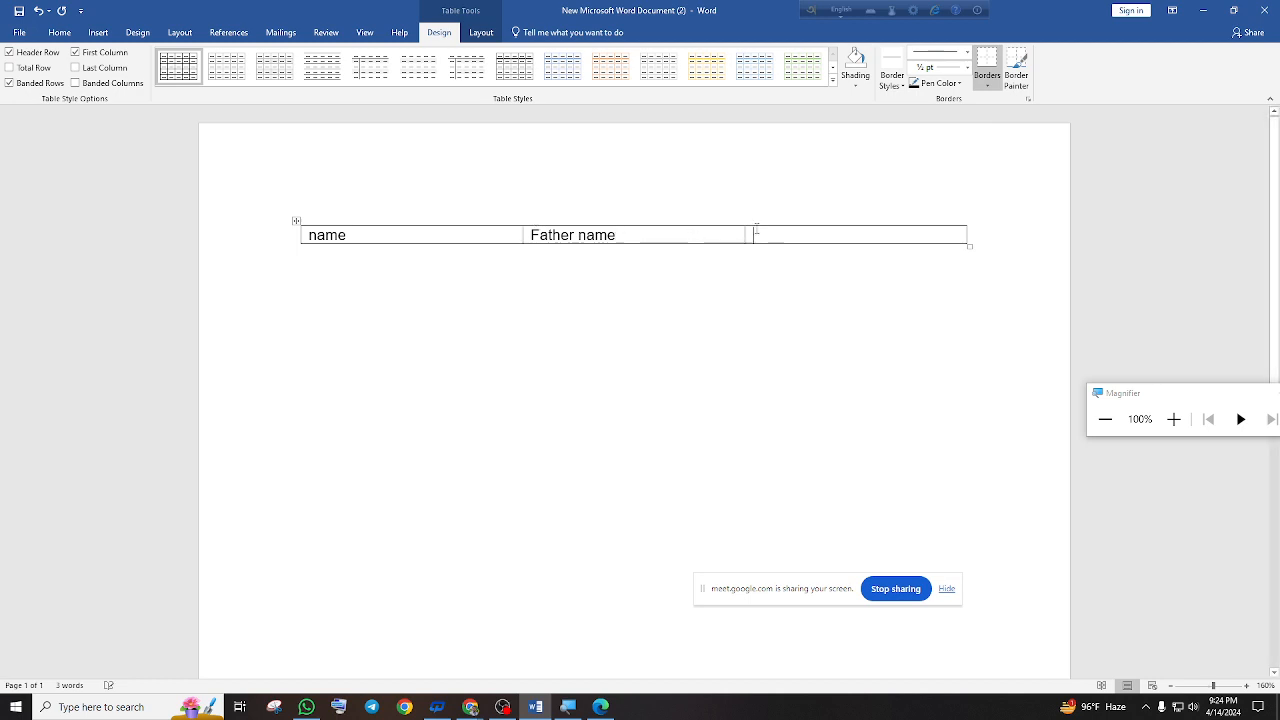
{"action": "left_click", "coordinate": [757, 229]}
{"action": "type", "text": "distr"}
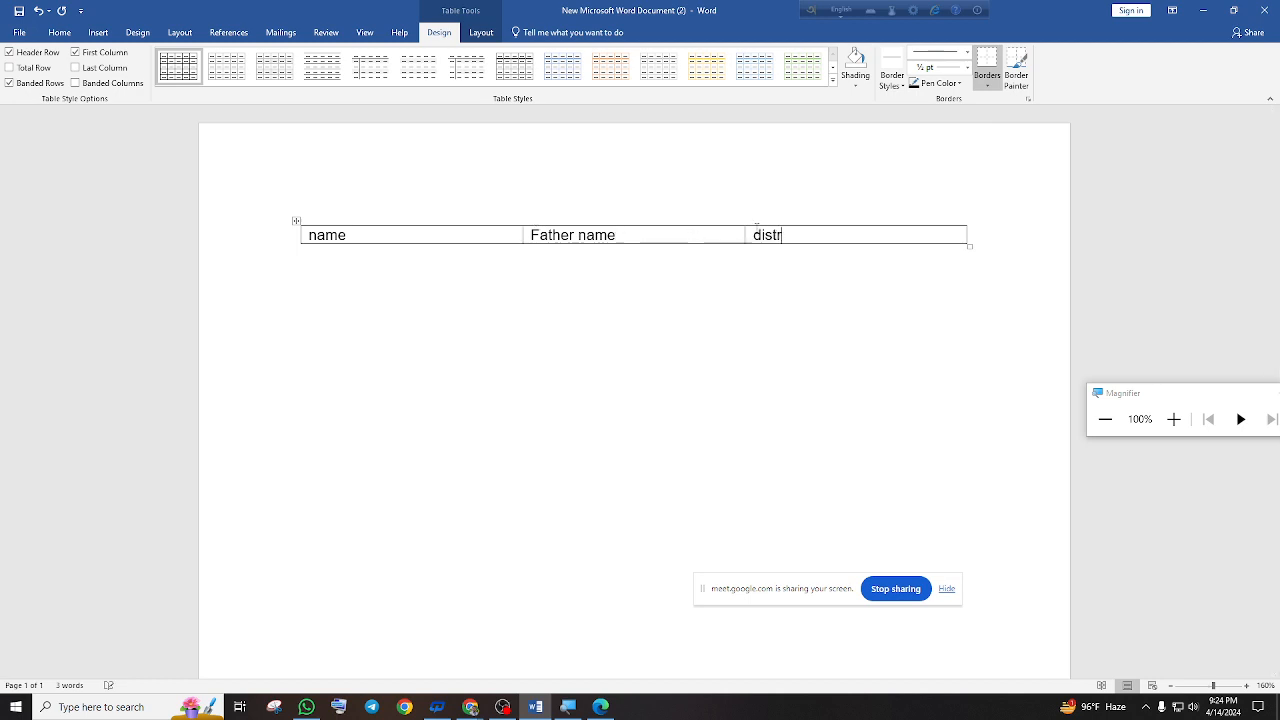
{"action": "type", "text": "ict"}
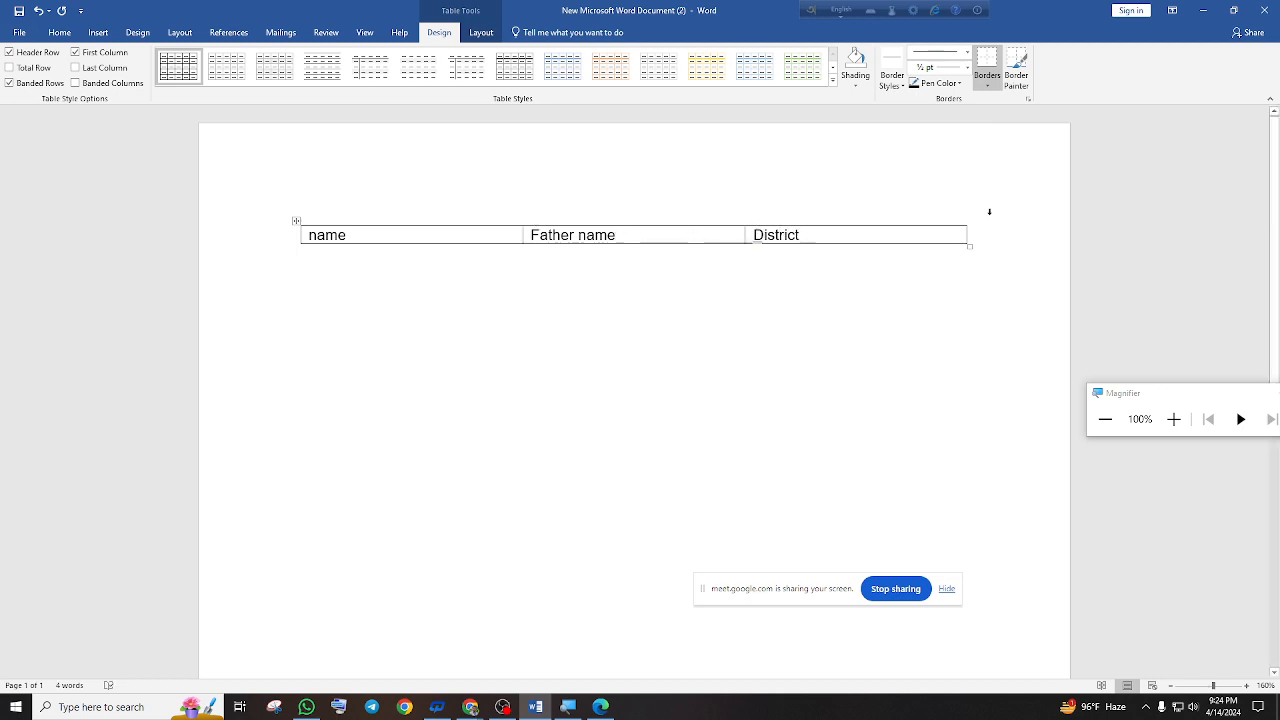
Add an empty column after the District column at the table's edge, and delete it again
{"action": "left_click", "coordinate": [987, 221]}
{"action": "left_click", "coordinate": [928, 277]}
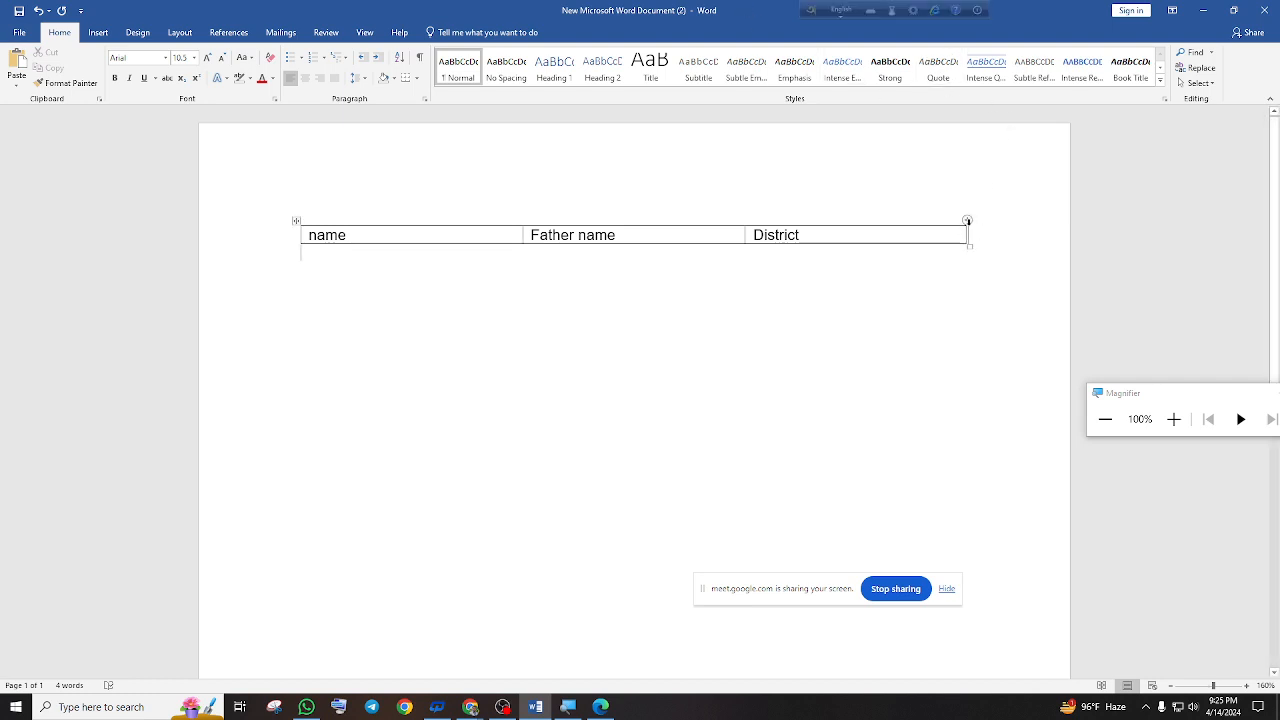
{"action": "mouse_move", "coordinate": [968, 226]}
{"action": "left_click", "coordinate": [967, 221]}
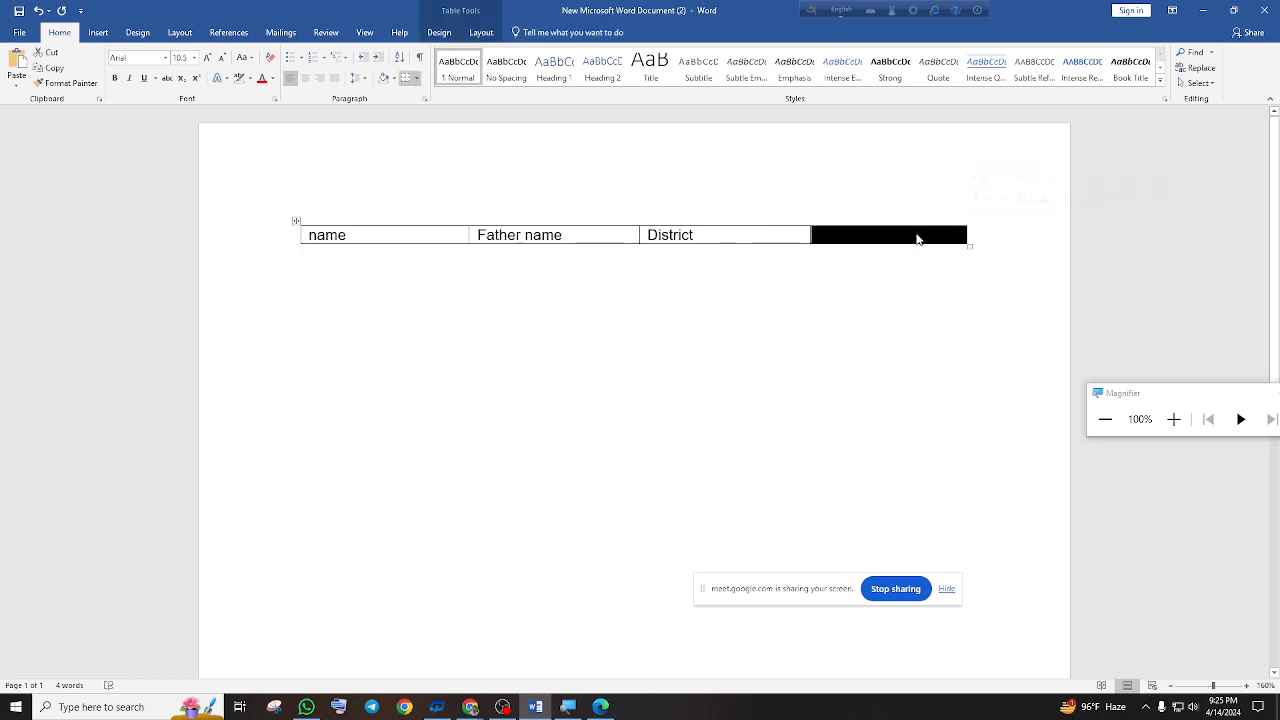
{"action": "left_click", "coordinate": [471, 707]}
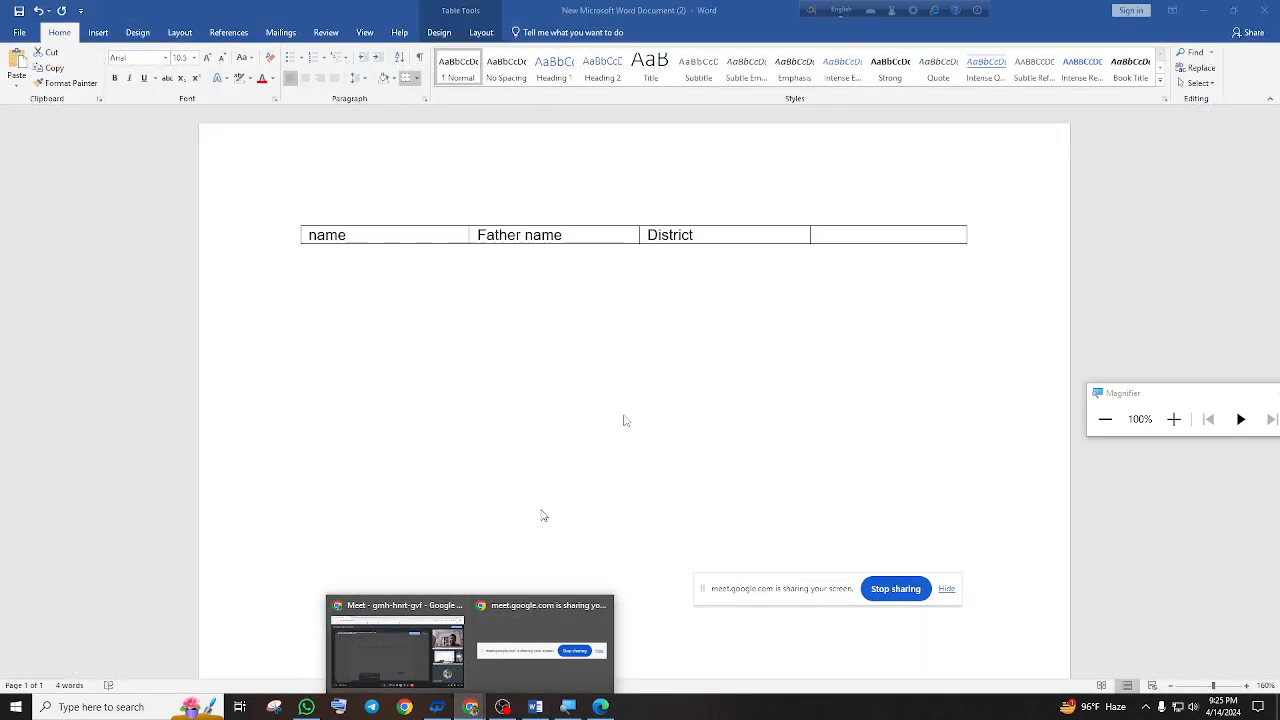
{"action": "left_click", "coordinate": [906, 236]}
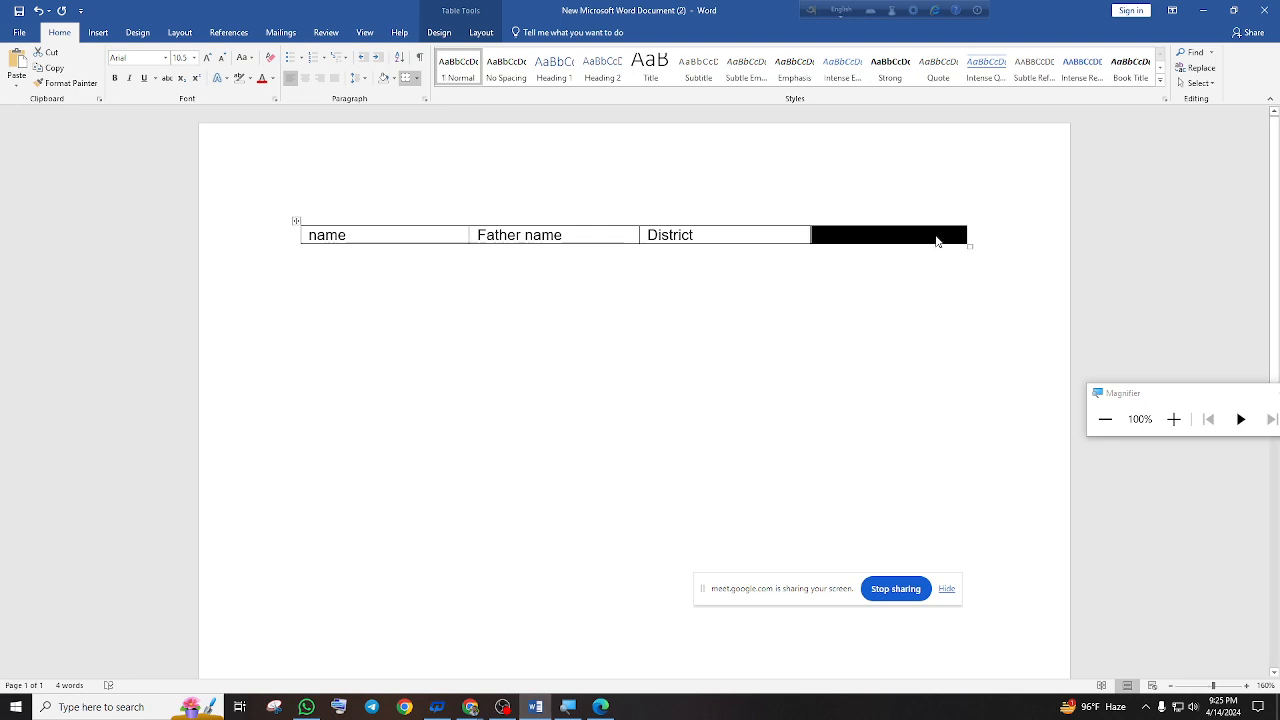
{"action": "key", "text": "BackSpace"}
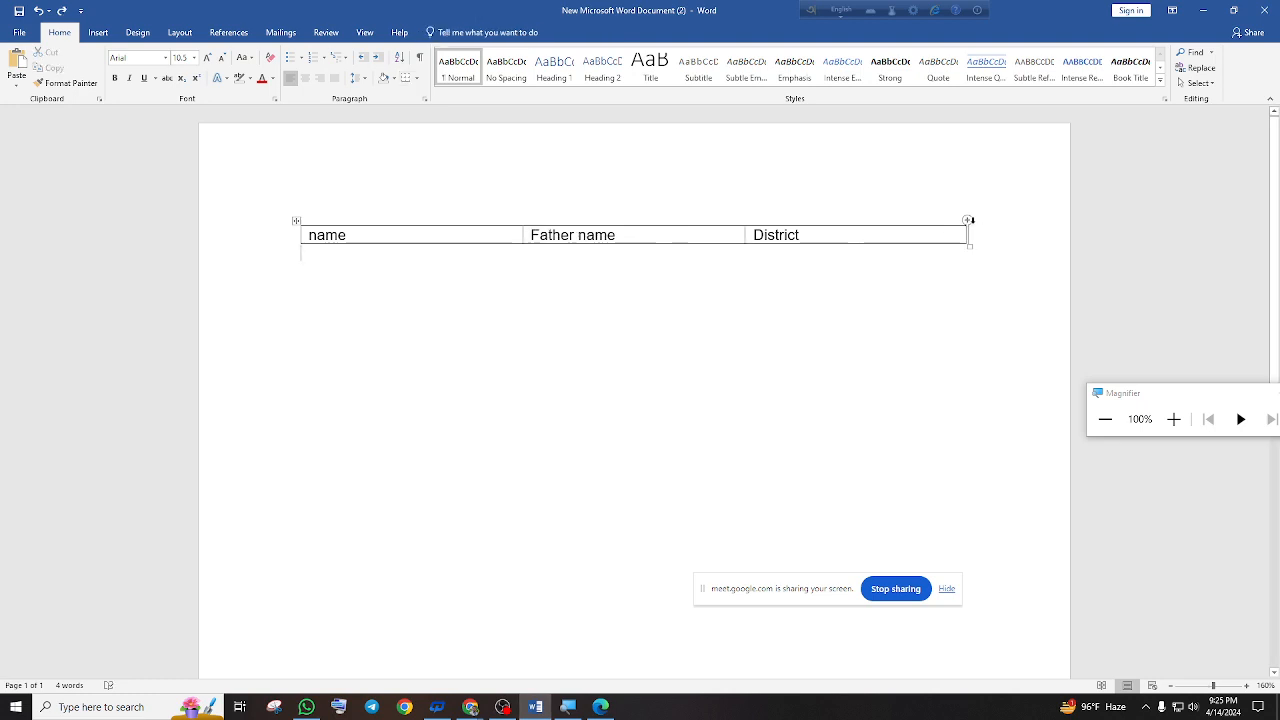
Magnify the screen to 200% and add an empty fourth column after the District column
{"action": "left_click", "coordinate": [1184, 432]}
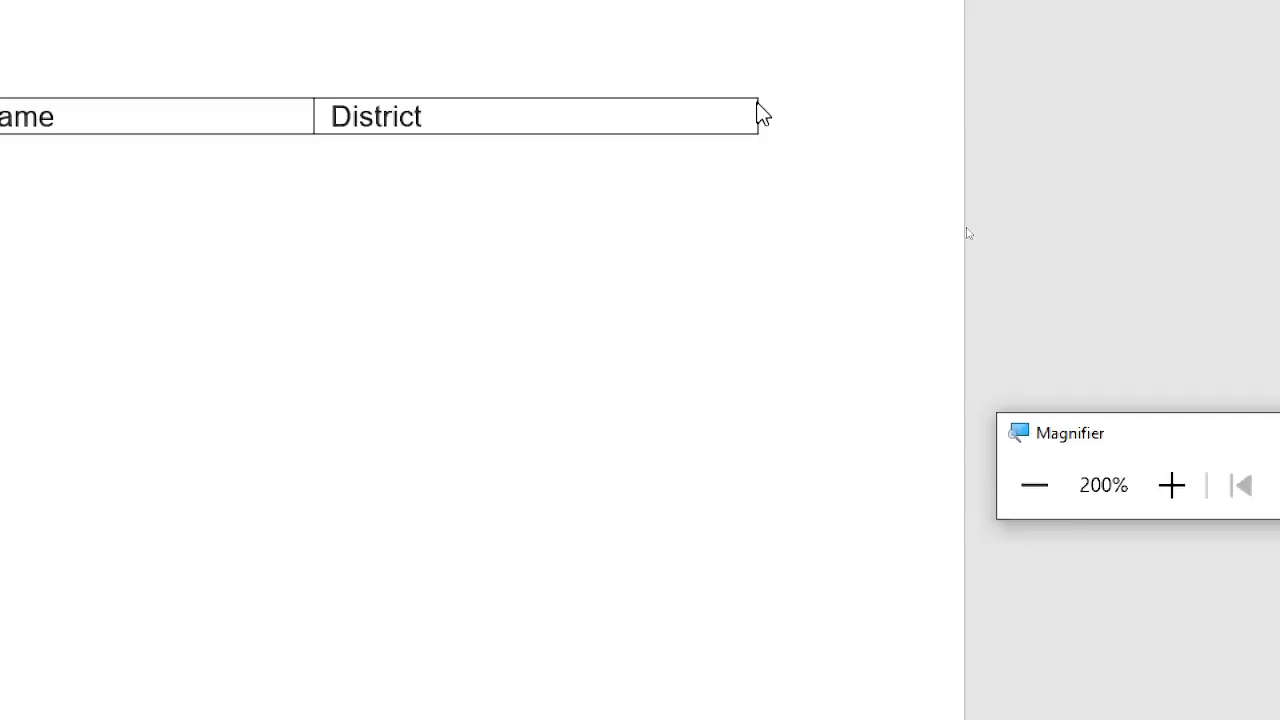
{"action": "left_click", "coordinate": [758, 106]}
{"action": "mouse_move", "coordinate": [757, 89]}
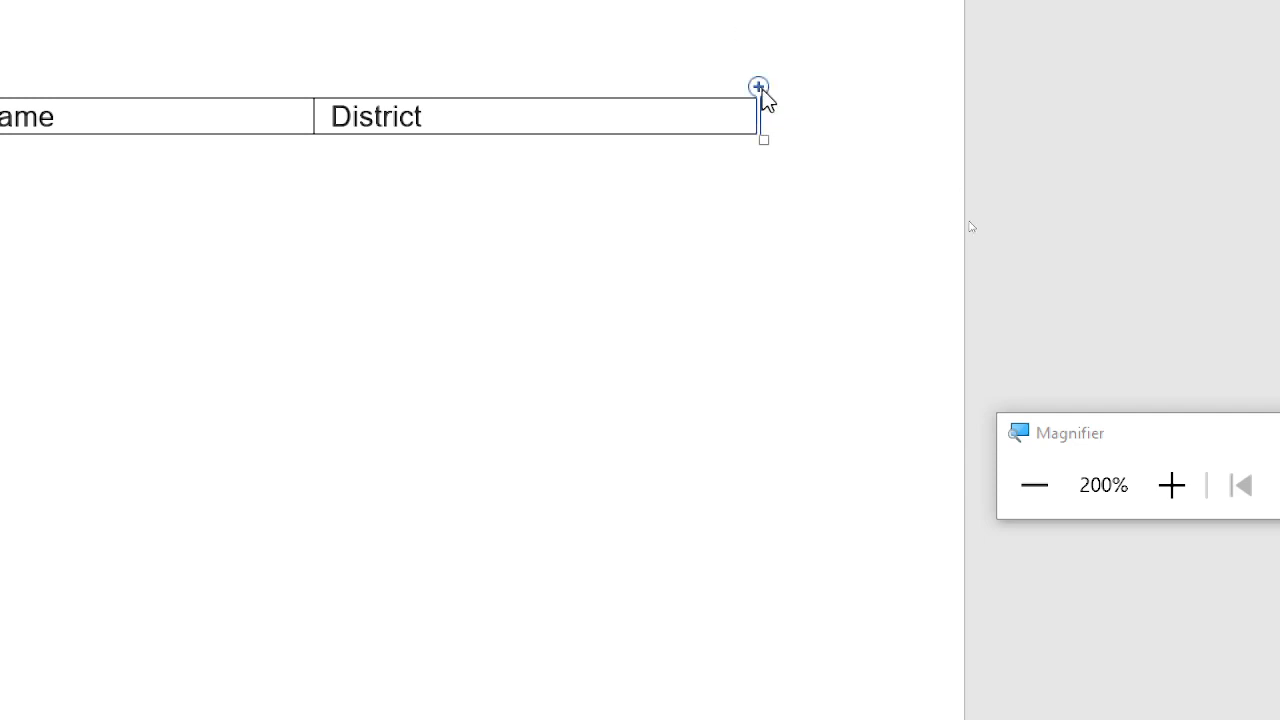
{"action": "left_click", "coordinate": [758, 87]}
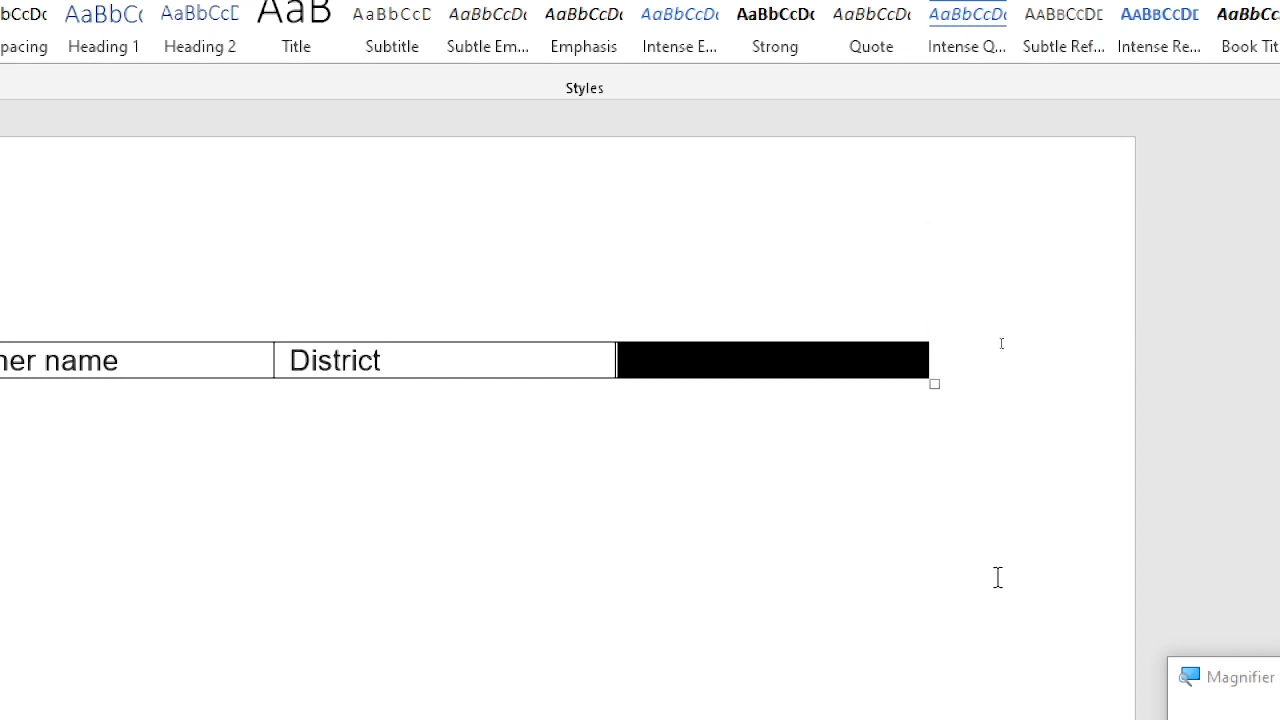
Add an empty second row beneath the table's heading row and clear the selection
{"action": "scroll", "coordinate": [680, 520], "scroll_direction": "down", "scroll_amount": 5}
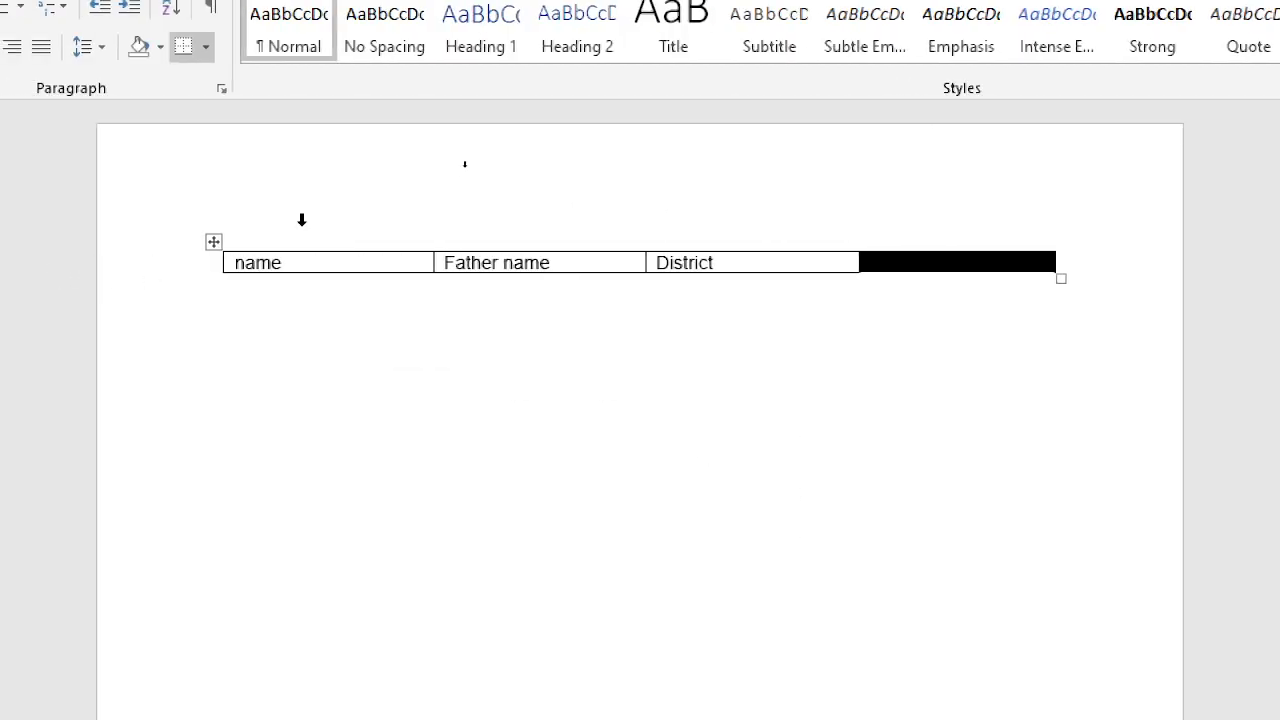
{"action": "left_click", "coordinate": [238, 287]}
{"action": "mouse_move", "coordinate": [618, 343]}
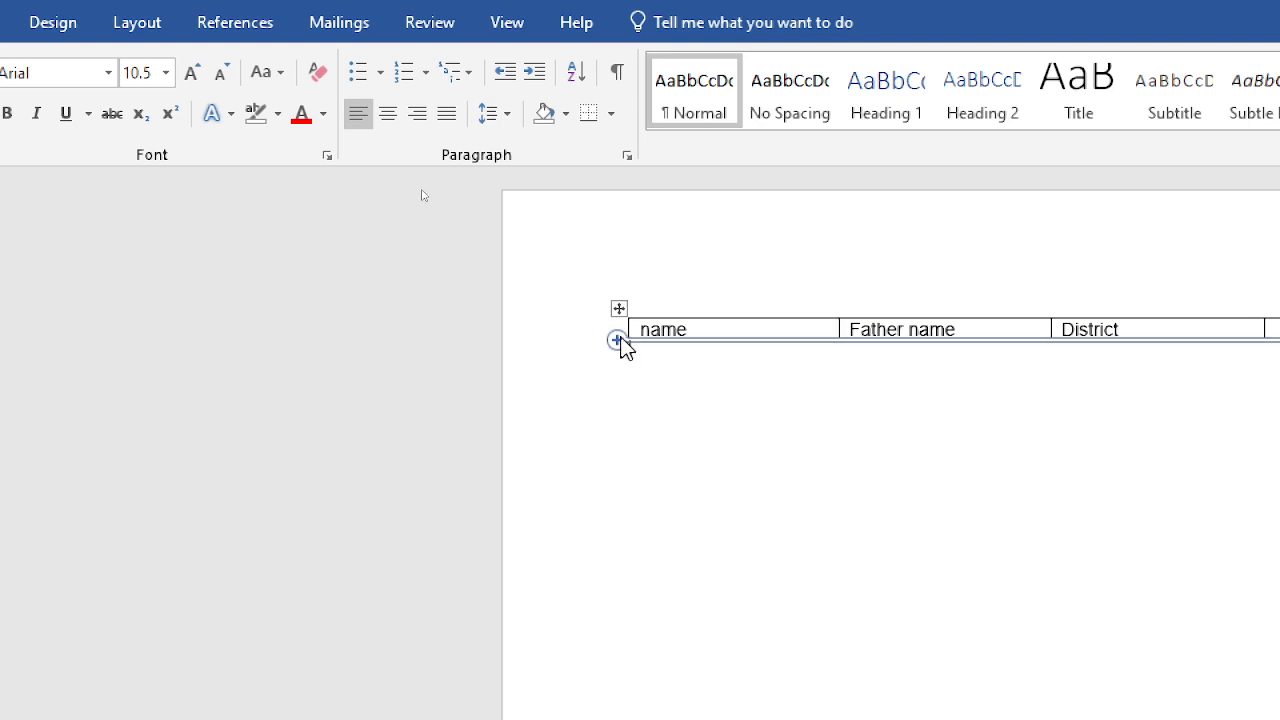
{"action": "left_click", "coordinate": [618, 340]}
{"action": "left_click", "coordinate": [1025, 470]}
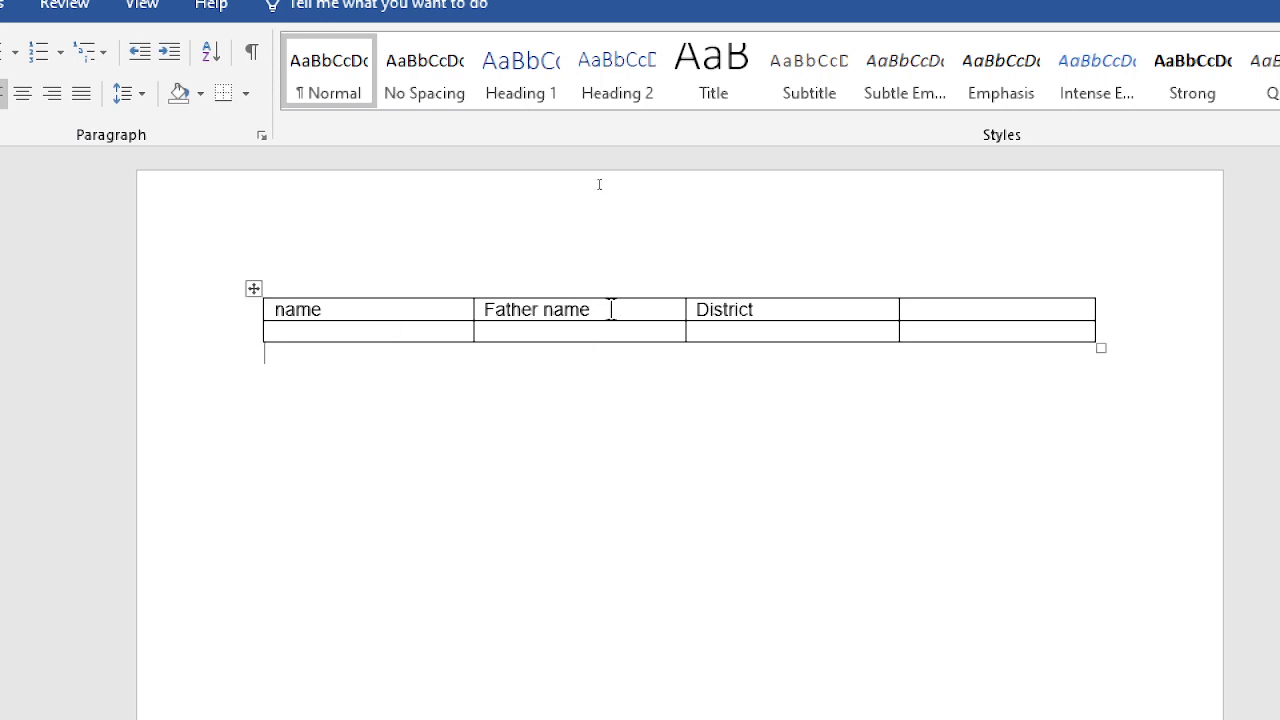
Delete the Father name column from the table, and undo the deletion
{"action": "left_click_drag", "start_coordinate": [609, 306], "coordinate": [601, 333]}
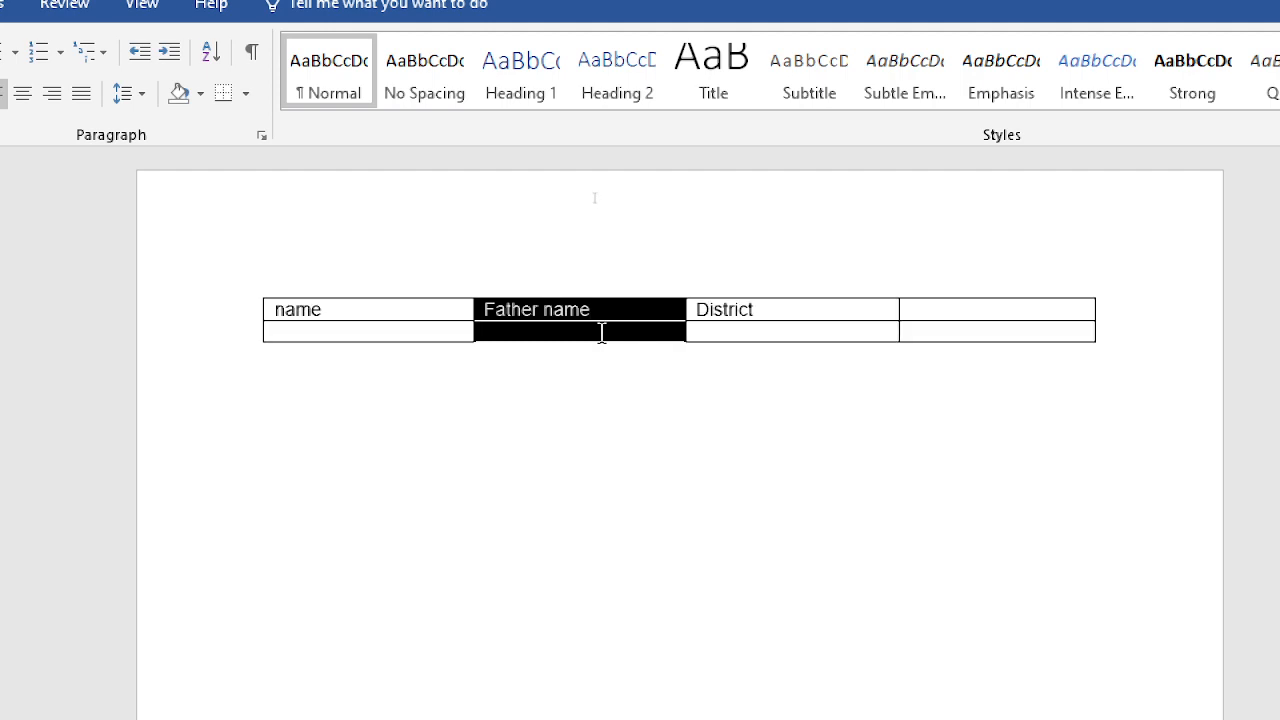
{"action": "left_click", "coordinate": [865, 464]}
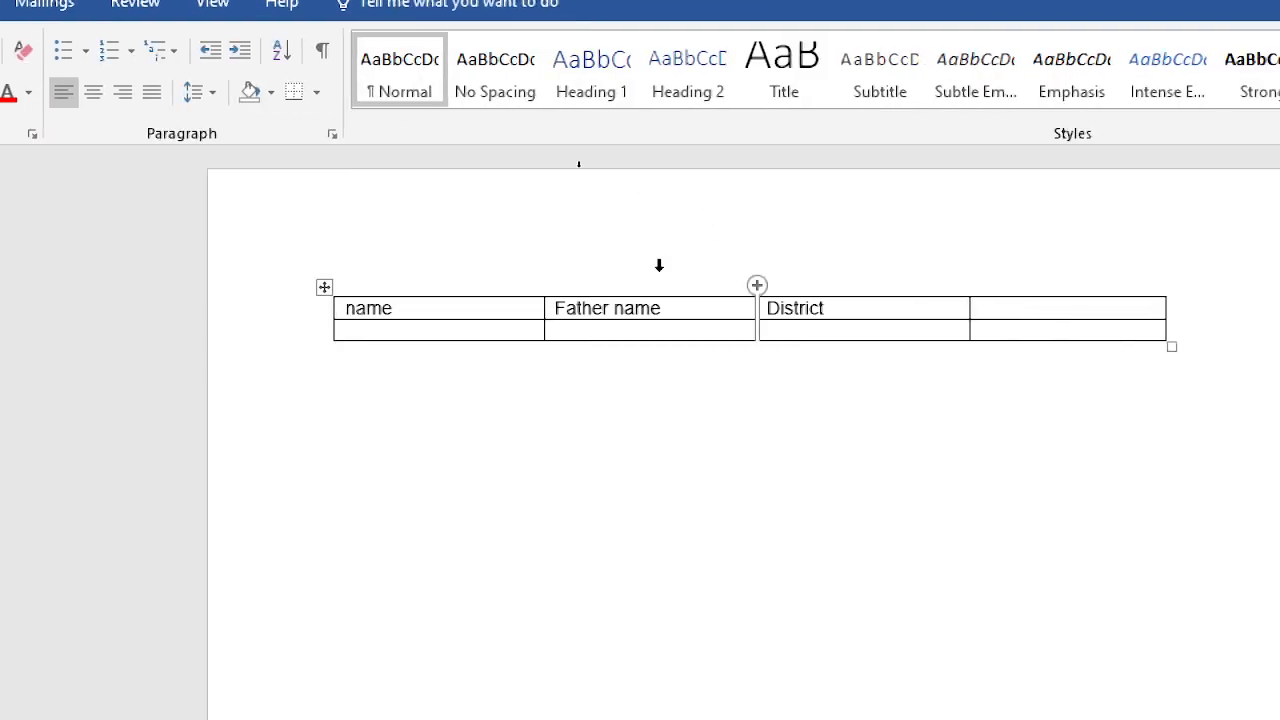
{"action": "left_click", "coordinate": [706, 294]}
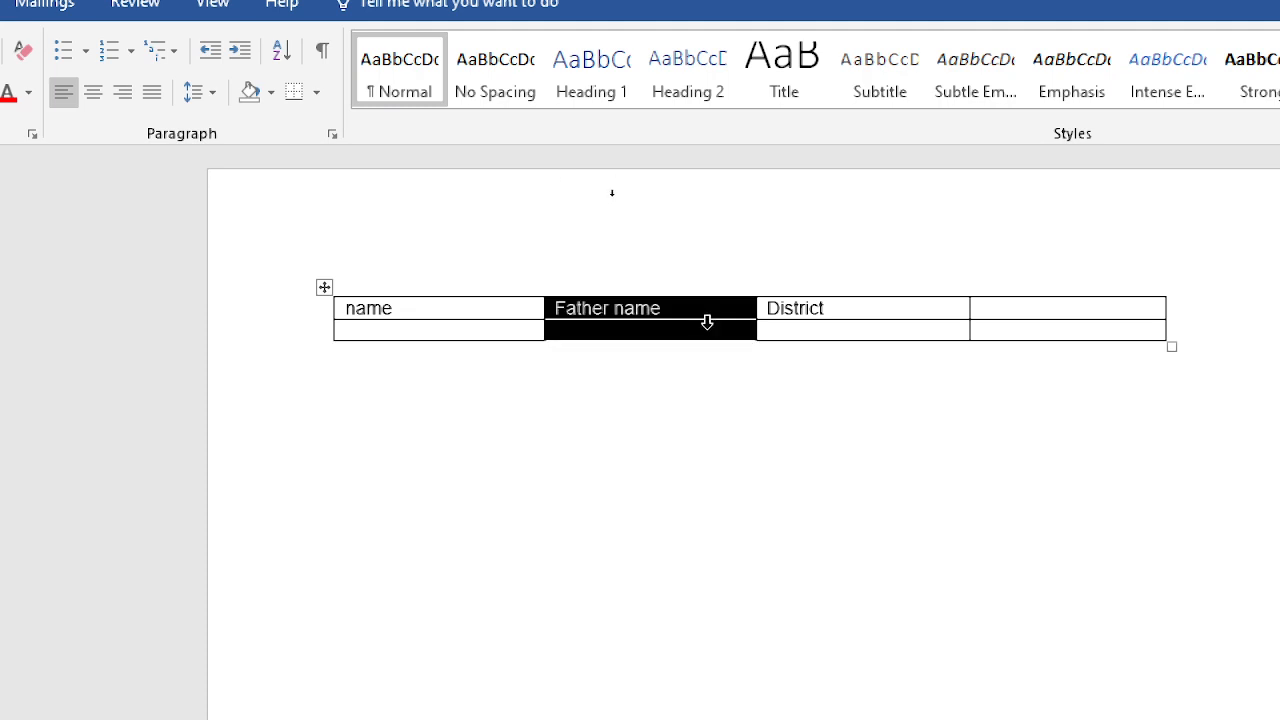
{"action": "right_click", "coordinate": [631, 316]}
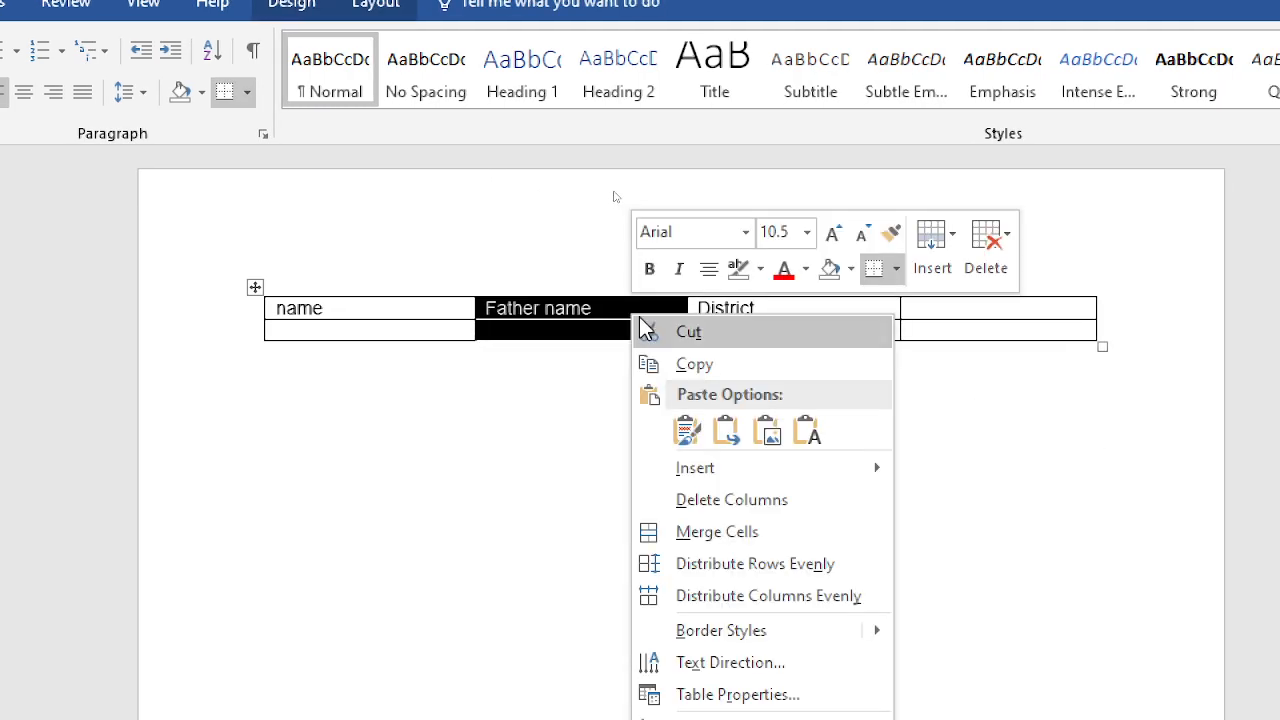
{"action": "left_click", "coordinate": [987, 268]}
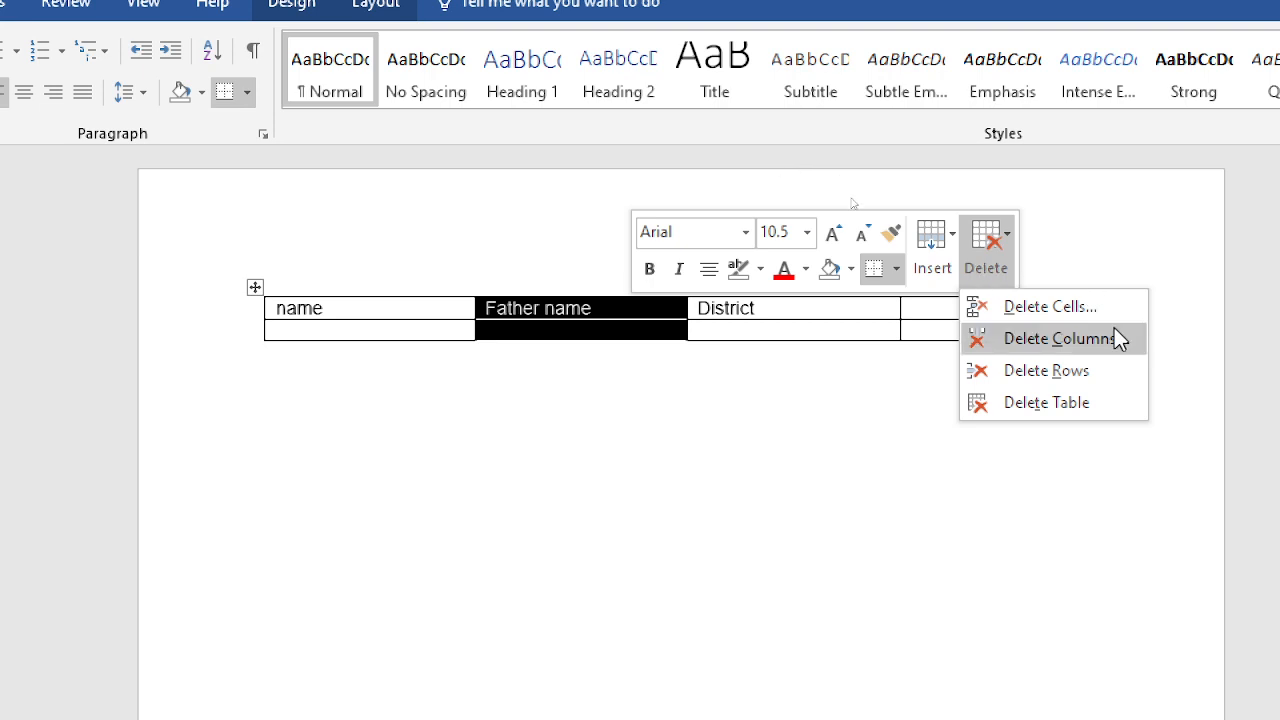
{"action": "left_click", "coordinate": [1117, 360]}
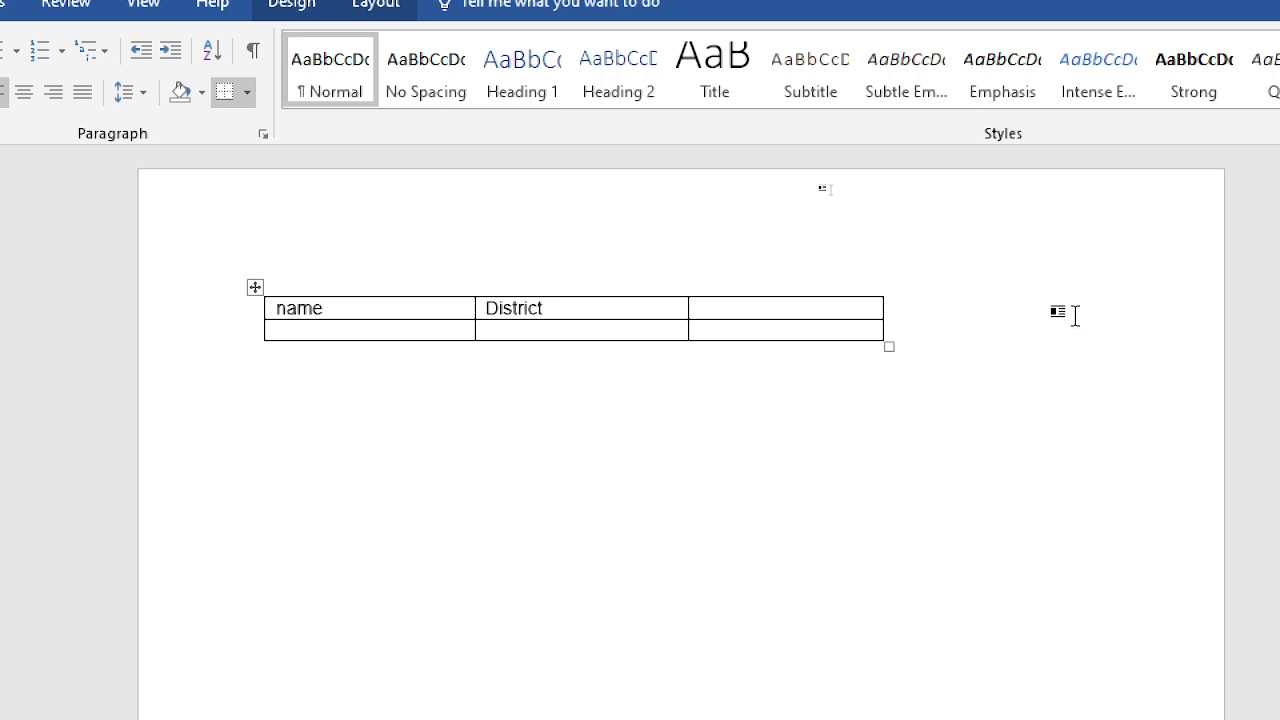
{"action": "key", "text": "ctrl+z"}
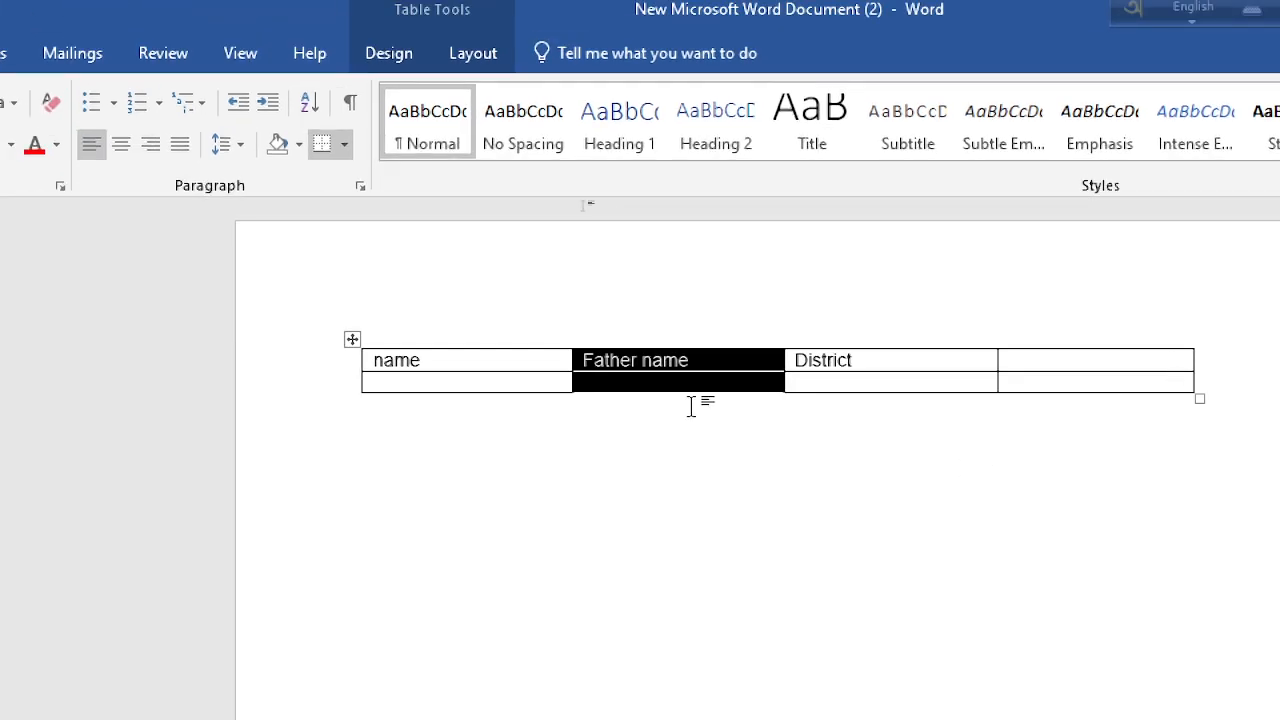
Delete the Father name column together with its empty cell in the second row
{"action": "right_click", "coordinate": [726, 356]}
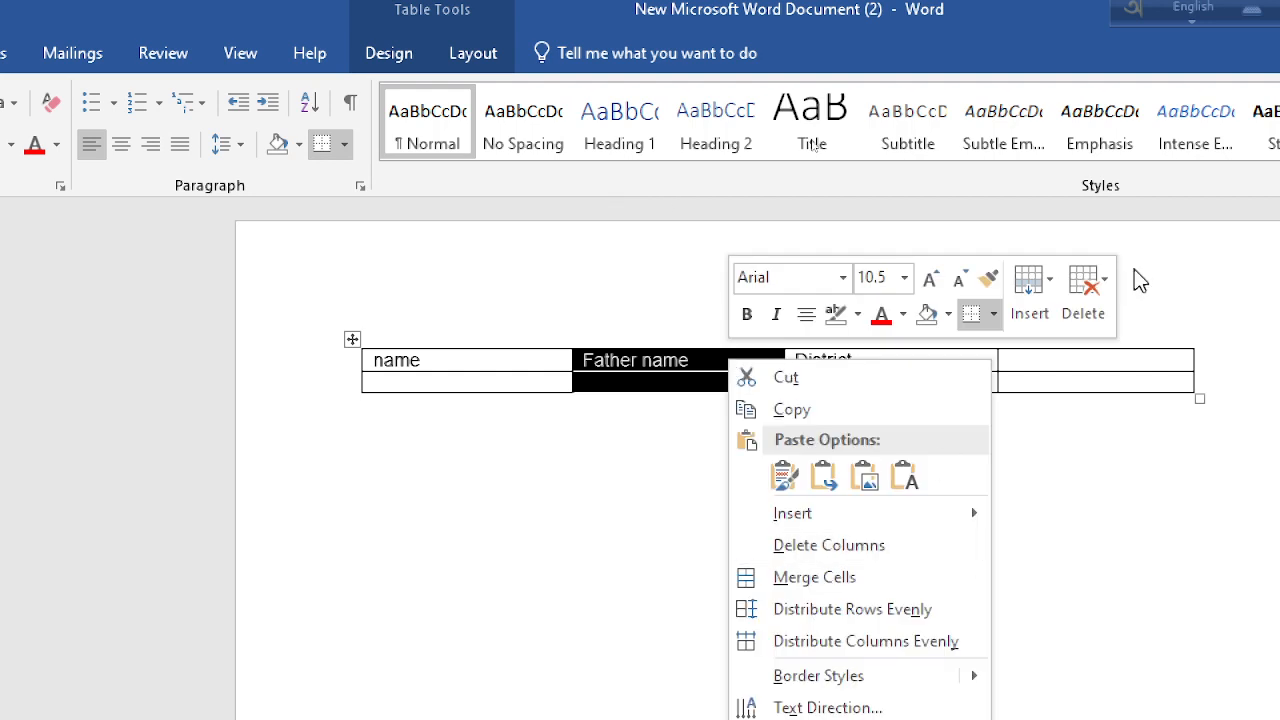
{"action": "left_click", "coordinate": [1088, 300]}
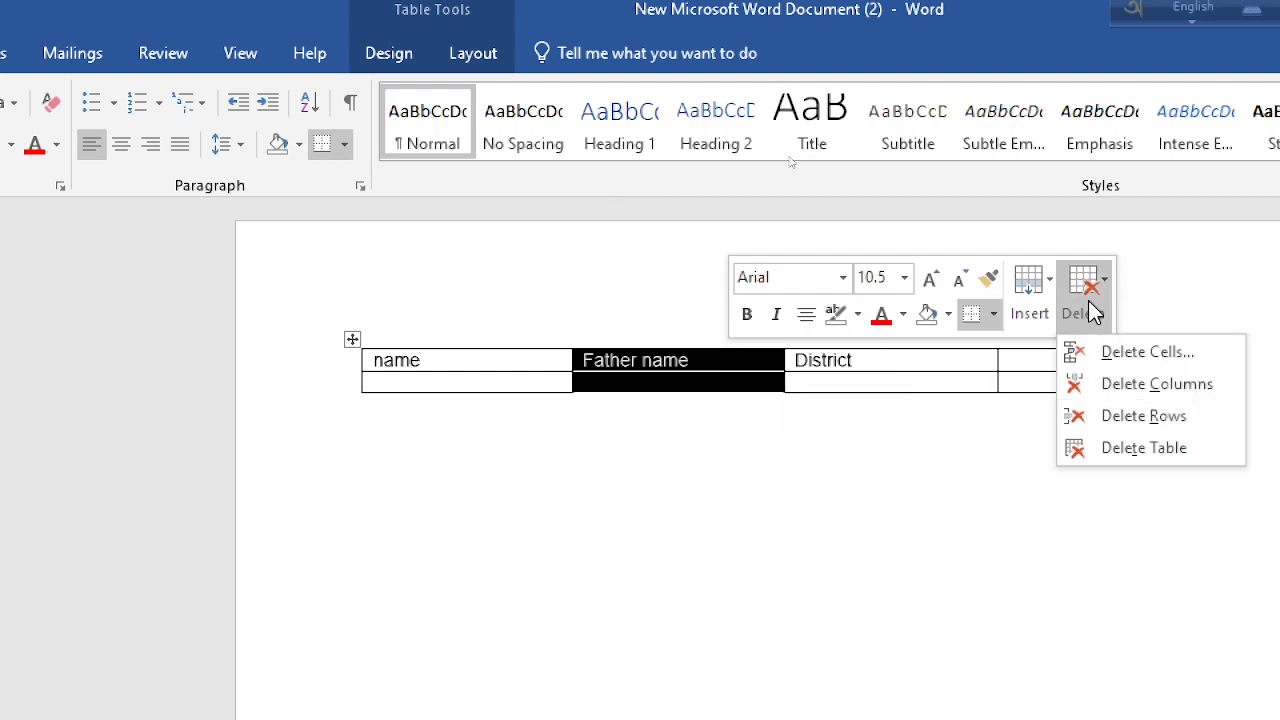
{"action": "left_click", "coordinate": [1190, 397]}
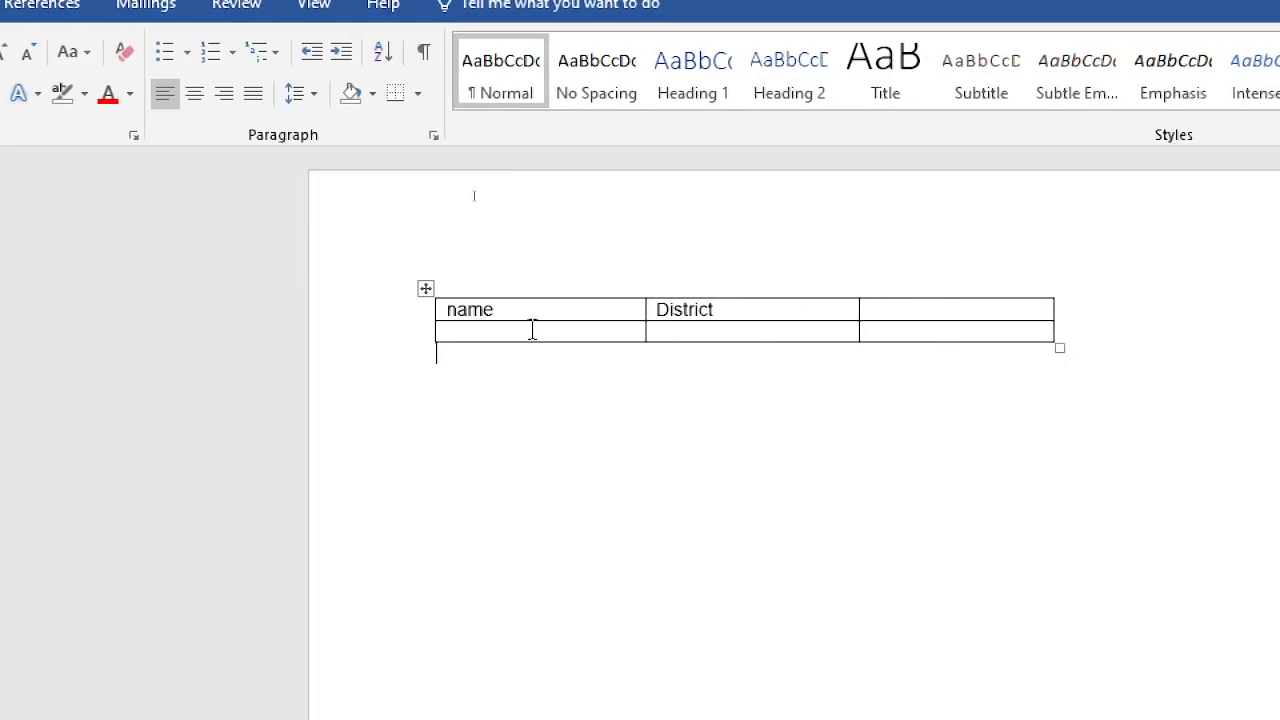
Fill the three cells of the table's second row with 1, 2 and 3
{"action": "left_click", "coordinate": [730, 329]}
{"action": "type", "text": "1"}
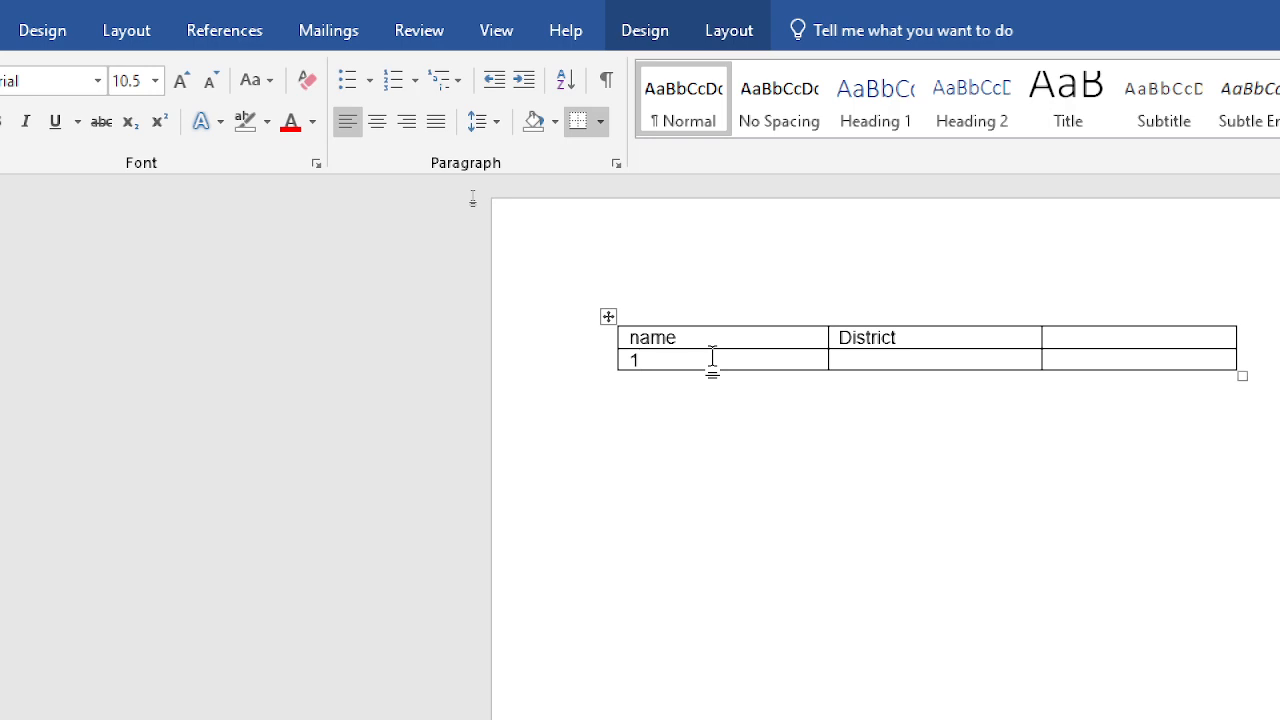
{"action": "key", "text": "Tab"}
{"action": "type", "text": "2"}
{"action": "key", "text": "Tab"}
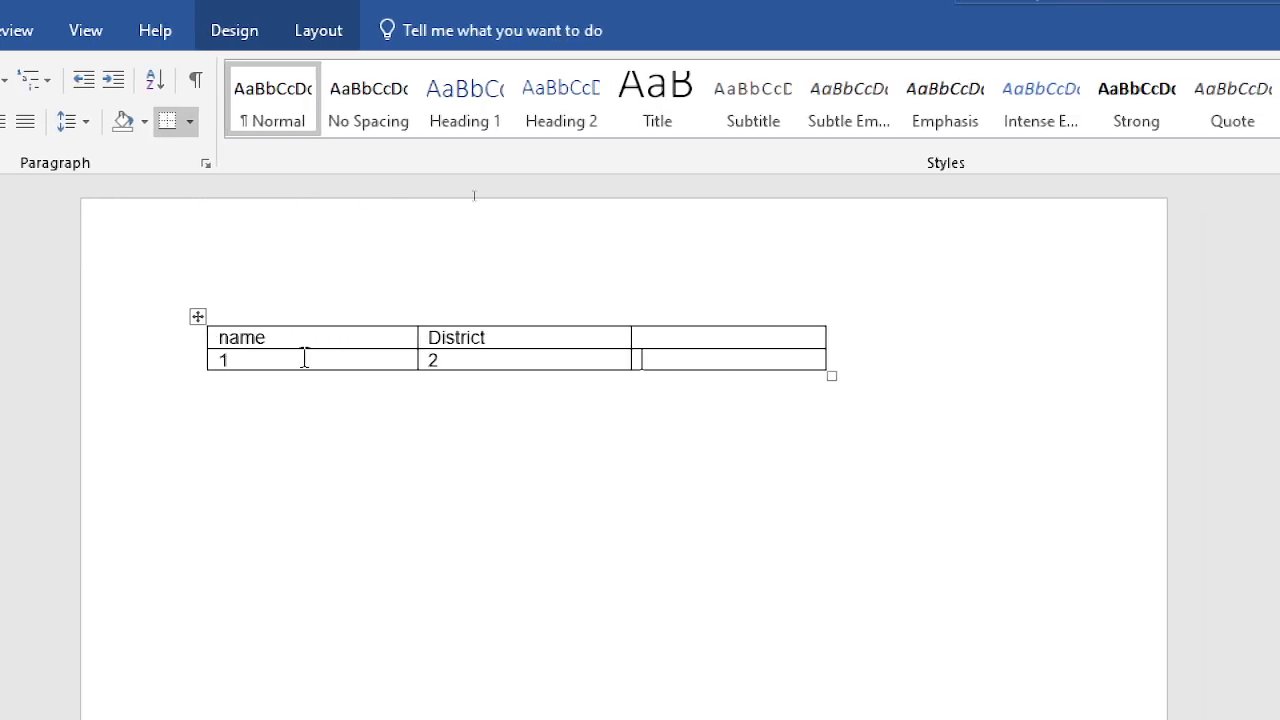
{"action": "type", "text": "3"}
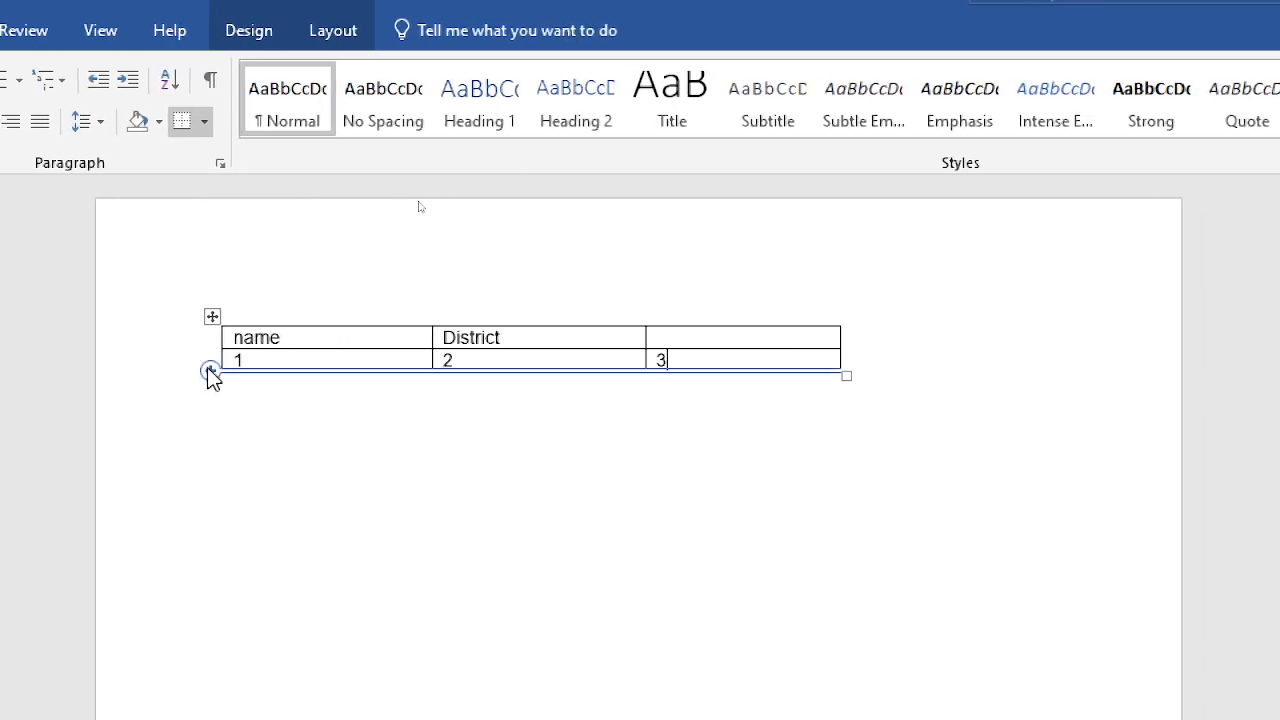
Add a third row beneath the table and fill its cells with 5, 5 and 8
{"action": "left_click", "coordinate": [211, 372]}
{"action": "left_click", "coordinate": [254, 383]}
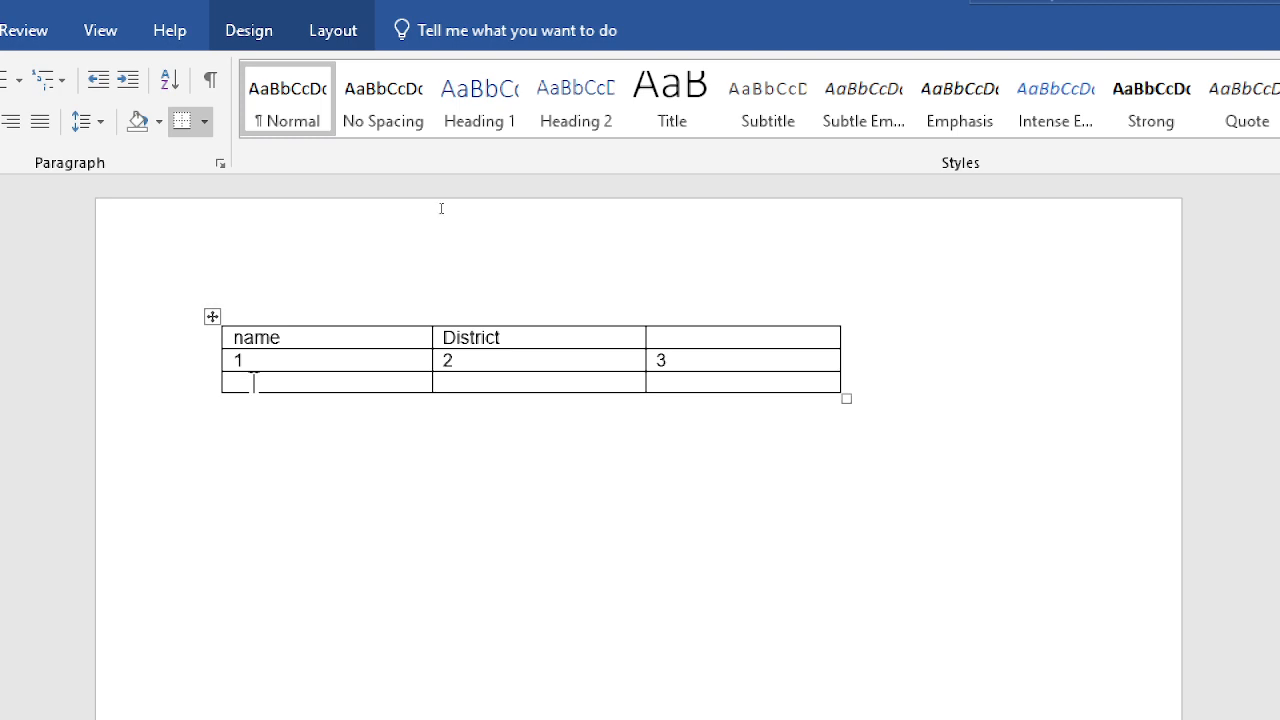
{"action": "type", "text": "5"}
{"action": "key", "text": "Tab"}
{"action": "type", "text": "5"}
{"action": "key", "text": "Tab"}
{"action": "type", "text": "8"}
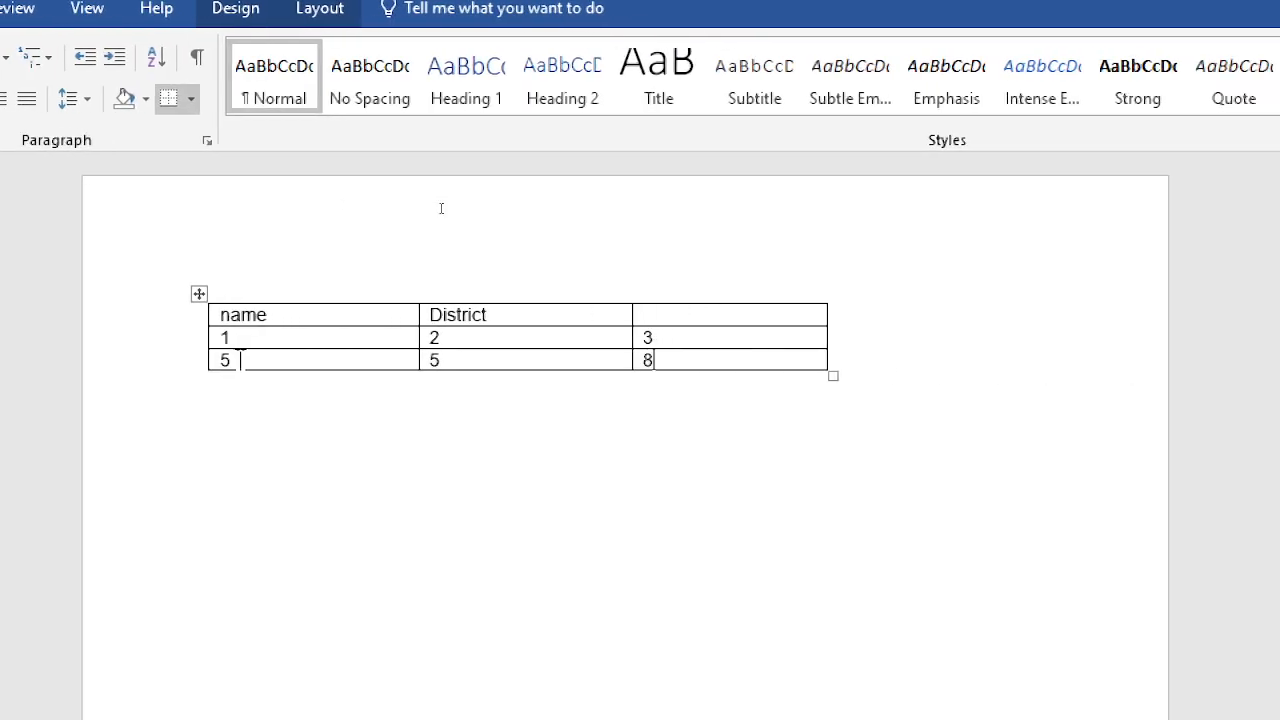
{"action": "left_click", "coordinate": [222, 424]}
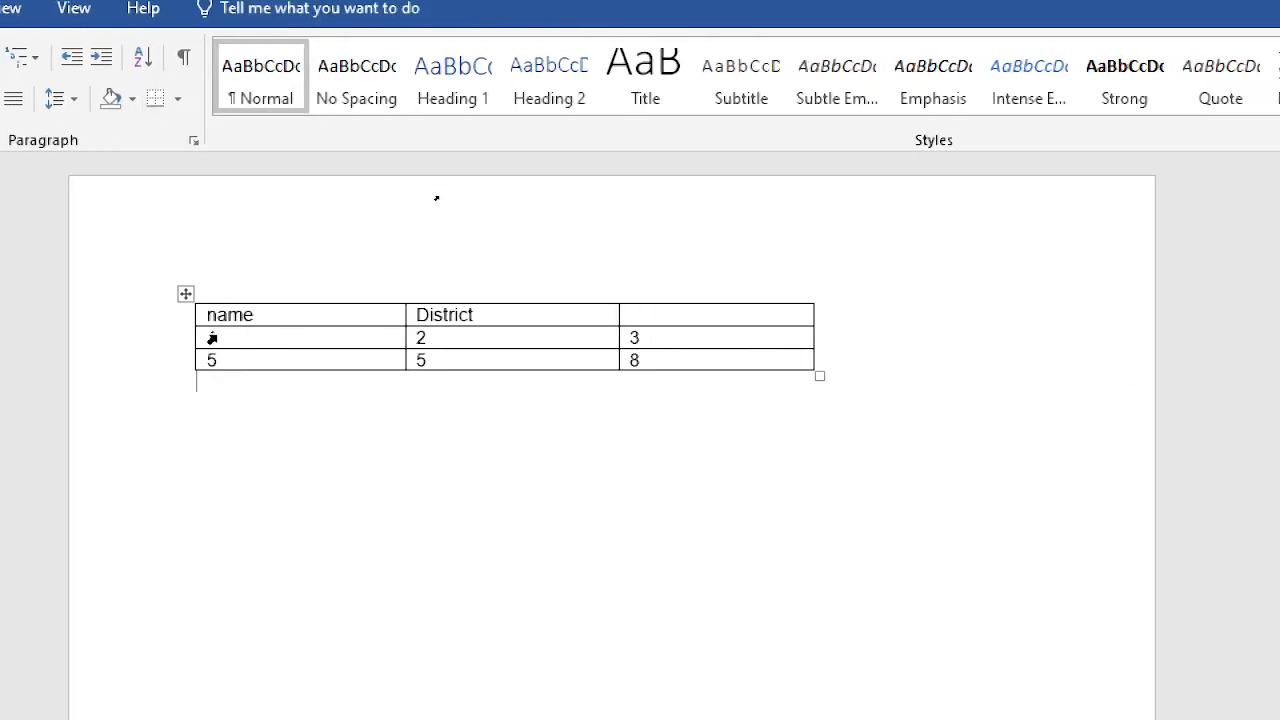
Delete the table row containing 1, 2 and 3
{"action": "left_click_drag", "start_coordinate": [212, 338], "coordinate": [661, 332]}
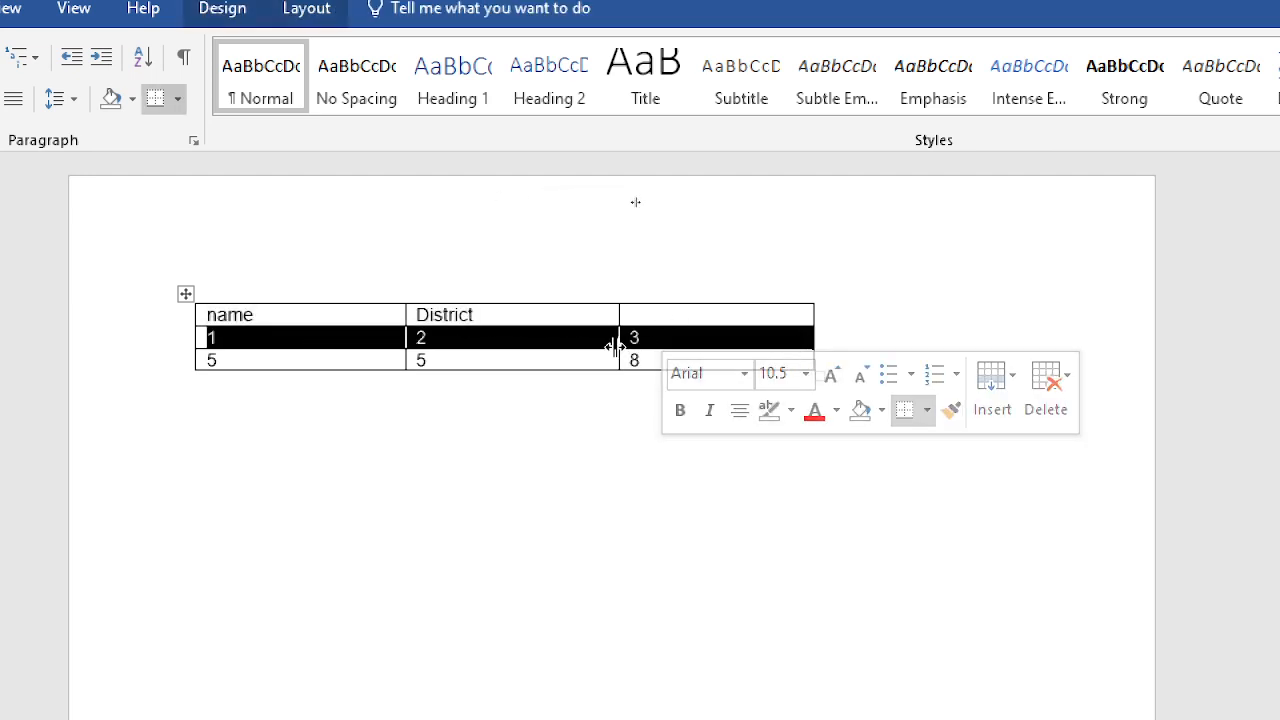
{"action": "left_click", "coordinate": [1052, 412]}
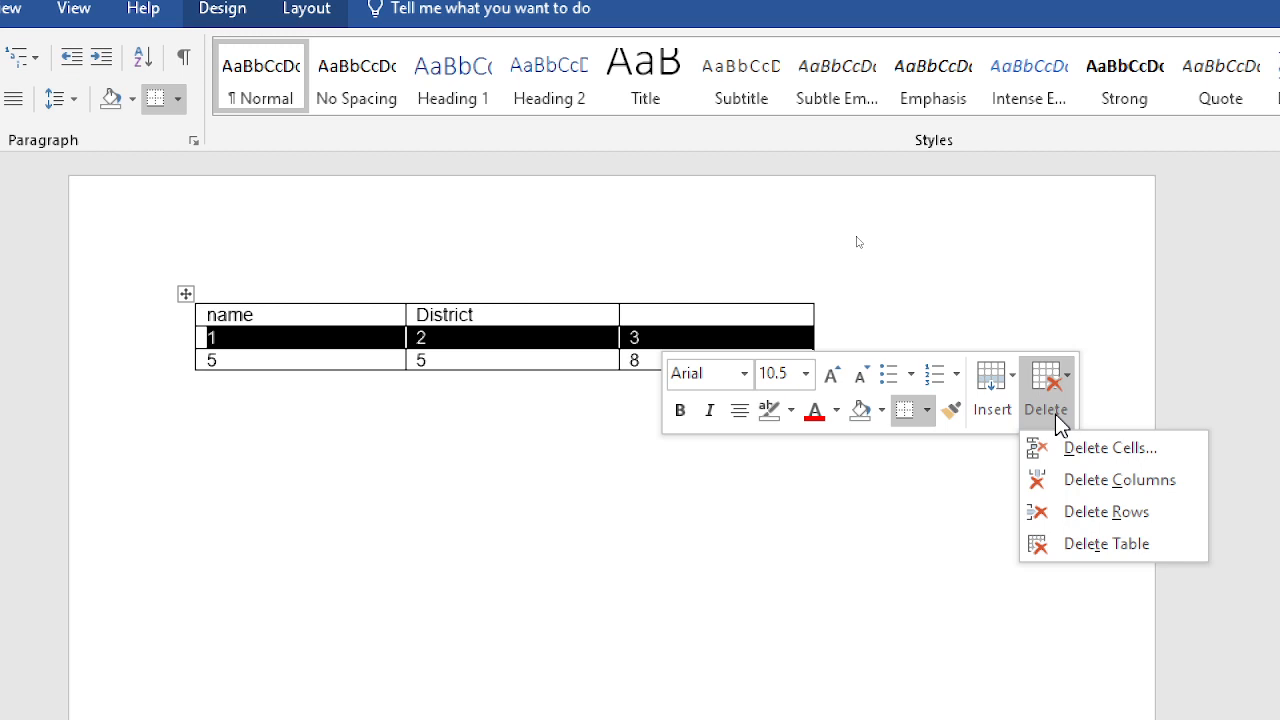
{"action": "left_click", "coordinate": [1101, 512]}
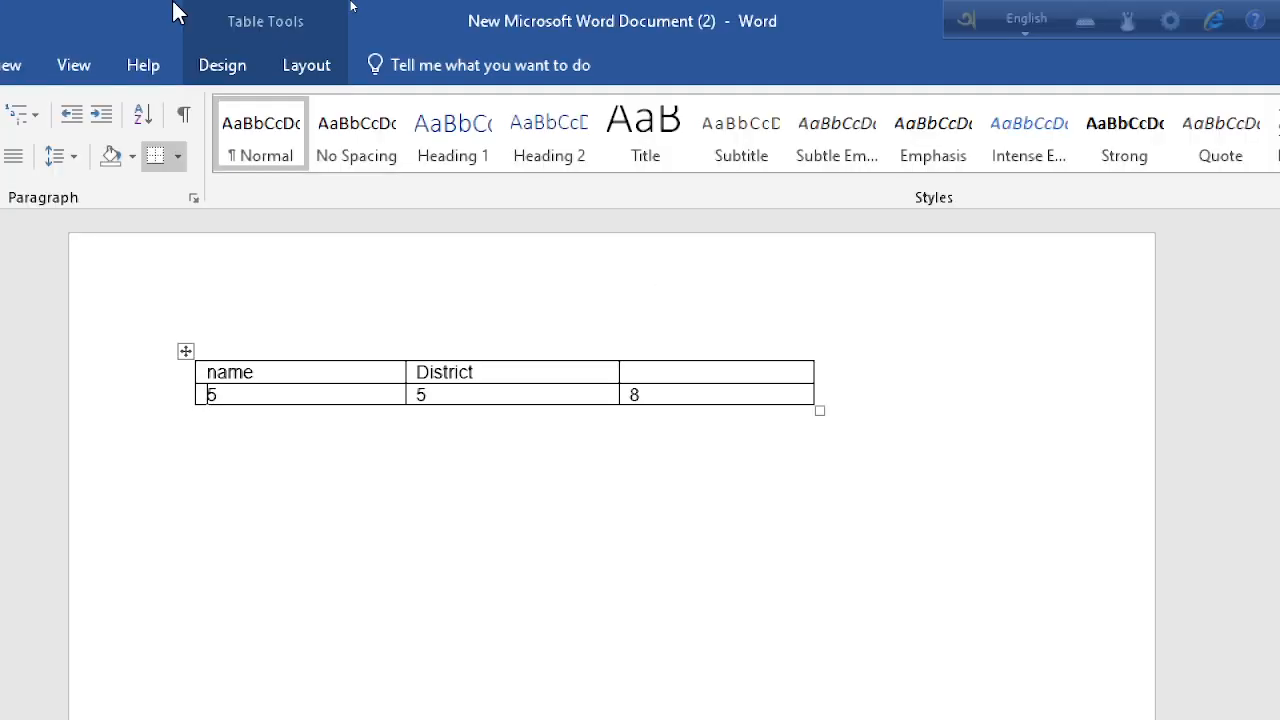
Clear the contents of all the table's cells while keeping the grid
{"action": "left_click", "coordinate": [70, 62]}
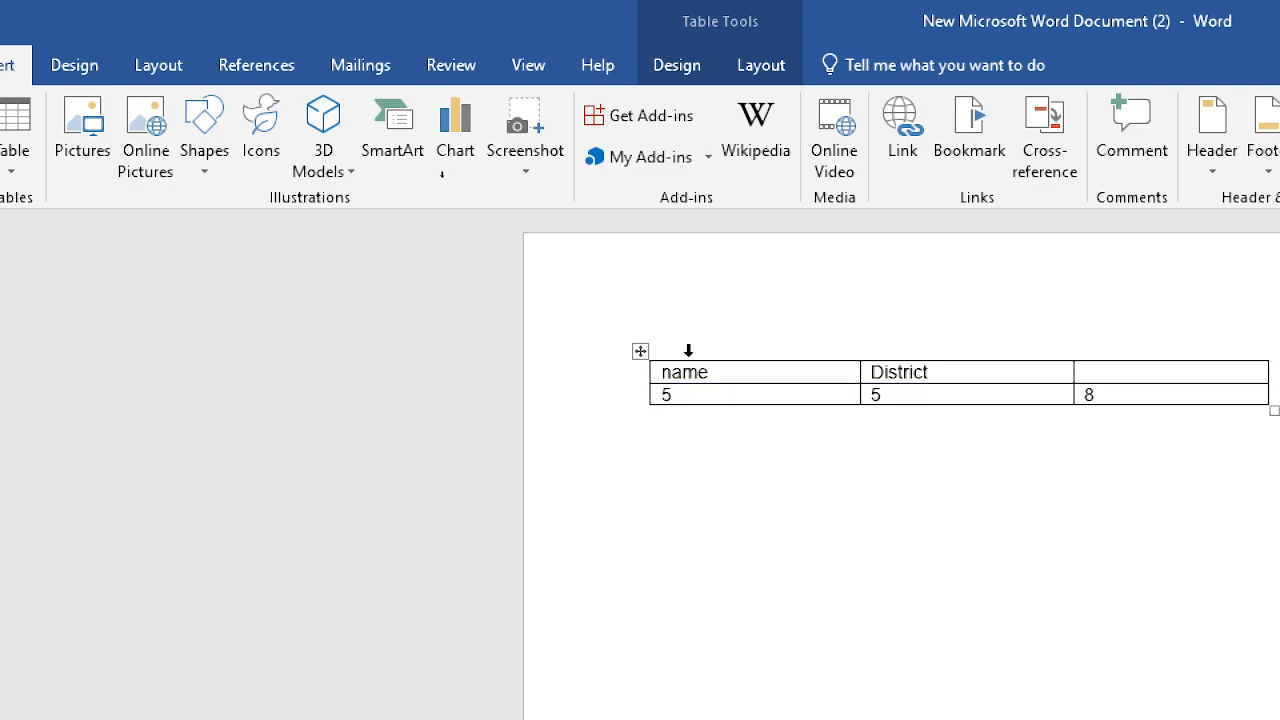
{"action": "left_click", "coordinate": [640, 351]}
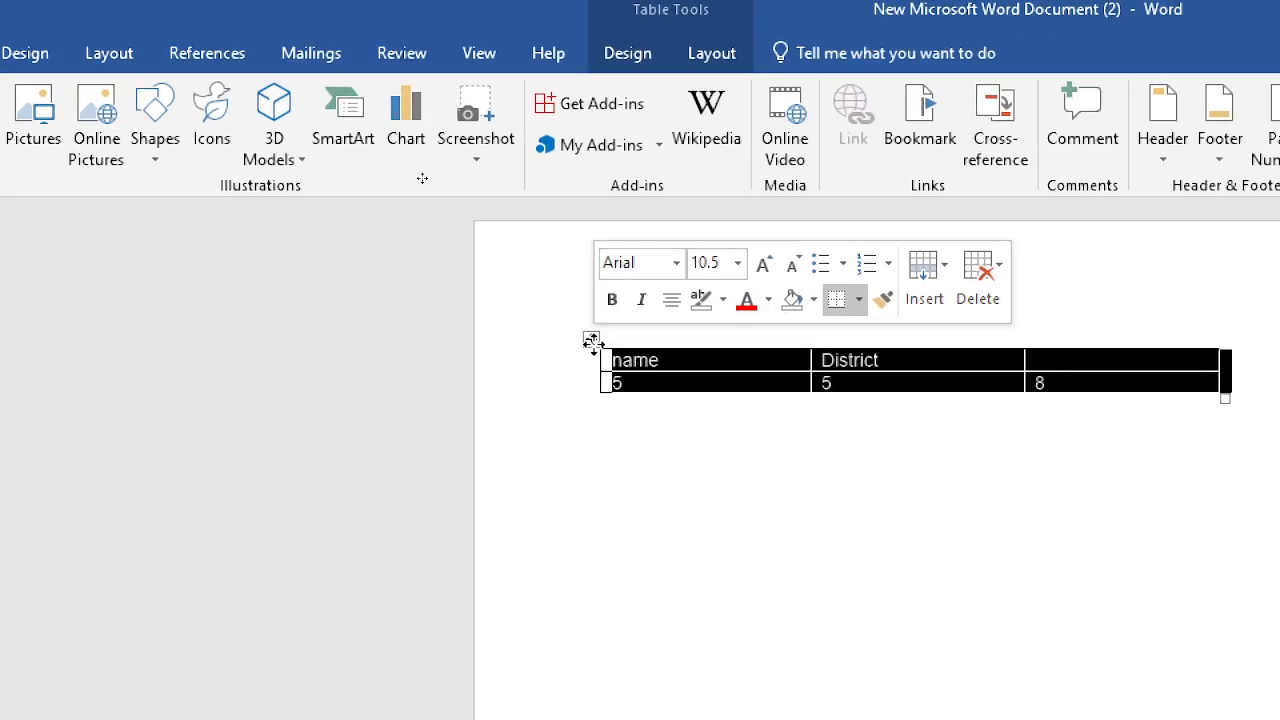
{"action": "key", "text": "Delete"}
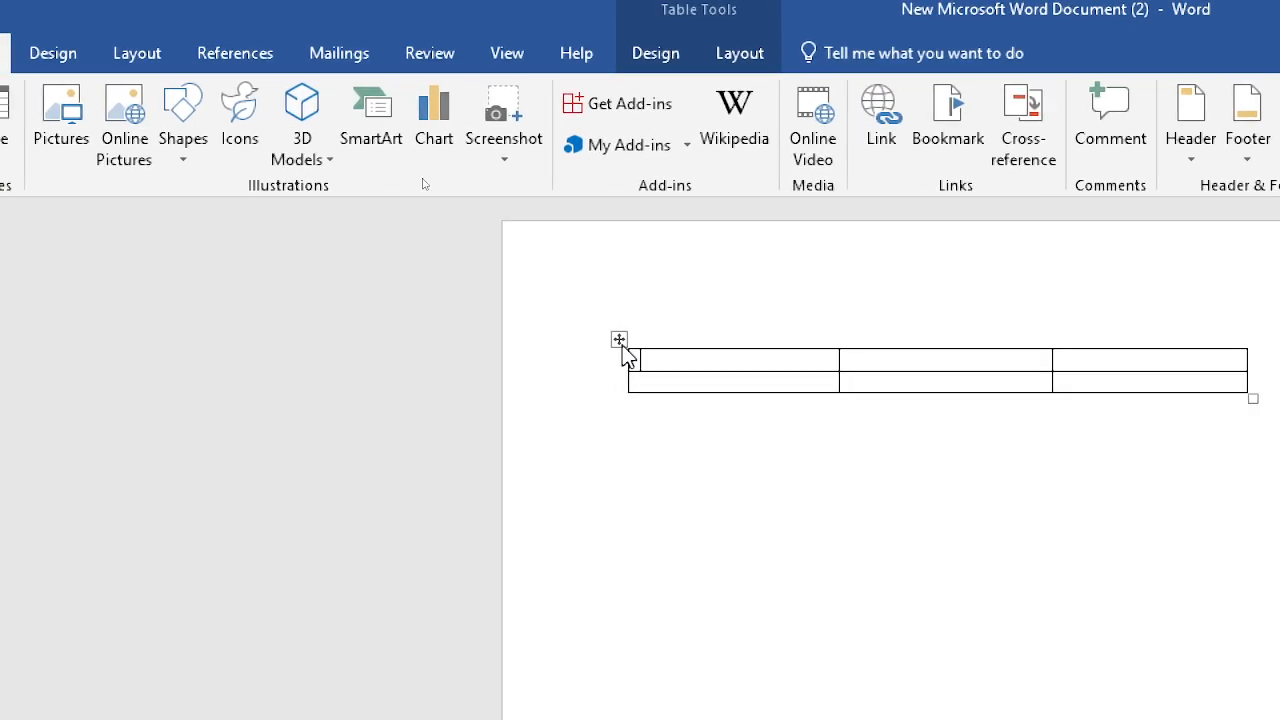
Delete the entire emptied table from the page
{"action": "left_click", "coordinate": [620, 342]}
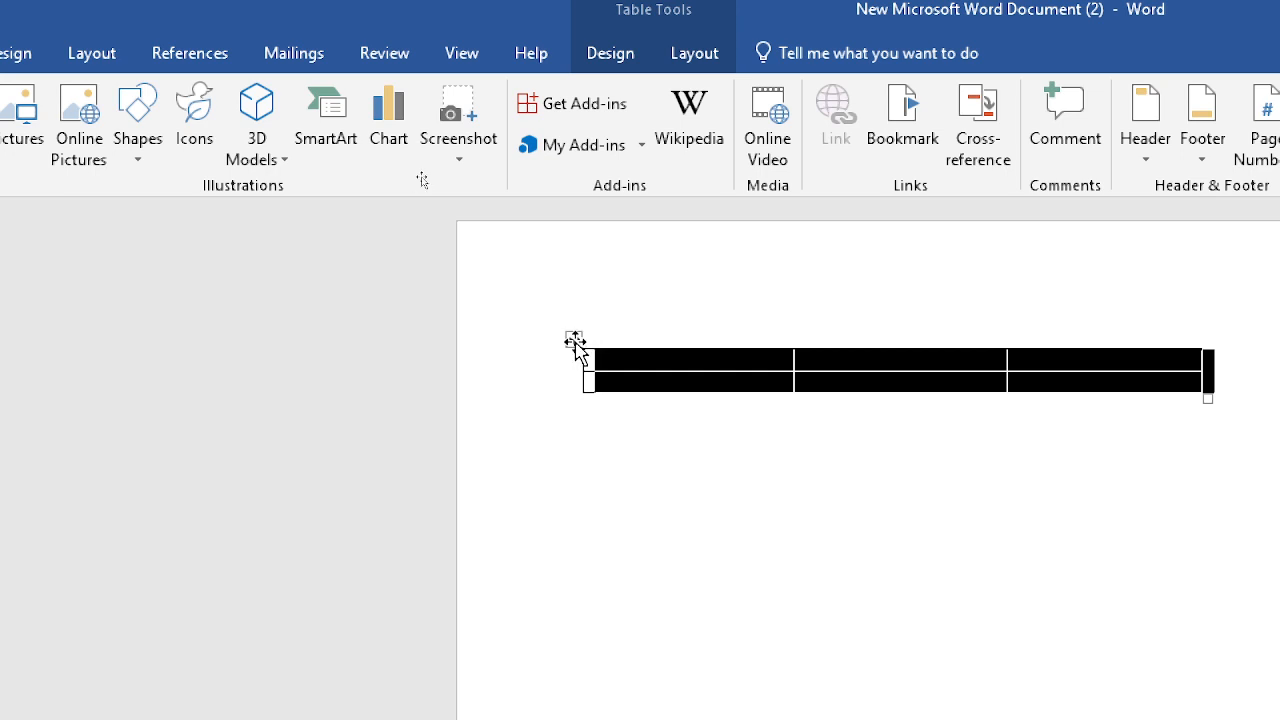
{"action": "right_click", "coordinate": [573, 343]}
{"action": "left_click", "coordinate": [938, 290]}
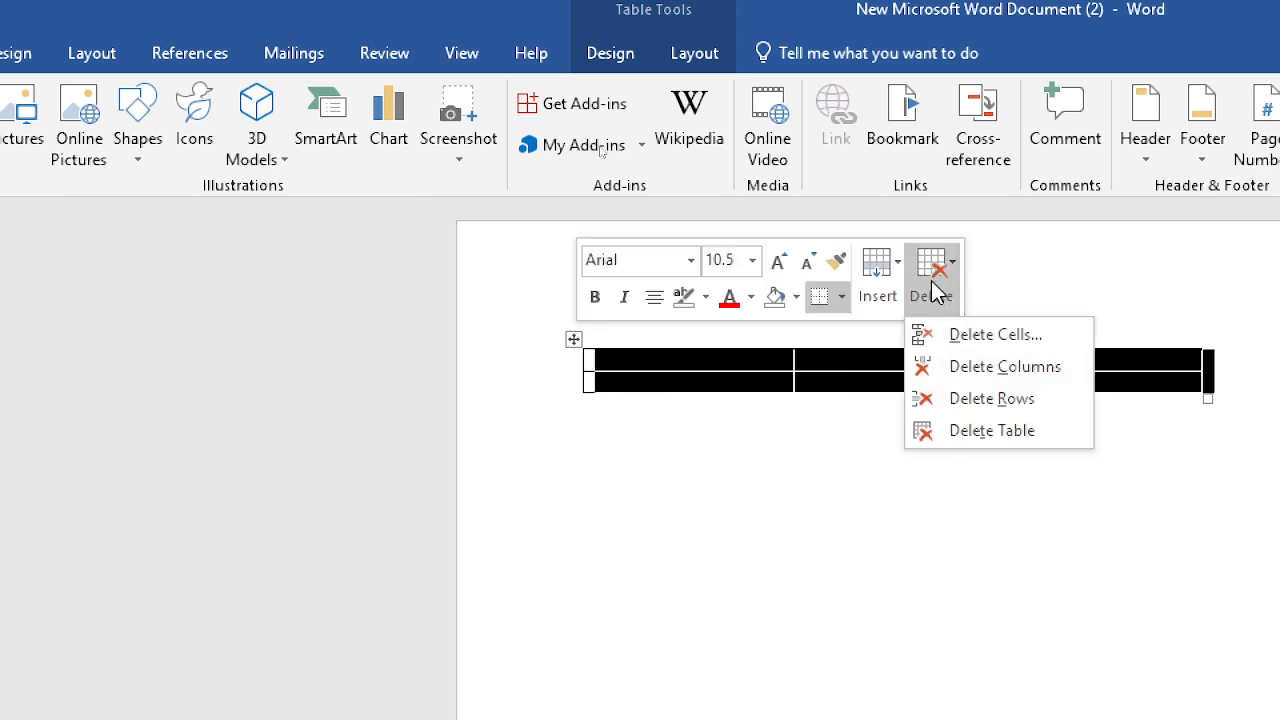
{"action": "left_click", "coordinate": [985, 430]}
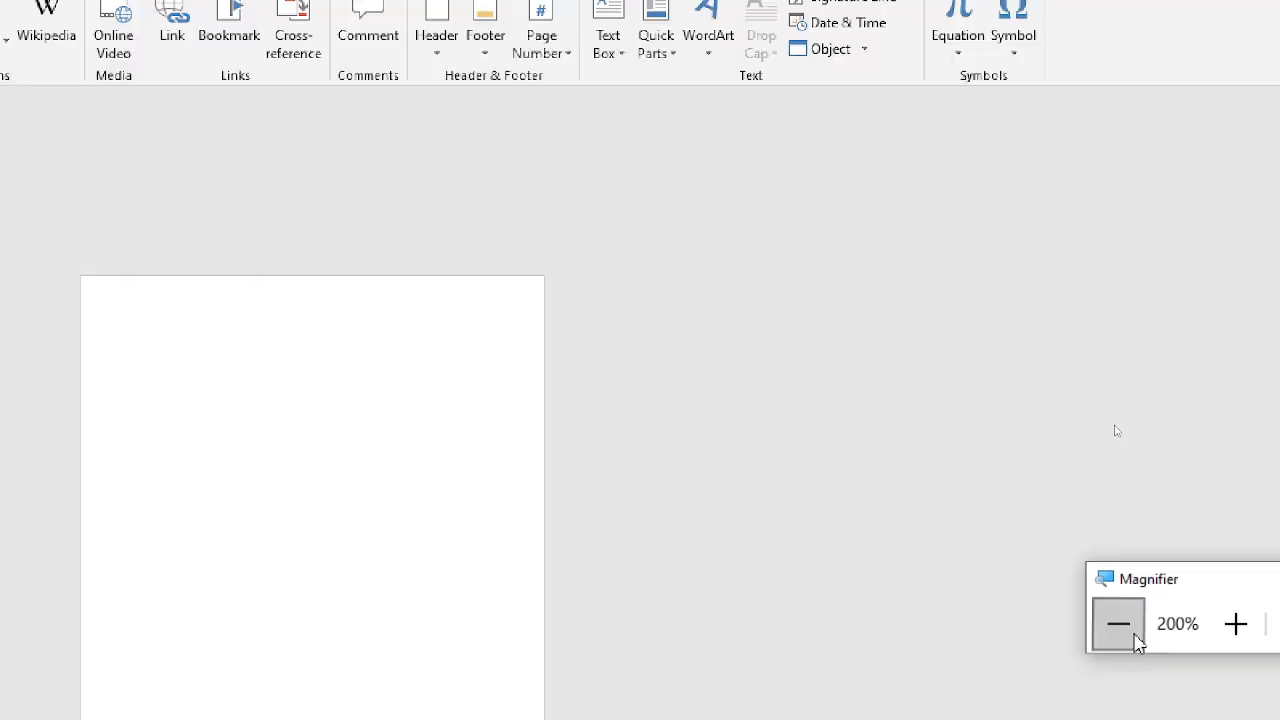
Reduce the screen magnification to 100% and place the cursor at the start of the blank page
{"action": "left_click", "coordinate": [1116, 621]}
{"action": "scroll", "coordinate": [631, 271], "scroll_direction": "up", "scroll_amount": 6}
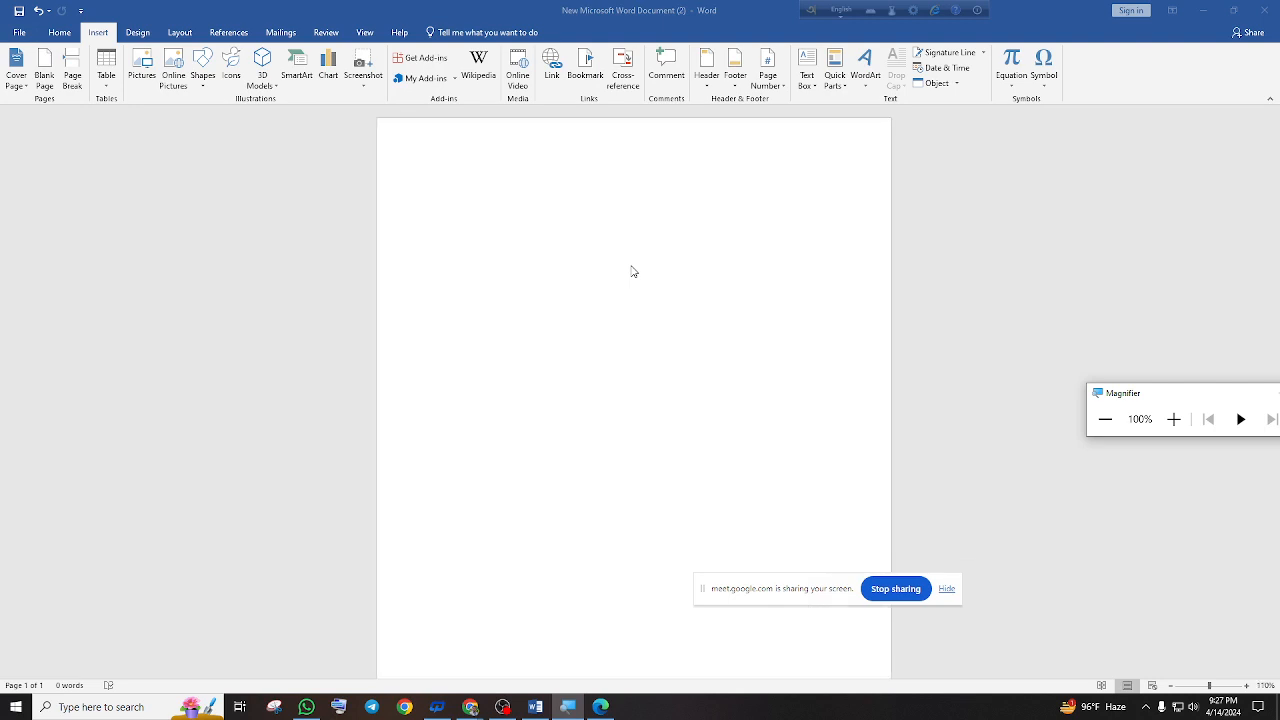
{"action": "left_click", "coordinate": [446, 233]}
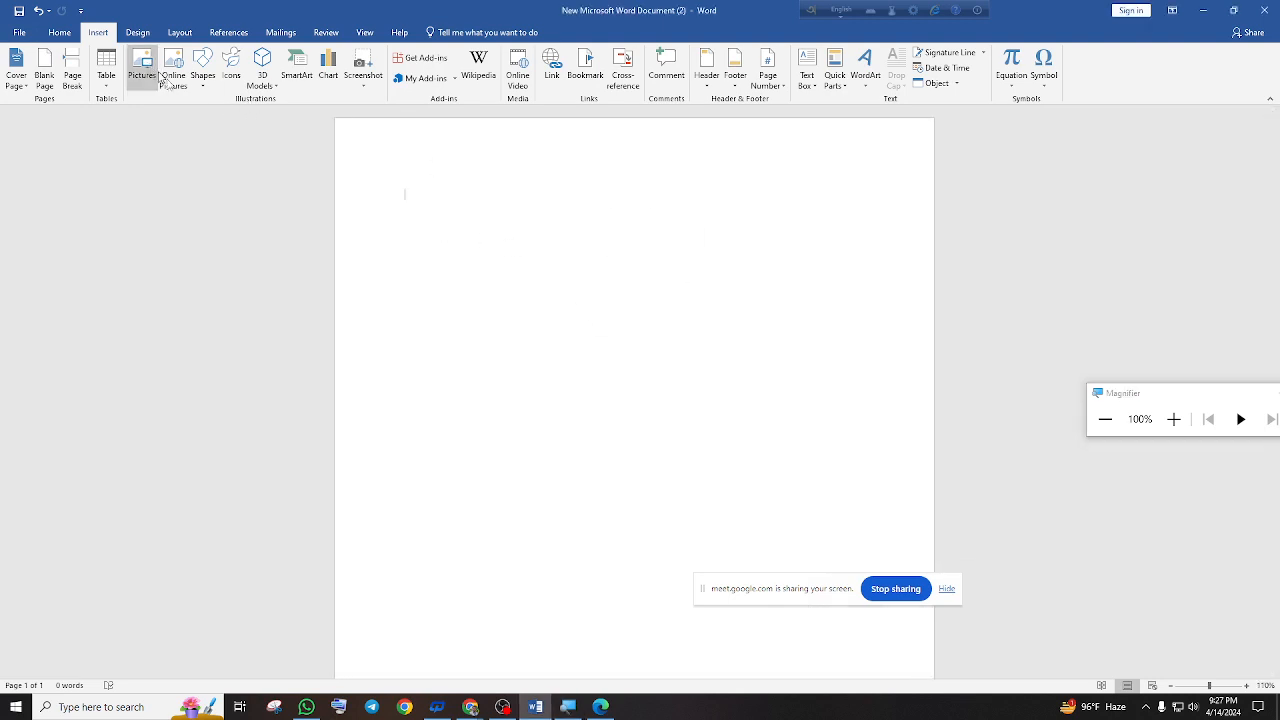
Magnify the screen and draw a single-cell table about 4.03" wide at the start of the page with Draw Table
{"action": "left_click", "coordinate": [112, 90]}
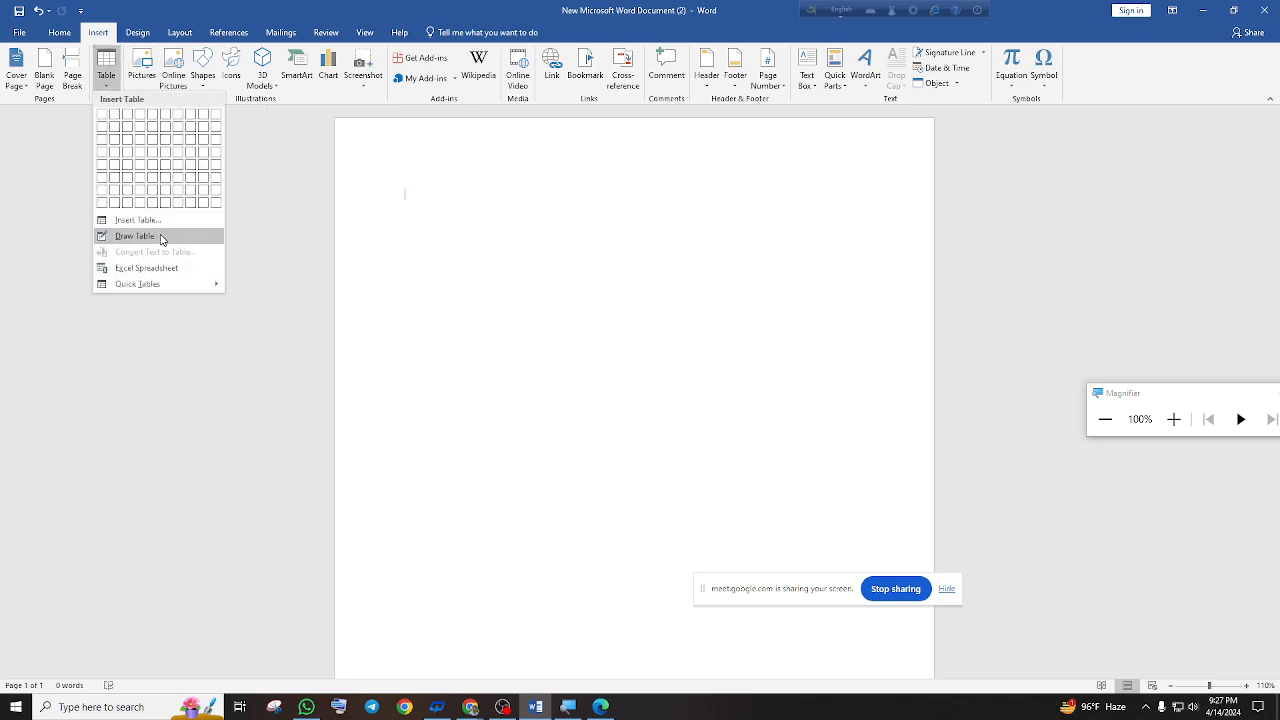
{"action": "left_click", "coordinate": [1174, 419]}
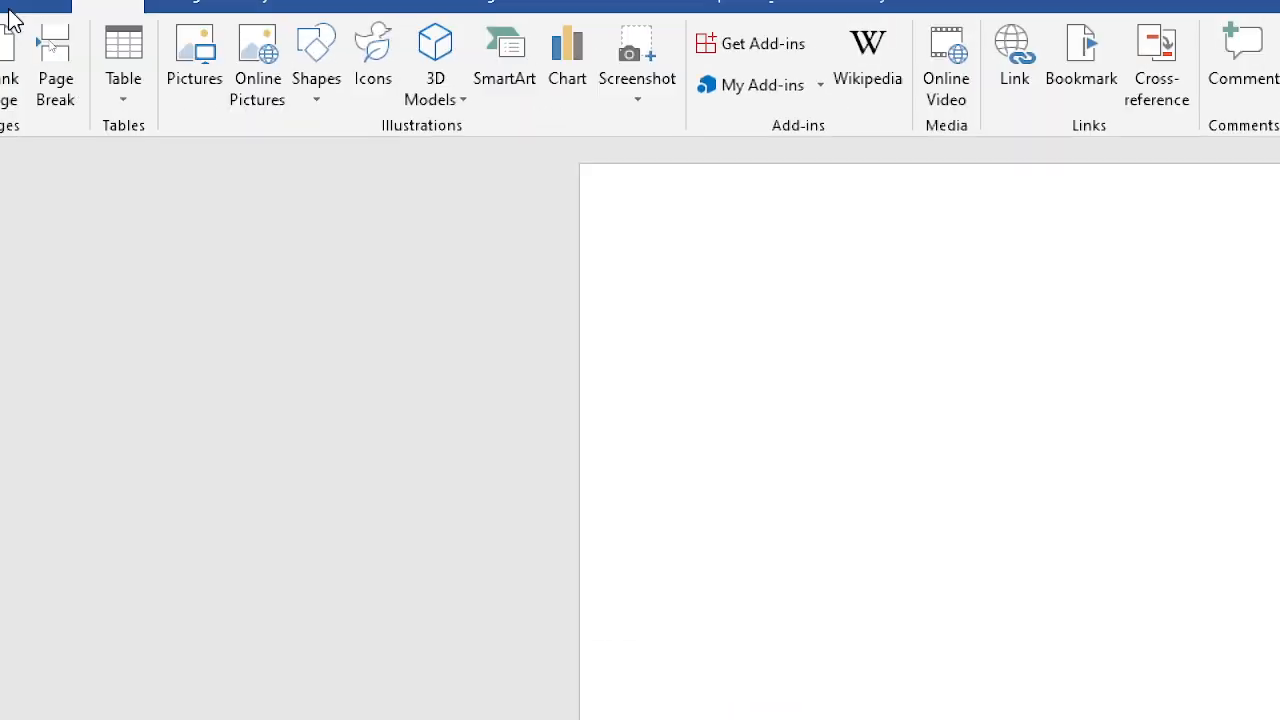
{"action": "left_click", "coordinate": [129, 103]}
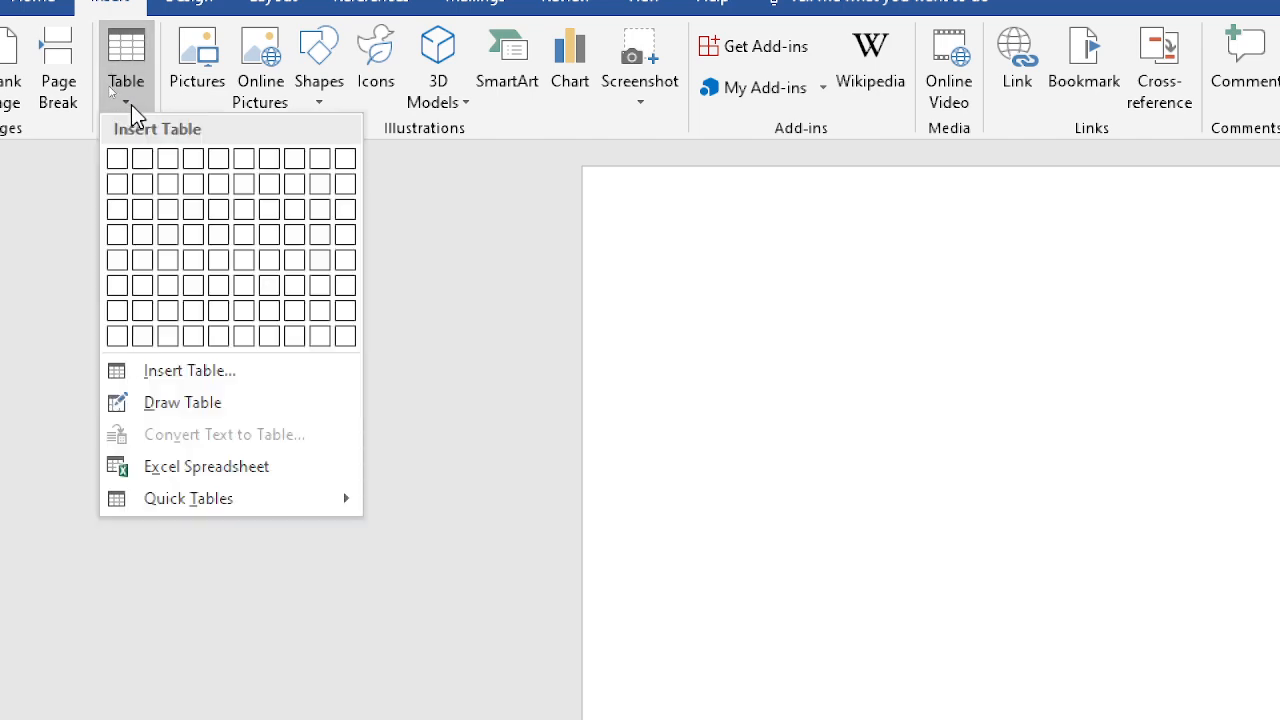
{"action": "left_click", "coordinate": [200, 405]}
{"action": "left_click_drag", "start_coordinate": [789, 291], "coordinate": [1180, 302]}
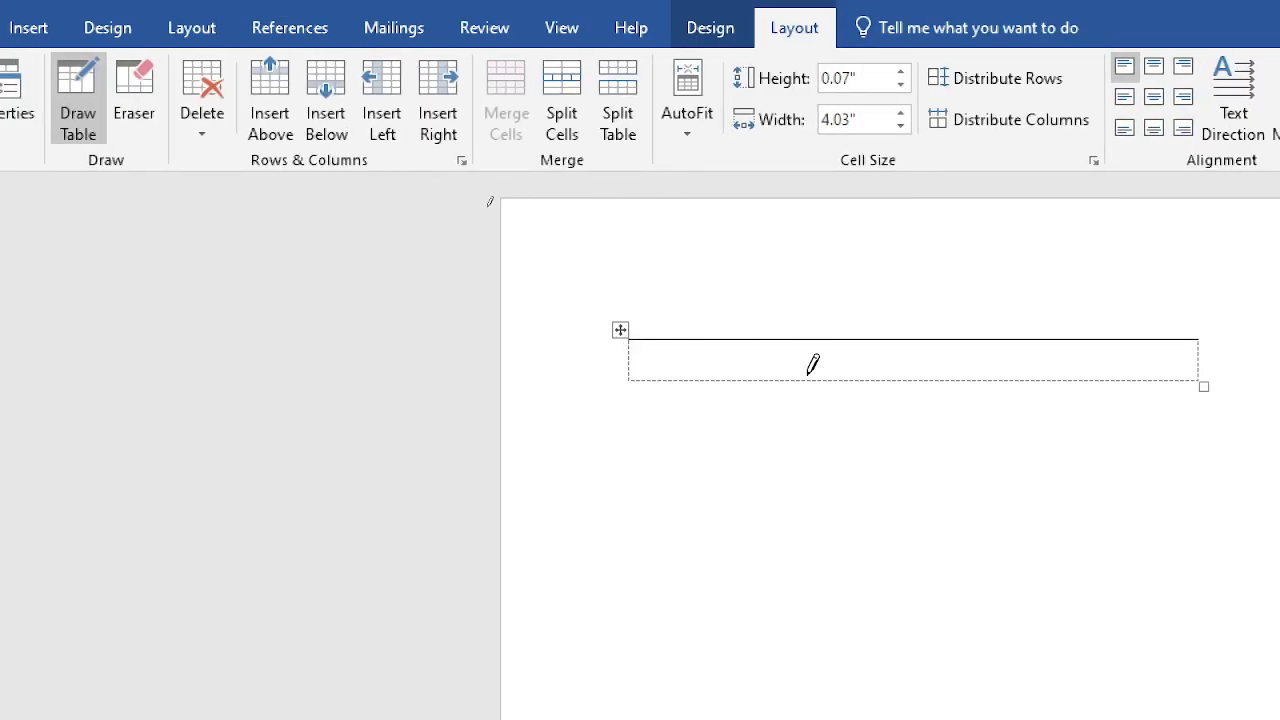
Draw three vertical lines and one horizontal line in the table to divide it into four columns and two rows
{"action": "left_click_drag", "start_coordinate": [808, 345], "coordinate": [858, 374]}
{"action": "left_click_drag", "start_coordinate": [1072, 336], "coordinate": [1070, 392]}
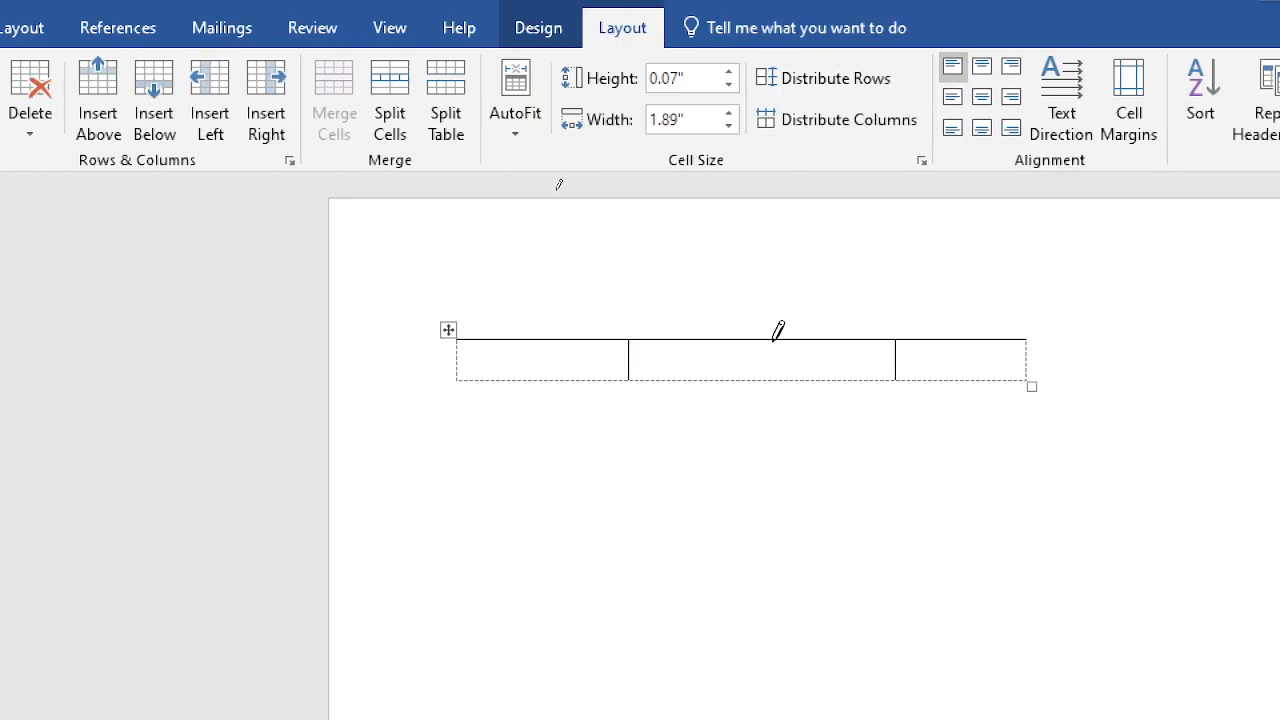
{"action": "left_click_drag", "start_coordinate": [773, 340], "coordinate": [775, 386]}
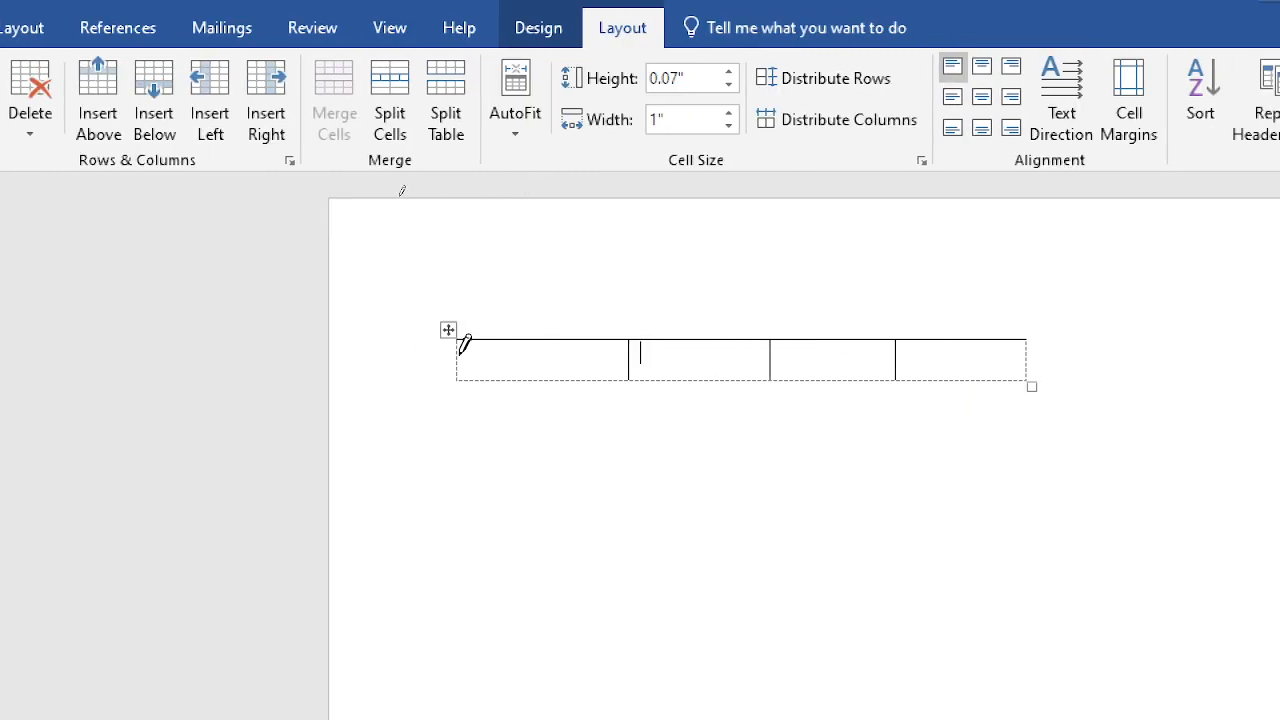
{"action": "left_click_drag", "start_coordinate": [463, 344], "coordinate": [995, 352]}
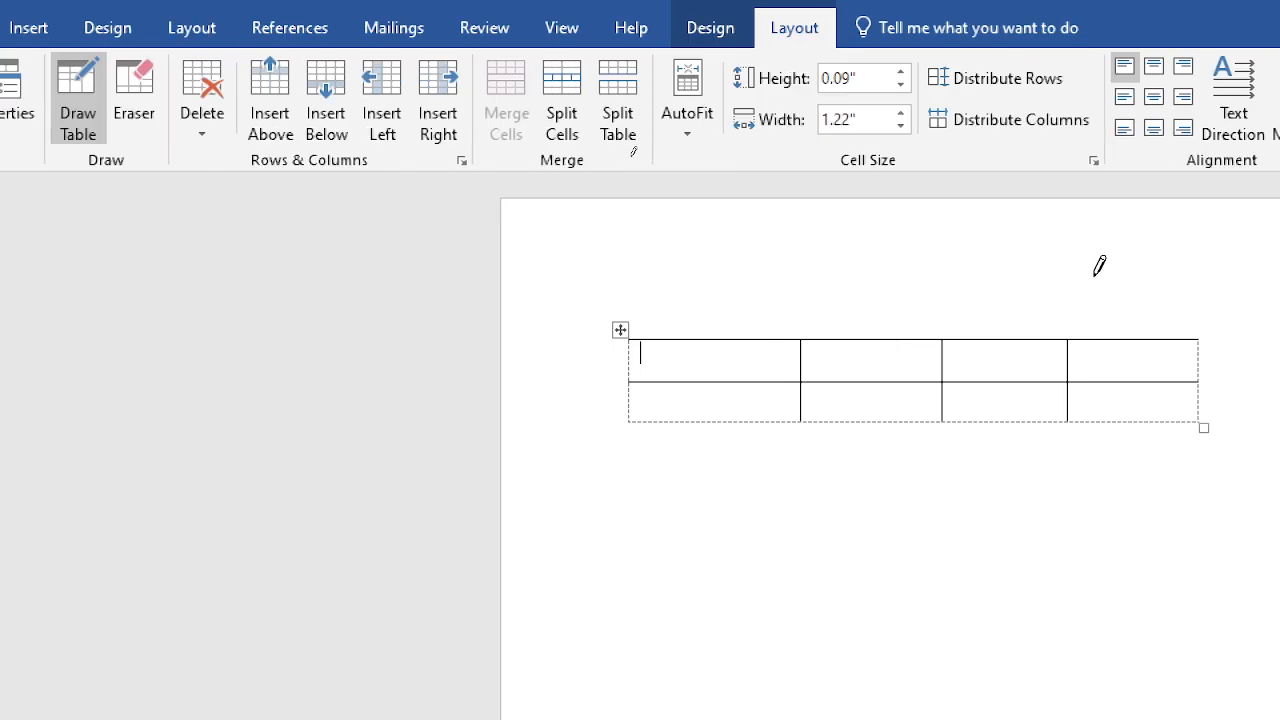
{"action": "double_click", "coordinate": [1097, 268]}
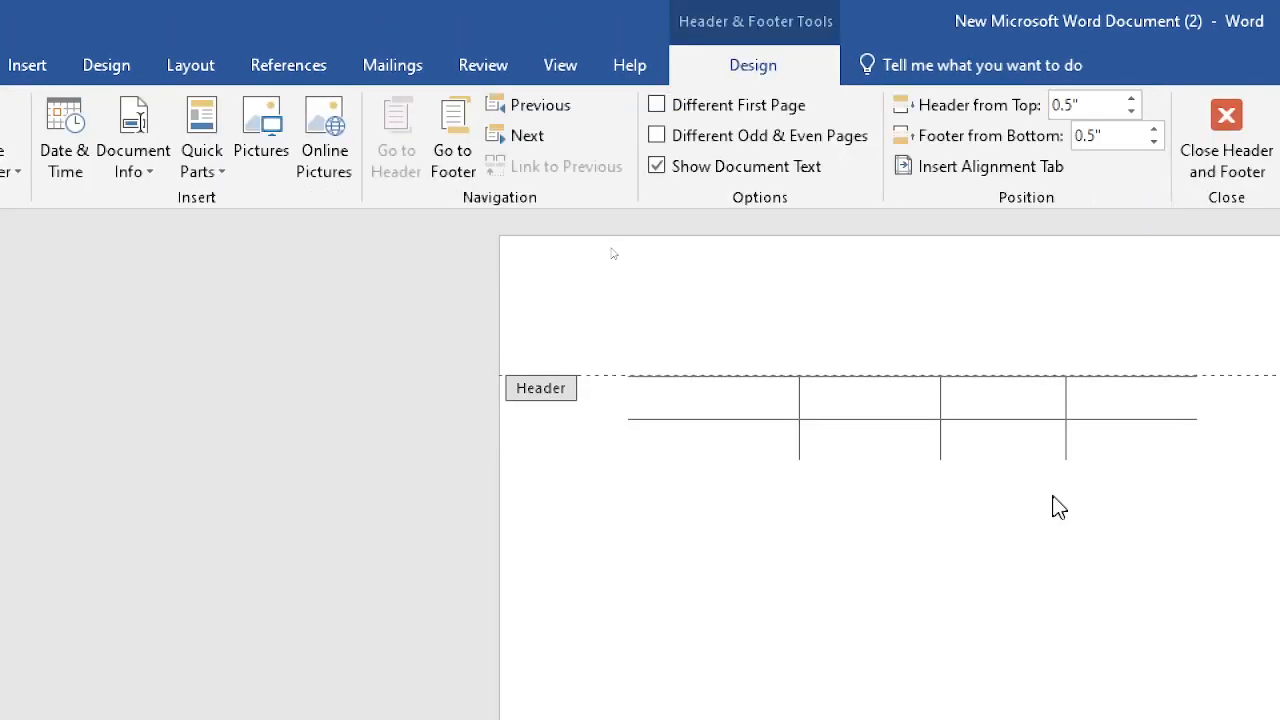
Return from the header to the document body and undo the hand-drawn table until the page is blank
{"action": "triple_click", "coordinate": [1053, 497]}
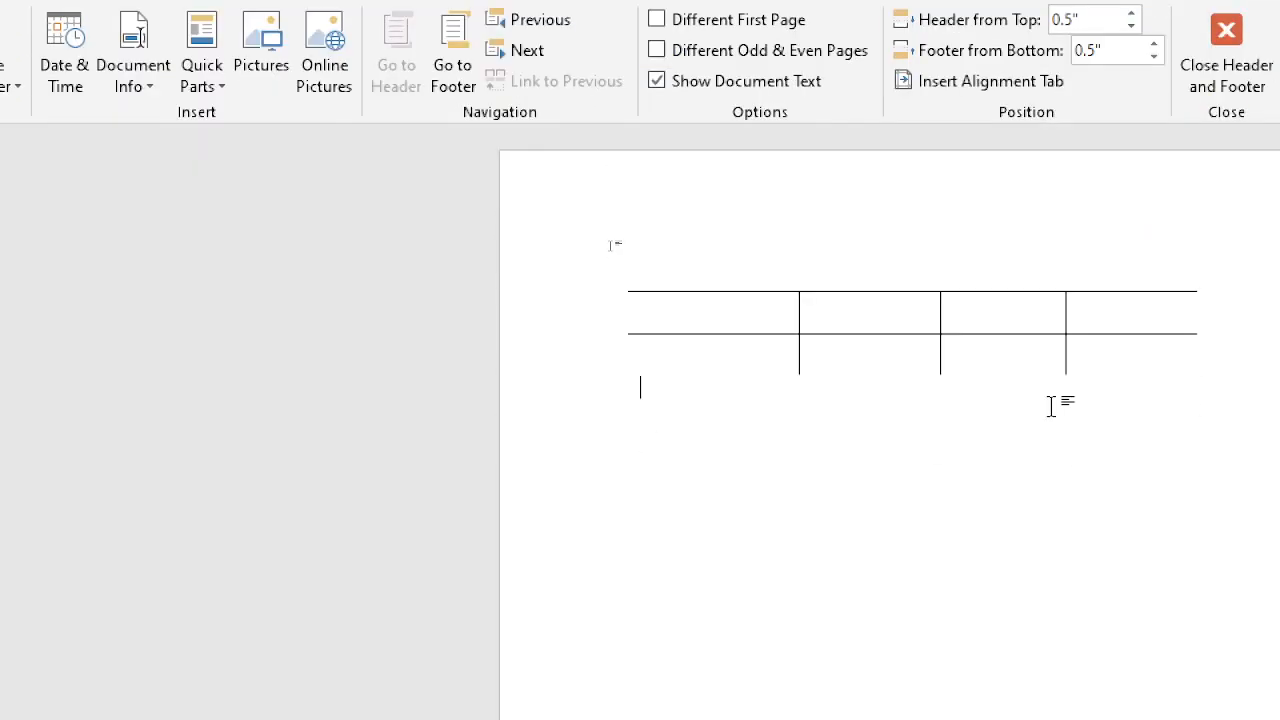
{"action": "scroll", "coordinate": [947, 453], "scroll_direction": "down", "scroll_amount": 3}
{"action": "scroll", "coordinate": [941, 333], "scroll_direction": "down", "scroll_amount": 2}
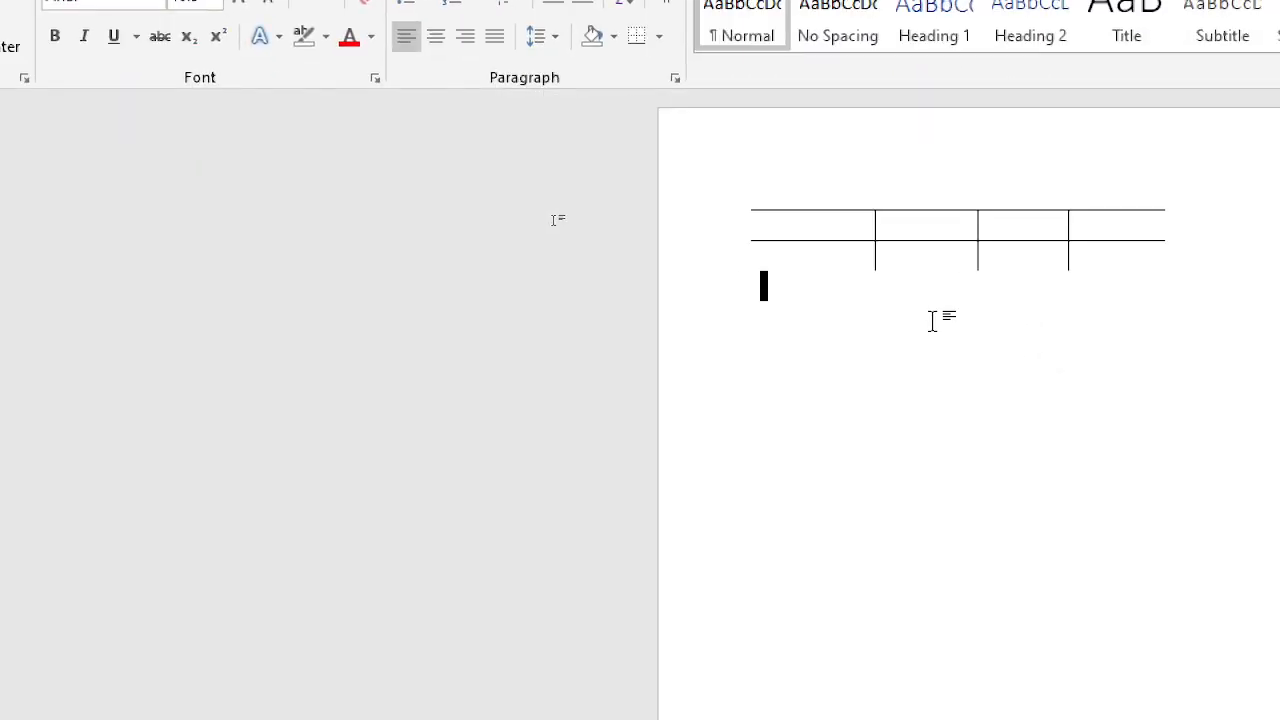
{"action": "key", "text": "ctrl+z"}
{"action": "key", "text": "ctrl+z"}
{"action": "key", "text": "ctrl+z"}
{"action": "key", "text": "ctrl+z"}
{"action": "key", "text": "ctrl+z"}
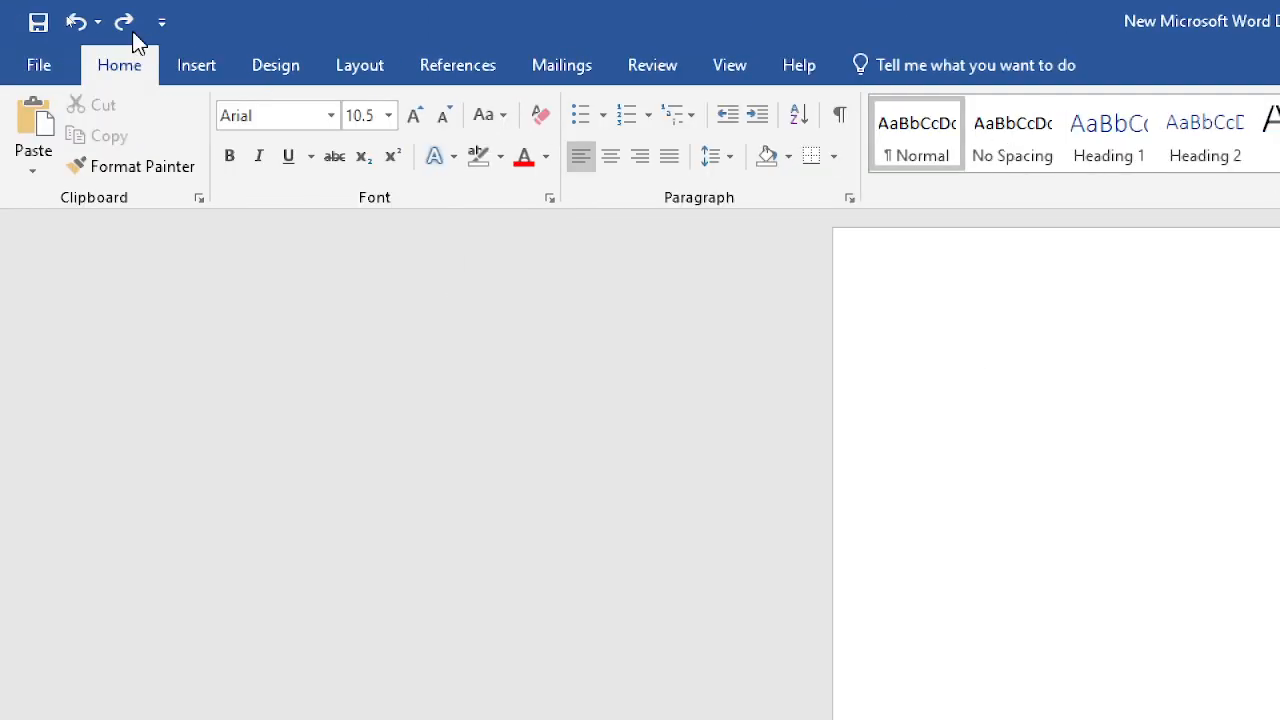
Start inserting a picture from the computer and browse to the Downloads (E:) drive
{"action": "left_click", "coordinate": [196, 66]}
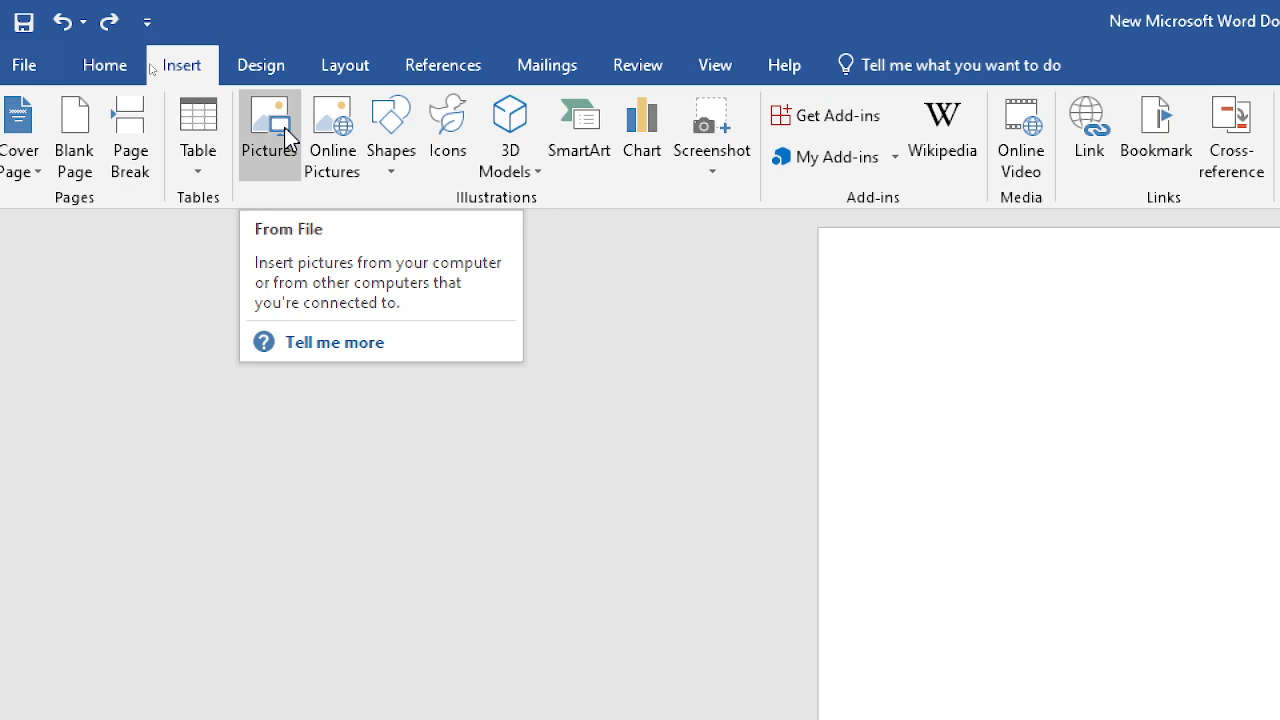
{"action": "left_click", "coordinate": [223, 150]}
{"action": "left_click", "coordinate": [263, 145]}
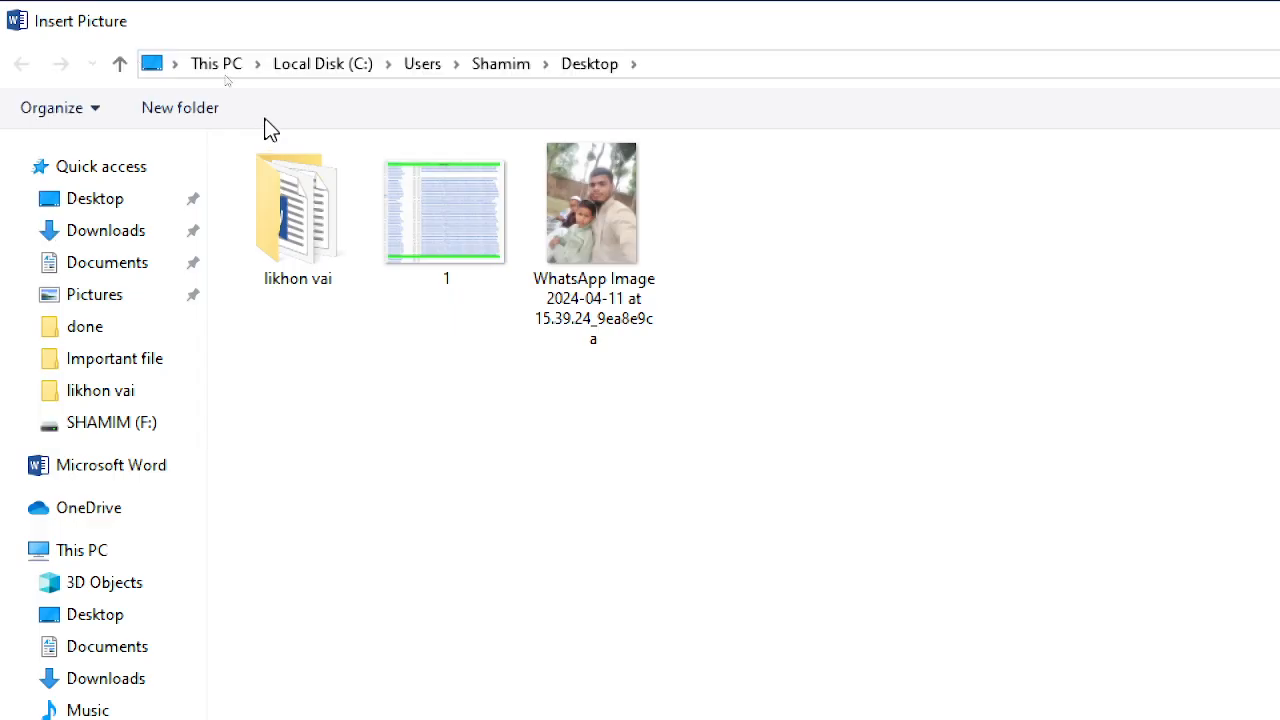
{"action": "left_click_drag", "start_coordinate": [1, 621], "coordinate": [6, 623]}
{"action": "left_click", "coordinate": [106, 610]}
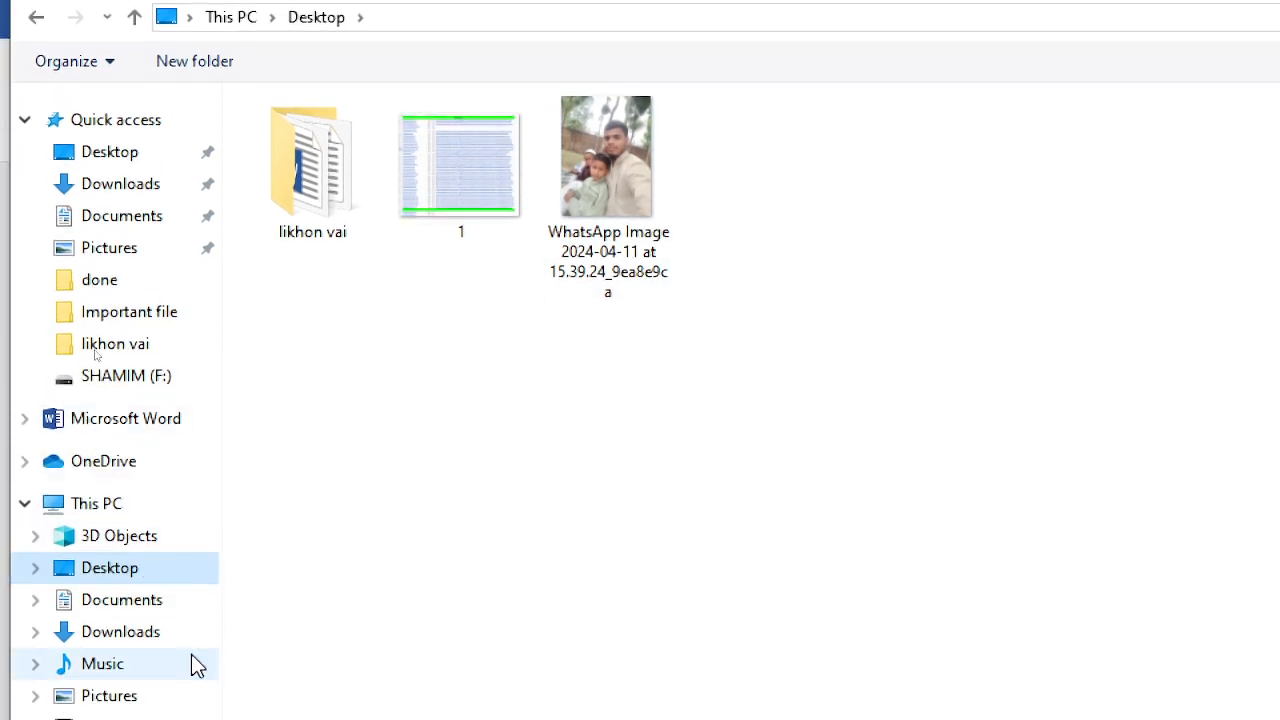
{"action": "left_click", "coordinate": [142, 682]}
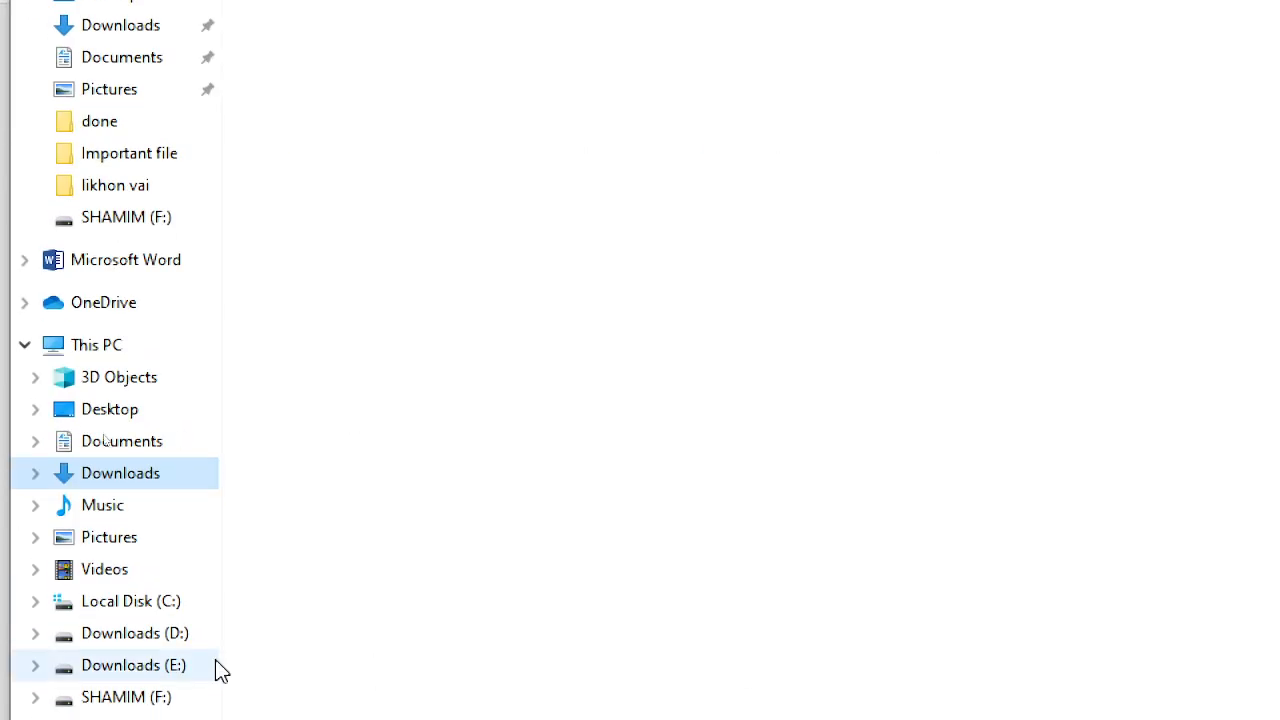
{"action": "left_click", "coordinate": [142, 656]}
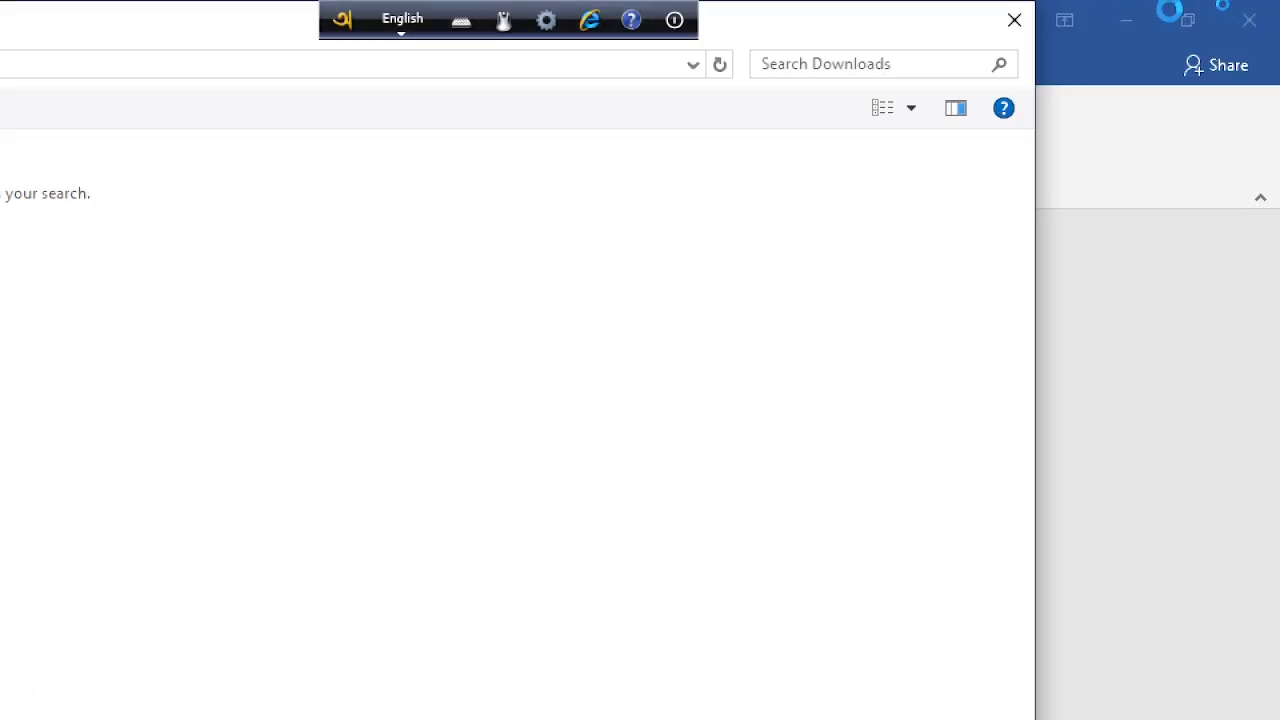
Open the folder modified on 4/12/2024 and insert the teal Tobin Sports kayak picture from it into the page
{"action": "left_click", "coordinate": [952, 508]}
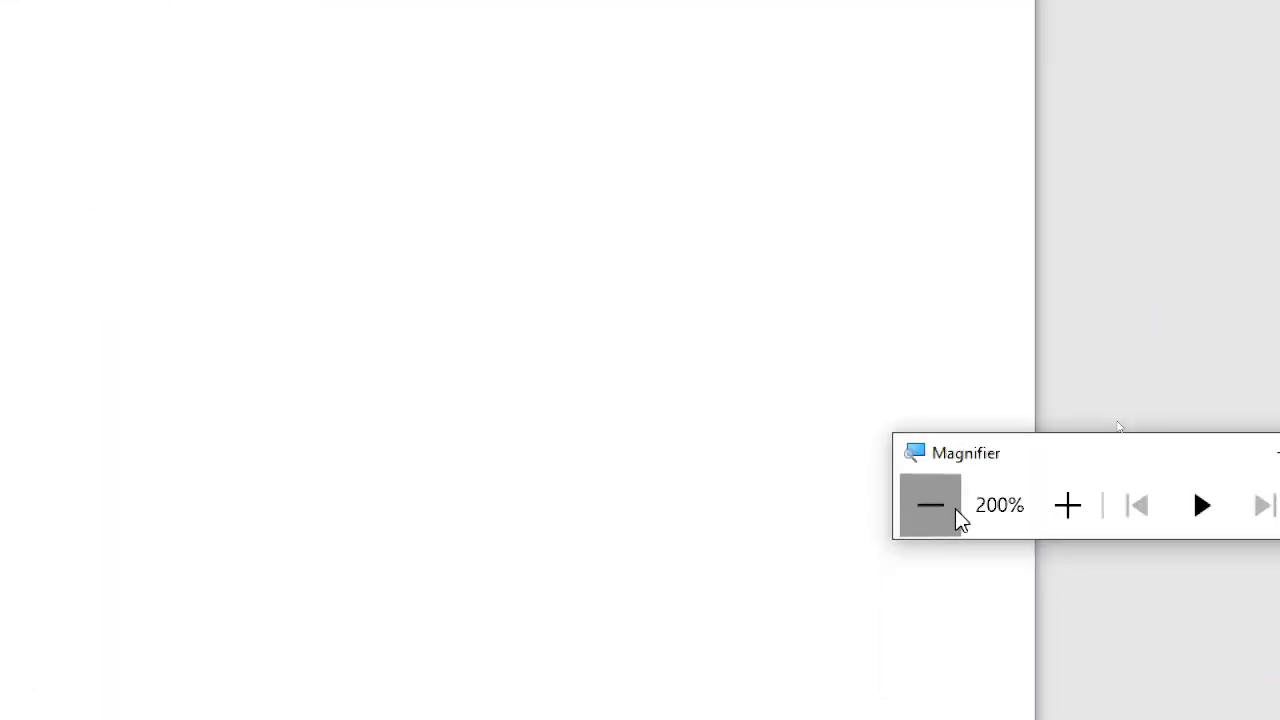
{"action": "left_click", "coordinate": [237, 152]}
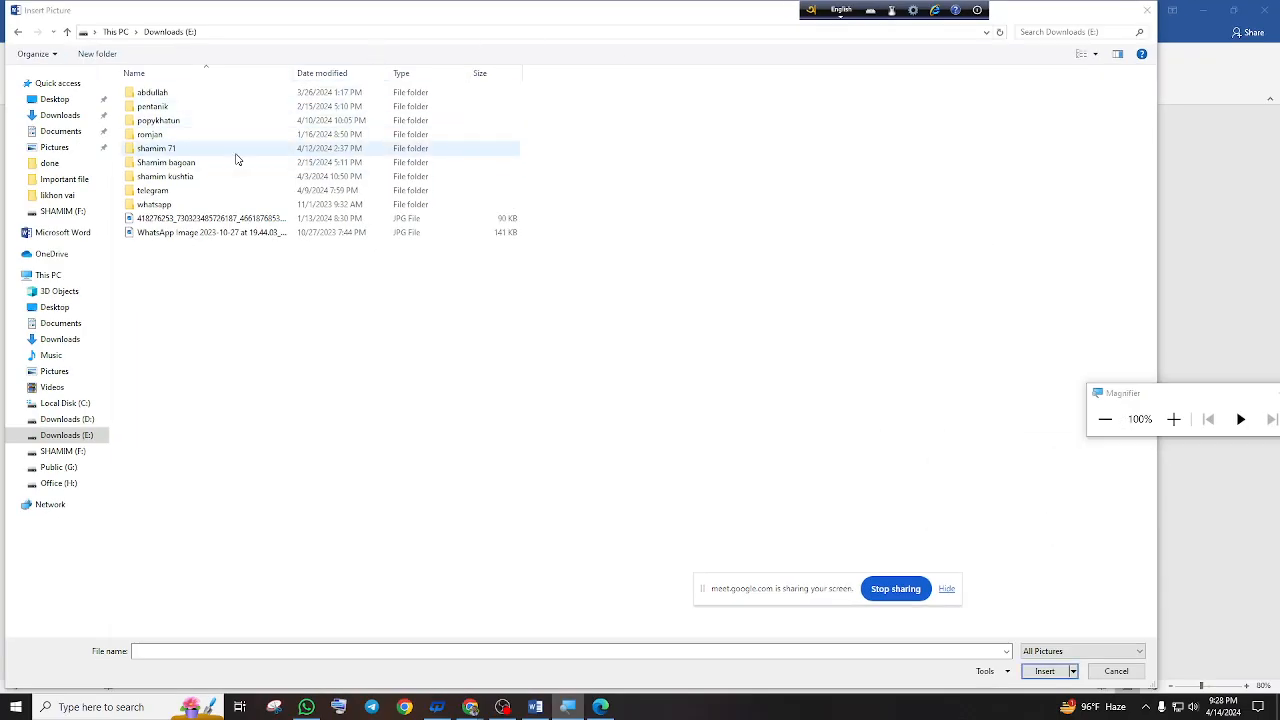
{"action": "double_click", "coordinate": [237, 152]}
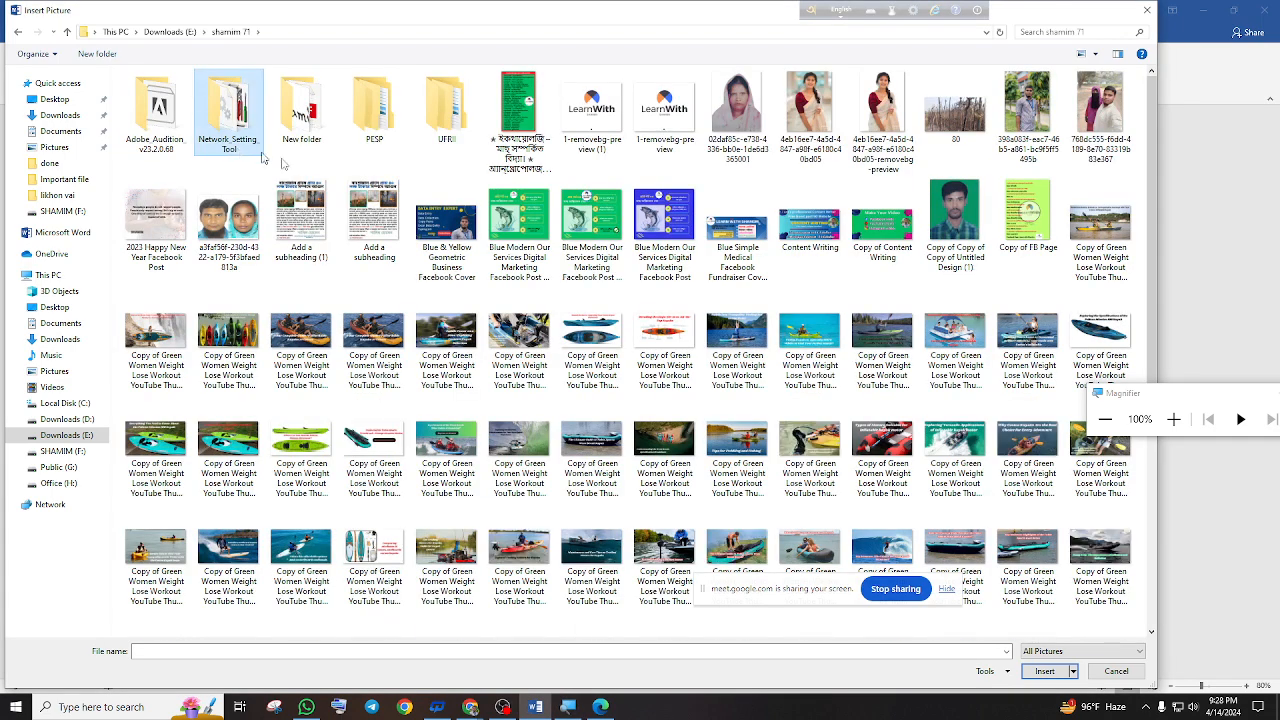
{"action": "left_click", "coordinate": [618, 215]}
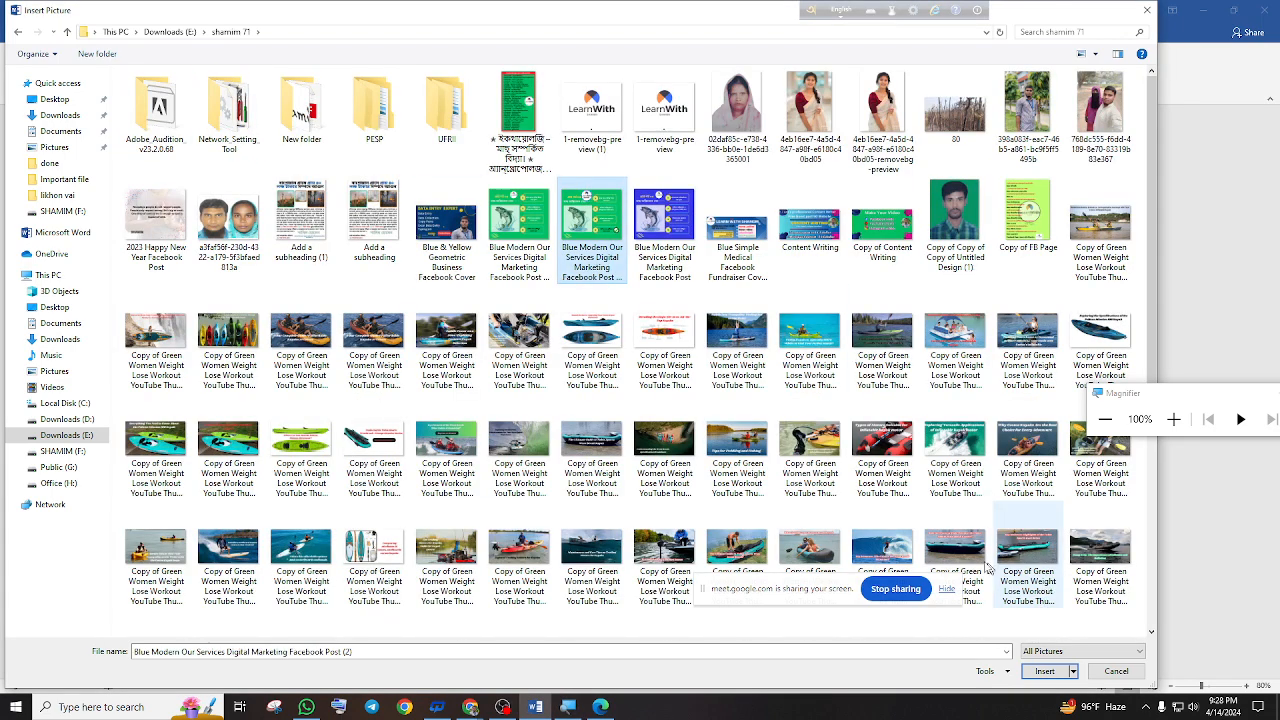
{"action": "left_click", "coordinate": [955, 550]}
{"action": "left_click", "coordinate": [1042, 670]}
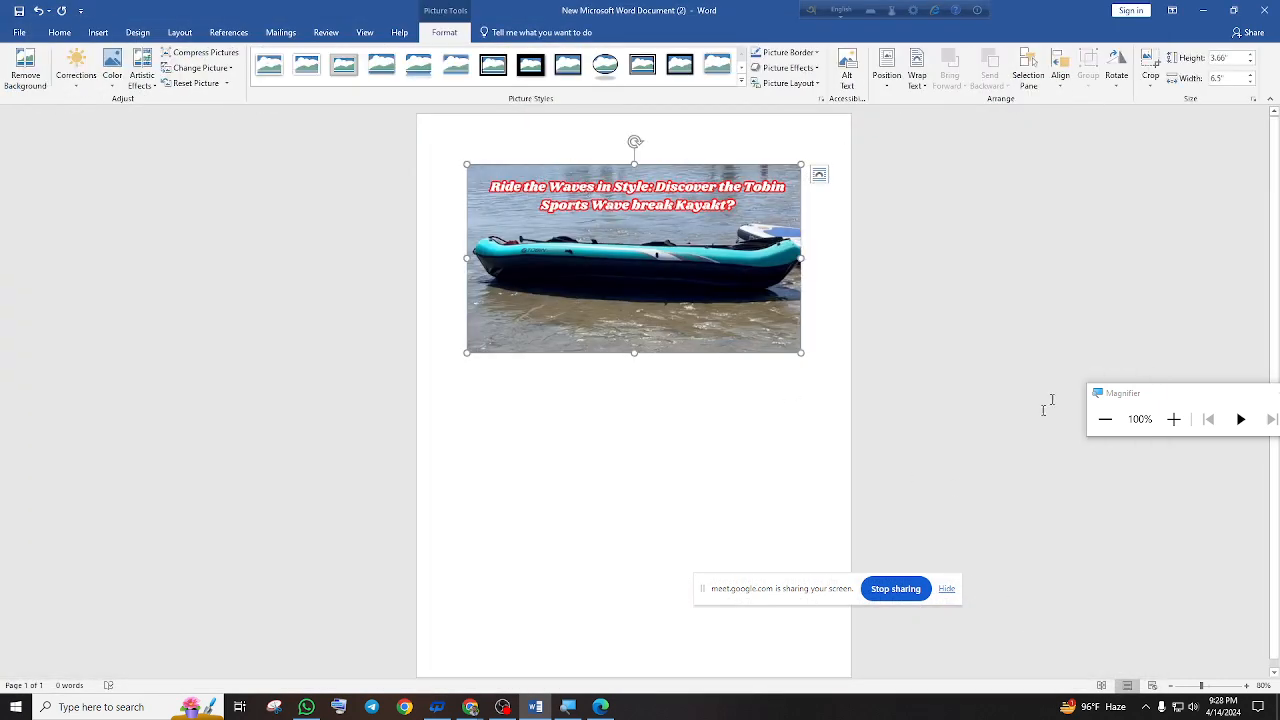
Preview the brightness/contrast corrections and the color options for the kayak picture
{"action": "left_click", "coordinate": [1173, 419]}
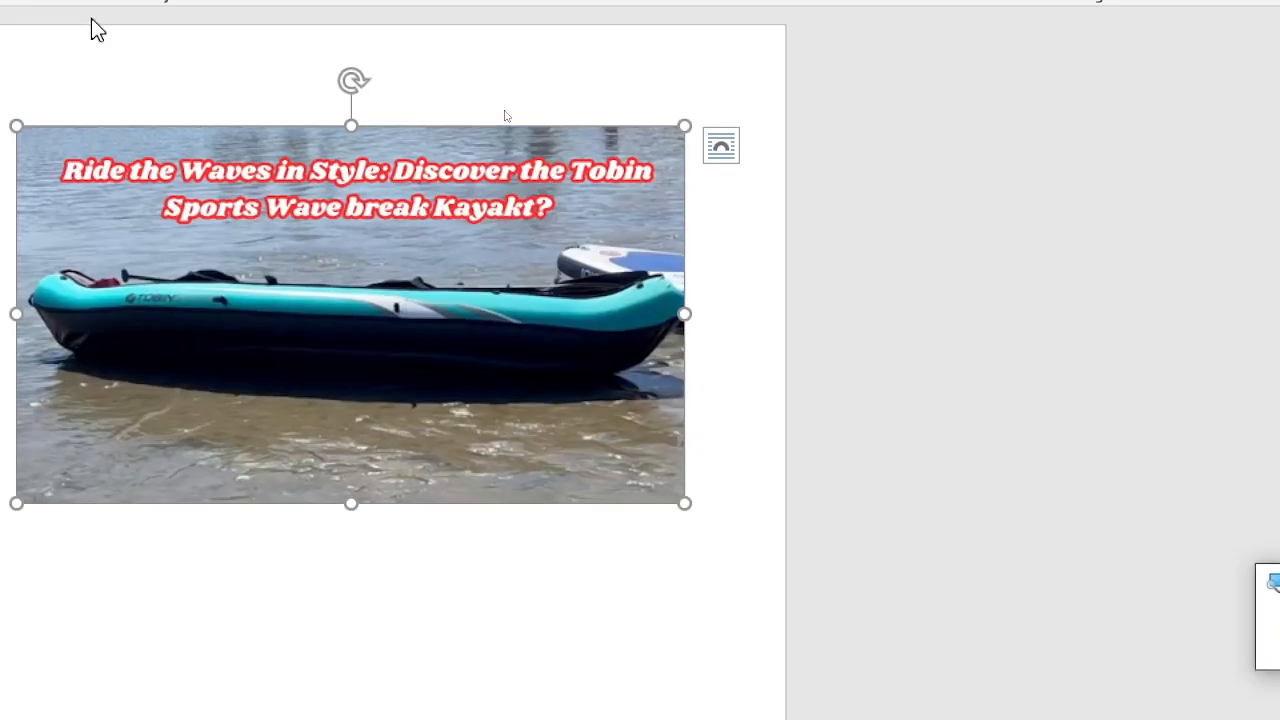
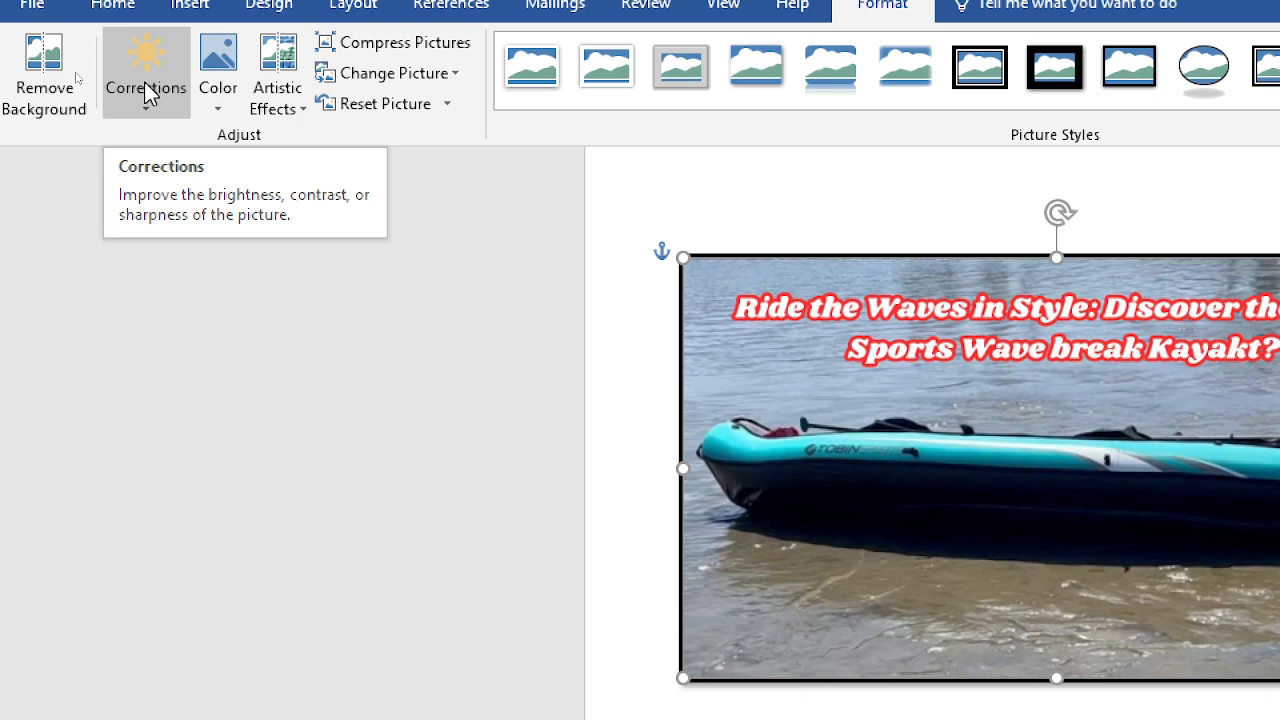
{"action": "left_click", "coordinate": [144, 88]}
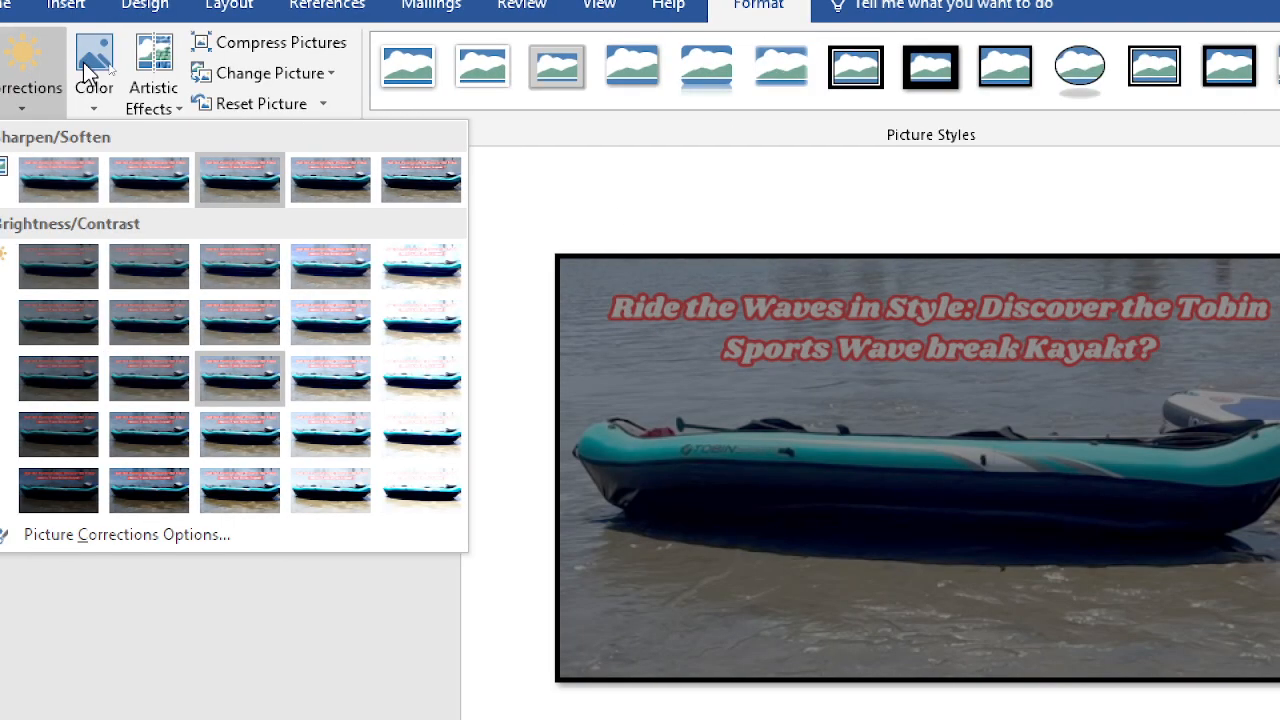
{"action": "left_click", "coordinate": [100, 68]}
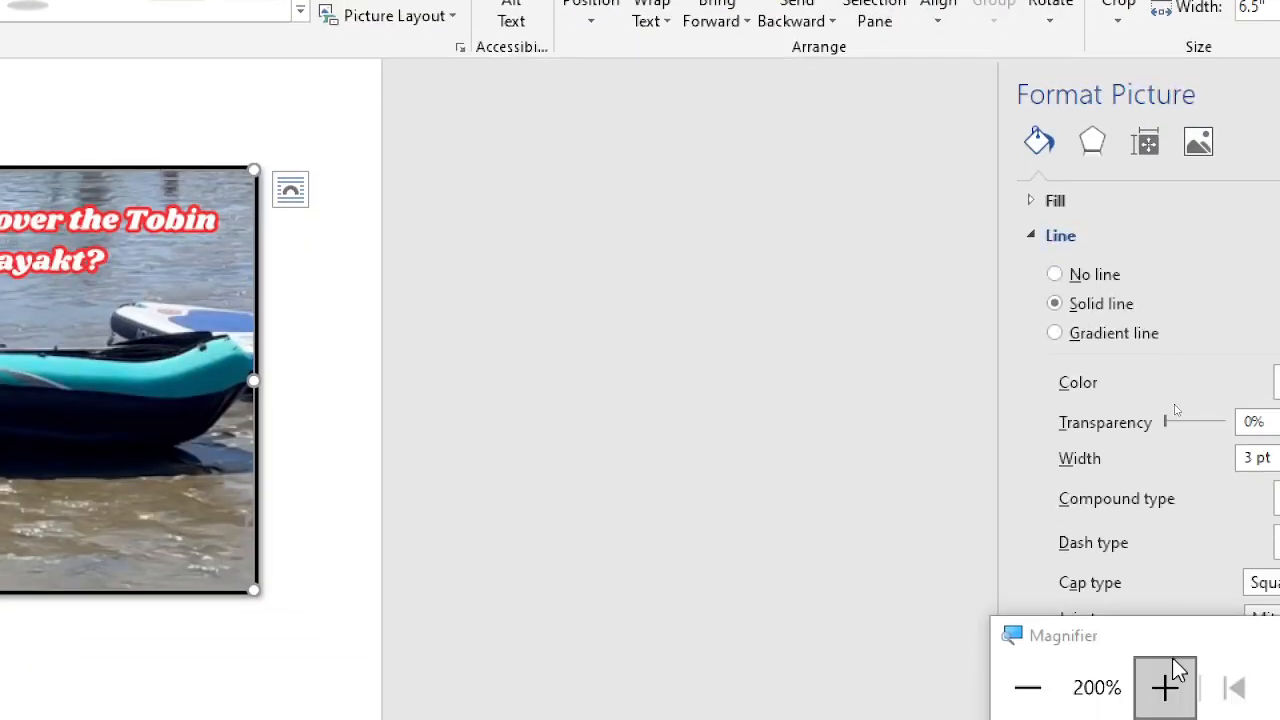
Delete the kayak picture and insert the British Airways plane from the Airplane category of Online Pictures
{"action": "left_click", "coordinate": [1035, 678]}
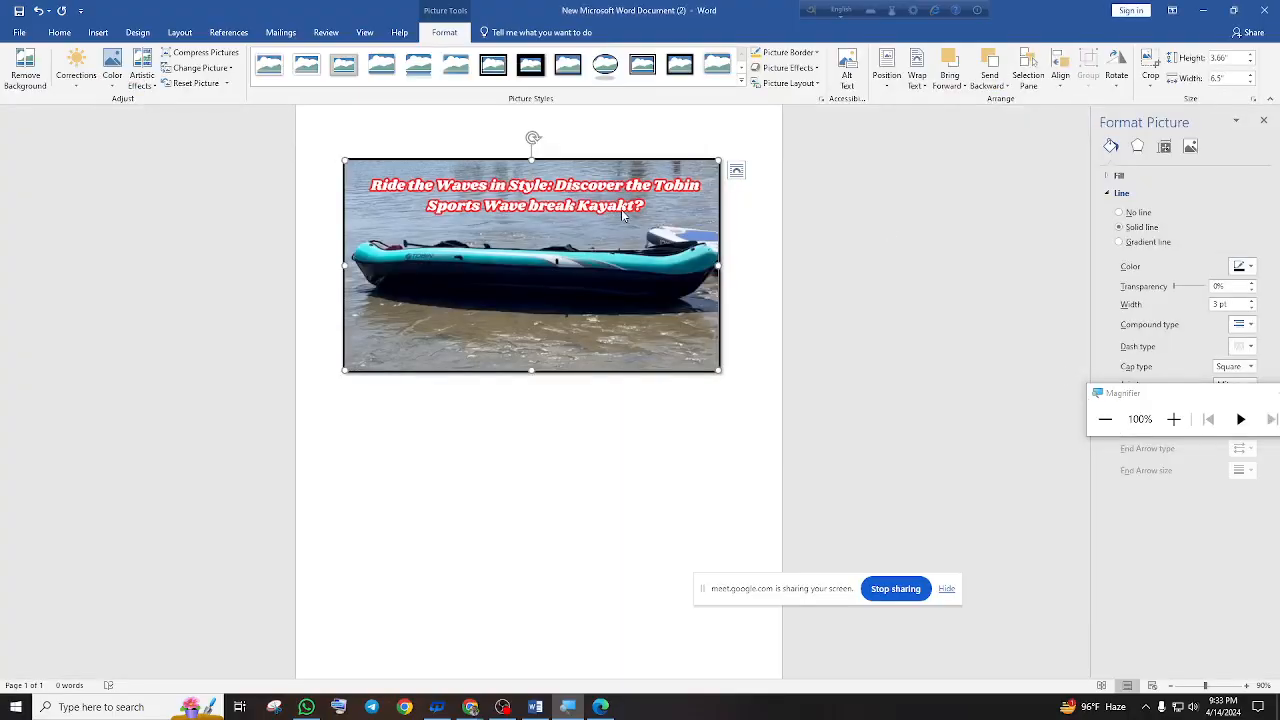
{"action": "key", "text": "Delete"}
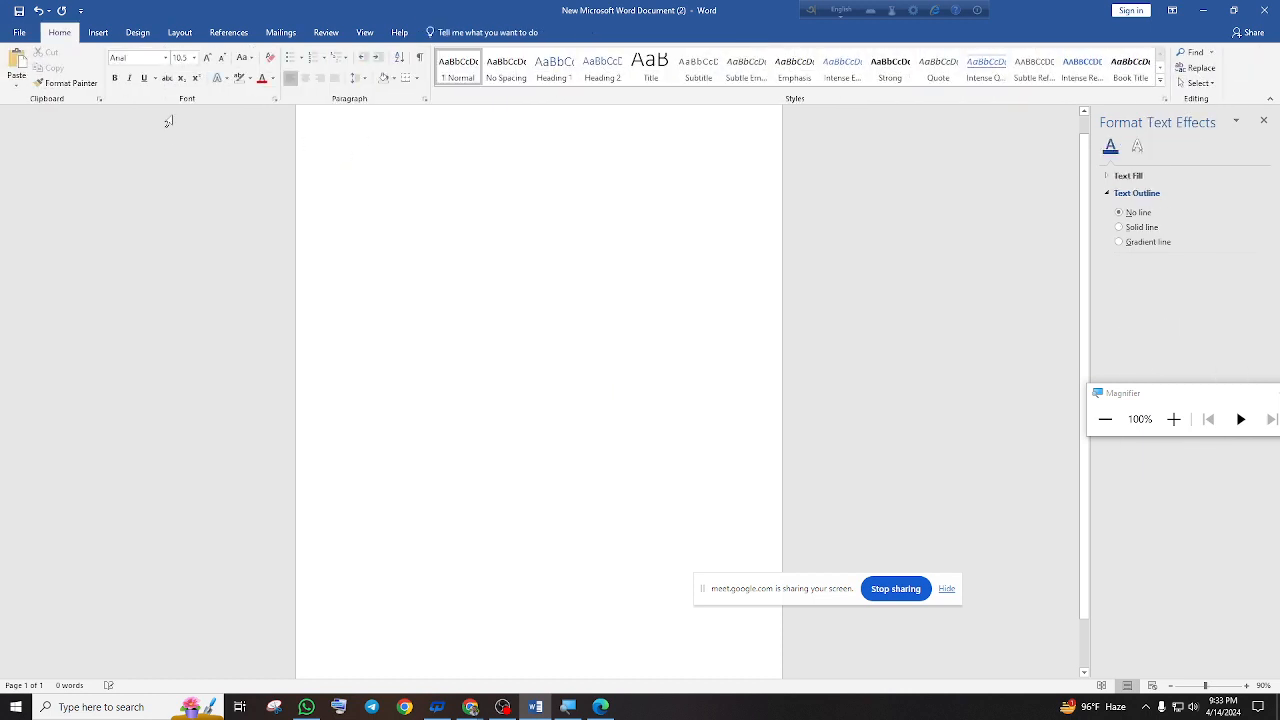
{"action": "left_click", "coordinate": [97, 34]}
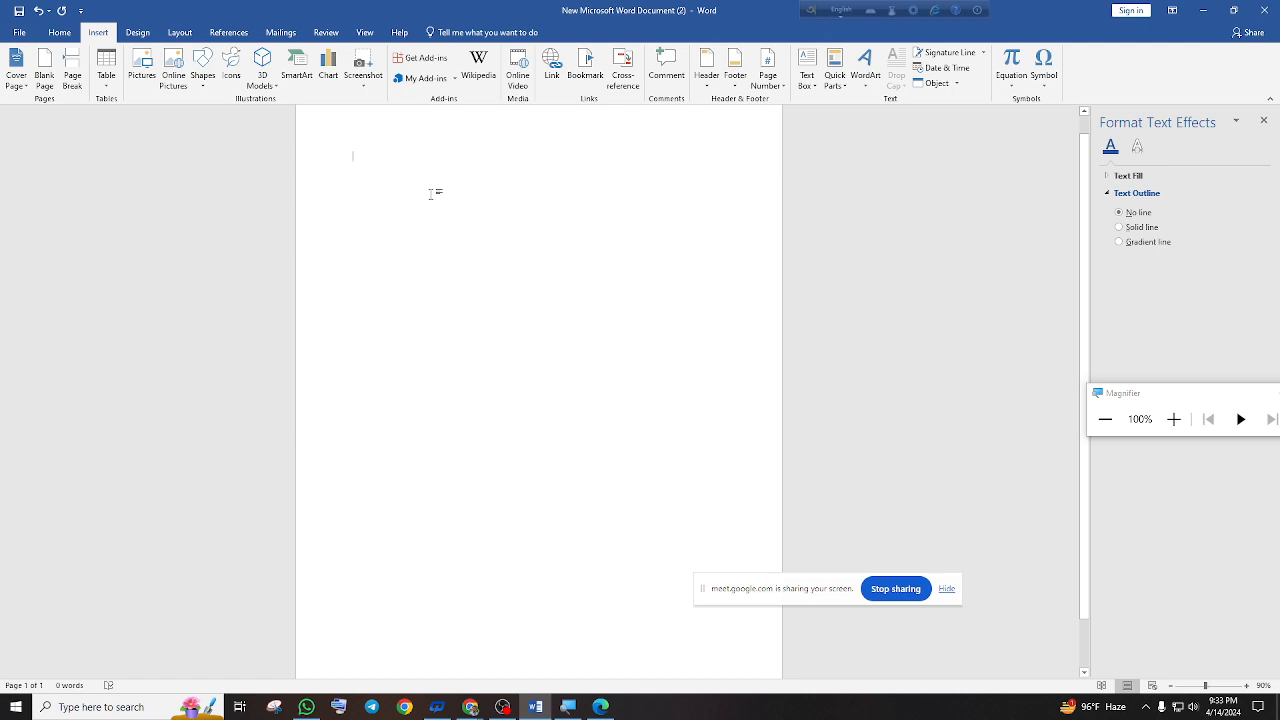
{"action": "left_click", "coordinate": [174, 66]}
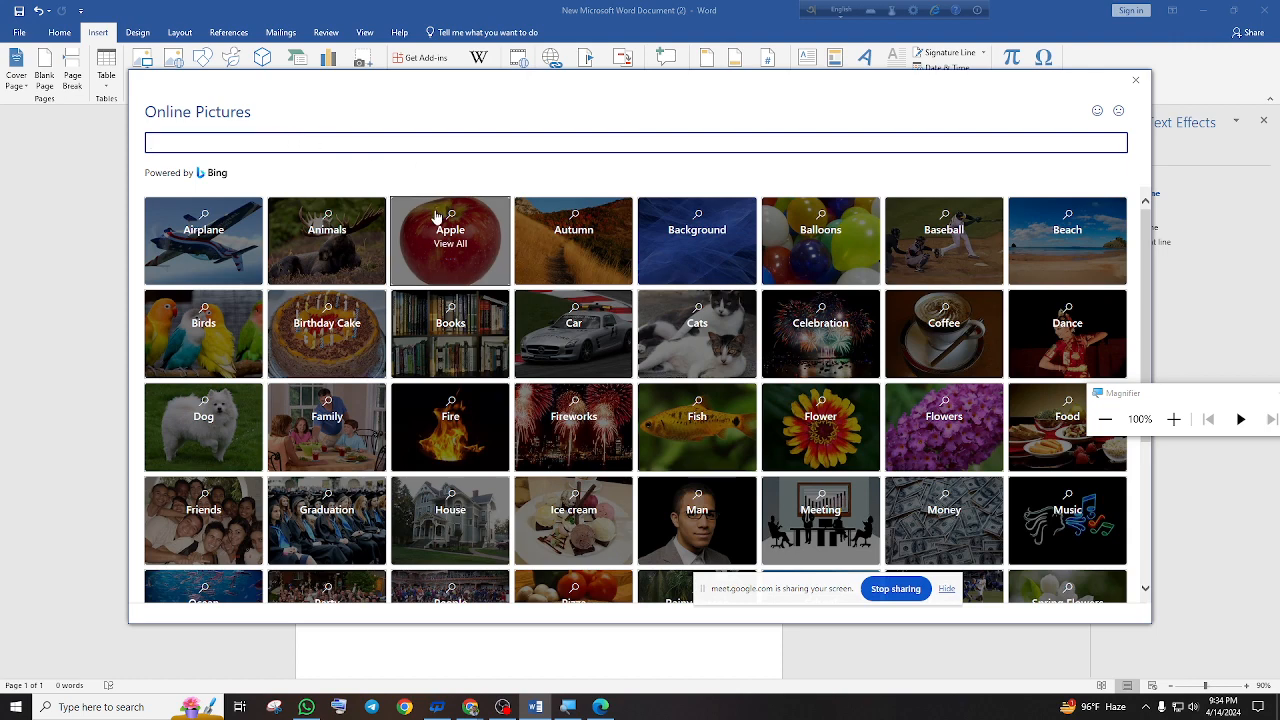
{"action": "left_click", "coordinate": [249, 245]}
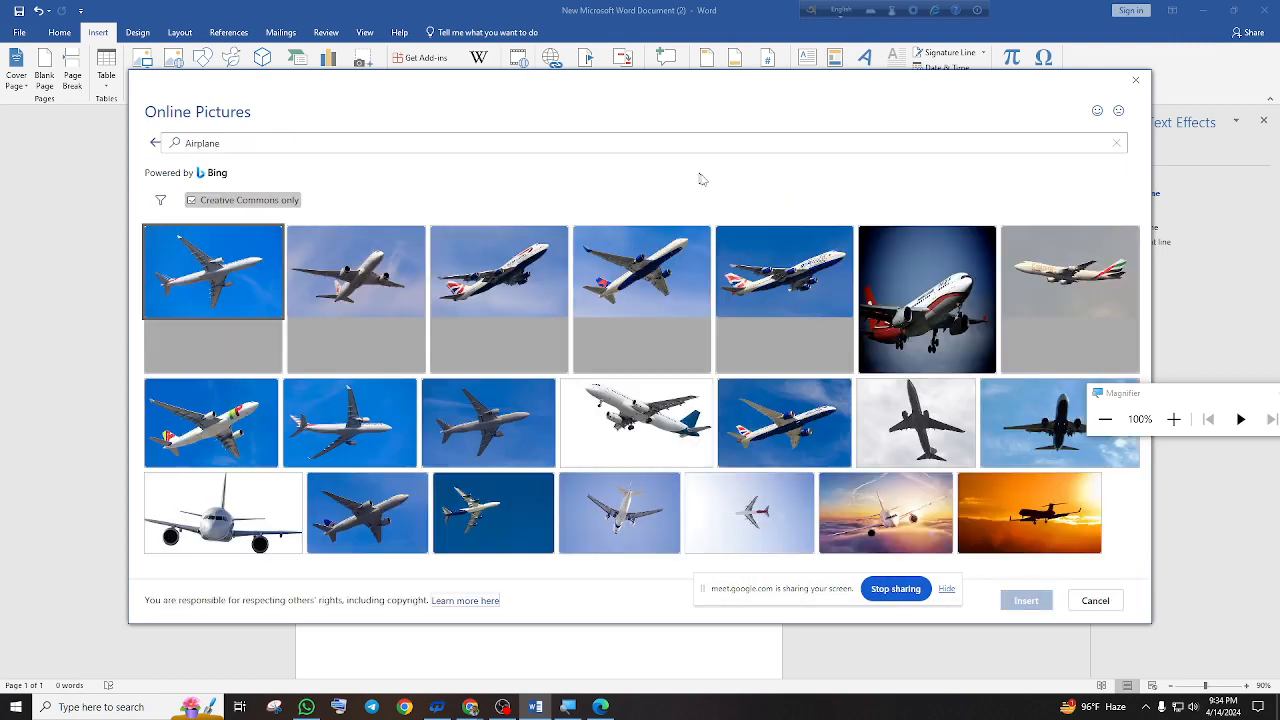
{"action": "left_click", "coordinate": [524, 268]}
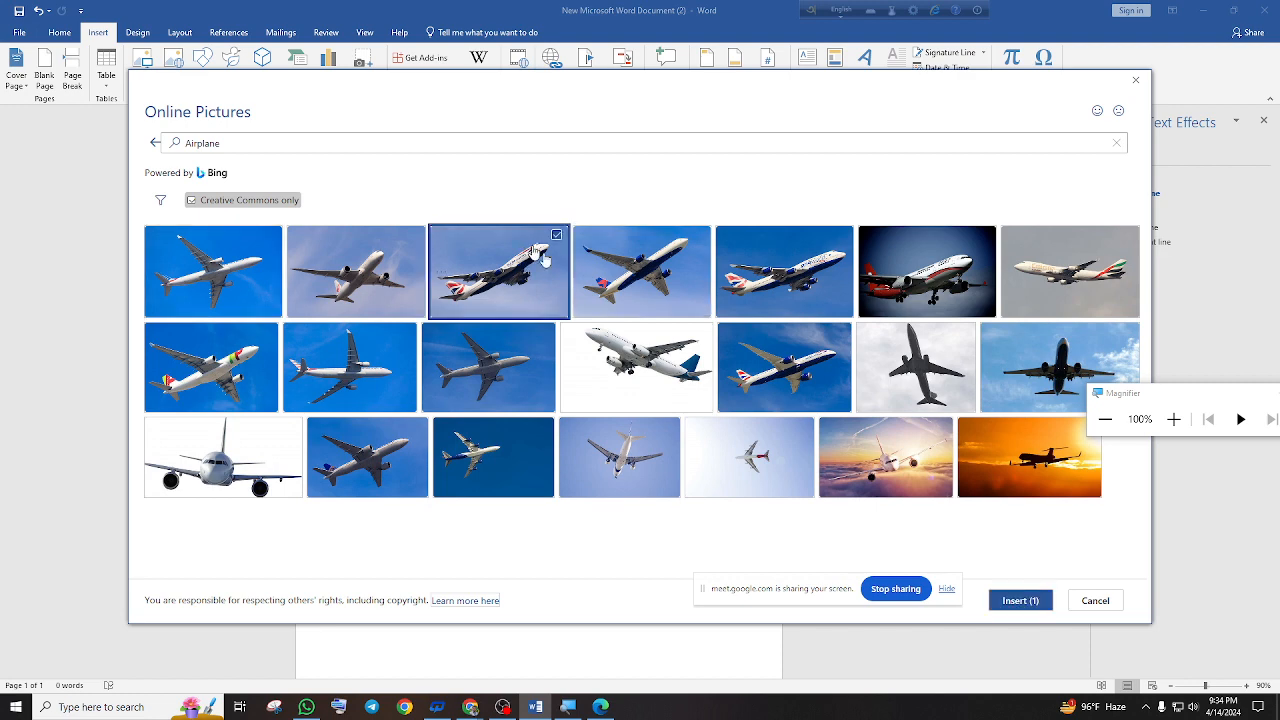
{"action": "left_click", "coordinate": [1024, 601]}
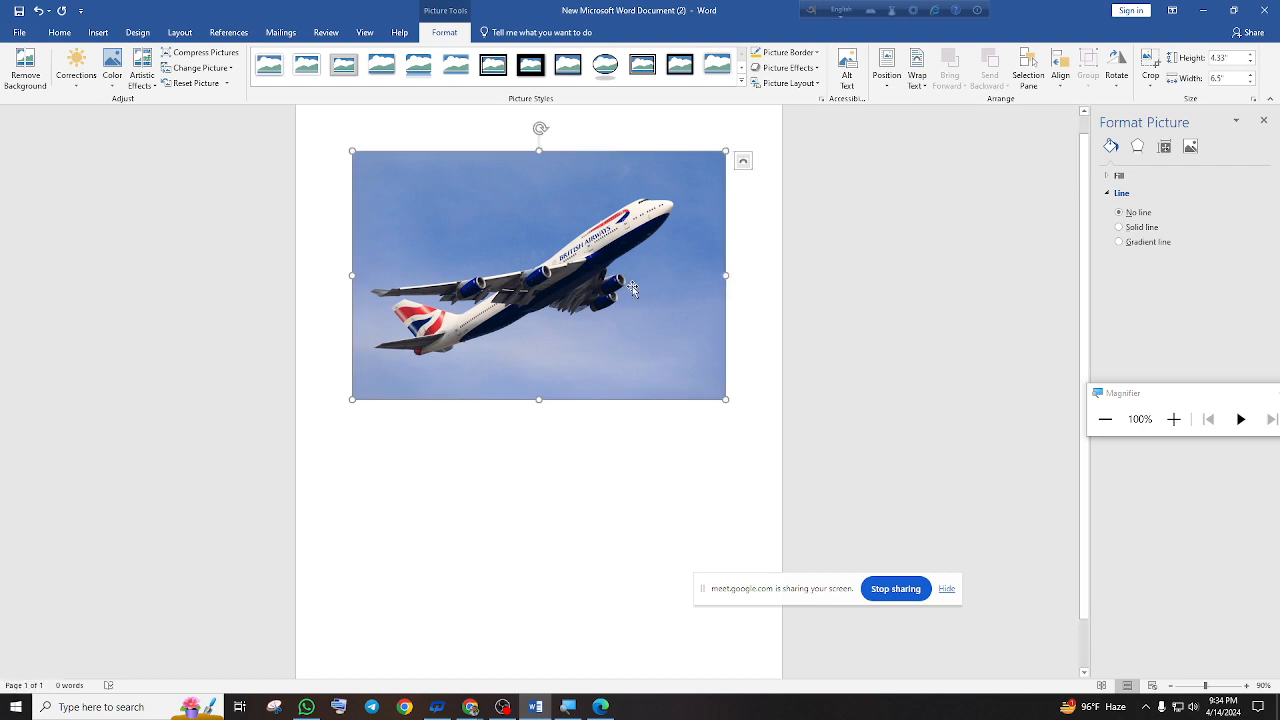
Delete the airplane picture and draw a rectangle about 7.95" wide and 3.88" high across the upper part of the page
{"action": "key", "text": "Delete"}
{"action": "left_click", "coordinate": [98, 32]}
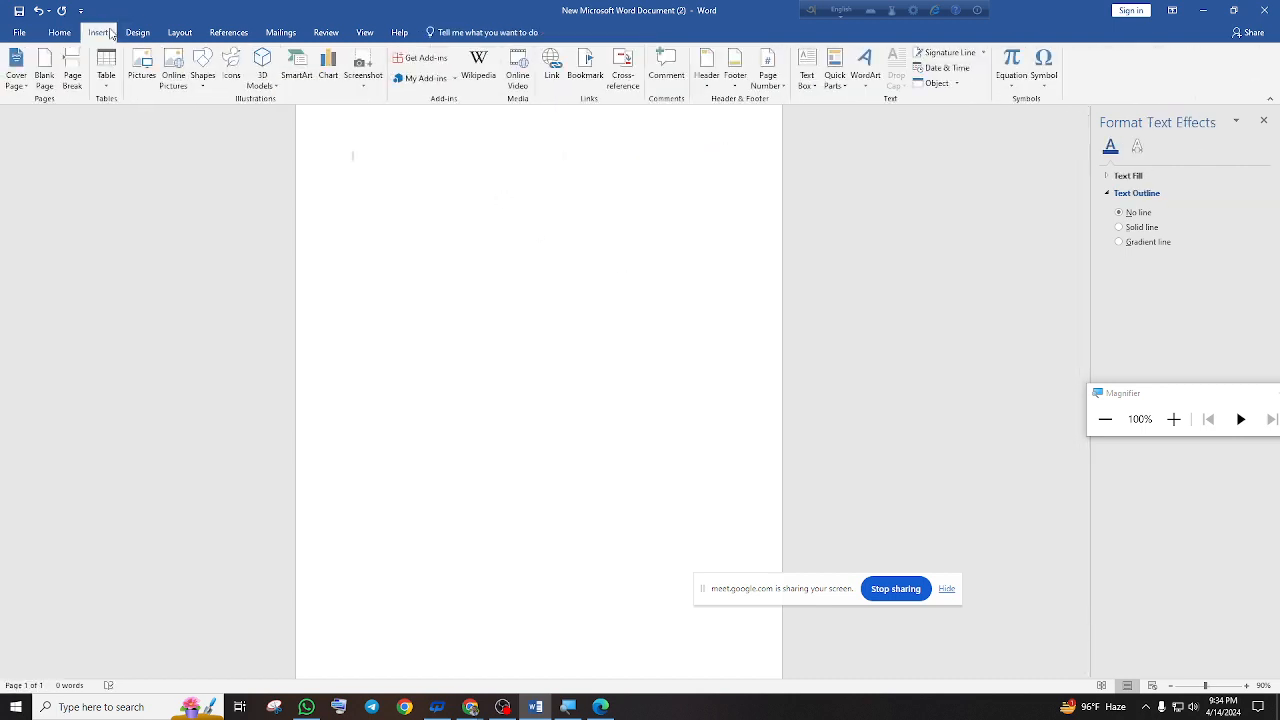
{"action": "left_click", "coordinate": [203, 73]}
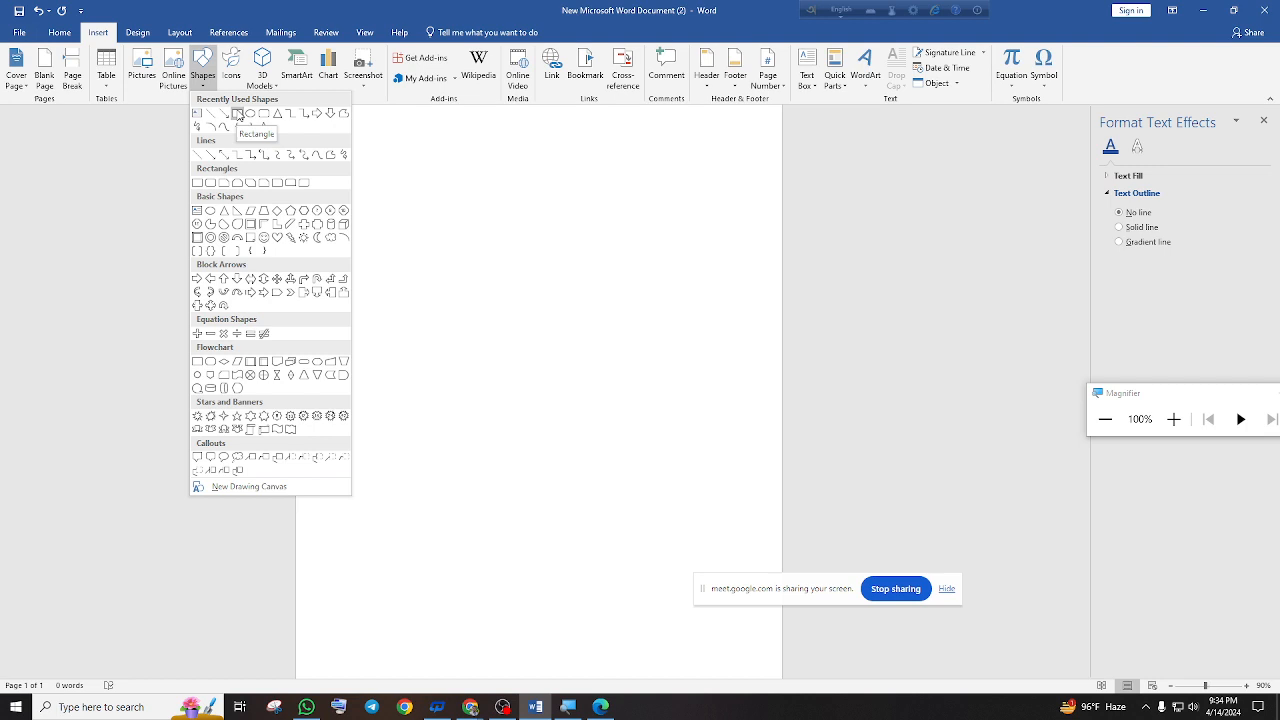
{"action": "left_click", "coordinate": [237, 113]}
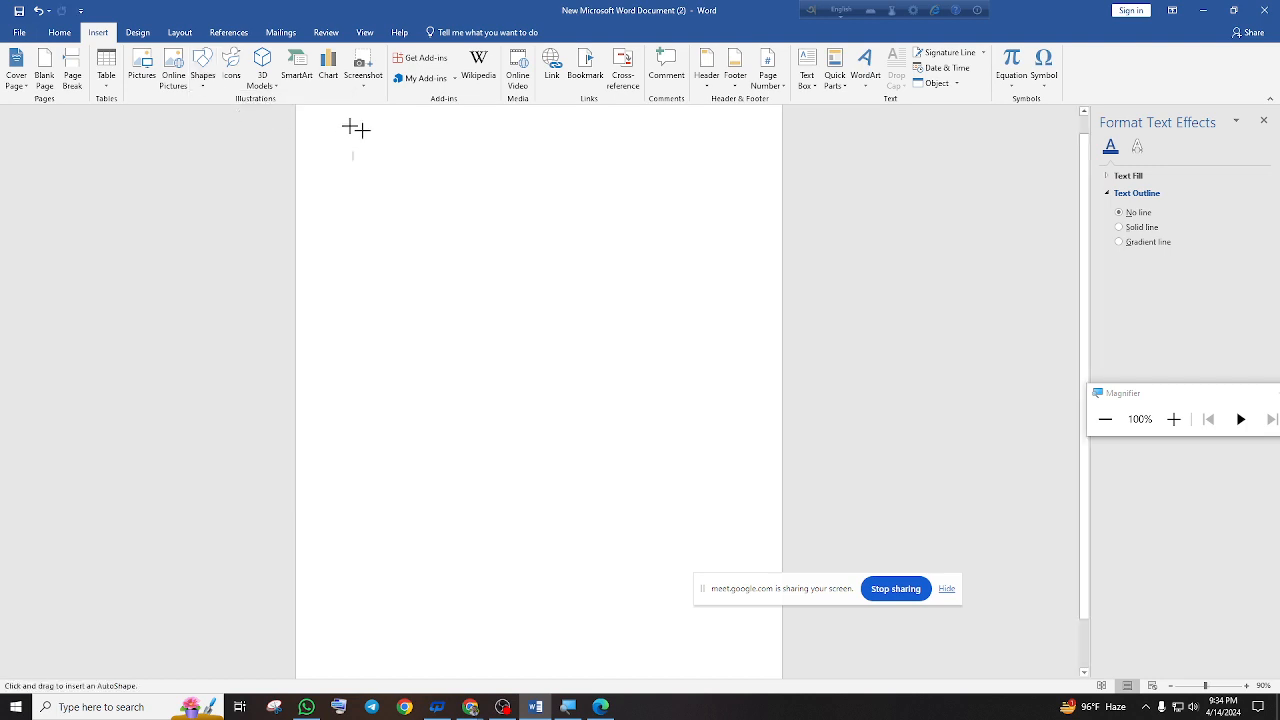
{"action": "mouse_move", "coordinate": [311, 135]}
{"action": "left_mouse_down"}
{"action": "mouse_move", "coordinate": [782, 362]}
{"action": "mouse_move", "coordinate": [766, 357]}
{"action": "left_mouse_up"}
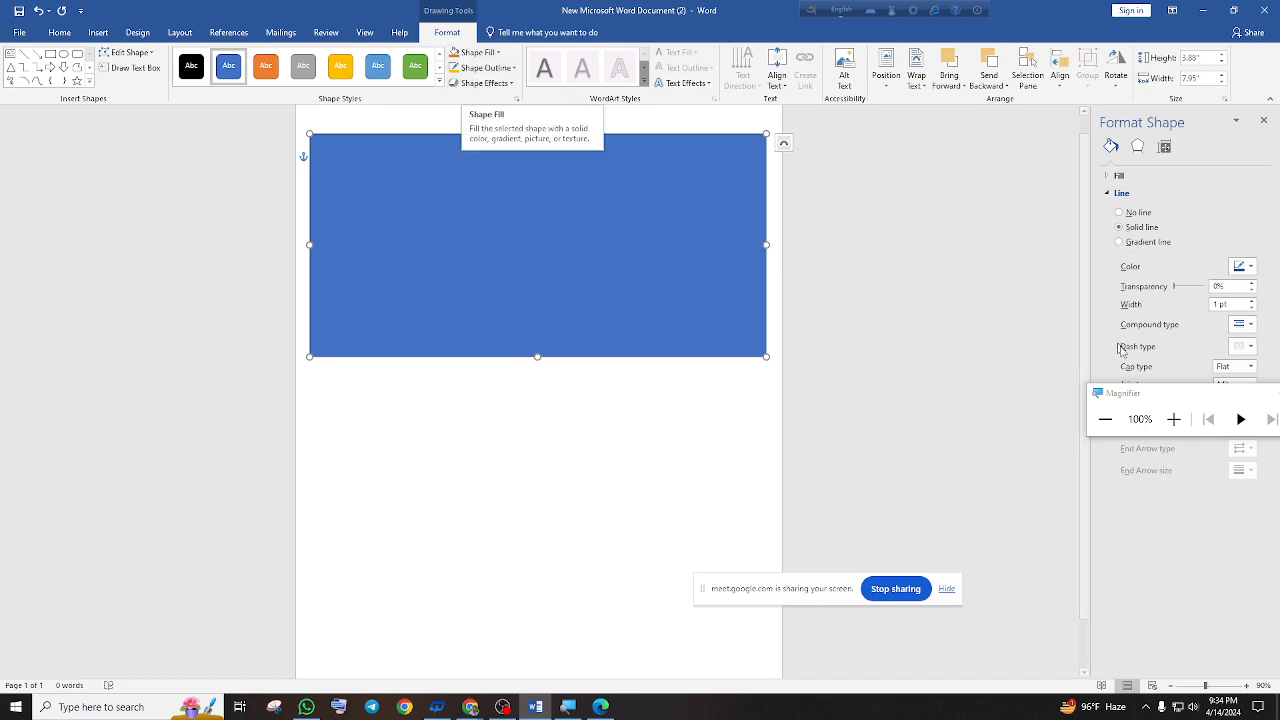
Fill the rectangle with standard green and shorten it by raising its lower edge
{"action": "left_click", "coordinate": [1174, 419]}
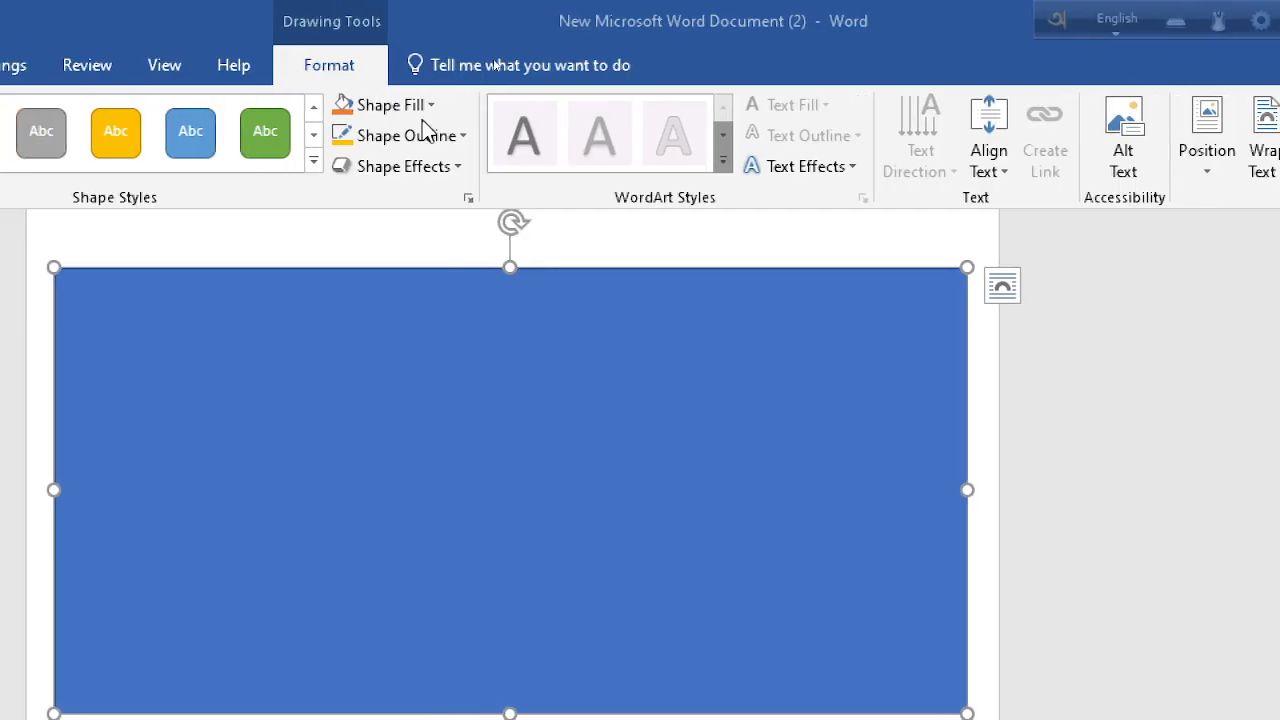
{"action": "left_click", "coordinate": [408, 112]}
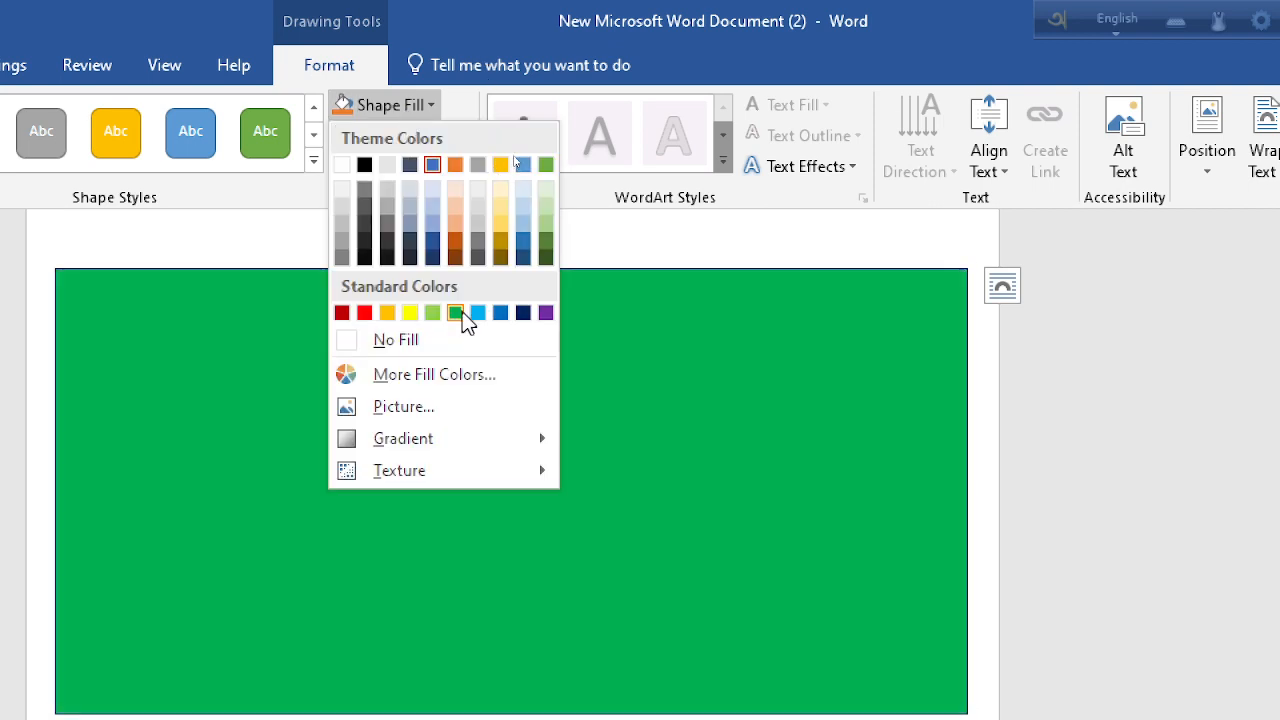
{"action": "left_click", "coordinate": [460, 316]}
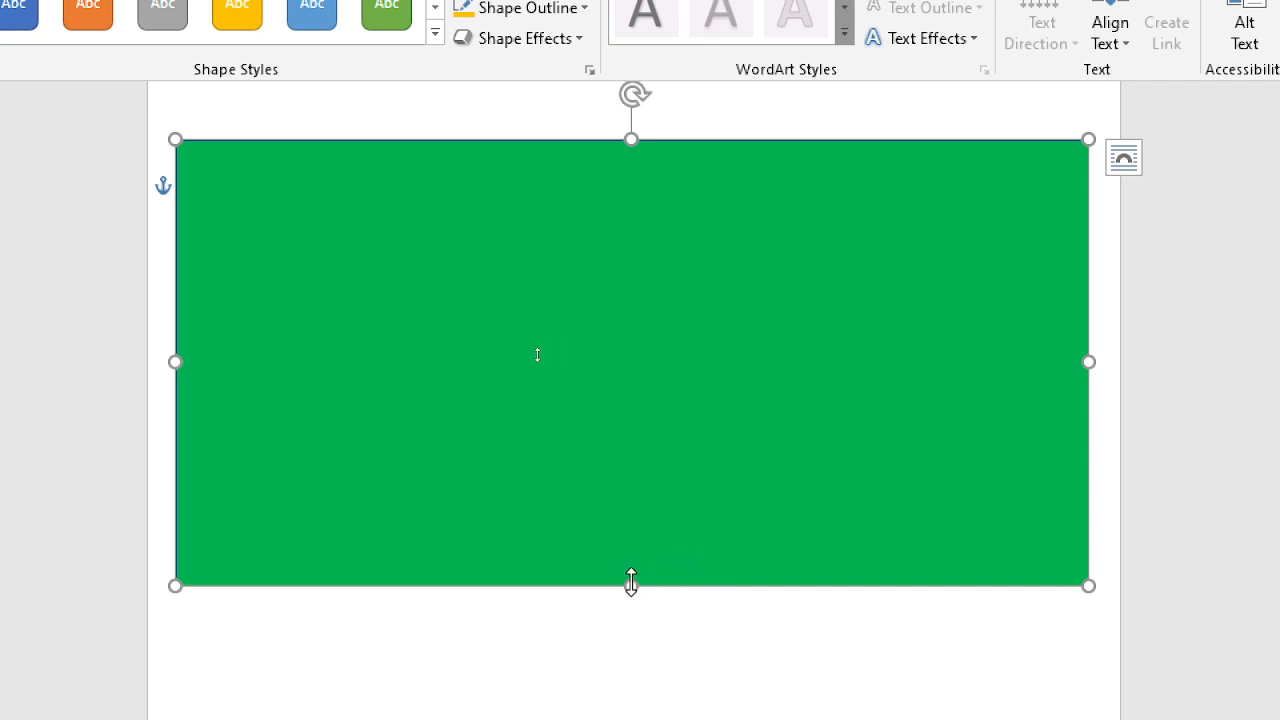
{"action": "left_click_drag", "start_coordinate": [631, 582], "coordinate": [631, 519]}
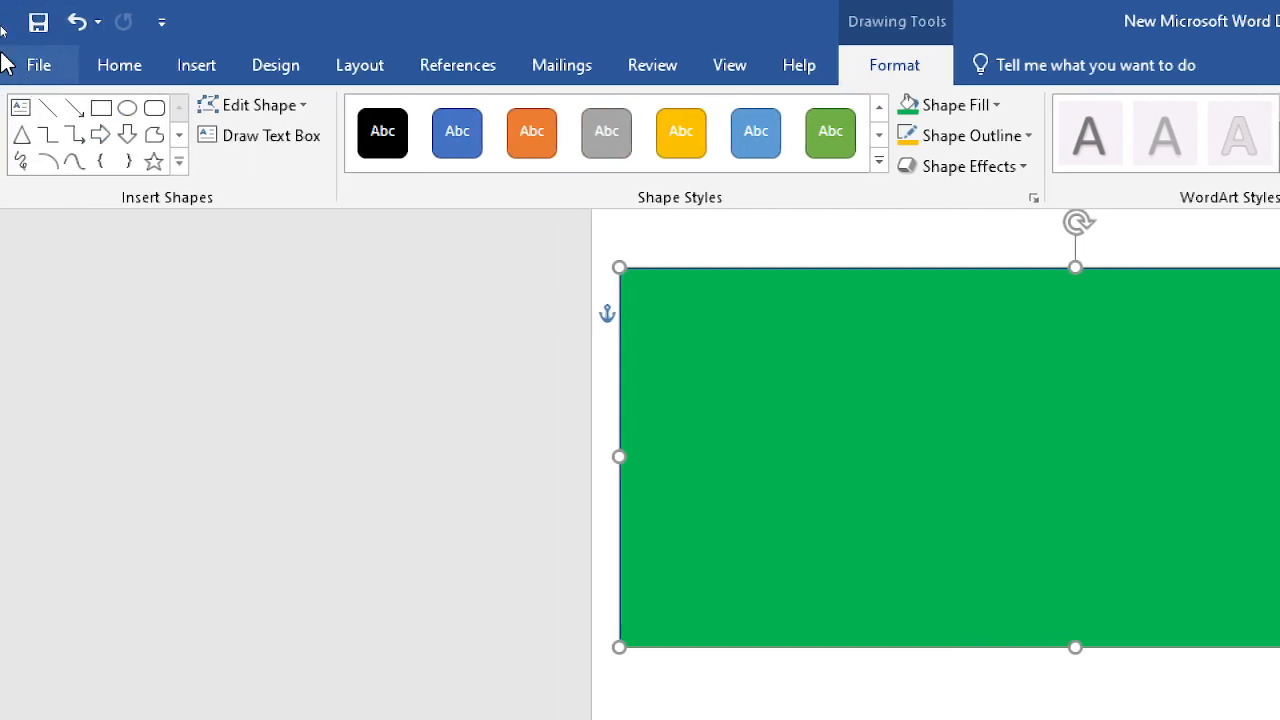
Draw a nearly circular oval in the middle of the green rectangle
{"action": "left_click", "coordinate": [222, 68]}
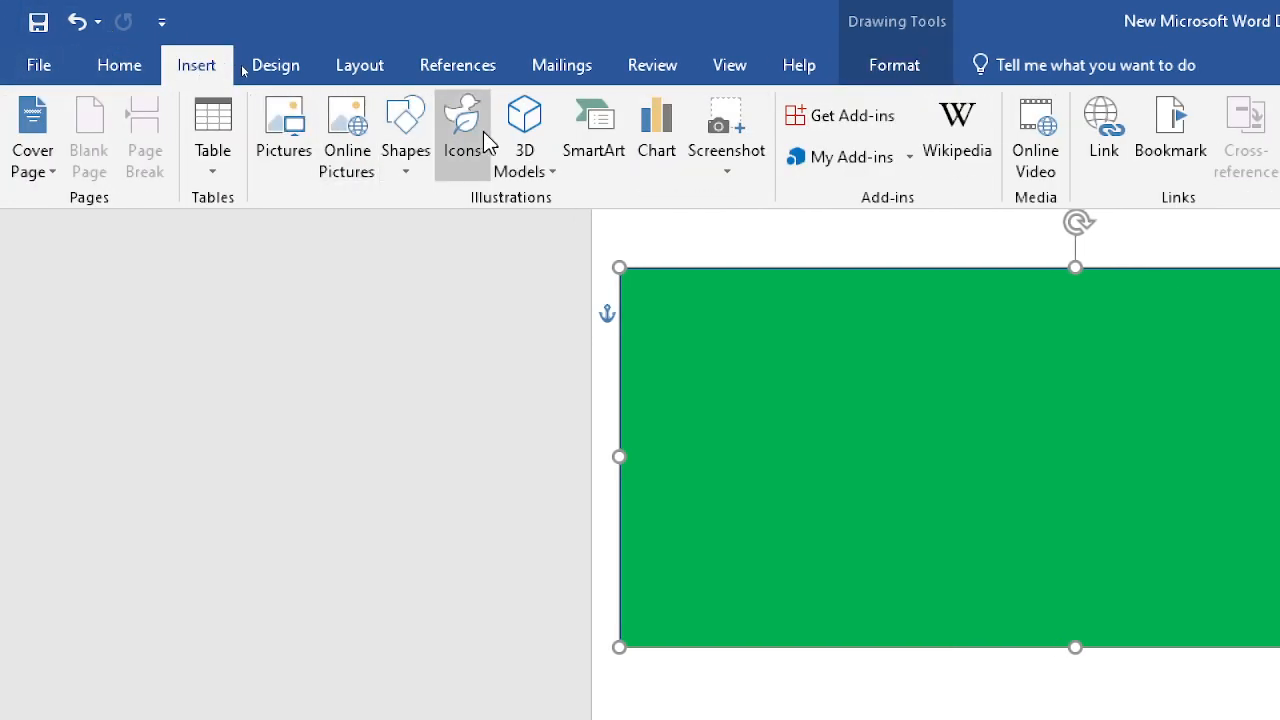
{"action": "left_click", "coordinate": [403, 125]}
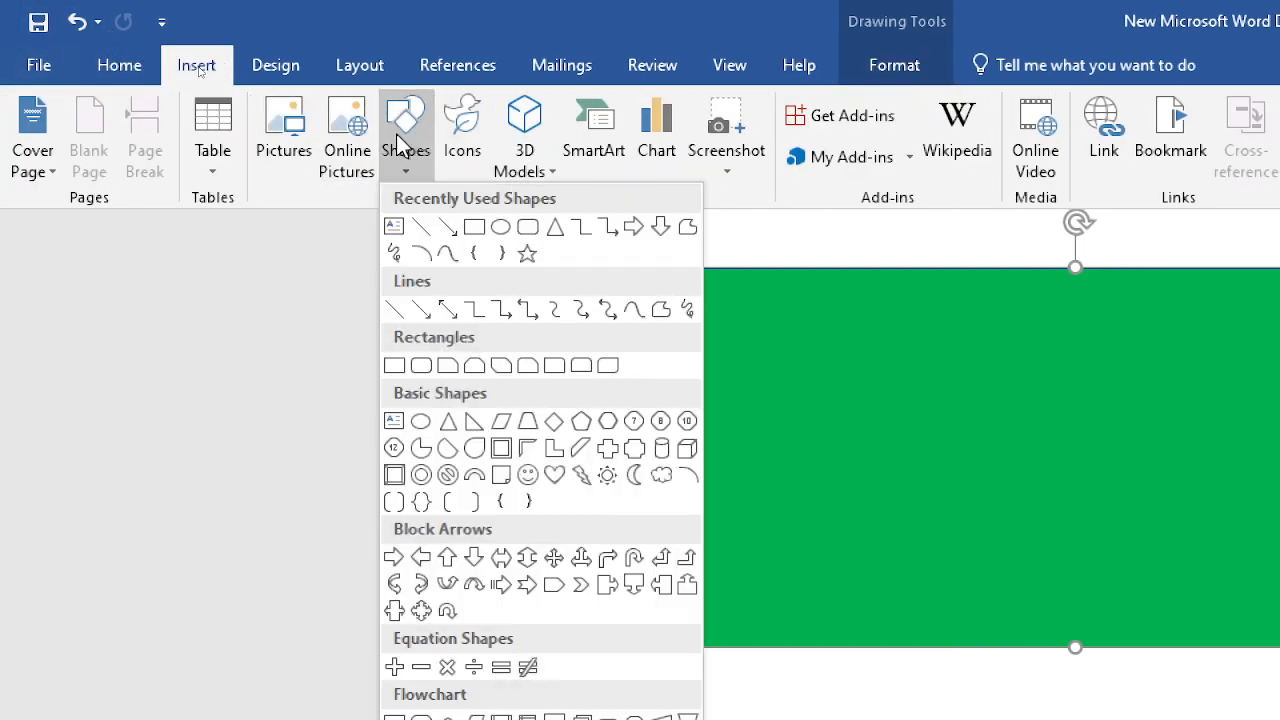
{"action": "left_click", "coordinate": [502, 227]}
{"action": "left_click_drag", "start_coordinate": [958, 381], "coordinate": [1120, 585]}
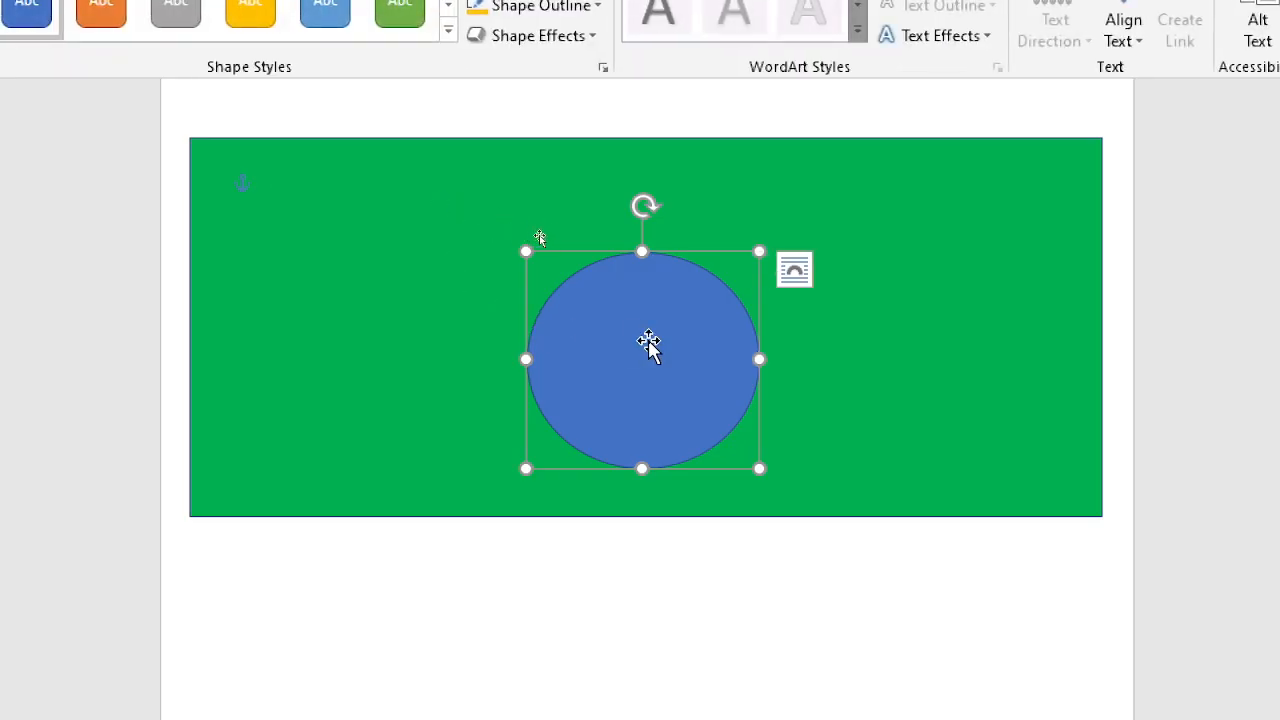
Move the oval slightly up and to the left within the green rectangle and fill it with standard red
{"action": "left_click_drag", "start_coordinate": [648, 342], "coordinate": [603, 294]}
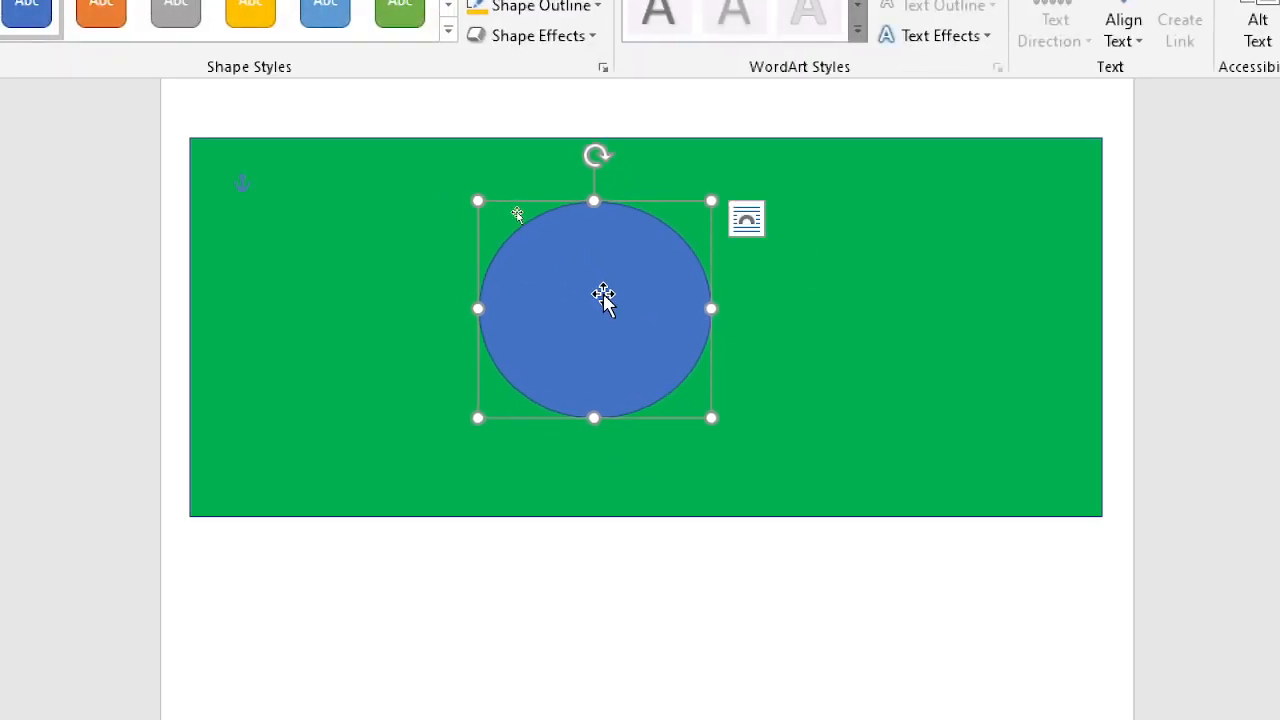
{"action": "scroll", "coordinate": [606, 297], "scroll_direction": "up", "scroll_amount": 1}
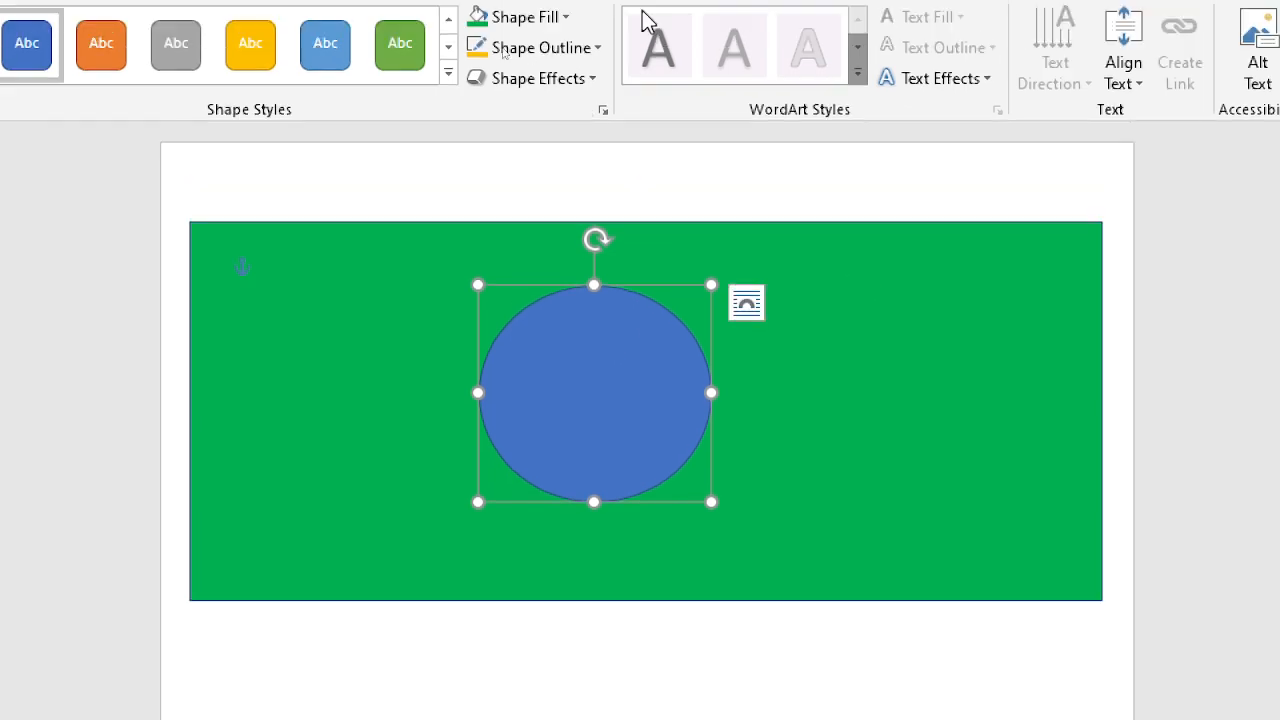
{"action": "scroll", "coordinate": [643, 14], "scroll_direction": "up", "scroll_amount": 2}
{"action": "scroll", "coordinate": [724, 195], "scroll_direction": "down", "scroll_amount": 3}
{"action": "scroll", "coordinate": [26, 20], "scroll_direction": "up", "scroll_amount": 1}
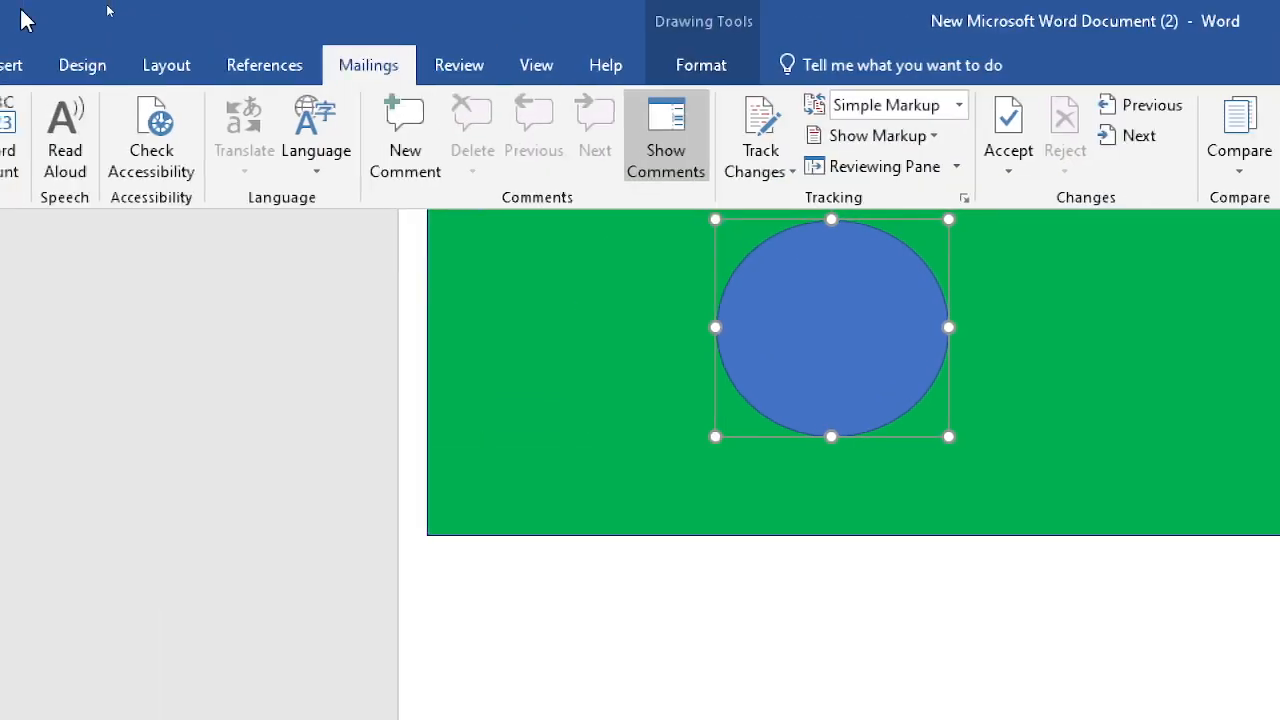
{"action": "left_click", "coordinate": [34, 68]}
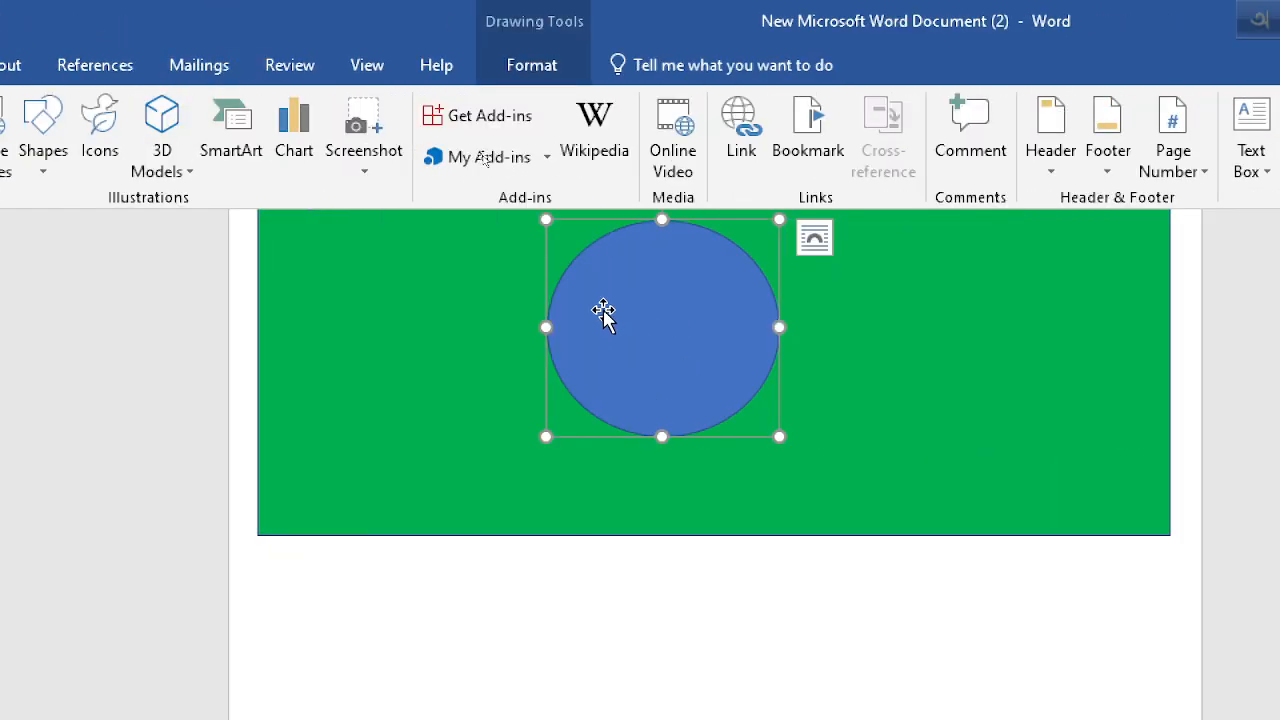
{"action": "double_click", "coordinate": [603, 313]}
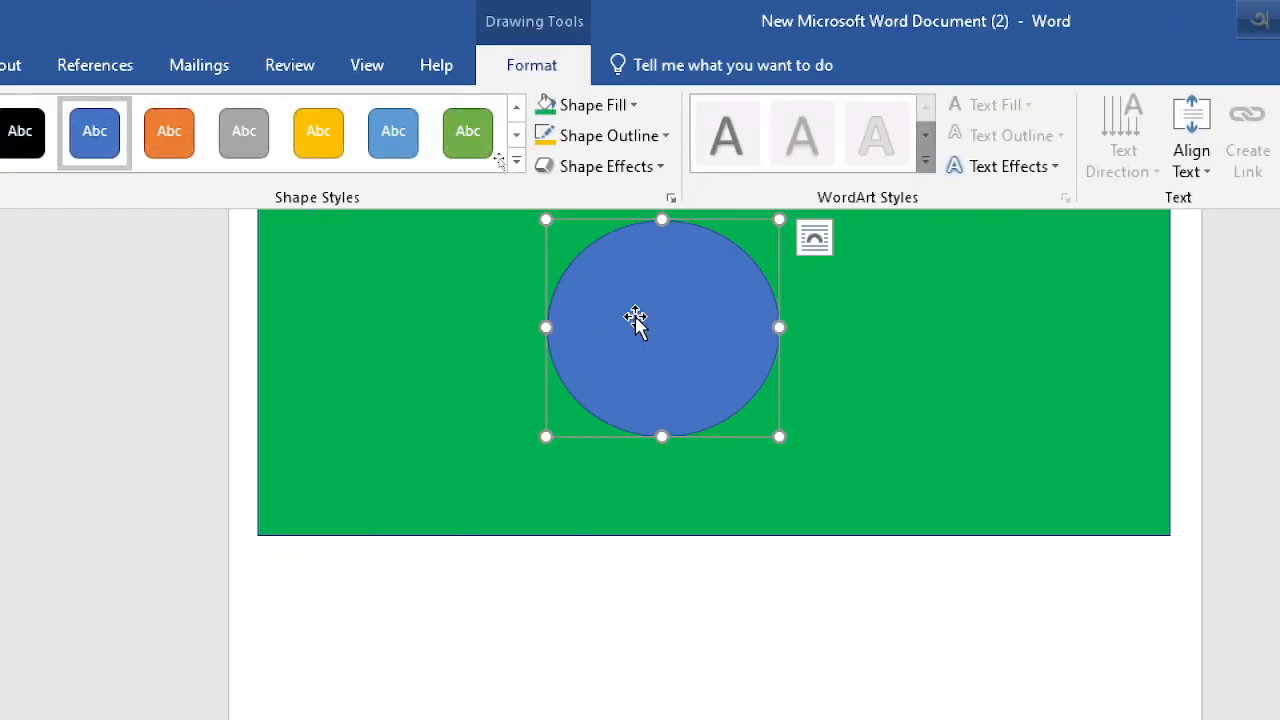
{"action": "left_click", "coordinate": [601, 108]}
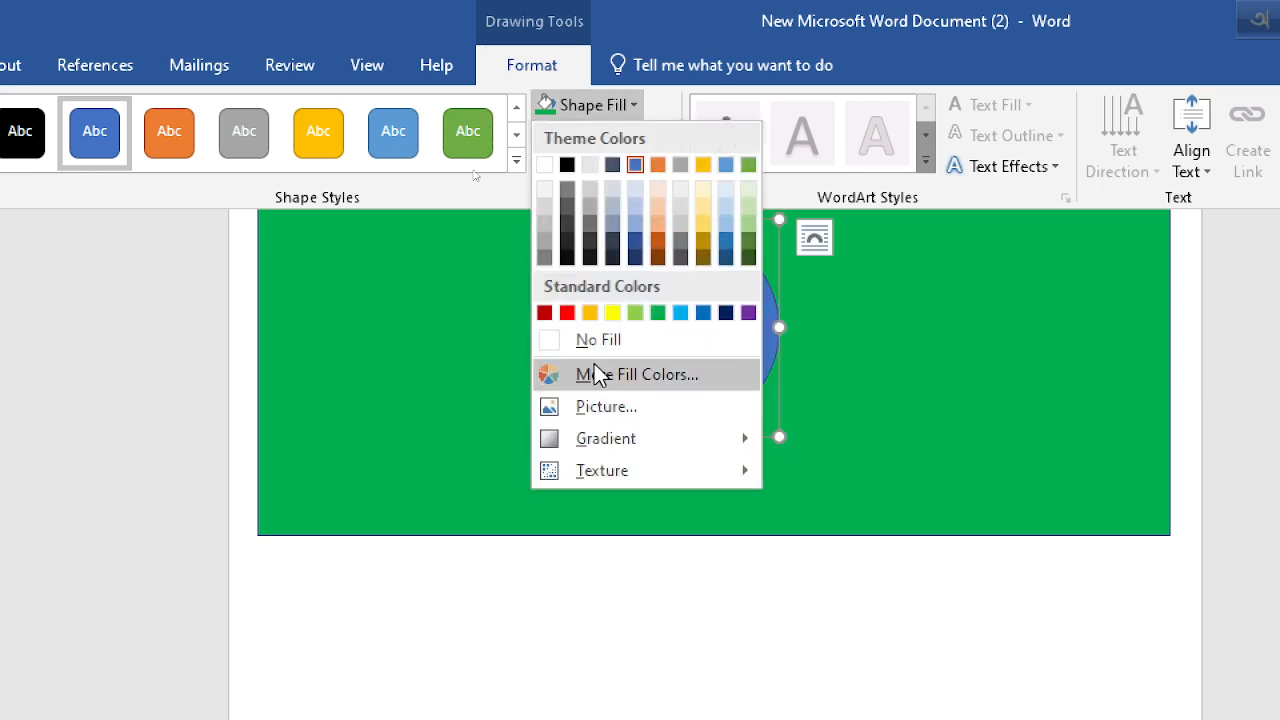
{"action": "left_click", "coordinate": [567, 313]}
{"action": "left_click", "coordinate": [975, 374]}
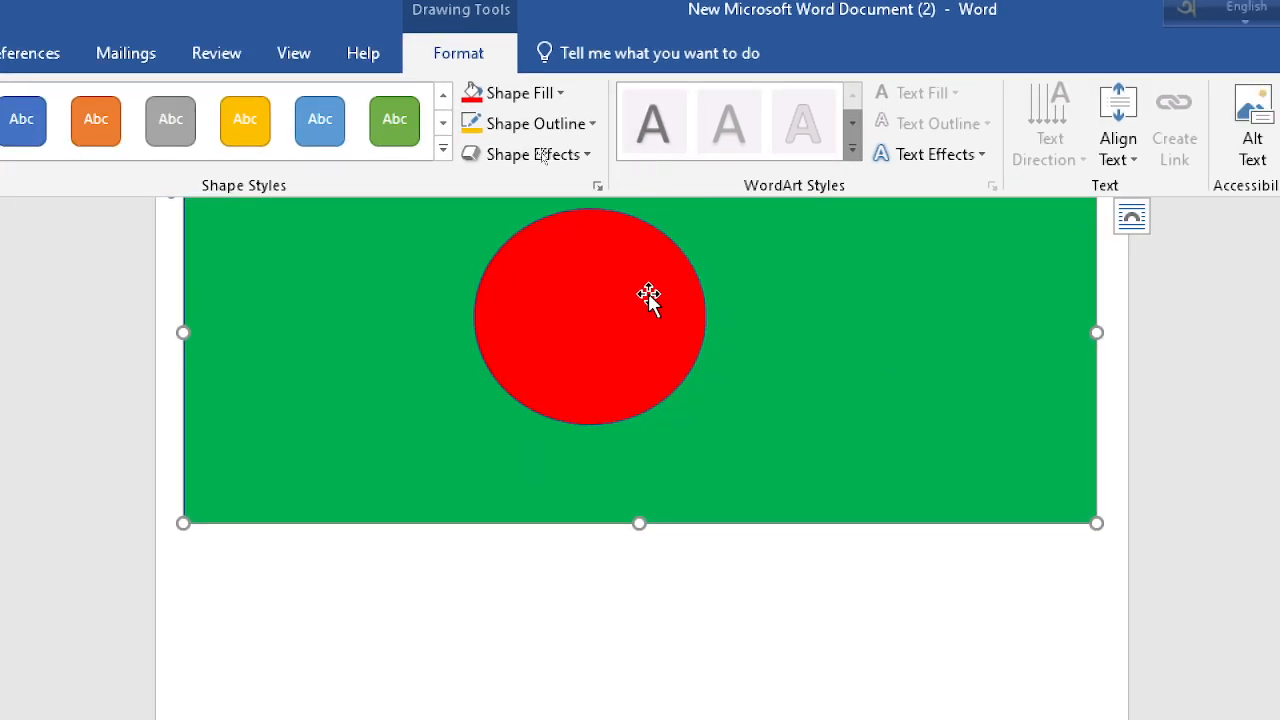
Enlarge the red oval into a nearly perfect circle and center it on the green rectangle
{"action": "scroll", "coordinate": [800, 405], "scroll_direction": "up", "scroll_amount": 1}
{"action": "scroll", "coordinate": [745, 390], "scroll_direction": "up", "scroll_amount": 1}
{"action": "left_click", "coordinate": [557, 417]}
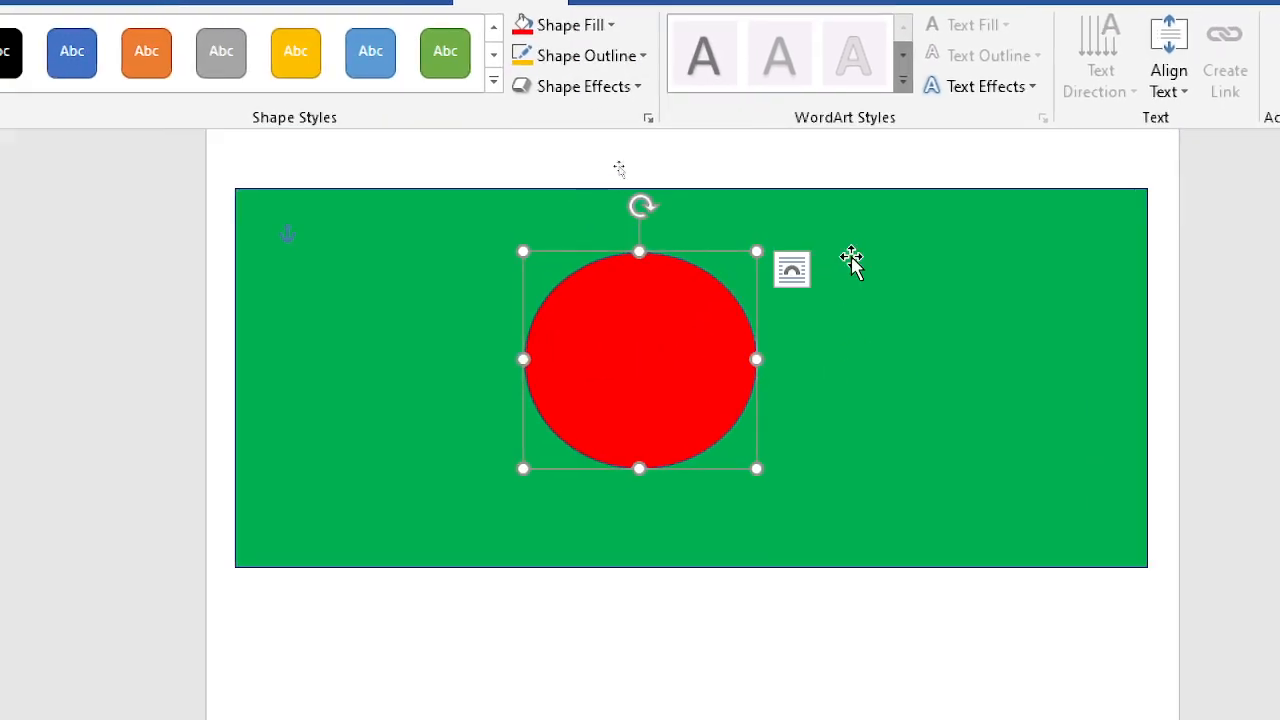
{"action": "left_click_drag", "start_coordinate": [760, 249], "coordinate": [926, 240]}
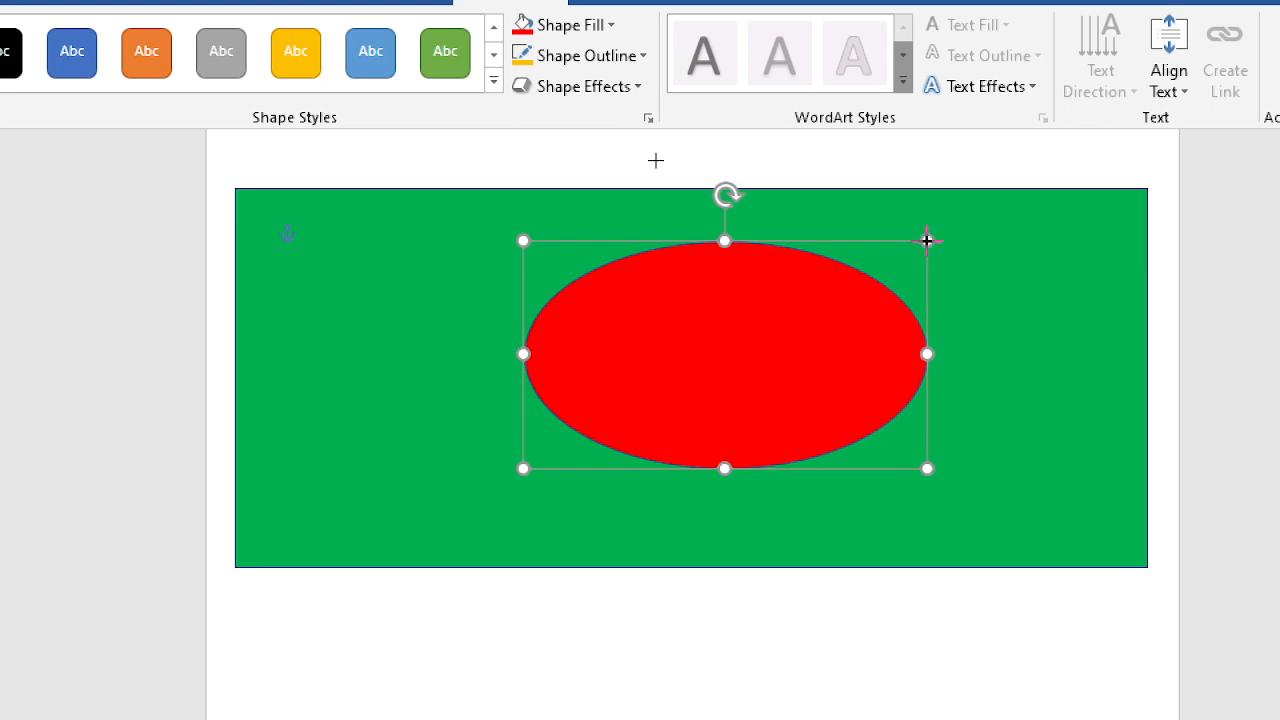
{"action": "left_click_drag", "start_coordinate": [724, 466], "coordinate": [714, 562]}
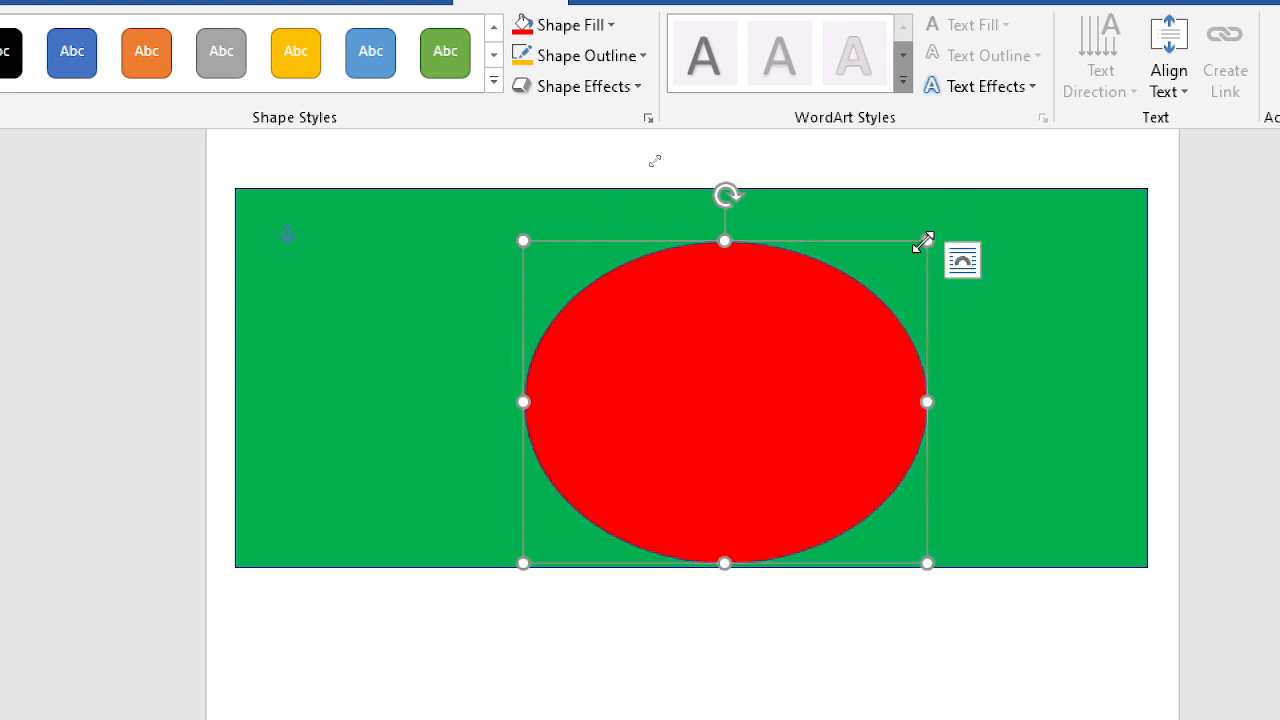
{"action": "left_click_drag", "start_coordinate": [854, 265], "coordinate": [780, 280]}
{"action": "mouse_move", "coordinate": [651, 343]}
{"action": "left_mouse_down"}
{"action": "mouse_move", "coordinate": [654, 331]}
{"action": "mouse_move", "coordinate": [668, 343]}
{"action": "left_mouse_up"}
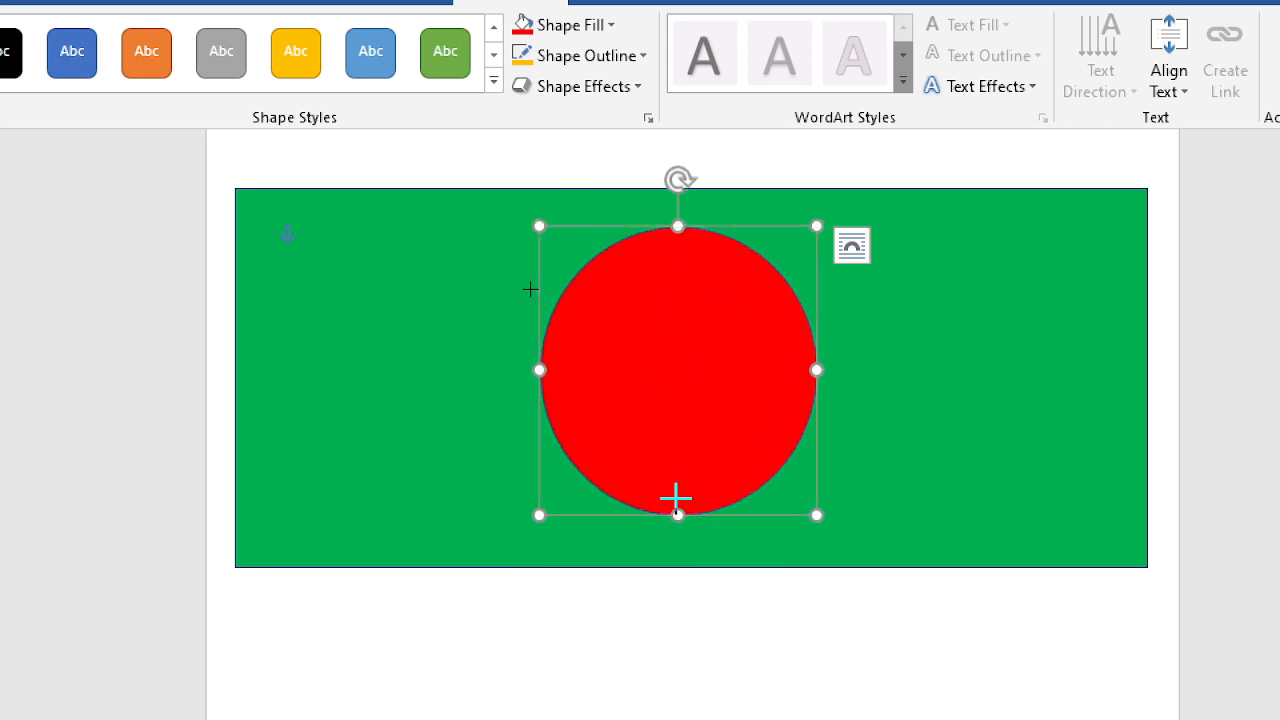
{"action": "left_click_drag", "start_coordinate": [676, 497], "coordinate": [677, 489]}
{"action": "left_click_drag", "start_coordinate": [757, 334], "coordinate": [764, 344]}
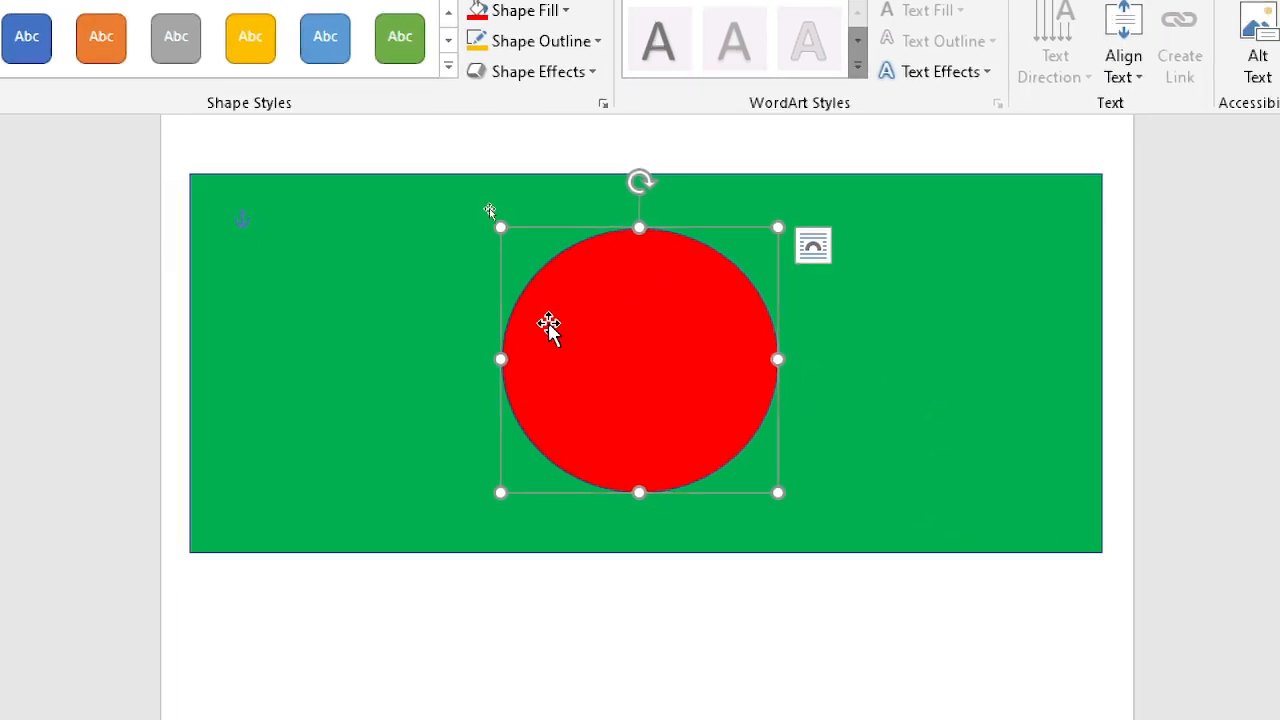
Delete the red circle and the green rectangle from the page
{"action": "key", "text": "Delete"}
{"action": "left_click", "coordinate": [549, 325]}
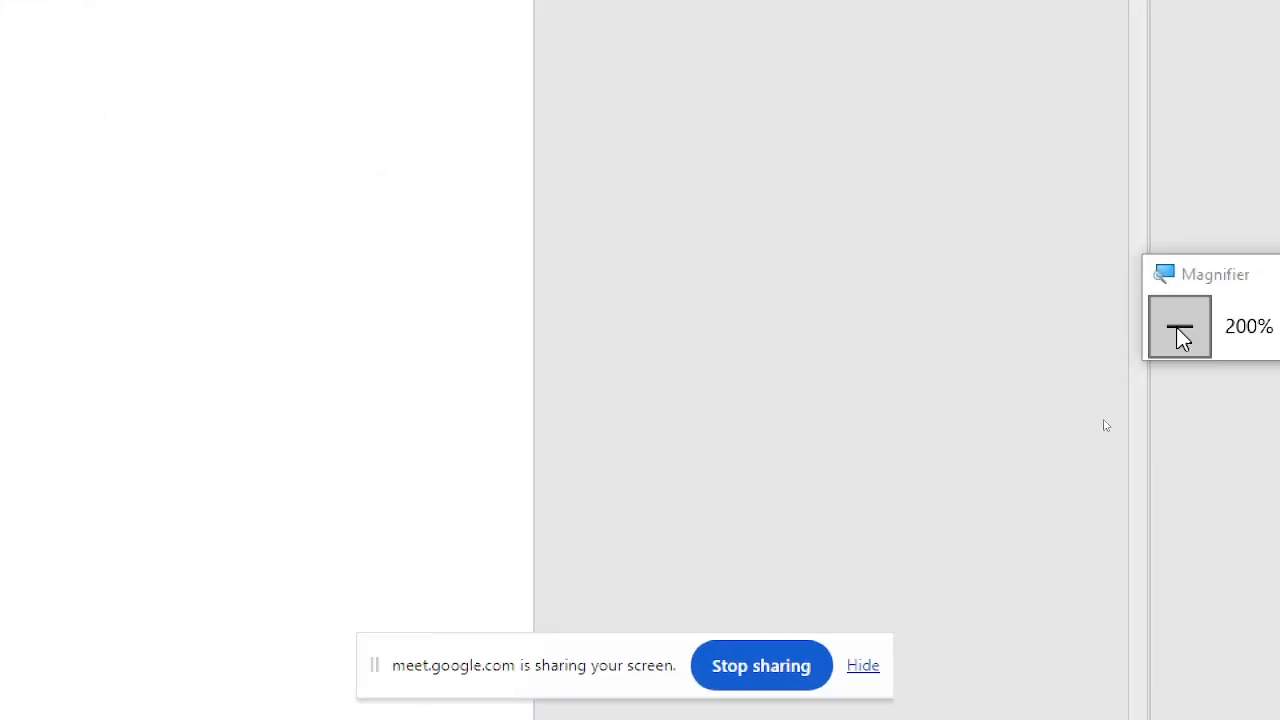
Draw a Flowchart: Direct Access Storage shape about 7.04" wide and 2.8" high across the upper part of the page
{"action": "left_click", "coordinate": [1179, 332]}
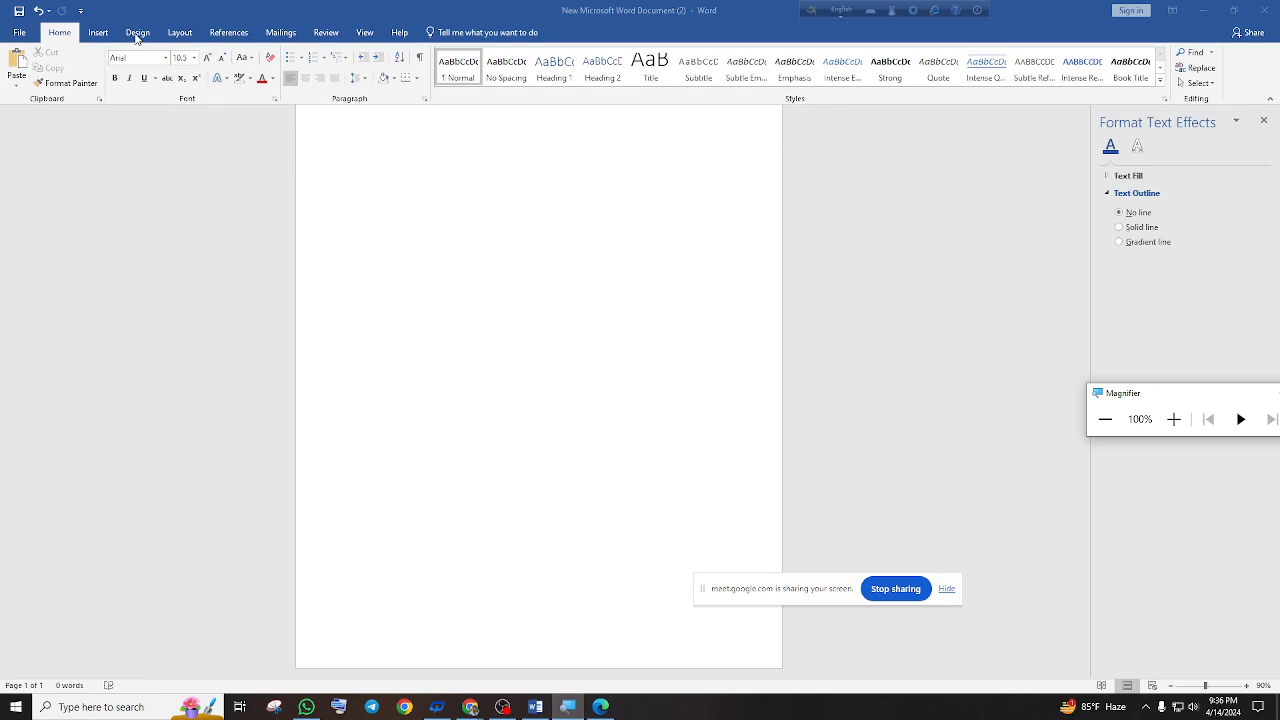
{"action": "left_click", "coordinate": [99, 33]}
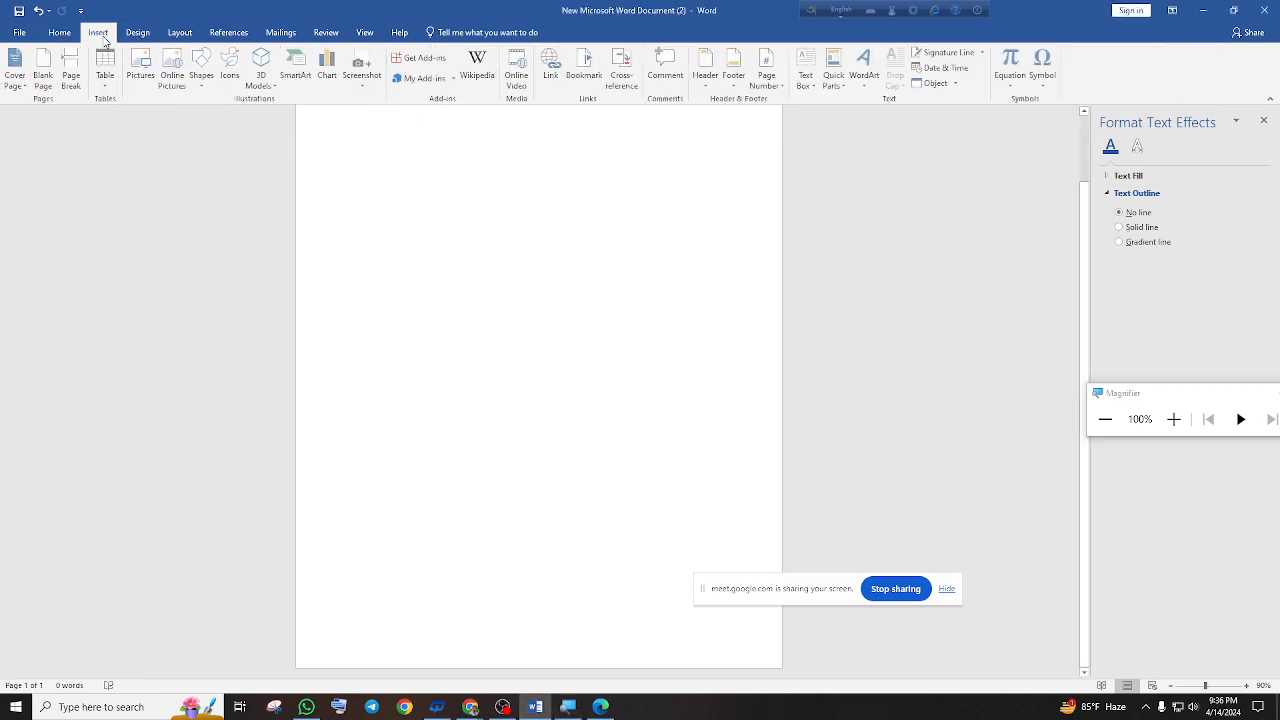
{"action": "left_click", "coordinate": [202, 66]}
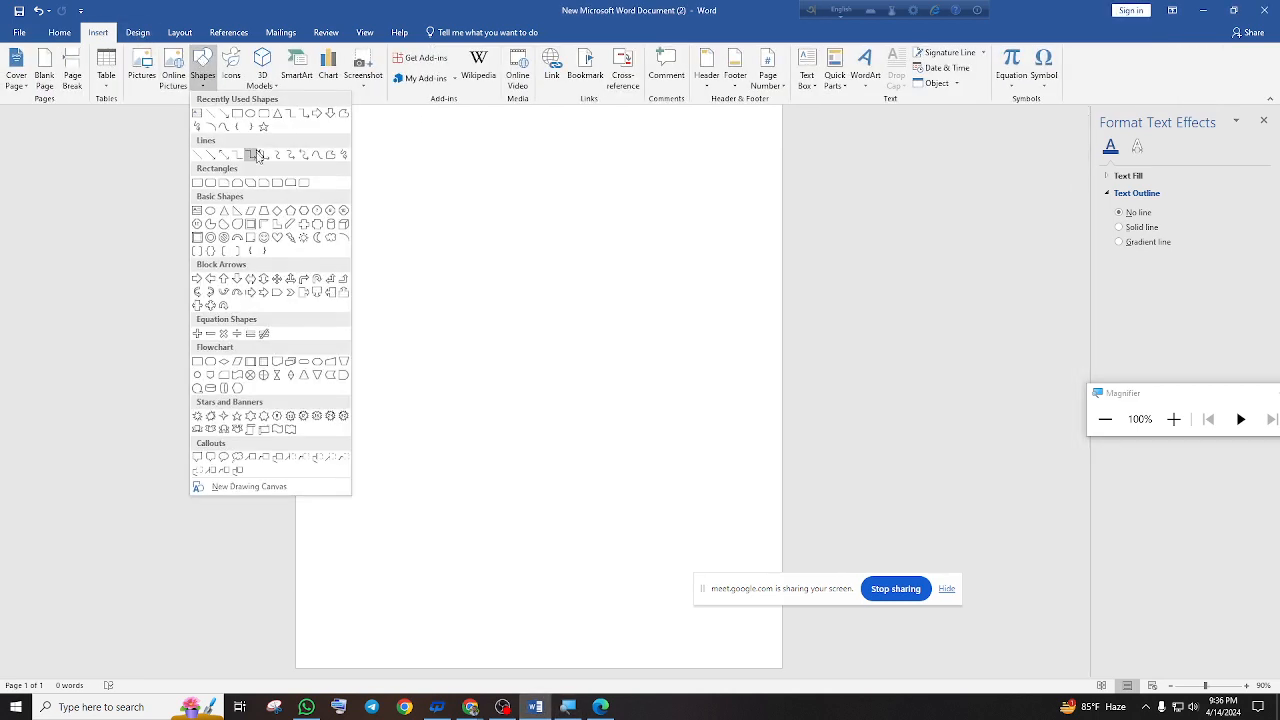
{"action": "left_click", "coordinate": [1174, 419]}
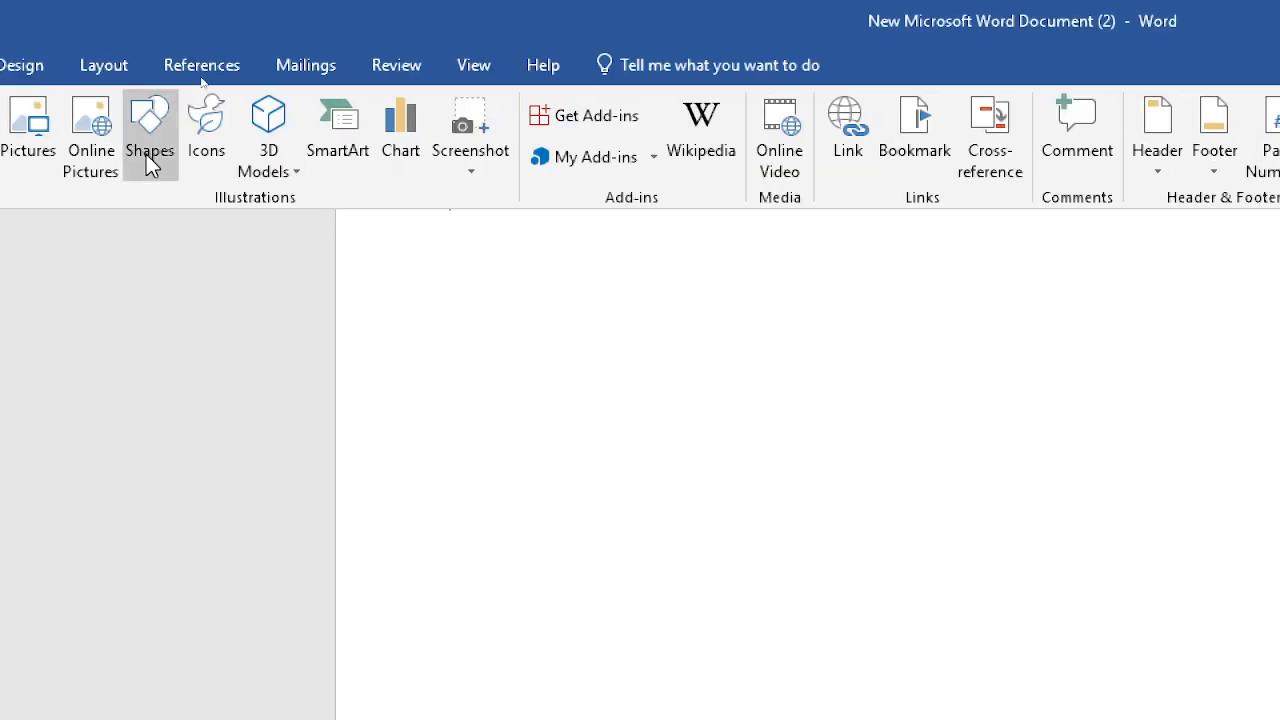
{"action": "left_click", "coordinate": [148, 152]}
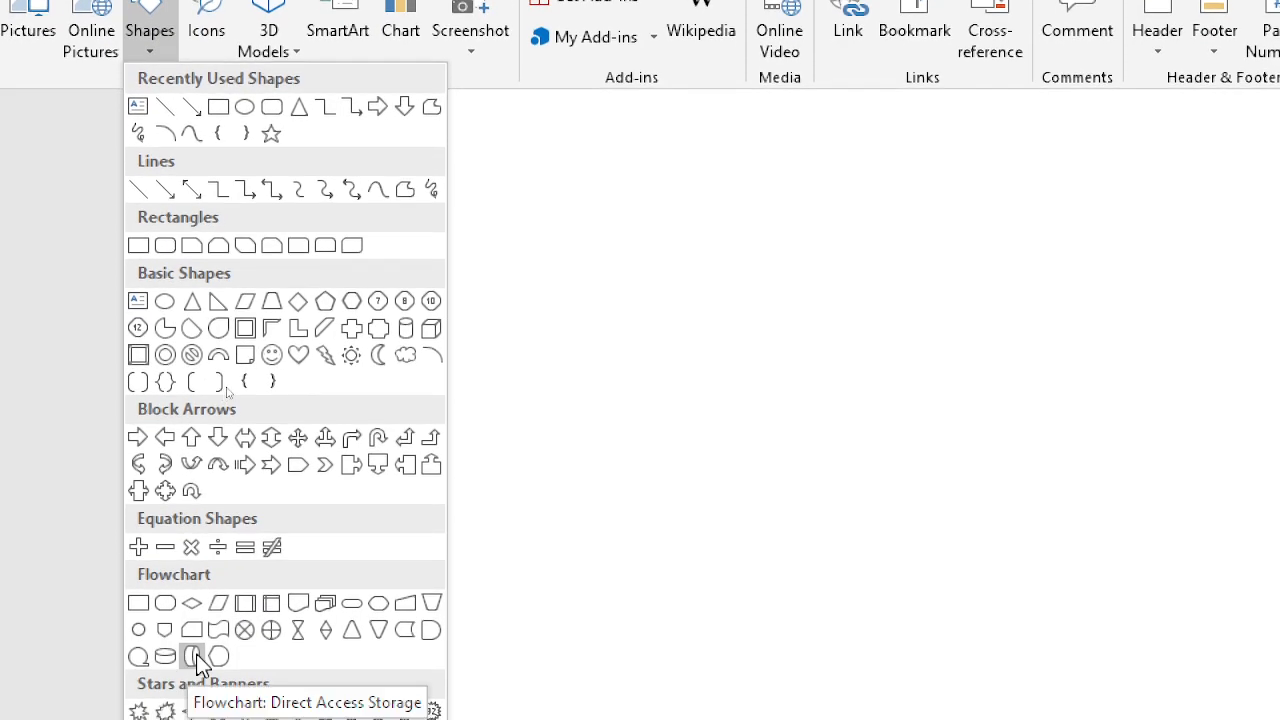
{"action": "left_click", "coordinate": [196, 660]}
{"action": "left_click_drag", "start_coordinate": [448, 236], "coordinate": [1254, 559]}
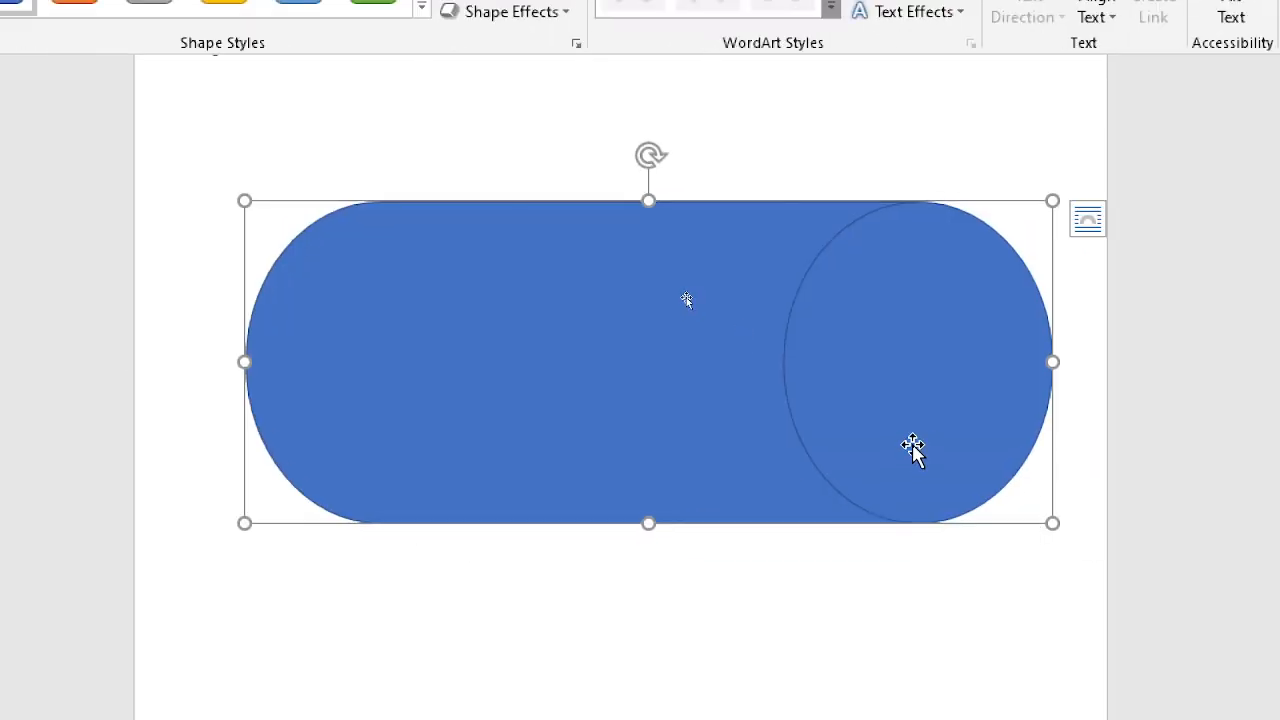
Fill the Direct Access Storage shape with the black theme color
{"action": "scroll", "coordinate": [800, 390], "scroll_direction": "up", "scroll_amount": 1}
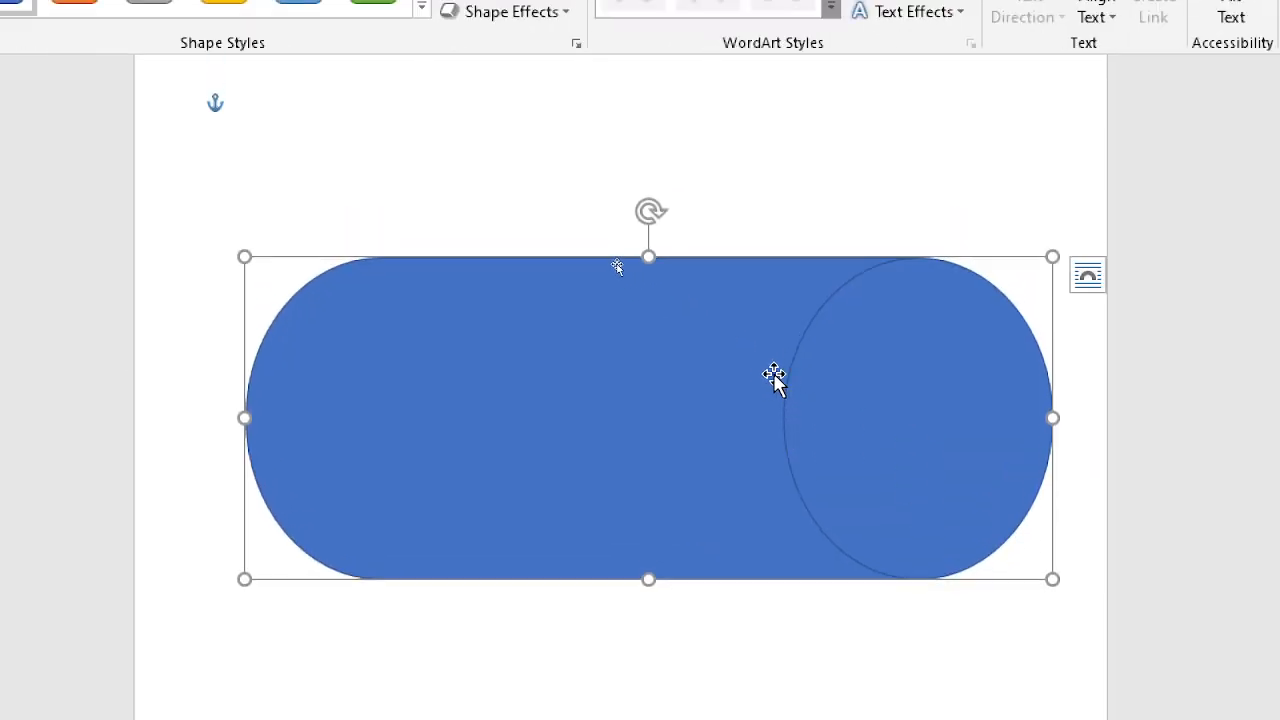
{"action": "scroll", "coordinate": [771, 354], "scroll_direction": "up", "scroll_amount": 1}
{"action": "scroll", "coordinate": [770, 345], "scroll_direction": "down", "scroll_amount": 1}
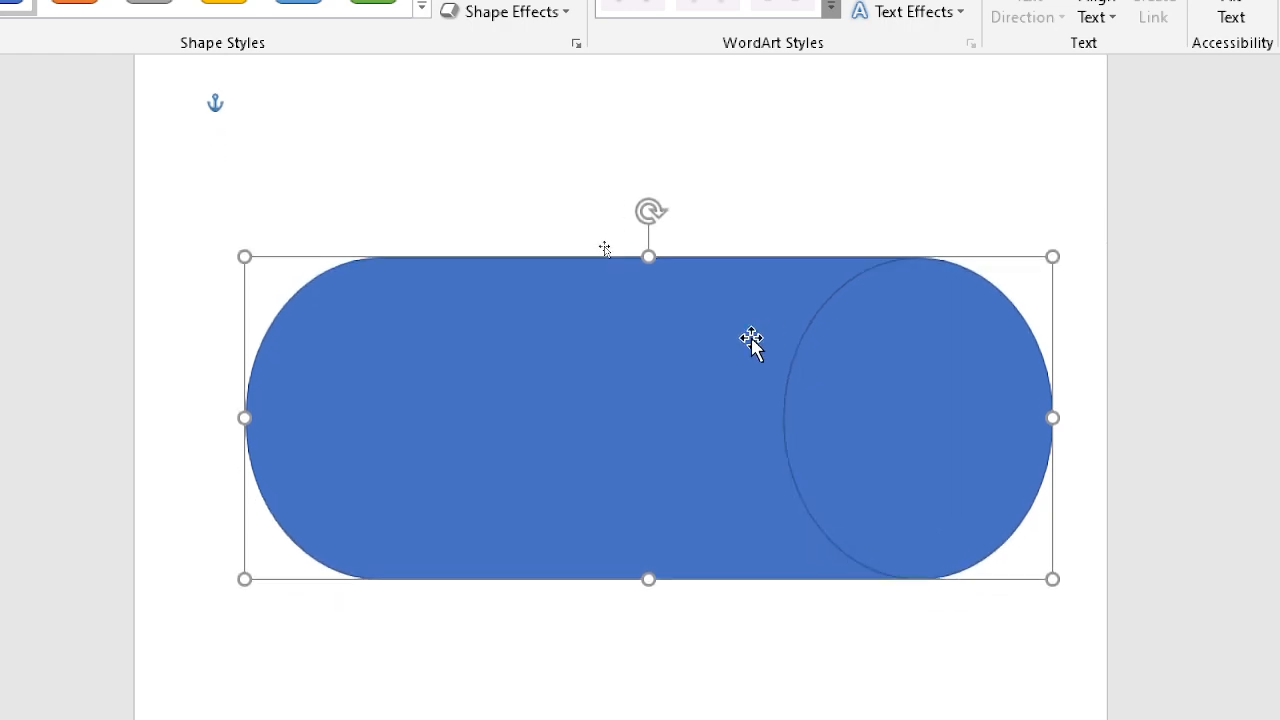
{"action": "scroll", "coordinate": [751, 343], "scroll_direction": "up", "scroll_amount": 1}
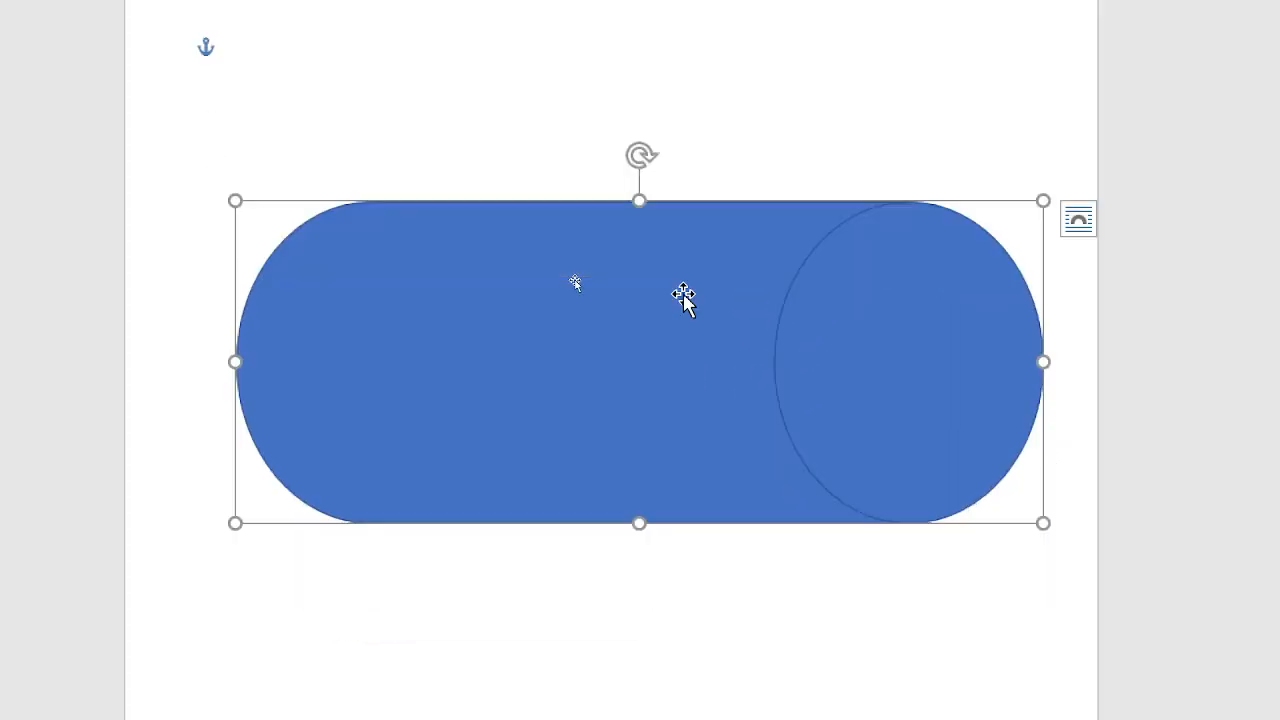
{"action": "scroll", "coordinate": [688, 410], "scroll_direction": "up", "scroll_amount": 1}
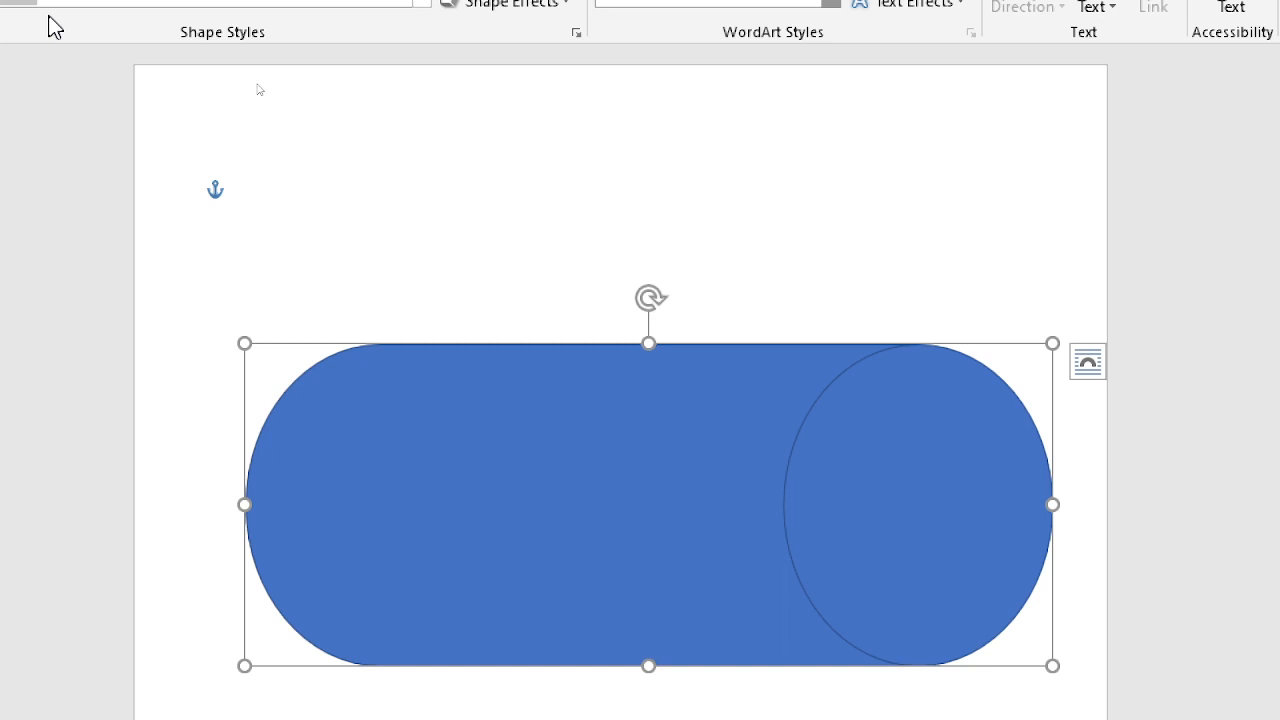
{"action": "scroll", "coordinate": [50, 18], "scroll_direction": "up", "scroll_amount": 8}
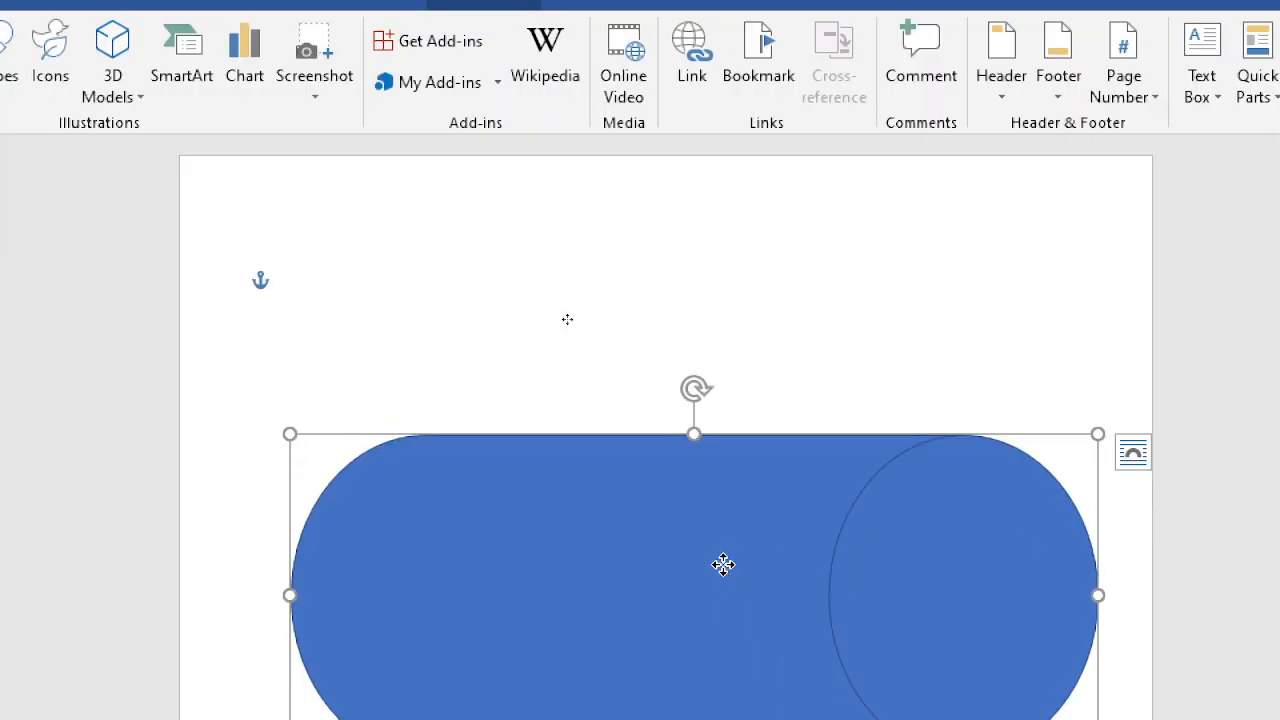
{"action": "double_click", "coordinate": [723, 560]}
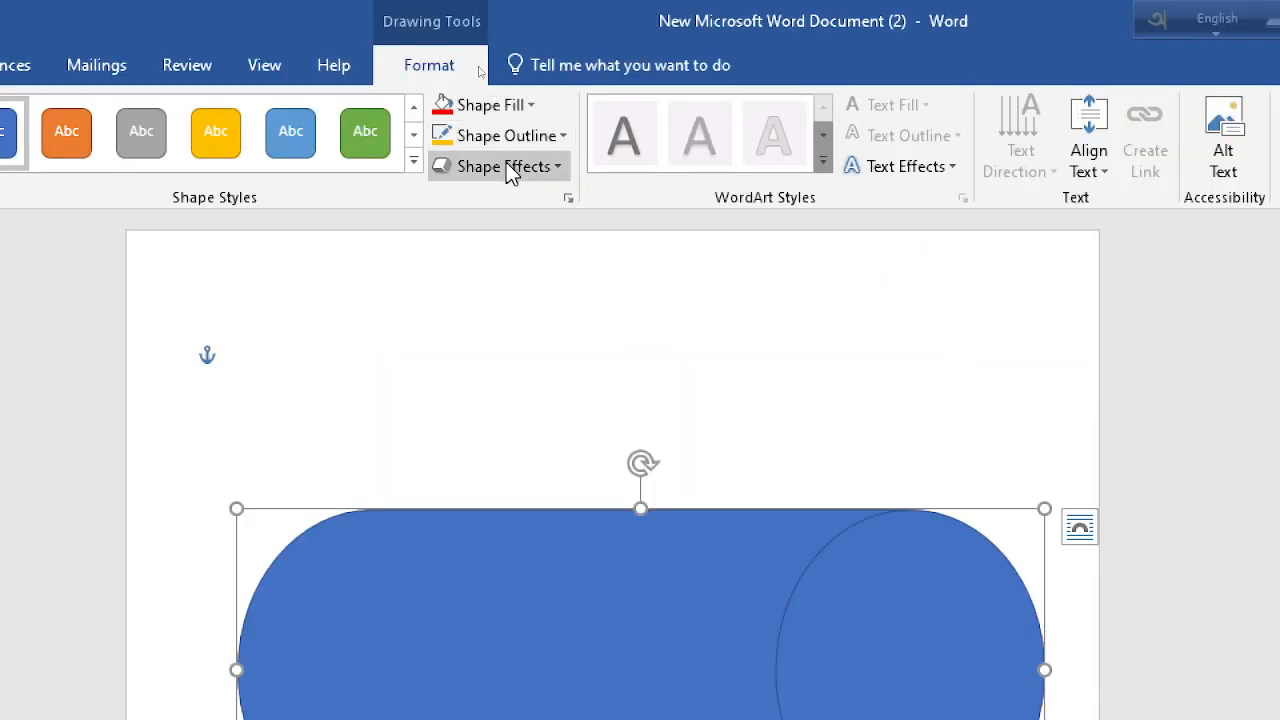
{"action": "left_click", "coordinate": [506, 105]}
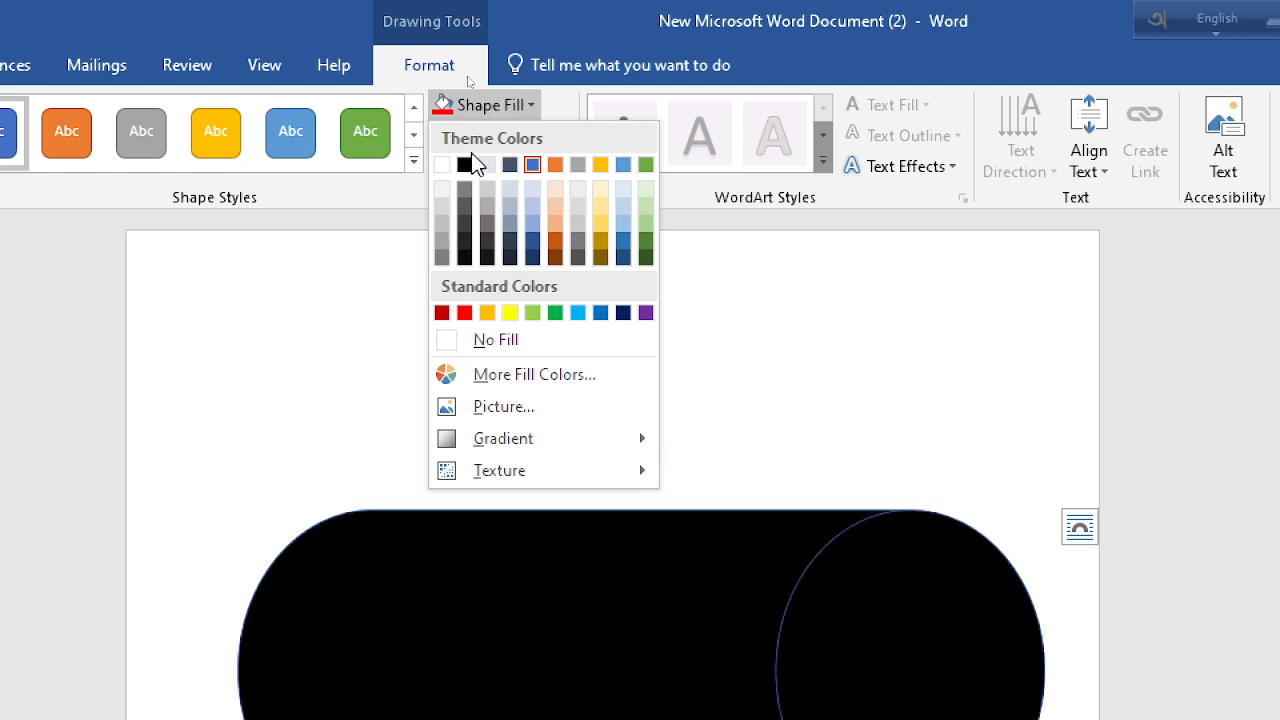
{"action": "left_click", "coordinate": [464, 164]}
{"action": "scroll", "coordinate": [693, 468], "scroll_direction": "down", "scroll_amount": 3}
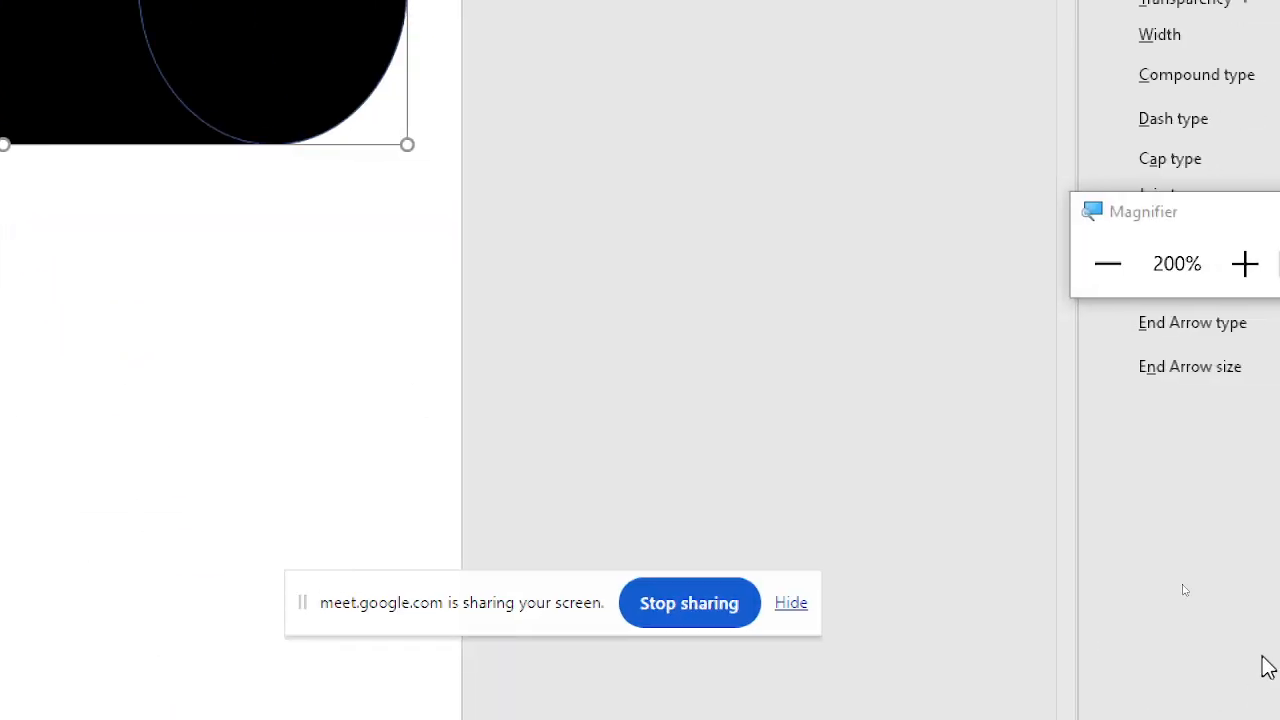
Shrink the black shape to about 5.84" wide and 2.35" high and shift it slightly on the page
{"action": "left_click", "coordinate": [1122, 256]}
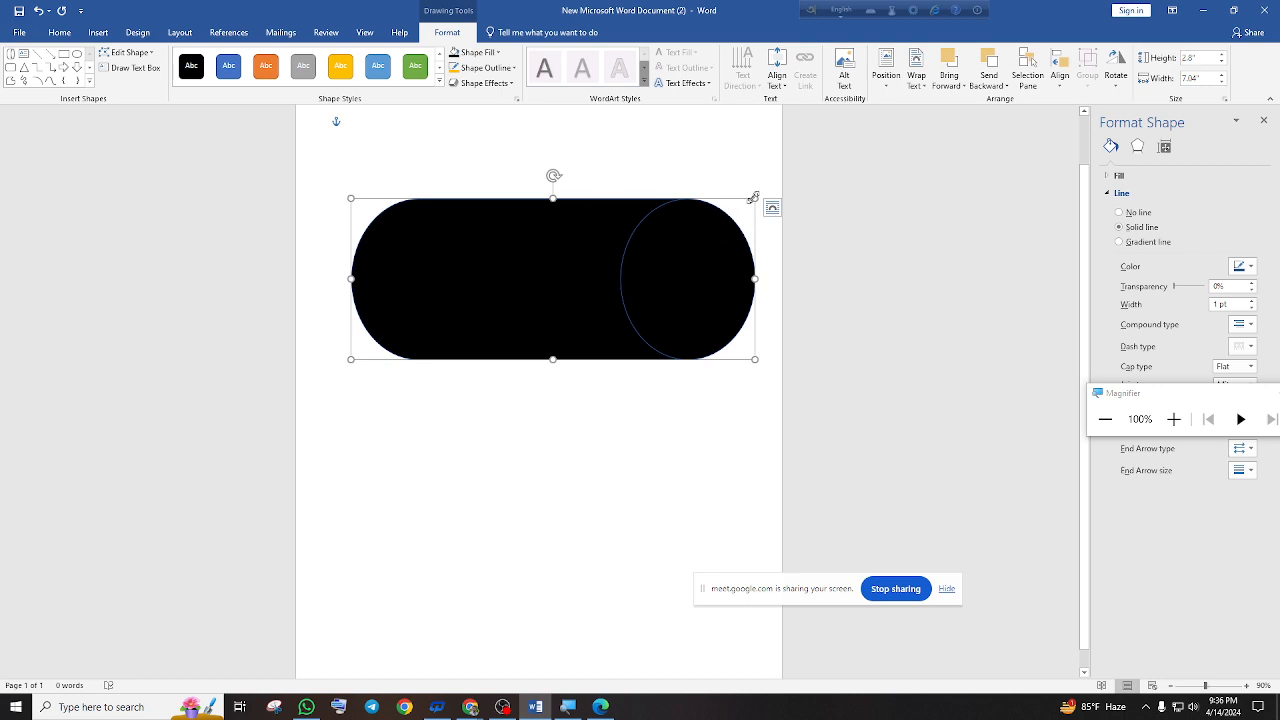
{"action": "left_click_drag", "start_coordinate": [753, 197], "coordinate": [686, 223]}
{"action": "left_click_drag", "start_coordinate": [534, 266], "coordinate": [554, 271]}
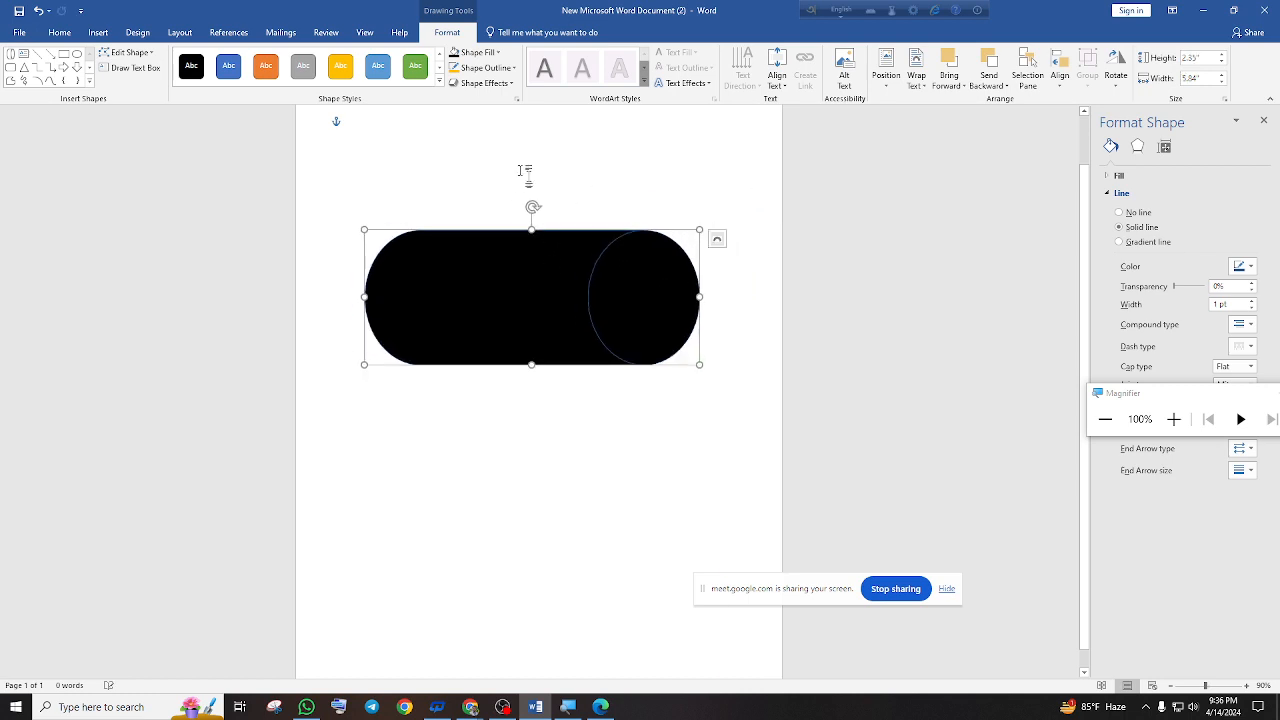
Look through the available shapes and delete the black shape from the page
{"action": "left_click", "coordinate": [97, 33]}
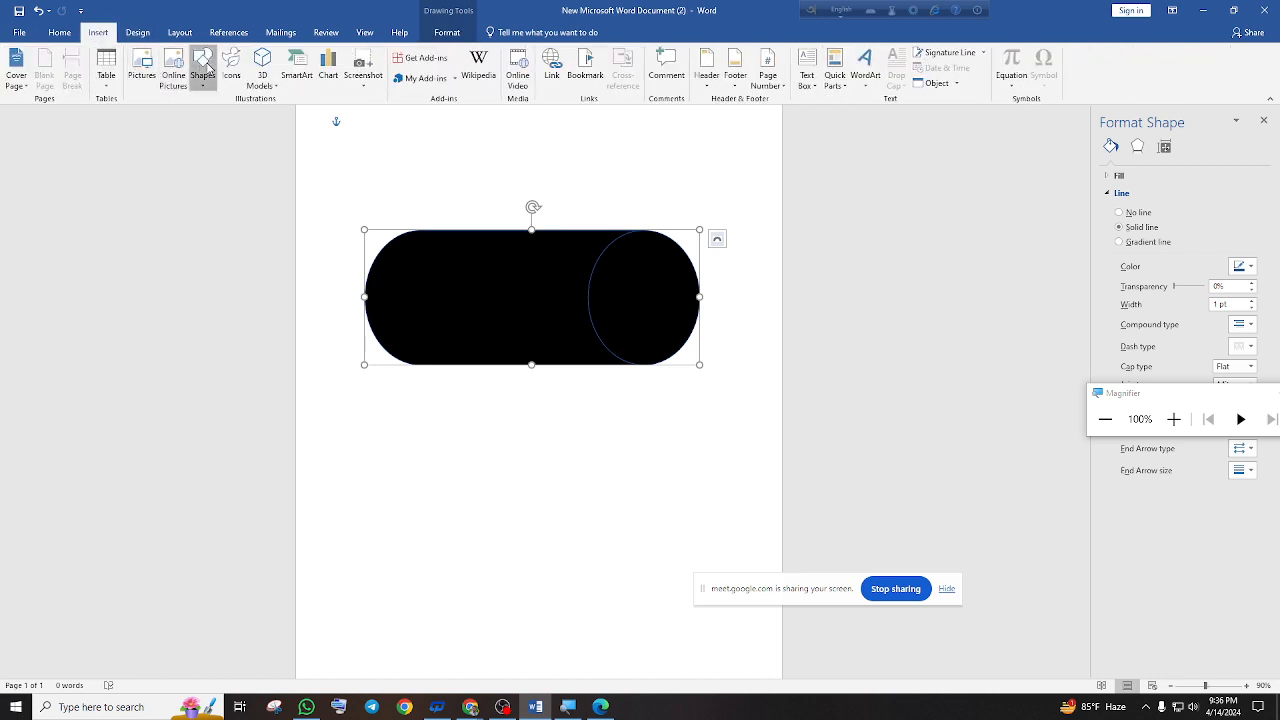
{"action": "left_click", "coordinate": [203, 68]}
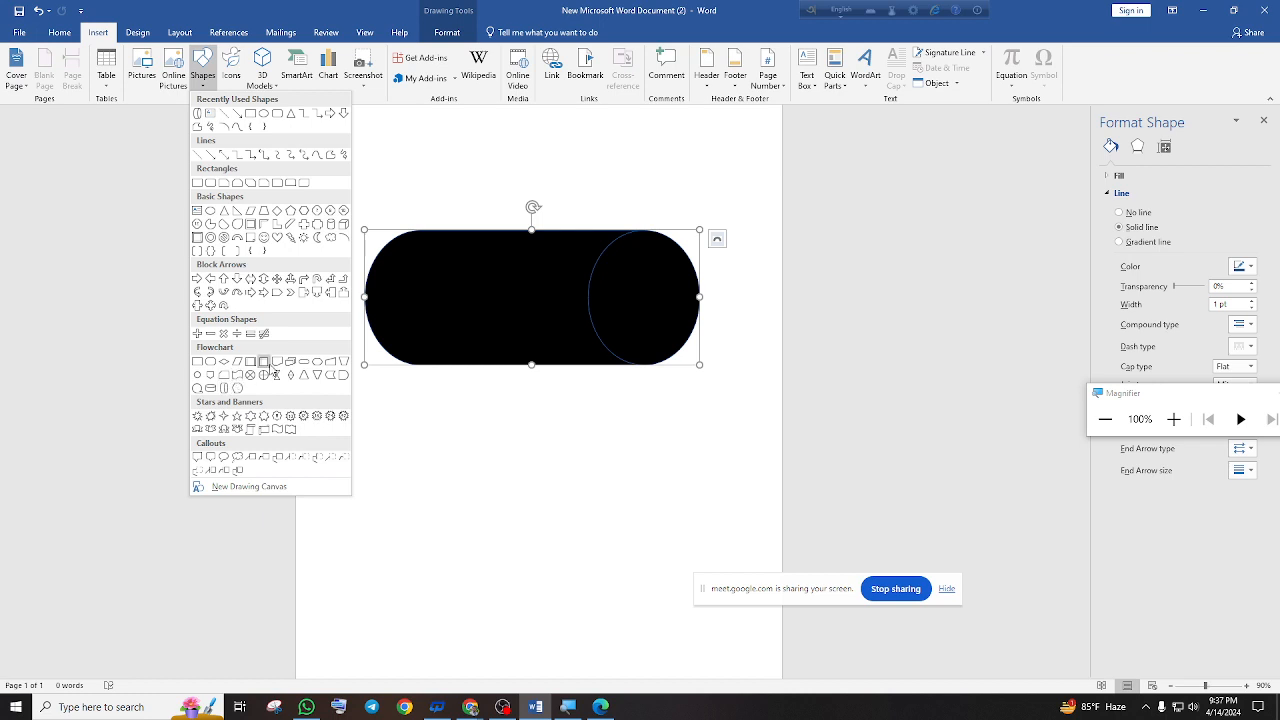
{"action": "left_click", "coordinate": [450, 292]}
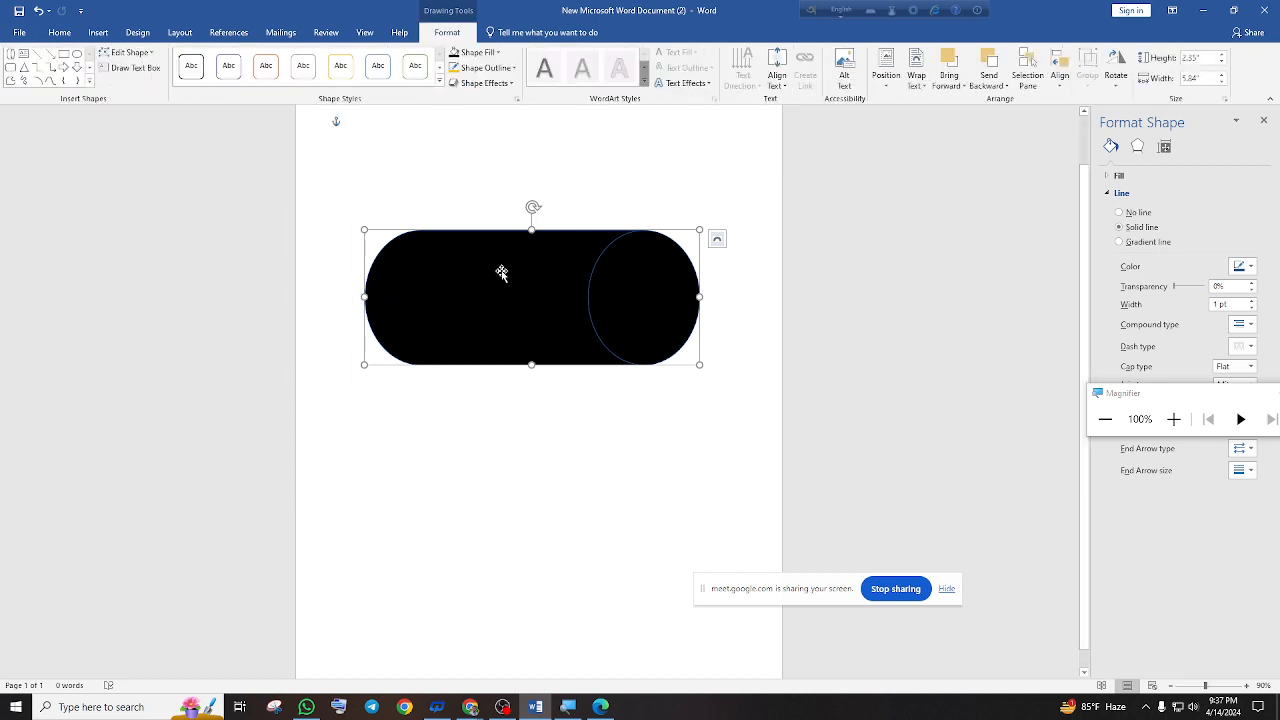
{"action": "key", "text": "Delete"}
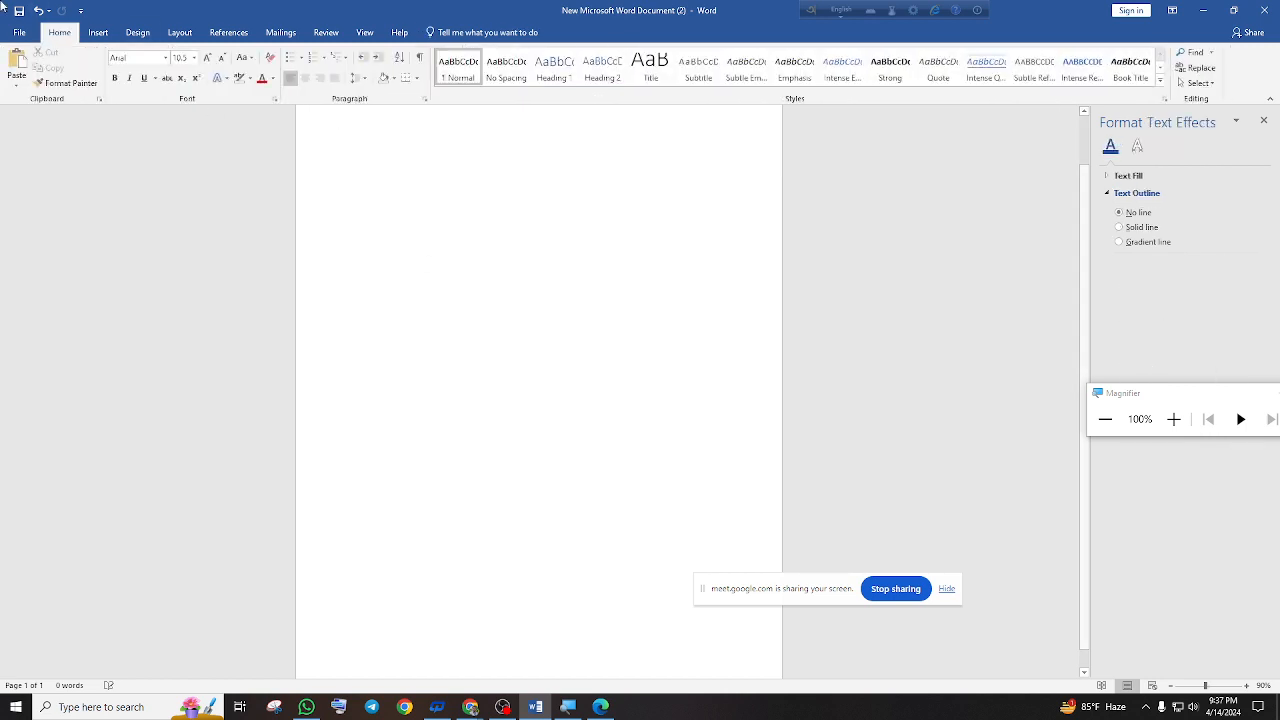
Draw a Flowchart: Process rectangle about 6.78" wide and 2.81" high across the upper part of the page
{"action": "left_click", "coordinate": [93, 33]}
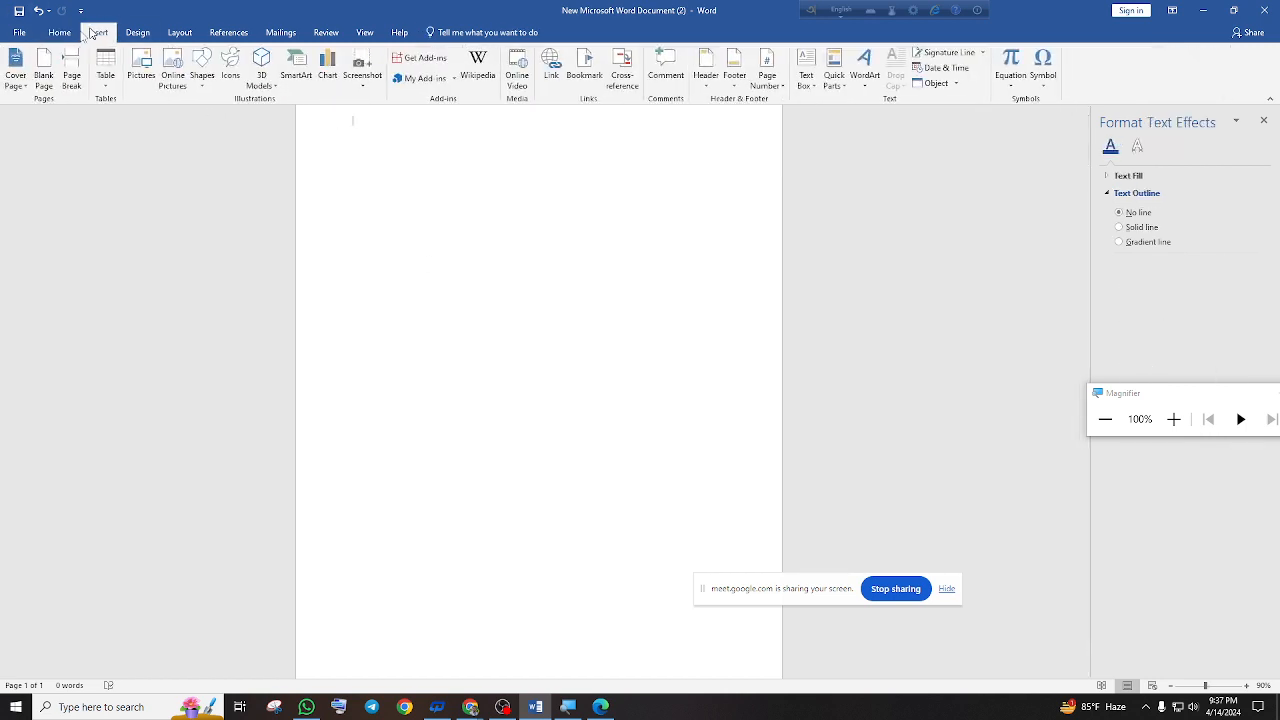
{"action": "left_click", "coordinate": [202, 68]}
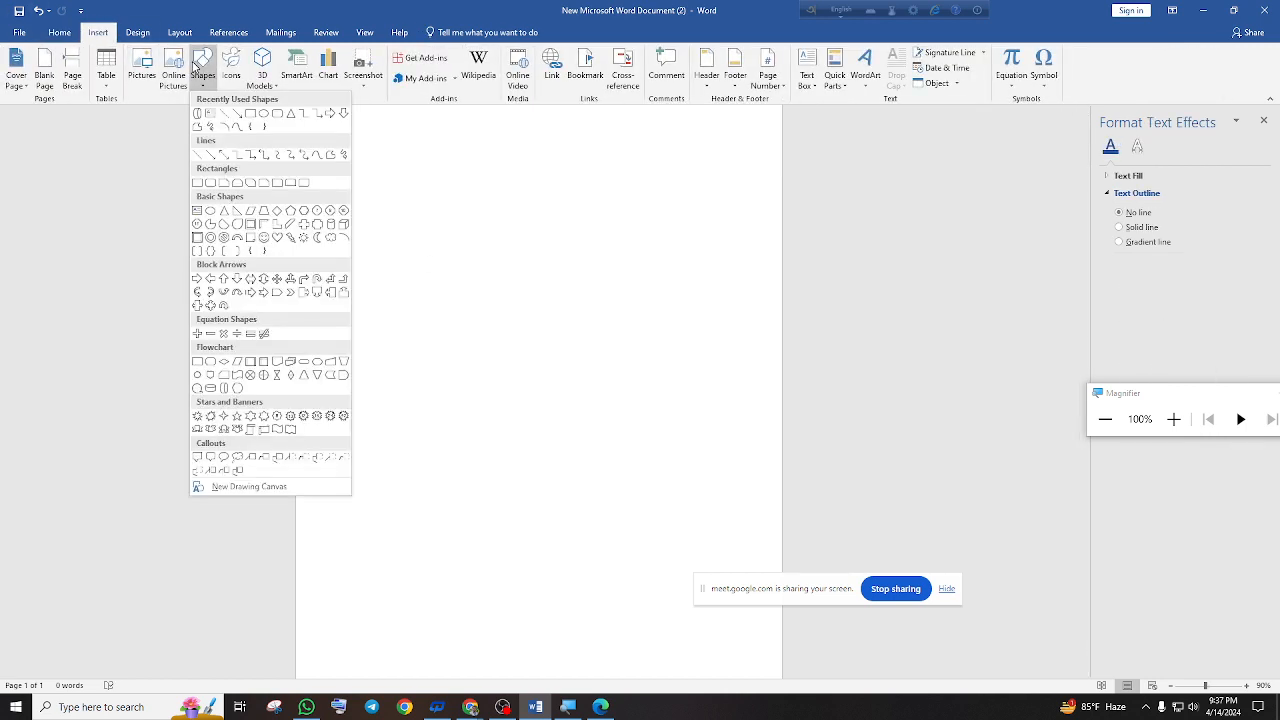
{"action": "left_click", "coordinate": [198, 362]}
{"action": "left_click_drag", "start_coordinate": [354, 185], "coordinate": [741, 343]}
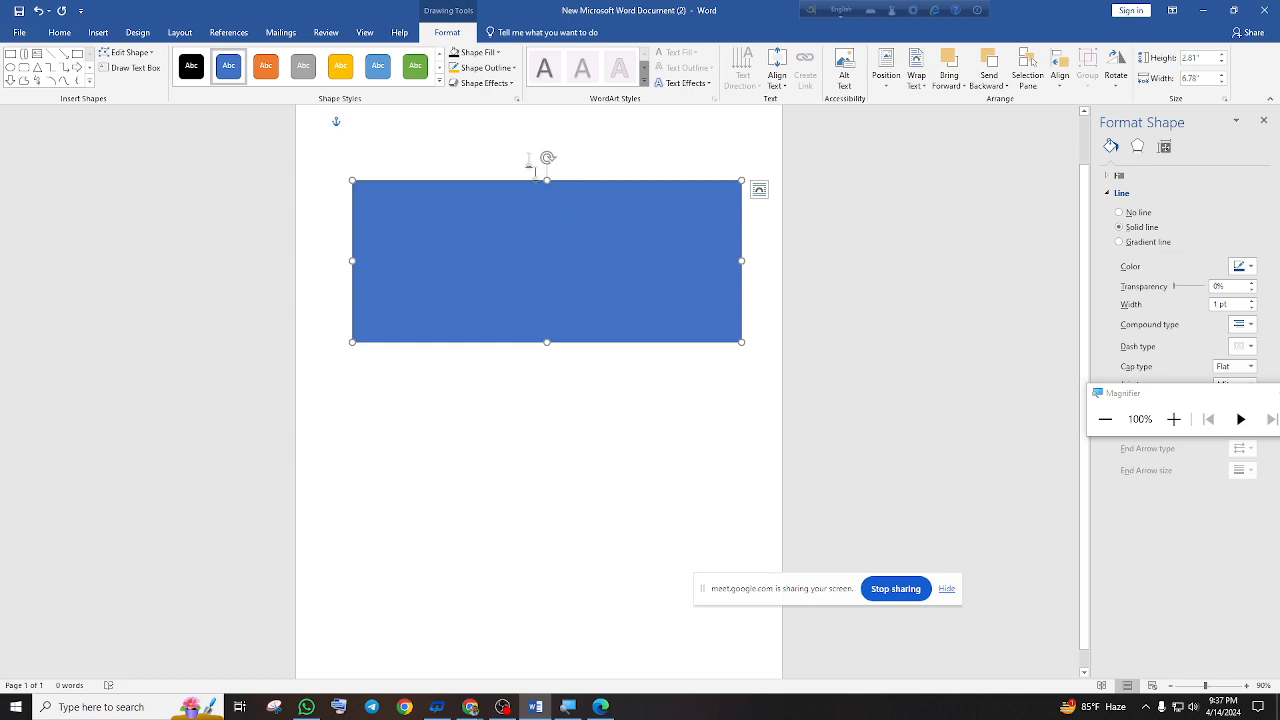
Fill the rectangle with the standard light green color and move it down the page to leave room above it
{"action": "left_click", "coordinate": [478, 52]}
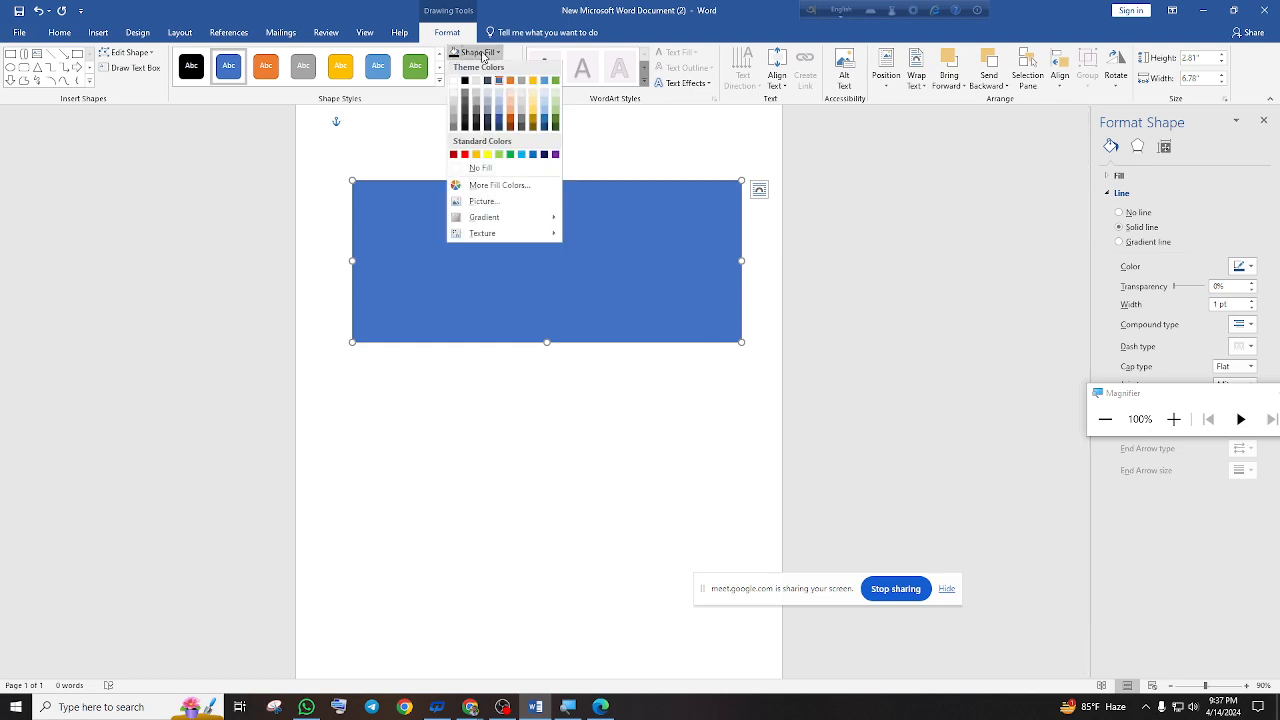
{"action": "left_click", "coordinate": [499, 156]}
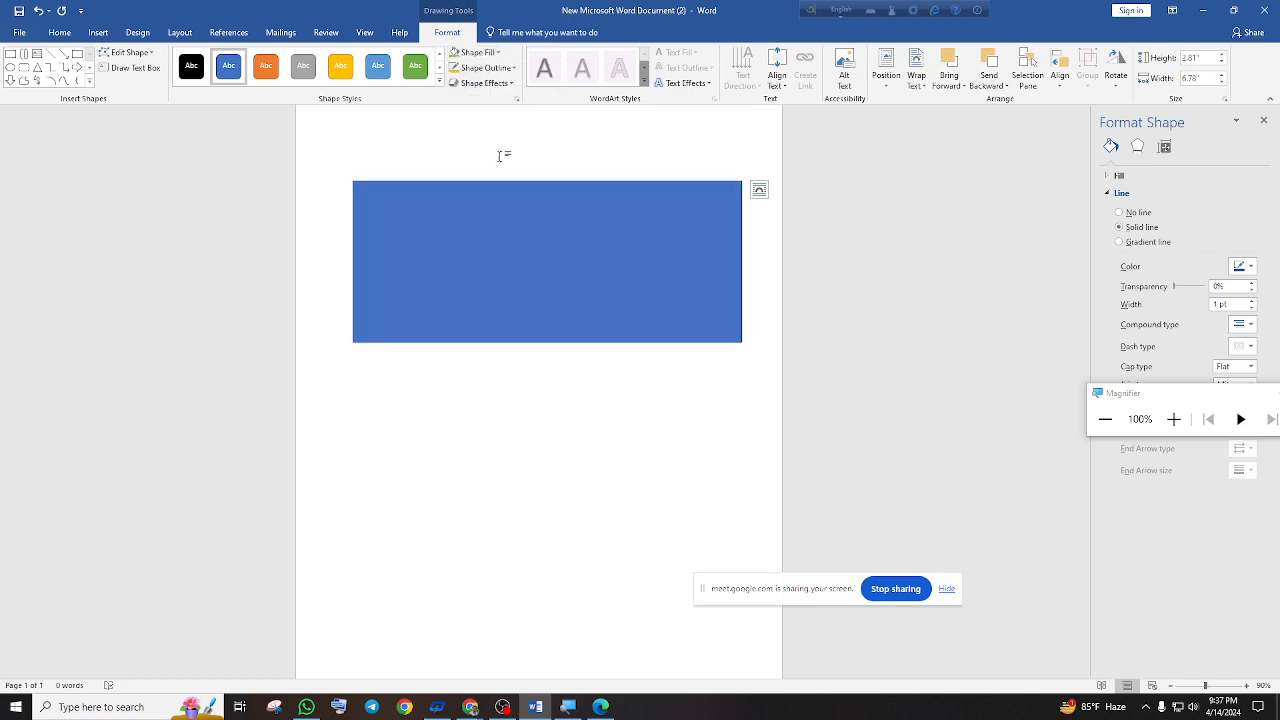
{"action": "left_click_drag", "start_coordinate": [549, 230], "coordinate": [545, 325]}
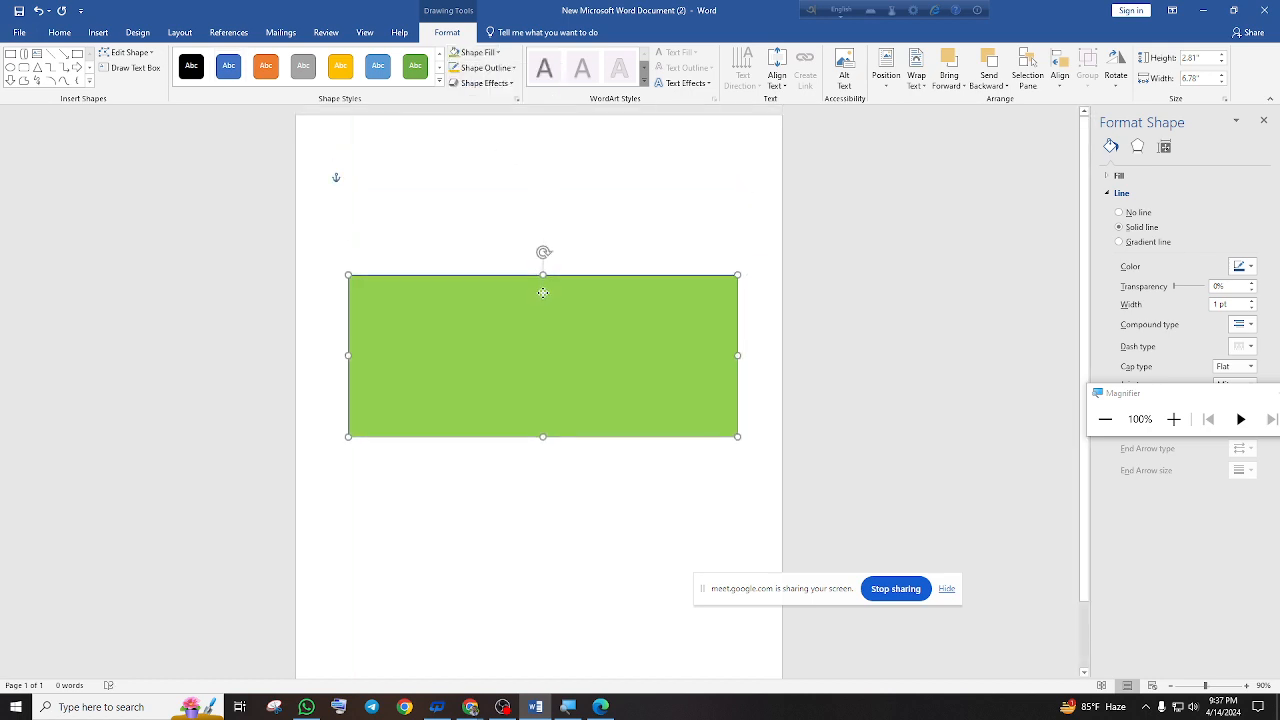
{"action": "left_click", "coordinate": [575, 212]}
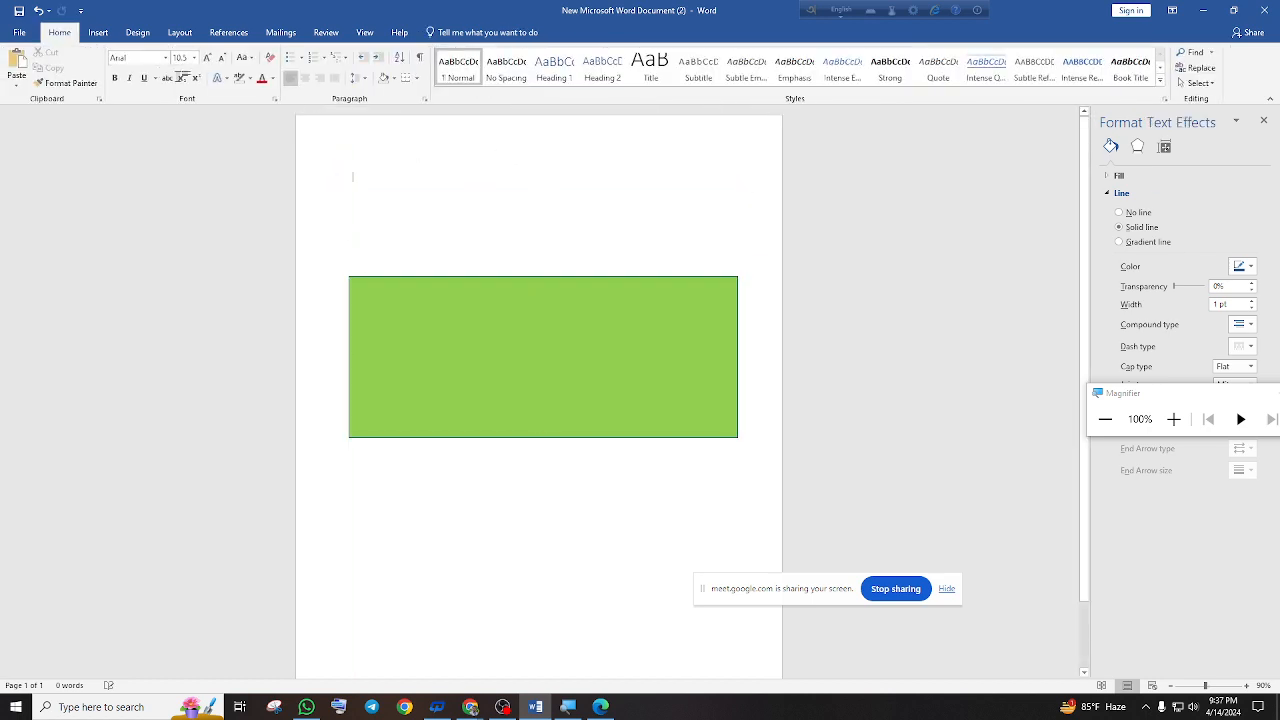
Draw an isosceles triangle about 7.14" wide and 1.79" high as a roof directly above the green rectangle
{"action": "left_click", "coordinate": [110, 36]}
{"action": "left_click", "coordinate": [203, 68]}
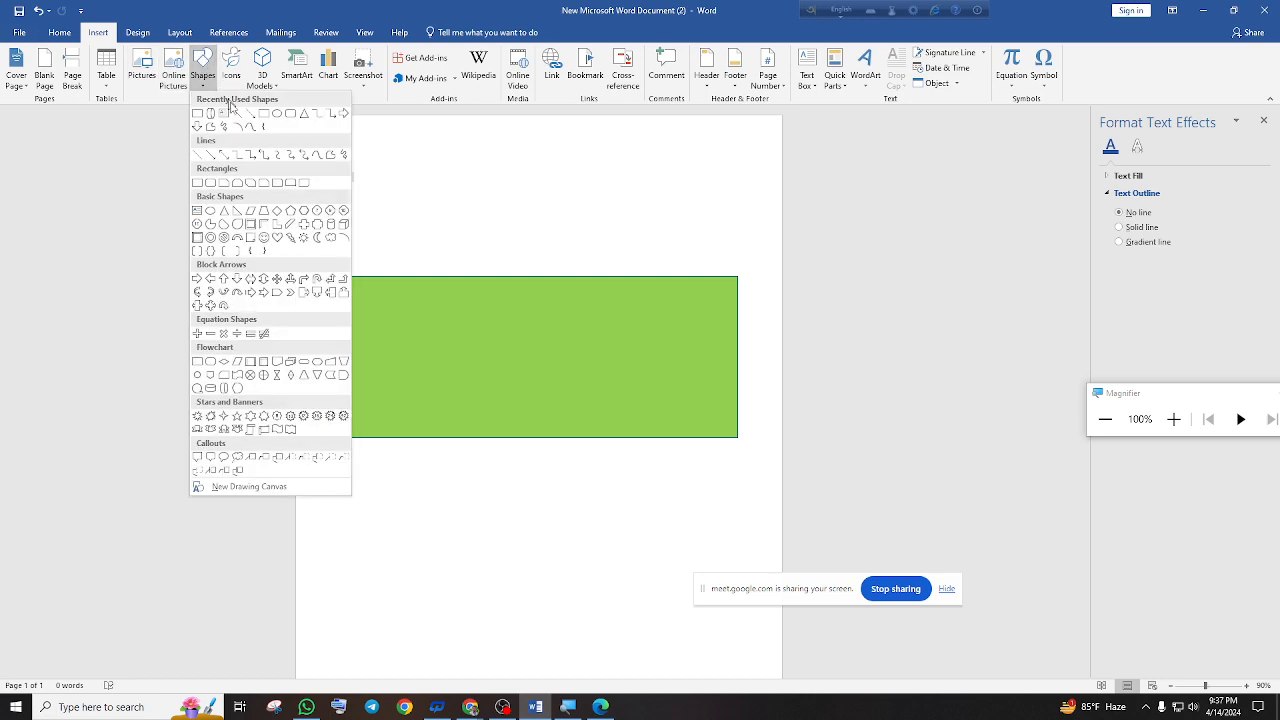
{"action": "left_click", "coordinate": [306, 116]}
{"action": "mouse_move", "coordinate": [347, 174]}
{"action": "left_mouse_down"}
{"action": "mouse_move", "coordinate": [600, 257]}
{"action": "mouse_move", "coordinate": [716, 258]}
{"action": "mouse_move", "coordinate": [757, 277]}
{"action": "left_mouse_up"}
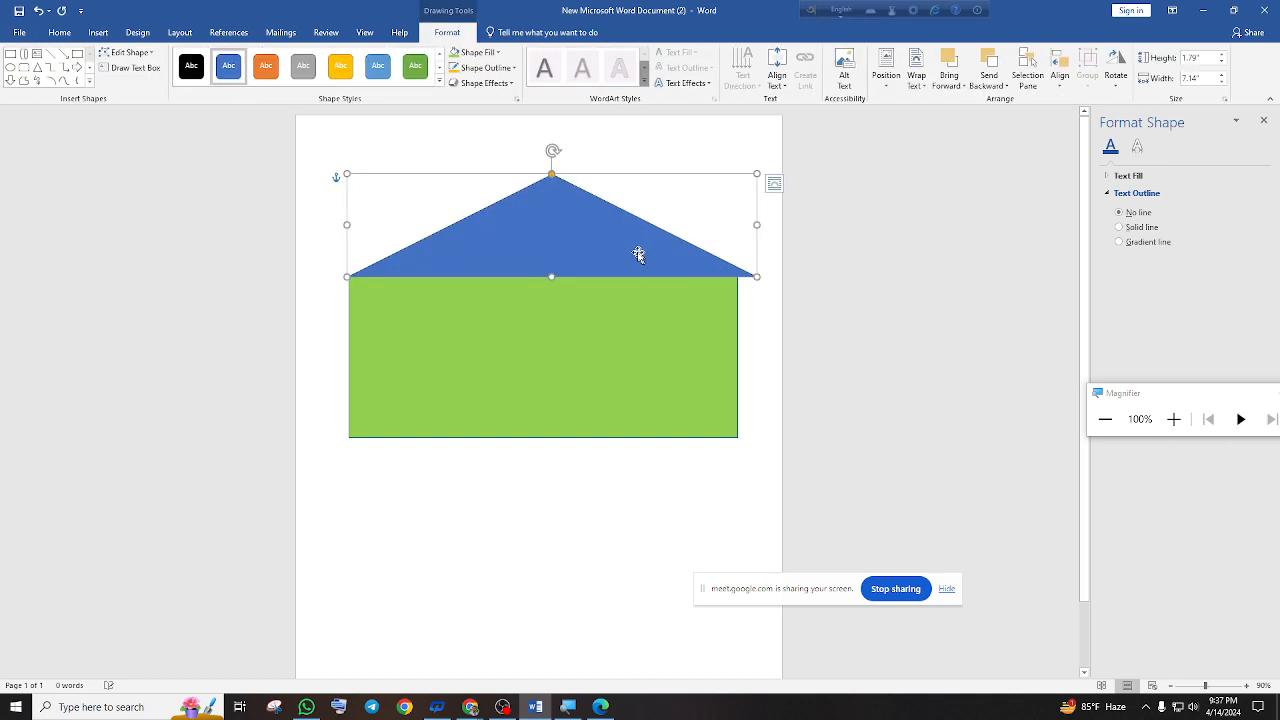
Resize the roof triangle to about 7.34" wide and 1.63" high and center it on the green rectangle's upper edge
{"action": "mouse_move", "coordinate": [638, 255]}
{"action": "left_mouse_down"}
{"action": "mouse_move", "coordinate": [620, 251]}
{"action": "mouse_move", "coordinate": [651, 251]}
{"action": "left_mouse_up"}
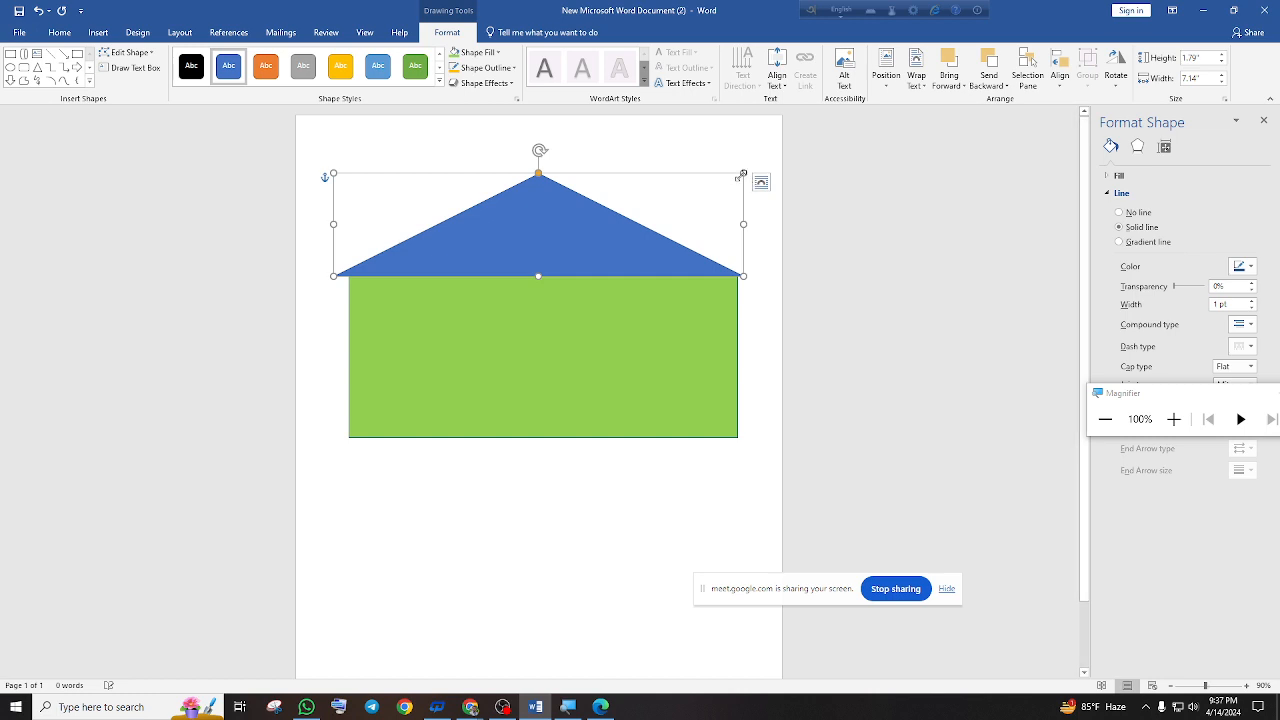
{"action": "left_click_drag", "start_coordinate": [743, 173], "coordinate": [755, 168]}
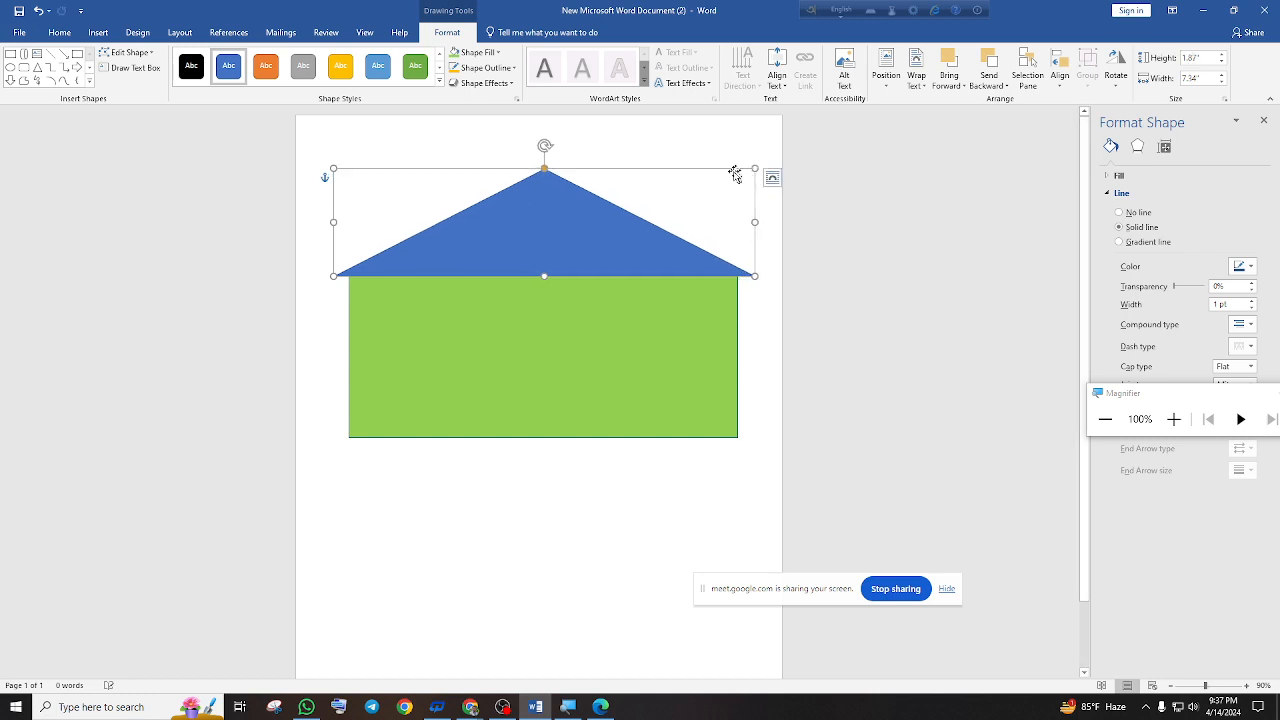
{"action": "left_click", "coordinate": [683, 154]}
{"action": "left_click", "coordinate": [577, 200]}
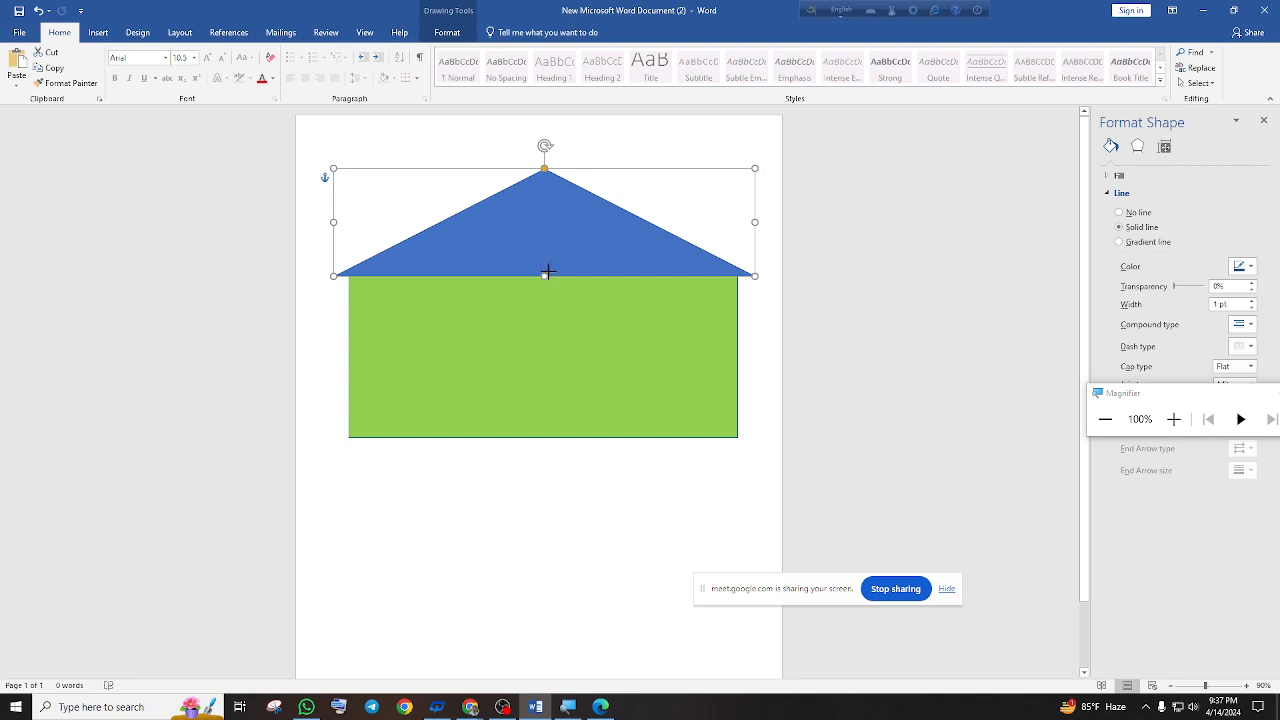
{"action": "left_click_drag", "start_coordinate": [548, 271], "coordinate": [549, 233]}
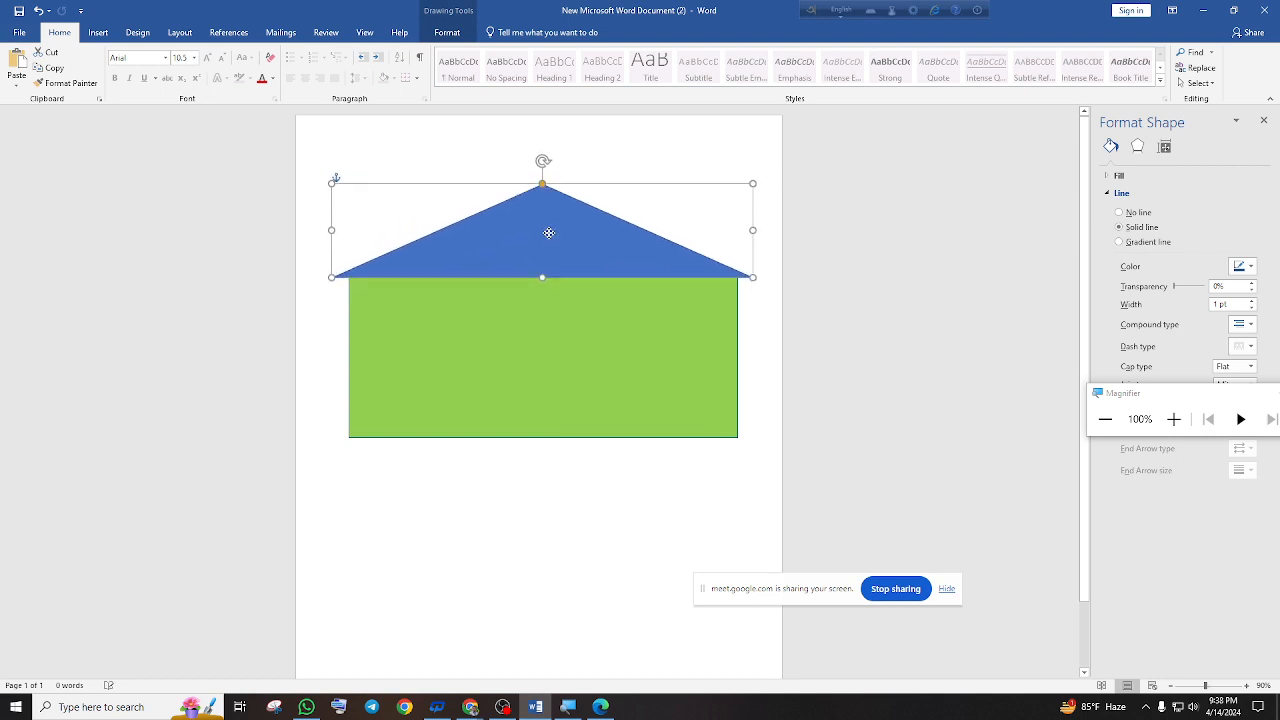
{"action": "left_click", "coordinate": [690, 130]}
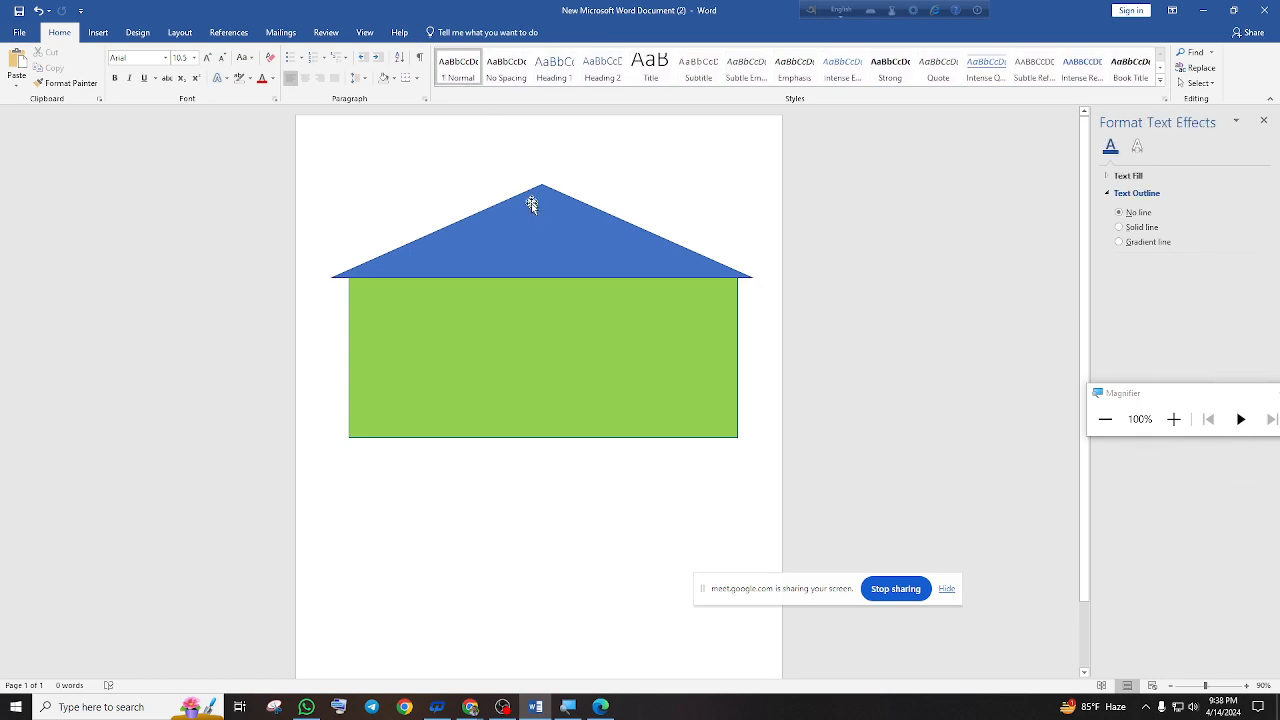
Fill the roof triangle with the black theme color
{"action": "left_click", "coordinate": [551, 237]}
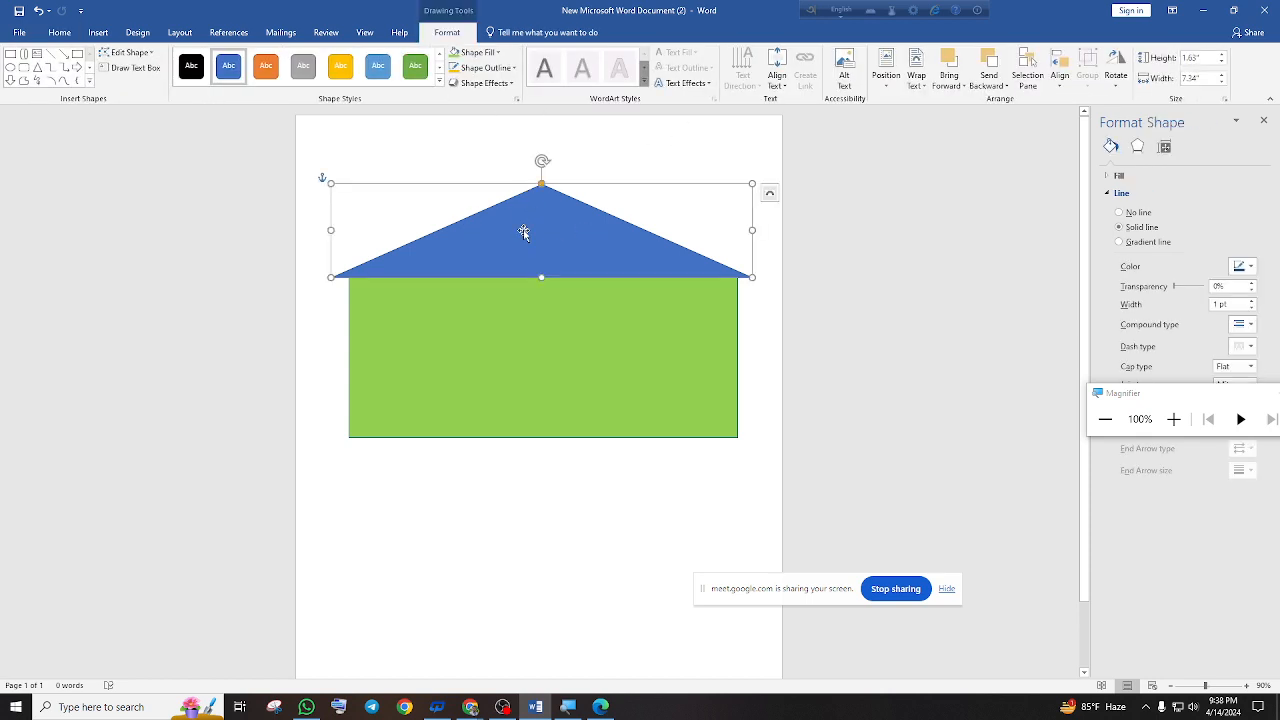
{"action": "left_click", "coordinate": [478, 52]}
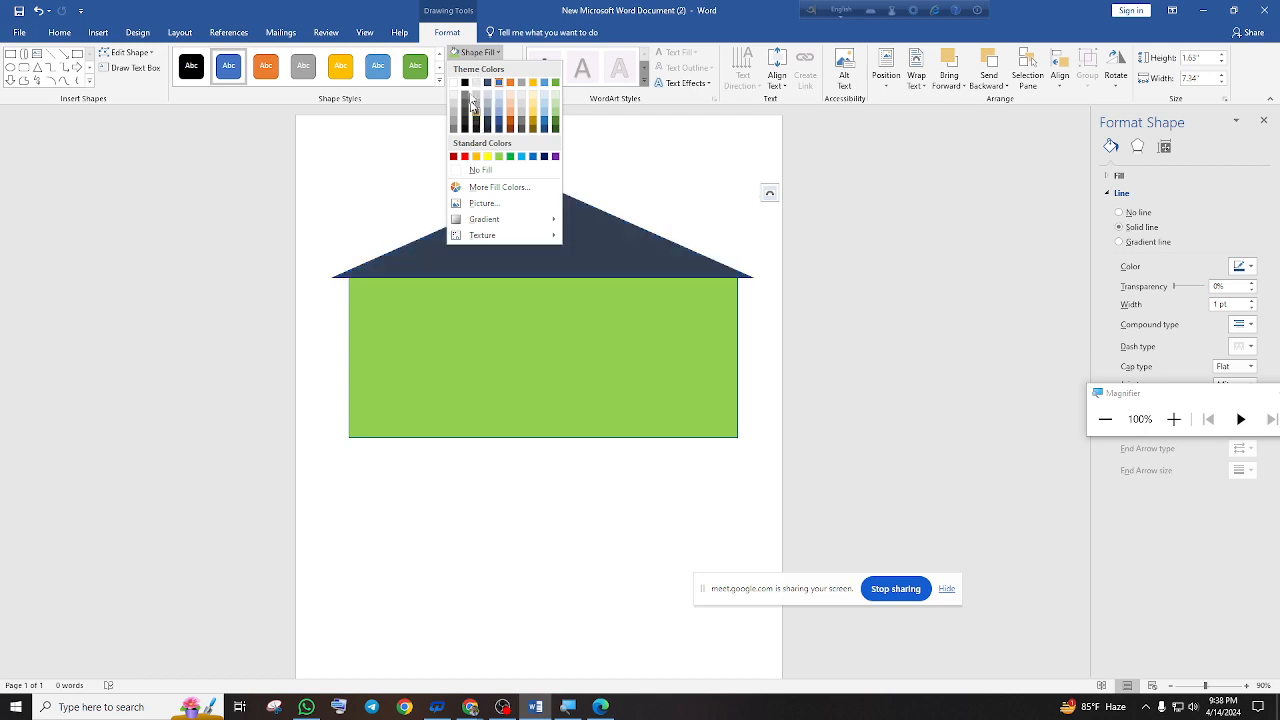
{"action": "left_click", "coordinate": [466, 84]}
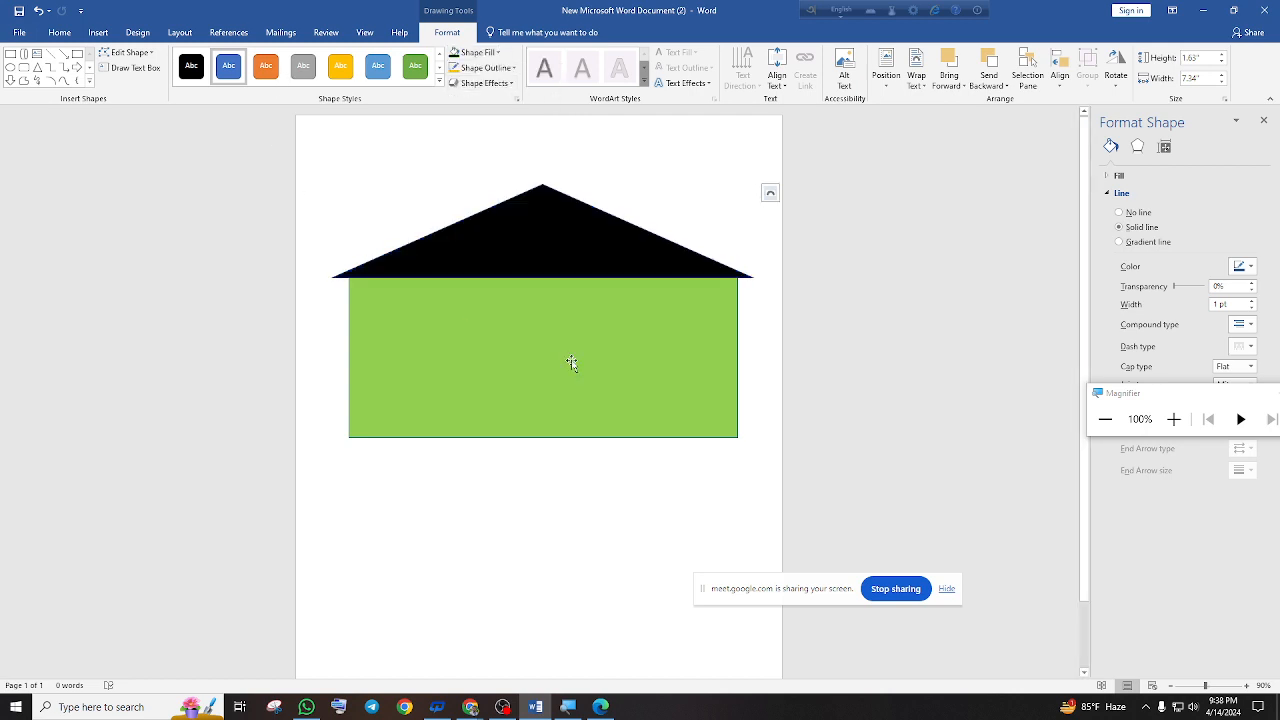
Draw a rectangular window about 1.23" wide and 0.87" high on the left part of the green wall
{"action": "left_click", "coordinate": [593, 351]}
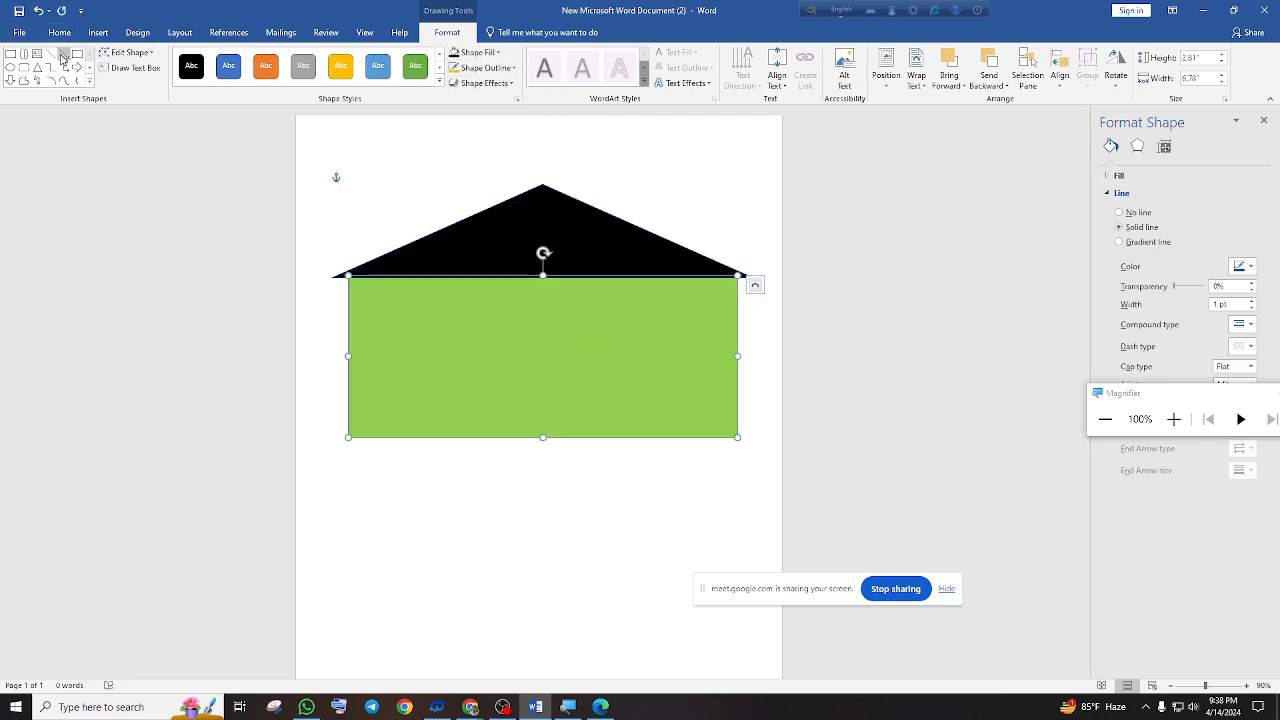
{"action": "left_click", "coordinate": [97, 32]}
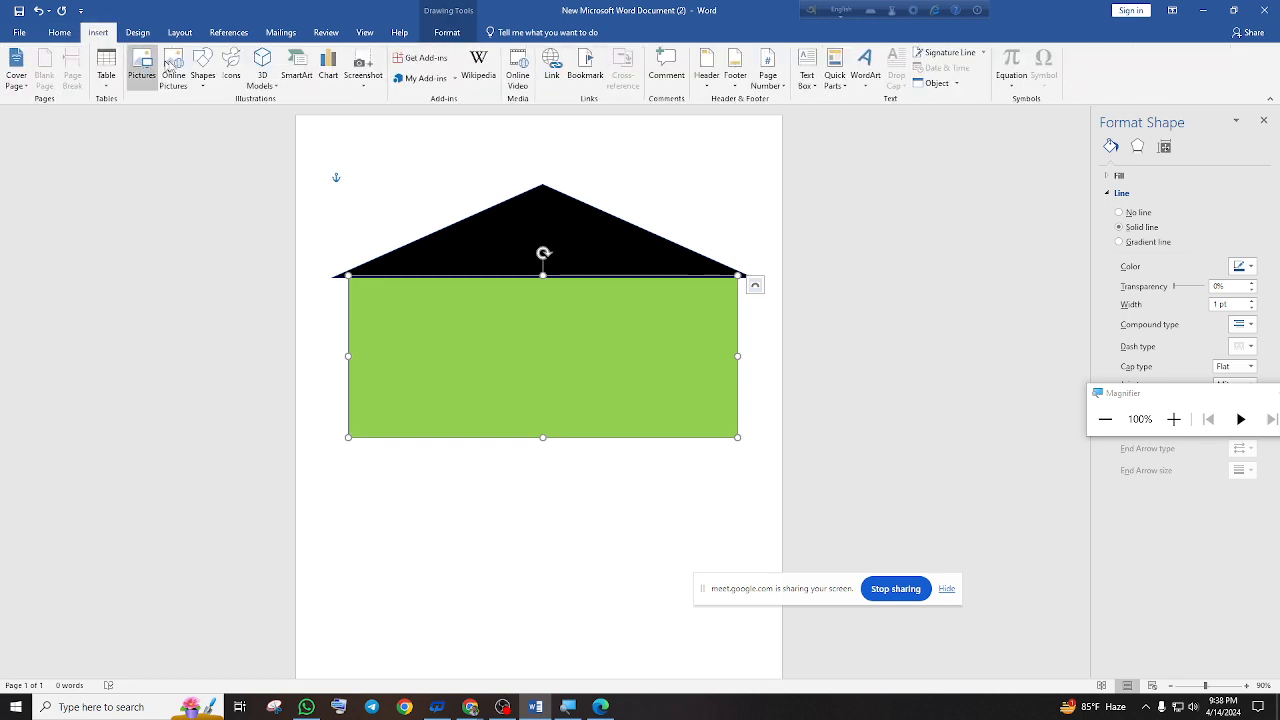
{"action": "left_click", "coordinate": [200, 64]}
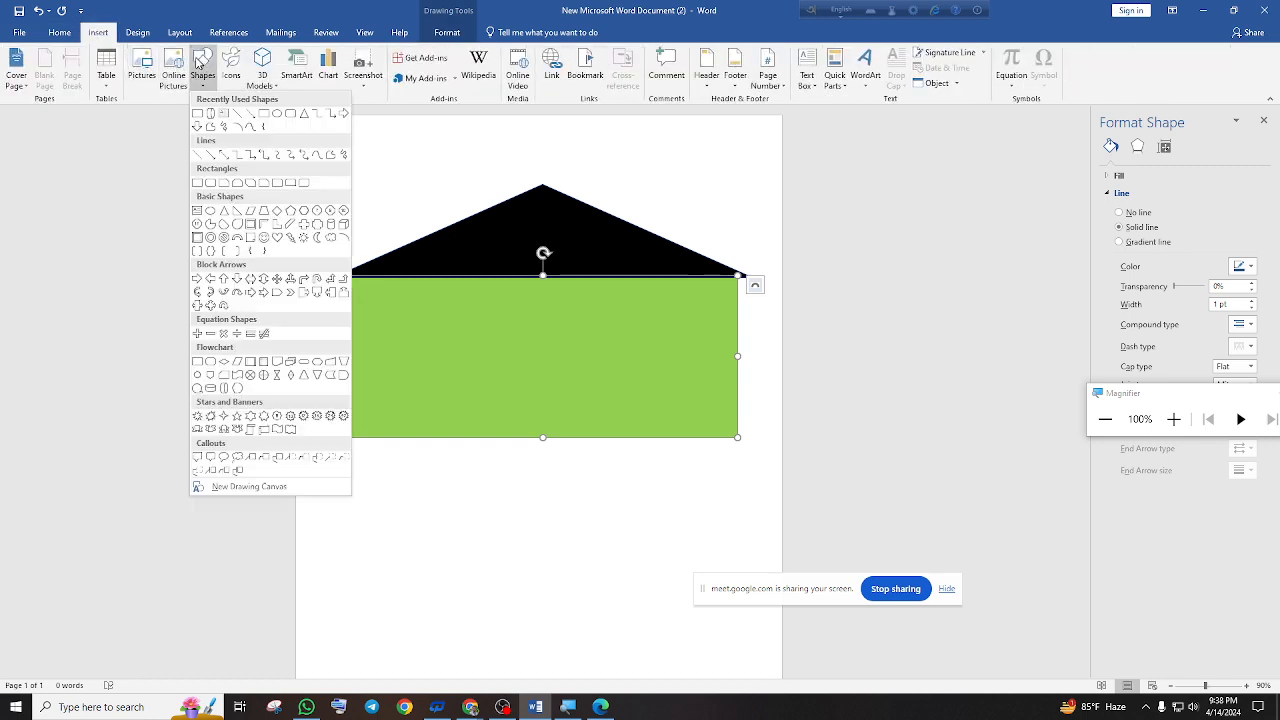
{"action": "left_click", "coordinate": [264, 113]}
{"action": "left_click_drag", "start_coordinate": [418, 312], "coordinate": [477, 344]}
Duplicate the window and place the copy level with it on the right part of the green wall
{"action": "right_click", "coordinate": [450, 345]}
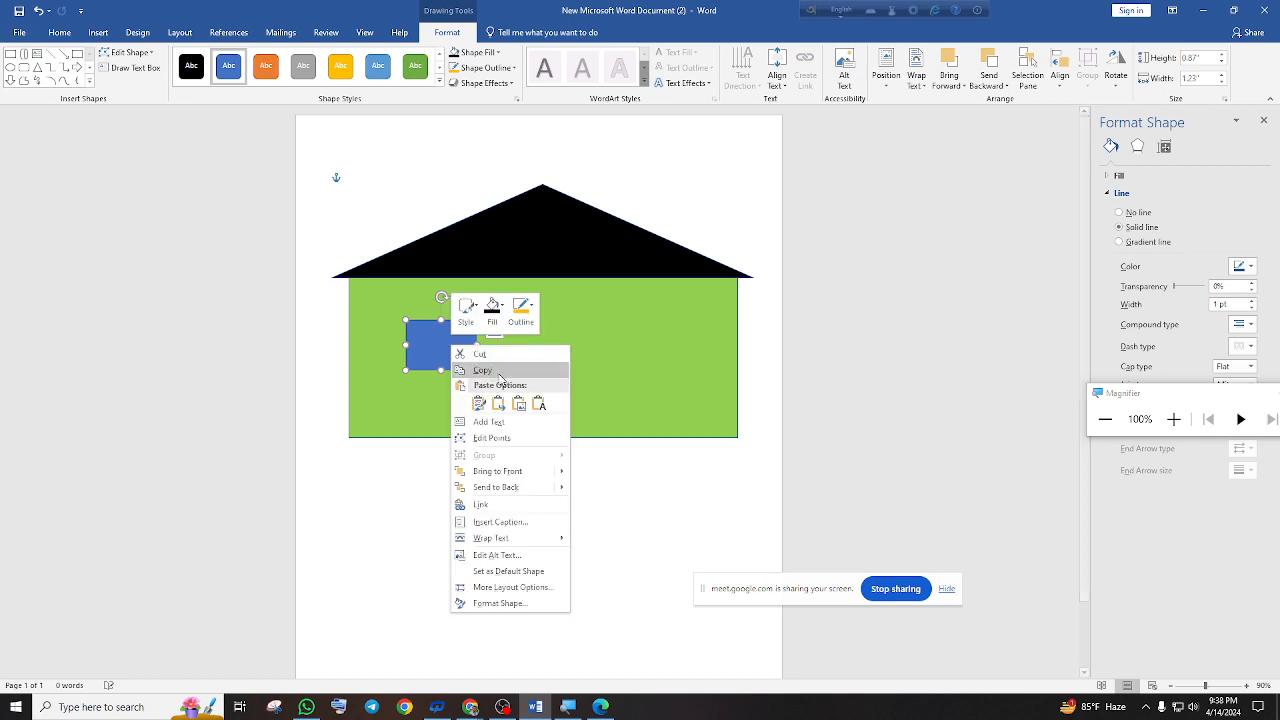
{"action": "key", "text": "Escape"}
{"action": "key", "text": "ctrl+c"}
{"action": "key", "text": "ctrl+v"}
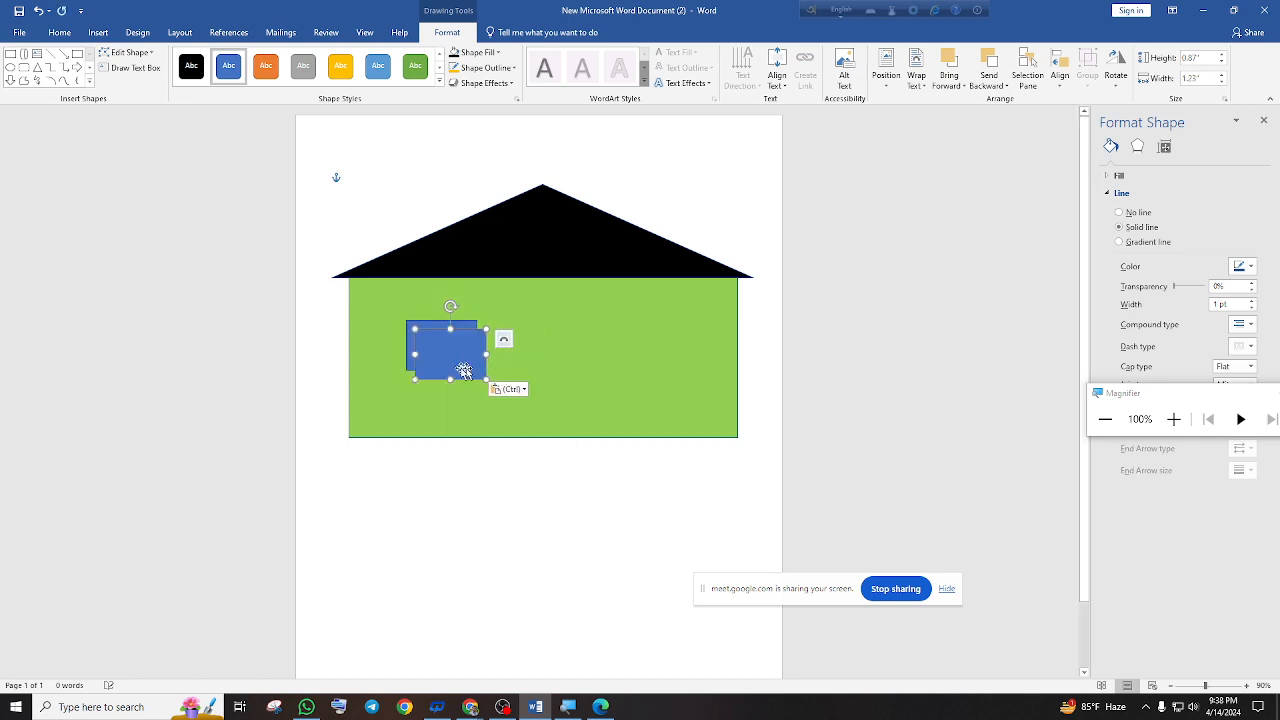
{"action": "left_click_drag", "start_coordinate": [548, 358], "coordinate": [676, 350]}
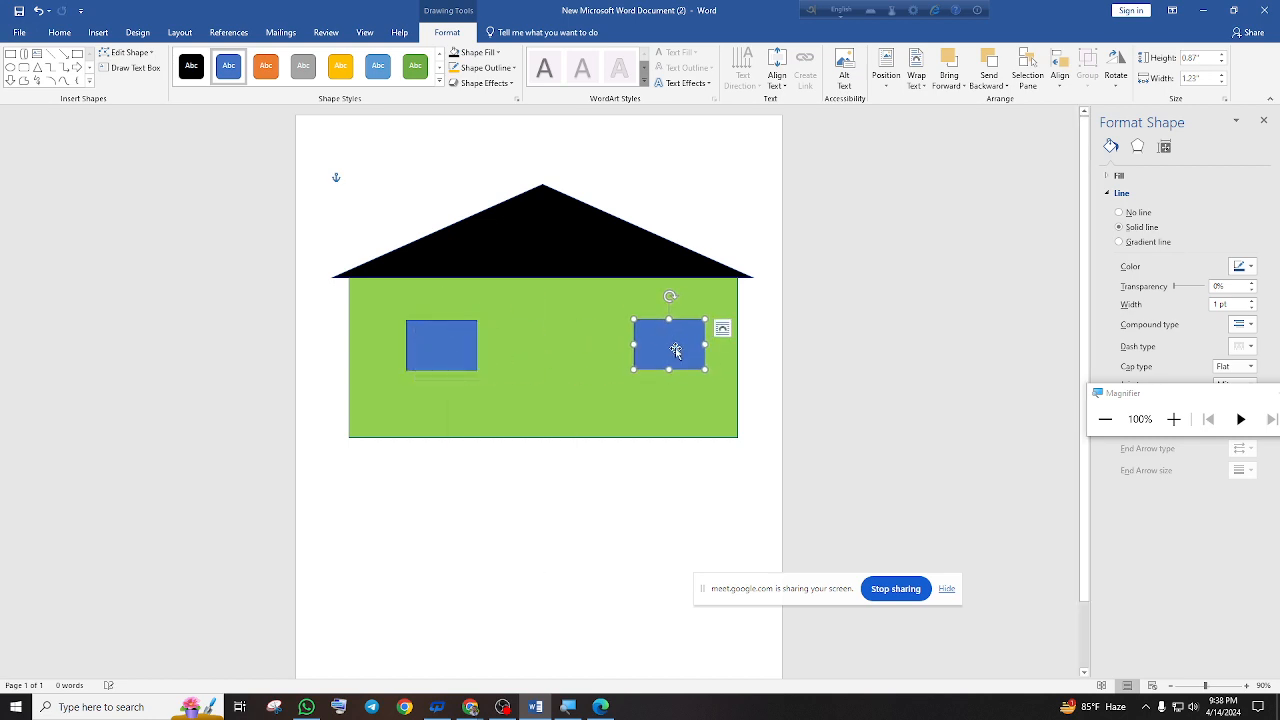
{"action": "left_click", "coordinate": [597, 175]}
Draw a rectangular door about 0.87" wide and 2.59" high between the windows and shift it slightly left
{"action": "left_click", "coordinate": [98, 32]}
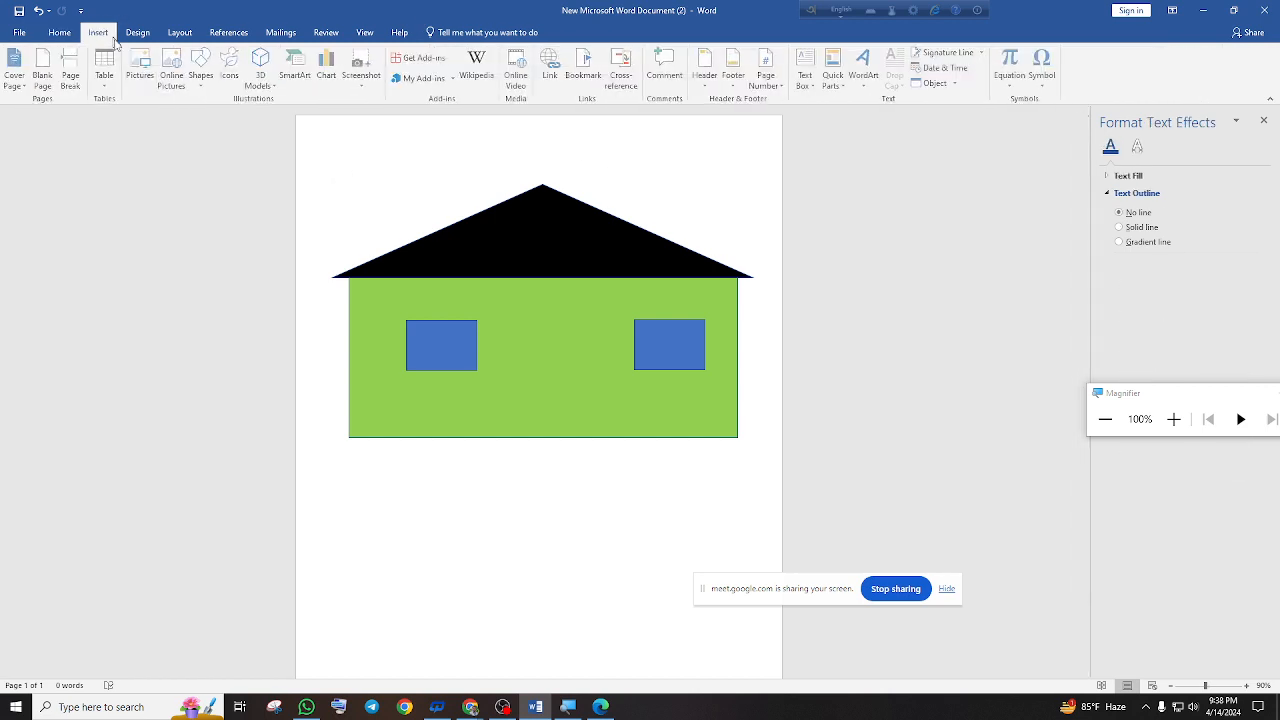
{"action": "left_click", "coordinate": [203, 68]}
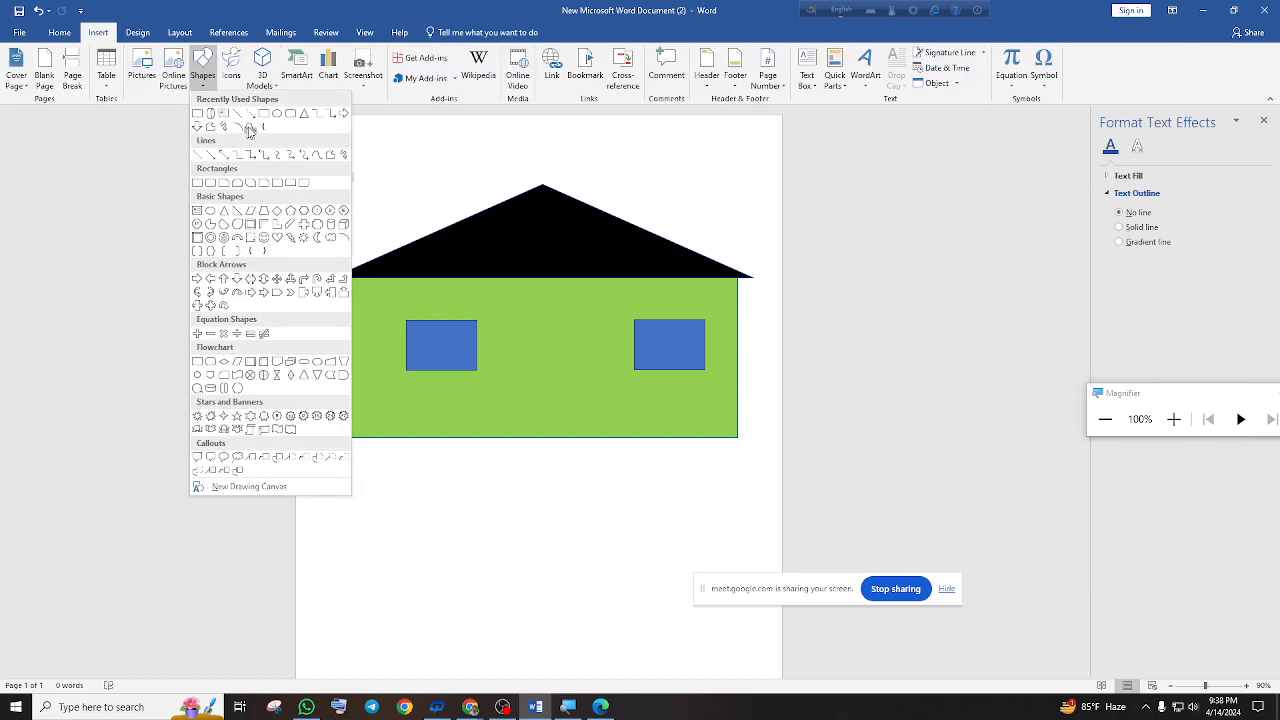
{"action": "left_click", "coordinate": [262, 115]}
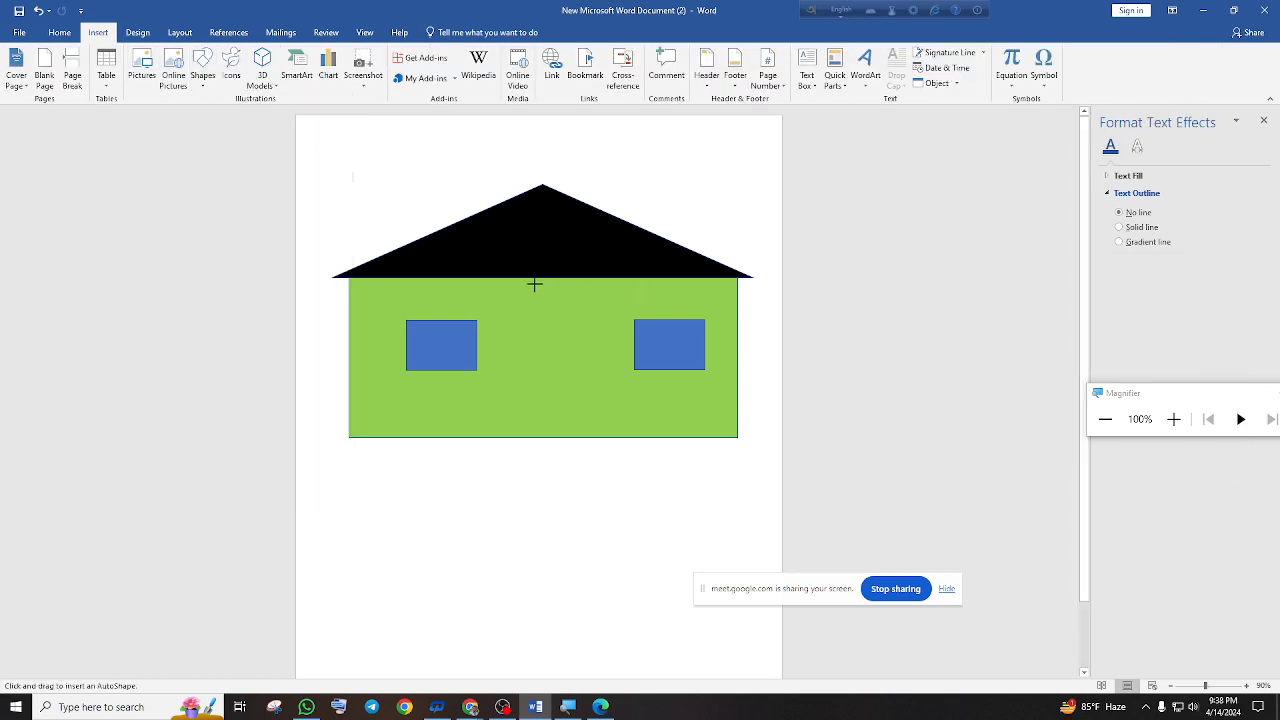
{"action": "left_click_drag", "start_coordinate": [534, 284], "coordinate": [585, 433]}
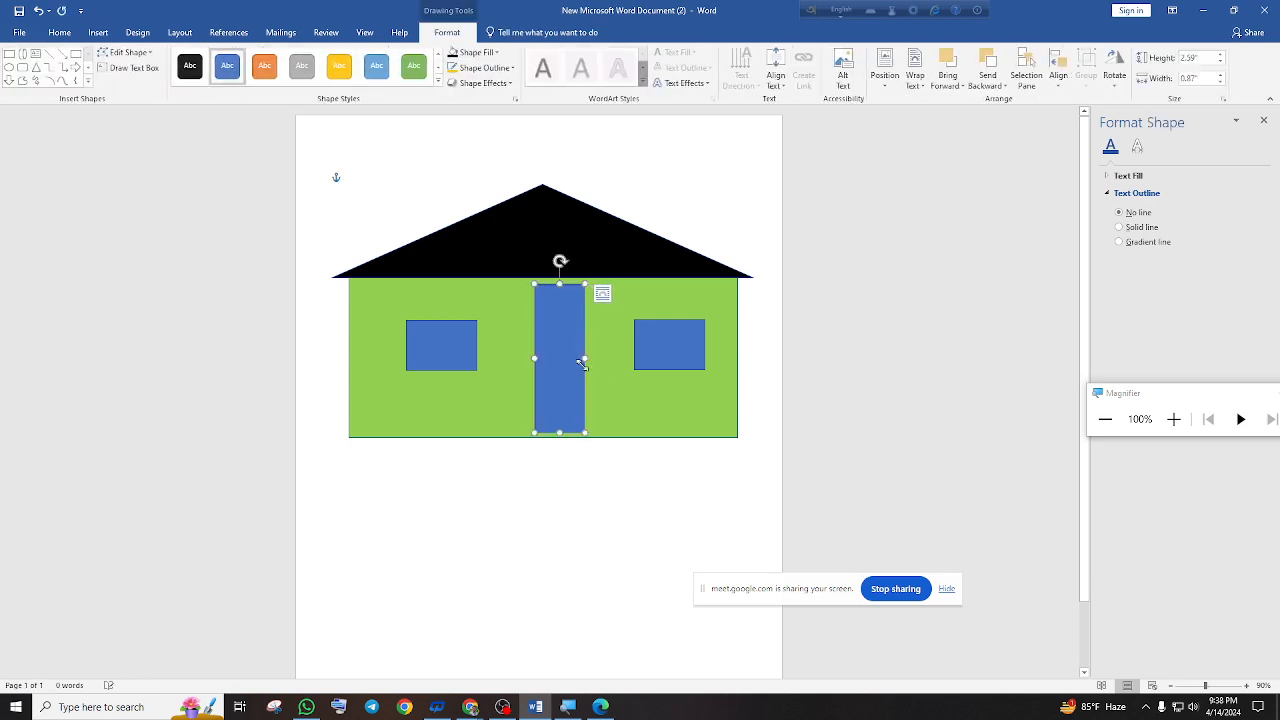
{"action": "left_click_drag", "start_coordinate": [569, 361], "coordinate": [564, 362]}
{"action": "left_click", "coordinate": [718, 211]}
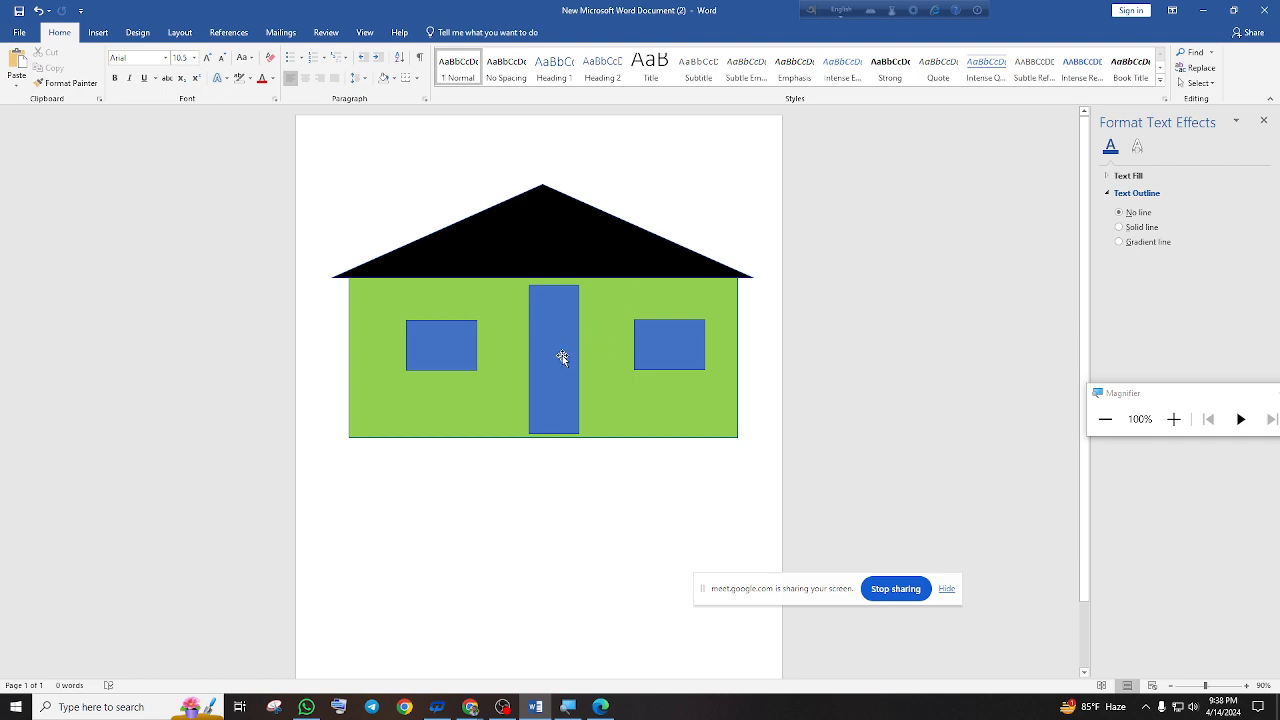
Move the door up against the roof and stretch its lower edge down to the base of the wall
{"action": "left_click_drag", "start_coordinate": [563, 358], "coordinate": [558, 349]}
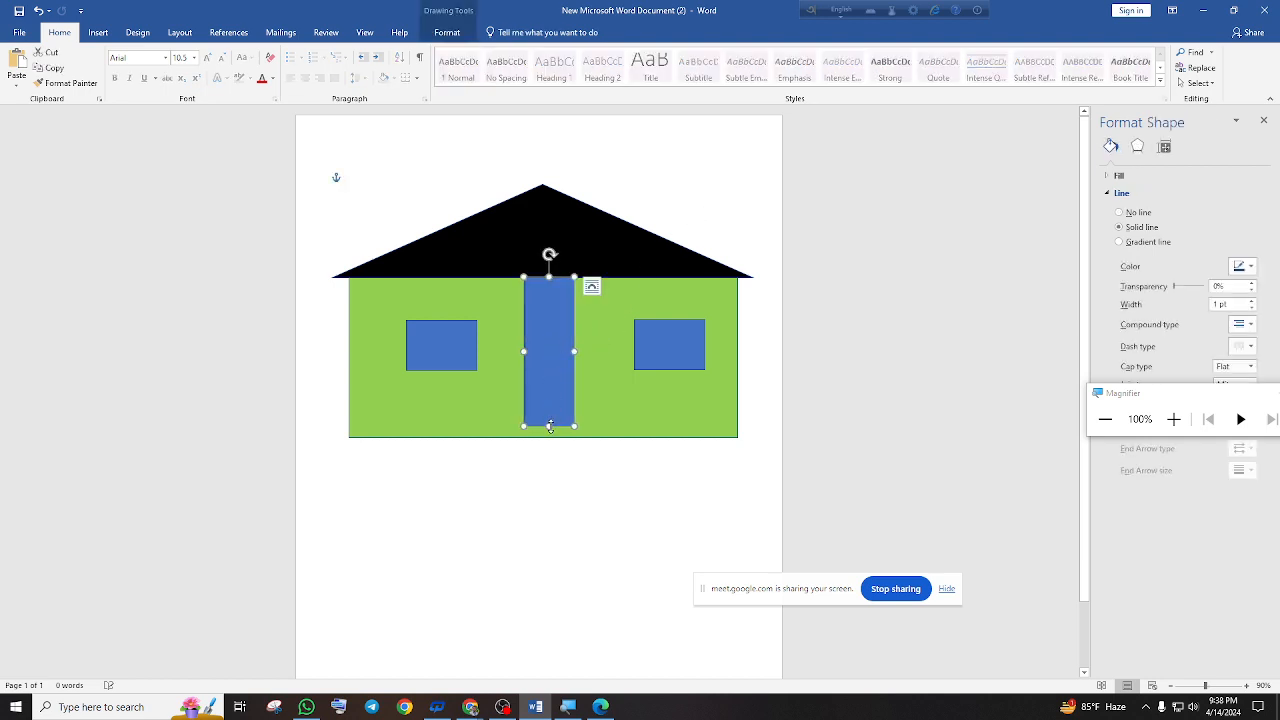
{"action": "left_click_drag", "start_coordinate": [549, 426], "coordinate": [549, 439]}
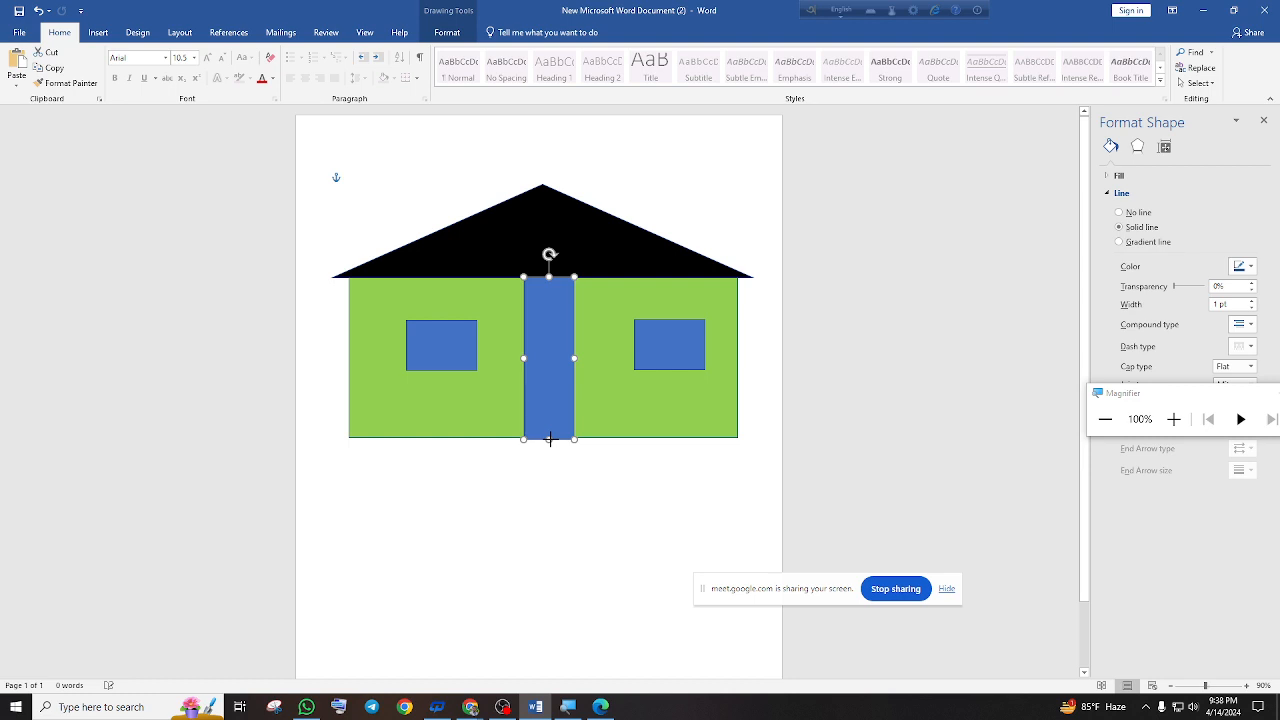
{"action": "left_click", "coordinate": [588, 473]}
Delete the right window from the house
{"action": "scroll", "coordinate": [686, 277], "scroll_direction": "down", "scroll_amount": 2}
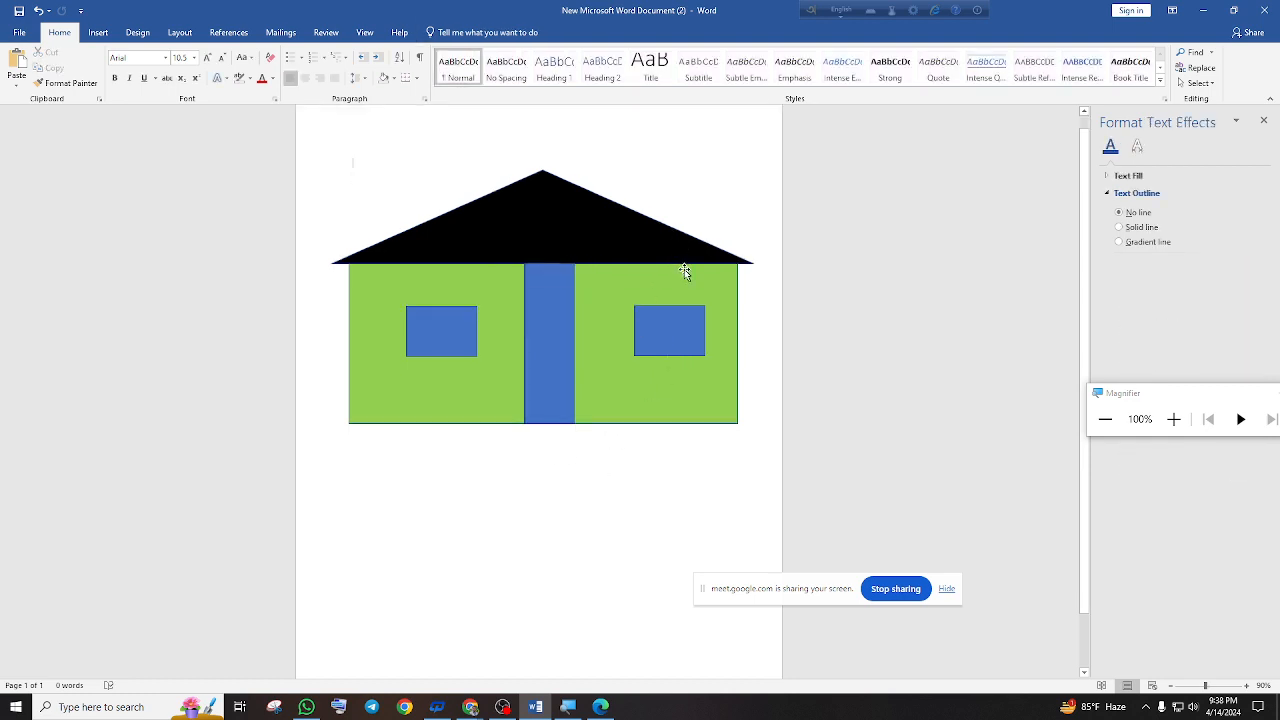
{"action": "scroll", "coordinate": [693, 280], "scroll_direction": "up", "scroll_amount": 1}
{"action": "scroll", "coordinate": [692, 280], "scroll_direction": "up", "scroll_amount": 1}
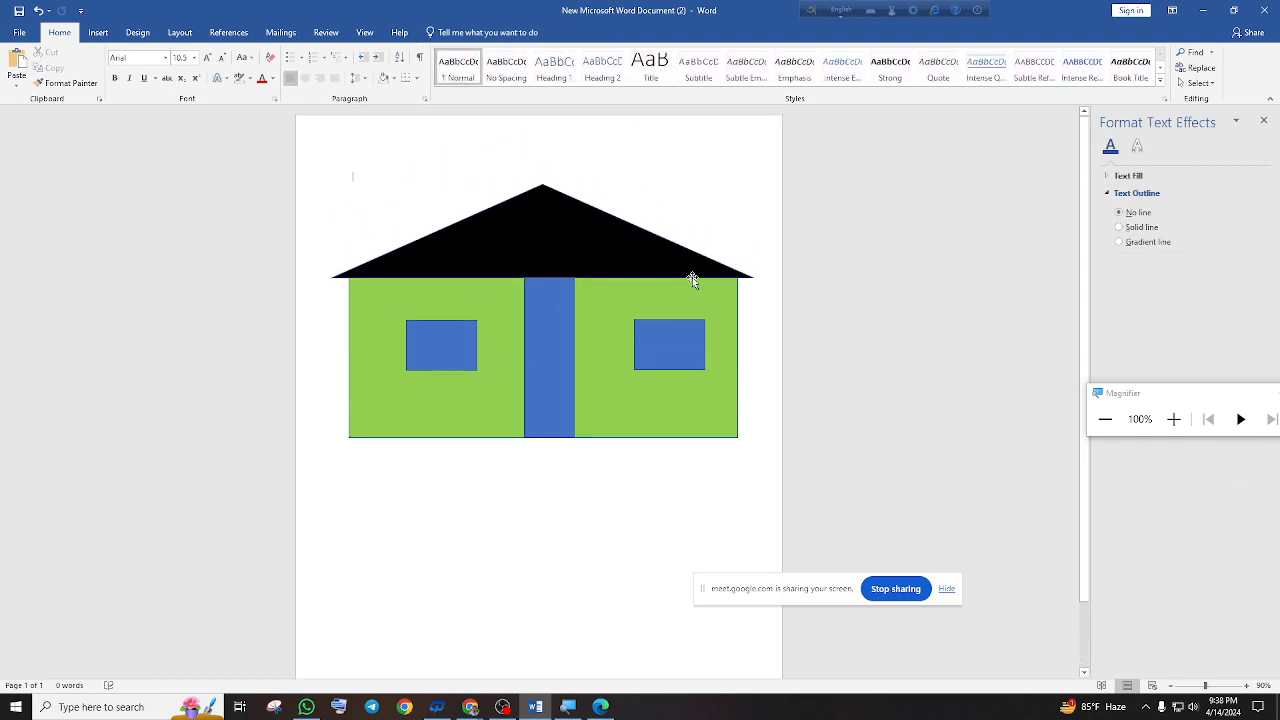
{"action": "left_click", "coordinate": [641, 321]}
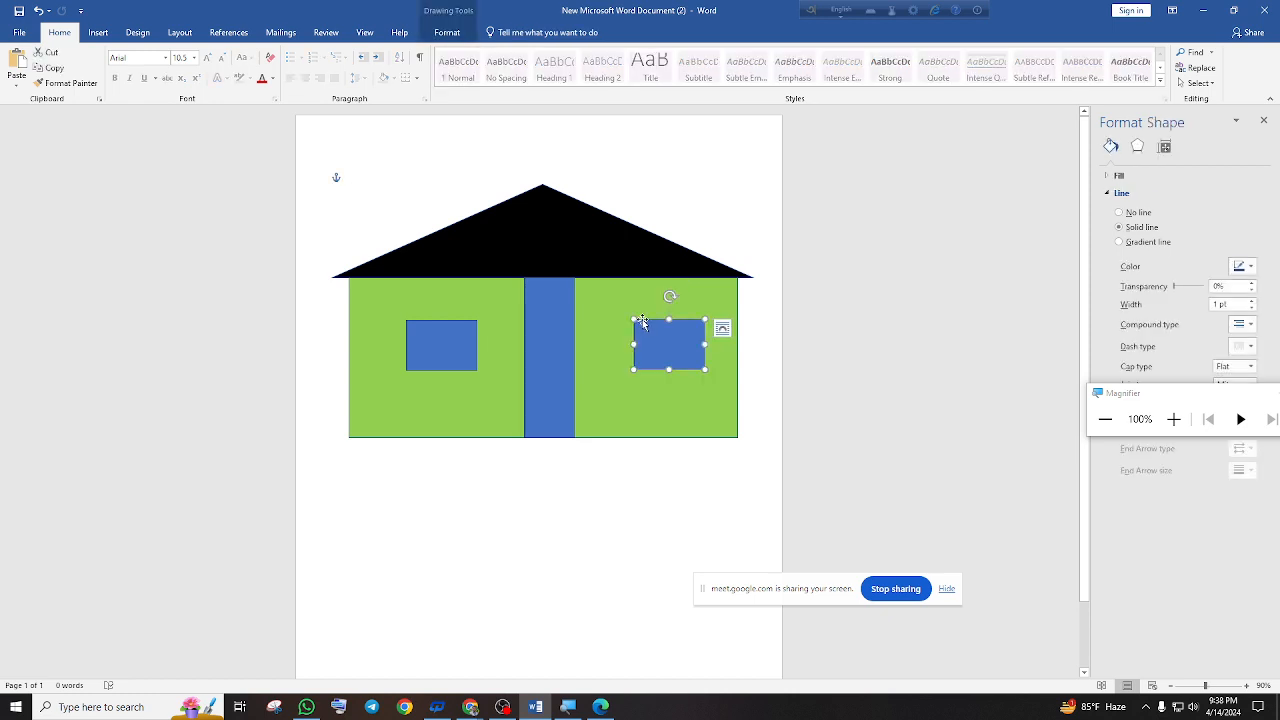
{"action": "key", "text": "Escape"}
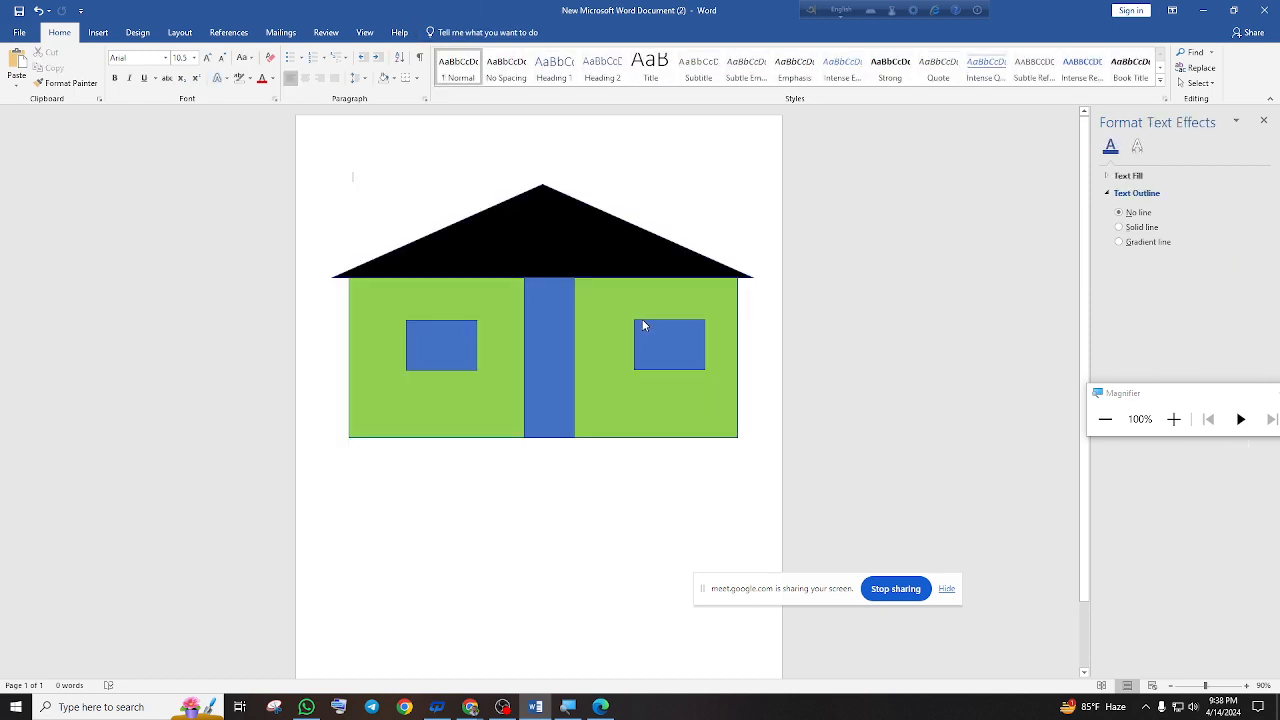
{"action": "left_click", "coordinate": [642, 322]}
{"action": "key", "text": "Delete"}
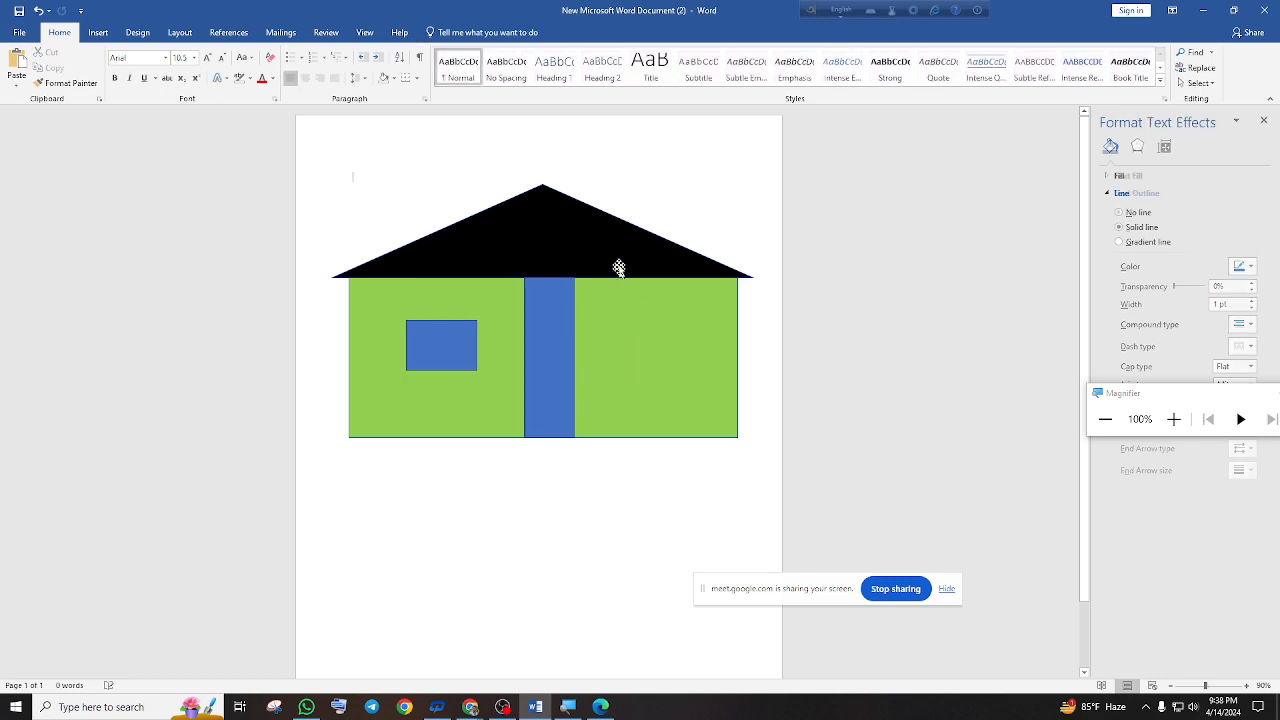
Delete the remaining house shapes: the black roof, the door, the green wall and the left window
{"action": "left_click", "coordinate": [614, 262]}
{"action": "key", "text": "Delete"}
{"action": "left_click", "coordinate": [527, 353]}
{"action": "key", "text": "Delete"}
{"action": "left_click", "coordinate": [625, 357]}
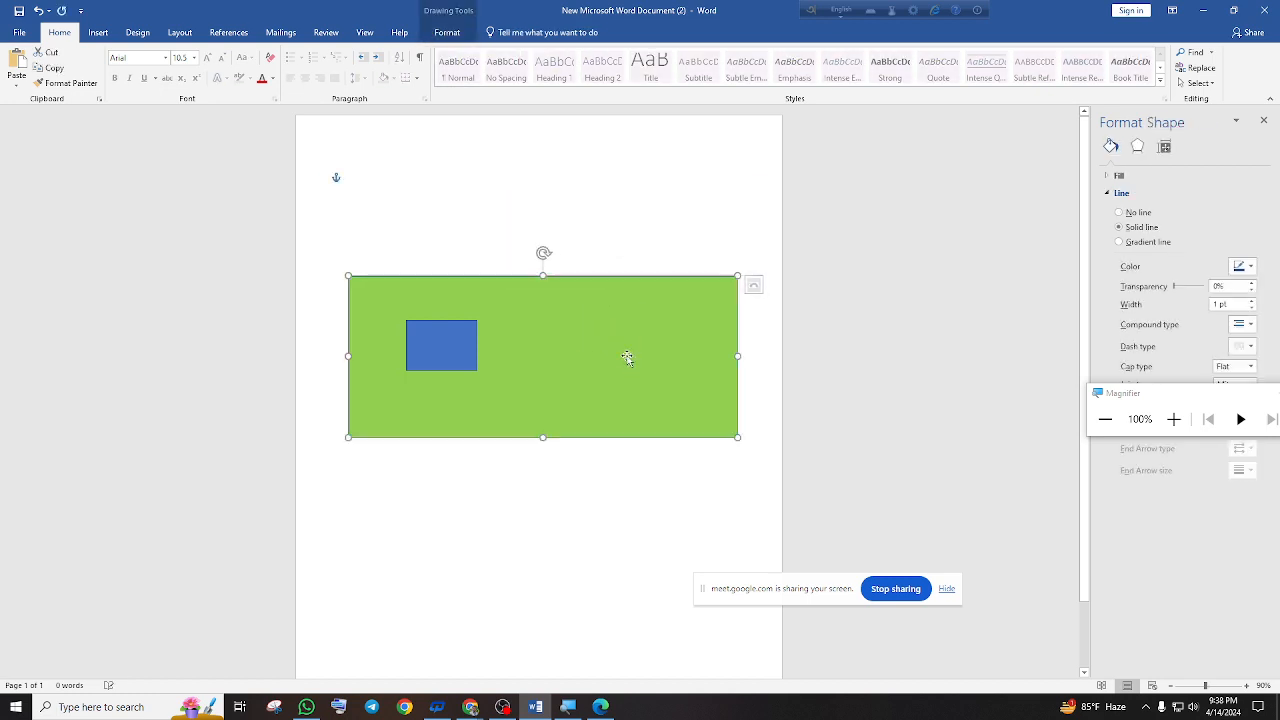
{"action": "key", "text": "Delete"}
{"action": "left_click", "coordinate": [450, 365]}
{"action": "key", "text": "Delete"}
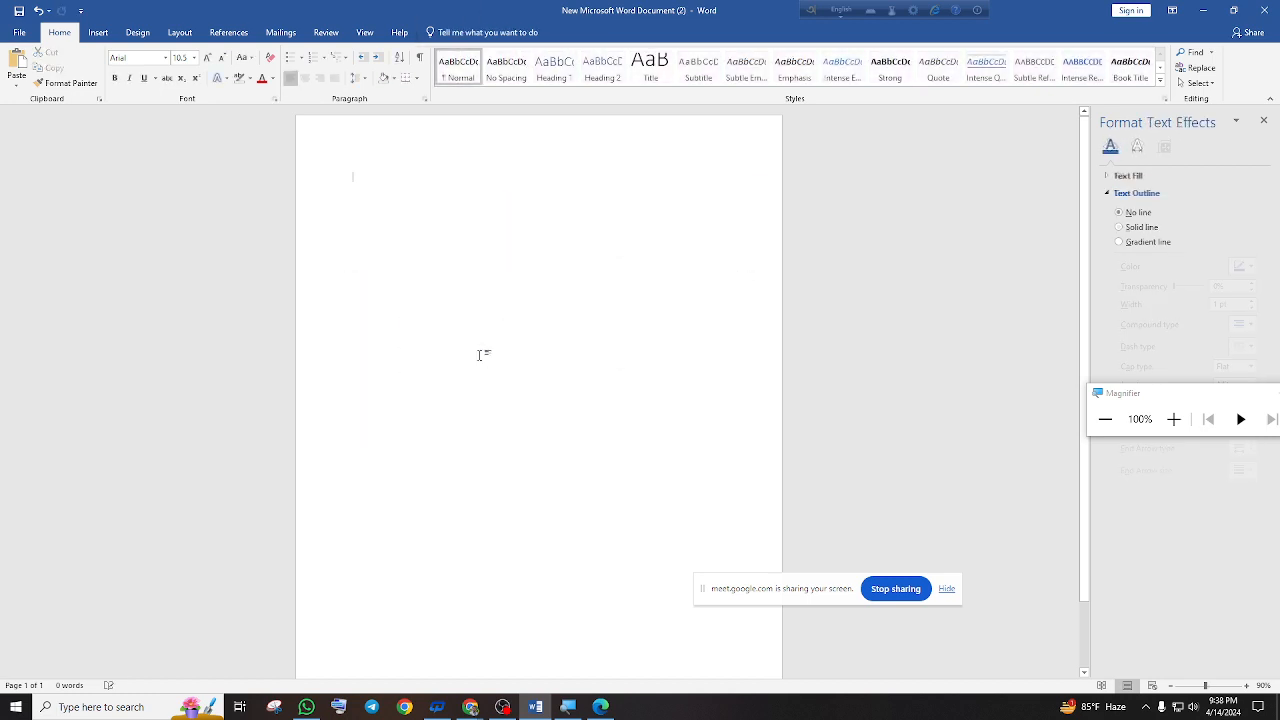
Look into the online icons library and the online 3D models library, closing each without inserting anything
{"action": "left_click", "coordinate": [108, 32]}
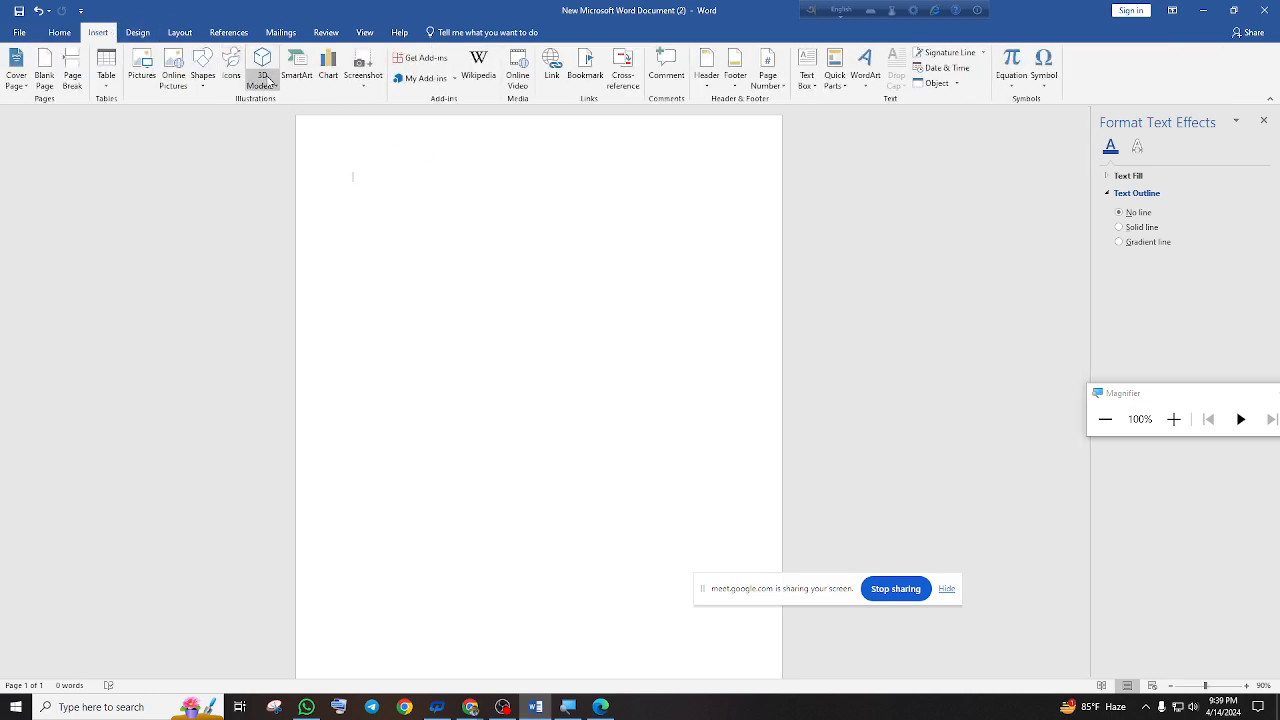
{"action": "left_click", "coordinate": [231, 68]}
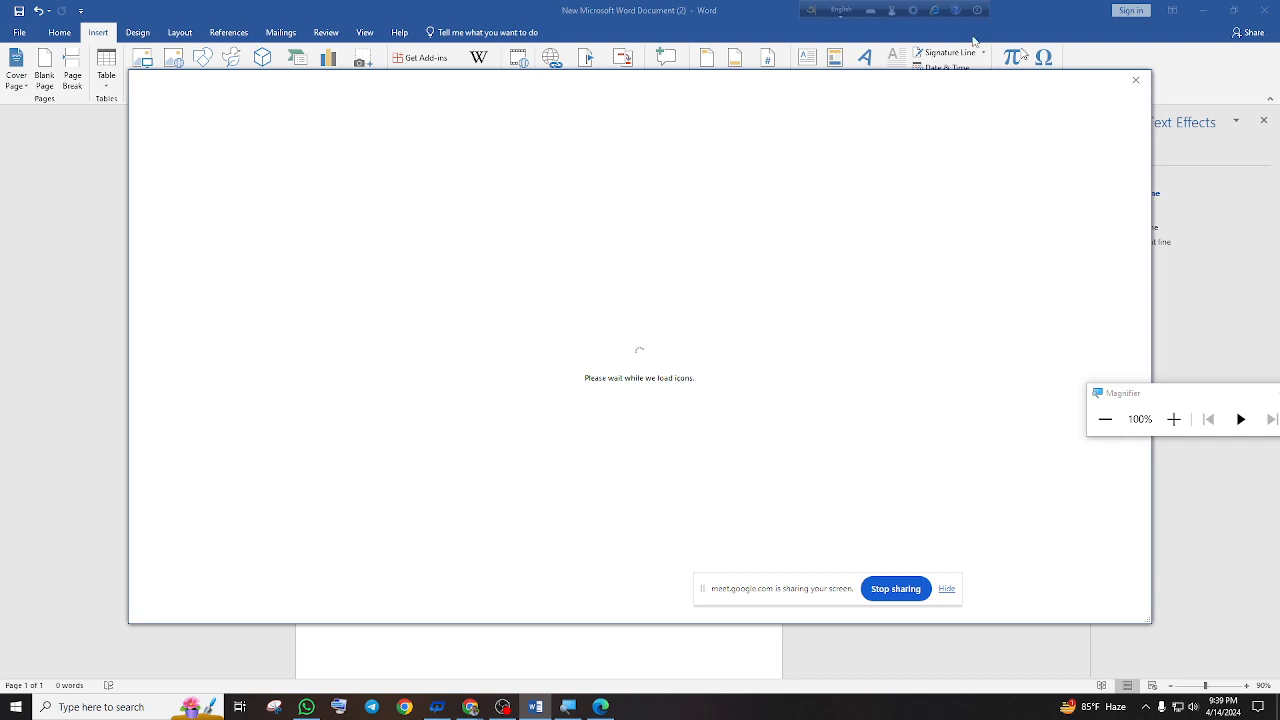
{"action": "left_click", "coordinate": [1136, 81]}
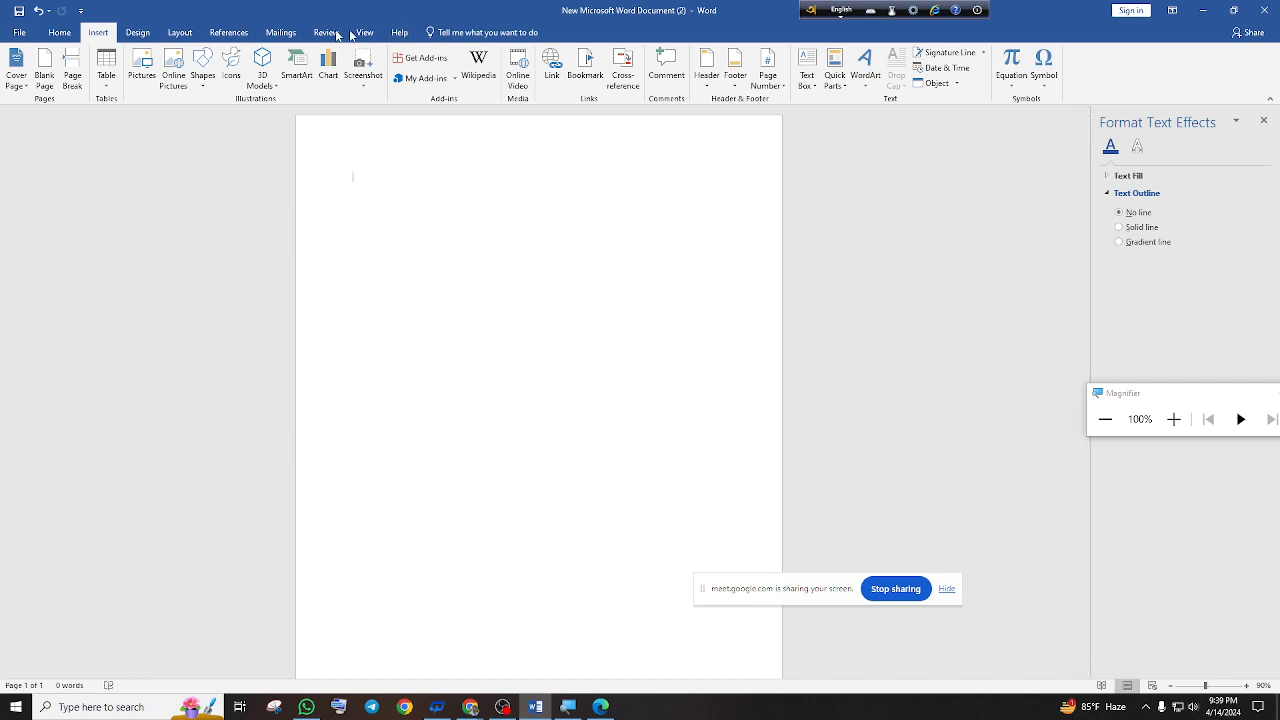
{"action": "left_click", "coordinate": [262, 60]}
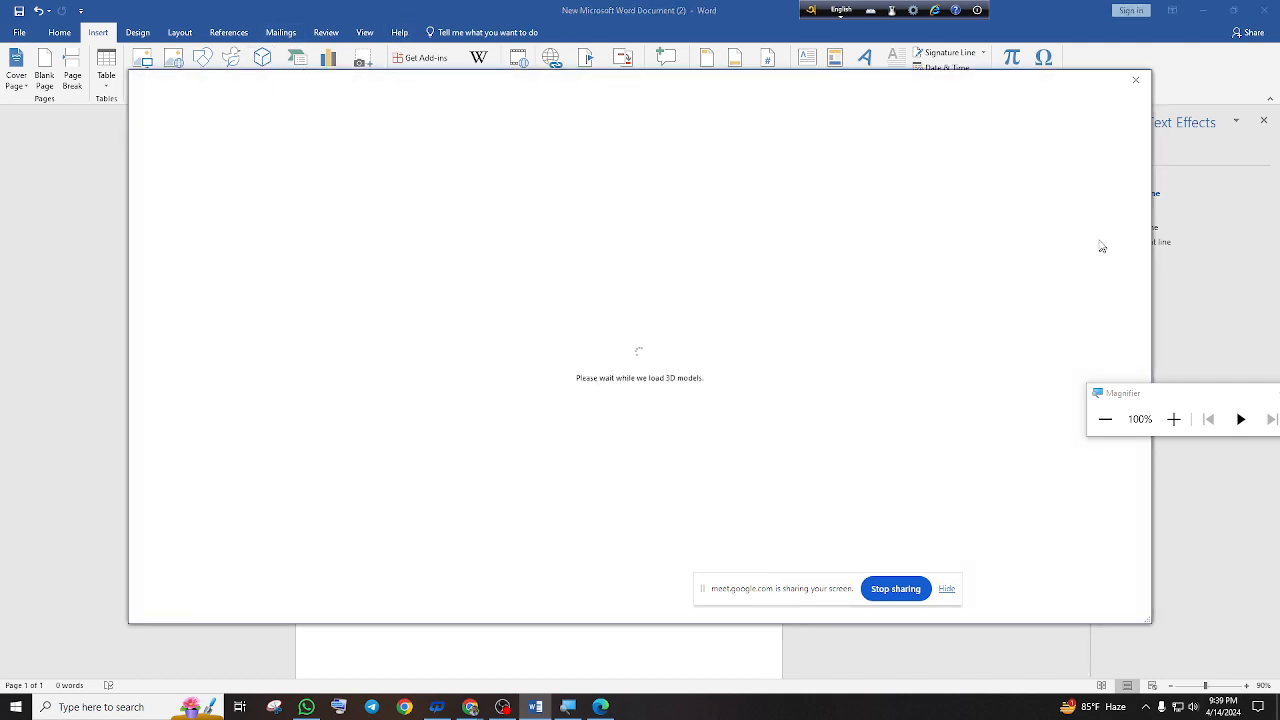
{"action": "left_click", "coordinate": [1134, 82]}
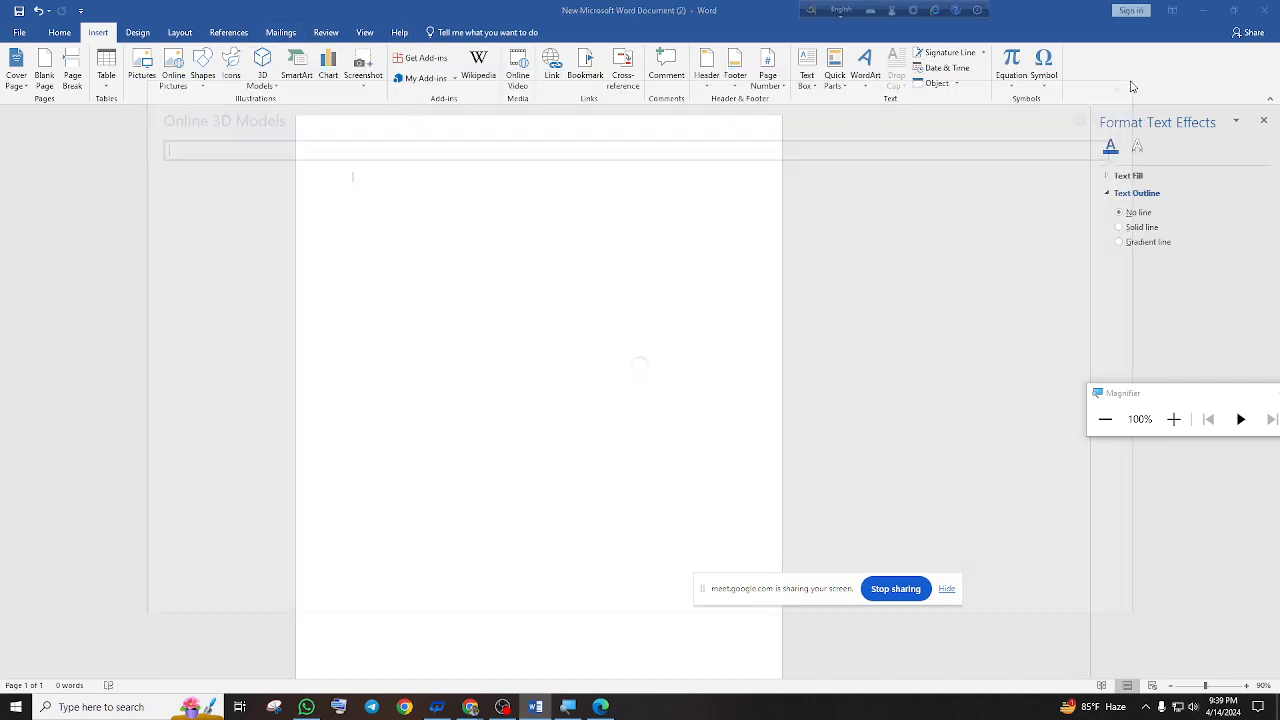
Browse the SmartArt graphic layouts, previewing Picture Caption List and viewing the List, Process, Cycle and Hierarchy categories
{"action": "left_click", "coordinate": [296, 70]}
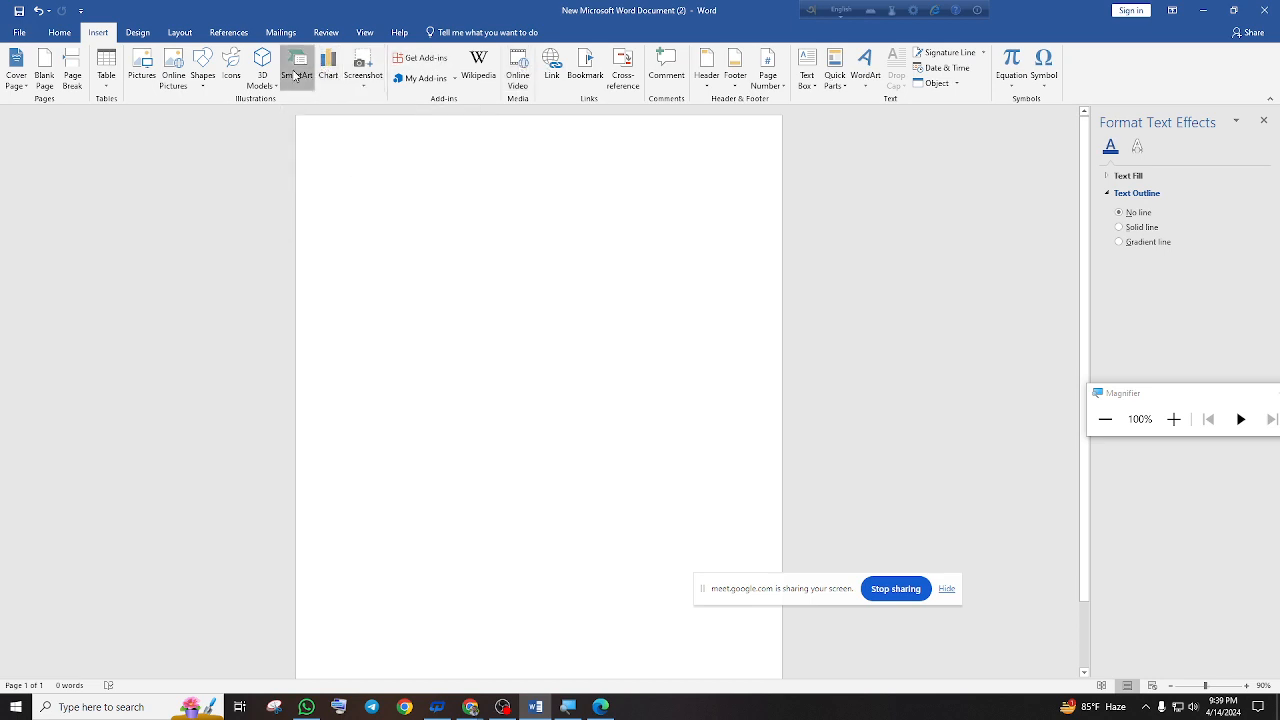
{"action": "scroll", "coordinate": [600, 320], "scroll_direction": "down", "scroll_amount": 5}
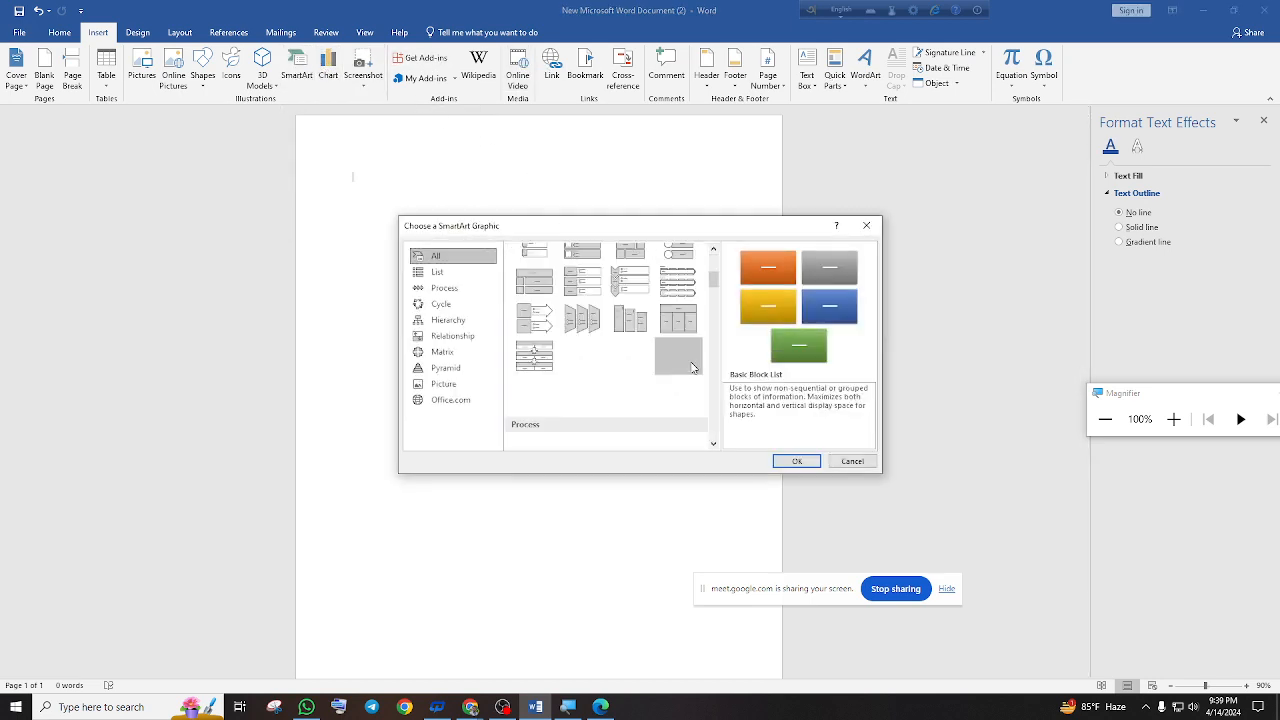
{"action": "scroll", "coordinate": [635, 375], "scroll_direction": "down", "scroll_amount": 5}
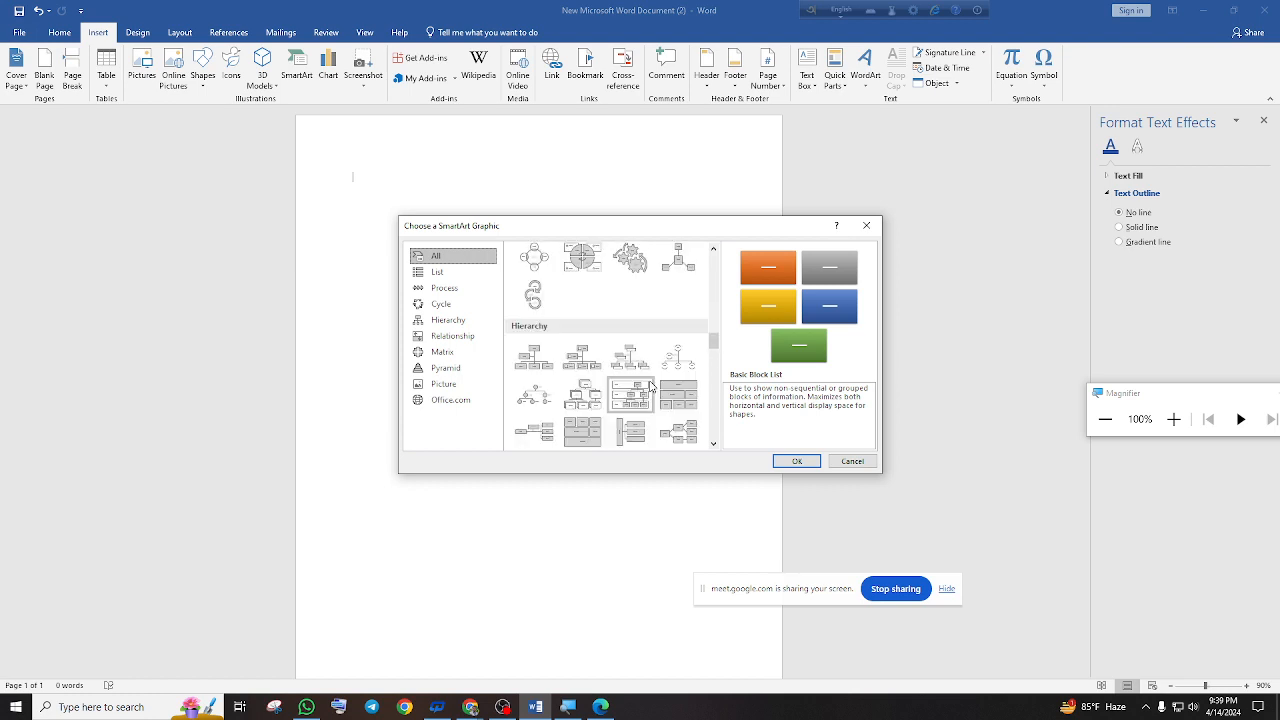
{"action": "scroll", "coordinate": [655, 380], "scroll_direction": "up", "scroll_amount": 6}
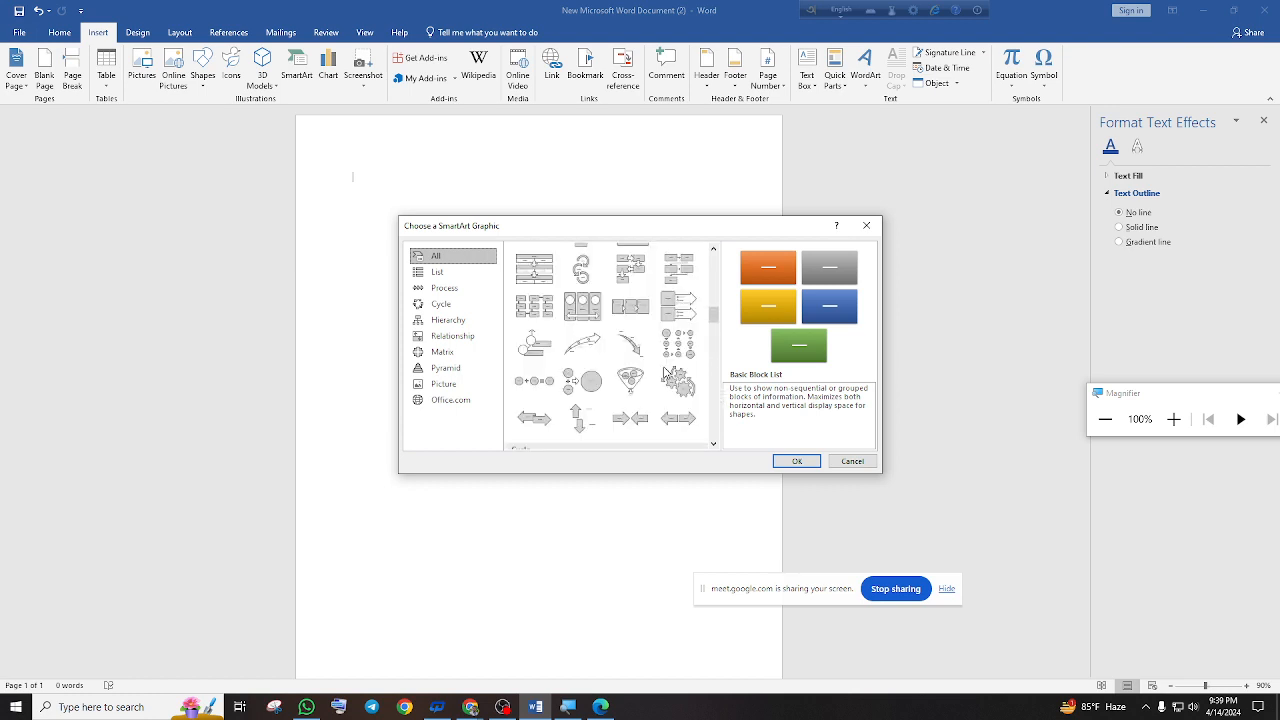
{"action": "scroll", "coordinate": [665, 373], "scroll_direction": "down", "scroll_amount": 1}
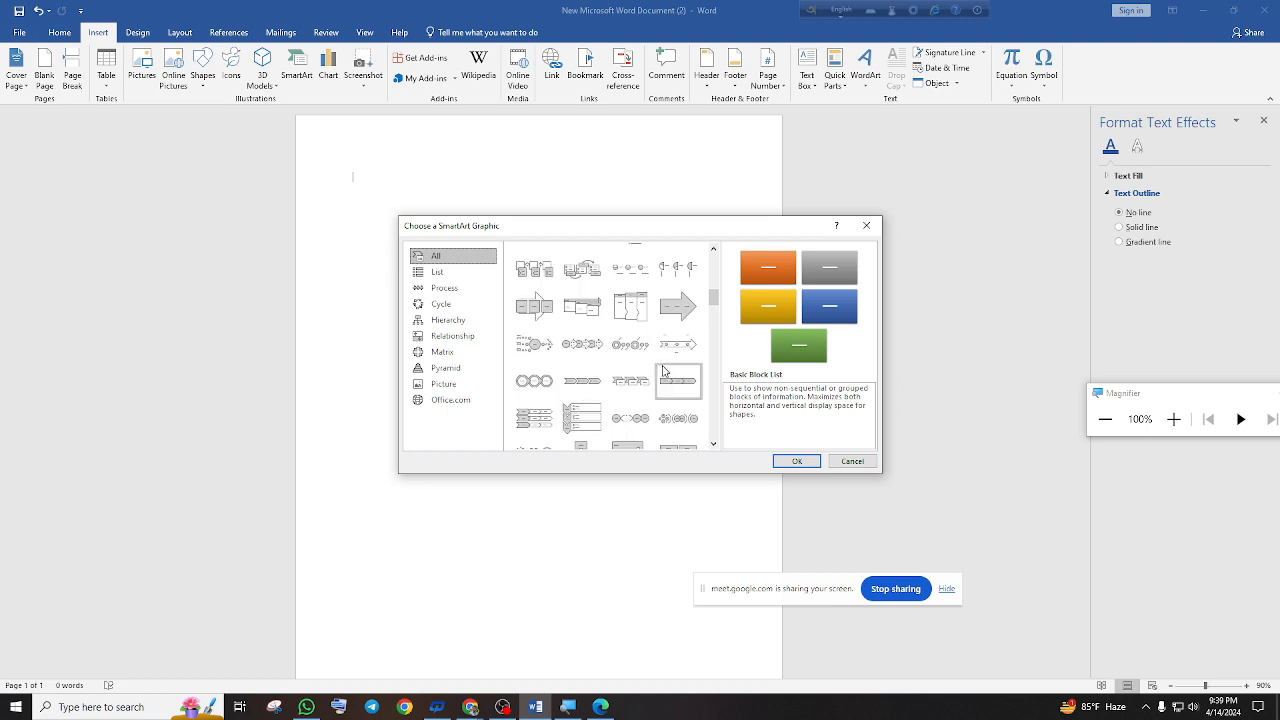
{"action": "scroll", "coordinate": [660, 366], "scroll_direction": "up", "scroll_amount": 5}
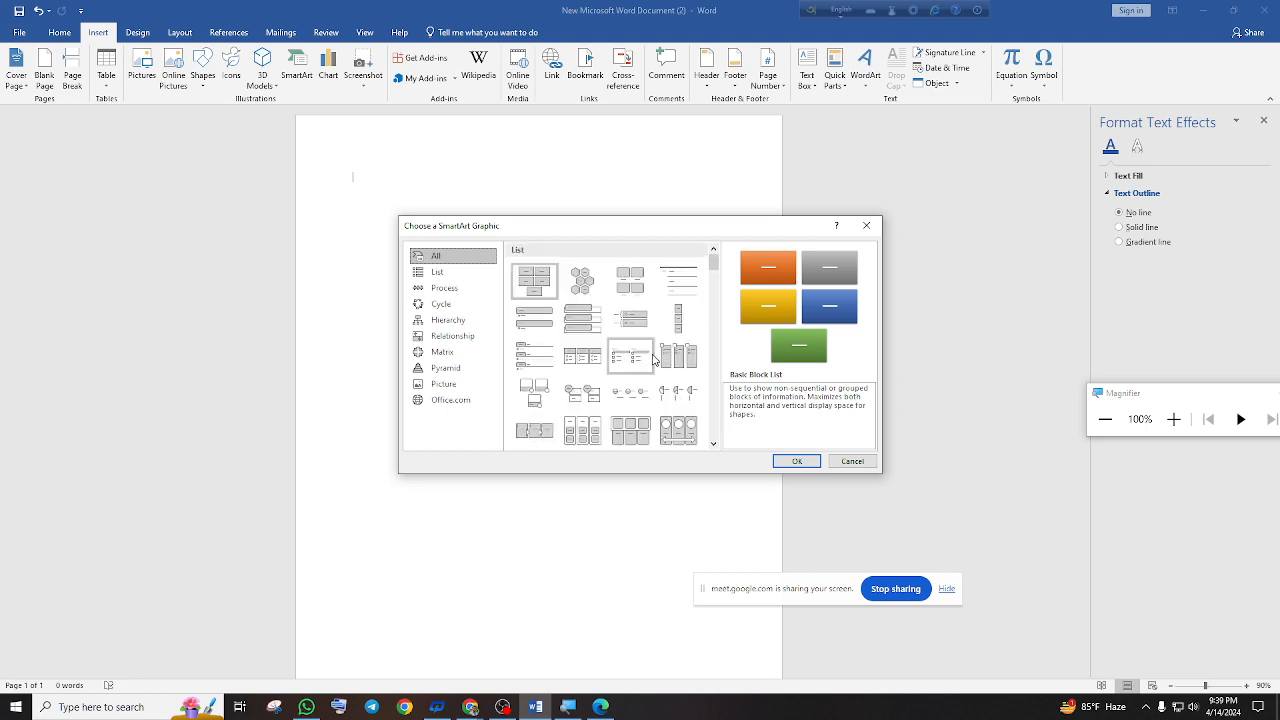
{"action": "left_click", "coordinate": [628, 288]}
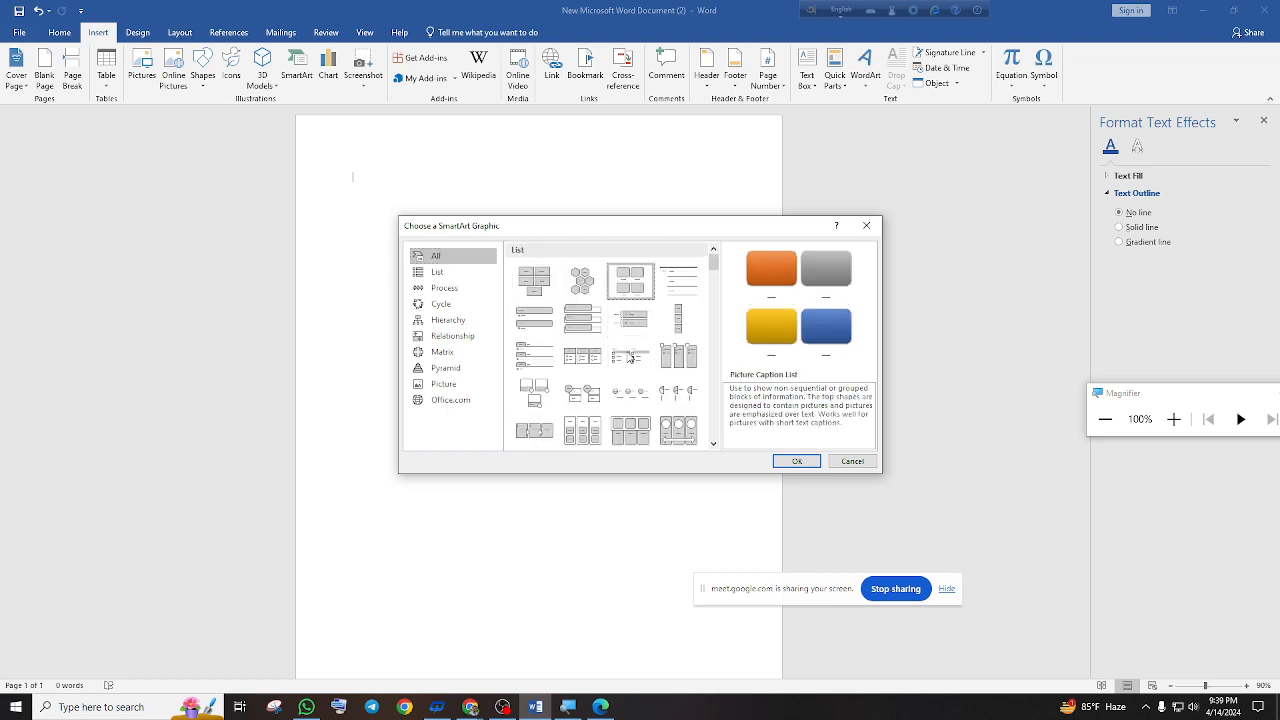
{"action": "left_click", "coordinate": [458, 275]}
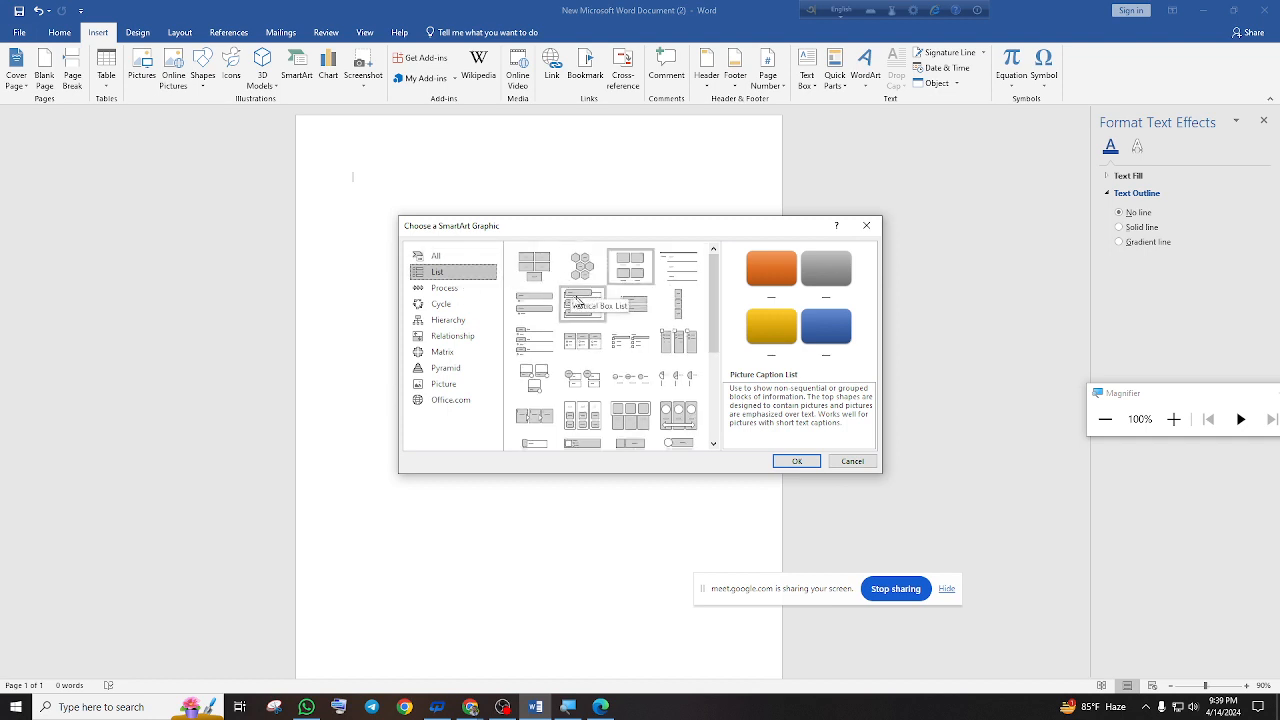
{"action": "left_click", "coordinate": [463, 292]}
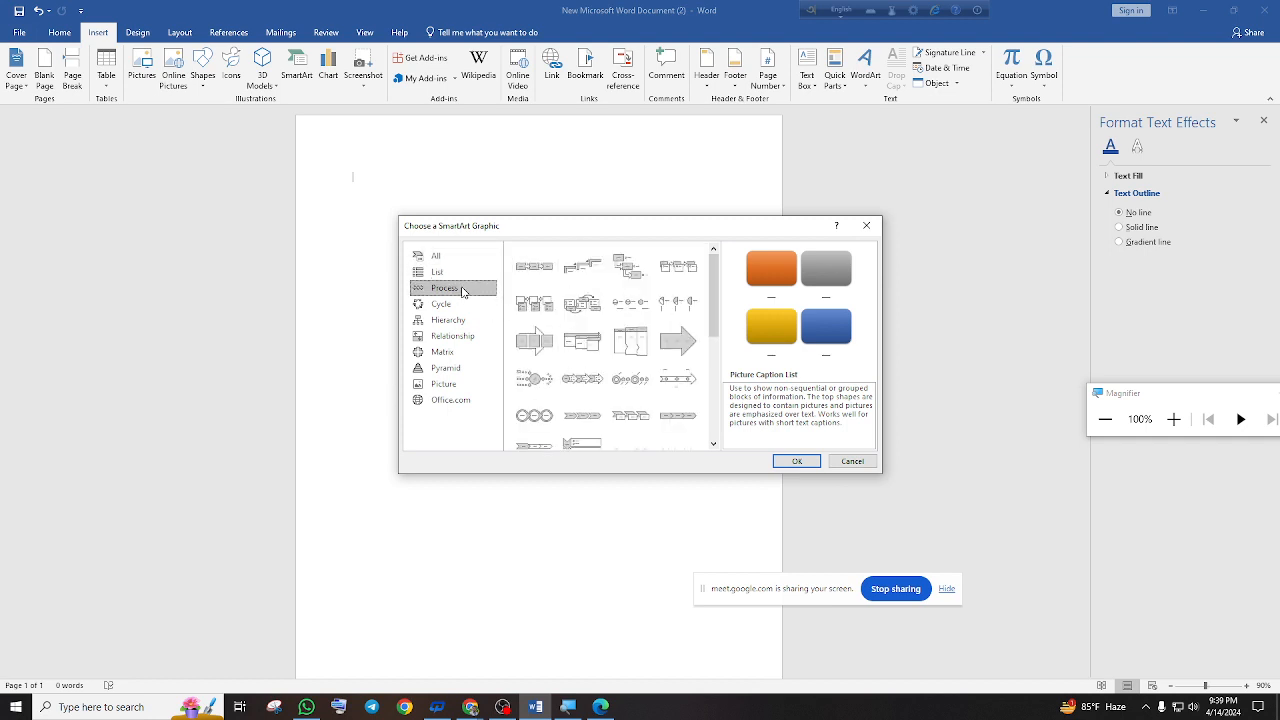
{"action": "left_click", "coordinate": [466, 304]}
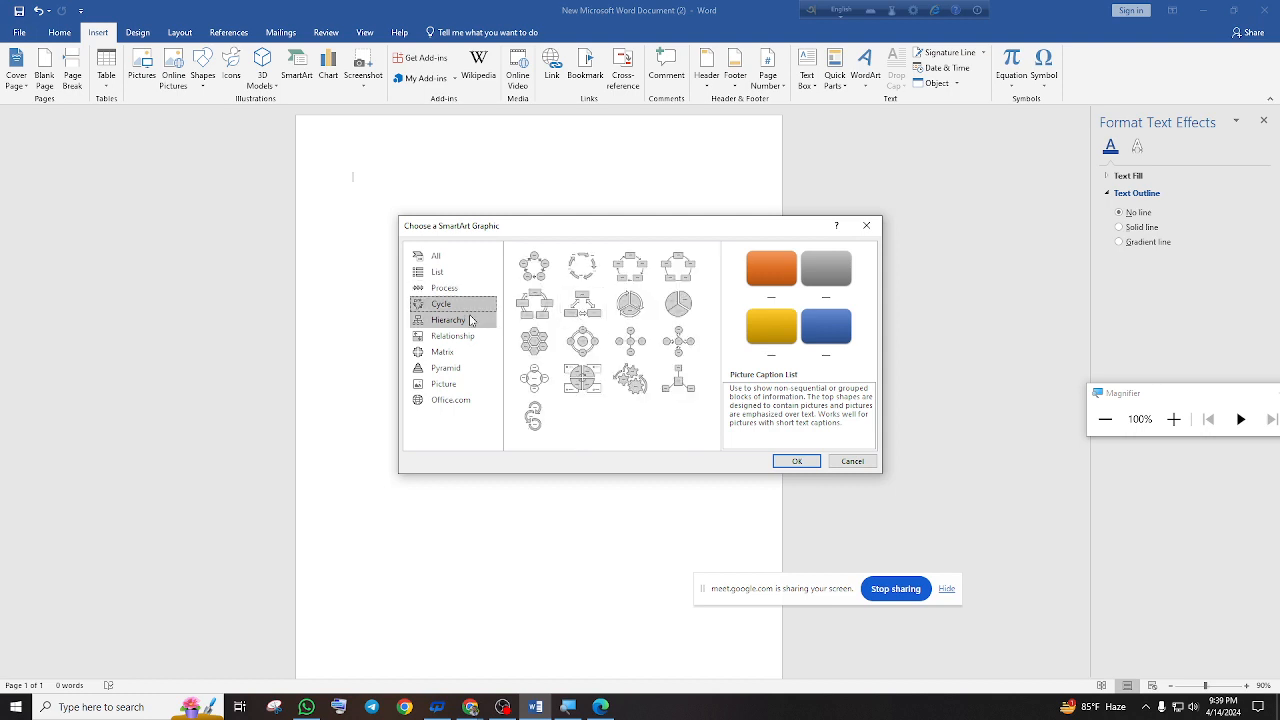
{"action": "left_click", "coordinate": [466, 321]}
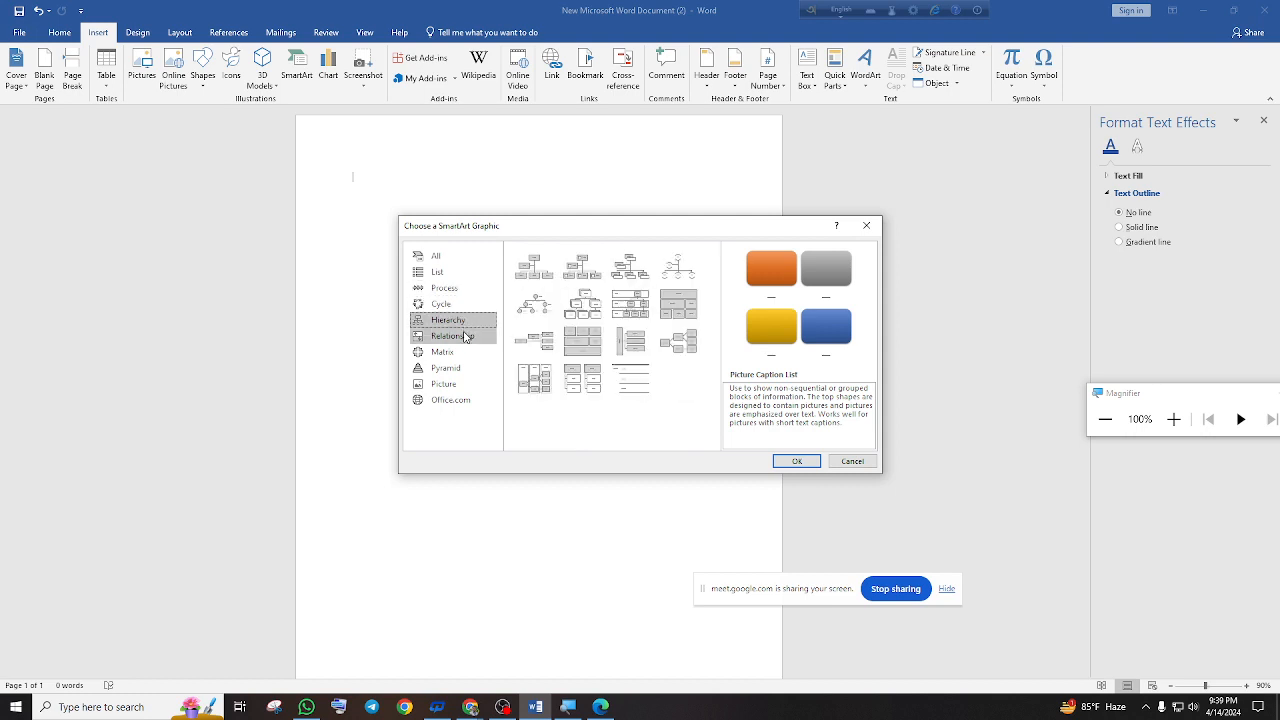
Insert a Stacked Venn SmartArt graphic from the Relationship category
{"action": "left_click", "coordinate": [465, 336]}
{"action": "scroll", "coordinate": [618, 365], "scroll_direction": "down", "scroll_amount": 5}
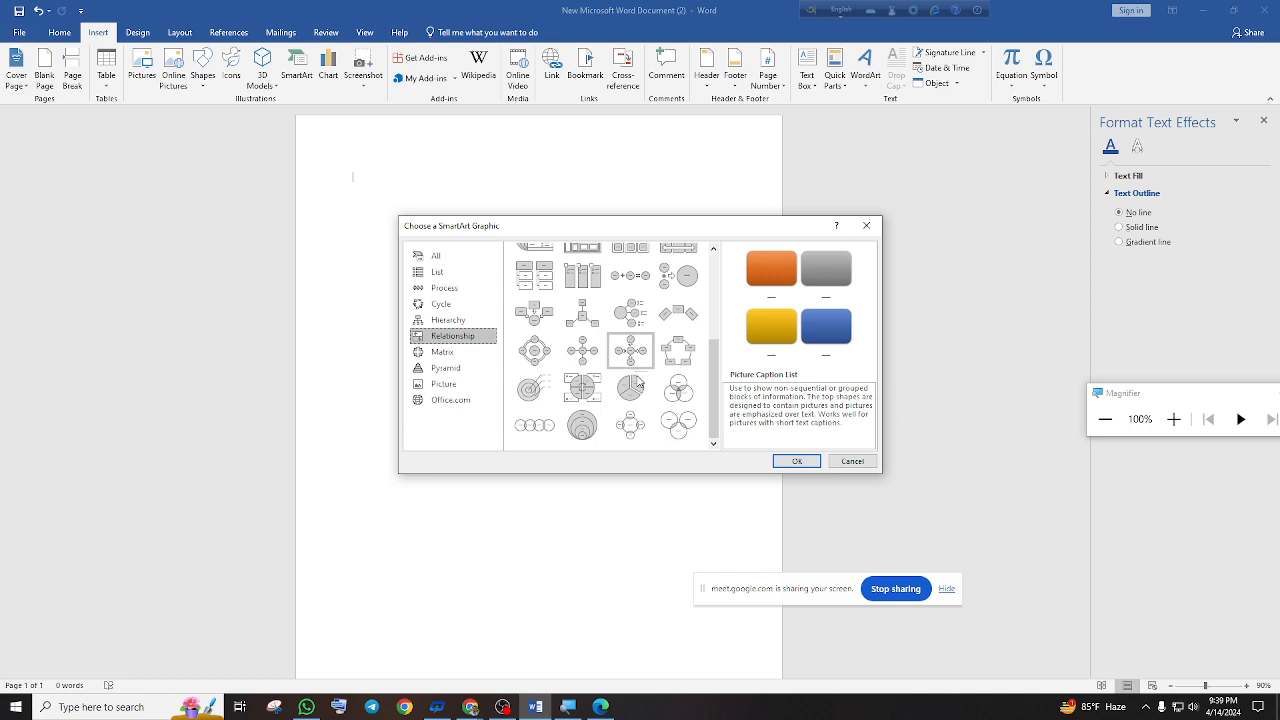
{"action": "left_click", "coordinate": [580, 426]}
{"action": "left_click", "coordinate": [797, 461]}
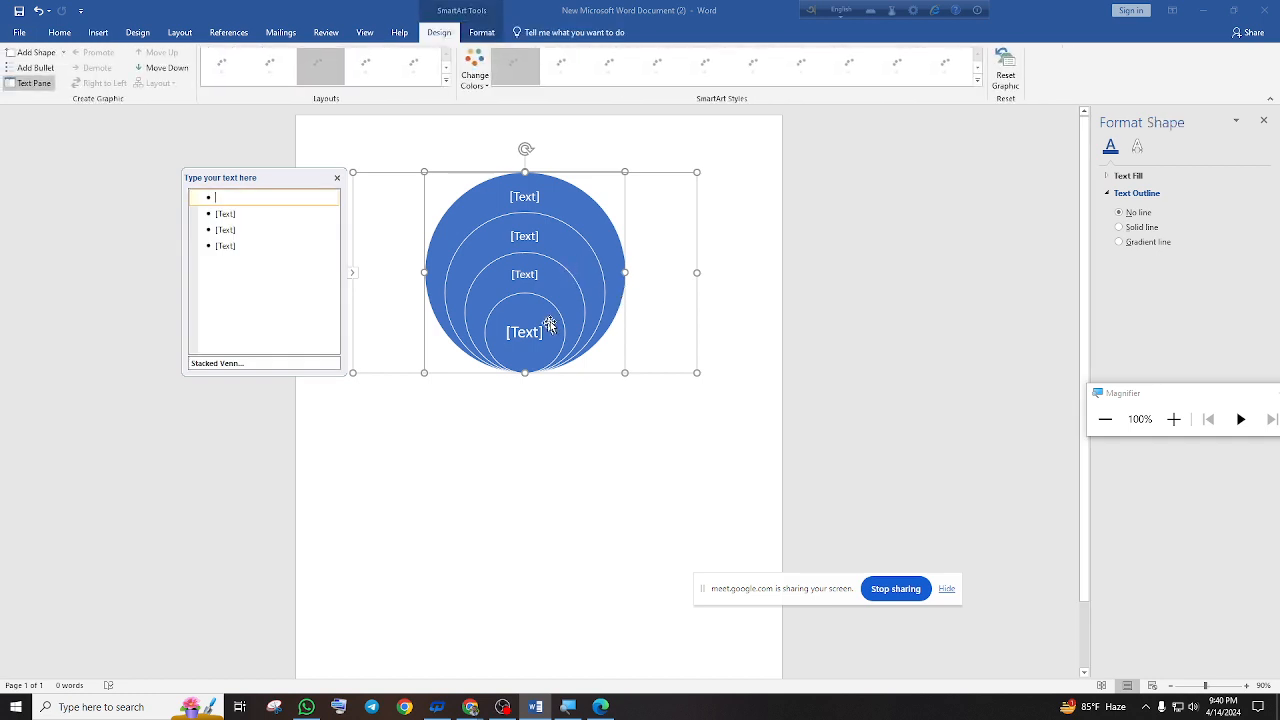
Delete the whole Stacked Venn graphic from the page
{"action": "left_click", "coordinate": [533, 332]}
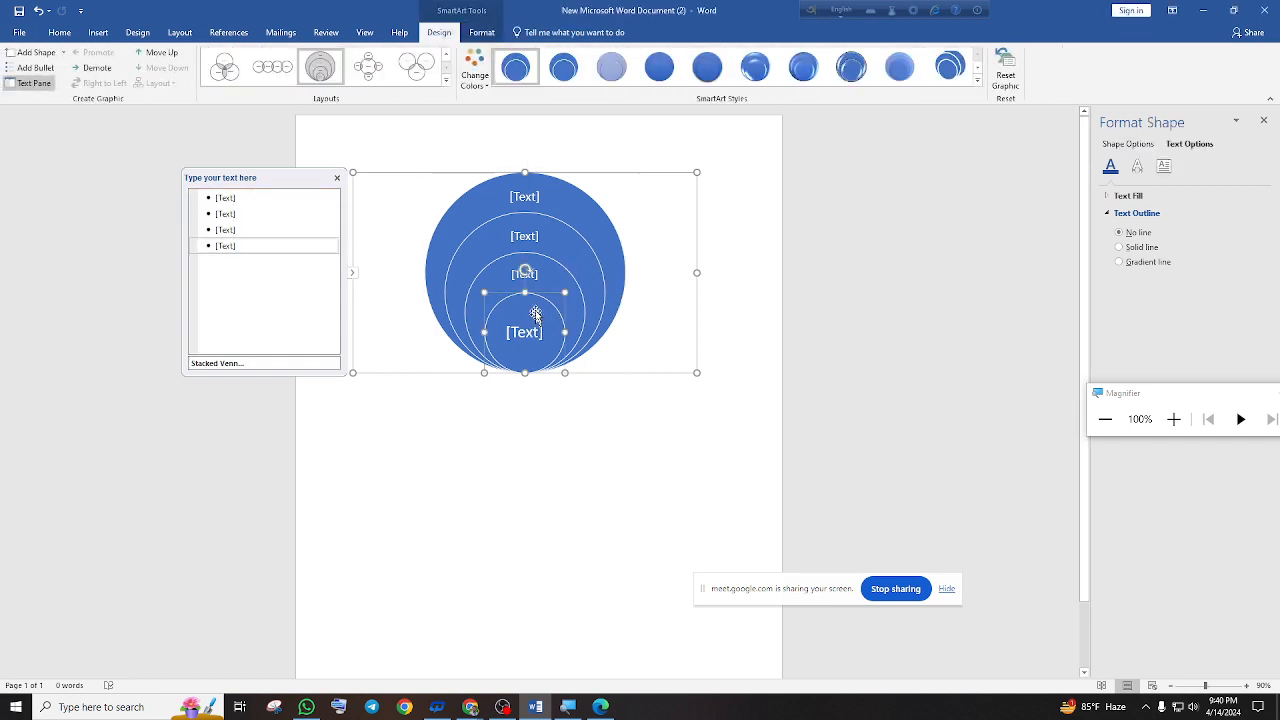
{"action": "left_click", "coordinate": [646, 238]}
{"action": "key", "text": "Delete"}
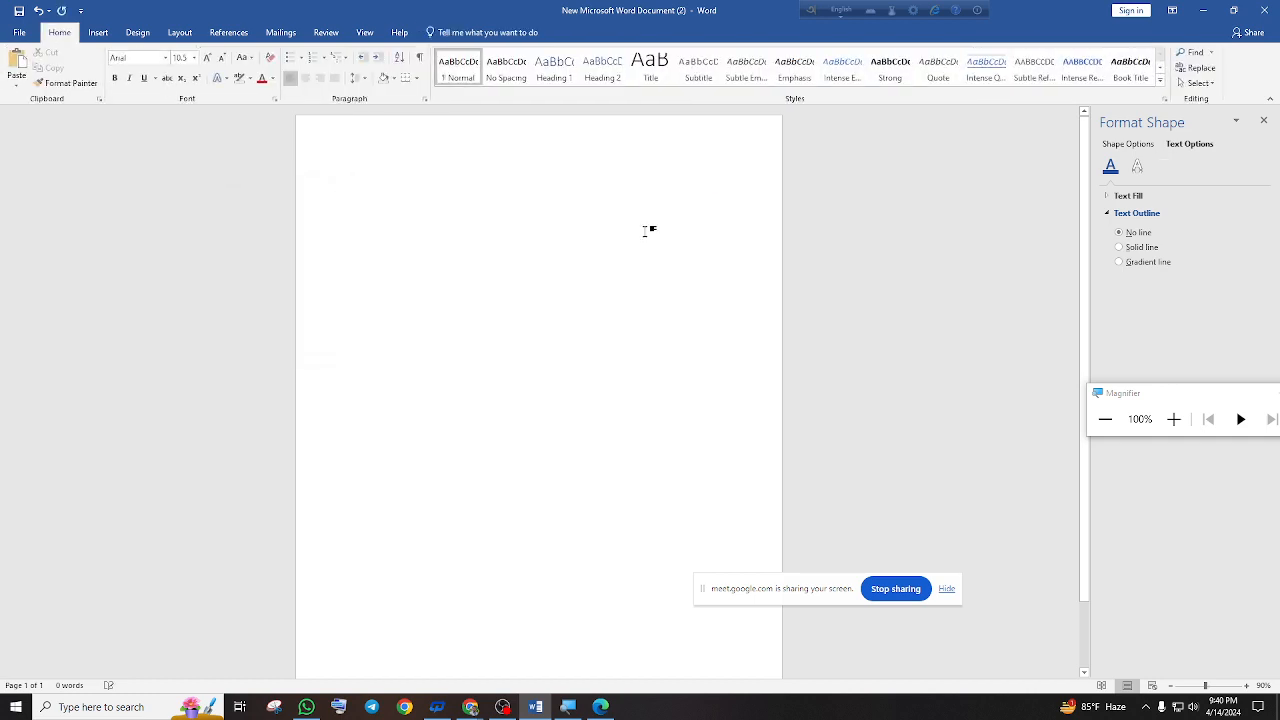
Insert a Clustered Column chart into the empty page
{"action": "left_click", "coordinate": [98, 33]}
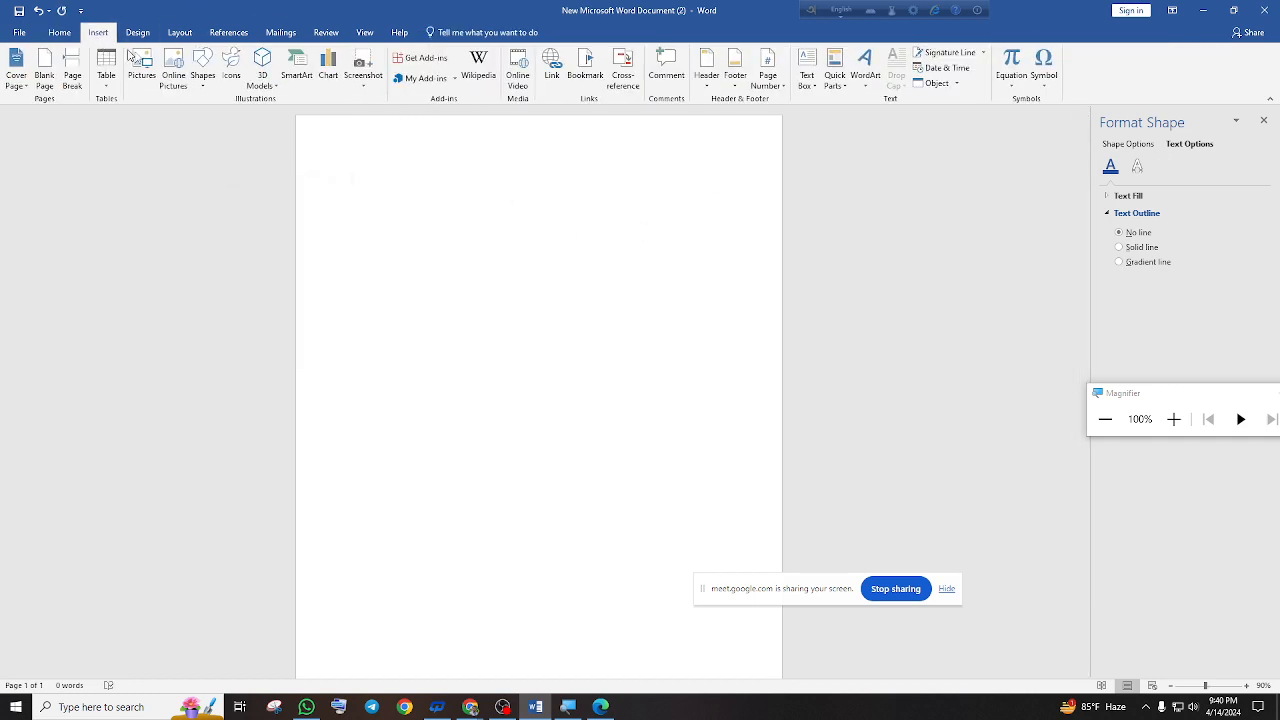
{"action": "left_click", "coordinate": [327, 78]}
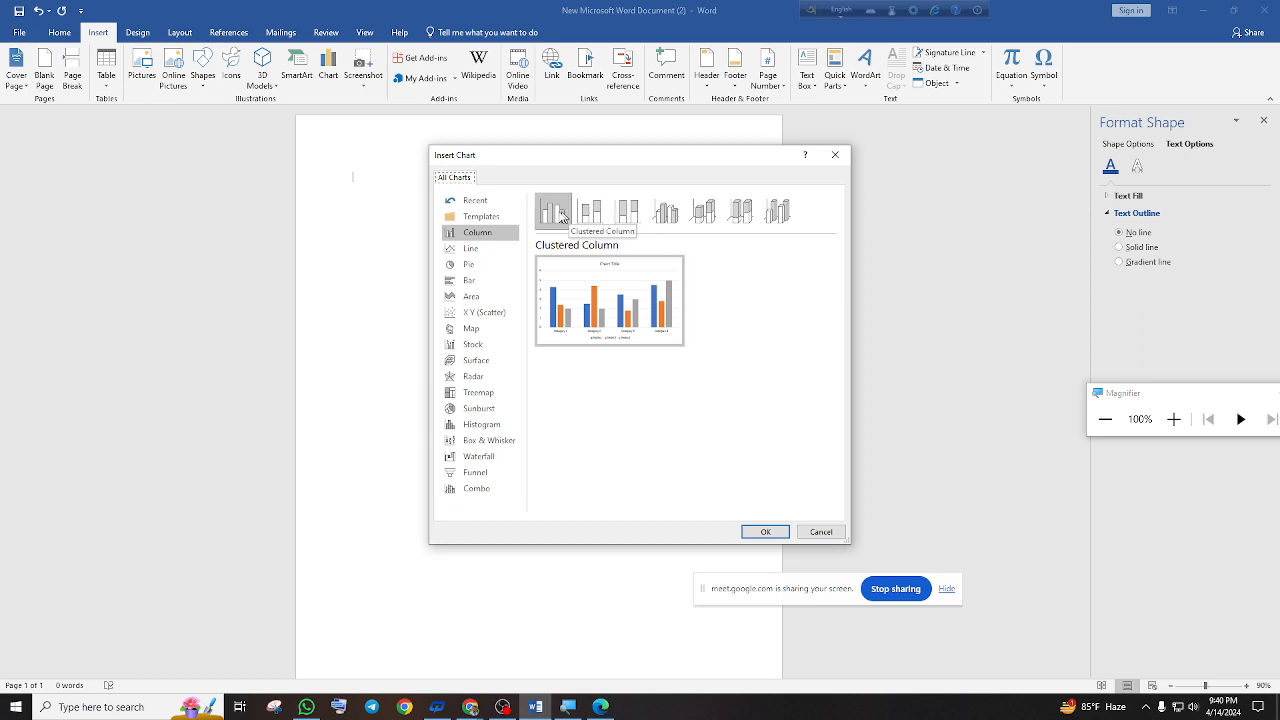
{"action": "mouse_move", "coordinate": [621, 301]}
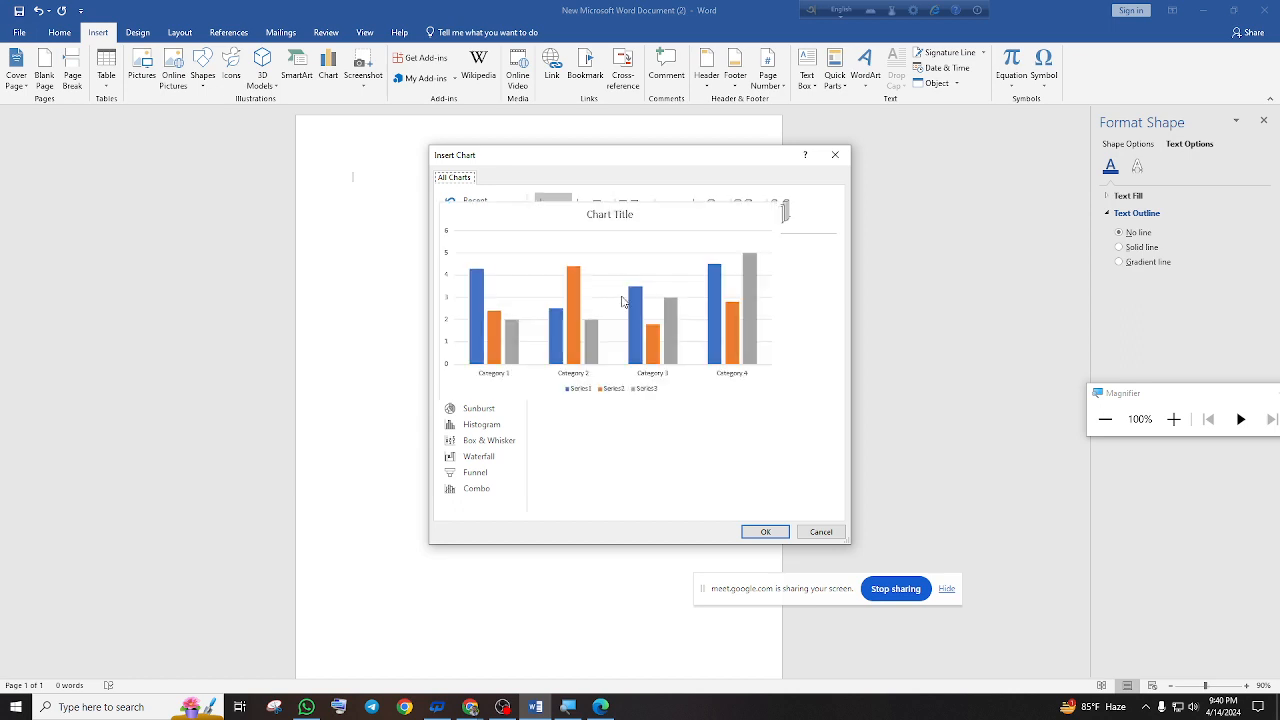
{"action": "left_click", "coordinate": [765, 531]}
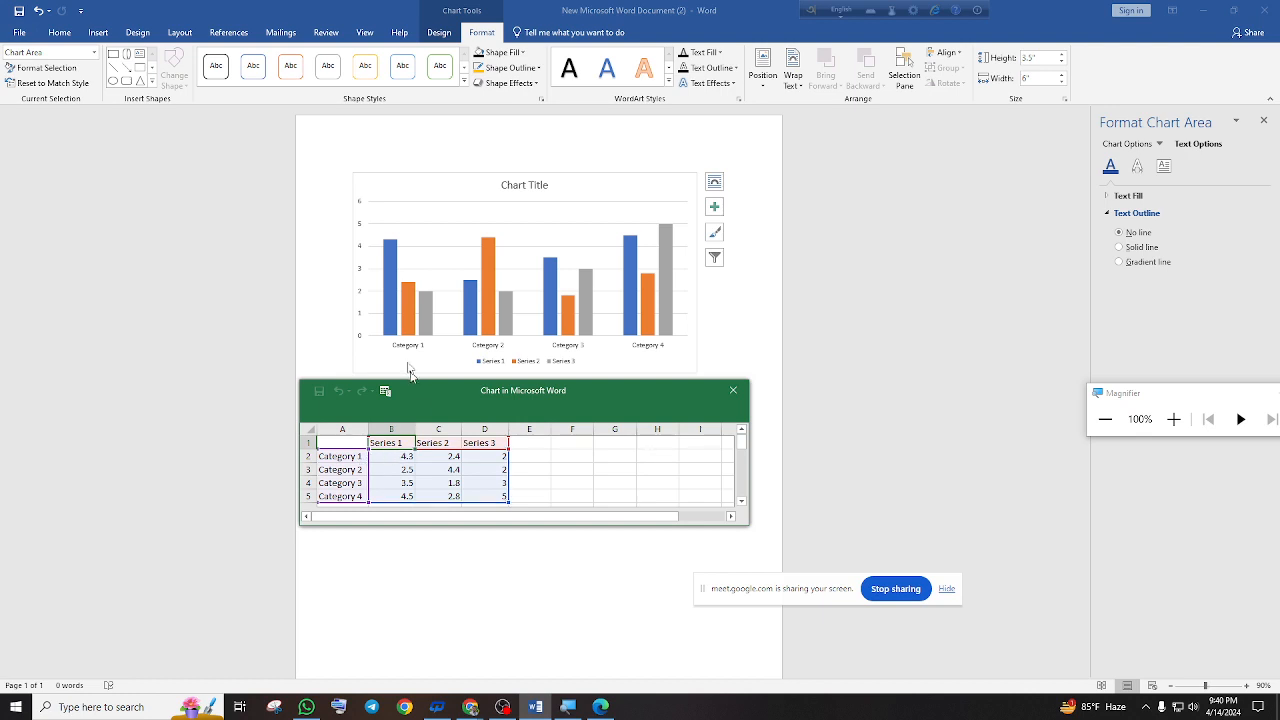
Set the Category 1 values in the chart's data sheet to 10 for Series 1 and 5 for Series 2
{"action": "left_click", "coordinate": [407, 456]}
{"action": "double_click", "coordinate": [407, 456]}
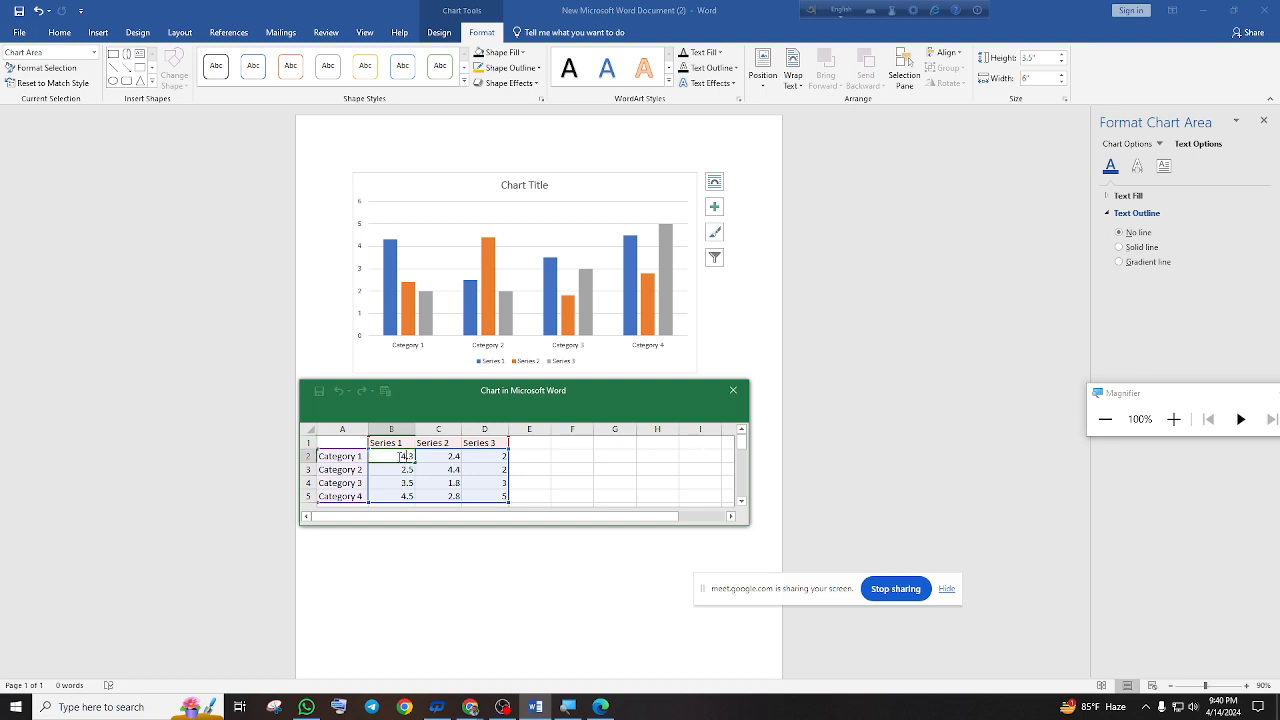
{"action": "type", "text": "10"}
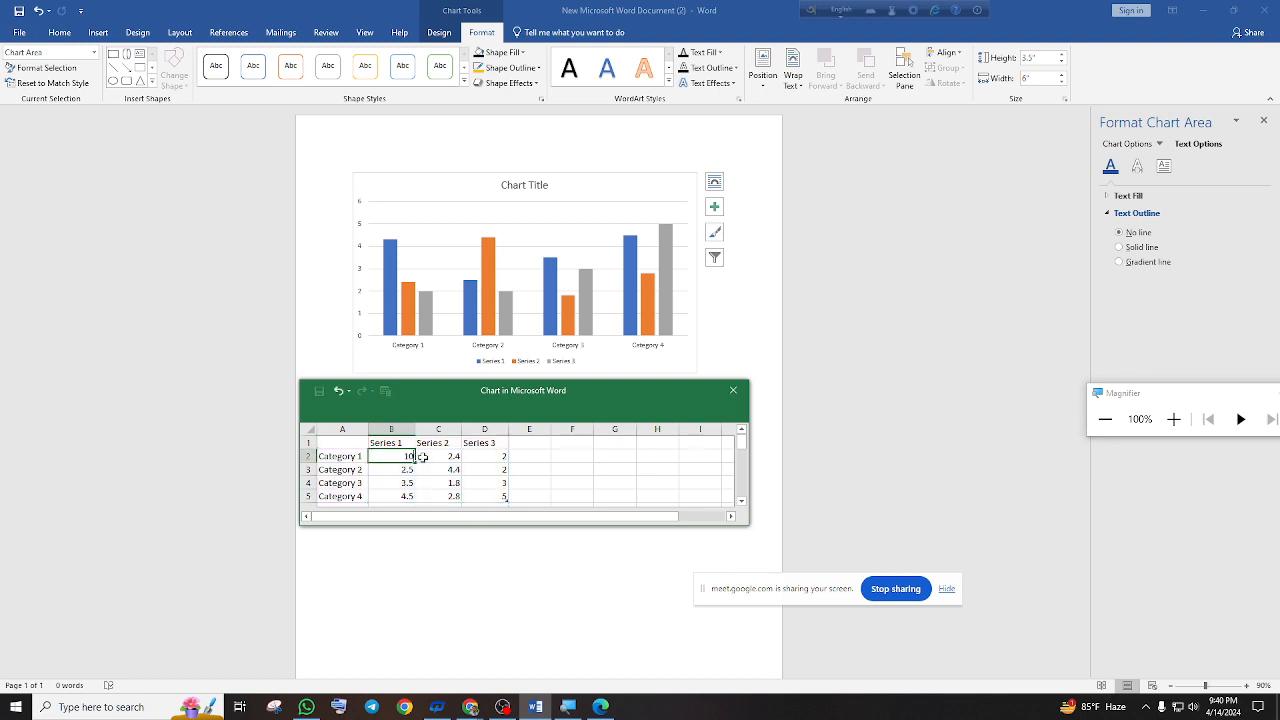
{"action": "key", "text": "Return"}
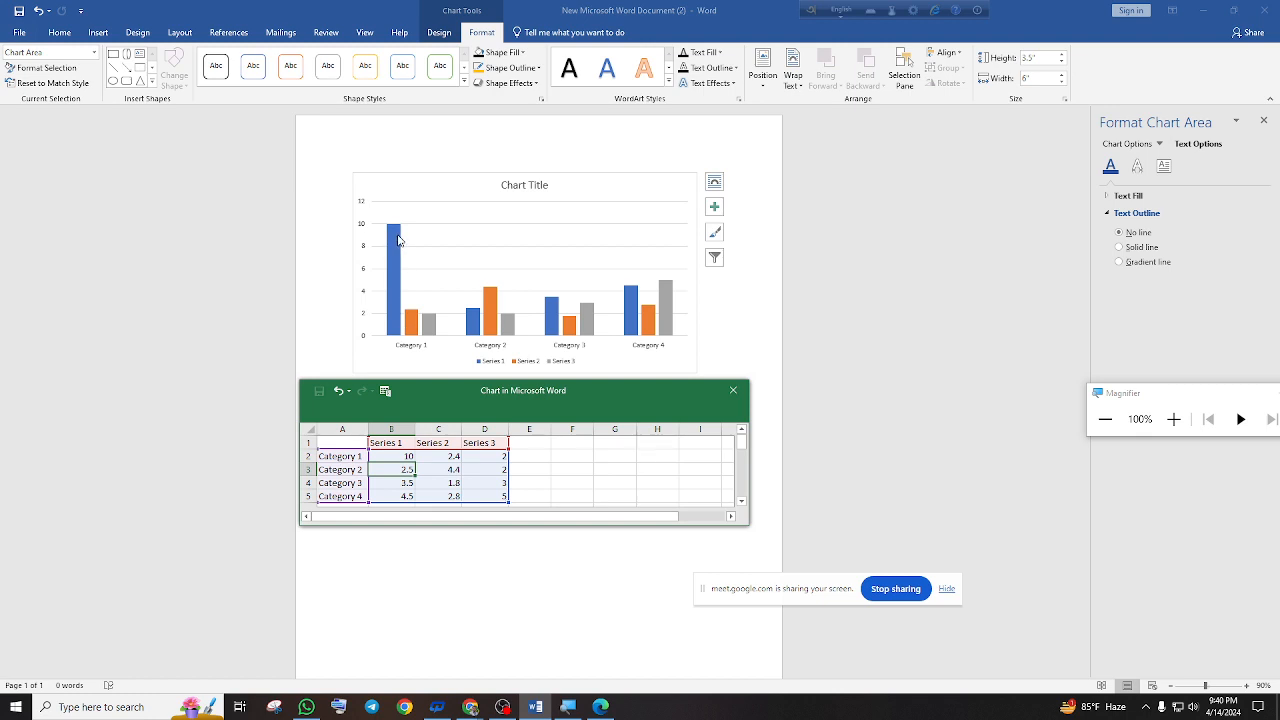
{"action": "left_click", "coordinate": [450, 456]}
{"action": "double_click", "coordinate": [452, 456]}
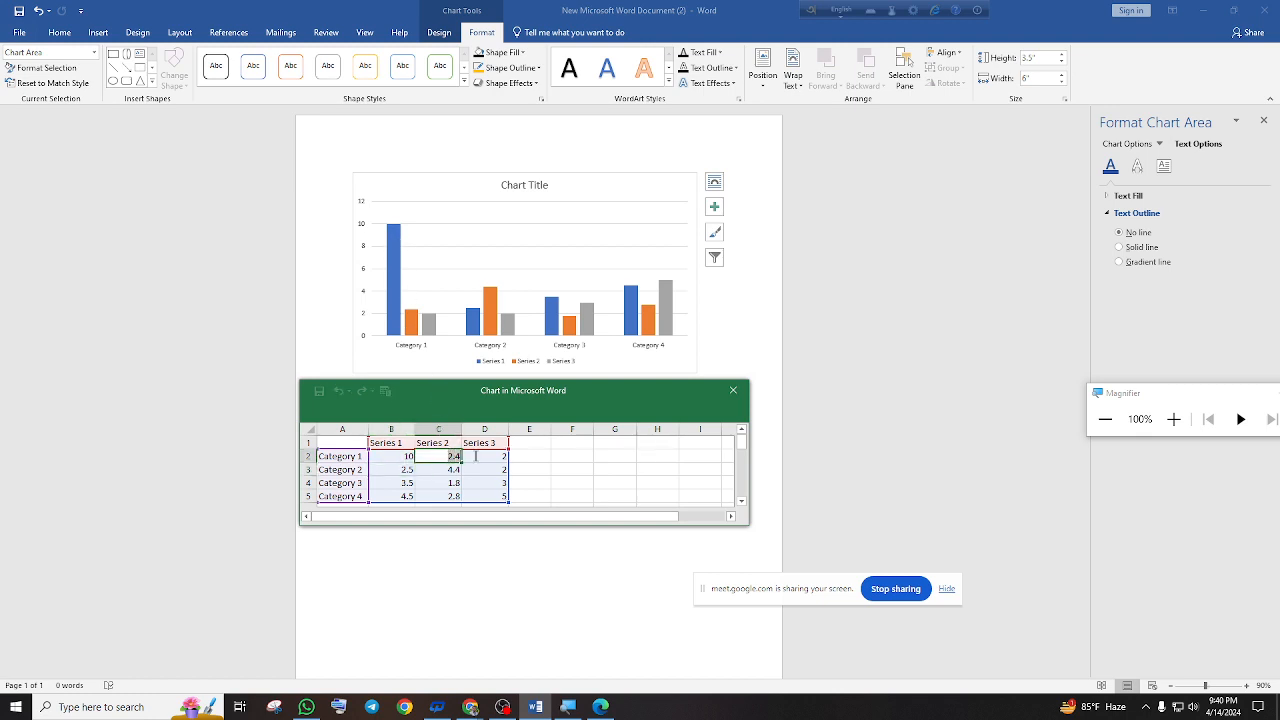
{"action": "type", "text": "5"}
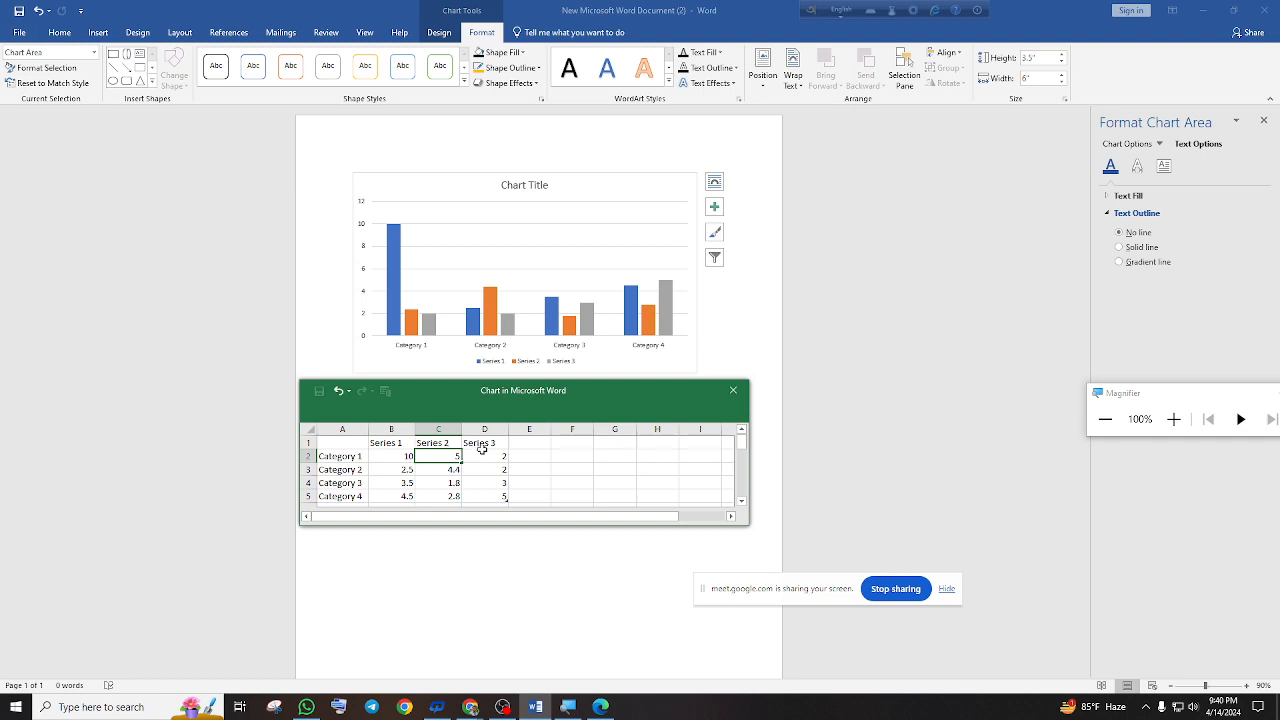
Set Category 1's Series 2 value to 5 and its Series 3 value to 20 in the column chart's data
{"action": "key", "text": "Return"}
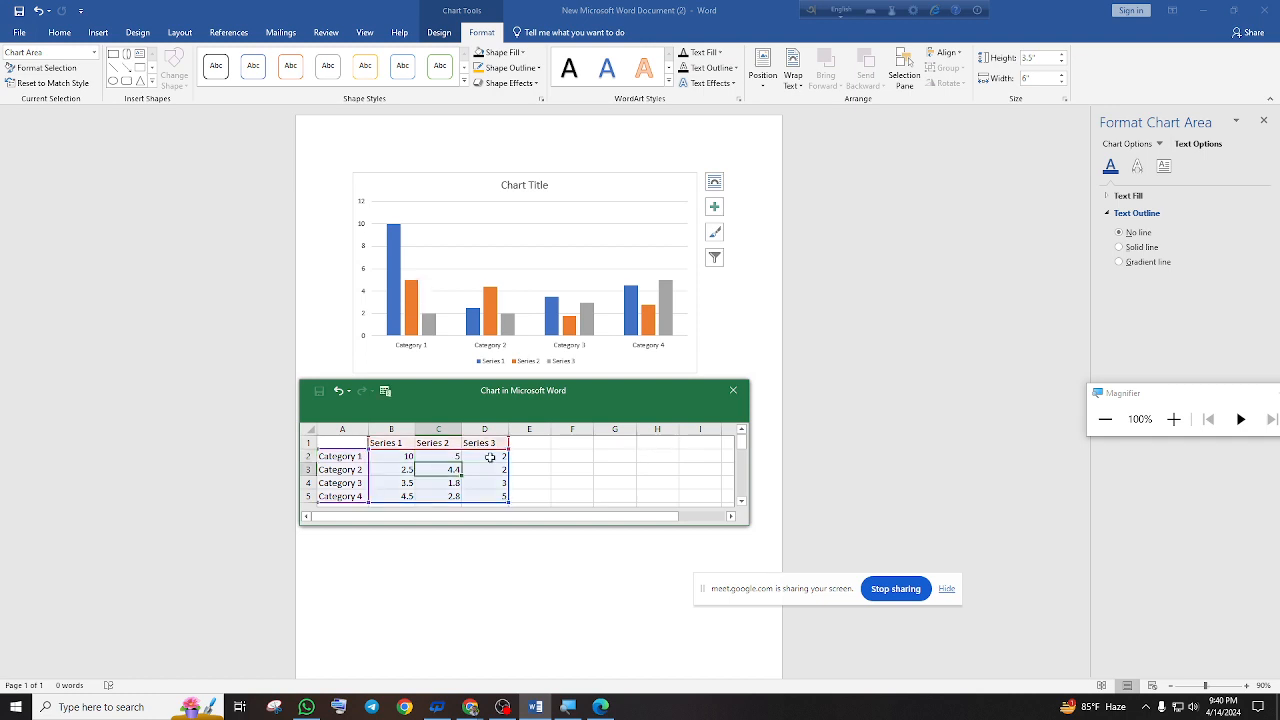
{"action": "left_click", "coordinate": [490, 456]}
{"action": "double_click", "coordinate": [503, 457]}
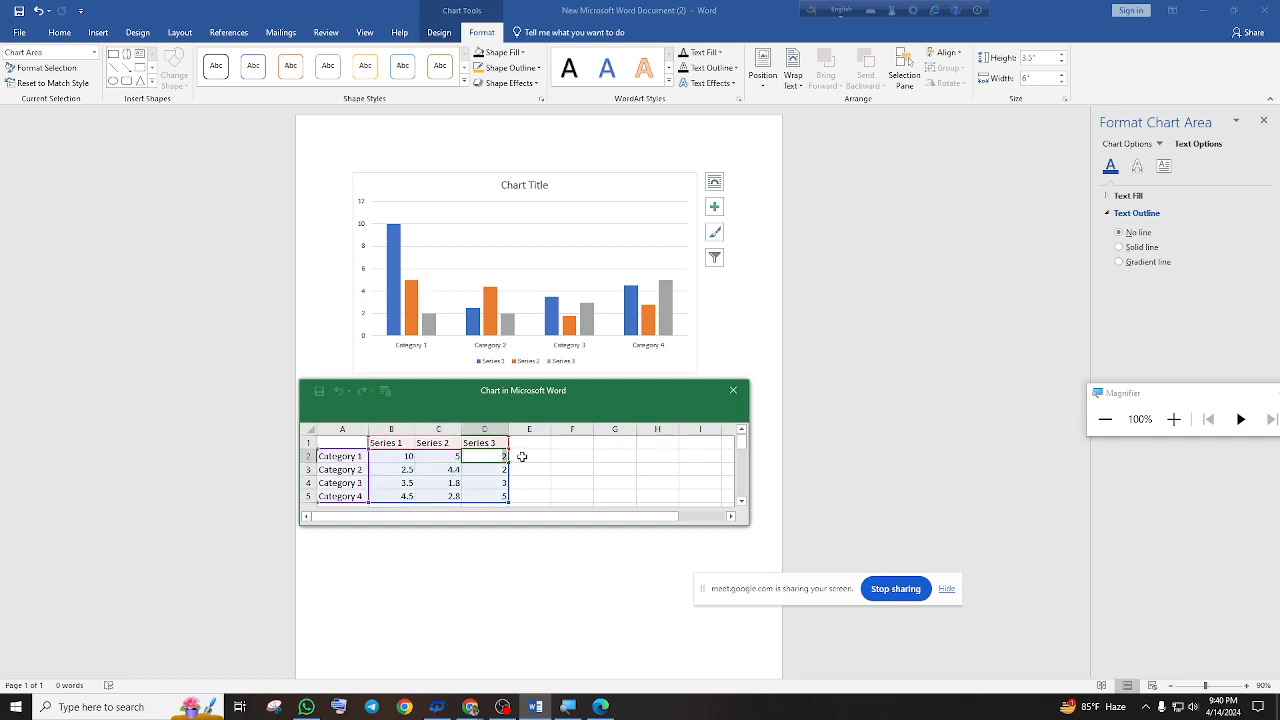
{"action": "type", "text": "20"}
{"action": "key", "text": "Return"}
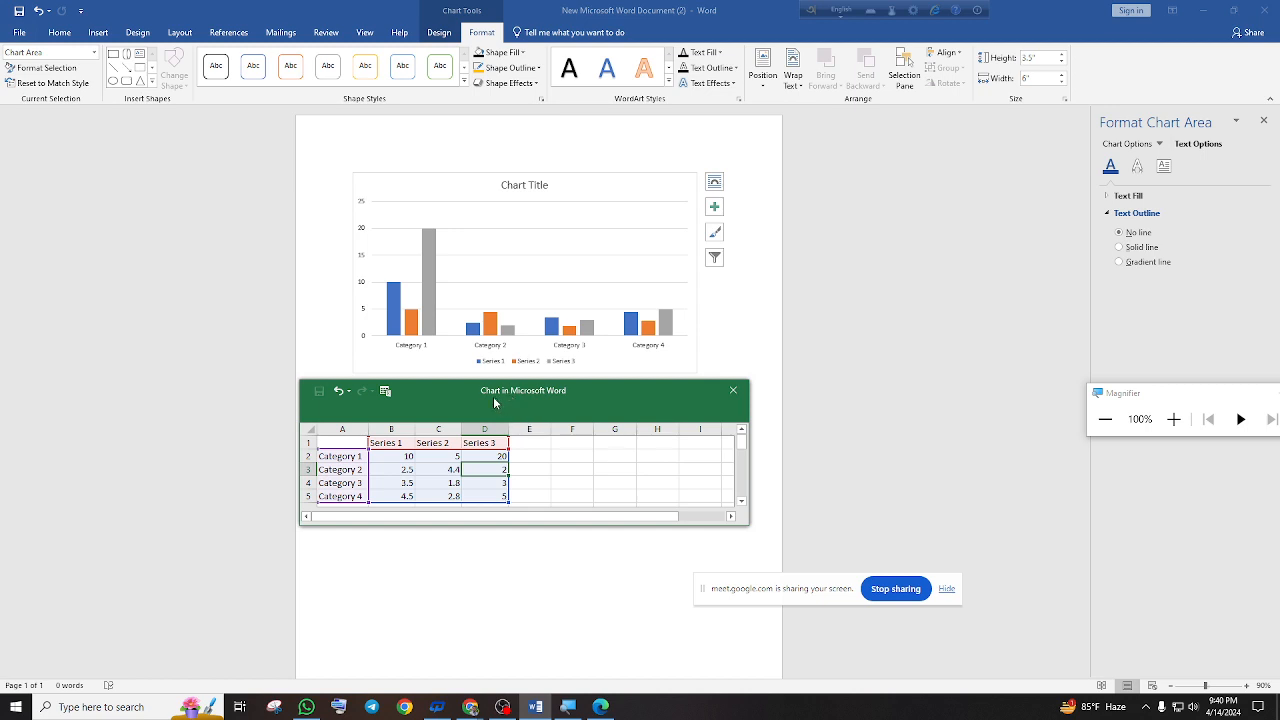
Set Category 2's values to 40 for Series 1, 10 for Series 2 and 14 for Series 3
{"action": "left_click", "coordinate": [405, 469]}
{"action": "double_click", "coordinate": [405, 469]}
{"action": "double_click", "coordinate": [424, 469]}
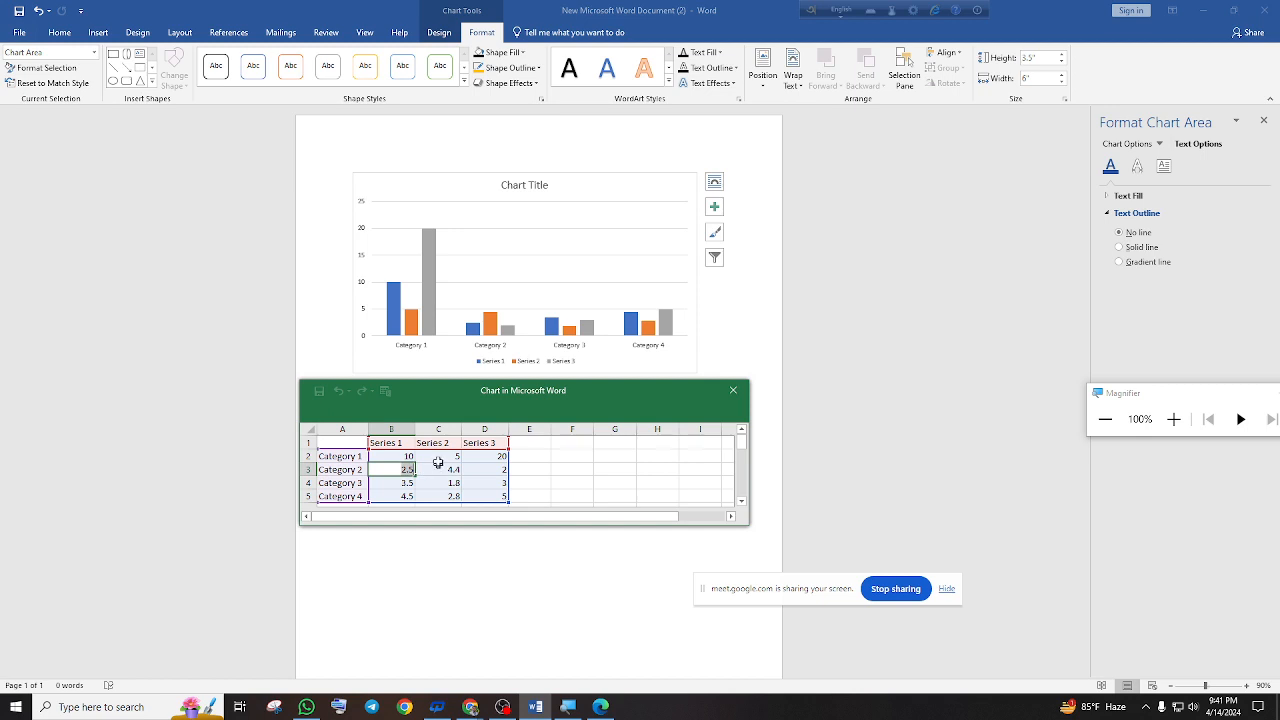
{"action": "type", "text": "40"}
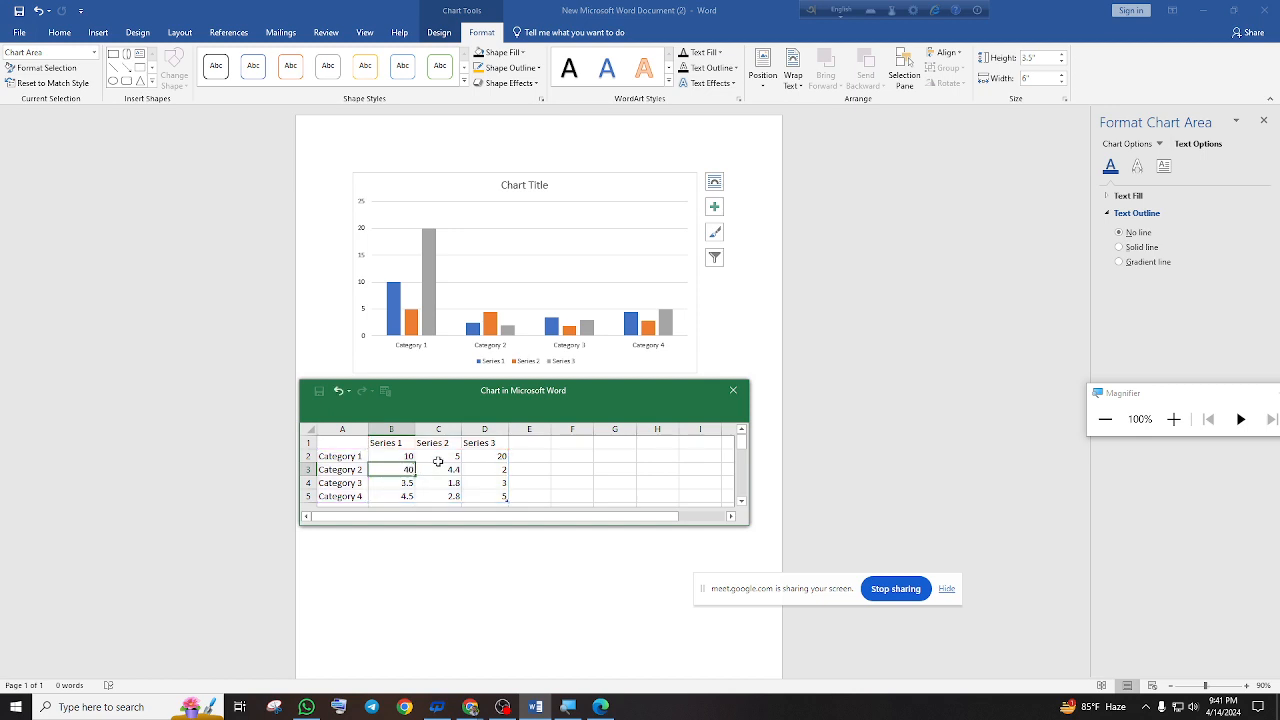
{"action": "left_click", "coordinate": [448, 467]}
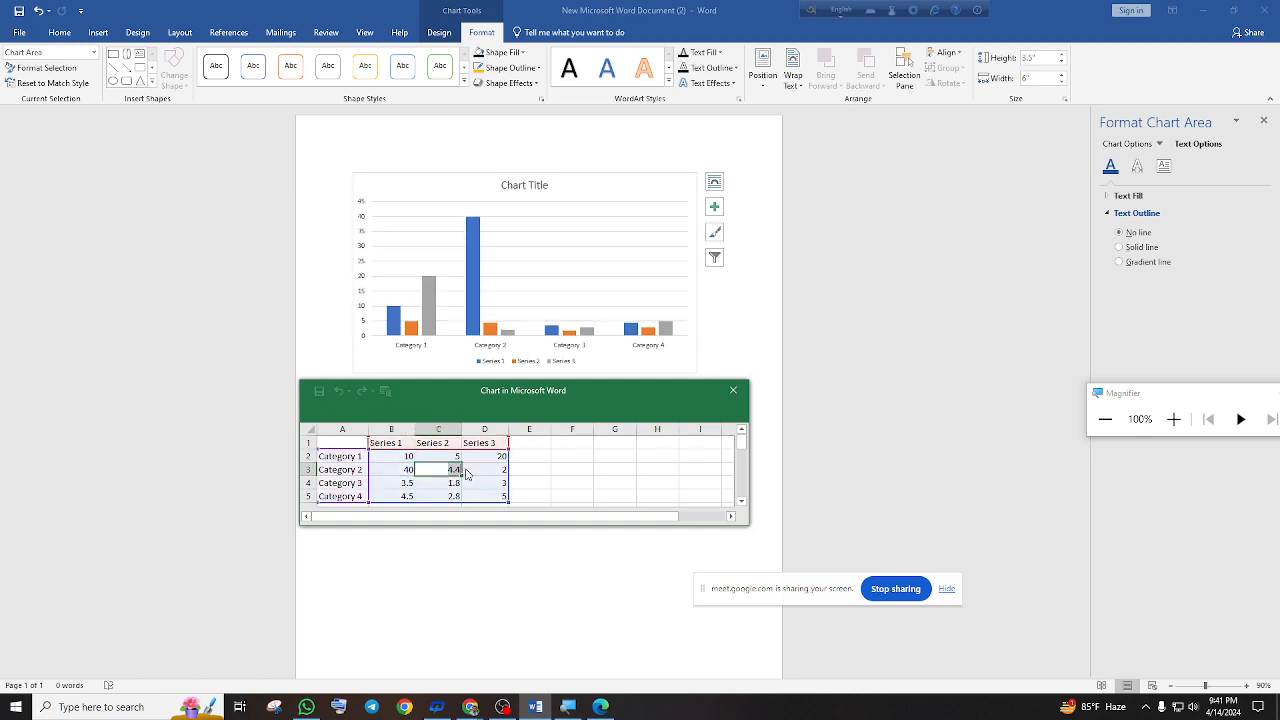
{"action": "type", "text": "10"}
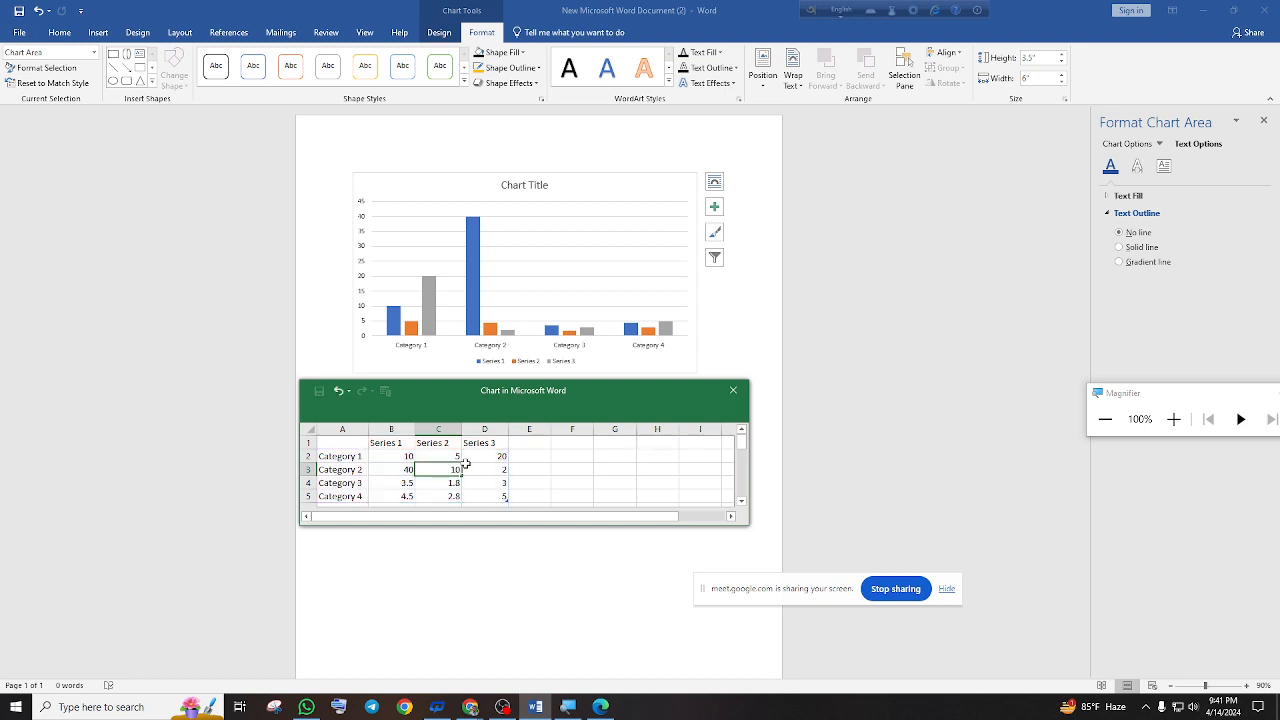
{"action": "key", "text": "Return"}
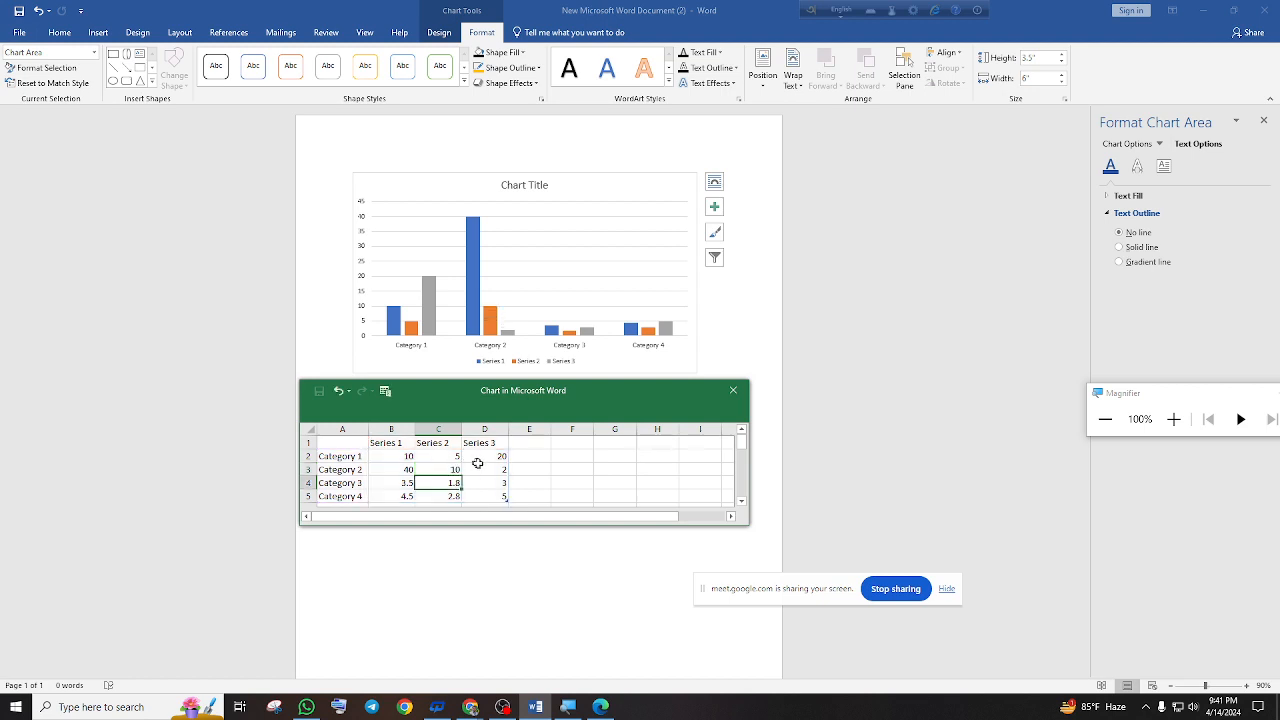
{"action": "double_click", "coordinate": [489, 468]}
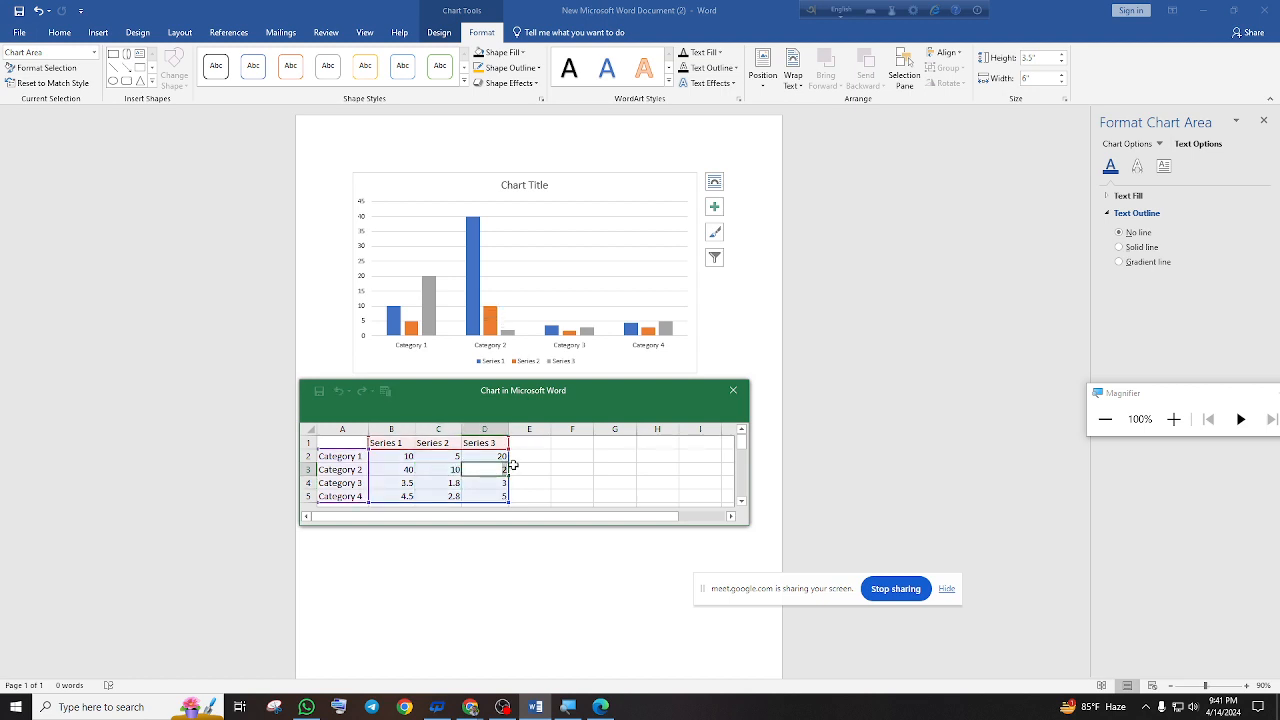
{"action": "key", "text": "BackSpace"}
{"action": "type", "text": "14"}
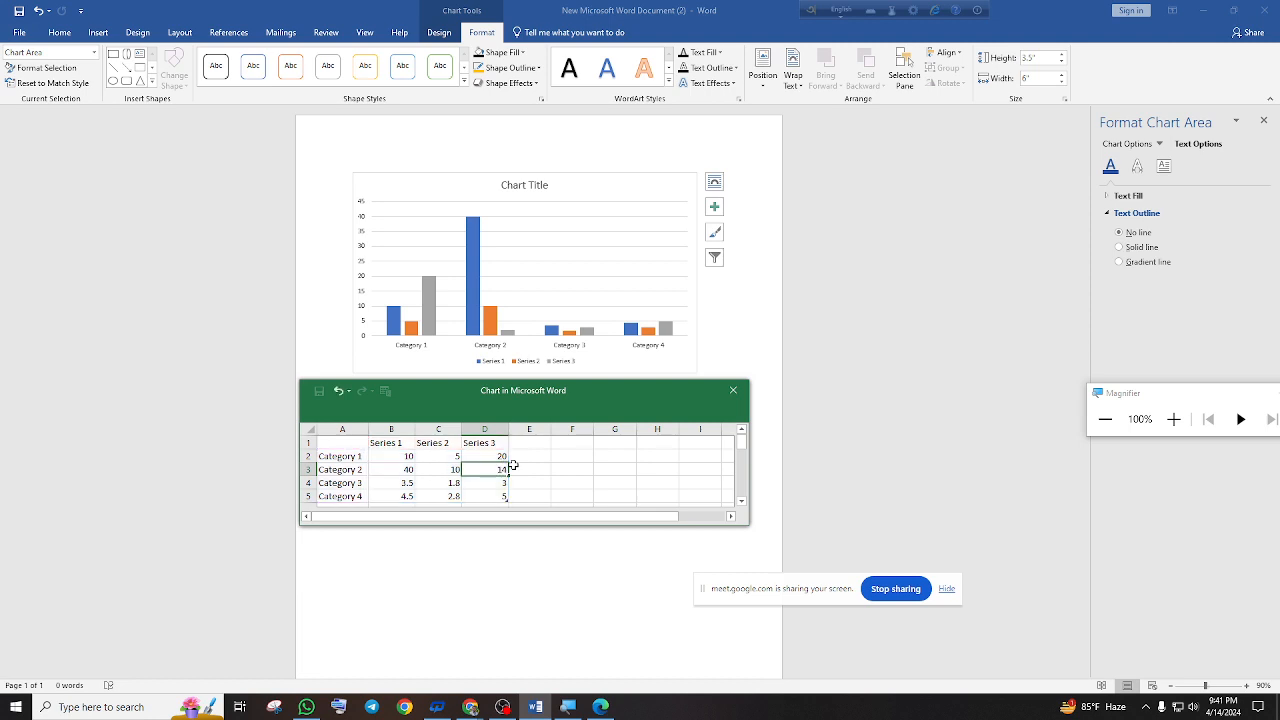
{"action": "key", "text": "Return"}
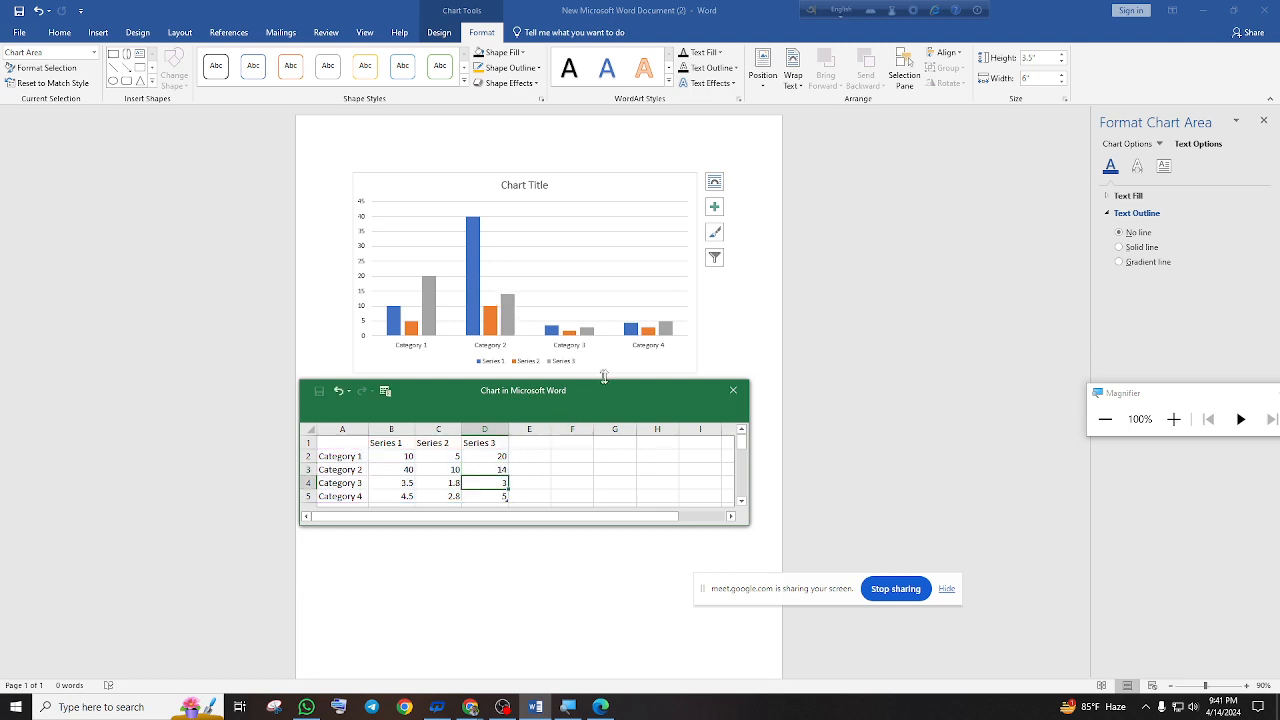
Close the chart's data sheet and delete the column chart from the document
{"action": "left_click", "coordinate": [726, 393]}
{"action": "left_click", "coordinate": [638, 240]}
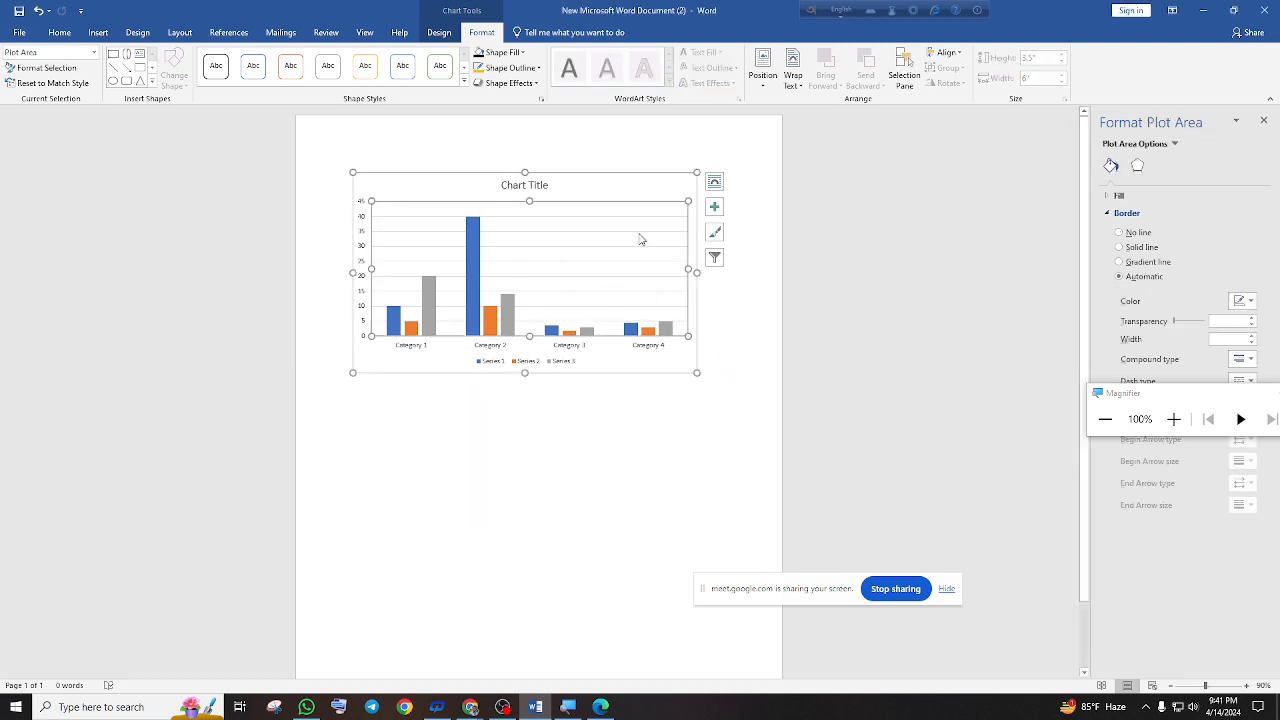
{"action": "left_click", "coordinate": [681, 192]}
{"action": "key", "text": "Delete"}
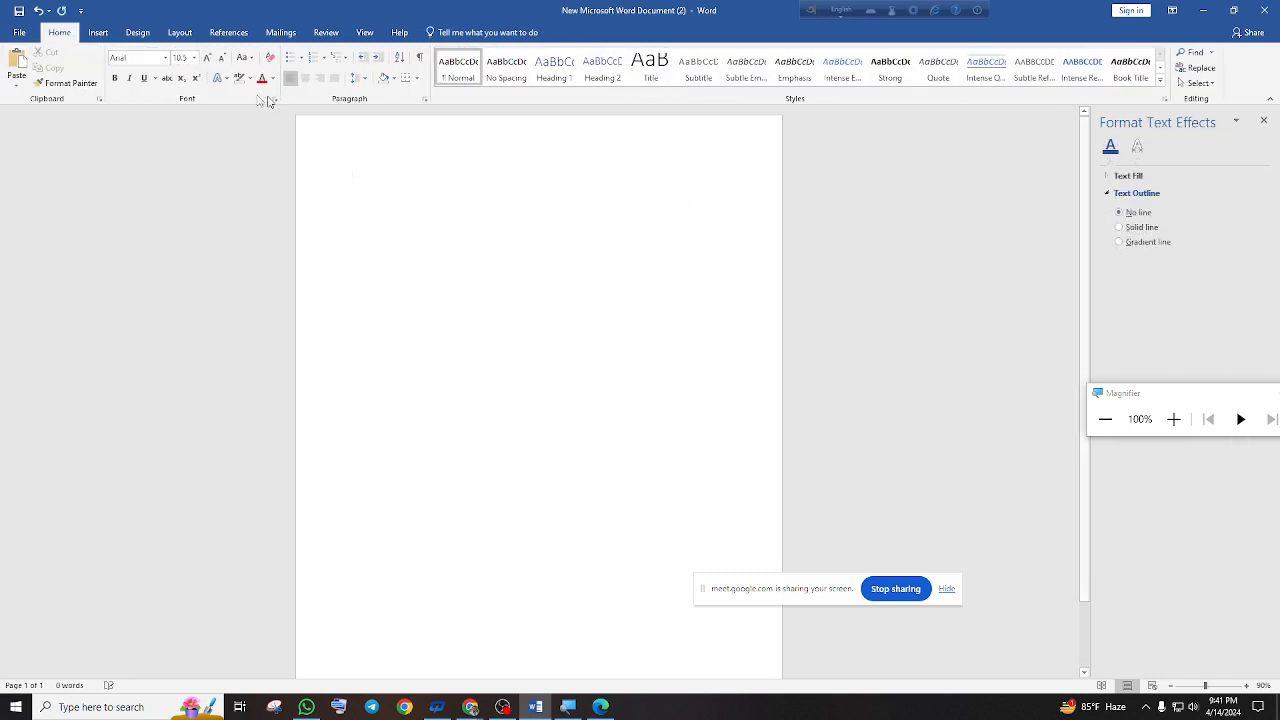
Insert a standard 2D pie chart into the blank document
{"action": "left_click", "coordinate": [98, 32]}
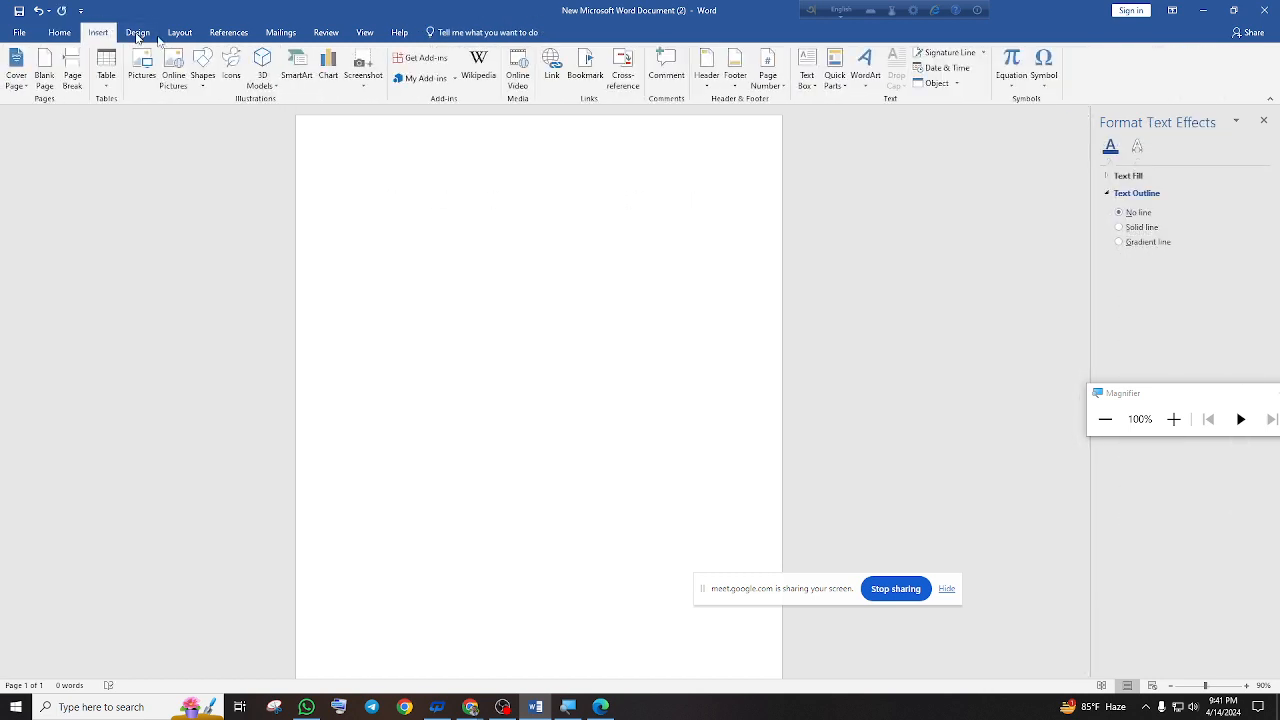
{"action": "left_click", "coordinate": [328, 68]}
{"action": "left_click", "coordinate": [474, 249]}
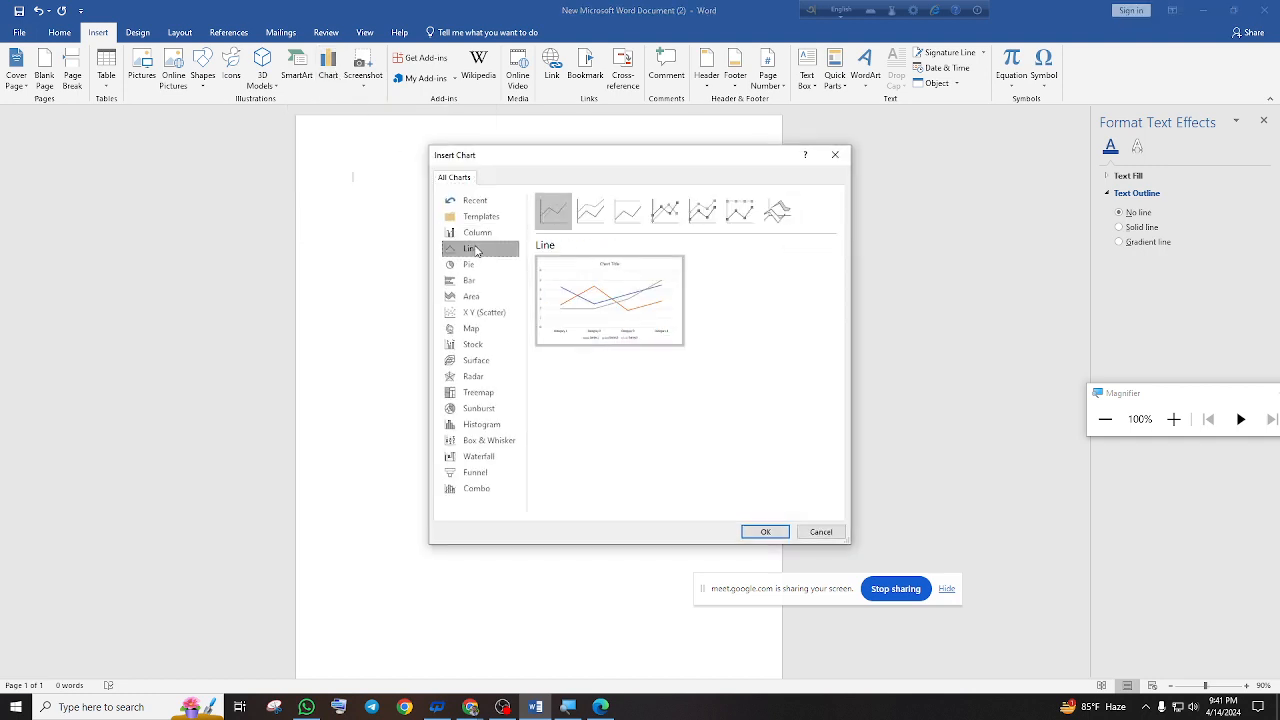
{"action": "left_click", "coordinate": [478, 265]}
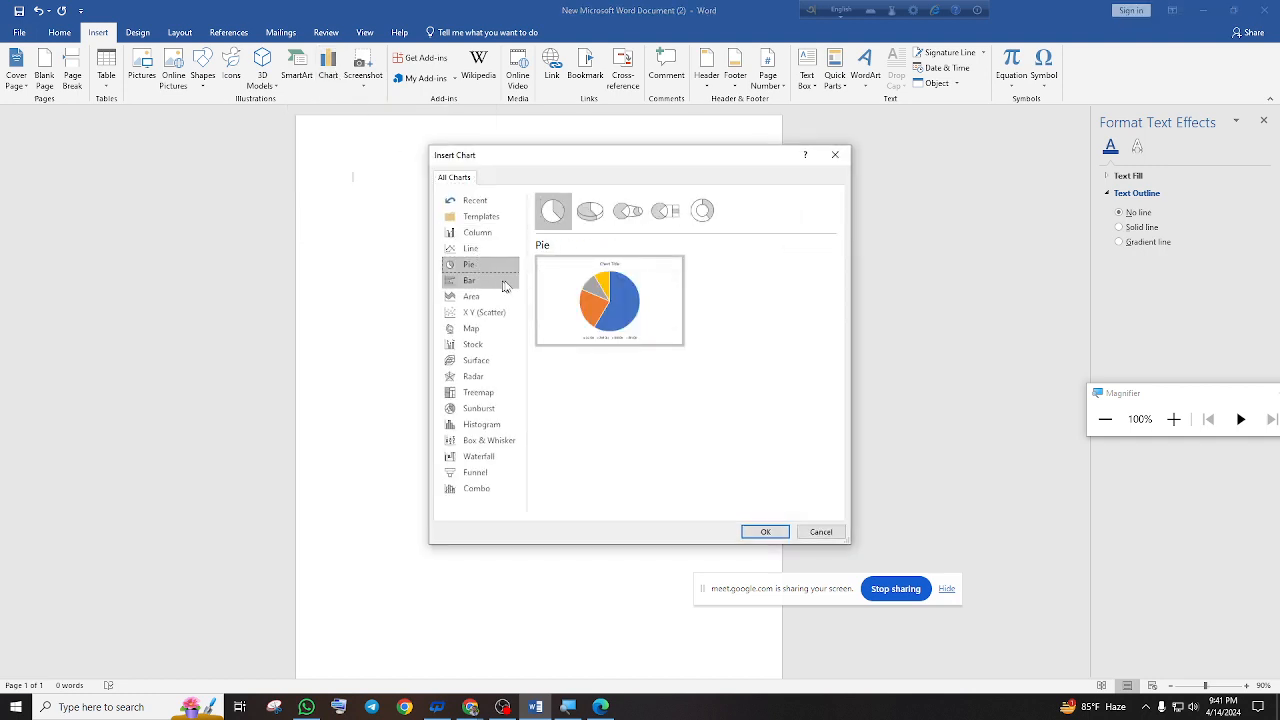
{"action": "mouse_move", "coordinate": [568, 289]}
{"action": "left_click", "coordinate": [765, 531]}
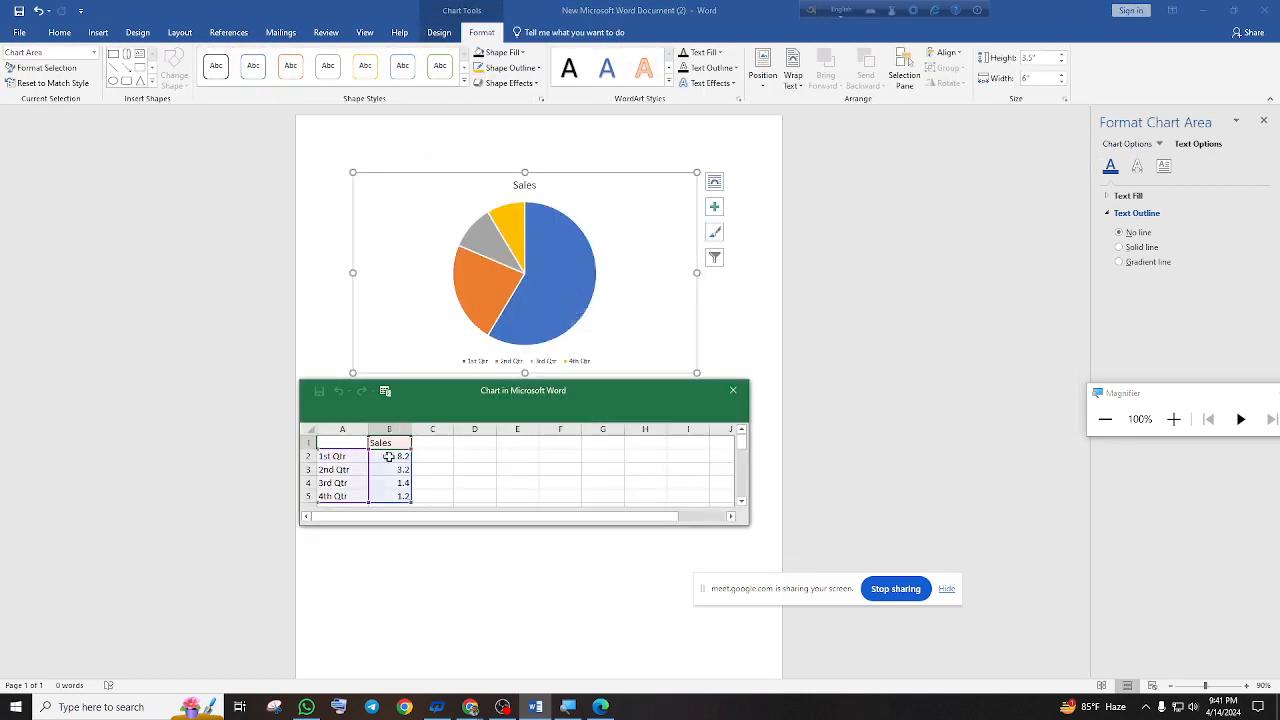
Rename the pie chart's first category as "male" and the second category as "female"
{"action": "left_click", "coordinate": [330, 456]}
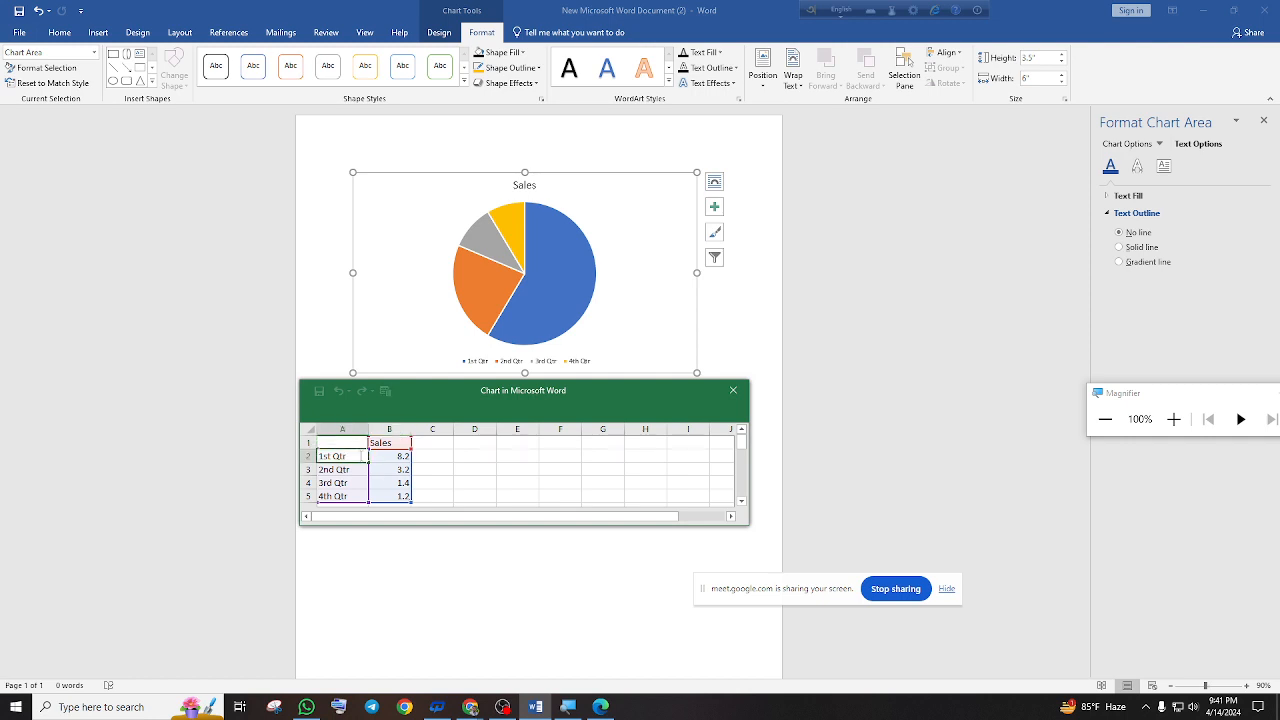
{"action": "type", "text": "male"}
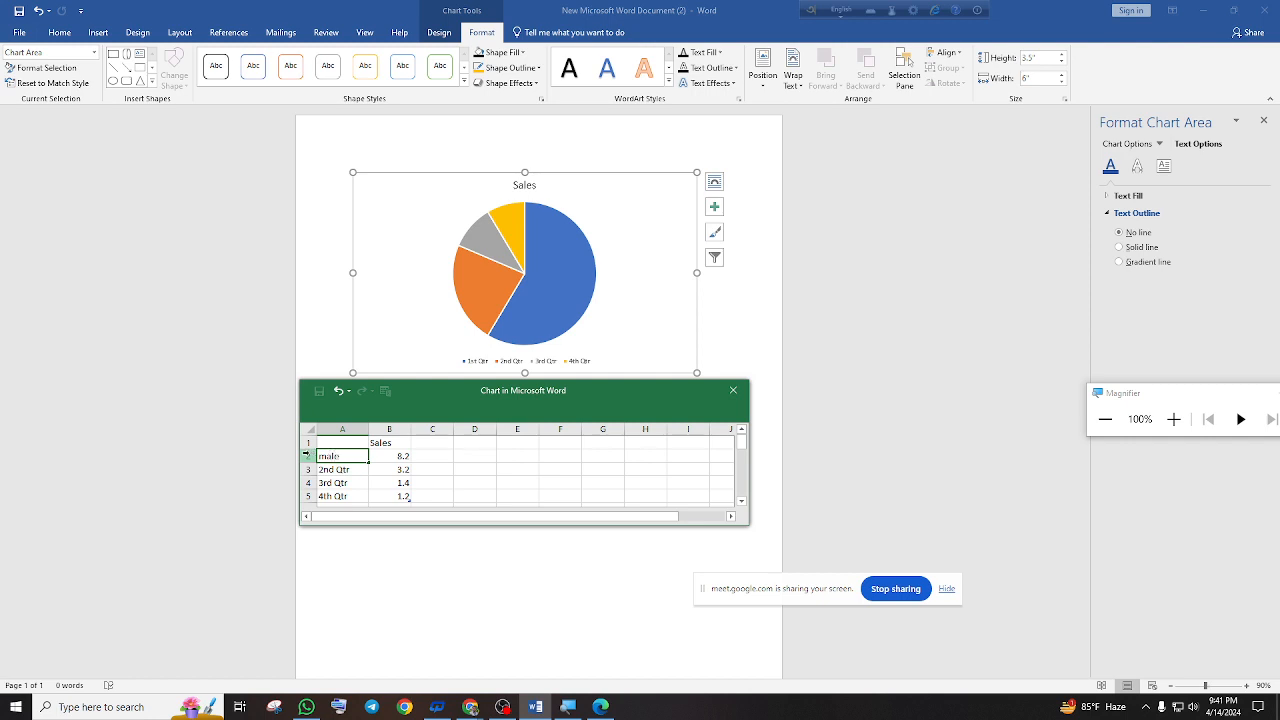
{"action": "left_click", "coordinate": [360, 472]}
{"action": "double_click", "coordinate": [360, 470]}
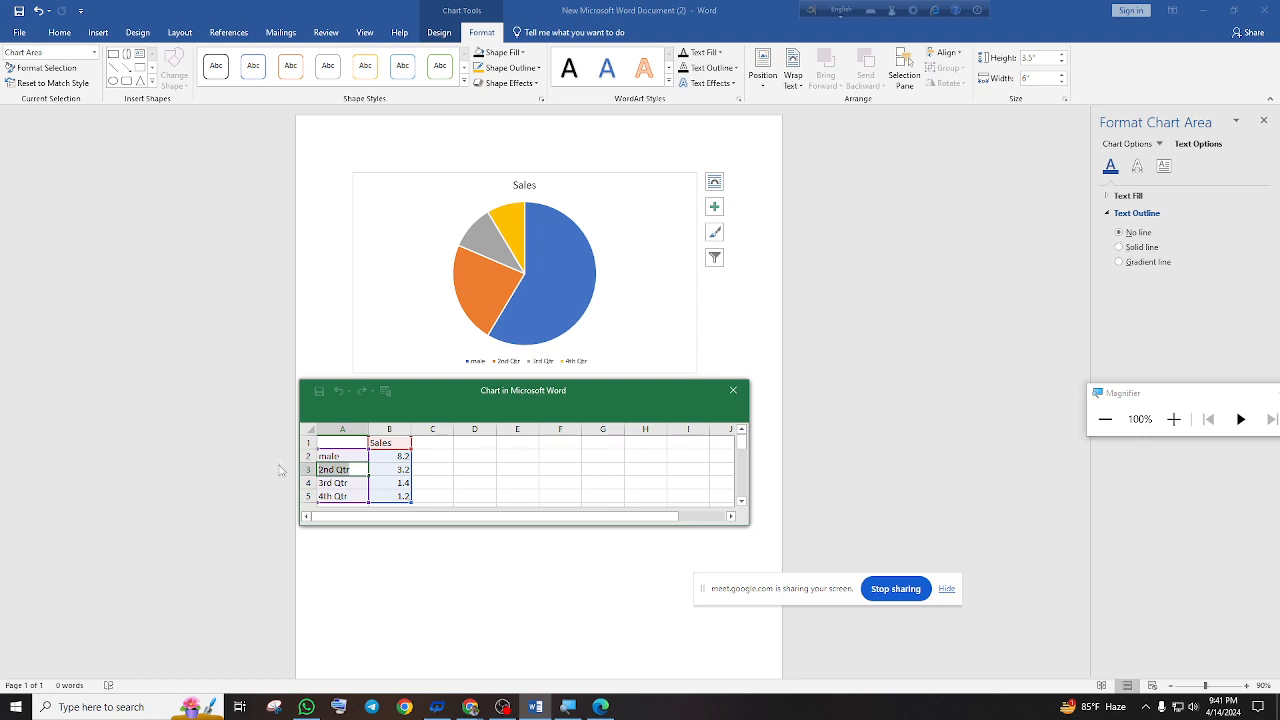
{"action": "type", "text": "femal"}
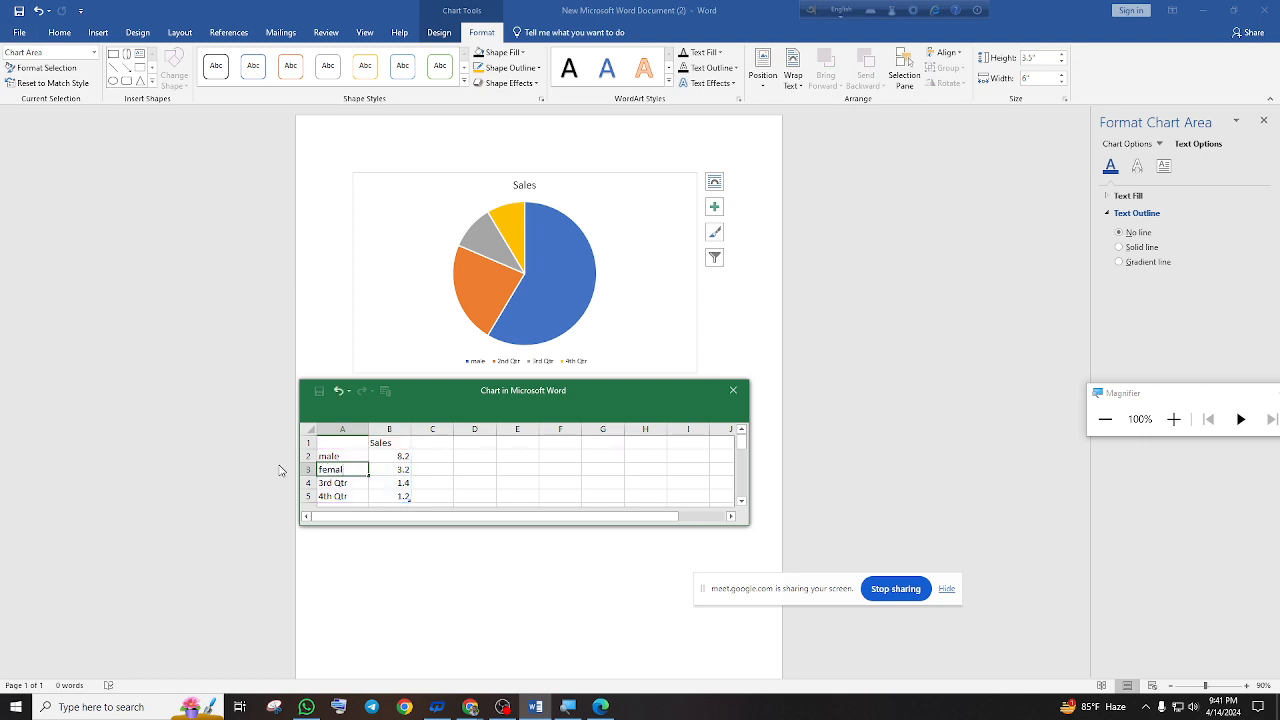
{"action": "type", "text": "e"}
Shorten the third category's label to "3rd" in the pie chart's data
{"action": "left_click", "coordinate": [352, 483]}
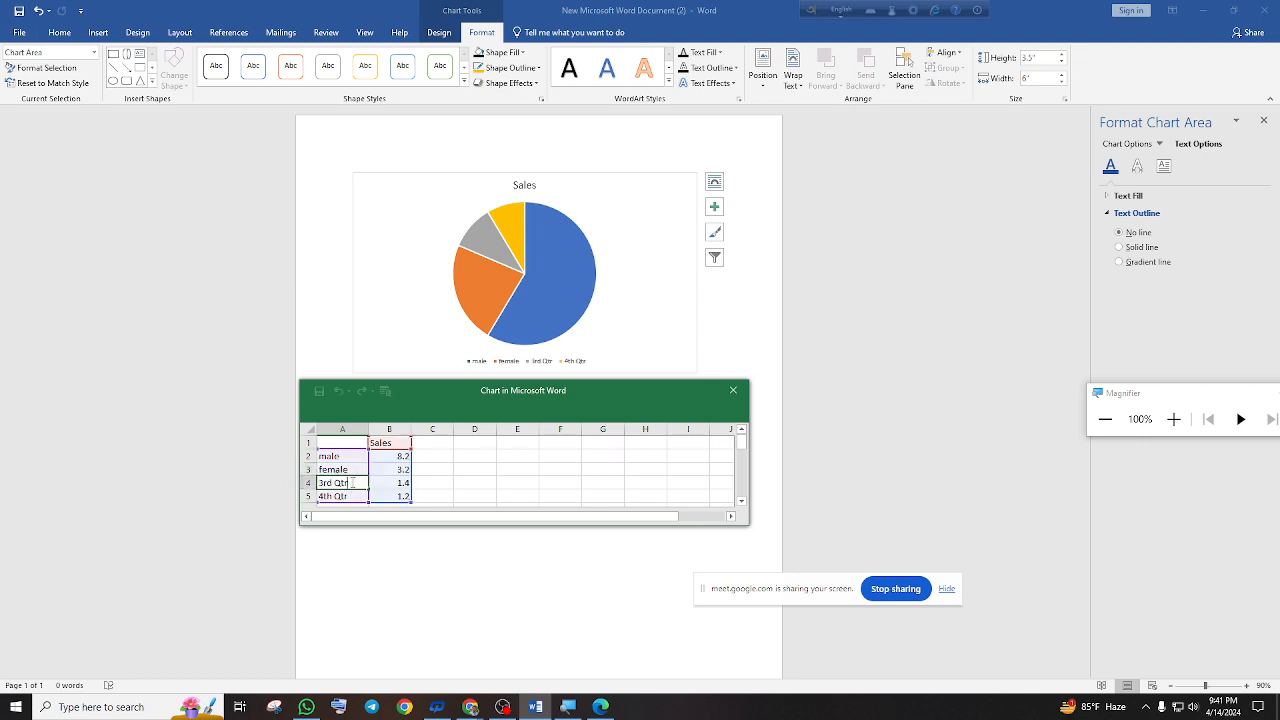
{"action": "left_click_drag", "start_coordinate": [352, 483], "coordinate": [312, 483]}
{"action": "left_click", "coordinate": [358, 483]}
{"action": "key", "text": "BackSpace"}
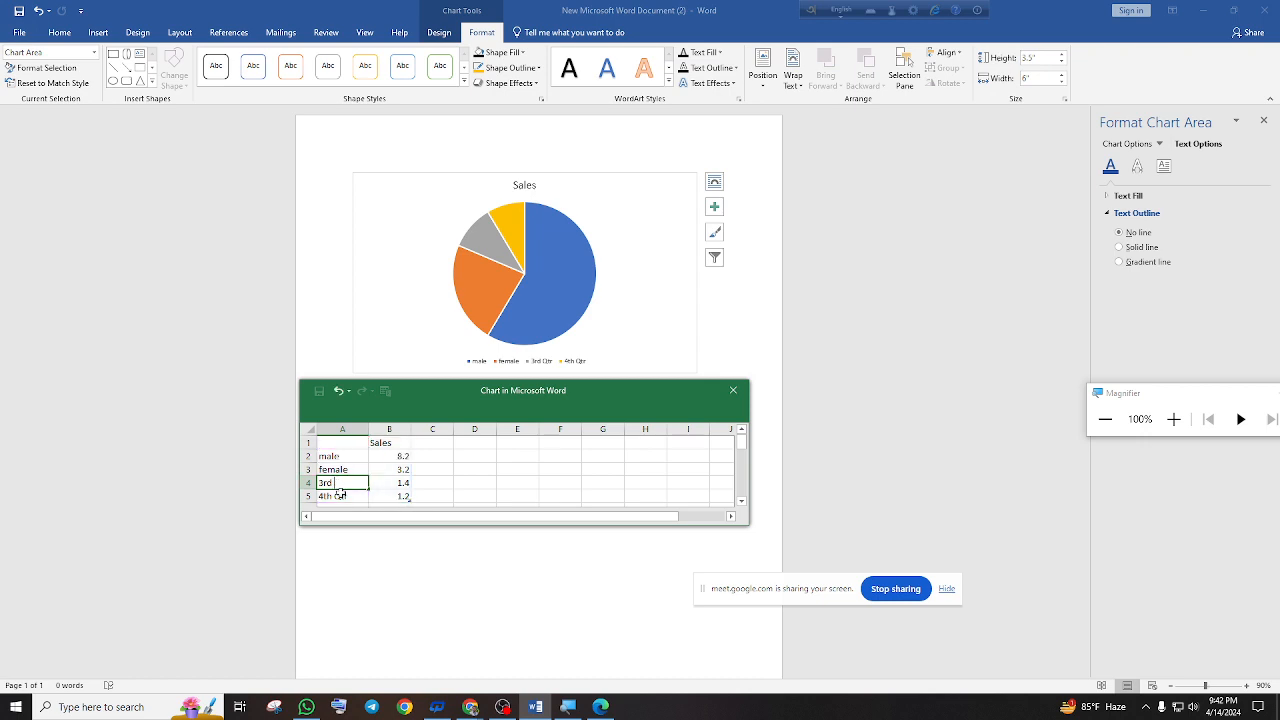
{"action": "key", "text": "Return"}
Clear the contents of the 4th Qtr row, both label and value, in the pie chart's data
{"action": "left_click", "coordinate": [422, 497]}
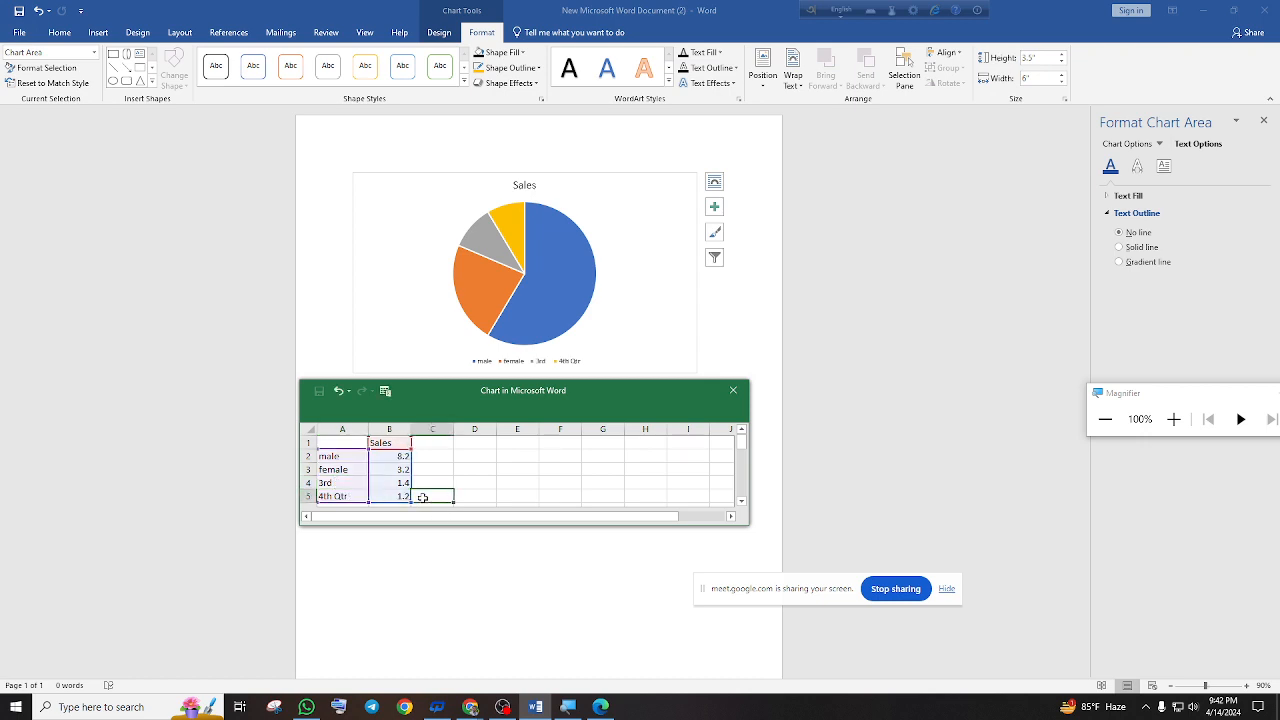
{"action": "left_click_drag", "start_coordinate": [343, 497], "coordinate": [376, 497]}
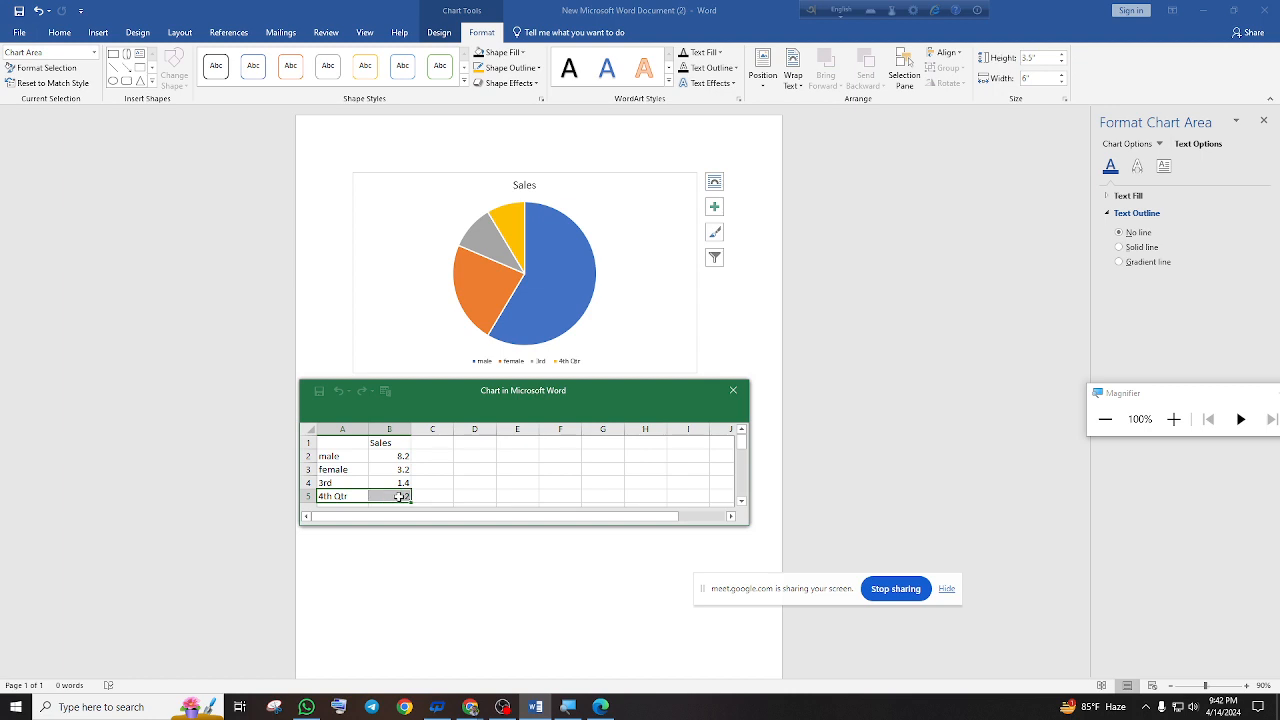
{"action": "right_click", "coordinate": [403, 500]}
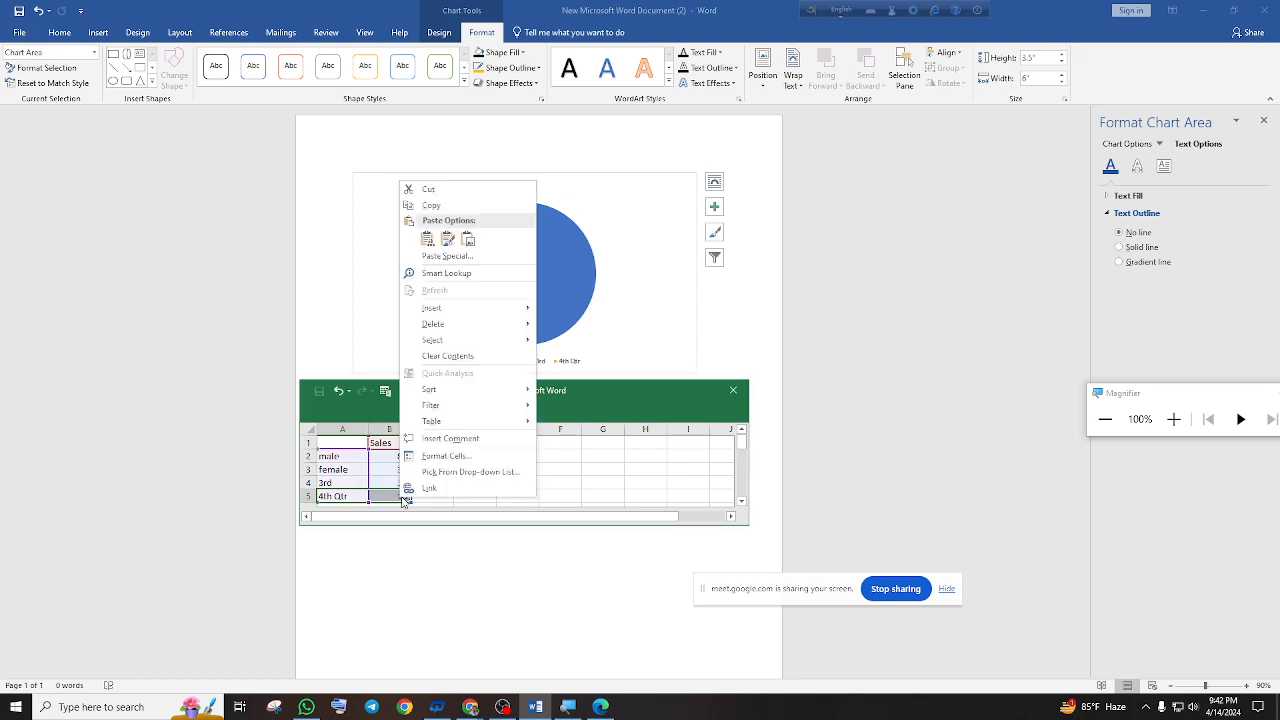
{"action": "left_click", "coordinate": [447, 356]}
{"action": "left_click", "coordinate": [503, 468]}
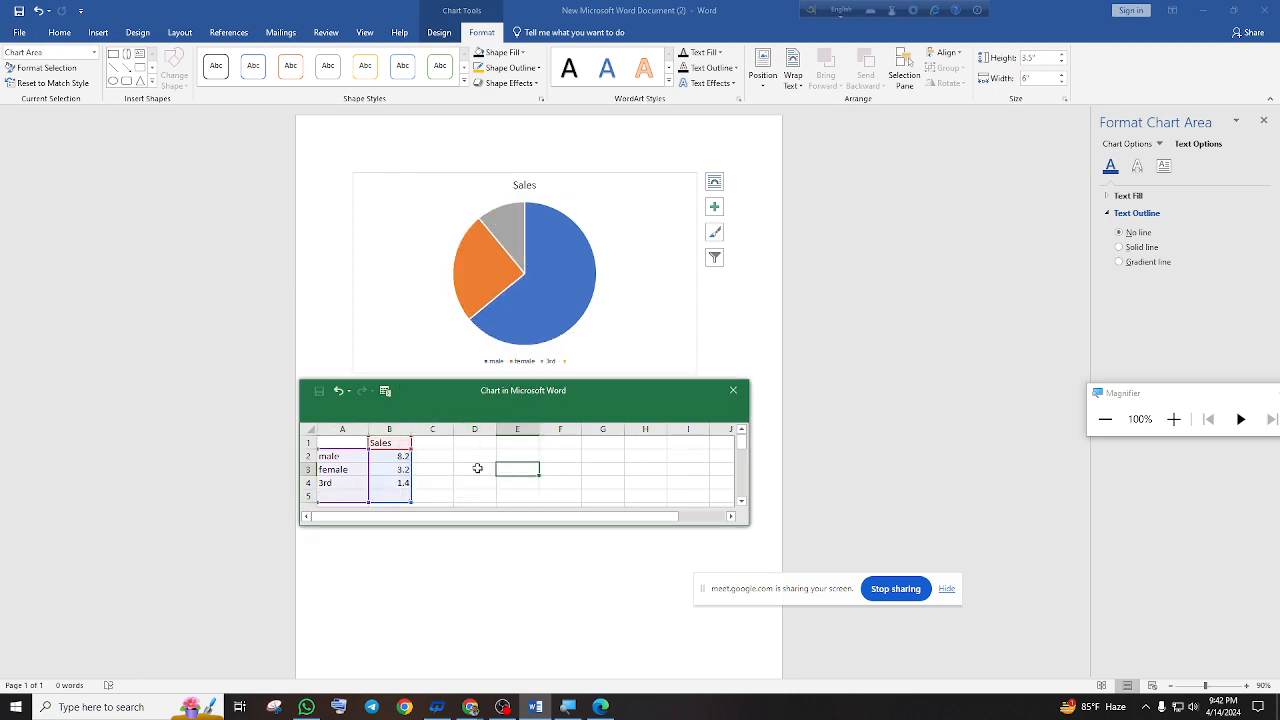
Set the Sales values to 58 for male, 40 for female and 20 for 3rd
{"action": "left_click", "coordinate": [390, 458]}
{"action": "double_click", "coordinate": [390, 458]}
{"action": "left_click_drag", "start_coordinate": [397, 456], "coordinate": [410, 455]}
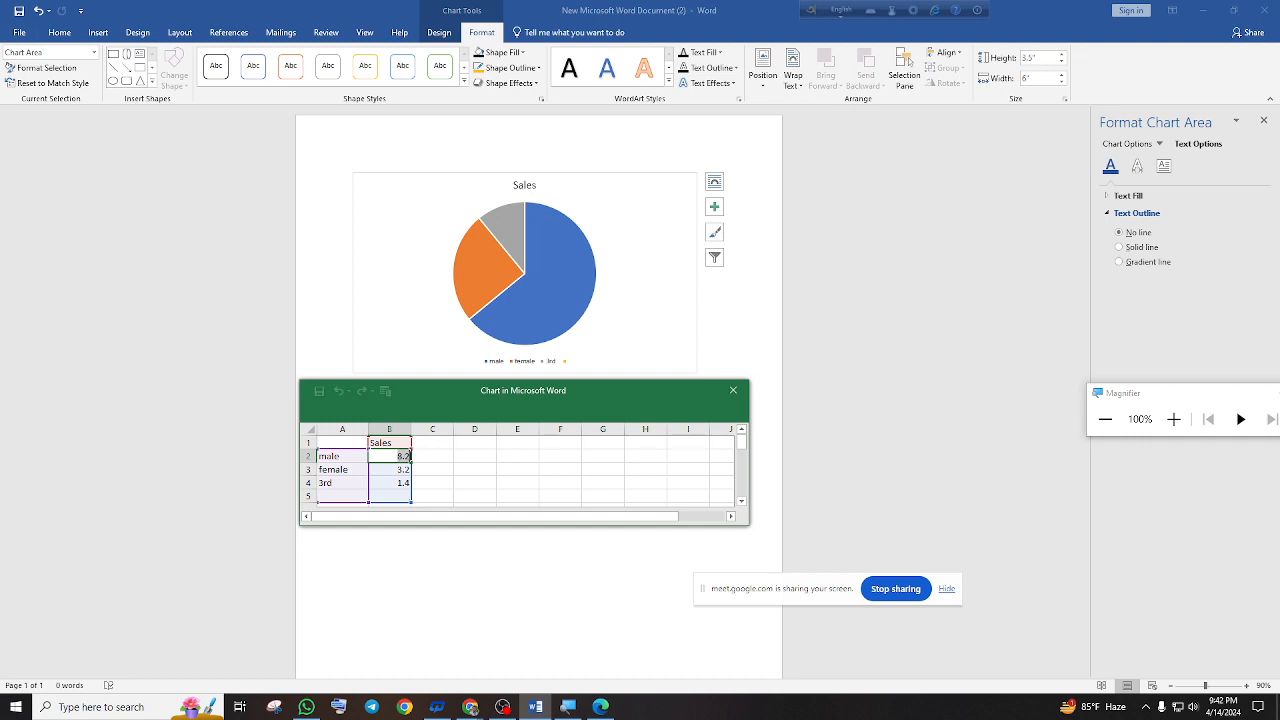
{"action": "type", "text": "58"}
{"action": "left_click", "coordinate": [387, 468]}
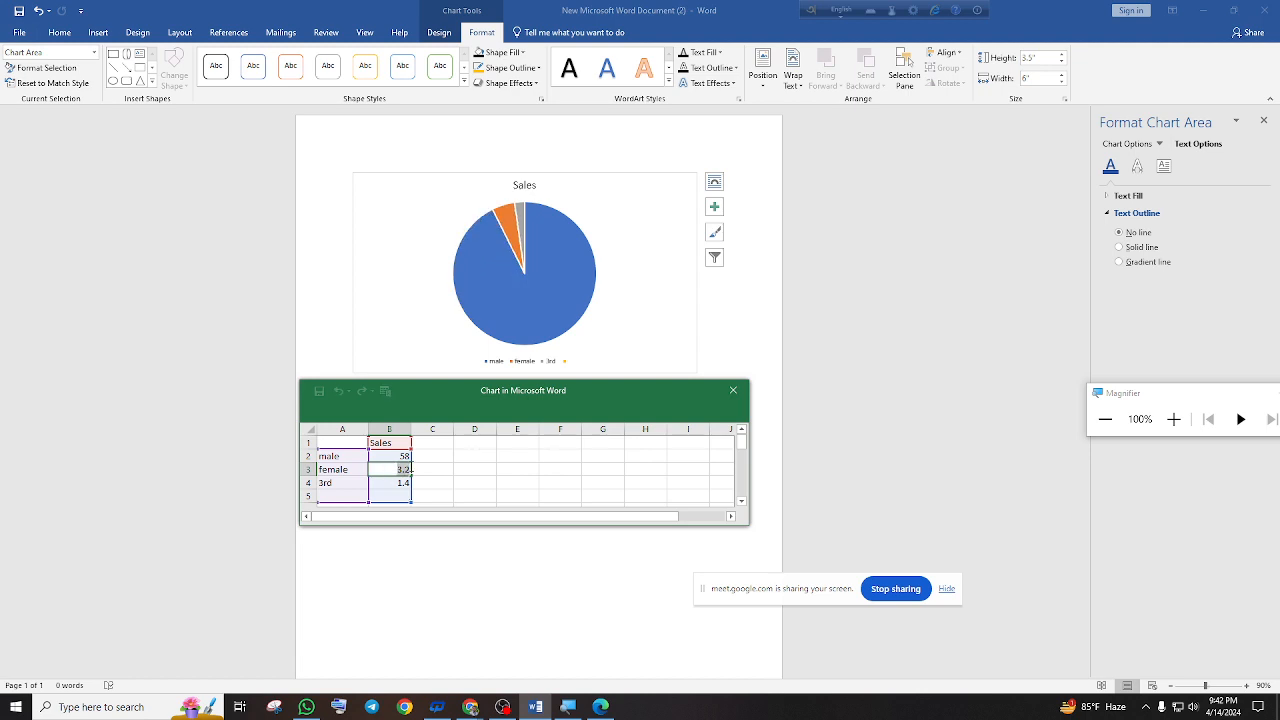
{"action": "type", "text": "40"}
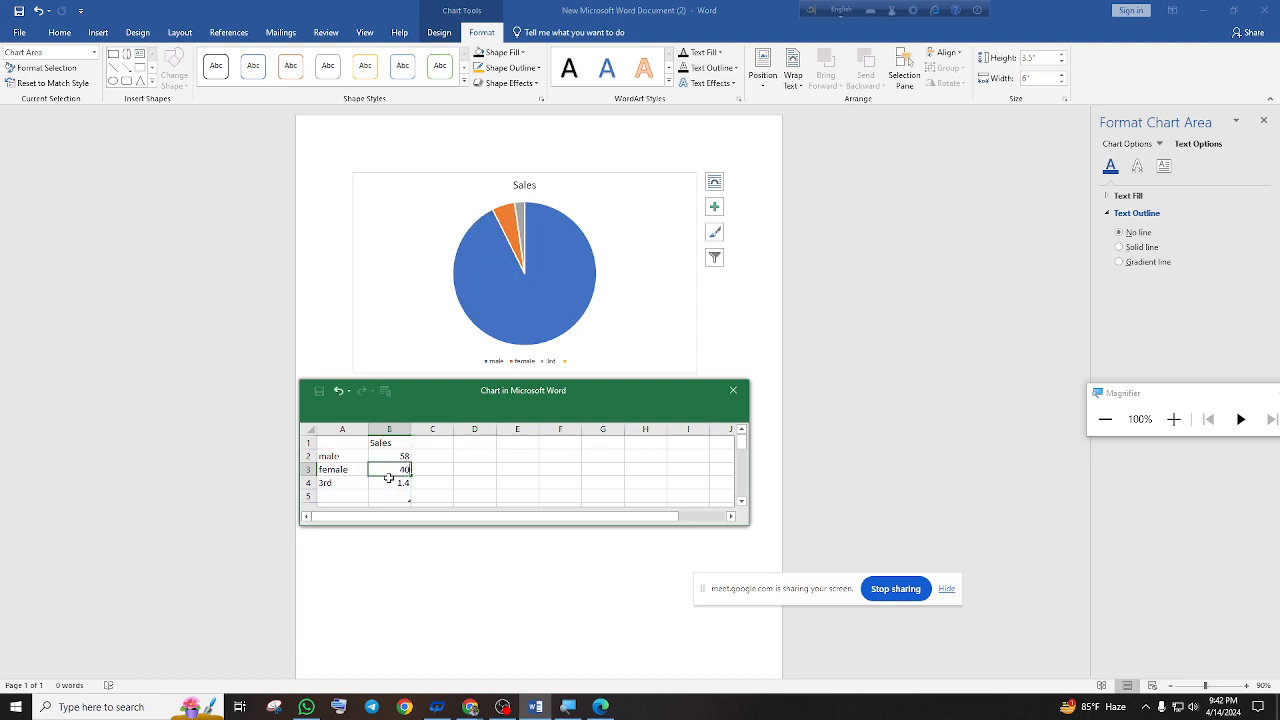
{"action": "left_click", "coordinate": [390, 483]}
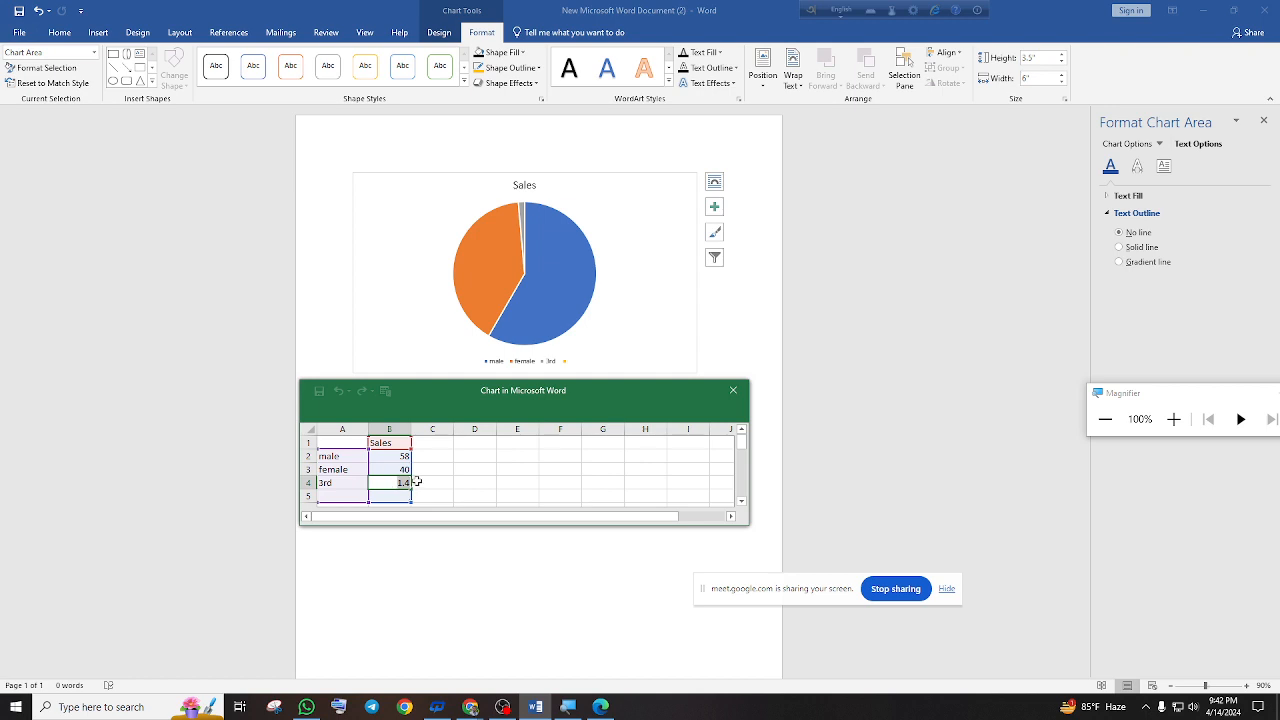
{"action": "type", "text": "20"}
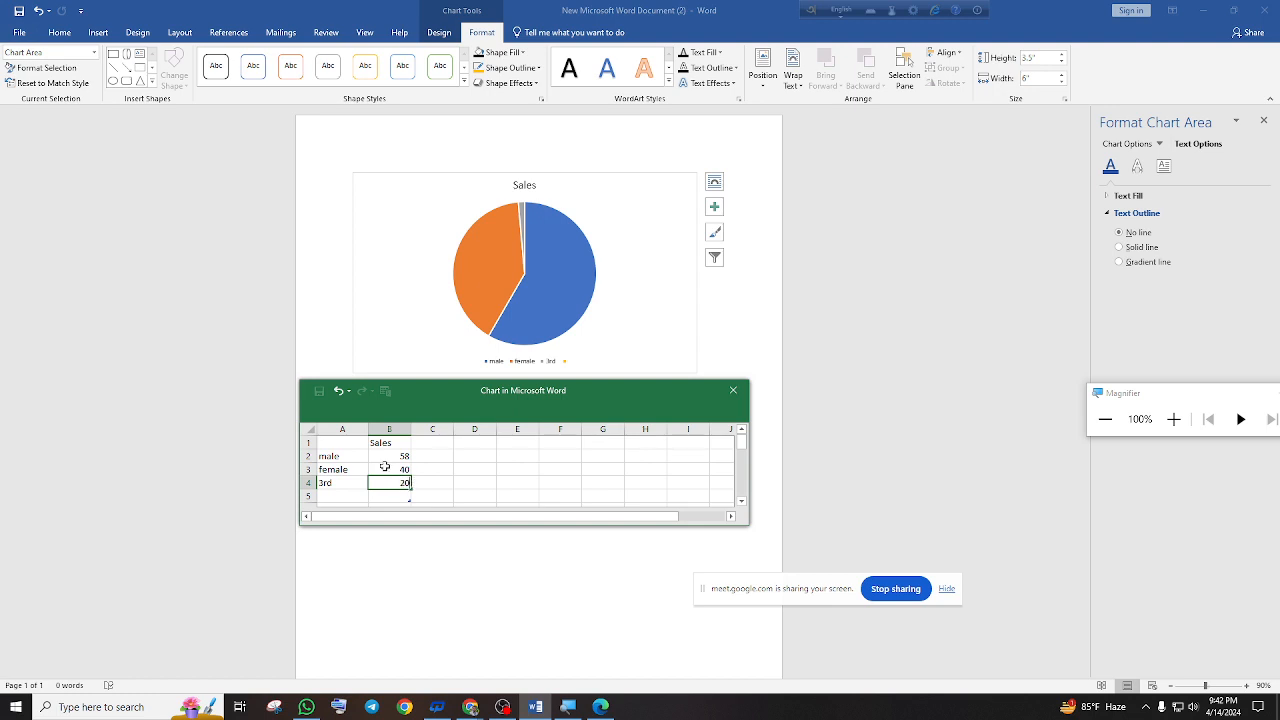
Set the male Sales value to 40 and close the pie chart's data sheet
{"action": "left_click", "coordinate": [384, 467]}
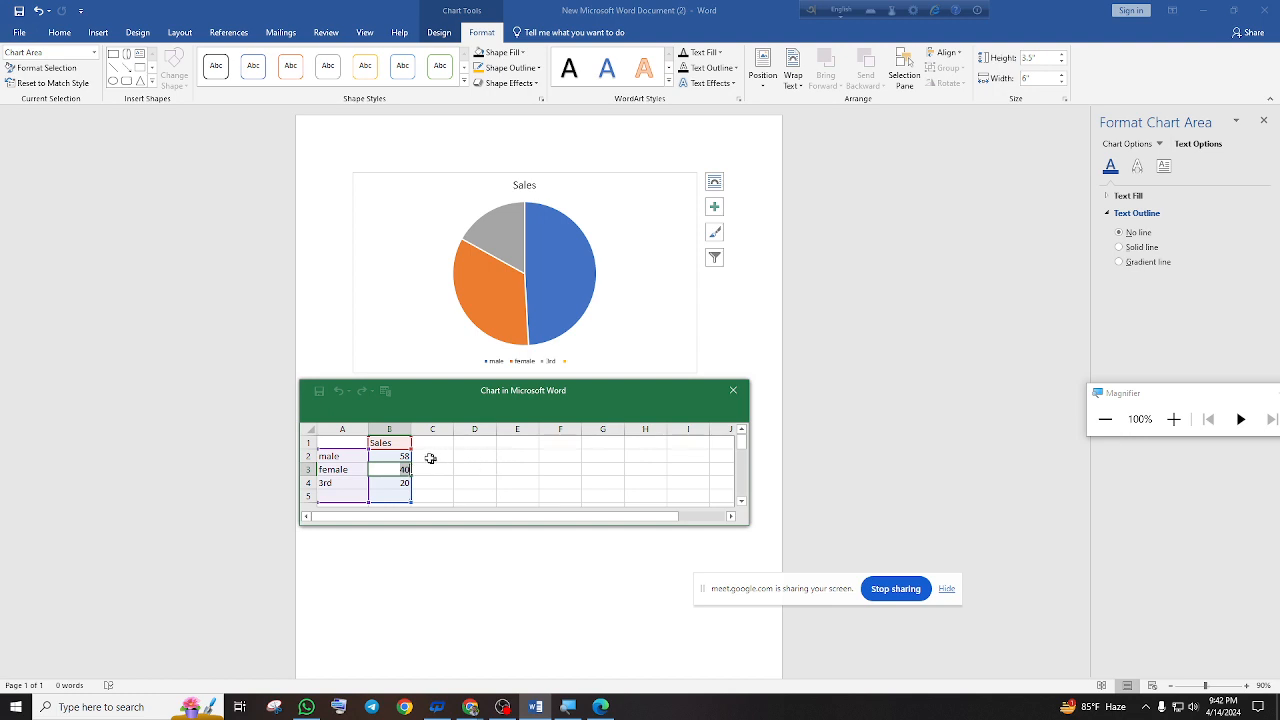
{"action": "left_click", "coordinate": [400, 456]}
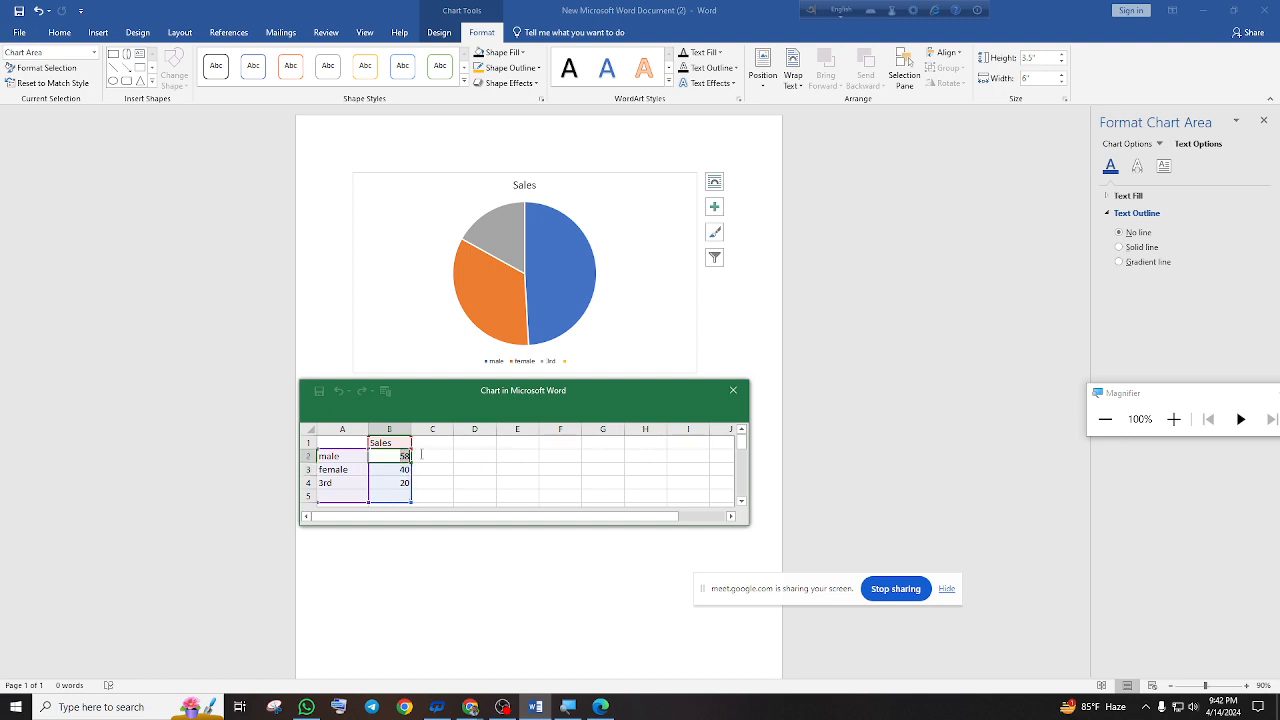
{"action": "type", "text": "40"}
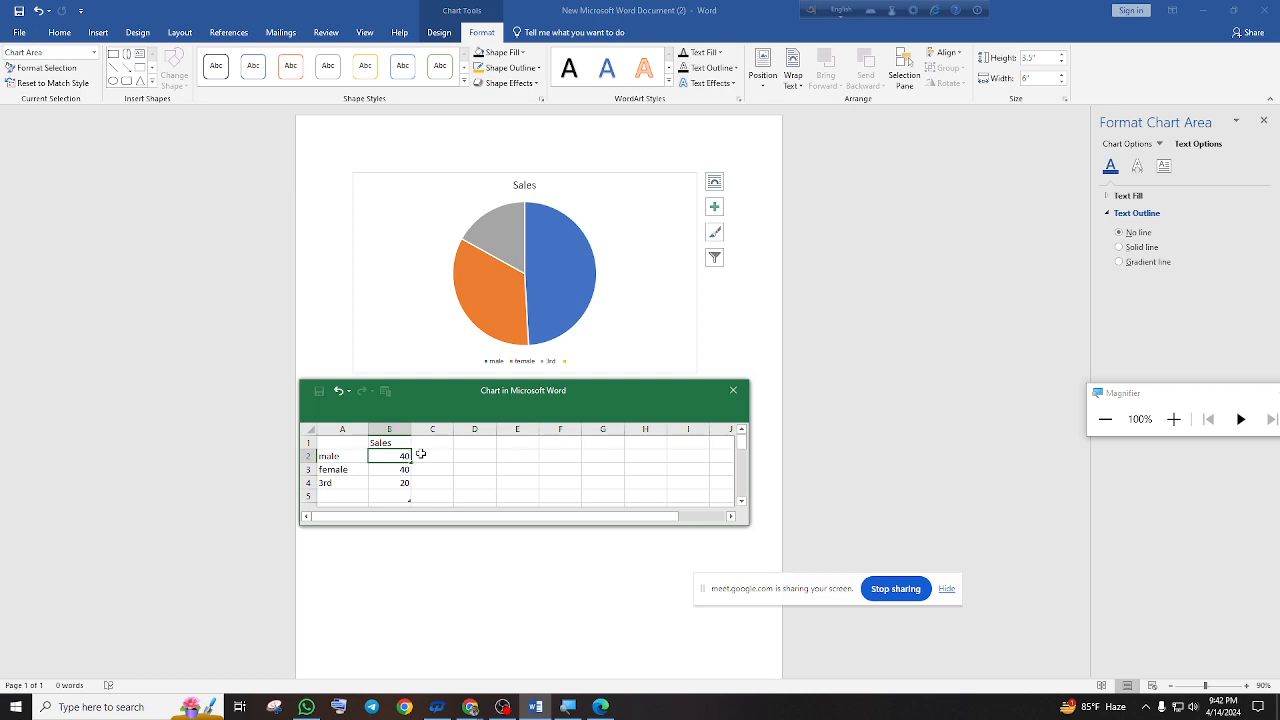
{"action": "left_click", "coordinate": [466, 468]}
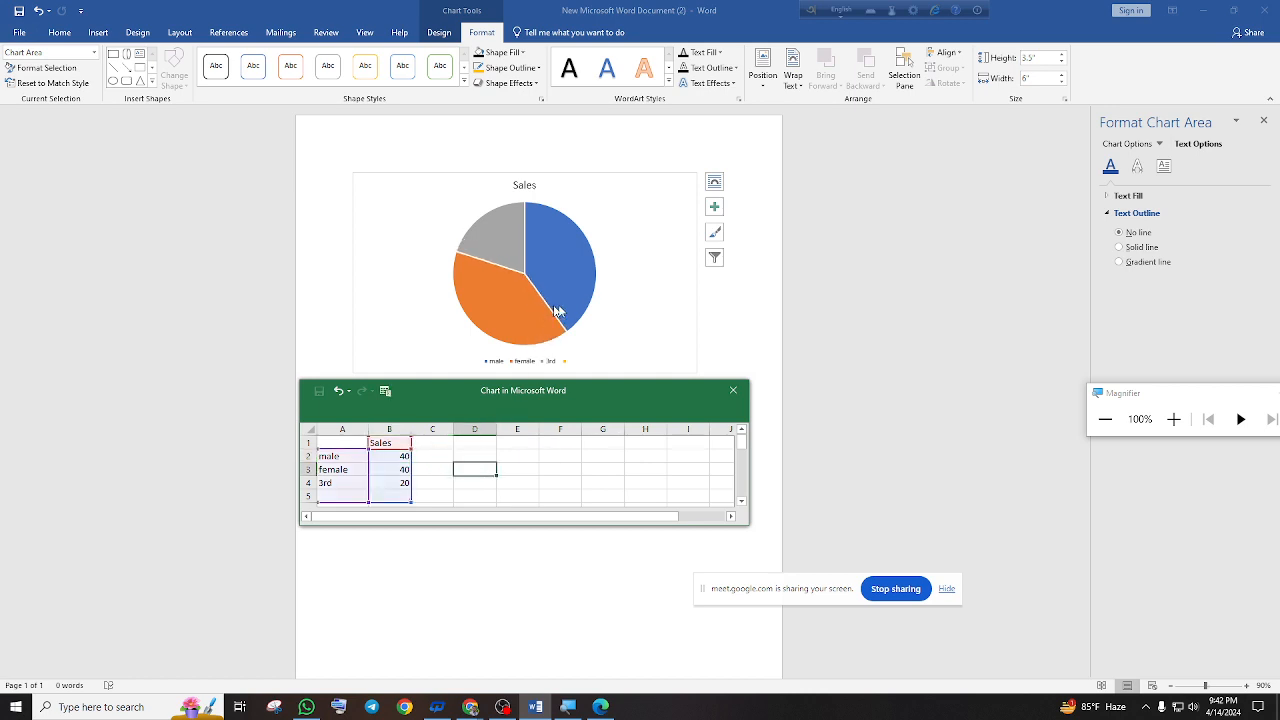
{"action": "left_click", "coordinate": [733, 391]}
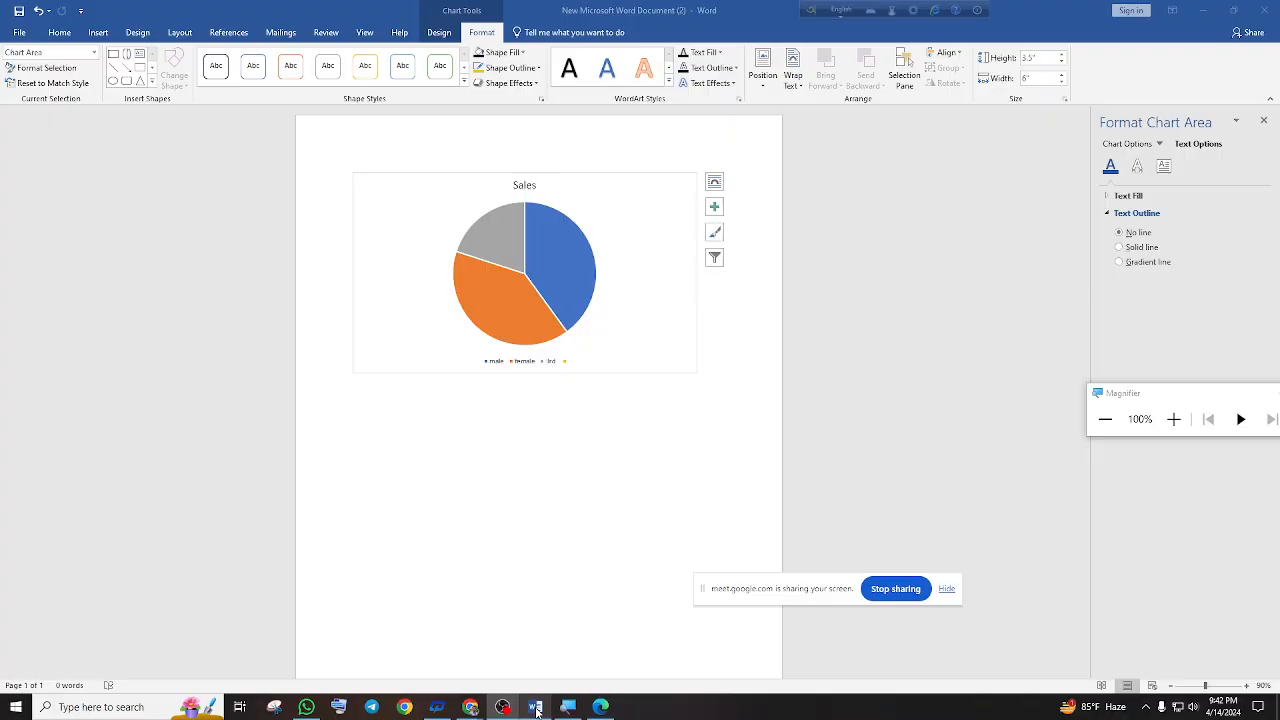
{"action": "left_click", "coordinate": [535, 707]}
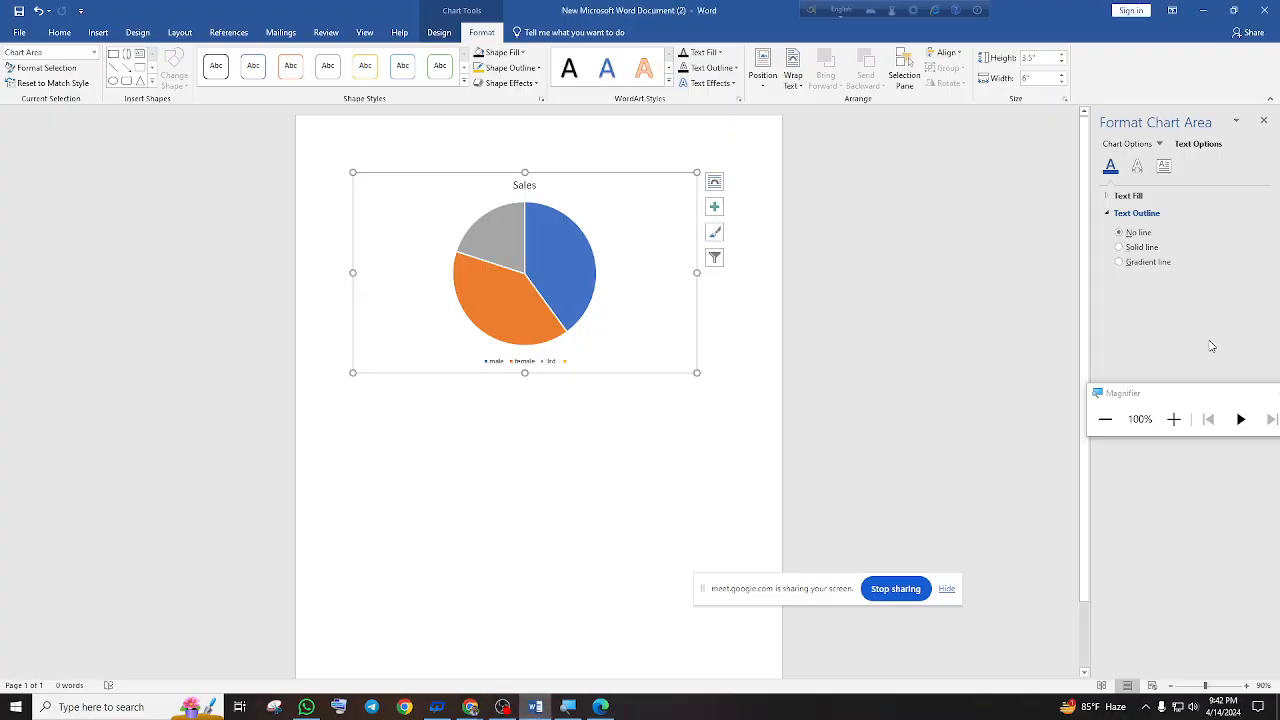
Examine the Sales pie chart magnified, return to 100% magnification, and delete the chart from the page
{"action": "left_click", "coordinate": [1174, 419]}
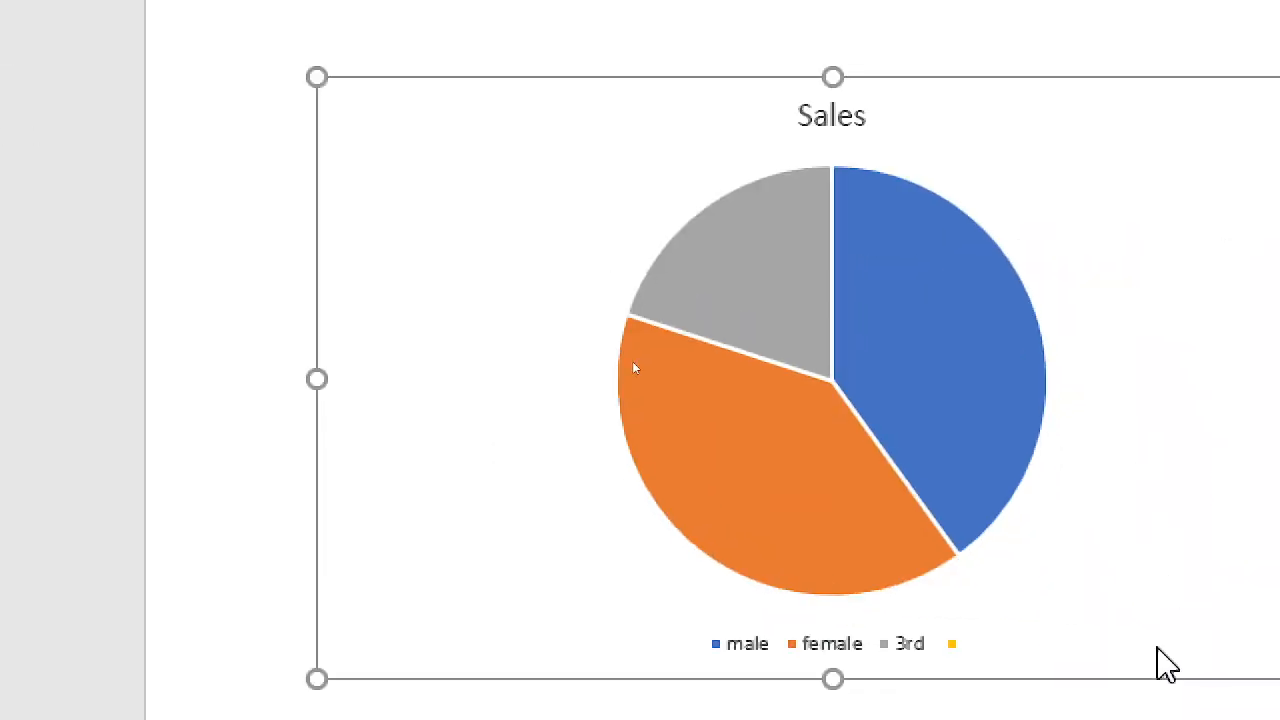
{"action": "left_click", "coordinate": [779, 467]}
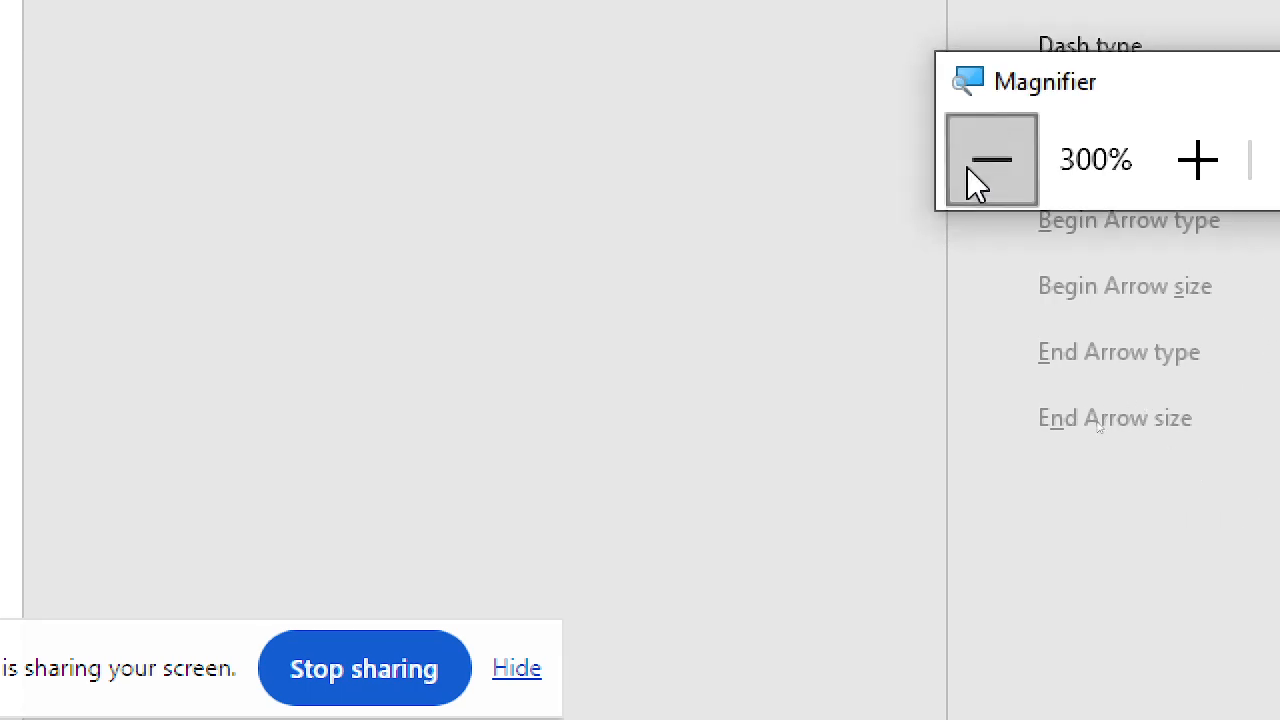
{"action": "left_click", "coordinate": [978, 160]}
{"action": "left_click", "coordinate": [978, 160]}
{"action": "left_click", "coordinate": [668, 296]}
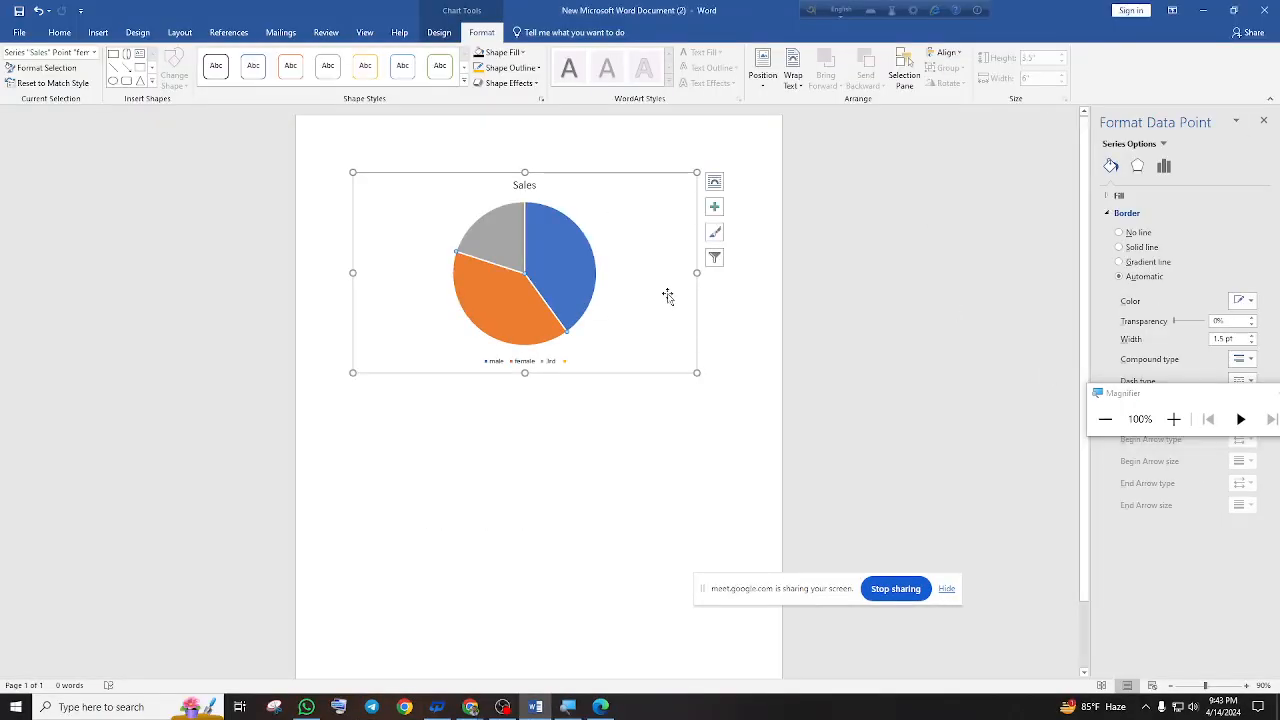
{"action": "key", "text": "Delete"}
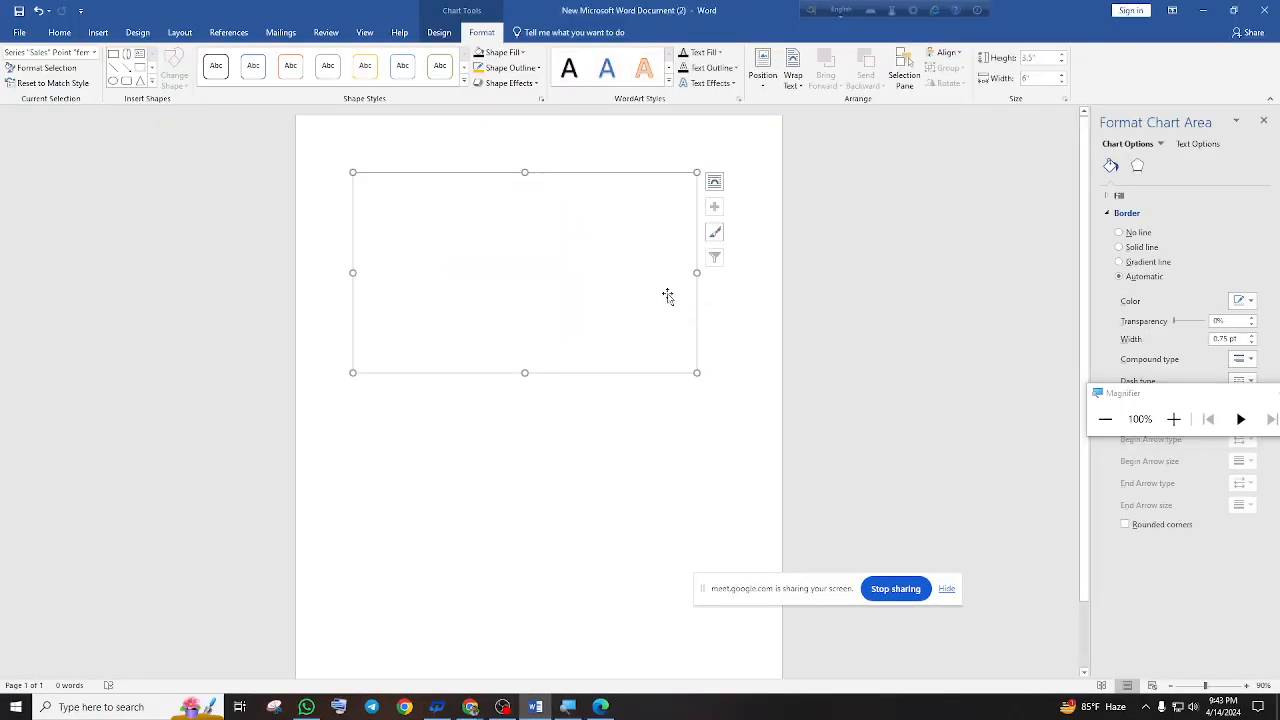
{"action": "key", "text": "Delete"}
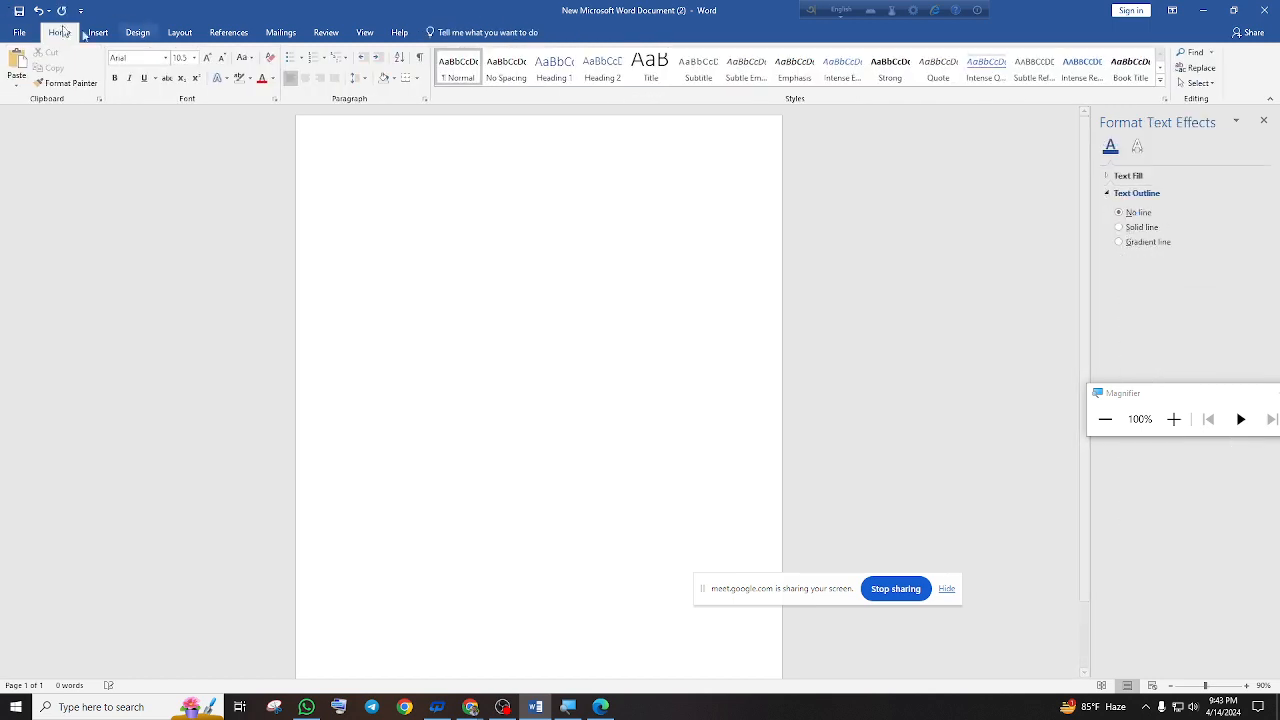
Look at the screenshot insertion options, including the available windows and Screen Clipping, without inserting anything
{"action": "left_click", "coordinate": [101, 36]}
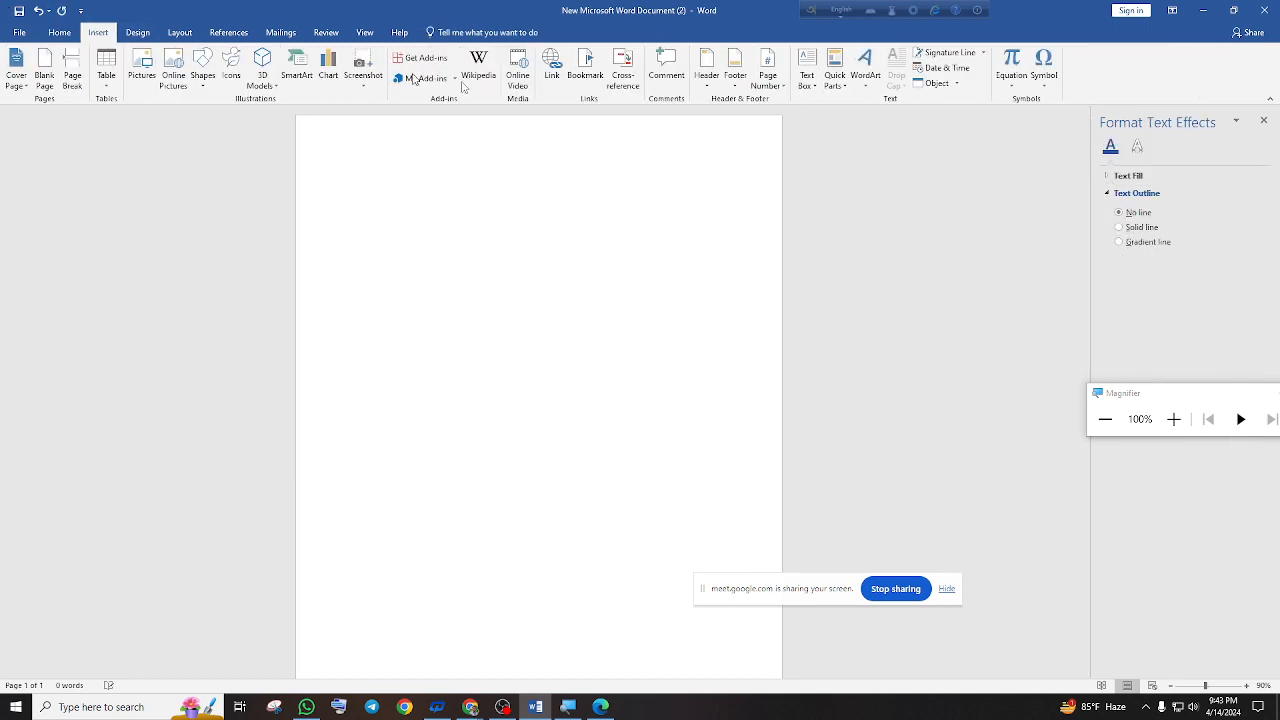
{"action": "left_click", "coordinate": [360, 80]}
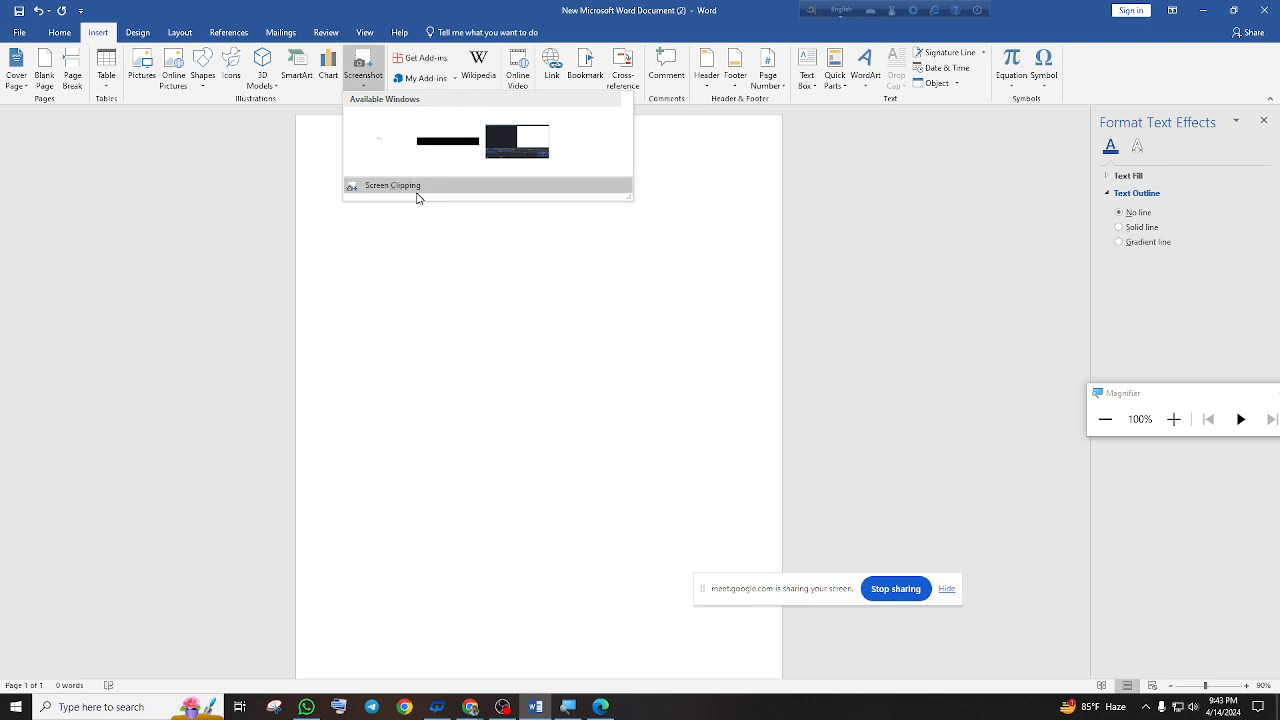
{"action": "left_click", "coordinate": [600, 216]}
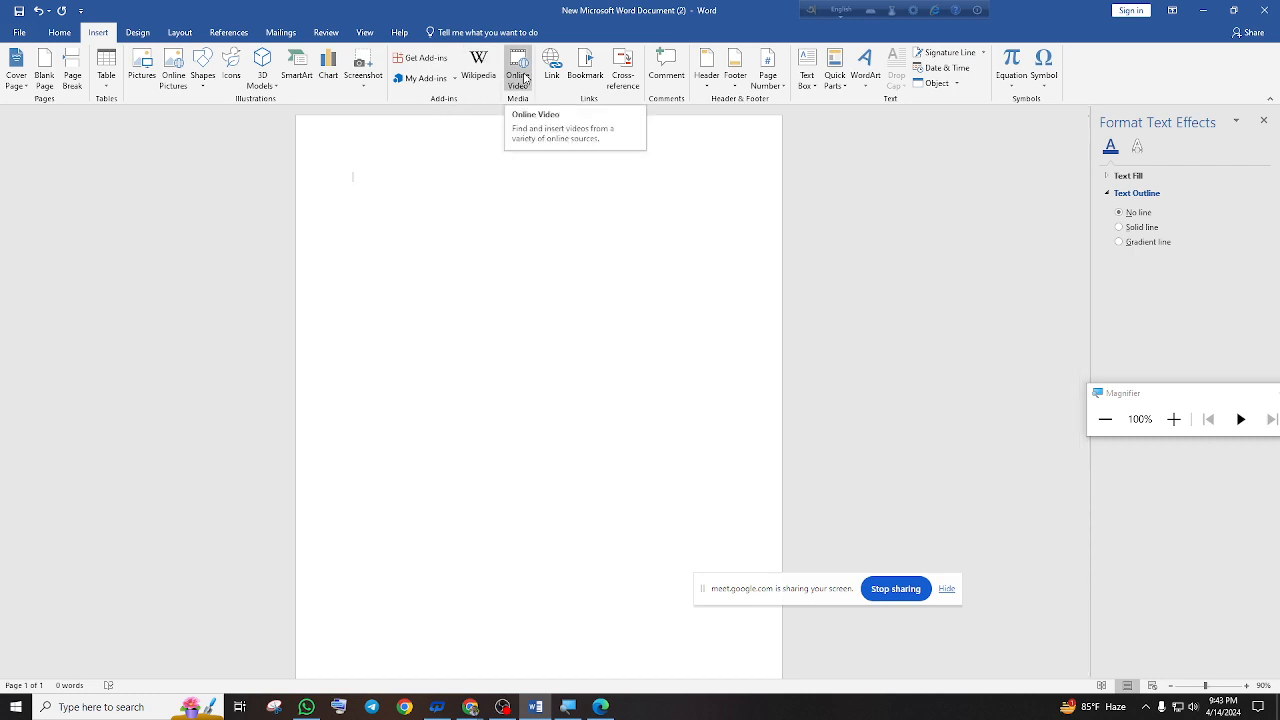
{"action": "left_click", "coordinate": [366, 70]}
{"action": "left_click", "coordinate": [661, 201]}
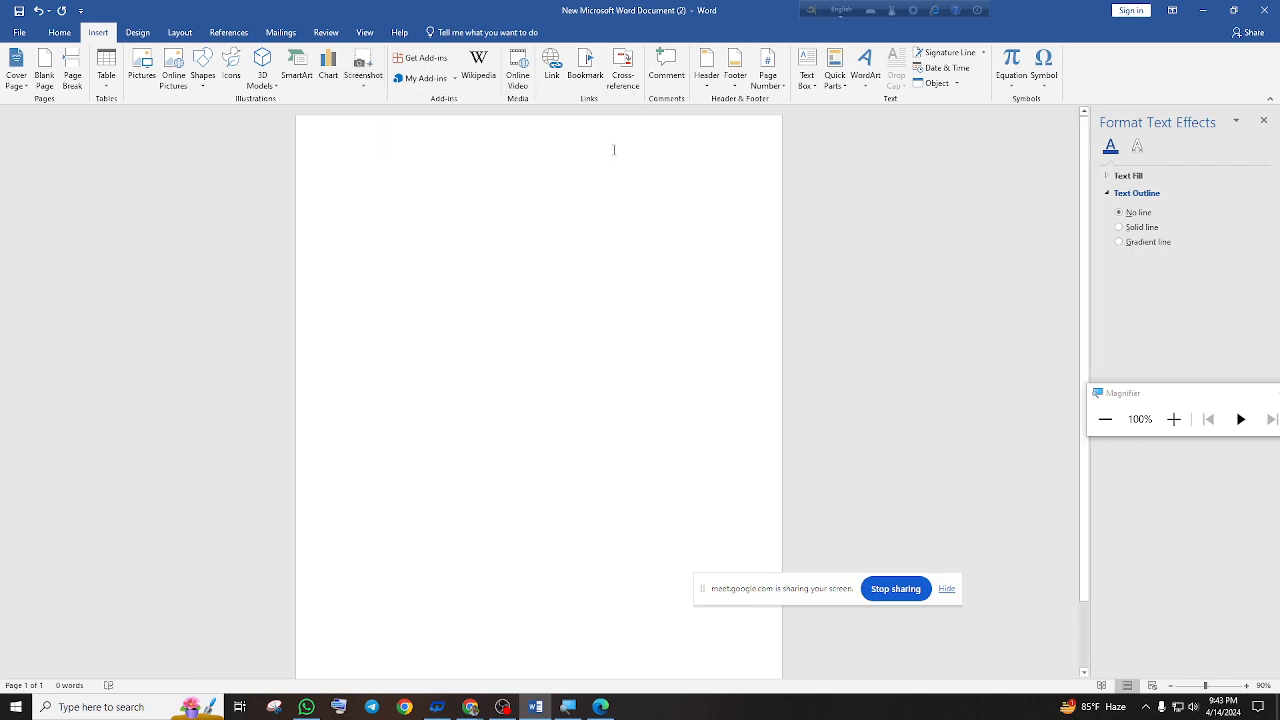
Try to insert an online video into the document, retrying the load, and dismiss the video dialog
{"action": "left_click", "coordinate": [518, 72]}
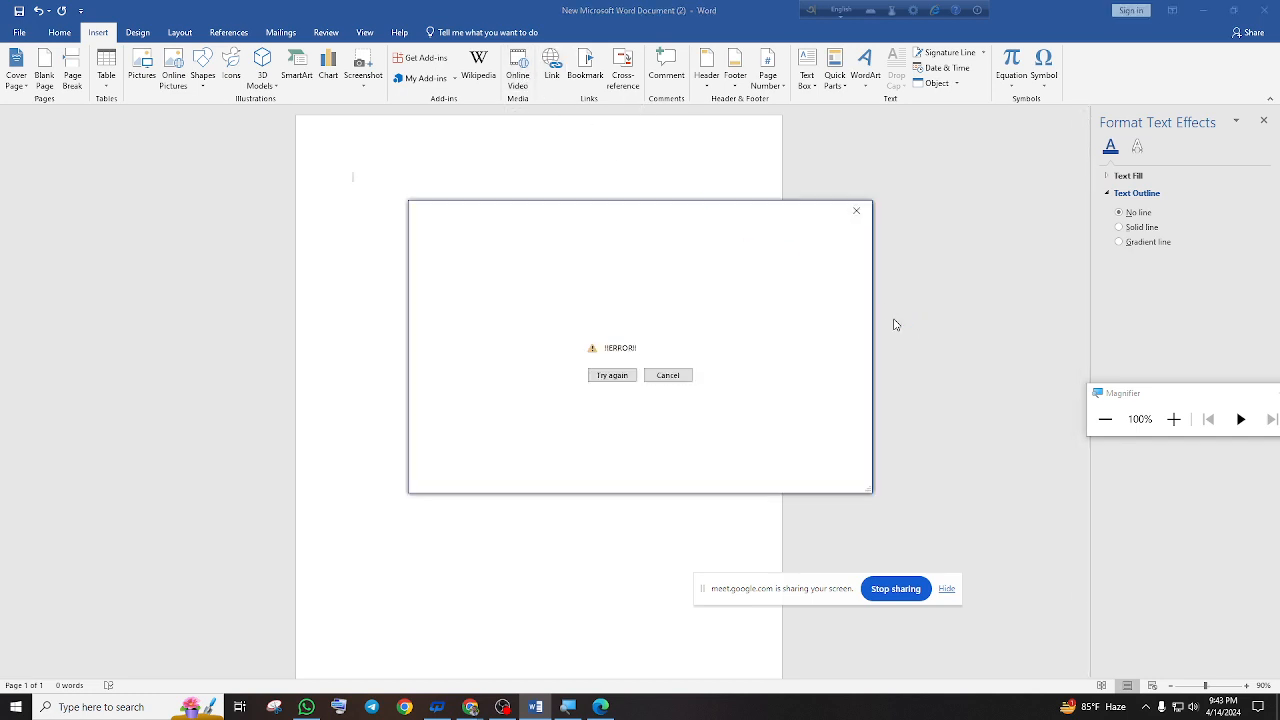
{"action": "left_click", "coordinate": [625, 377]}
{"action": "left_click", "coordinate": [625, 377]}
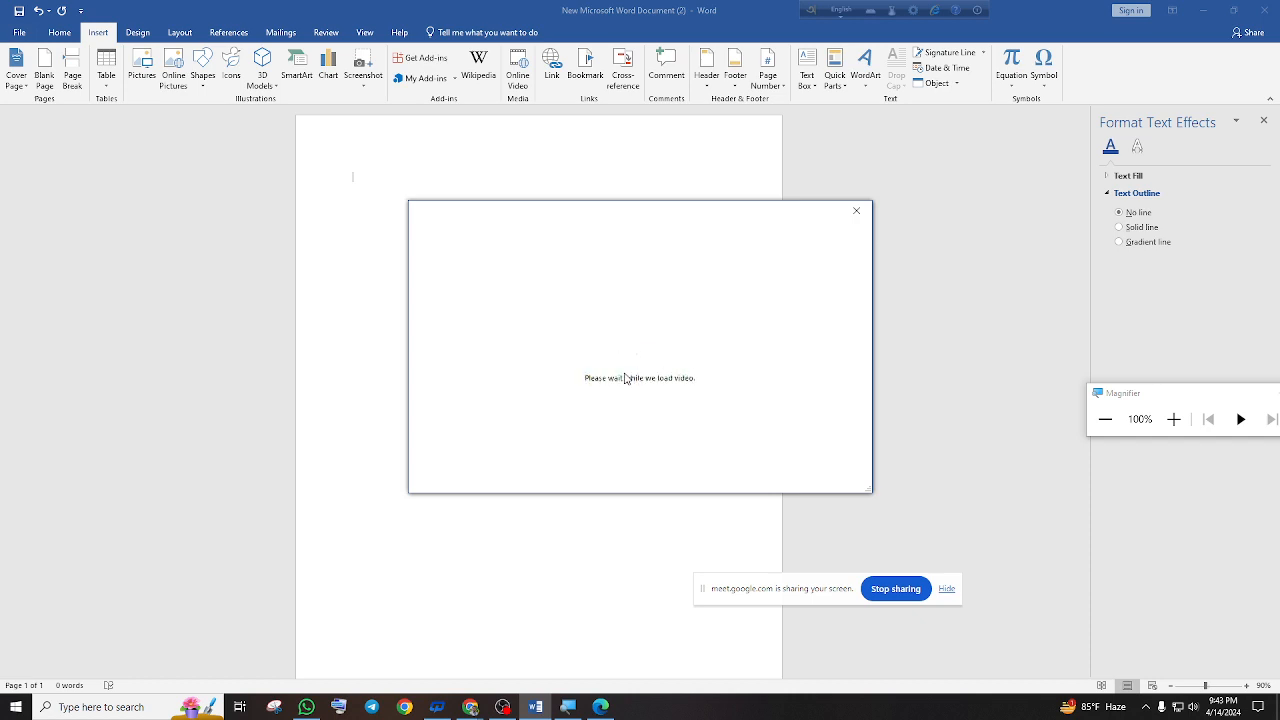
{"action": "left_click", "coordinate": [856, 210]}
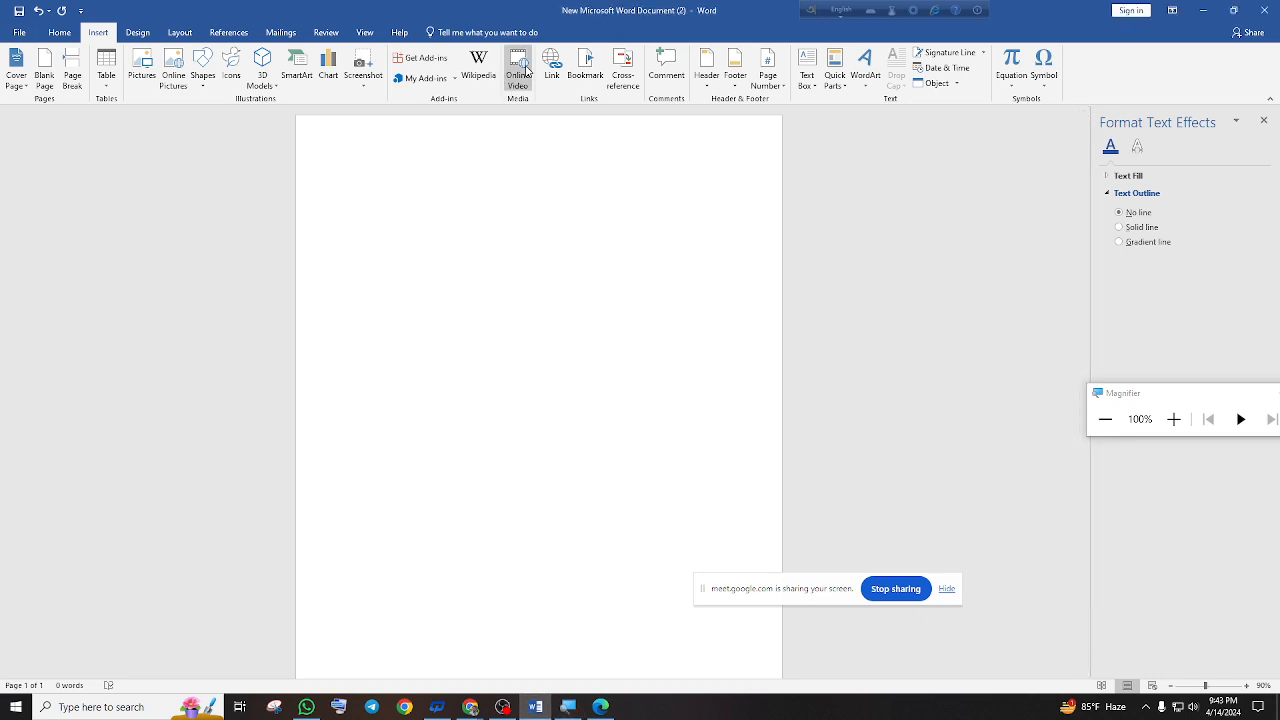
{"action": "left_click", "coordinate": [526, 70]}
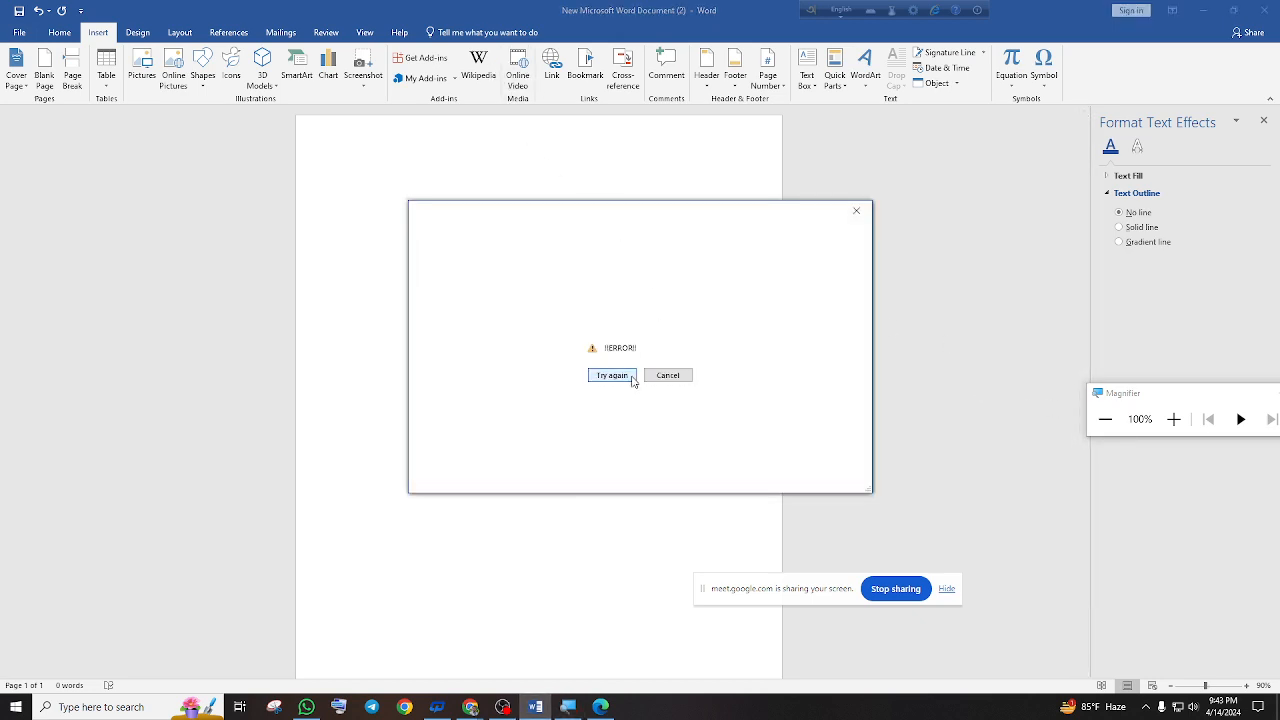
{"action": "left_click", "coordinate": [856, 210]}
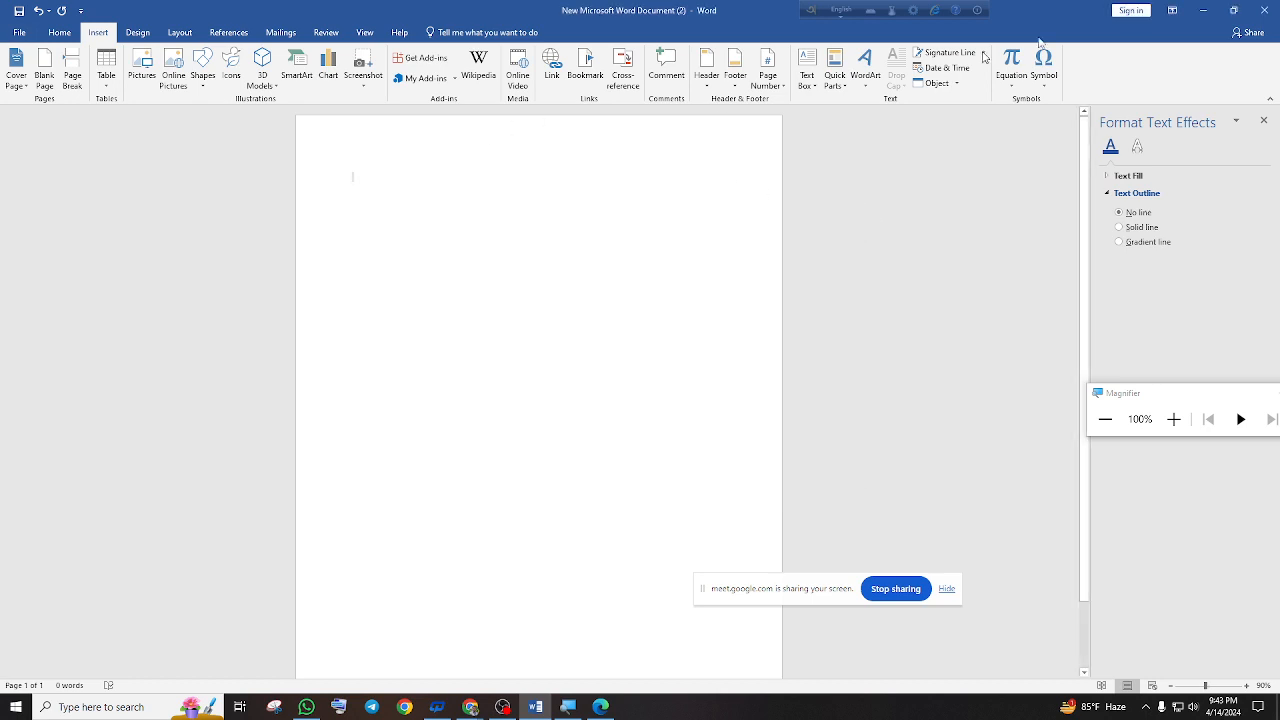
Bring up the Insert Hyperlink dialog and close it without adding a link
{"action": "left_click", "coordinate": [552, 86]}
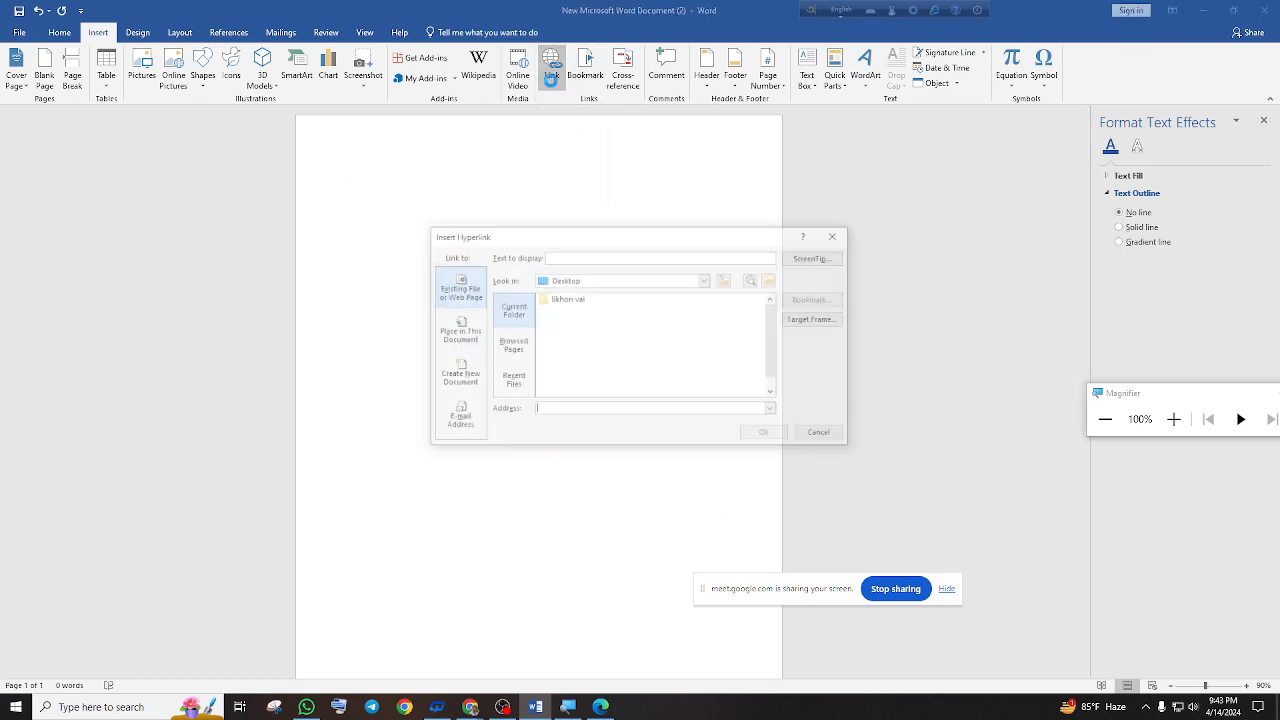
{"action": "left_click", "coordinate": [837, 234]}
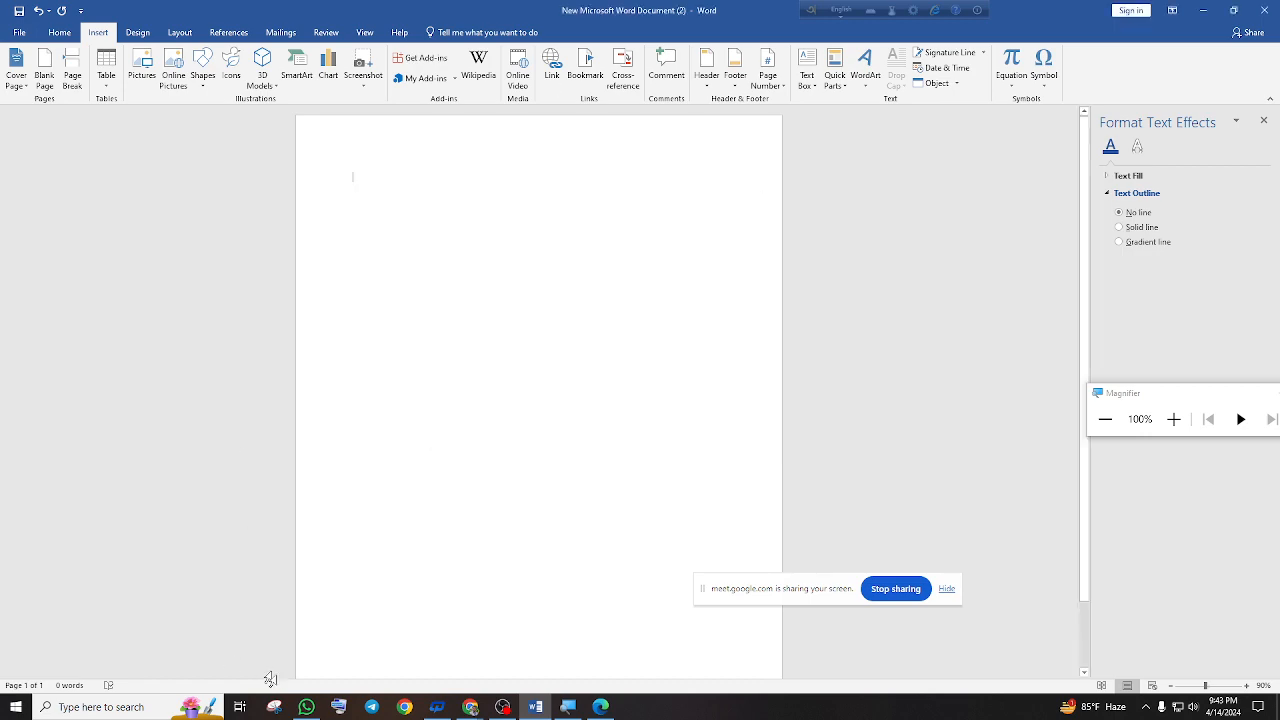
Switch to WhatsApp, open the advanced course PDF shared yesterday in the current chat, and review its course list and contact links
{"action": "left_click", "coordinate": [306, 707]}
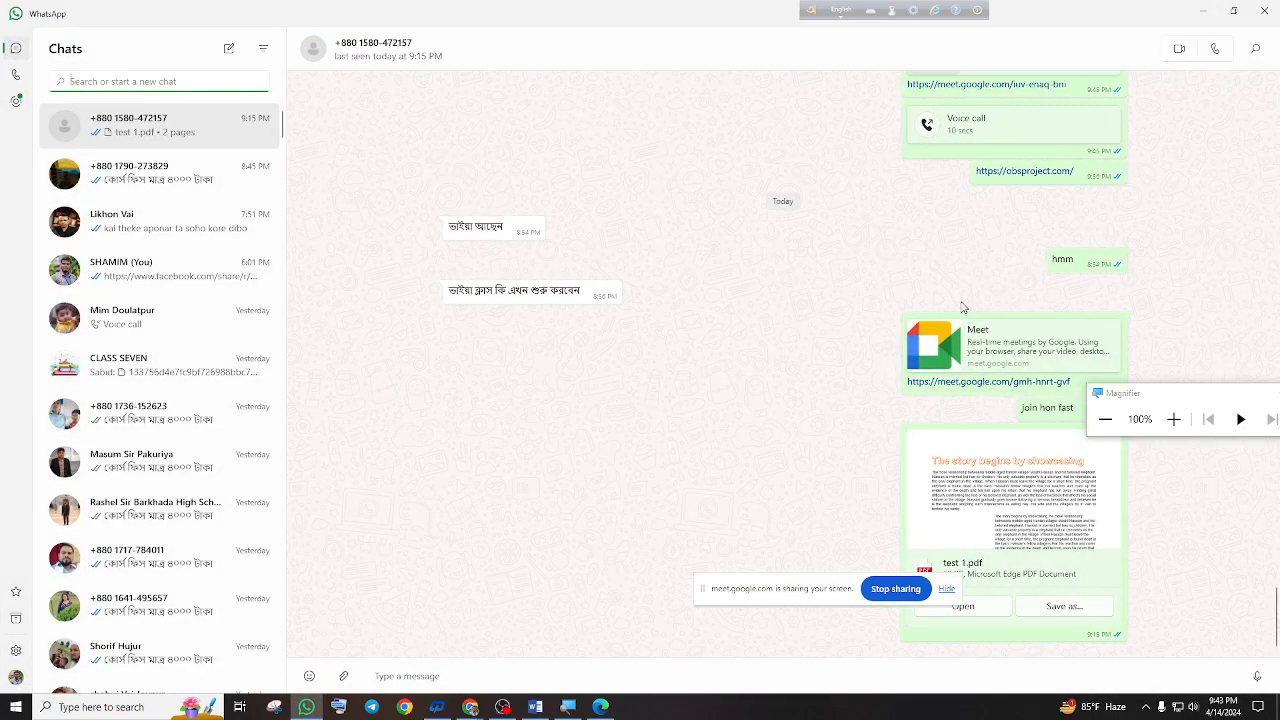
{"action": "scroll", "coordinate": [975, 350], "scroll_direction": "up", "scroll_amount": 5}
{"action": "scroll", "coordinate": [987, 364], "scroll_direction": "up", "scroll_amount": 10}
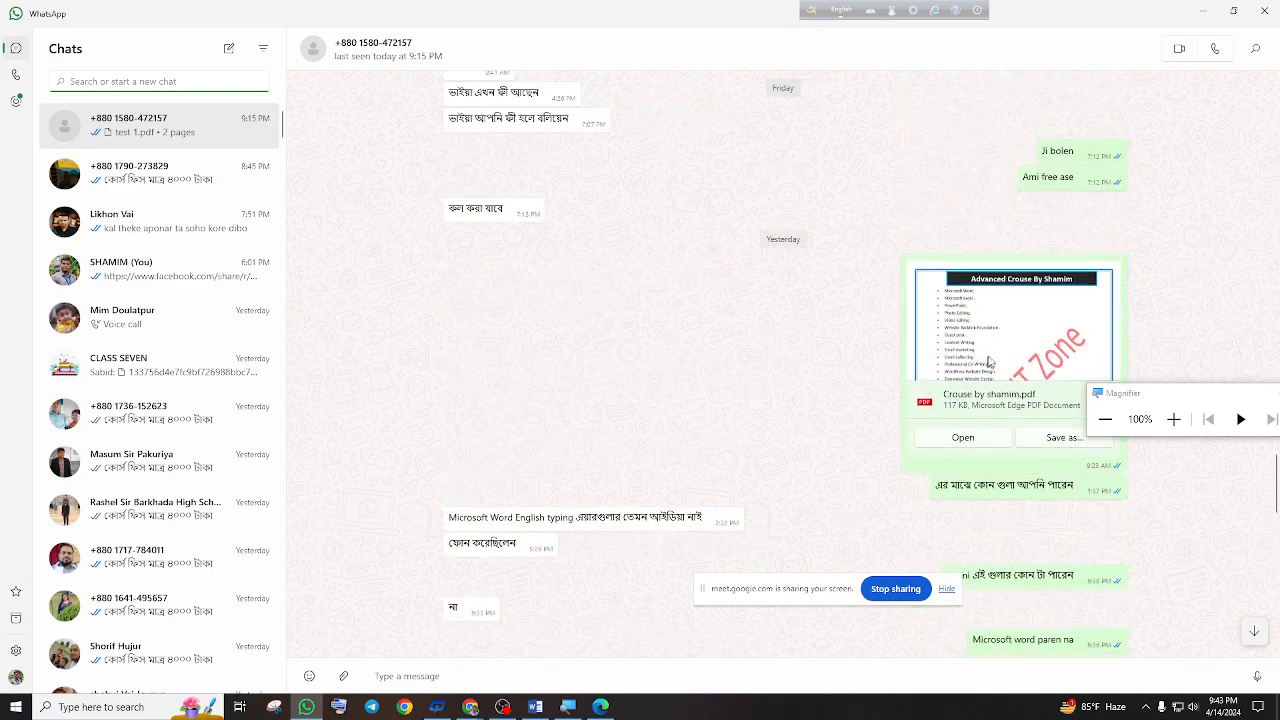
{"action": "left_click", "coordinate": [975, 437]}
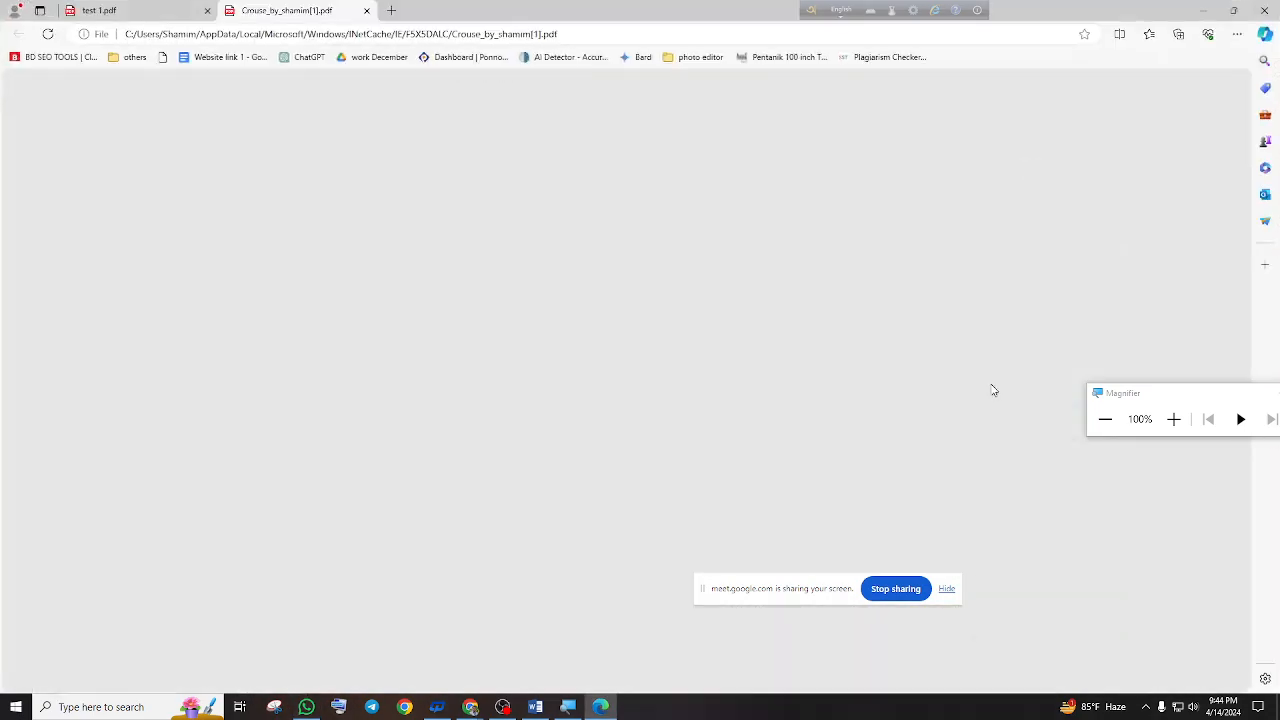
{"action": "scroll", "coordinate": [738, 576], "scroll_direction": "down", "scroll_amount": 1}
{"action": "scroll", "coordinate": [738, 576], "scroll_direction": "down", "scroll_amount": 3}
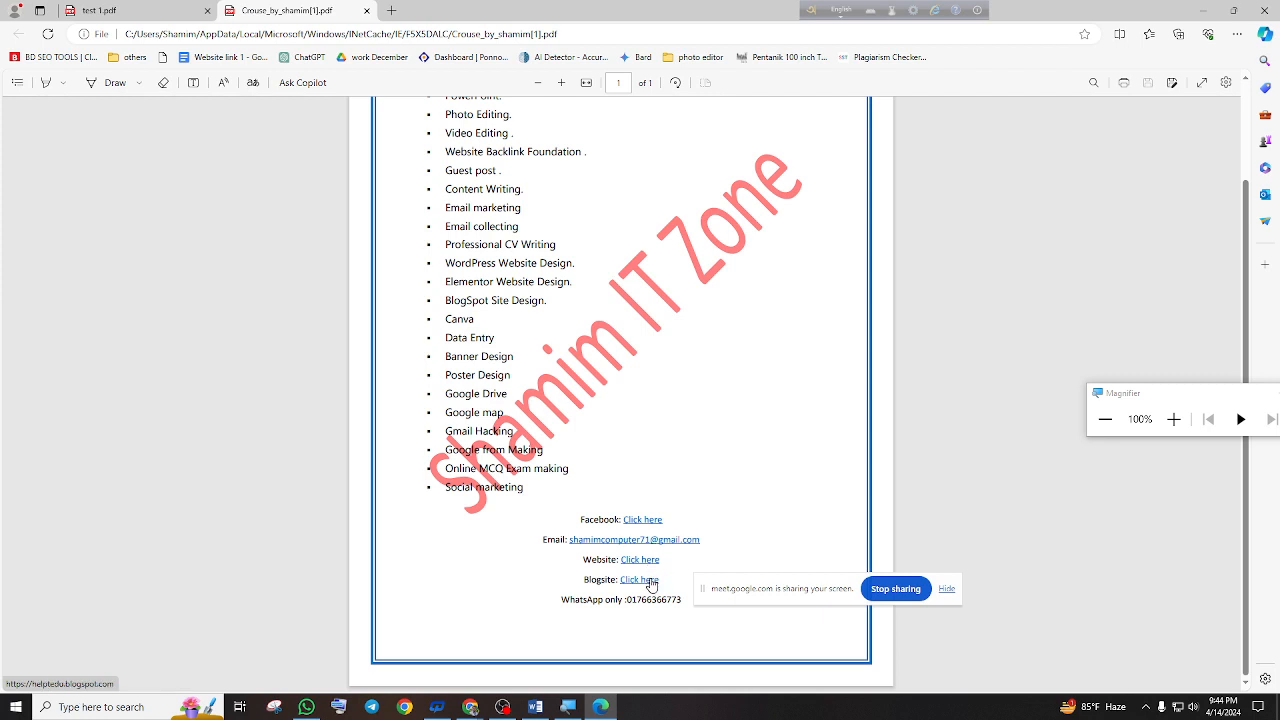
{"action": "scroll", "coordinate": [683, 588], "scroll_direction": "up", "scroll_amount": 2}
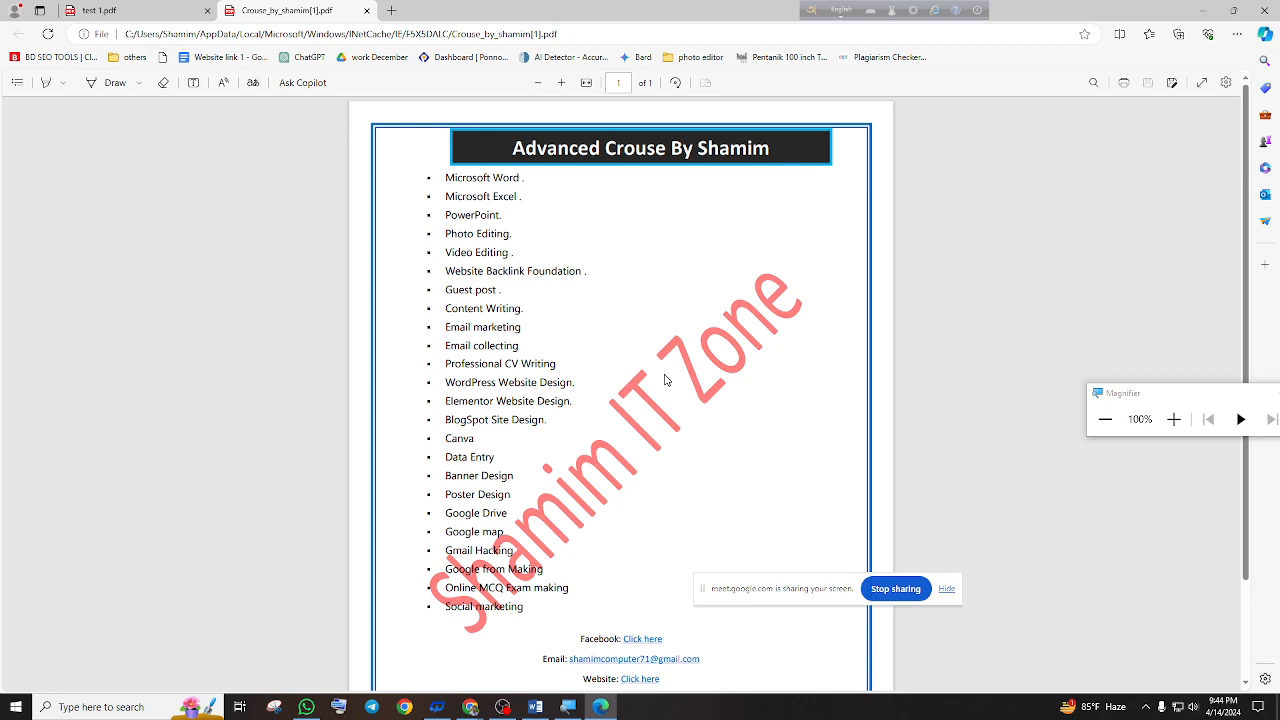
{"action": "scroll", "coordinate": [665, 380], "scroll_direction": "down", "scroll_amount": 2}
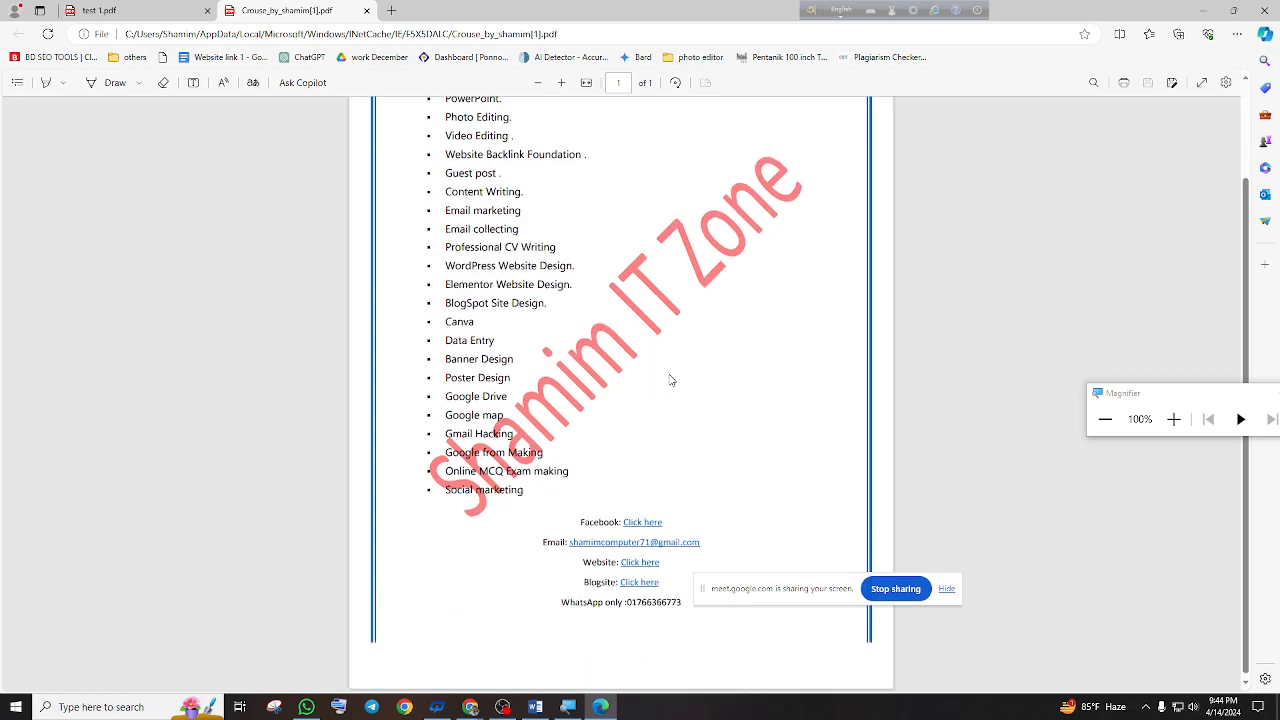
Follow the PDF's Website link and browse the home page it leads to
{"action": "left_click", "coordinate": [659, 563]}
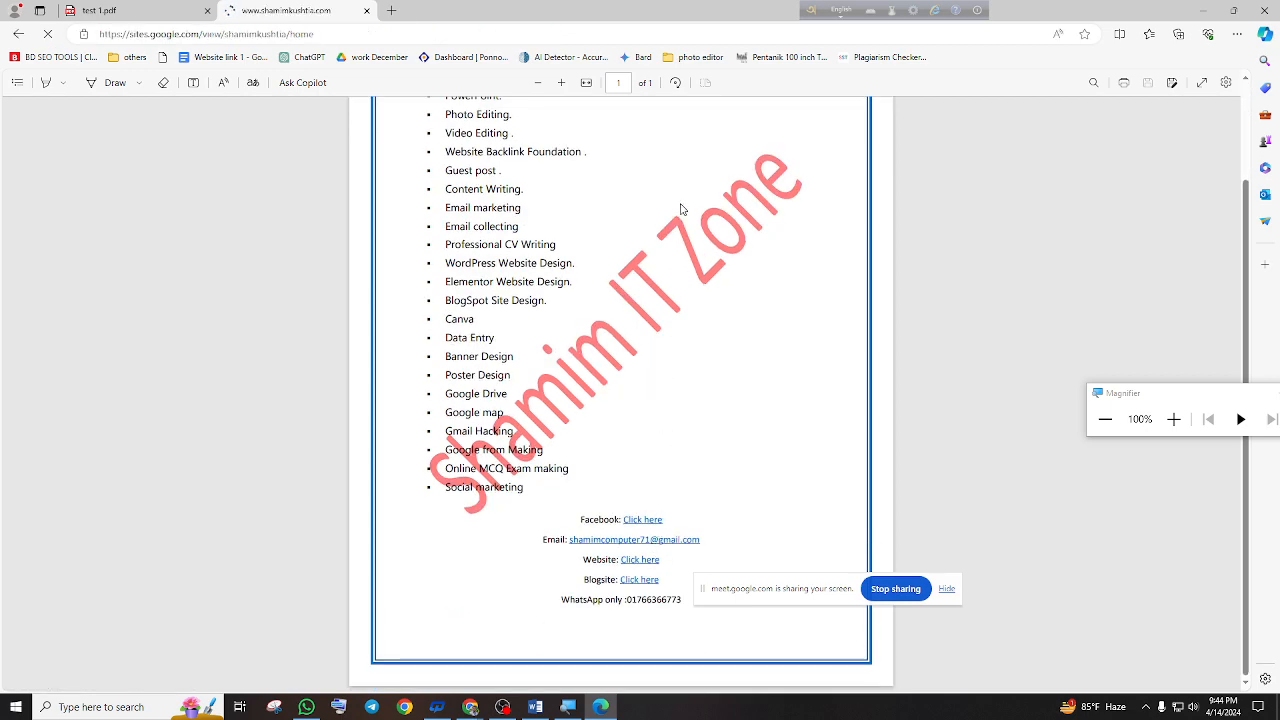
{"action": "scroll", "coordinate": [775, 308], "scroll_direction": "down", "scroll_amount": 10}
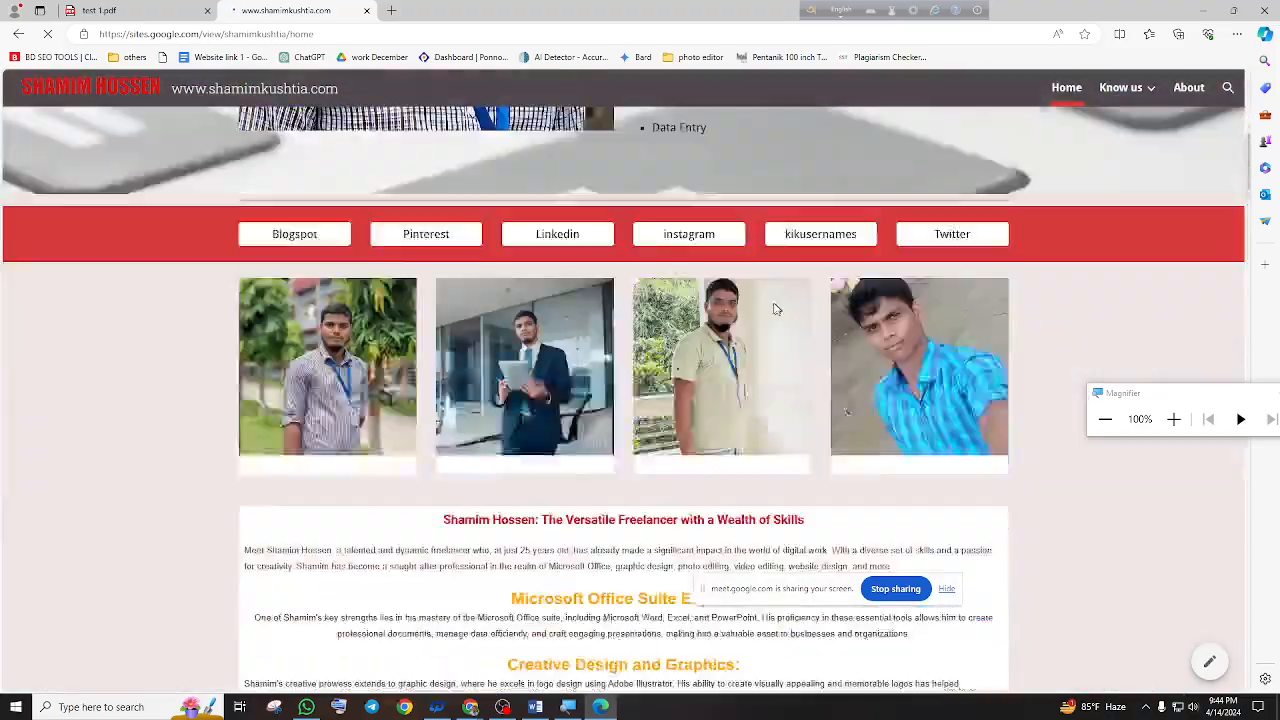
{"action": "scroll", "coordinate": [773, 308], "scroll_direction": "down", "scroll_amount": 8}
{"action": "scroll", "coordinate": [773, 308], "scroll_direction": "up", "scroll_amount": 10}
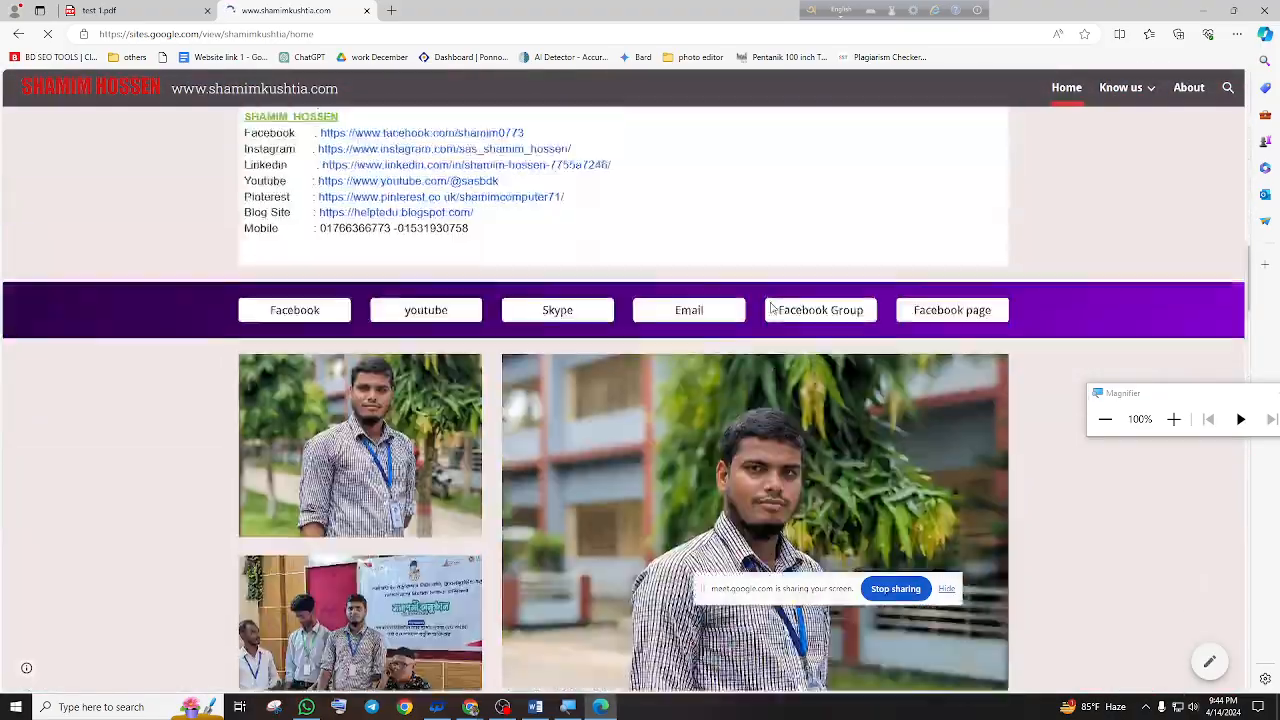
{"action": "scroll", "coordinate": [771, 308], "scroll_direction": "up", "scroll_amount": 10}
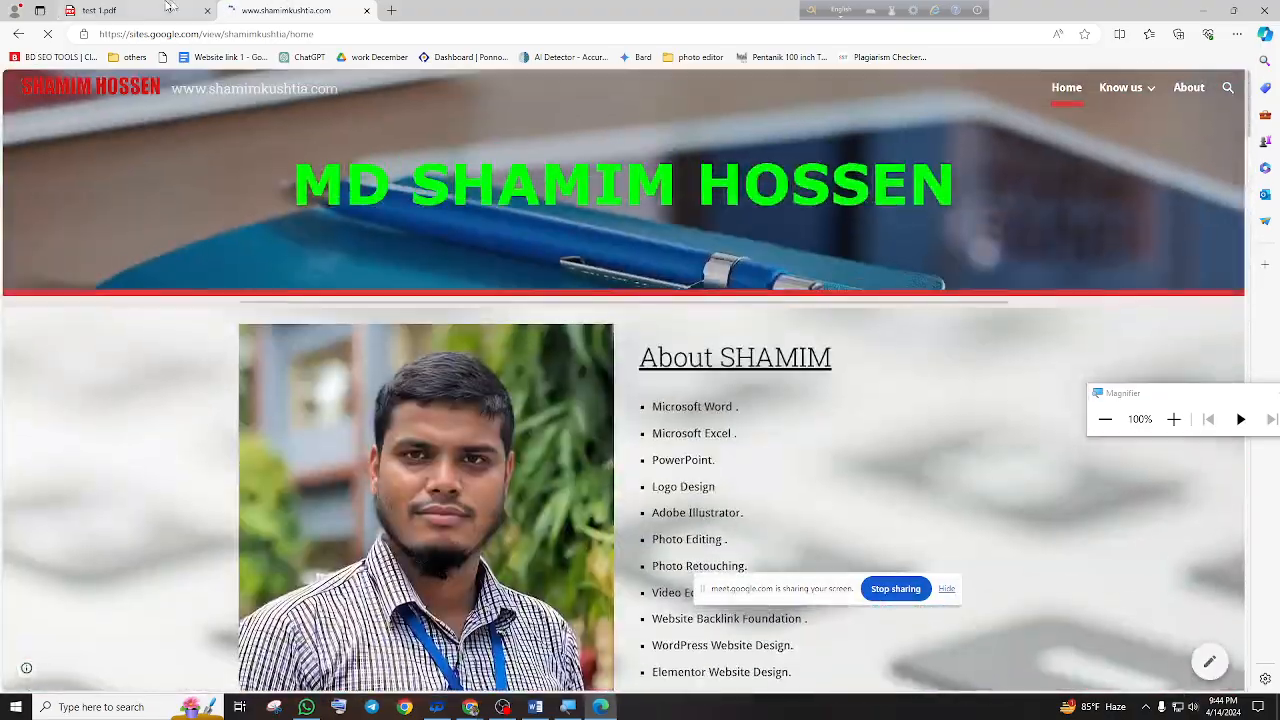
{"action": "key", "text": "ctrl+shift+Tab"}
{"action": "scroll", "coordinate": [627, 466], "scroll_direction": "down", "scroll_amount": 10}
{"action": "scroll", "coordinate": [627, 466], "scroll_direction": "up", "scroll_amount": 6}
{"action": "key", "text": "ctrl+Tab"}
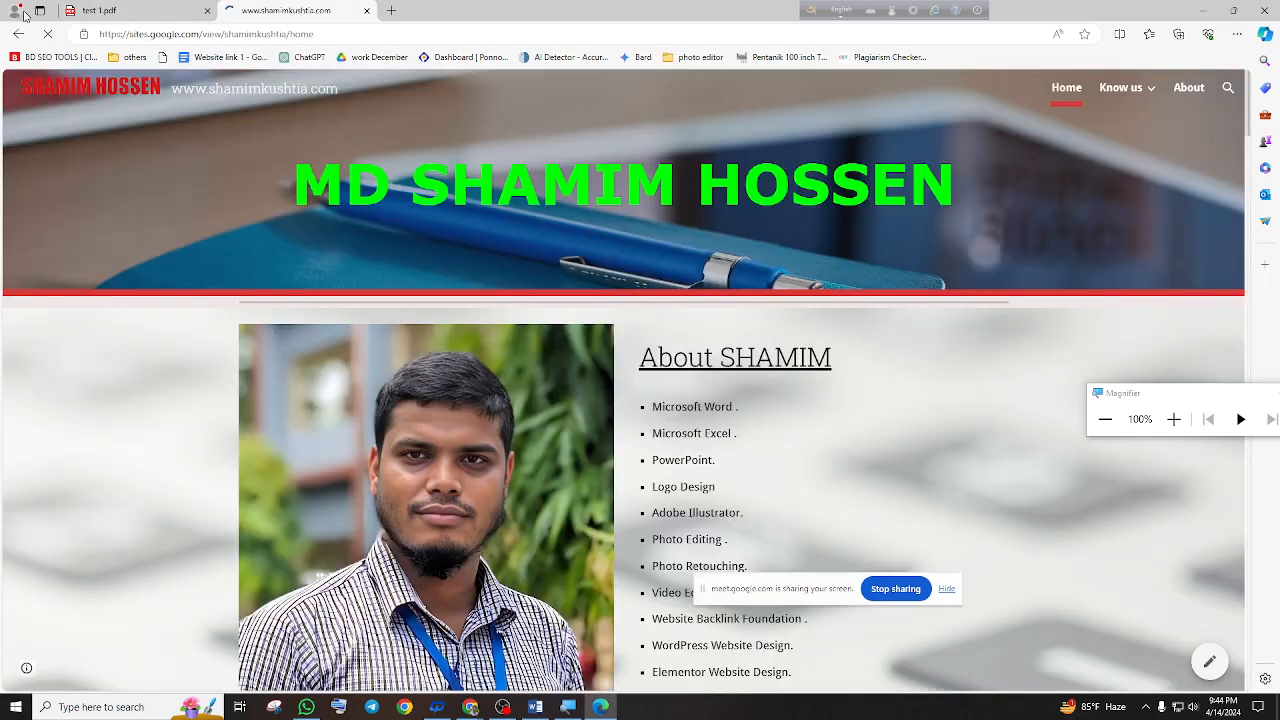
Return to the course PDF and follow its Facebook link
{"action": "left_click", "coordinate": [15, 33]}
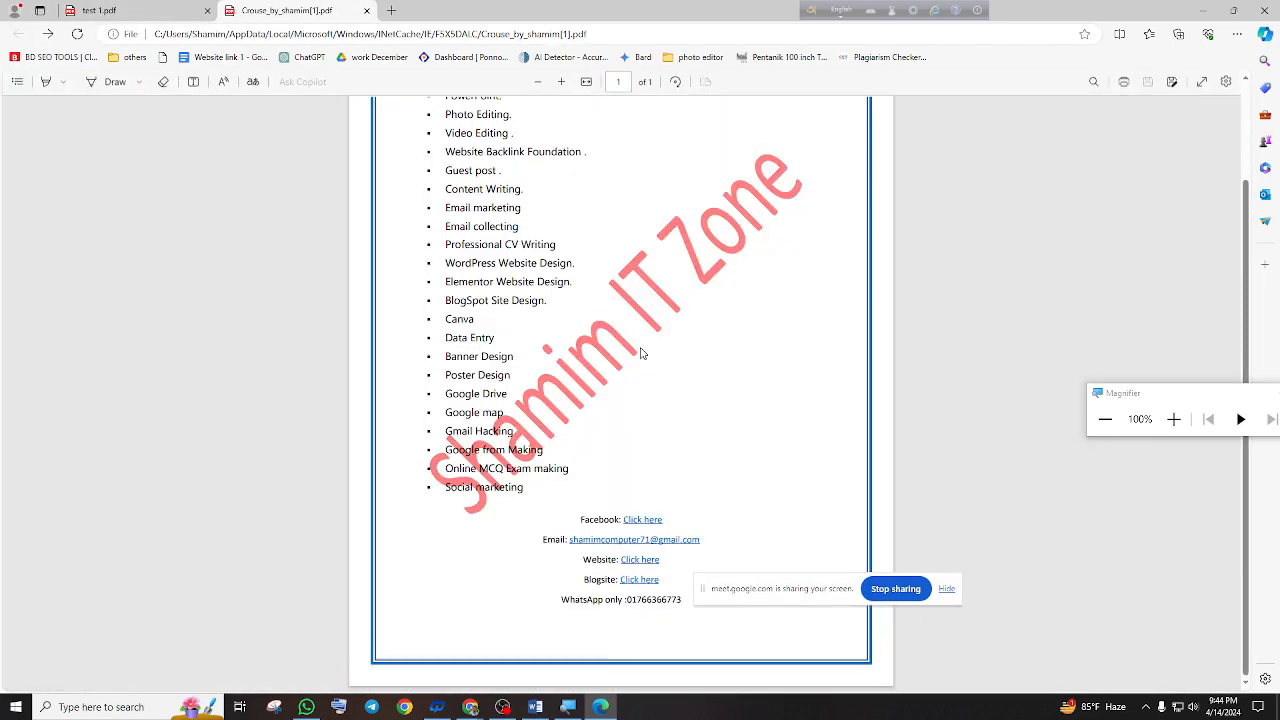
{"action": "left_click", "coordinate": [644, 521]}
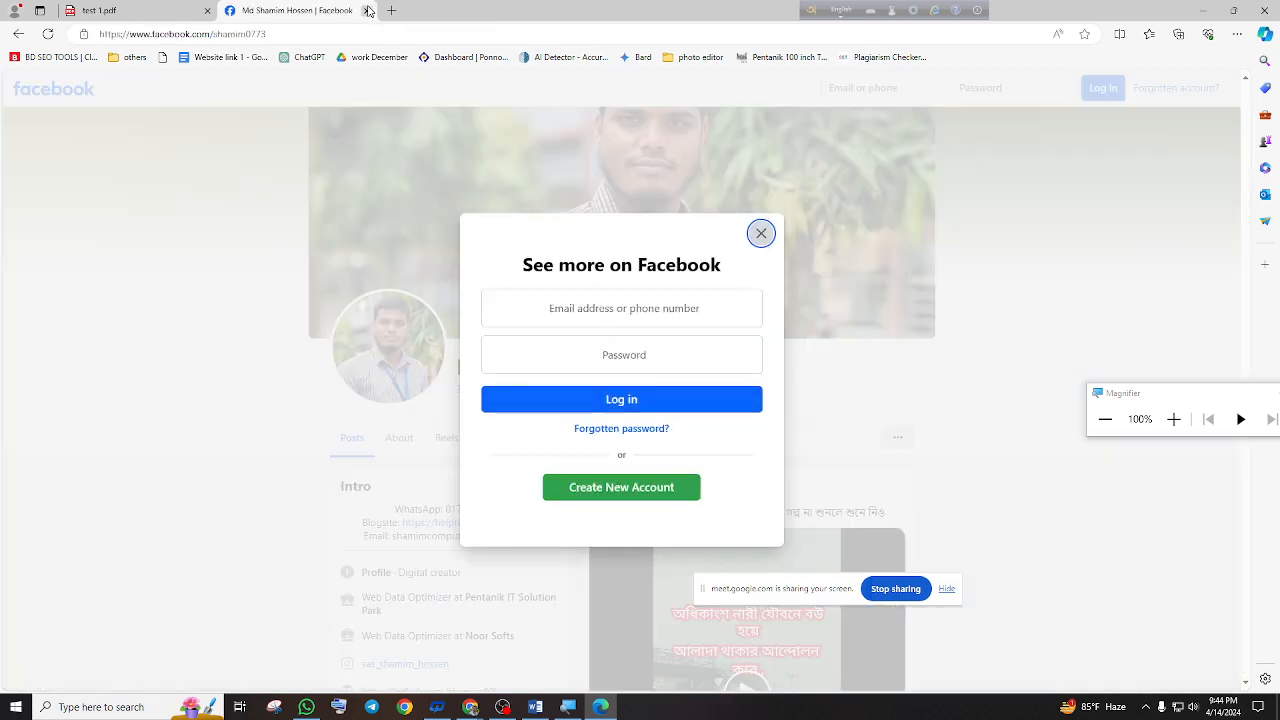
Dismiss the login prompt on the Facebook profile page, then close the page and the browser window holding the PDF
{"action": "left_click", "coordinate": [760, 233]}
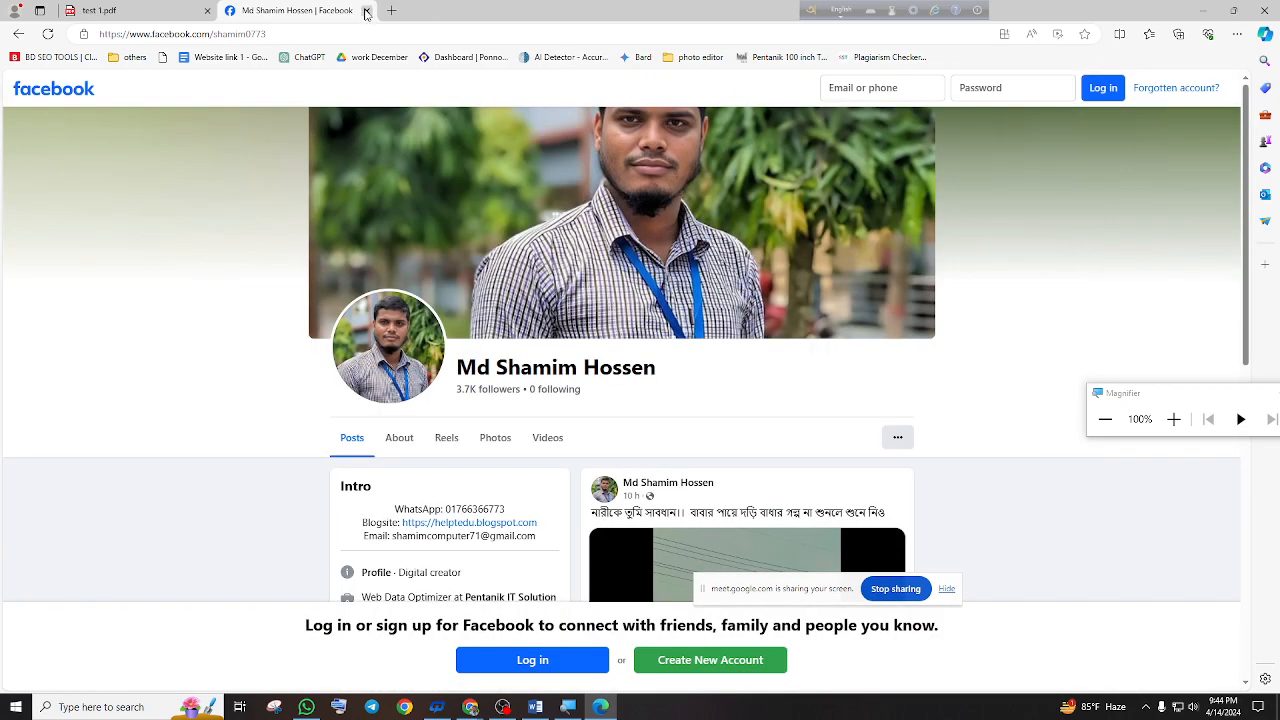
{"action": "left_click", "coordinate": [367, 11]}
{"action": "left_click", "coordinate": [1264, 10]}
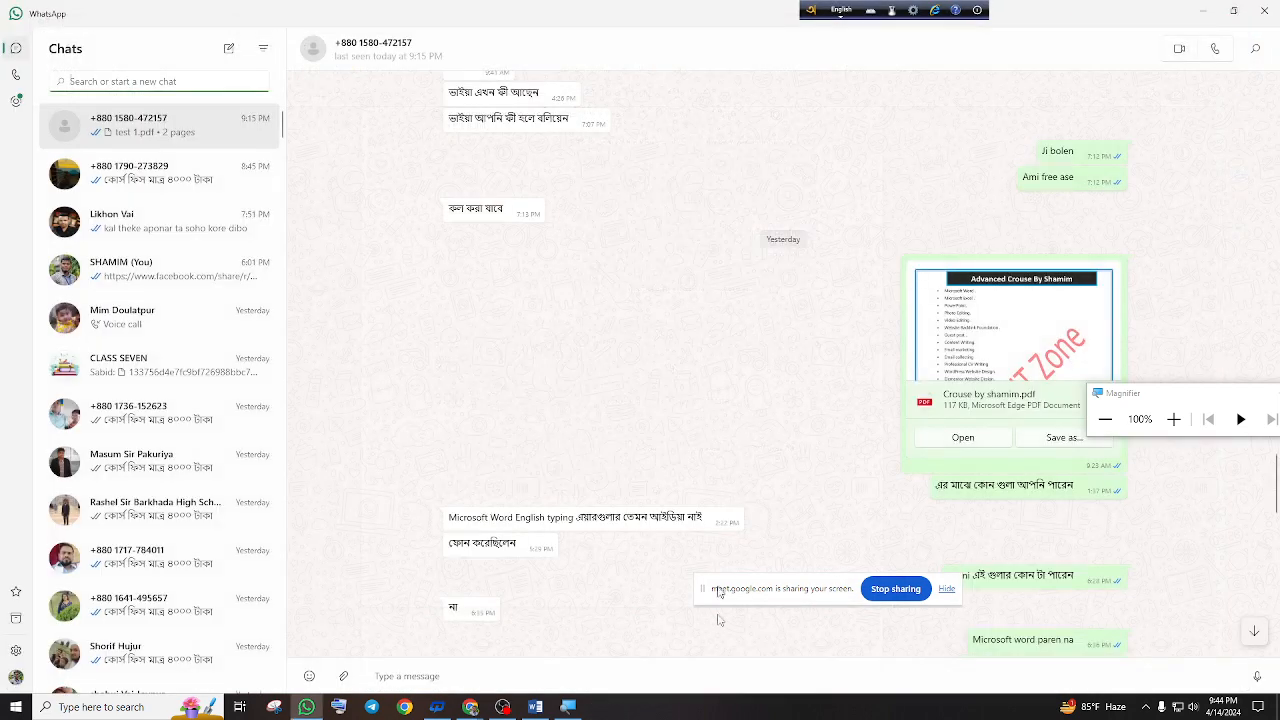
Switch to Word and enter the text "facebook" at the start of the blank page
{"action": "left_click", "coordinate": [536, 707]}
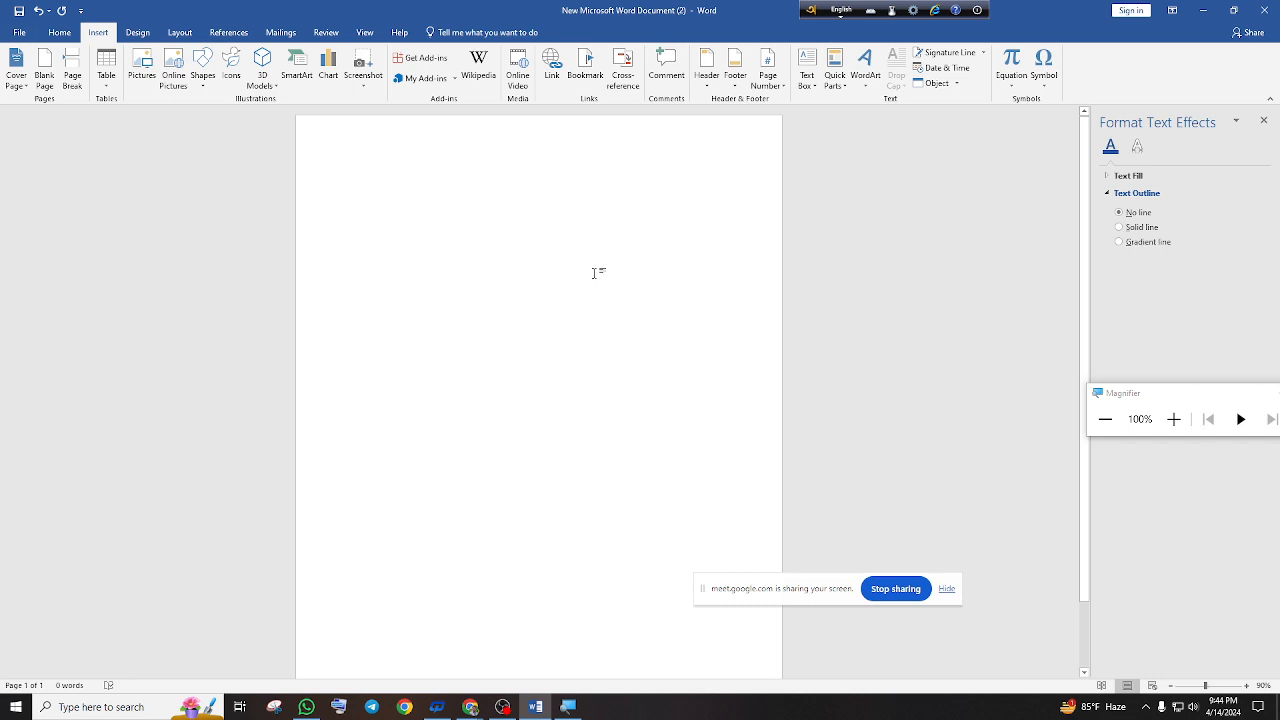
{"action": "left_click", "coordinate": [354, 175]}
{"action": "type", "text": "facebook"}
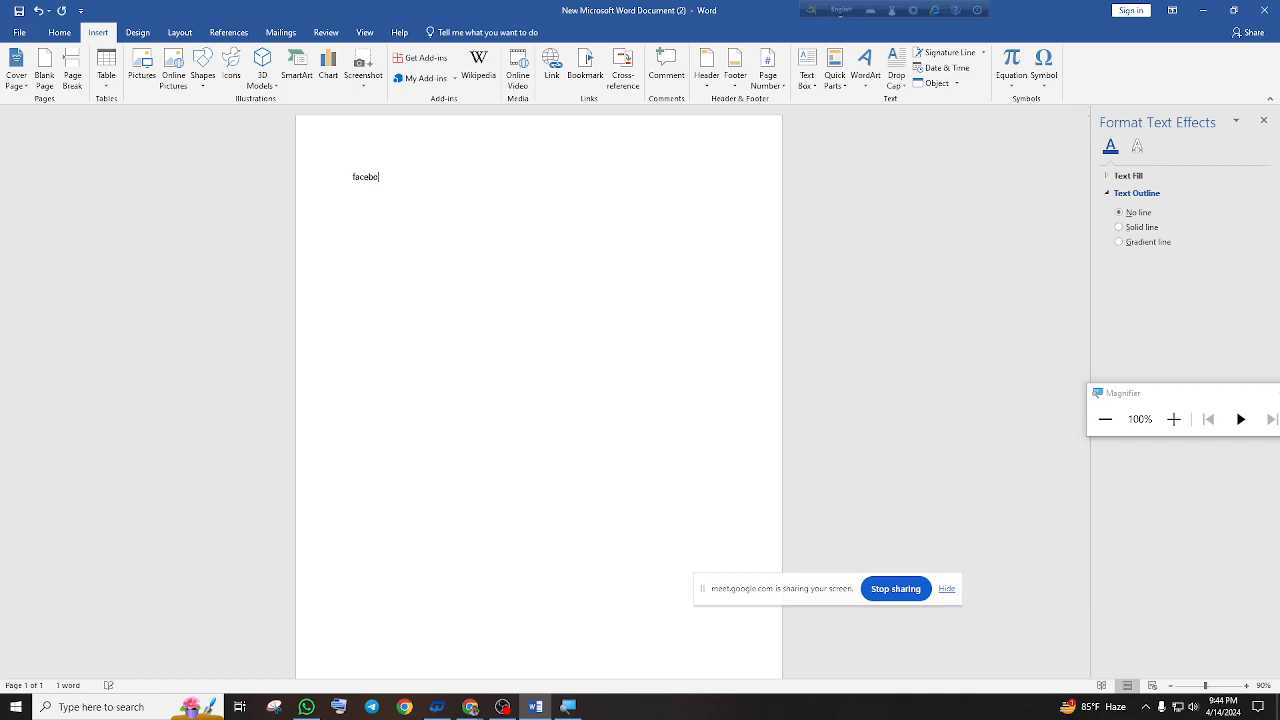
Switch to the Chrome window and open the bookmarked facebook page in a new tab
{"action": "left_click", "coordinate": [1174, 419]}
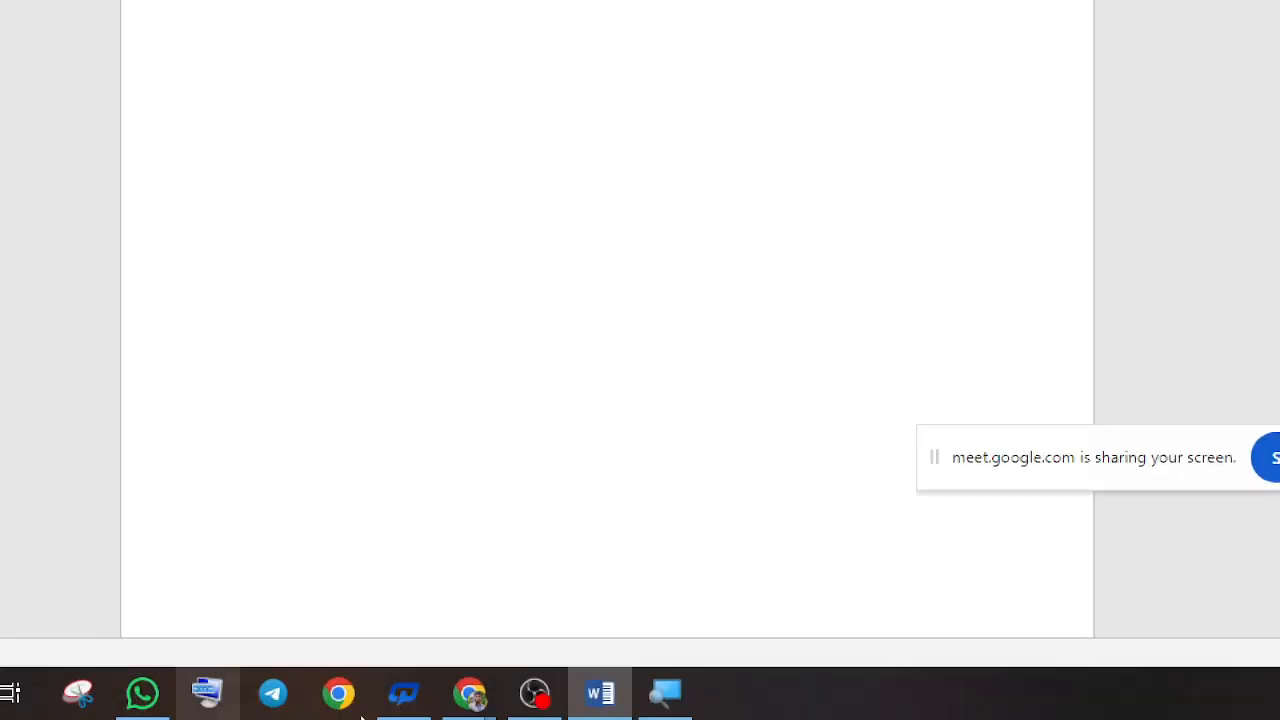
{"action": "mouse_move", "coordinate": [471, 702]}
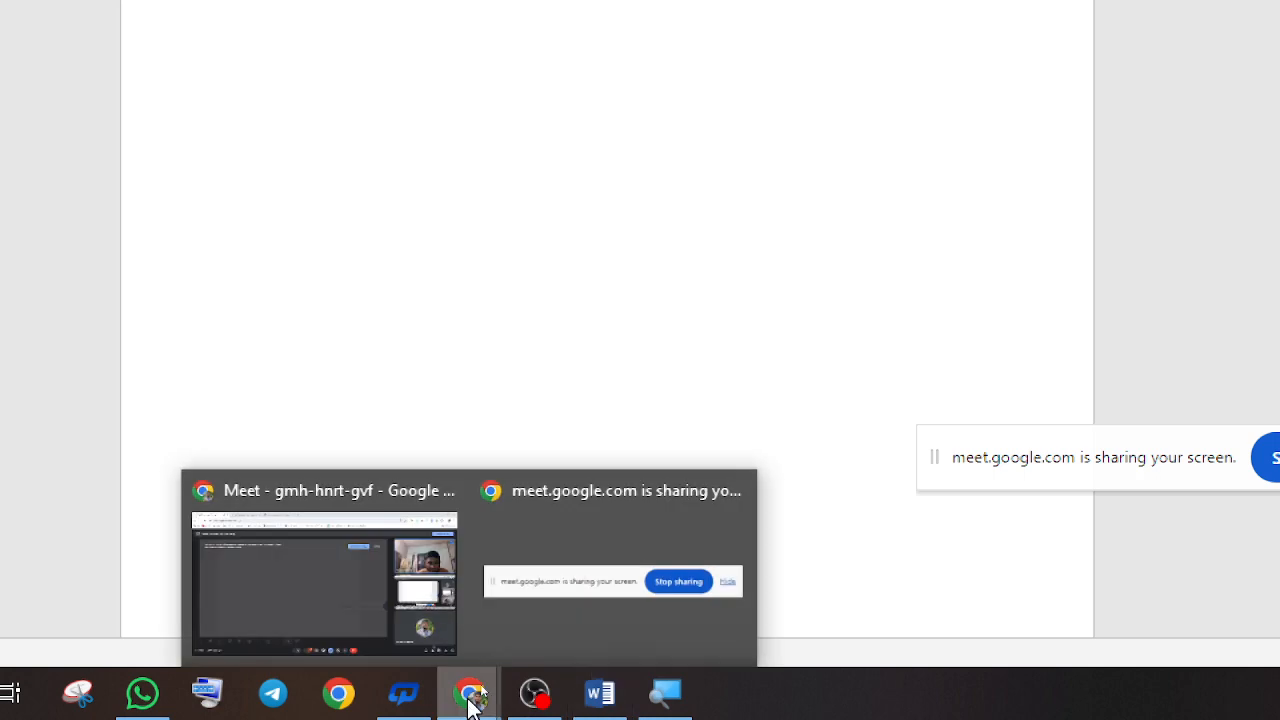
{"action": "left_click", "coordinate": [340, 528]}
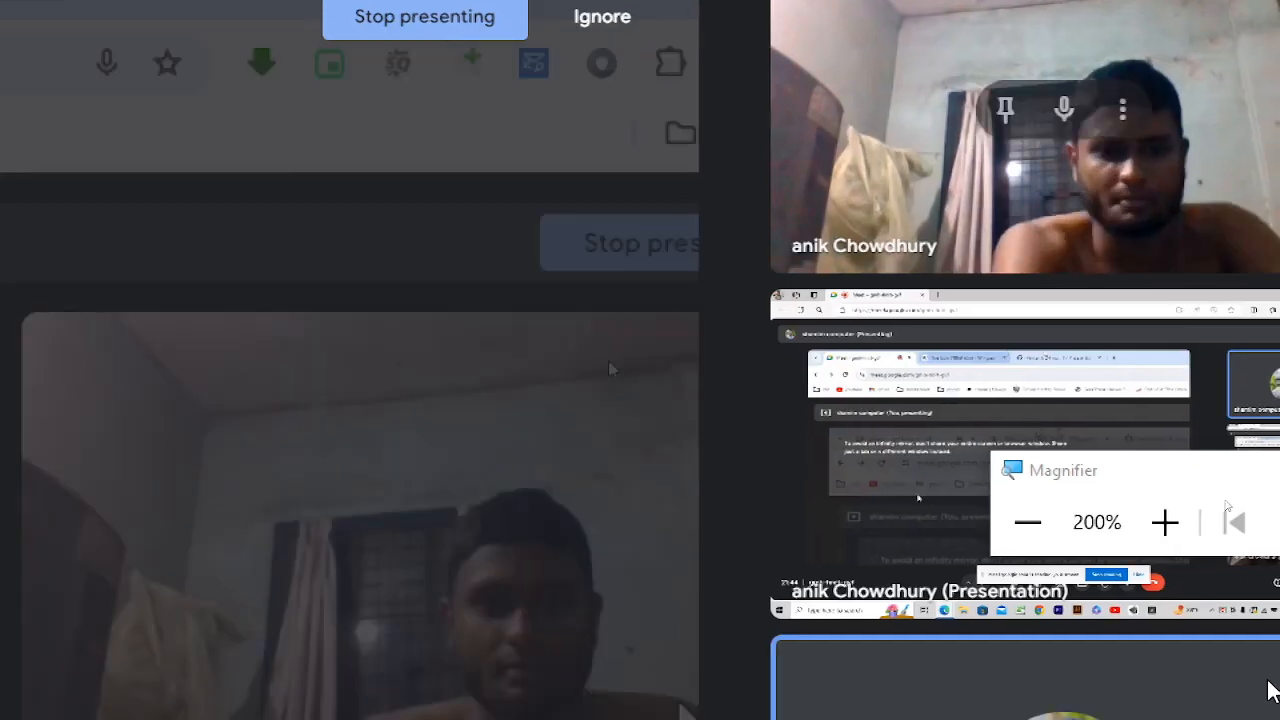
{"action": "left_click", "coordinate": [1028, 522]}
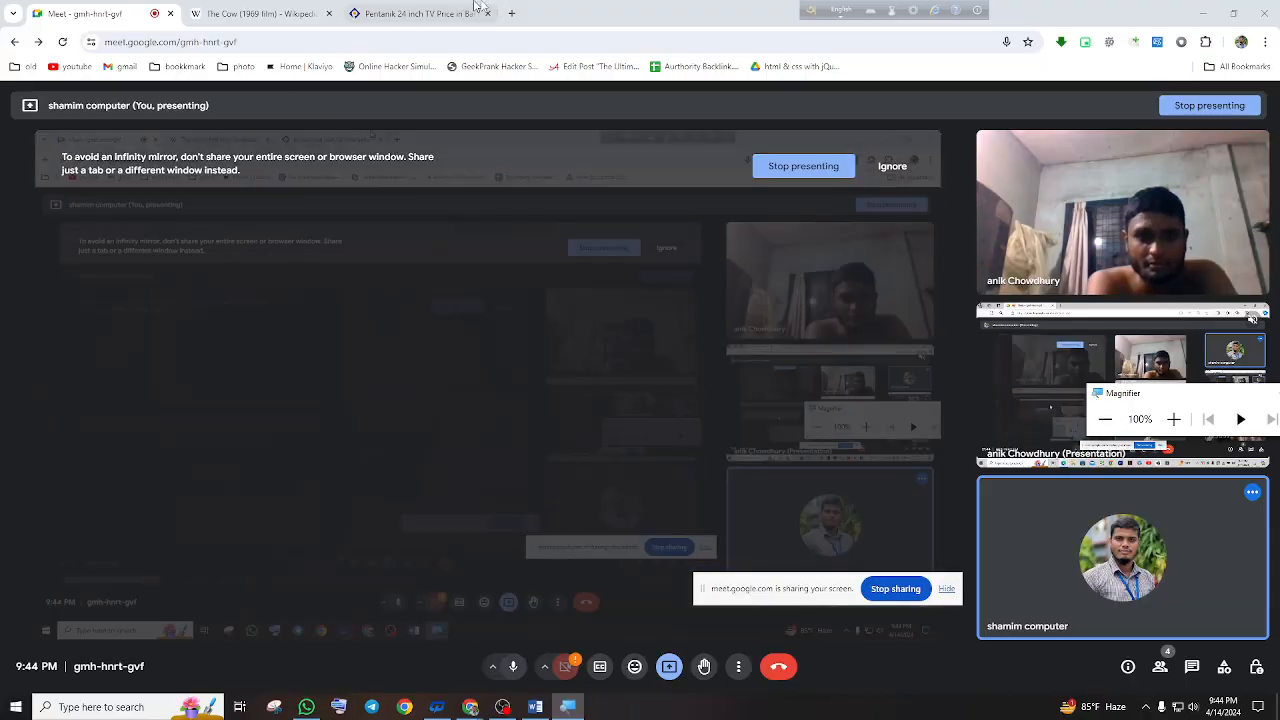
{"action": "left_click", "coordinate": [185, 67]}
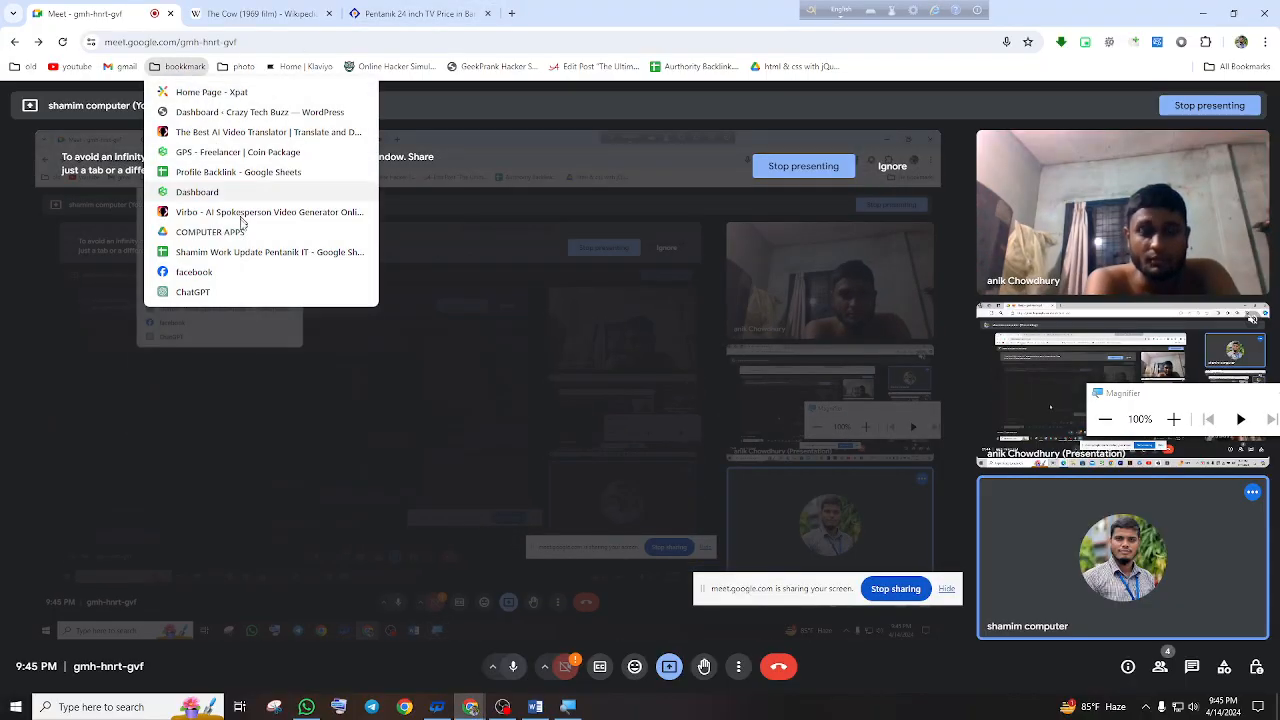
{"action": "right_click", "coordinate": [240, 273]}
{"action": "left_click", "coordinate": [275, 285]}
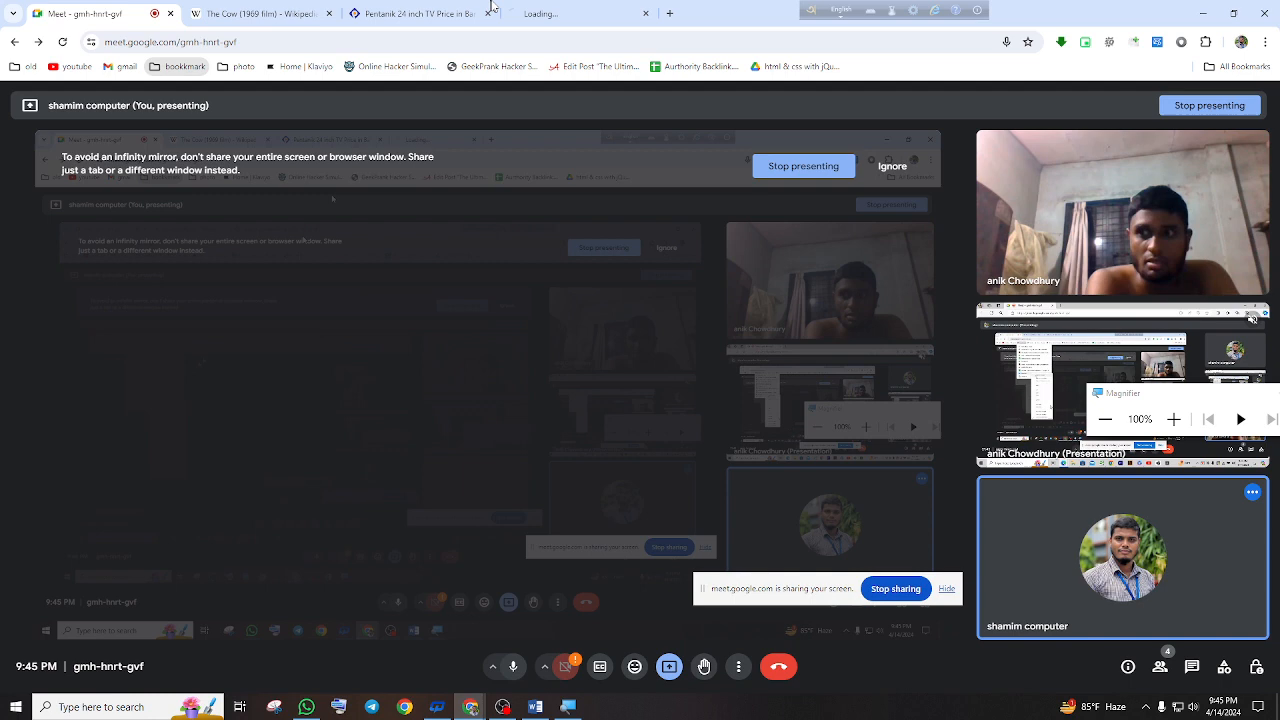
{"action": "left_click", "coordinate": [568, 10]}
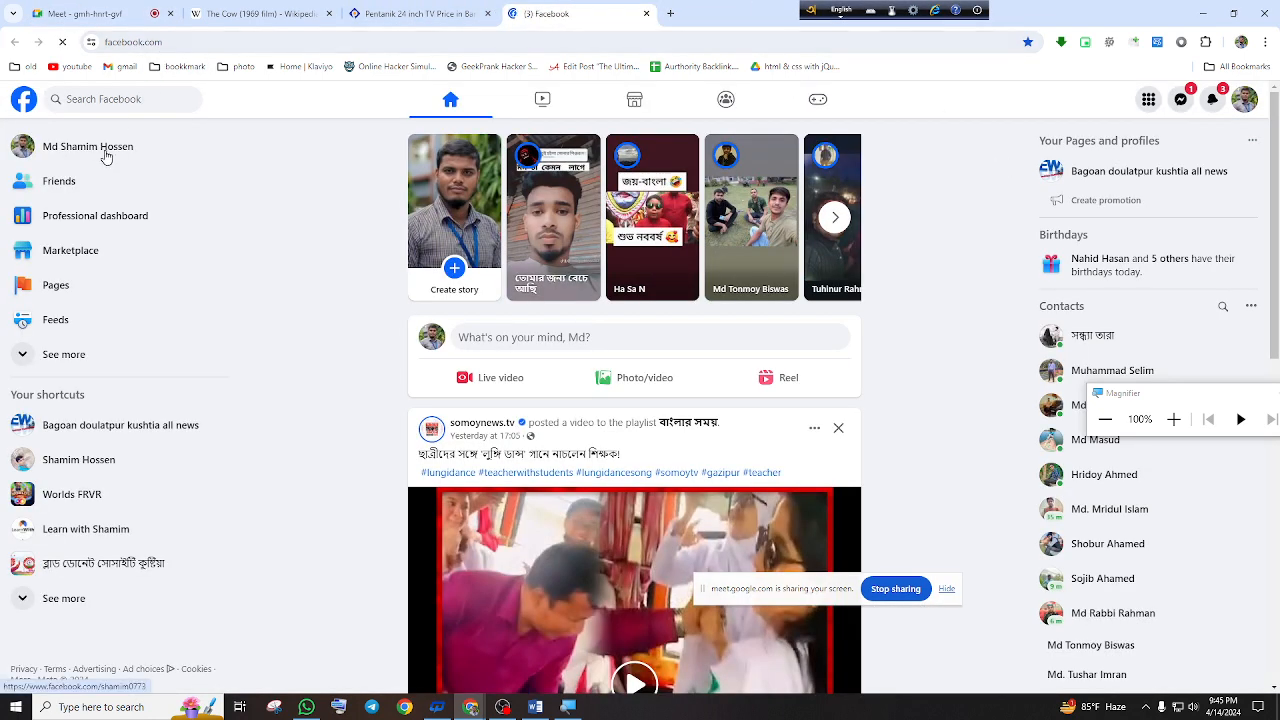
Open the signed-in user's Facebook profile, copy its web address and close that tab
{"action": "left_click", "coordinate": [106, 150]}
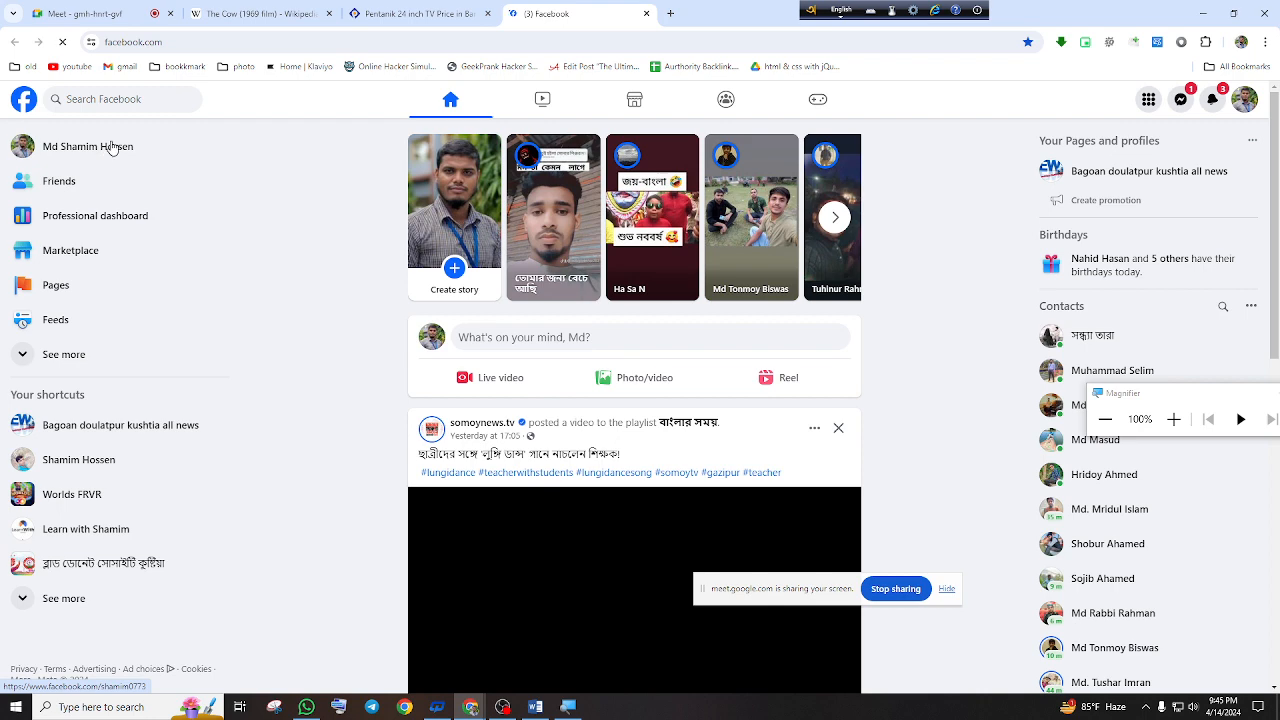
{"action": "left_click", "coordinate": [157, 42]}
{"action": "key", "text": "ctrl+c"}
{"action": "right_click", "coordinate": [185, 44]}
{"action": "left_click", "coordinate": [250, 163]}
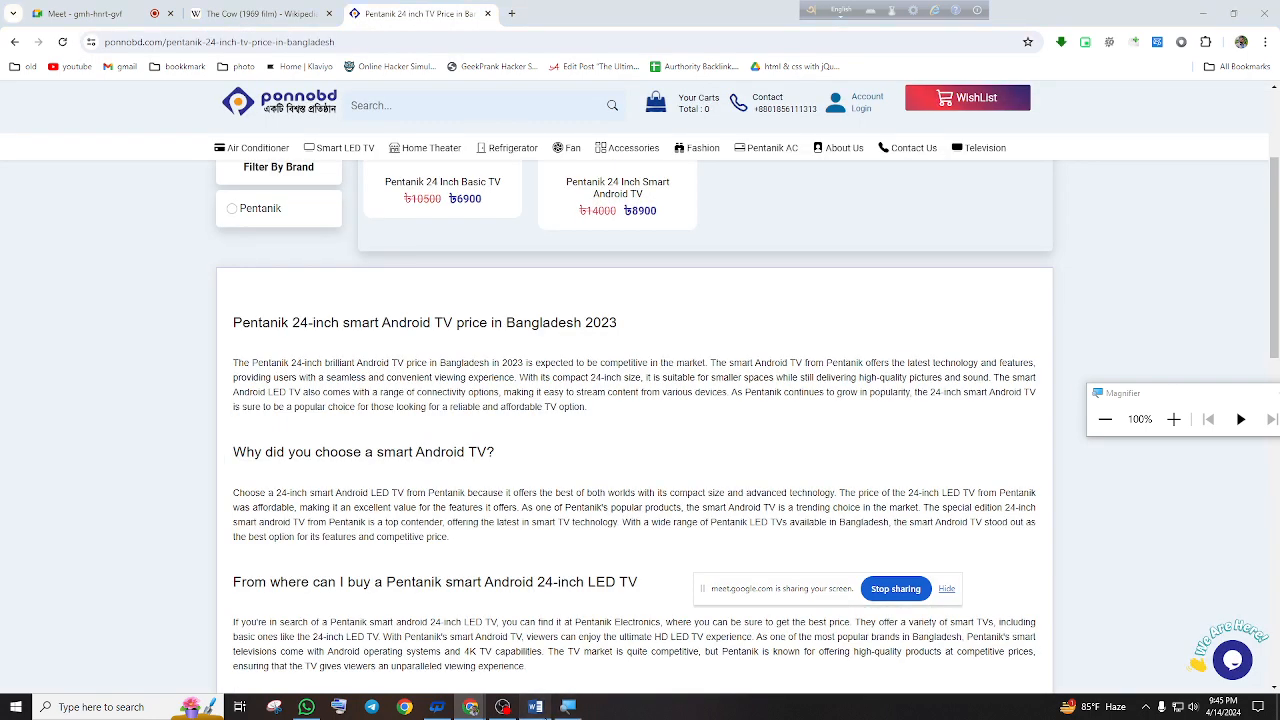
Switch back to Word and hyperlink the word "facebook" to the copied profile address
{"action": "left_click", "coordinate": [535, 707]}
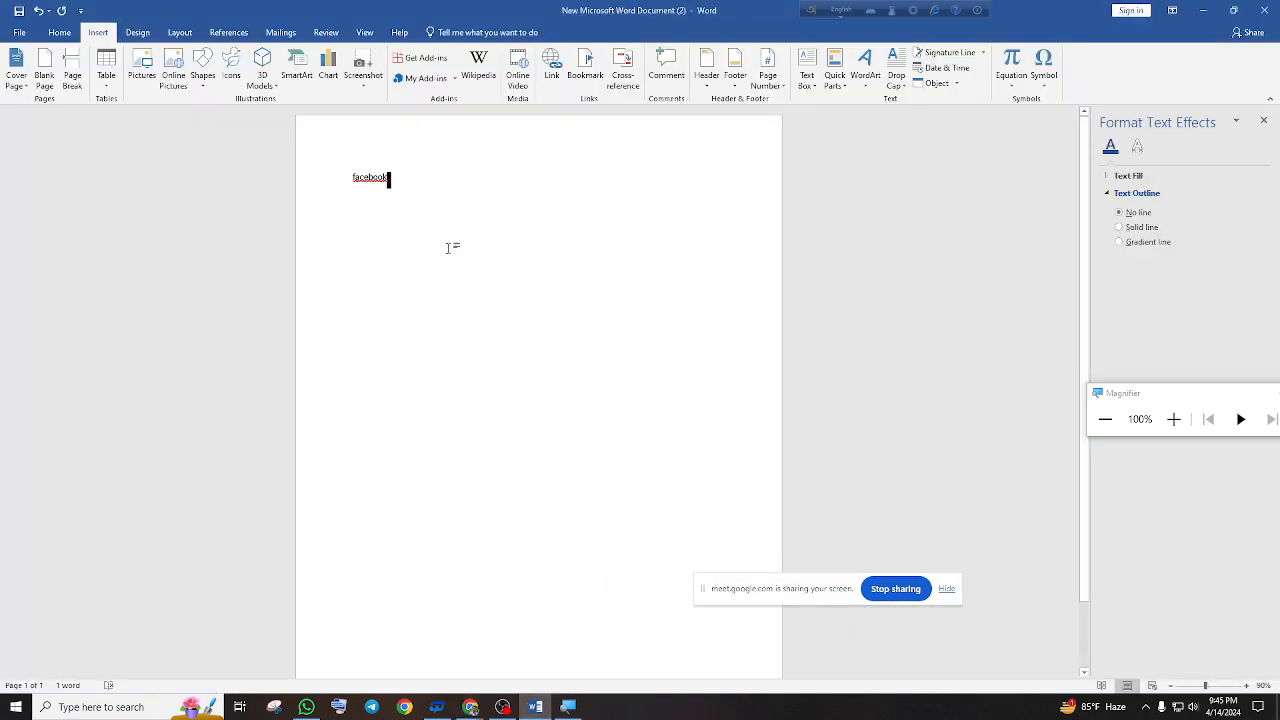
{"action": "left_click_drag", "start_coordinate": [408, 176], "coordinate": [323, 170]}
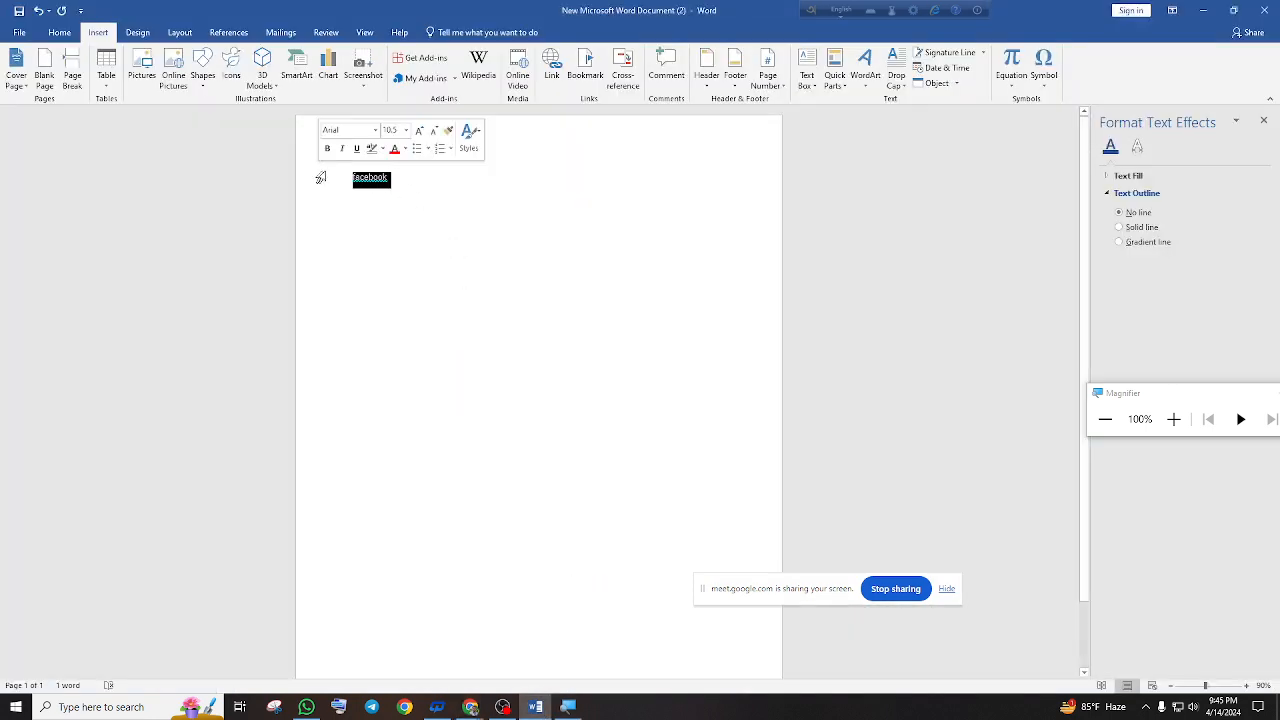
{"action": "left_click", "coordinate": [552, 70]}
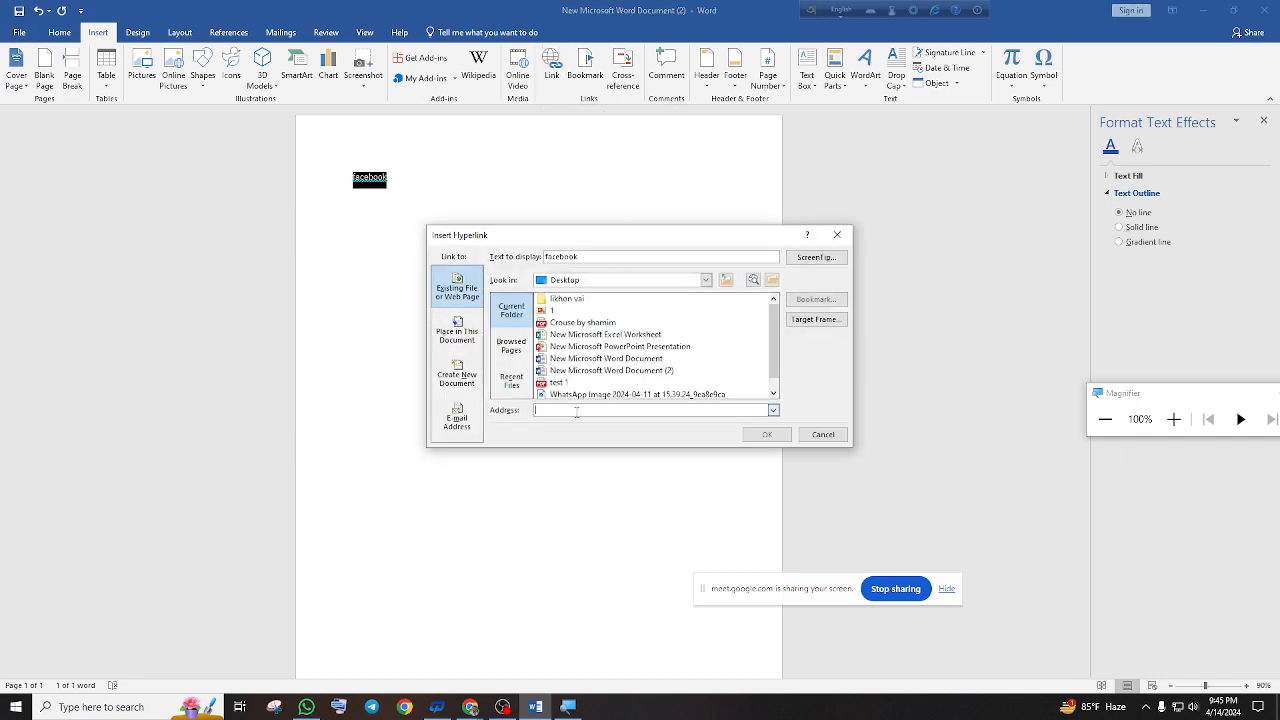
{"action": "key", "text": "ctrl+v"}
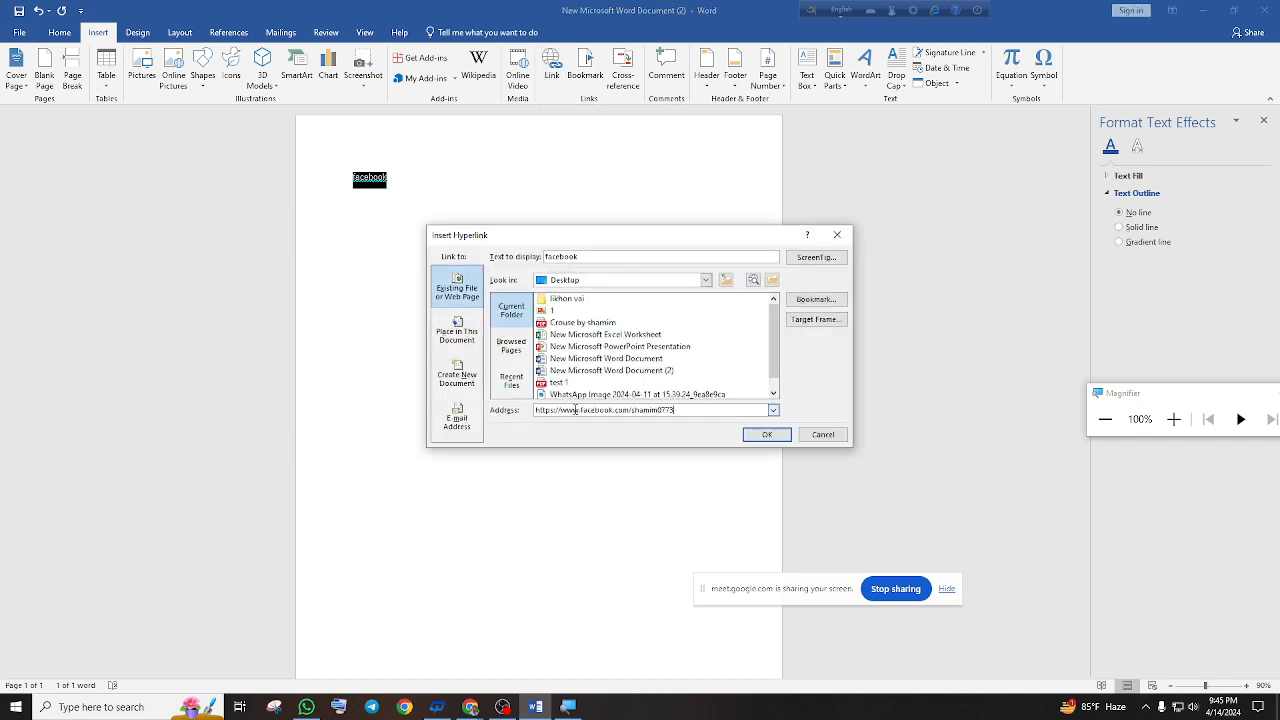
{"action": "left_click", "coordinate": [766, 435]}
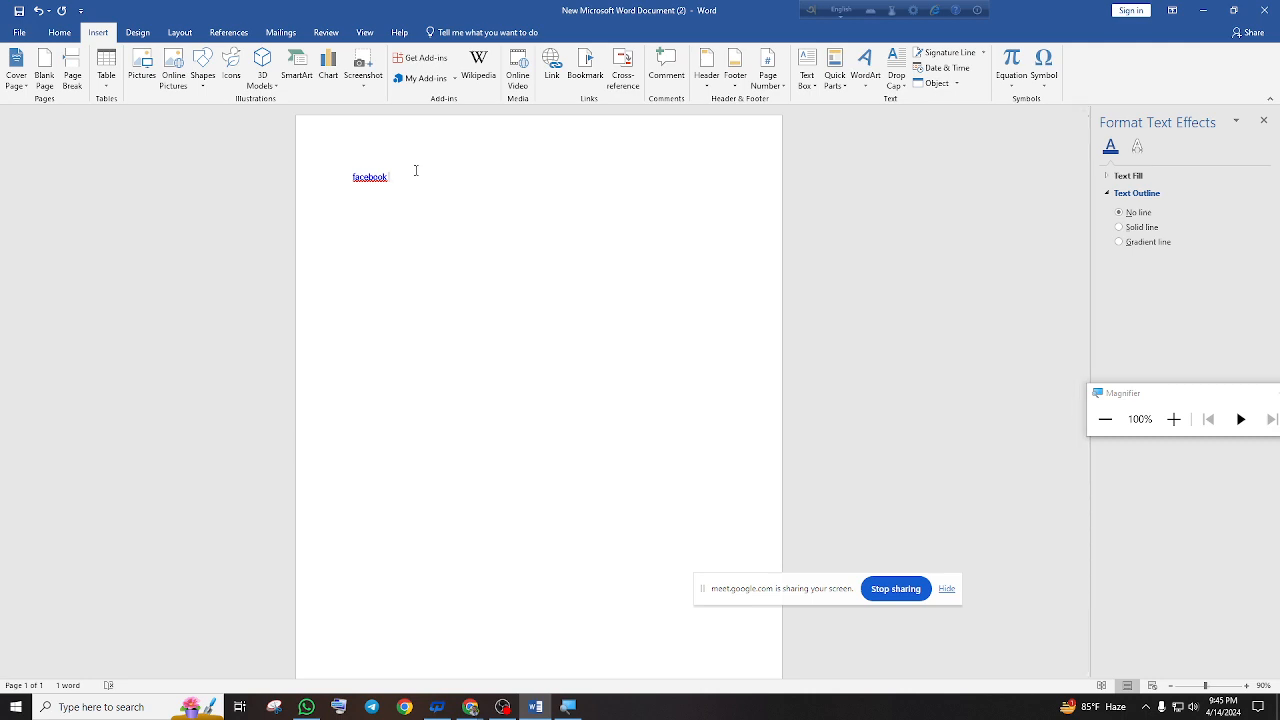
Delete the hyperlinked word "facebook" from the page
{"action": "key", "text": "Return"}
{"action": "left_click_drag", "start_coordinate": [423, 179], "coordinate": [280, 180]}
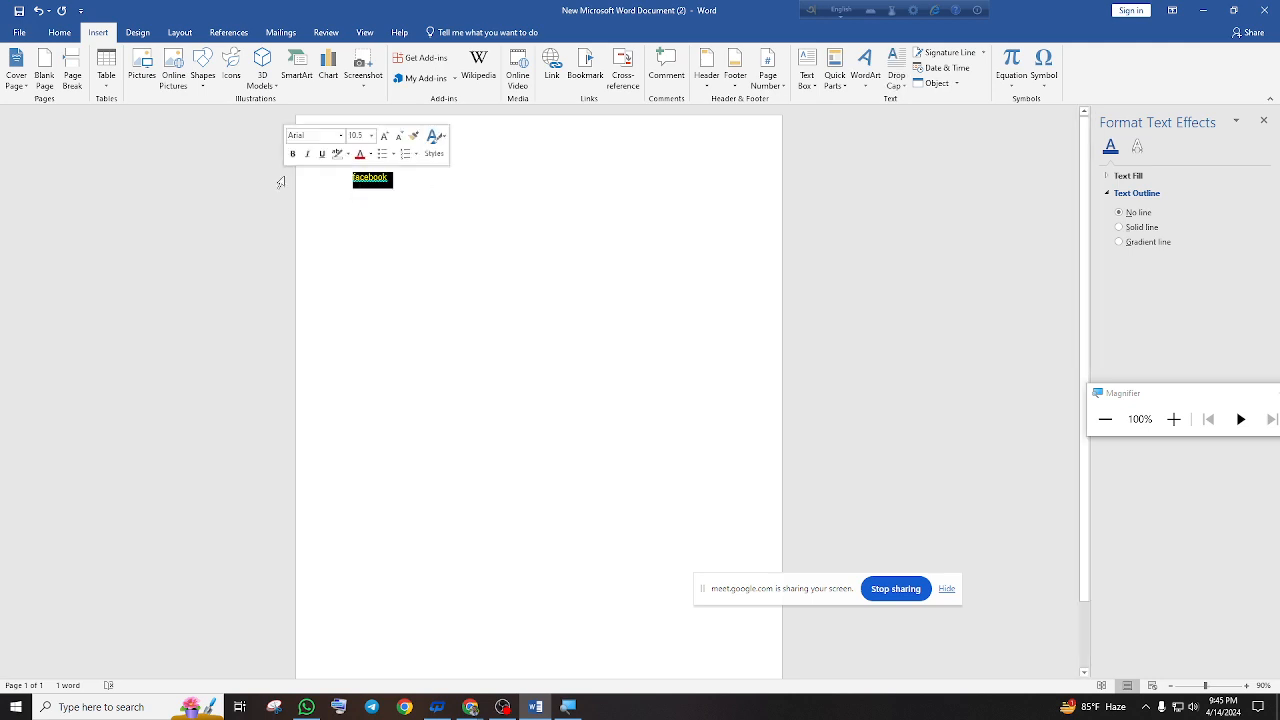
{"action": "key", "text": "BackSpace"}
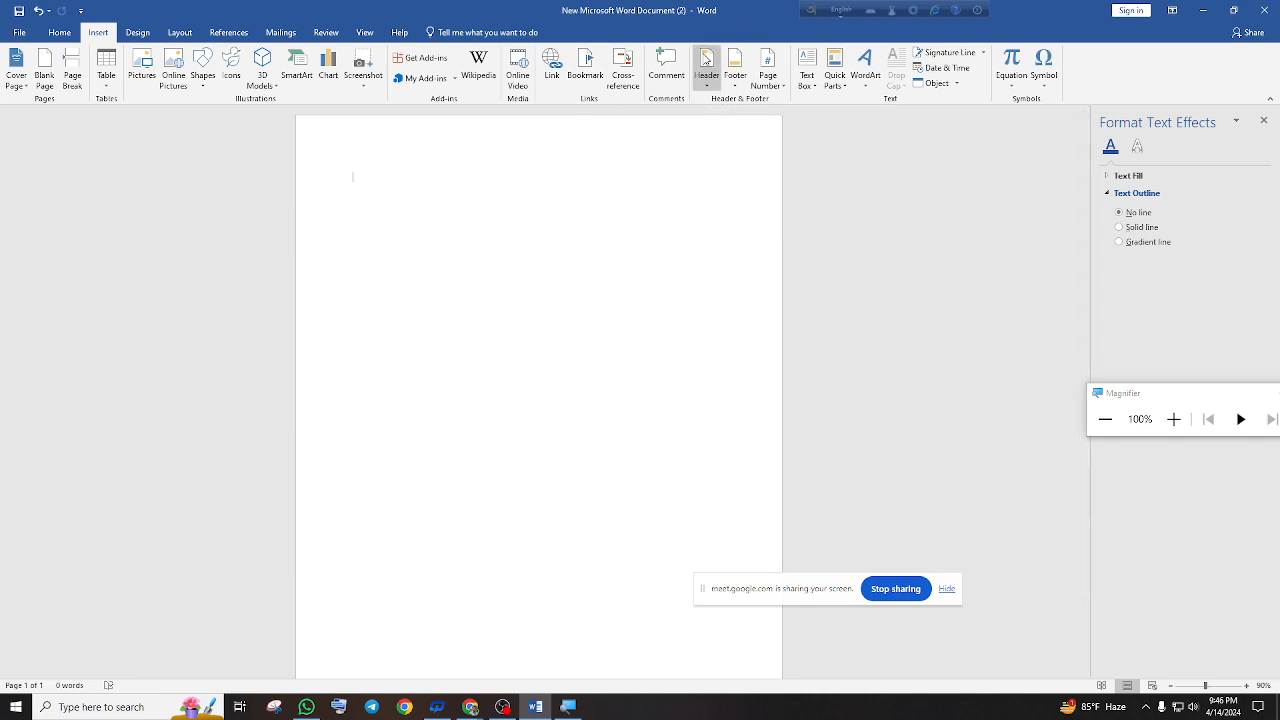
Insert a Blank style header reading "Bangla book" and return to the document body
{"action": "left_click", "coordinate": [706, 66]}
{"action": "left_click", "coordinate": [765, 158]}
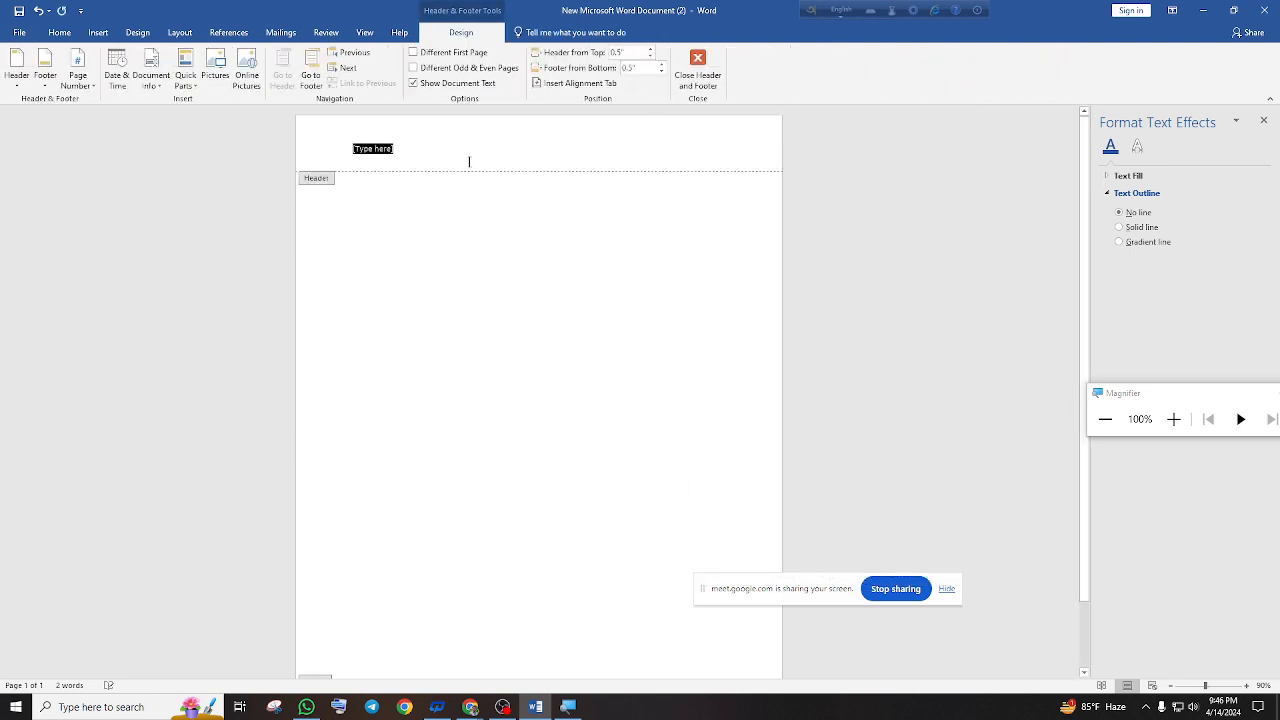
{"action": "type", "text": "bangla"}
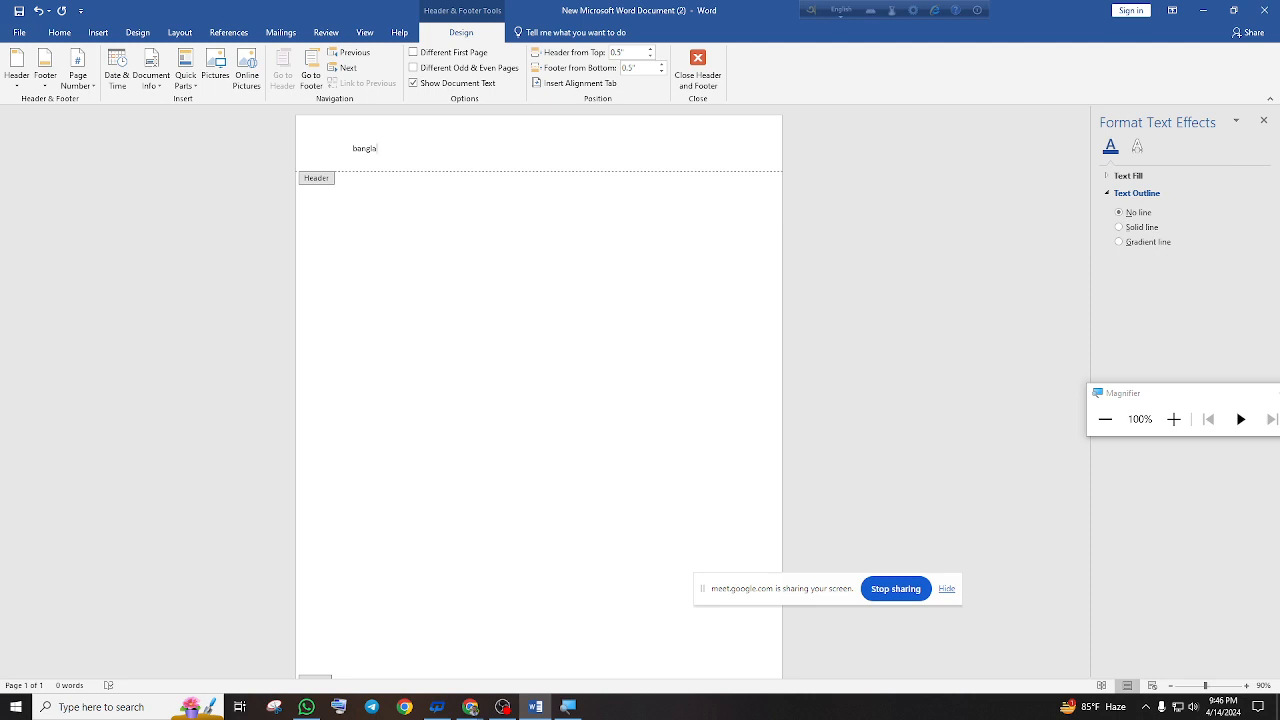
{"action": "double_click", "coordinate": [523, 249]}
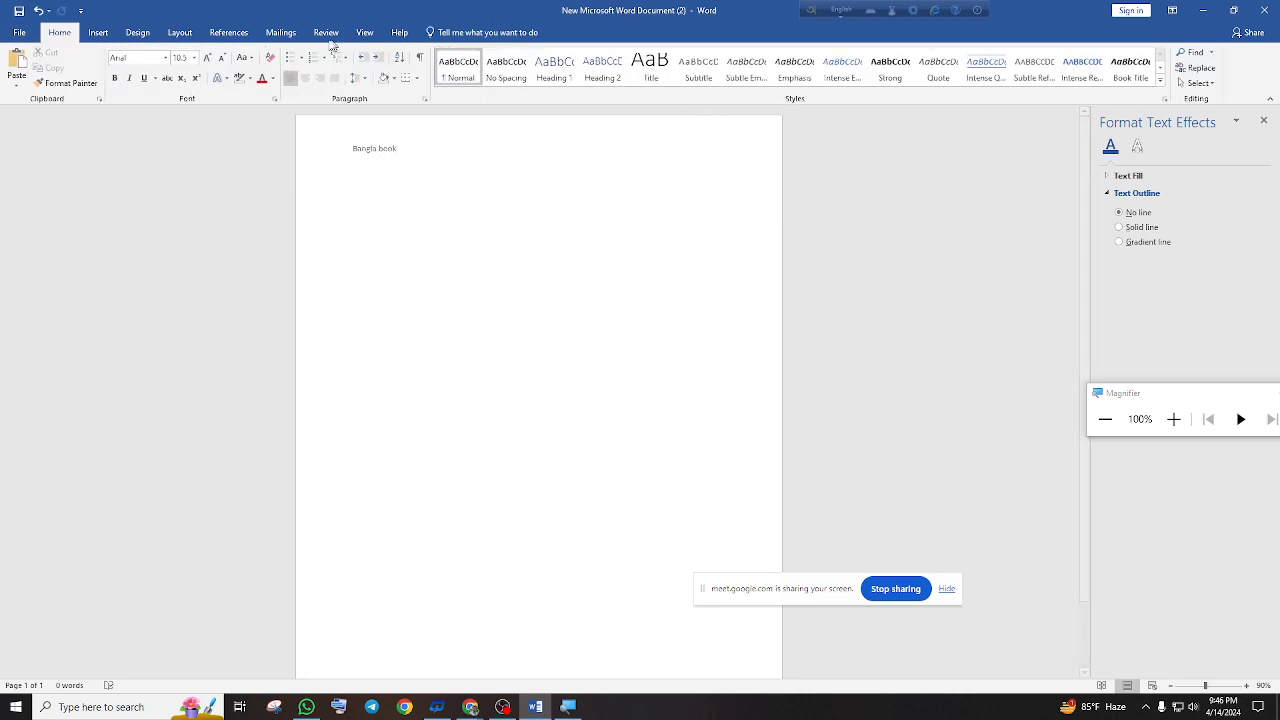
Insert a Blank style footer reading "1st part" and return to the document body
{"action": "left_click", "coordinate": [98, 33]}
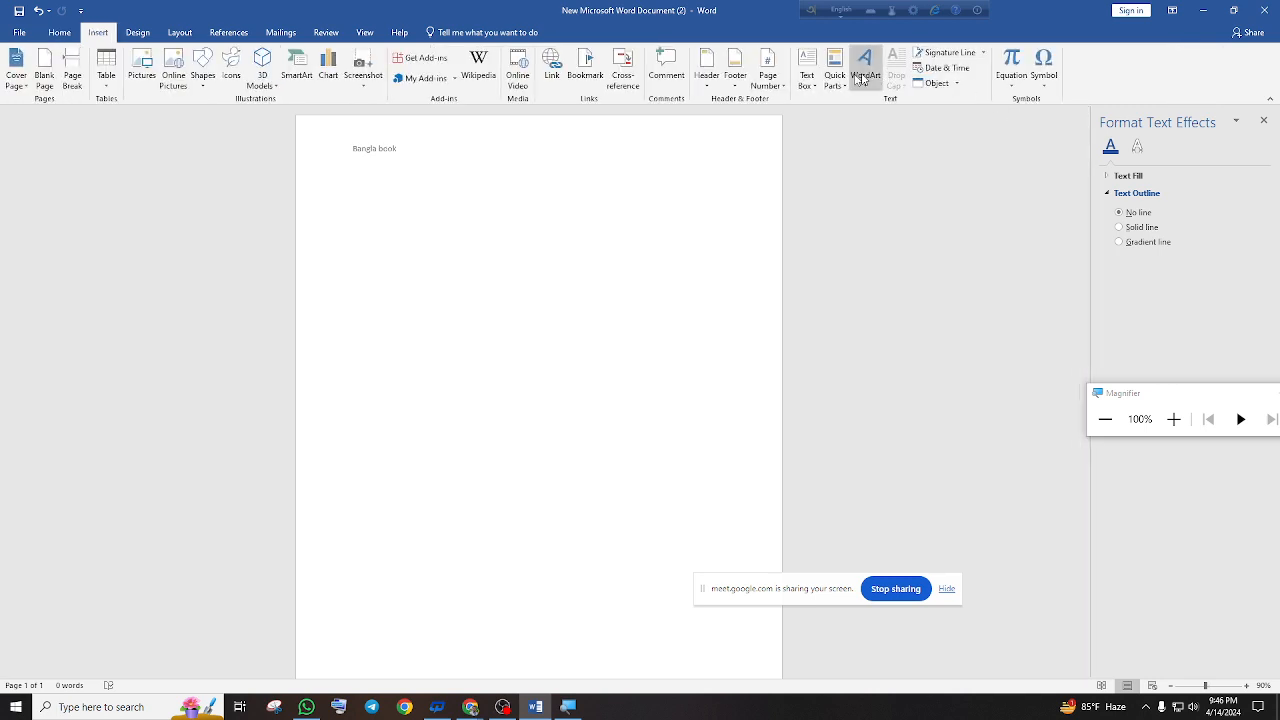
{"action": "left_click", "coordinate": [740, 78]}
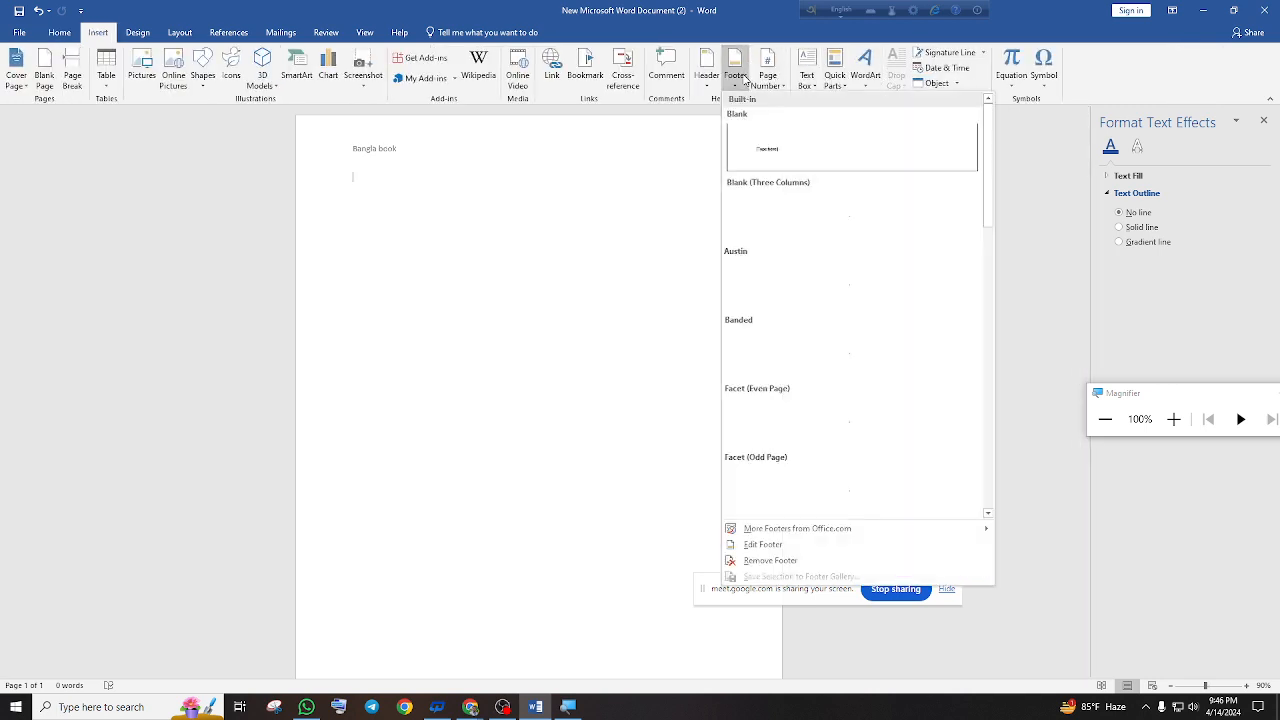
{"action": "left_click", "coordinate": [775, 155]}
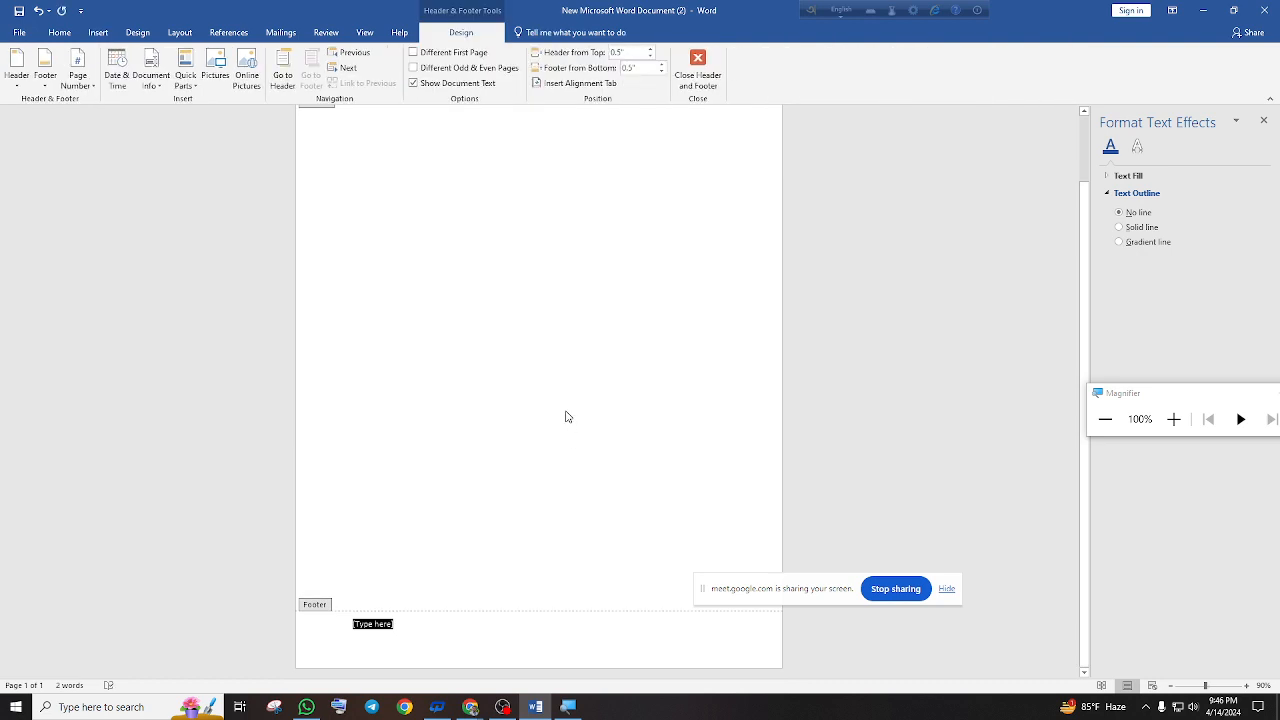
{"action": "type", "text": "1"}
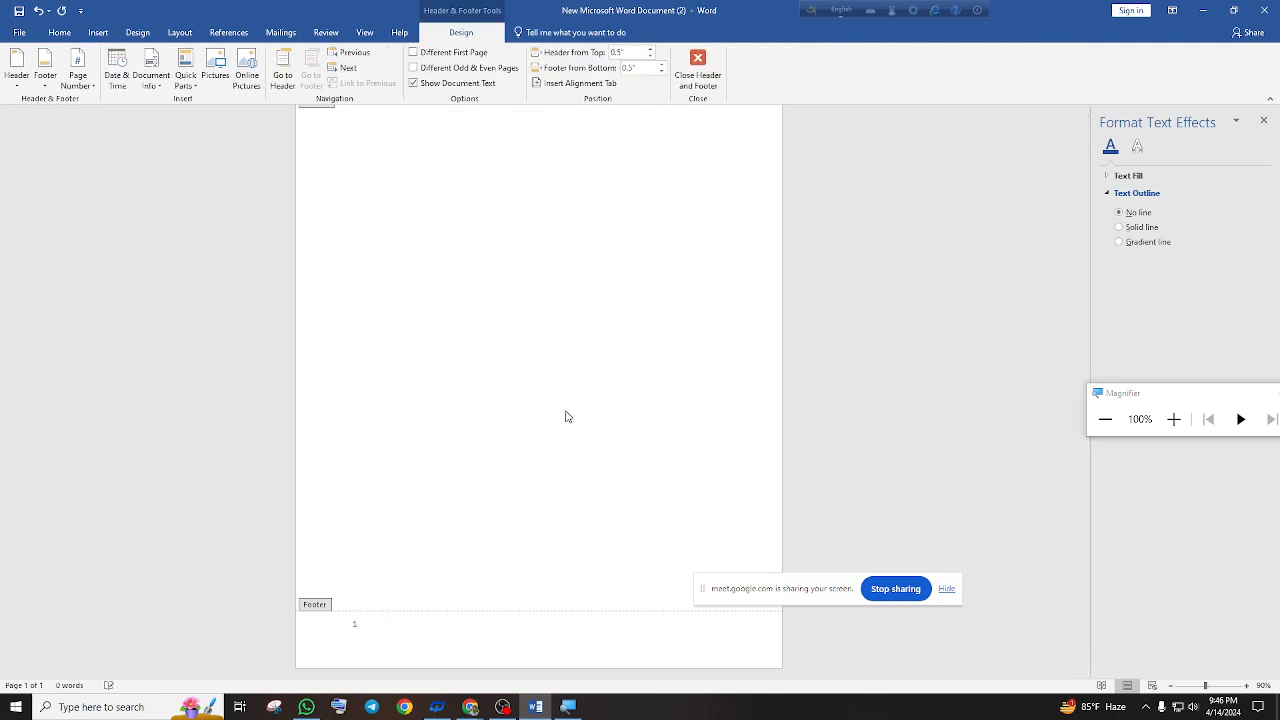
{"action": "type", "text": "st part"}
{"action": "left_click", "coordinate": [1174, 419]}
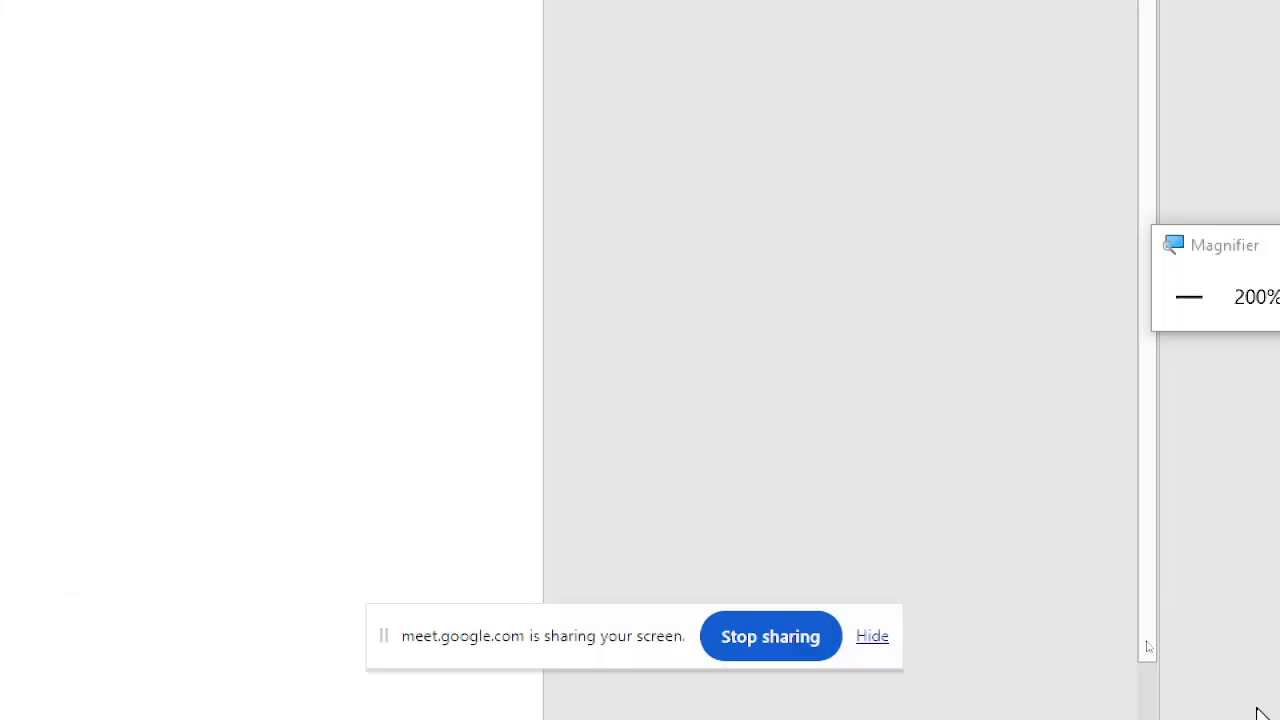
{"action": "left_click", "coordinate": [1160, 232]}
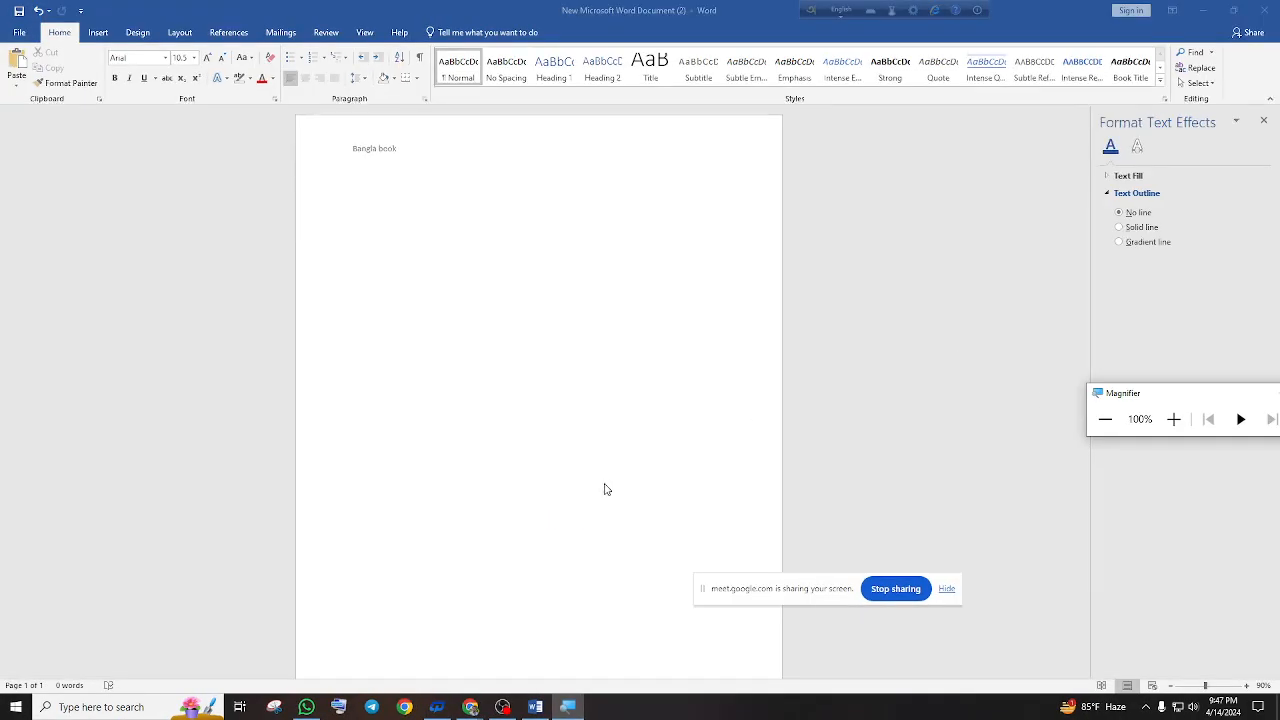
Add empty paragraphs until the document runs onto a second page, and check the header and footer on both pages
{"action": "scroll", "coordinate": [603, 486], "scroll_direction": "down", "scroll_amount": 5}
{"action": "scroll", "coordinate": [555, 478], "scroll_direction": "up", "scroll_amount": 1}
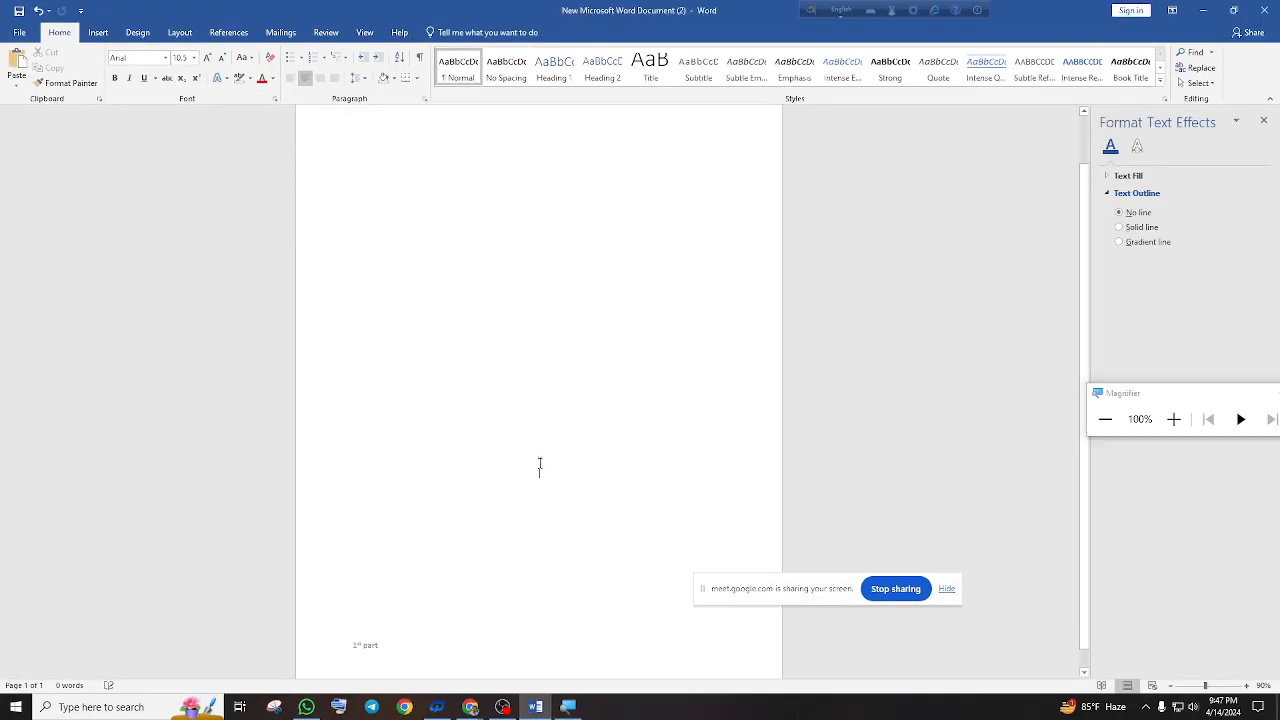
{"action": "scroll", "coordinate": [520, 390], "scroll_direction": "up", "scroll_amount": 4}
{"action": "key", "text": "ctrl+z"}
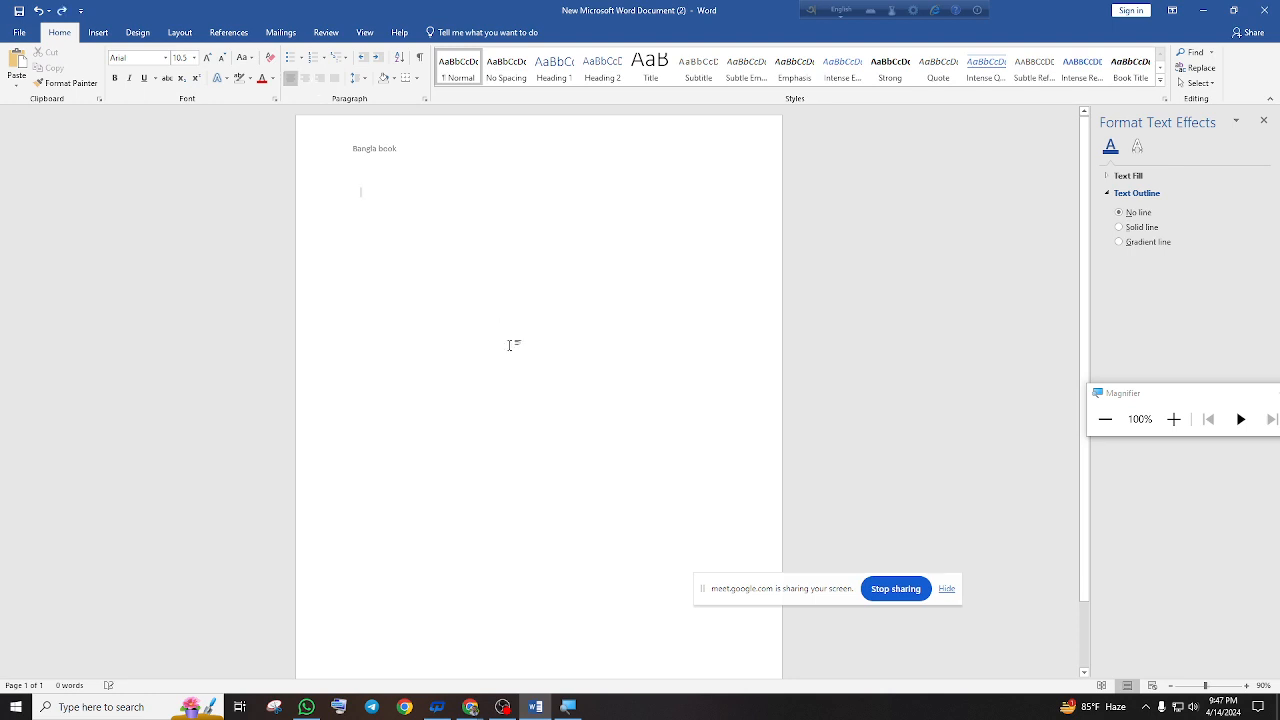
{"action": "key", "text": "Return"}
{"action": "key", "text": "Return"}
{"action": "key", "text": "Return"}
{"action": "key", "text": "Return"}
{"action": "key", "text": "Return"}
{"action": "key", "text": "Return"}
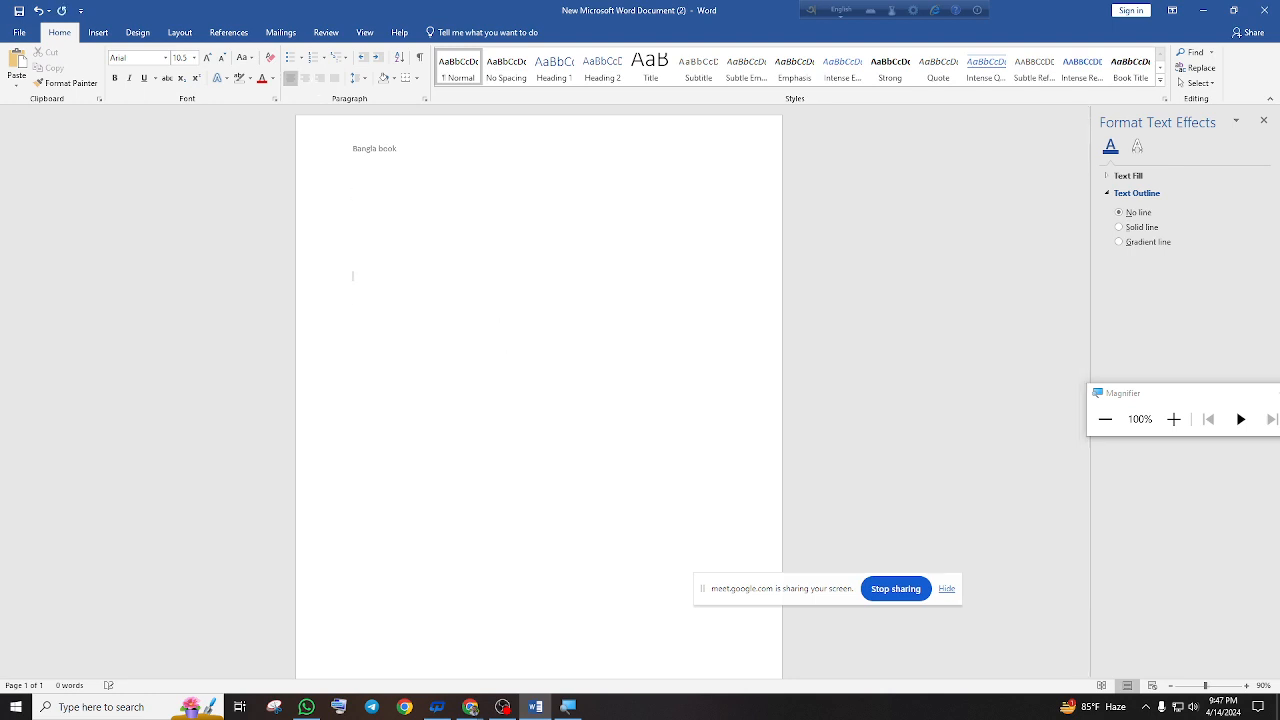
{"action": "key", "text": "Return"}
{"action": "key", "text": "Return"}
{"action": "key", "text": "Return"}
{"action": "key", "text": "Return"}
{"action": "key", "text": "Return"}
{"action": "key", "text": "Return"}
{"action": "key", "text": "Return"}
{"action": "key", "text": "Return"}
{"action": "key", "text": "Return"}
{"action": "key", "text": "Return"}
{"action": "key", "text": "Return"}
{"action": "key", "text": "Return"}
{"action": "key", "text": "Return"}
{"action": "key", "text": "Return"}
{"action": "key", "text": "Return"}
{"action": "key", "text": "Return"}
{"action": "key", "text": "Return"}
{"action": "key", "text": "Return"}
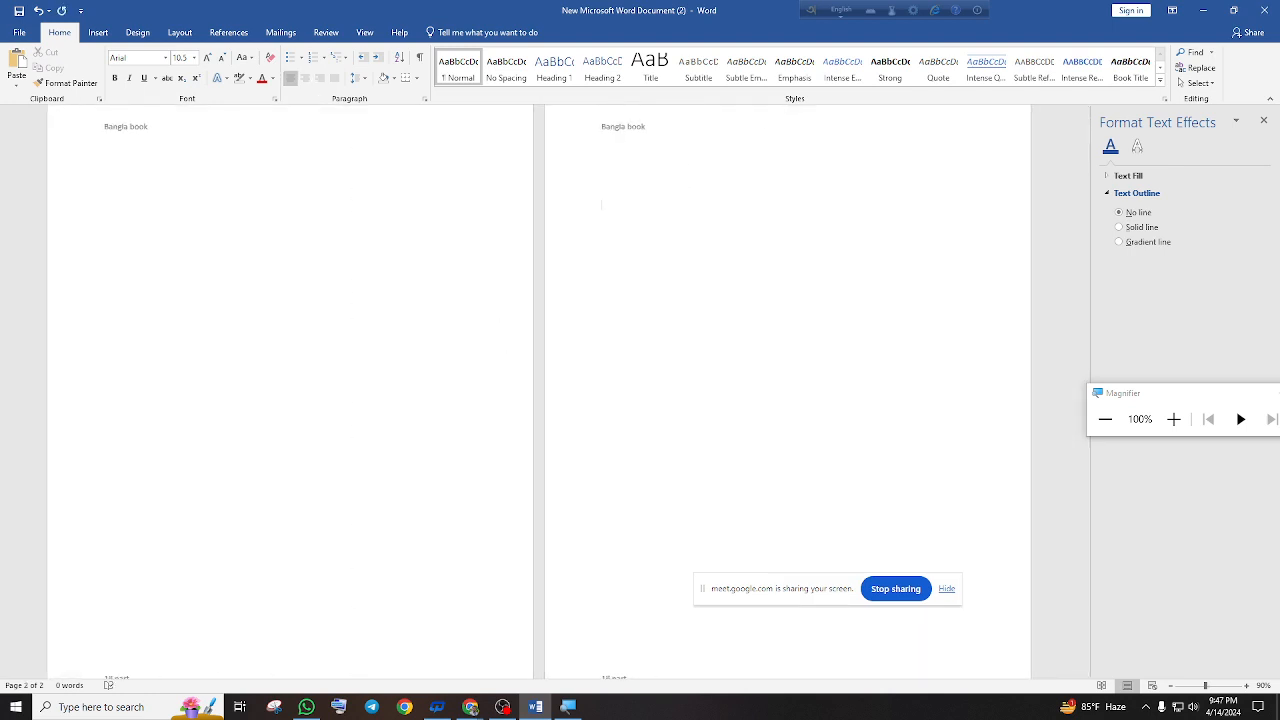
{"action": "scroll", "coordinate": [660, 429], "scroll_direction": "down", "scroll_amount": 5, "text": "ctrl"}
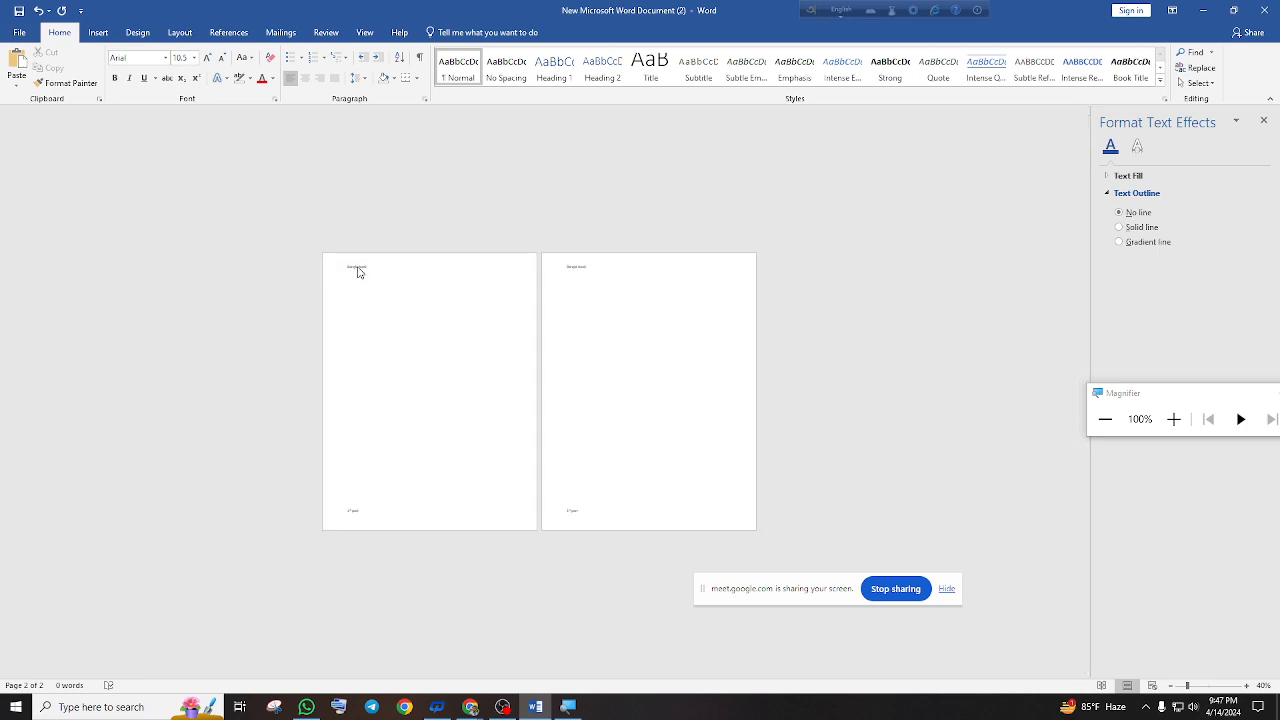
{"action": "left_click", "coordinate": [1173, 419]}
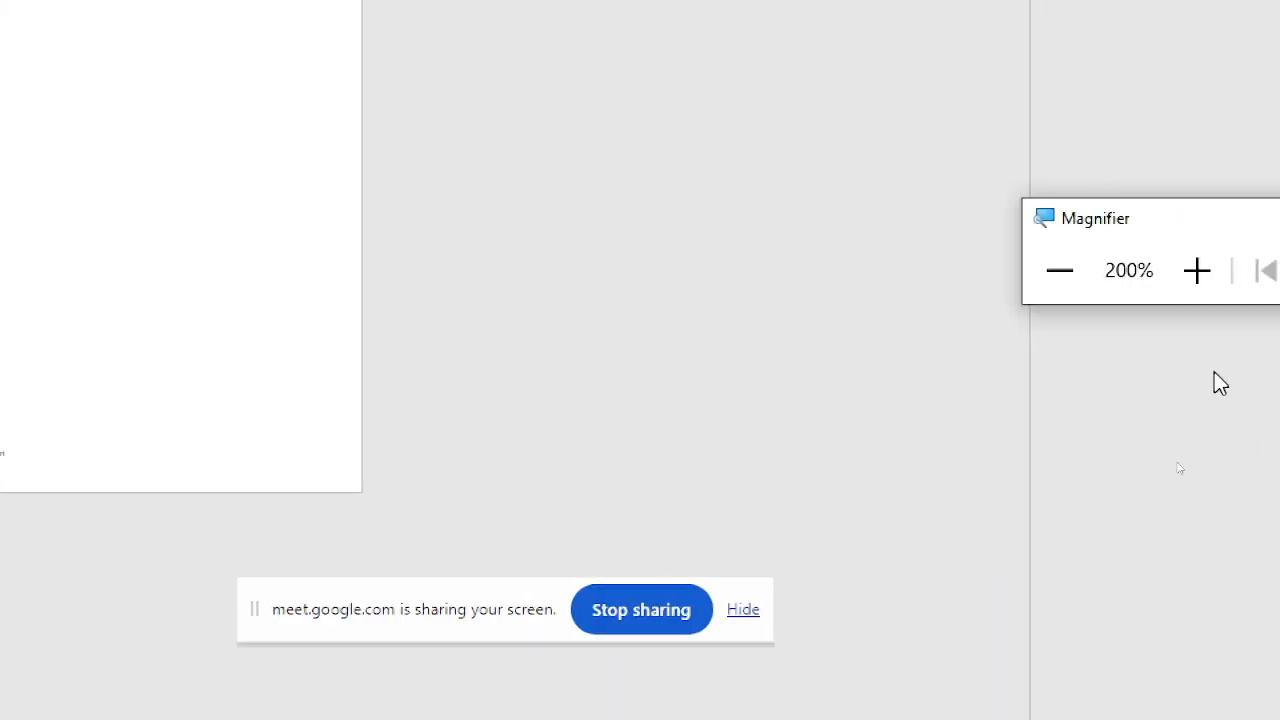
Insert a Plain Number 3 page number at the bottom of the page and return to the document body
{"action": "left_click", "coordinate": [1078, 279]}
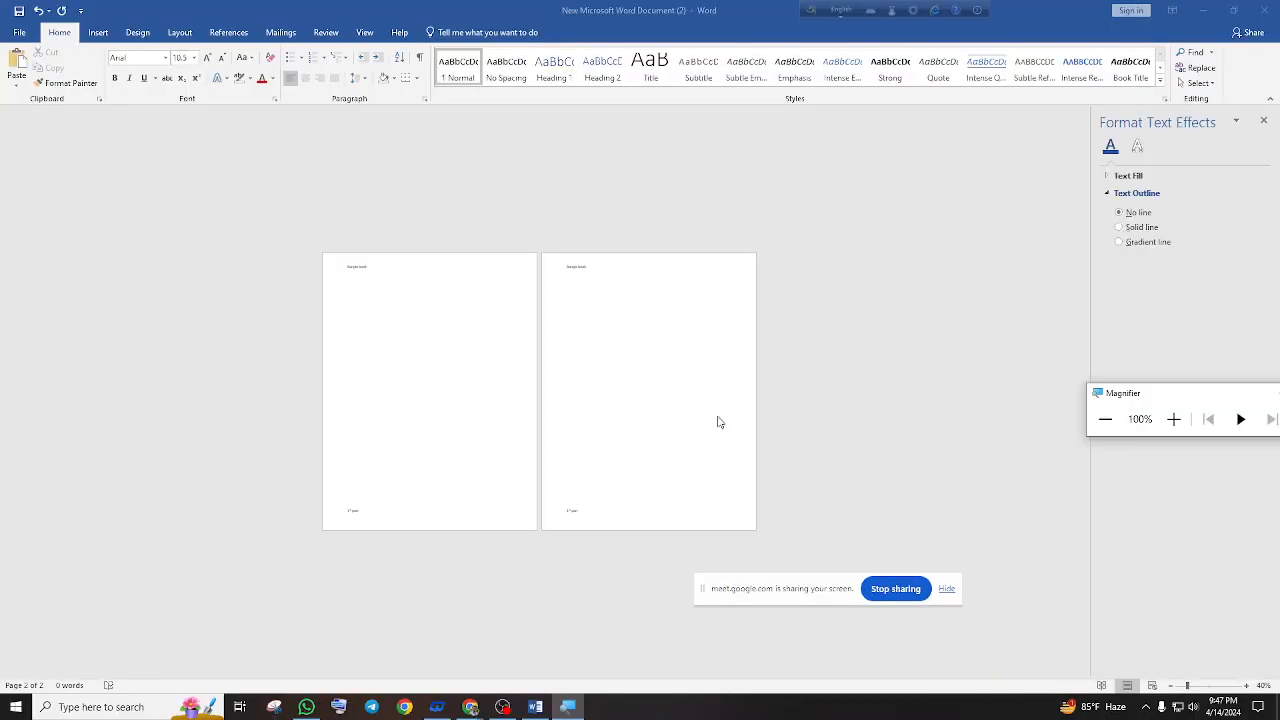
{"action": "left_click", "coordinate": [97, 34]}
{"action": "left_click", "coordinate": [97, 34]}
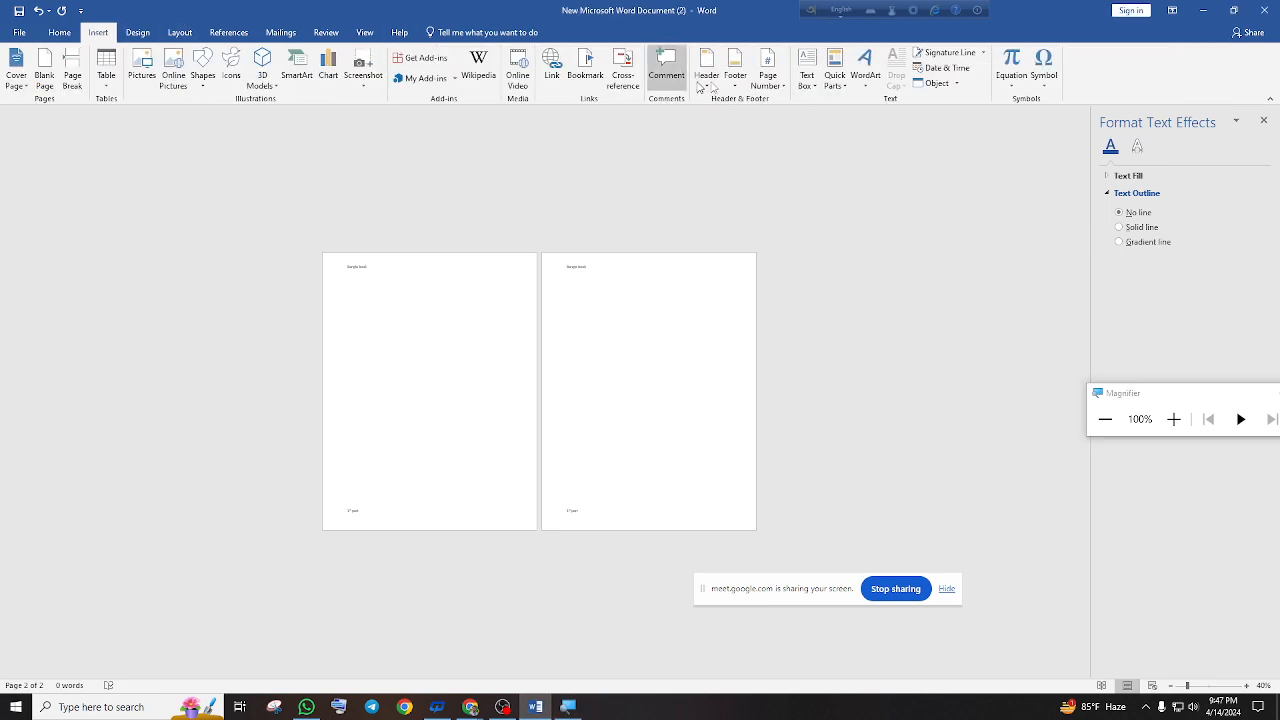
{"action": "left_click", "coordinate": [769, 85]}
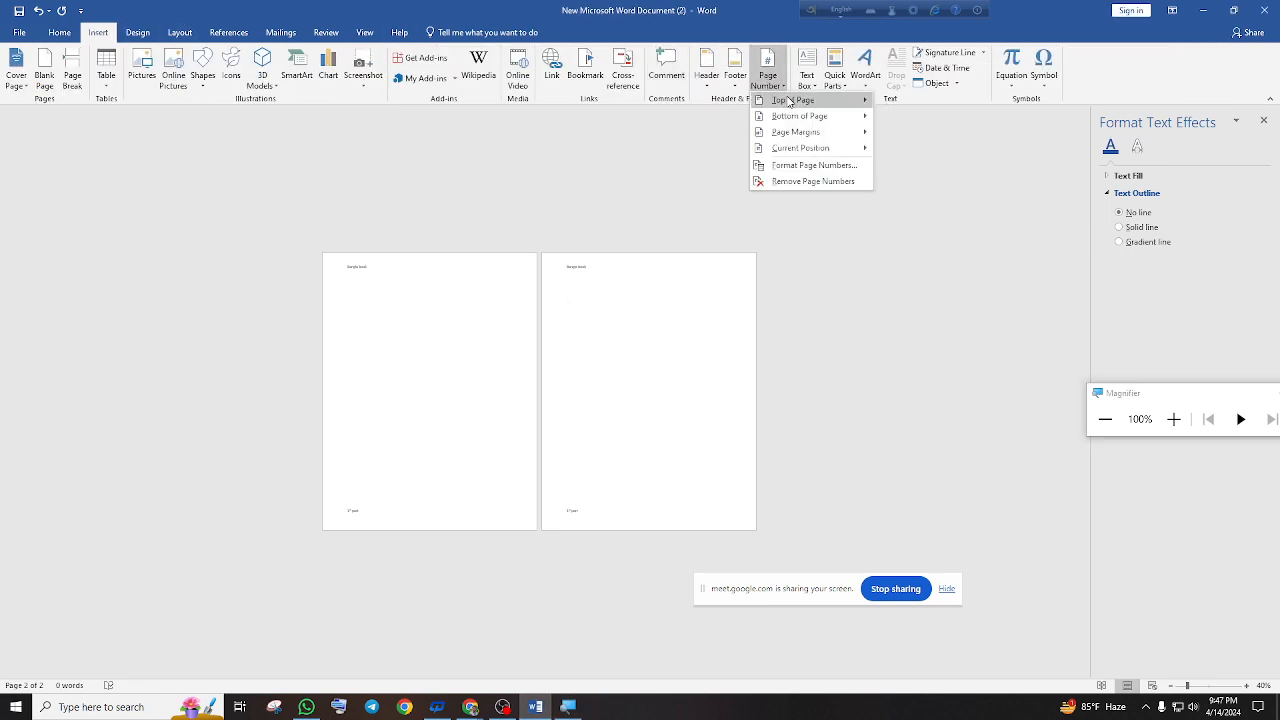
{"action": "mouse_move", "coordinate": [790, 103]}
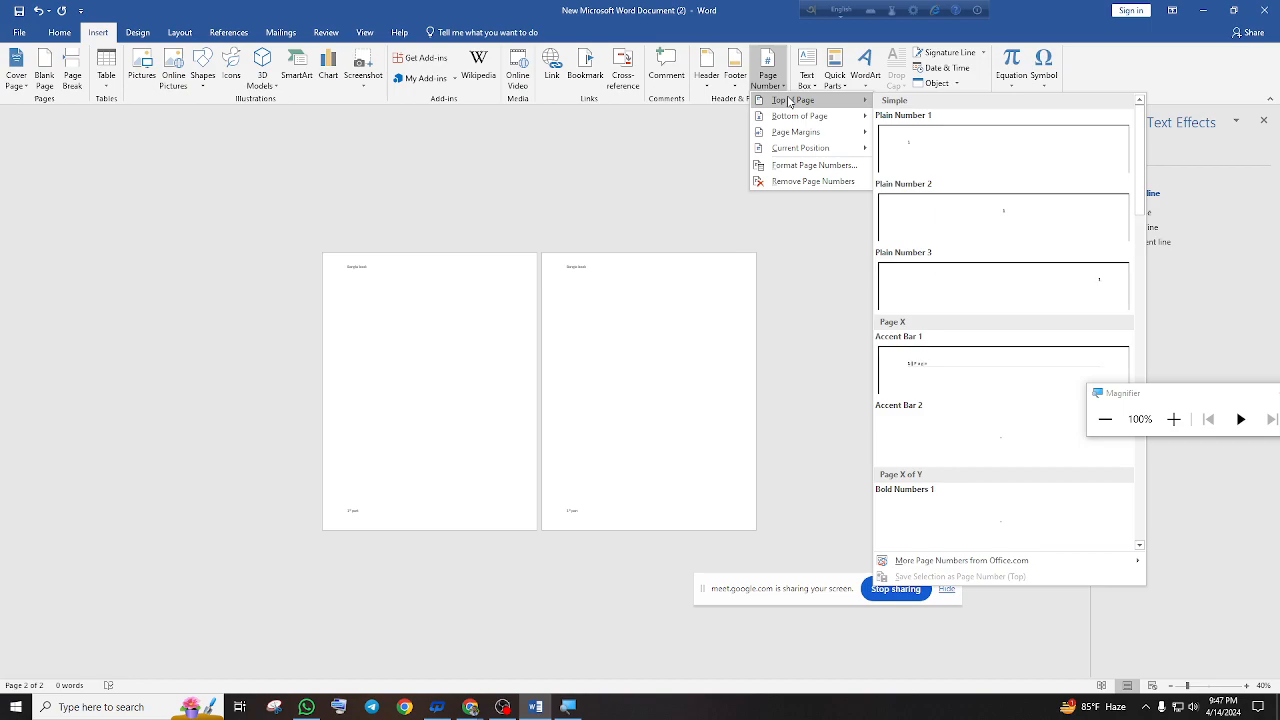
{"action": "left_click", "coordinate": [1174, 419]}
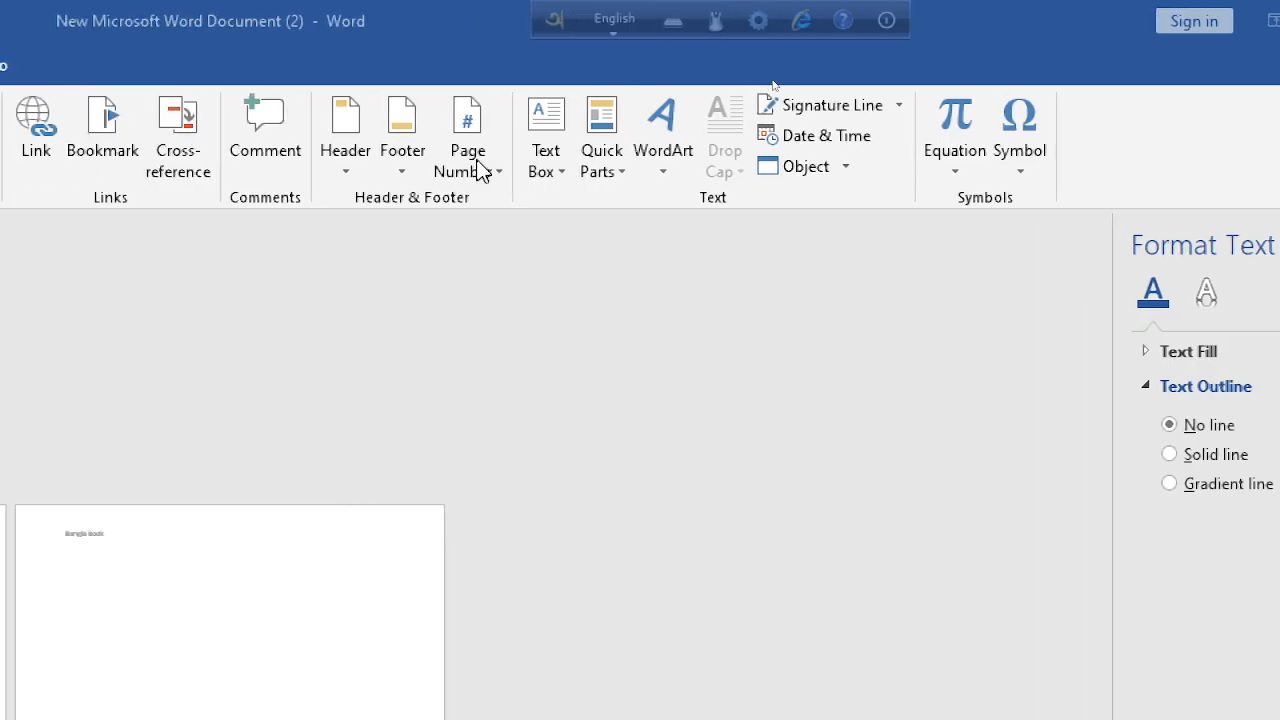
{"action": "left_click", "coordinate": [482, 170]}
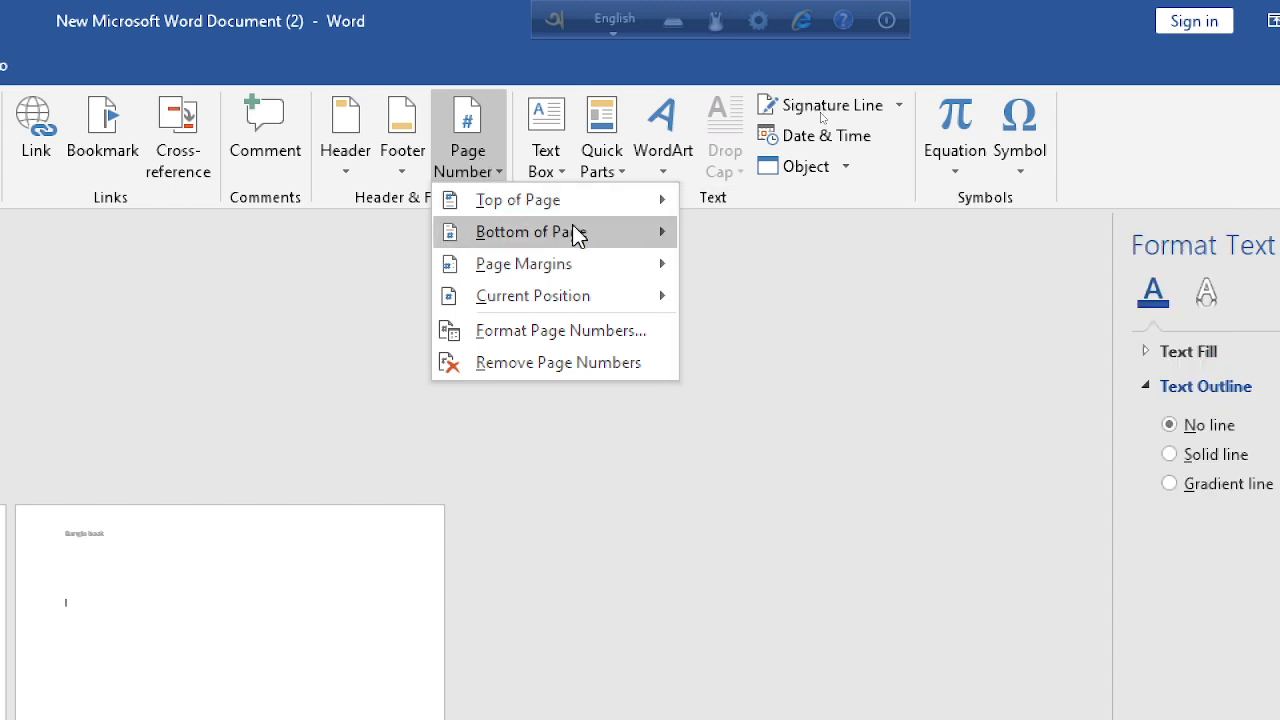
{"action": "mouse_move", "coordinate": [577, 234]}
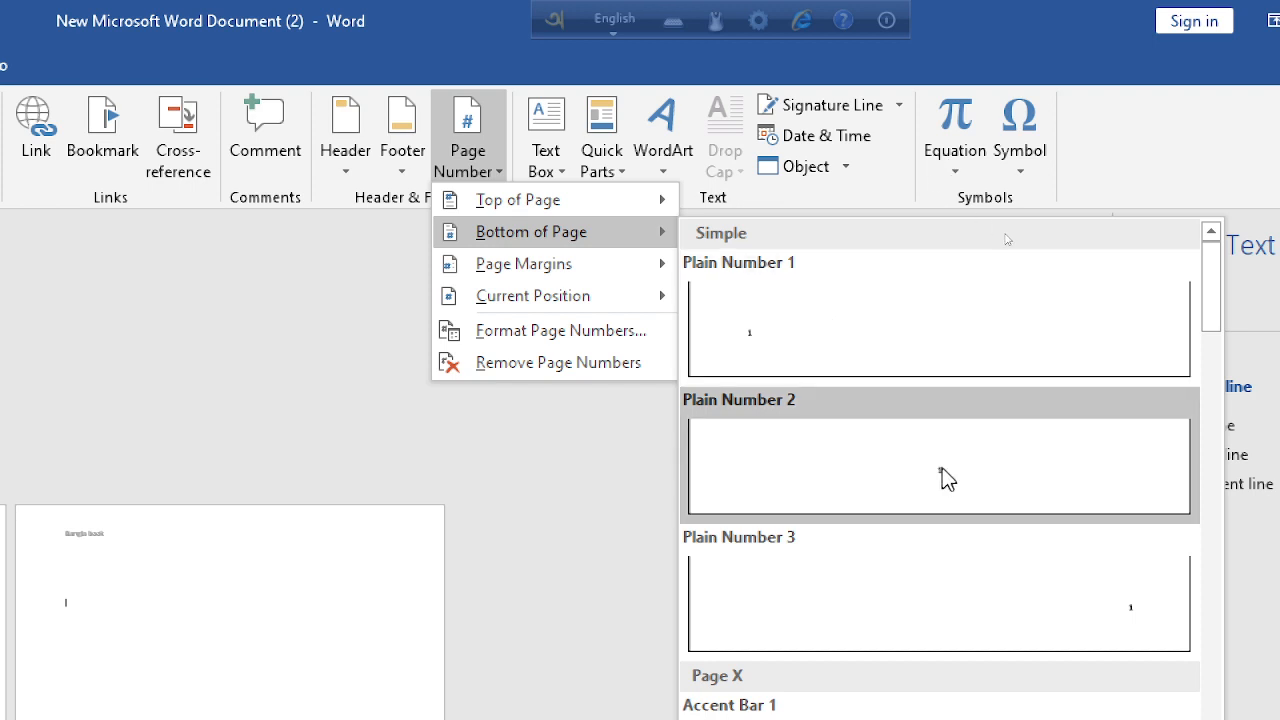
{"action": "scroll", "coordinate": [1074, 598], "scroll_direction": "down", "scroll_amount": 5}
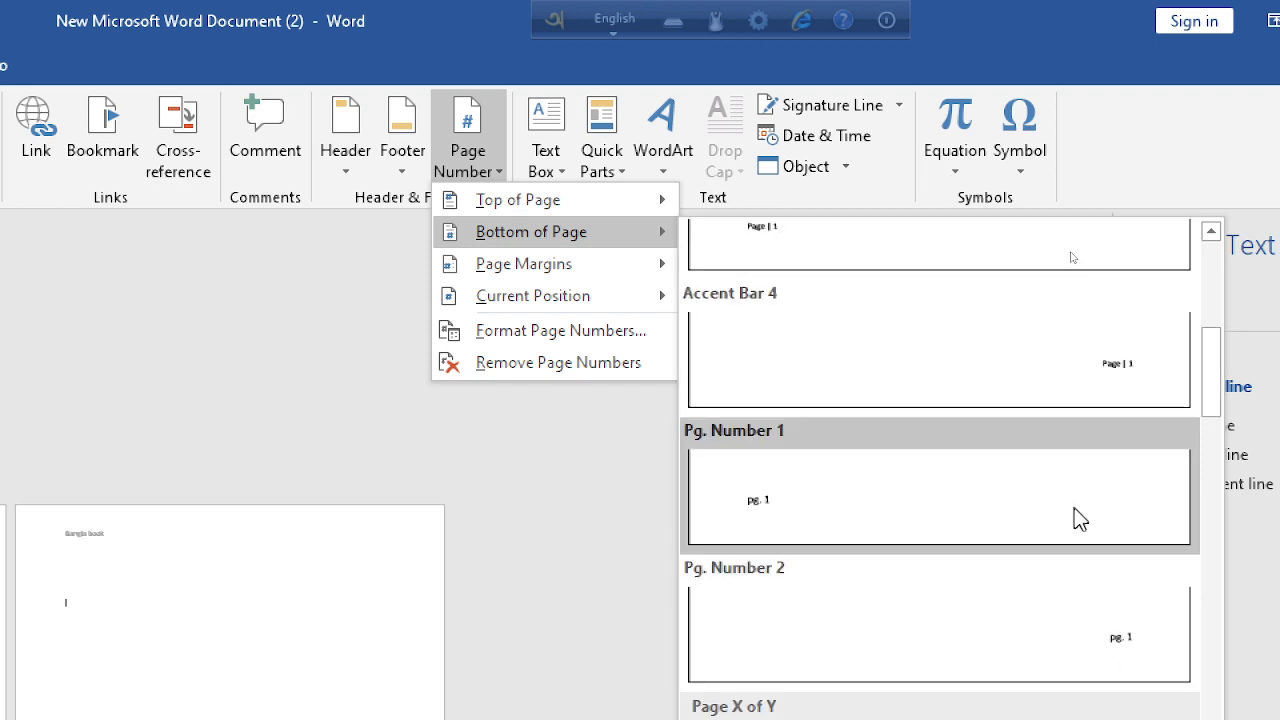
{"action": "scroll", "coordinate": [1060, 500], "scroll_direction": "up", "scroll_amount": 5}
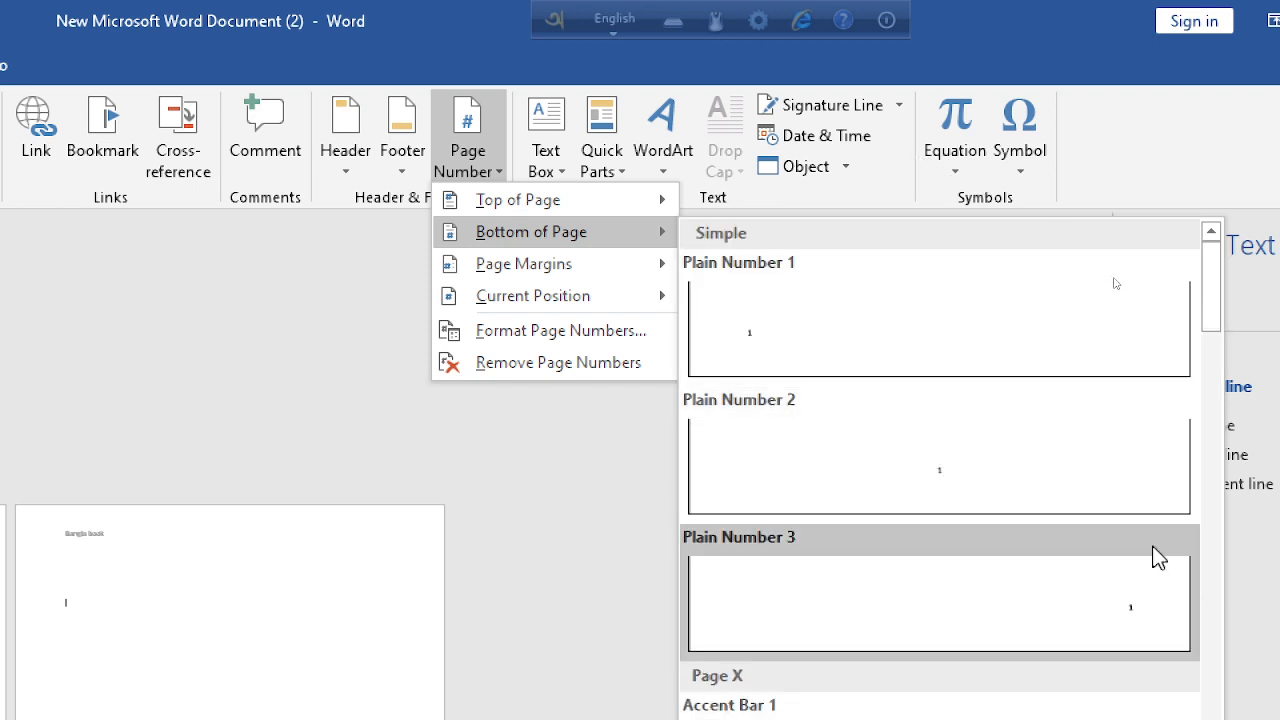
{"action": "left_click", "coordinate": [1140, 600]}
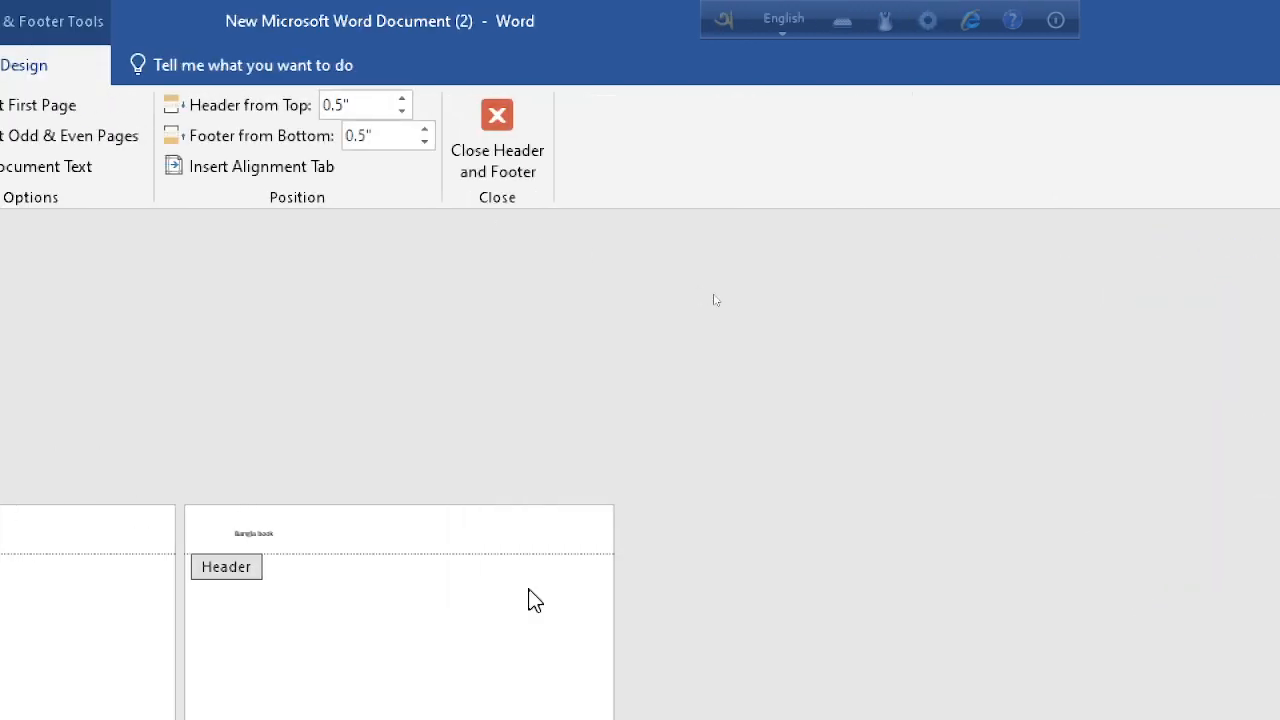
{"action": "double_click", "coordinate": [331, 605]}
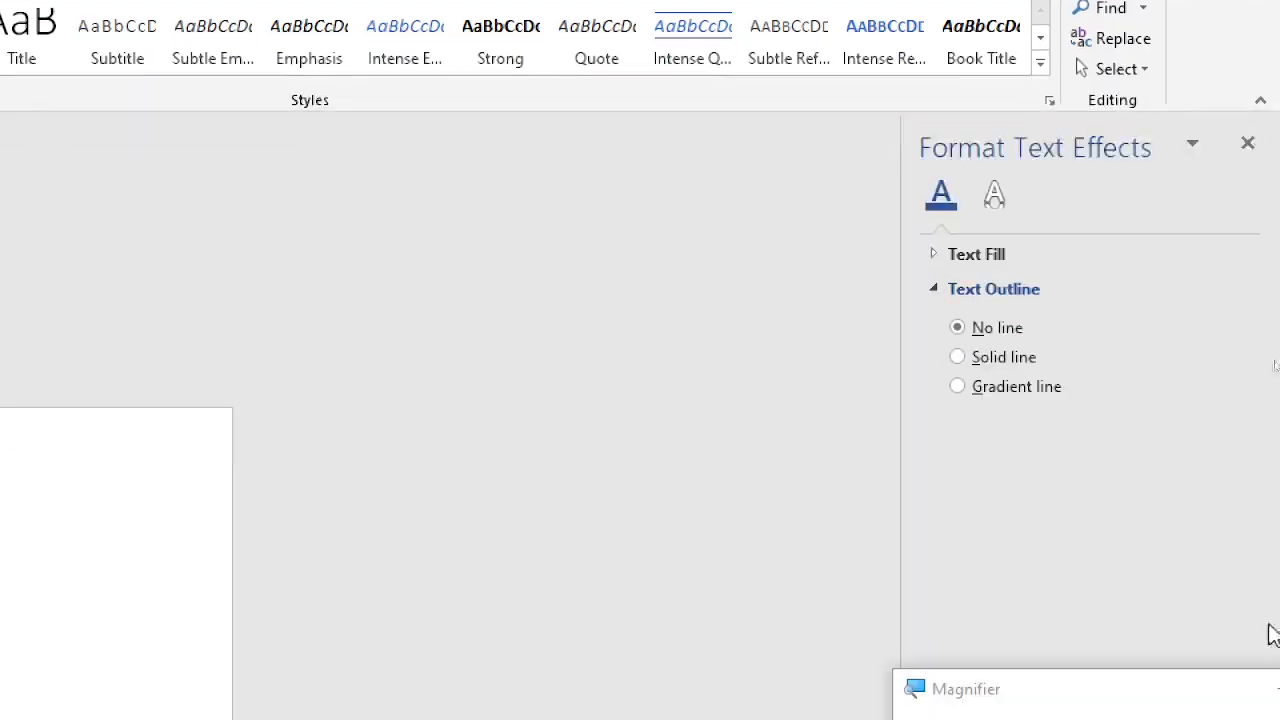
{"action": "left_click", "coordinate": [935, 665]}
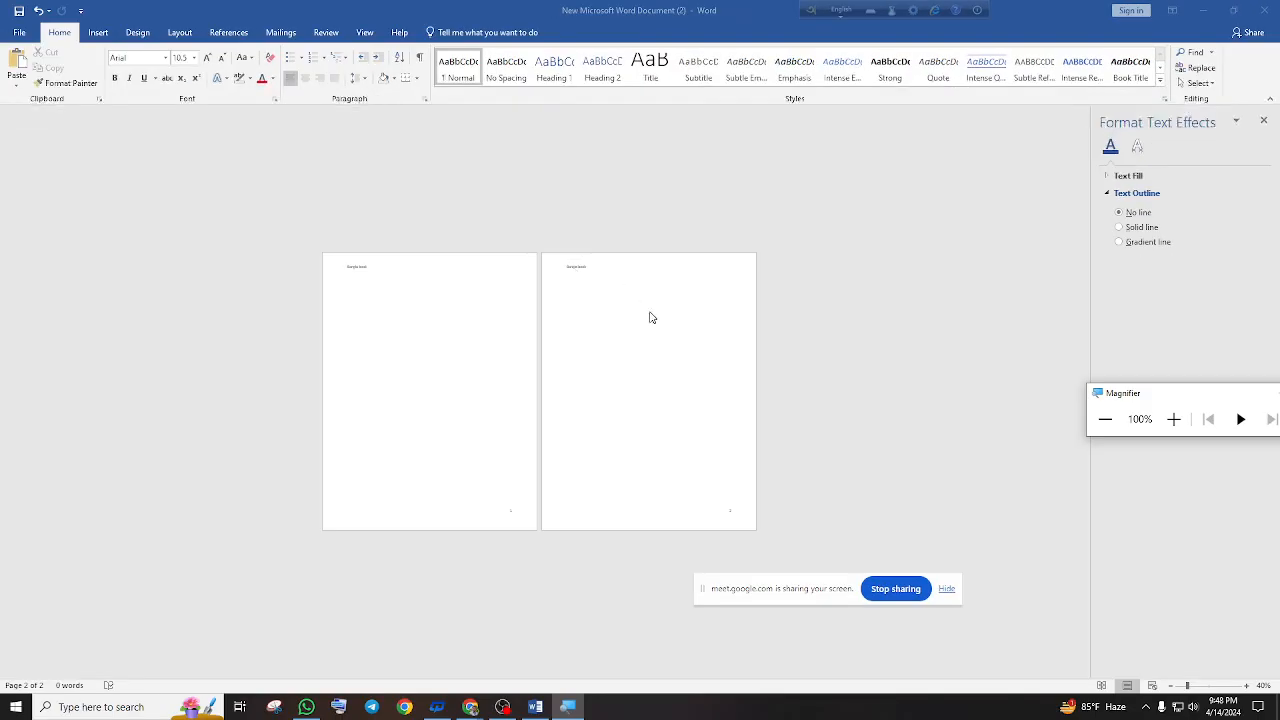
Check the page numbers on both pages and insert a blank page after them
{"action": "left_click", "coordinate": [1172, 420]}
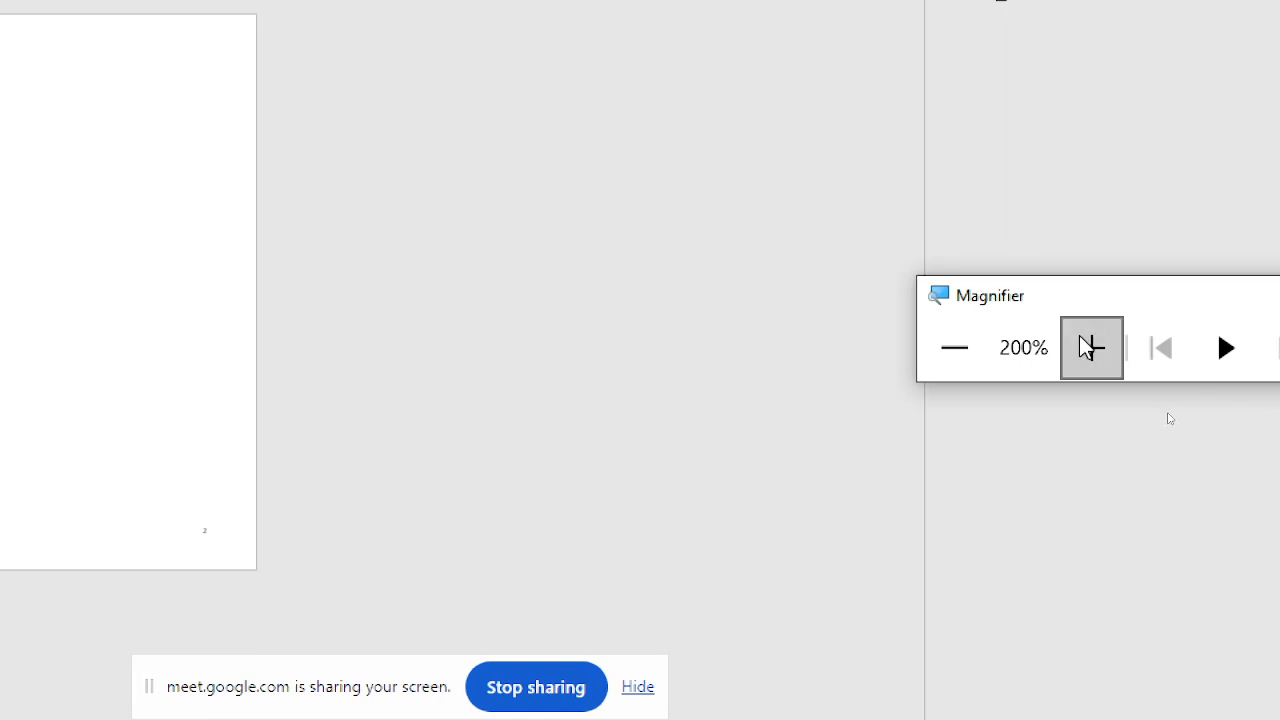
{"action": "left_click", "coordinate": [1087, 345]}
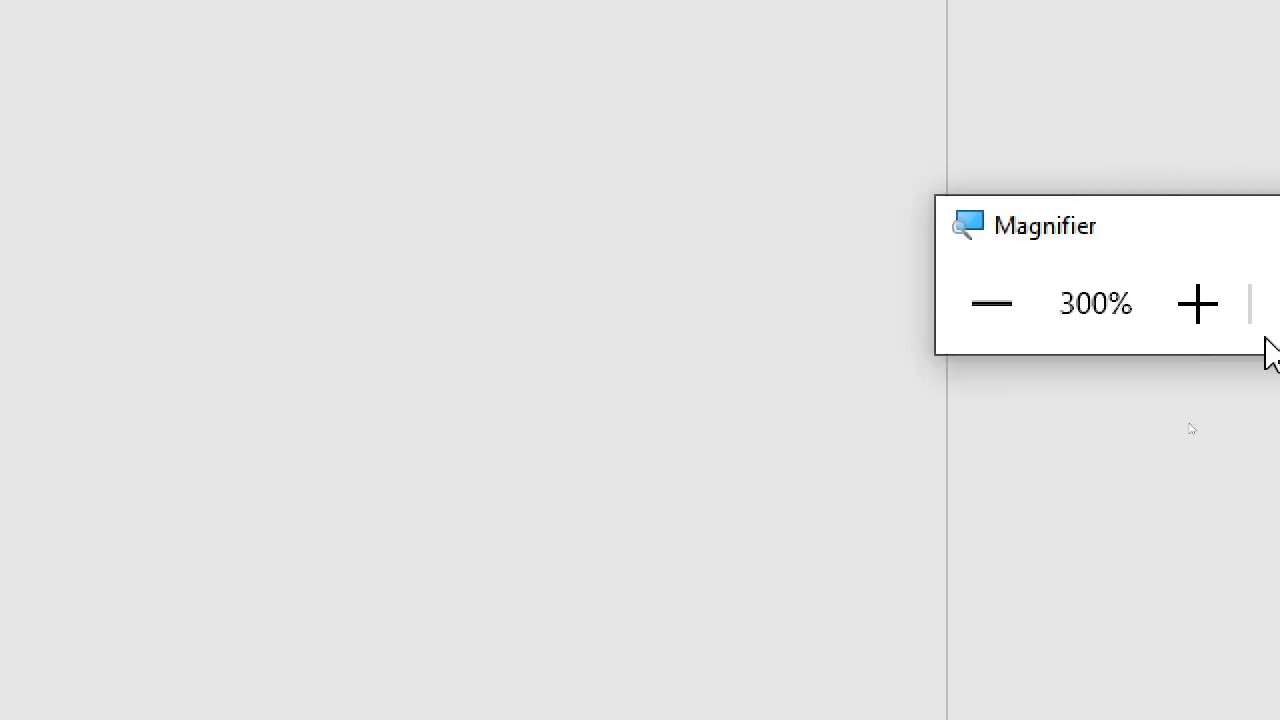
{"action": "left_click", "coordinate": [980, 325]}
{"action": "left_click", "coordinate": [987, 318]}
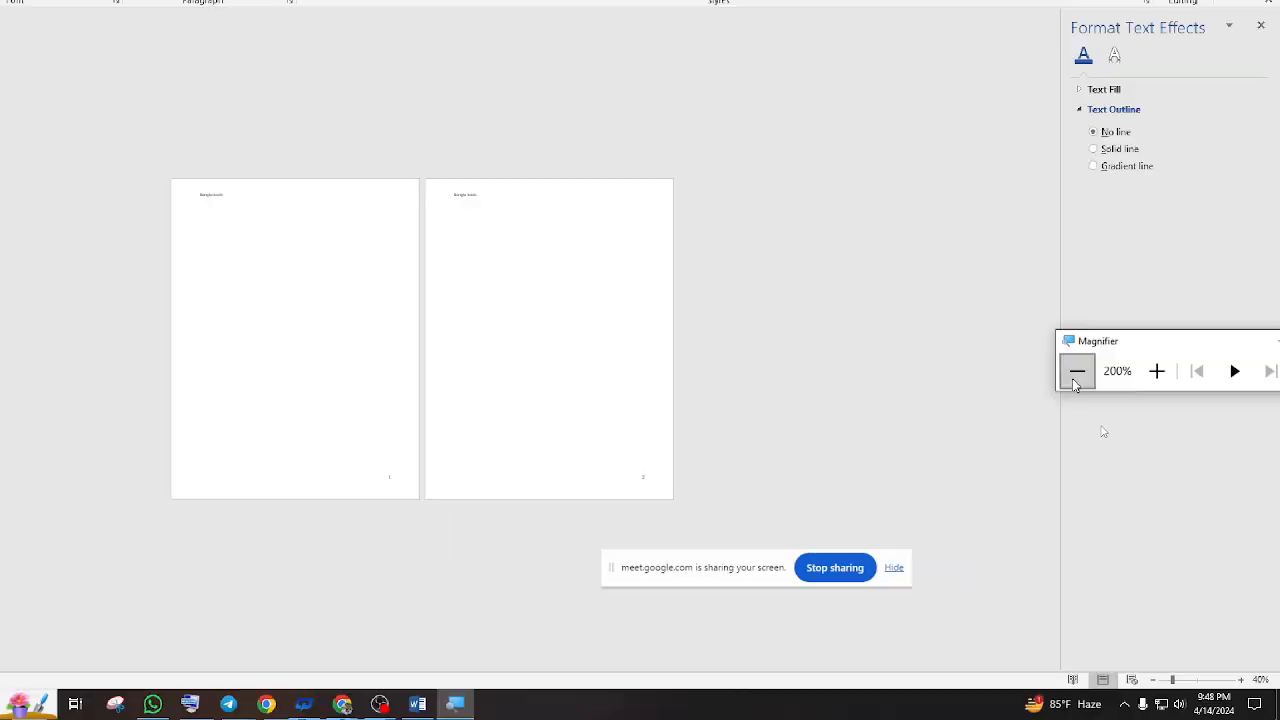
{"action": "left_click", "coordinate": [987, 318]}
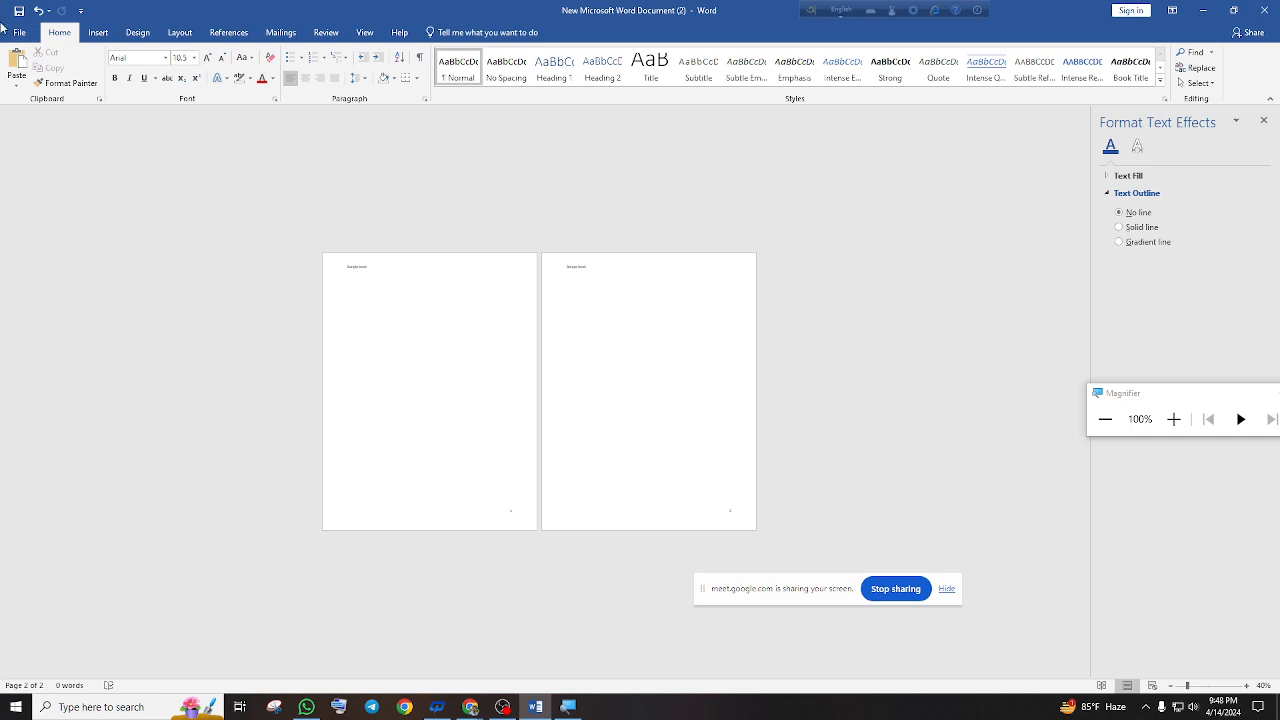
{"action": "left_click", "coordinate": [84, 35]}
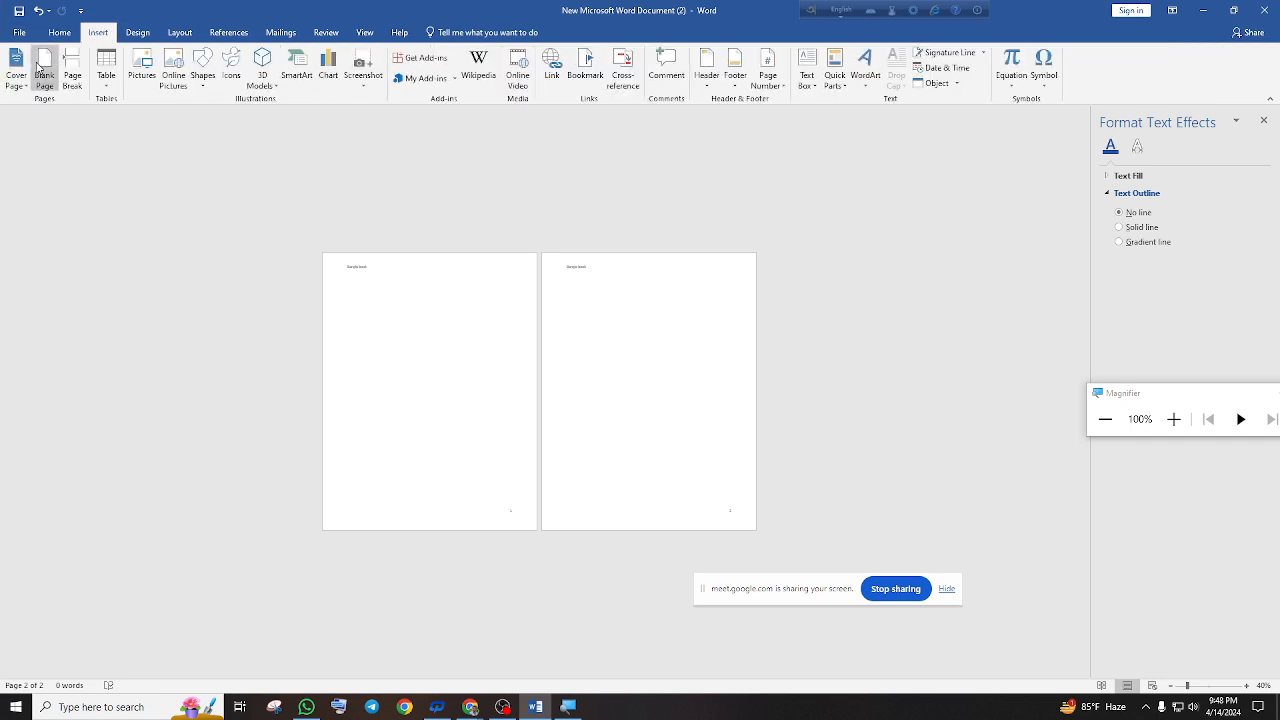
{"action": "left_click", "coordinate": [43, 64]}
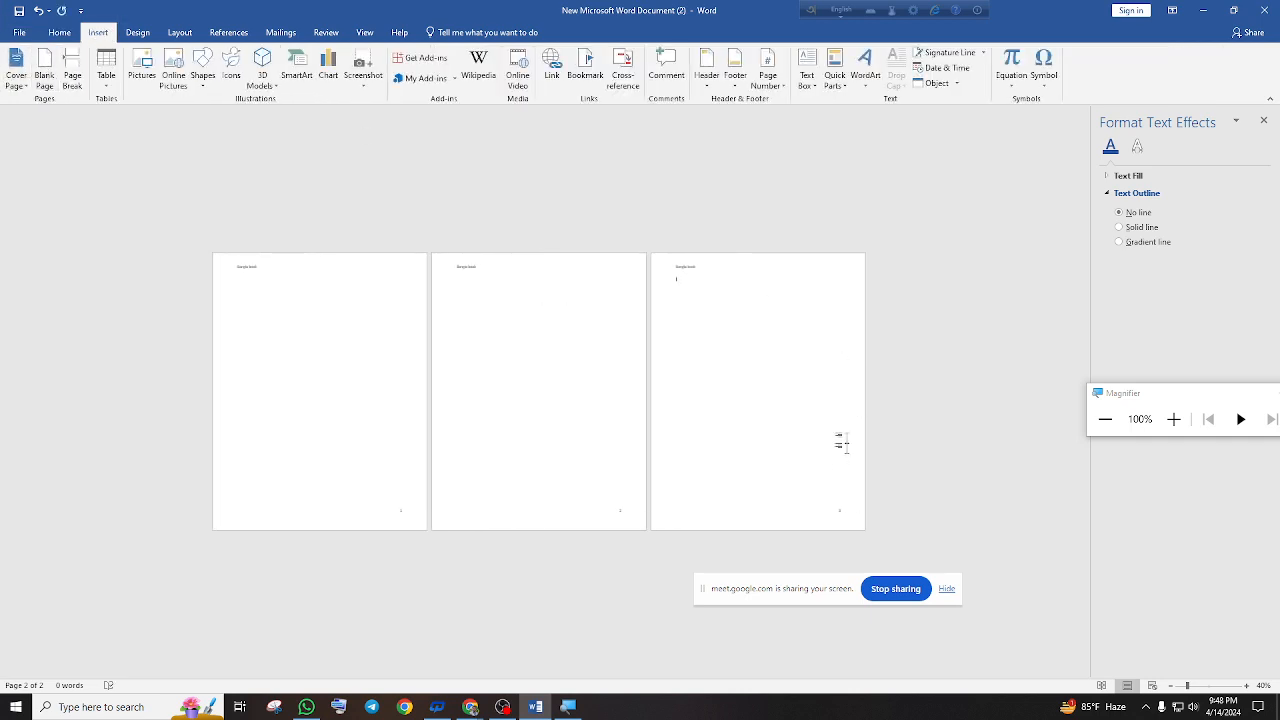
Examine the page number at the bottom of the newly added third page
{"action": "left_click", "coordinate": [1170, 428]}
{"action": "left_click", "coordinate": [1172, 430]}
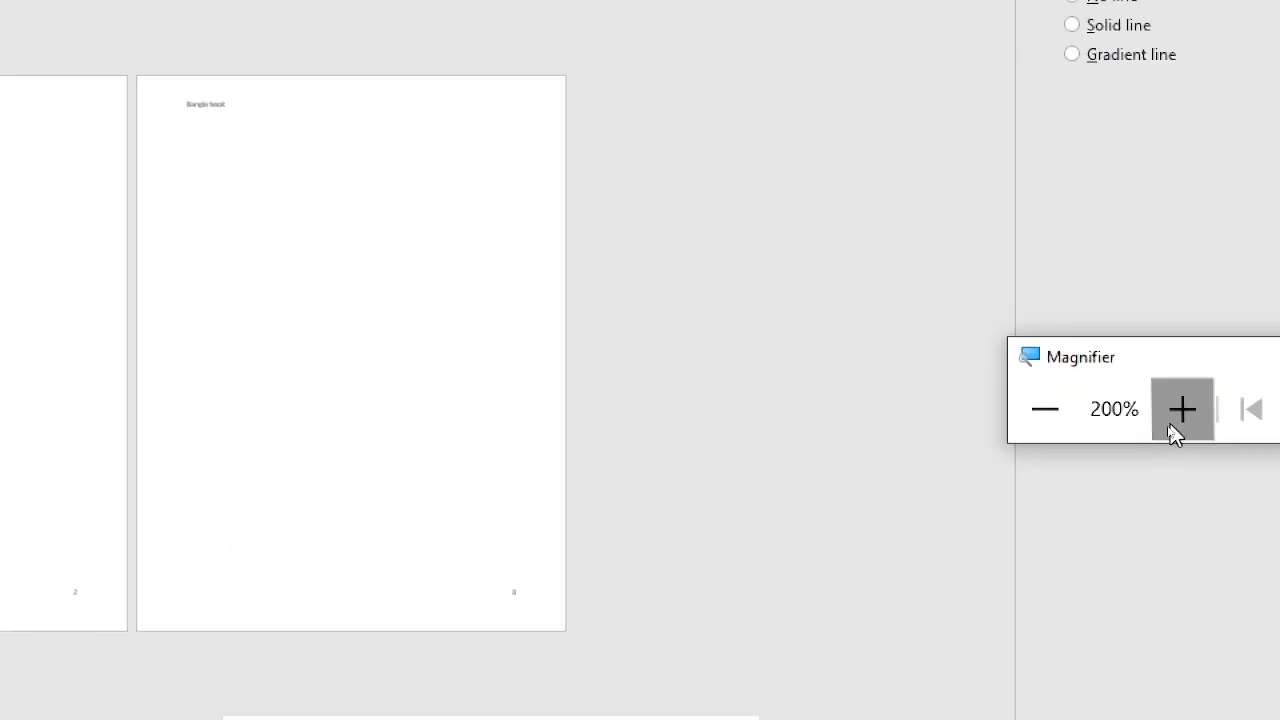
{"action": "left_click", "coordinate": [1172, 430]}
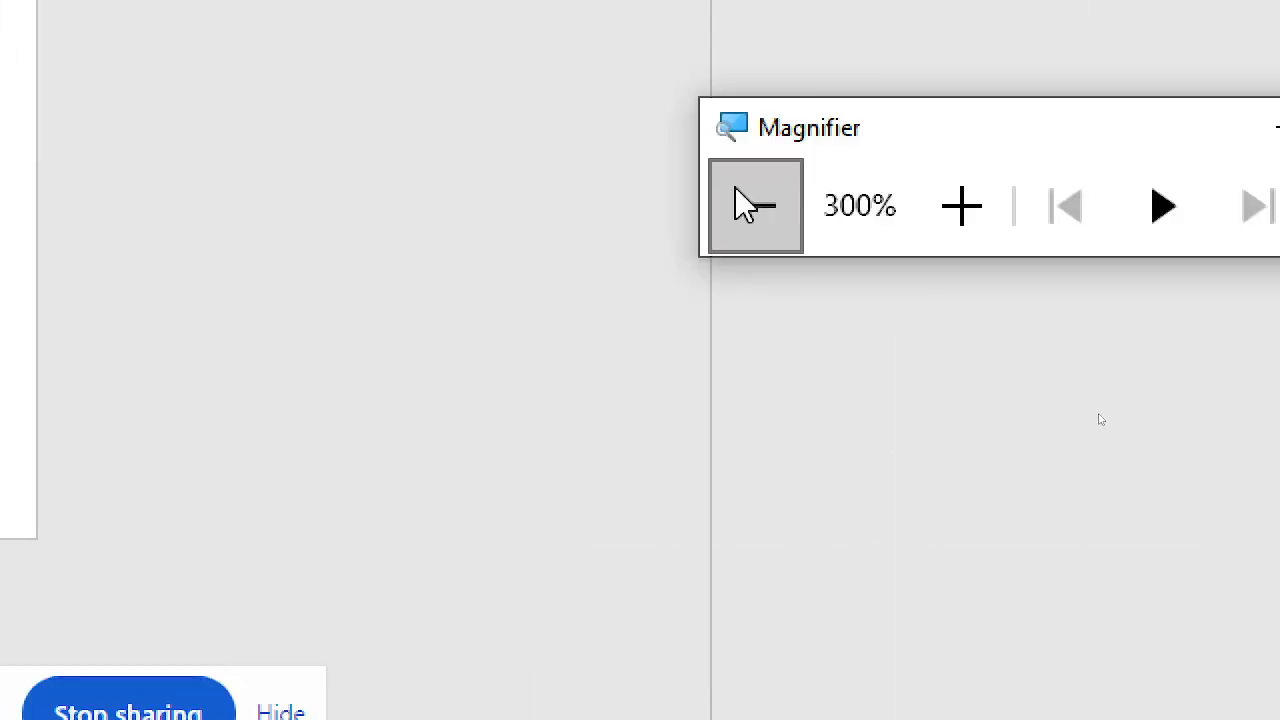
{"action": "left_click", "coordinate": [755, 206]}
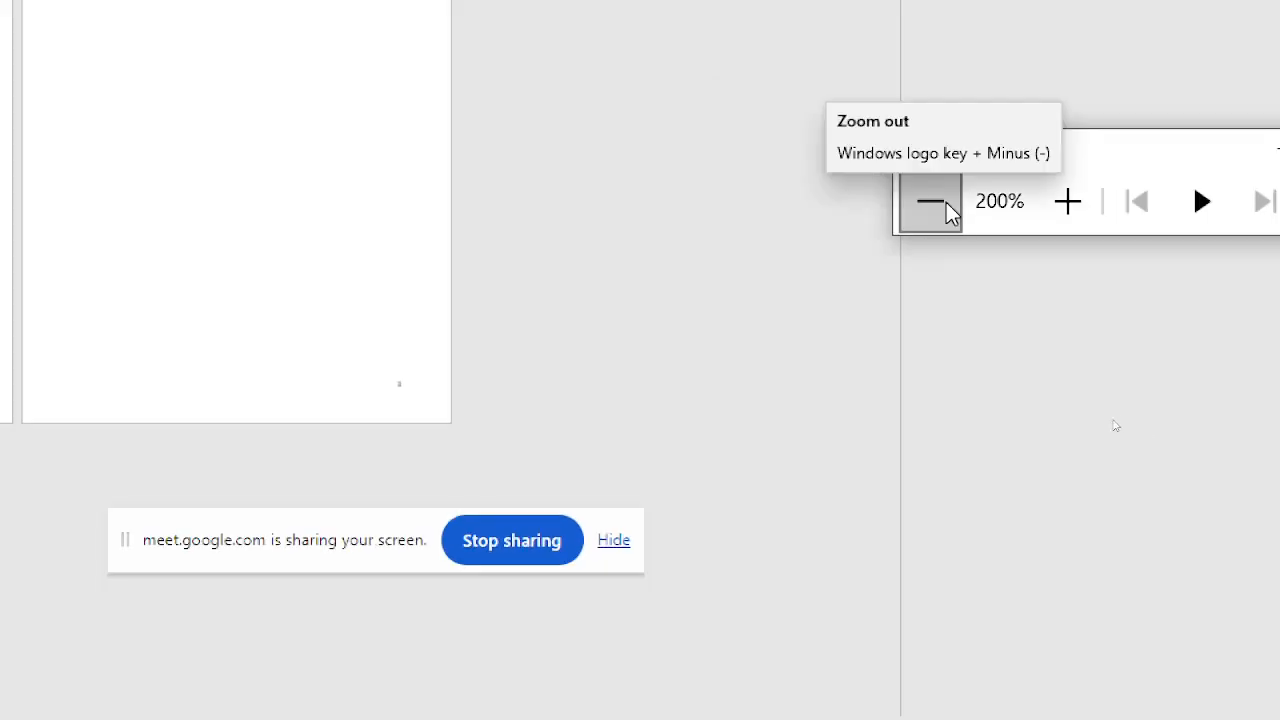
{"action": "left_click", "coordinate": [946, 203]}
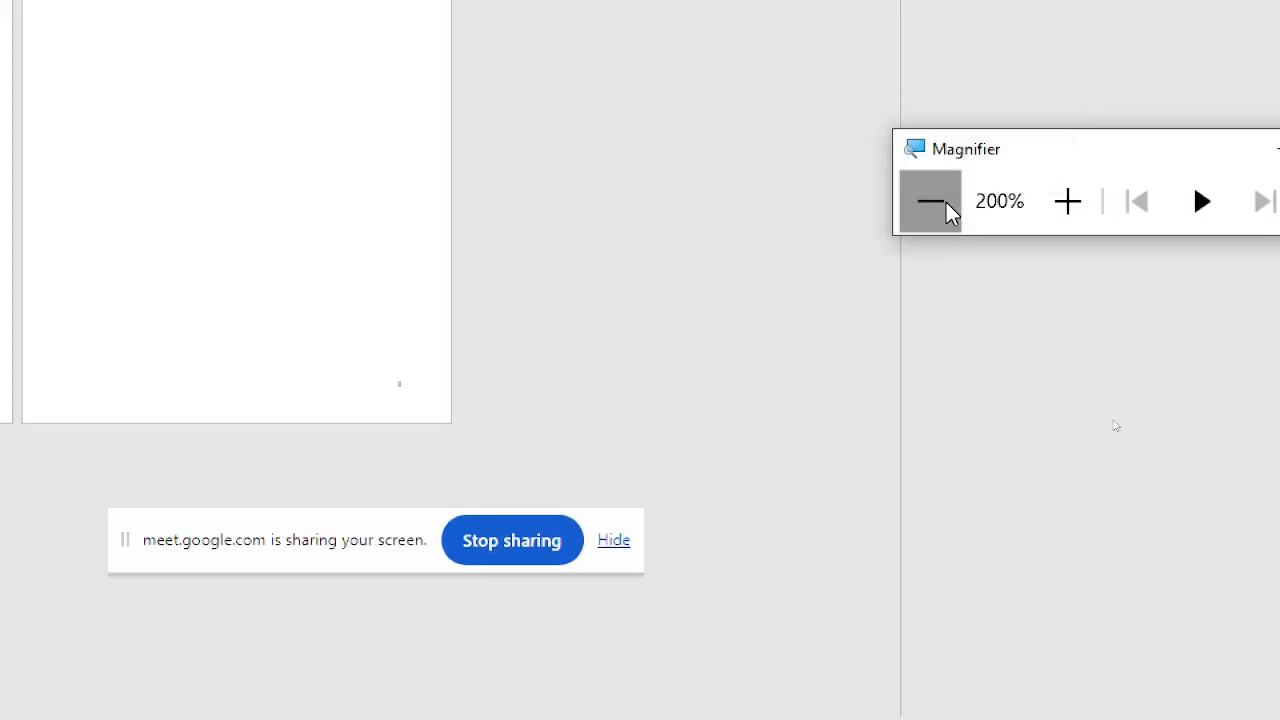
{"action": "left_click", "coordinate": [1066, 205]}
{"action": "left_click", "coordinate": [1066, 205]}
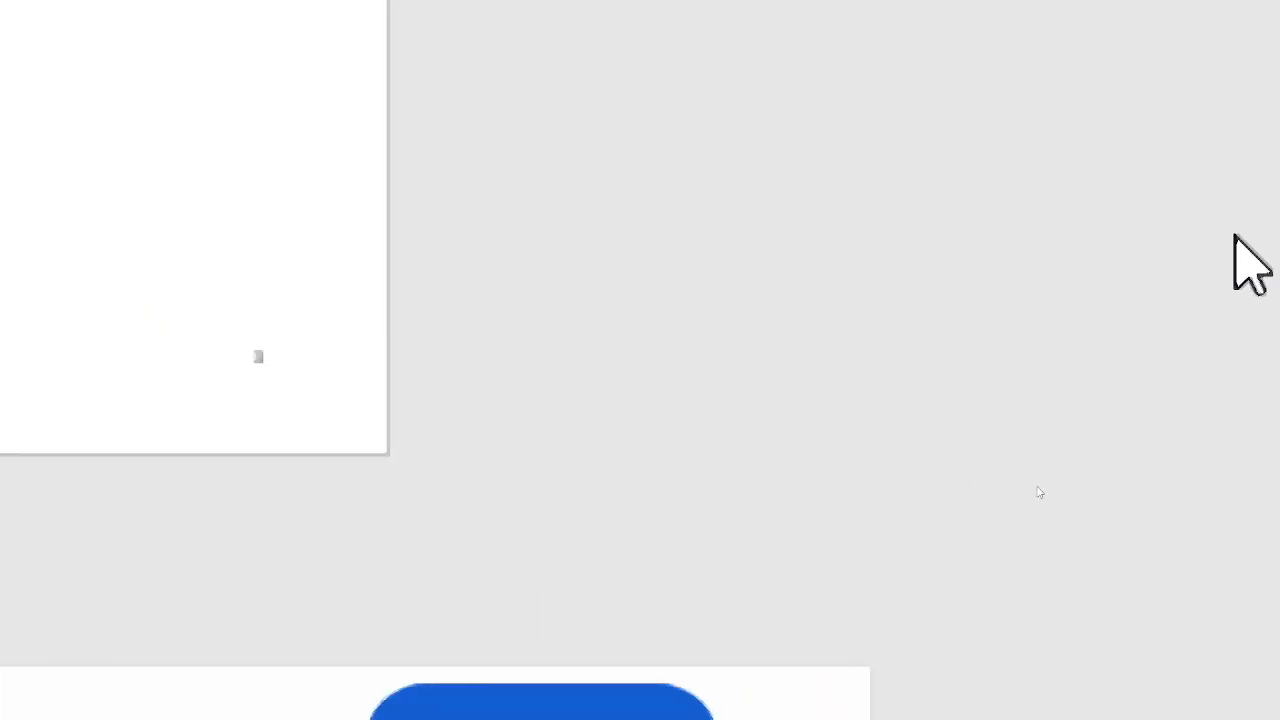
{"action": "left_click", "coordinate": [963, 89]}
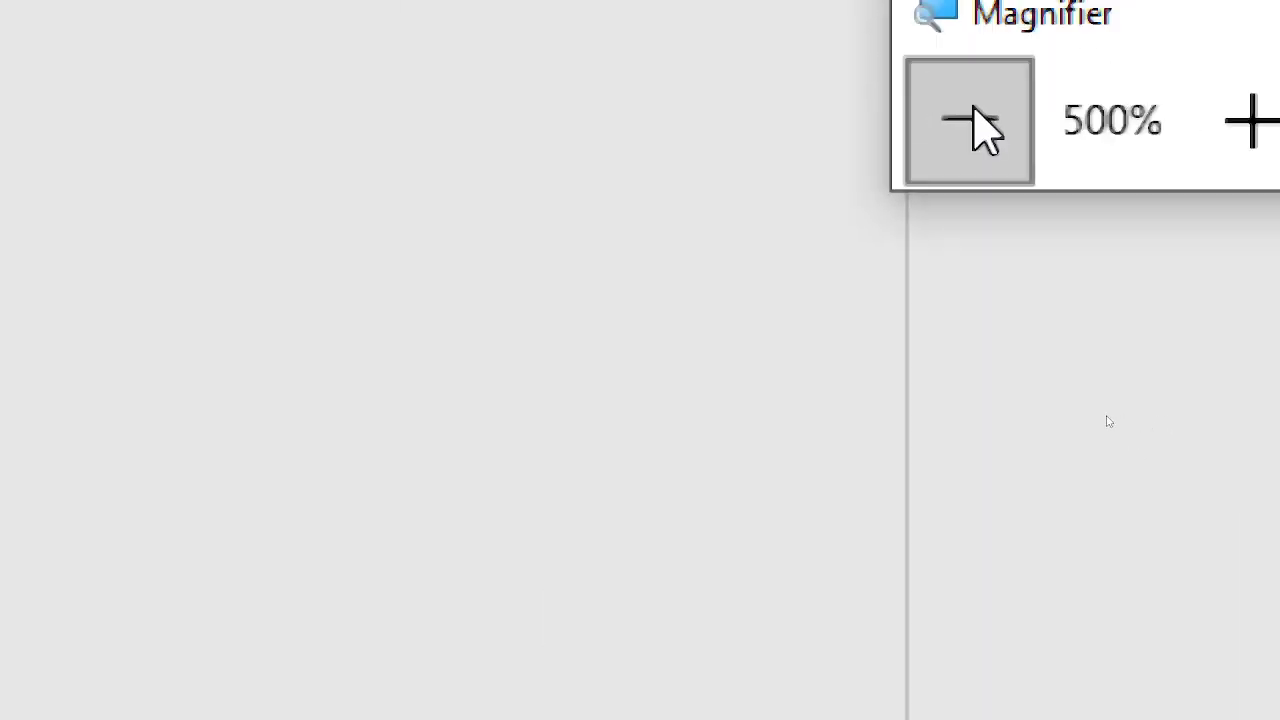
{"action": "left_click", "coordinate": [963, 89]}
{"action": "left_click", "coordinate": [963, 89]}
{"action": "left_click", "coordinate": [971, 163]}
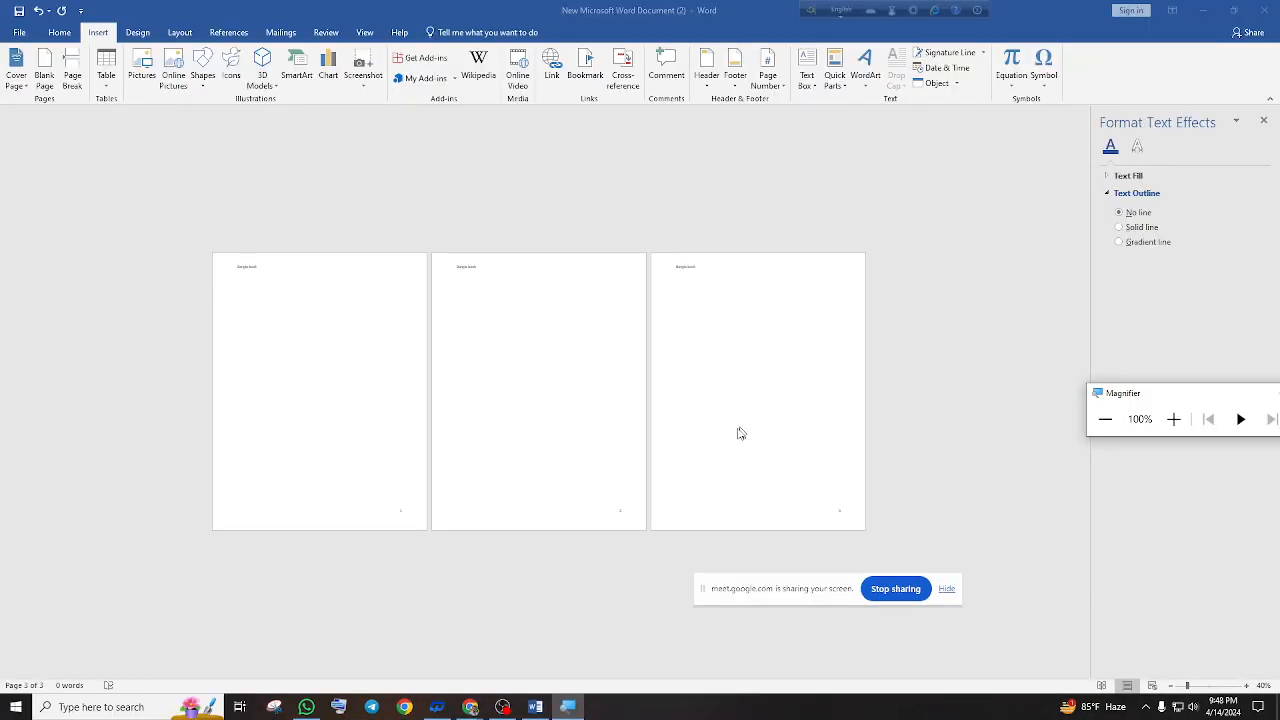
Undo the blank page and page numbers, and remove added empty paragraphs until only one page remains
{"action": "key", "text": "ctrl+z"}
{"action": "key", "text": "ctrl+z"}
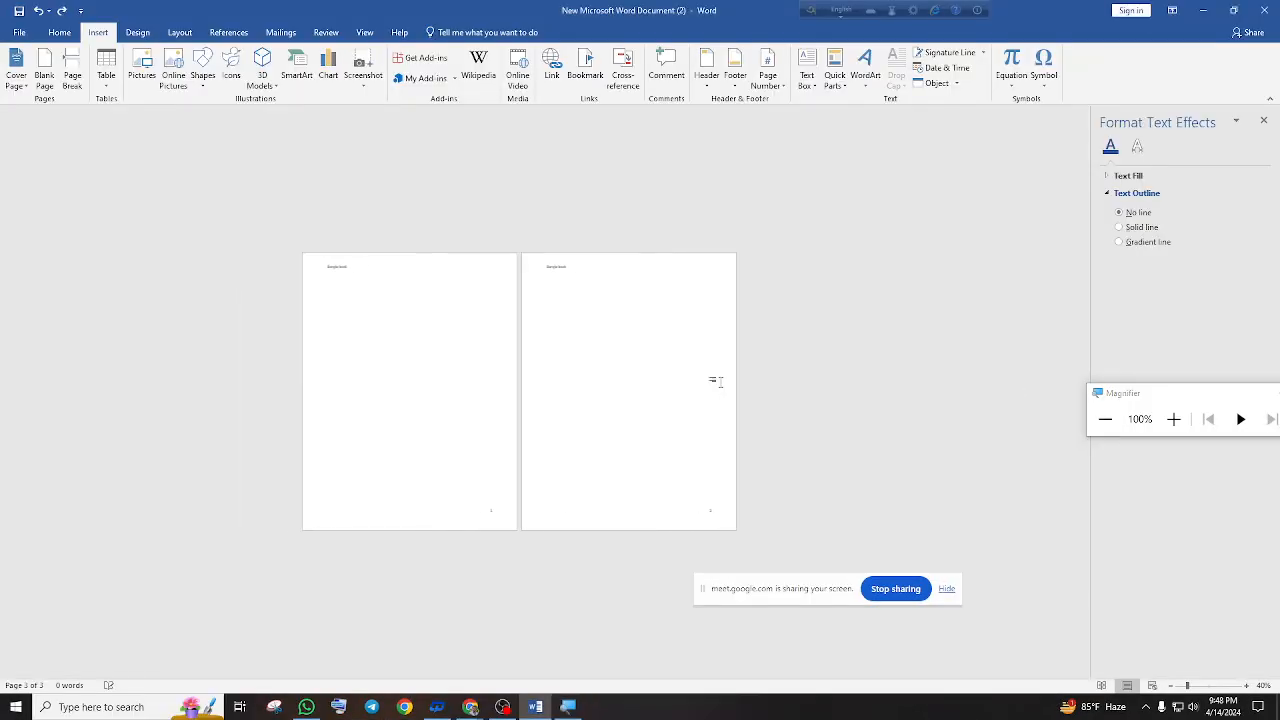
{"action": "key", "text": "BackSpace"}
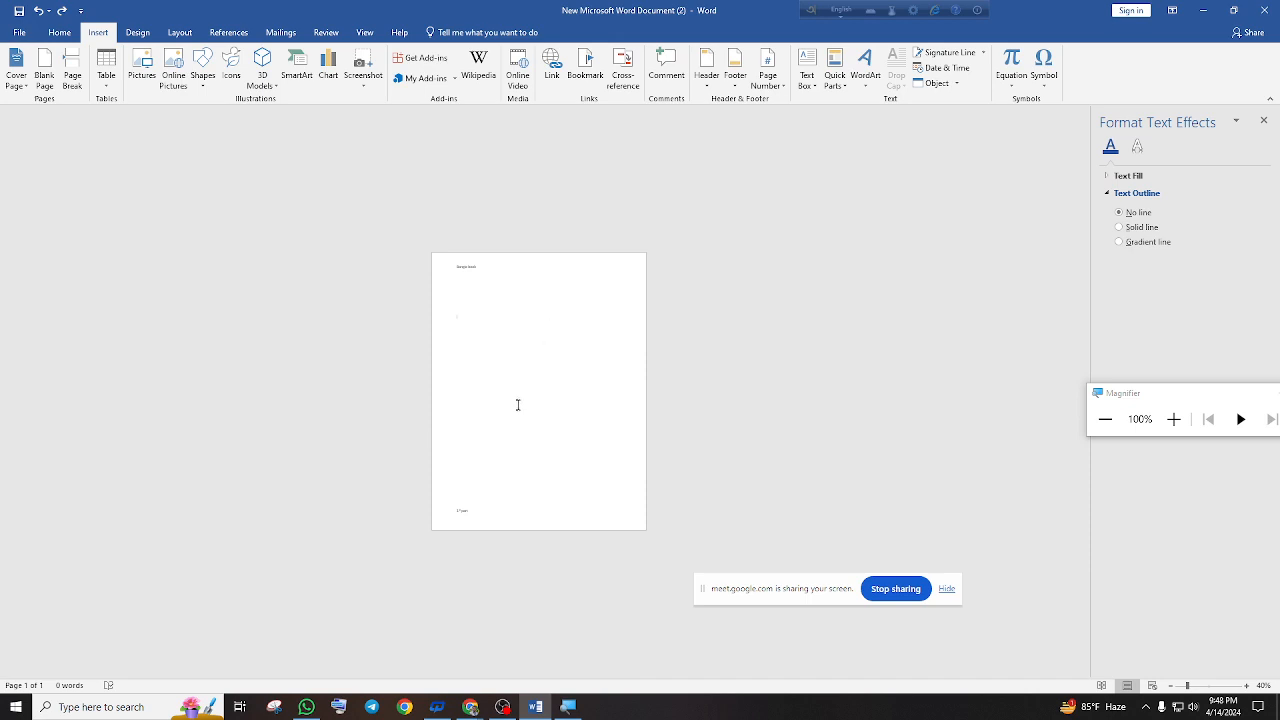
Write the lines "Copy= Ctrl+C" and "Paste+ ctrl+V" at the start of the page body
{"action": "left_click_drag", "start_coordinate": [503, 456], "coordinate": [433, 305]}
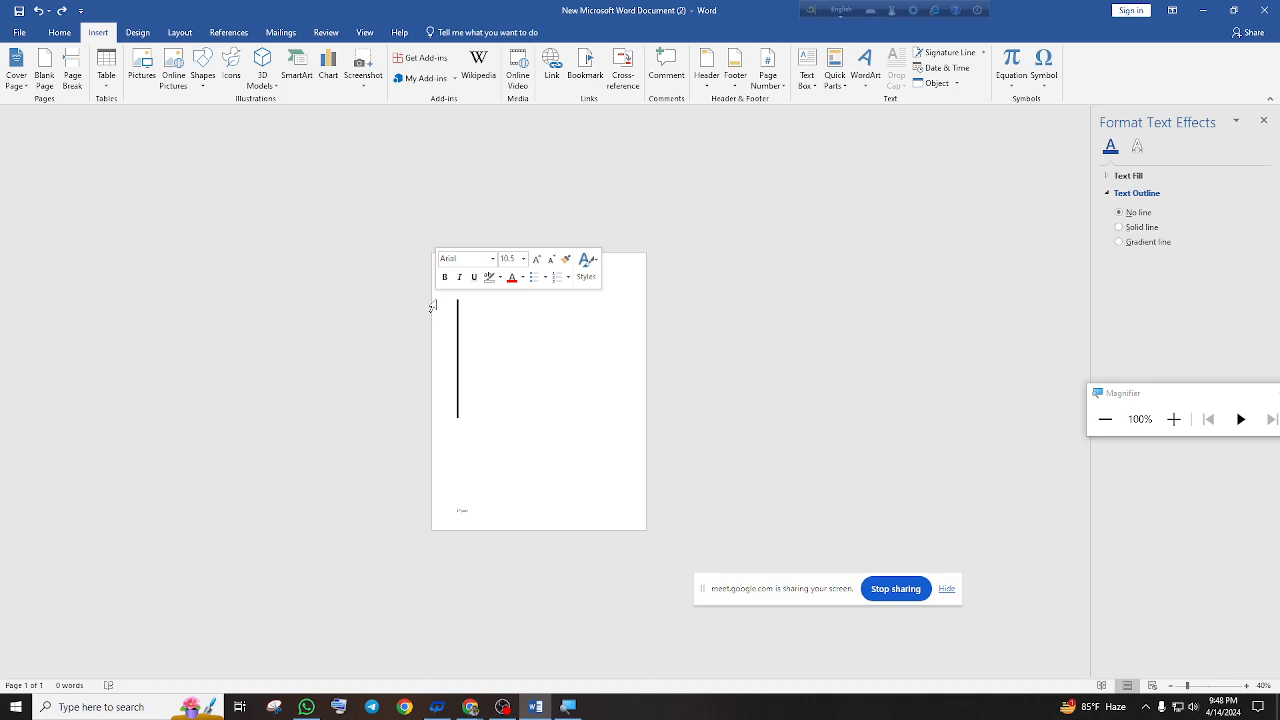
{"action": "scroll", "coordinate": [583, 352], "scroll_direction": "up", "scroll_amount": 7}
{"action": "left_click", "coordinate": [381, 232]}
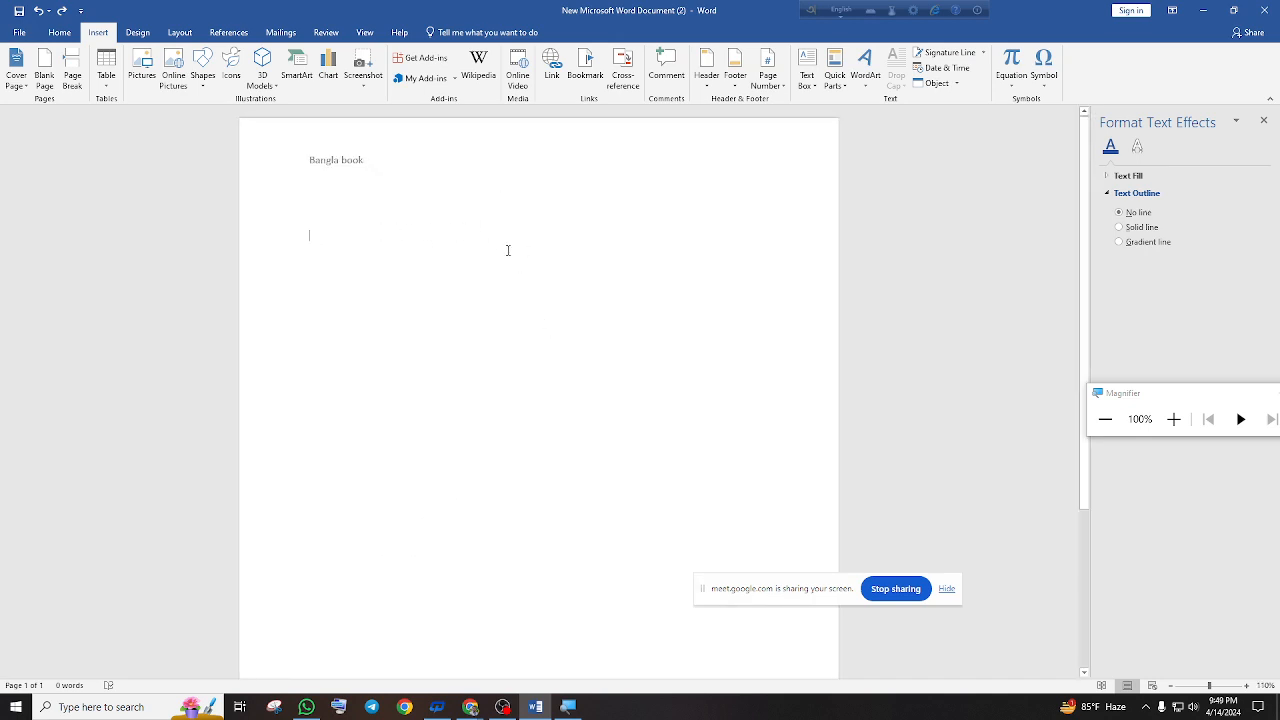
{"action": "type", "text": "Cpy= Ctrl+C"}
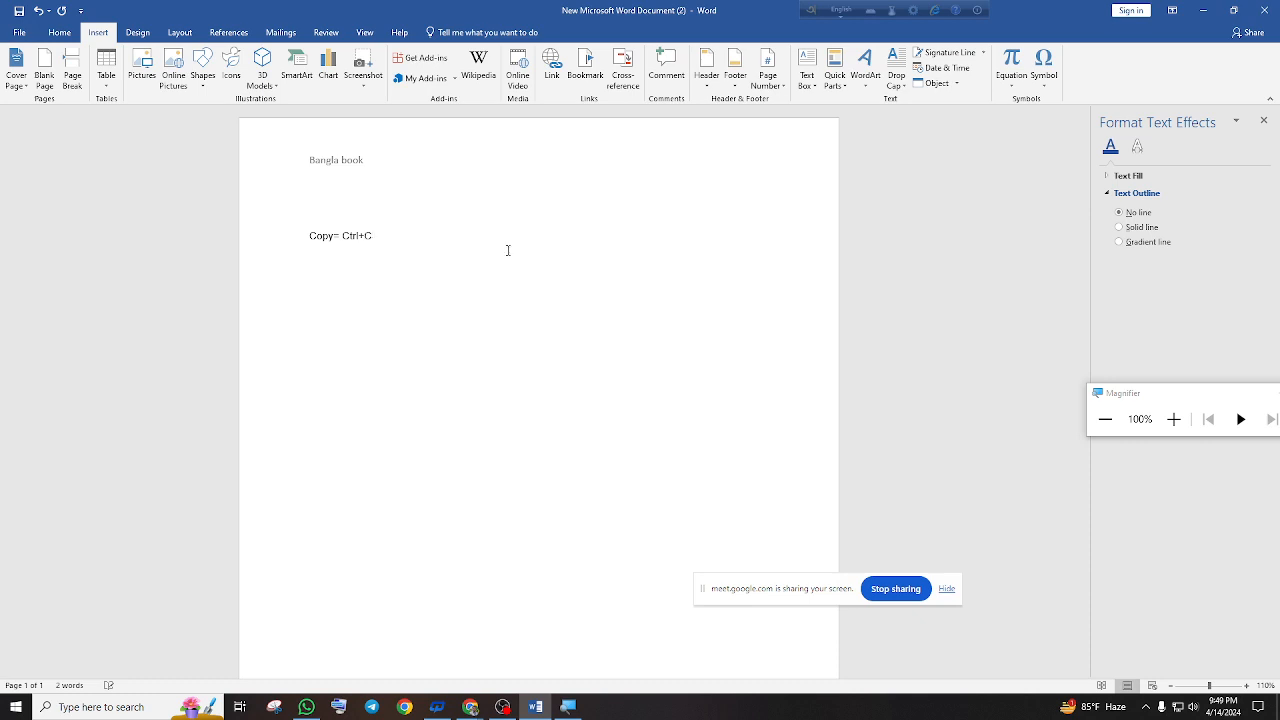
{"action": "key", "text": "Return"}
{"action": "type", "text": "Paste+ ctrl+V"}
{"action": "key", "text": "Return"}
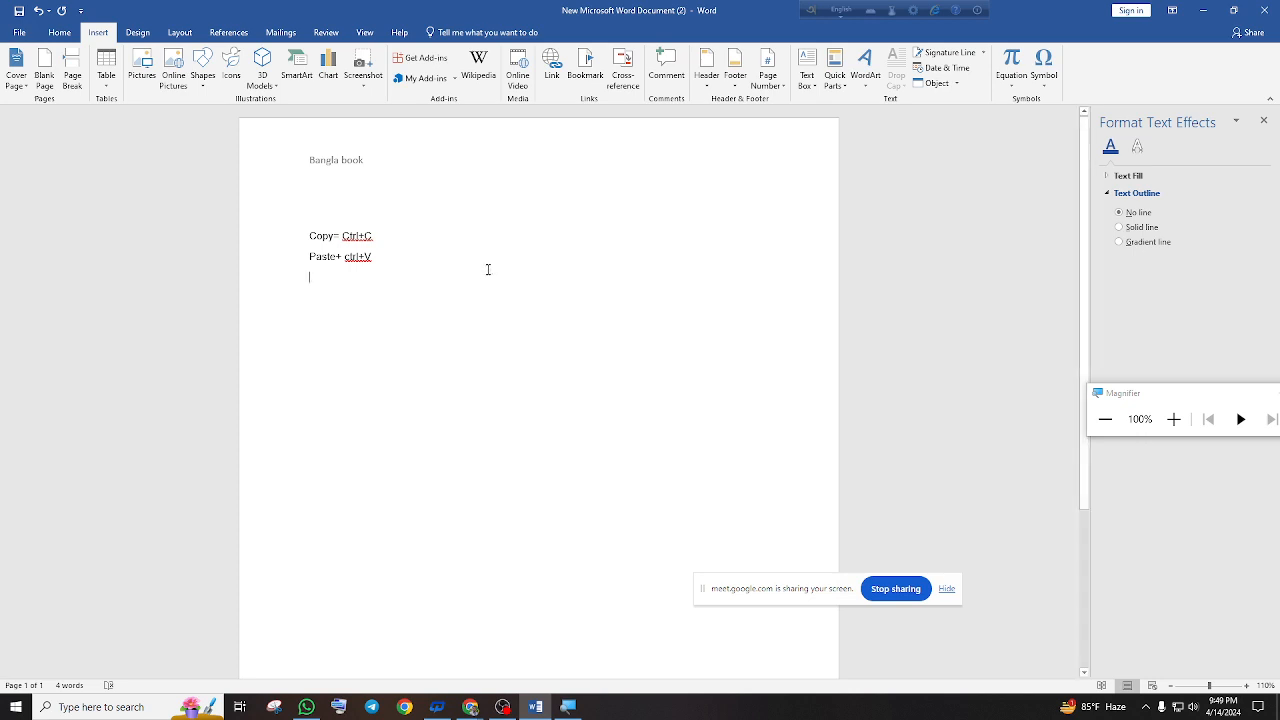
Add the line "Save= ctrl+S" and correct the line above it to "Paste= ctrl+V"
{"action": "type", "text": "Ct"}
{"action": "type", "text": "sad"}
{"action": "left_click", "coordinate": [341, 256]}
{"action": "key", "text": "BackSpace"}
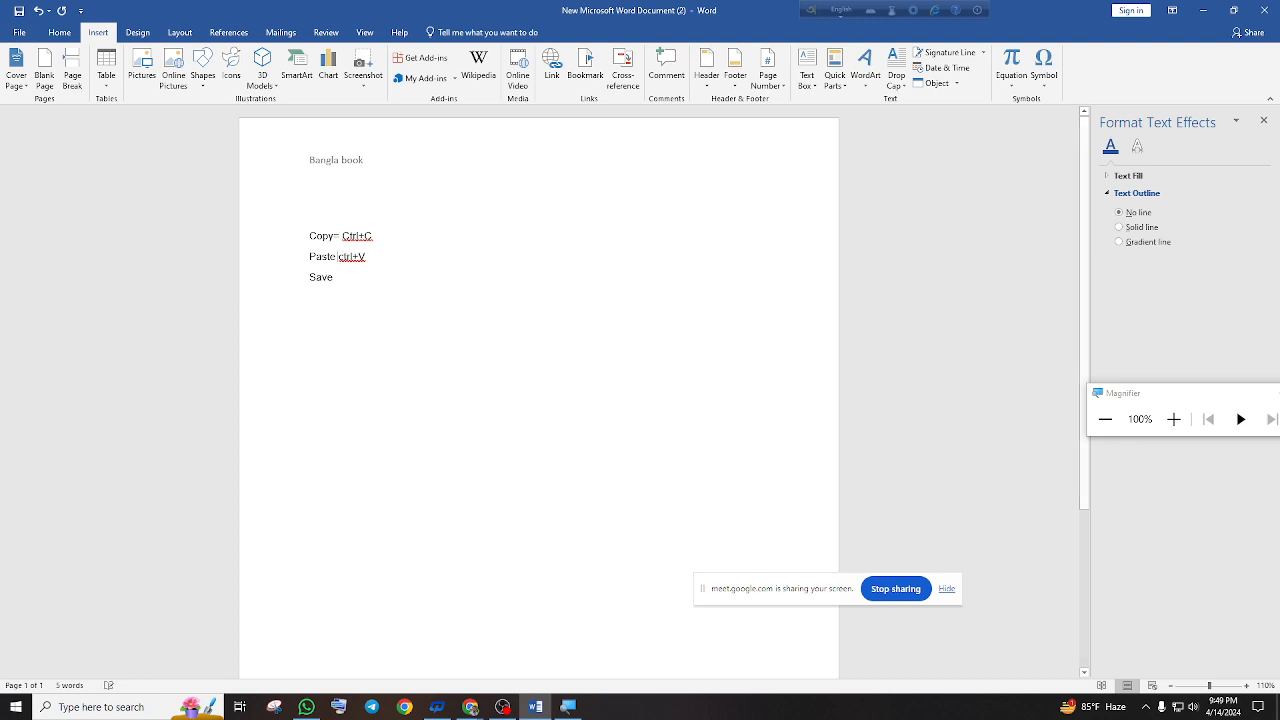
{"action": "type", "text": "-"}
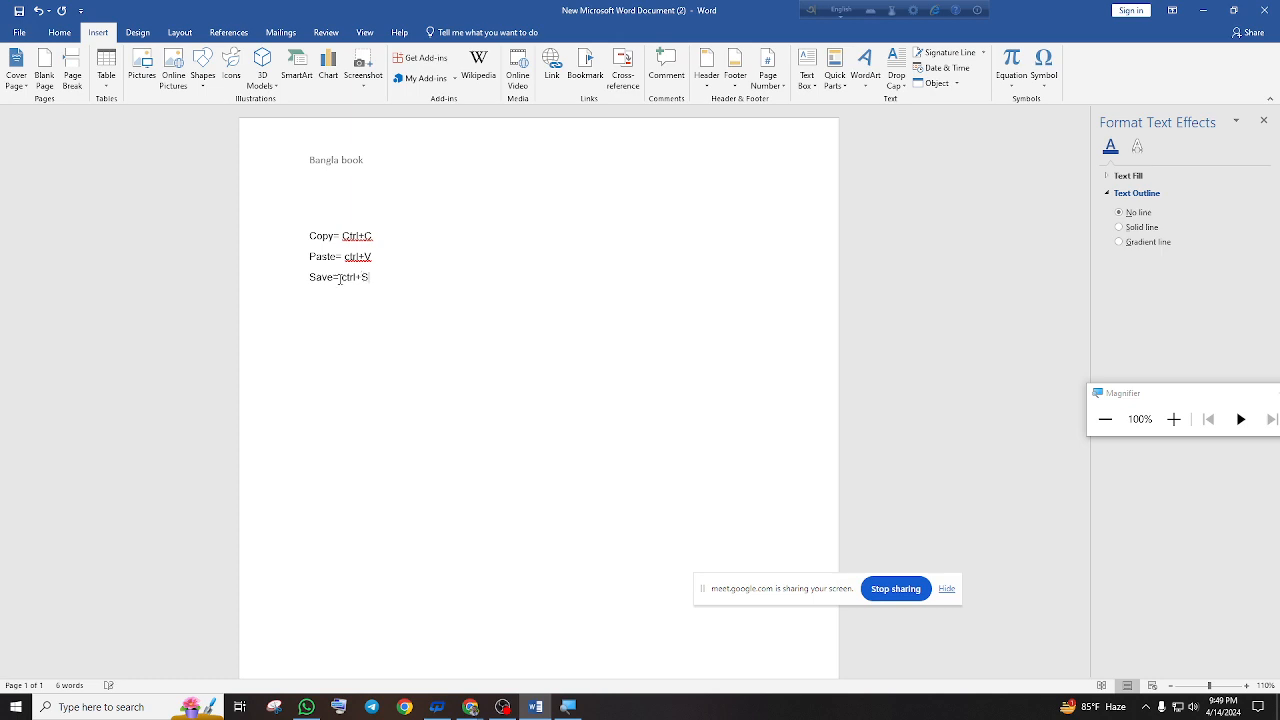
Add a new line reading "All Select", correcting the misspelled word with the suggestion "Select"
{"action": "key", "text": "Return"}
{"action": "type", "text": "all Selecet"}
{"action": "right_click", "coordinate": [348, 299]}
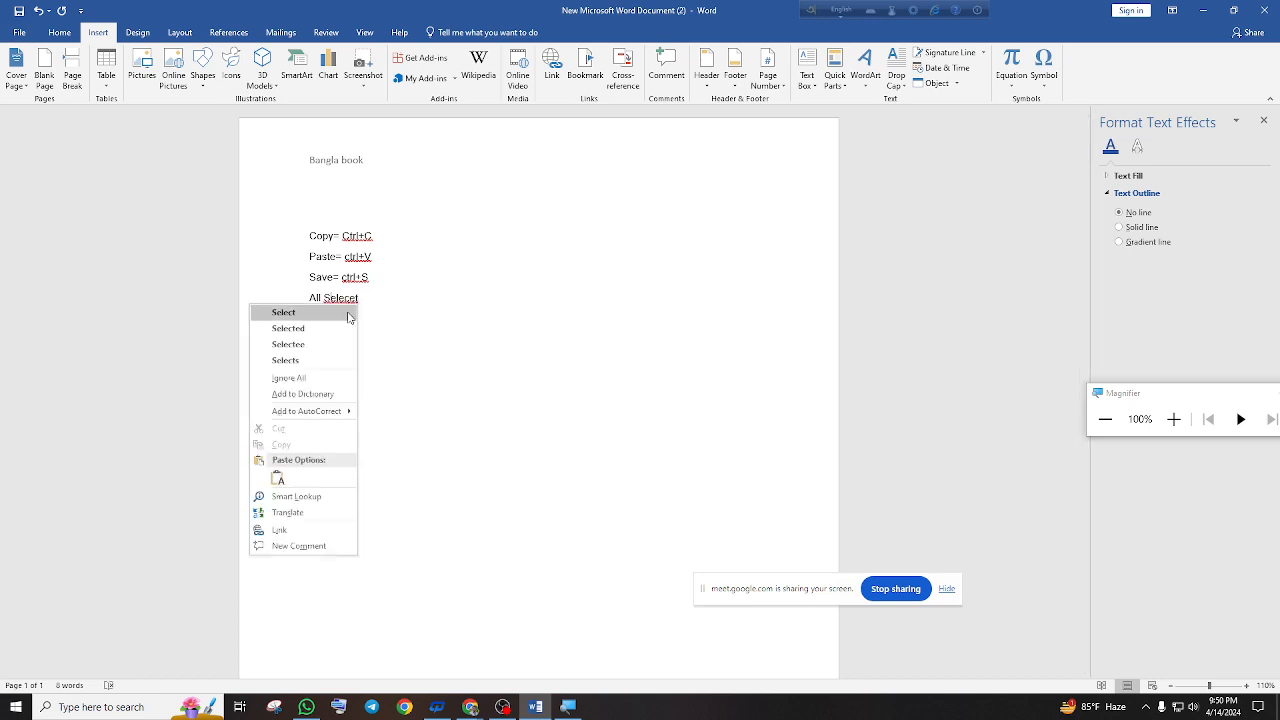
{"action": "left_click", "coordinate": [284, 312]}
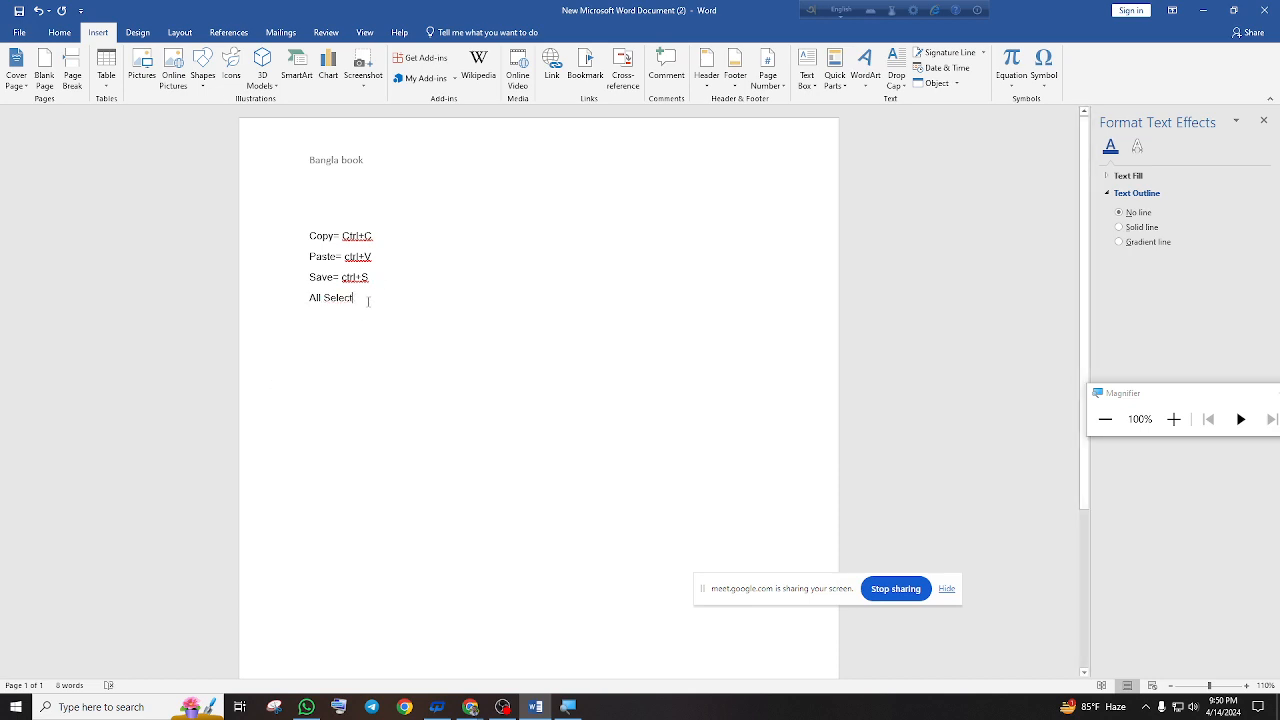
Complete the fourth line of the shortcut list so that it reads "All Select= Ctrl+A"
{"action": "type", "text": "= Ctrl+A"}
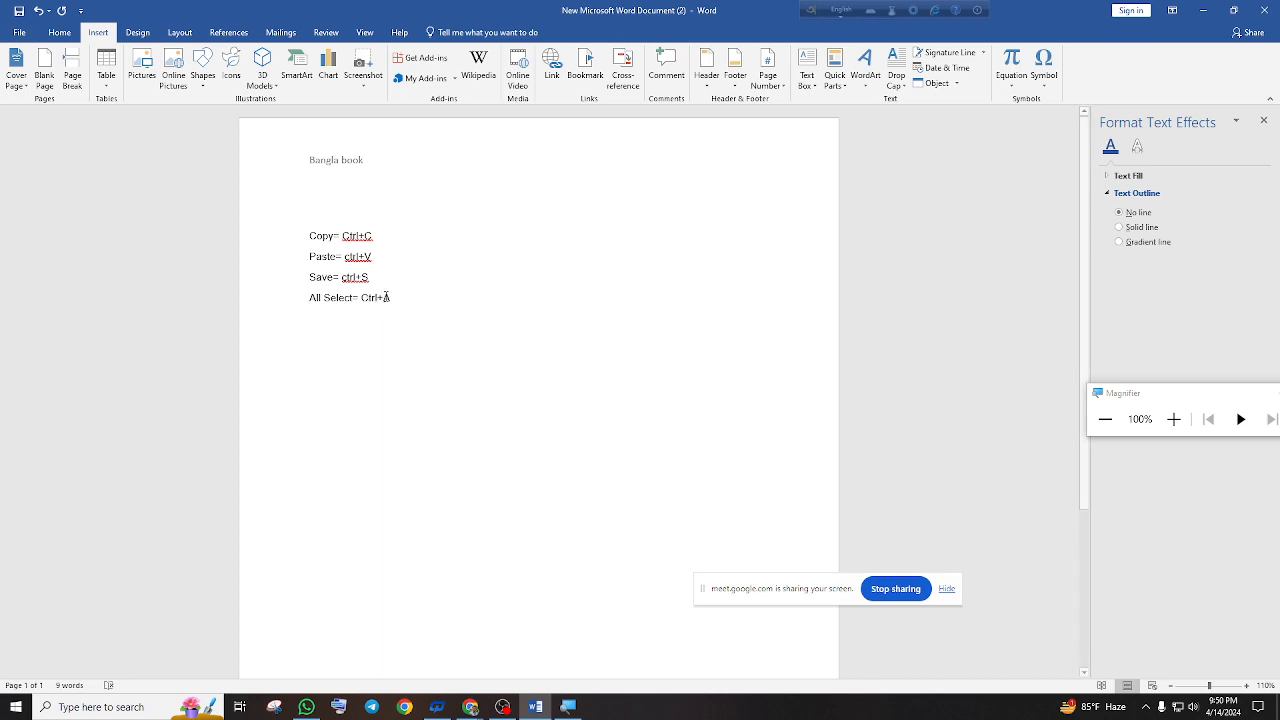
{"action": "scroll", "coordinate": [368, 300], "scroll_direction": "up", "scroll_amount": 11}
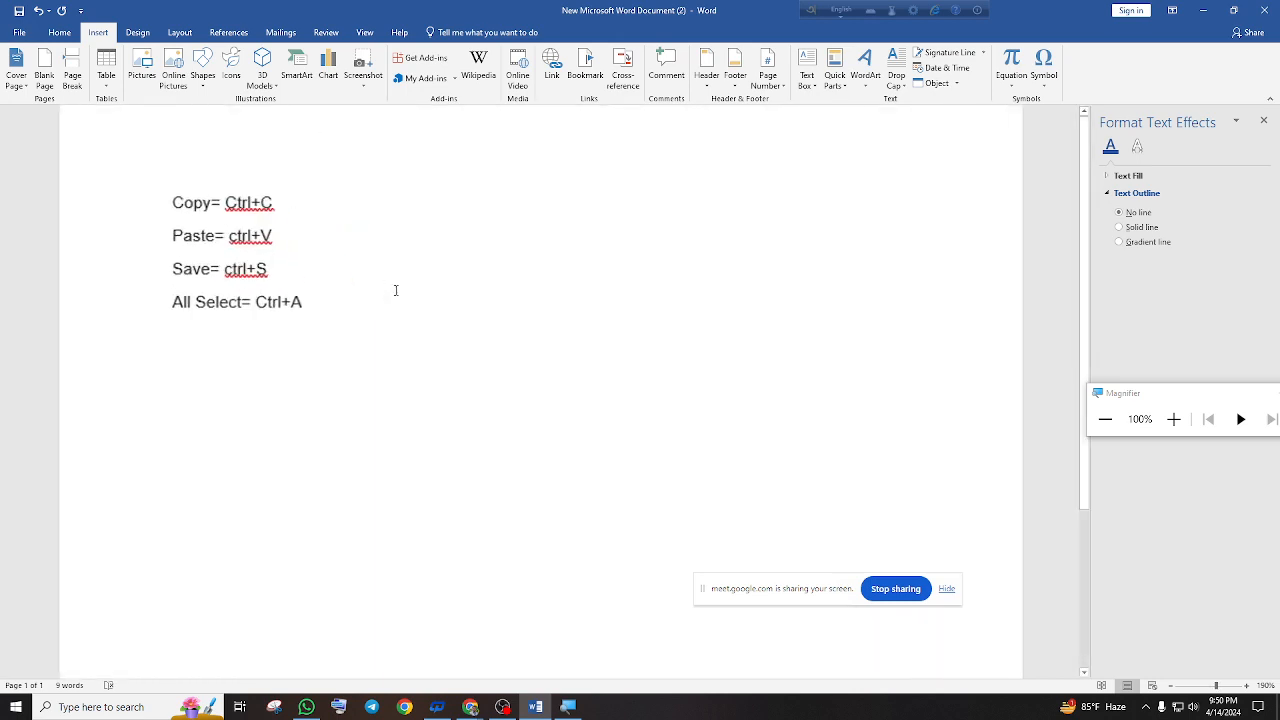
{"action": "scroll", "coordinate": [416, 267], "scroll_direction": "up", "scroll_amount": 2}
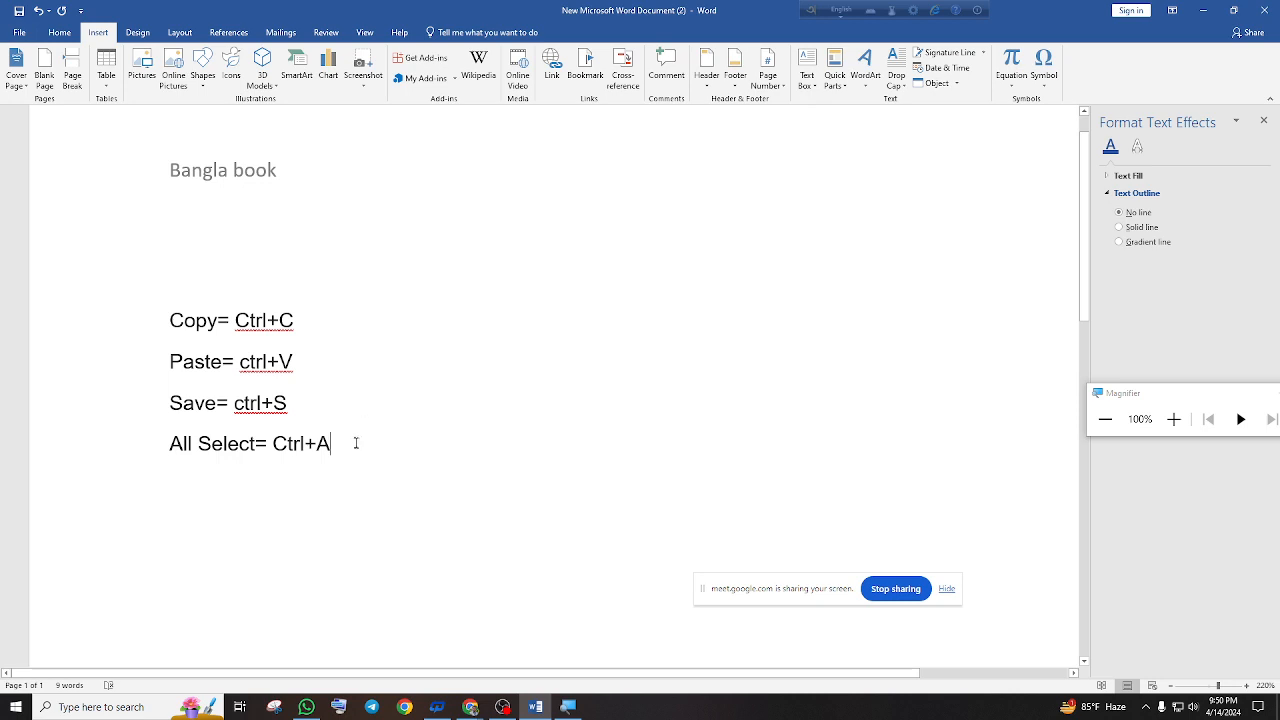
Copy the four shortcut lines, send them as a message in the open WhatsApp chat, and return to the Word document
{"action": "left_click_drag", "start_coordinate": [353, 443], "coordinate": [201, 333]}
{"action": "right_click", "coordinate": [232, 345]}
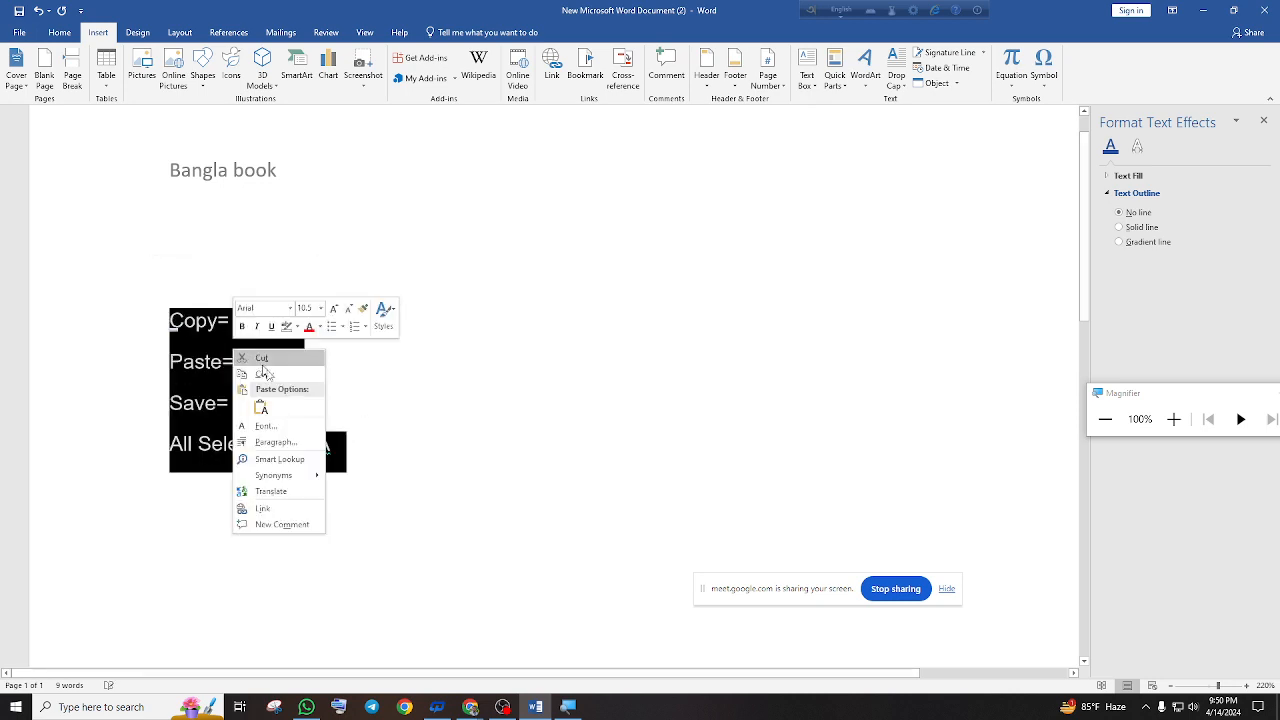
{"action": "left_click", "coordinate": [272, 378]}
{"action": "left_click", "coordinate": [306, 708]}
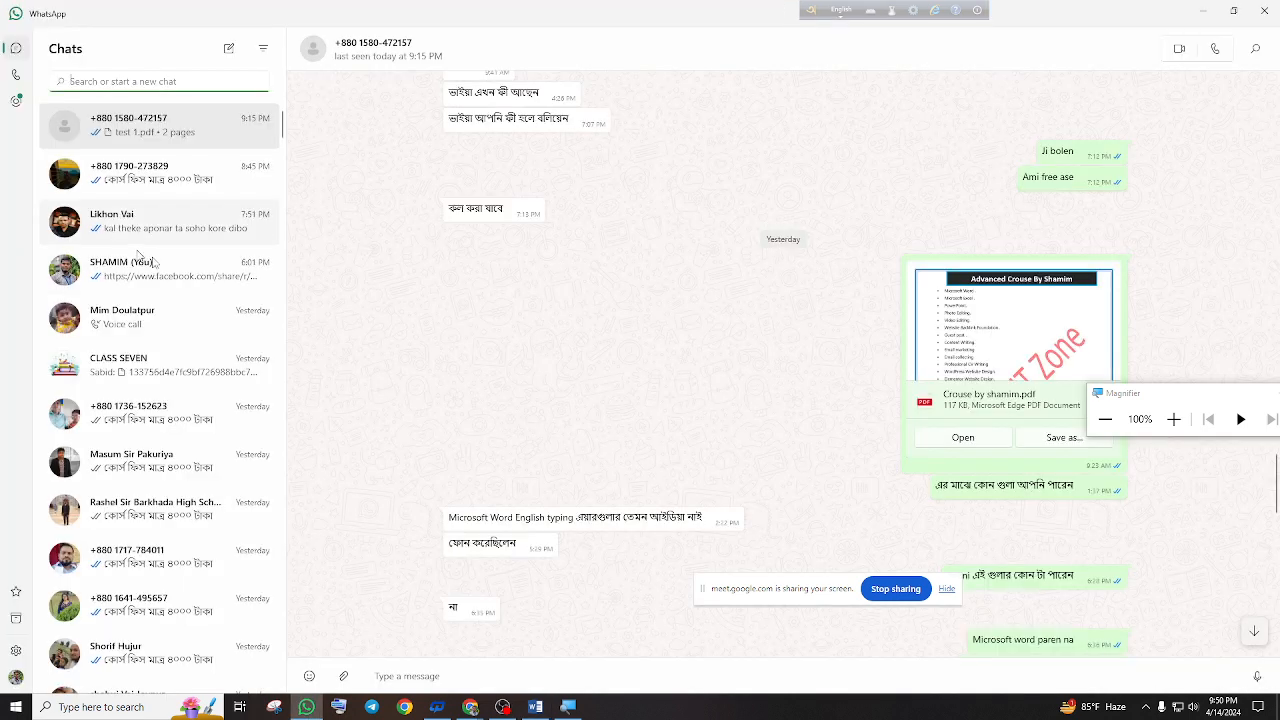
{"action": "left_click", "coordinate": [534, 672]}
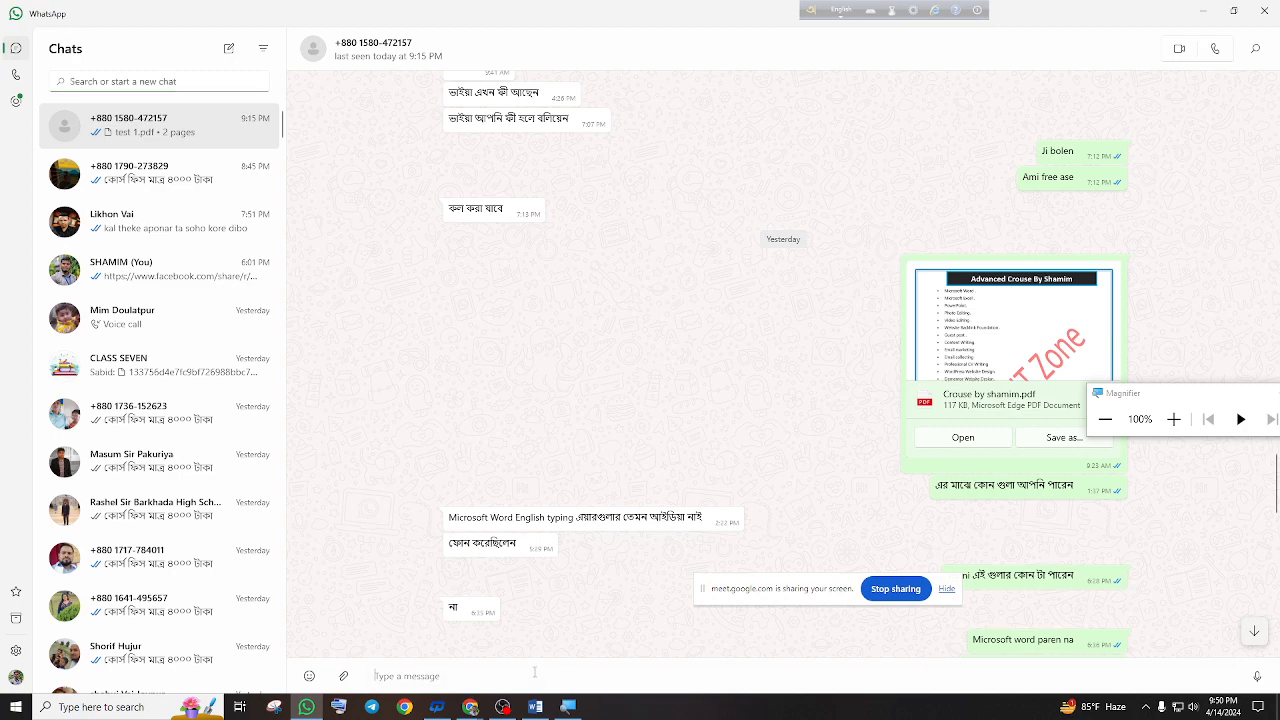
{"action": "key", "text": "ctrl+v"}
{"action": "key", "text": "Return"}
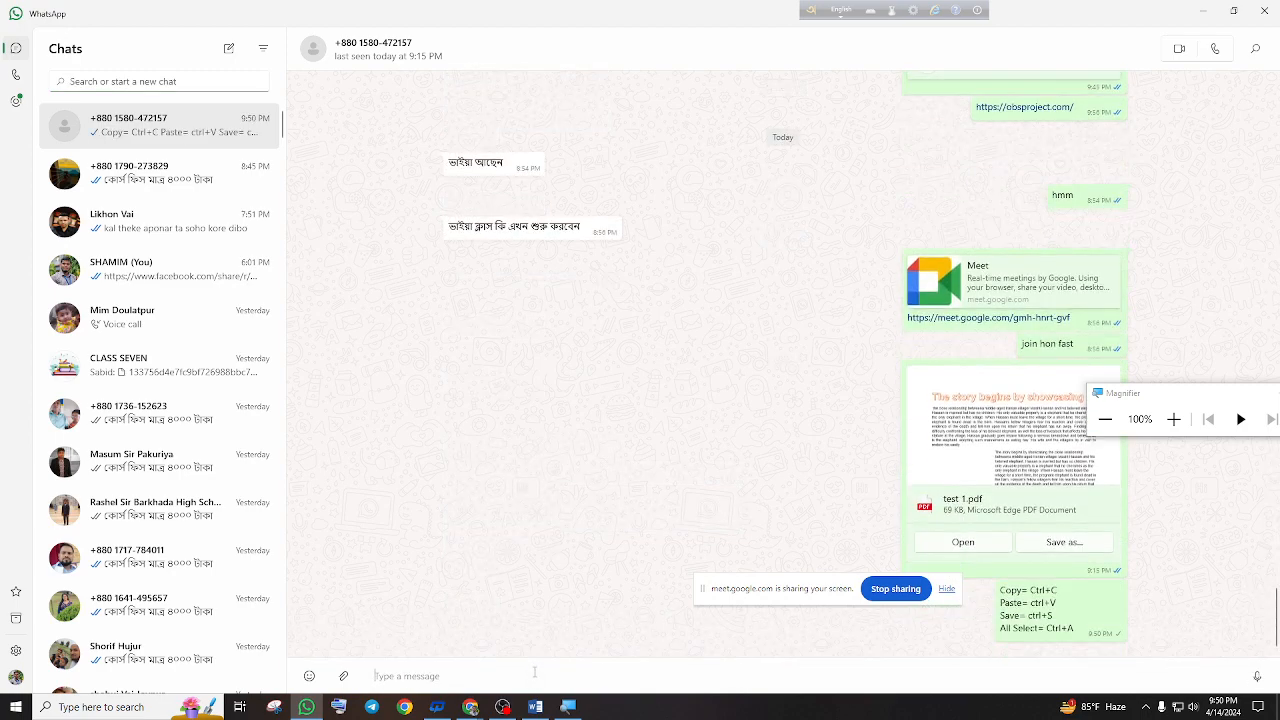
{"action": "left_click", "coordinate": [1202, 11]}
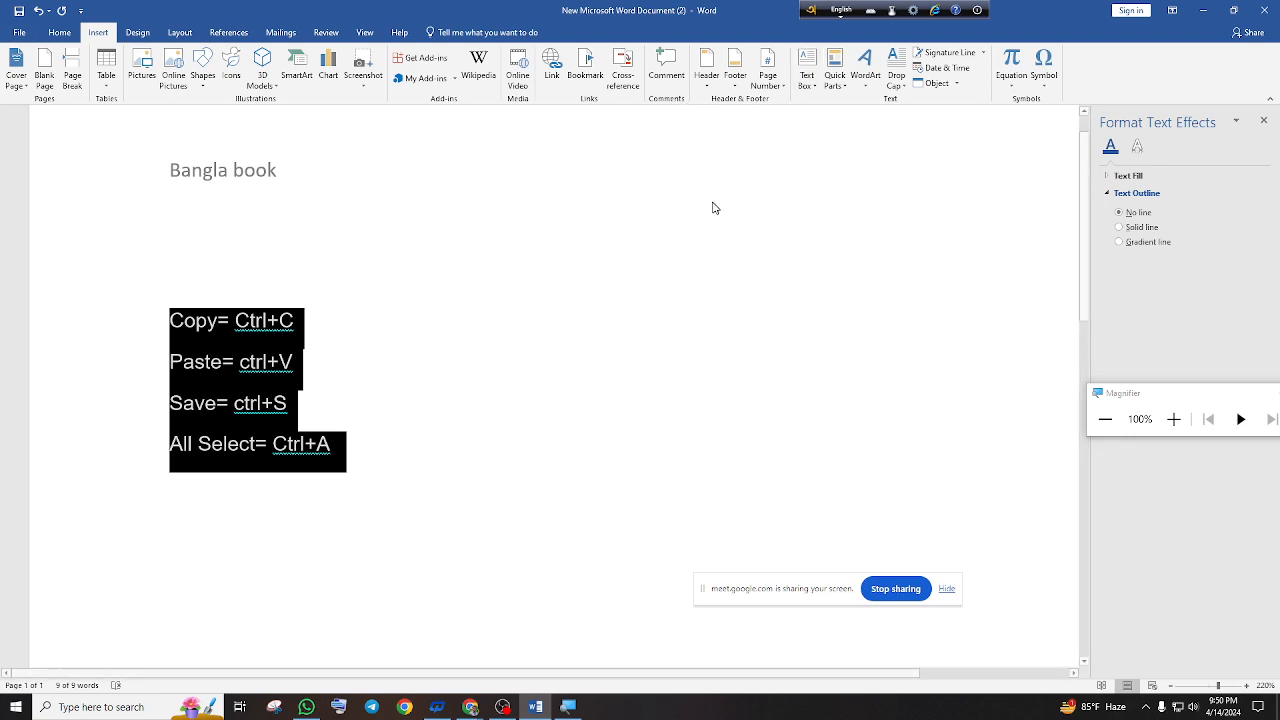
{"action": "left_click", "coordinate": [530, 272]}
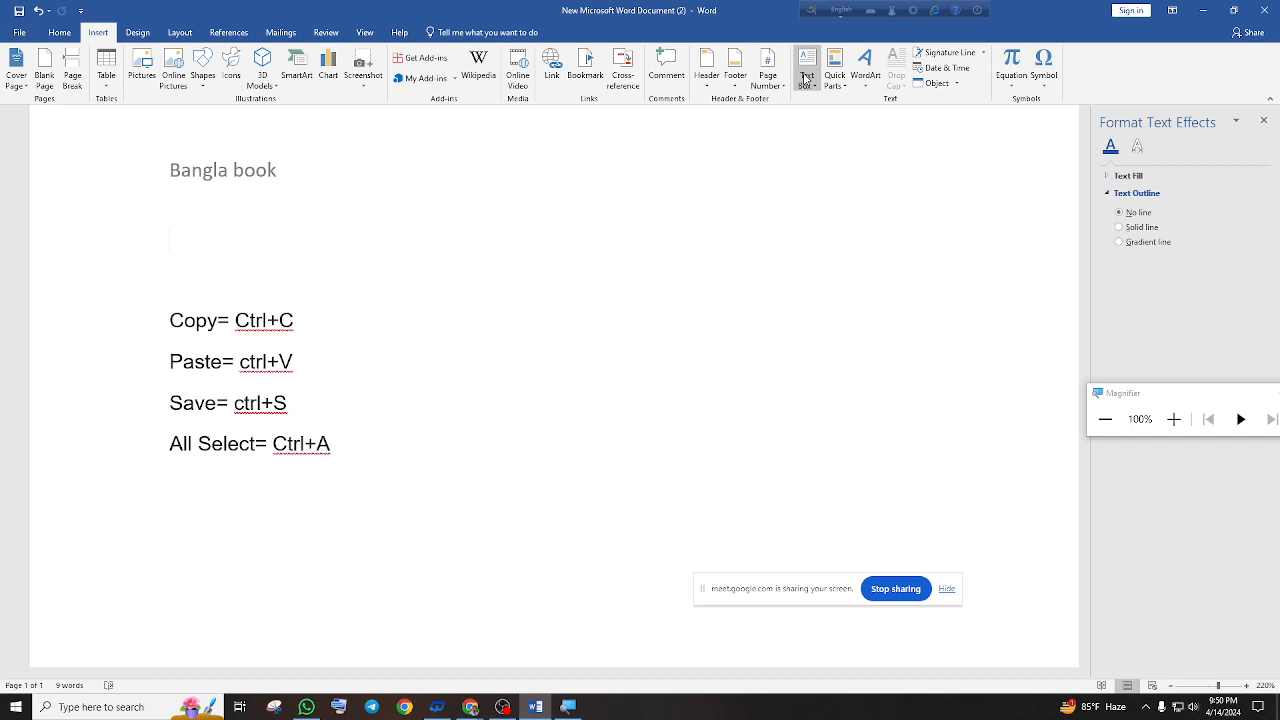
Open the "Bangla book" header for editing and return to the document body
{"action": "scroll", "coordinate": [285, 190], "scroll_direction": "up", "scroll_amount": 1}
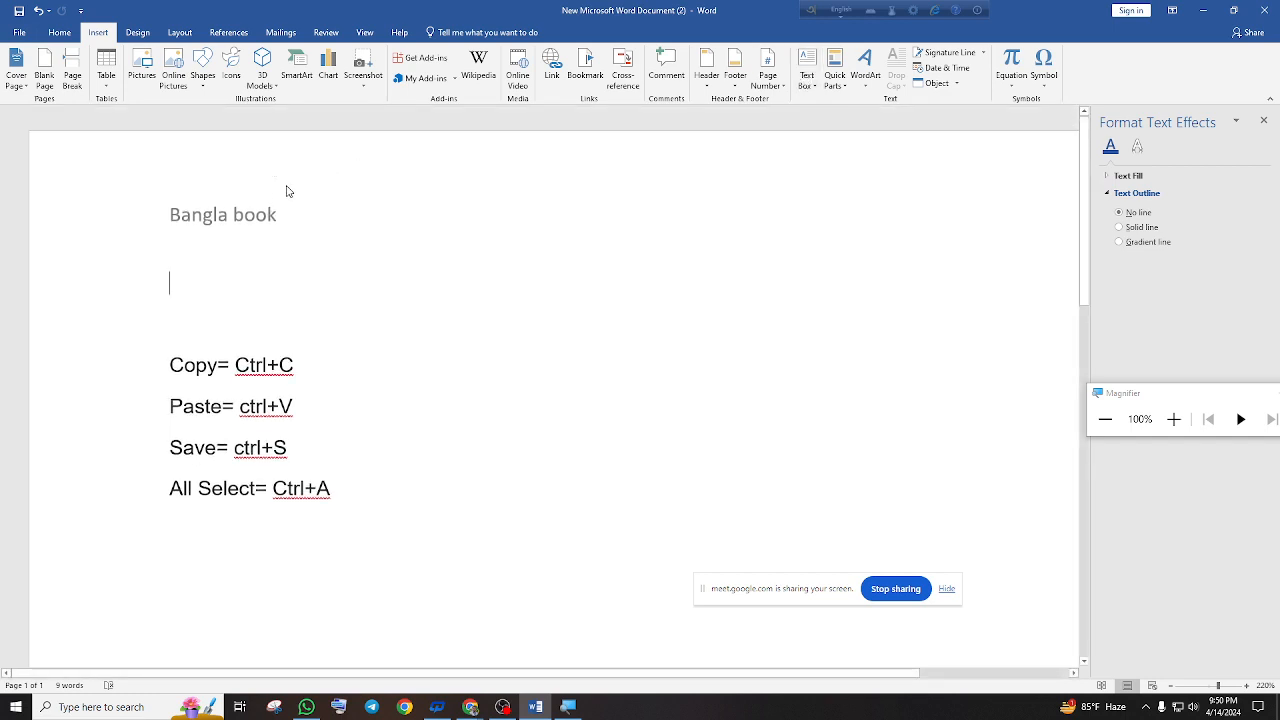
{"action": "double_click", "coordinate": [246, 177]}
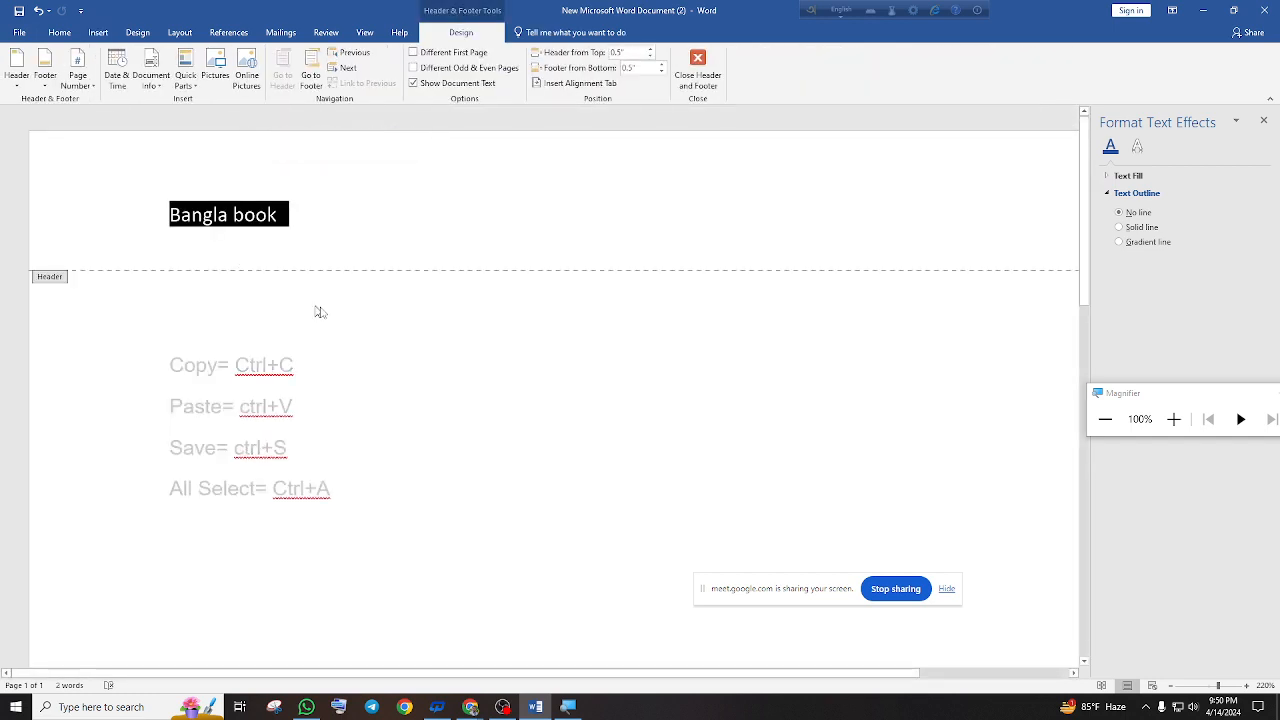
{"action": "left_click", "coordinate": [297, 198]}
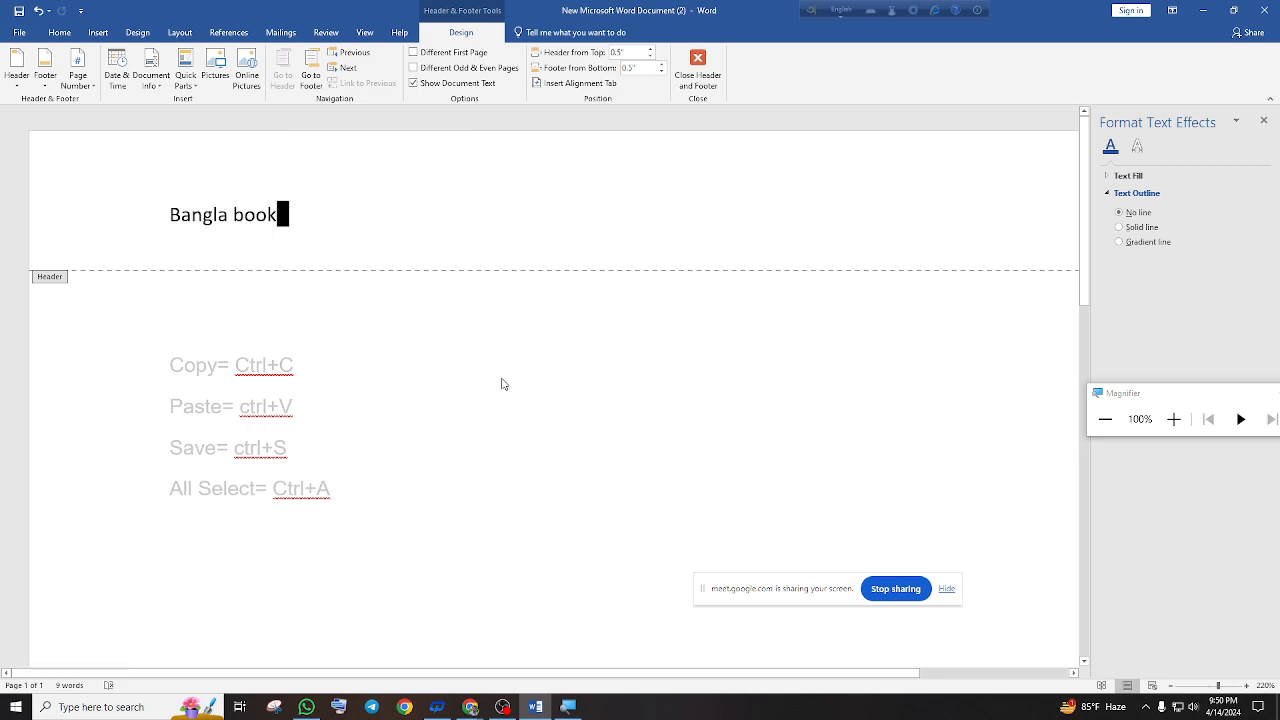
{"action": "double_click", "coordinate": [503, 384]}
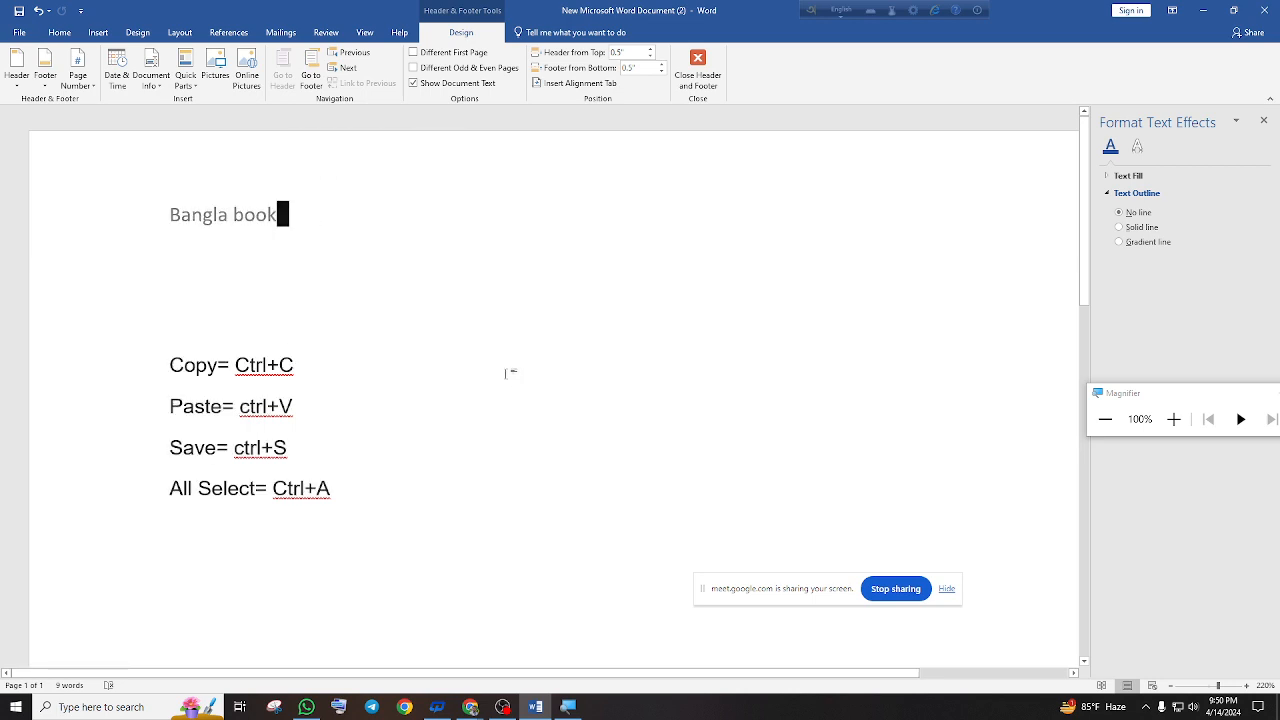
Insert a Simple Text Box and replace its placeholder text with "grameenphone"
{"action": "left_click", "coordinate": [98, 32]}
{"action": "left_click", "coordinate": [810, 70]}
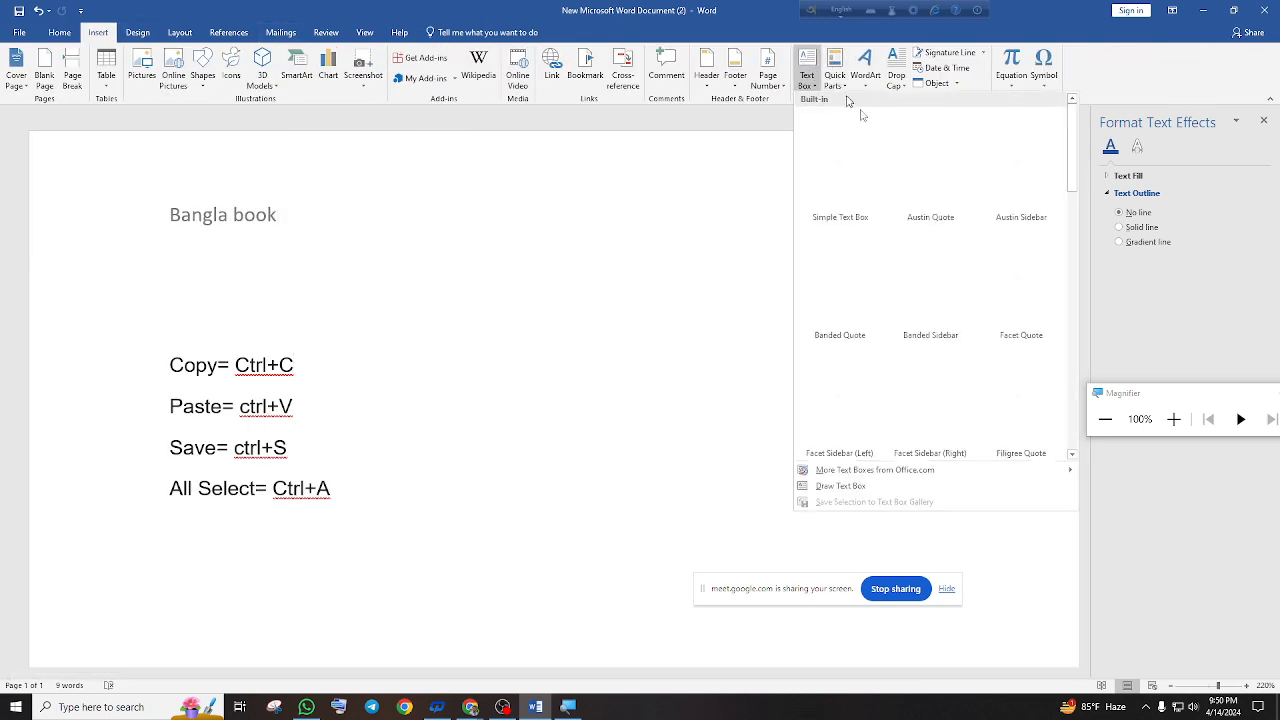
{"action": "left_click", "coordinate": [858, 165]}
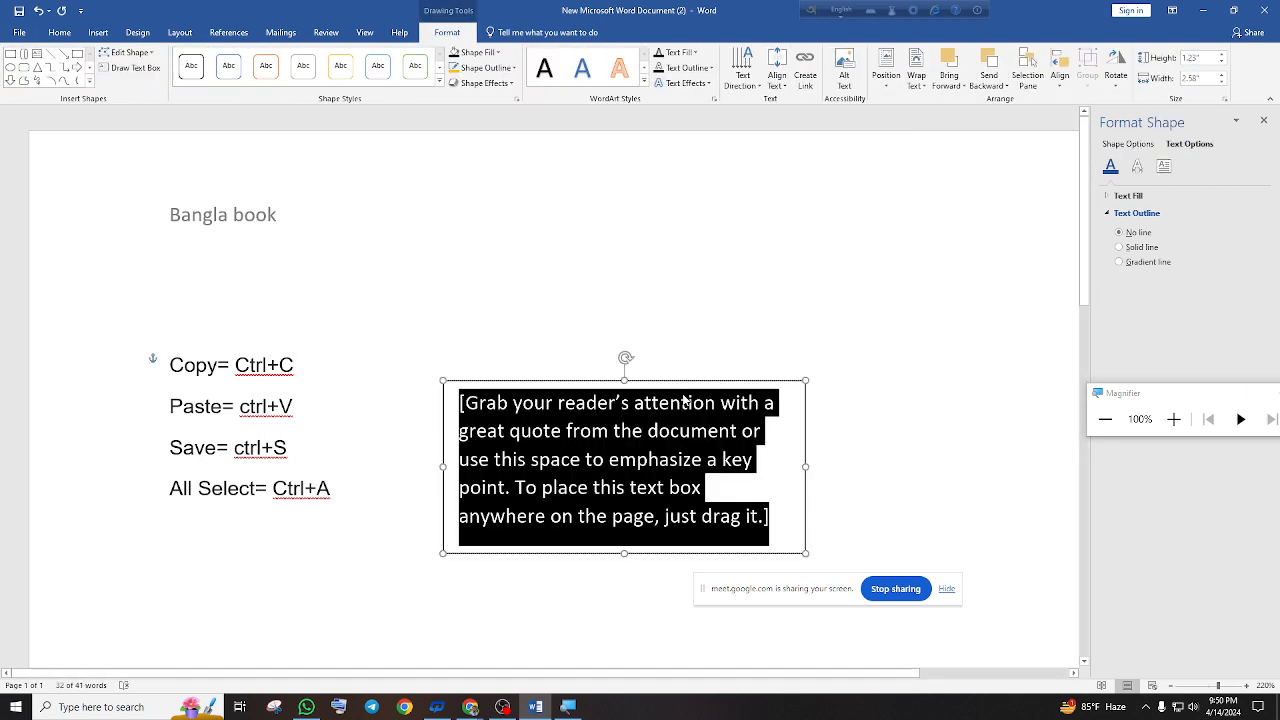
{"action": "type", "text": "g"}
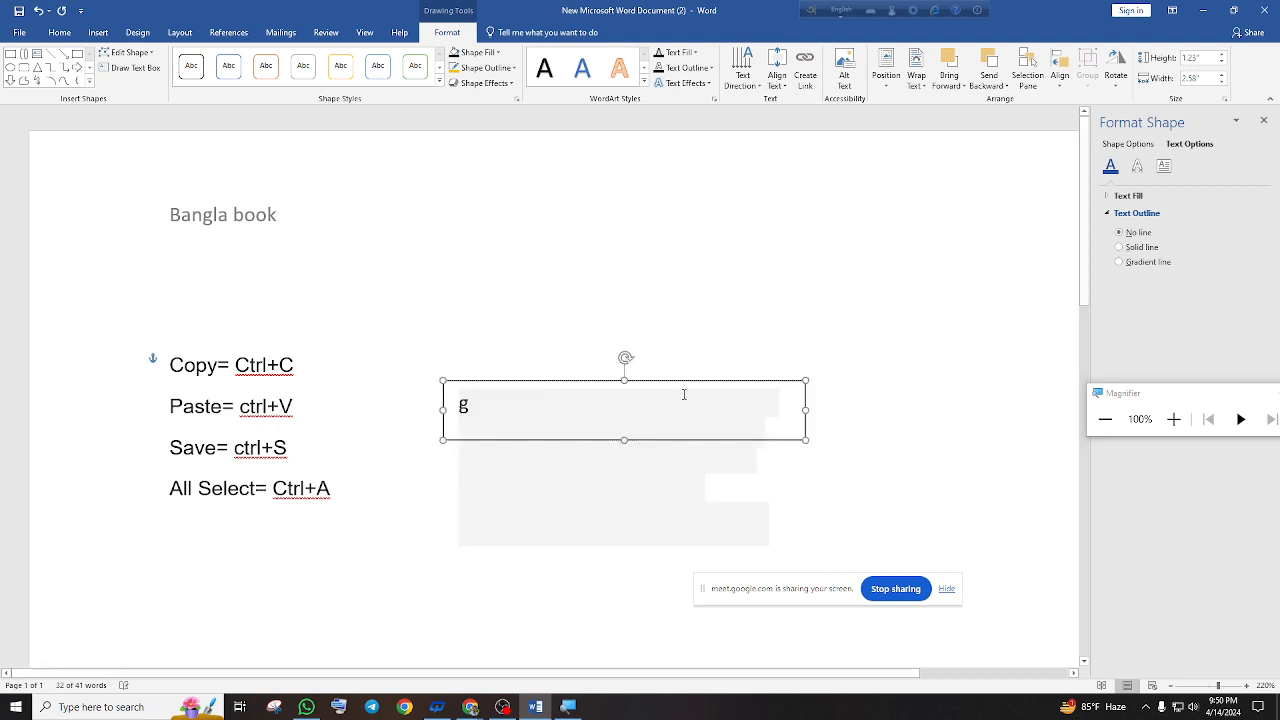
{"action": "type", "text": "ramee"}
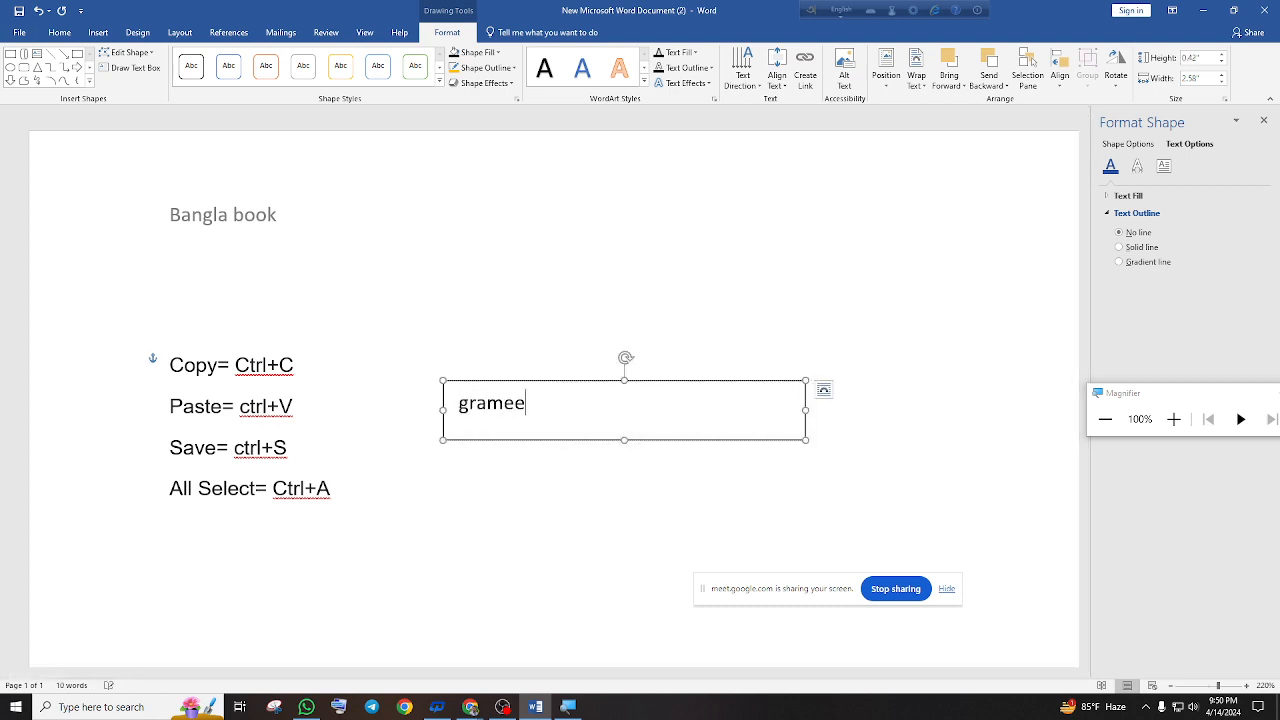
{"action": "type", "text": "nphone"}
Remove the border of the "grameenphone" text box by setting its shape outline to No Outline
{"action": "left_click", "coordinate": [708, 374]}
{"action": "left_click", "coordinate": [705, 382]}
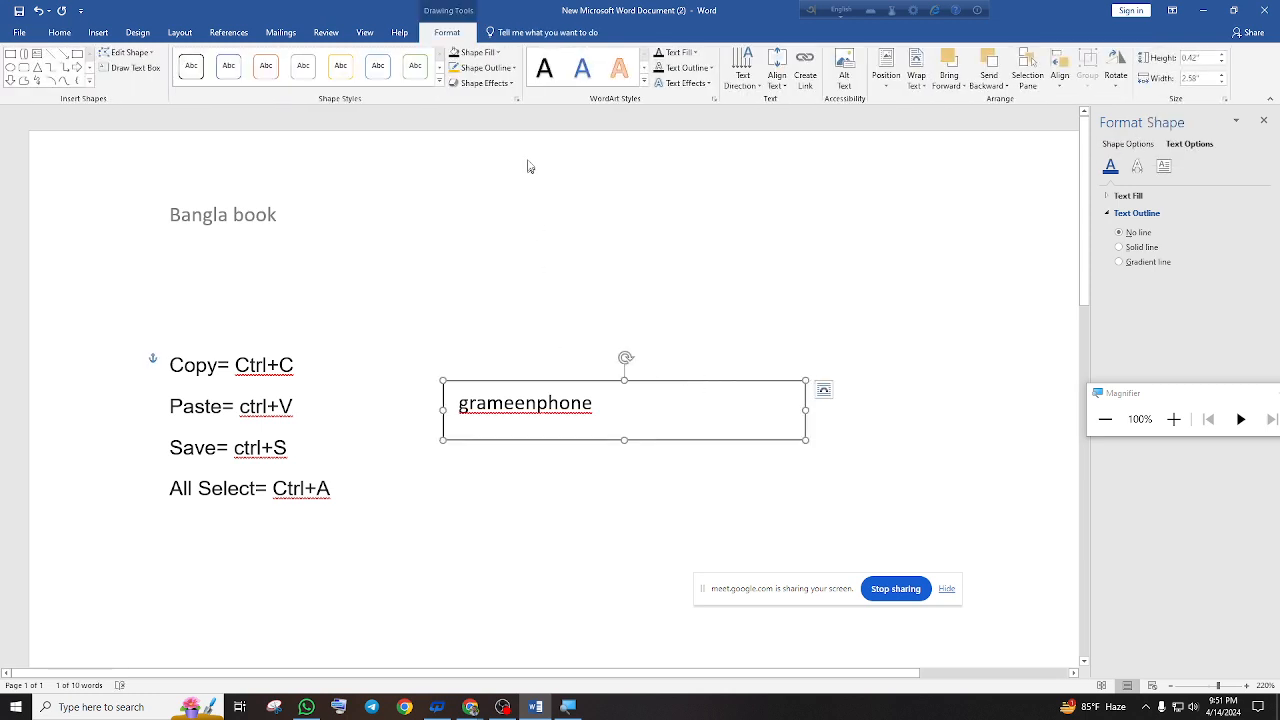
{"action": "left_click", "coordinate": [479, 55]}
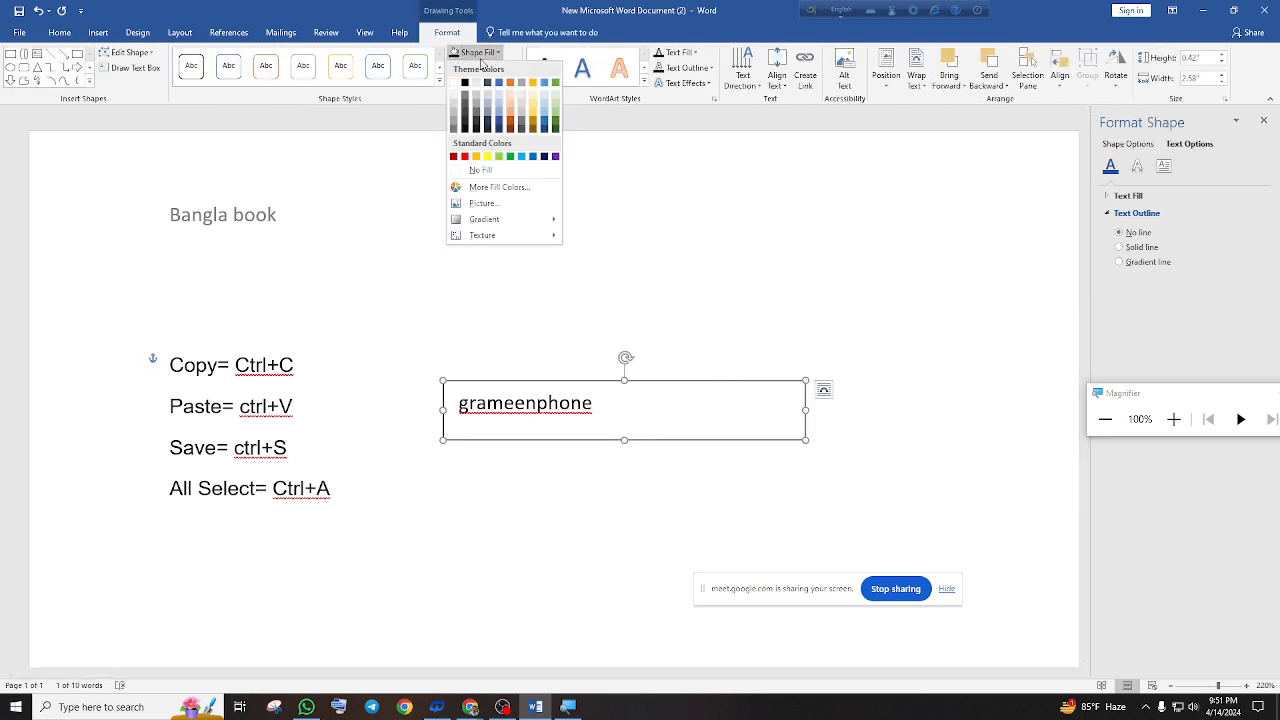
{"action": "left_click", "coordinate": [611, 189]}
{"action": "left_click", "coordinate": [484, 67]}
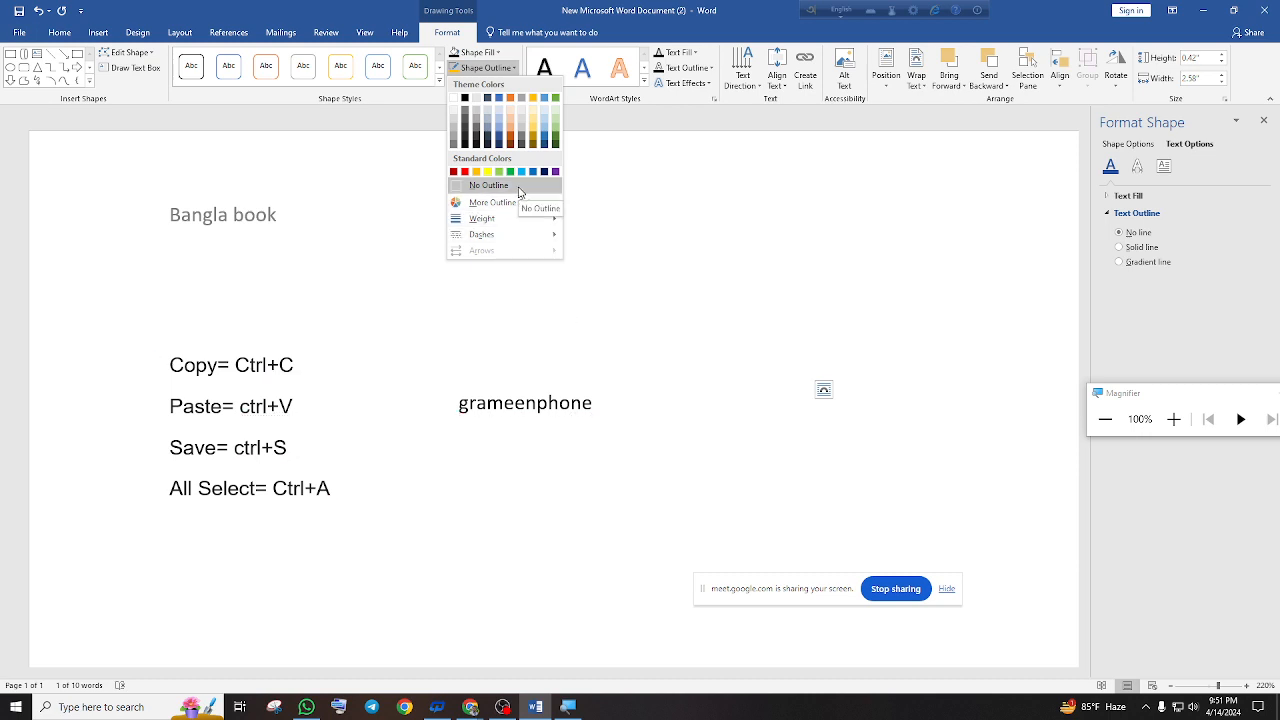
{"action": "left_click", "coordinate": [519, 190]}
Set the text box's wrapping to In Front of Text and move it above the header text at the page's upper edge
{"action": "left_click_drag", "start_coordinate": [591, 377], "coordinate": [499, 196]}
{"action": "key", "text": "ctrl+z"}
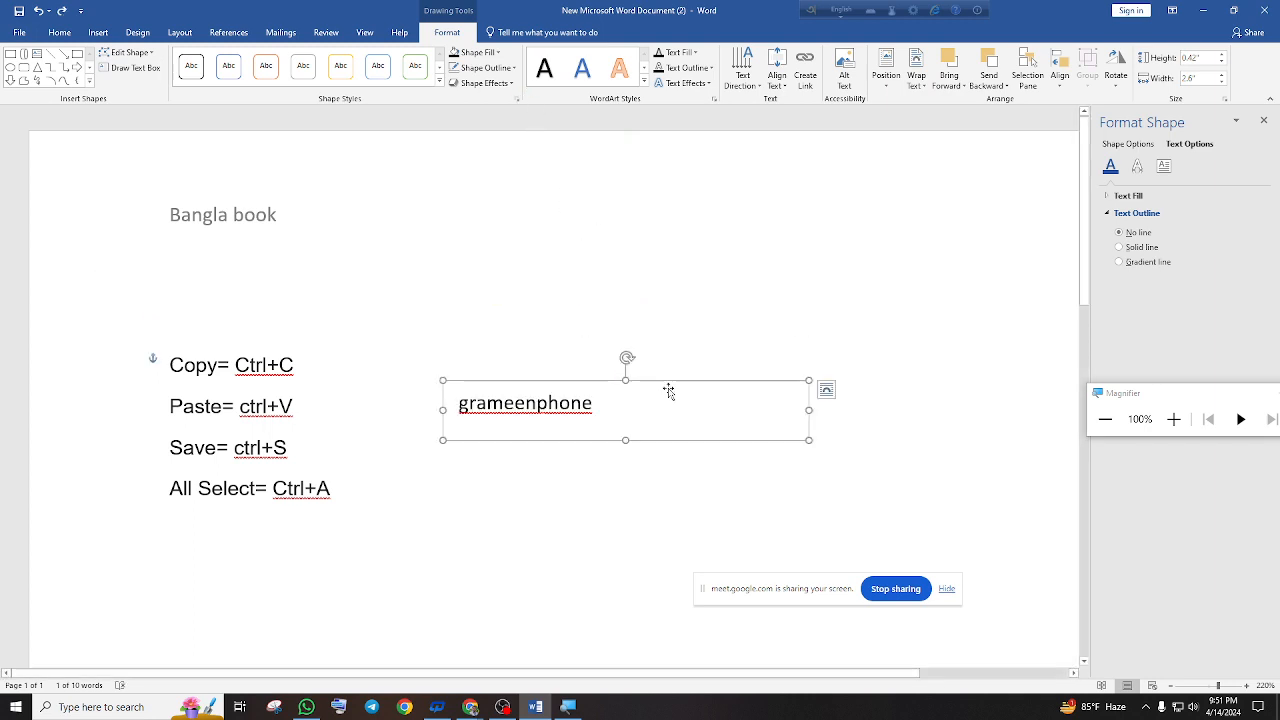
{"action": "right_click", "coordinate": [669, 381]}
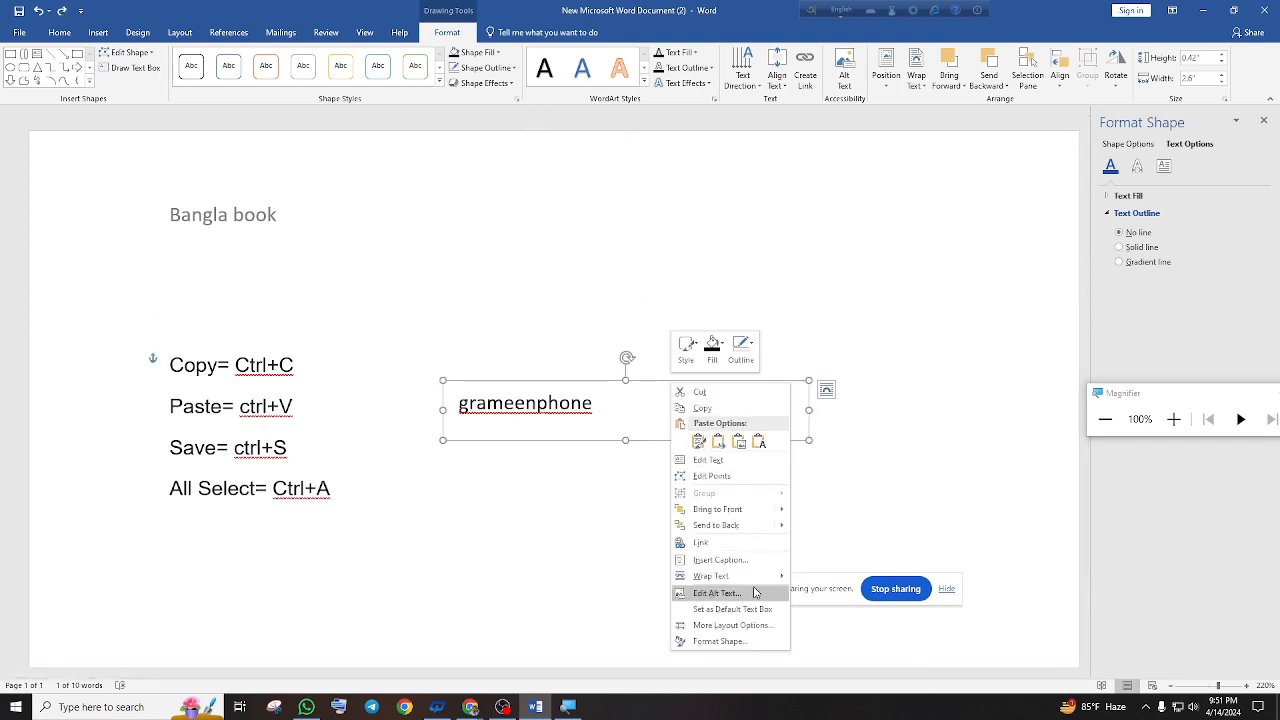
{"action": "mouse_move", "coordinate": [765, 576]}
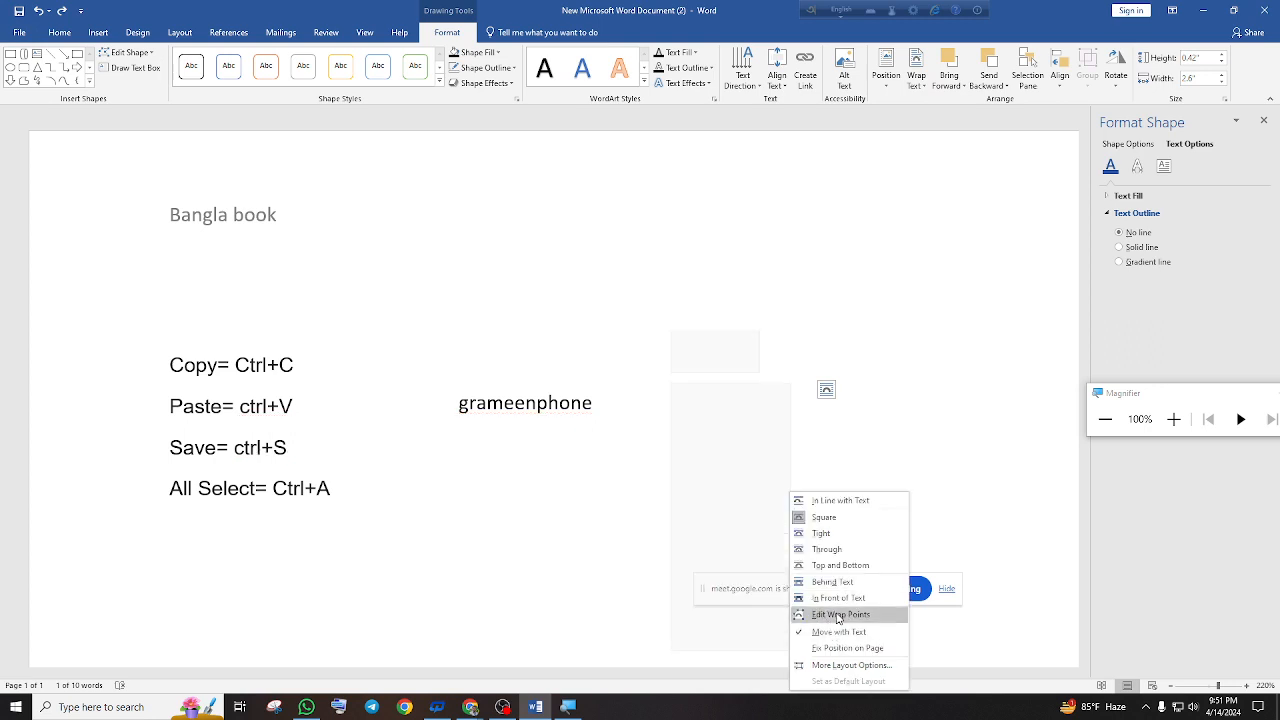
{"action": "left_click", "coordinate": [800, 598]}
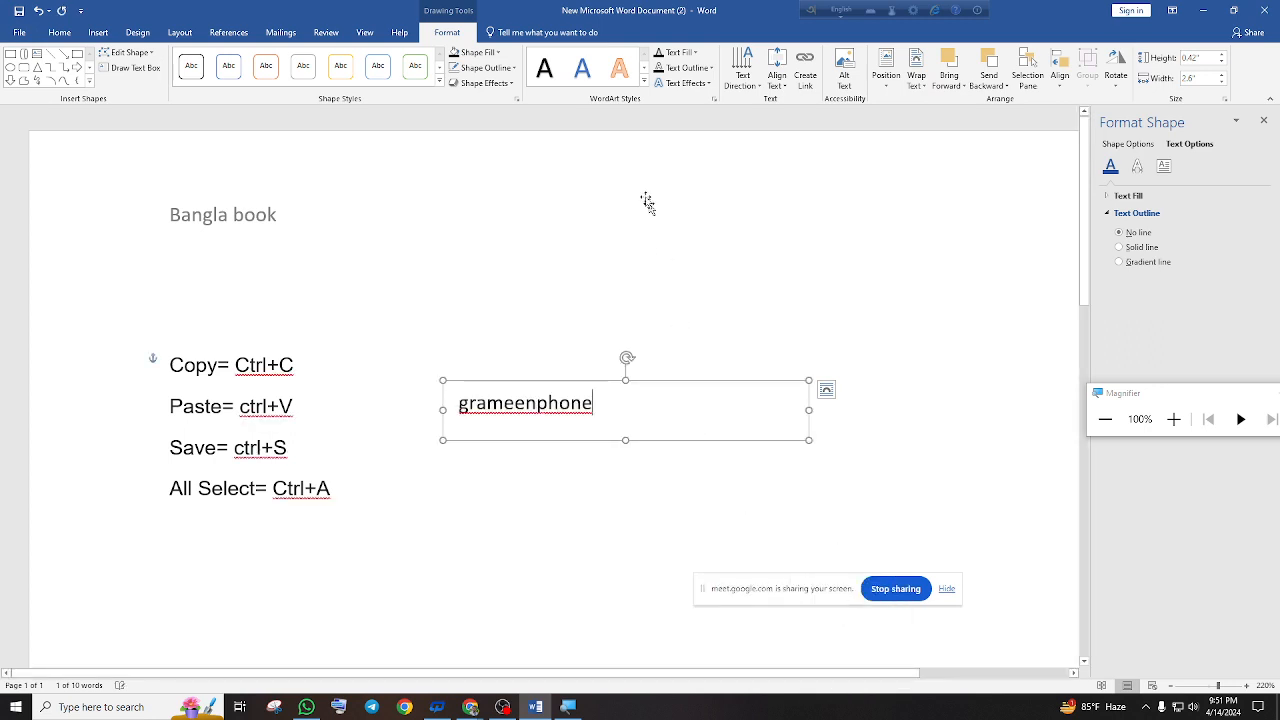
{"action": "left_click_drag", "start_coordinate": [708, 381], "coordinate": [547, 134]}
Rotate the "grameenphone" text box 90° clockwise and place it in the page's left margin
{"action": "left_click", "coordinate": [737, 306]}
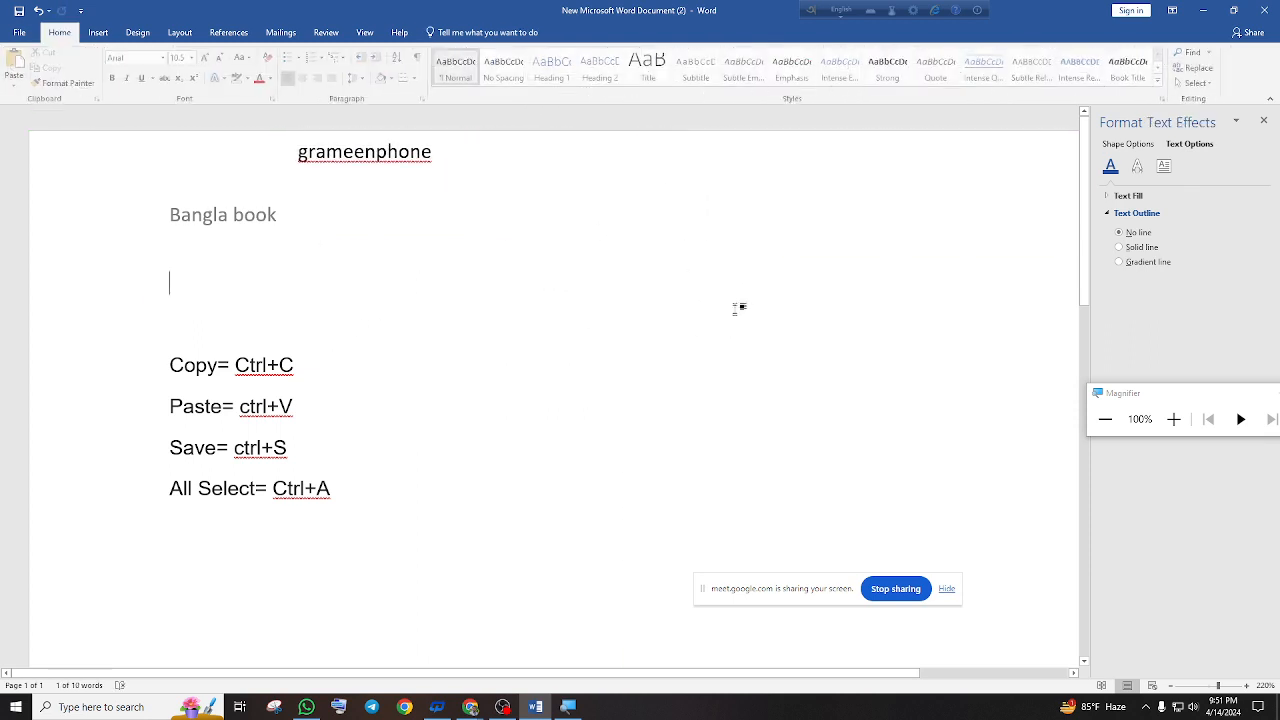
{"action": "left_click", "coordinate": [476, 157]}
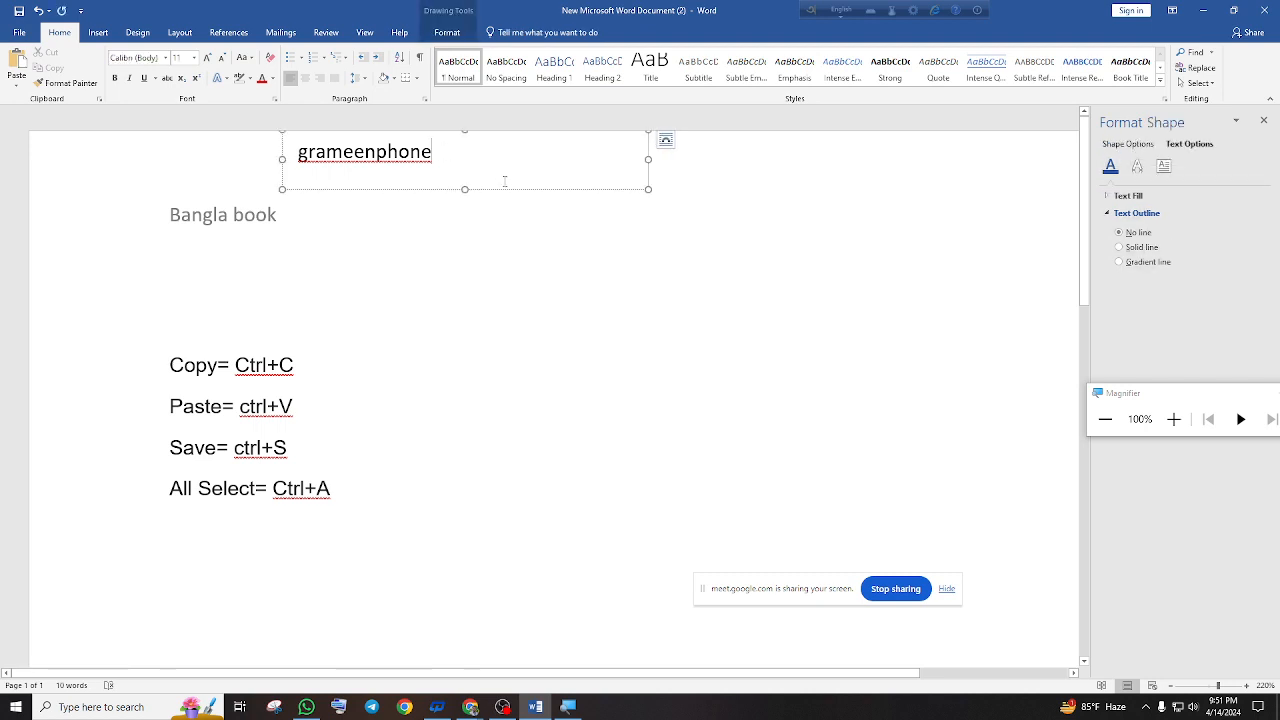
{"action": "left_click_drag", "start_coordinate": [524, 191], "coordinate": [624, 330]}
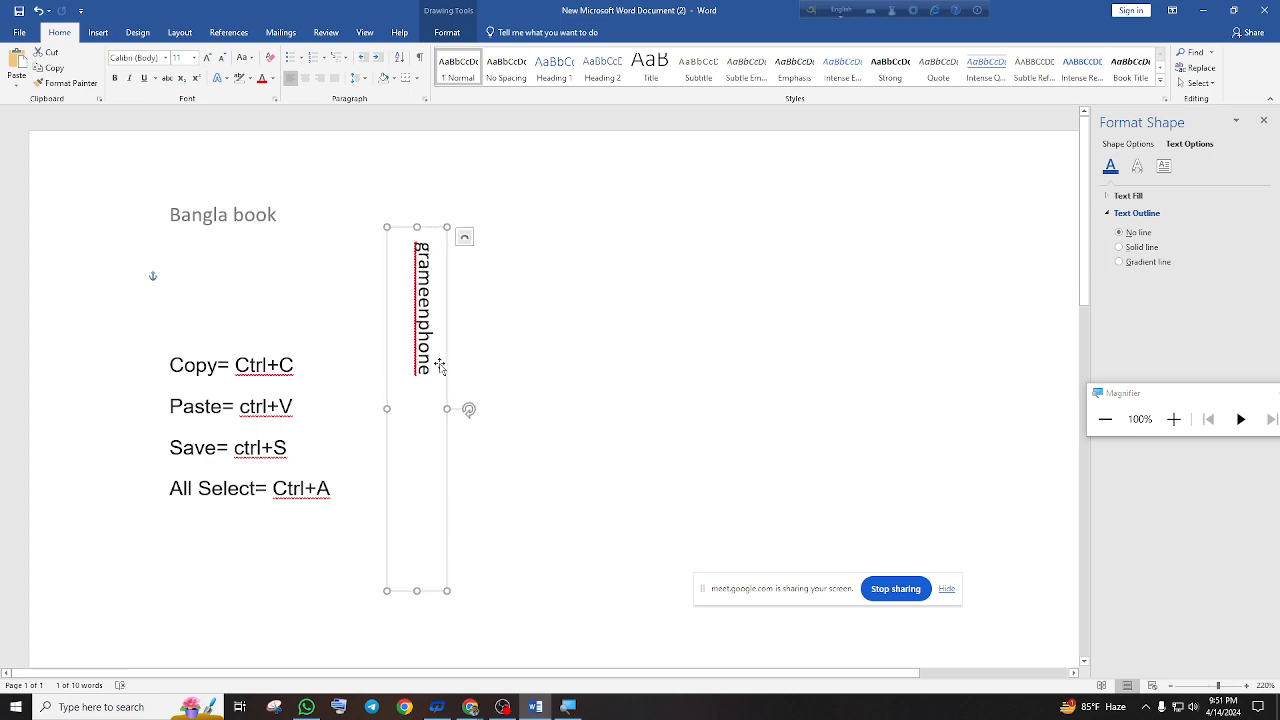
{"action": "left_click_drag", "start_coordinate": [439, 366], "coordinate": [94, 381]}
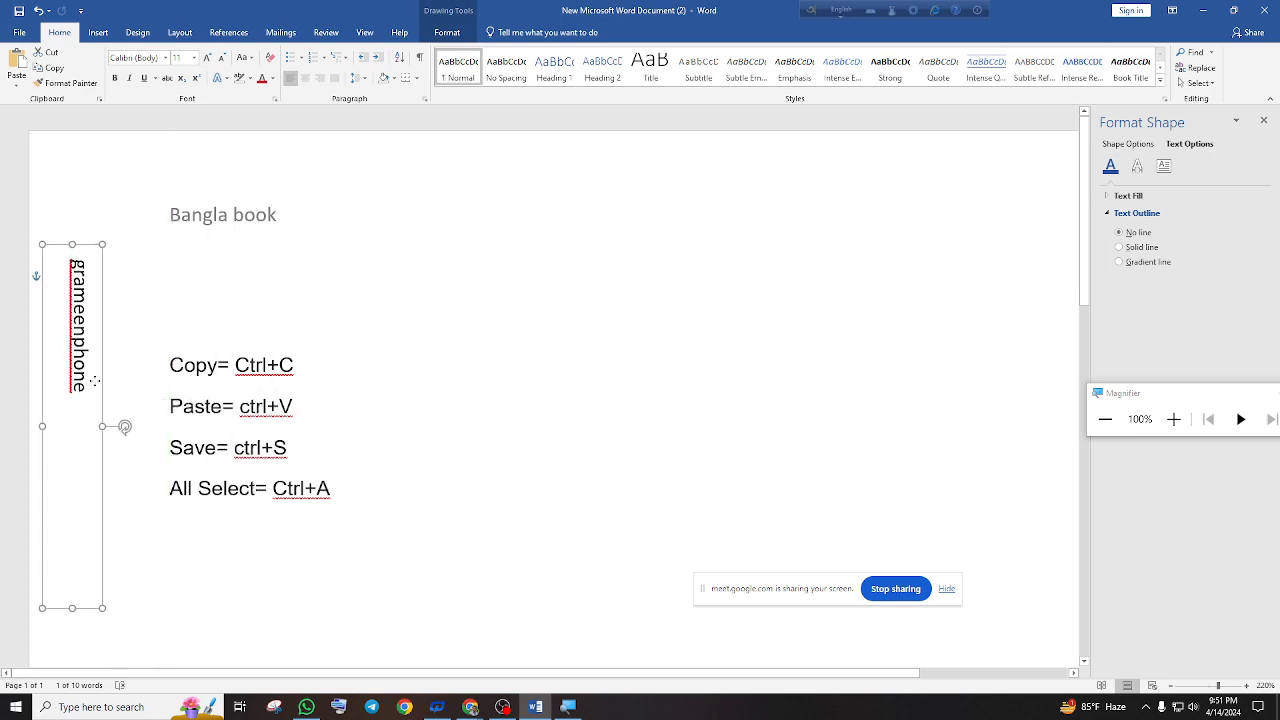
{"action": "left_click", "coordinate": [649, 352]}
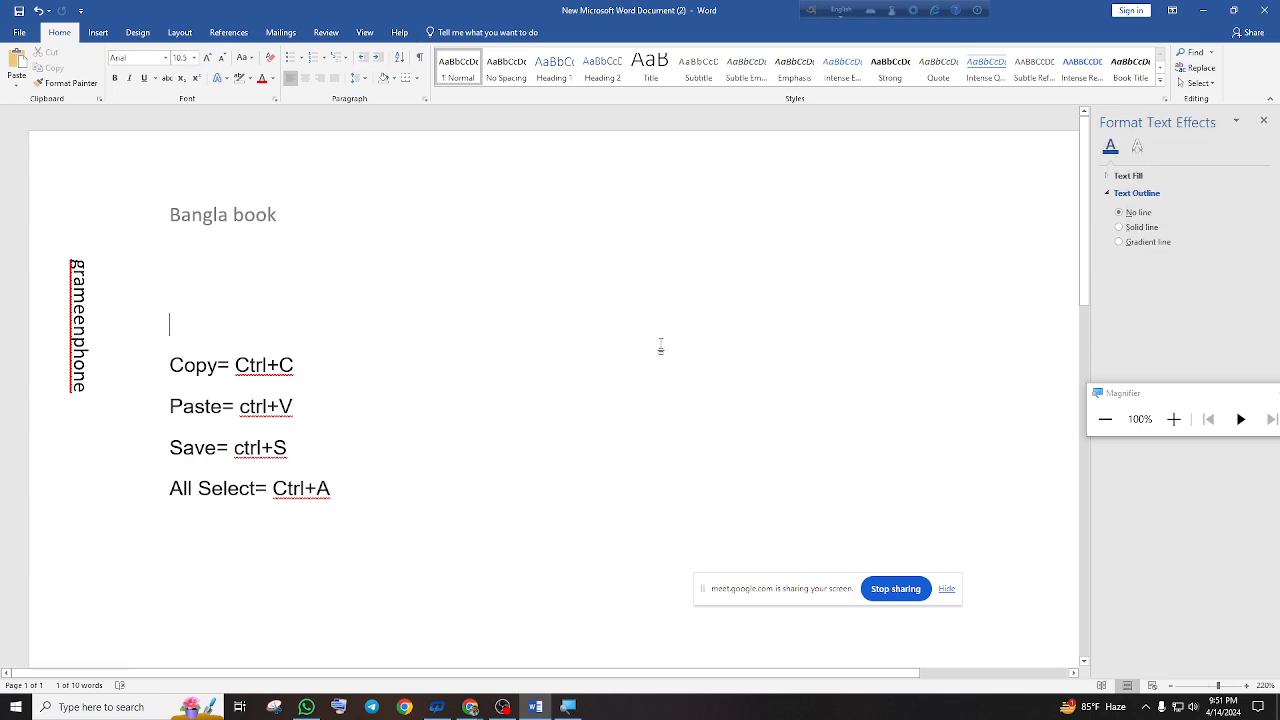
Move the vertical text box back onto the middle of the page and delete it
{"action": "left_click", "coordinate": [75, 368]}
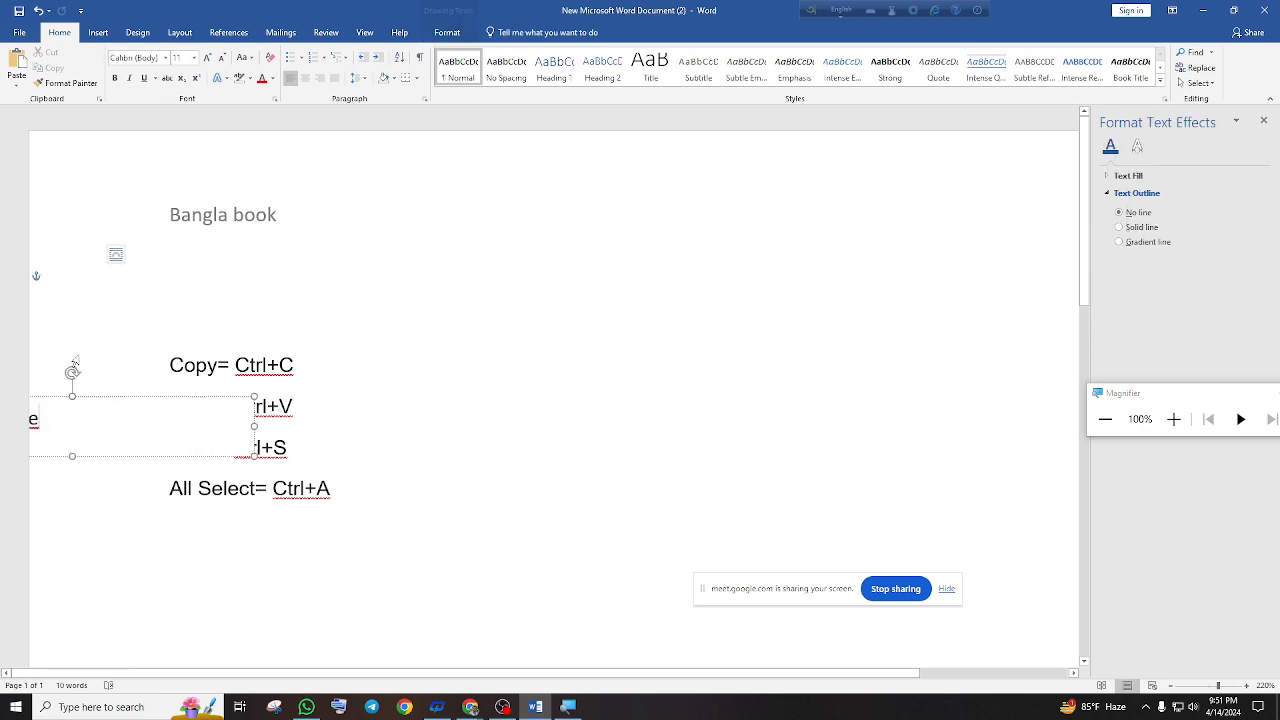
{"action": "left_click_drag", "start_coordinate": [130, 397], "coordinate": [577, 366]}
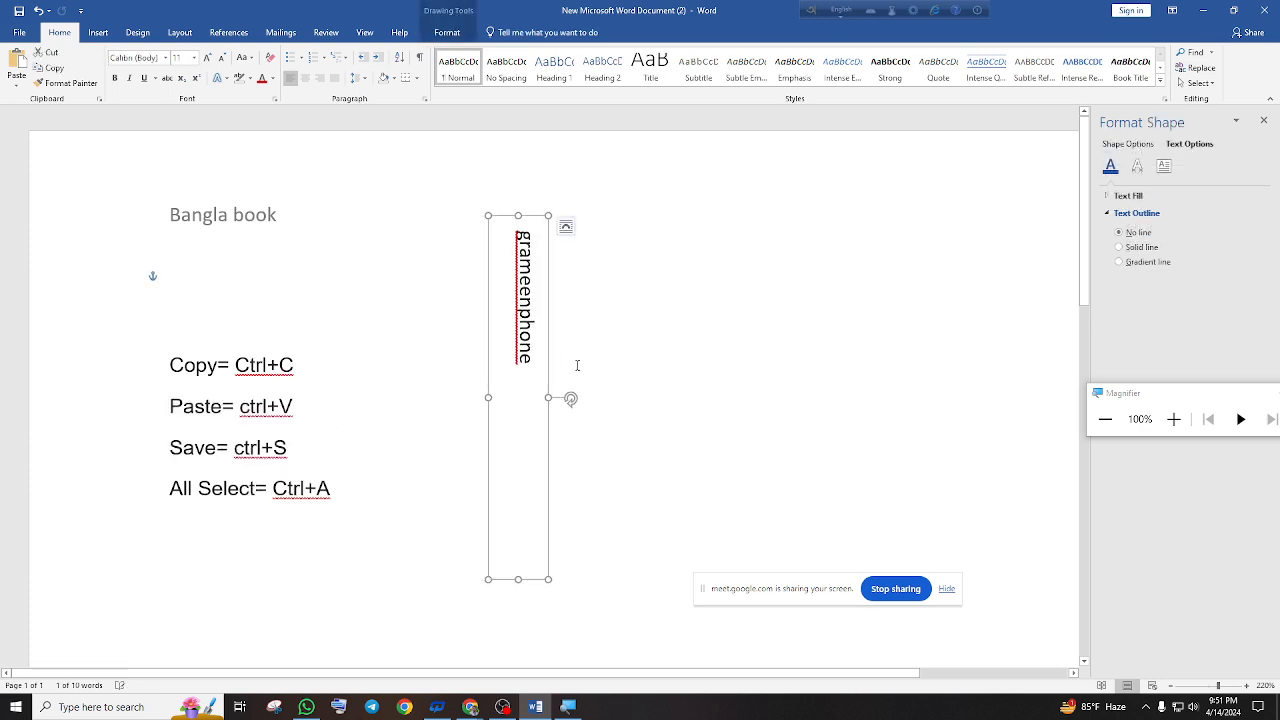
{"action": "key", "text": "Delete"}
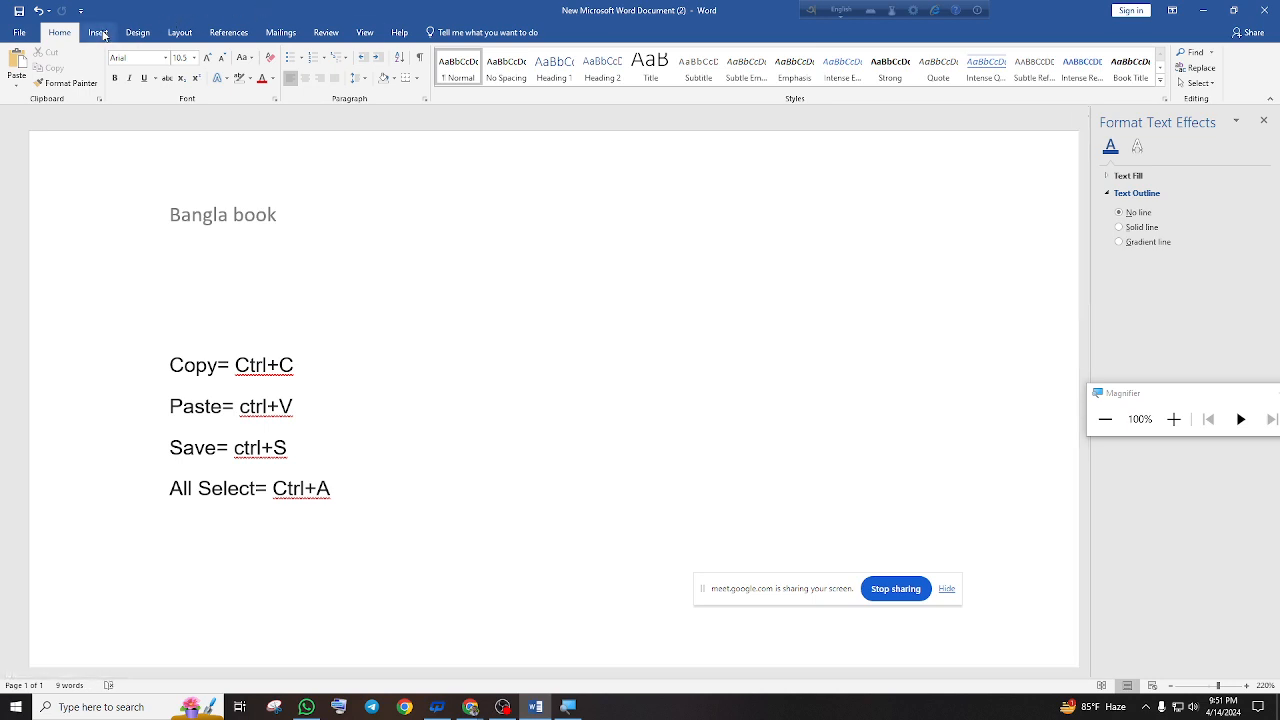
Convert the "Copy= Ctrl+C" line into WordArt with the orange outlined letter style that has a hard shadow
{"action": "left_click", "coordinate": [98, 32]}
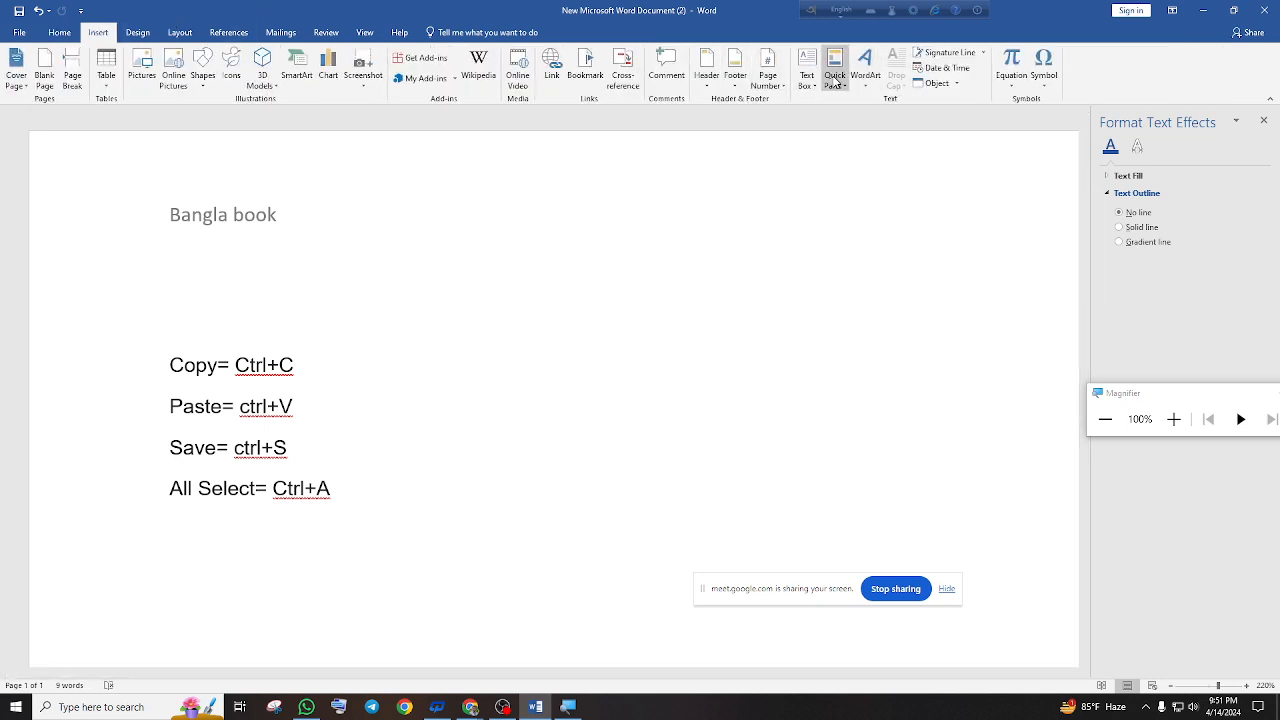
{"action": "left_click", "coordinate": [865, 68]}
{"action": "left_click", "coordinate": [863, 63]}
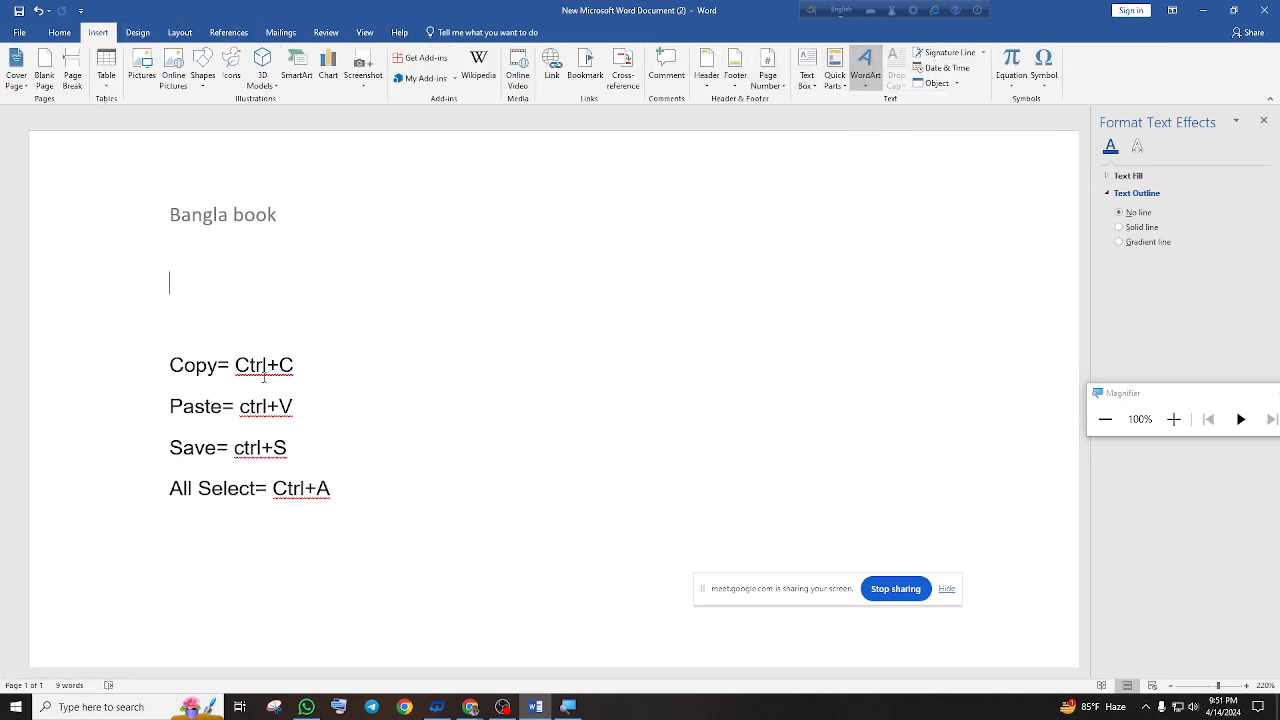
{"action": "left_click", "coordinate": [320, 365]}
{"action": "left_click_drag", "start_coordinate": [196, 372], "coordinate": [168, 366]}
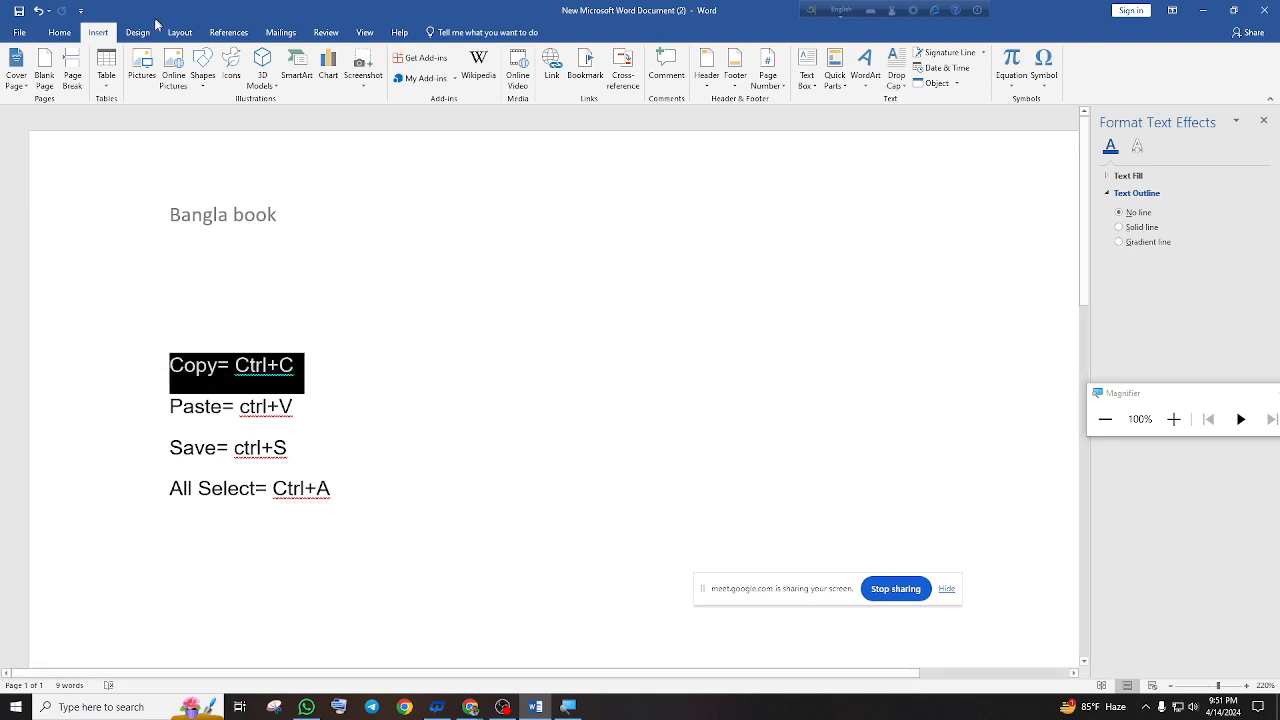
{"action": "left_click", "coordinate": [865, 66]}
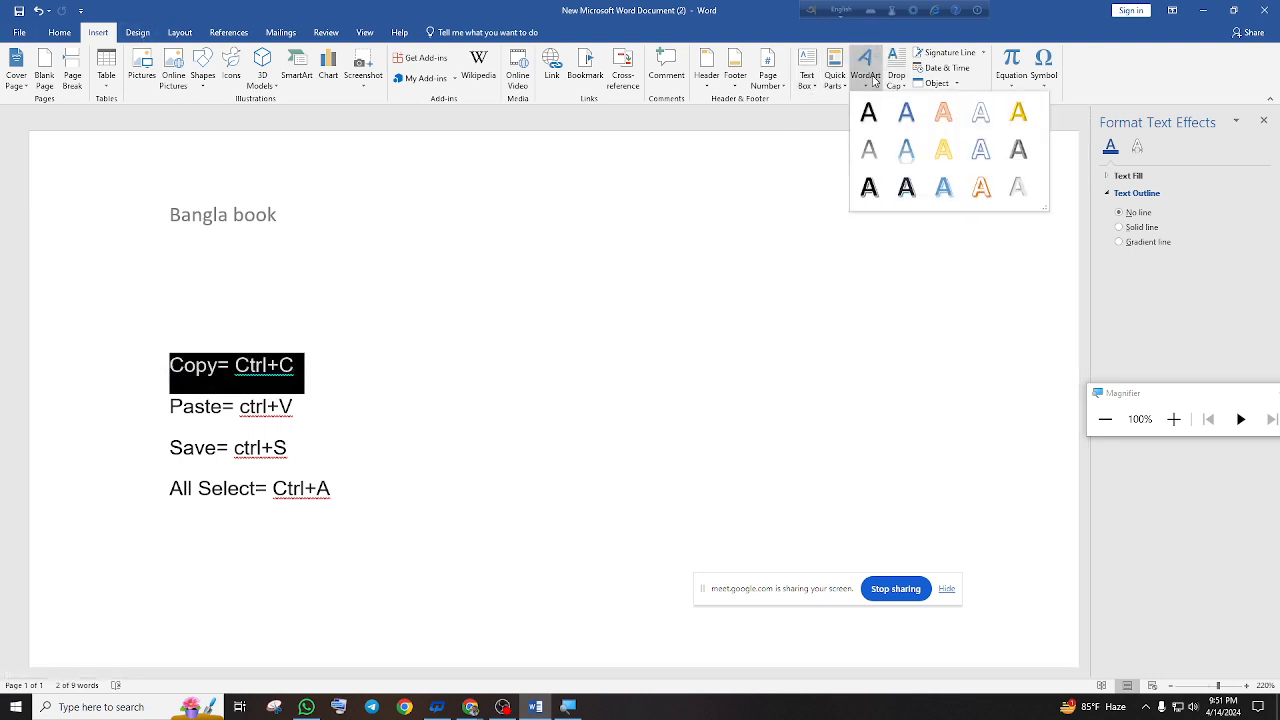
{"action": "left_click", "coordinate": [982, 187]}
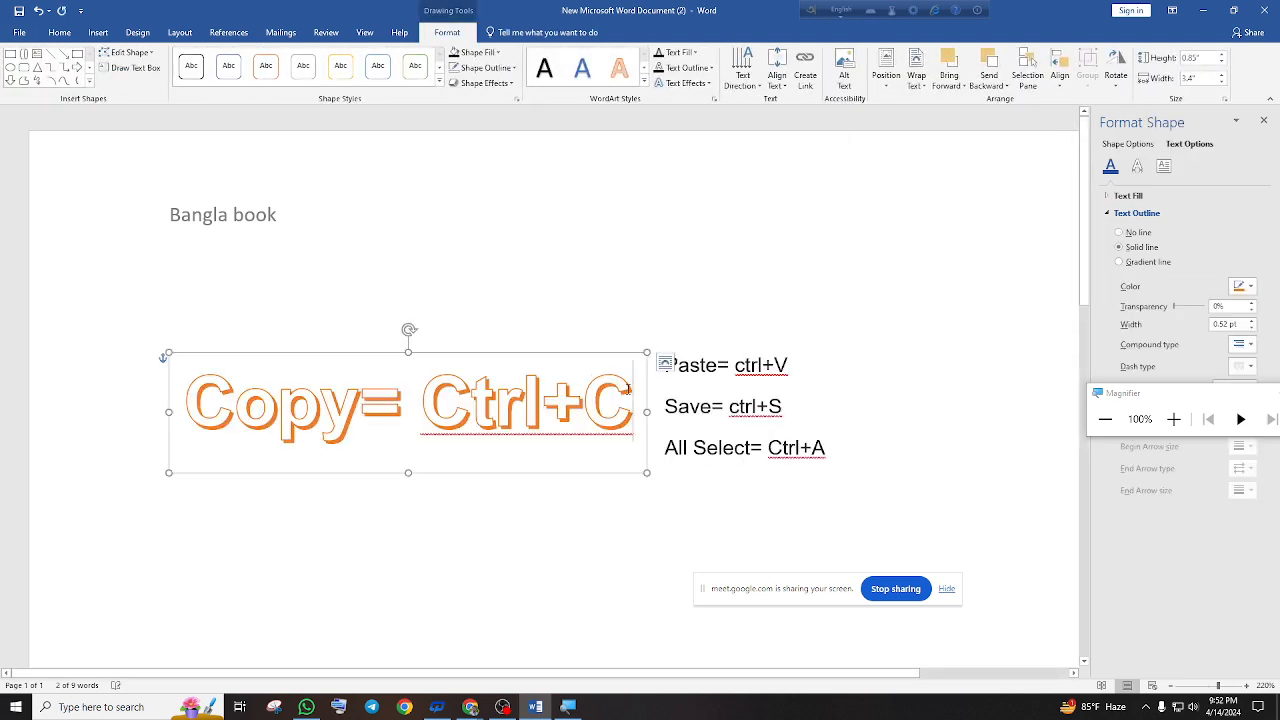
{"action": "left_click", "coordinate": [58, 31]}
{"action": "left_click", "coordinate": [228, 79]}
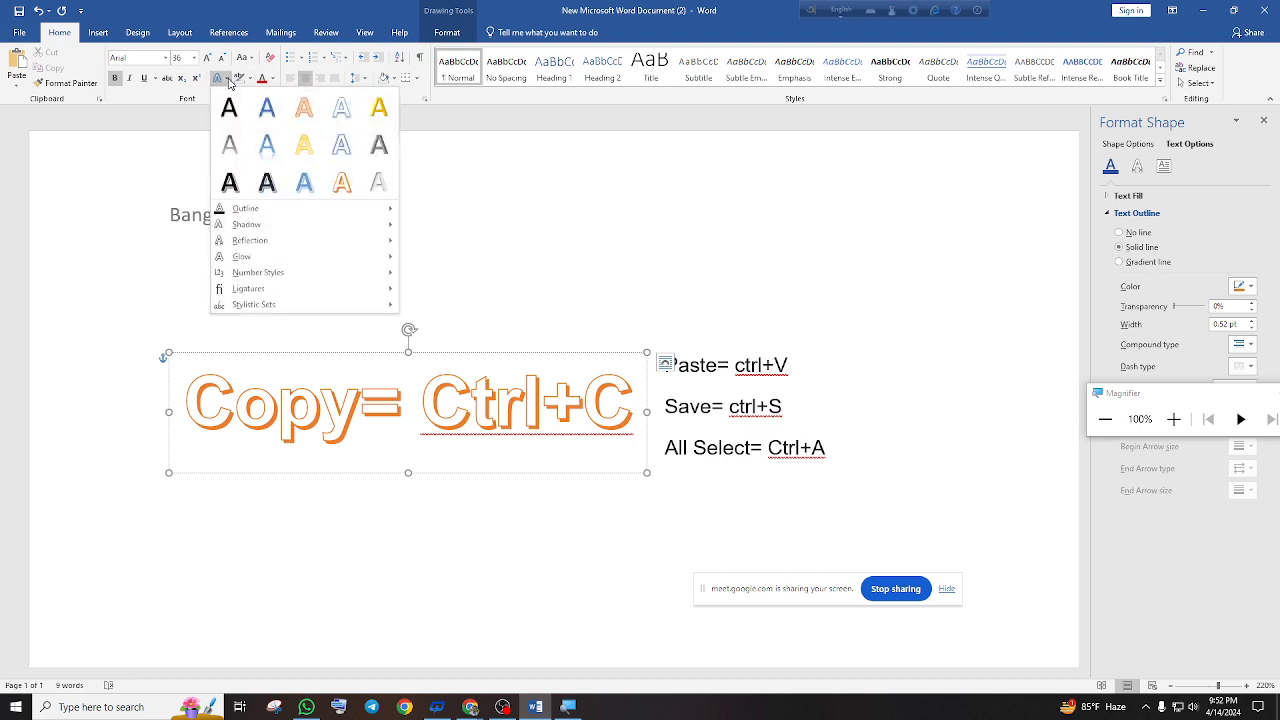
{"action": "left_click", "coordinate": [229, 80]}
{"action": "left_click", "coordinate": [97, 32]}
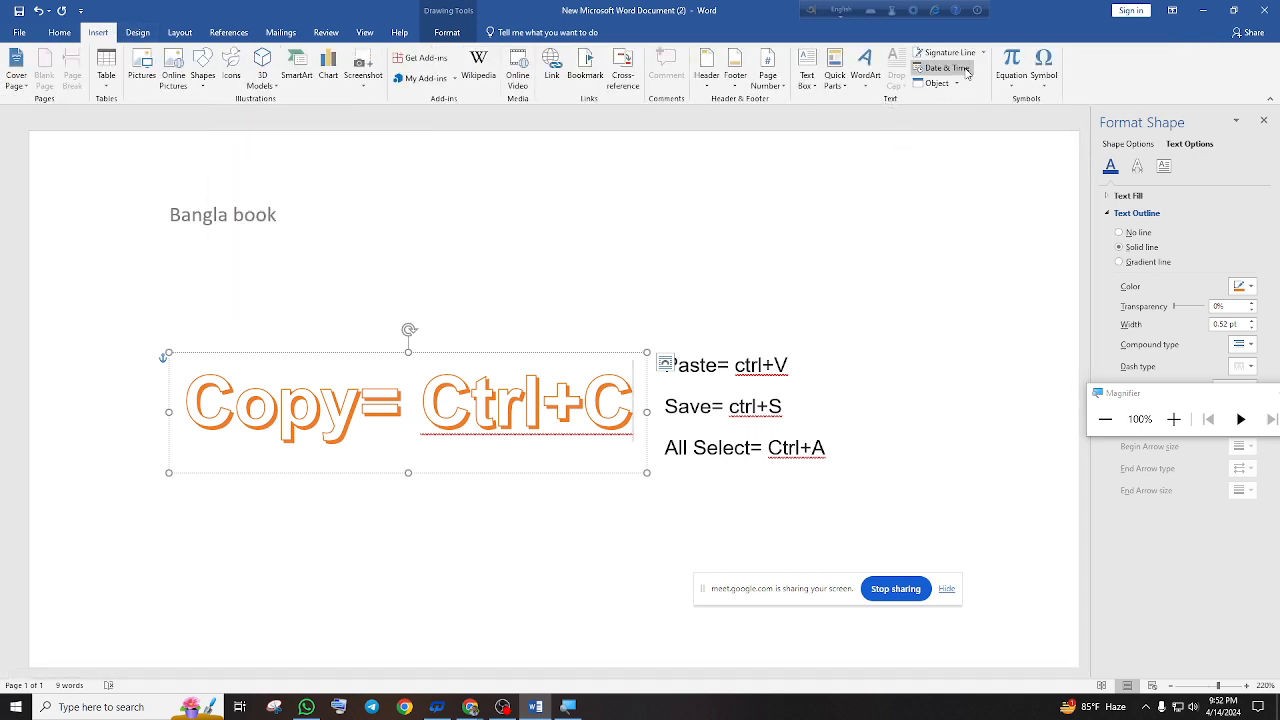
{"action": "left_click", "coordinate": [136, 32]}
{"action": "left_click", "coordinate": [59, 32]}
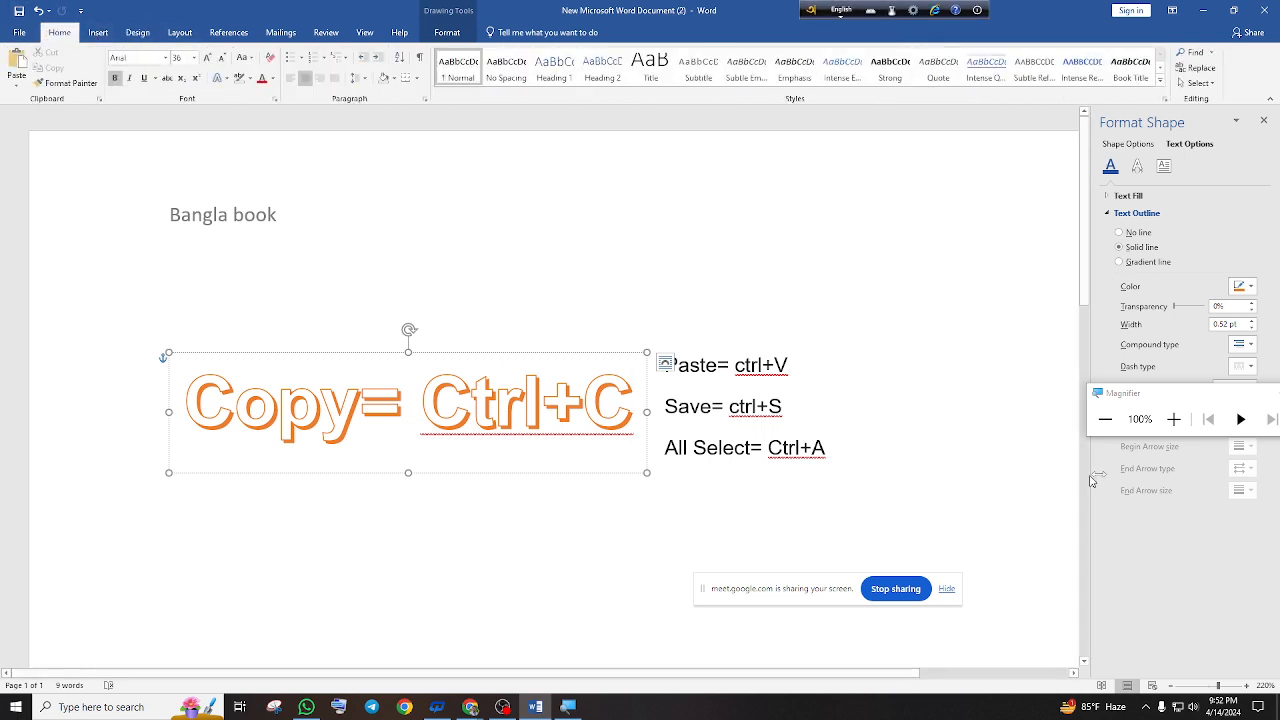
Examine the font formatting commands and the Change Case options at 200% screen magnification, and restore the magnification to 100%
{"action": "left_click_drag", "start_coordinate": [1149, 395], "coordinate": [737, 219]}
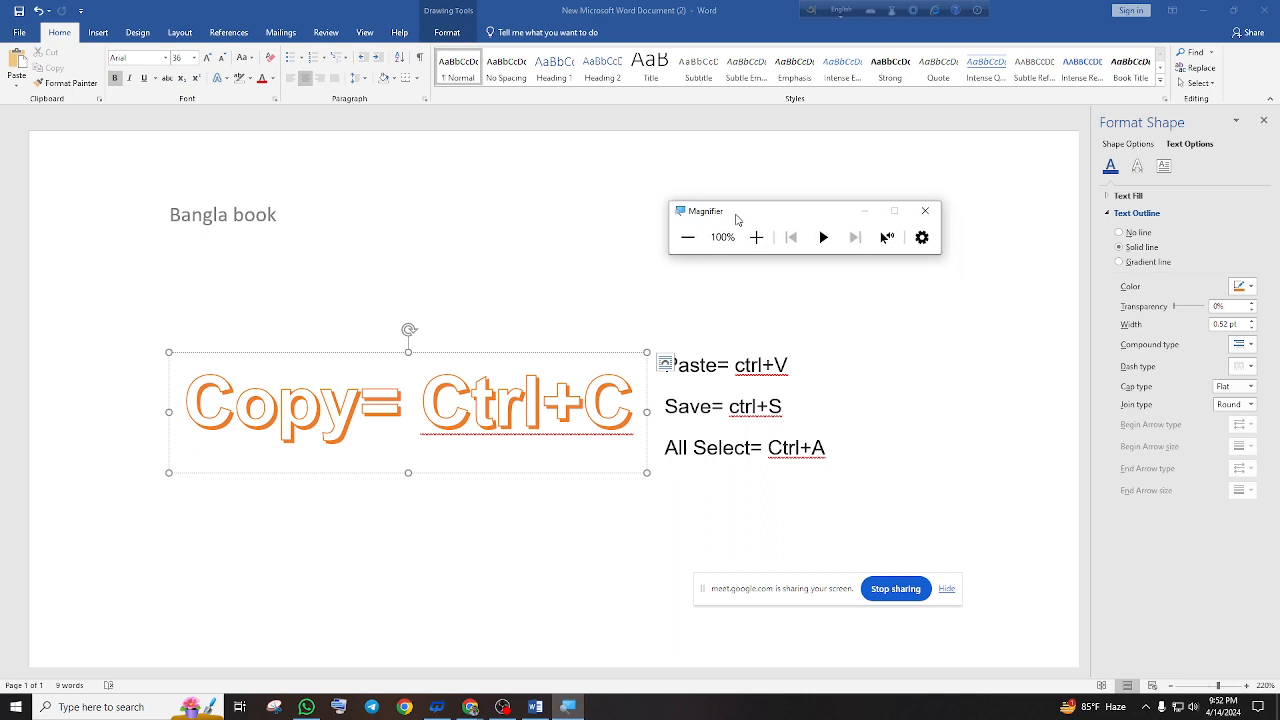
{"action": "left_click", "coordinate": [109, 36]}
{"action": "left_click", "coordinate": [100, 33]}
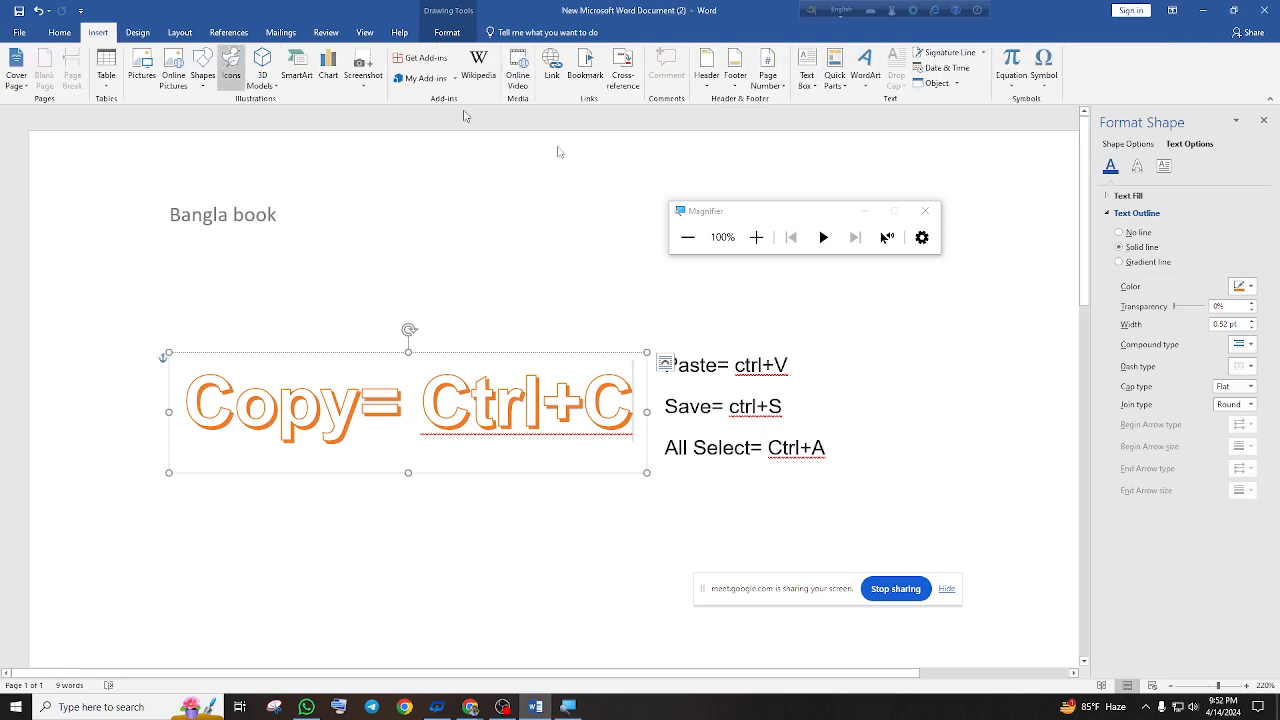
{"action": "left_click", "coordinate": [754, 238]}
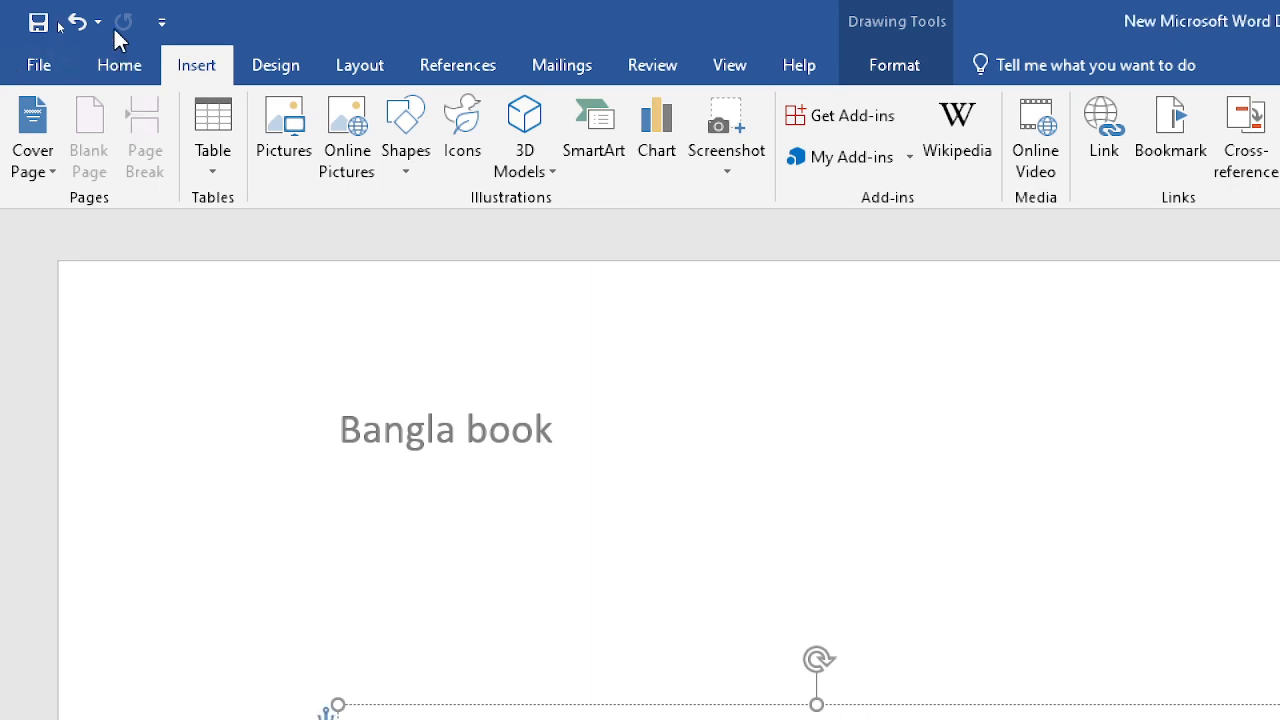
{"action": "left_click", "coordinate": [122, 66]}
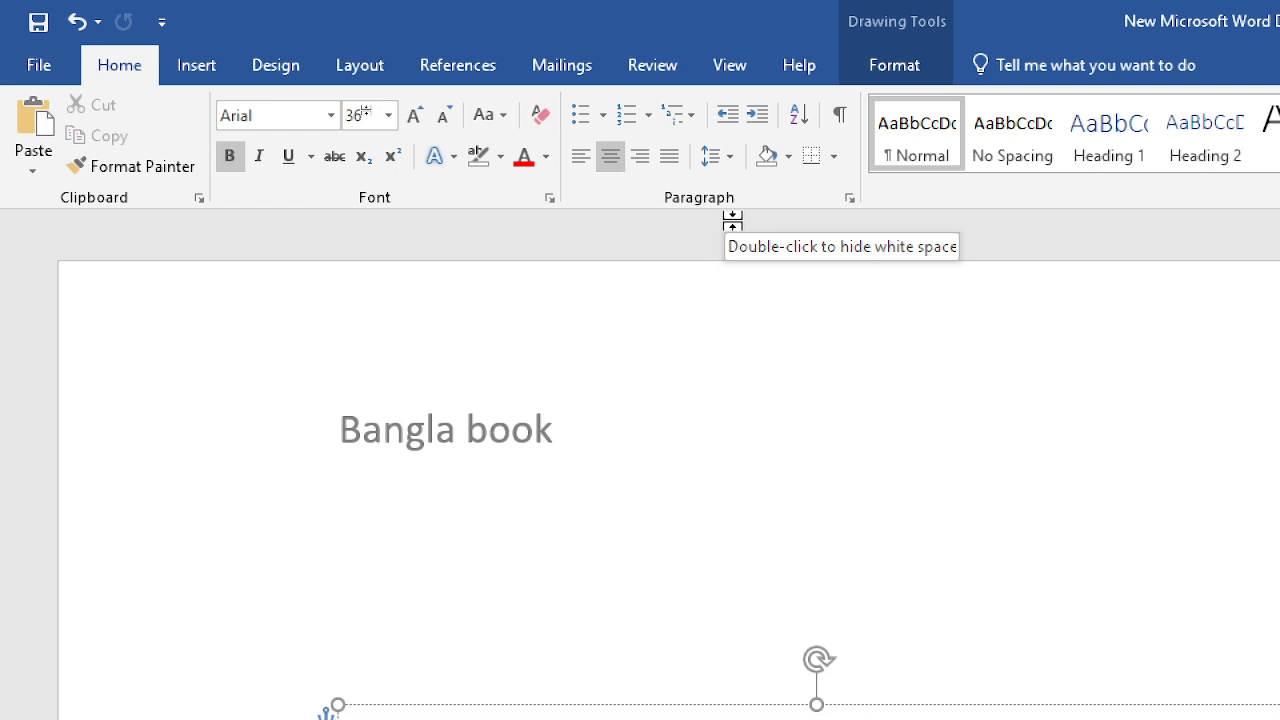
{"action": "left_click", "coordinate": [503, 115]}
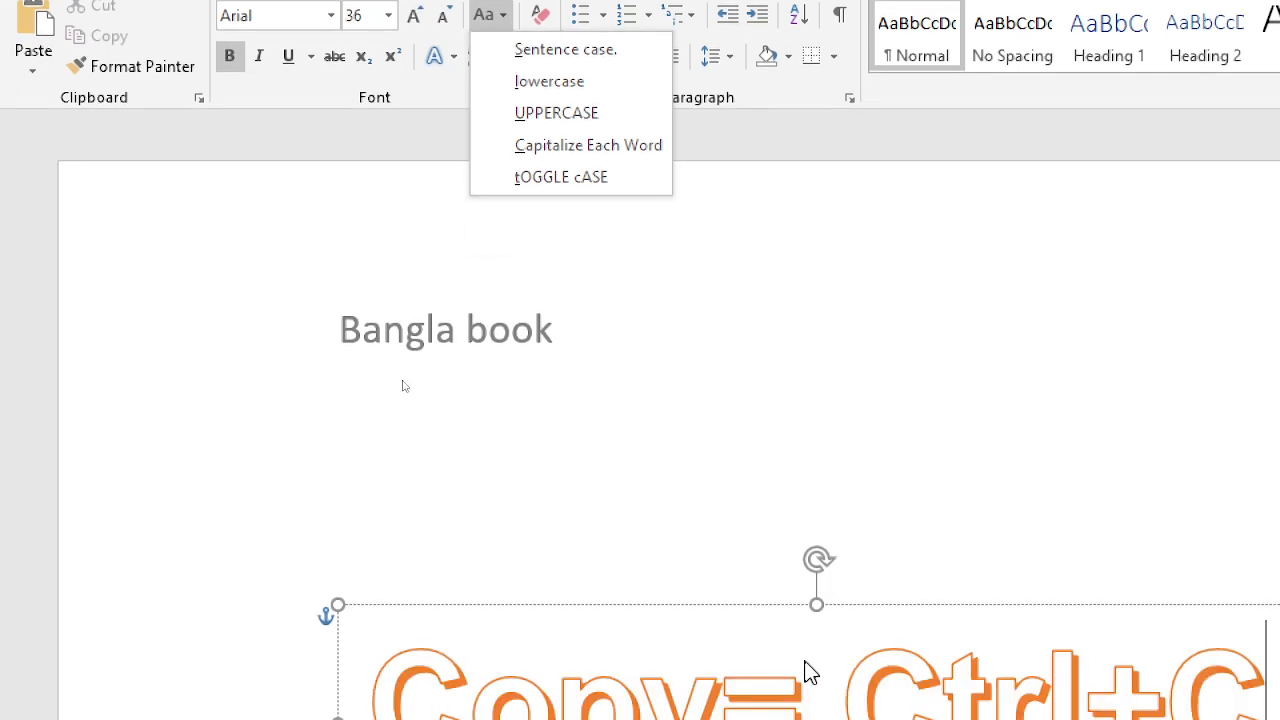
{"action": "left_click", "coordinate": [976, 505]}
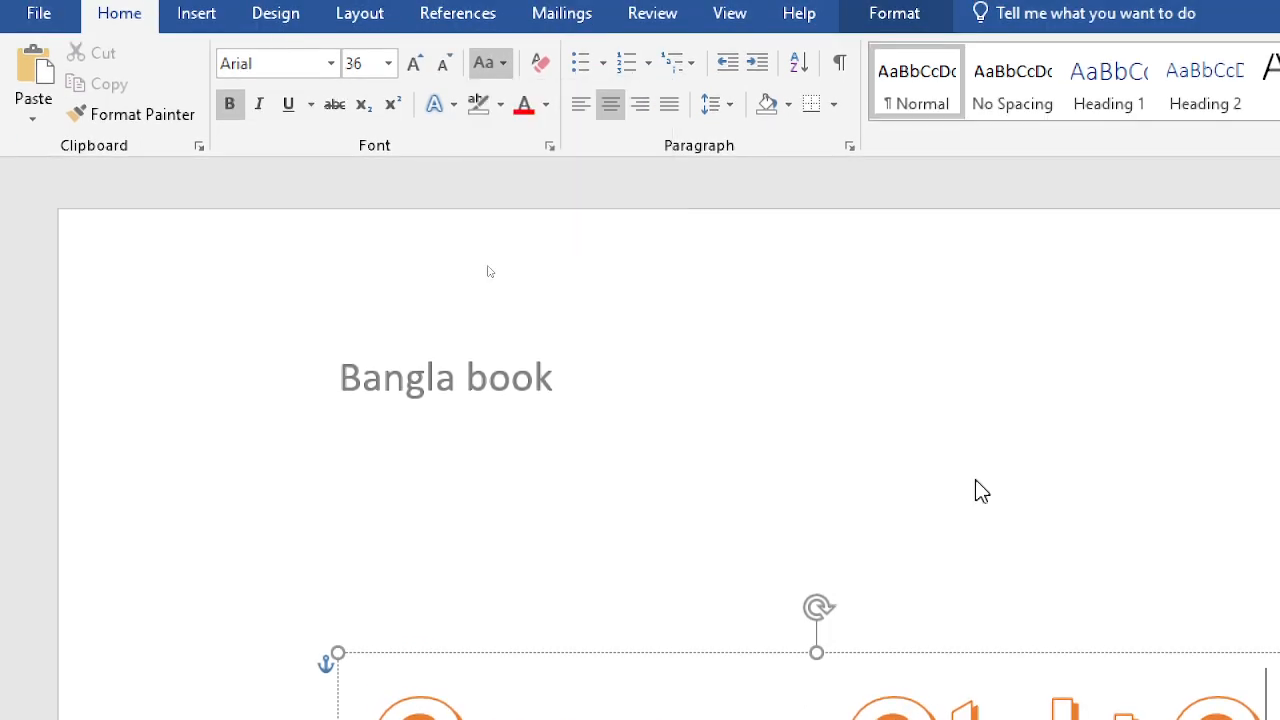
{"action": "left_click", "coordinate": [543, 67]}
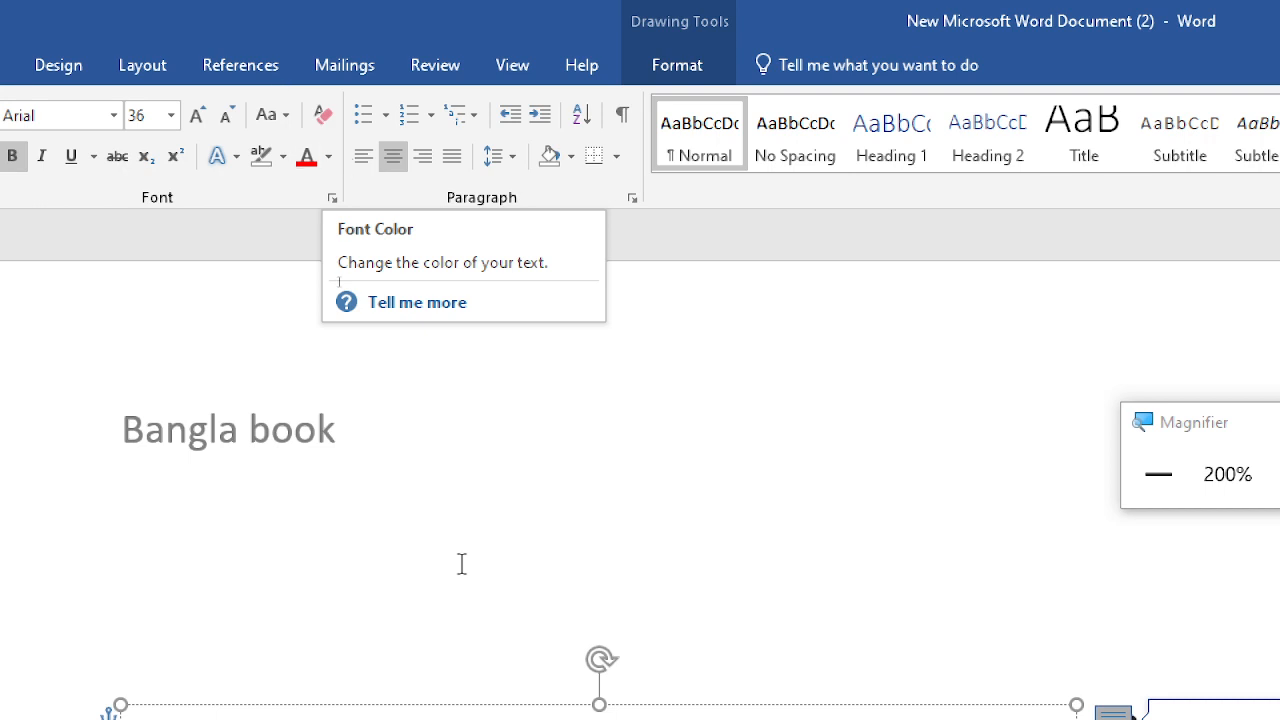
{"action": "scroll", "coordinate": [657, 577], "scroll_direction": "down", "scroll_amount": 5}
{"action": "scroll", "coordinate": [780, 434], "scroll_direction": "up", "scroll_amount": 4}
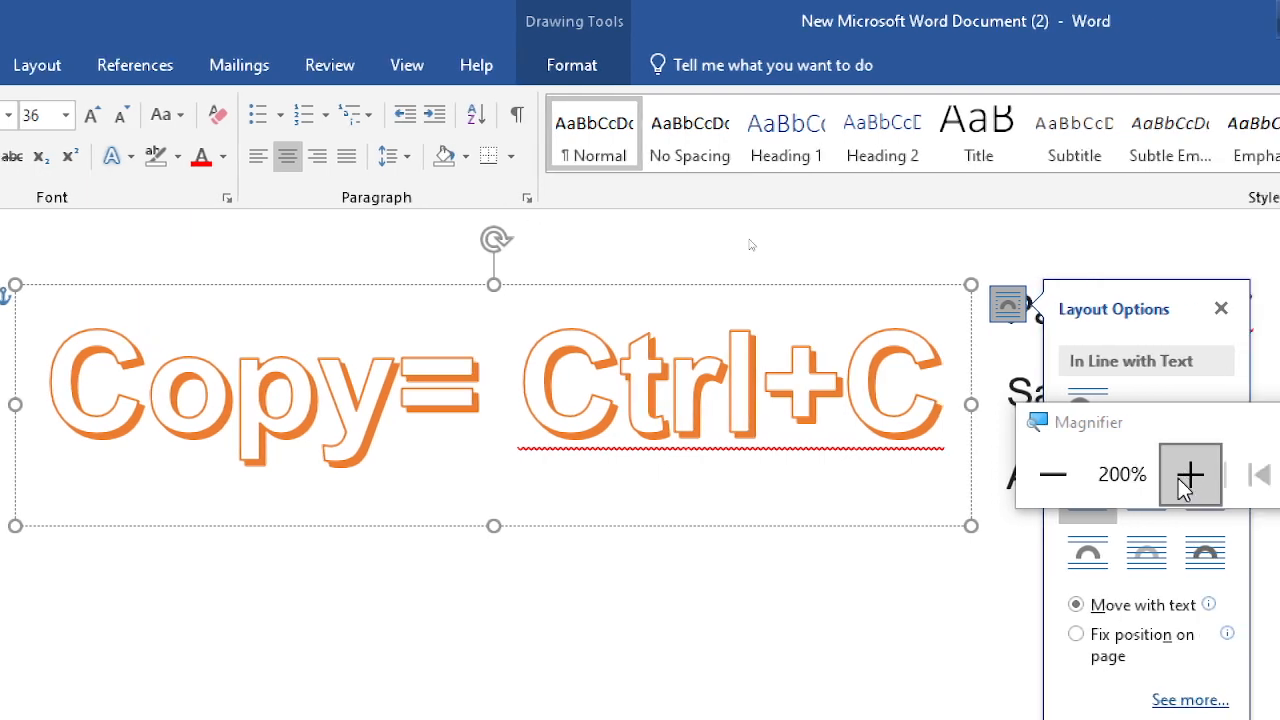
{"action": "left_click", "coordinate": [1060, 474]}
{"action": "scroll", "coordinate": [409, 231], "scroll_direction": "up", "scroll_amount": 4}
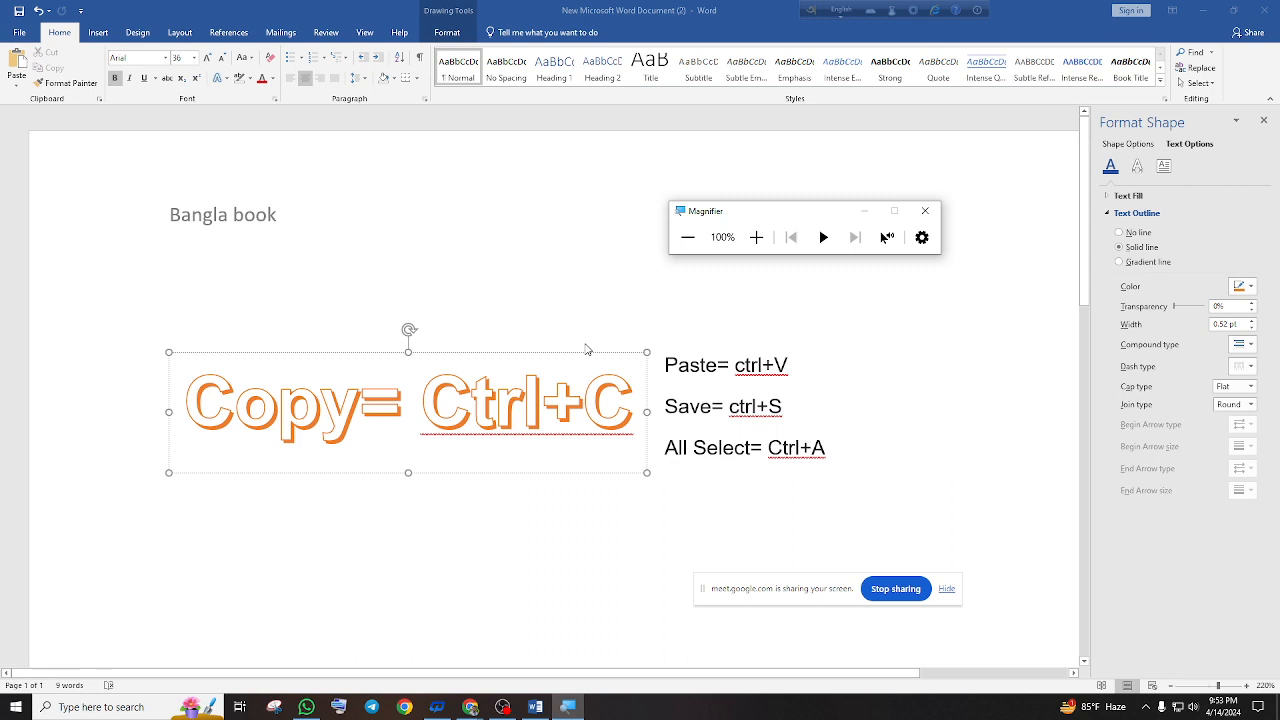
Close the Format Shape pane and undo the WordArt styling of the "Copy= Ctrl+C" text
{"action": "left_click", "coordinate": [1268, 125]}
{"action": "left_click", "coordinate": [1267, 124]}
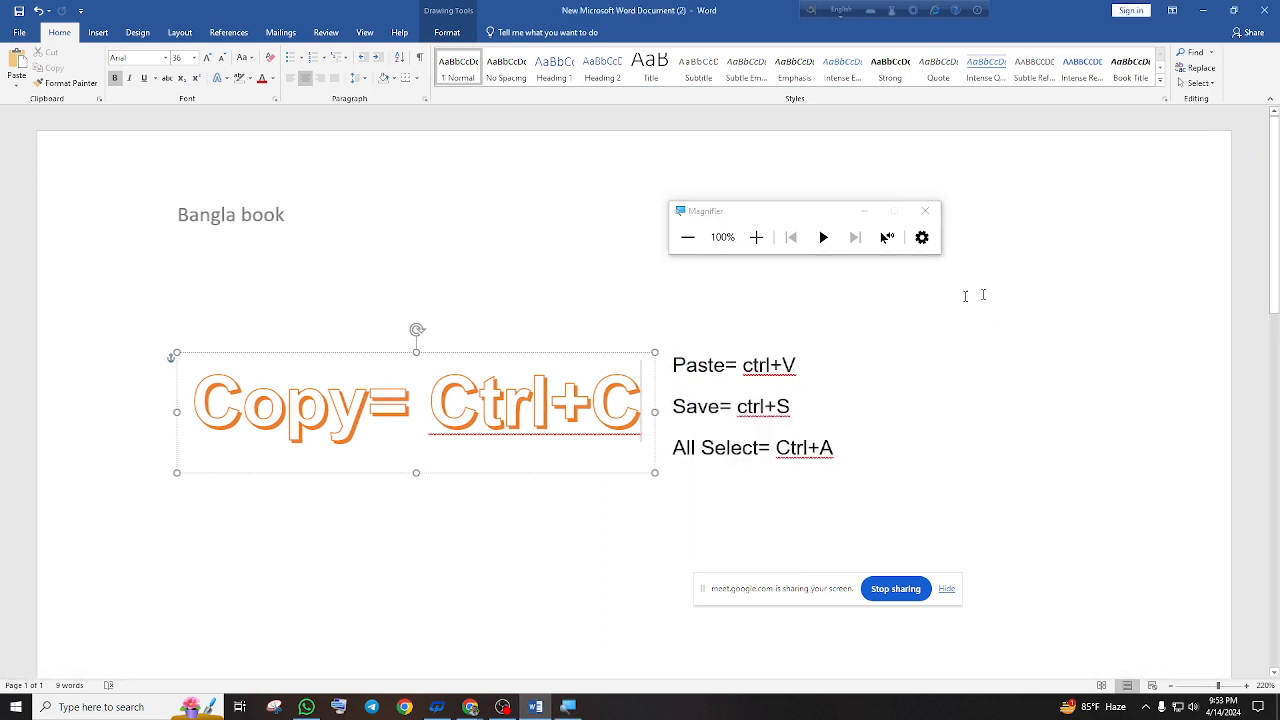
{"action": "key", "text": "ctrl+z"}
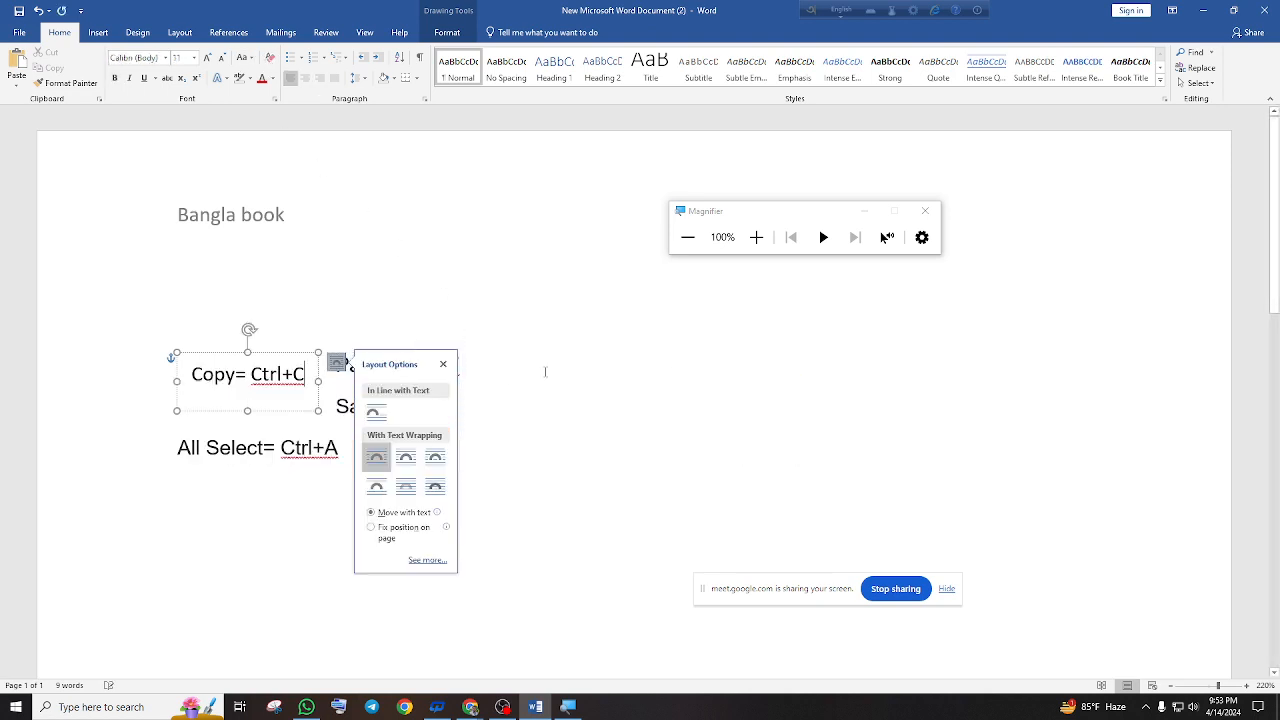
Replace all the body text with the sentence "Bangladesh is my home land"
{"action": "left_click", "coordinate": [399, 434]}
{"action": "key", "text": "ctrl+a"}
{"action": "key", "text": "Delete"}
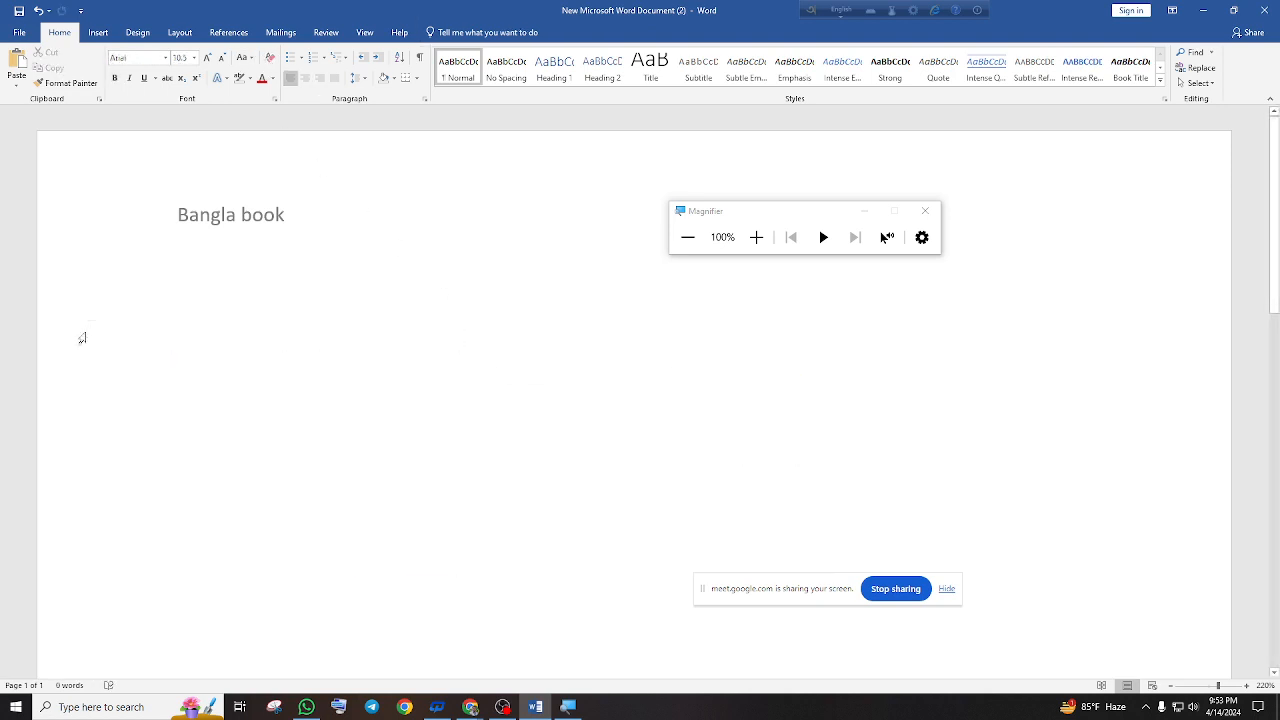
{"action": "type", "text": "banglades"}
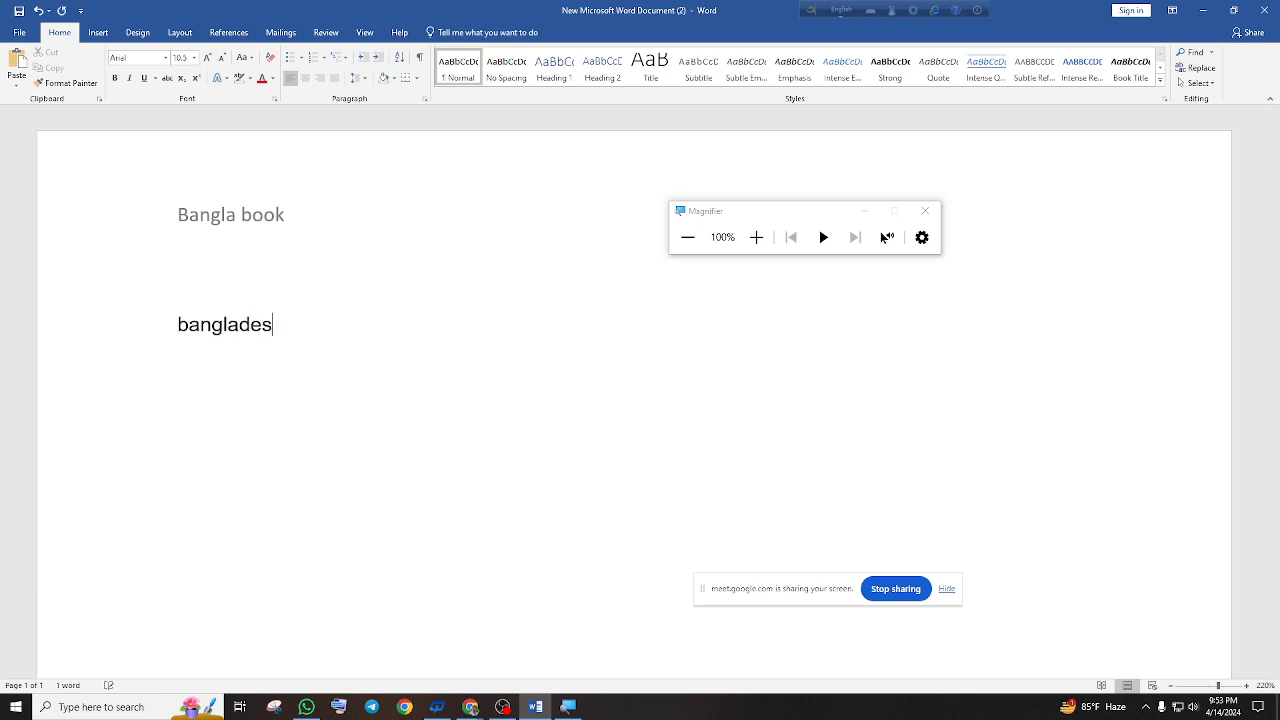
{"action": "type", "text": "h is m"}
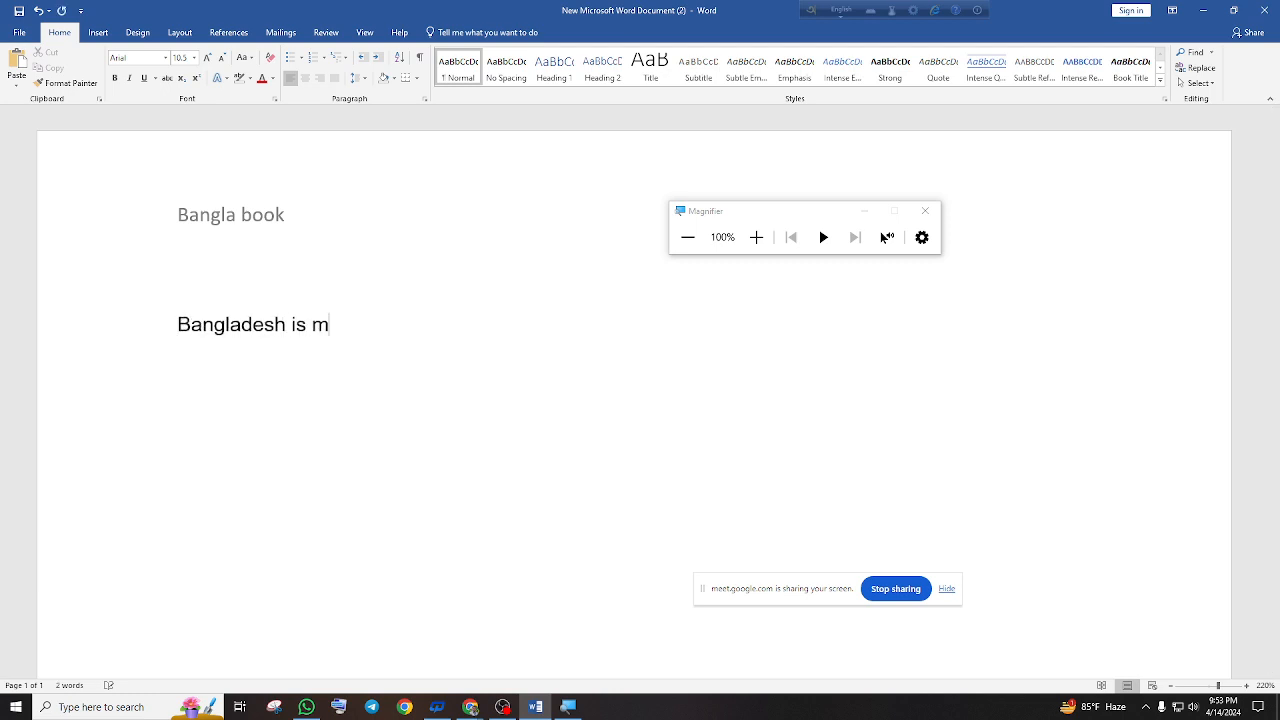
{"action": "type", "text": "y home land"}
{"action": "scroll", "coordinate": [157, 391], "scroll_direction": "up", "scroll_amount": 9}
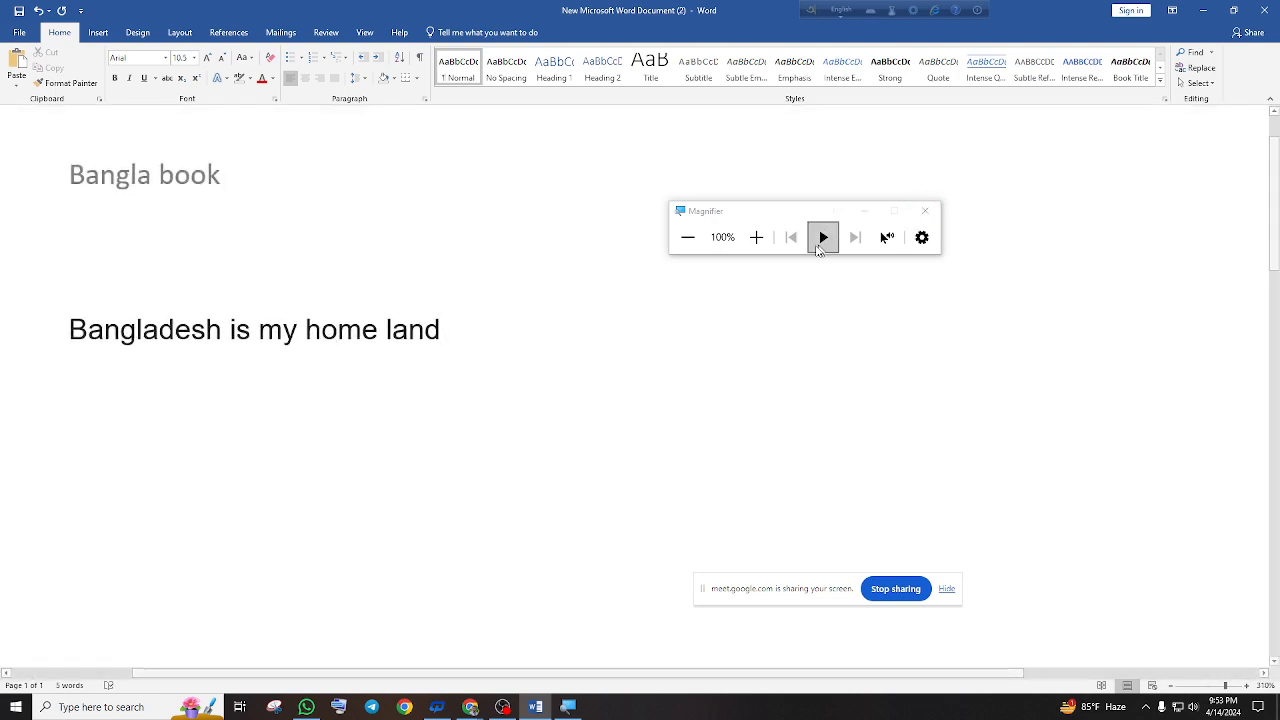
Magnify the screen to 200% and change the sentence "Bangladesh is my home land" to UPPERCASE
{"action": "left_click", "coordinate": [756, 237]}
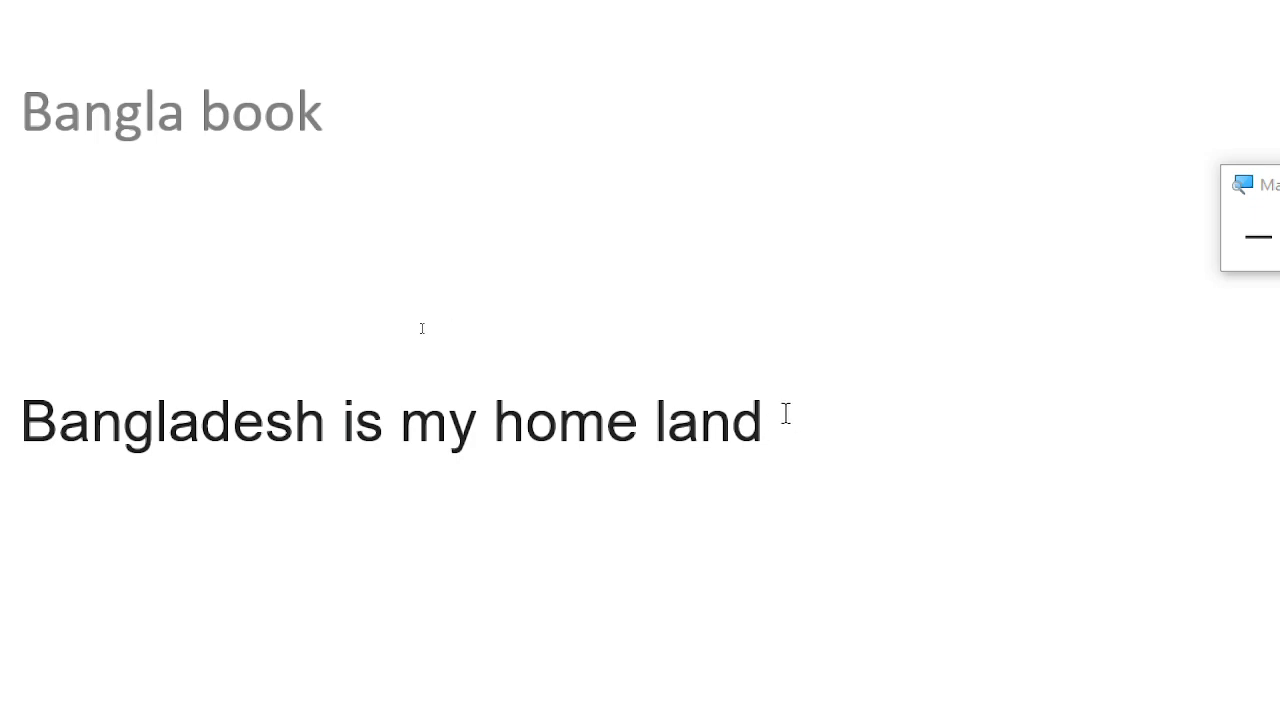
{"action": "left_click_drag", "start_coordinate": [783, 414], "coordinate": [9, 403]}
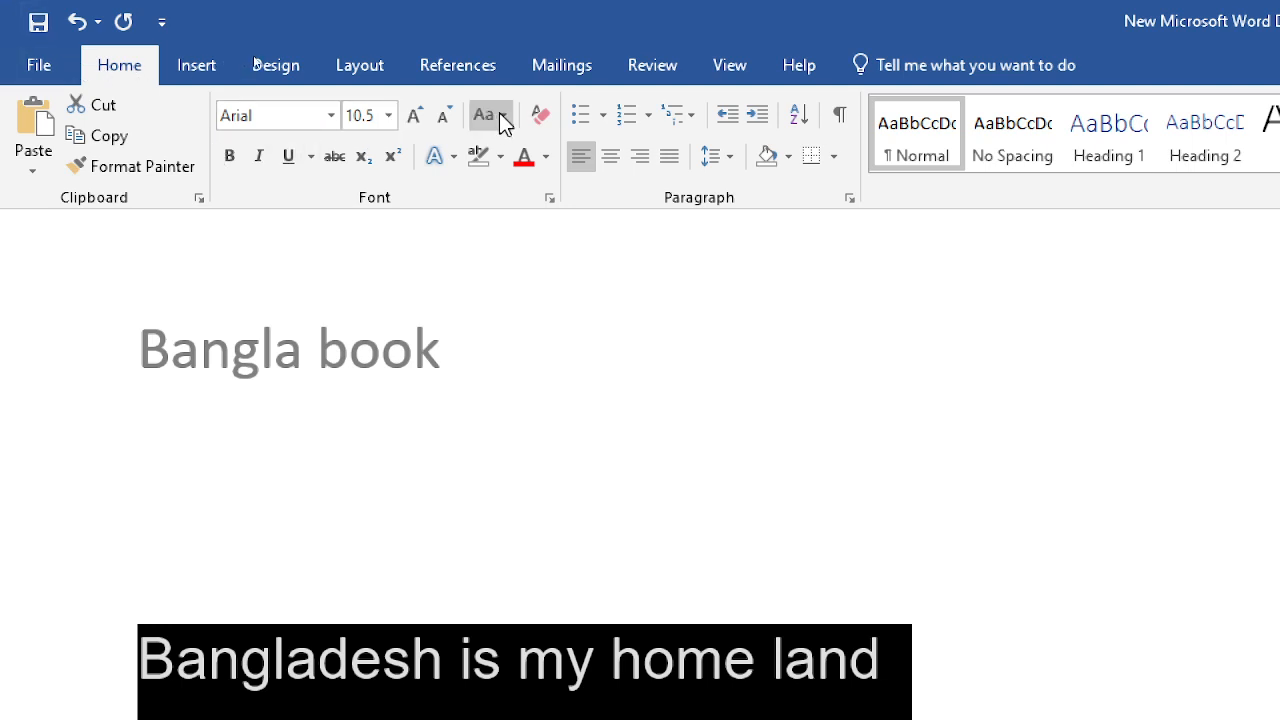
{"action": "left_click", "coordinate": [505, 115]}
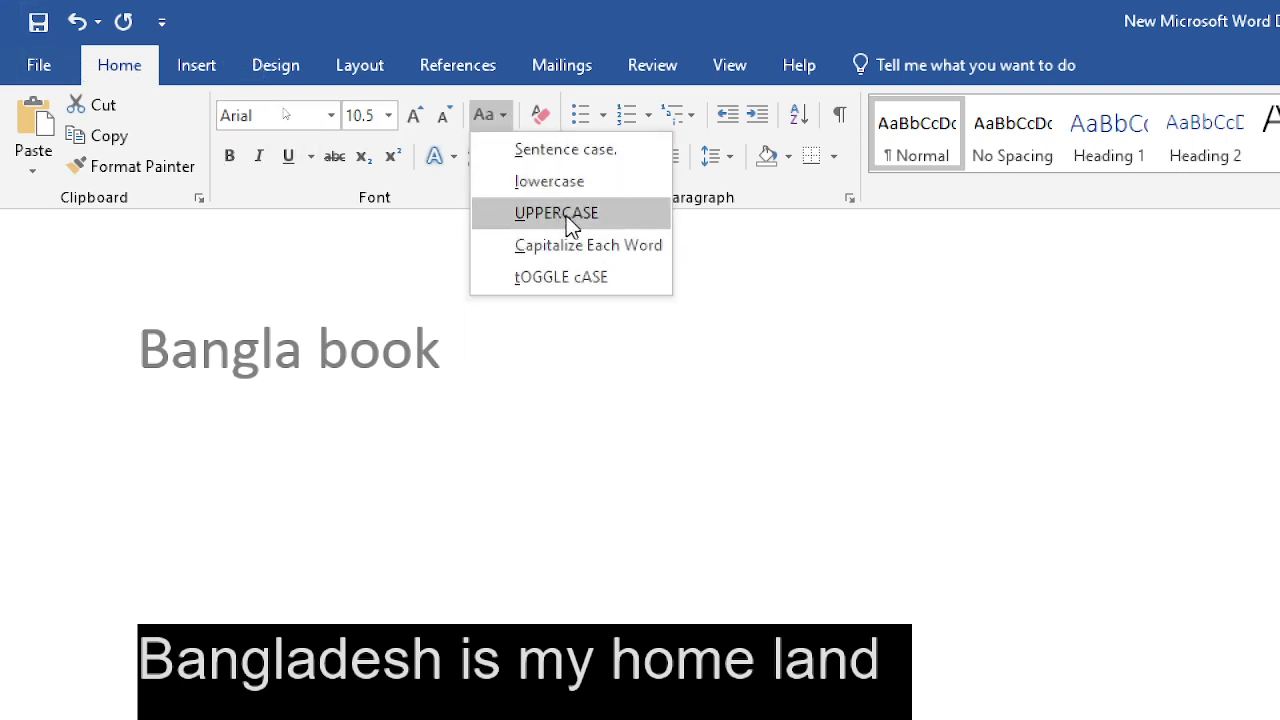
{"action": "left_click", "coordinate": [598, 222]}
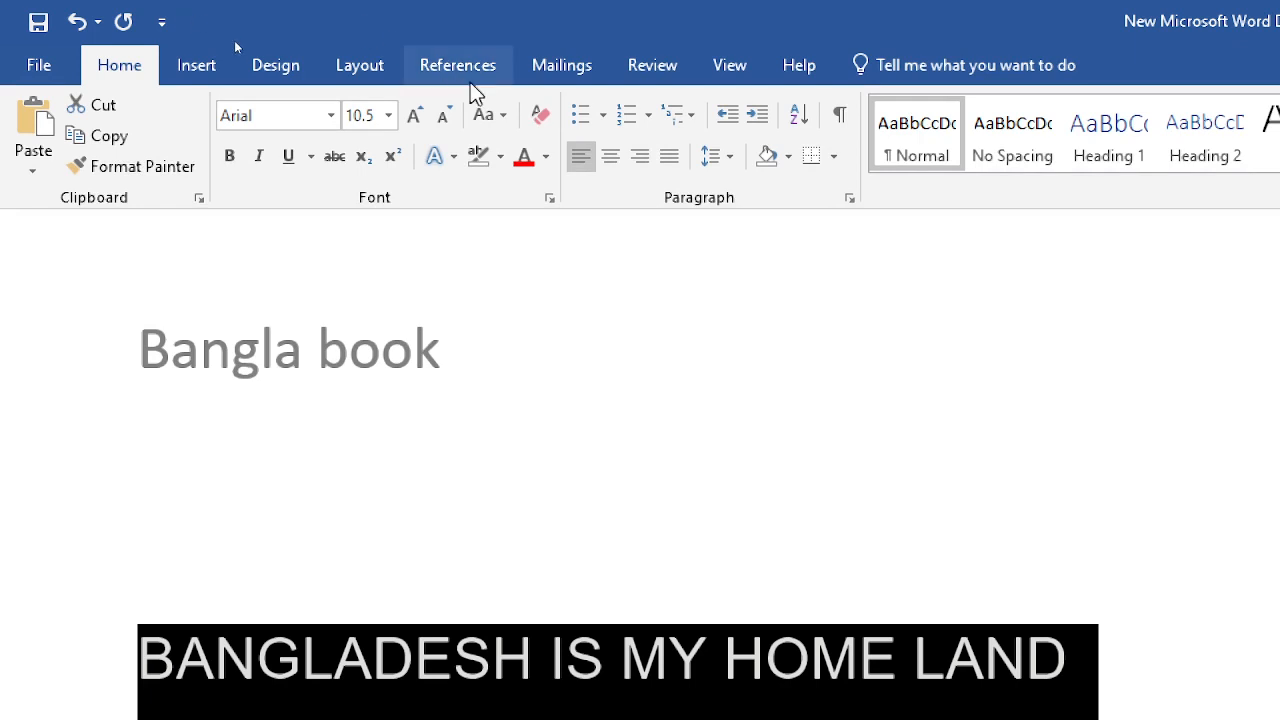
Change the selected sentence to lowercase and return it to Sentence case
{"action": "left_click", "coordinate": [478, 116]}
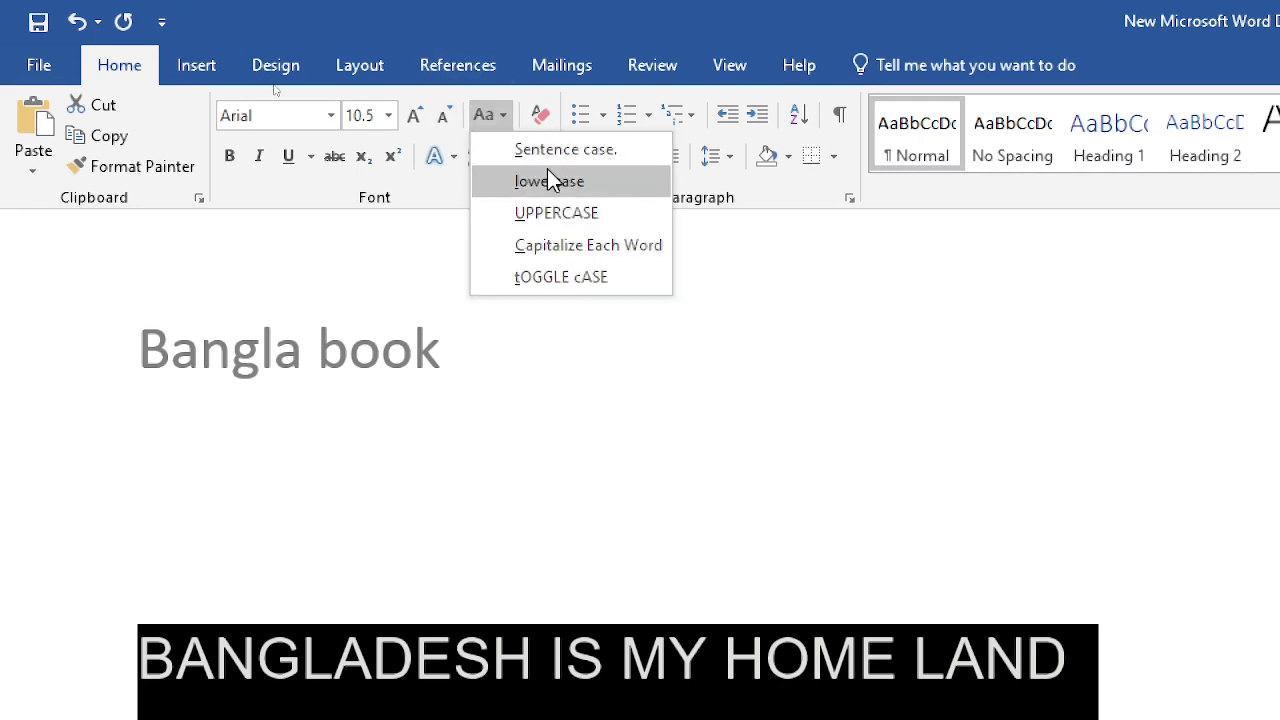
{"action": "left_click", "coordinate": [548, 172]}
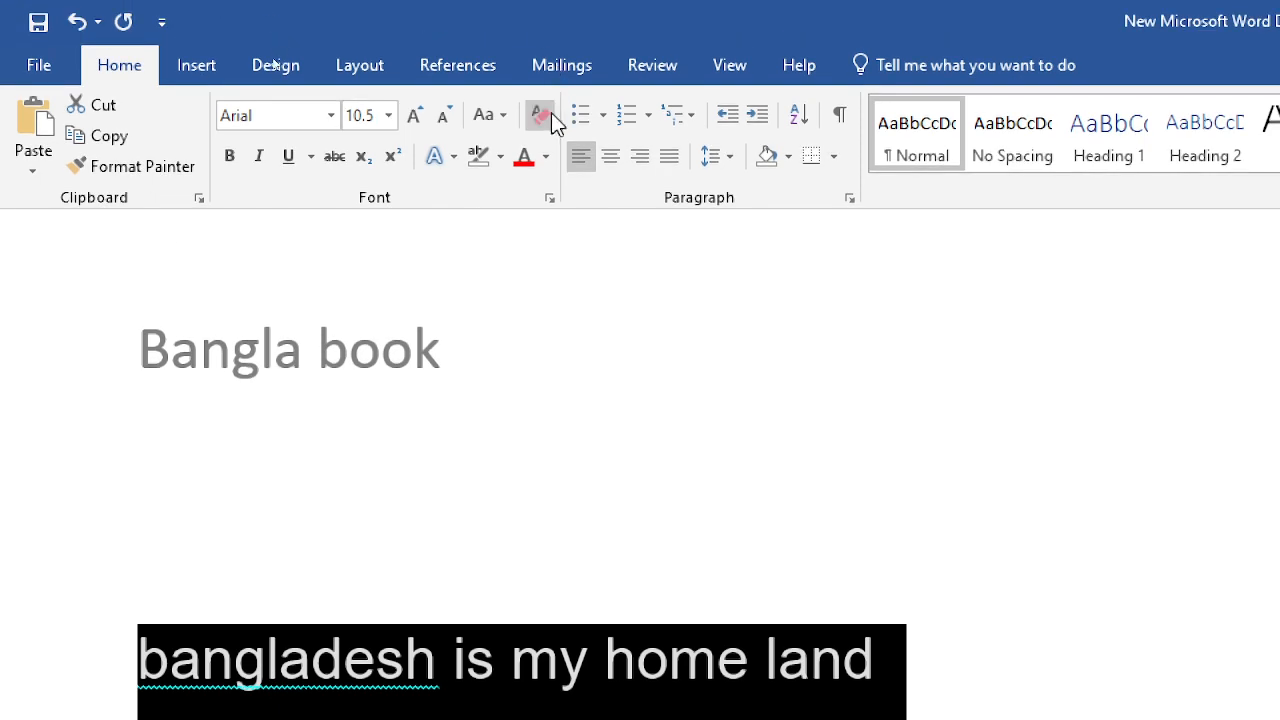
{"action": "left_click", "coordinate": [502, 117]}
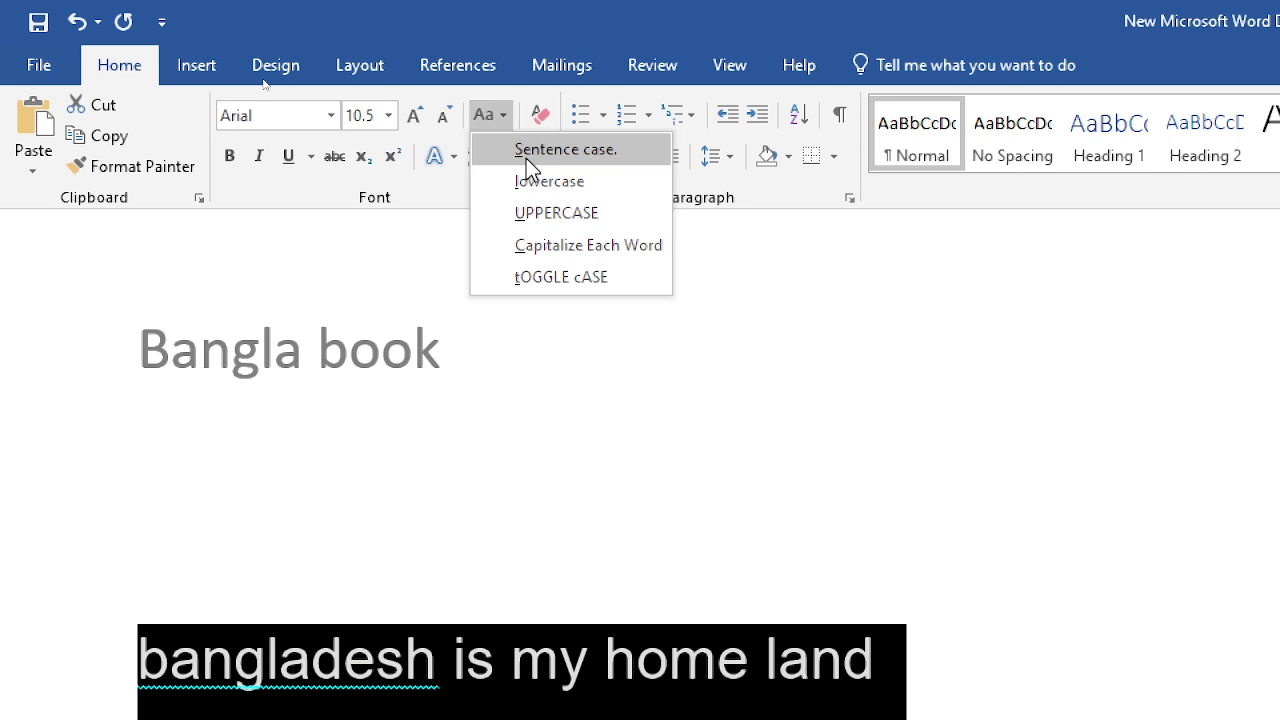
{"action": "left_click", "coordinate": [526, 158]}
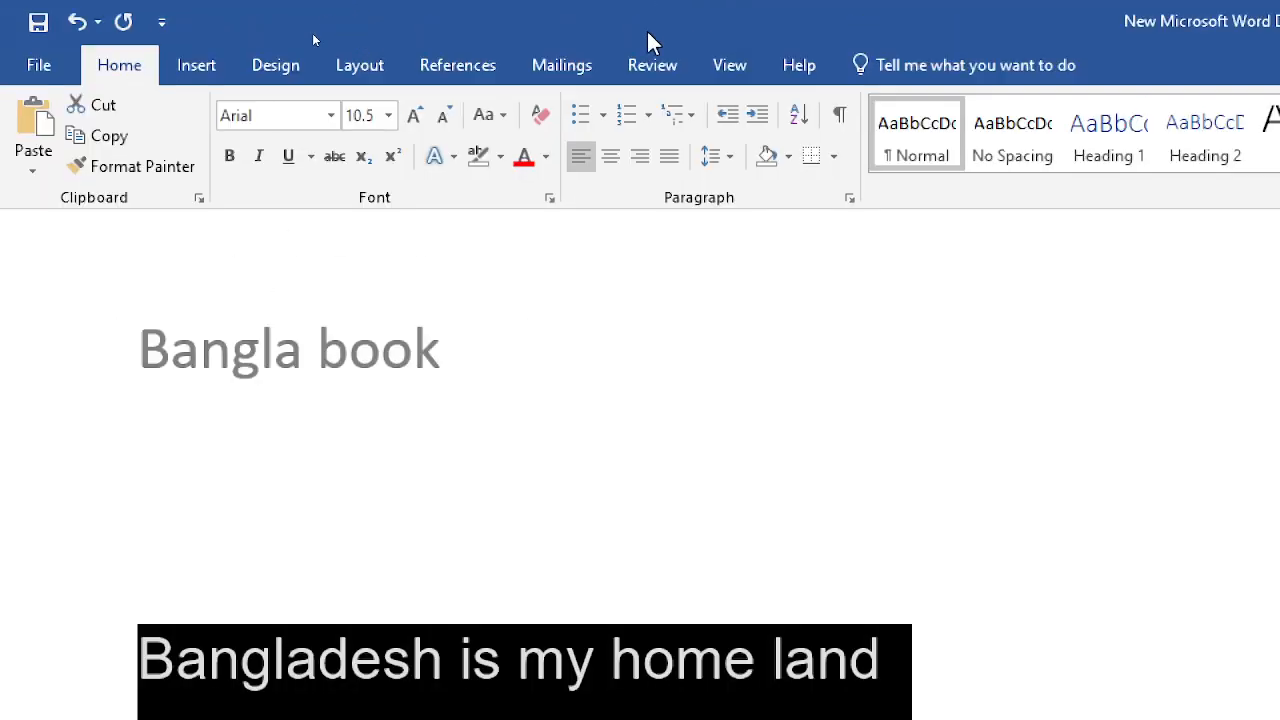
Apply Capitalize Each Word to the selected sentence and place the cursor in the empty space below it
{"action": "left_click", "coordinate": [487, 118]}
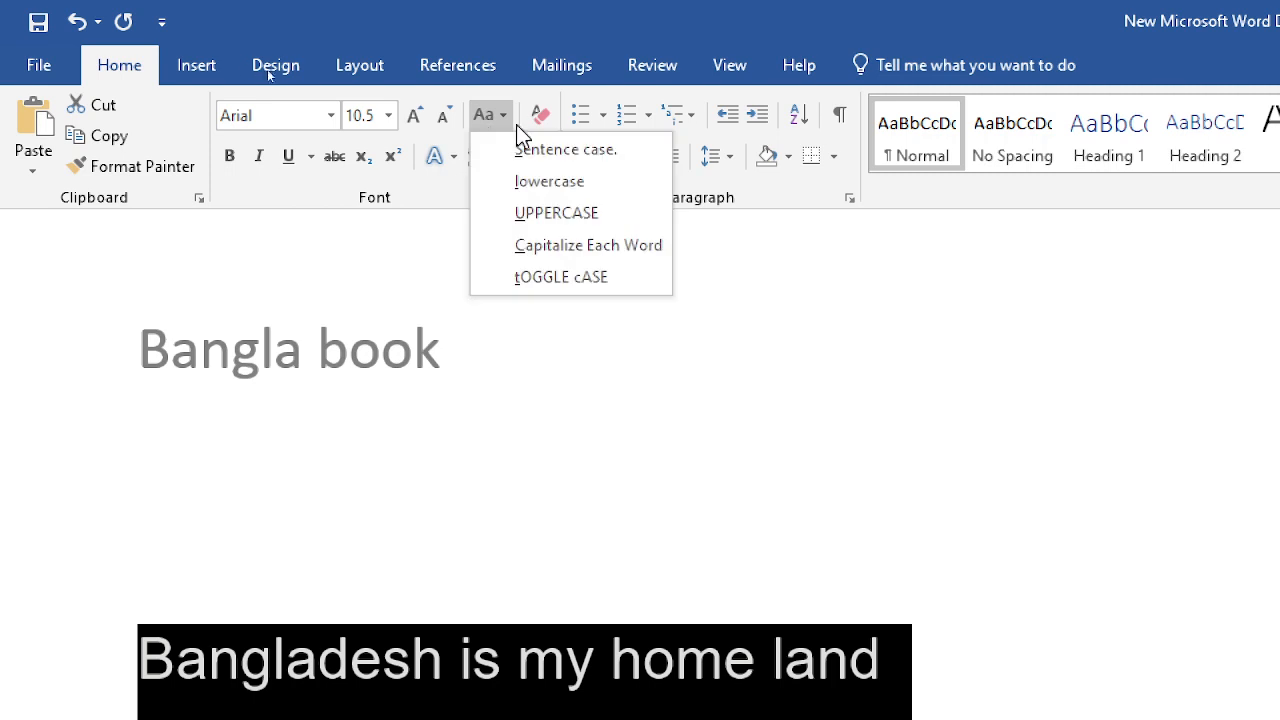
{"action": "left_click", "coordinate": [596, 247]}
{"action": "scroll", "coordinate": [676, 560], "scroll_direction": "down", "scroll_amount": 3}
{"action": "left_click", "coordinate": [386, 325]}
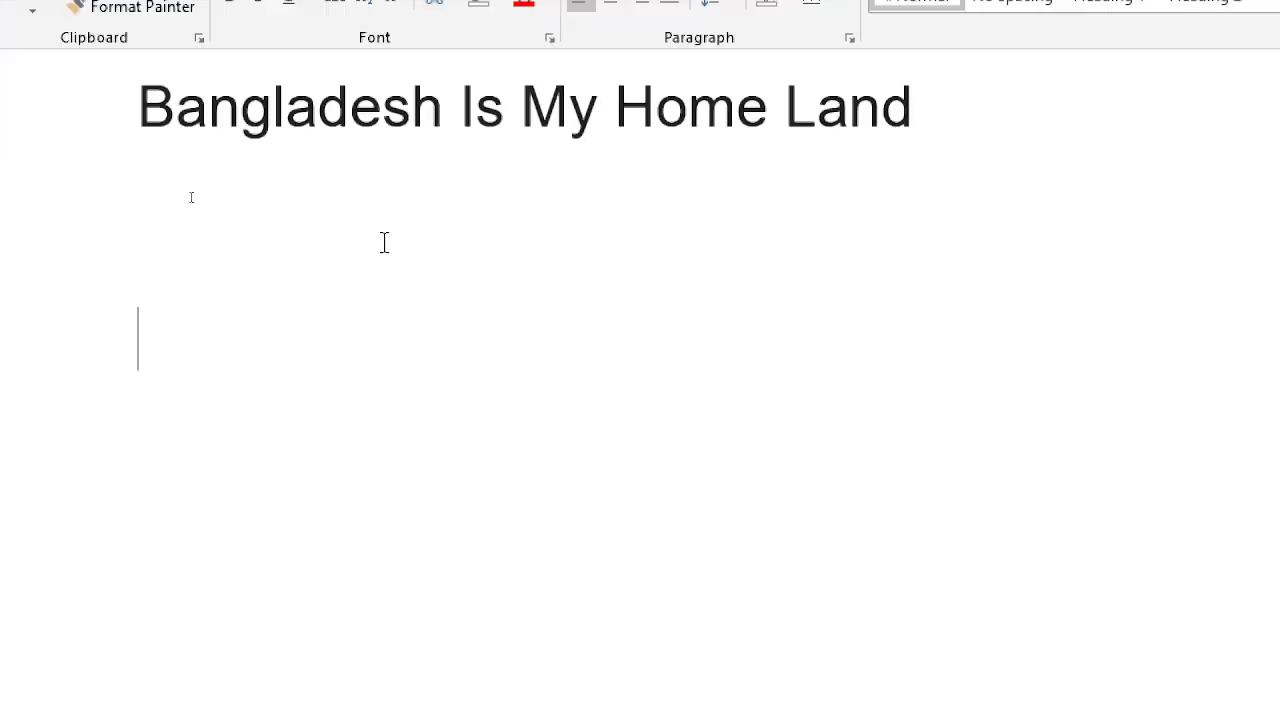
Clear all formatting from the sentence "Bangladesh Is My Home Land" and deselect it
{"action": "scroll", "coordinate": [366, 214], "scroll_direction": "up", "scroll_amount": 3}
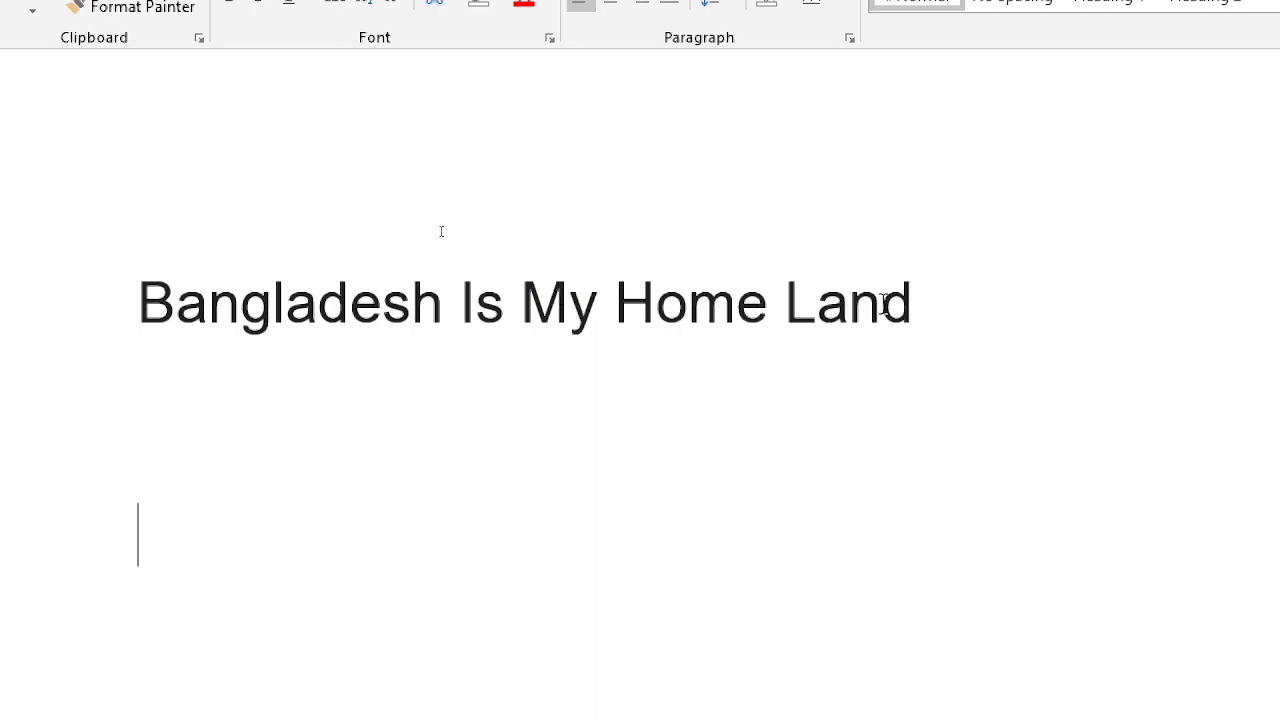
{"action": "left_click_drag", "start_coordinate": [8, 300], "coordinate": [0, 223]}
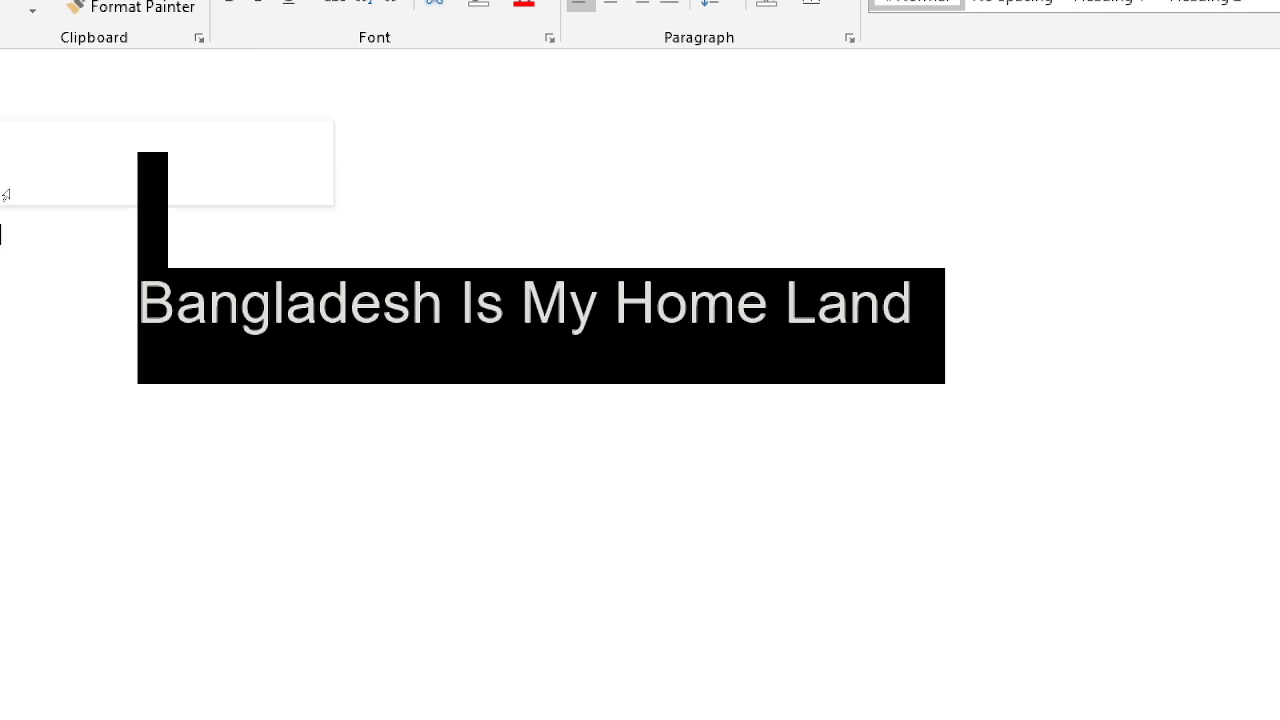
{"action": "scroll", "coordinate": [629, 269], "scroll_direction": "up", "scroll_amount": 5}
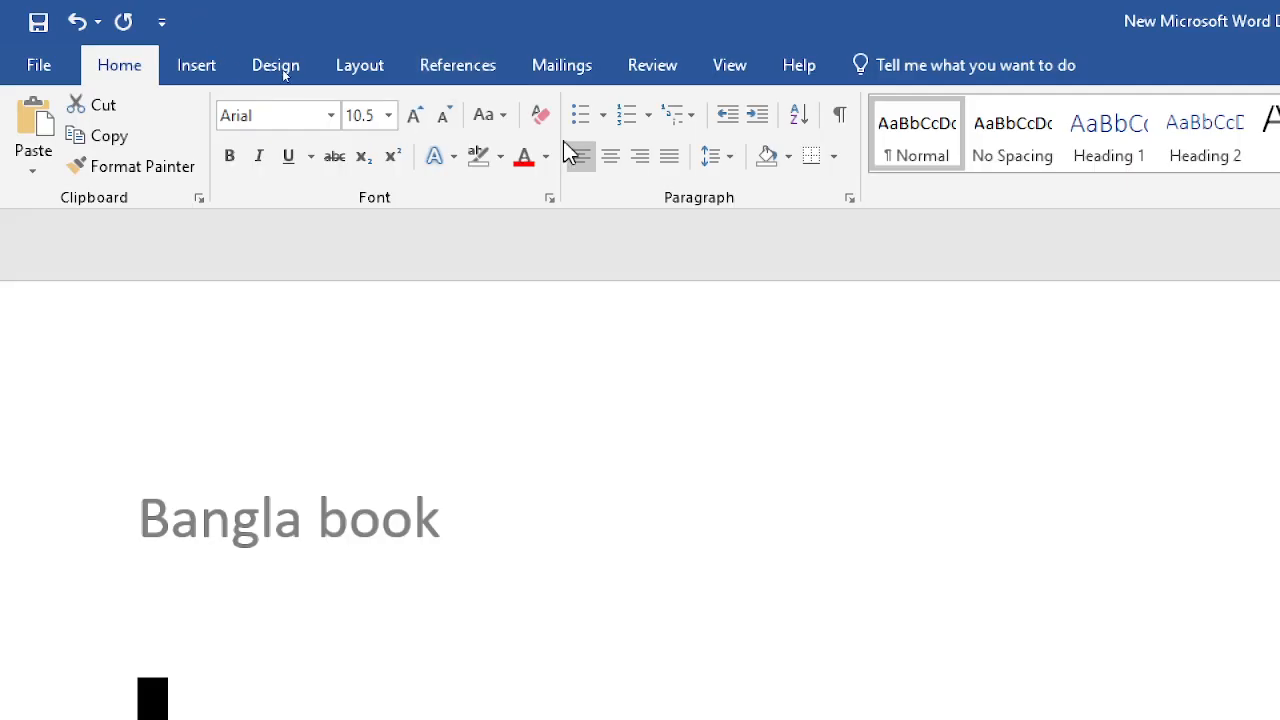
{"action": "left_click", "coordinate": [541, 117]}
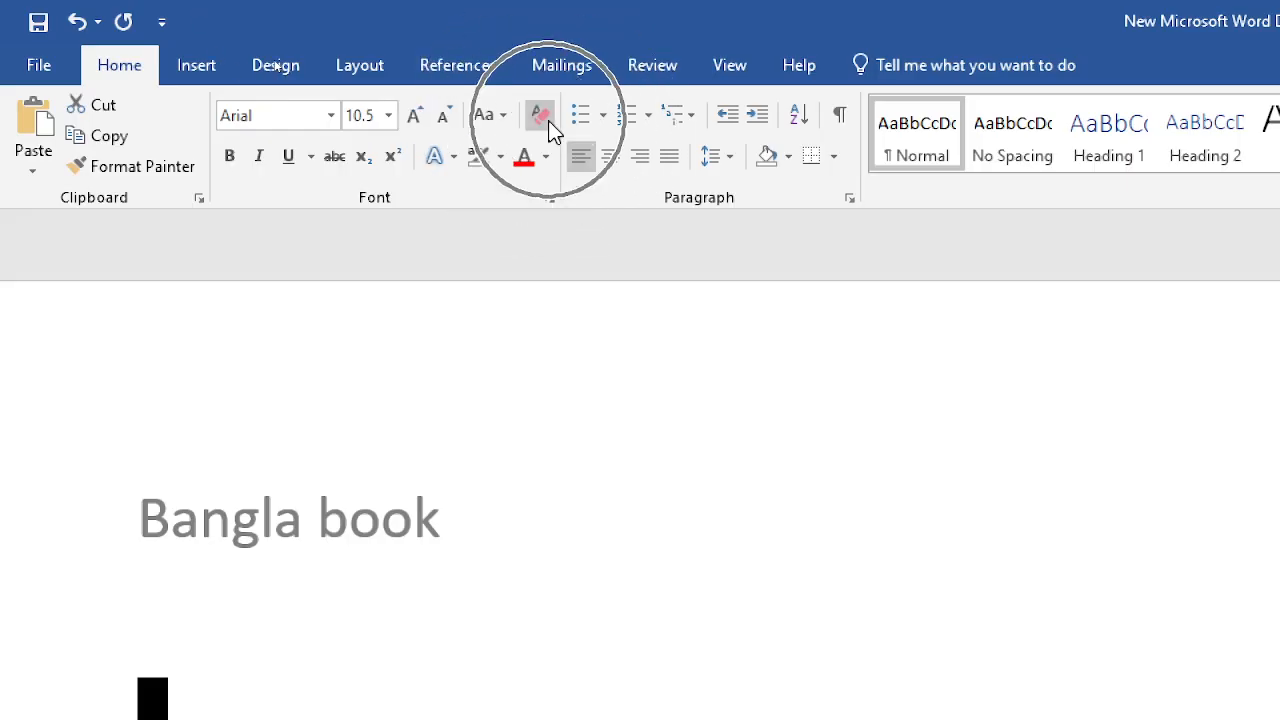
{"action": "scroll", "coordinate": [628, 410], "scroll_direction": "down", "scroll_amount": 4}
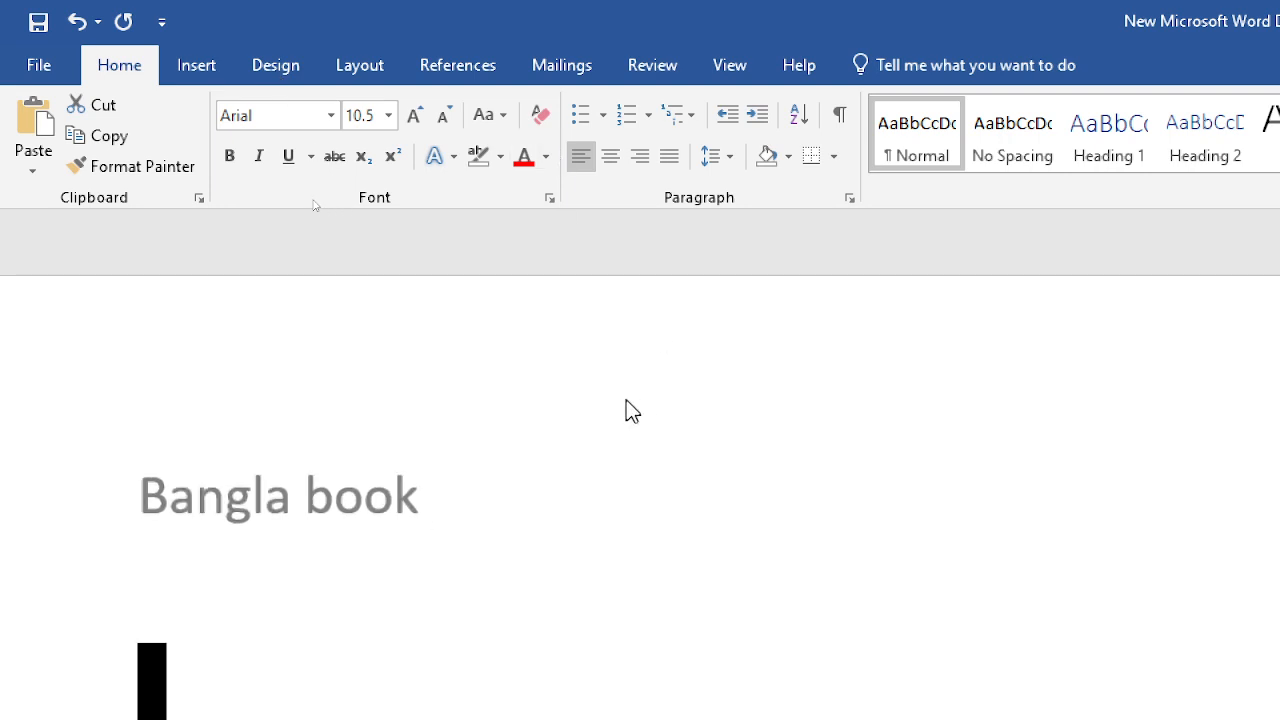
{"action": "scroll", "coordinate": [509, 429], "scroll_direction": "down", "scroll_amount": 2}
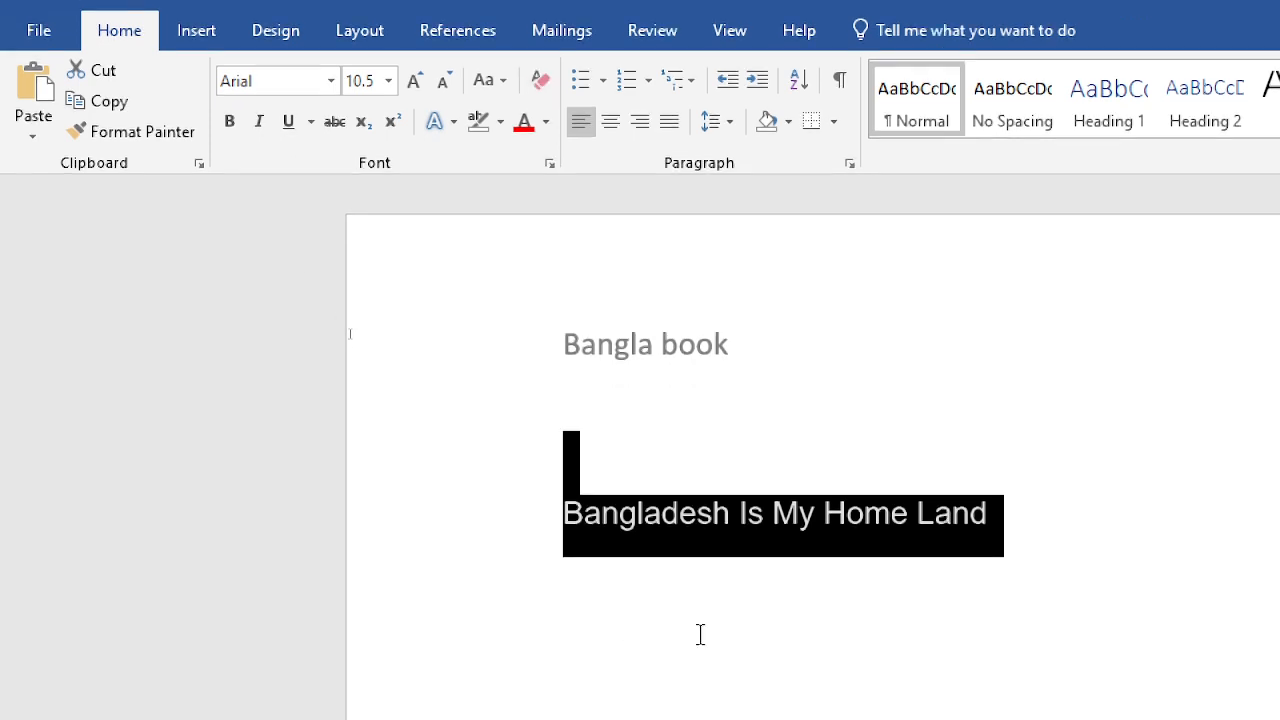
{"action": "left_click", "coordinate": [537, 78]}
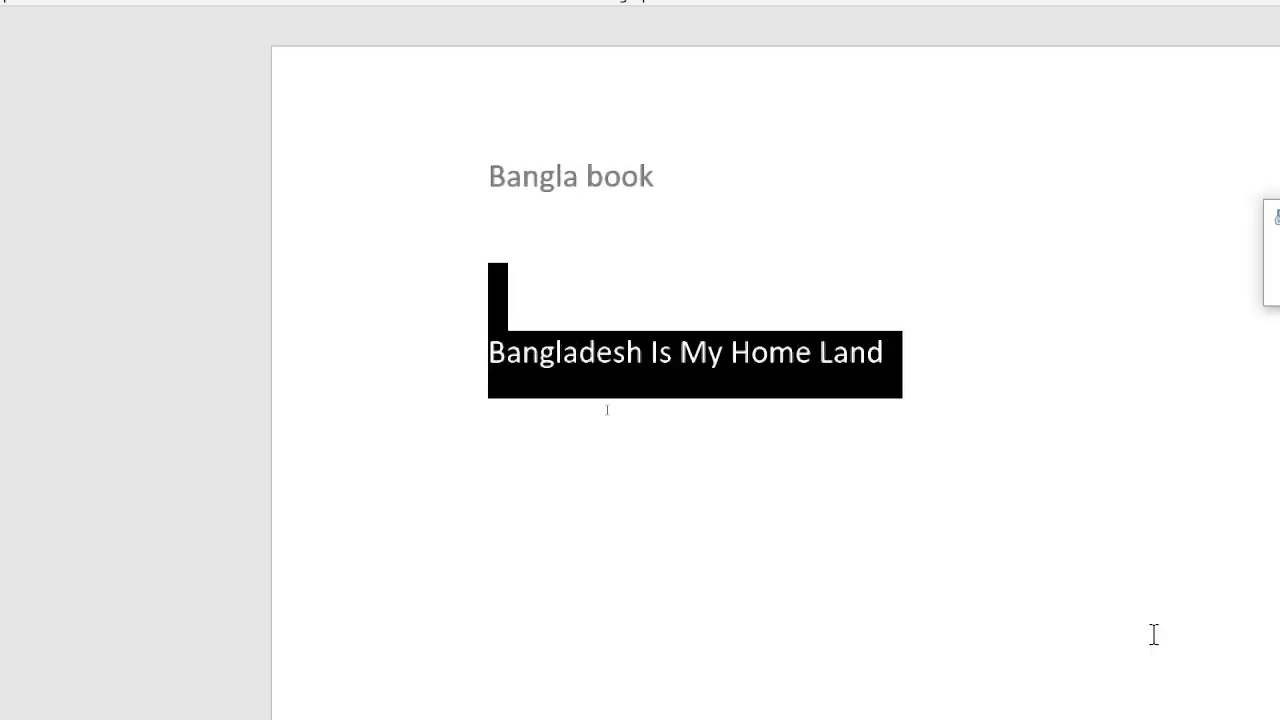
{"action": "left_click", "coordinate": [1075, 508]}
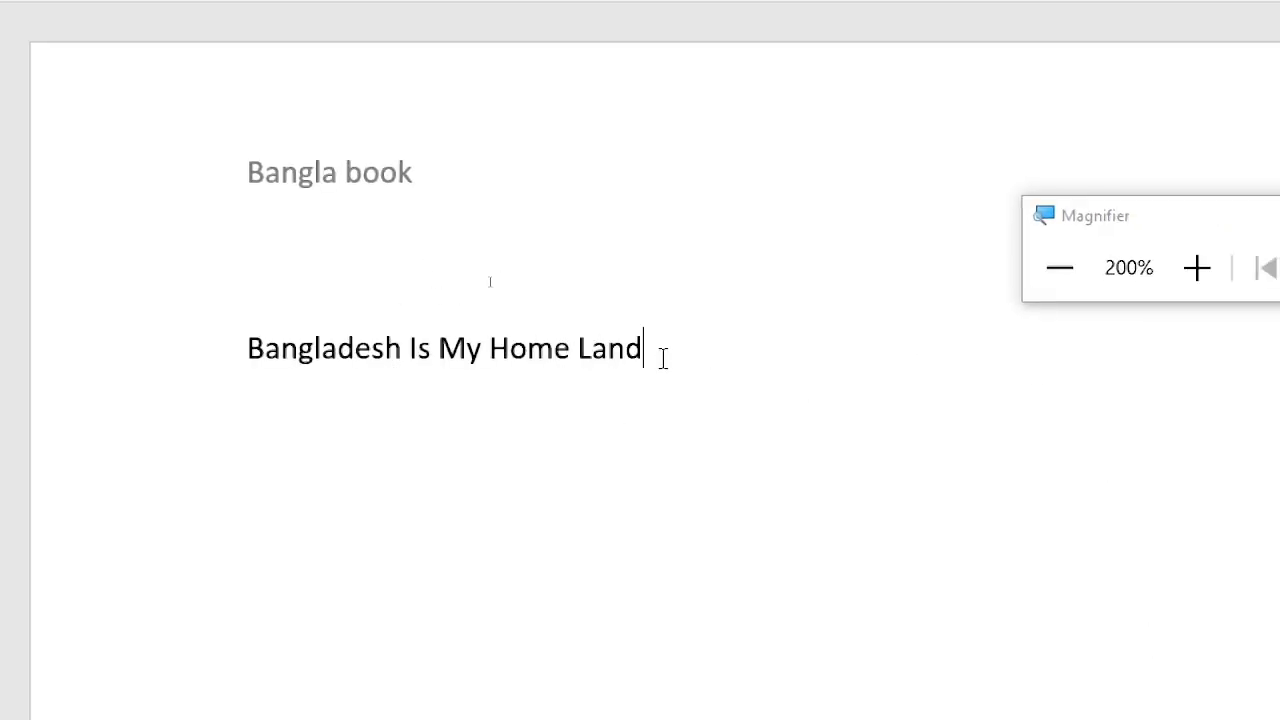
Make the sentence "Bangladesh Is My Home Land" bold and italic with a red font colour
{"action": "left_click_drag", "start_coordinate": [664, 357], "coordinate": [28, 288]}
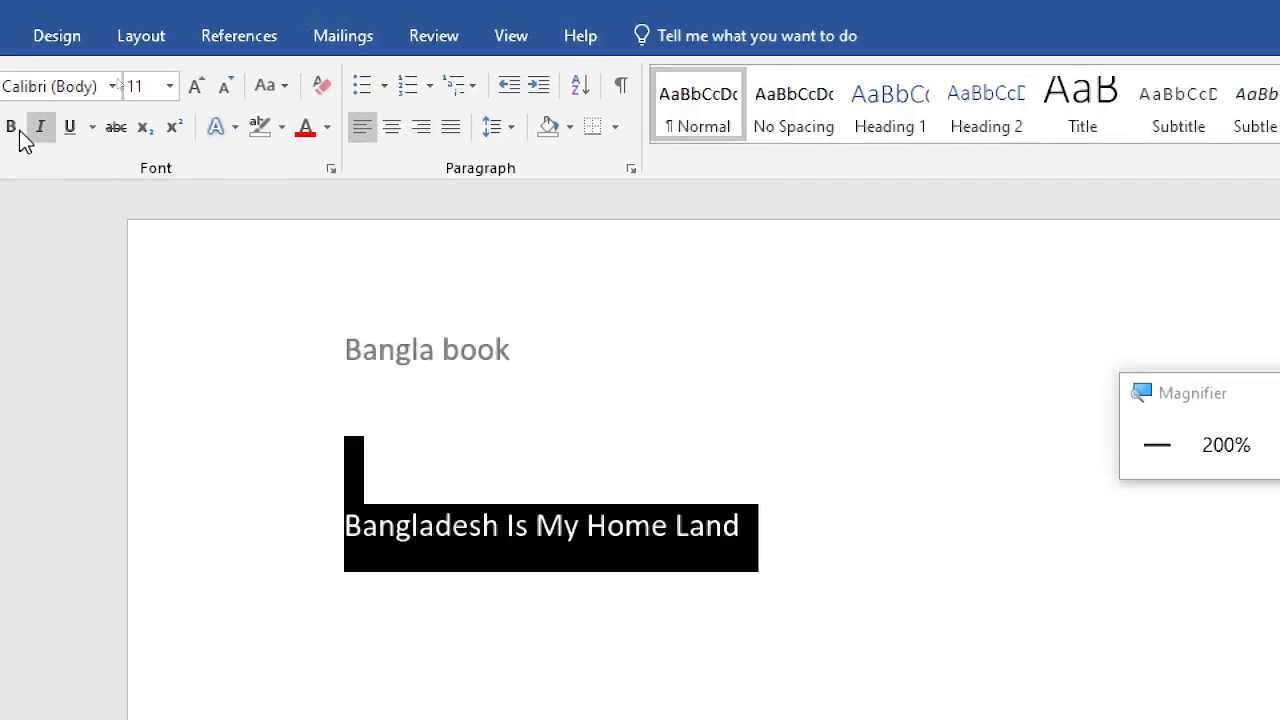
{"action": "left_click", "coordinate": [28, 127]}
{"action": "left_click", "coordinate": [58, 130]}
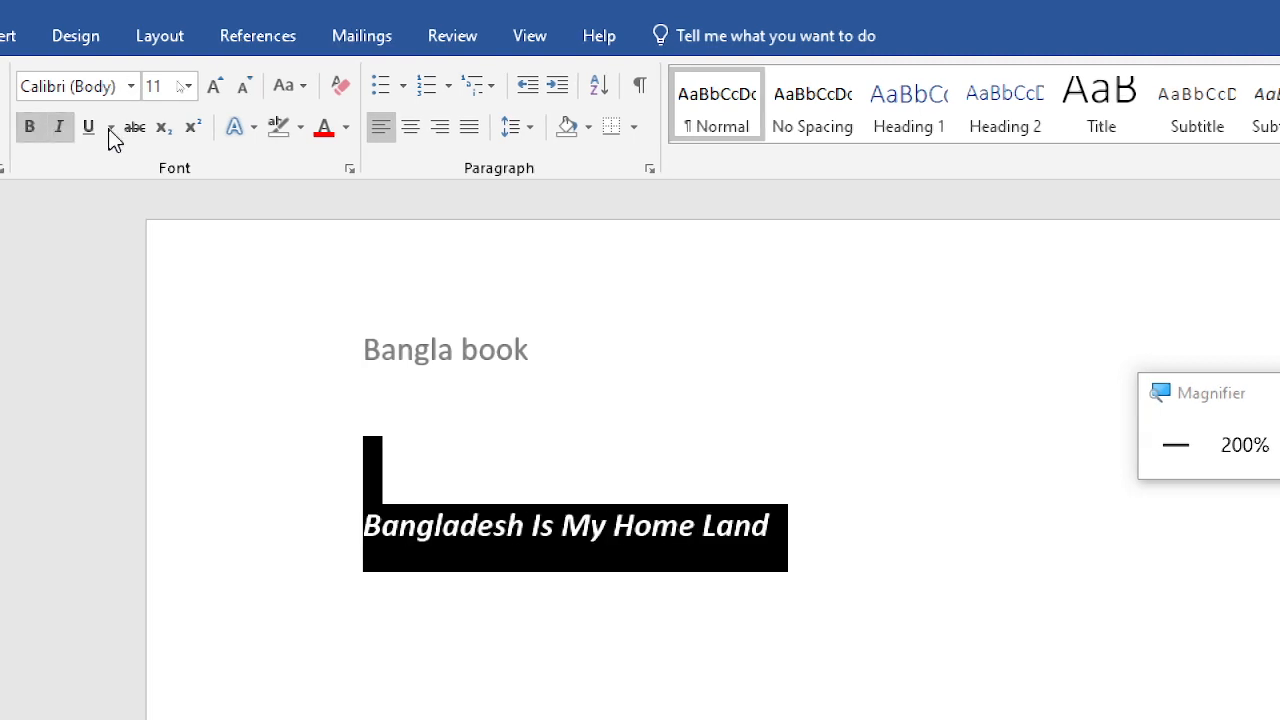
{"action": "left_click", "coordinate": [345, 130]}
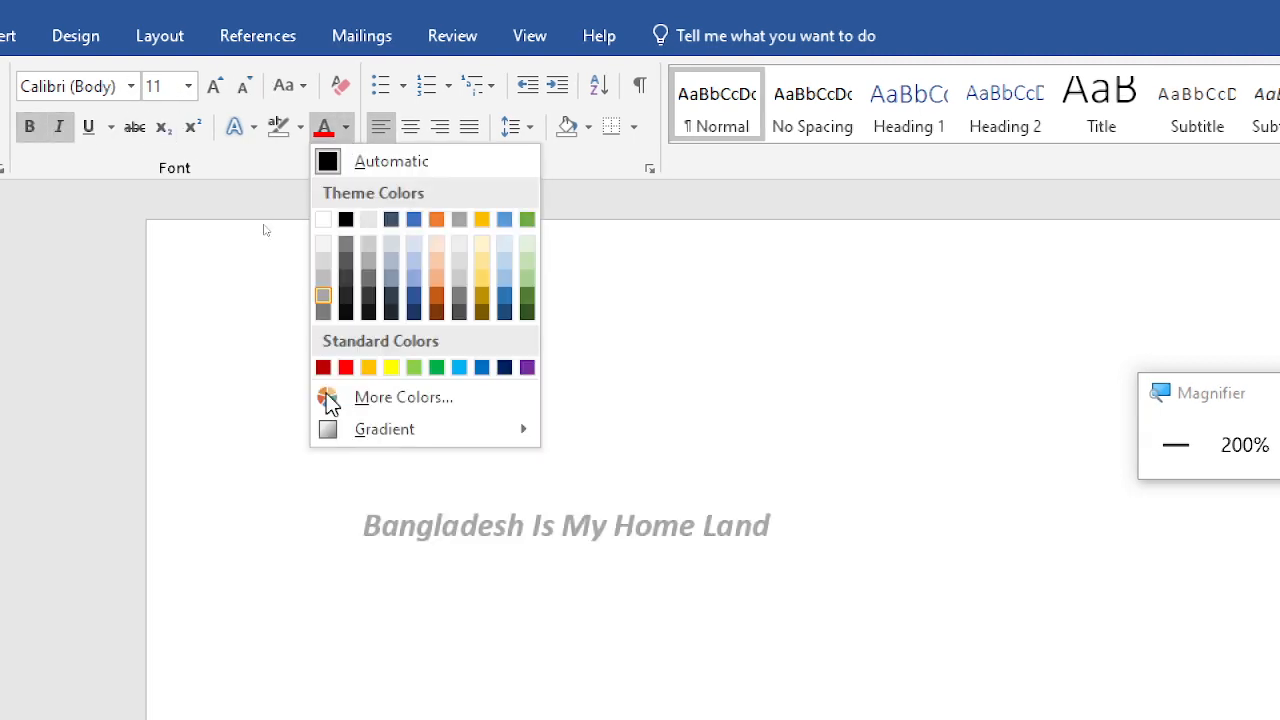
{"action": "left_click", "coordinate": [345, 367]}
{"action": "key", "text": "Right"}
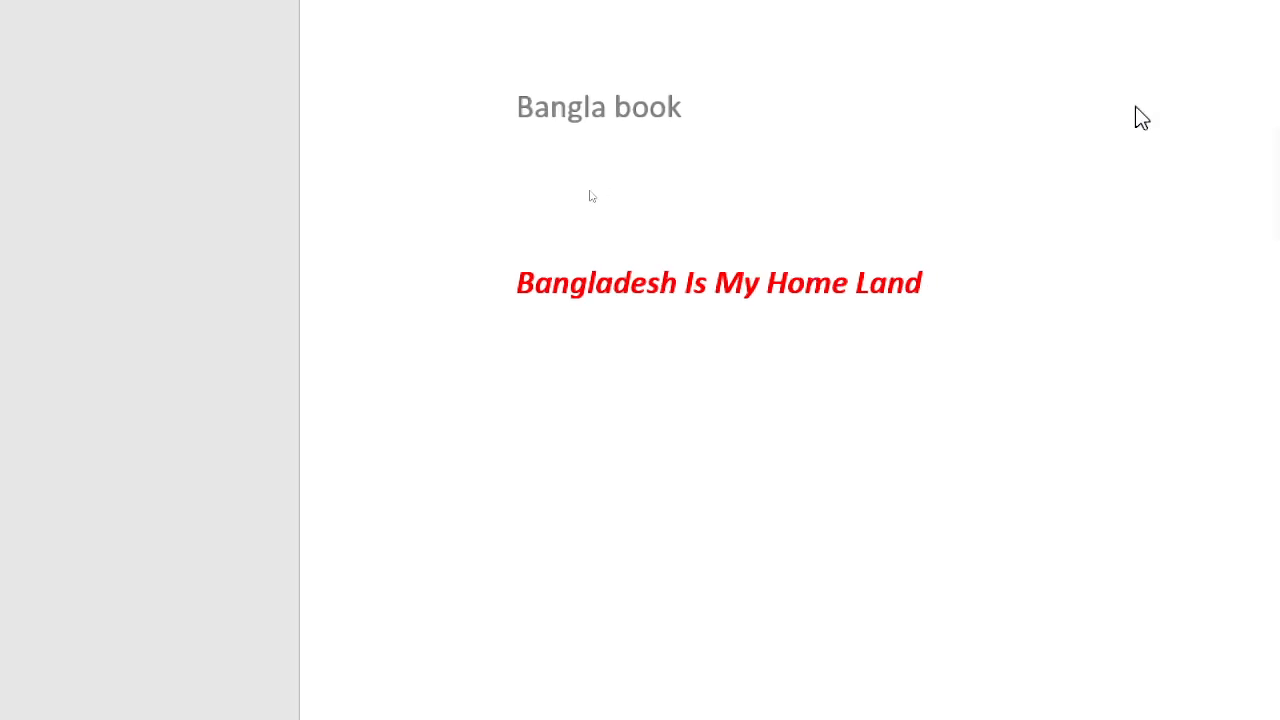
Clear the bold, italic and red formatting from the sentence and deselect the text
{"action": "left_click_drag", "start_coordinate": [969, 290], "coordinate": [323, 260]}
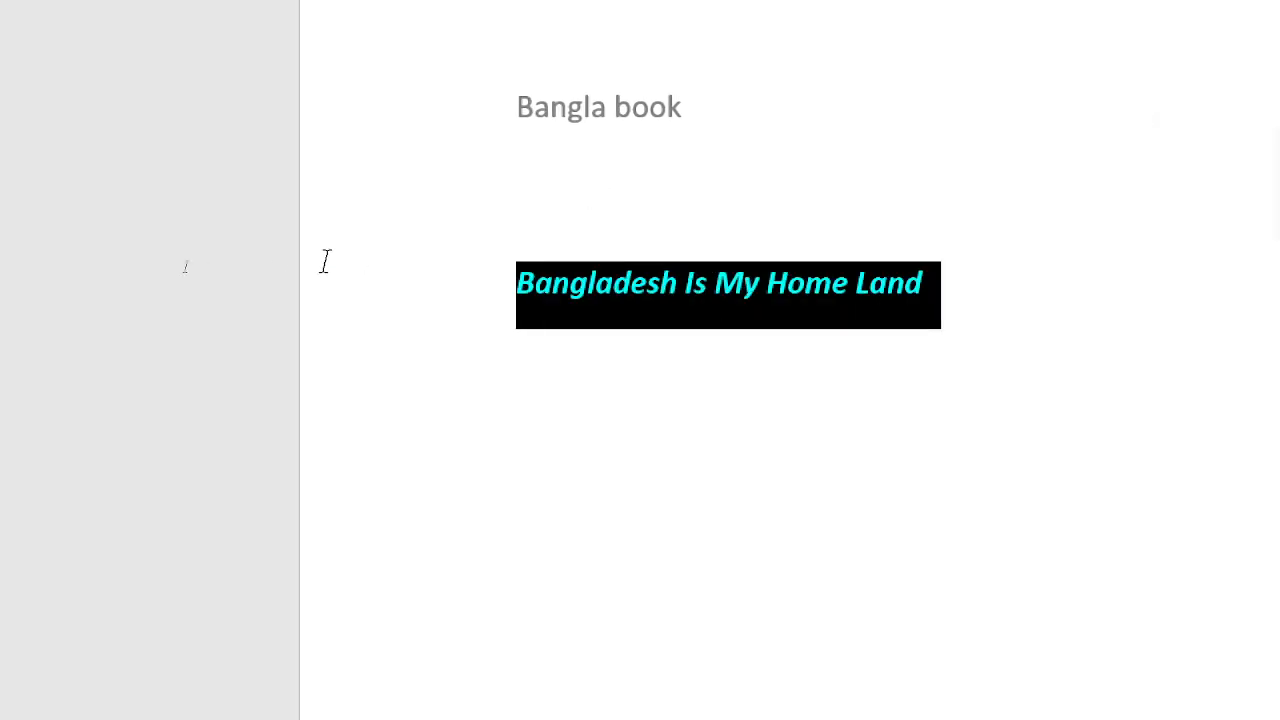
{"action": "left_click", "coordinate": [538, 116]}
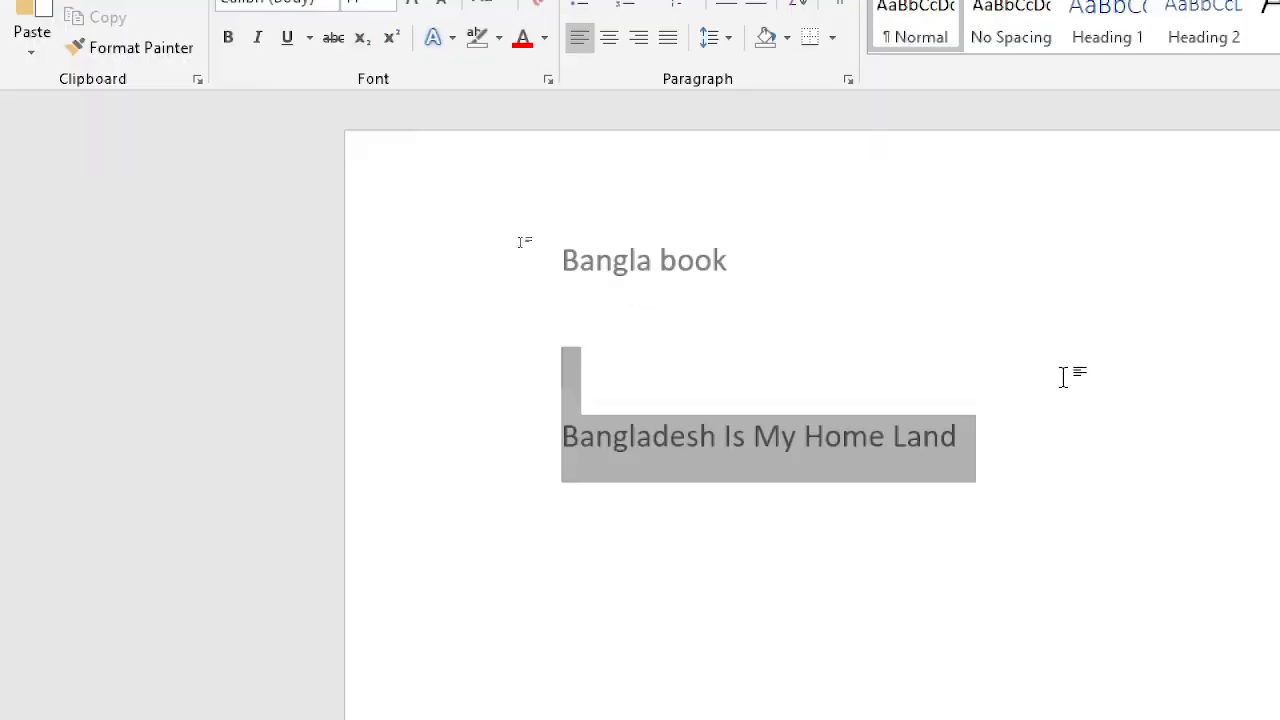
{"action": "left_click", "coordinate": [945, 468]}
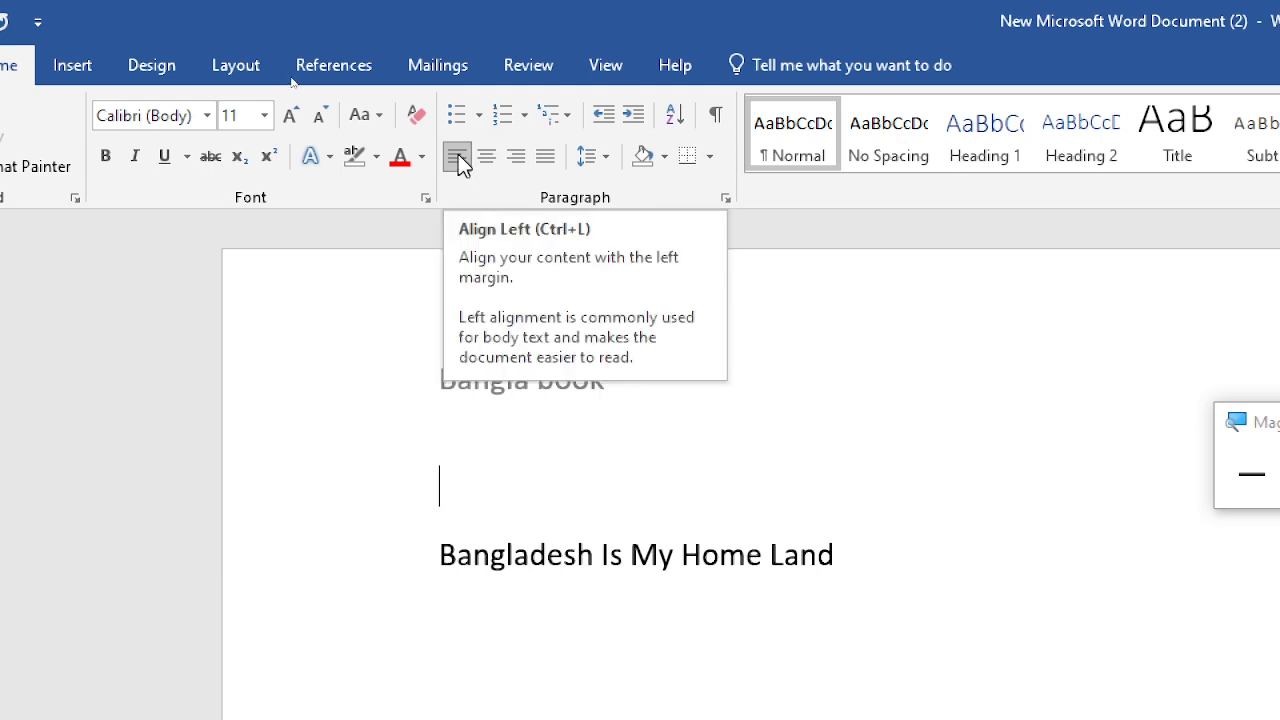
Place the cursor in the sentence "Bangladesh Is My Home Land" and return the screen magnification to 100%
{"action": "left_click", "coordinate": [515, 556]}
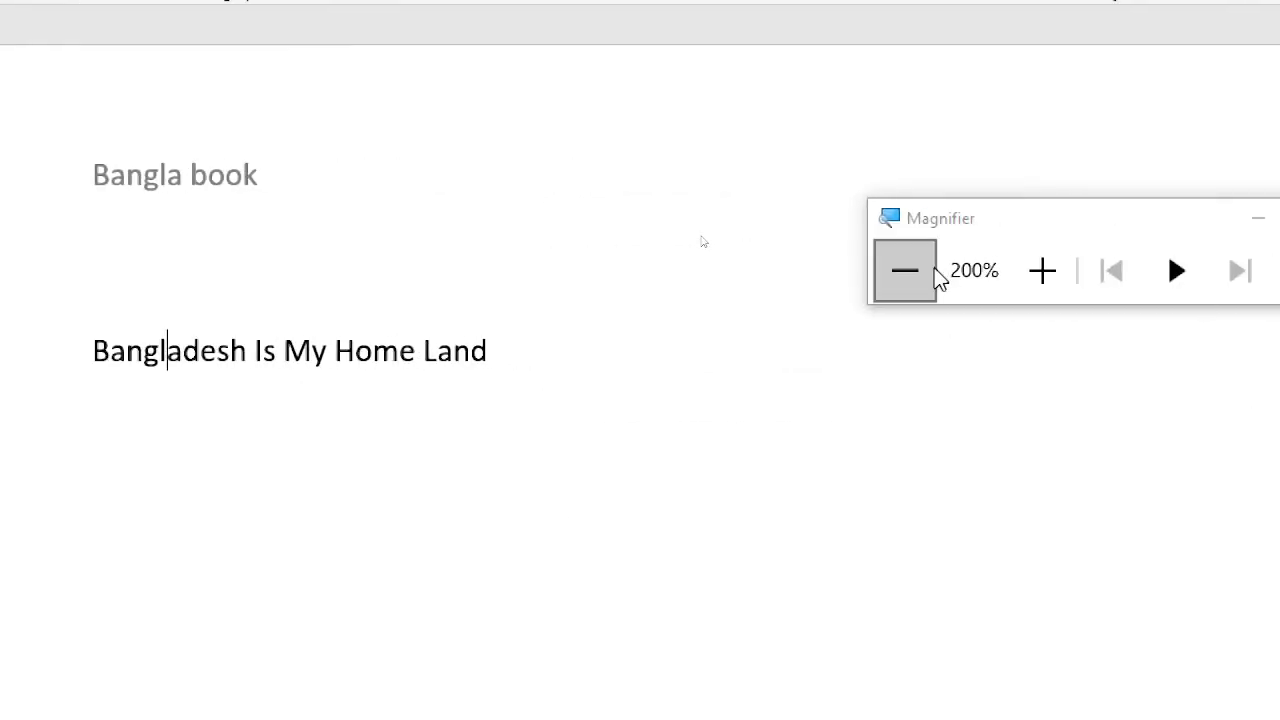
{"action": "left_click", "coordinate": [921, 270]}
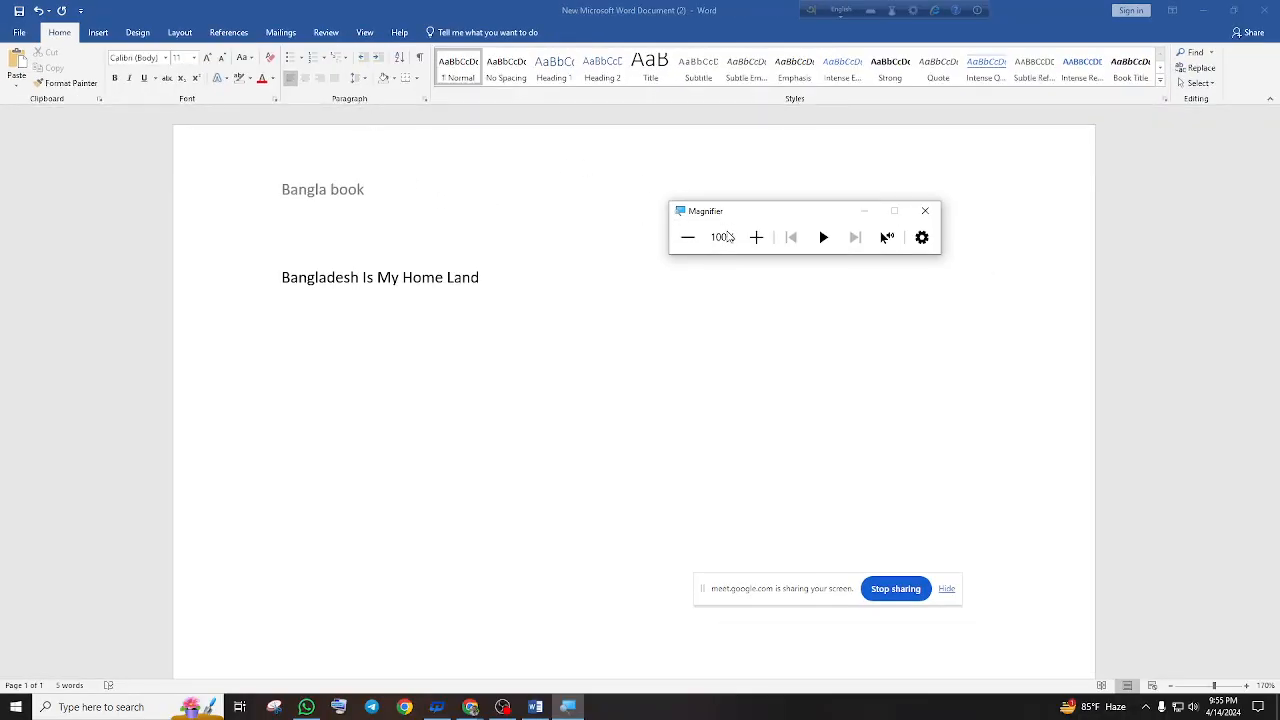
{"action": "left_click", "coordinate": [756, 237]}
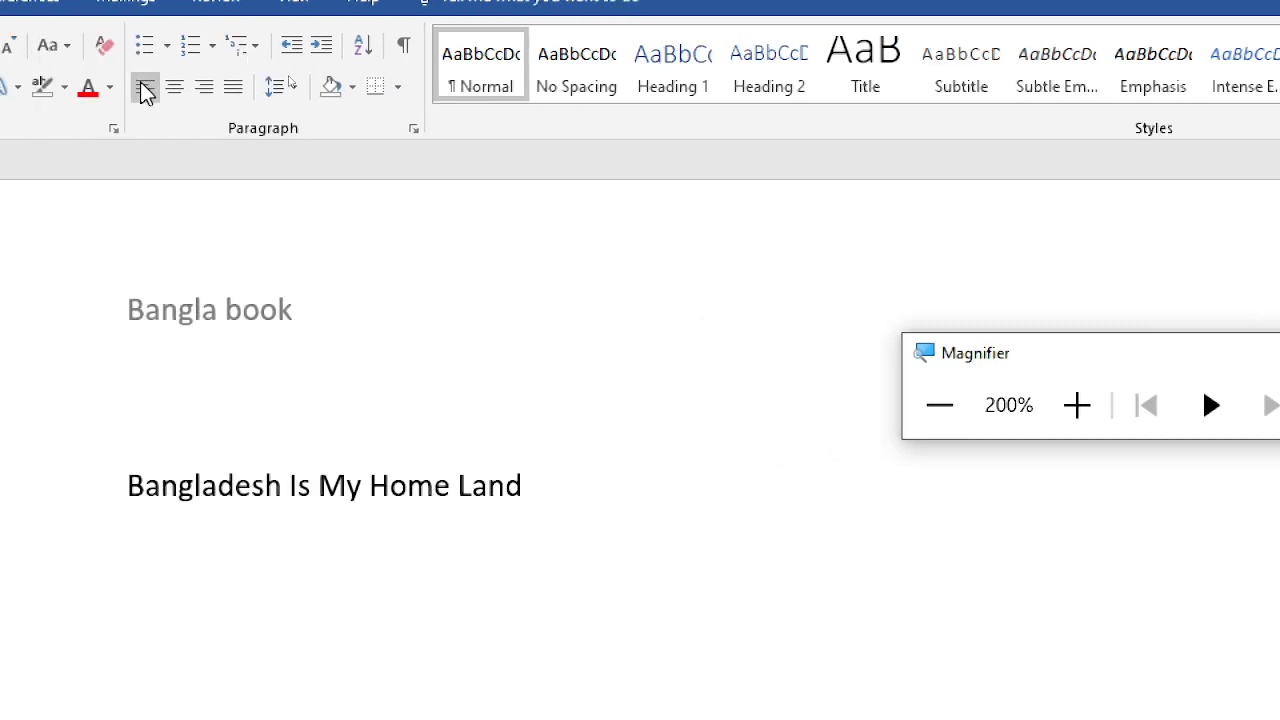
{"action": "left_click", "coordinate": [855, 427]}
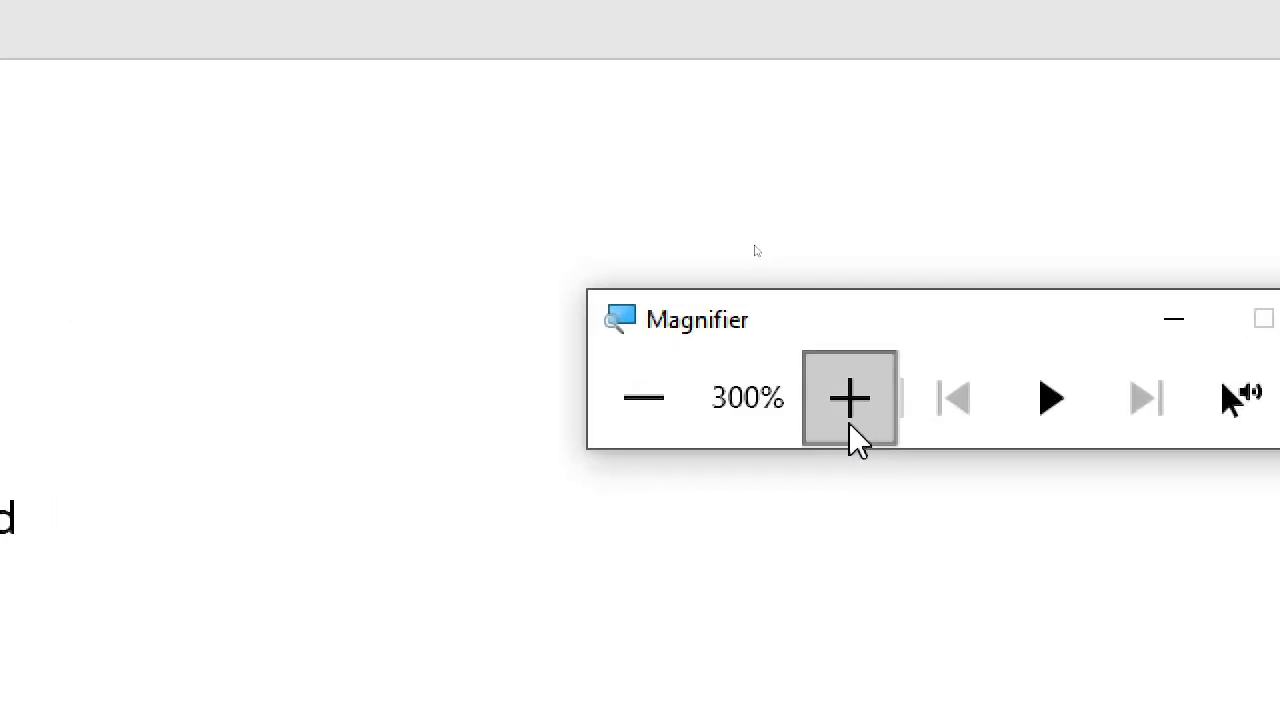
{"action": "left_click", "coordinate": [643, 400]}
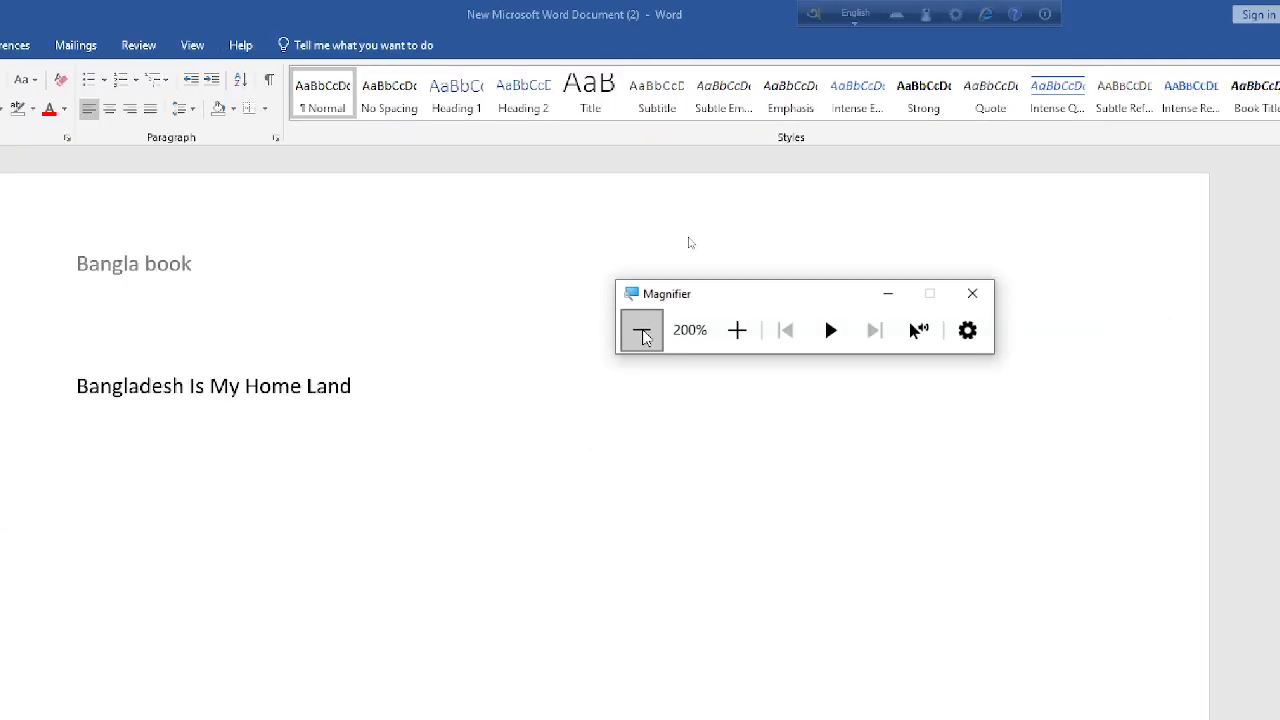
{"action": "left_click", "coordinate": [643, 338]}
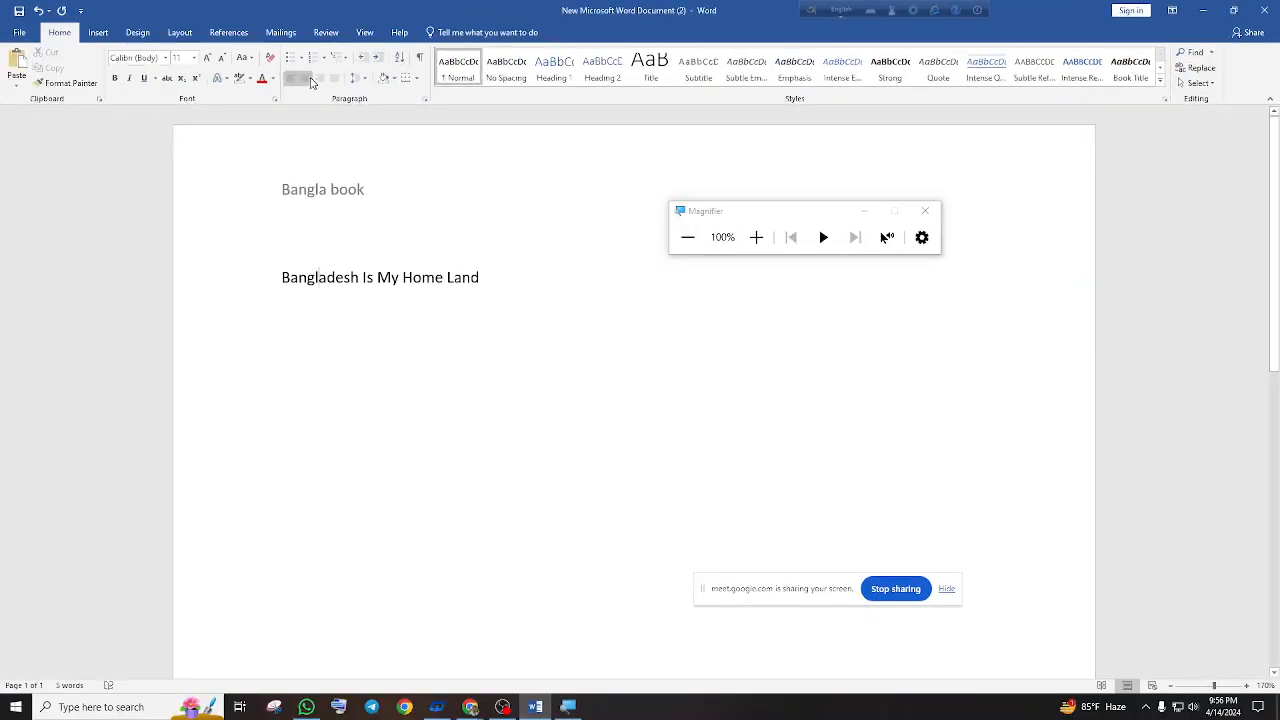
Try centre and right alignment on the sentence, and finish by justifying it
{"action": "left_click", "coordinate": [311, 82]}
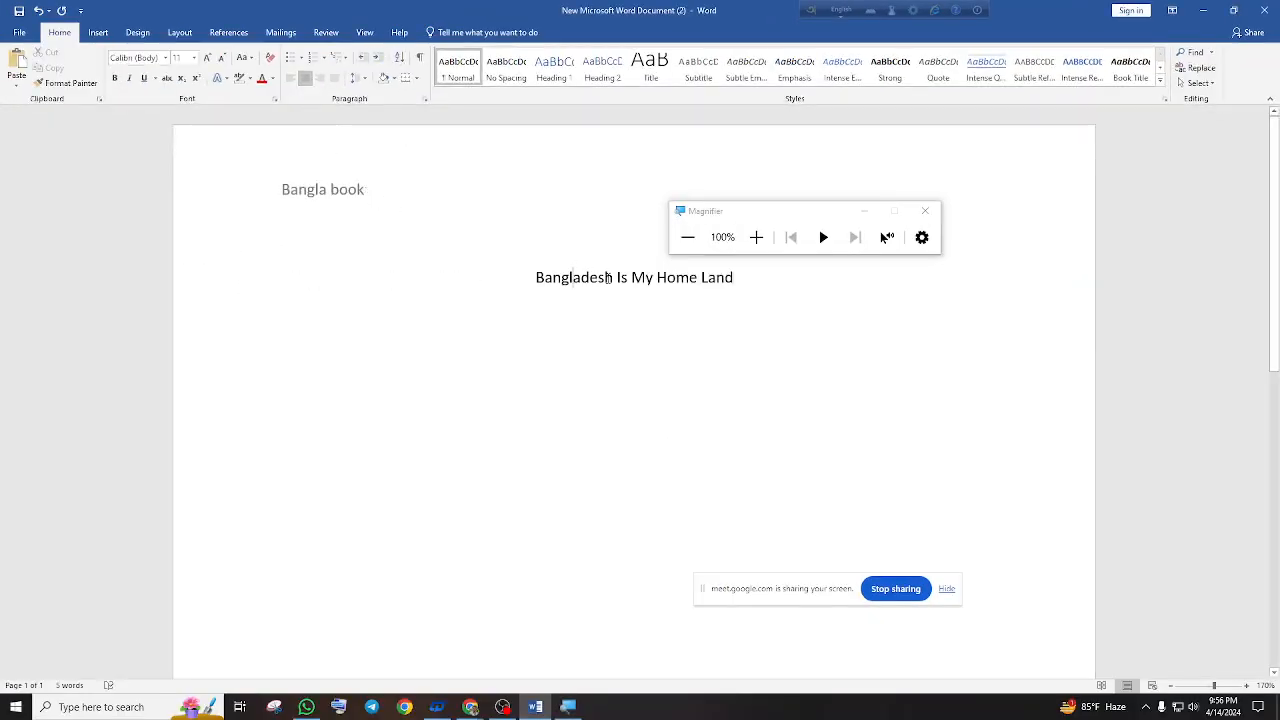
{"action": "left_click", "coordinate": [322, 79]}
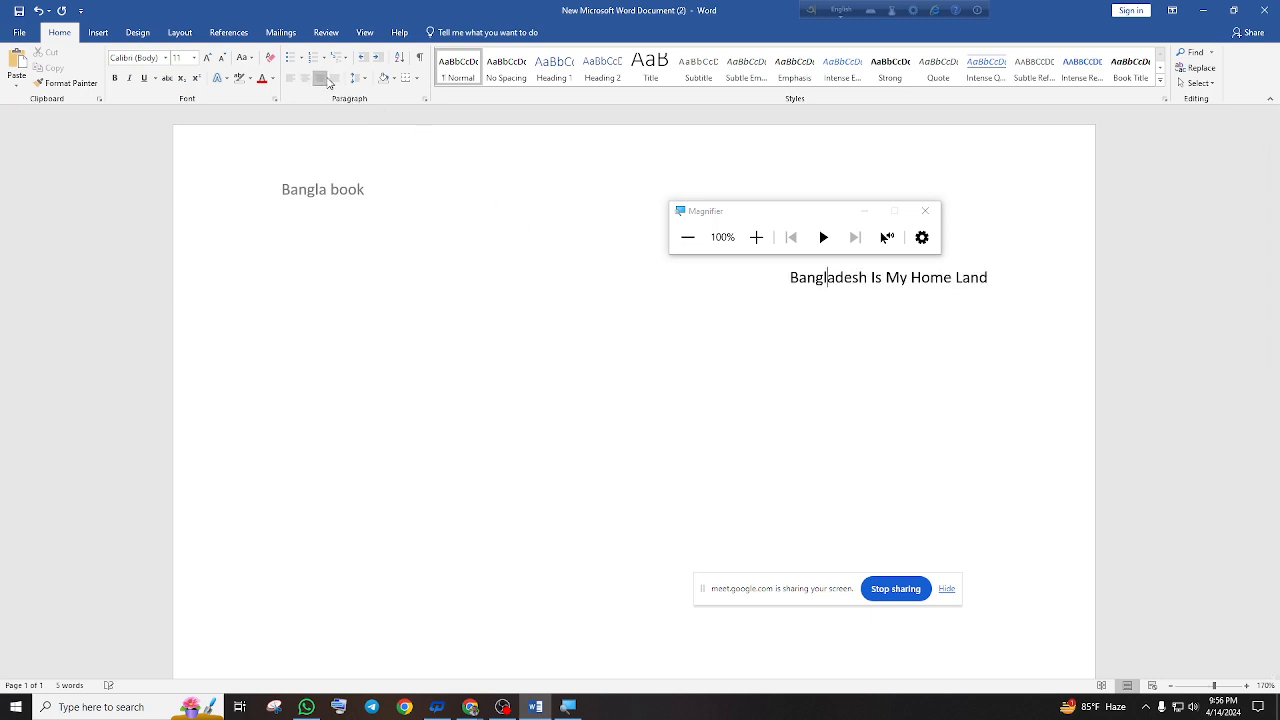
{"action": "left_click", "coordinate": [336, 80]}
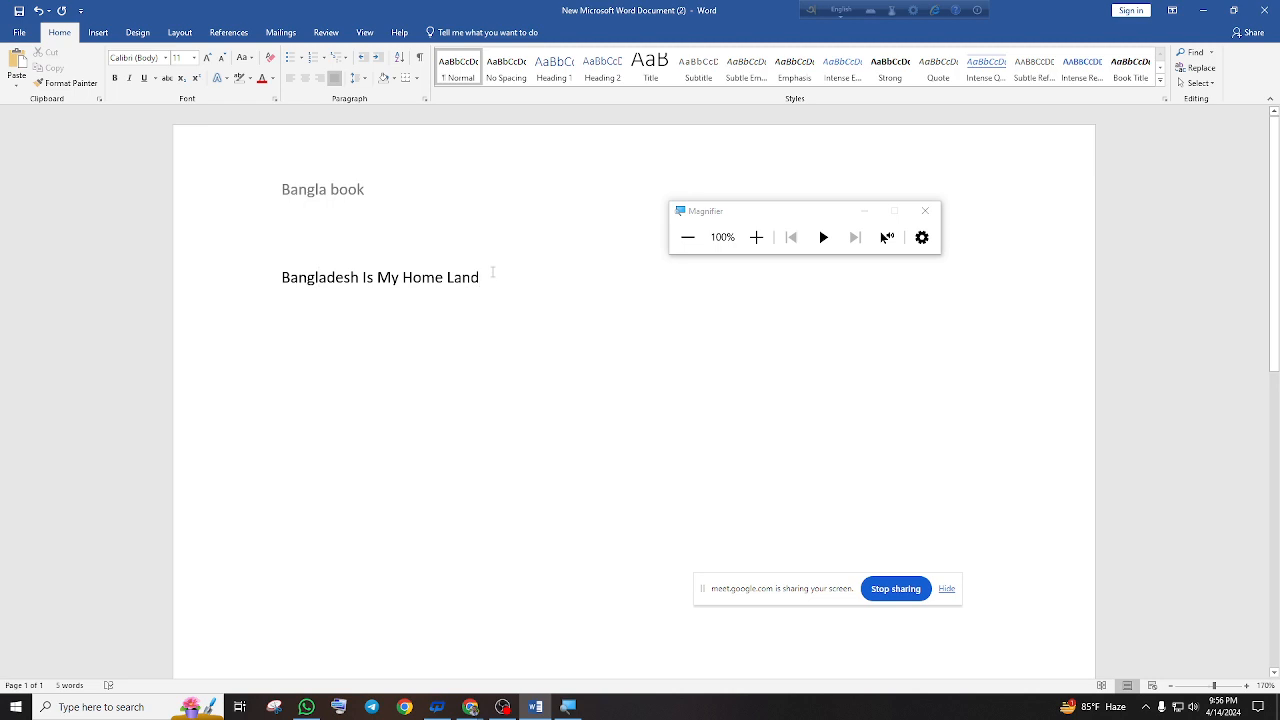
Copy the sentence "Bangladesh Is My Home Land" and paste a duplicate on the line below it
{"action": "left_click_drag", "start_coordinate": [492, 279], "coordinate": [272, 278]}
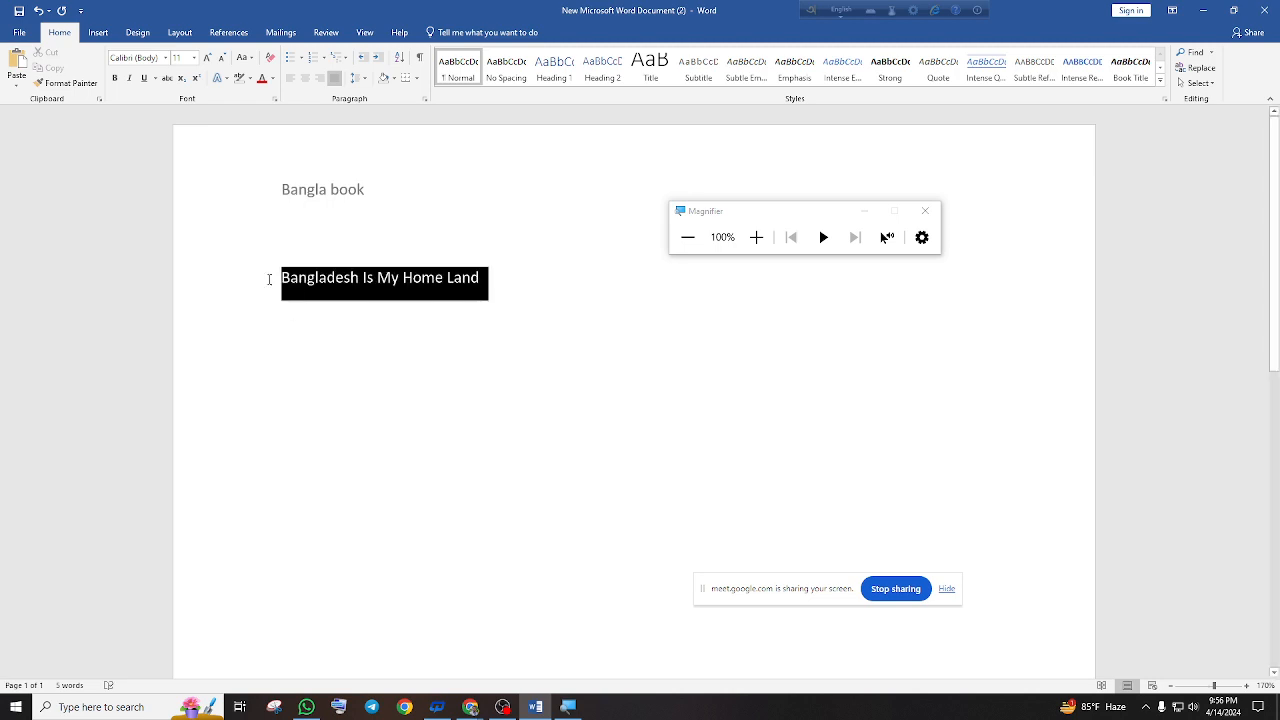
{"action": "left_click", "coordinate": [307, 278]}
{"action": "left_click", "coordinate": [184, 284]}
{"action": "key", "text": "ctrl+c"}
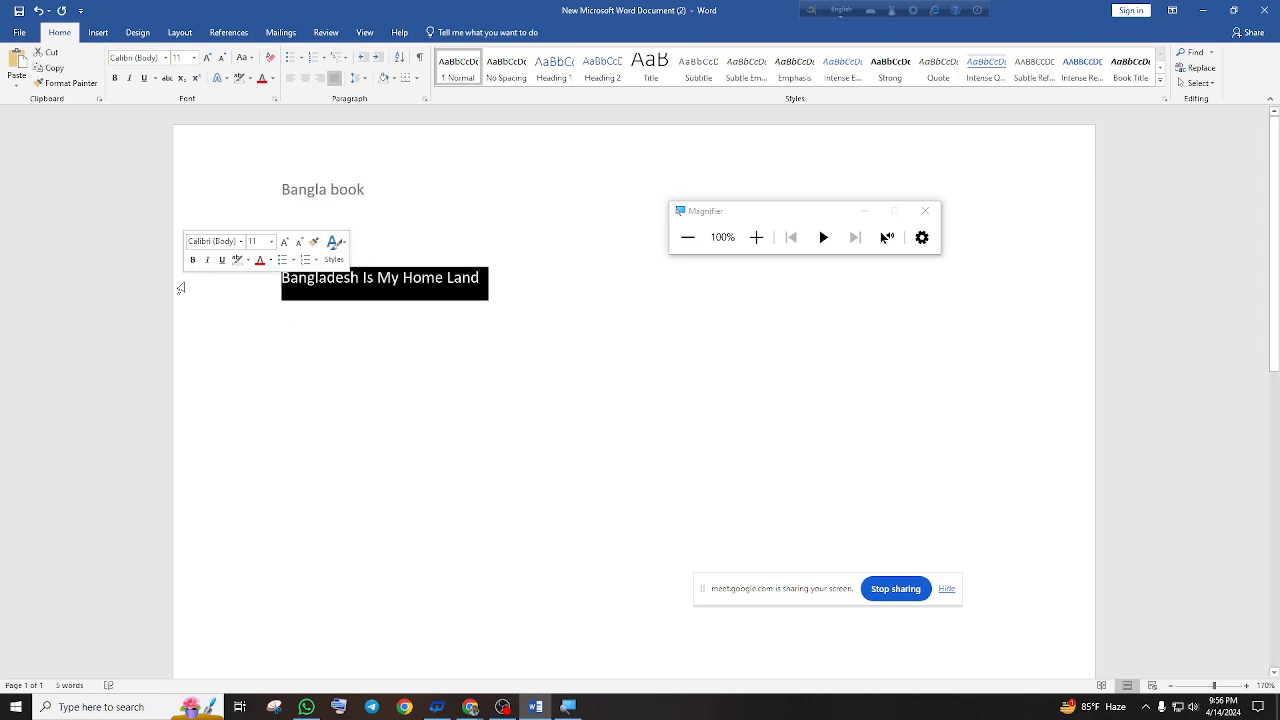
{"action": "left_click", "coordinate": [491, 278]}
{"action": "key", "text": "Return"}
{"action": "key", "text": "ctrl+v"}
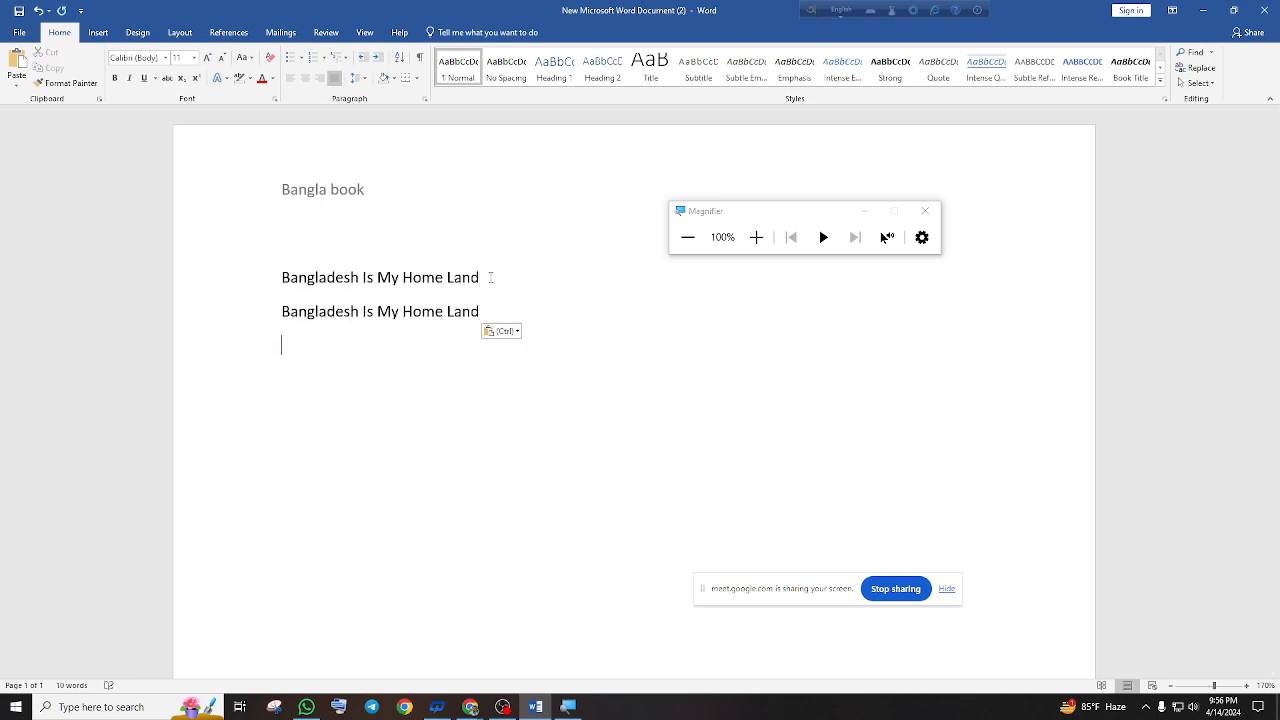
Select both sentences and preview the line spacing options and red paragraph shading without applying them
{"action": "left_click_drag", "start_coordinate": [518, 307], "coordinate": [250, 272]}
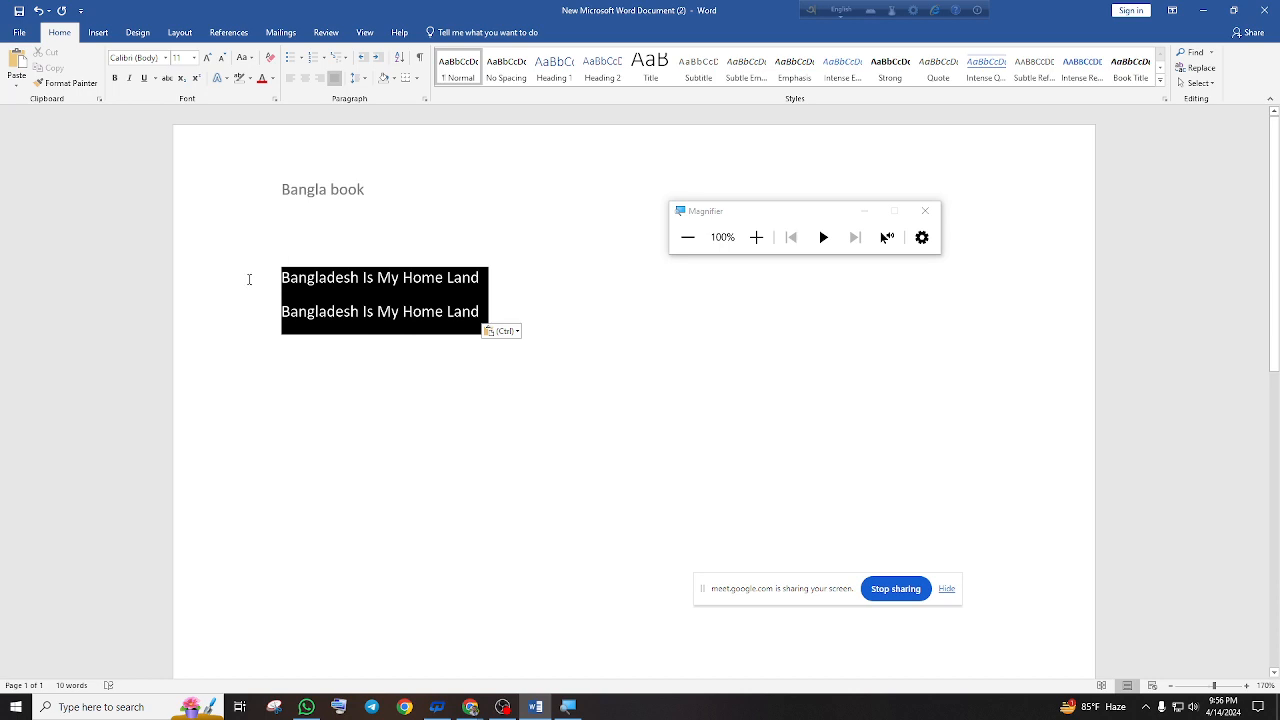
{"action": "left_click", "coordinate": [360, 78]}
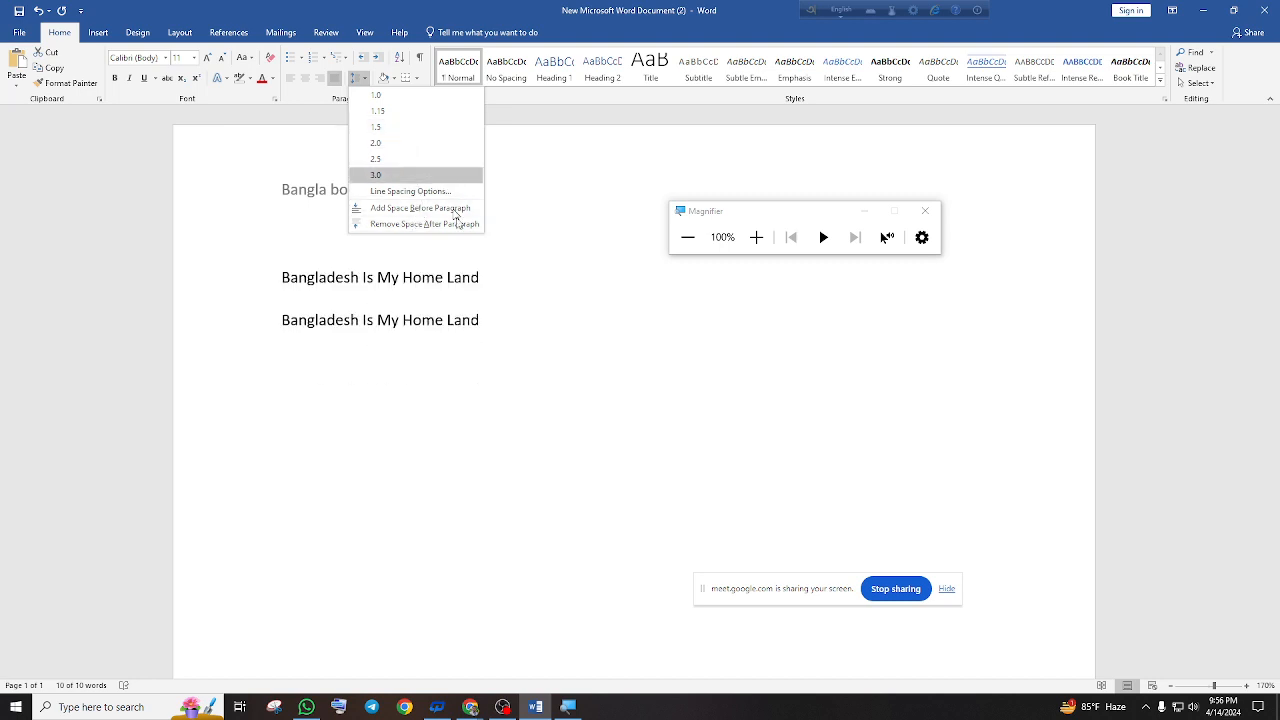
{"action": "key", "text": "Escape"}
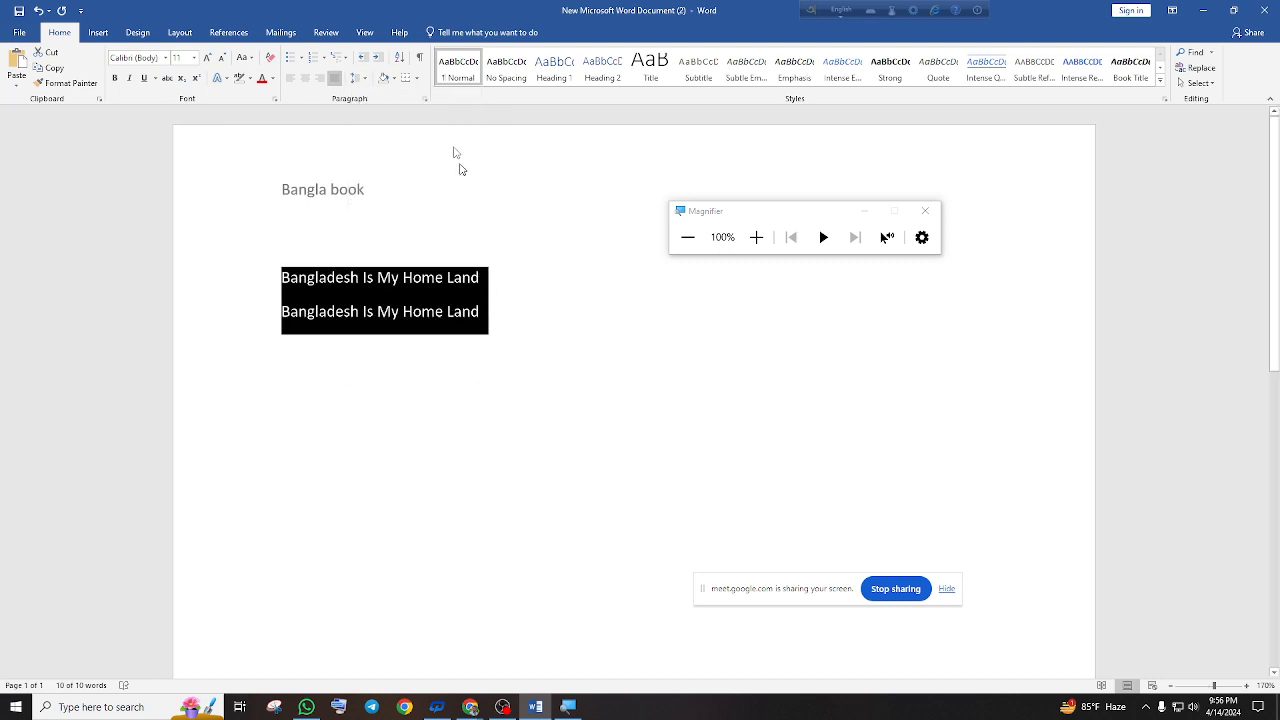
{"action": "left_click", "coordinate": [396, 79]}
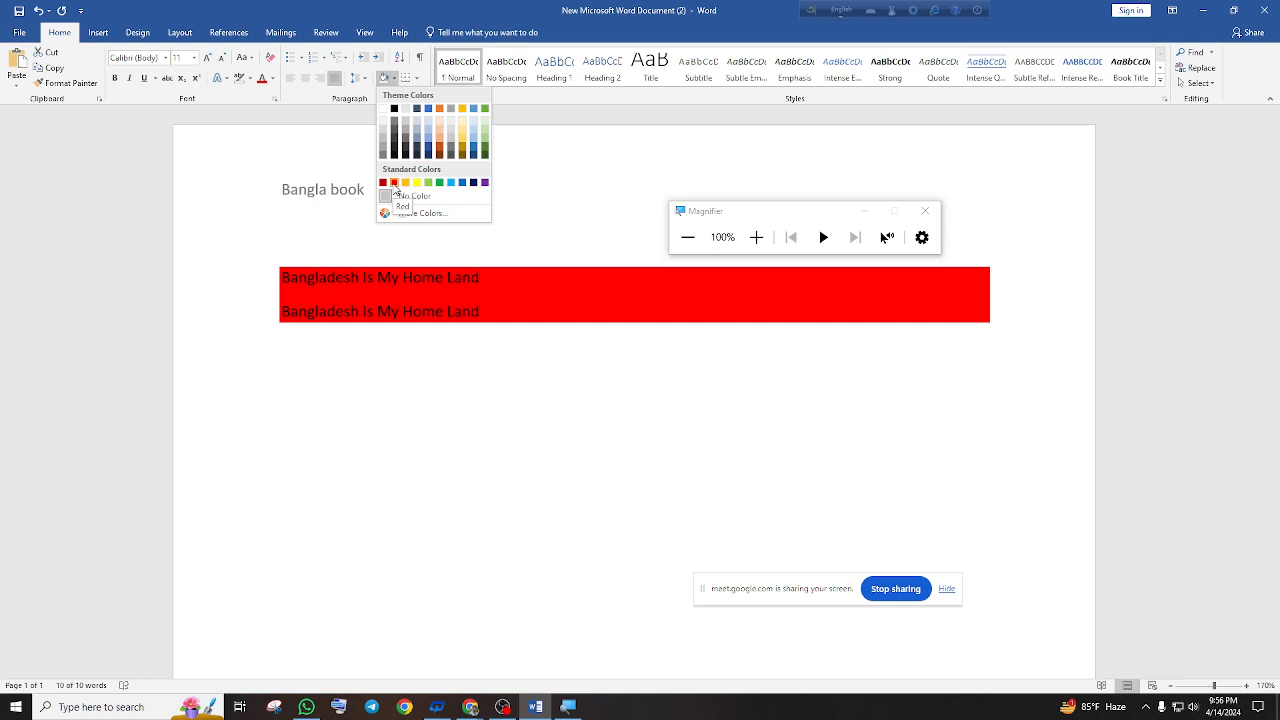
{"action": "left_click", "coordinate": [514, 277]}
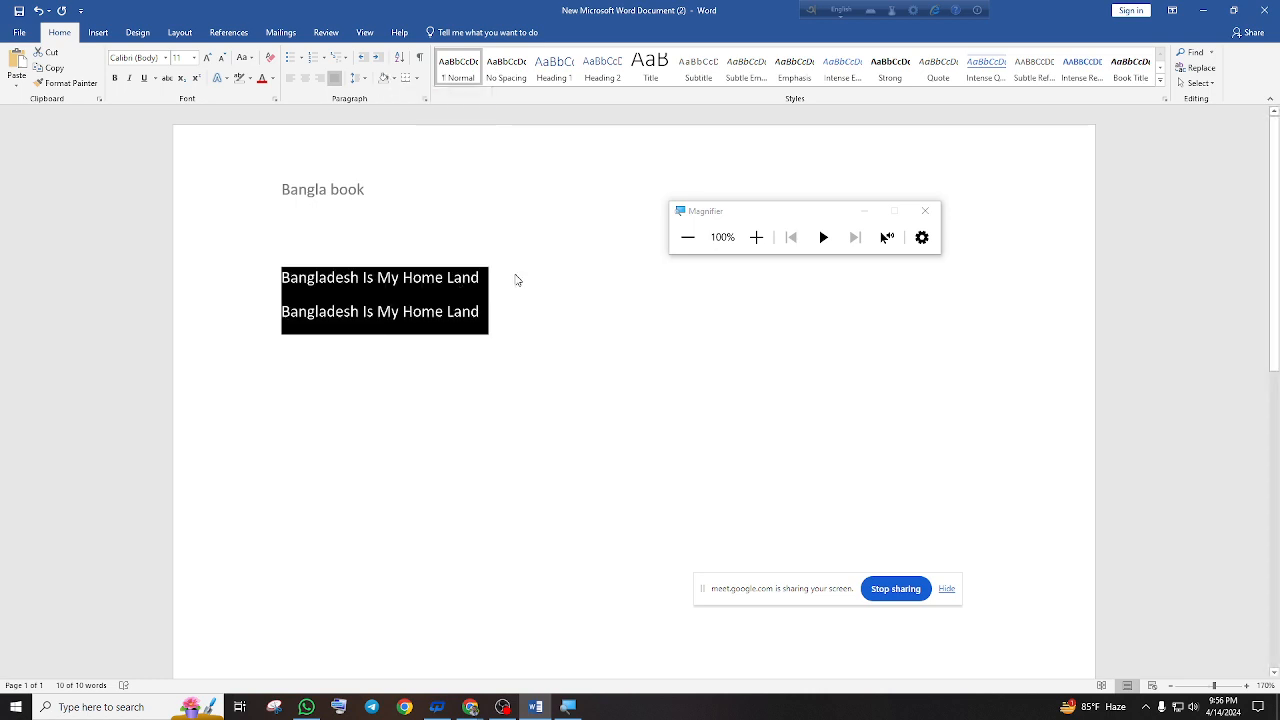
{"action": "type", "text": "Bangladesh Is My Home Land Bangladesh Is My Home Land"}
Place the cursor at the end of the first sentence and display the insert commands
{"action": "left_click_drag", "start_coordinate": [503, 274], "coordinate": [283, 279]}
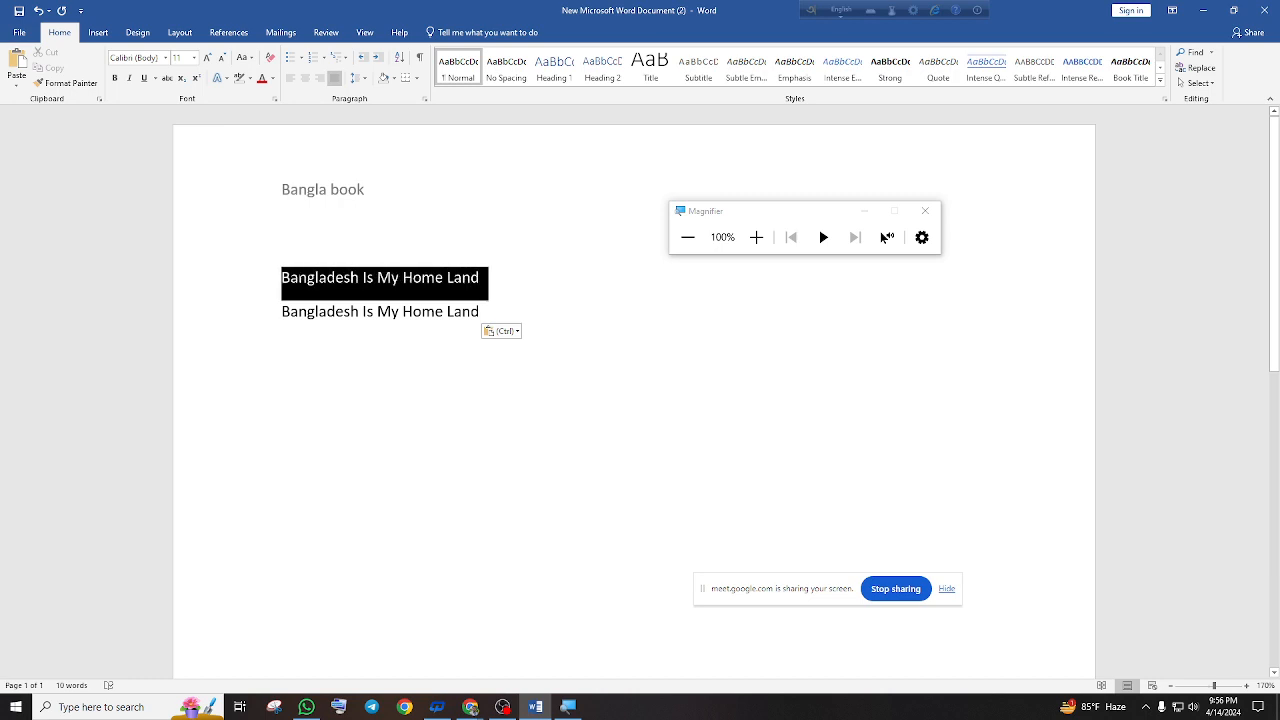
{"action": "left_click", "coordinate": [503, 289]}
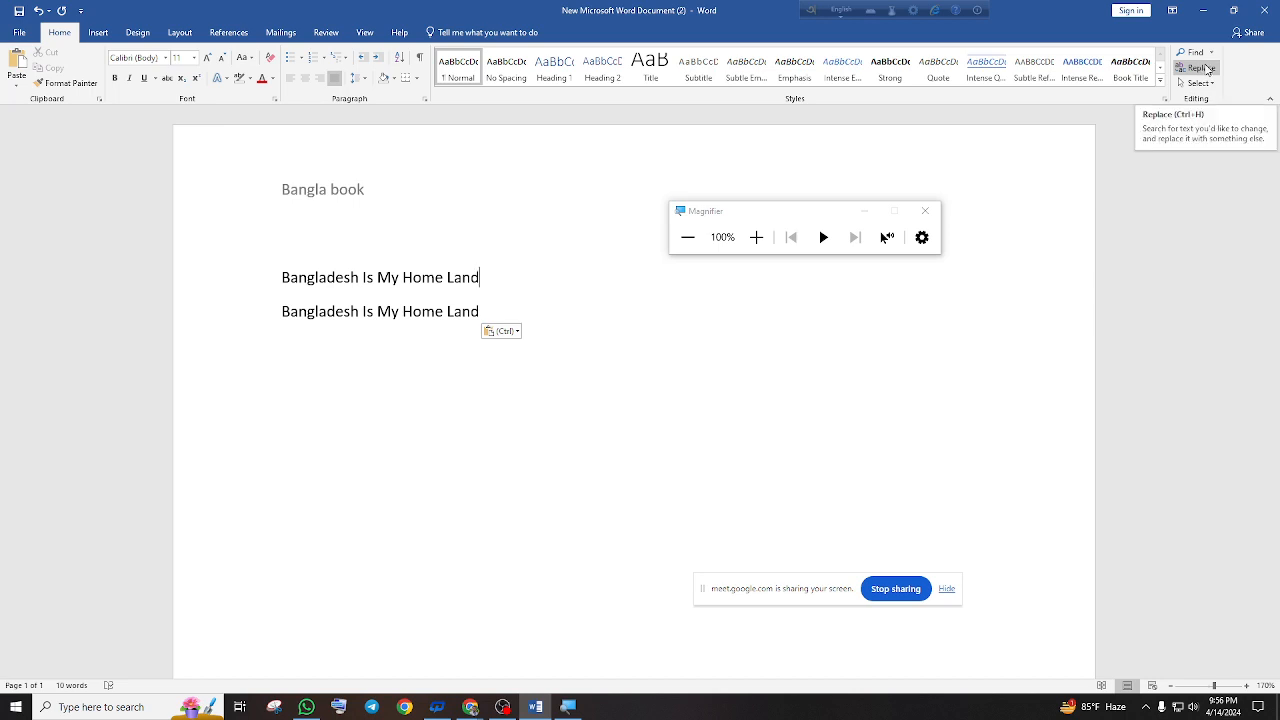
{"action": "left_click", "coordinate": [100, 33]}
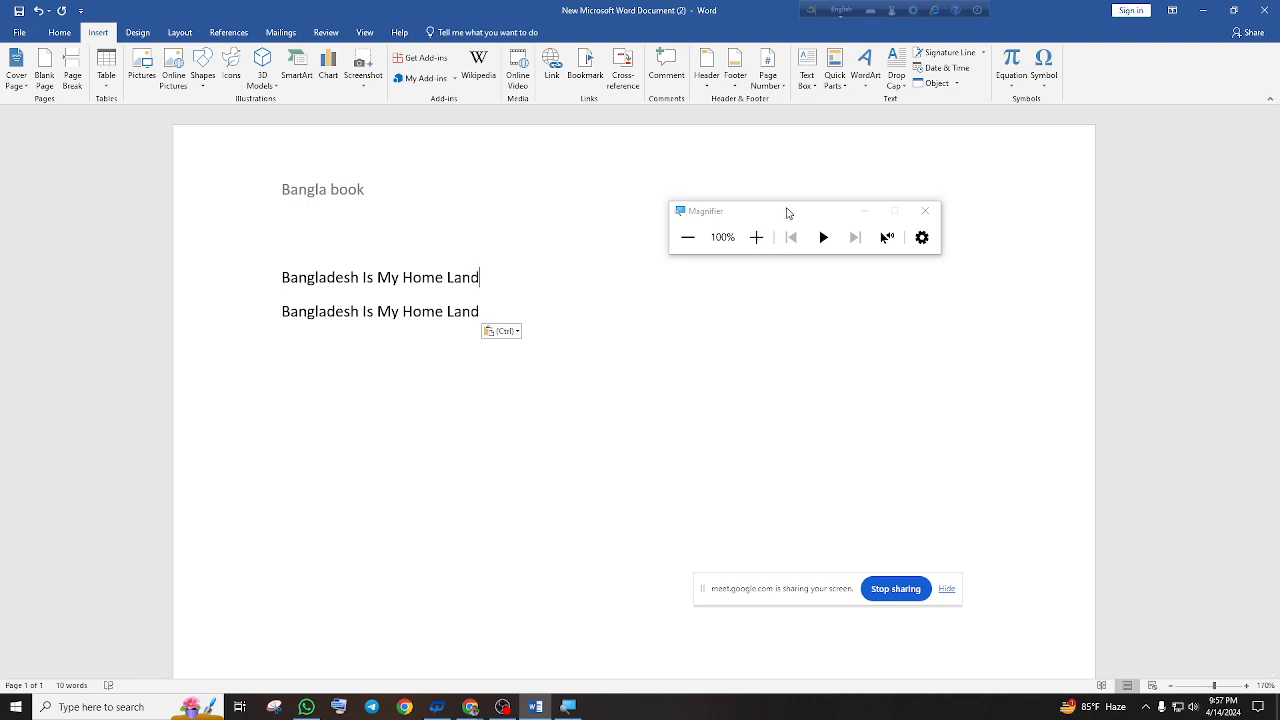
Switch to Chrome and search Google for "helptedu" in a new tab
{"action": "left_click_drag", "start_coordinate": [789, 210], "coordinate": [687, 148]}
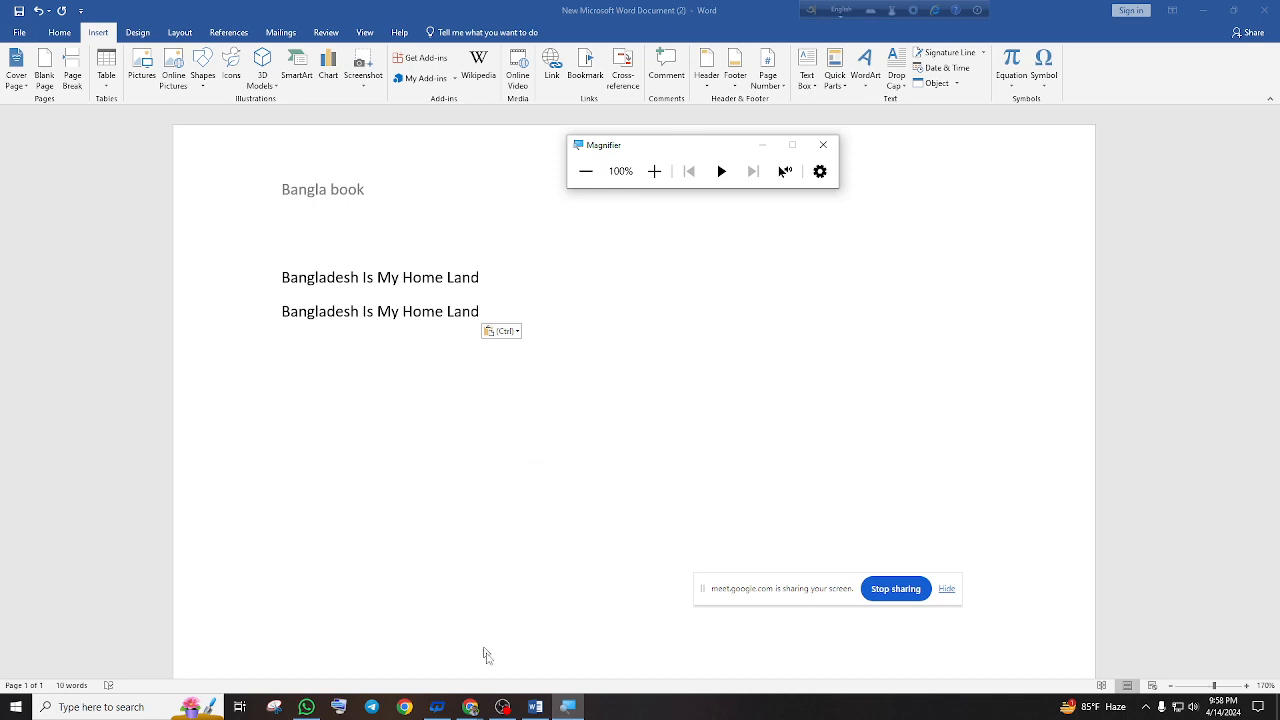
{"action": "left_click", "coordinate": [472, 708]}
{"action": "left_click", "coordinate": [448, 655]}
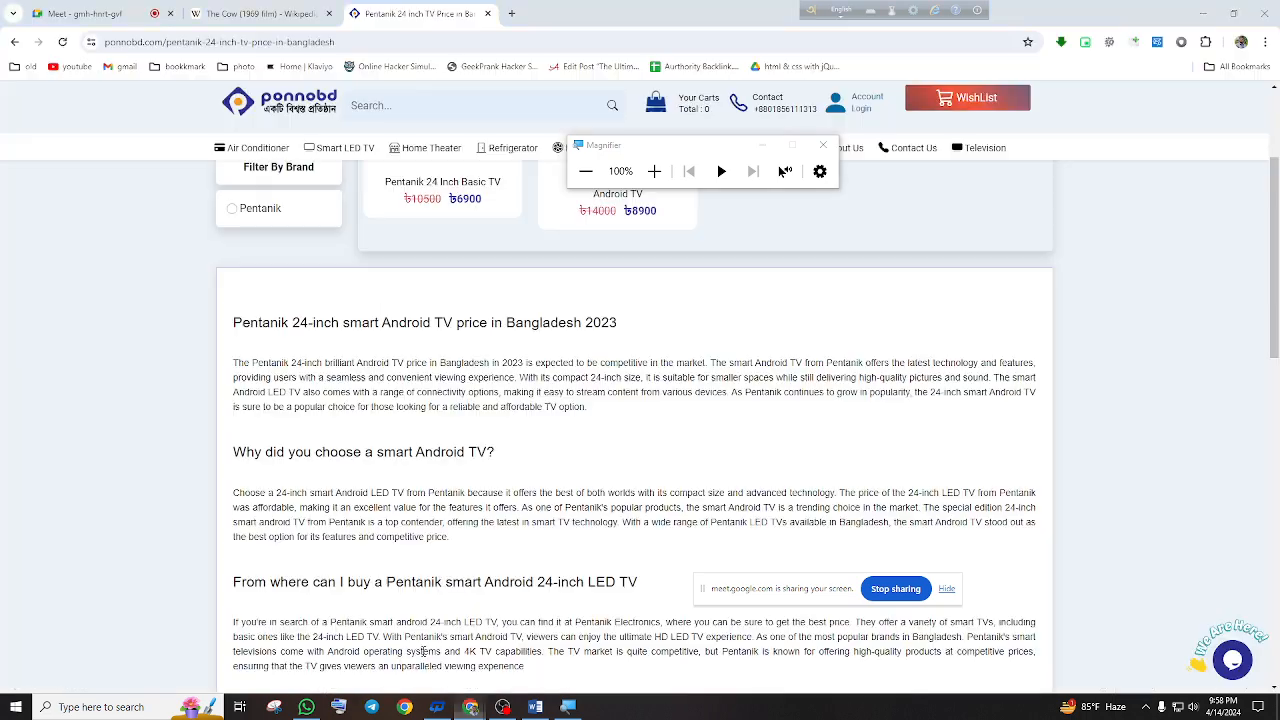
{"action": "left_click", "coordinate": [511, 13]}
{"action": "left_click", "coordinate": [623, 289]}
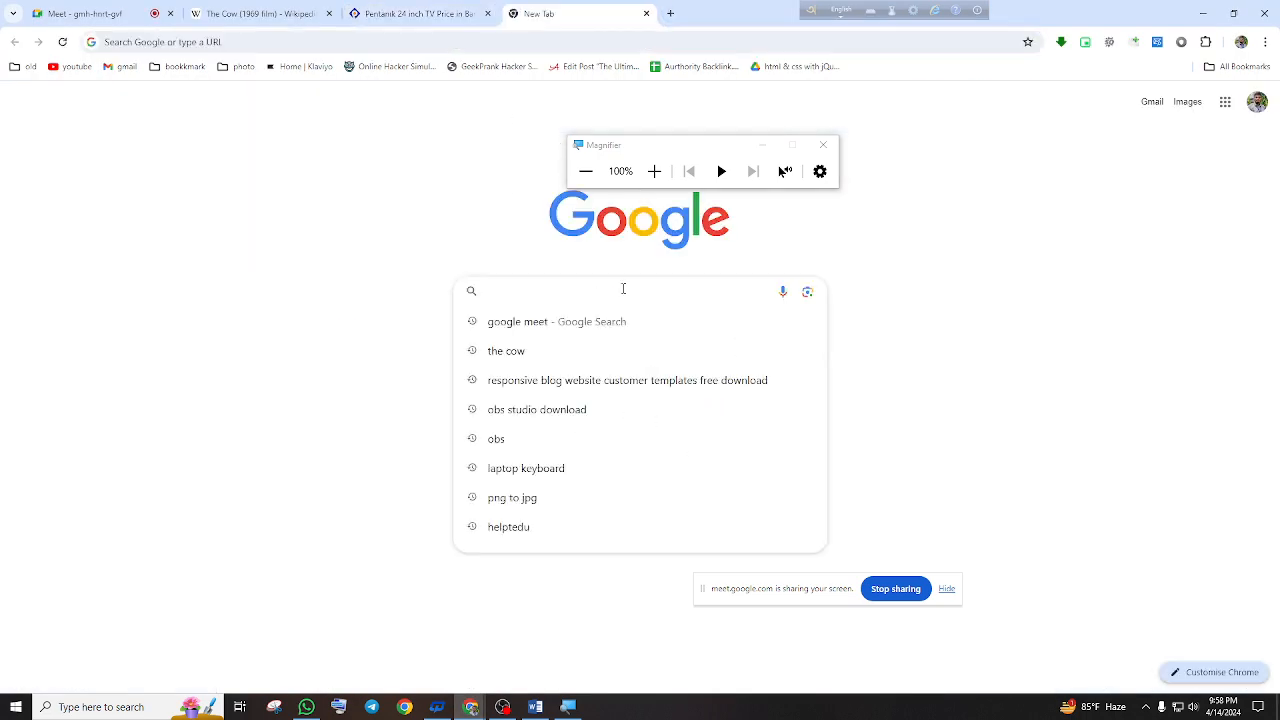
{"action": "type", "text": "he"}
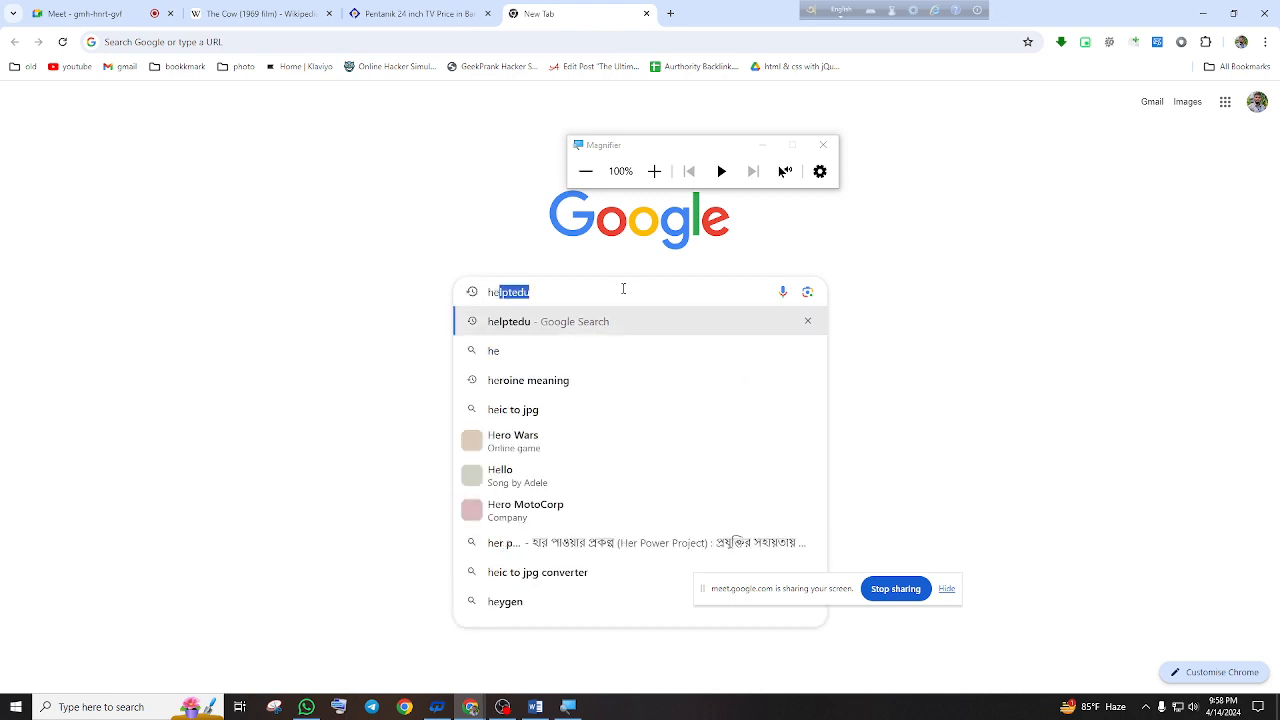
{"action": "type", "text": "lpte"}
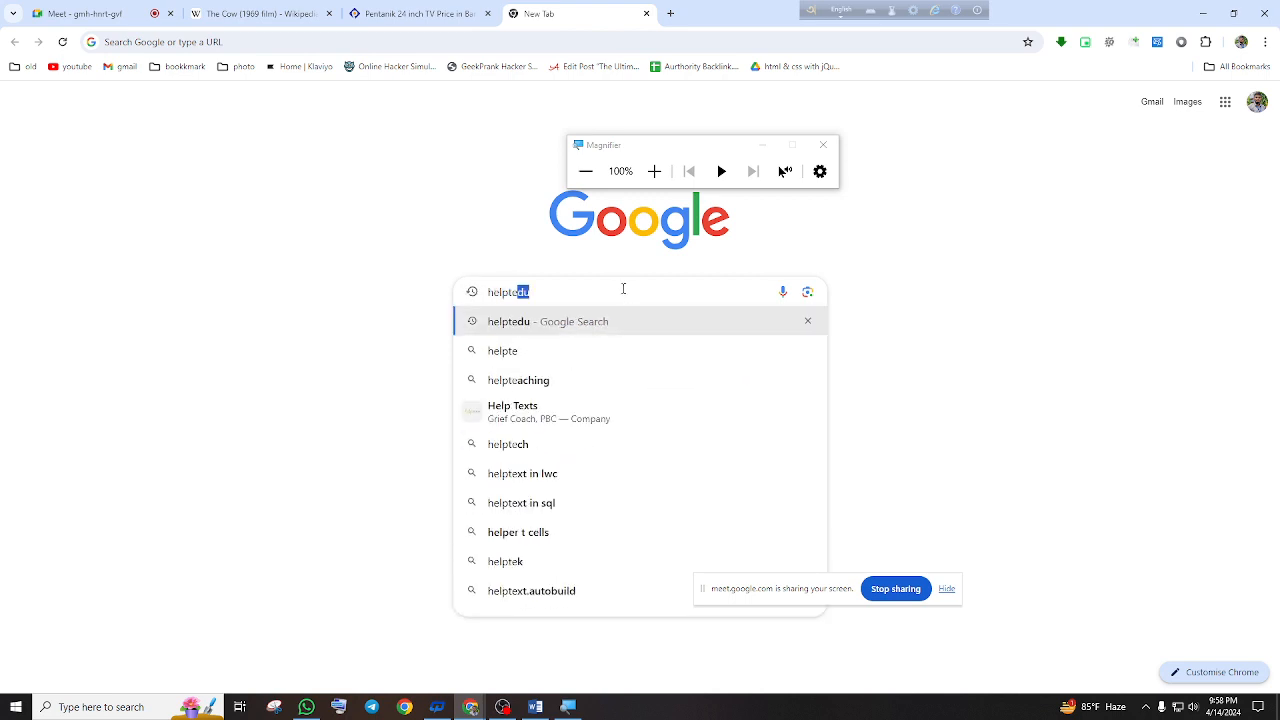
{"action": "key", "text": "Return"}
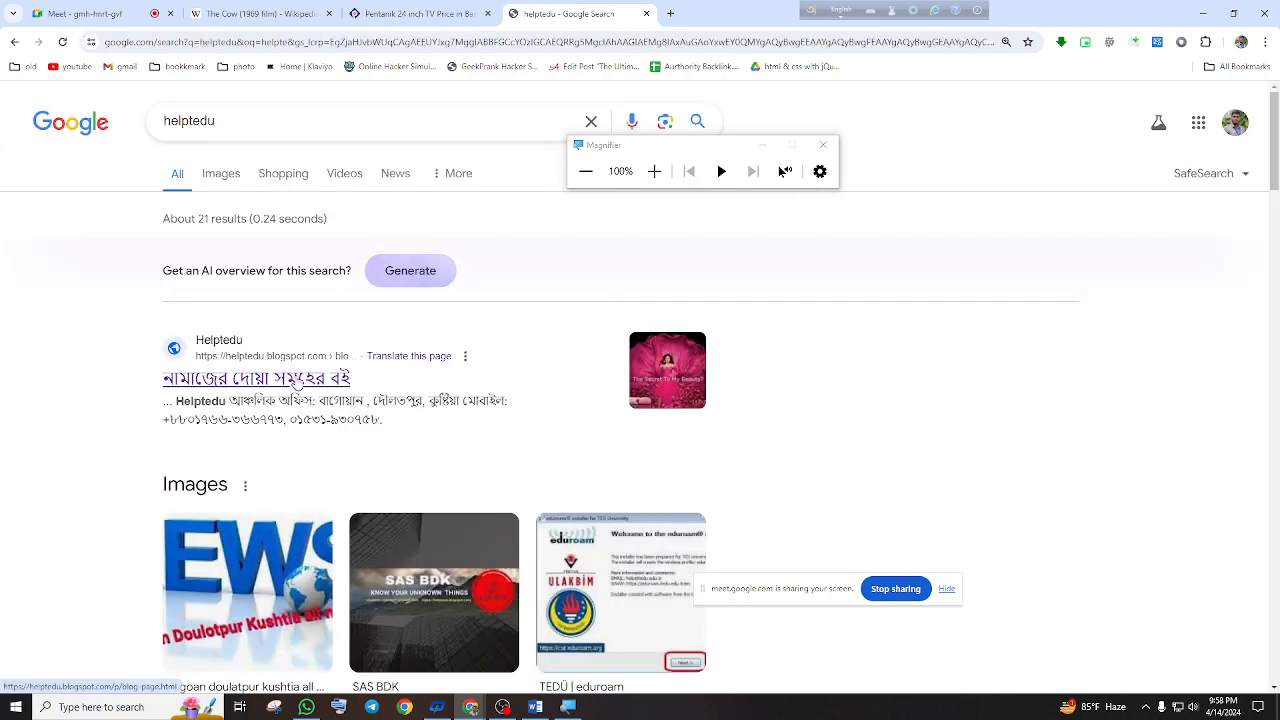
Open the Helptedu blog result, follow its HOME link and look through the linked website down to the embedded teacher-training PDF
{"action": "left_click", "coordinate": [297, 383]}
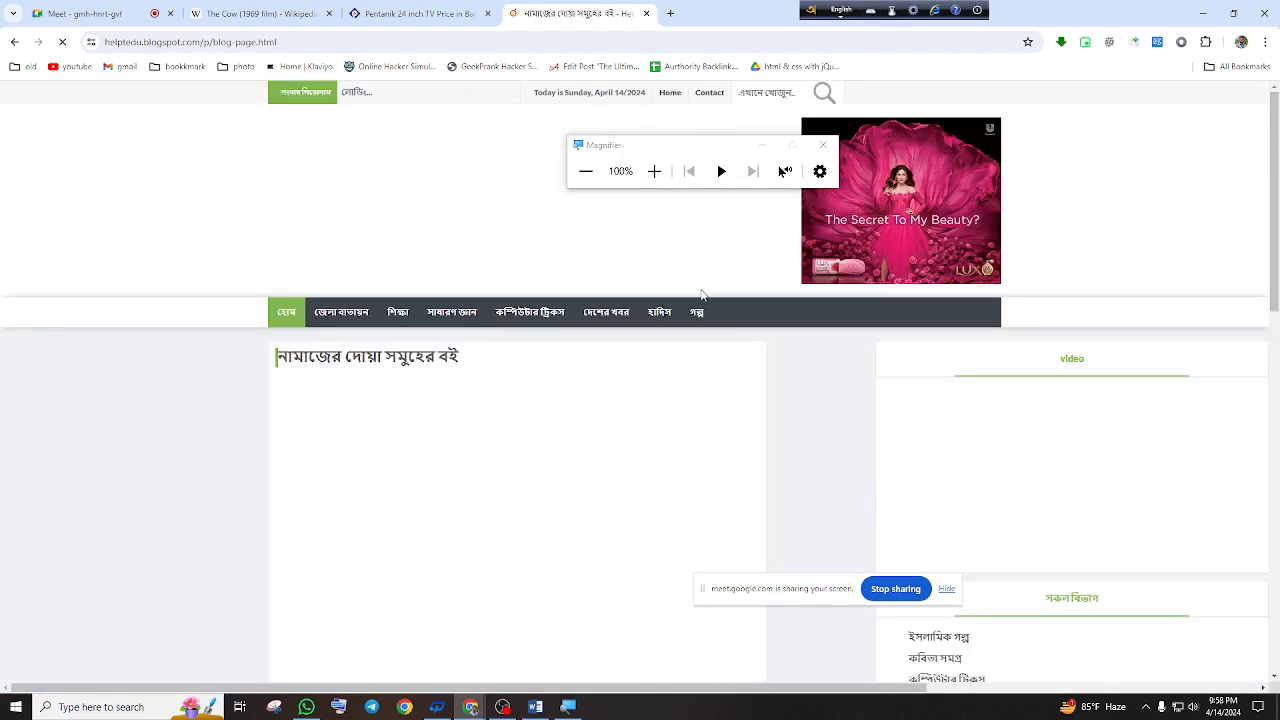
{"action": "scroll", "coordinate": [1005, 450], "scroll_direction": "down", "scroll_amount": 5}
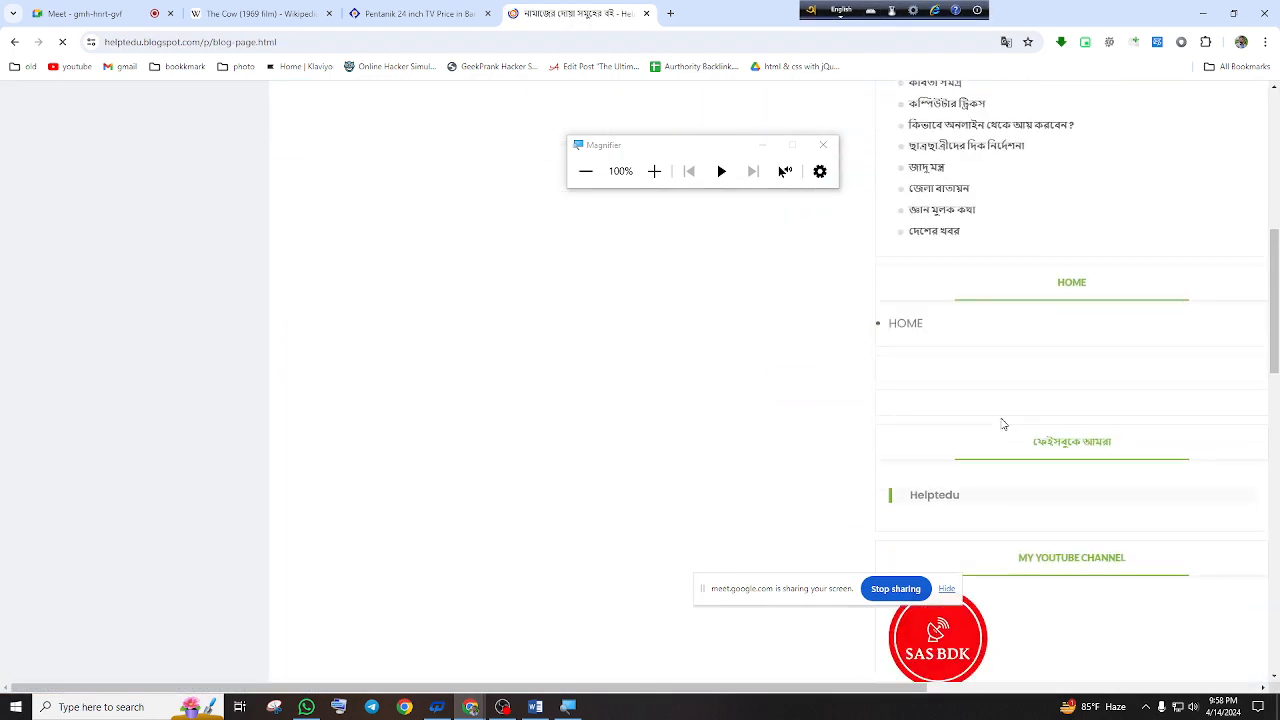
{"action": "left_click", "coordinate": [910, 303]}
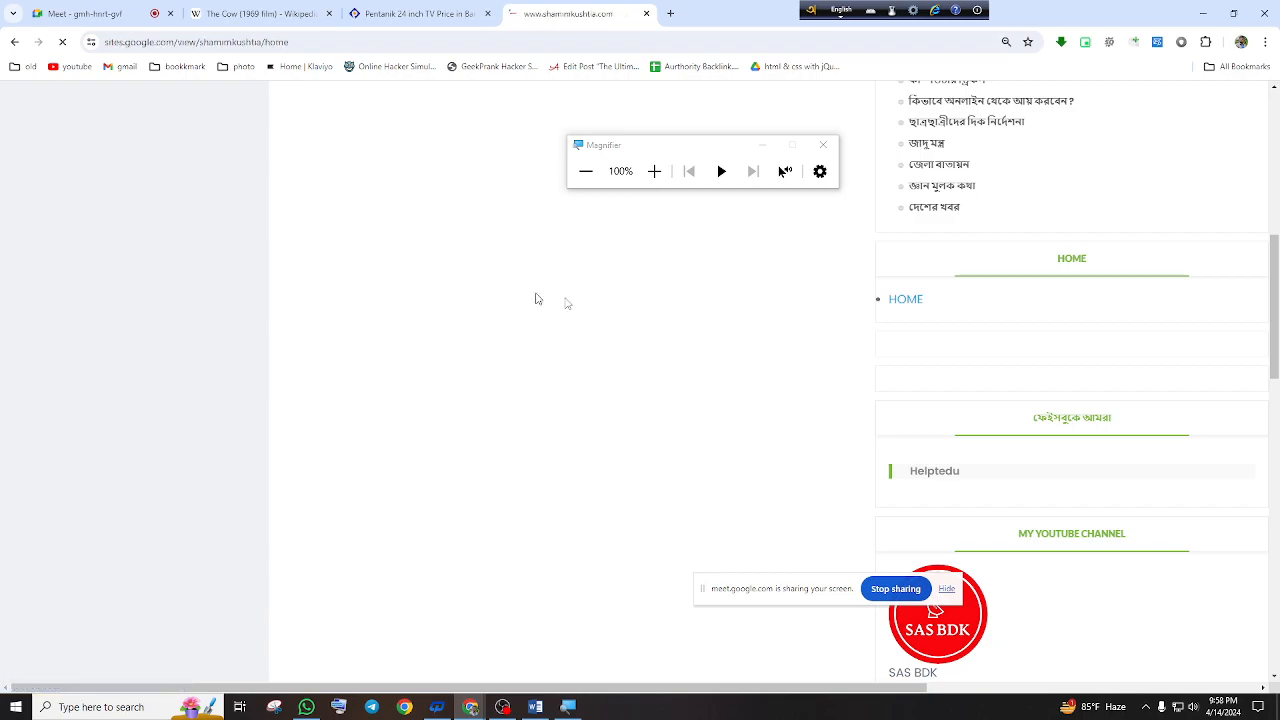
{"action": "scroll", "coordinate": [1022, 318], "scroll_direction": "down", "scroll_amount": 15}
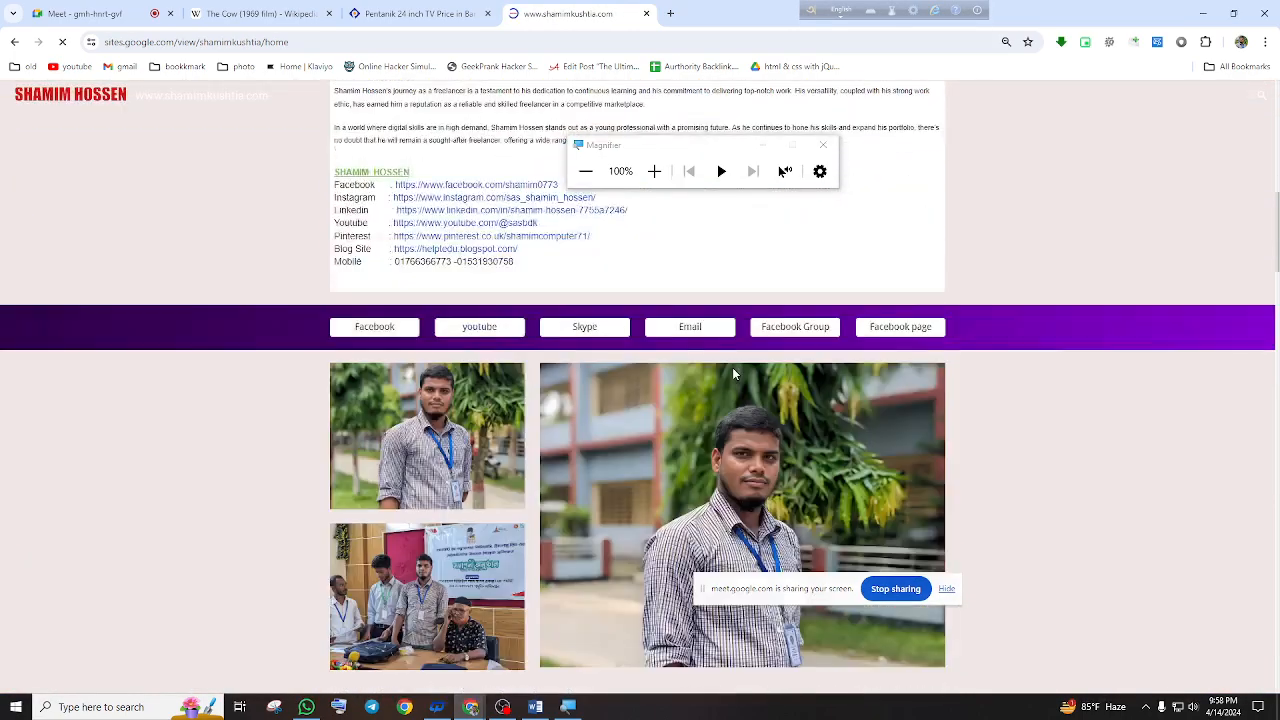
{"action": "scroll", "coordinate": [843, 398], "scroll_direction": "down", "scroll_amount": 12}
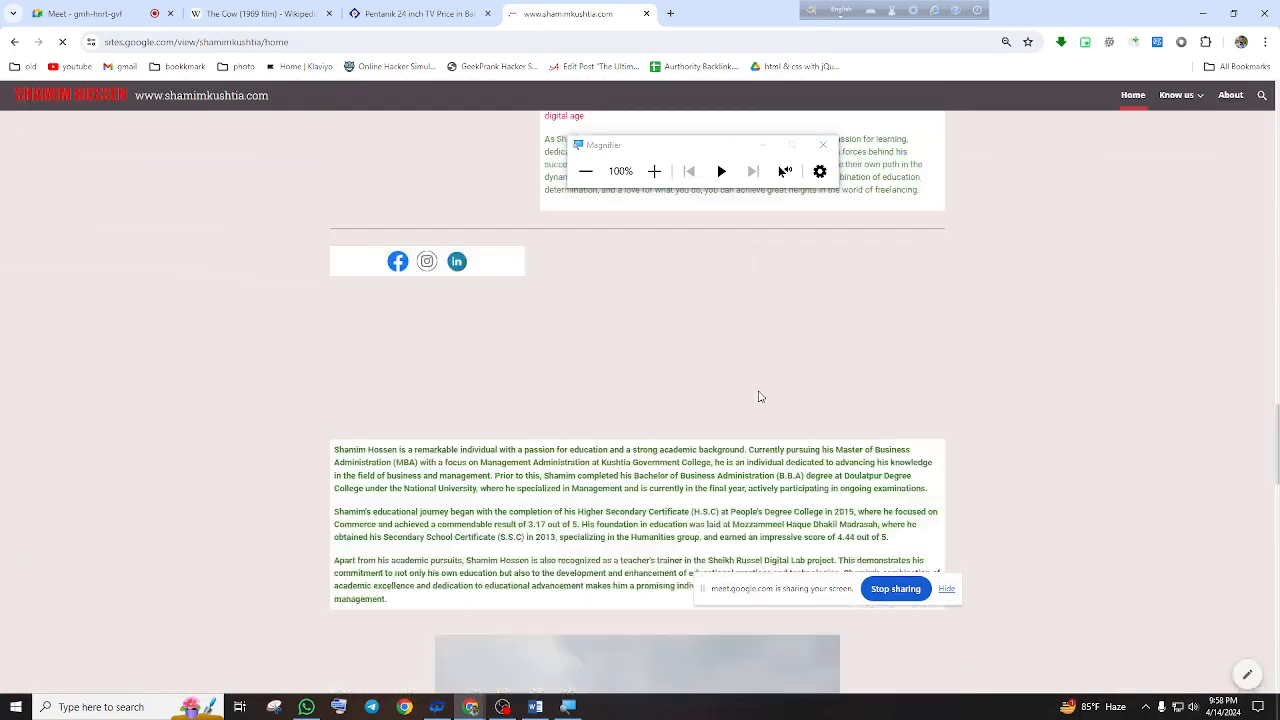
{"action": "scroll", "coordinate": [737, 393], "scroll_direction": "down", "scroll_amount": 10}
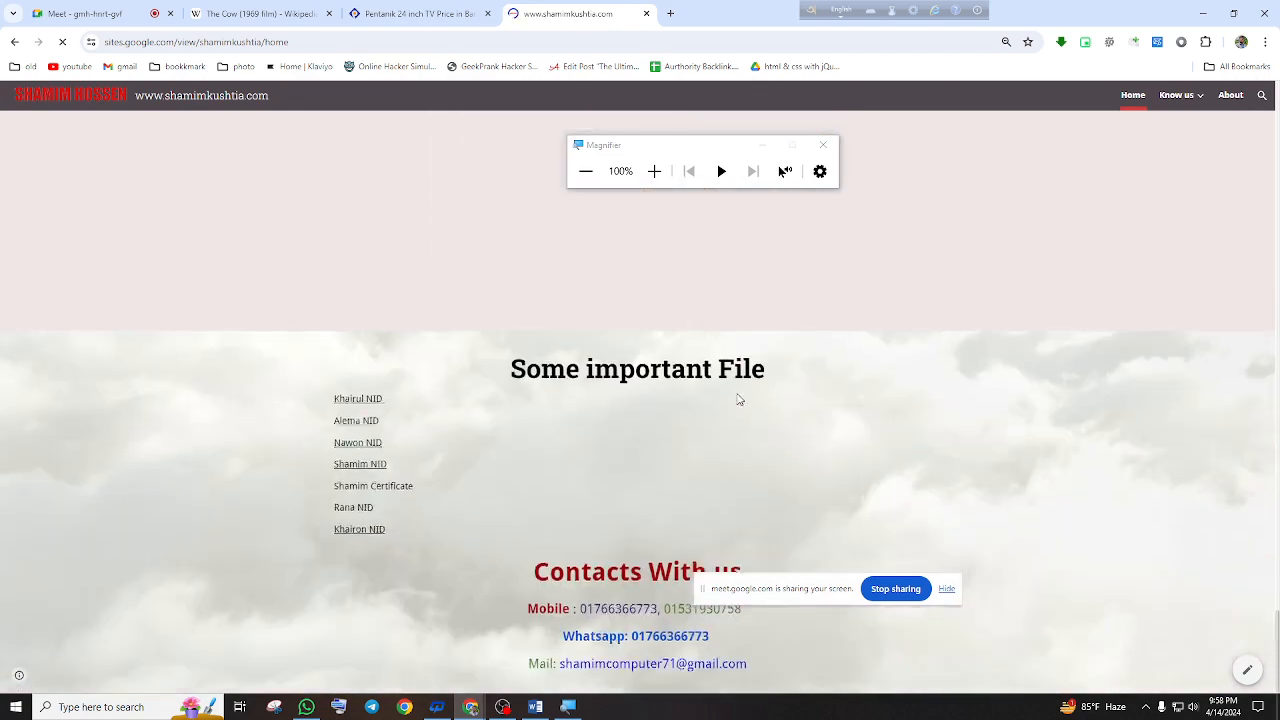
{"action": "scroll", "coordinate": [735, 398], "scroll_direction": "up", "scroll_amount": 5}
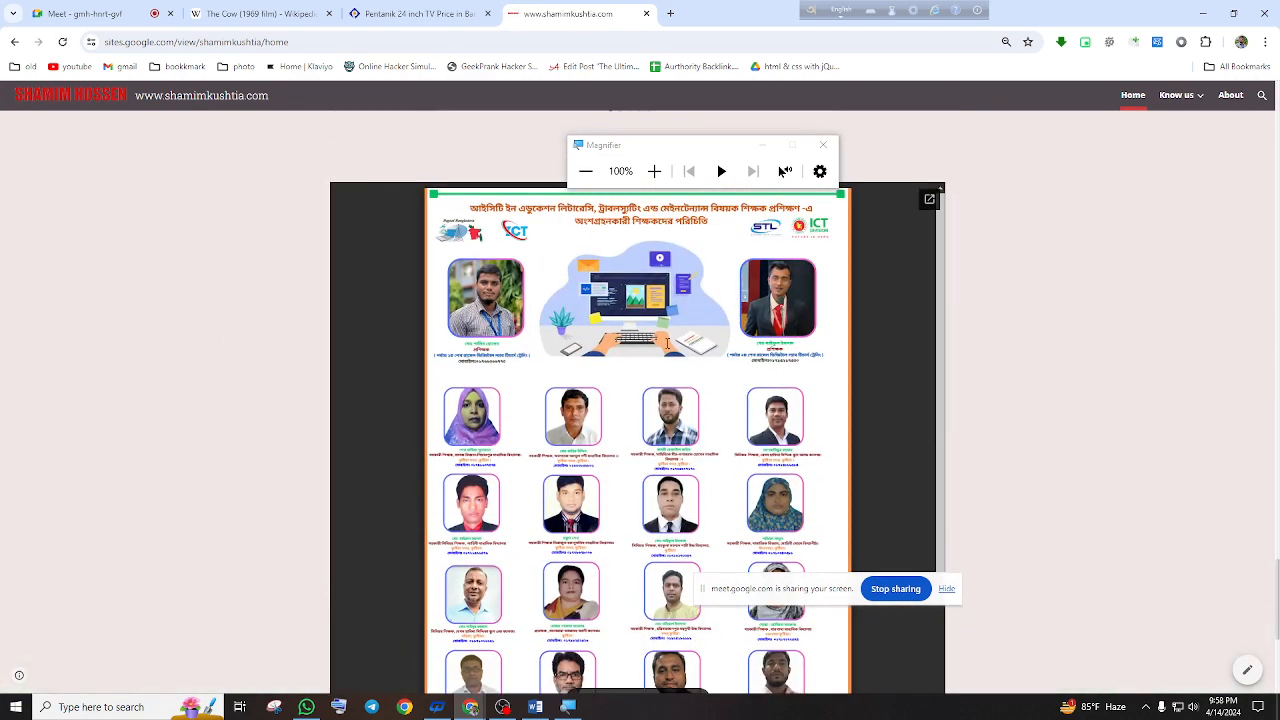
Open the embedded teacher-training PDF in its own tab and view the participants at 200% magnification, finishing at 100%
{"action": "left_click", "coordinate": [929, 200]}
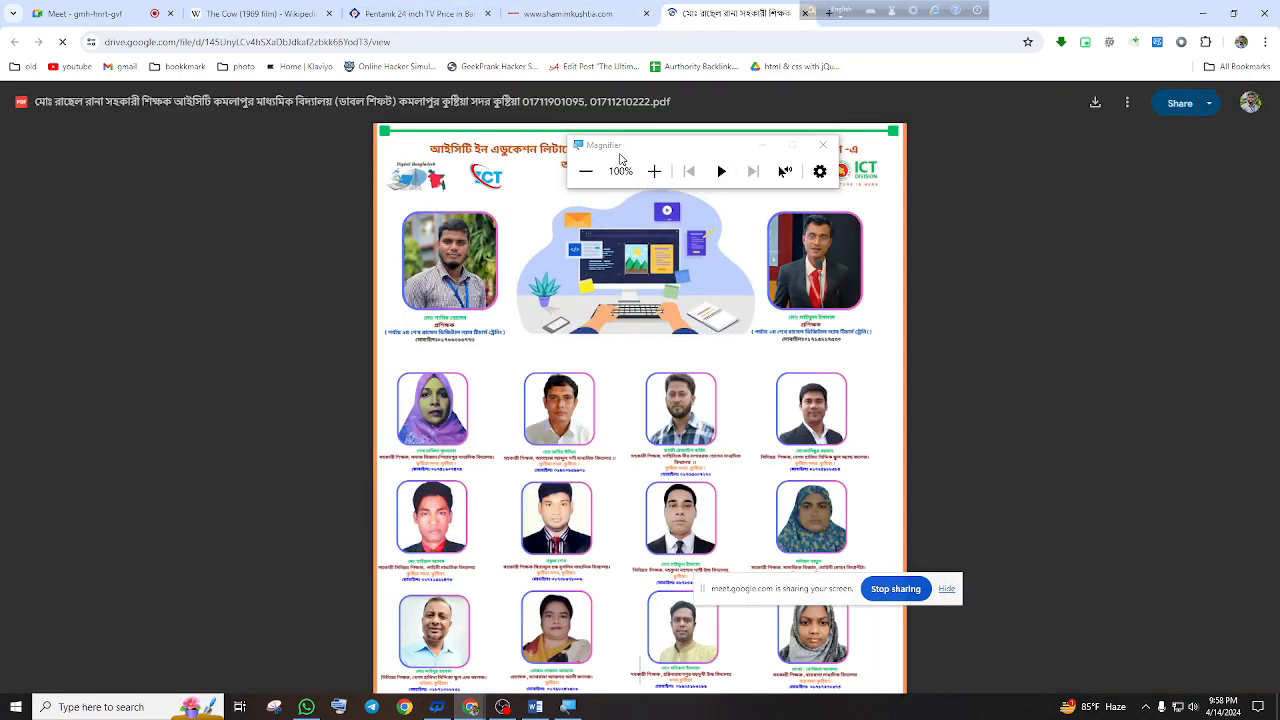
{"action": "left_click_drag", "start_coordinate": [625, 149], "coordinate": [976, 149]}
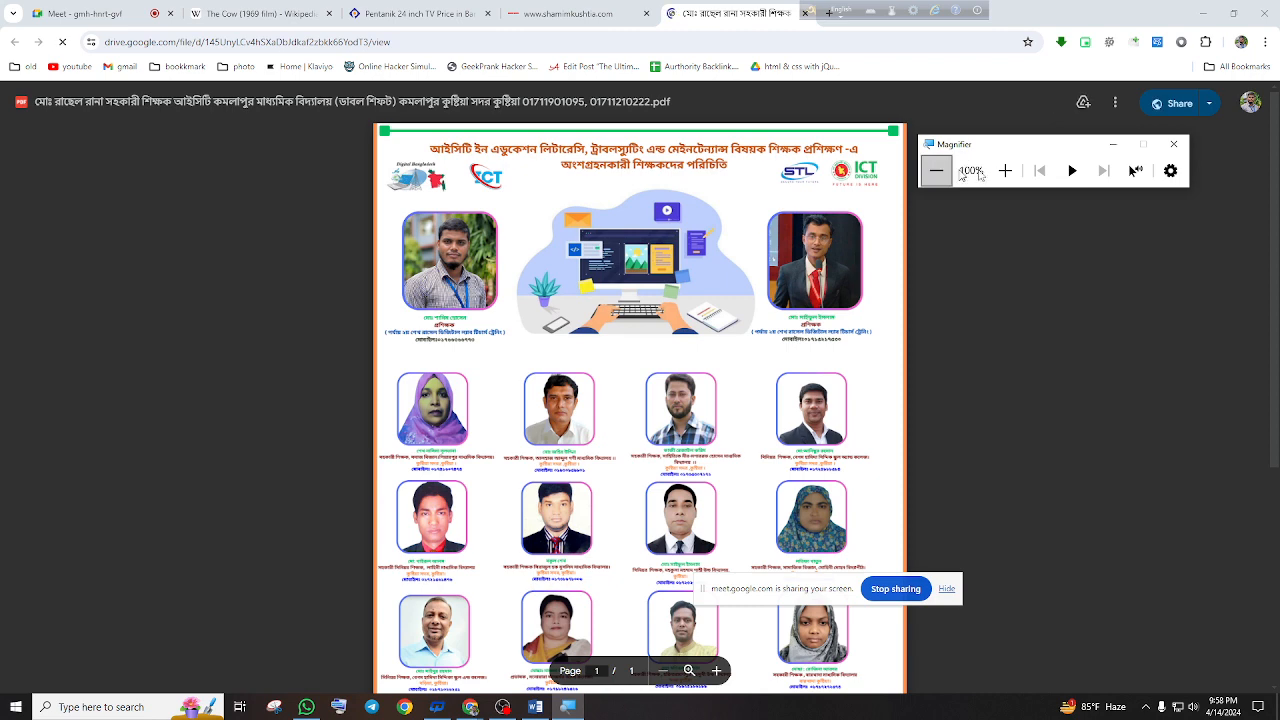
{"action": "scroll", "coordinate": [672, 346], "scroll_direction": "down", "scroll_amount": 1}
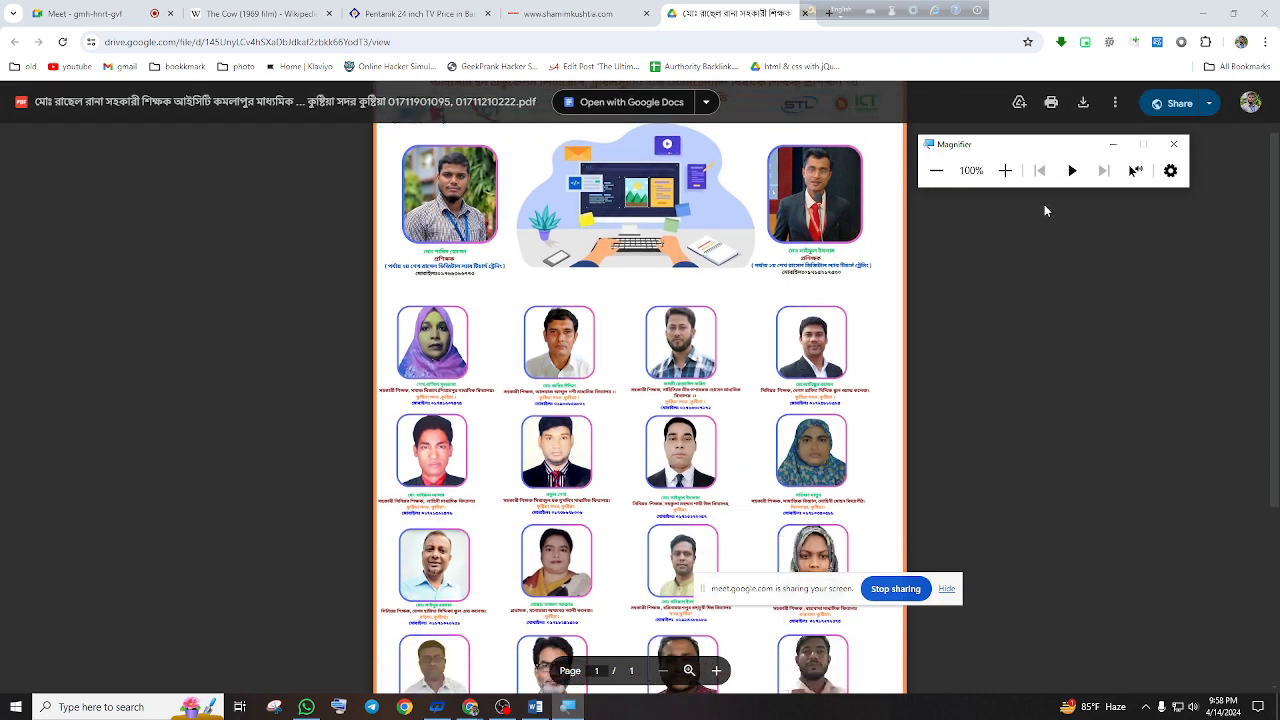
{"action": "left_click", "coordinate": [1005, 170]}
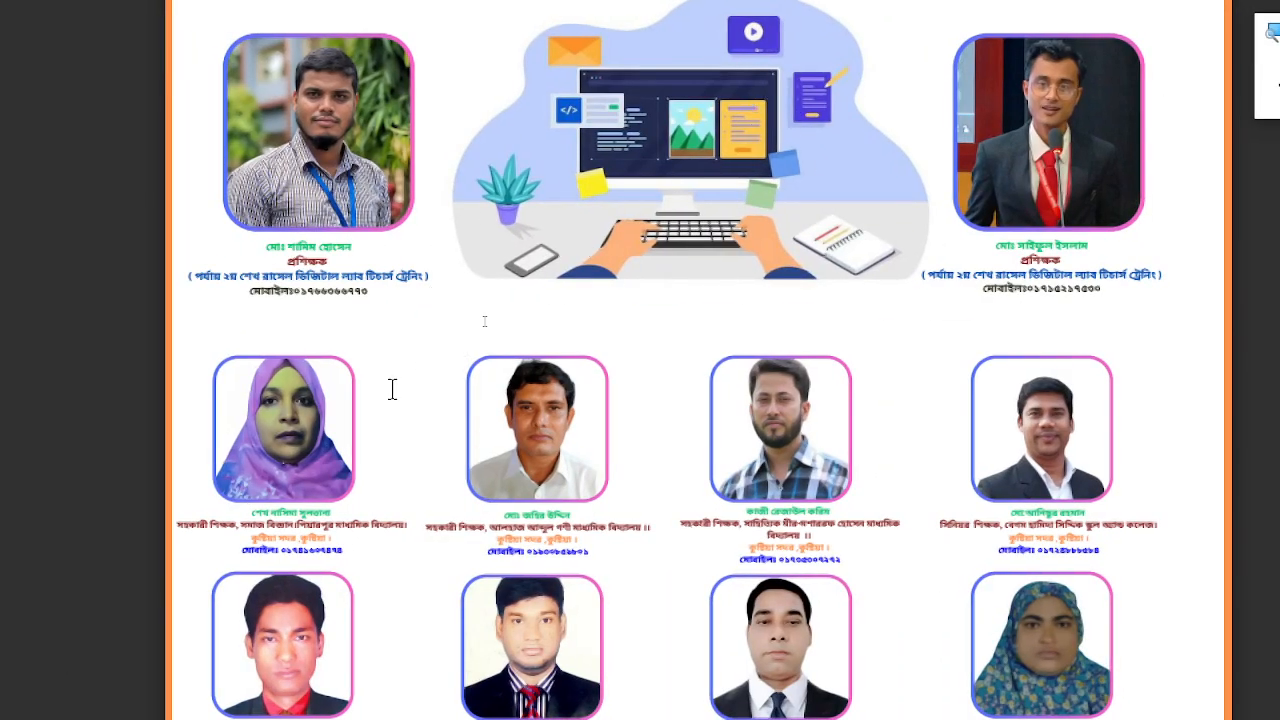
{"action": "scroll", "coordinate": [1234, 592], "scroll_direction": "down", "scroll_amount": 1}
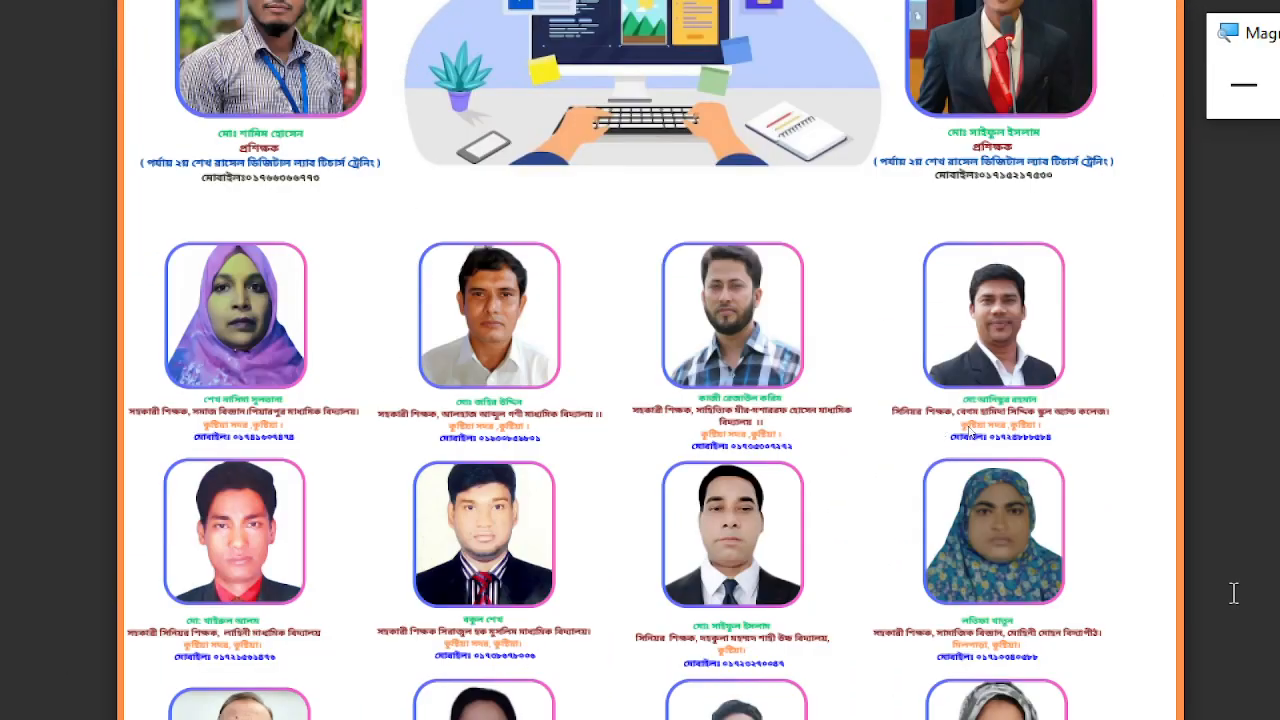
{"action": "scroll", "coordinate": [1234, 592], "scroll_direction": "down", "scroll_amount": 3}
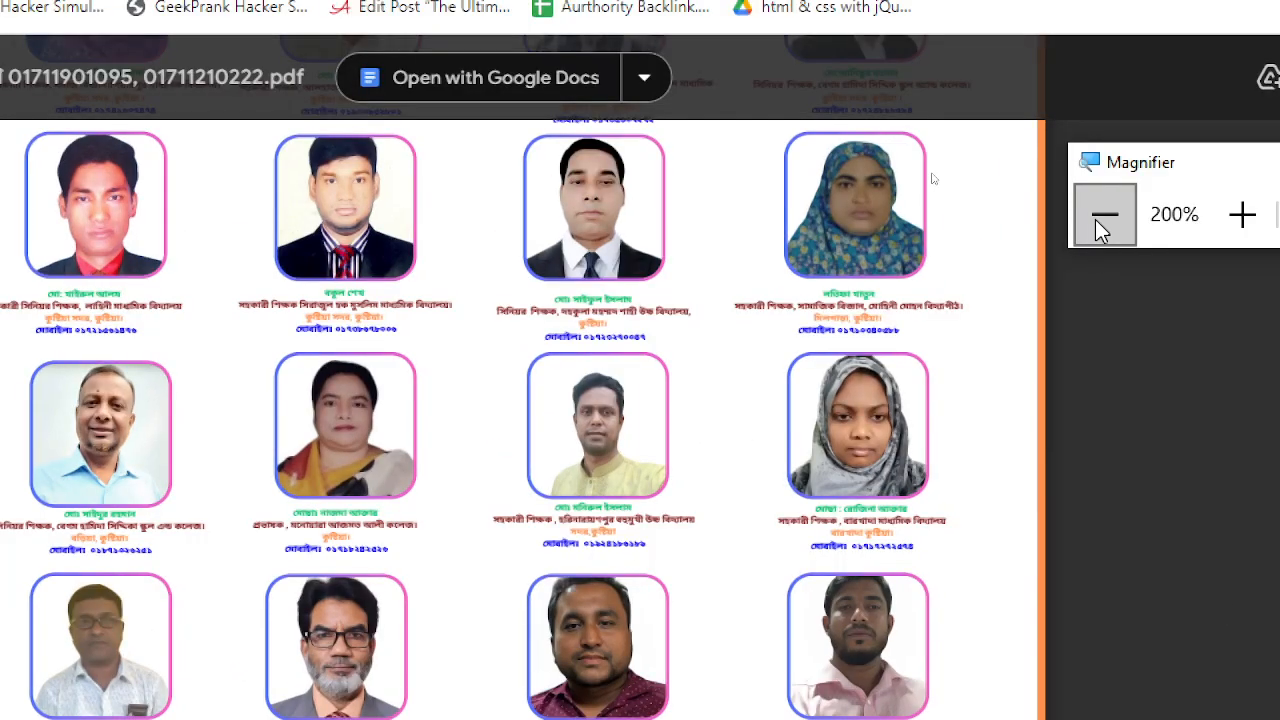
{"action": "left_click", "coordinate": [1097, 222]}
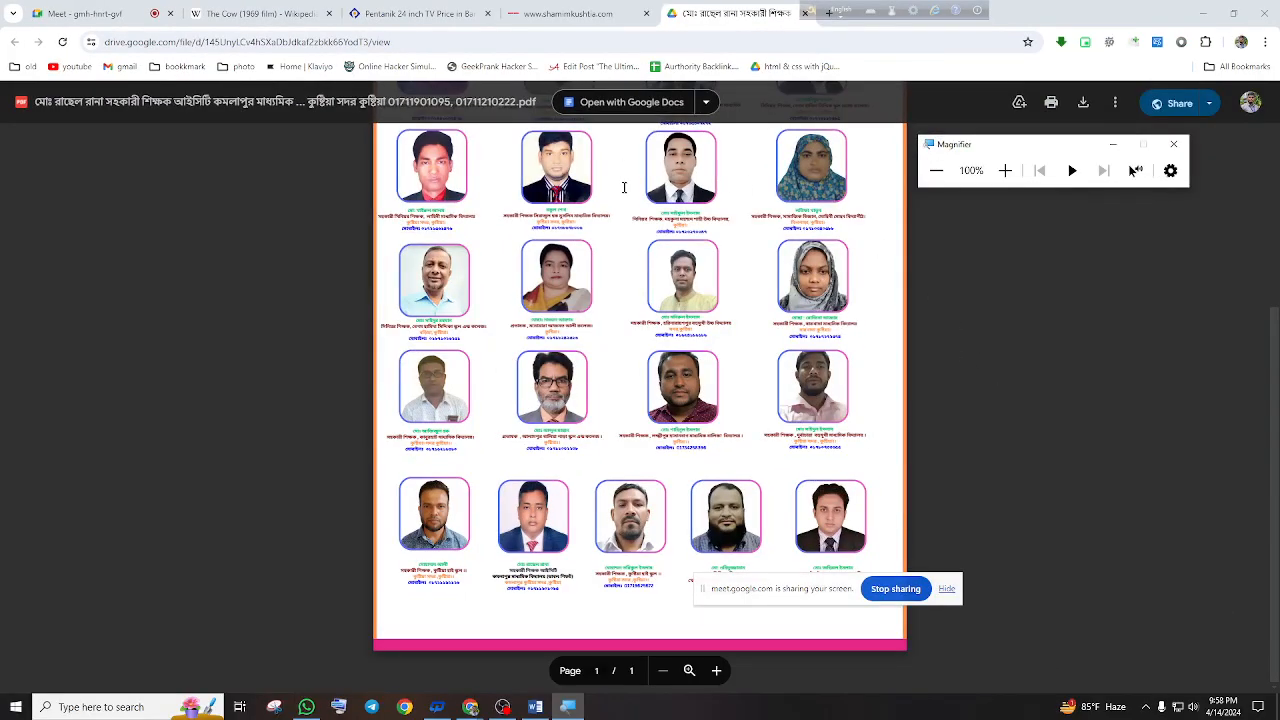
Close Magnifier and go back from the linked website to the Helptedu blog page
{"action": "left_click", "coordinate": [575, 13]}
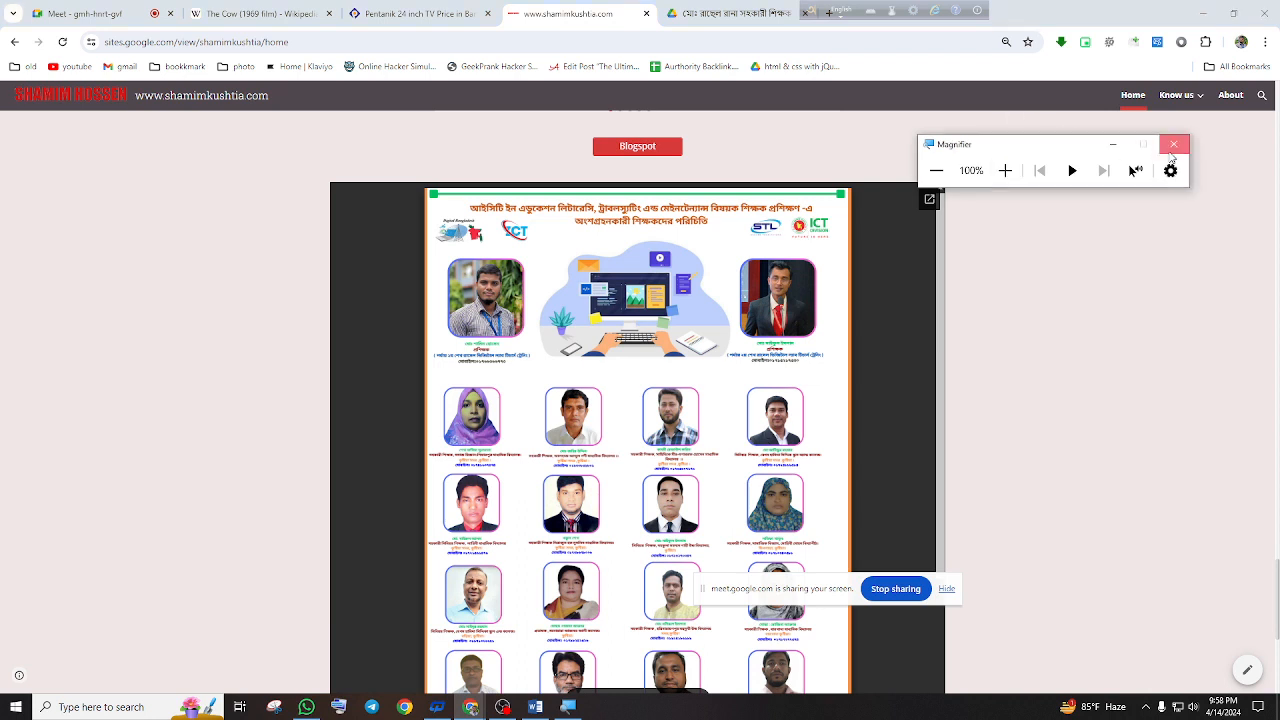
{"action": "left_click", "coordinate": [1172, 152]}
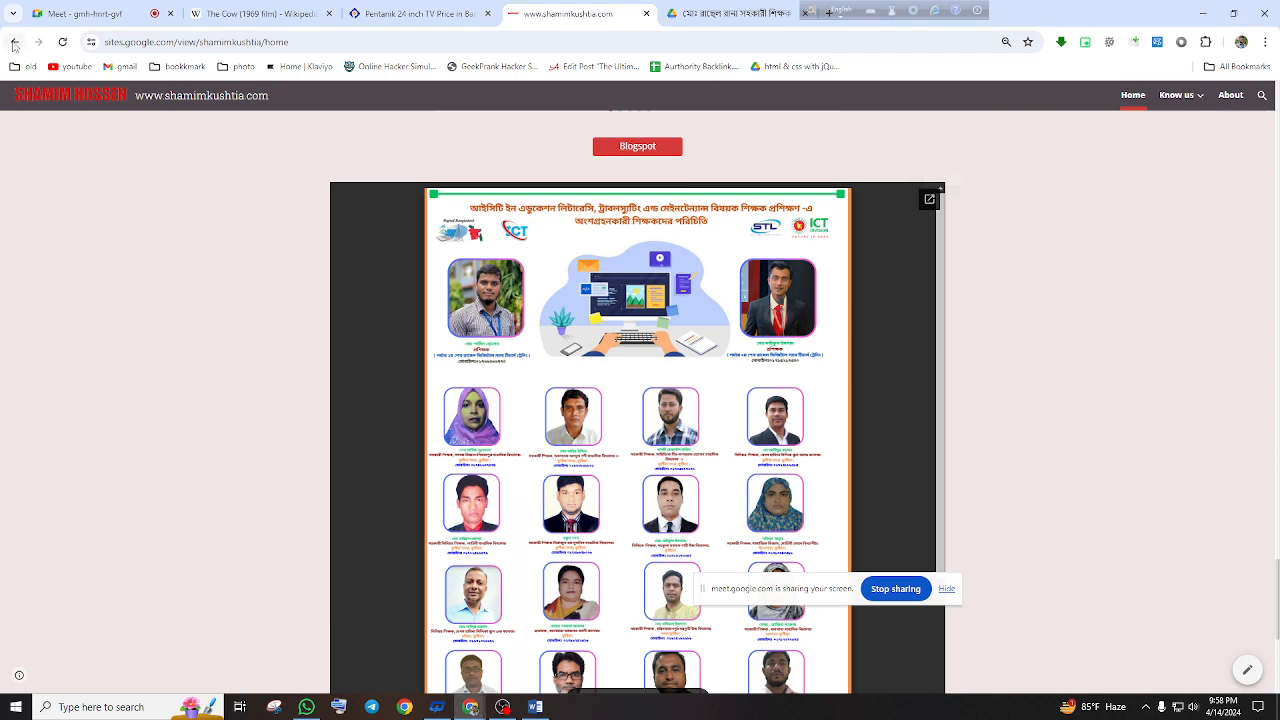
{"action": "left_click", "coordinate": [14, 43]}
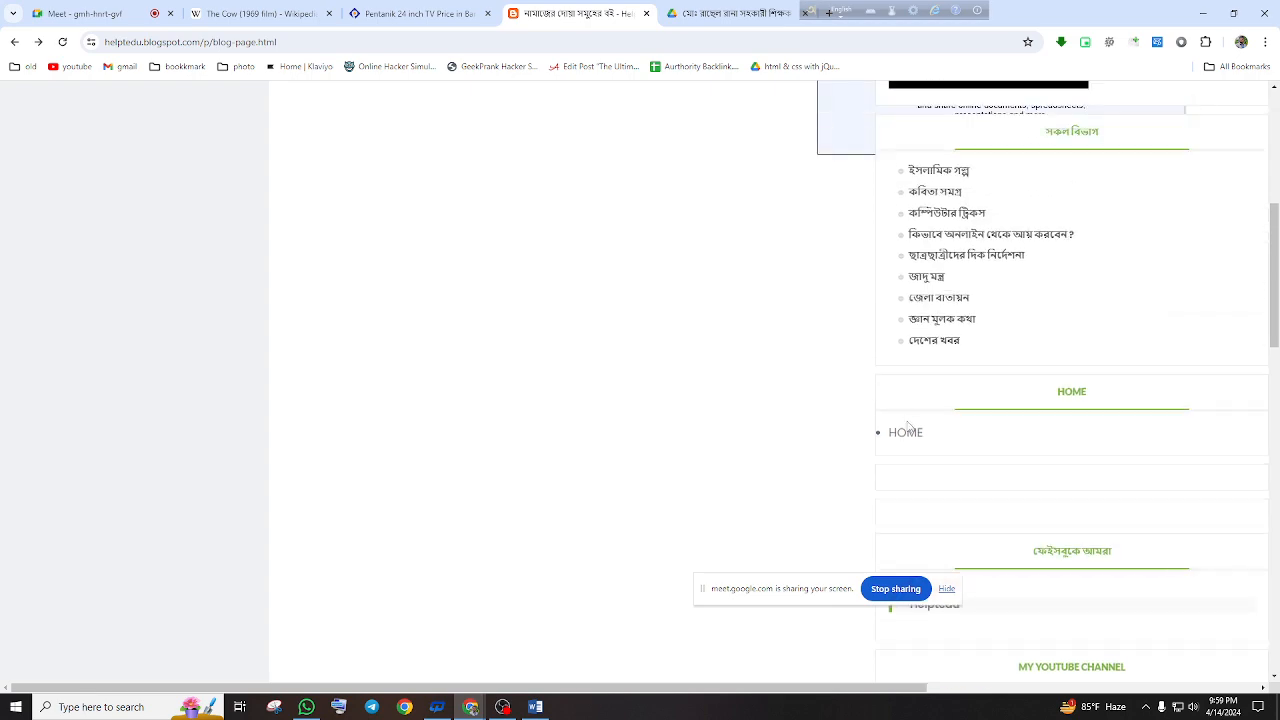
Reopen the HOME link on the blog and look through the website down to its "Some important File" and contact sections
{"action": "left_click", "coordinate": [905, 432]}
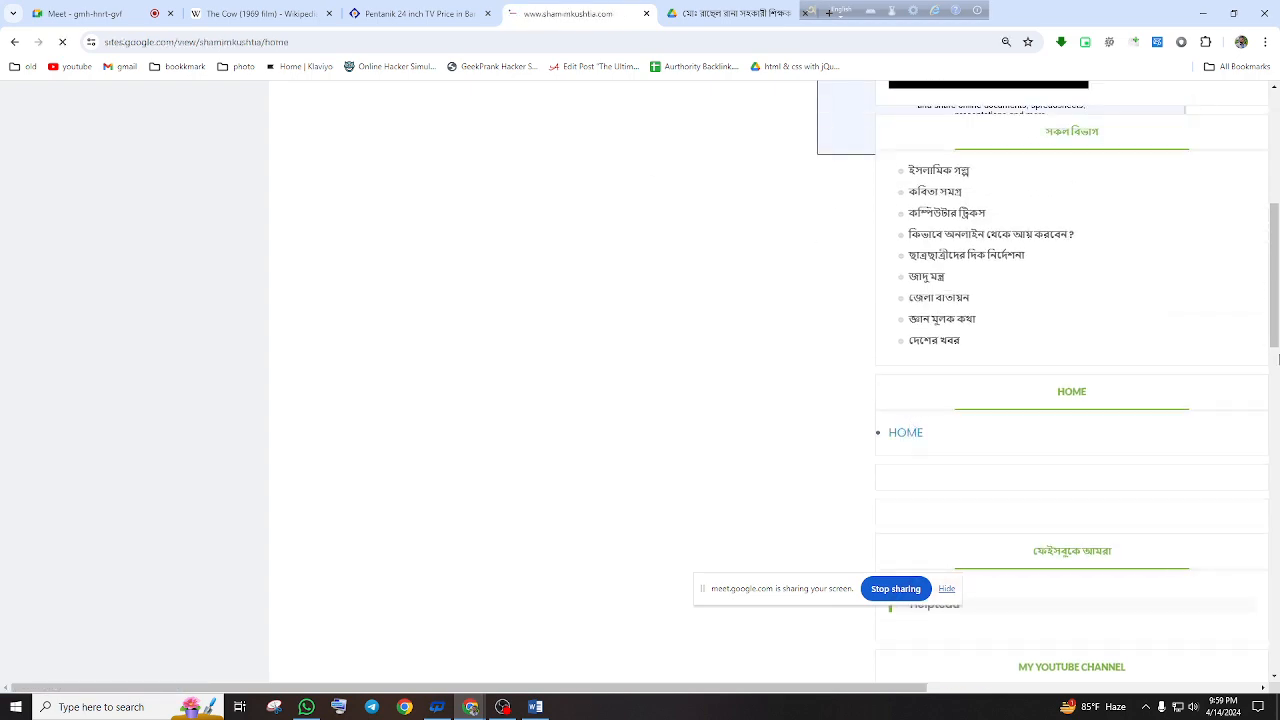
{"action": "scroll", "coordinate": [740, 400], "scroll_direction": "down", "scroll_amount": 5}
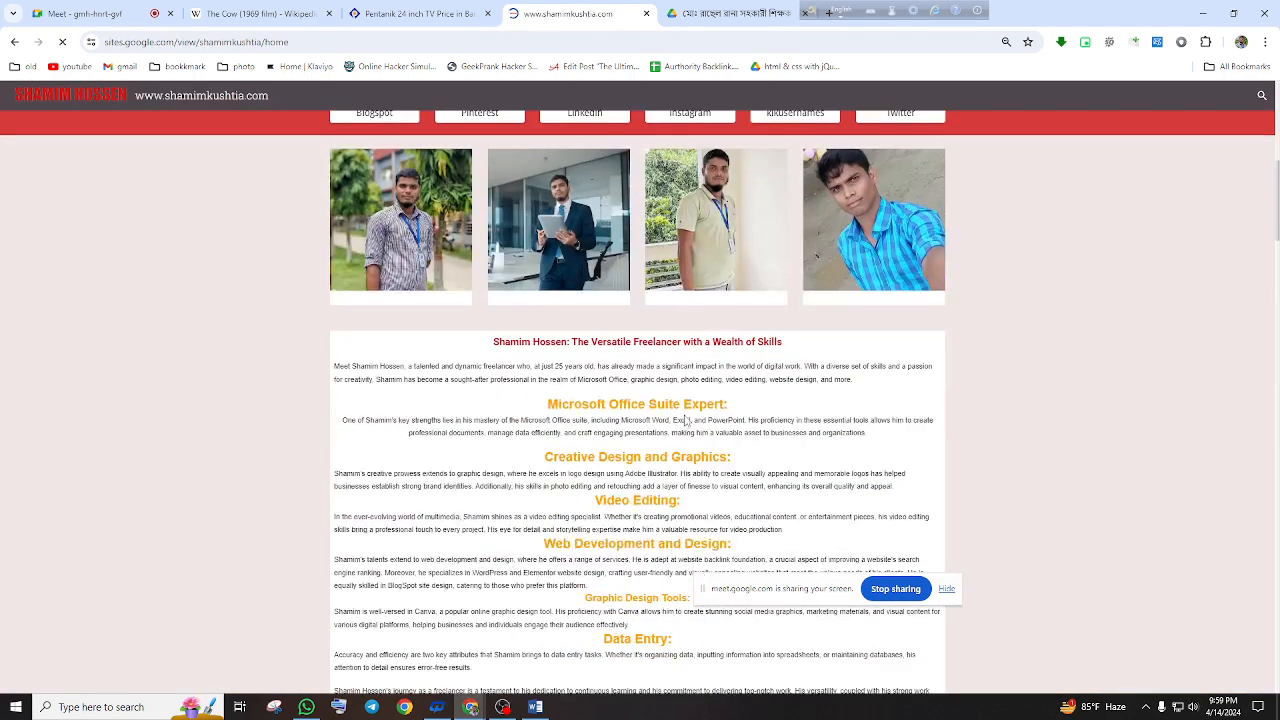
{"action": "scroll", "coordinate": [686, 421], "scroll_direction": "down", "scroll_amount": 8}
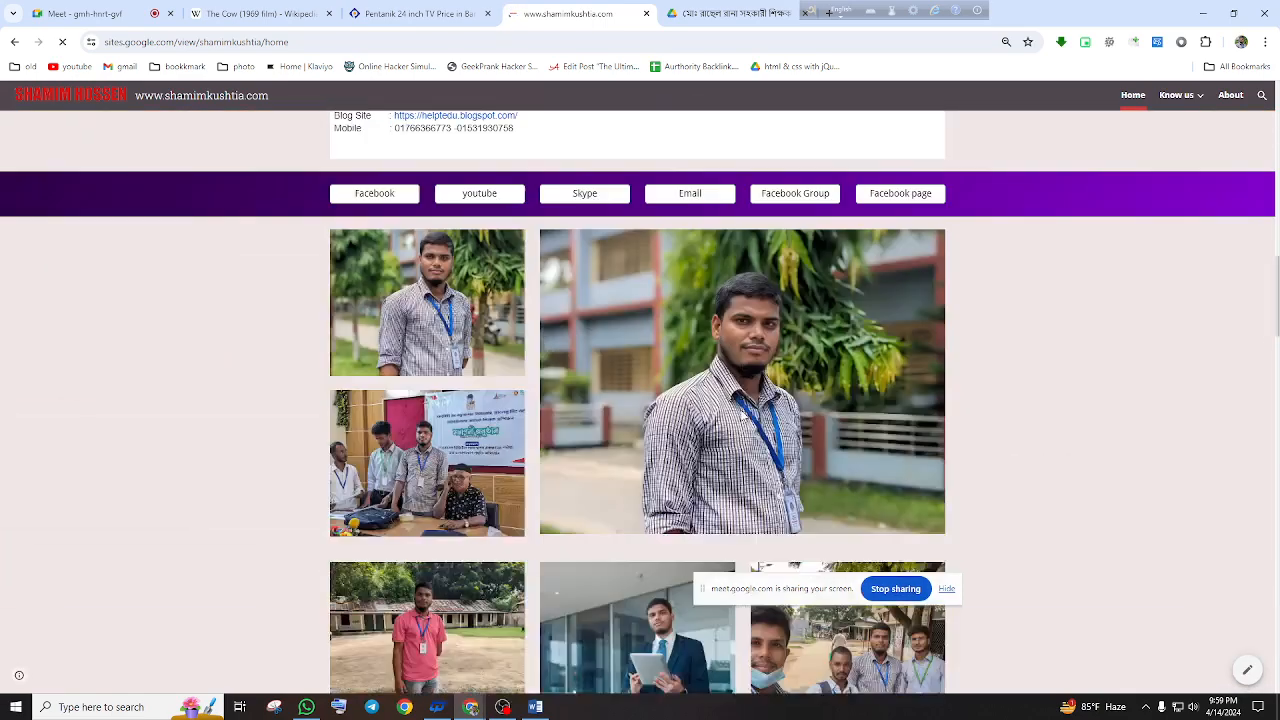
{"action": "scroll", "coordinate": [730, 407], "scroll_direction": "down", "scroll_amount": 10}
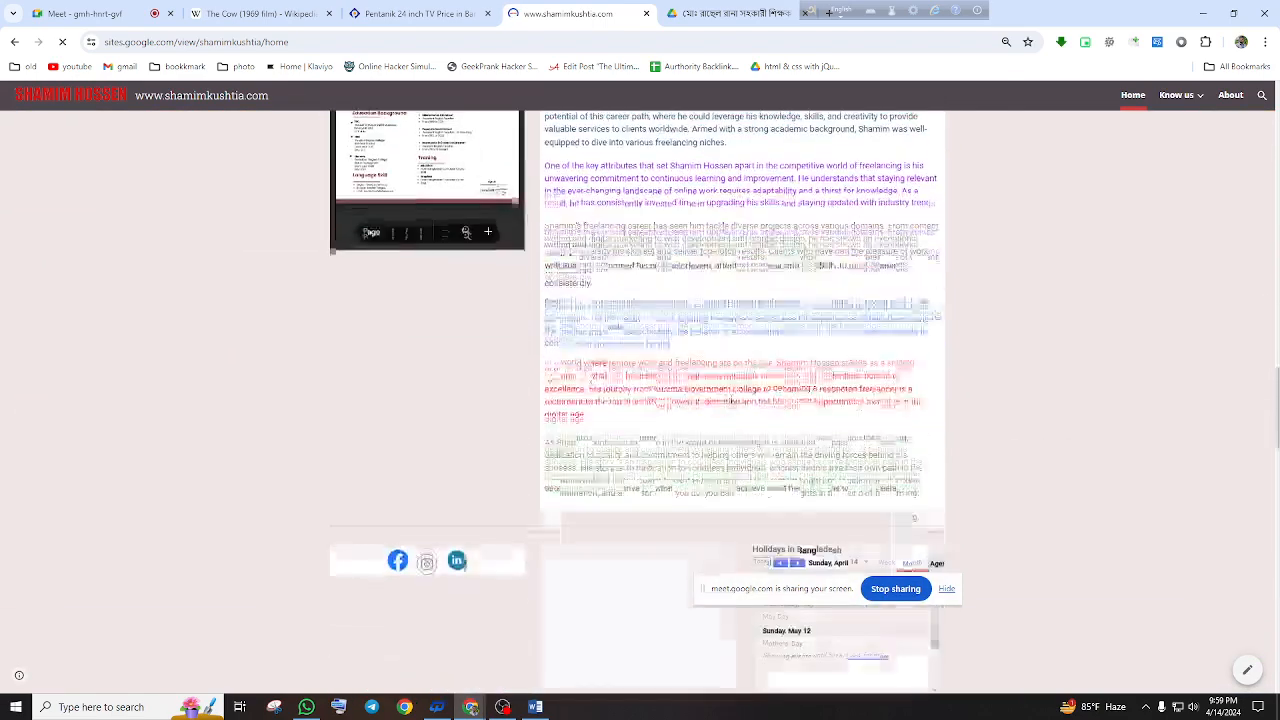
{"action": "scroll", "coordinate": [730, 407], "scroll_direction": "down", "scroll_amount": 10}
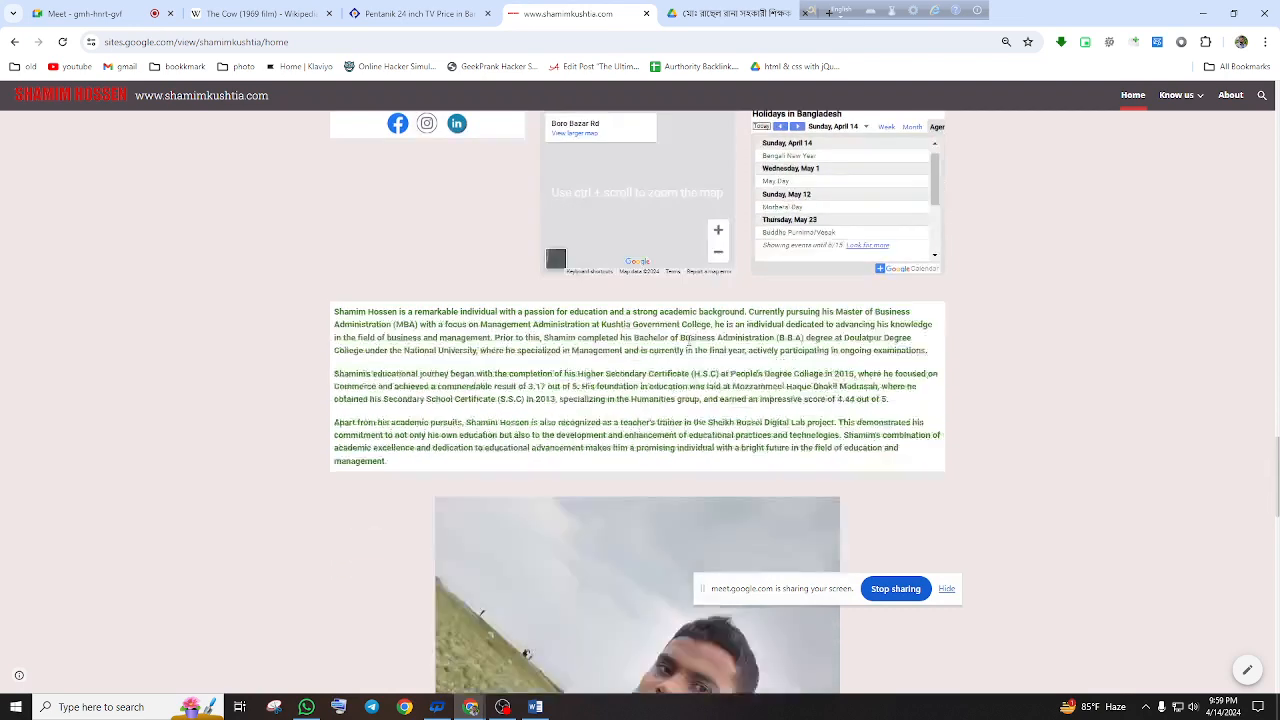
{"action": "scroll", "coordinate": [727, 362], "scroll_direction": "down", "scroll_amount": 6}
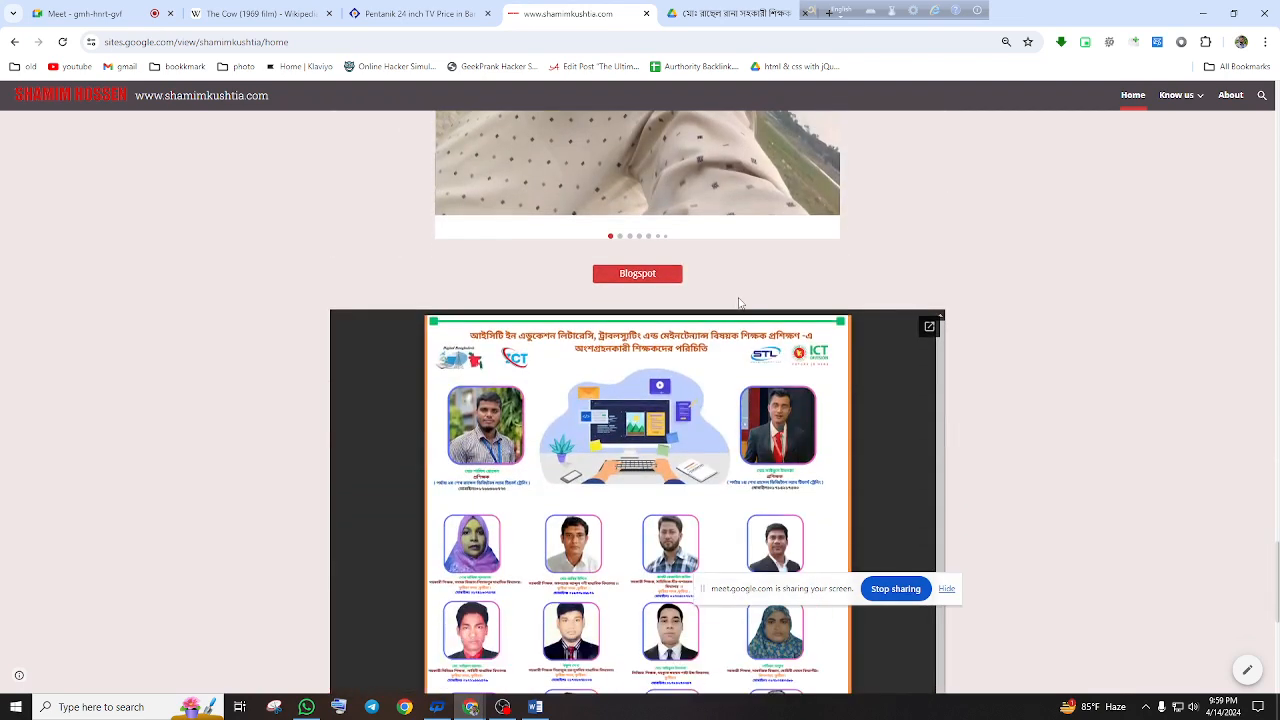
{"action": "scroll", "coordinate": [716, 313], "scroll_direction": "down", "scroll_amount": 6}
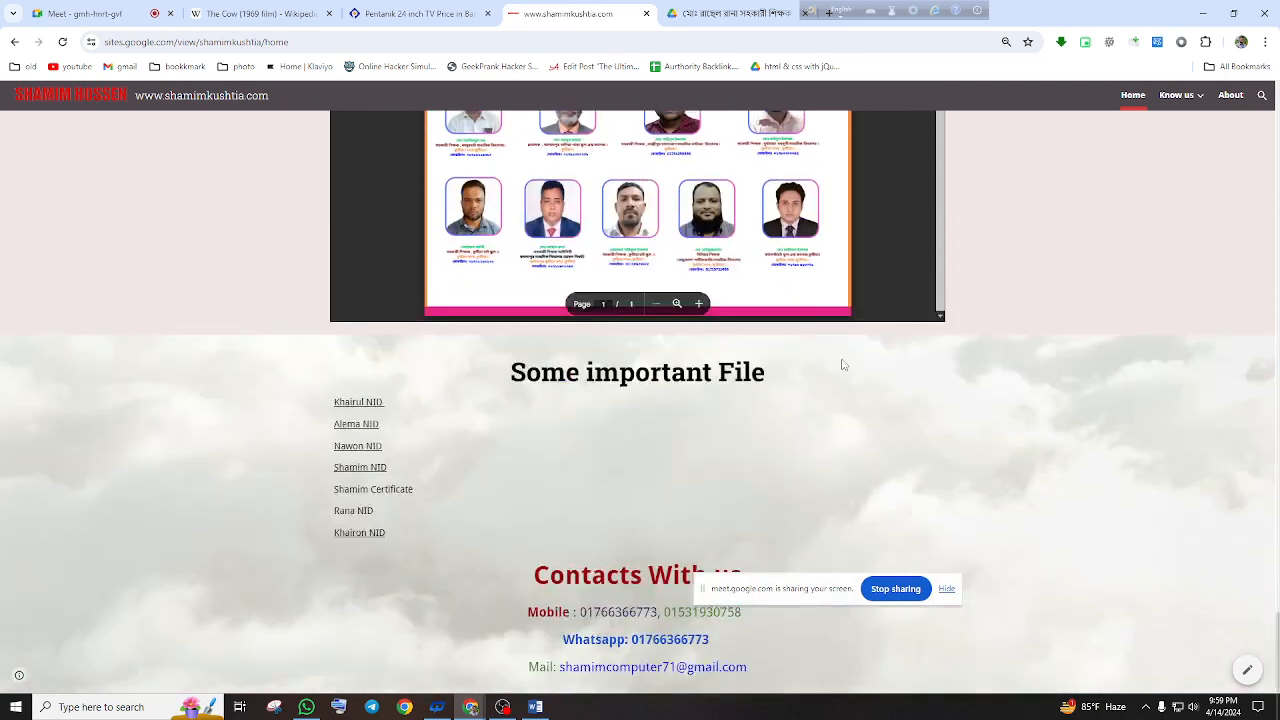